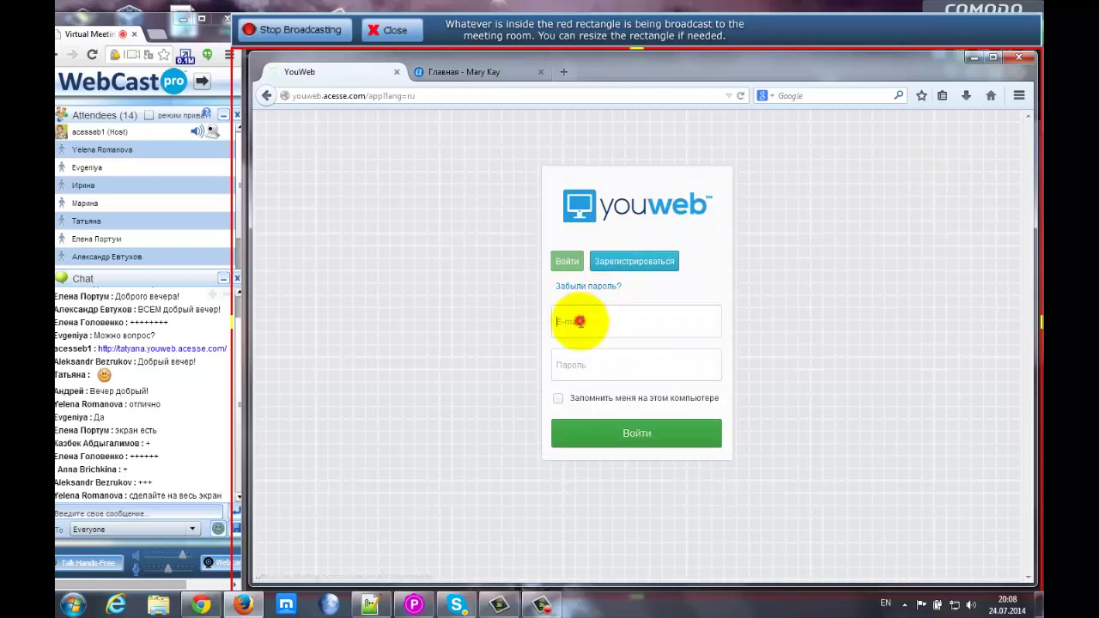
- Log in with the saved e-mail and the account password, resubmitting after the login error
double_click(569, 319)
left_click(581, 343)
left_click(581, 363)
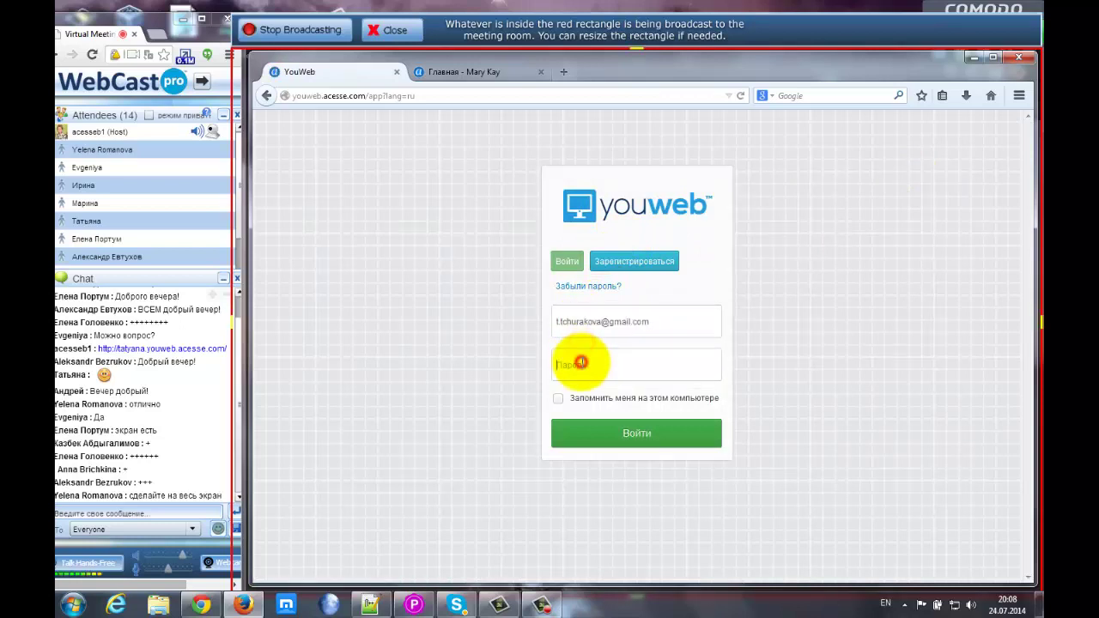
key("ctrl+v")
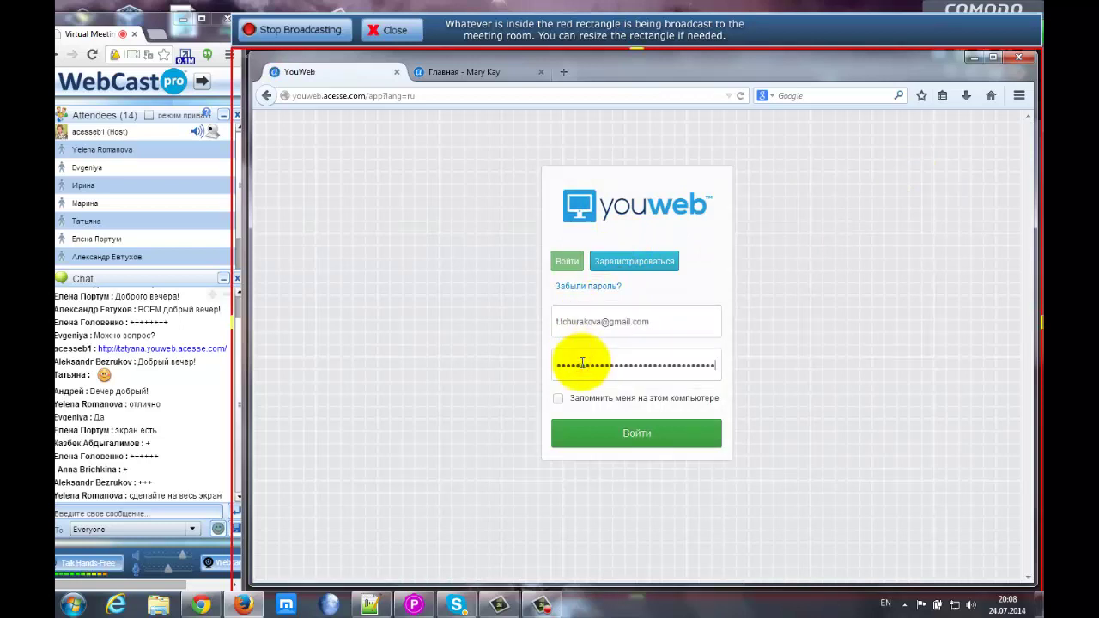
left_click(633, 433)
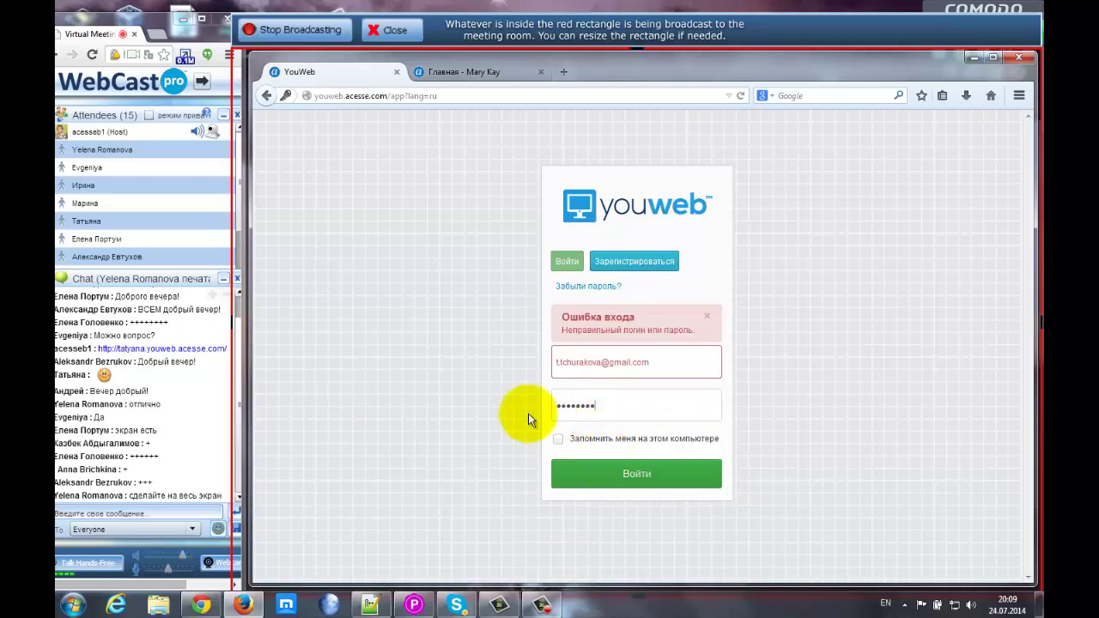
left_click(632, 482)
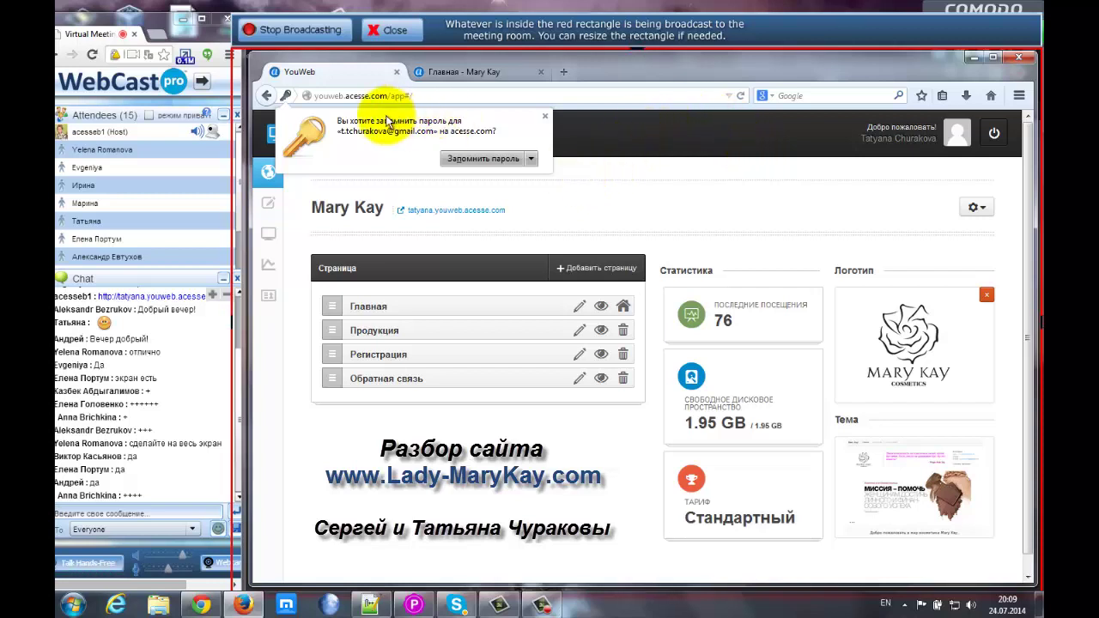
- Dismiss the save-password popup and start the dashboard help tour from the gear menu's Помощь
left_click(546, 117)
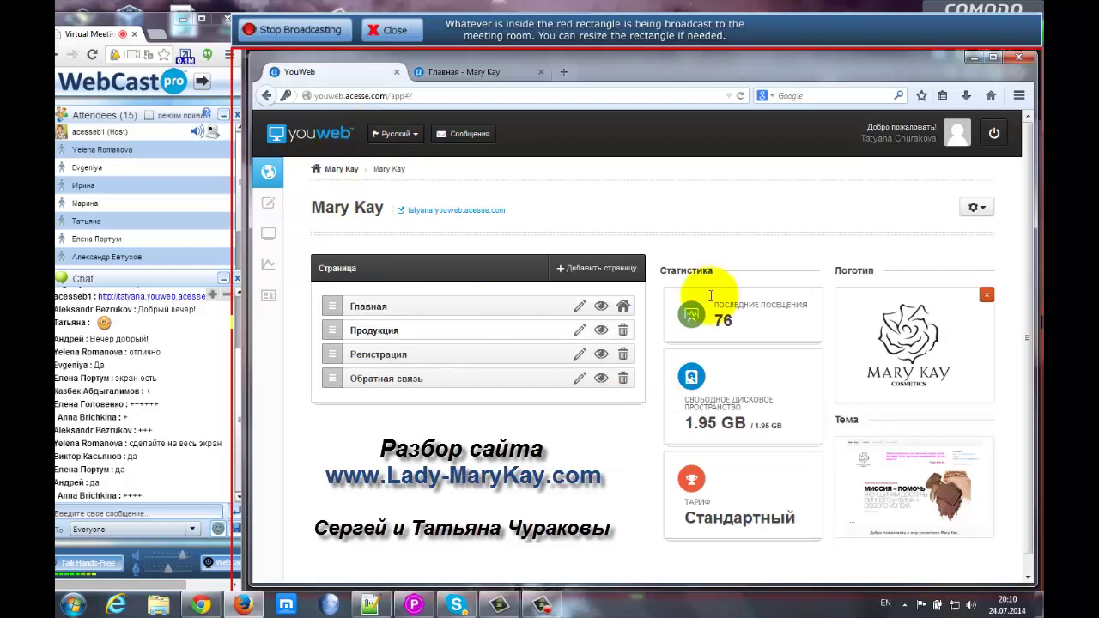
left_click(978, 211)
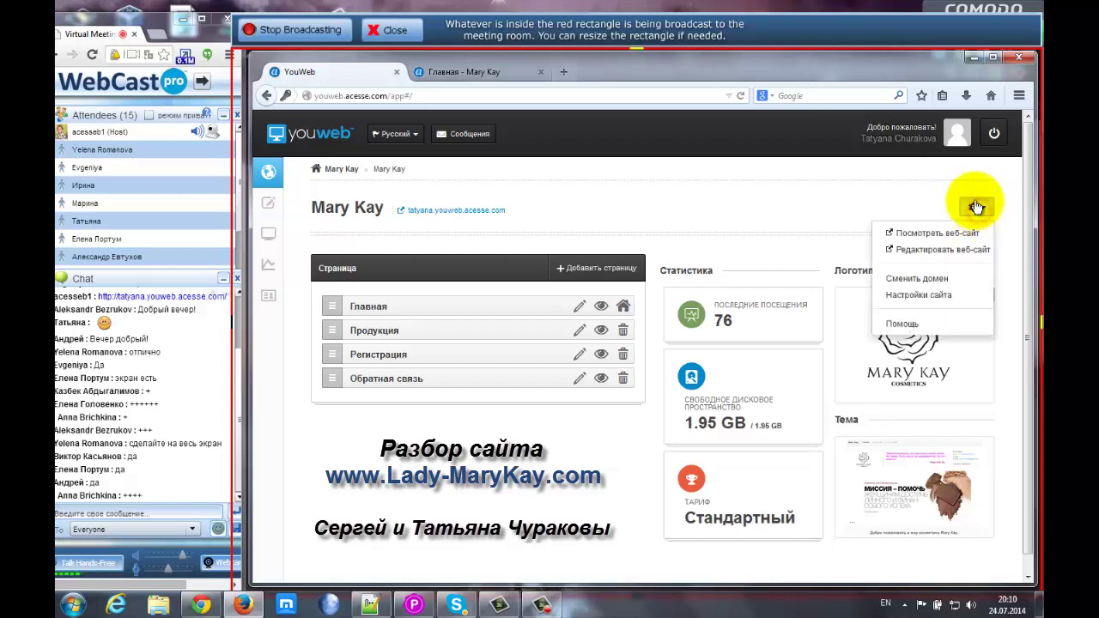
left_click(903, 325)
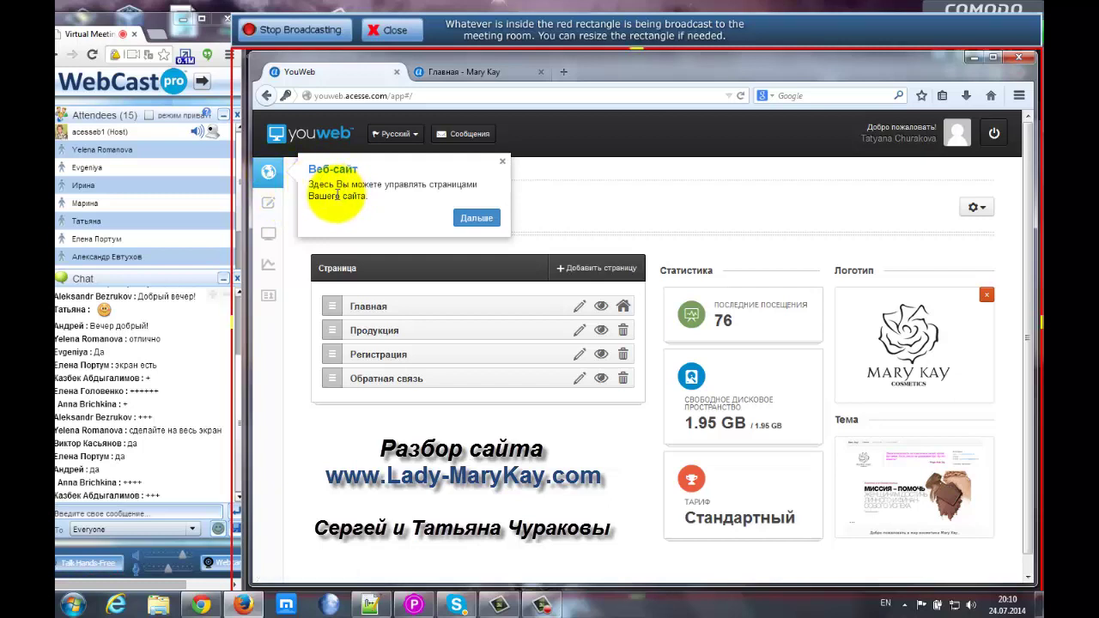
- Step through the tour's editor, themes, statistics, profile, pages, domain, settings, logo and sign-out steps, then finish it
left_click(474, 217)
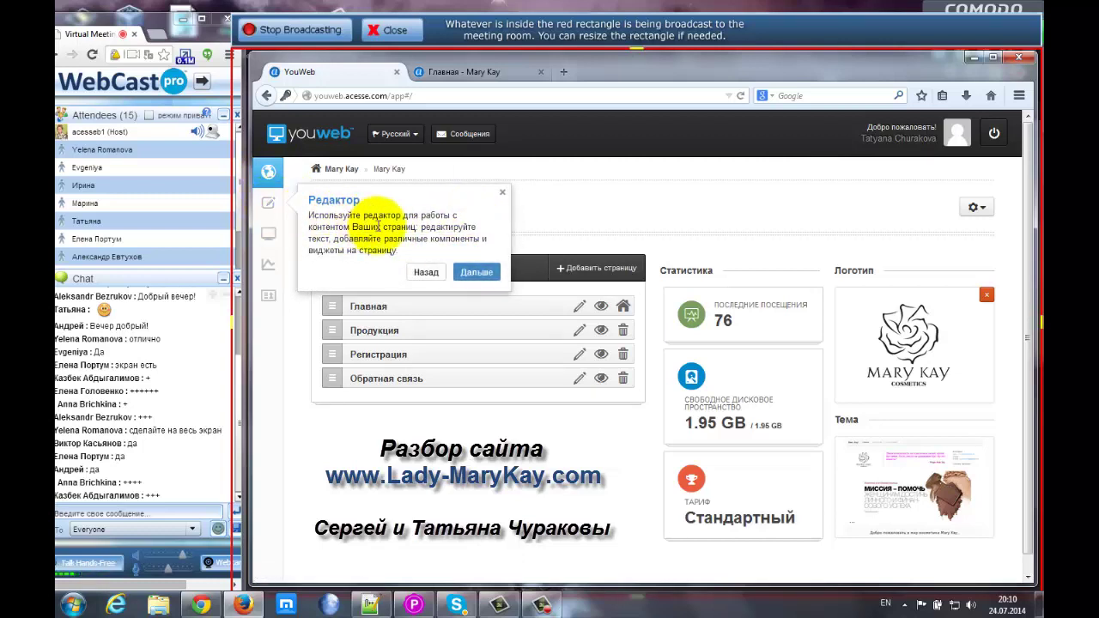
left_click(479, 272)
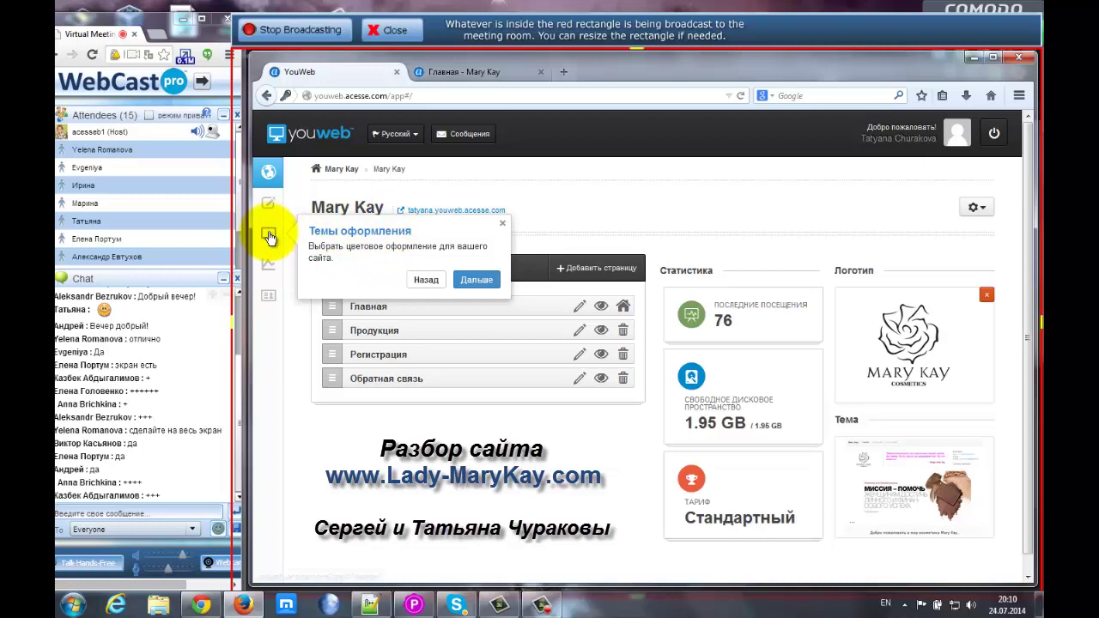
left_click(478, 282)
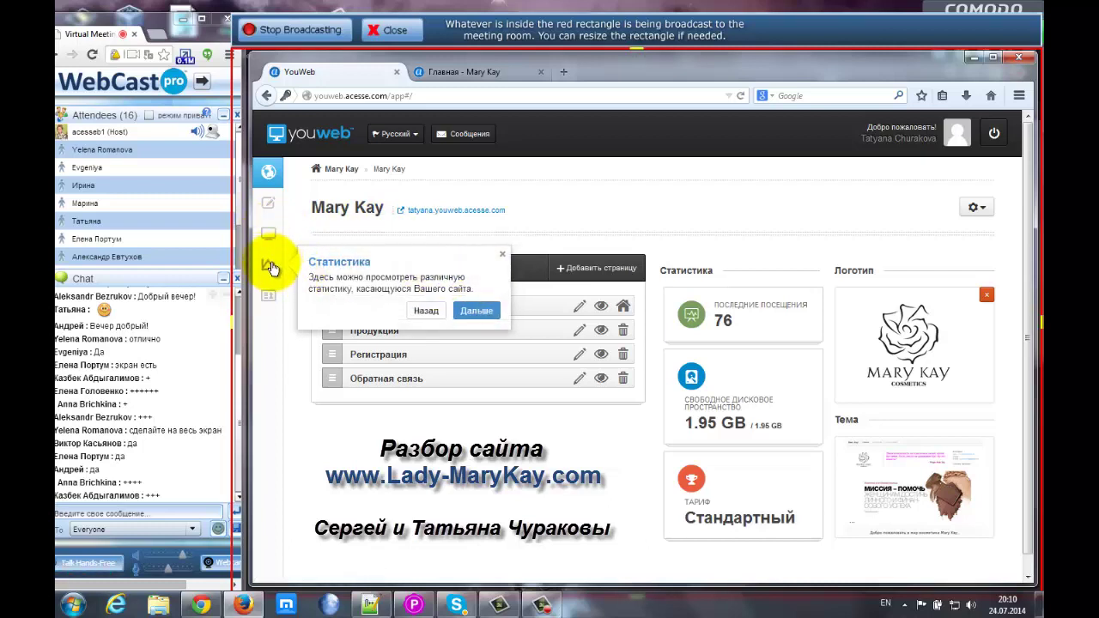
left_click(486, 309)
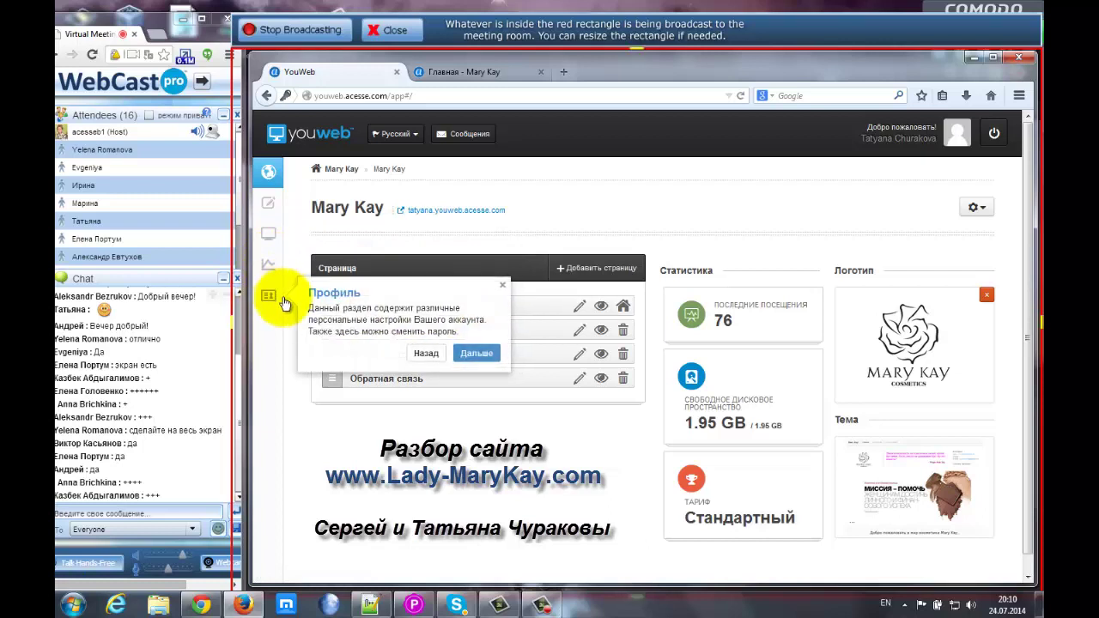
left_click(478, 353)
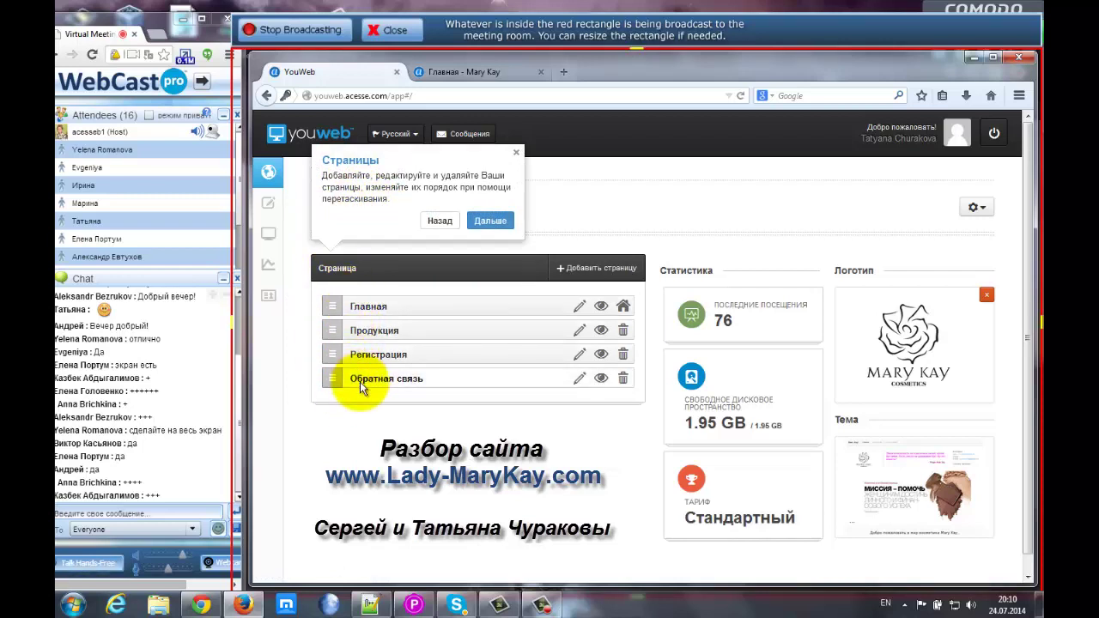
left_click(488, 221)
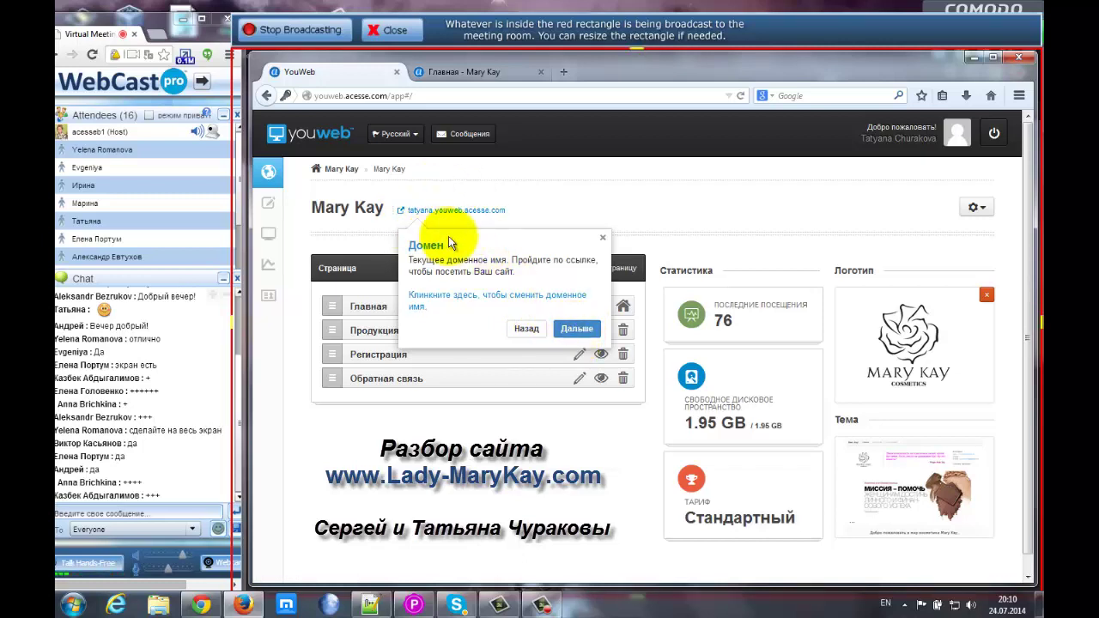
left_click(572, 333)
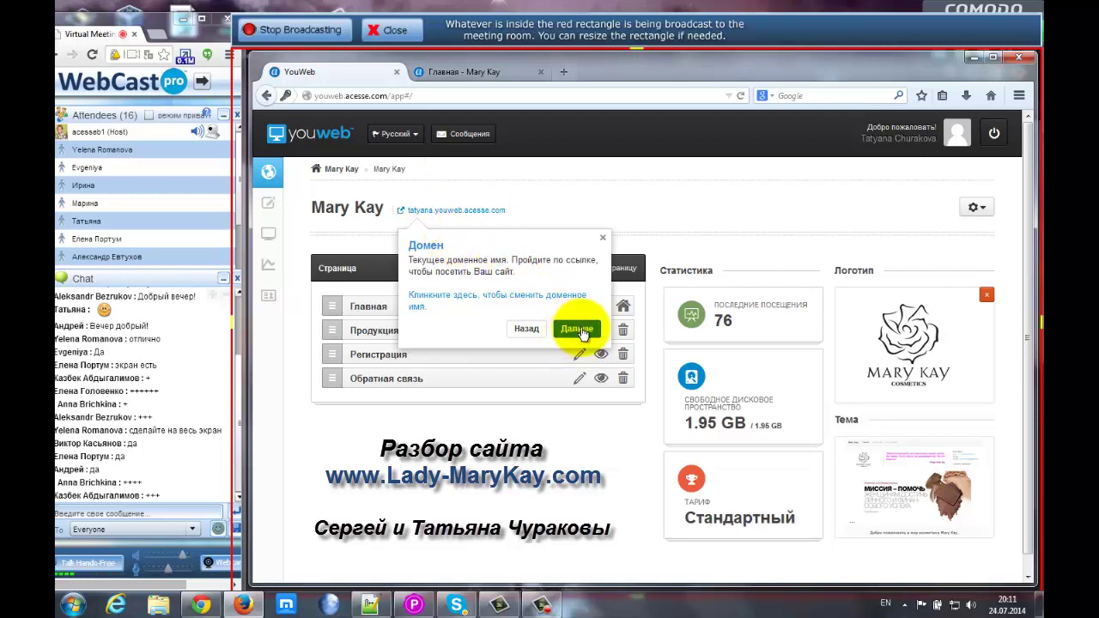
left_click(577, 331)
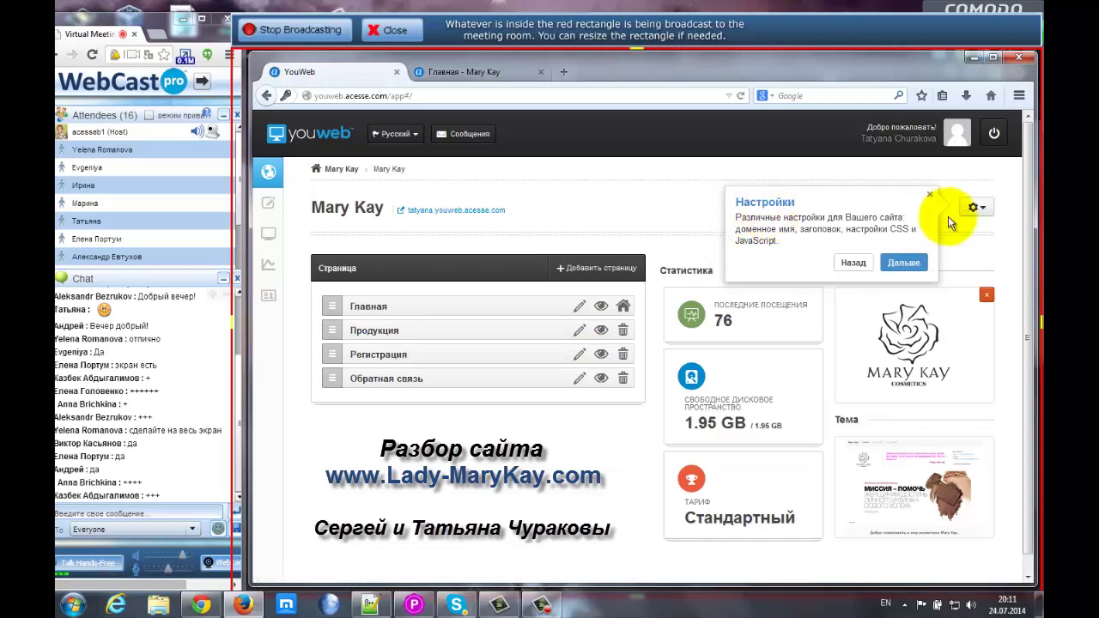
left_click(904, 262)
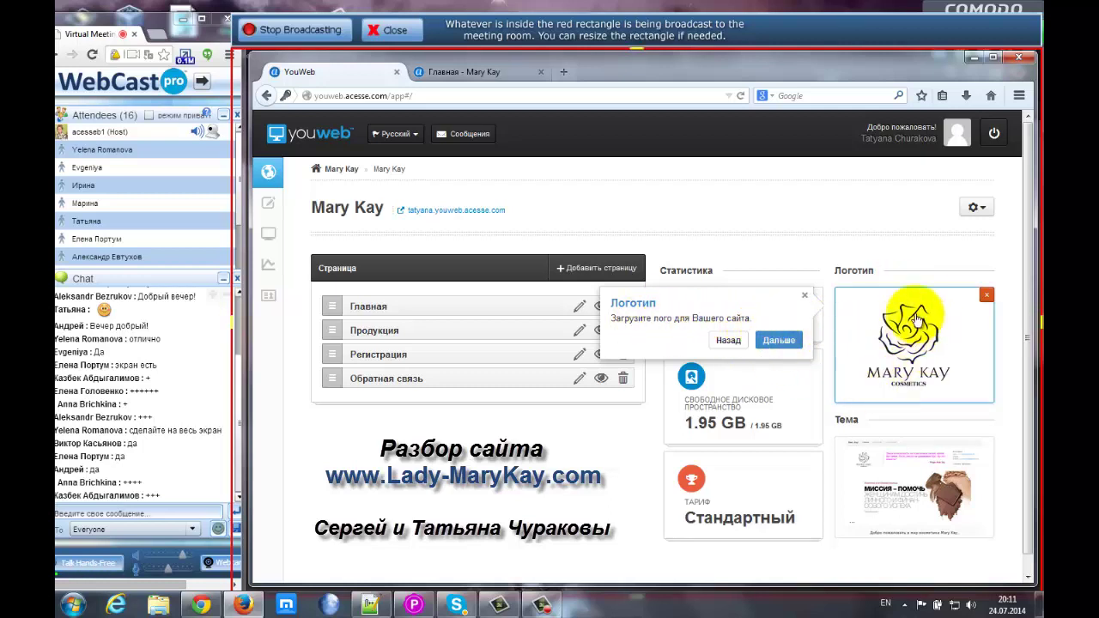
left_click(779, 341)
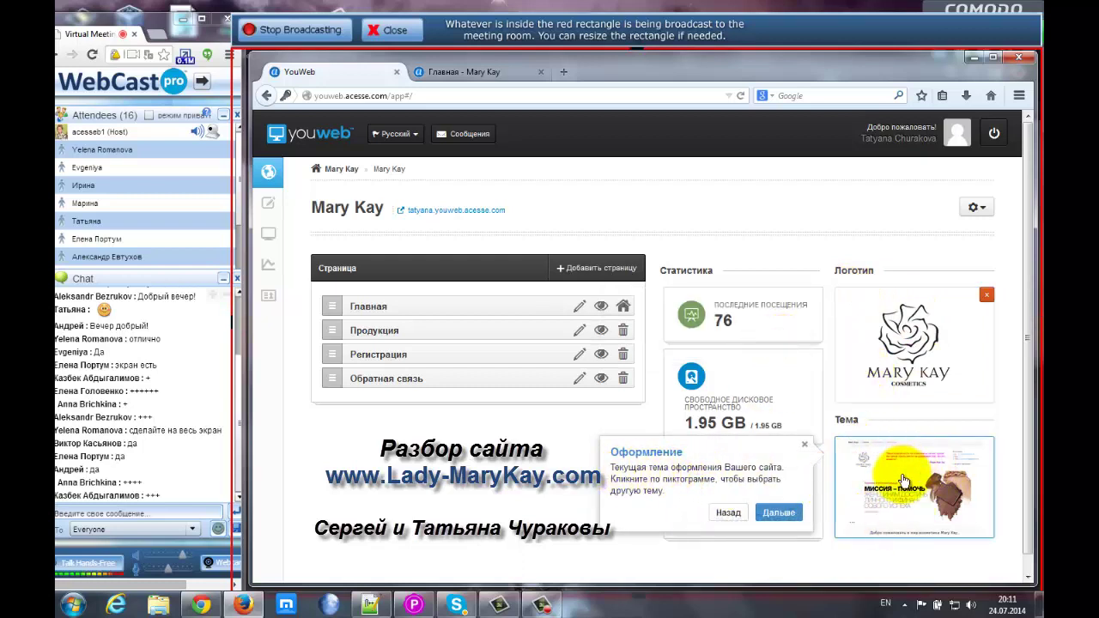
left_click(778, 513)
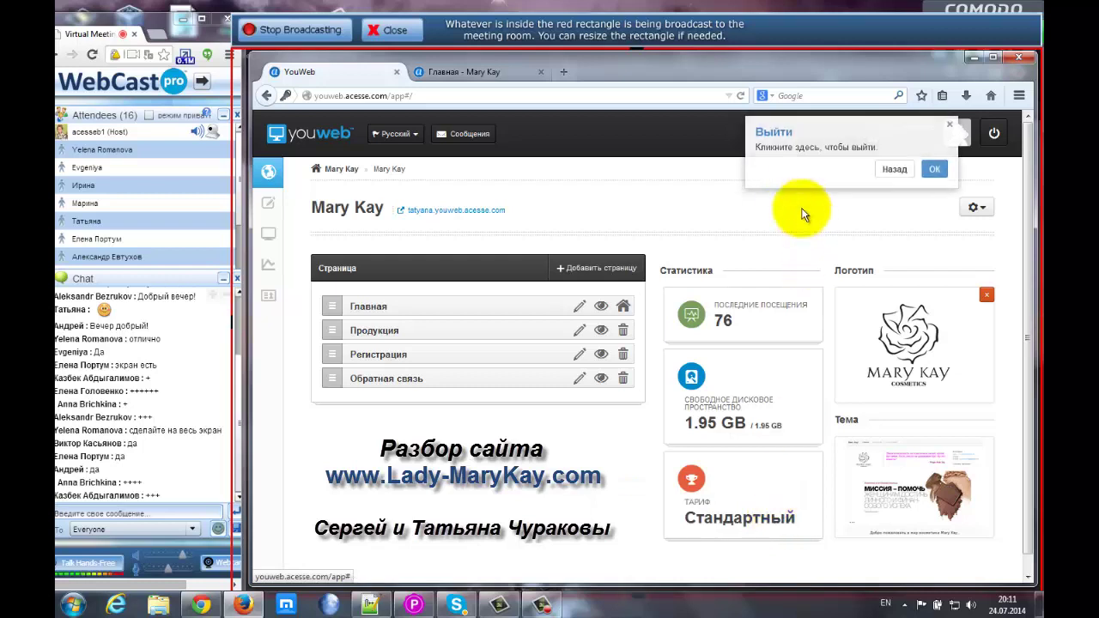
left_click(934, 169)
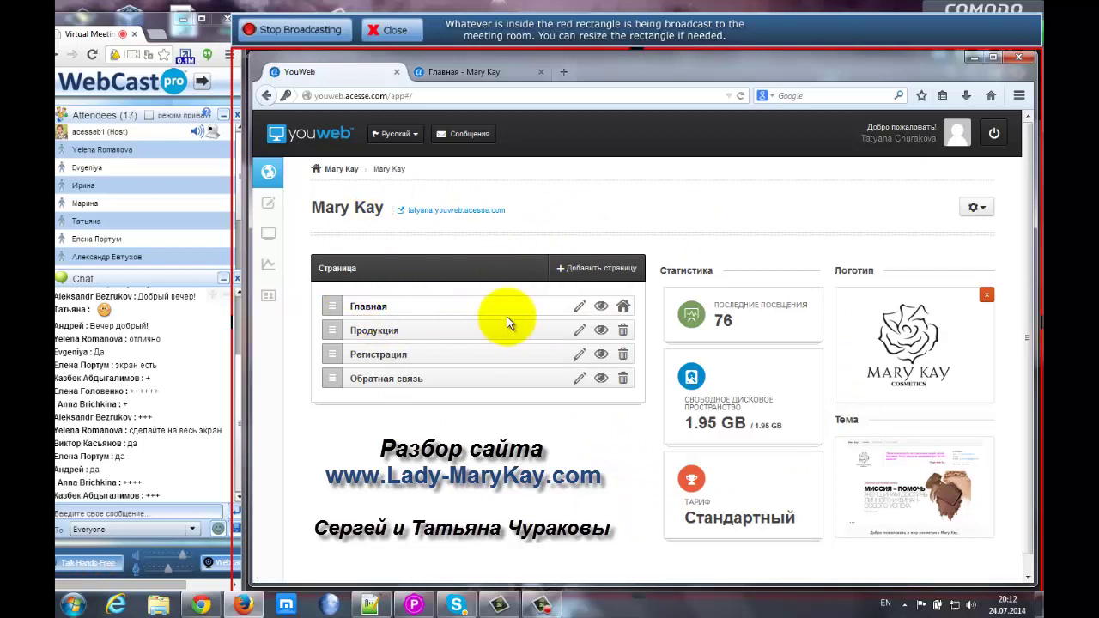
- Open the Главная row's edit page, showing its title field and QR code
left_click(580, 306)
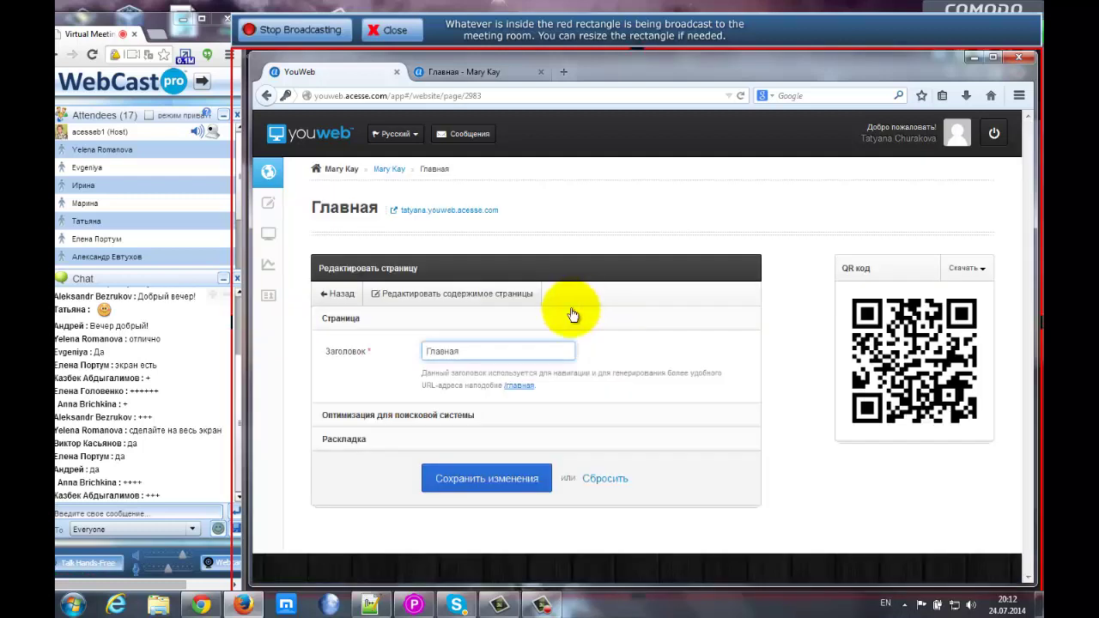
double_click(463, 350)
left_click(434, 350)
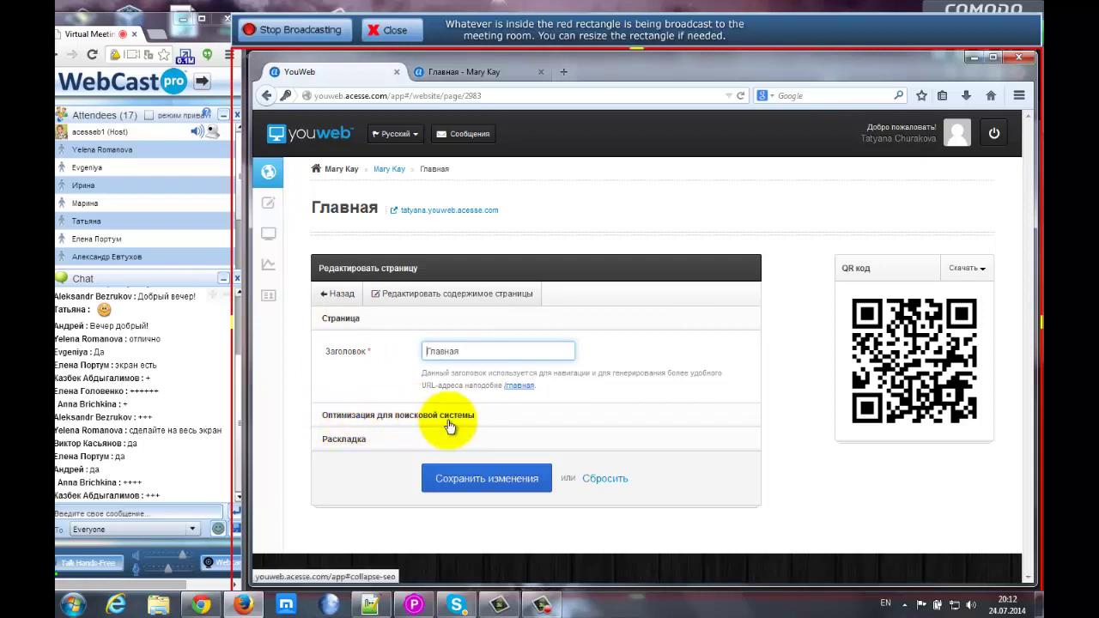
- Expand Оптимизация для поисковой системы and inspect the empty Мета заголовок and Мета описание fields
left_click(393, 415)
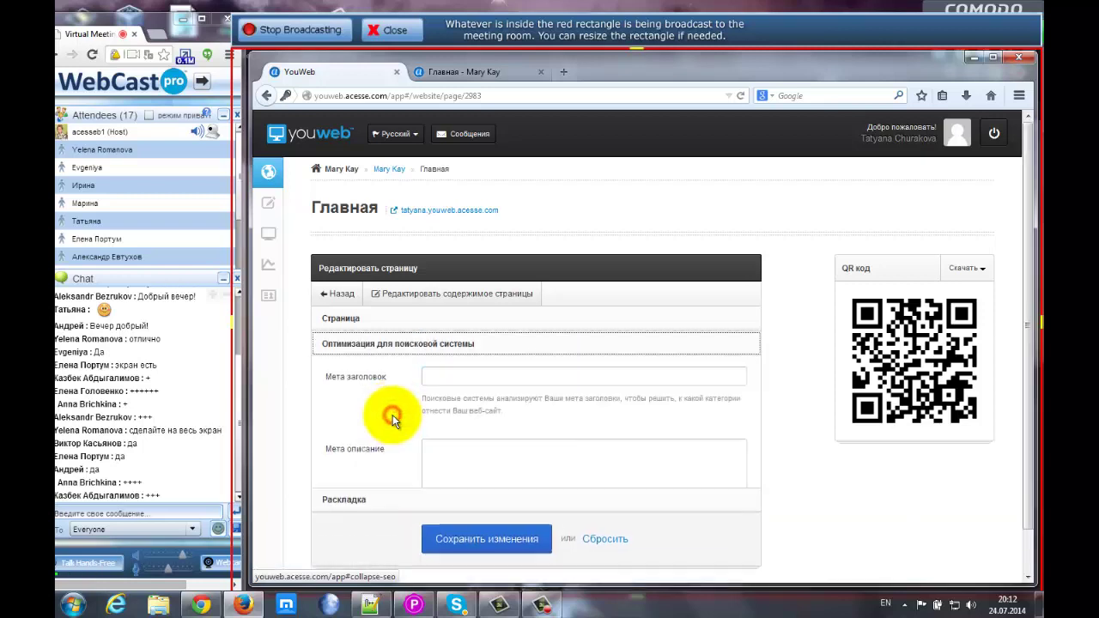
scroll(335, 382, "down", 2)
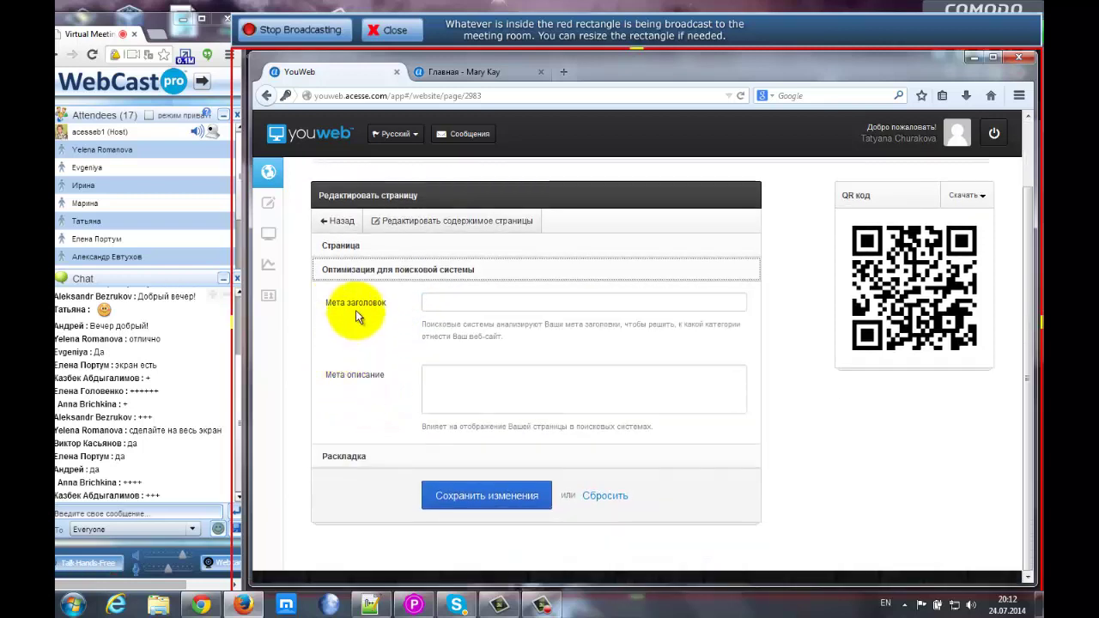
left_click(437, 302)
left_click(439, 379)
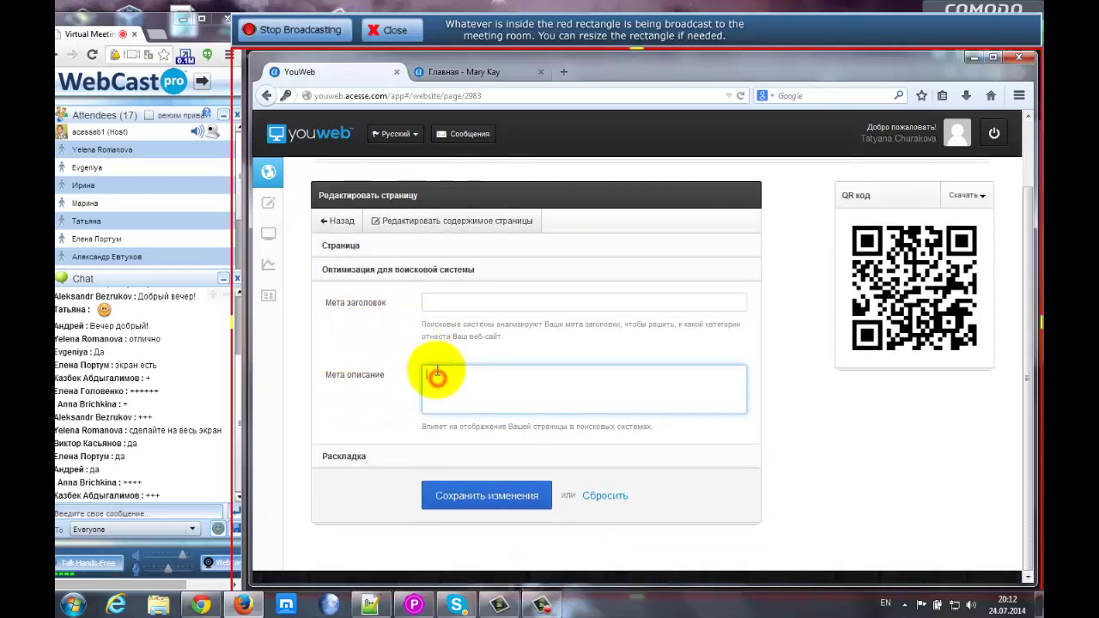
left_click(432, 302)
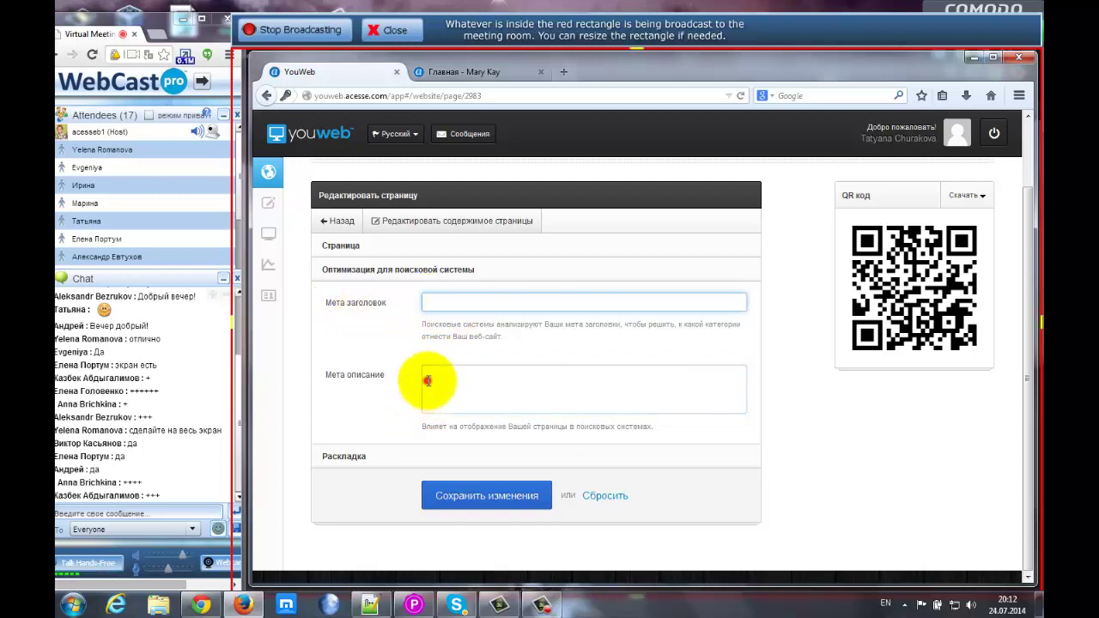
left_click(426, 379)
left_click(445, 301)
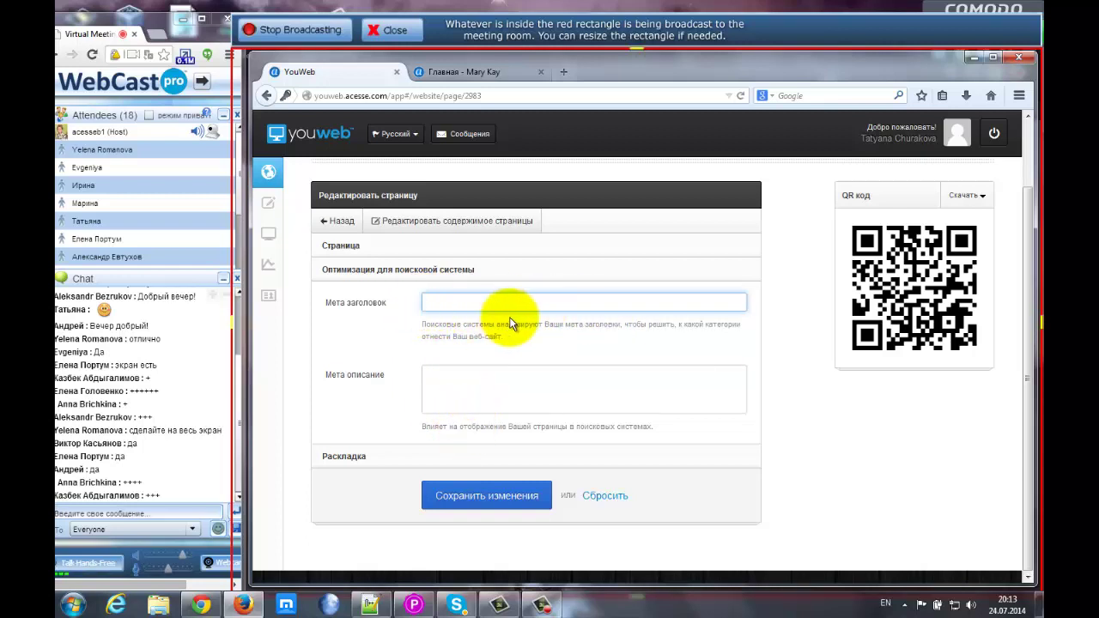
left_click(435, 369)
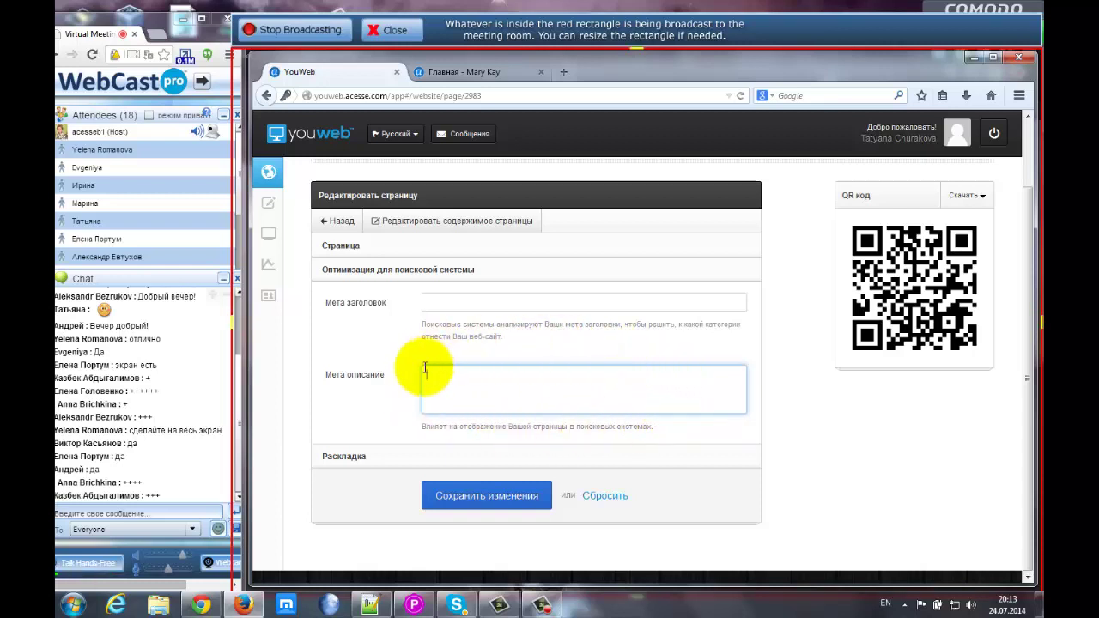
- Search Acesse for 'недвижимость' in a new tab, skim the results, and return to YouWeb
left_click(563, 72)
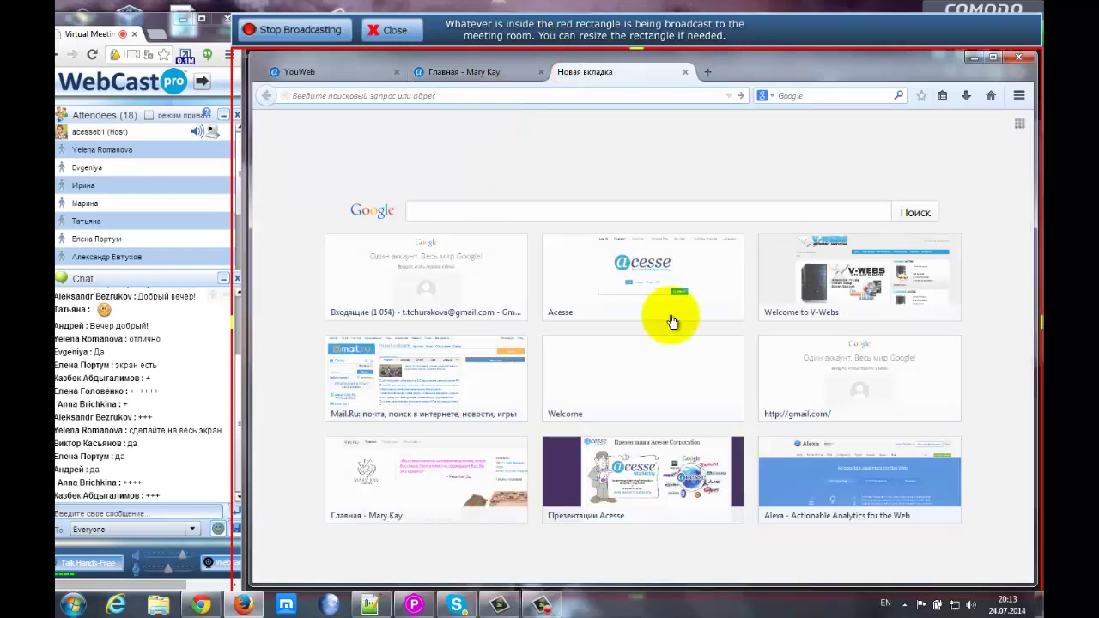
left_click(666, 283)
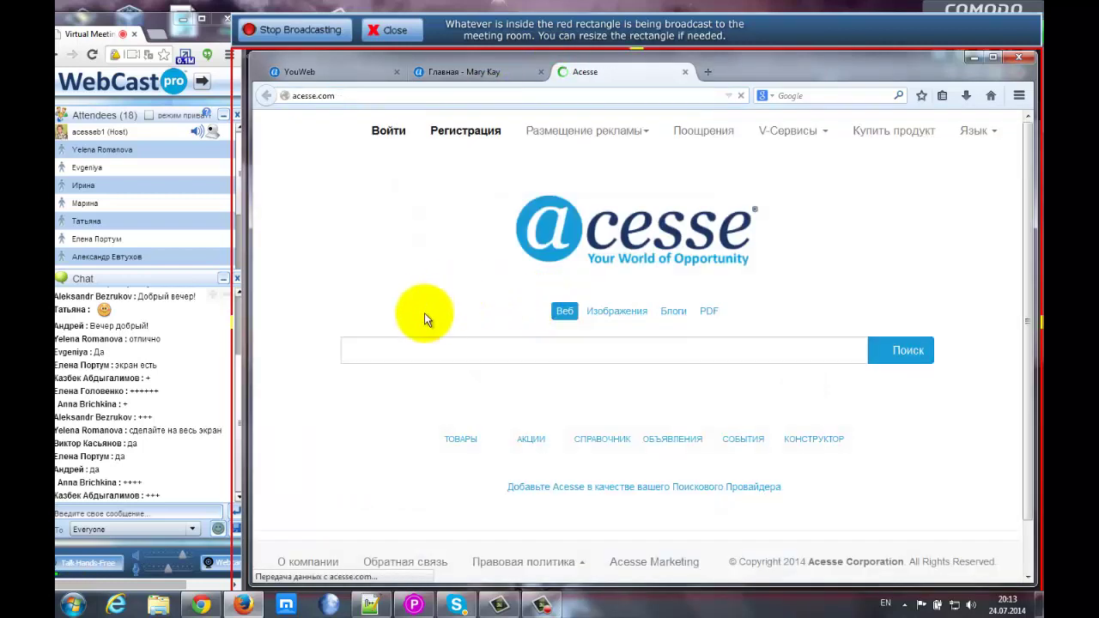
left_click(391, 354)
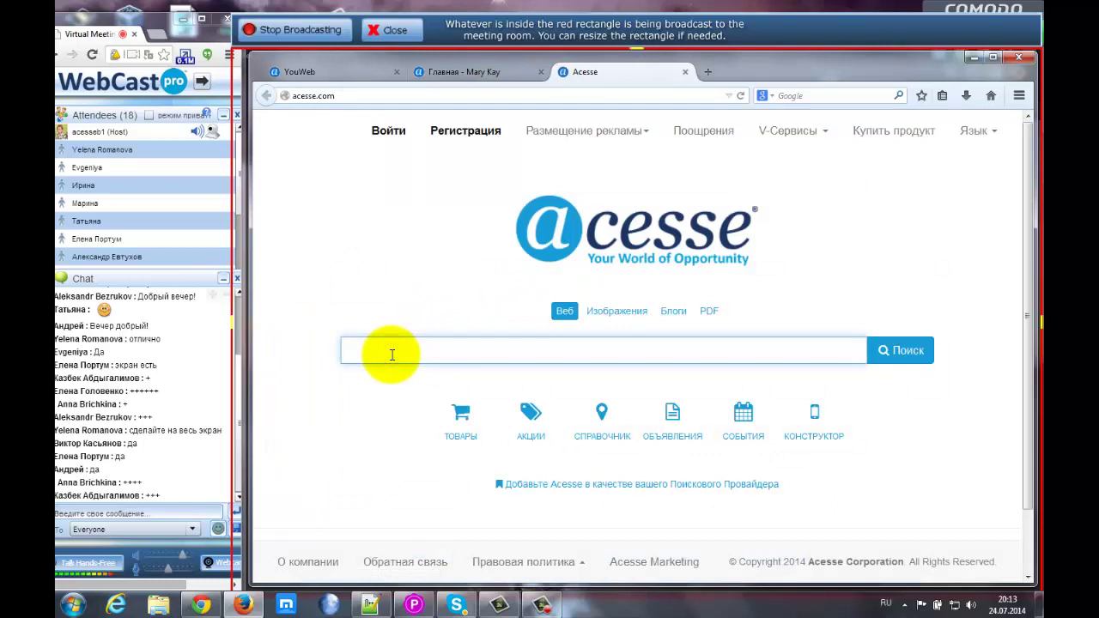
type("недвижимость")
key("Return")
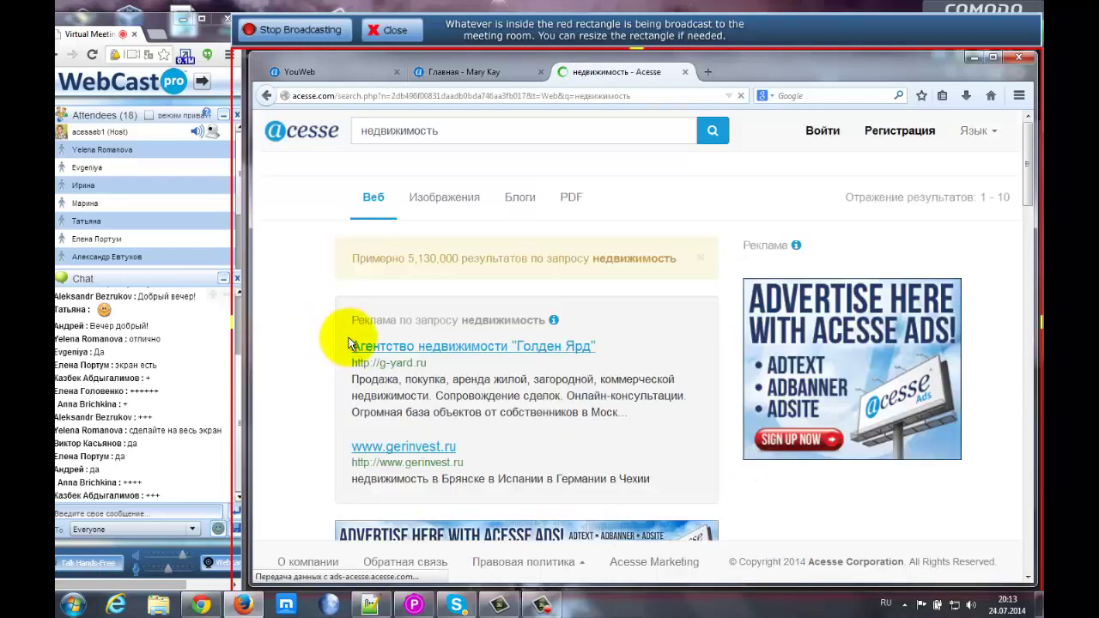
scroll(348, 342, "down", 2)
scroll(348, 342, "down", 5)
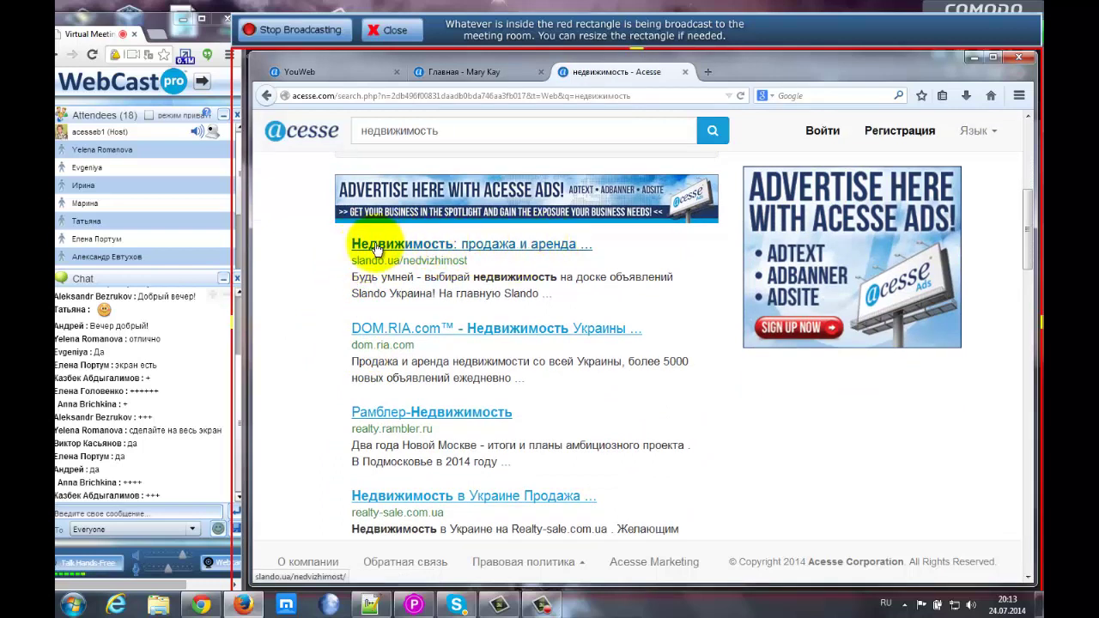
left_click(334, 71)
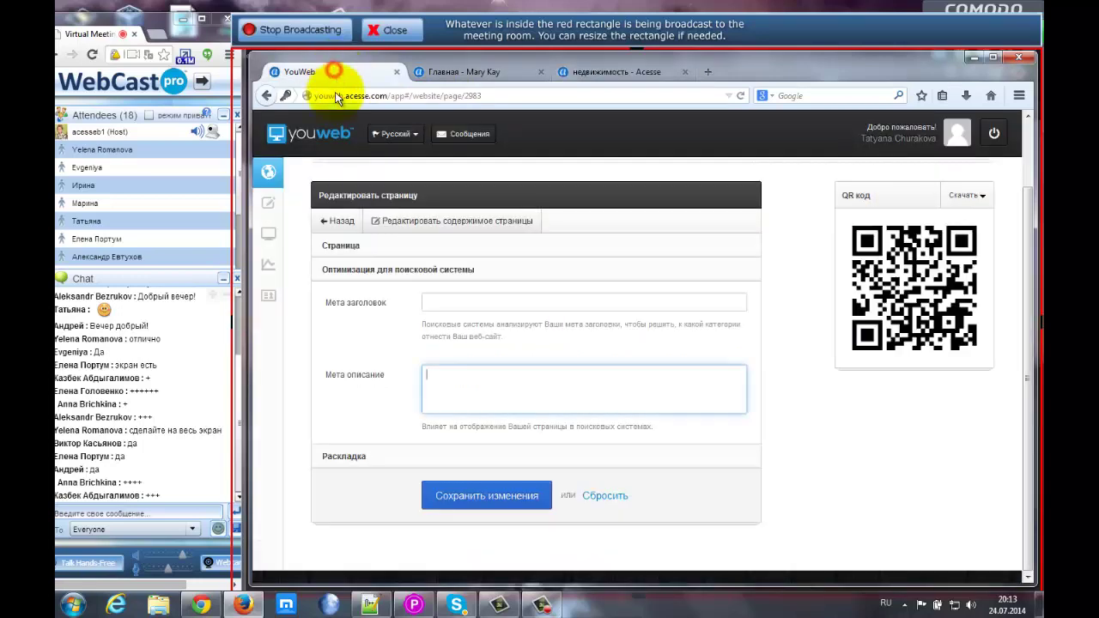
left_click(448, 302)
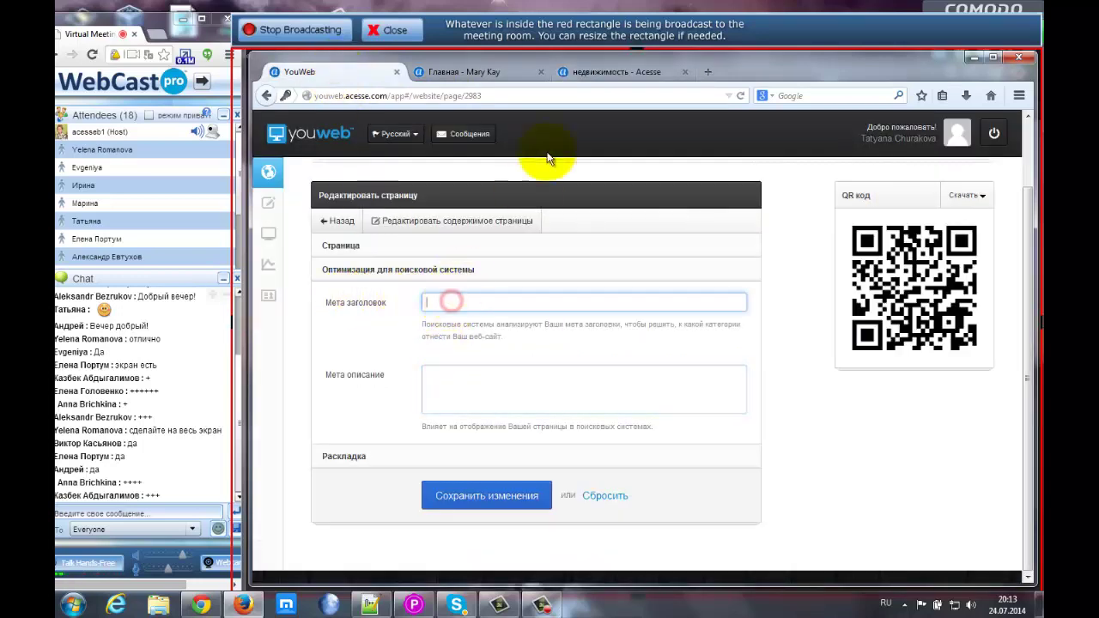
left_click(598, 73)
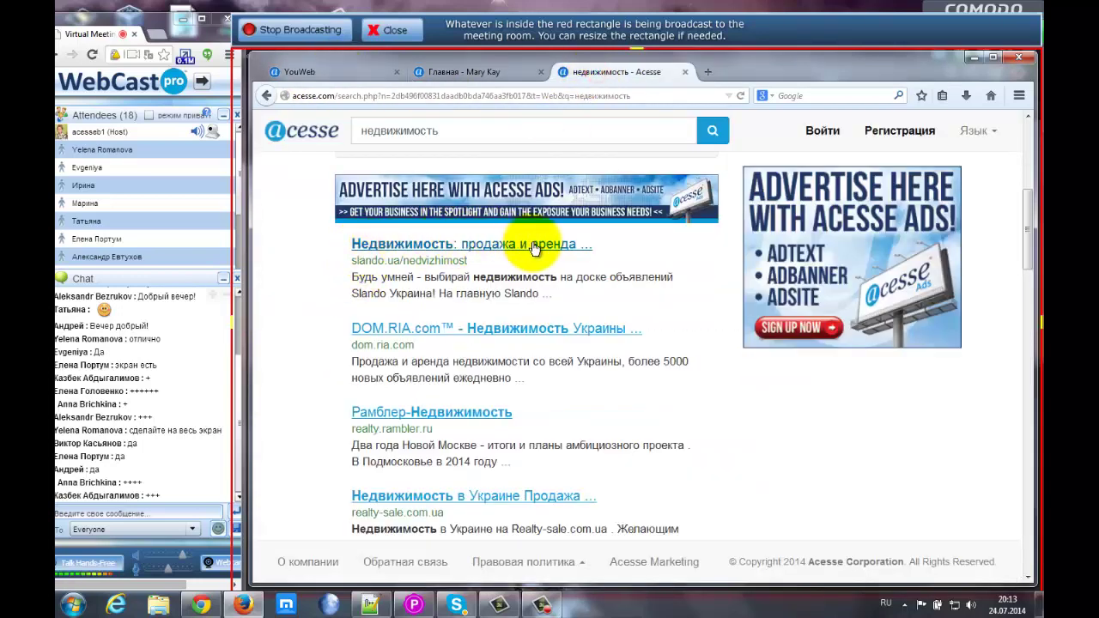
left_click_drag(352, 276, 551, 293)
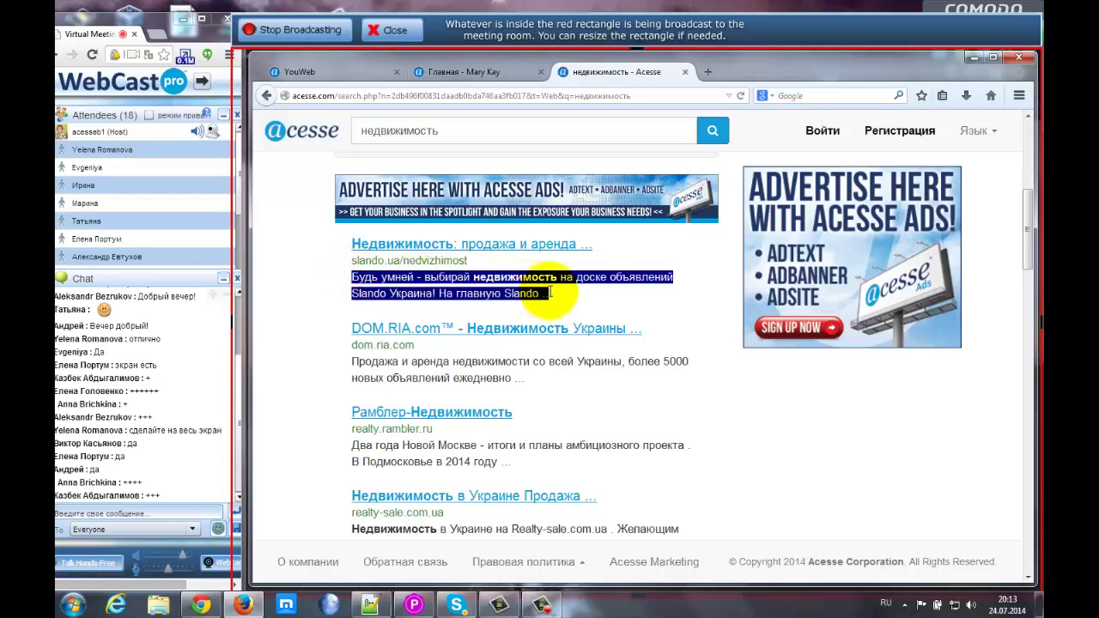
left_click(334, 76)
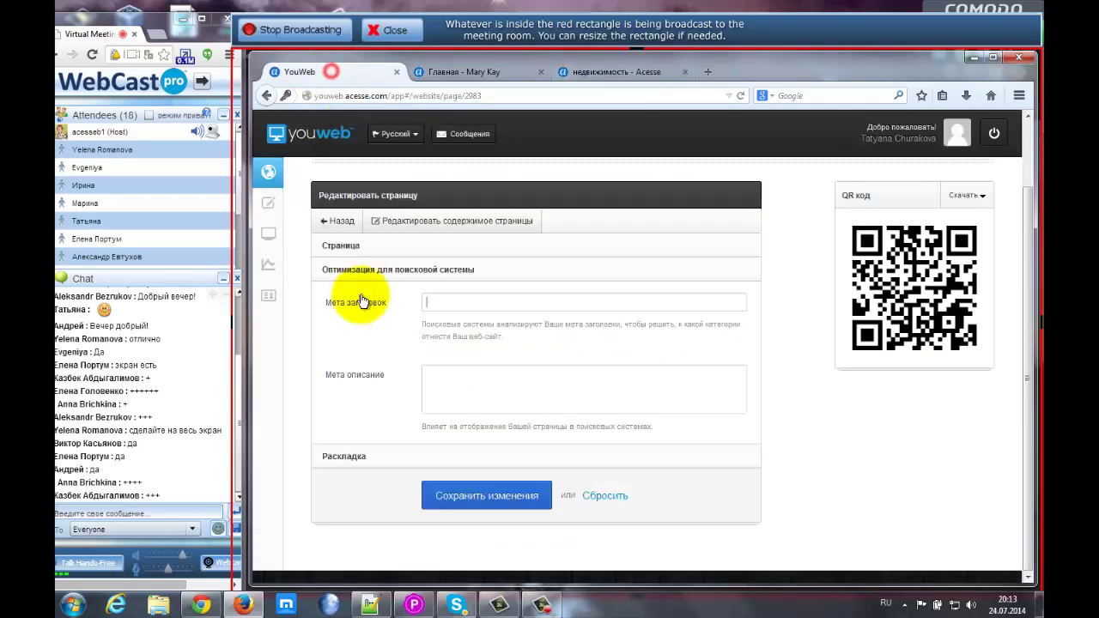
left_click(425, 391)
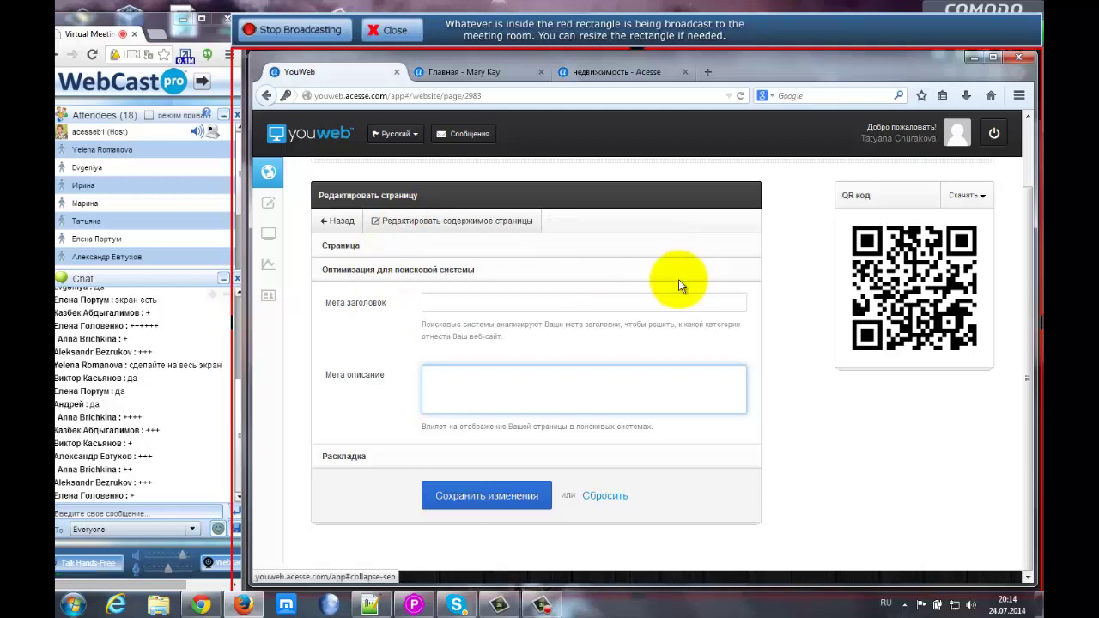
- Expand the Раскладка section and browse the page-layout template carousel
left_click(331, 458)
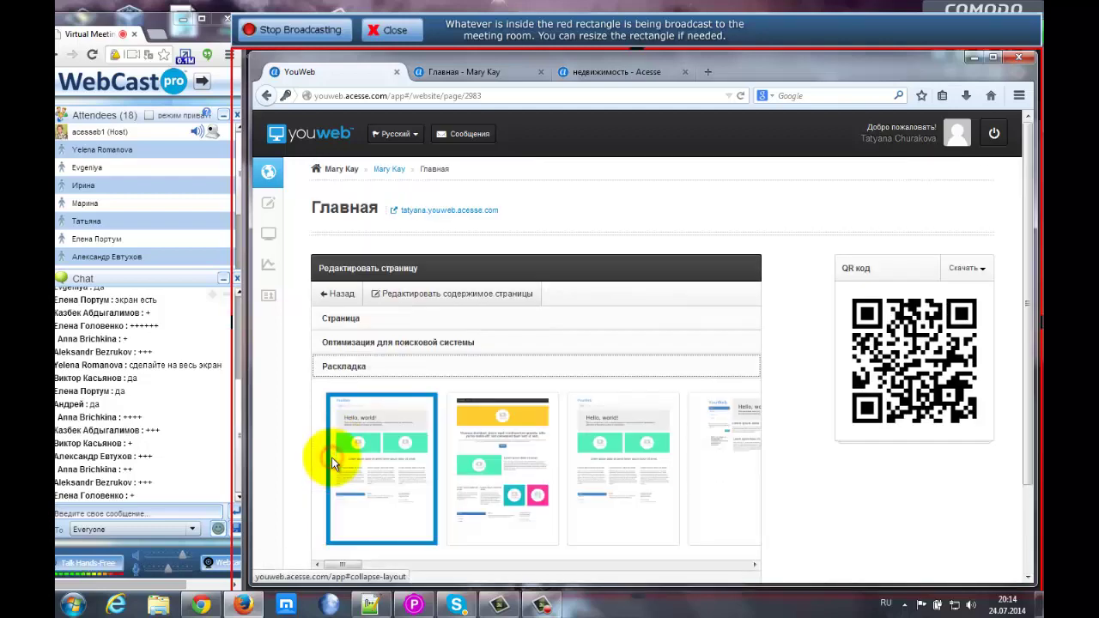
scroll(288, 368, "down", 2)
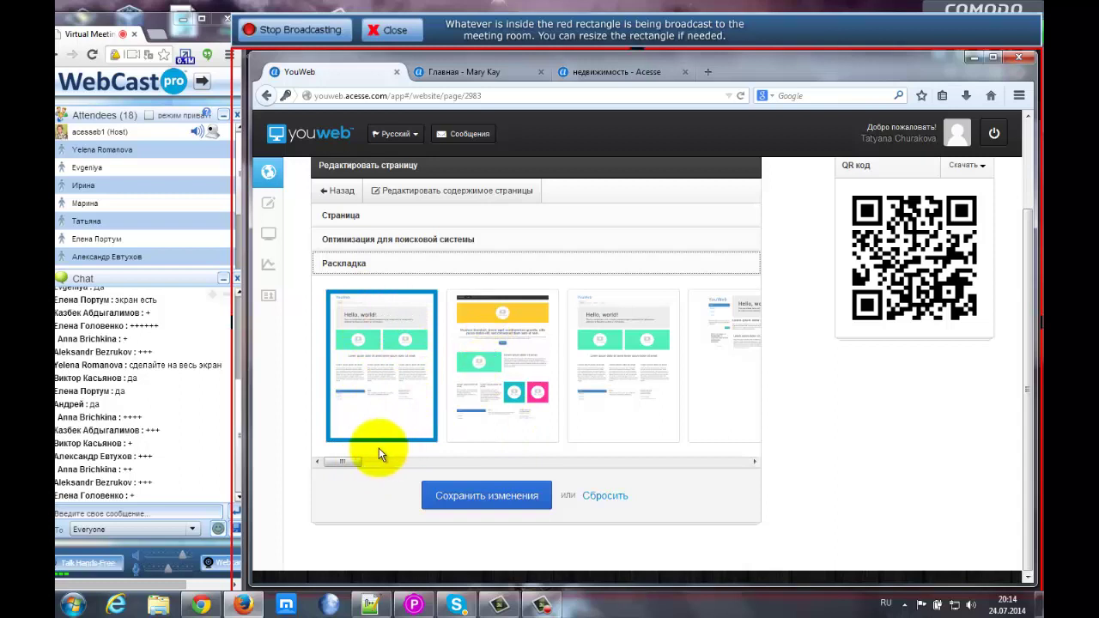
left_click_drag(342, 466, 565, 473)
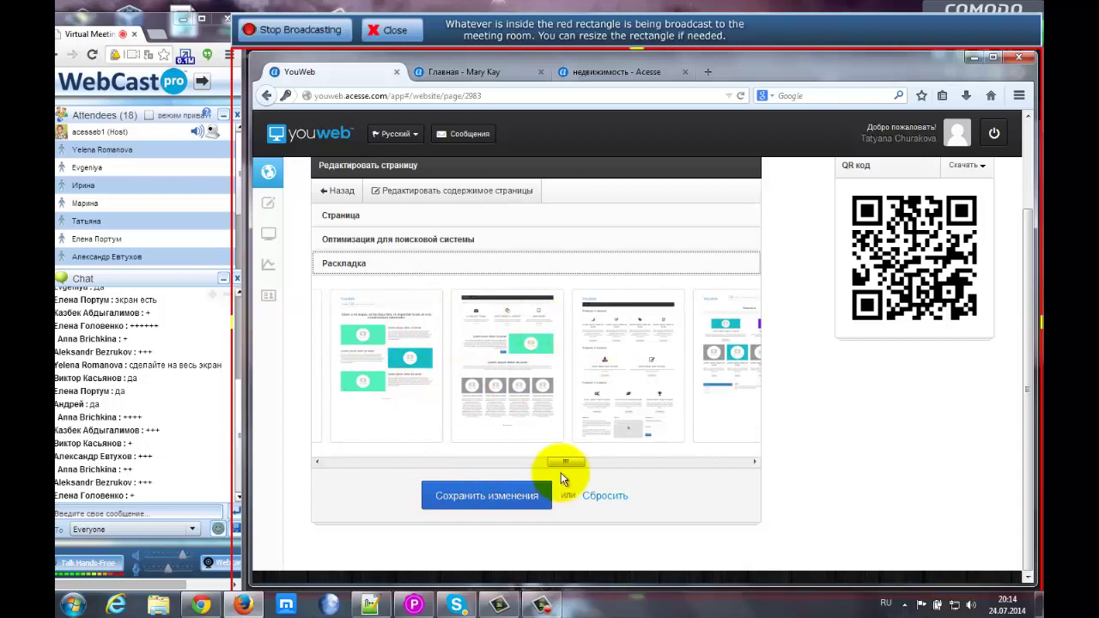
left_click_drag(570, 466, 332, 464)
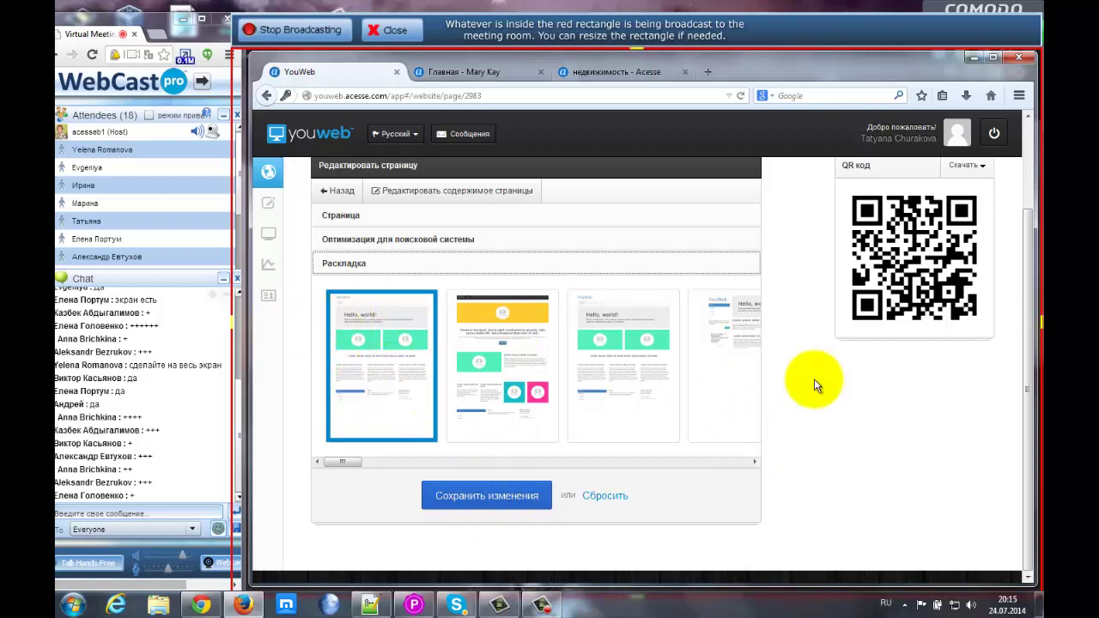
scroll(761, 359, "up", 2)
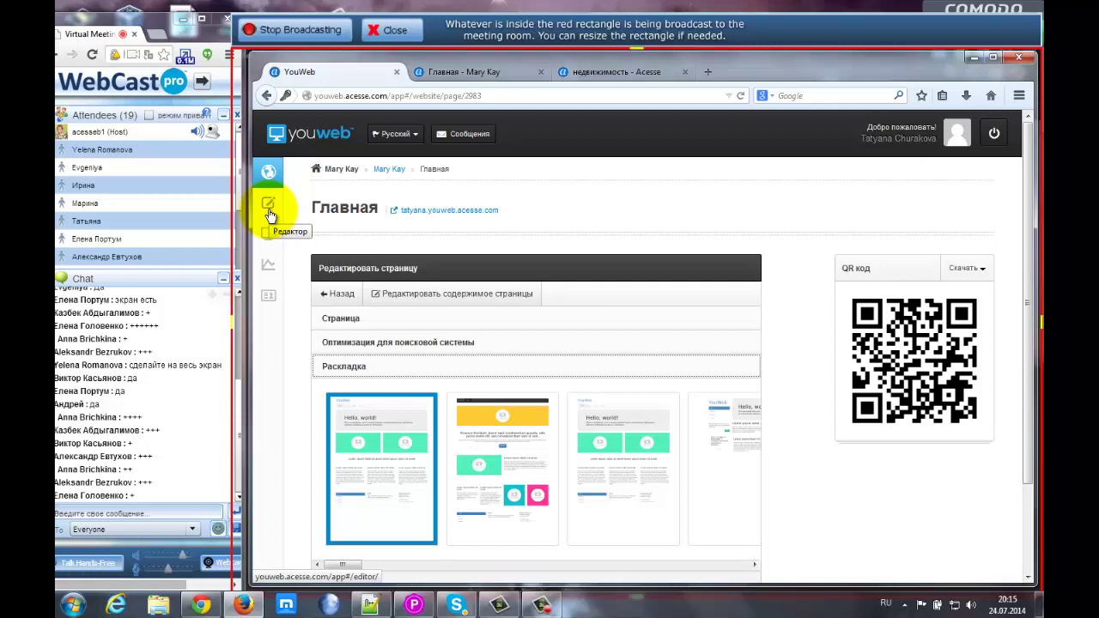
- Open the Главная content editor and reposition and enlarge the browser window
left_click(451, 296)
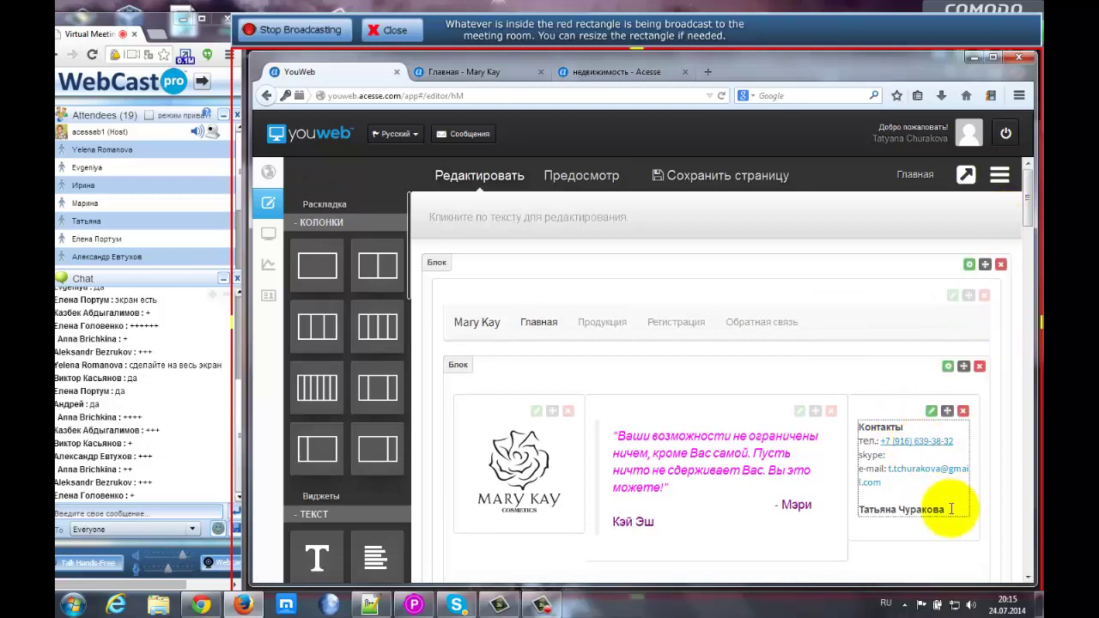
left_click_drag(736, 67, 719, 65)
left_click_drag(1030, 249, 1033, 176)
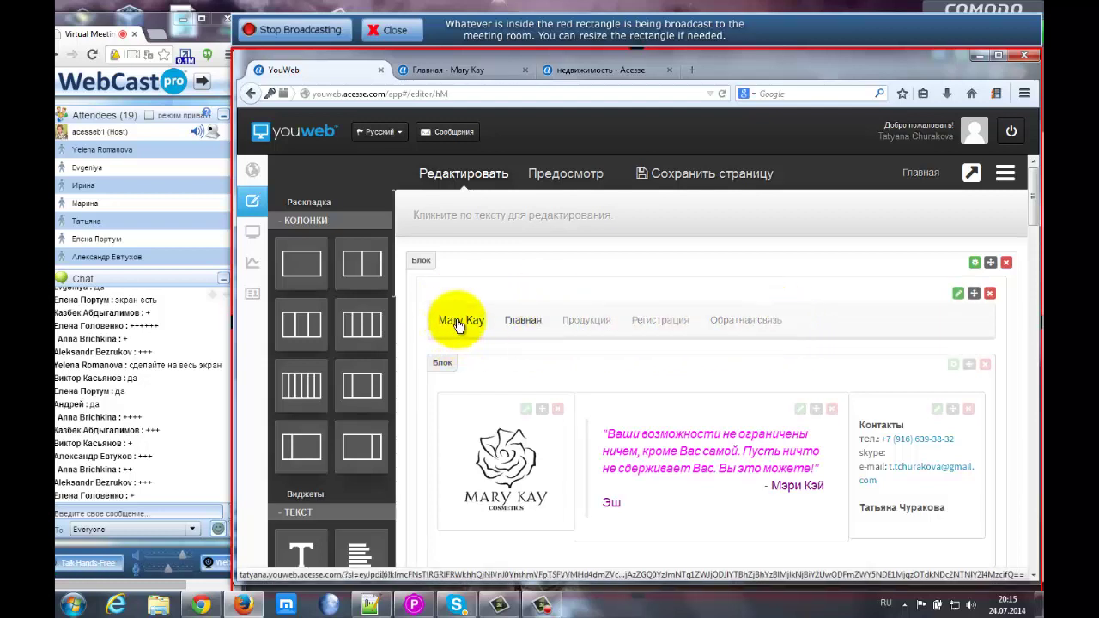
left_click(959, 294)
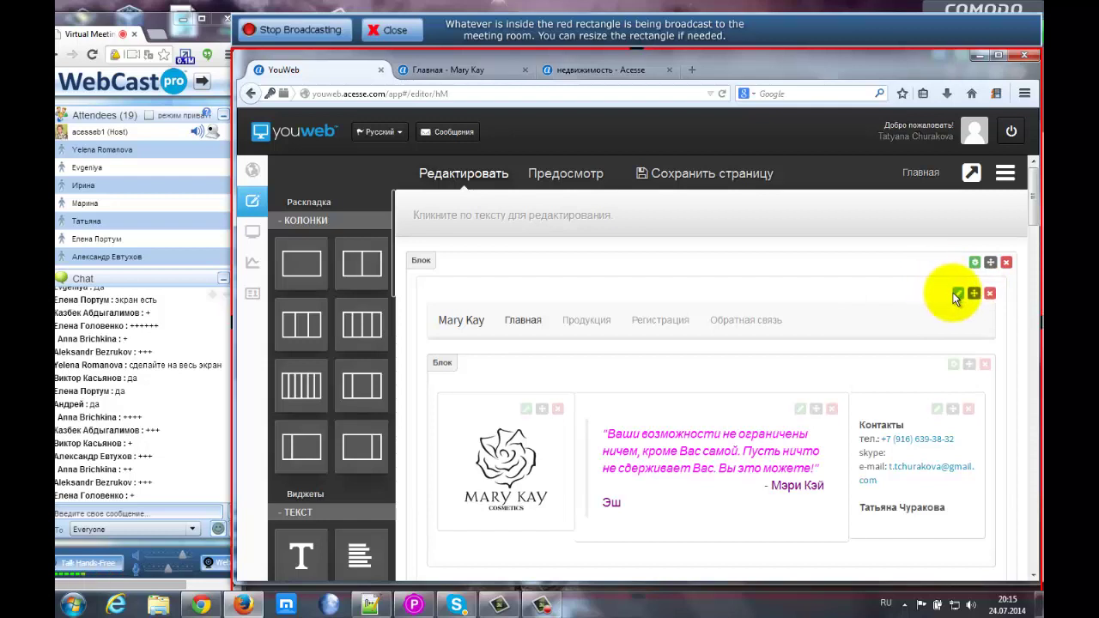
mouse_move(959, 294)
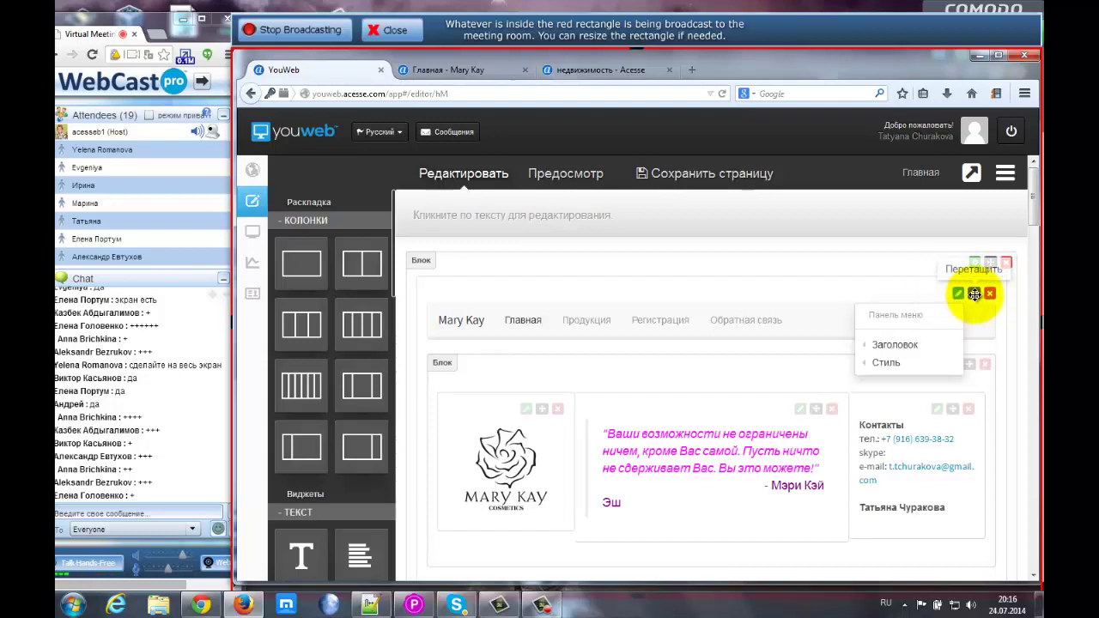
mouse_move(973, 295)
left_mouse_down()
mouse_move(971, 274)
mouse_move(966, 438)
mouse_move(952, 287)
mouse_move(961, 302)
left_mouse_up()
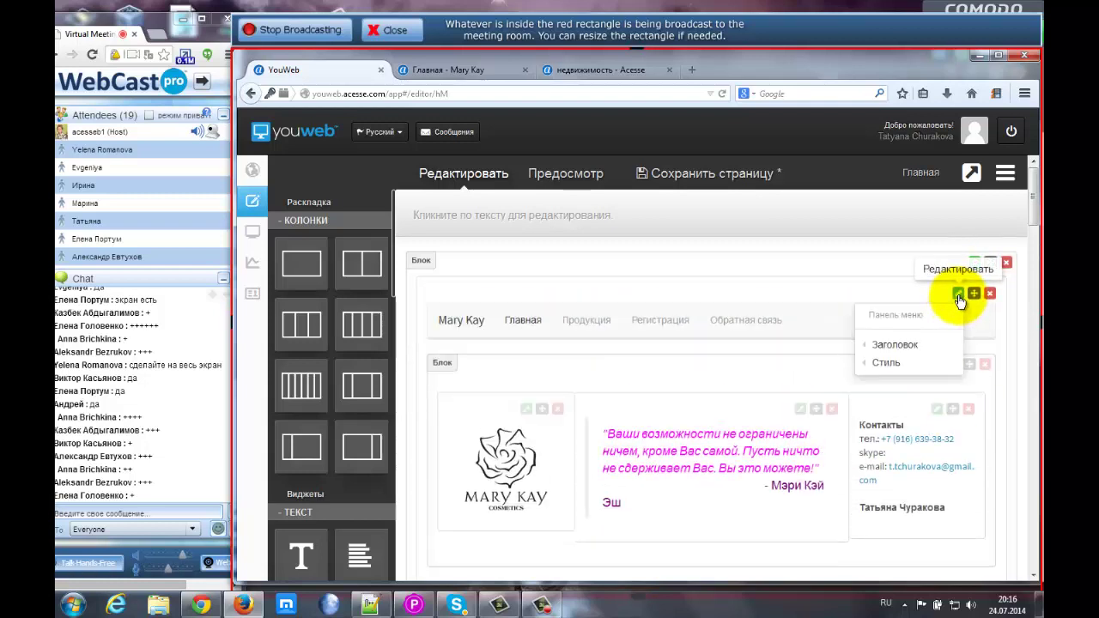
mouse_move(896, 348)
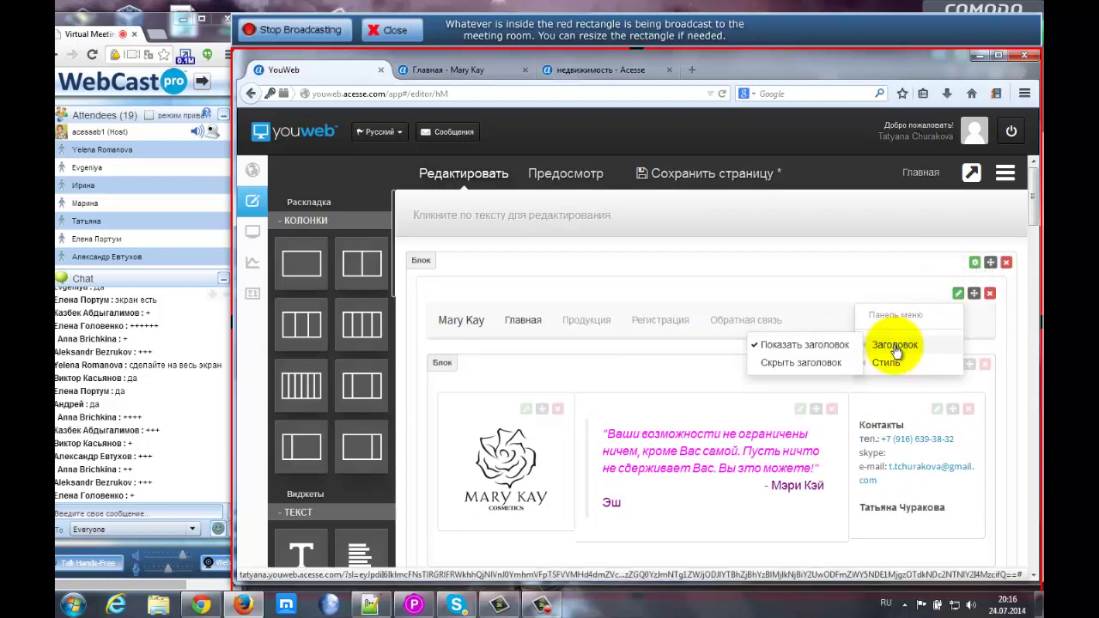
left_click(777, 365)
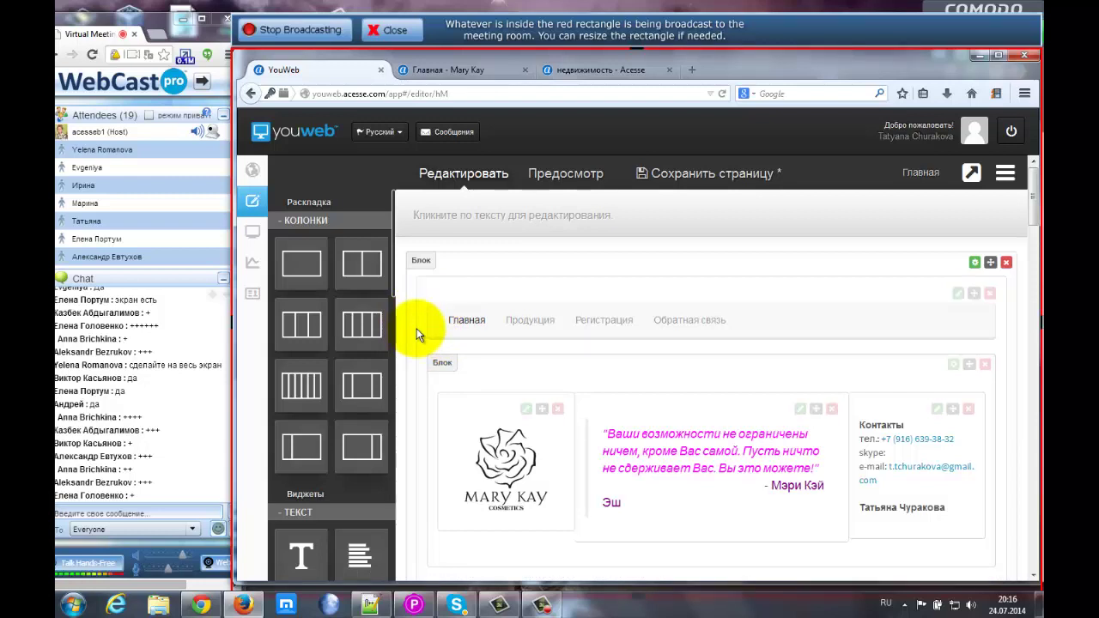
left_click(958, 294)
mouse_move(902, 344)
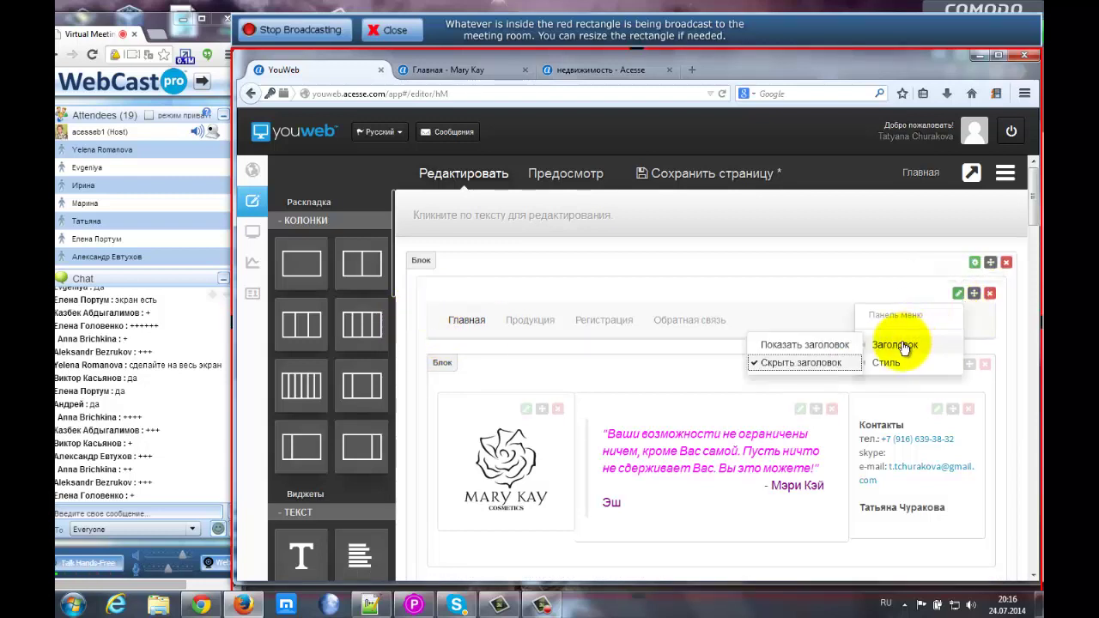
left_click(788, 346)
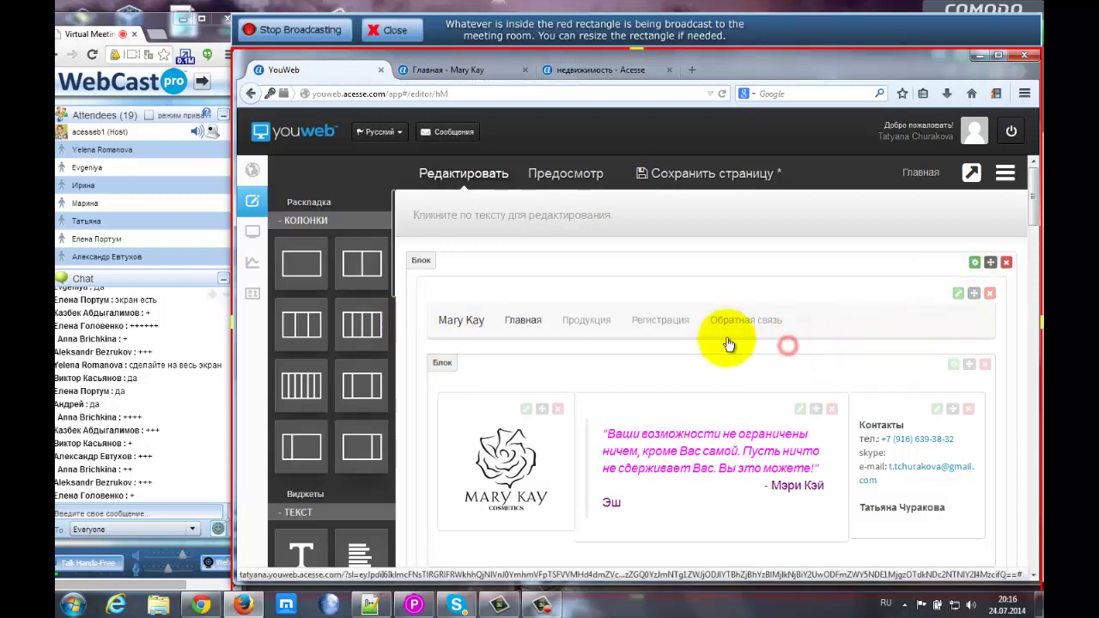
left_click(958, 294)
mouse_move(887, 364)
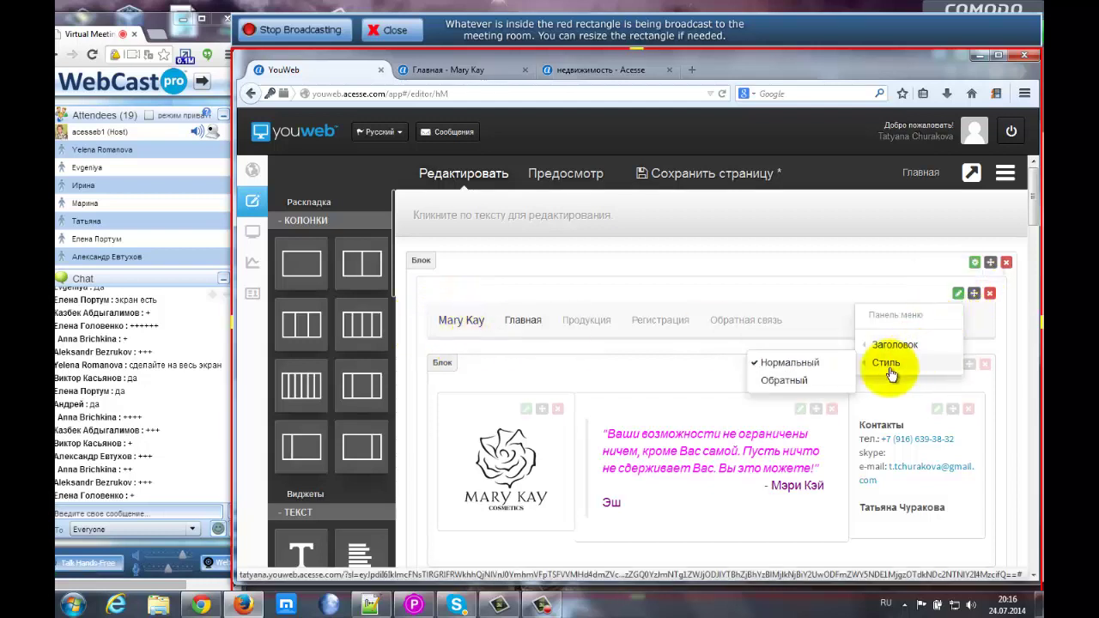
left_click(787, 379)
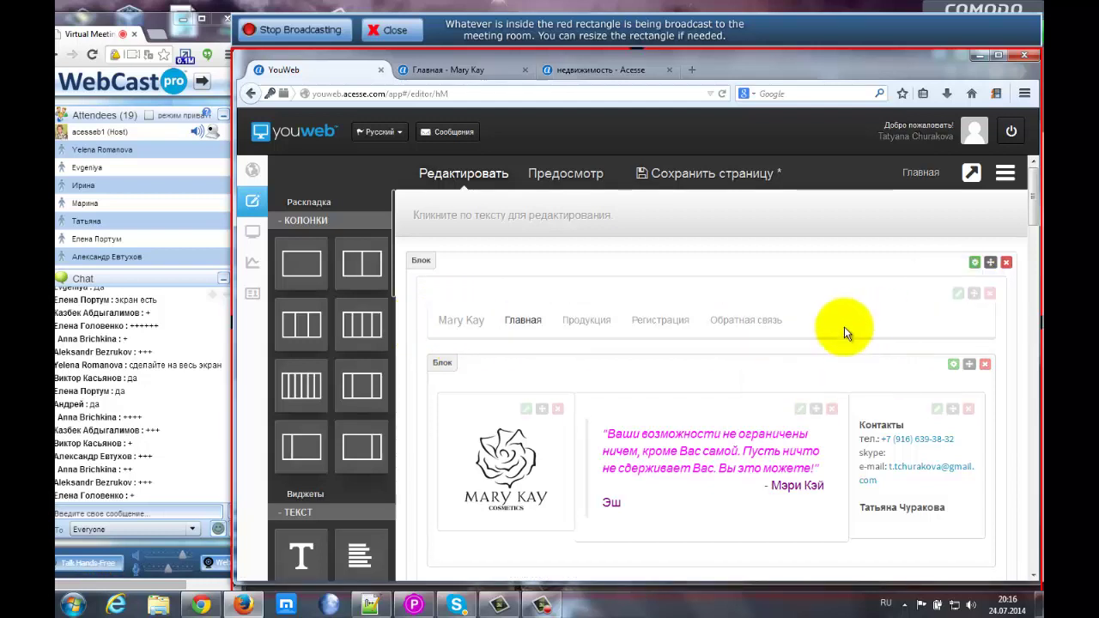
left_click(959, 294)
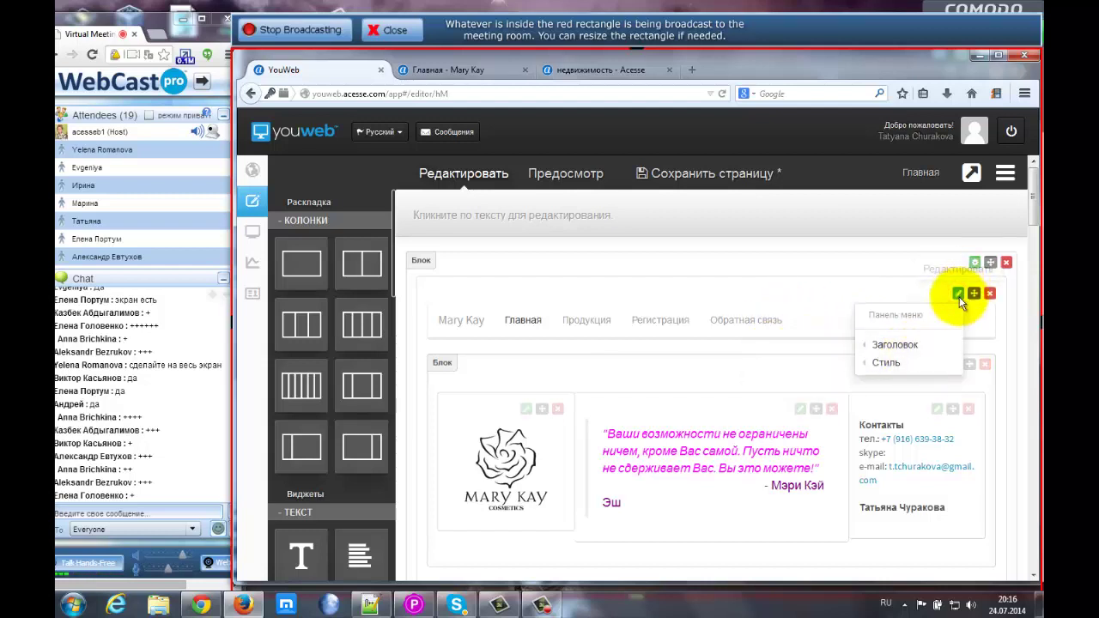
mouse_move(886, 362)
left_click(803, 362)
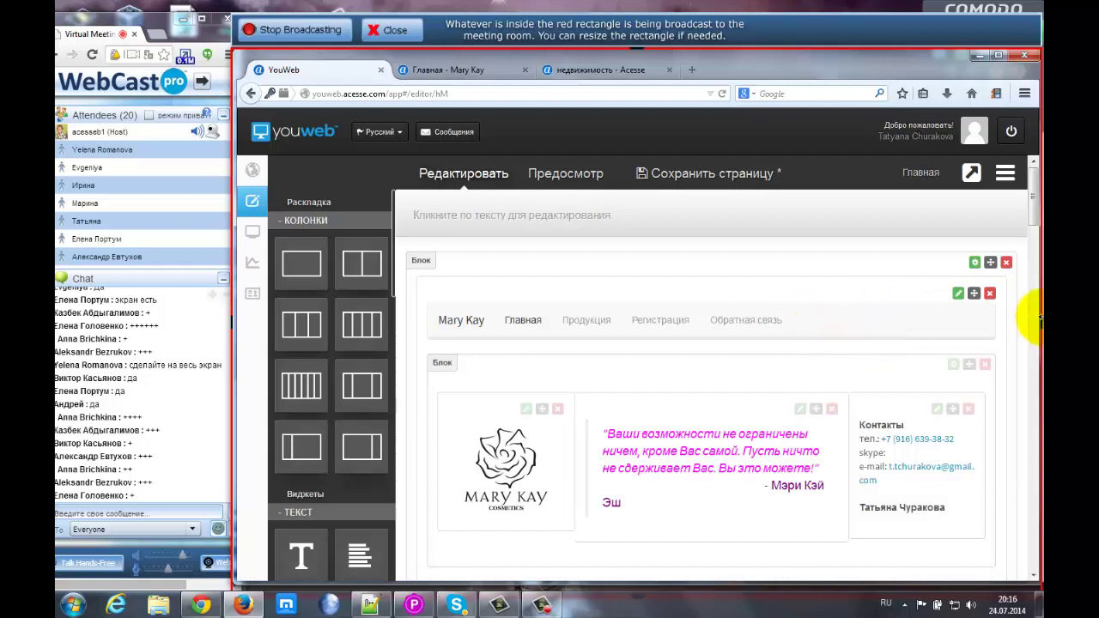
- Drag a three-column Колонки block above the logo/contacts block and select it
scroll(1032, 219, "down", 3)
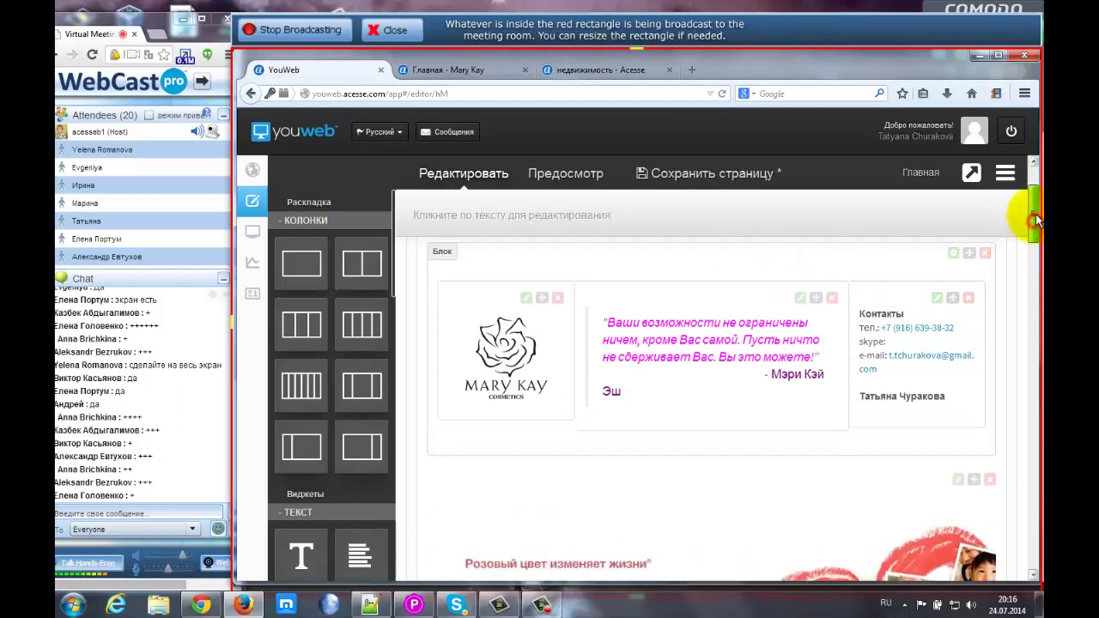
scroll(1036, 211, "up", 2)
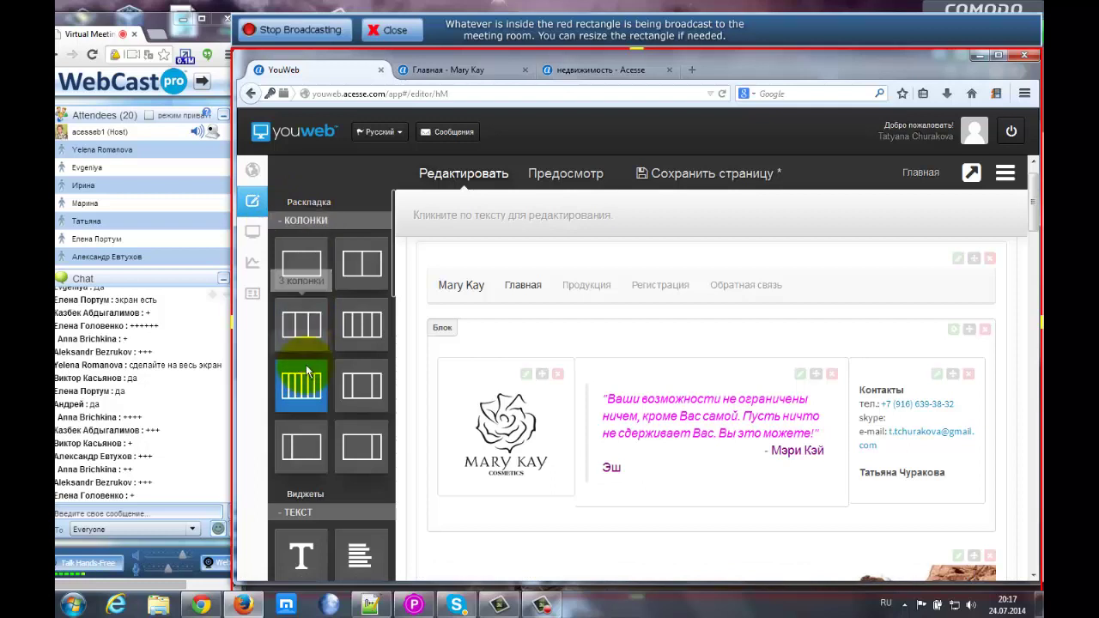
left_click_drag(300, 323, 763, 331)
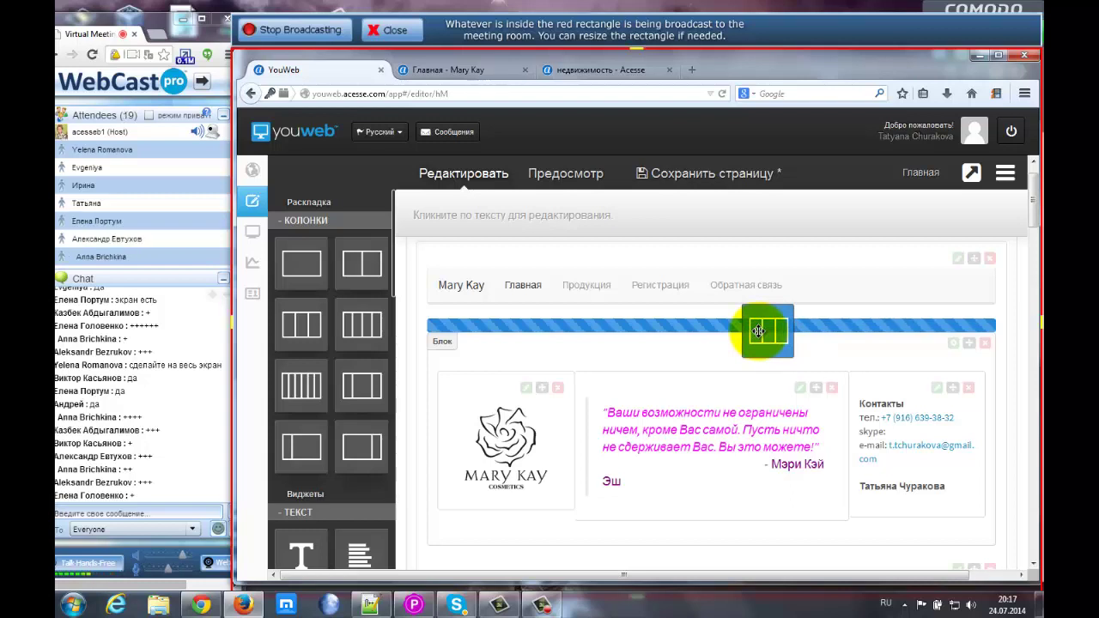
left_click_drag(759, 336, 758, 337)
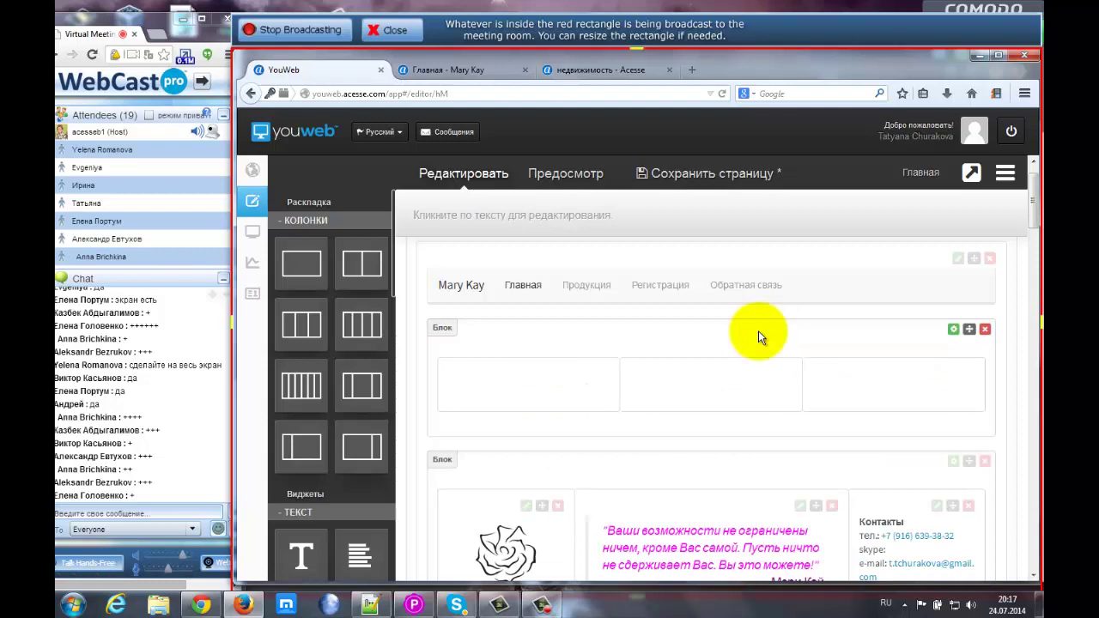
scroll(1033, 213, "down", 2)
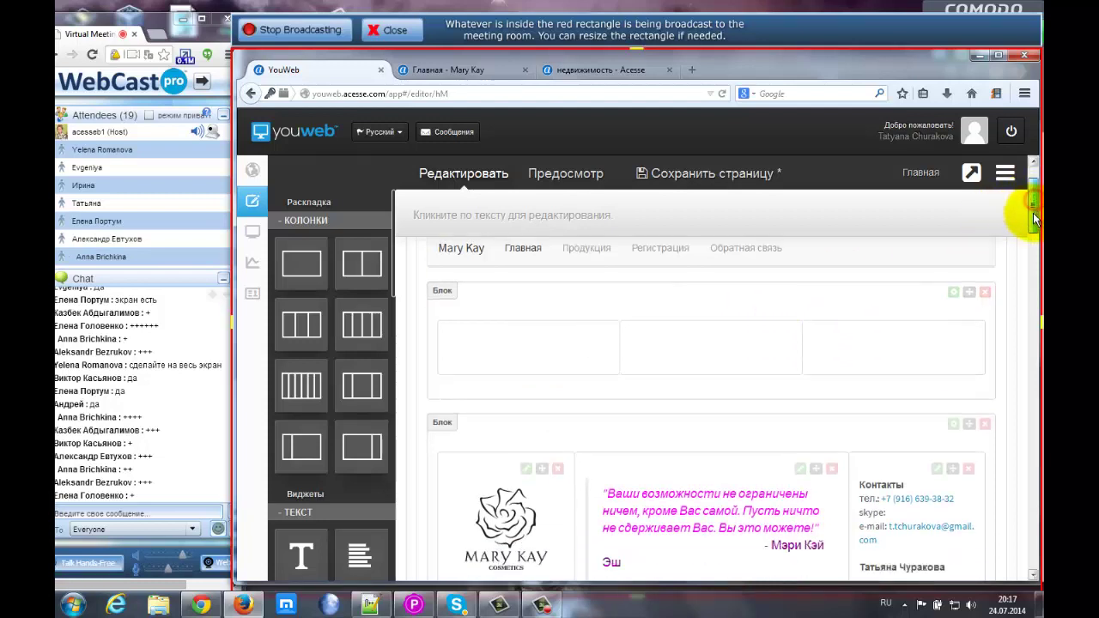
left_click(493, 322)
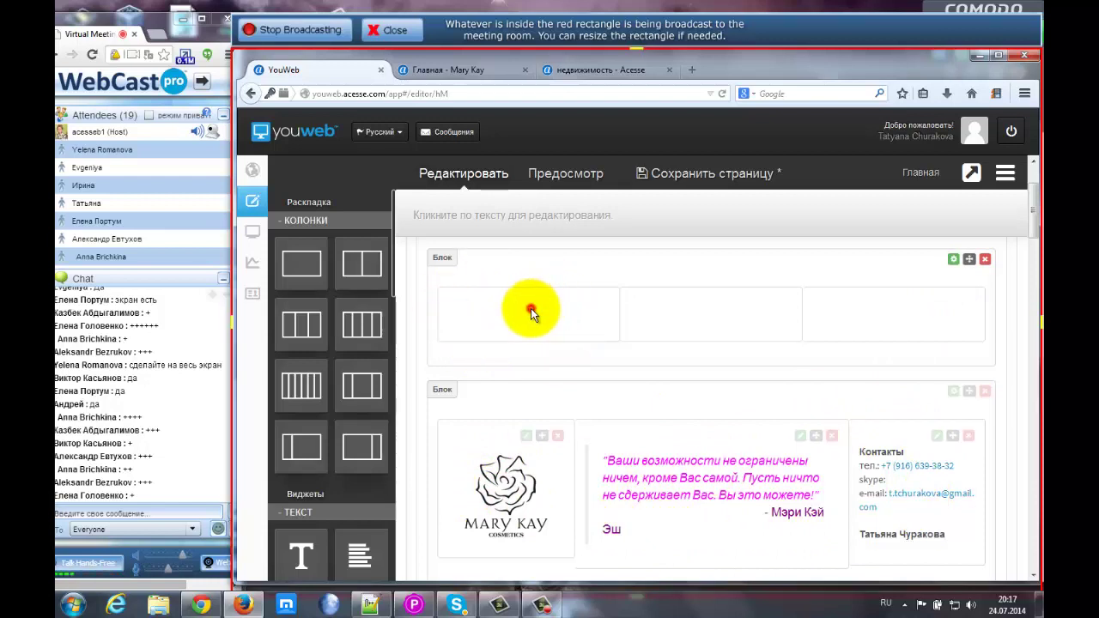
left_click(503, 494)
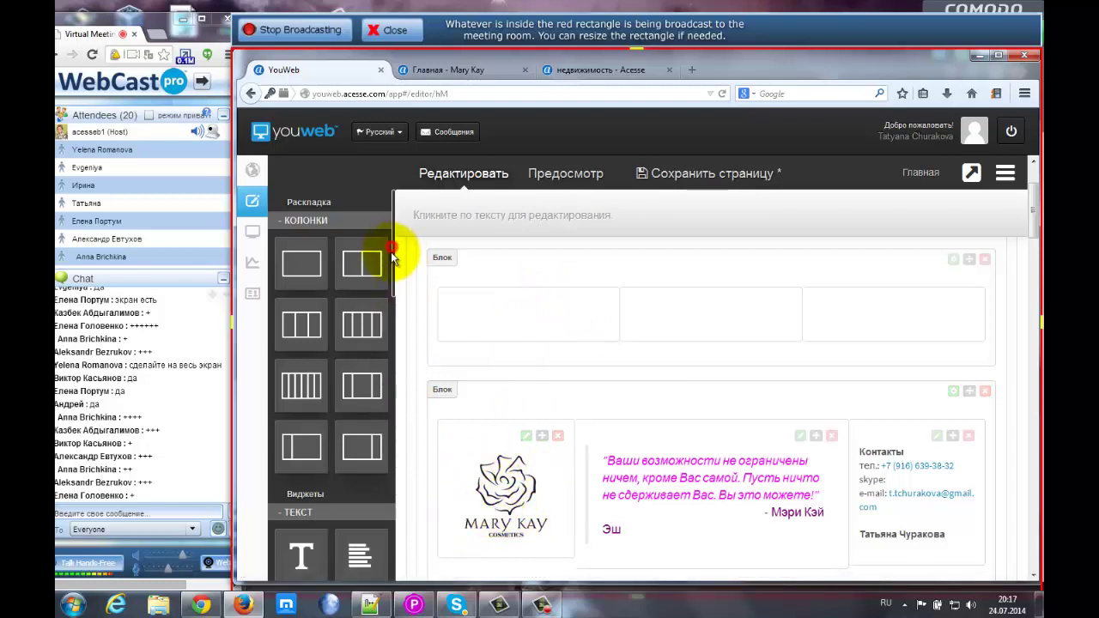
- Scroll the widget panel to ДРУГОЕ and drop a Логотип widget into the top block's first column
left_click_drag(392, 246, 397, 436)
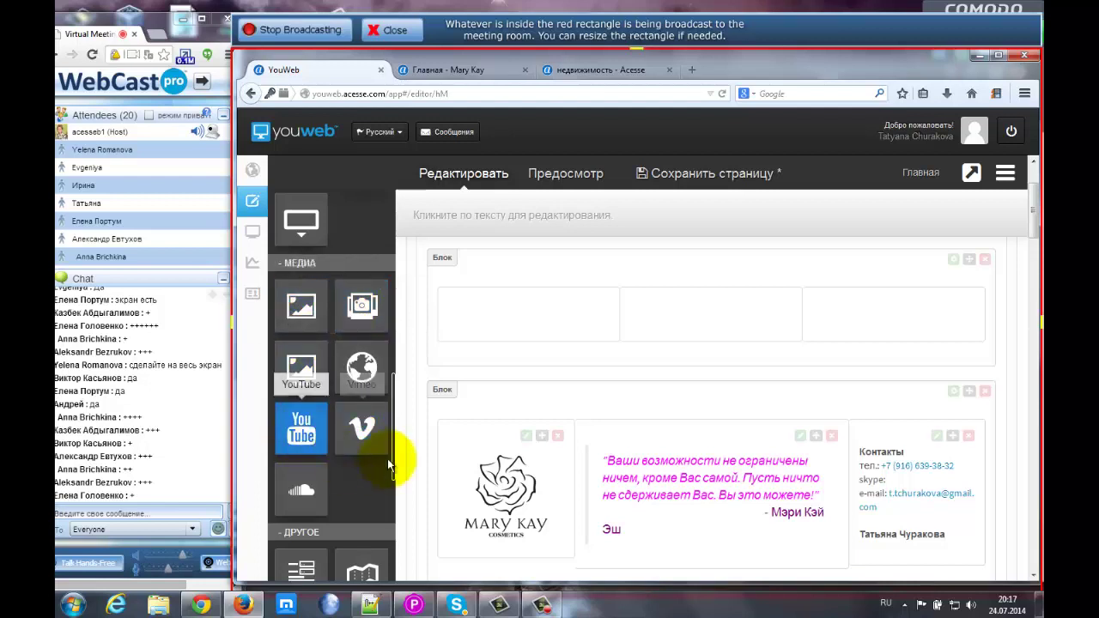
left_click_drag(392, 438, 395, 492)
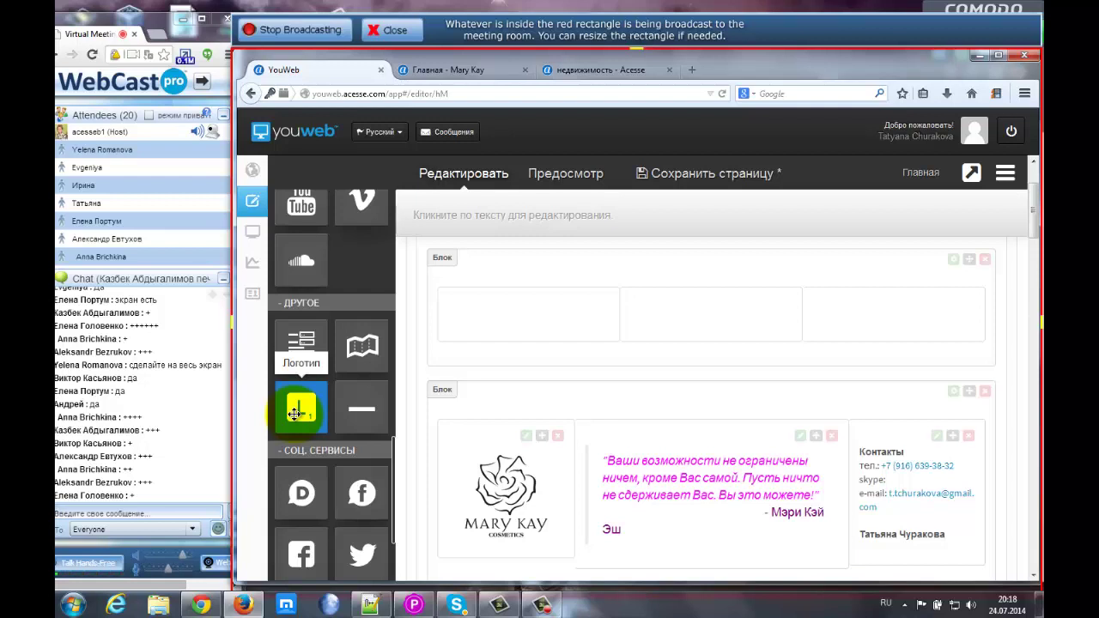
left_click_drag(305, 409, 535, 307)
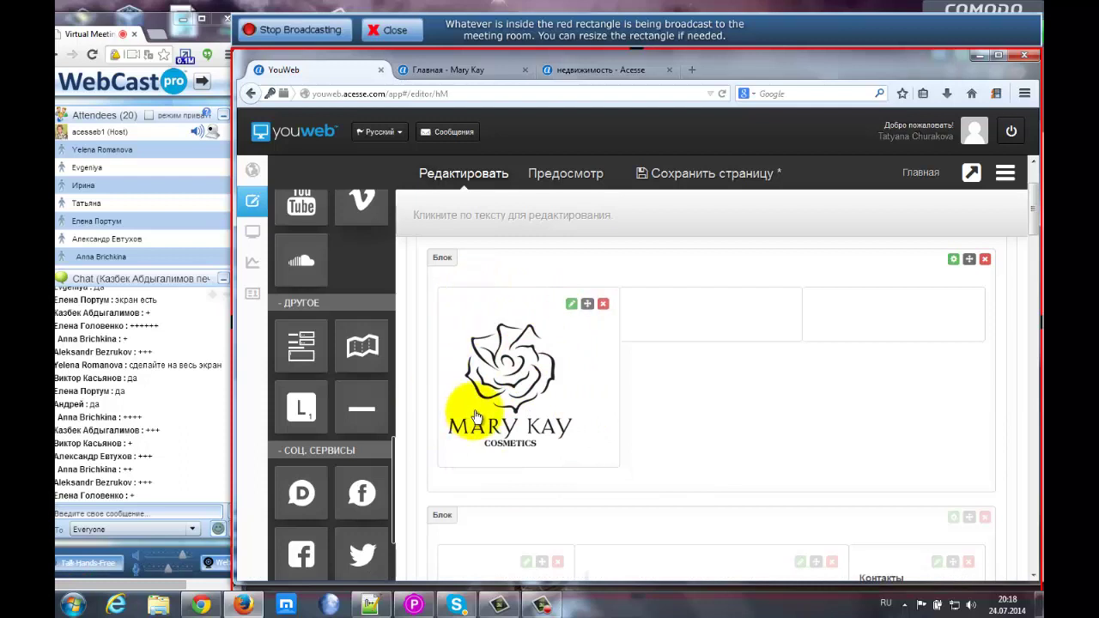
- Set the Mary Kay logo's Размер to Очень маленький and its Выравнивание to По центру
left_click(572, 307)
mouse_move(513, 356)
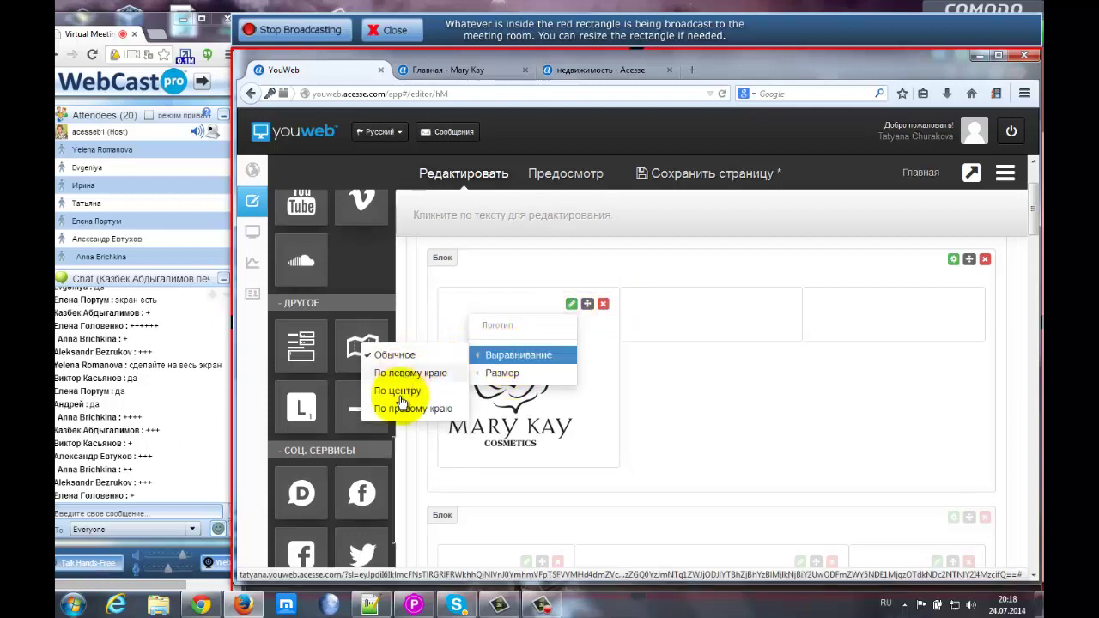
mouse_move(515, 381)
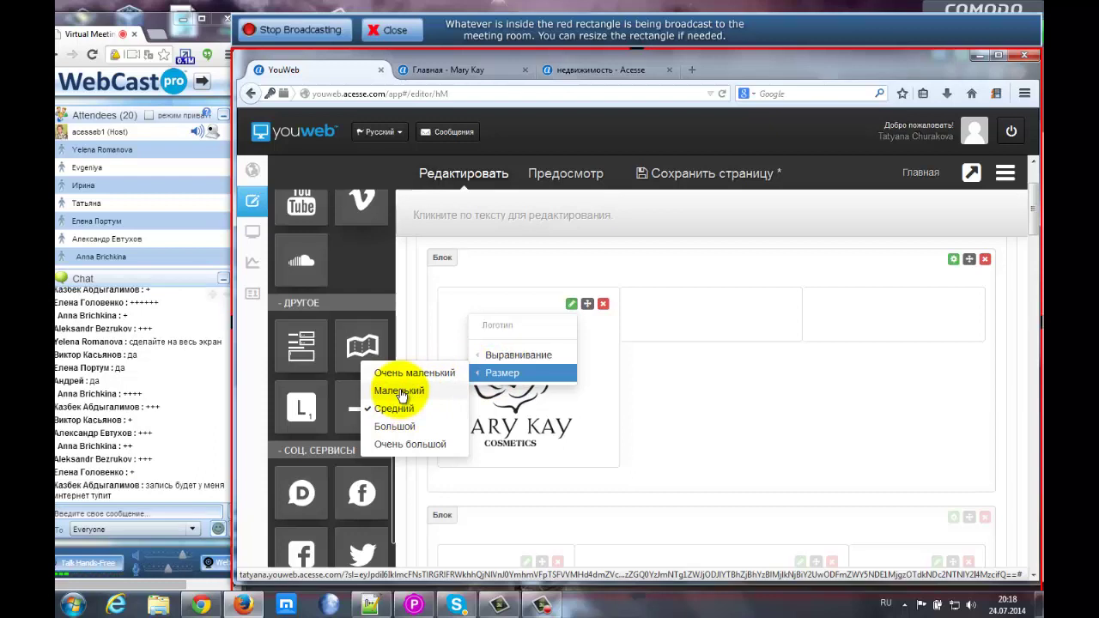
left_click(537, 600)
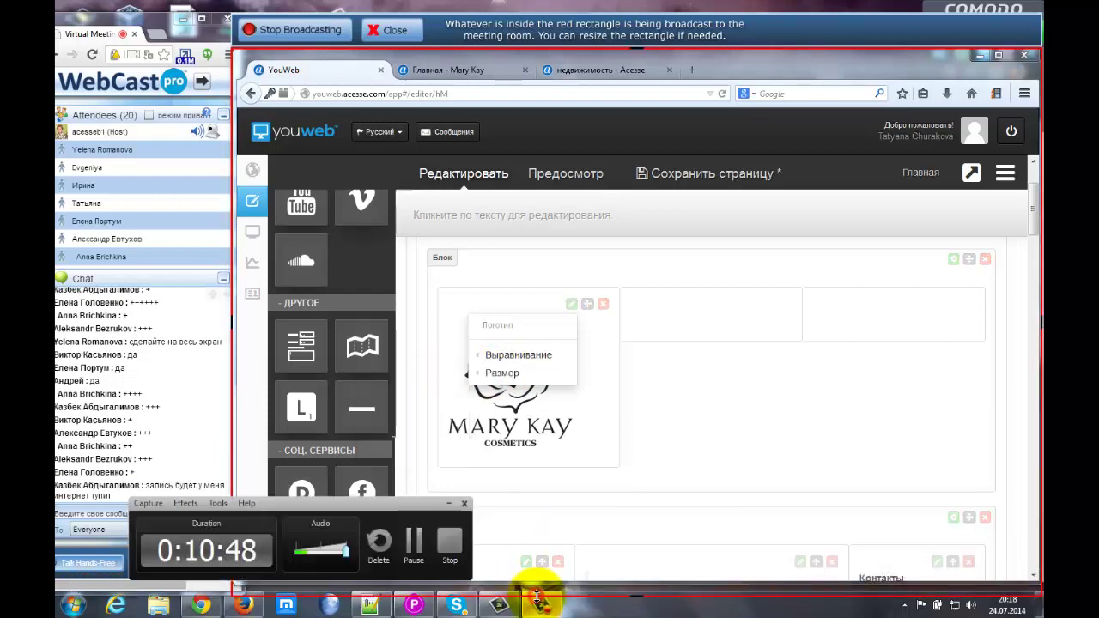
left_click(449, 508)
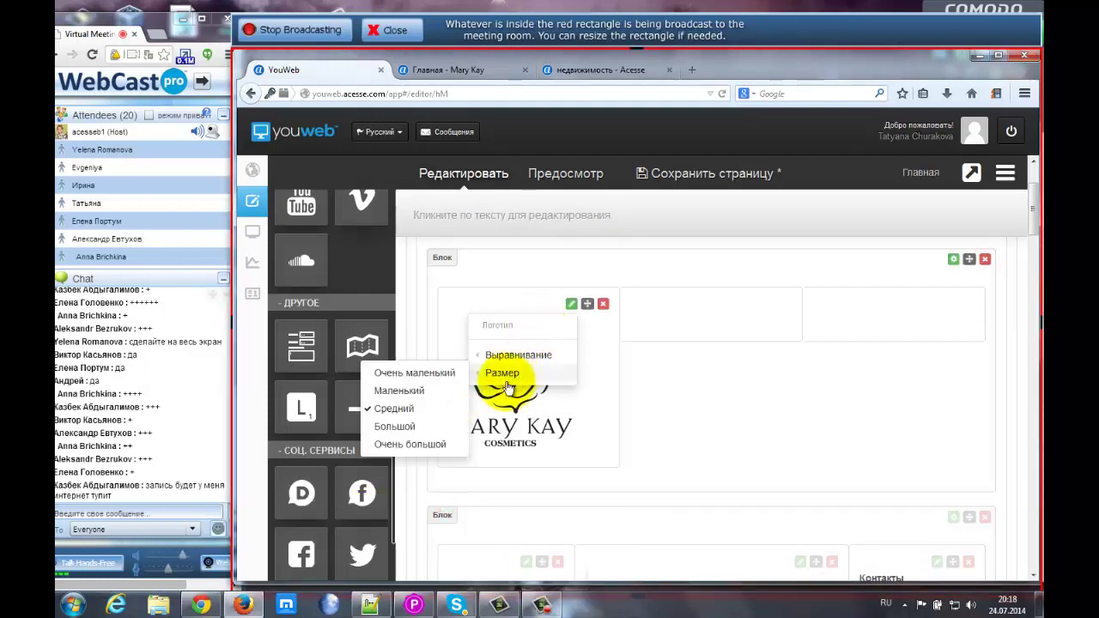
left_click(404, 391)
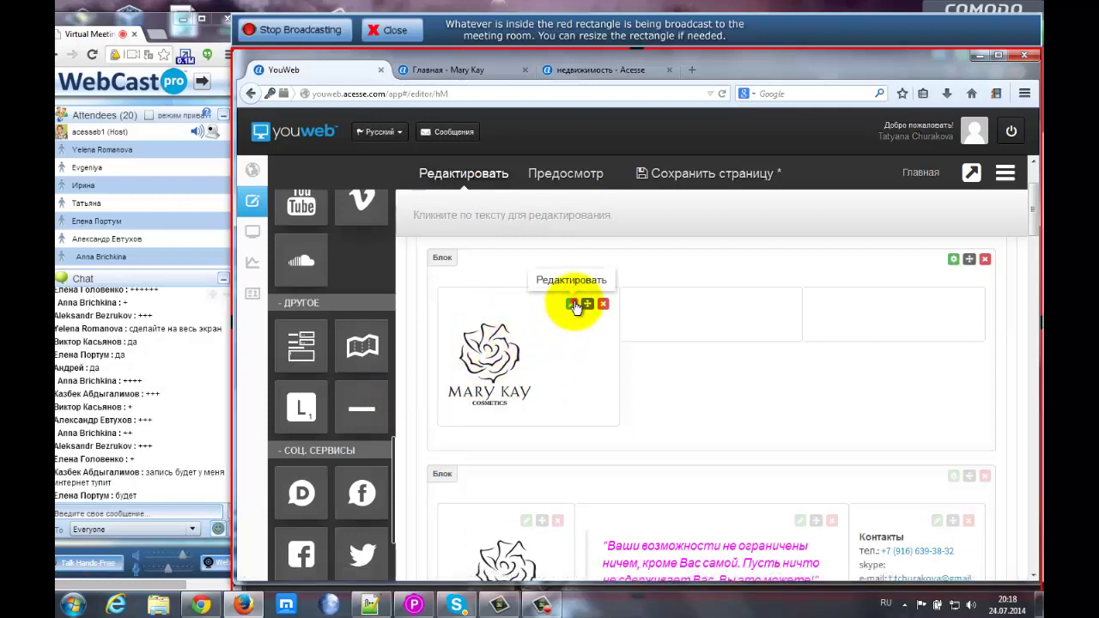
left_click(572, 304)
mouse_move(545, 372)
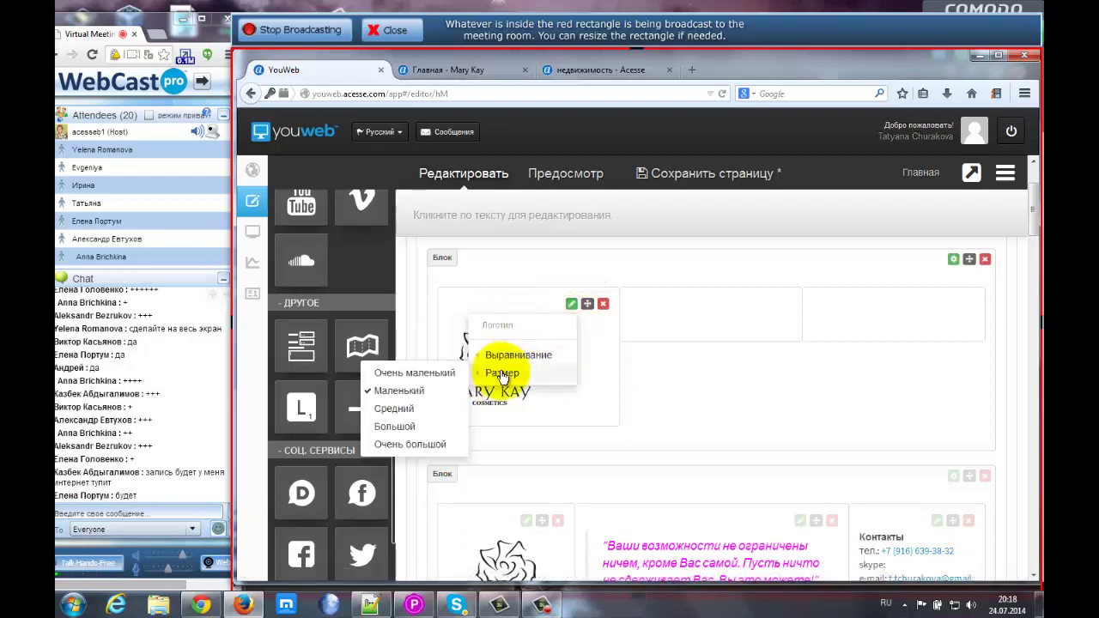
left_click(417, 376)
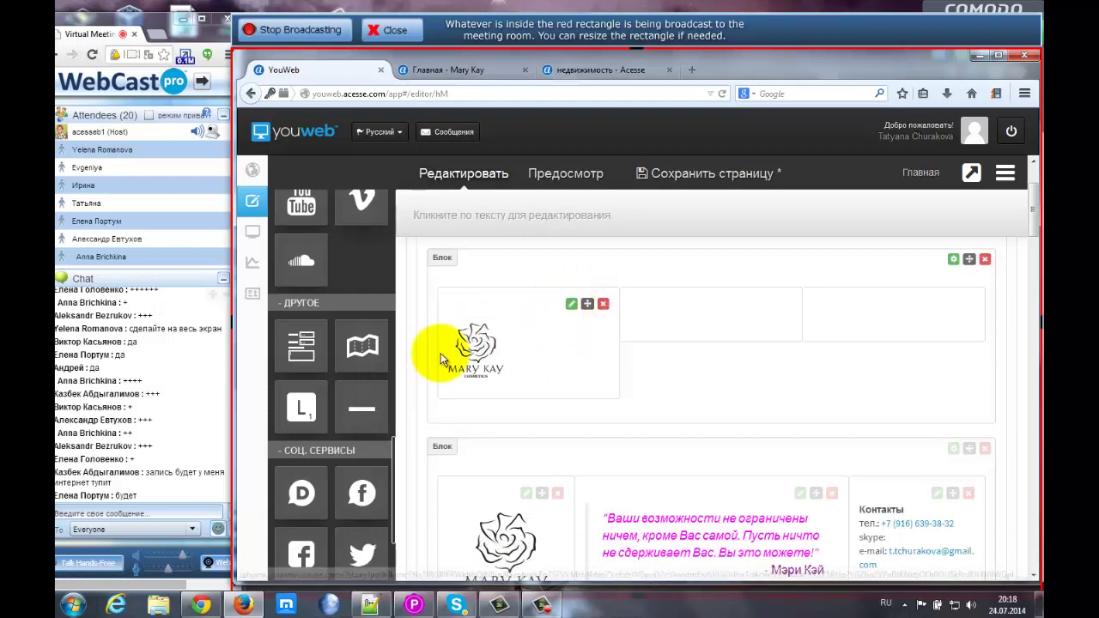
left_click(572, 304)
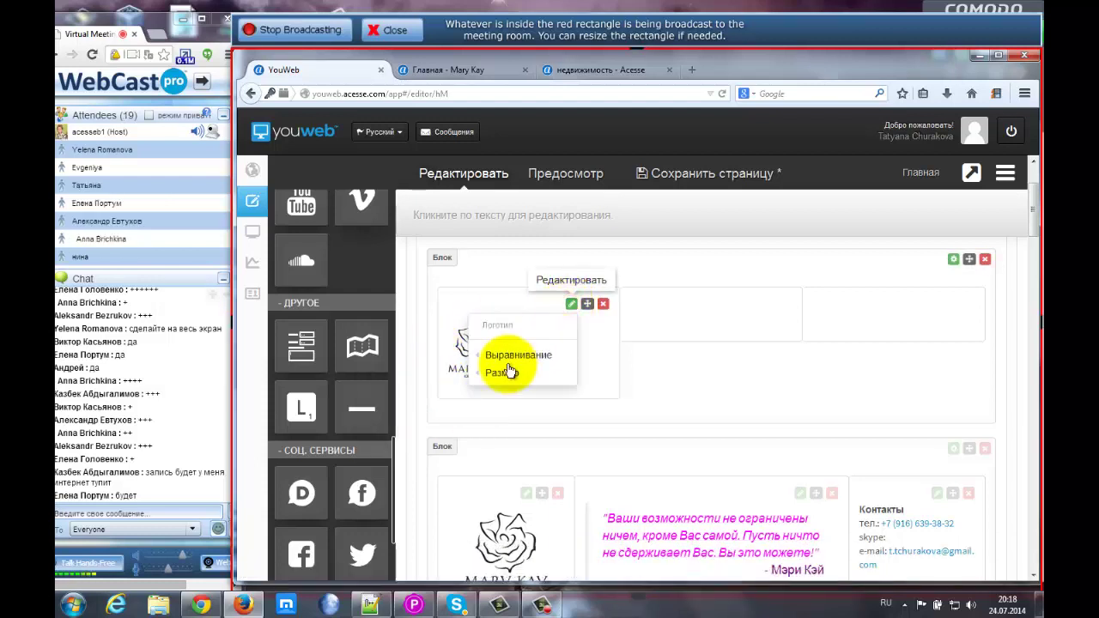
left_click(400, 396)
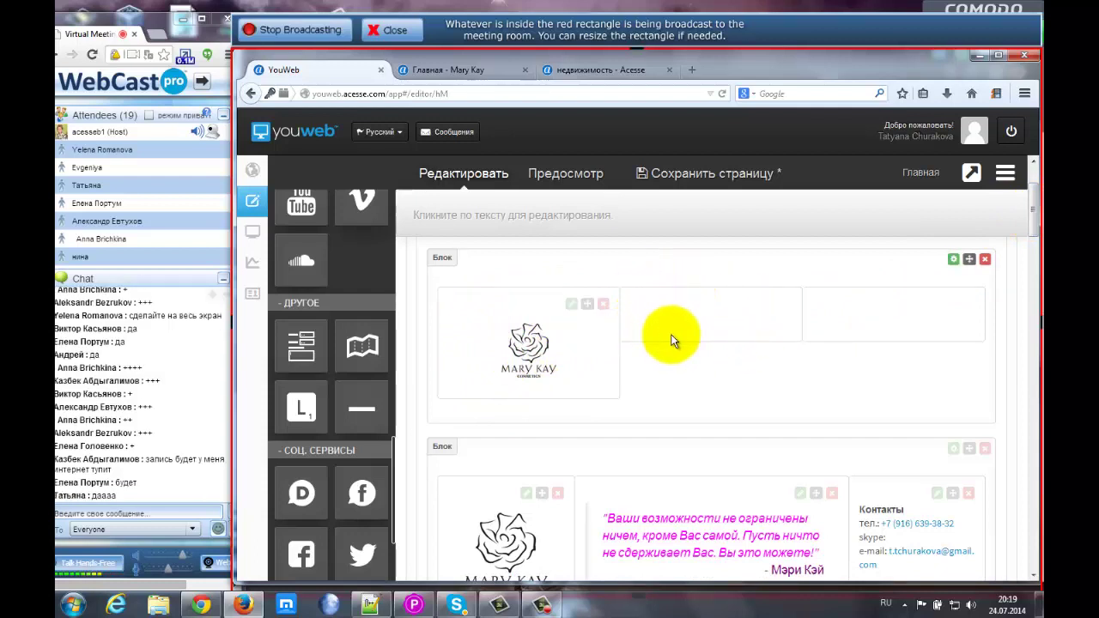
left_click(1025, 175)
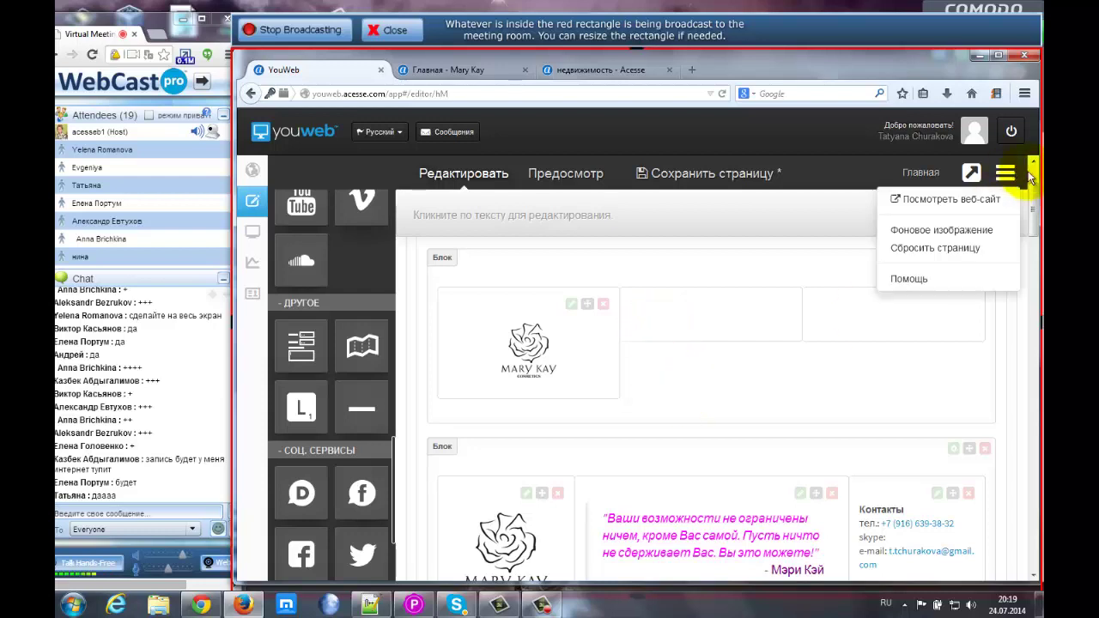
left_click(1036, 206)
scroll(1036, 210, "down", 1)
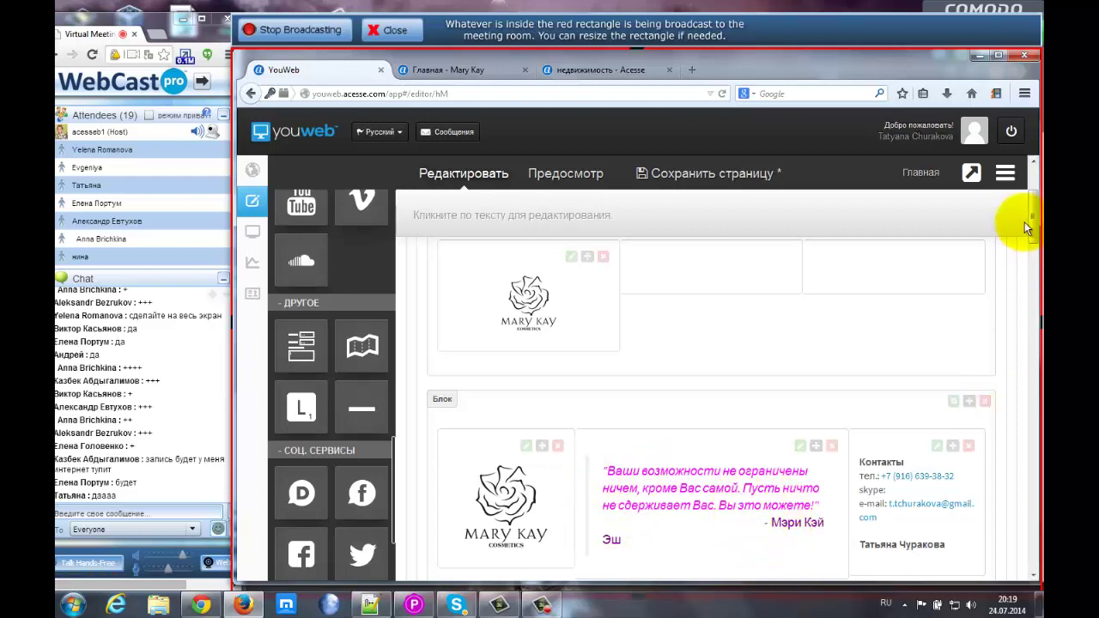
scroll(1032, 215, "up", 2)
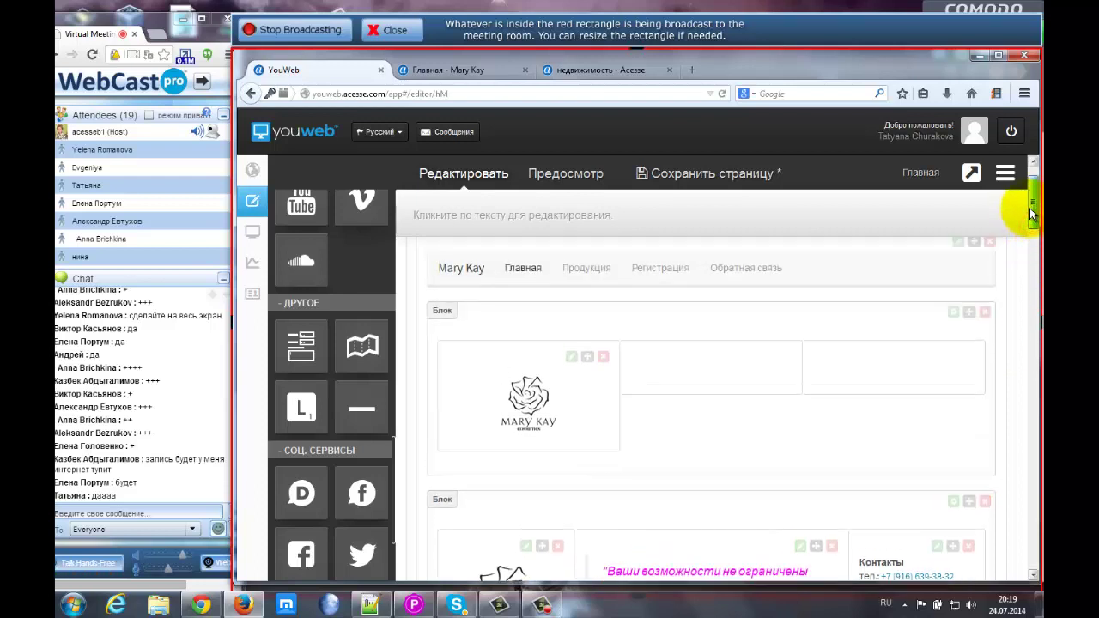
scroll(343, 322, "up", 10)
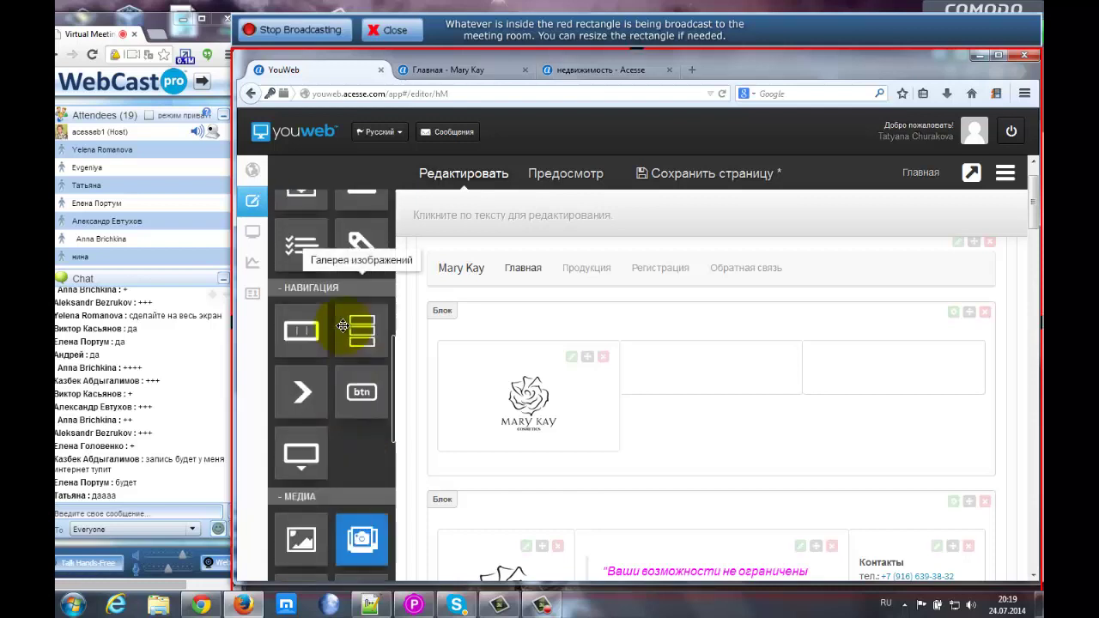
scroll(341, 326, "up", 5)
scroll(344, 344, "down", 2)
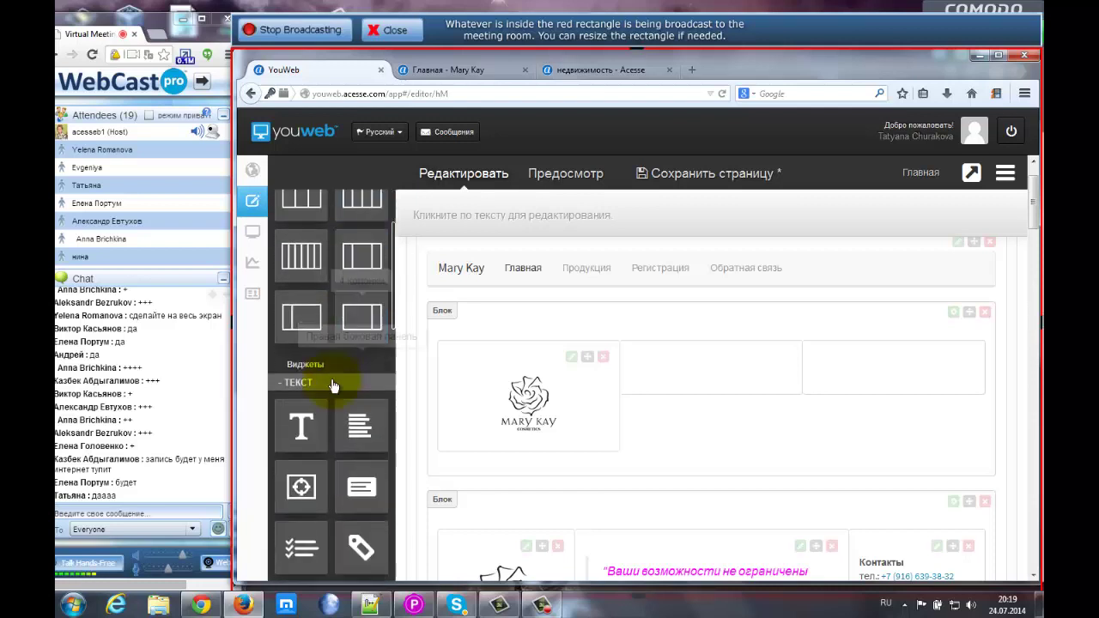
left_click(355, 423)
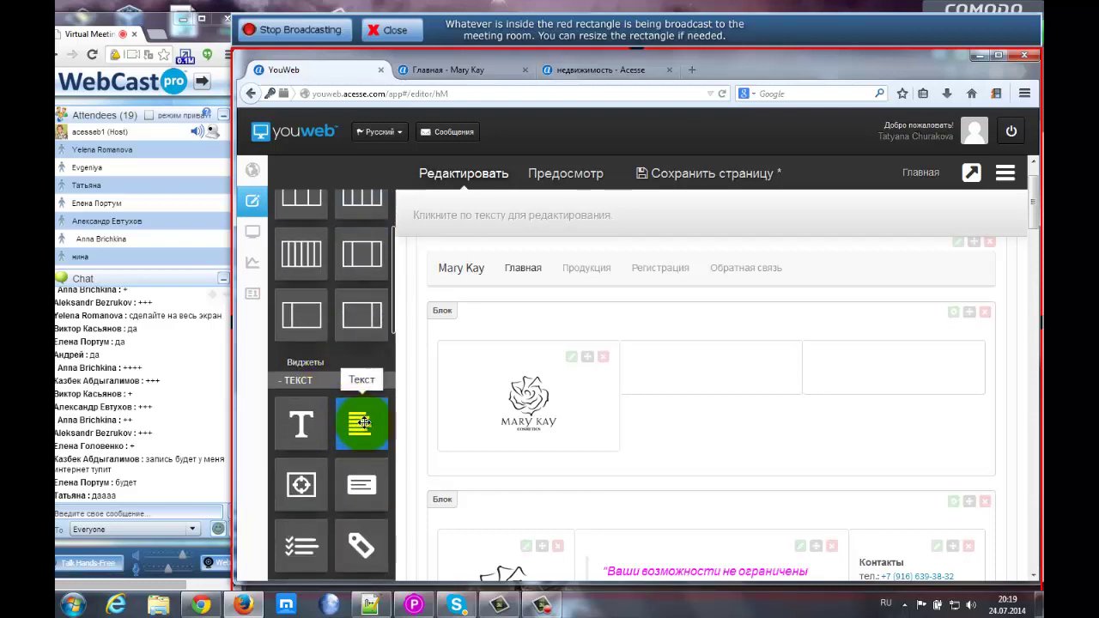
- Drop a Текст widget into the top block's middle column and delete its placeholder paragraph
left_click(359, 424)
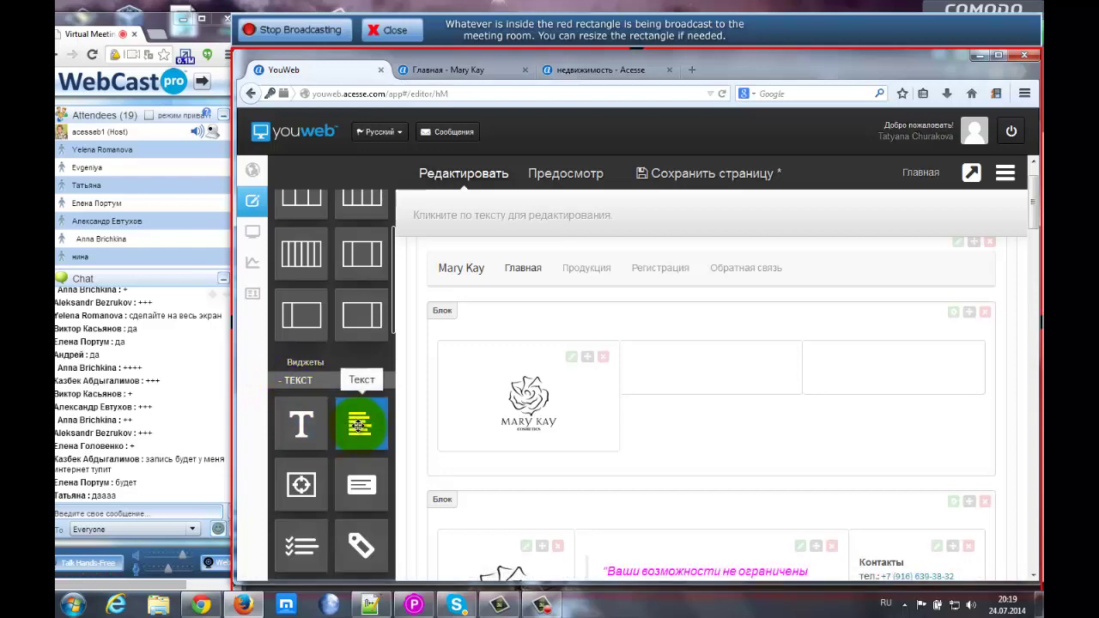
left_click_drag(359, 423, 667, 370)
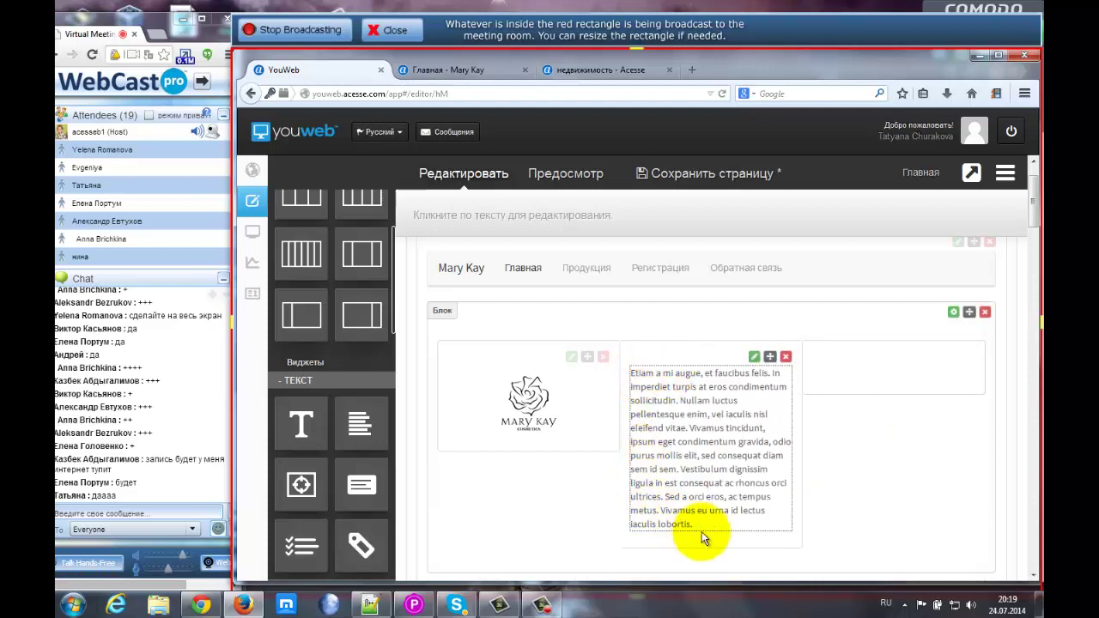
left_click_drag(702, 526, 626, 364)
key("Delete")
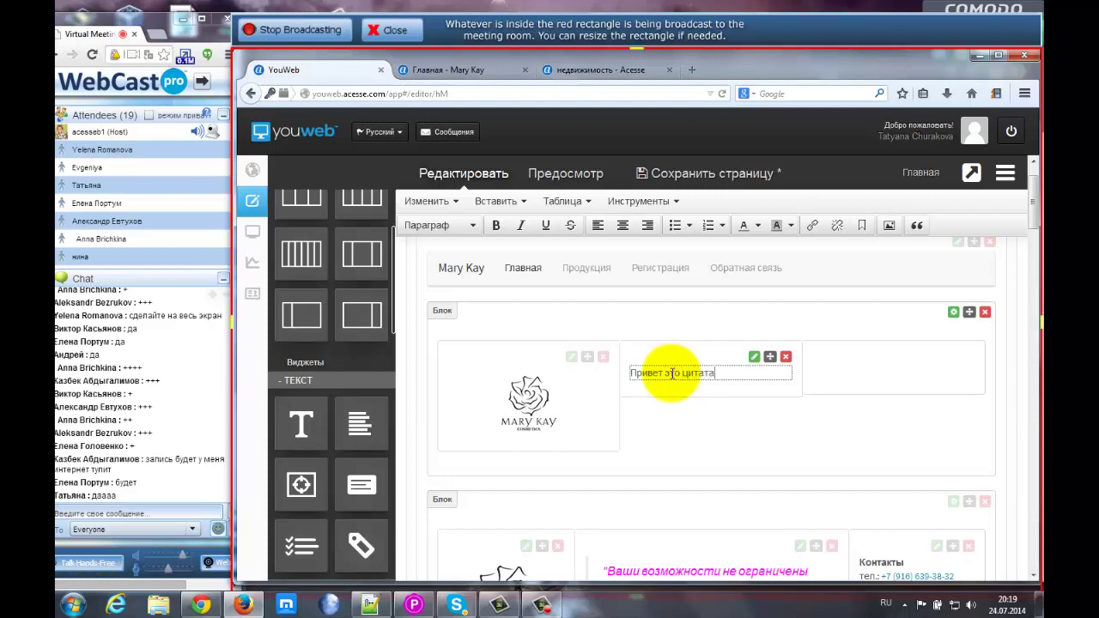
- Try centring the quote with Выравнивание > По центру, then revert it to normal alignment
left_click(754, 358)
mouse_move(714, 417)
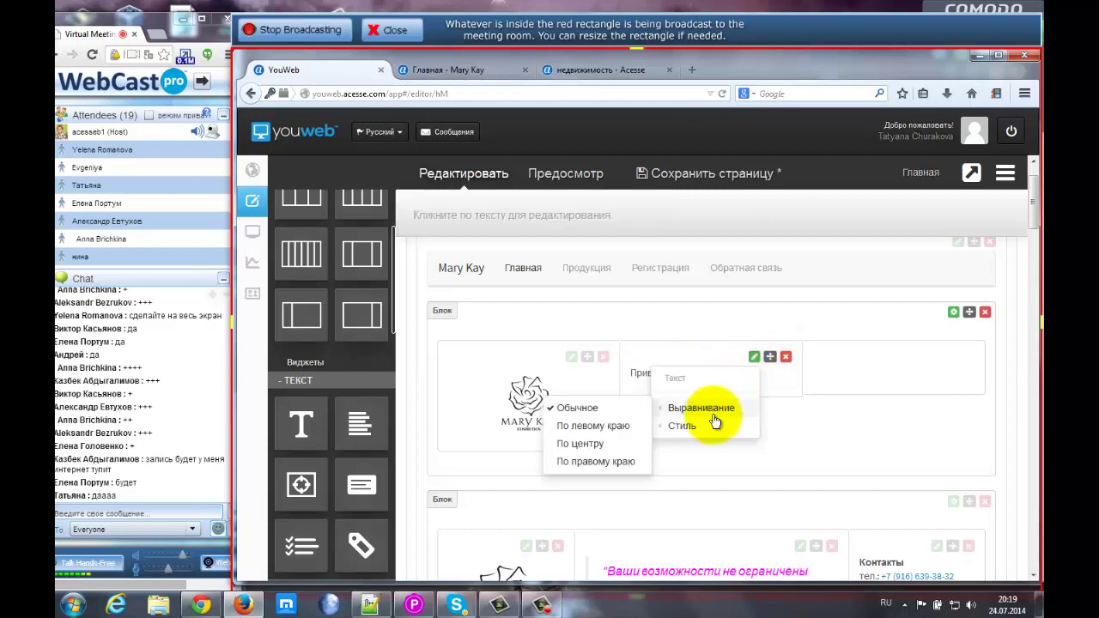
left_click(572, 446)
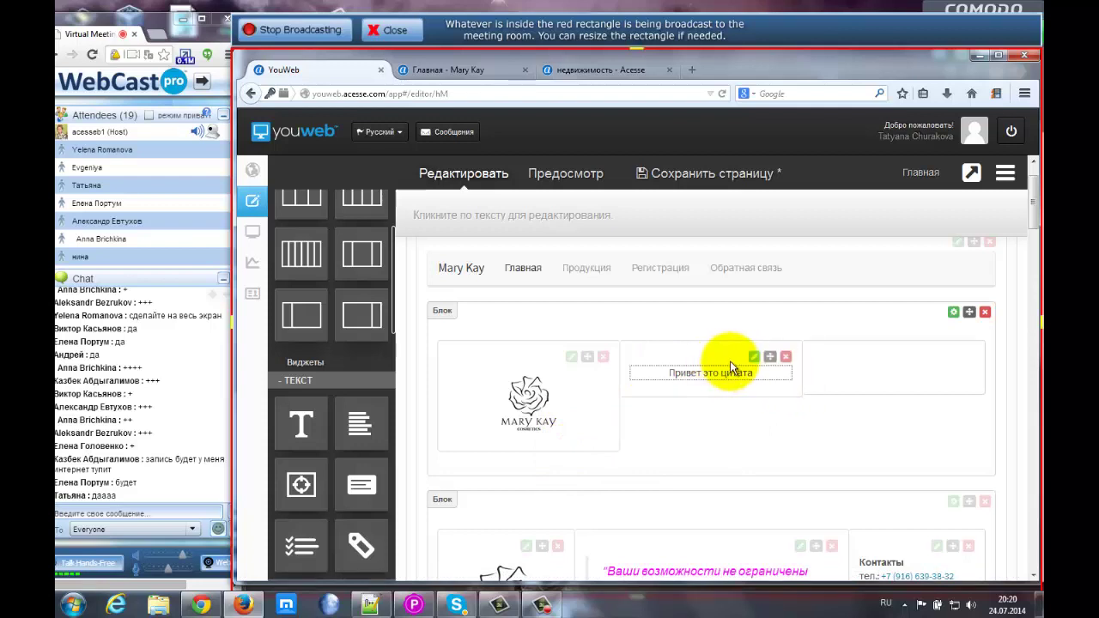
left_click(753, 359)
mouse_move(676, 408)
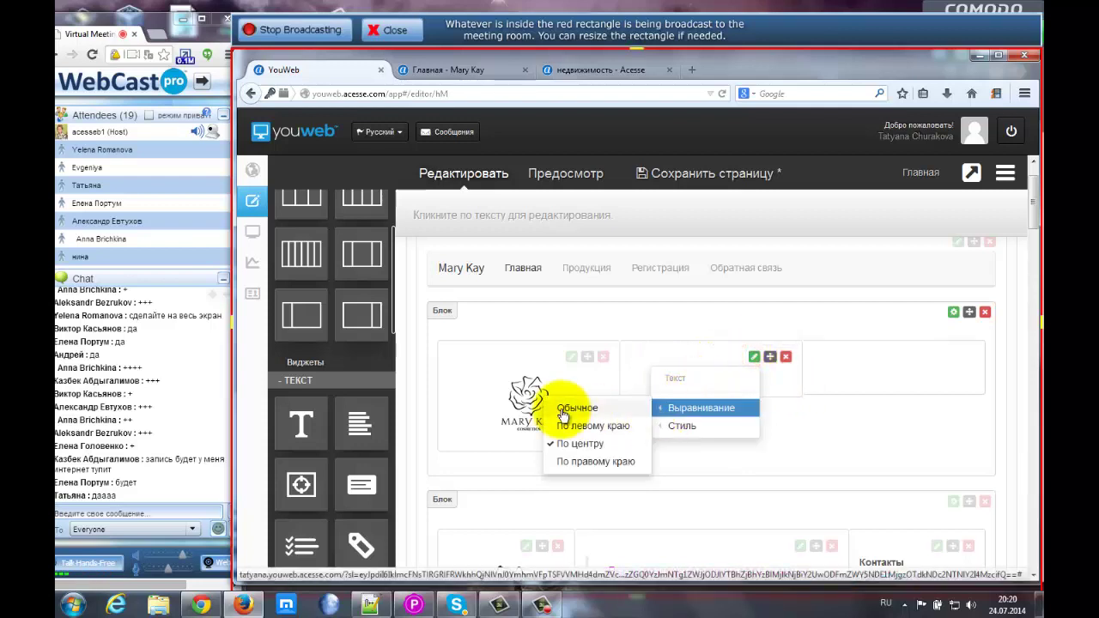
left_click(573, 418)
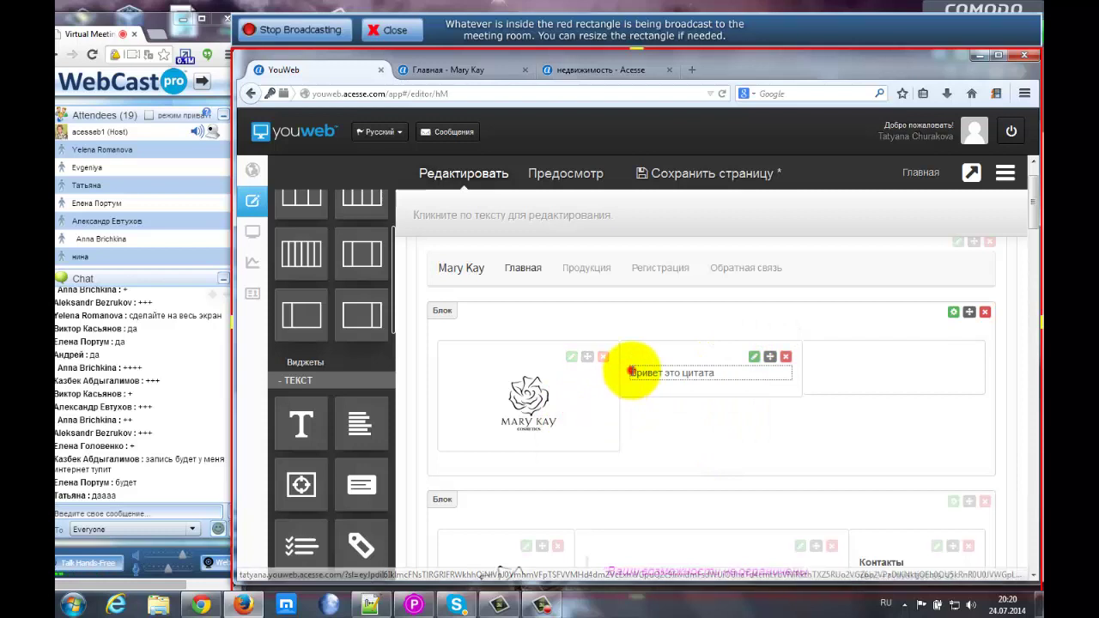
- Delete the leading spaces before 'Привет это цитата'
left_click(633, 374)
left_click_drag(632, 373, 656, 378)
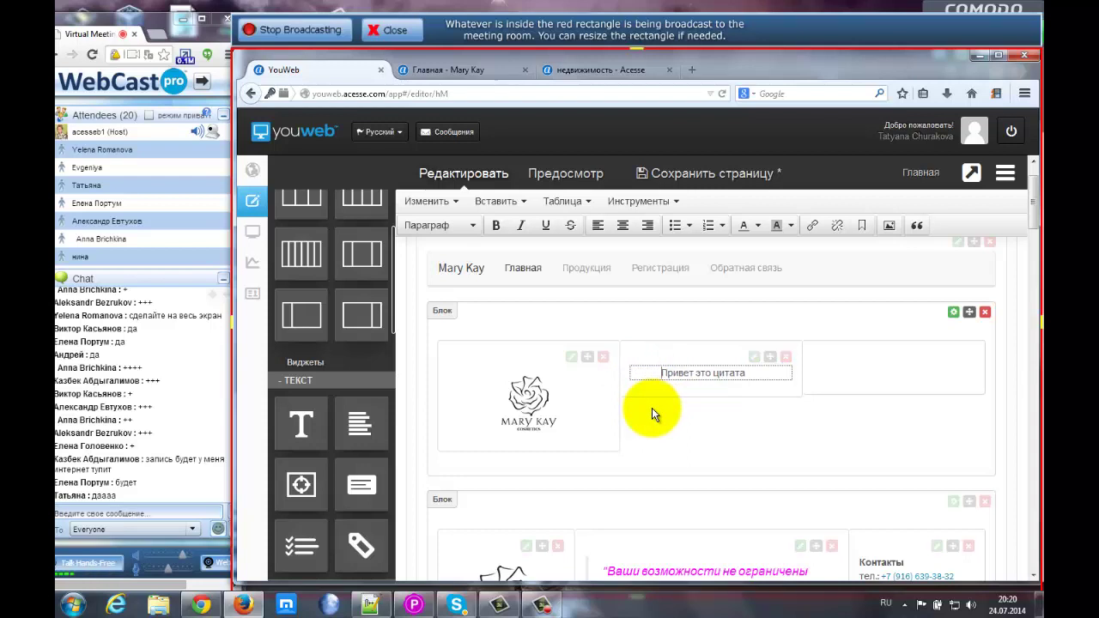
key("BackSpace")
key("BackSpace")
key("BackSpace")
key("BackSpace")
key("BackSpace")
key("BackSpace")
key("BackSpace")
key("BackSpace")
key("BackSpace")
key("BackSpace")
key("BackSpace")
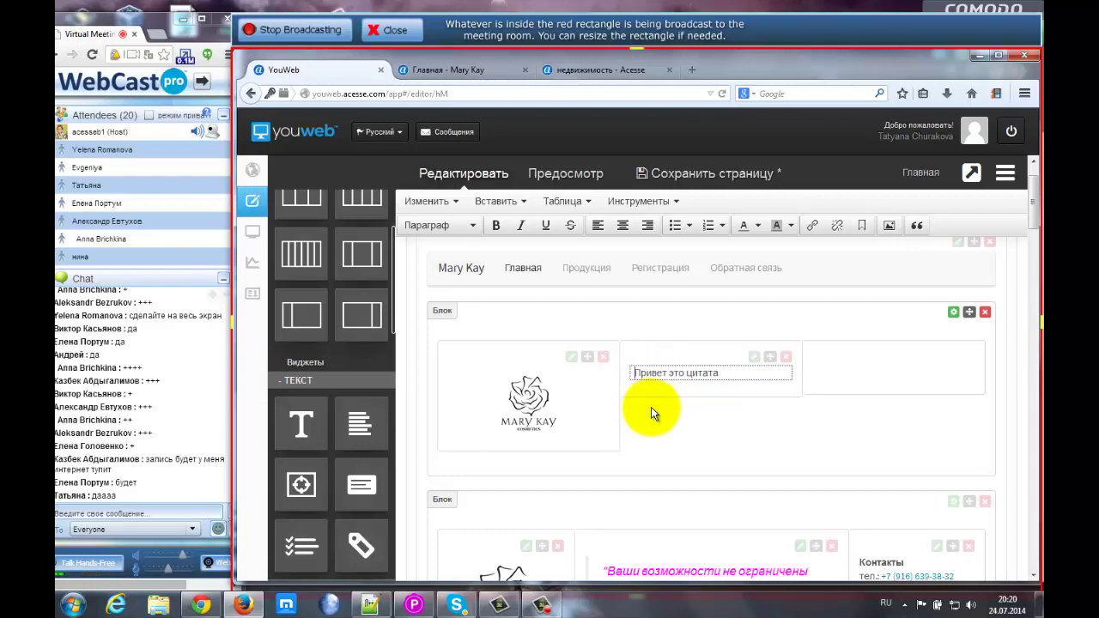
- Centre-align the quote text with Выравнивание > По центру
left_click(756, 357)
mouse_move(686, 413)
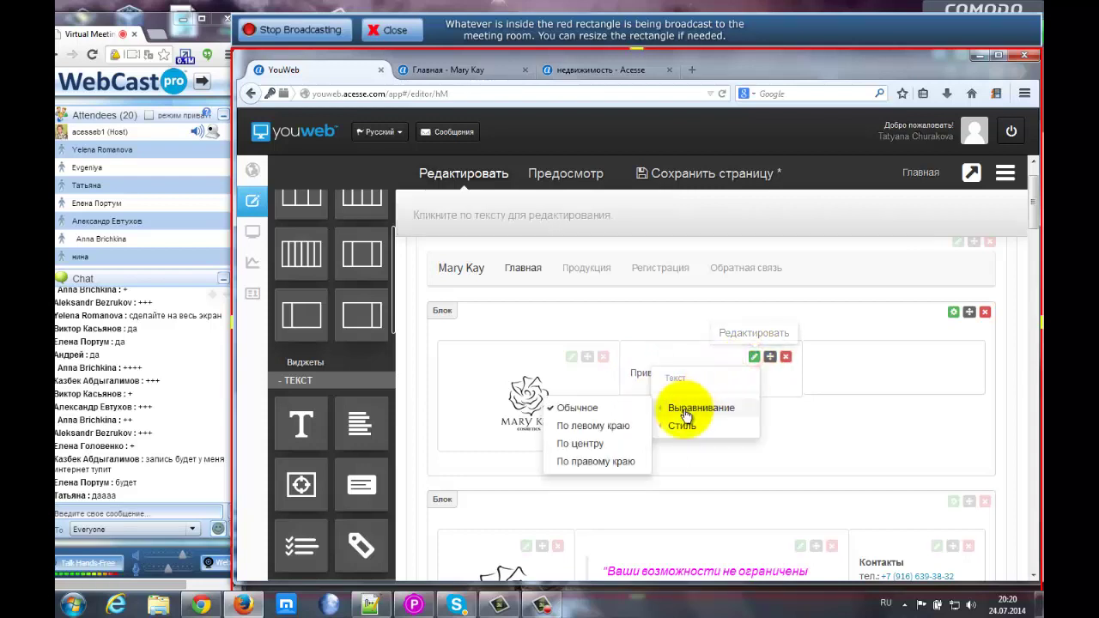
left_click(578, 444)
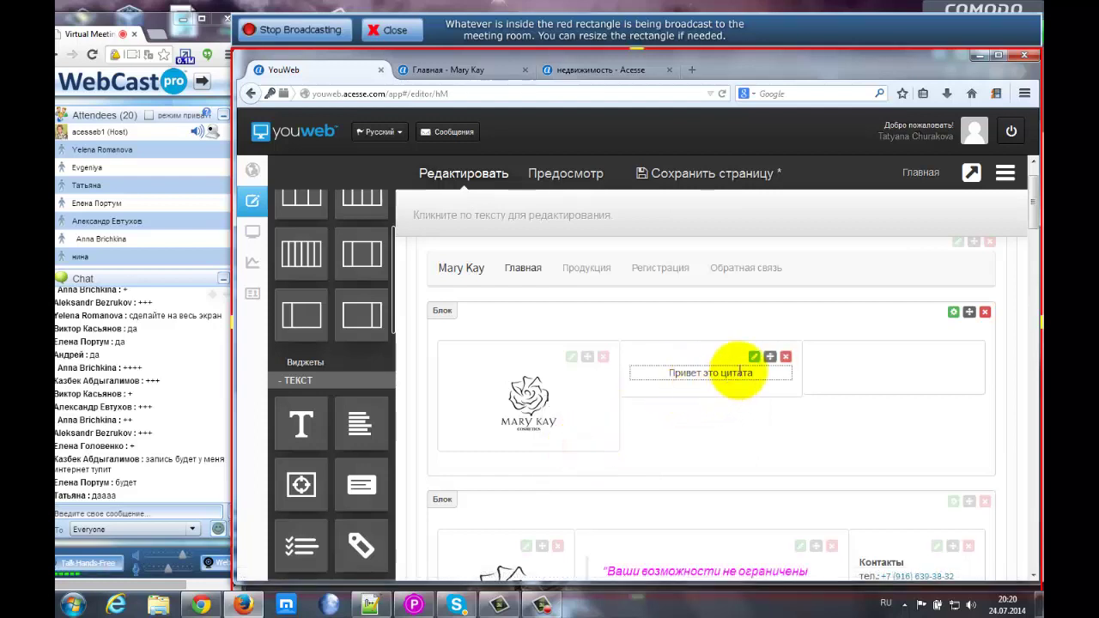
left_click(753, 358)
mouse_move(687, 429)
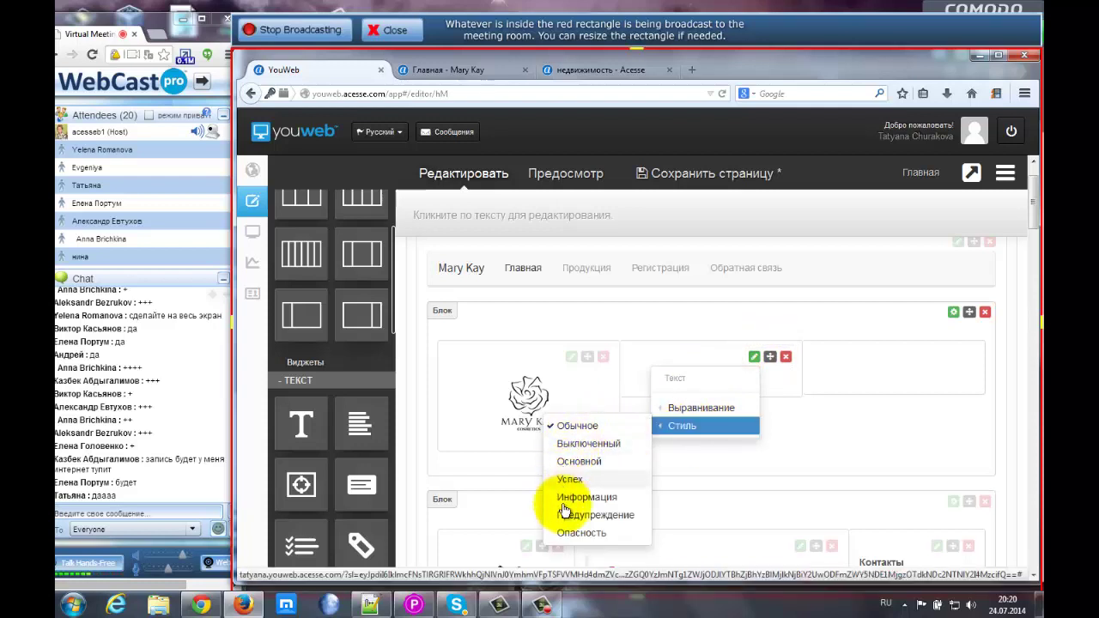
- Apply the Выключенный, Основной, Успех and Информация text styles to the quote in turn
left_click(579, 446)
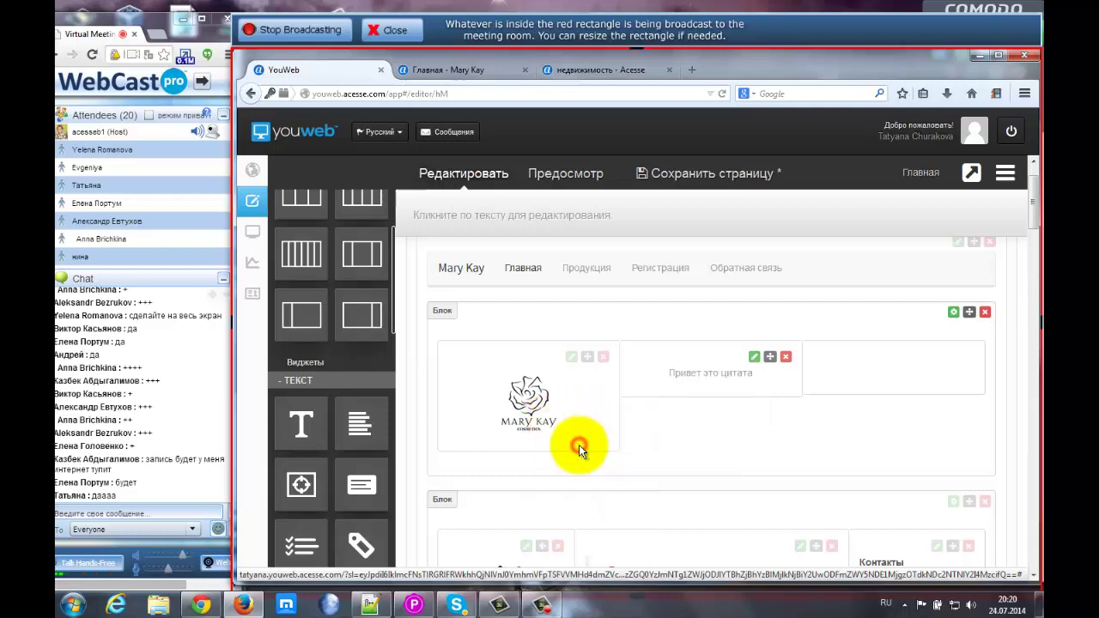
left_click(752, 357)
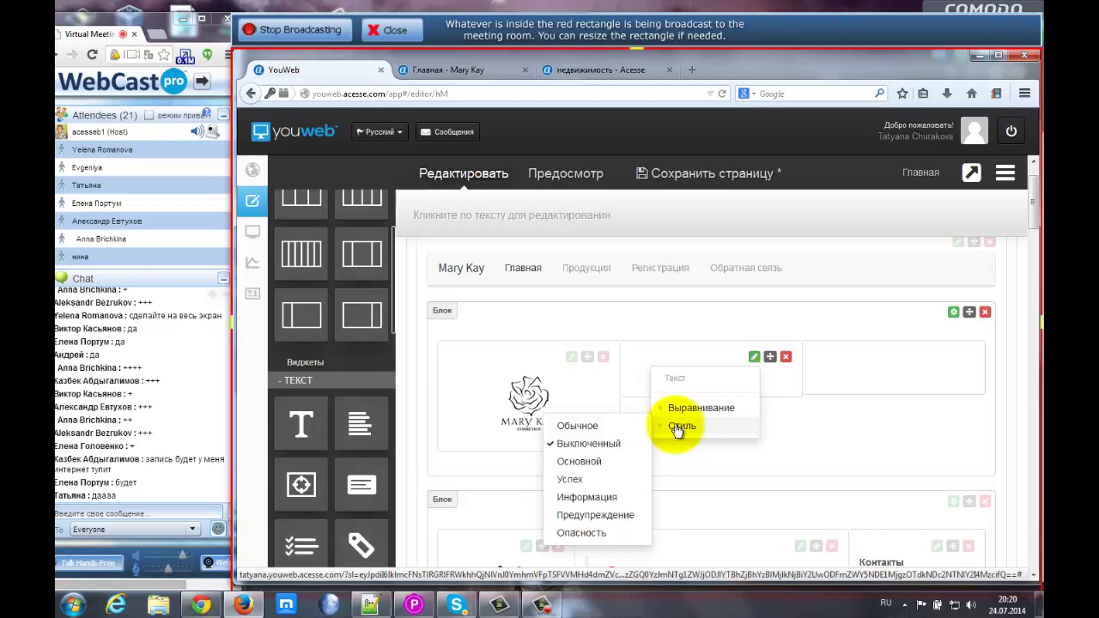
left_click(585, 462)
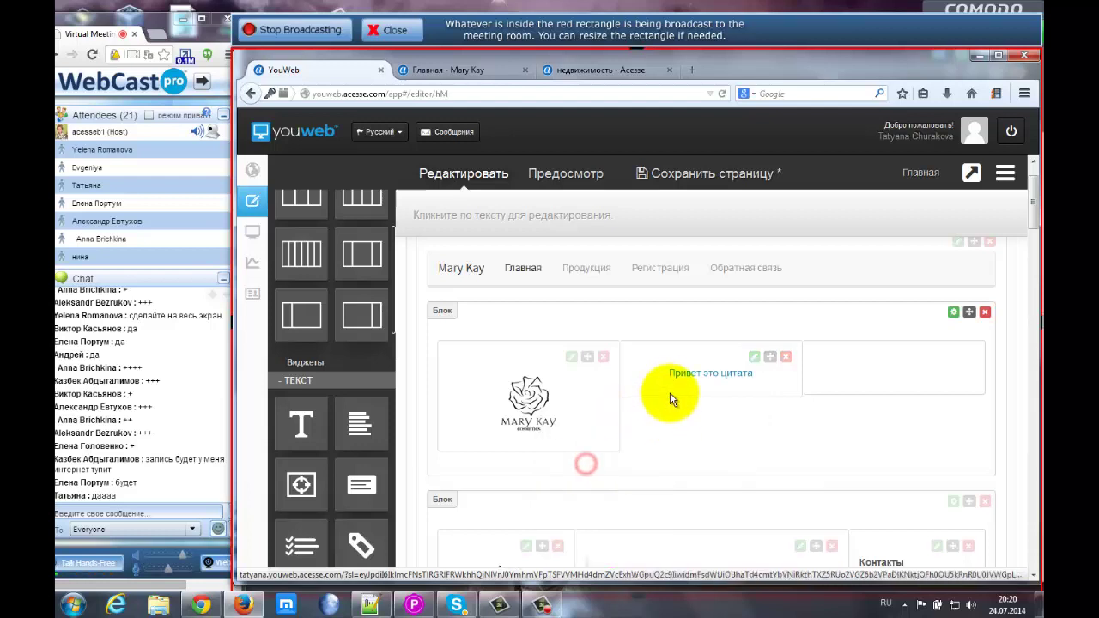
left_click(754, 356)
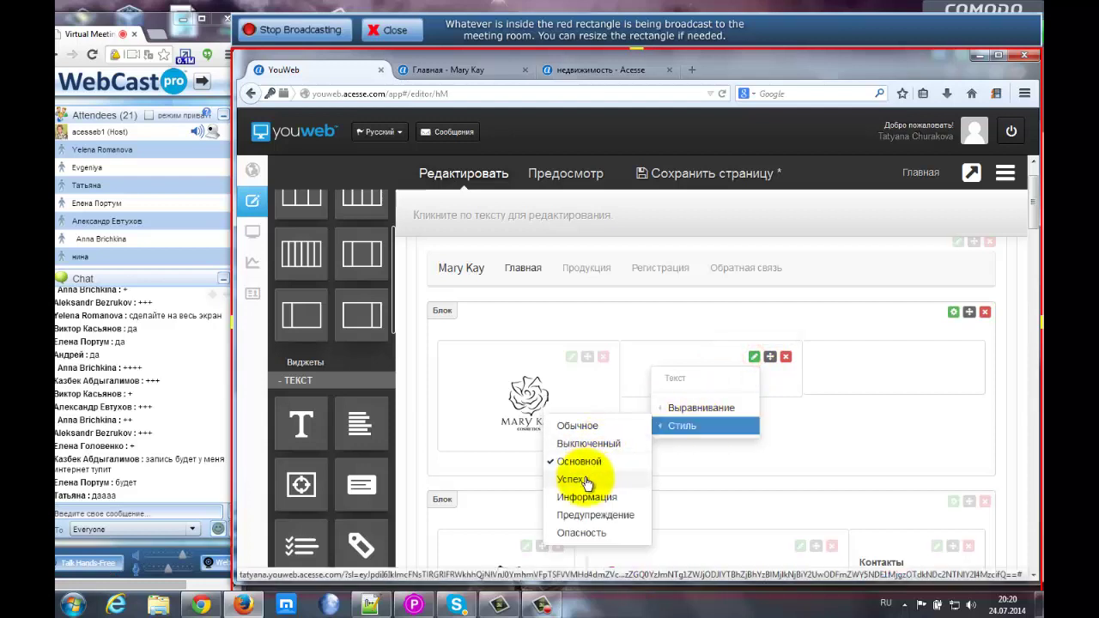
left_click(586, 480)
left_click(754, 356)
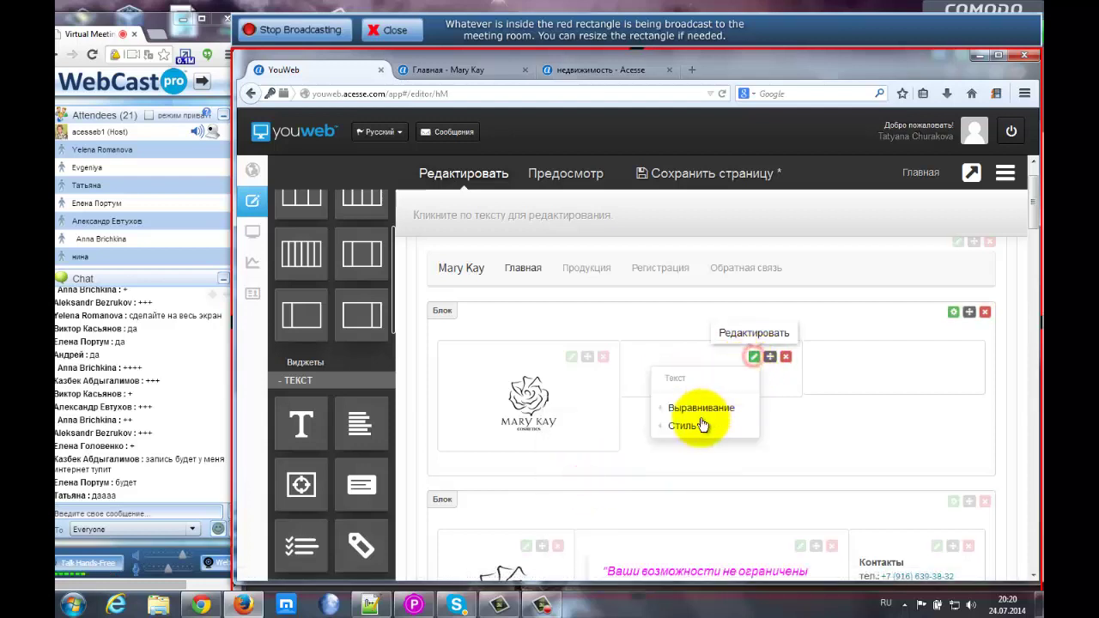
mouse_move(702, 425)
left_click(589, 498)
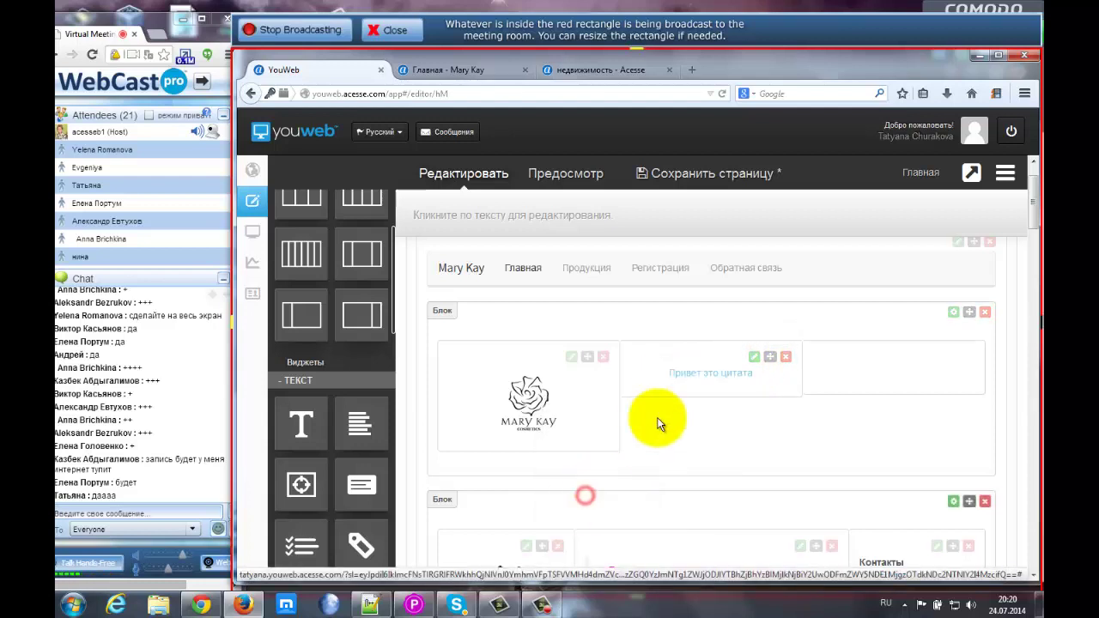
- Try the Предупреждение and Опасность styles, then return the quote to Обычное
left_click(754, 356)
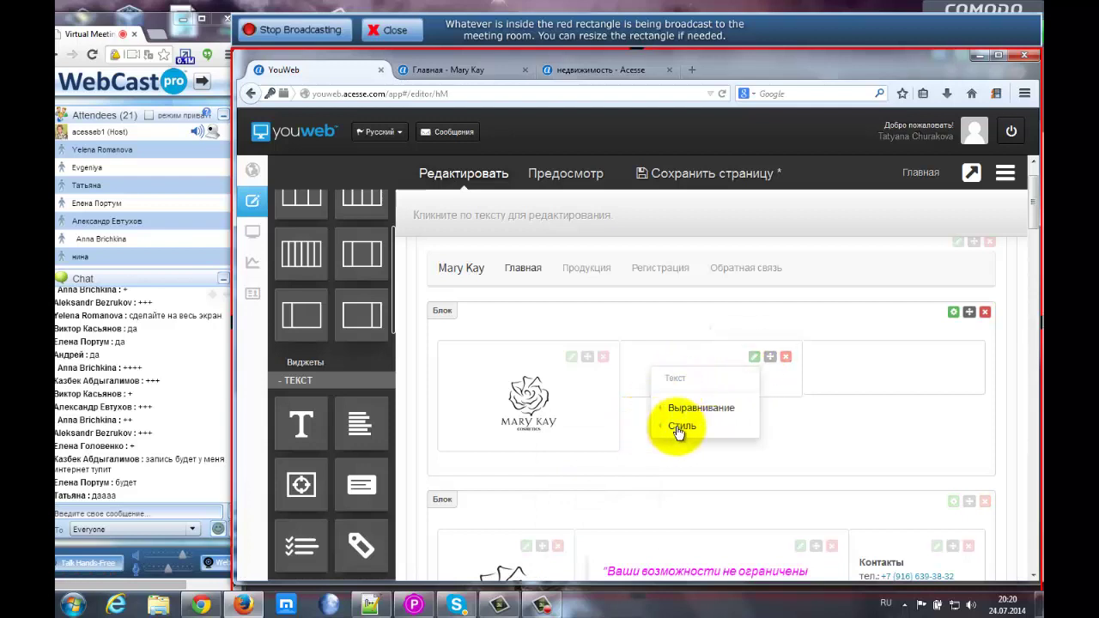
mouse_move(678, 429)
left_click(601, 516)
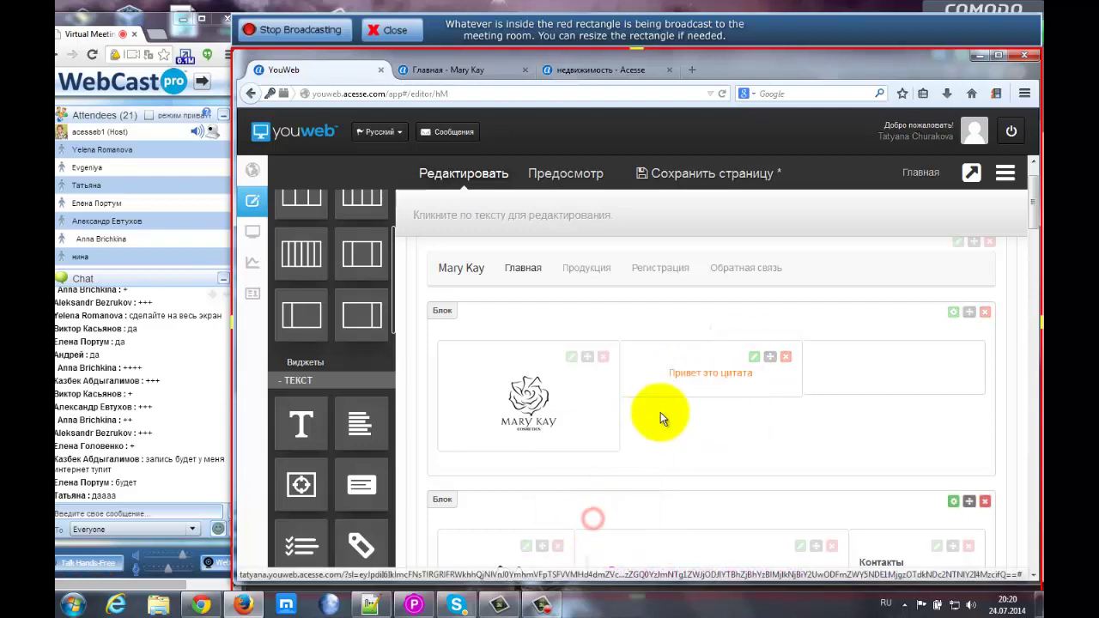
left_click(753, 362)
left_click(566, 534)
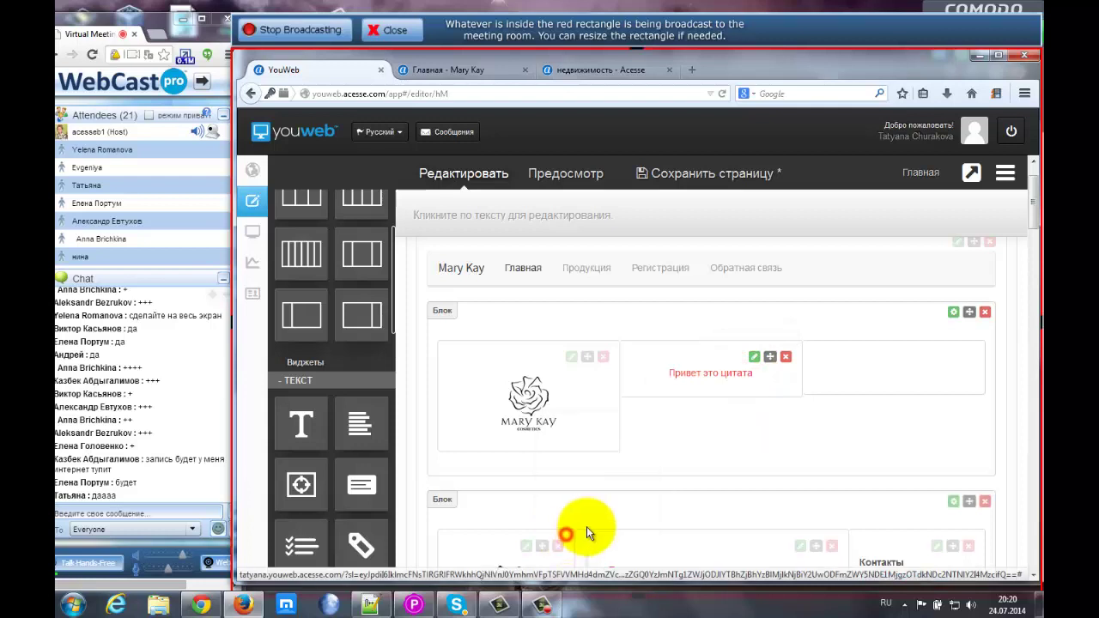
left_click(753, 363)
mouse_move(687, 430)
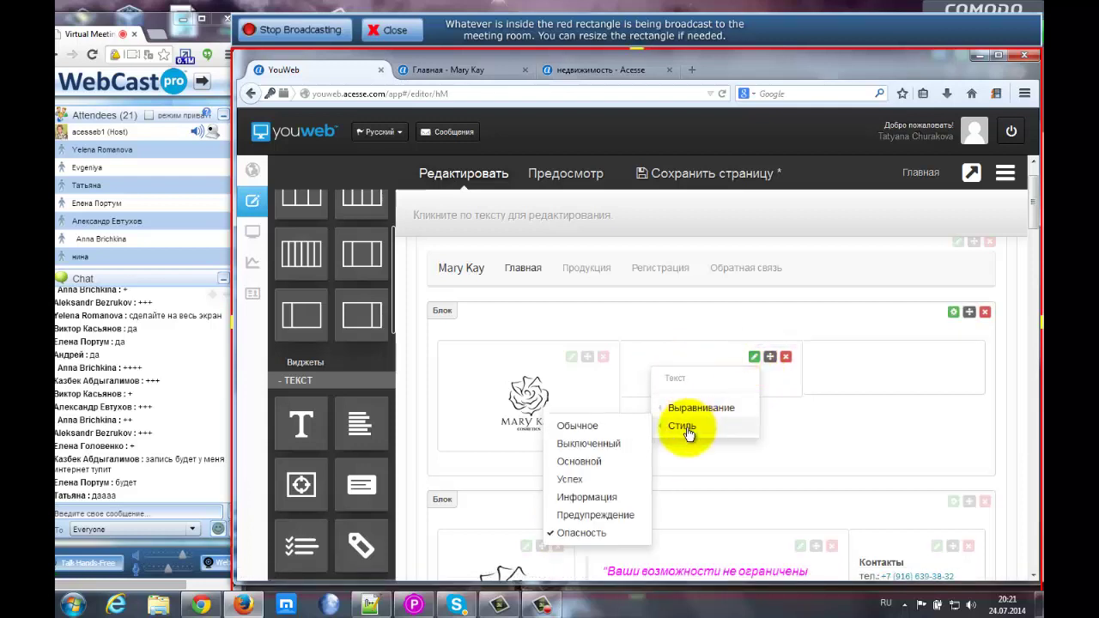
left_click(599, 427)
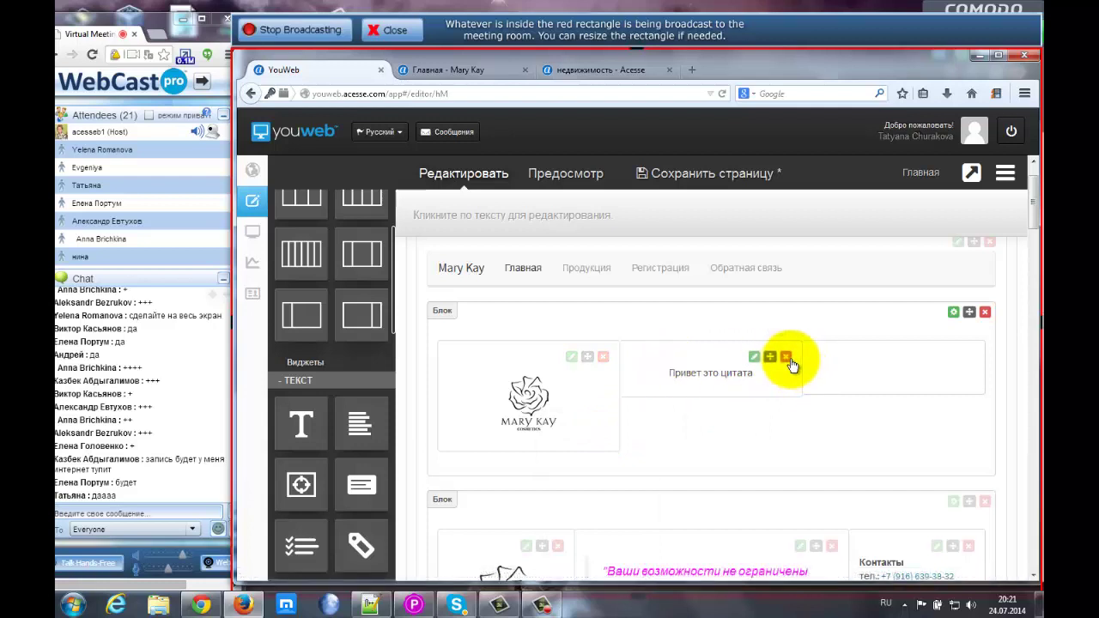
- Turn the 'Привет это цитата' line into a blockquote with the Цитата toolbar button
left_click(668, 372)
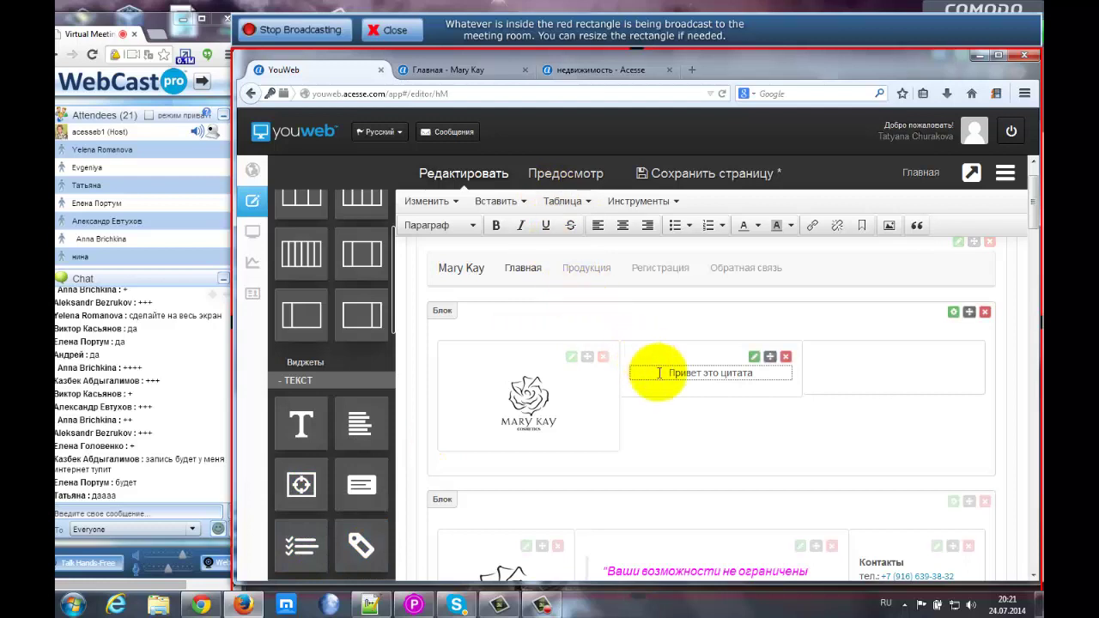
left_click_drag(653, 371, 768, 371)
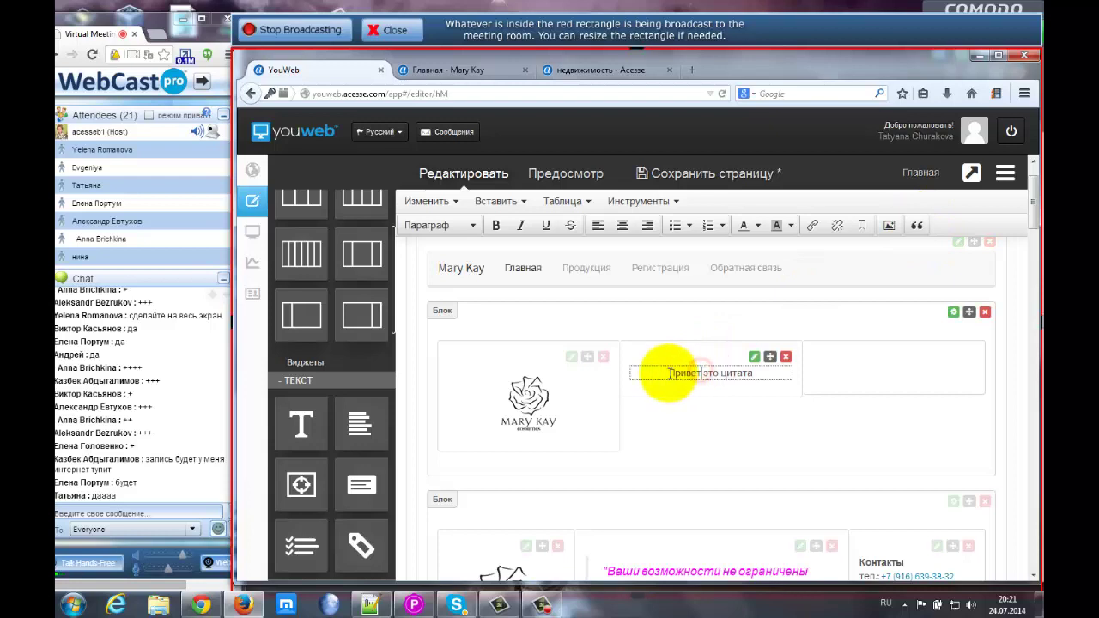
left_click_drag(667, 373, 755, 374)
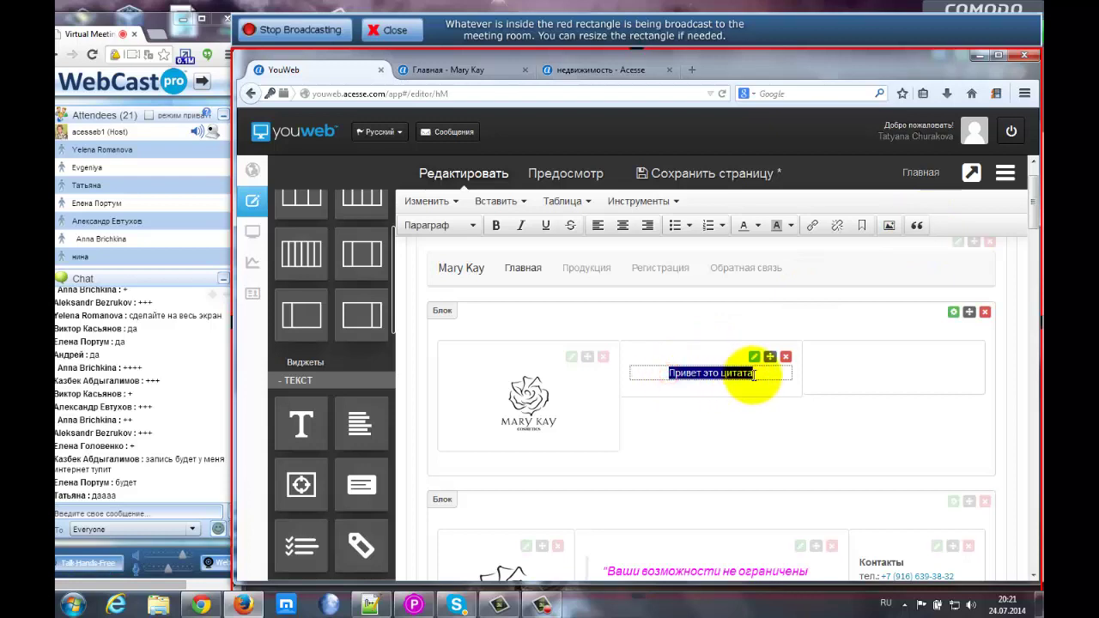
left_click(917, 228)
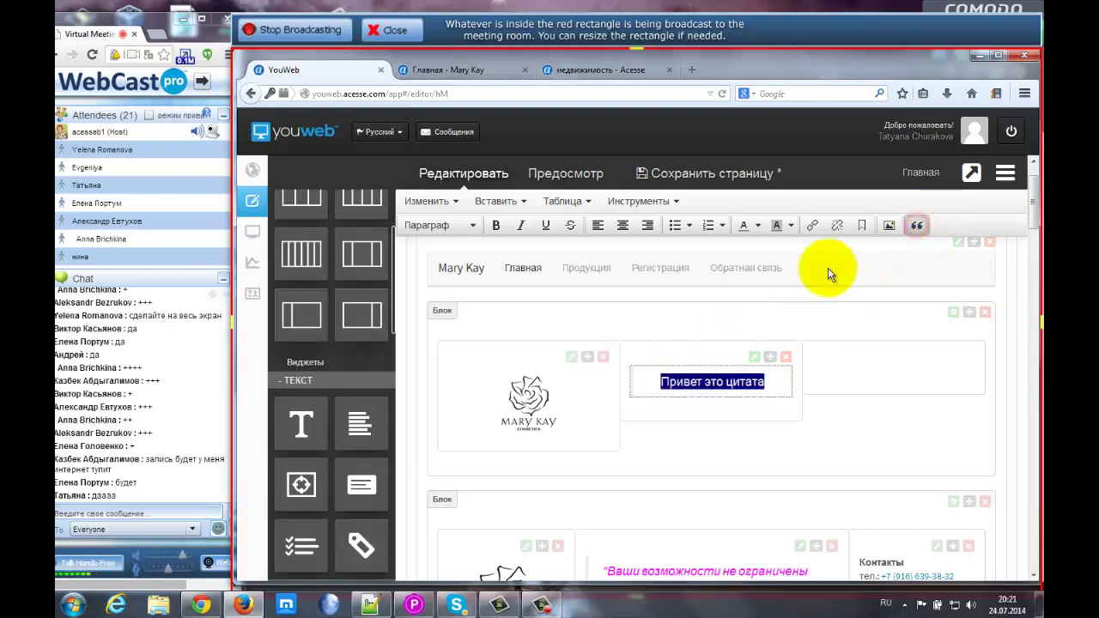
left_click(637, 365)
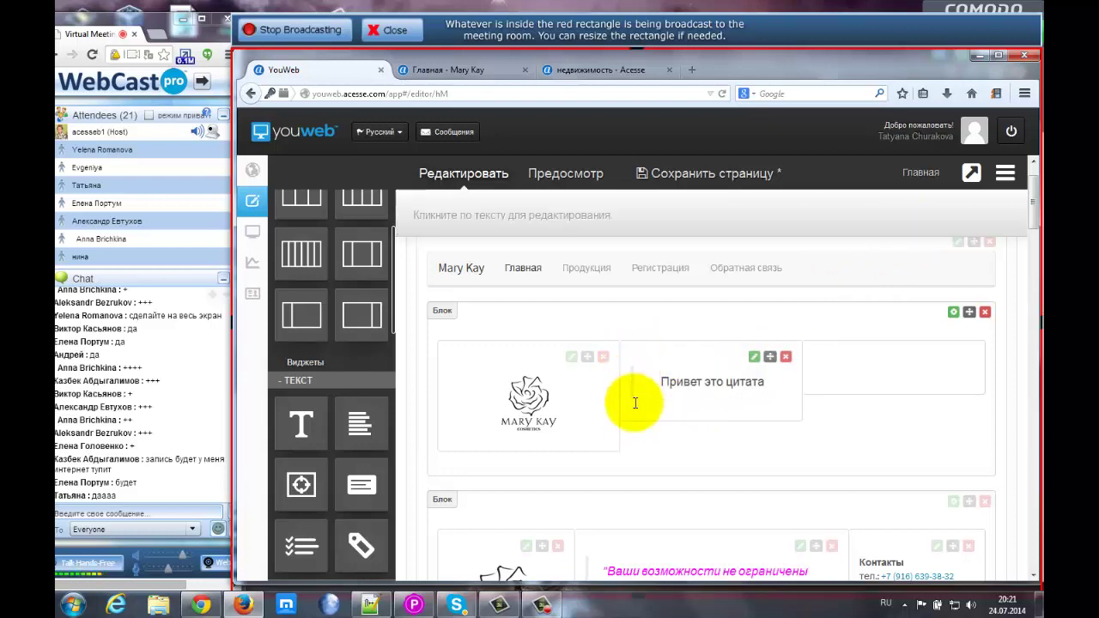
left_click_drag(1031, 200, 1034, 221)
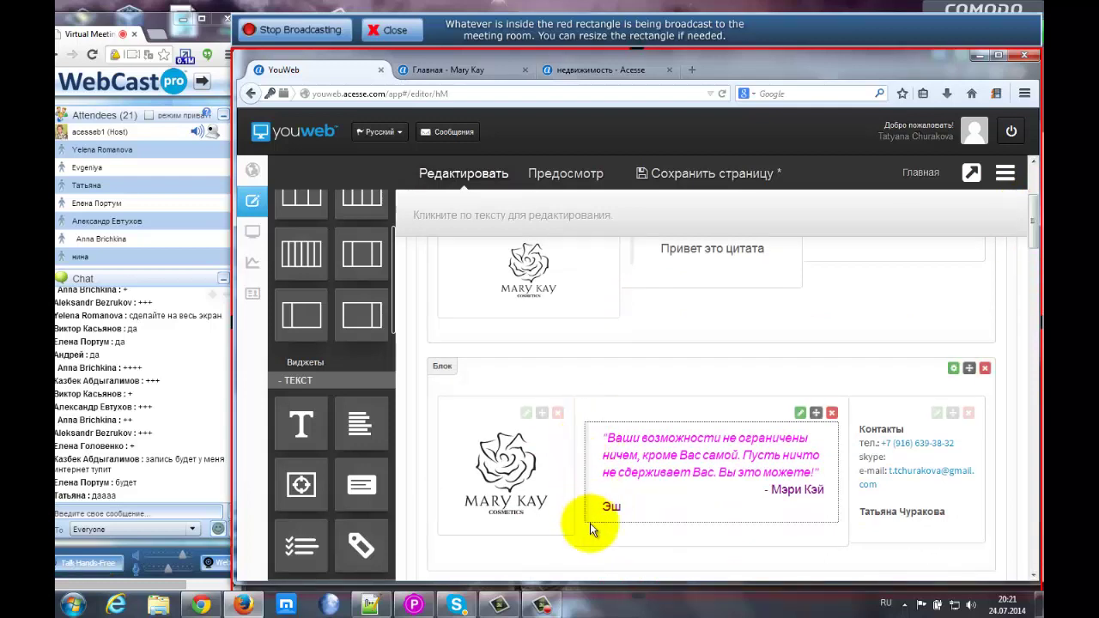
left_click(609, 503)
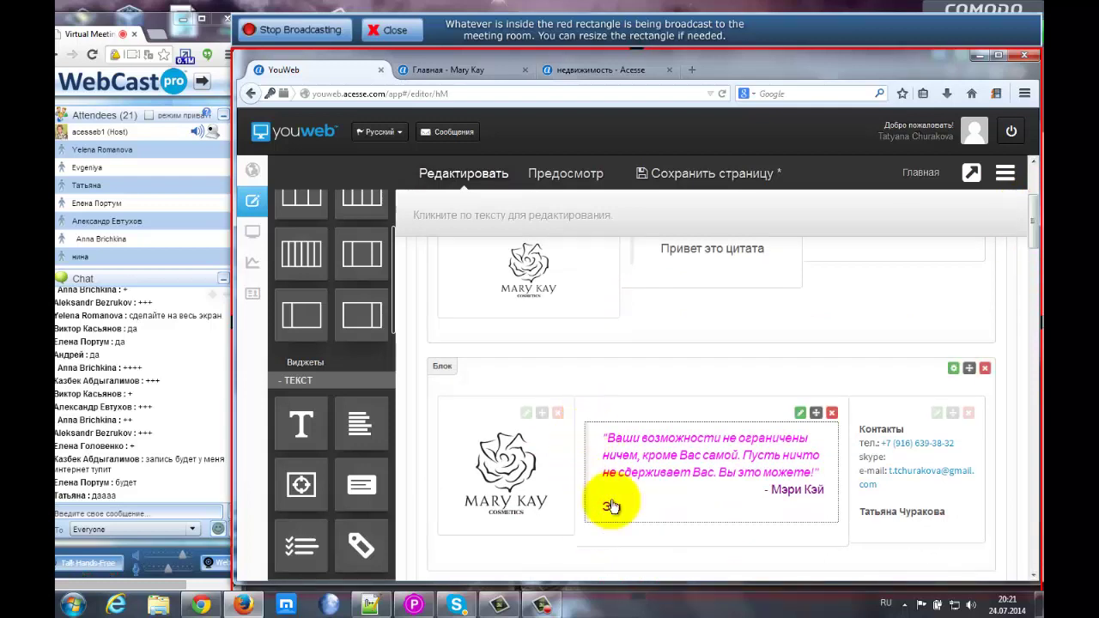
left_click_drag(1033, 231, 1030, 194)
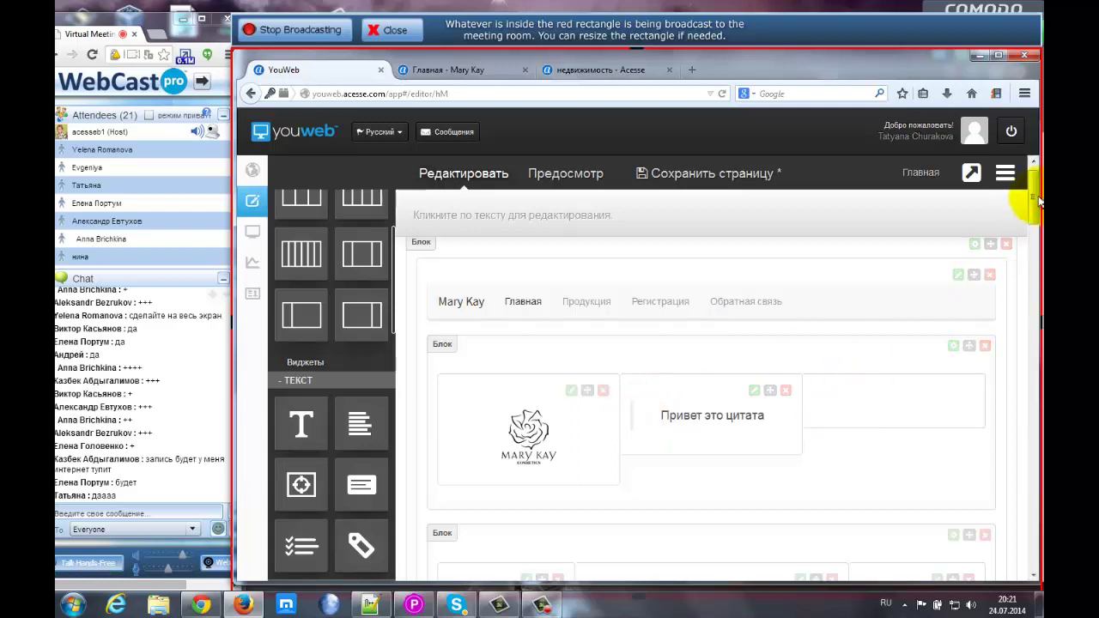
scroll(1036, 209, "down", 3)
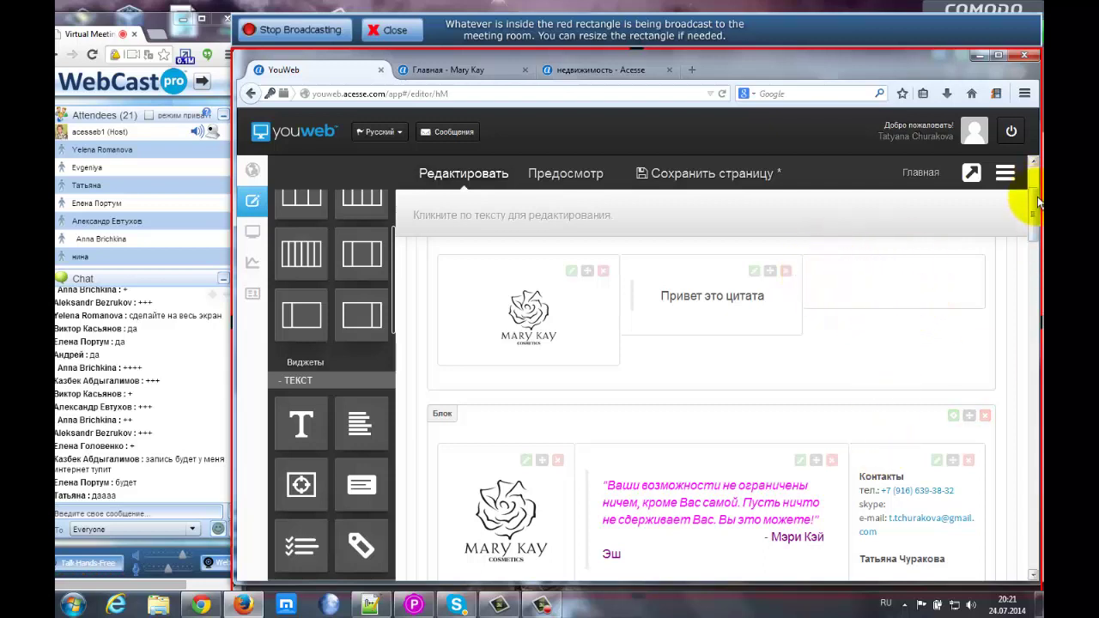
scroll(1036, 213, "down", 3)
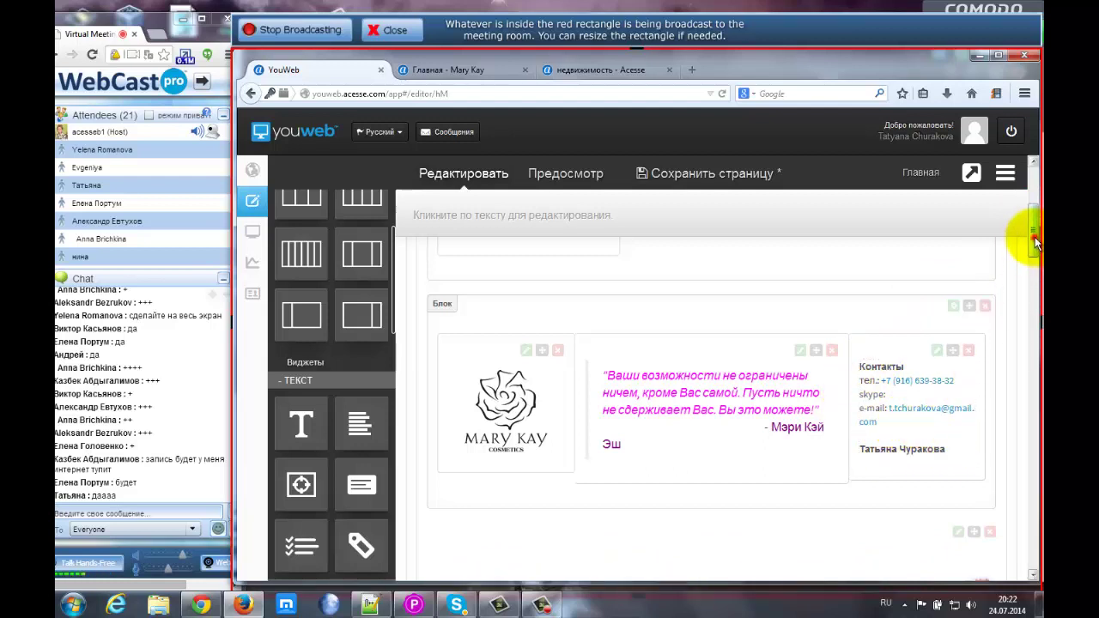
left_click_drag(1036, 243, 1022, 206)
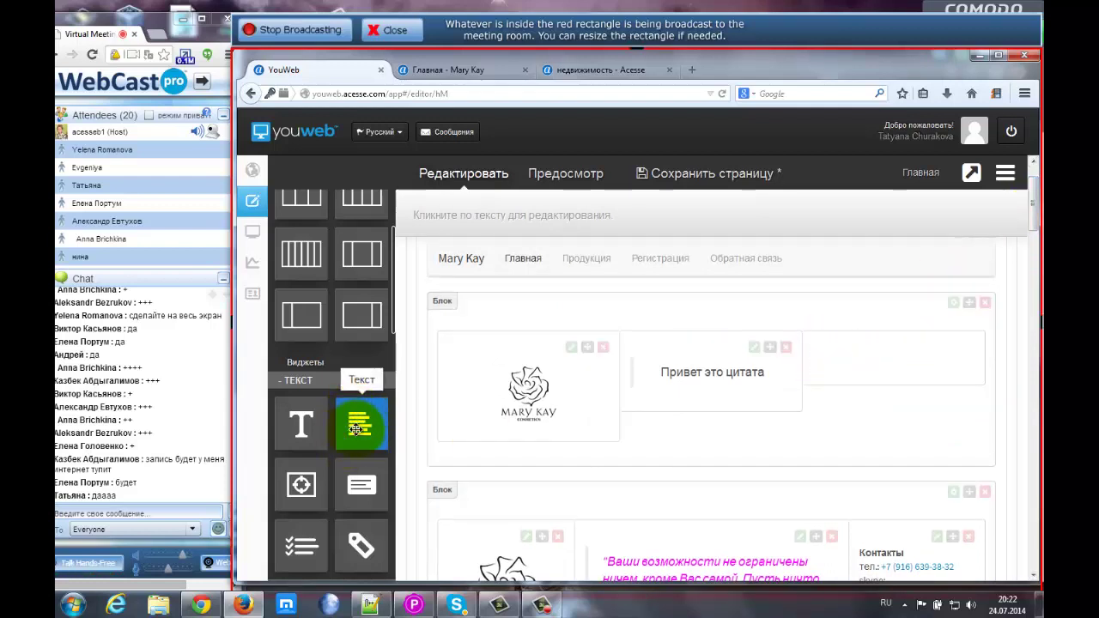
- Add a Текст widget beside the quote block and clear its placeholder paragraph
left_click_drag(361, 422, 878, 348)
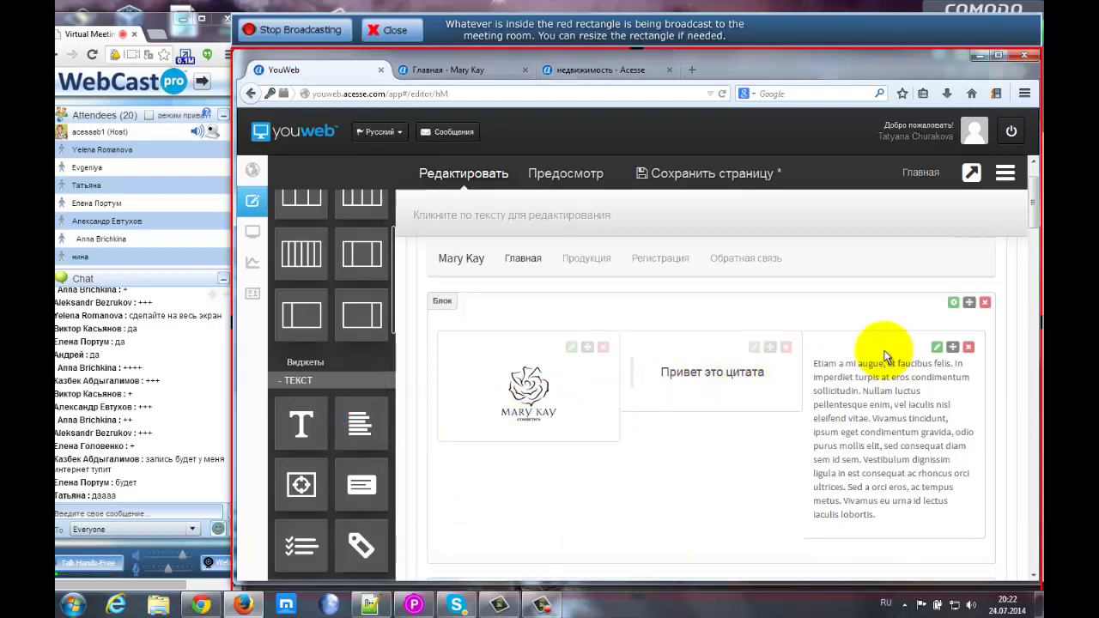
left_click(839, 405)
key("ctrl+a")
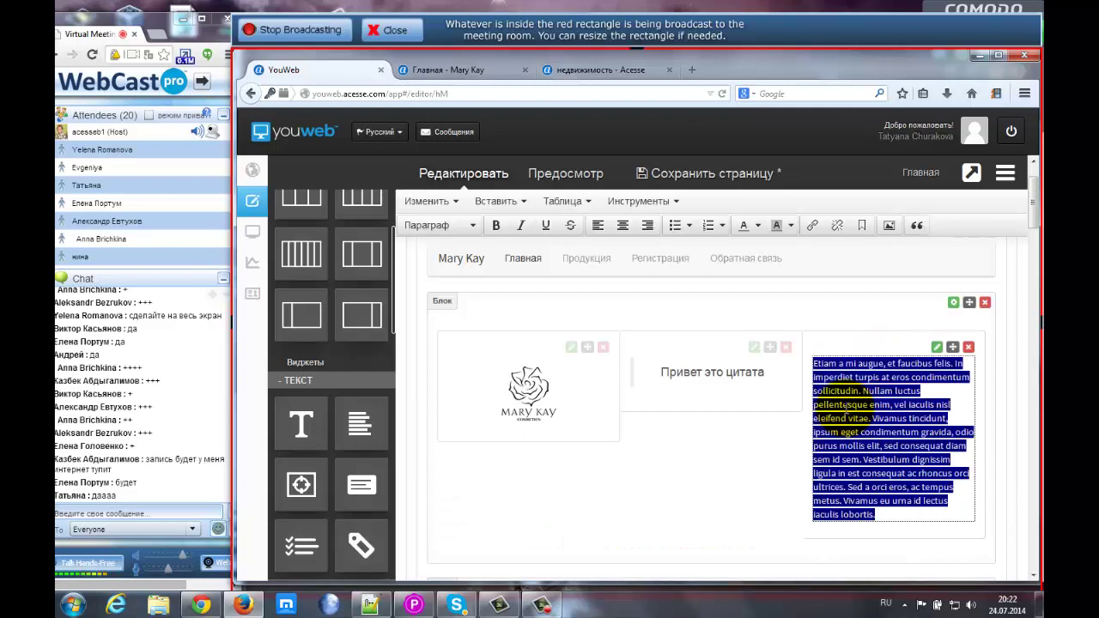
key("BackSpace")
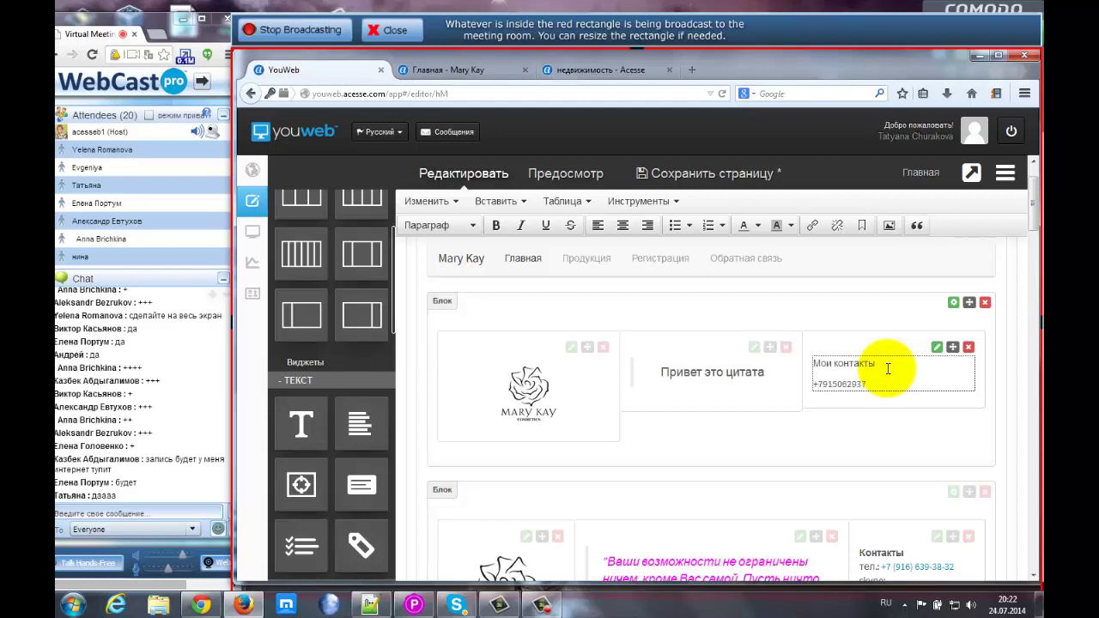
- Write the Мои контакты lines: phone number, Skype and почта, each on its own line
left_click(875, 383)
key("Return")
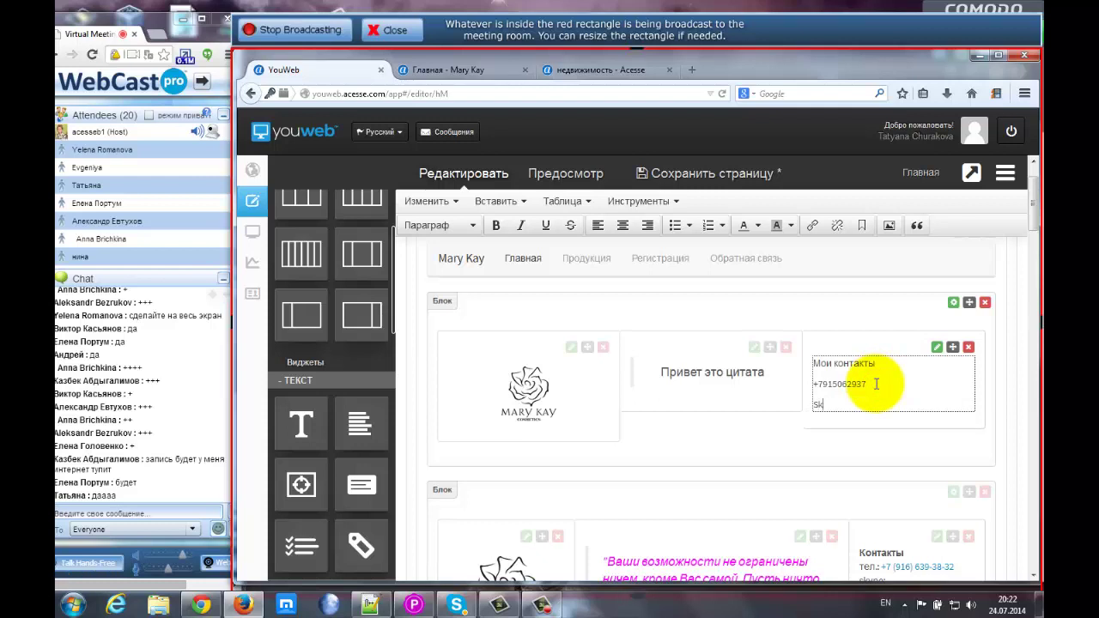
key("Return")
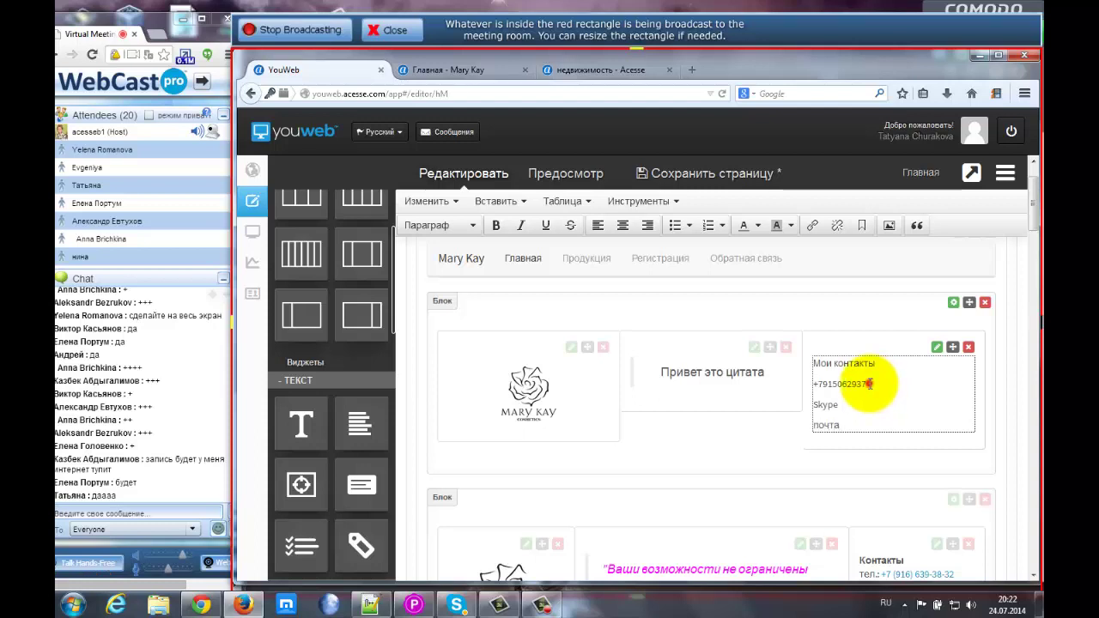
left_click(820, 394)
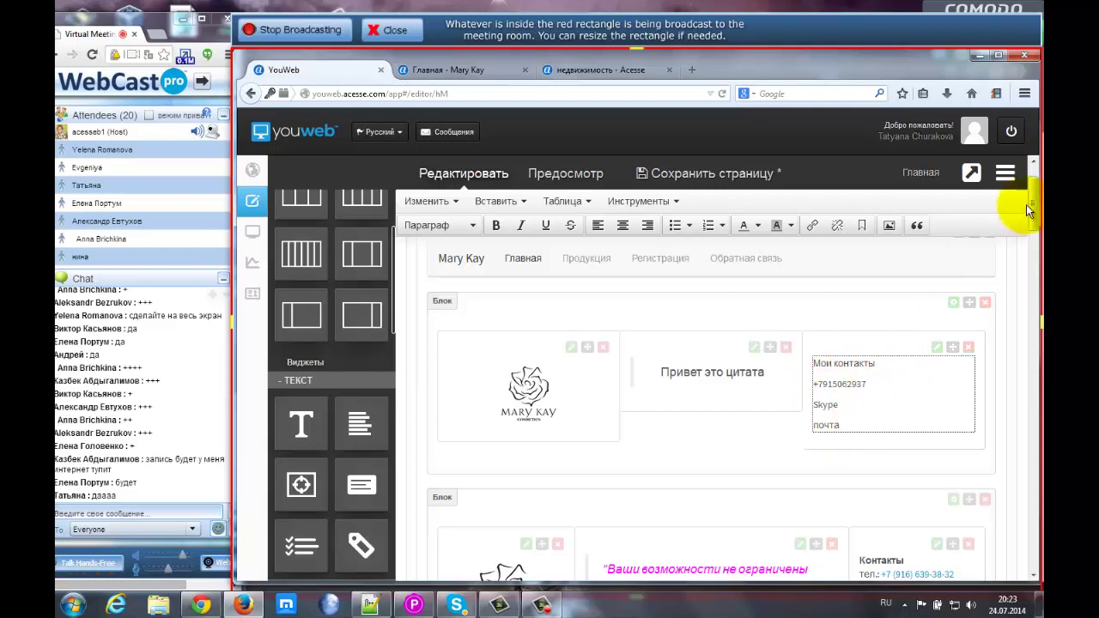
scroll(1031, 215, "down", 4)
right_click(913, 404)
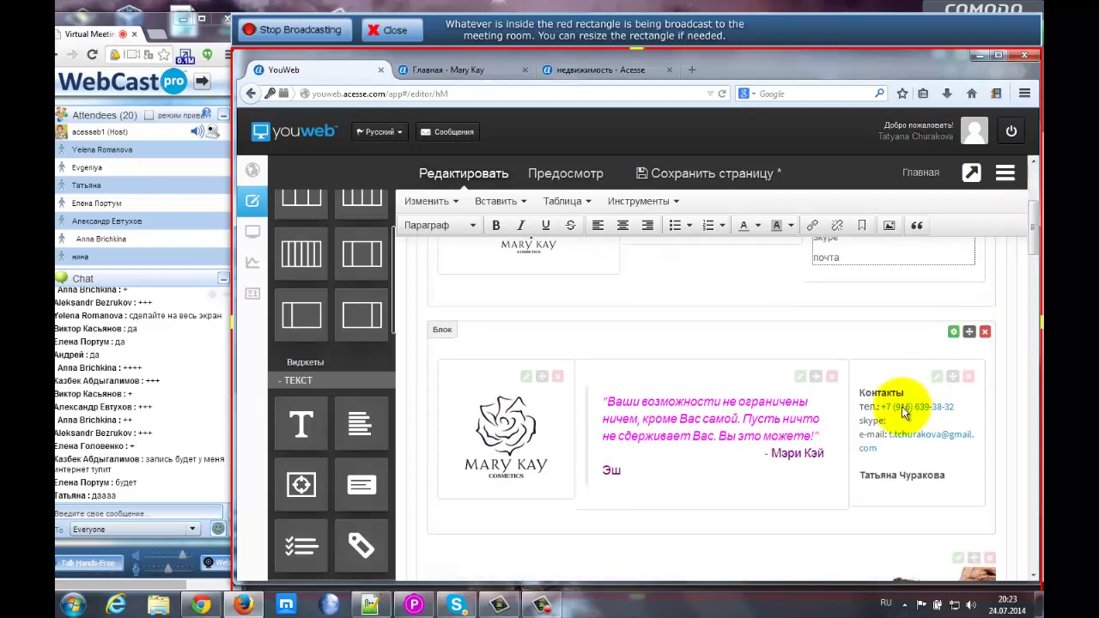
left_click(944, 436)
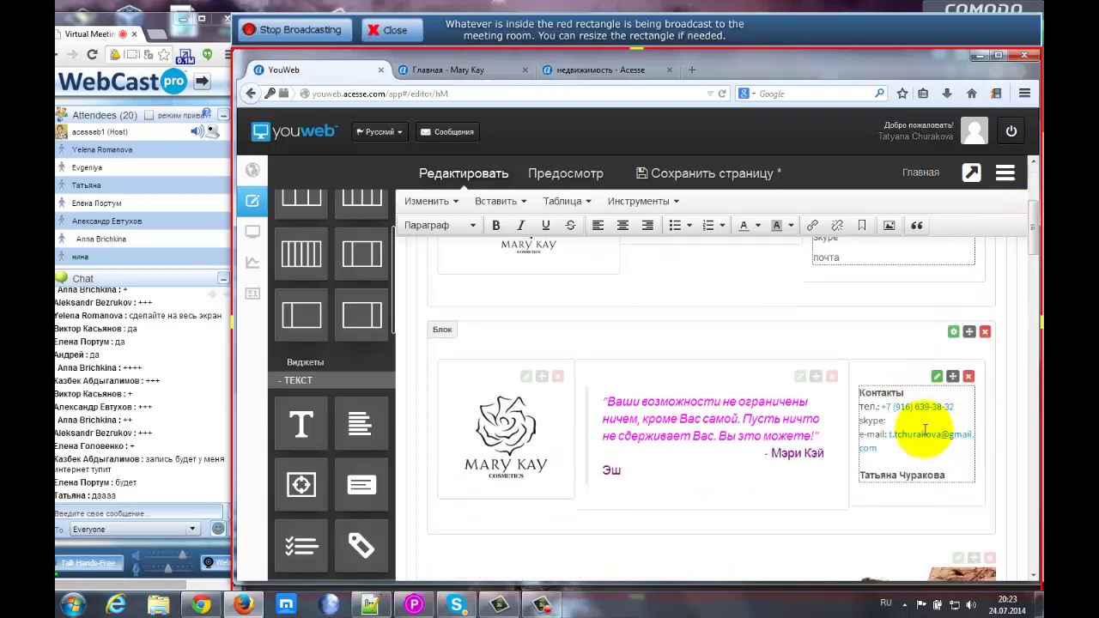
left_click(477, 70)
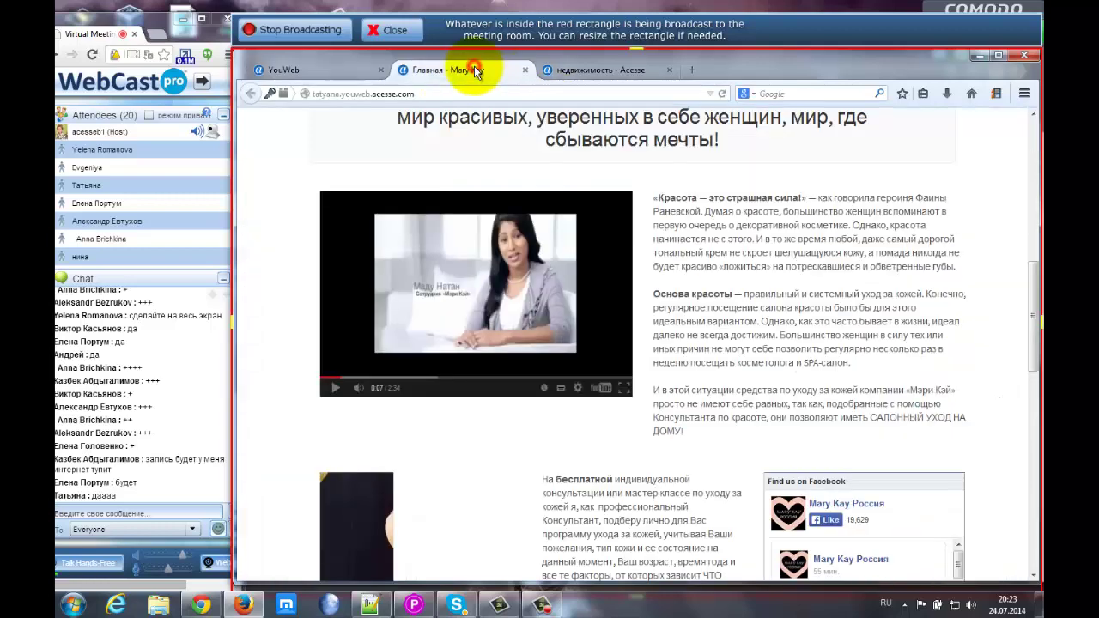
scroll(777, 288, "up", 6)
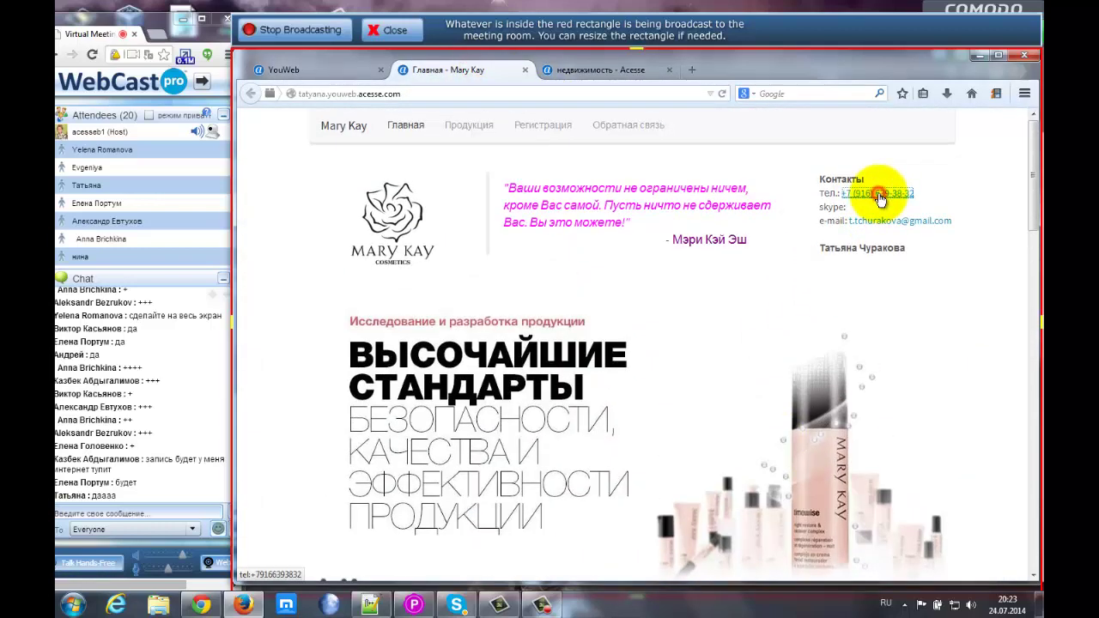
left_click(880, 198)
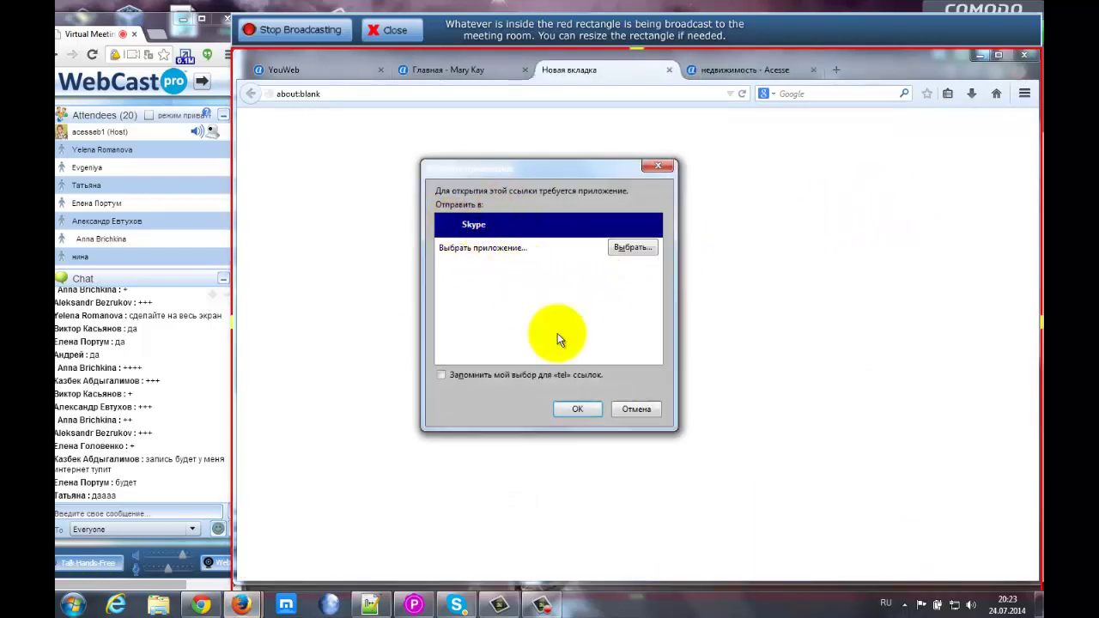
left_click(636, 409)
left_click(330, 67)
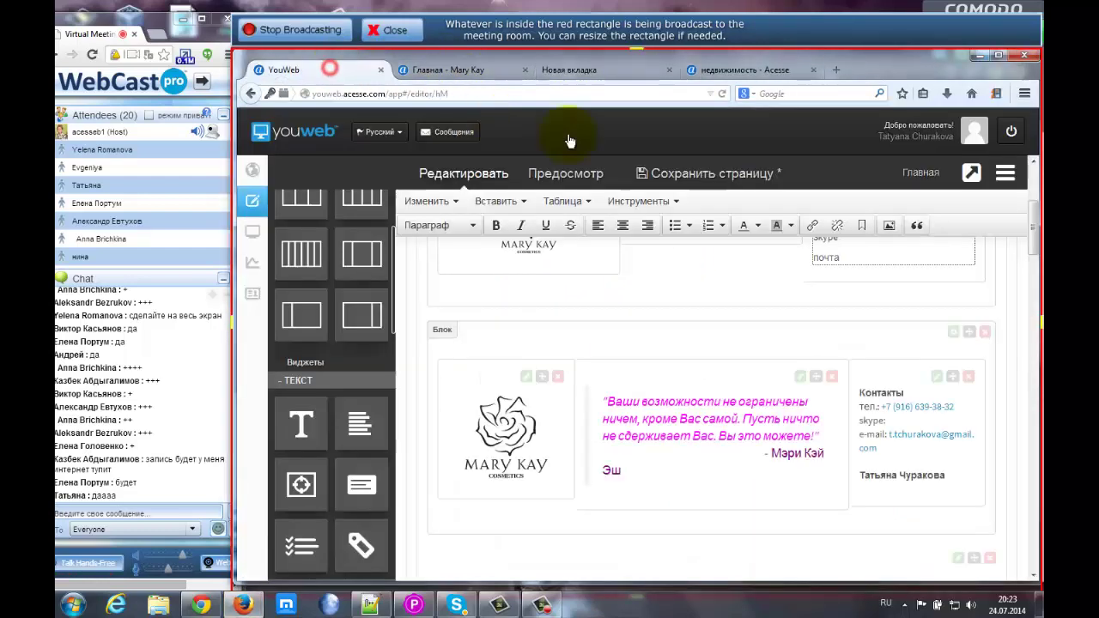
left_click(485, 71)
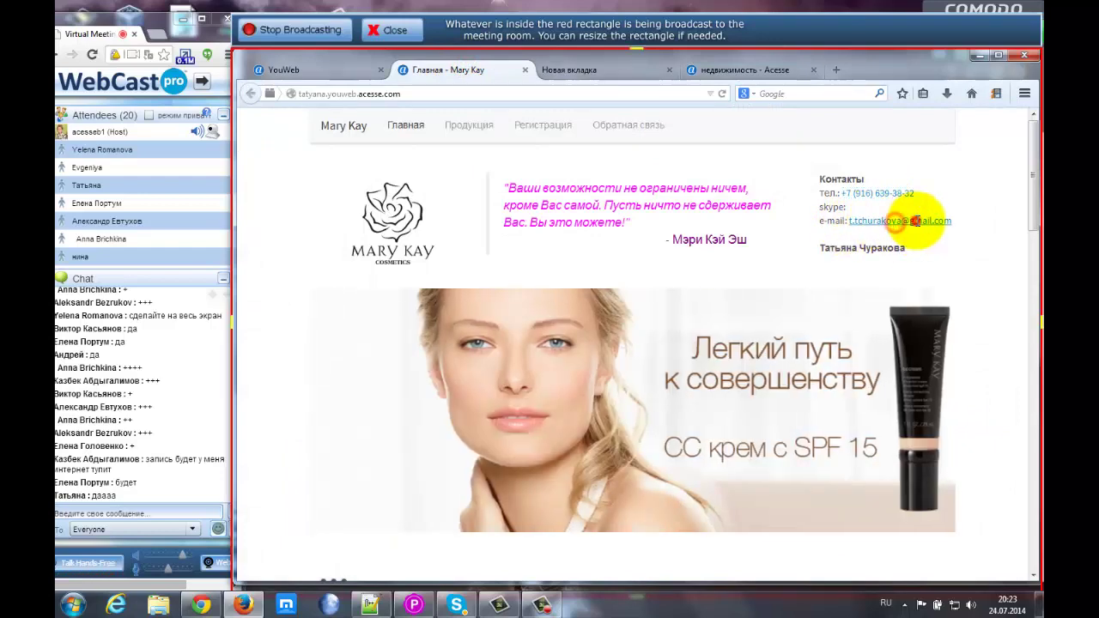
left_click(900, 222)
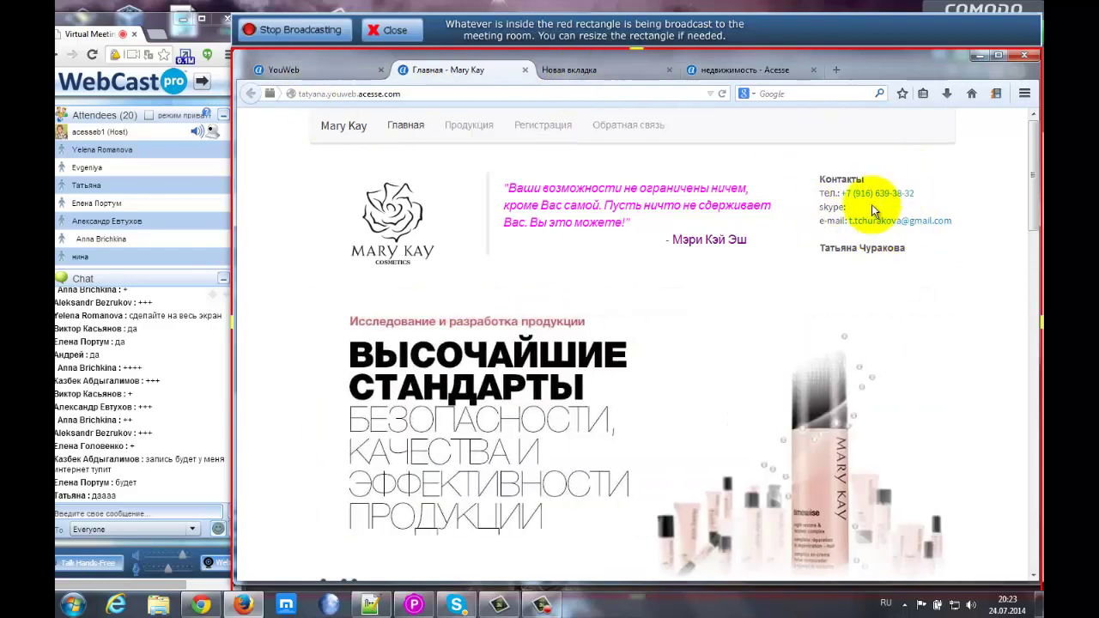
left_click_drag(849, 221, 941, 220)
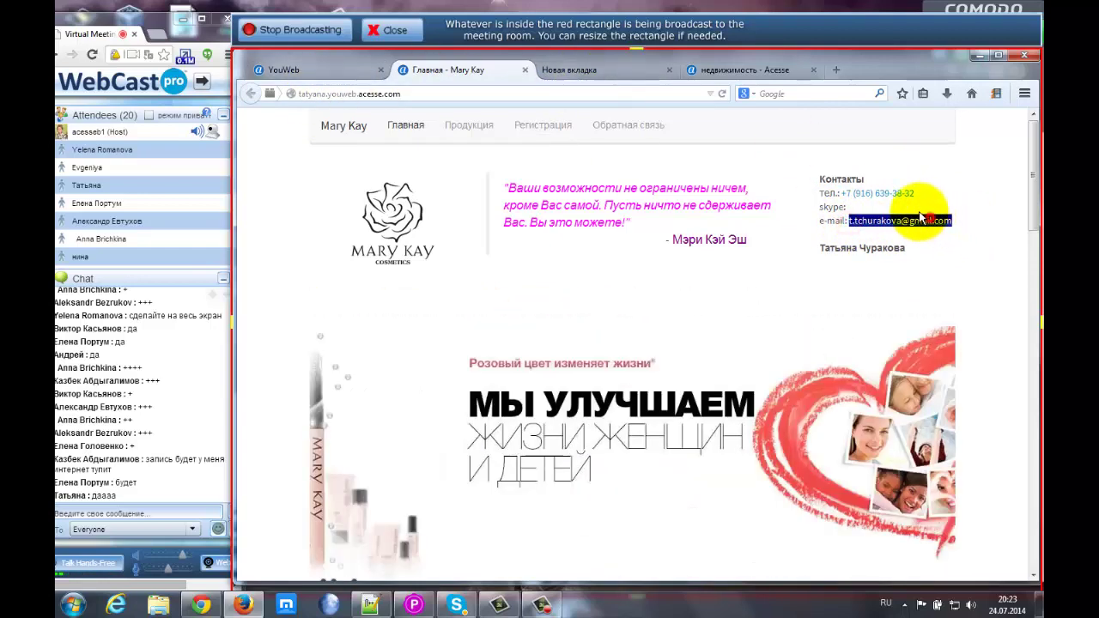
left_click(836, 207)
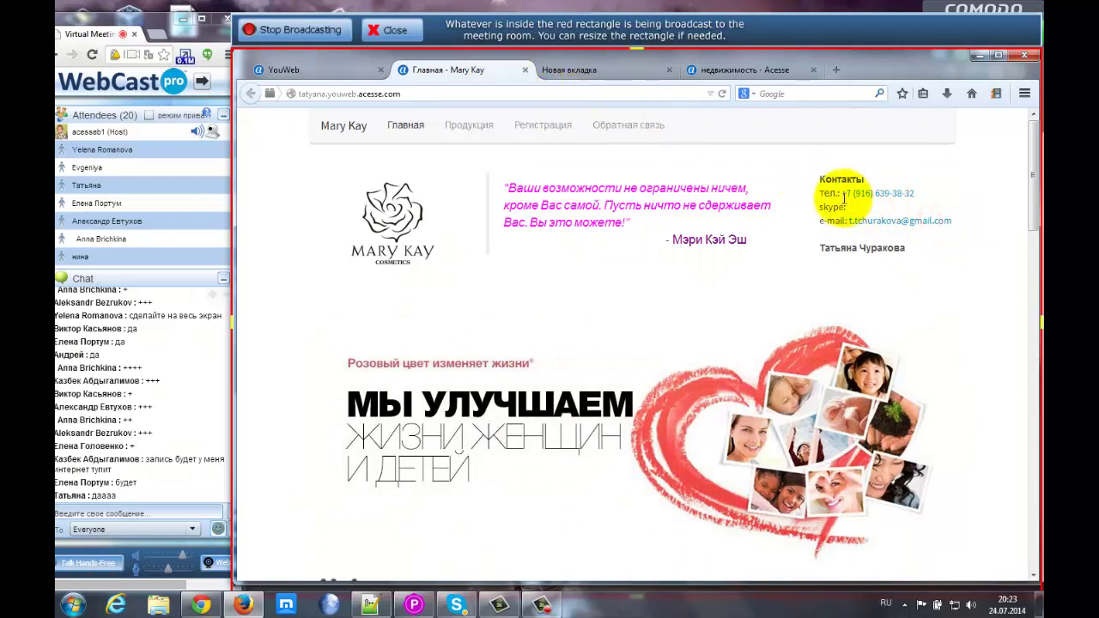
left_click(339, 69)
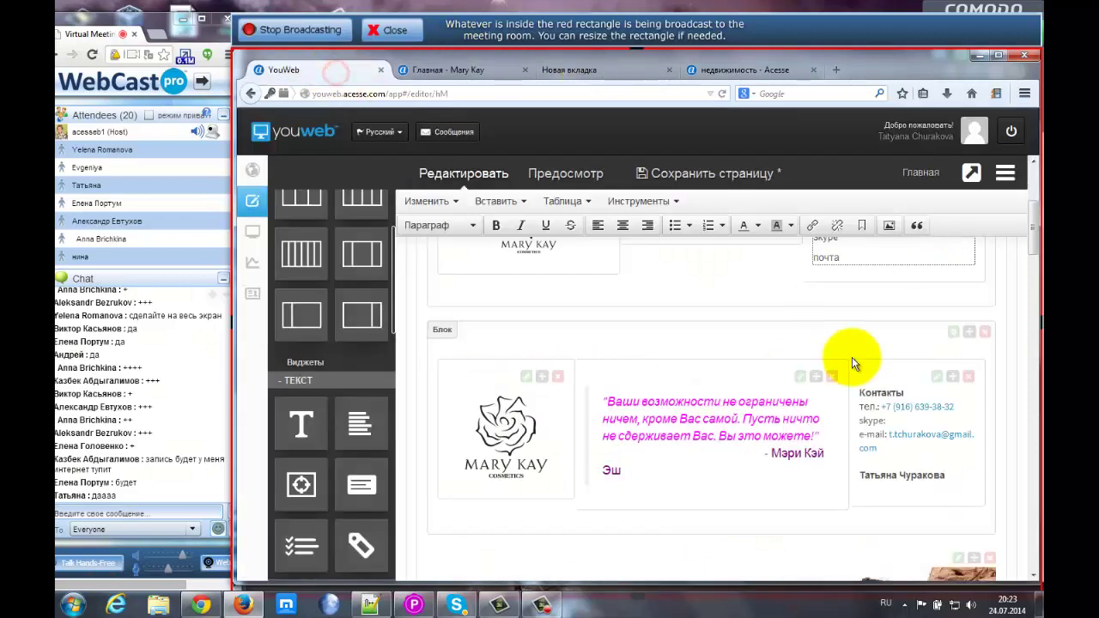
- Select the Контакты phone number and open its Insert/Edit Link settings
left_click(955, 407)
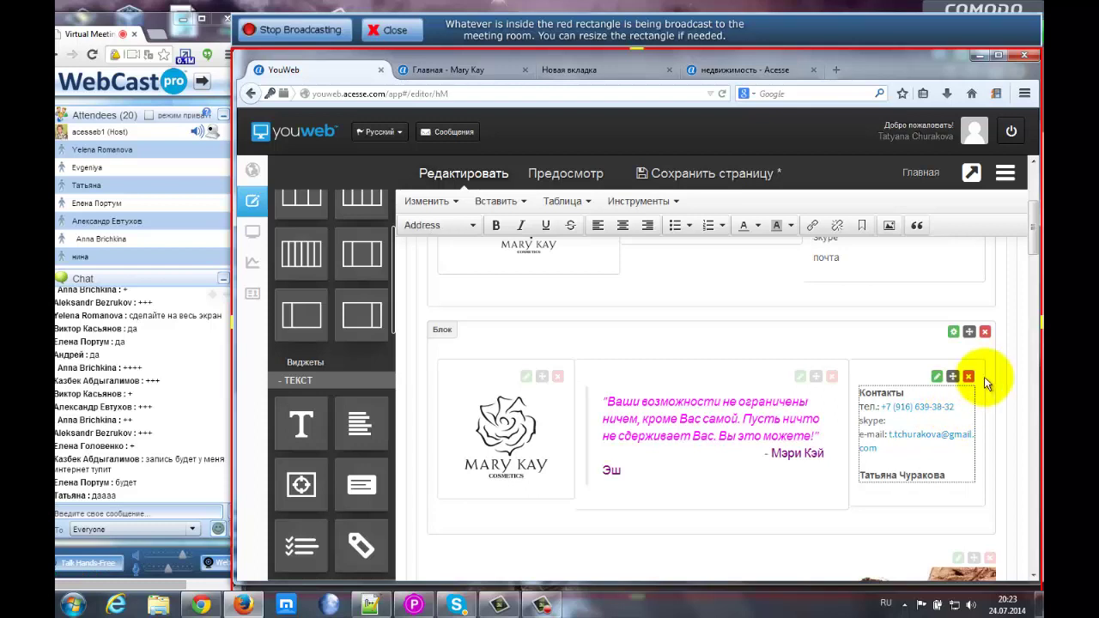
left_click_drag(955, 409, 882, 407)
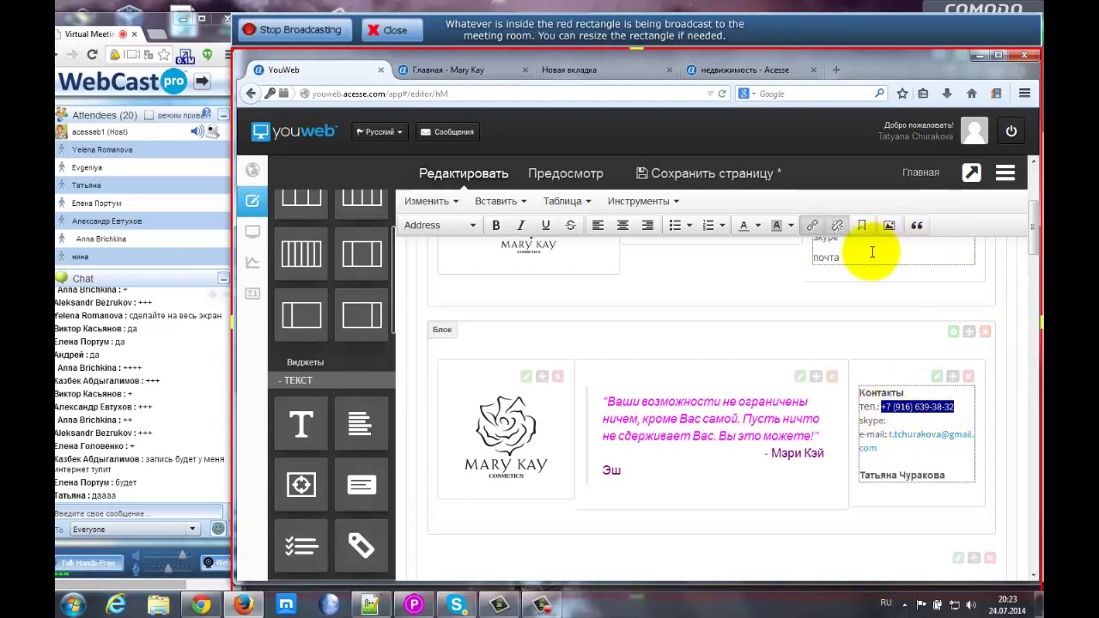
left_click(811, 226)
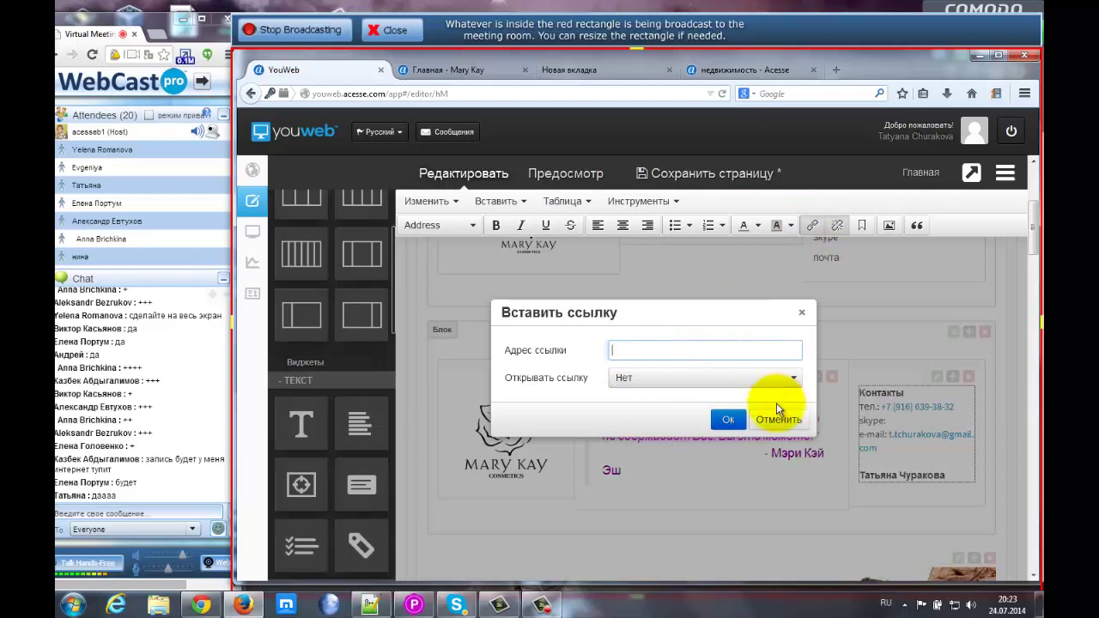
left_click(779, 379)
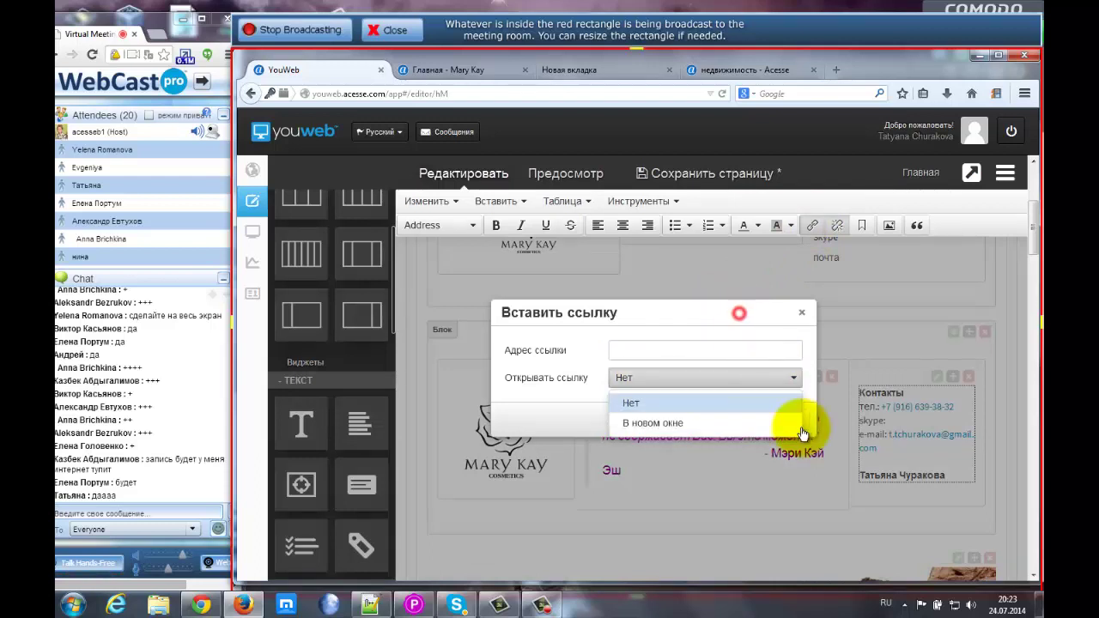
left_click(802, 312)
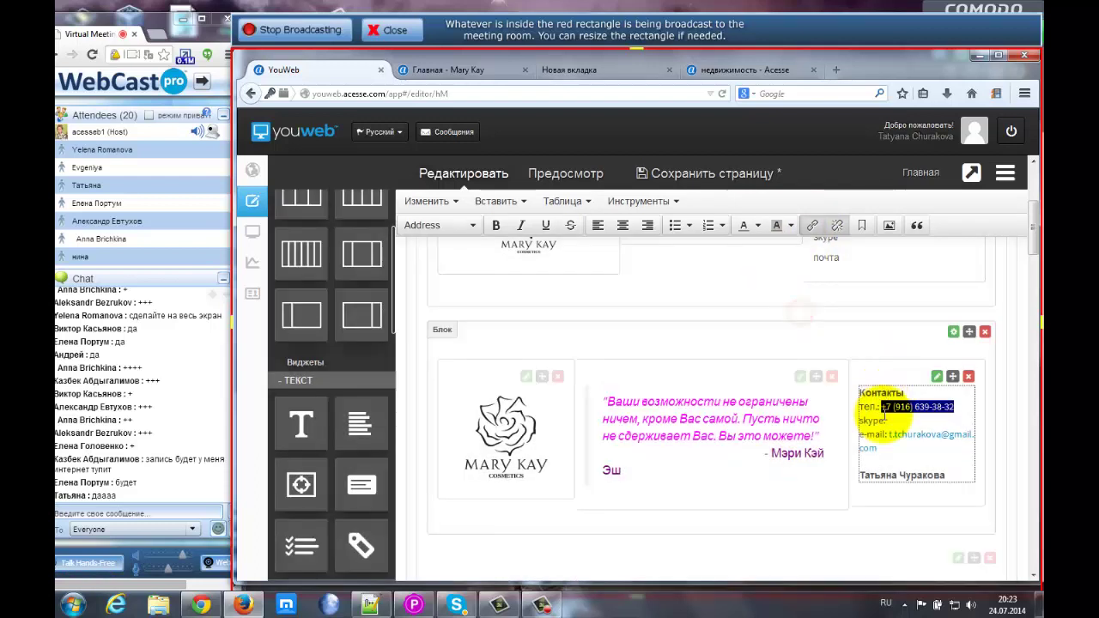
left_click(897, 394)
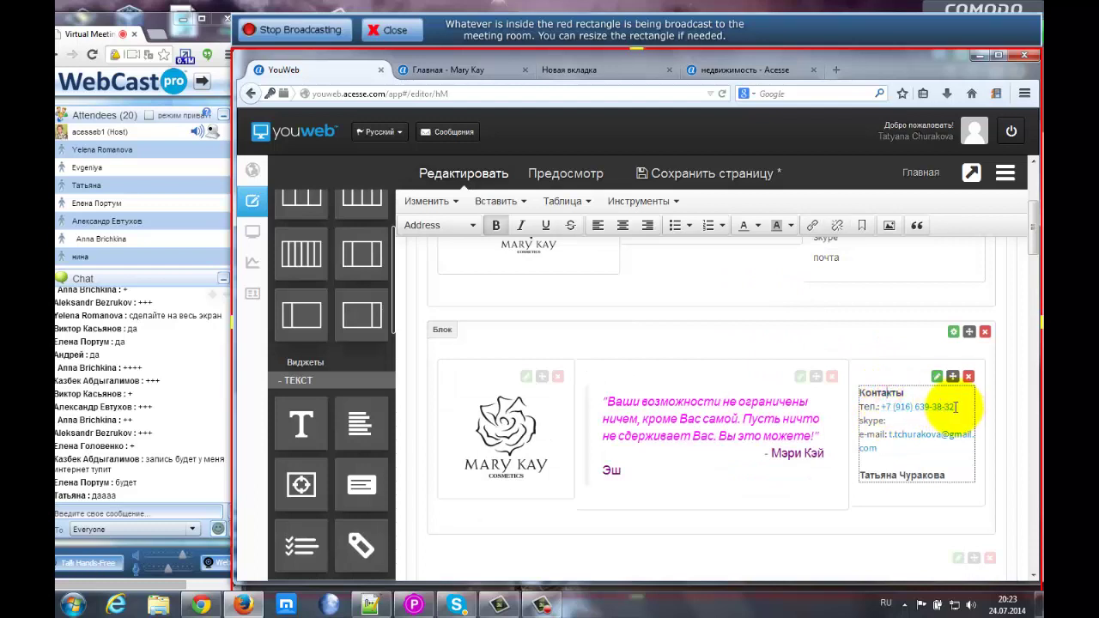
left_click_drag(953, 407, 883, 407)
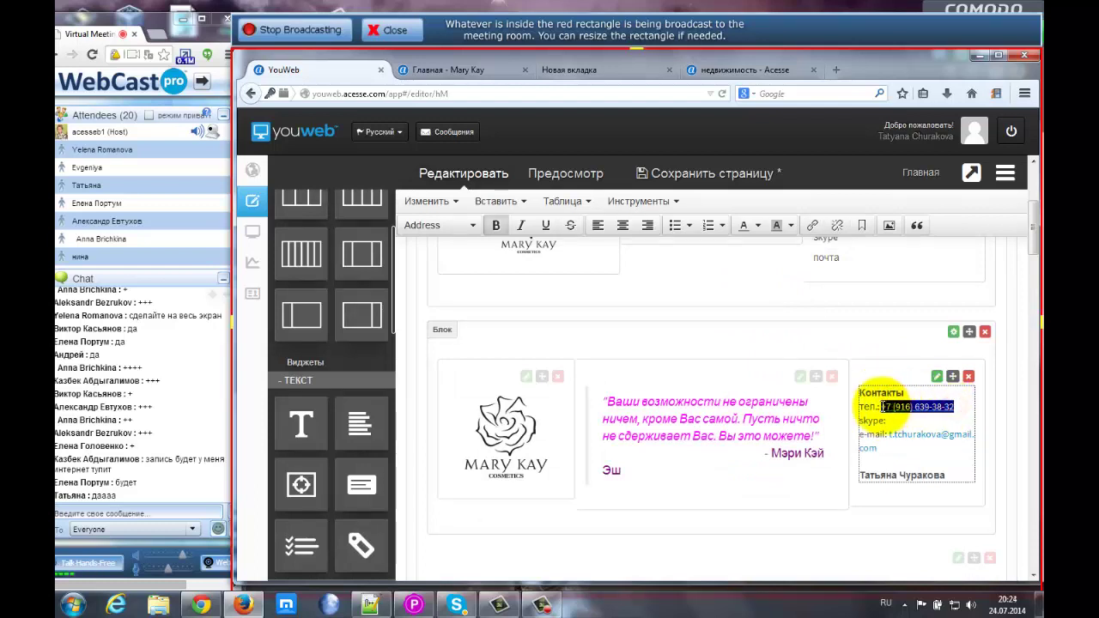
left_click(811, 225)
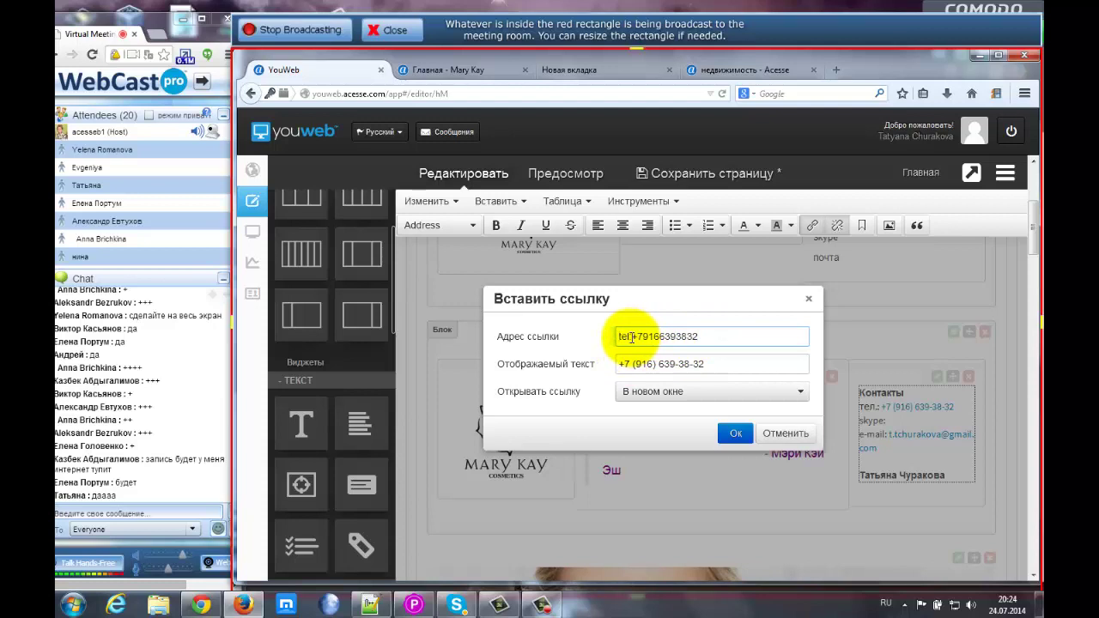
- Add '+' after tel: in the link address and paste the address into the meeting chat
double_click(632, 337)
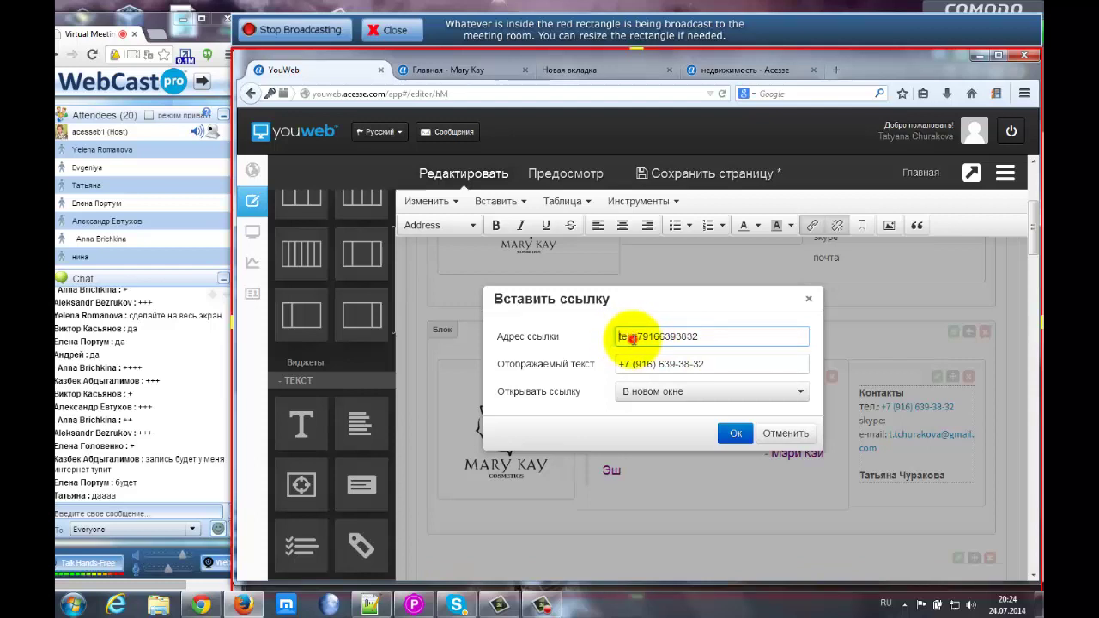
left_click(631, 337)
type("+")
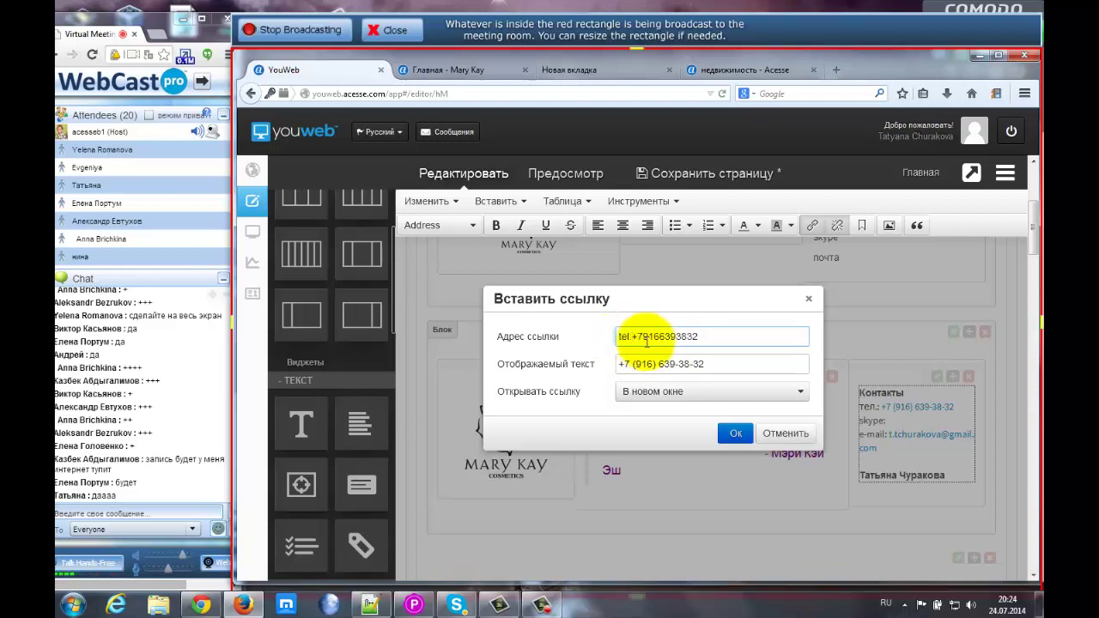
left_click_drag(709, 336, 594, 336)
key("ctrl+c")
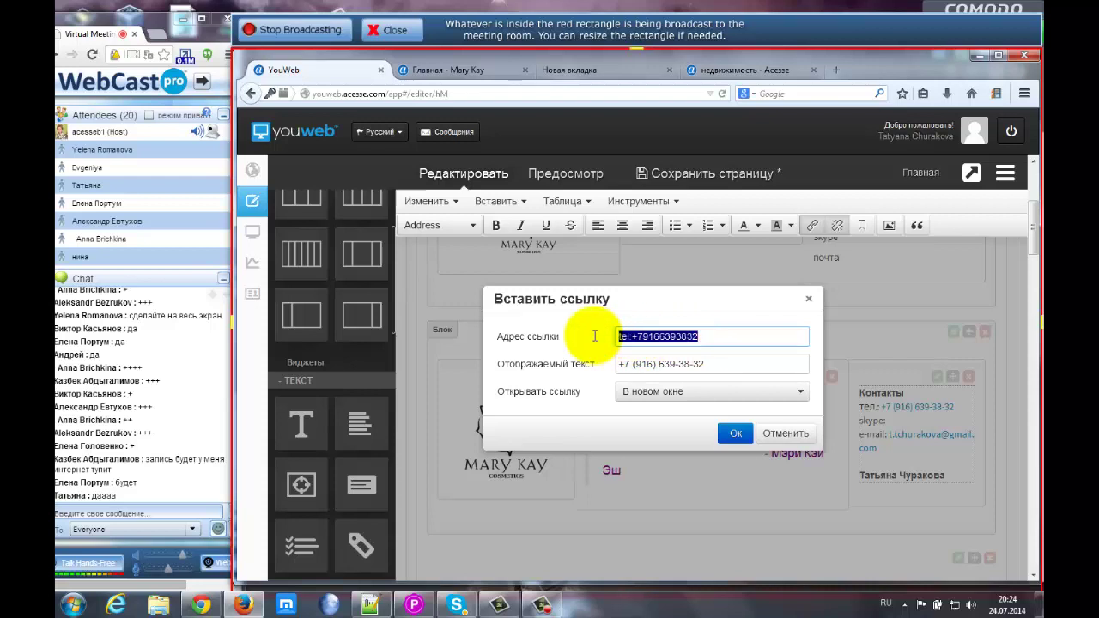
left_click(152, 512)
key("ctrl+v")
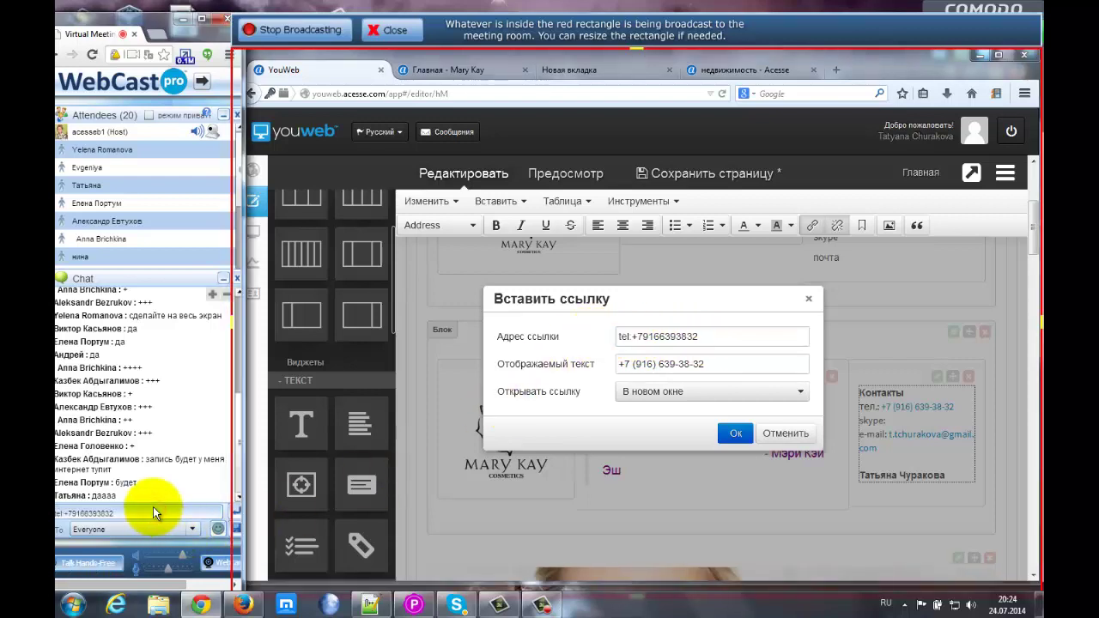
key("Return")
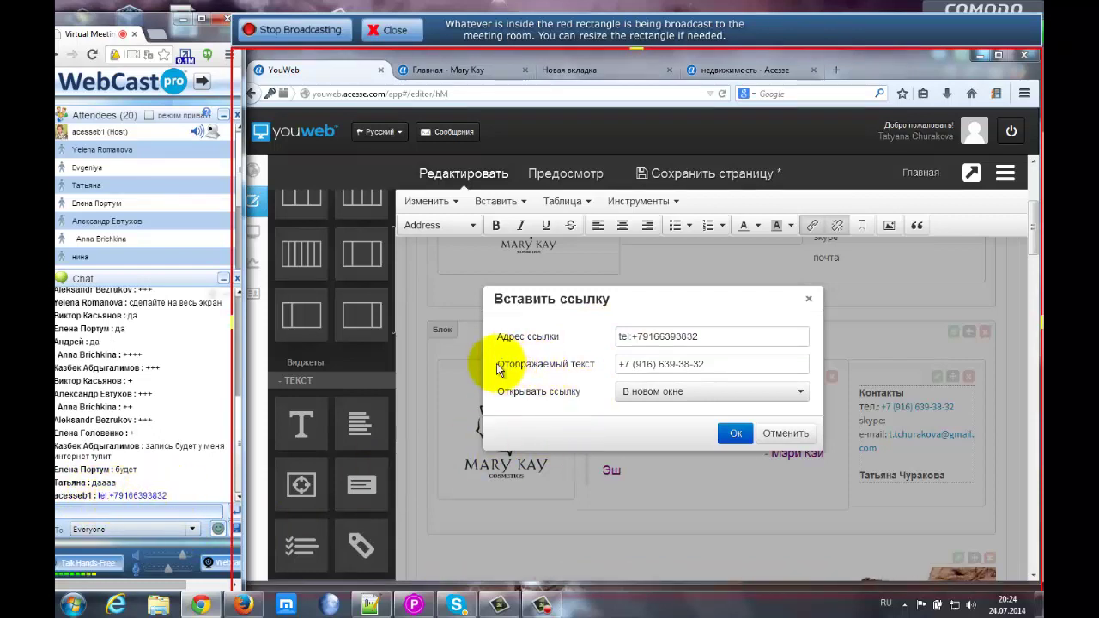
- Set the phone link to open В новом окне and apply it with Ok
left_click_drag(498, 367, 709, 382)
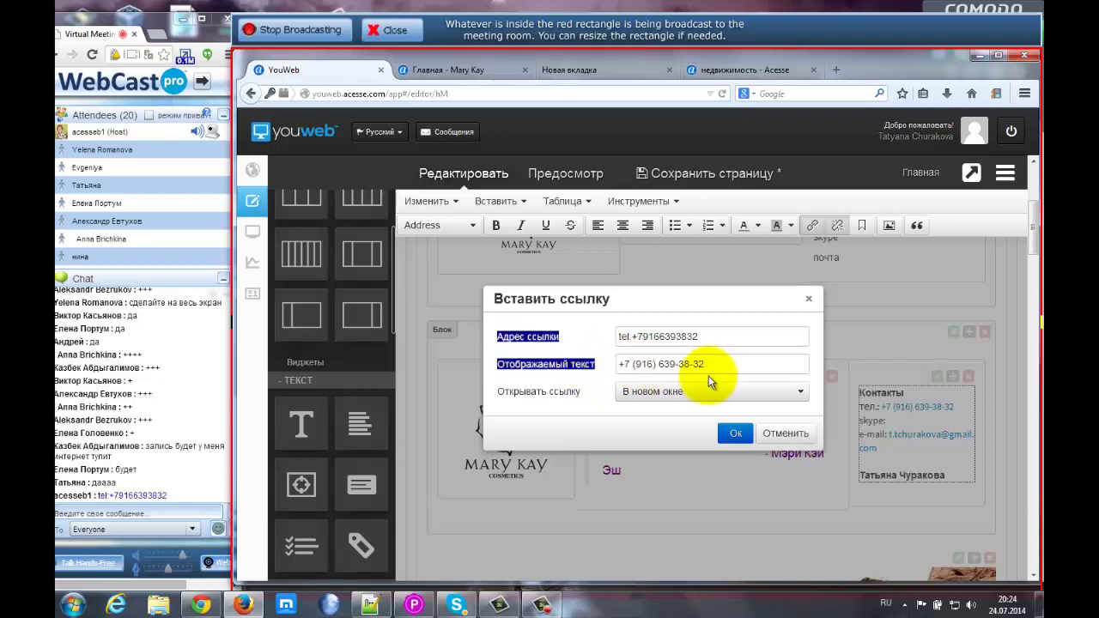
triple_click(697, 366)
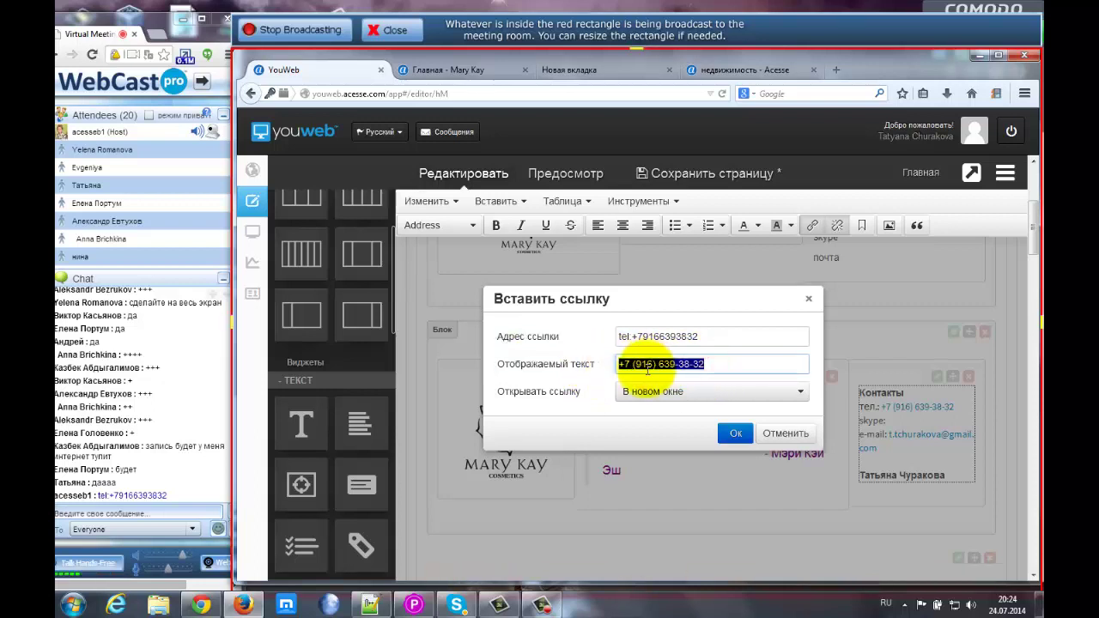
left_click(636, 335)
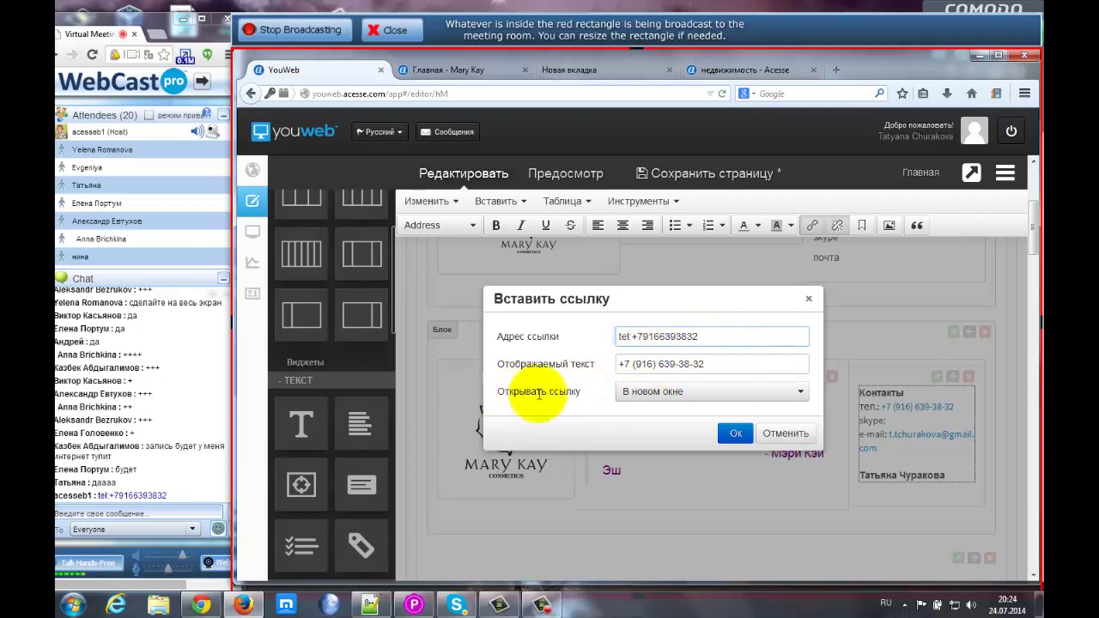
left_click(654, 395)
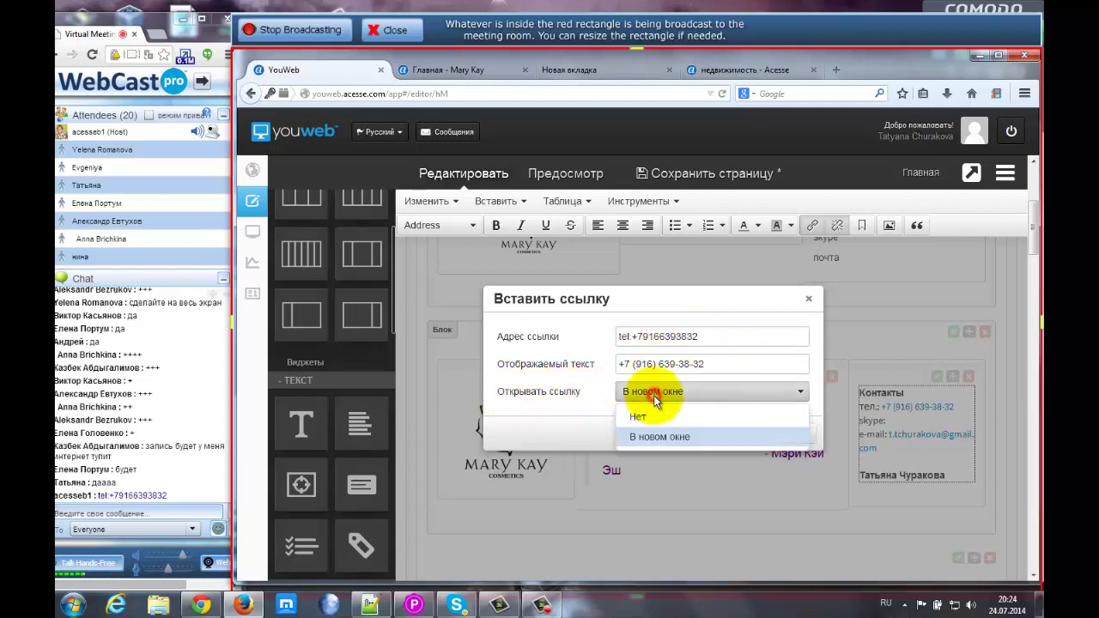
left_click(647, 440)
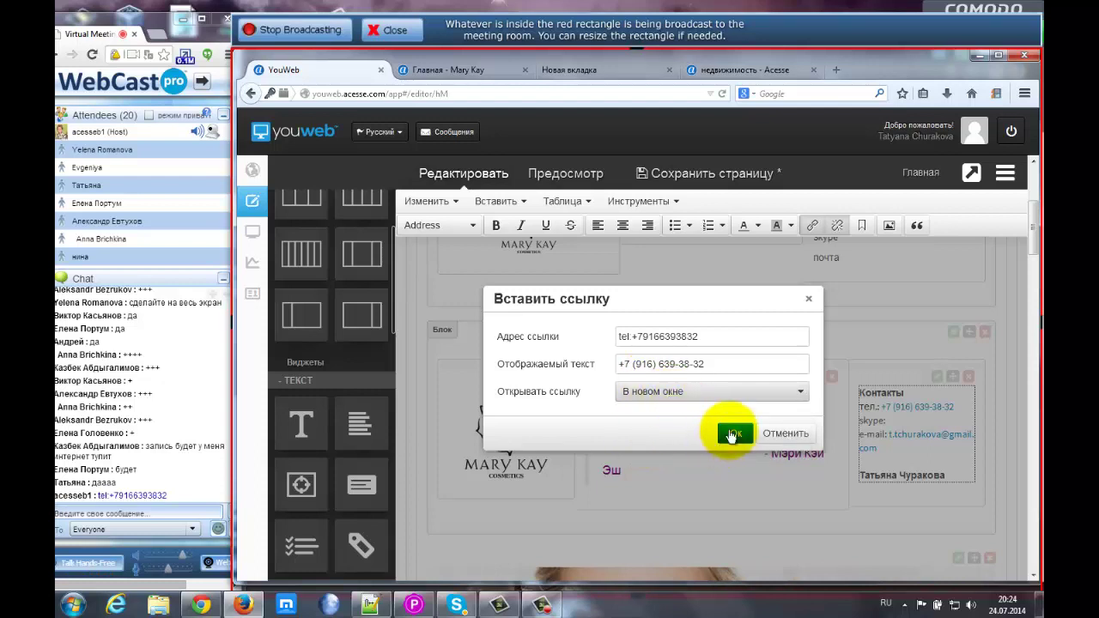
left_click(786, 438)
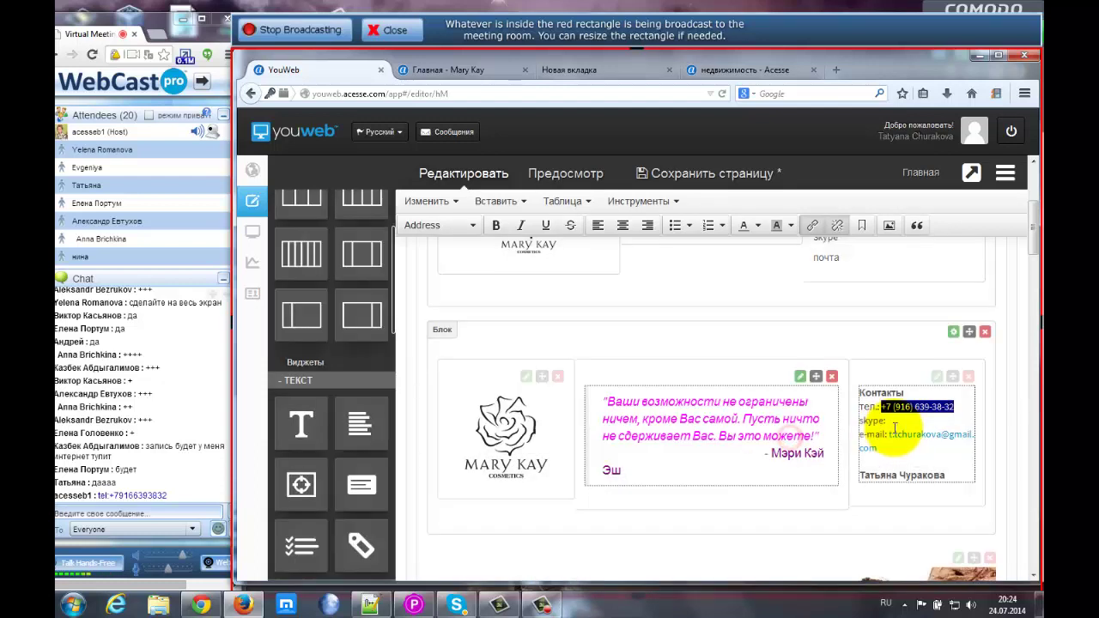
left_click(936, 407)
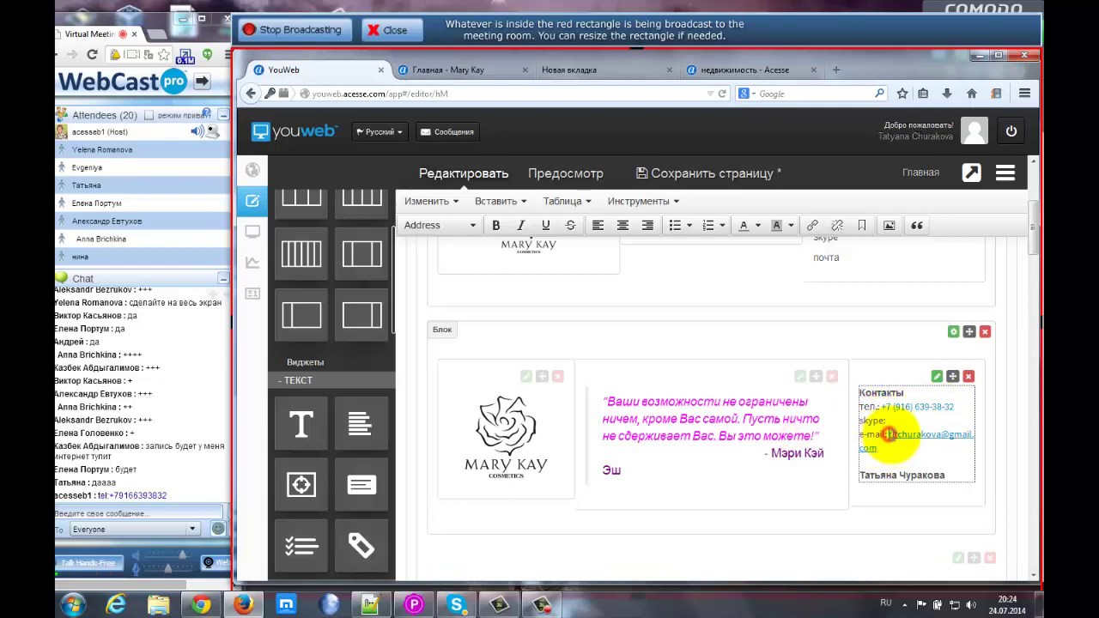
- Select the e-mail address and try a new-window link on it, then cancel
left_click_drag(889, 434, 894, 446)
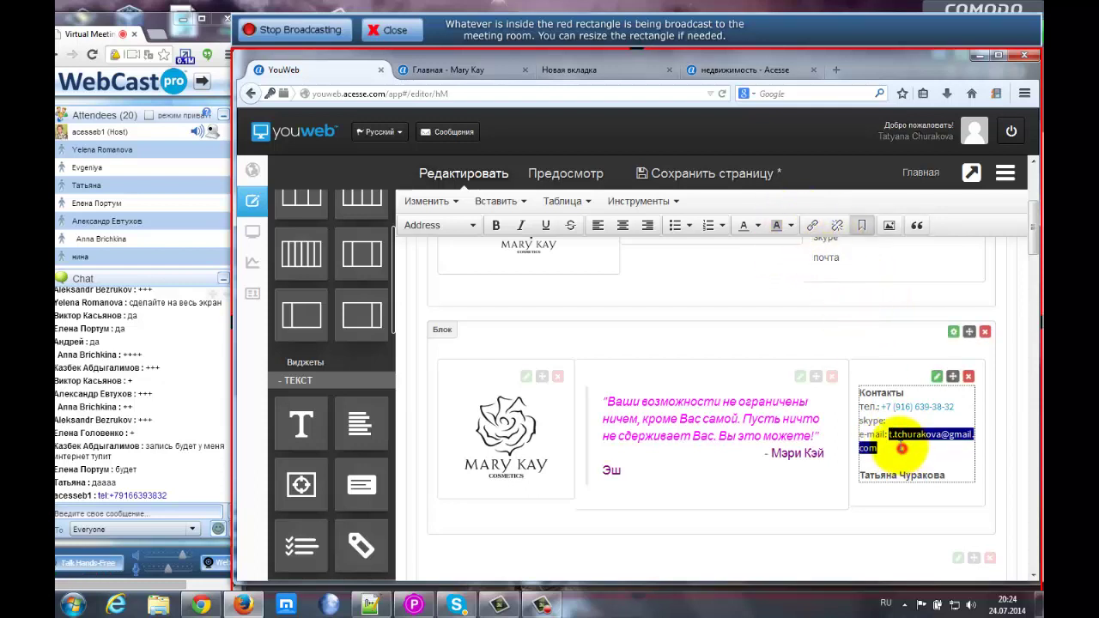
left_click(892, 434)
left_click_drag(890, 434, 895, 444)
key("ctrl+c")
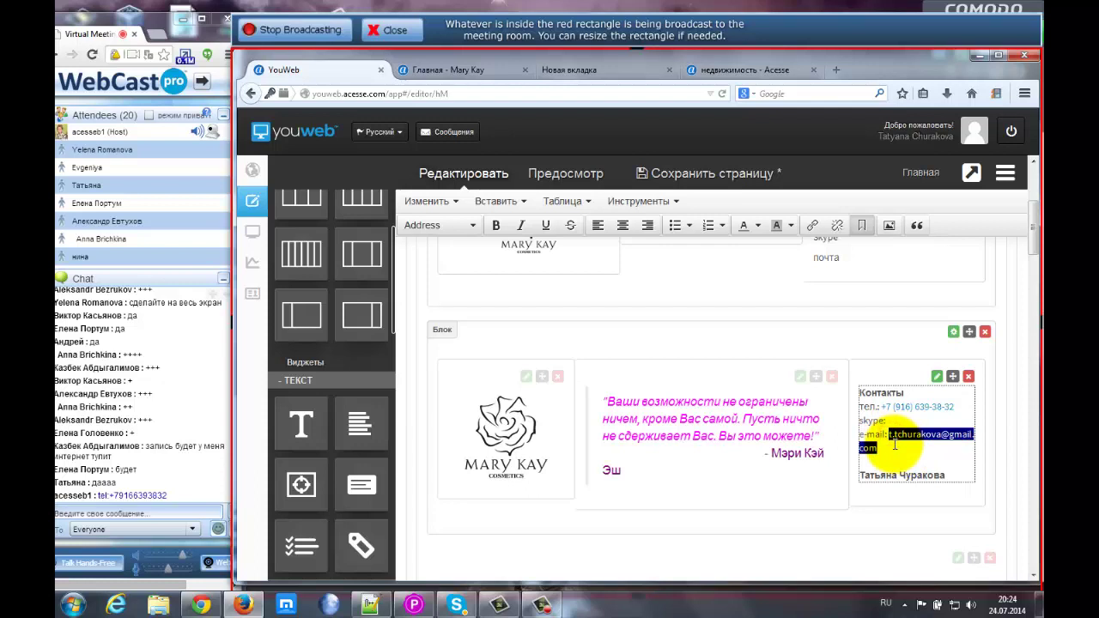
left_click(896, 445)
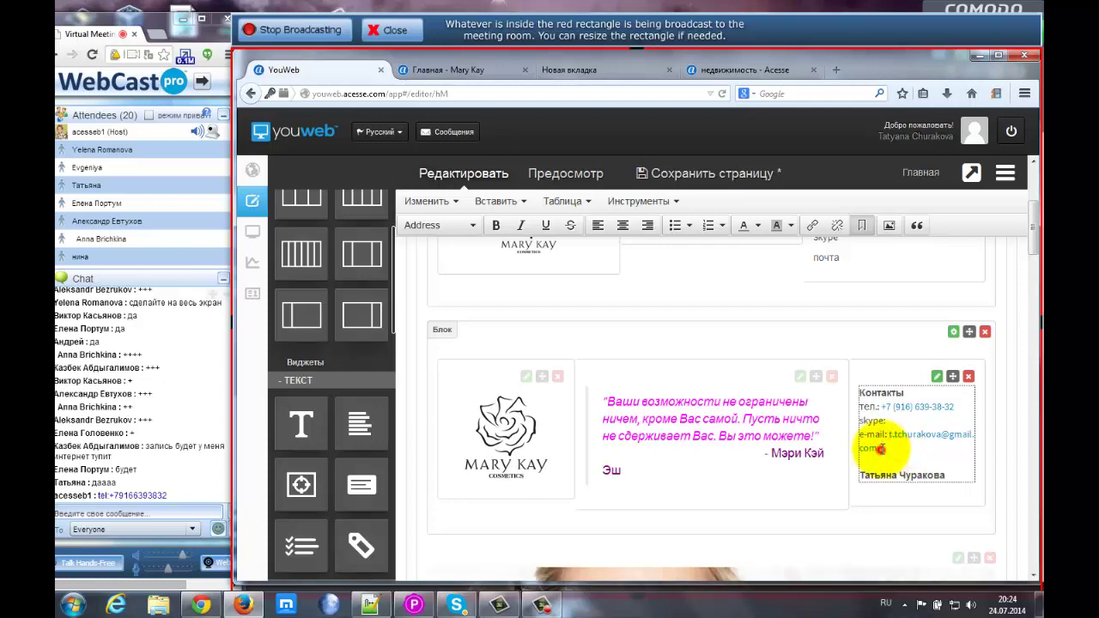
left_click_drag(880, 449, 893, 439)
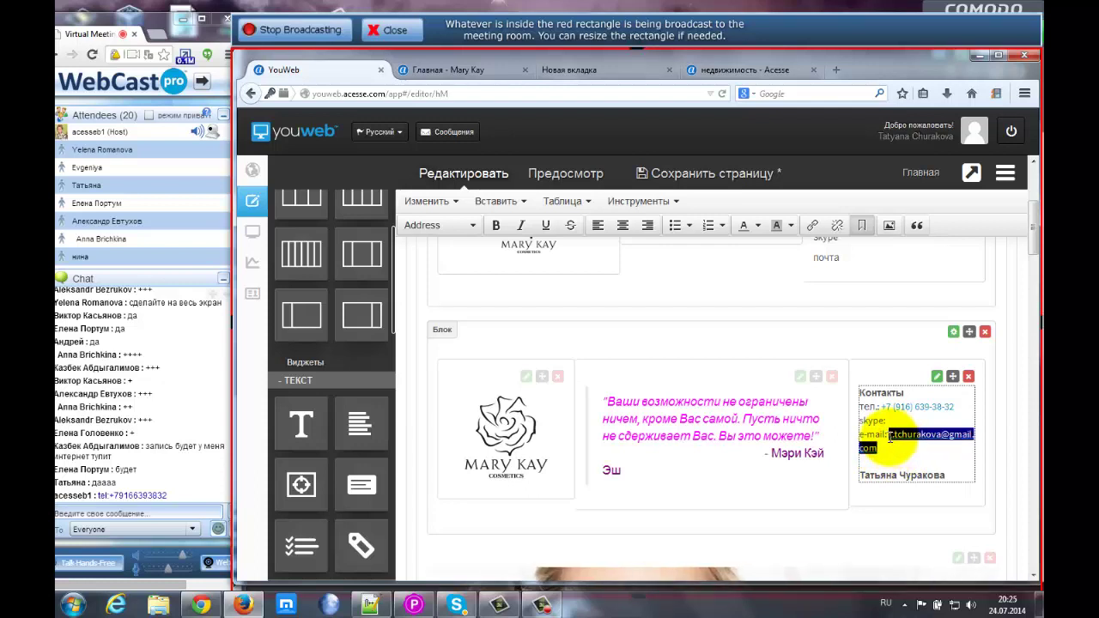
left_click(813, 228)
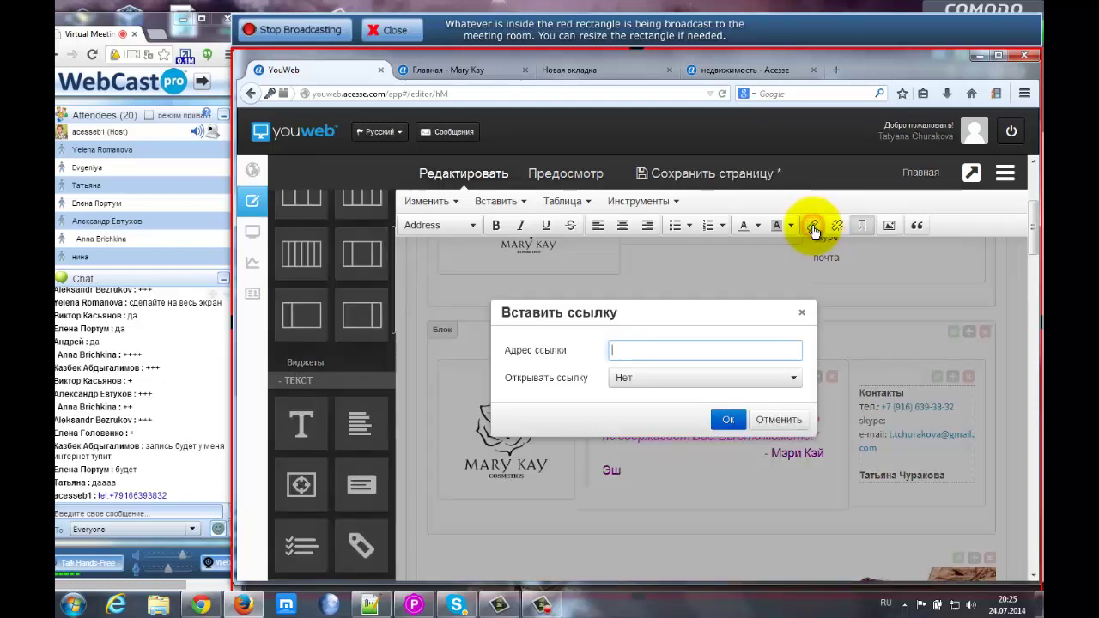
left_click(622, 351)
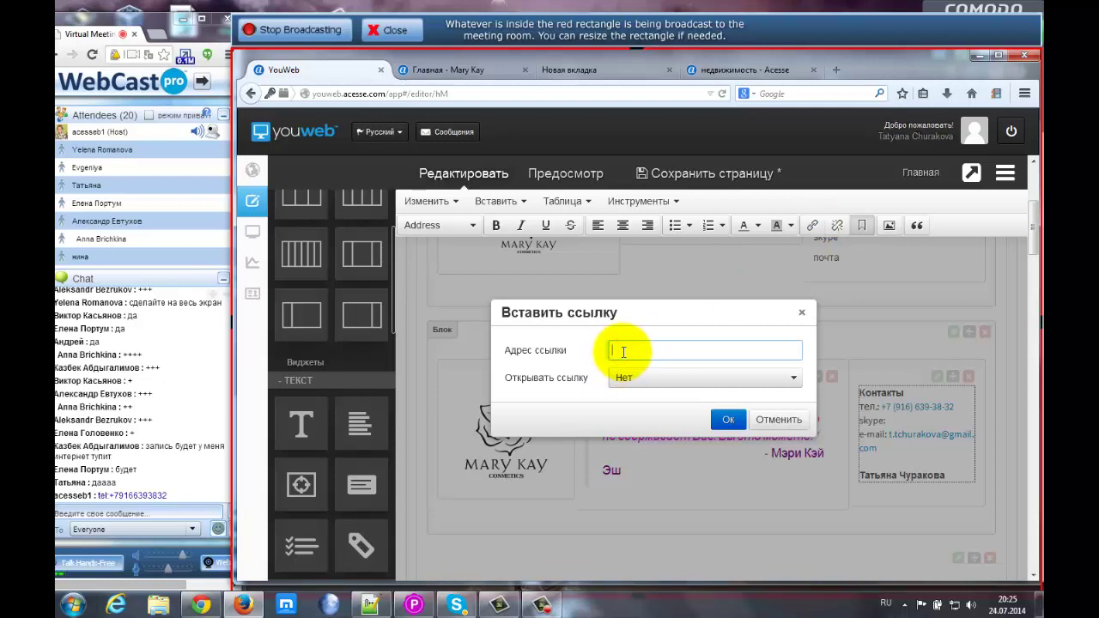
key("ctrl+v")
left_click(667, 378)
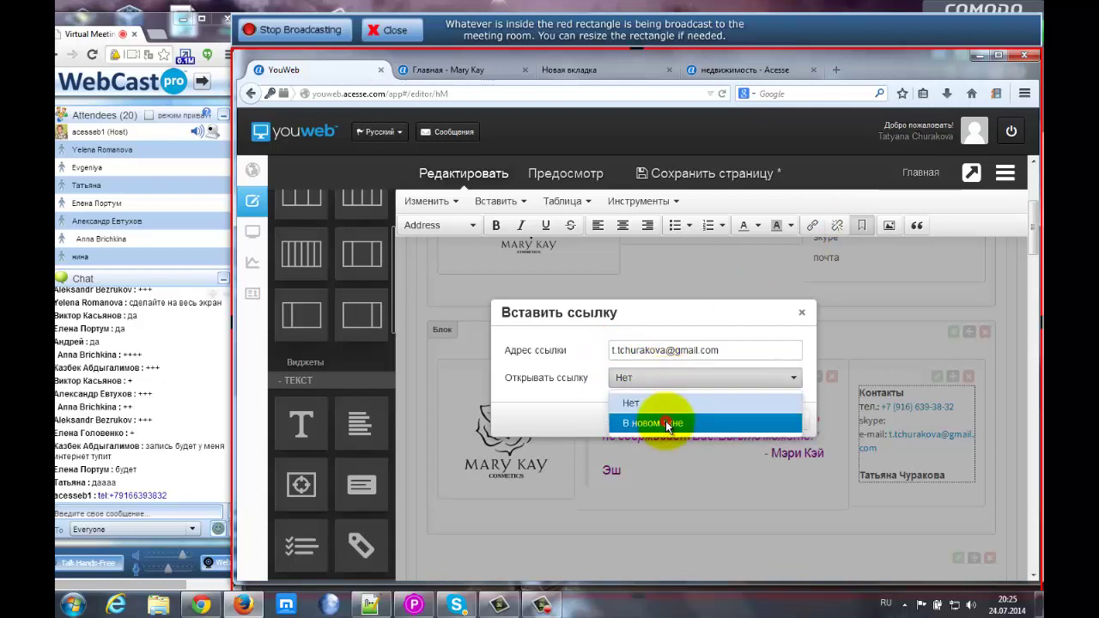
left_click(667, 423)
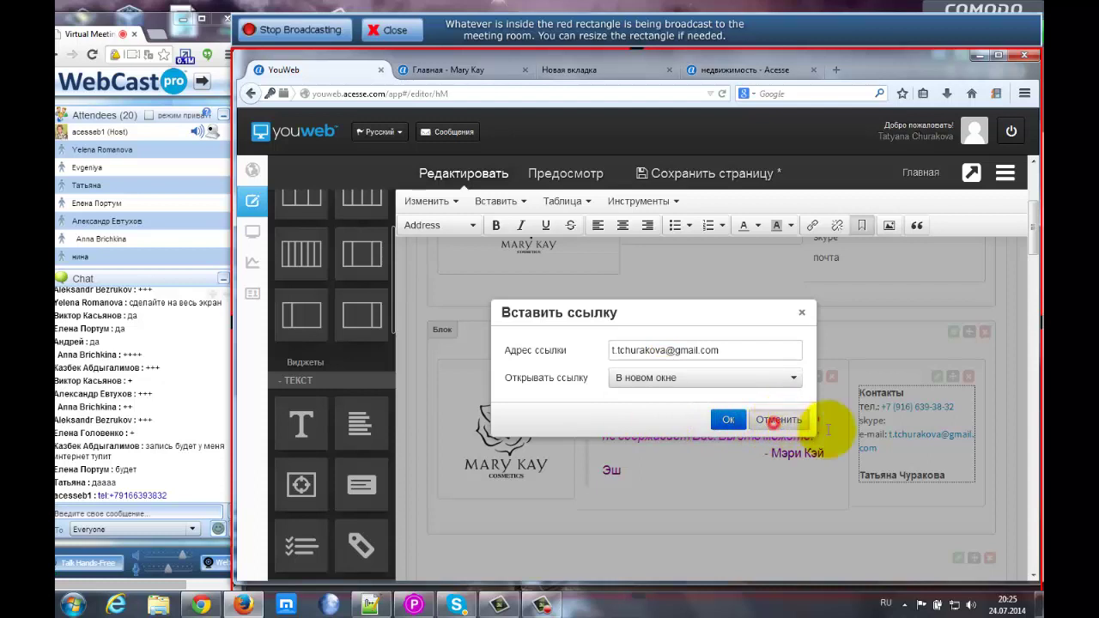
left_click(774, 421)
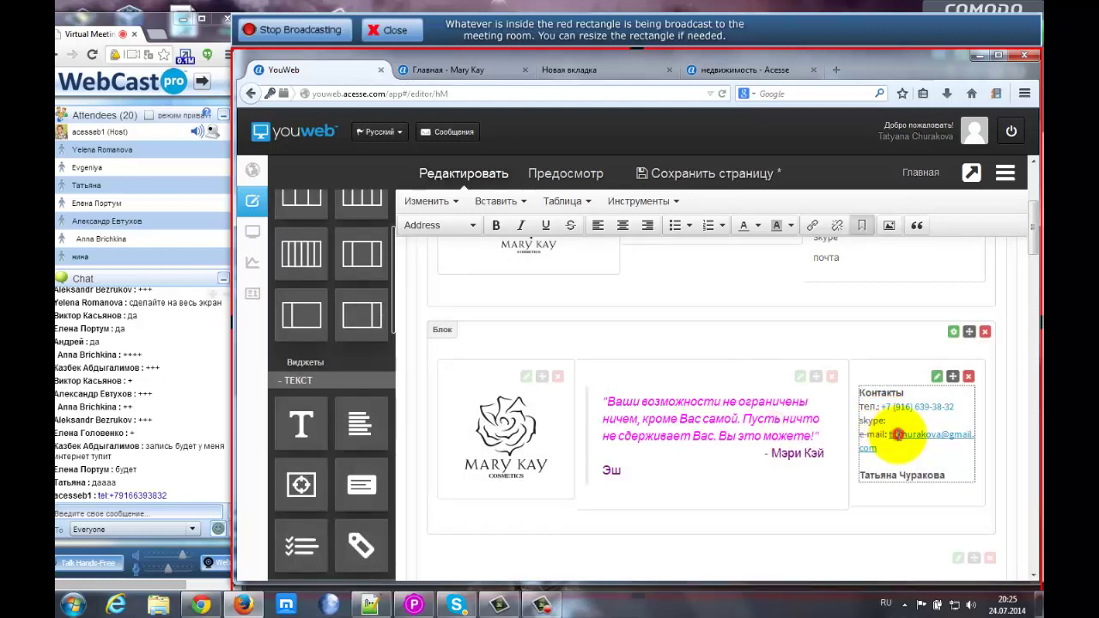
left_click(902, 417)
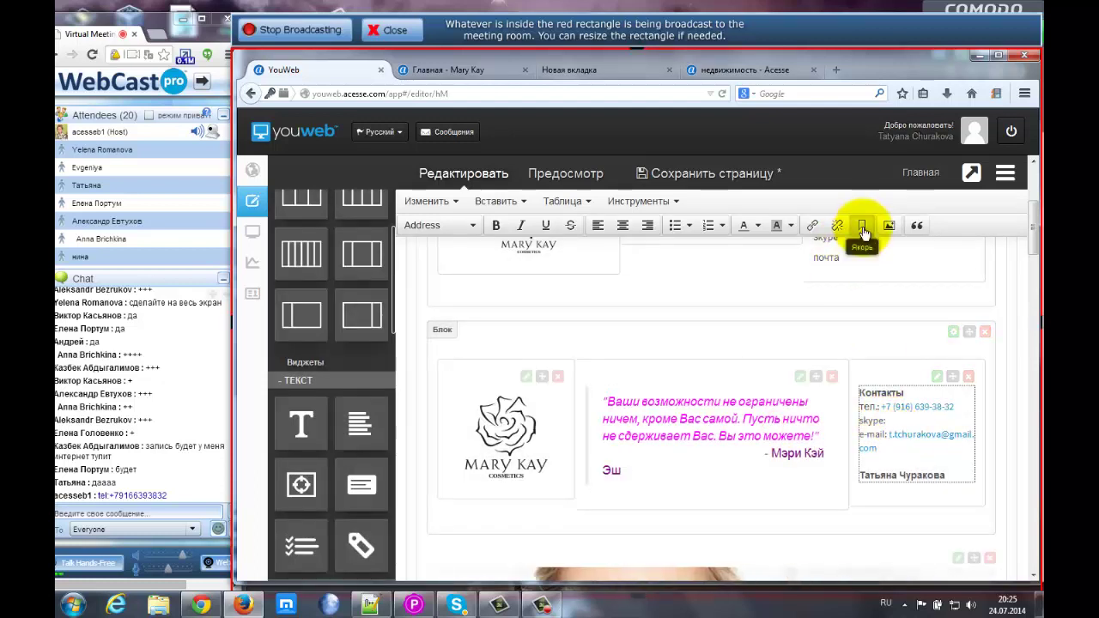
- Try adding an anchor to the e-mail text, then cancel it
left_click(863, 228)
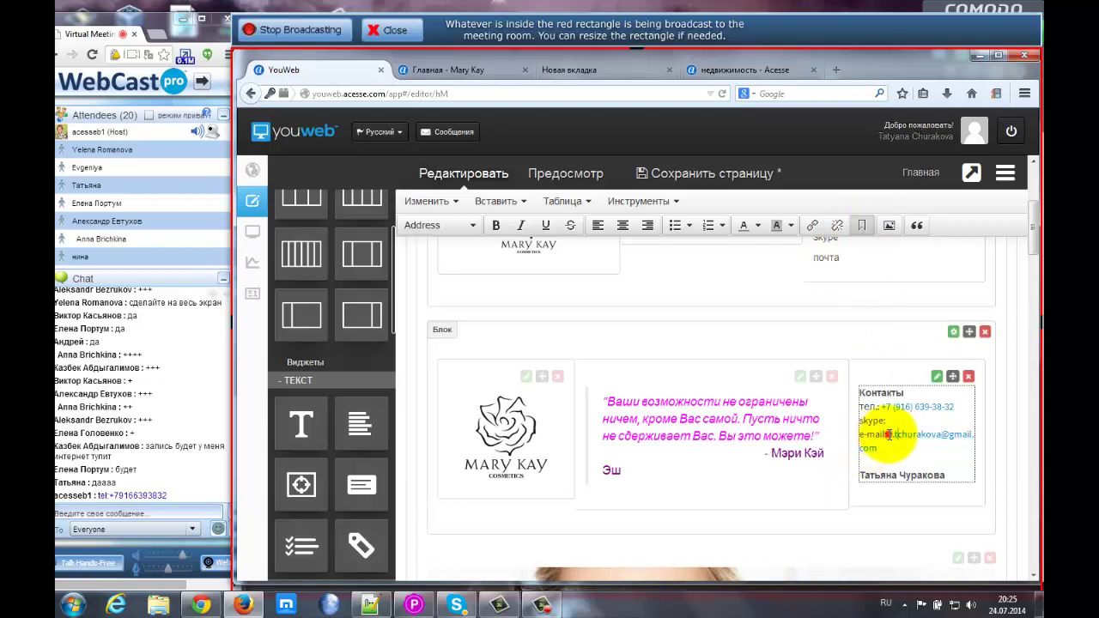
left_click_drag(889, 435, 936, 447)
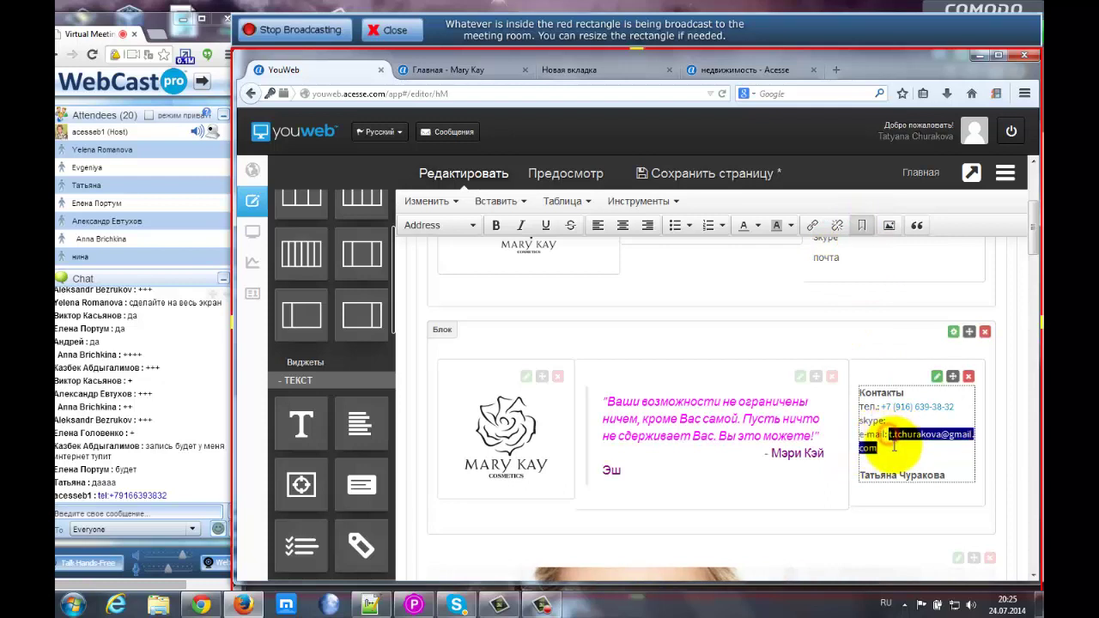
left_click(863, 227)
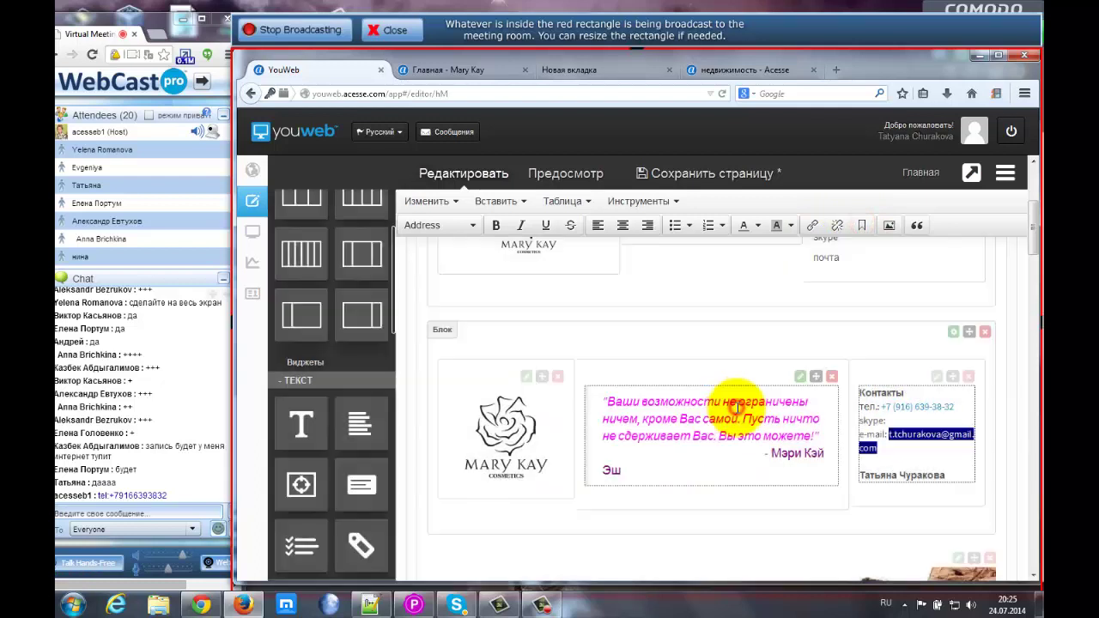
left_click(740, 407)
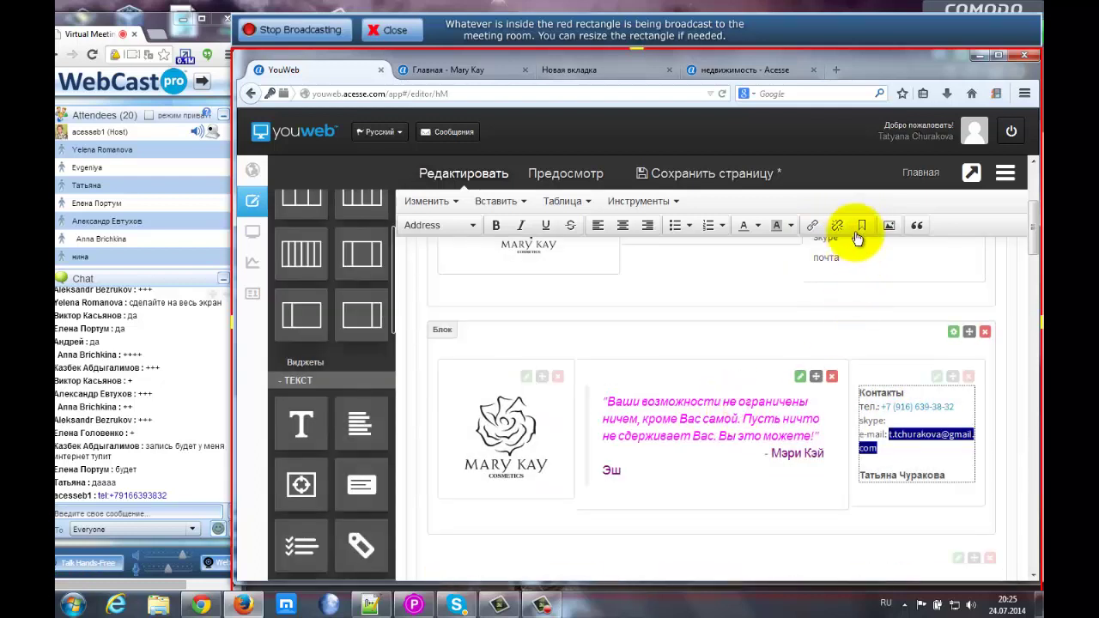
- Link the e-mail address to open В новом окне and accept the mailto: prefix
left_click(812, 226)
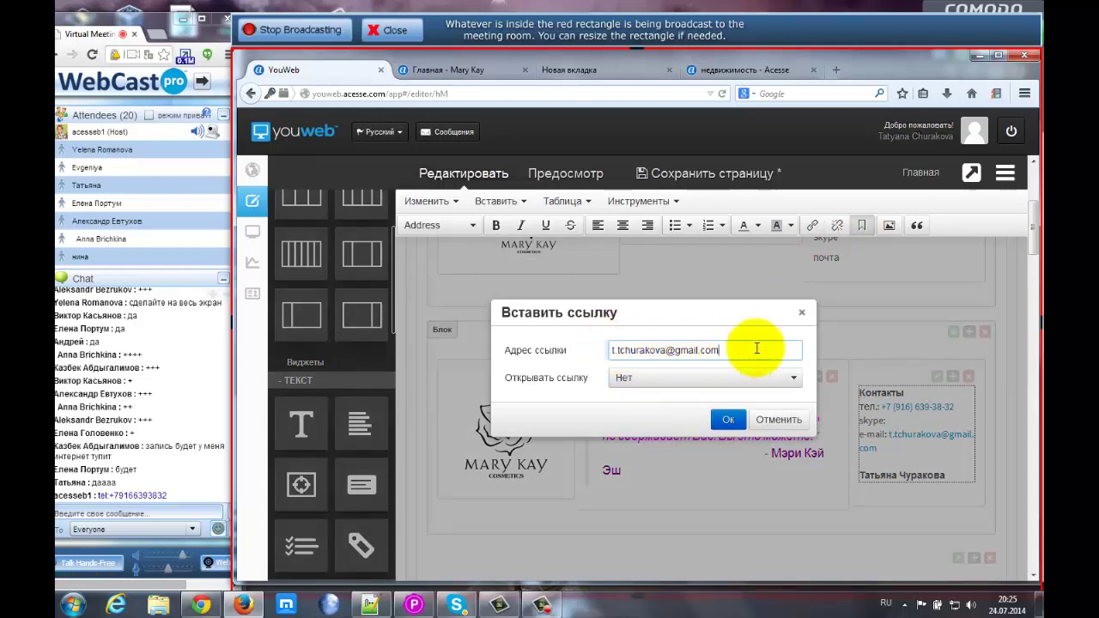
left_click(629, 379)
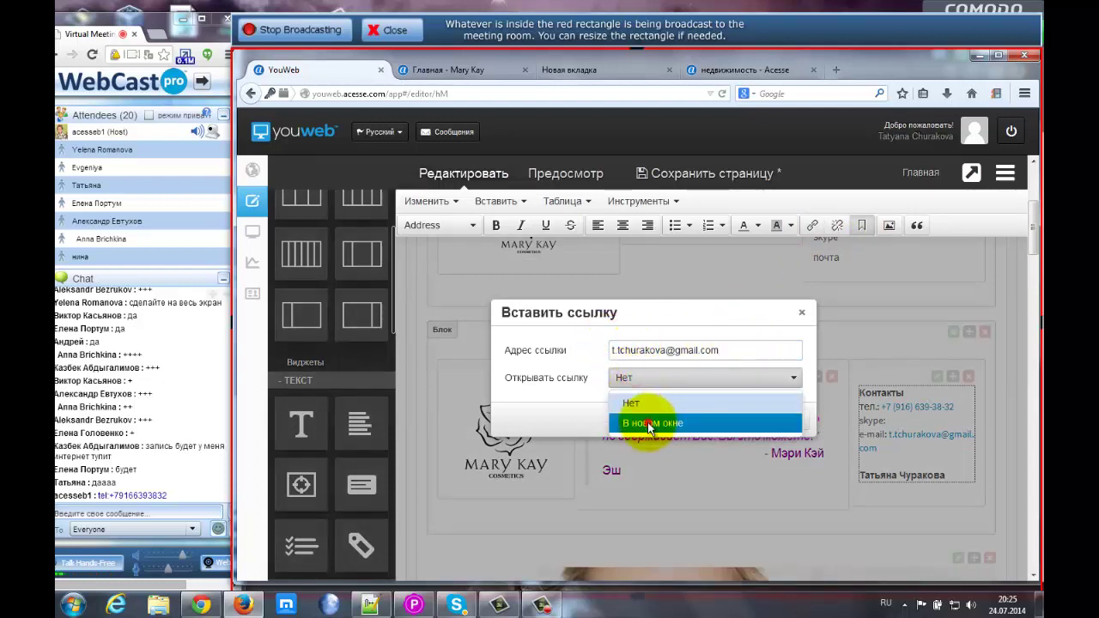
left_click(646, 416)
left_click(728, 421)
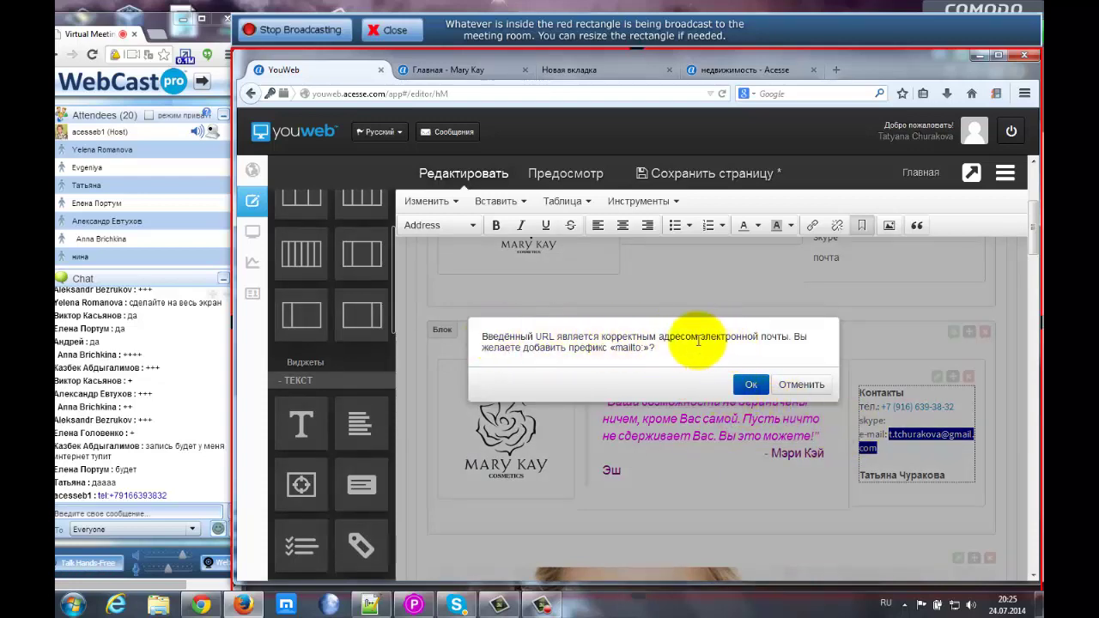
double_click(635, 351)
left_click_drag(635, 351, 641, 348)
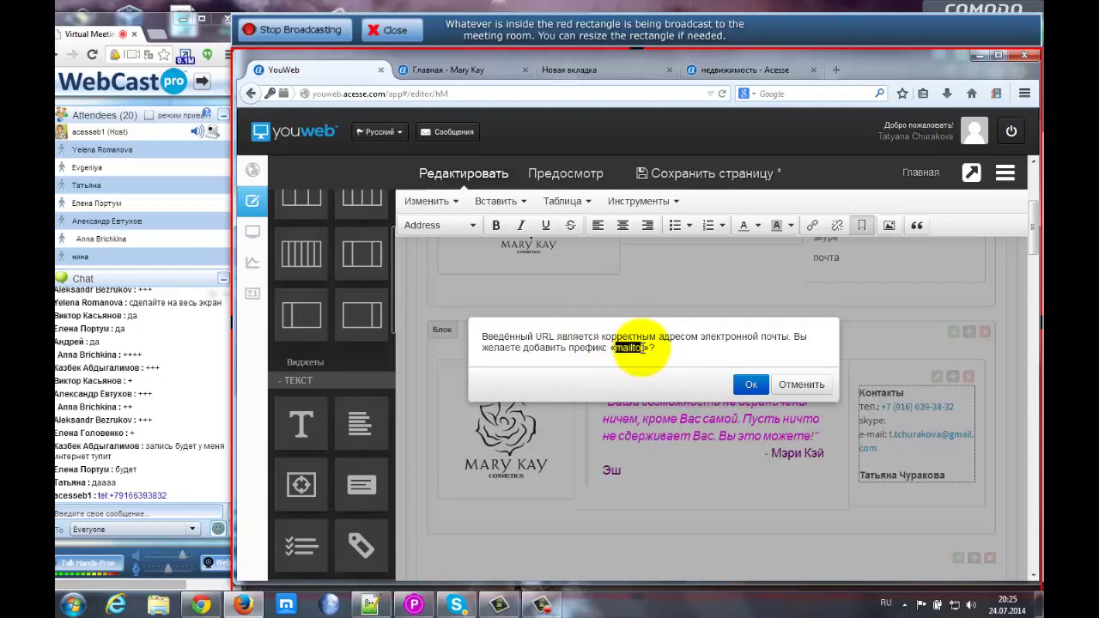
left_click_drag(640, 350, 623, 351)
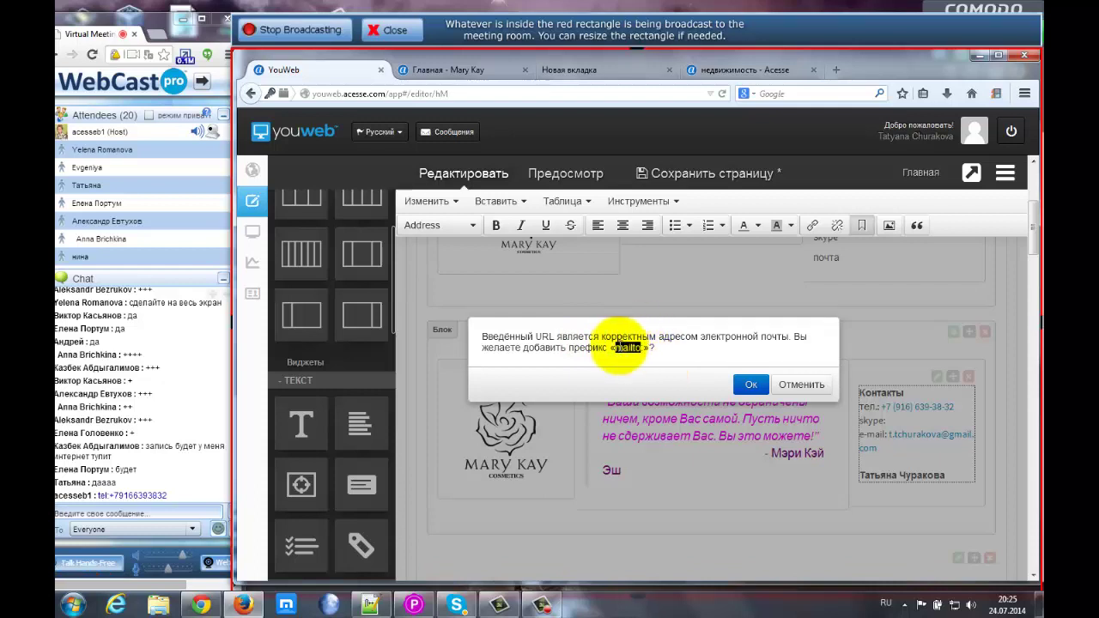
left_click(625, 340)
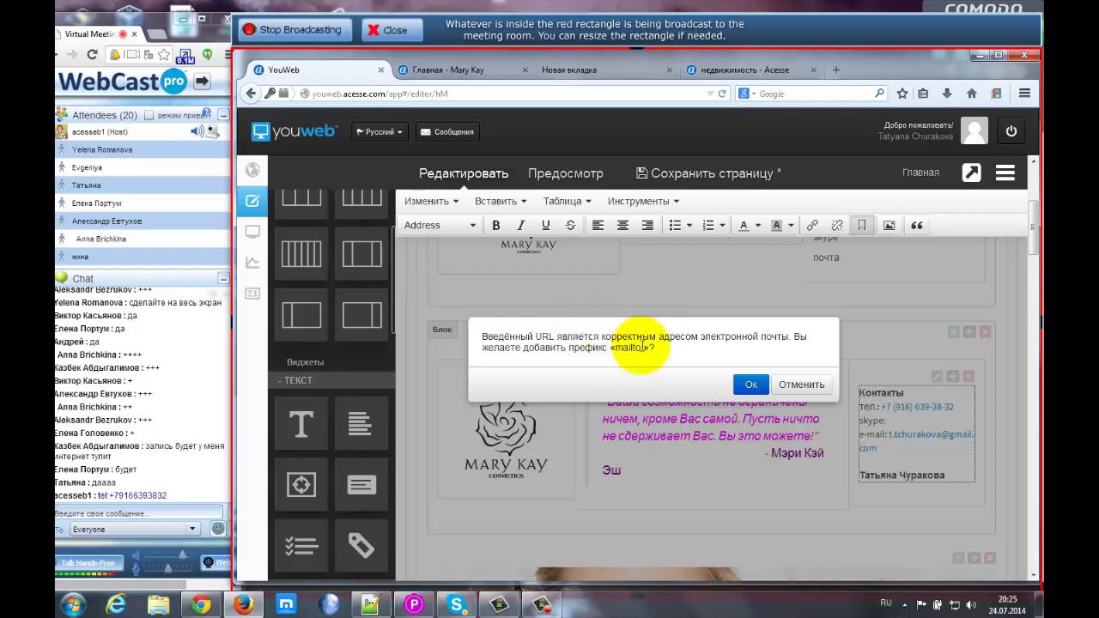
left_click(749, 386)
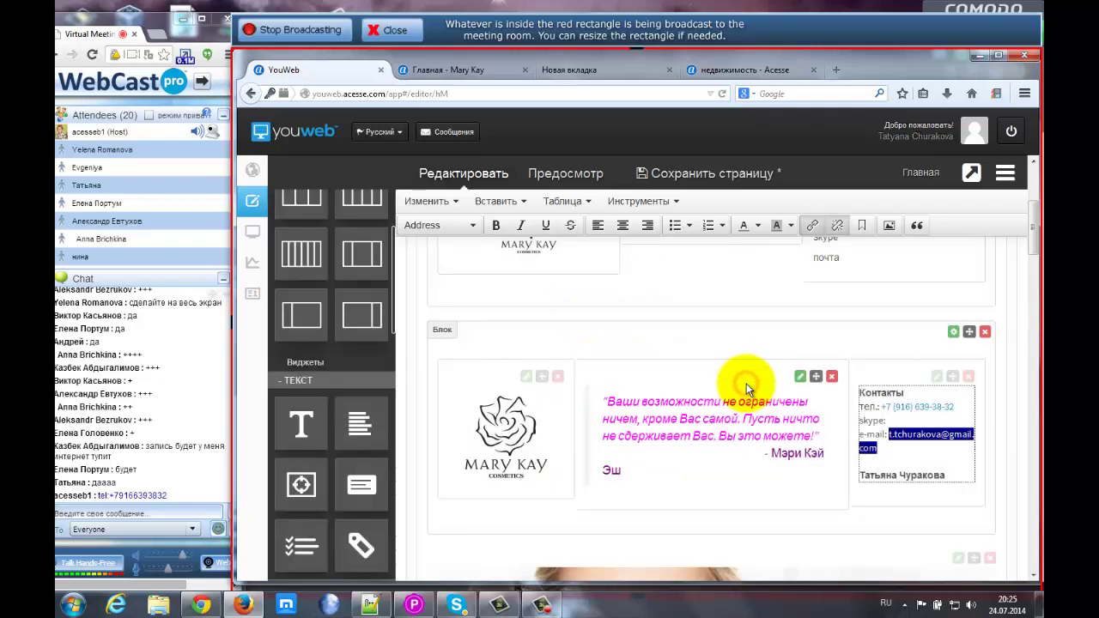
- Check the e-mail link's settings and close them without changes
left_click(893, 436)
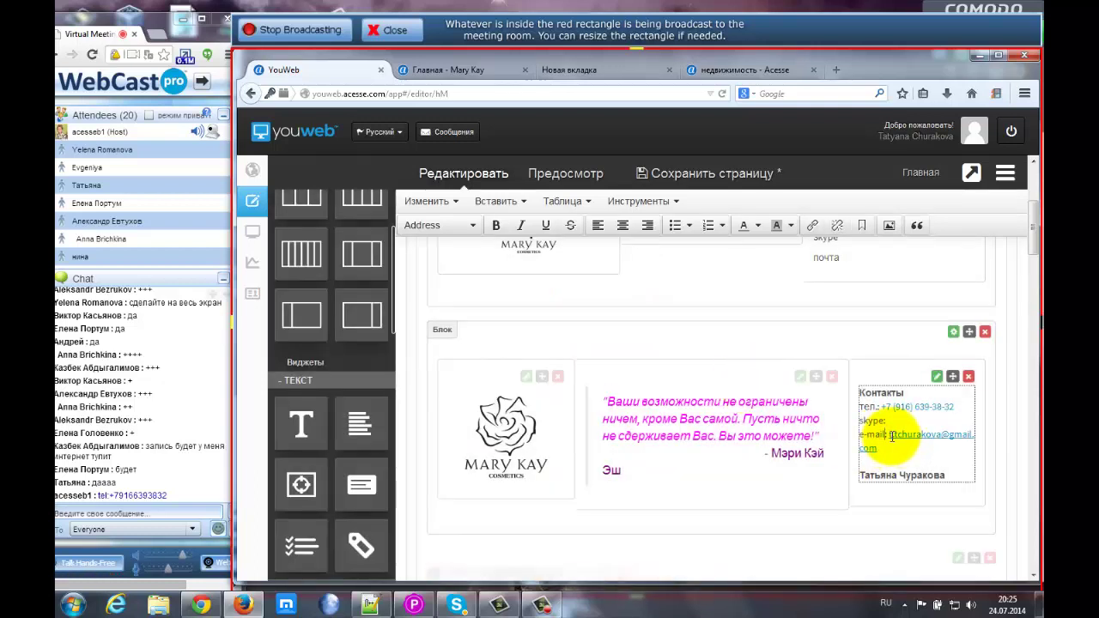
left_click(812, 225)
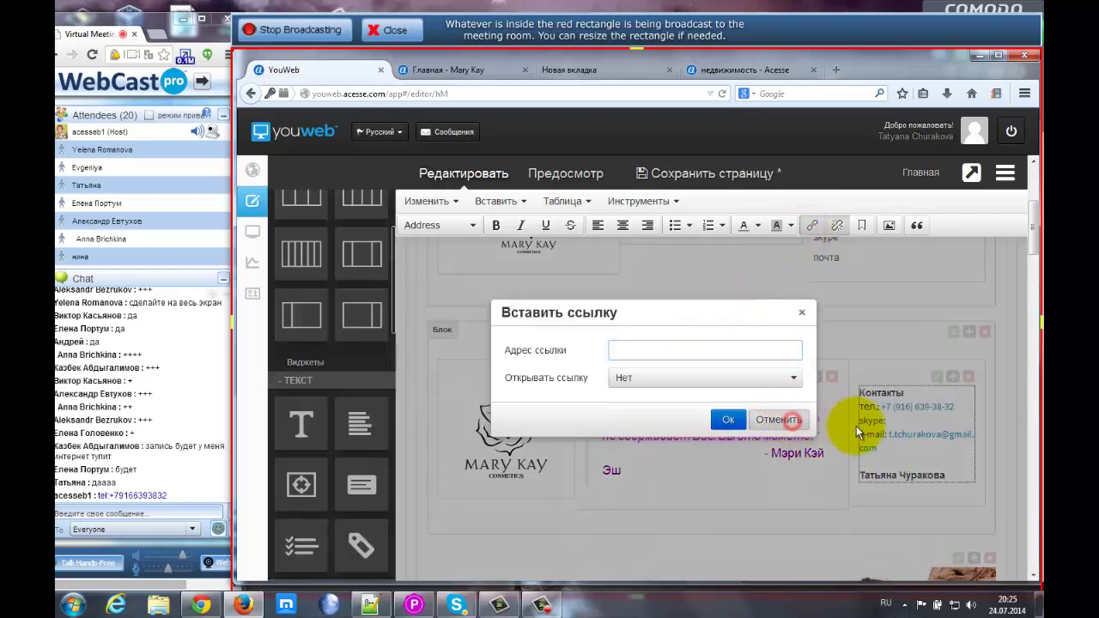
left_click(778, 419)
left_click_drag(889, 435, 878, 447)
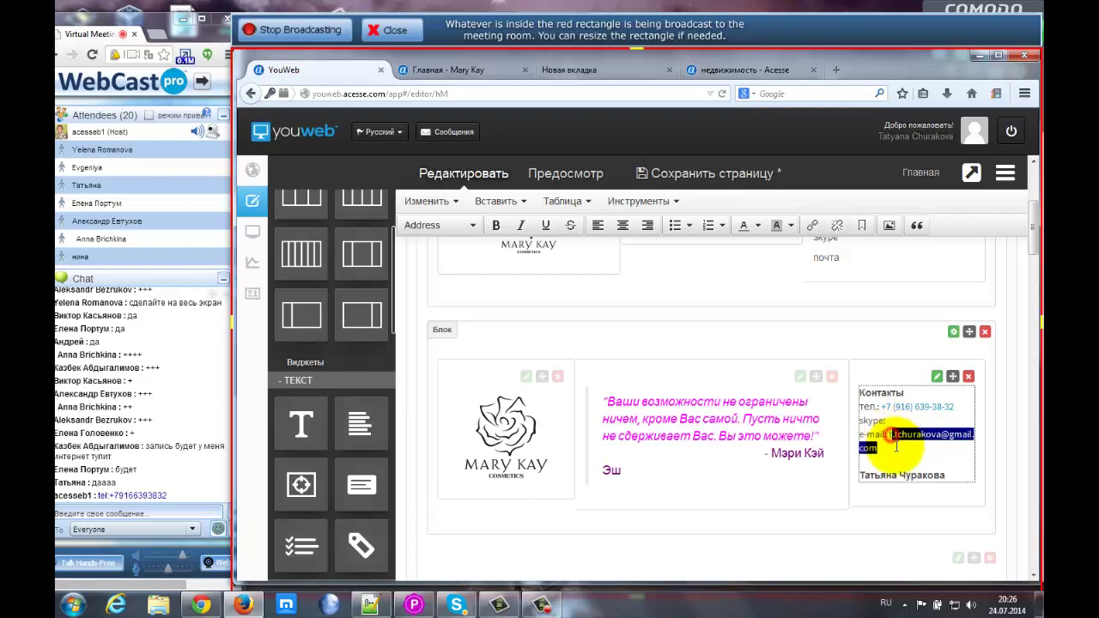
left_click(812, 225)
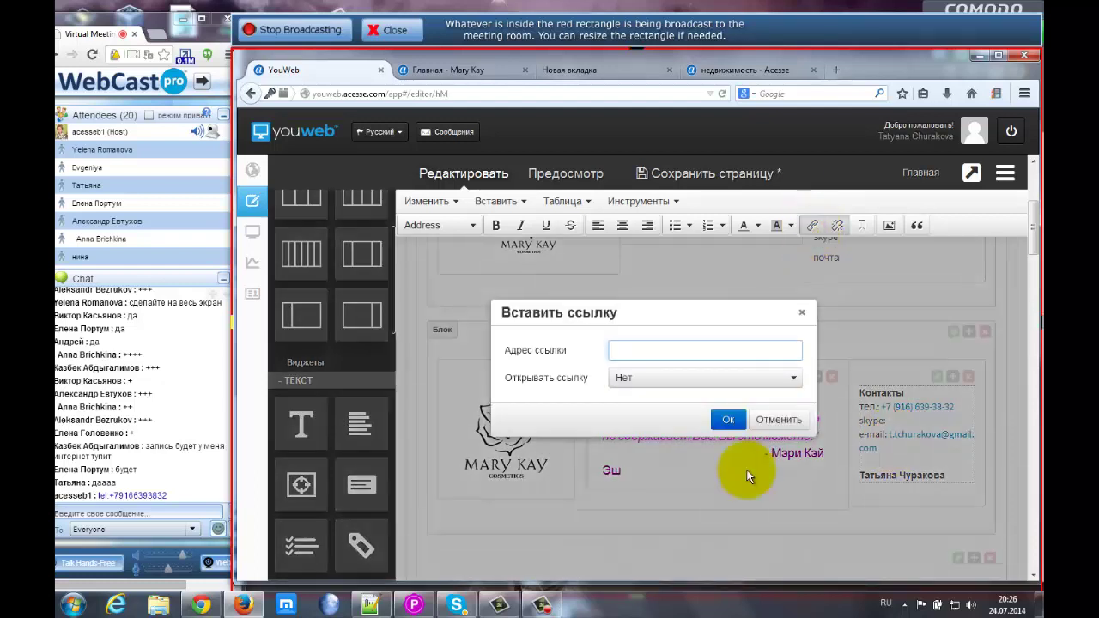
left_click(801, 315)
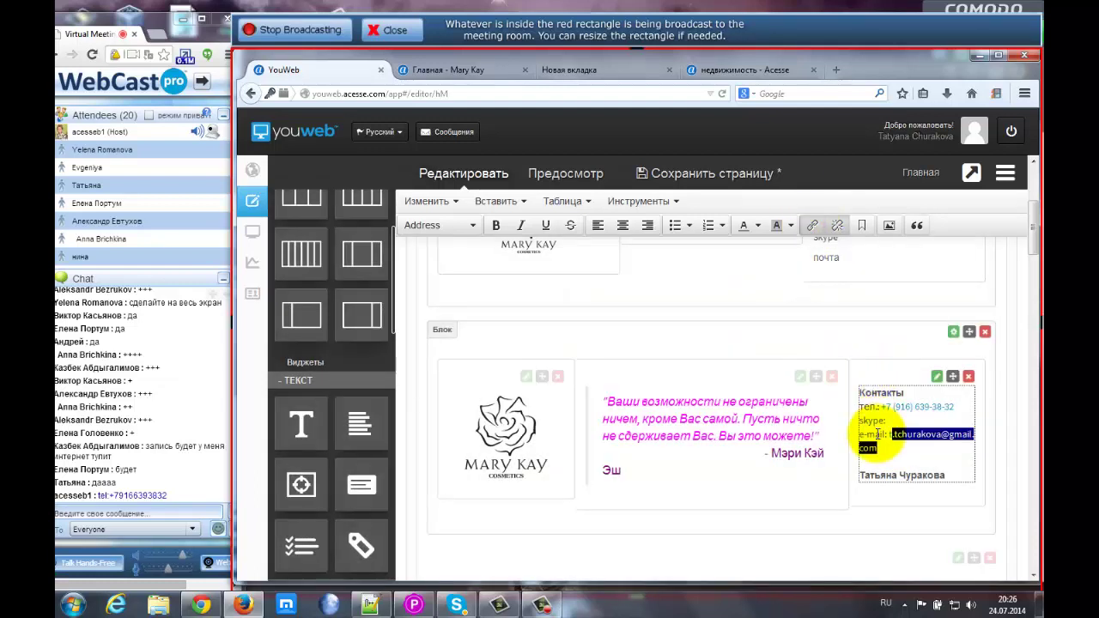
right_click(816, 399)
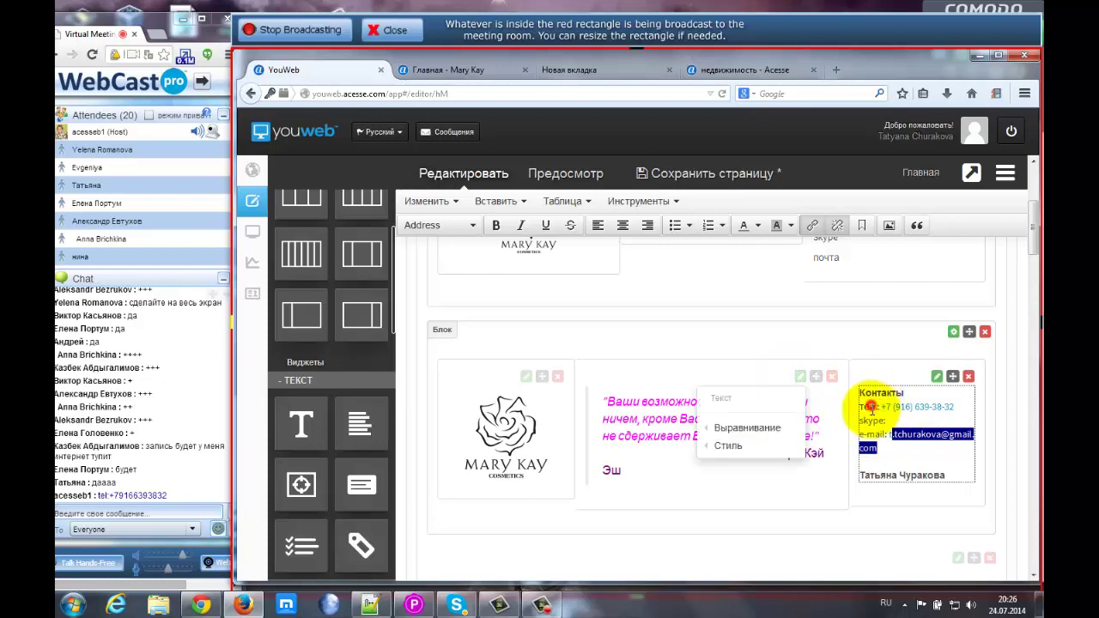
left_click(872, 408)
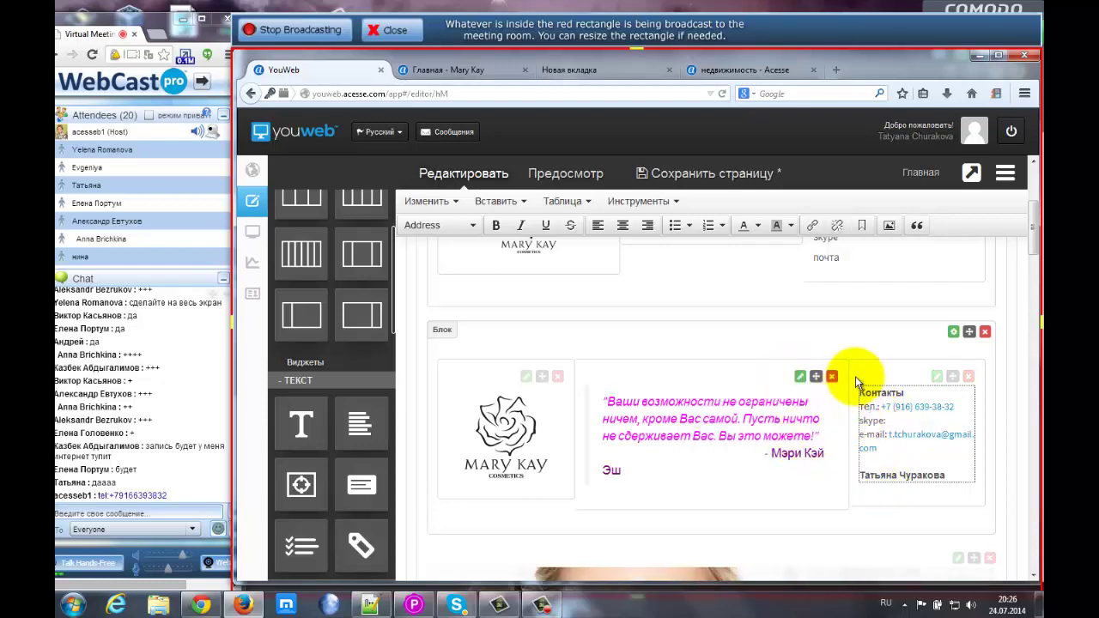
- Move the upper logo block above the navigation bar
scroll(849, 341, "up", 2)
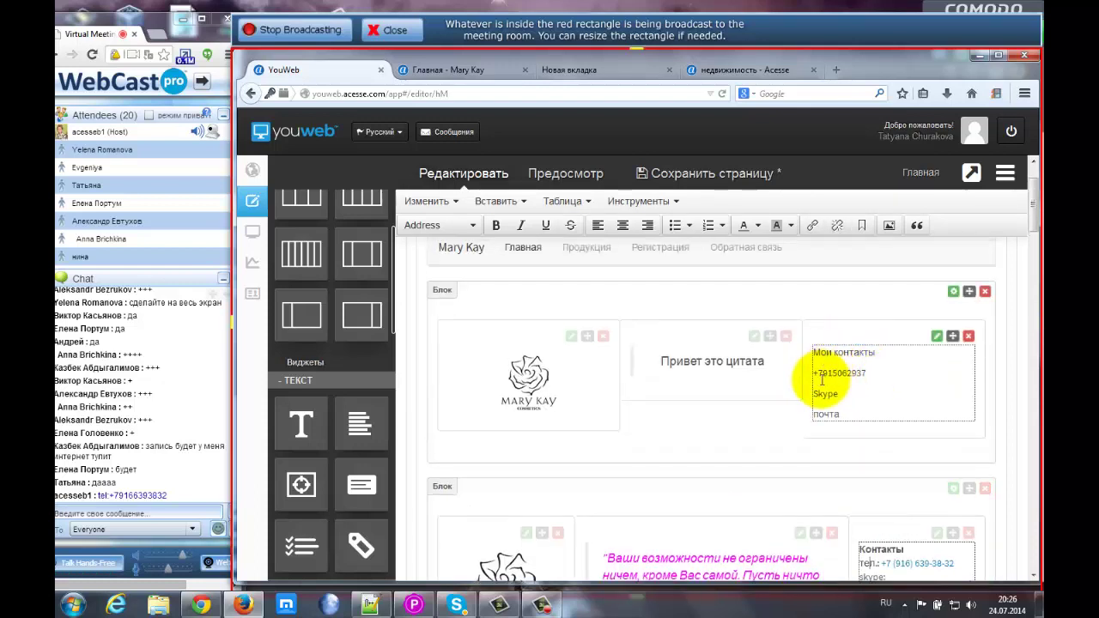
left_click_drag(819, 375, 849, 393)
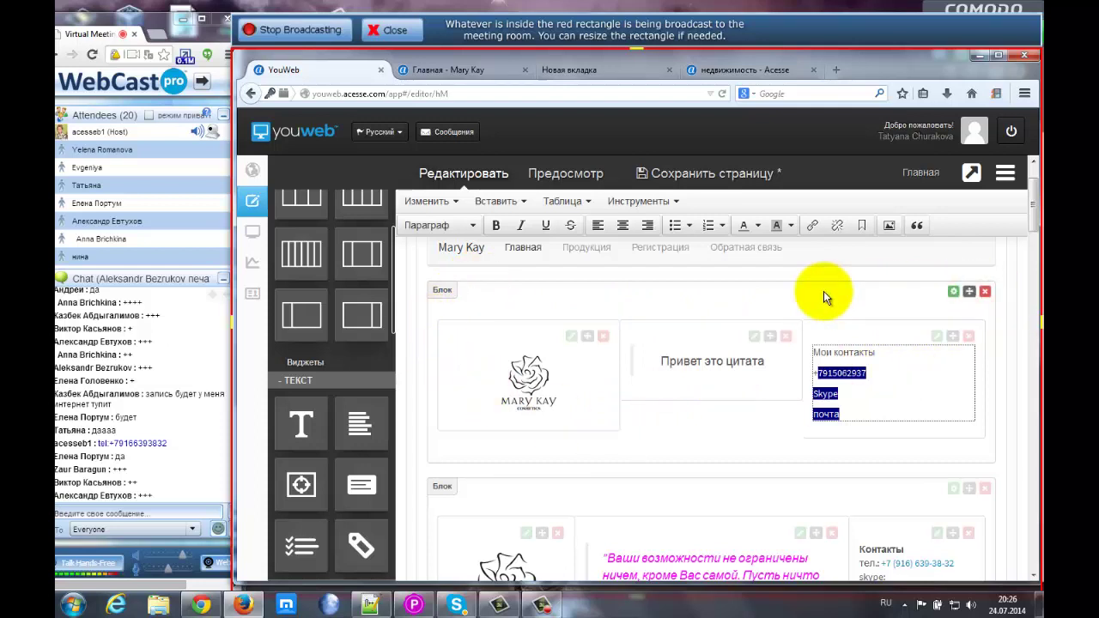
scroll(824, 297, "up", 1)
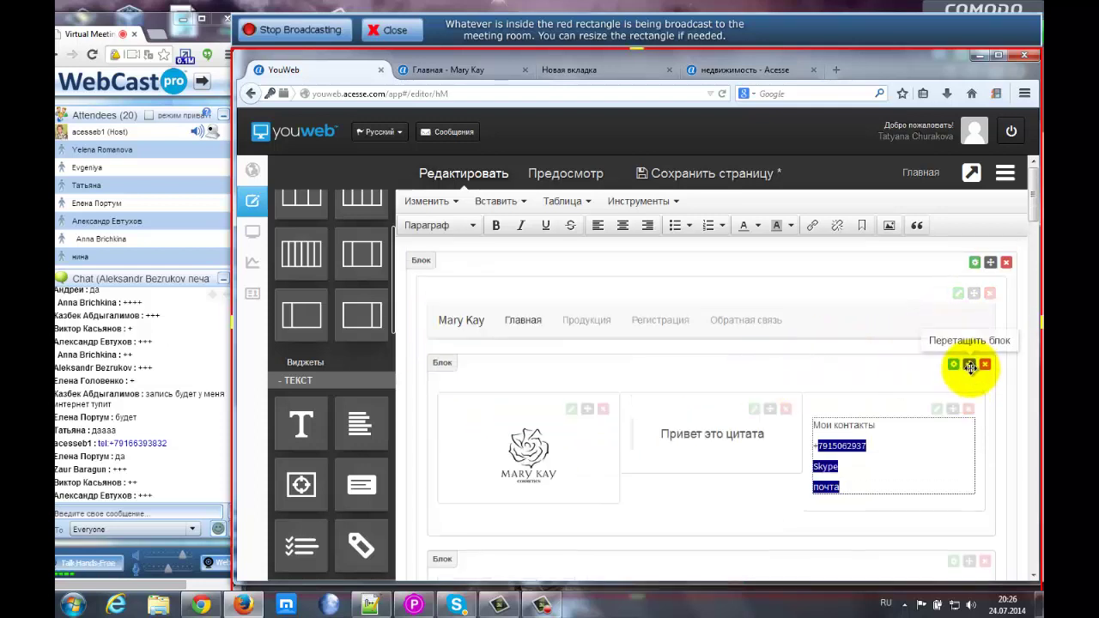
left_click_drag(969, 367, 973, 262)
left_click(974, 261)
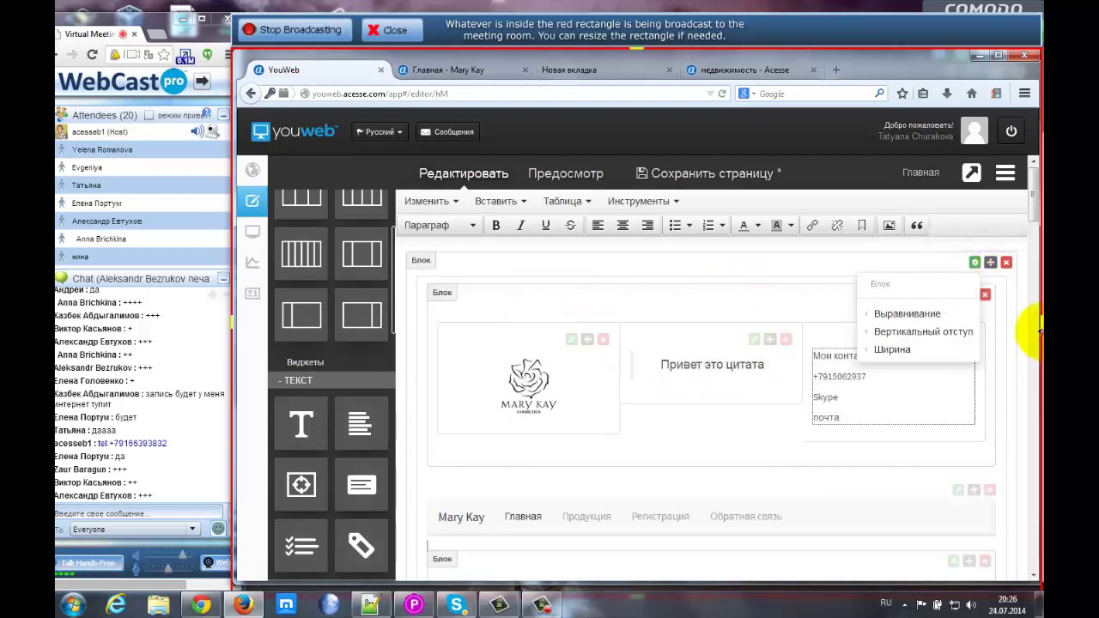
- Delete the sample quote component and the whole placeholder logo and contacts block
scroll(1037, 208, "down", 1)
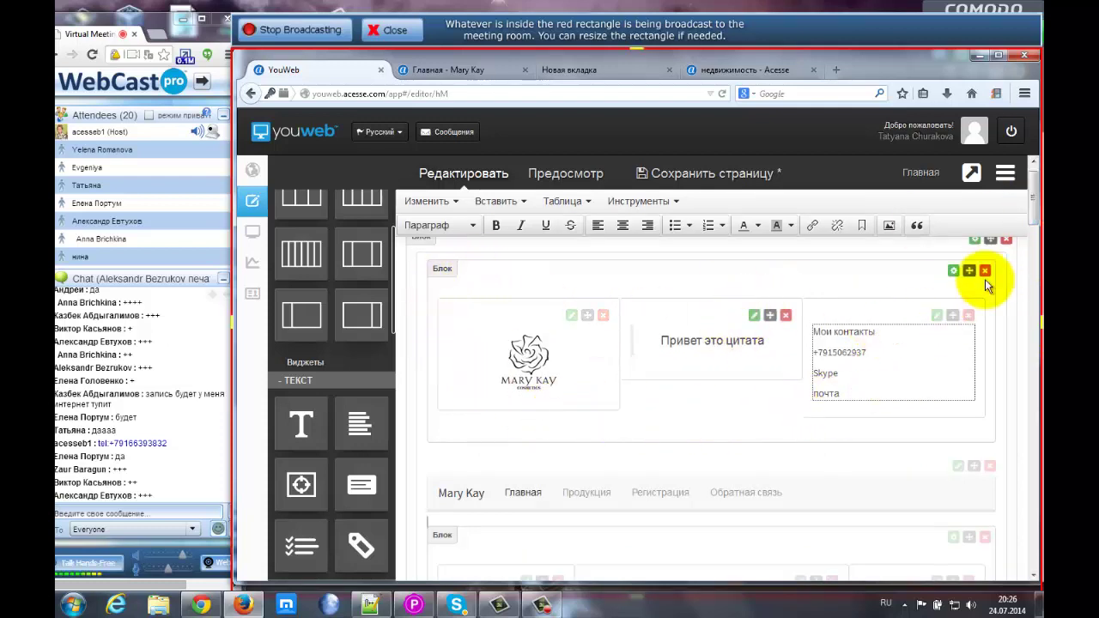
scroll(1016, 211, "down", 3)
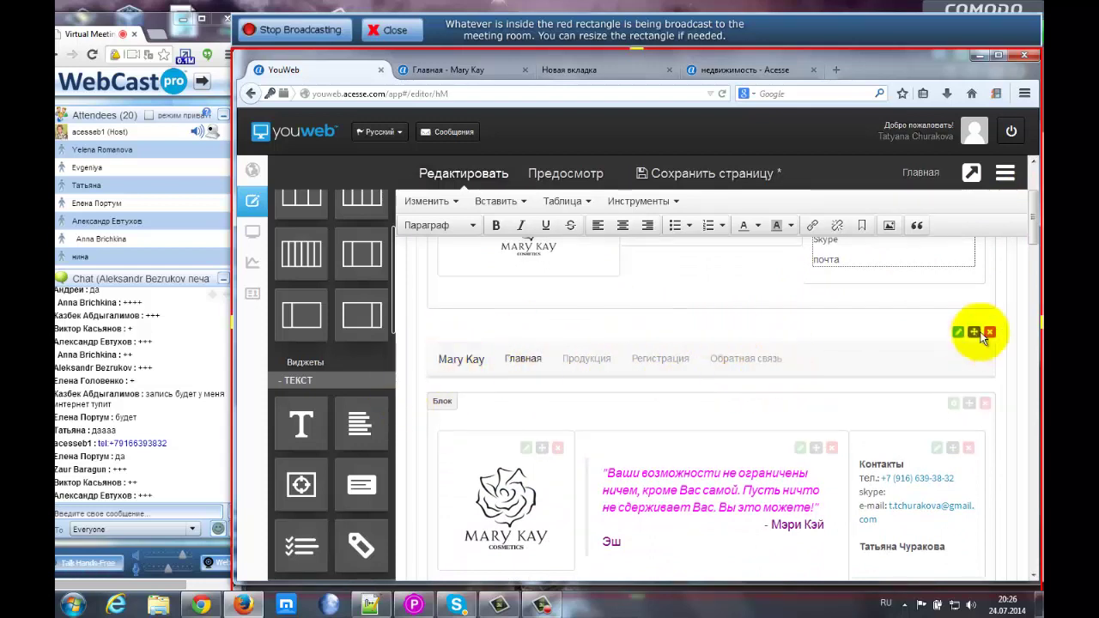
scroll(1035, 215, "up", 2)
scroll(1034, 212, "up", 2)
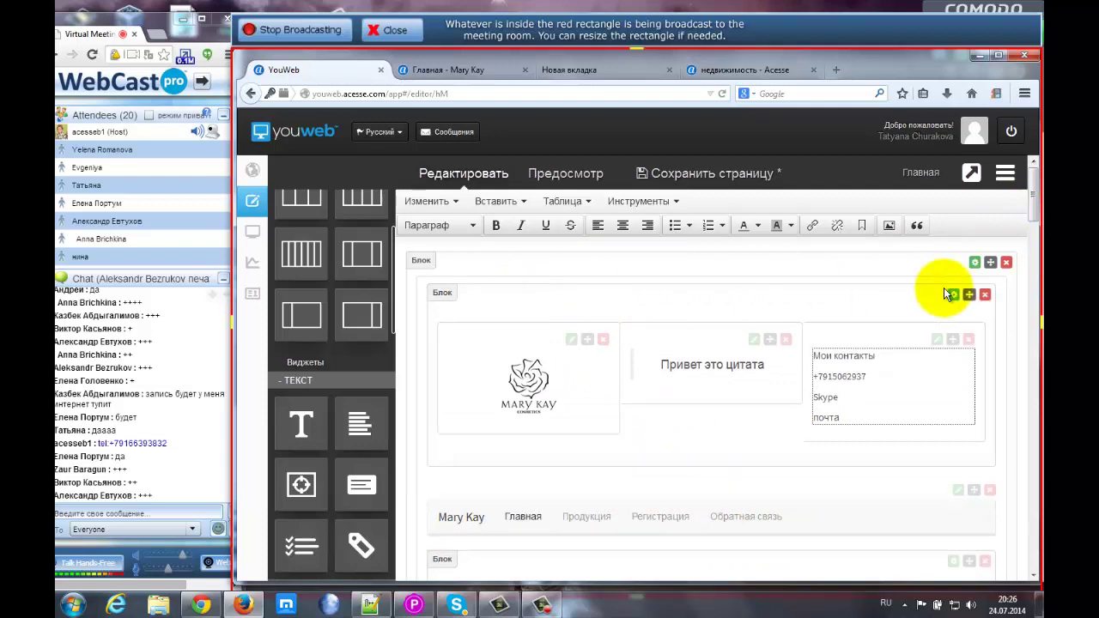
left_click(808, 307)
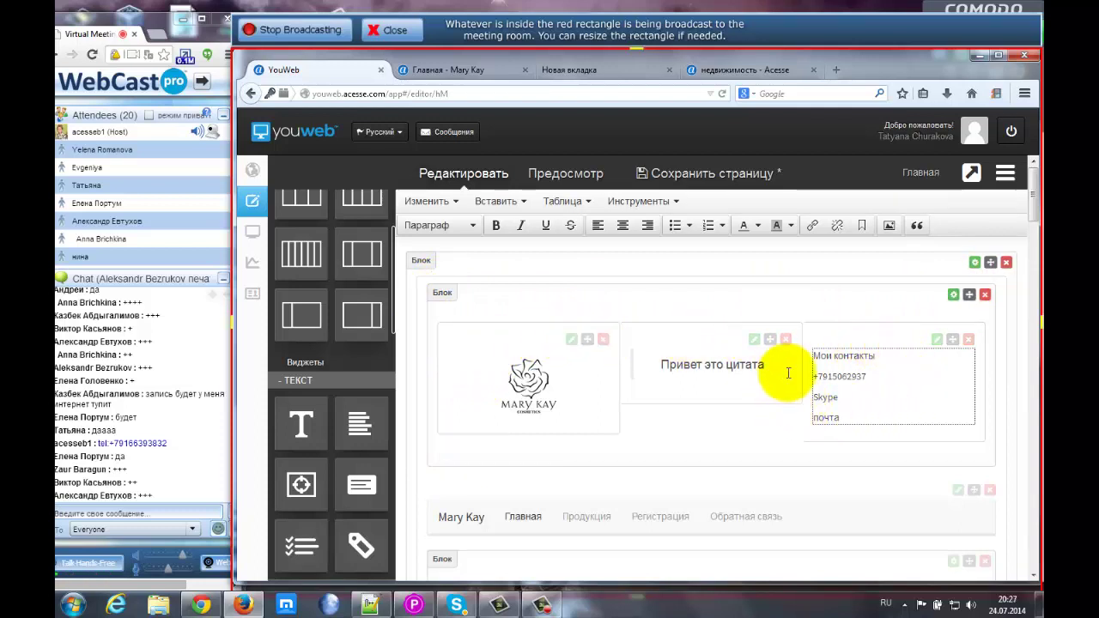
left_click(785, 343)
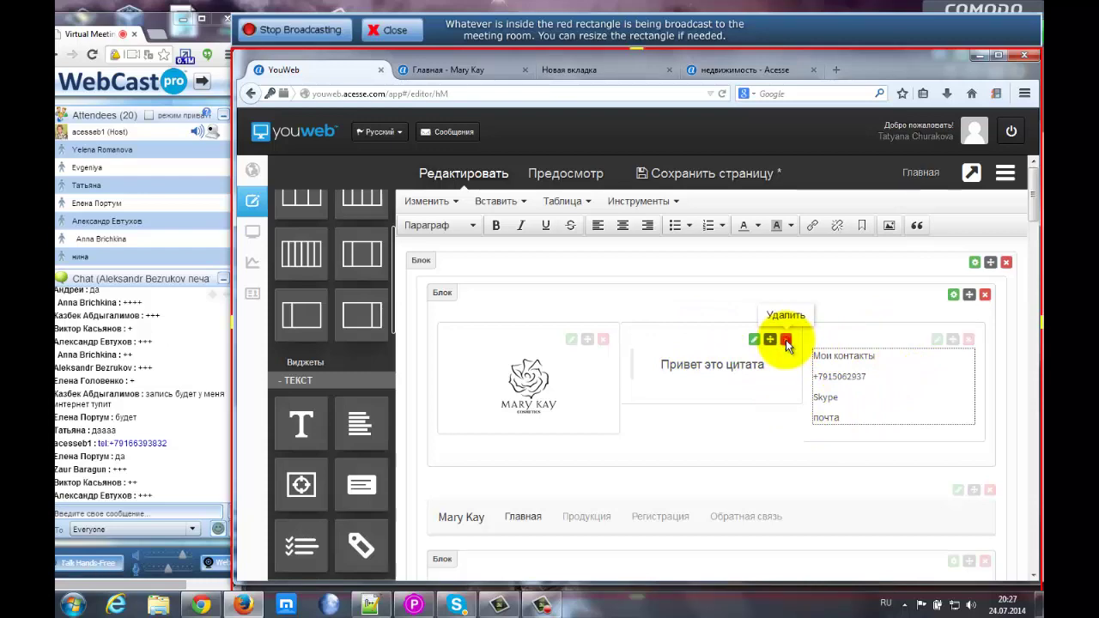
left_click(785, 343)
left_click(694, 310)
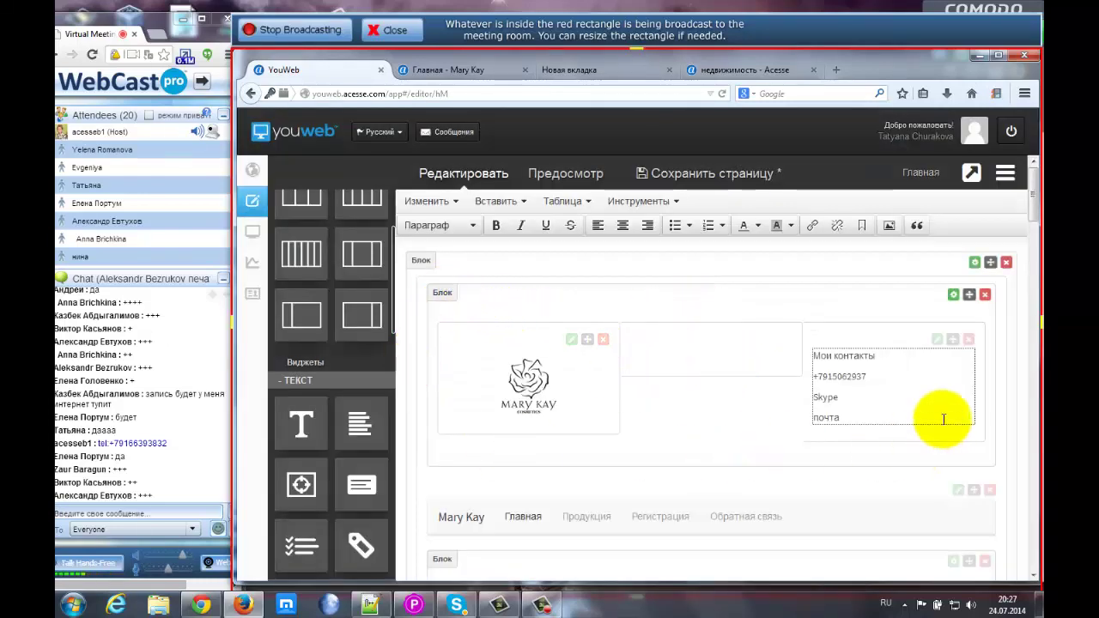
left_click(984, 296)
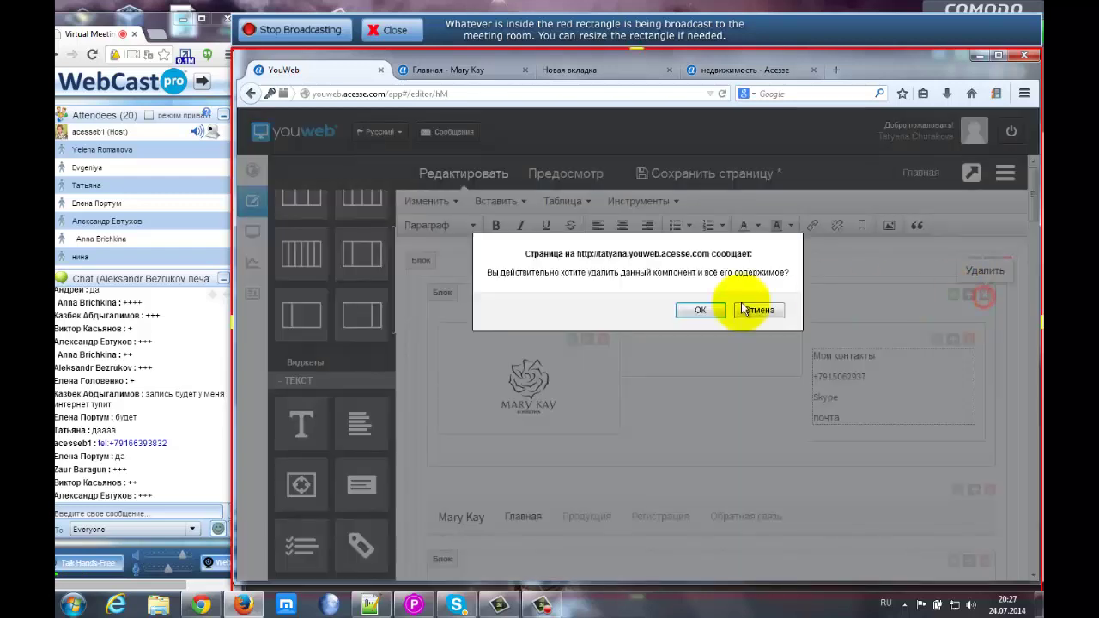
left_click(698, 311)
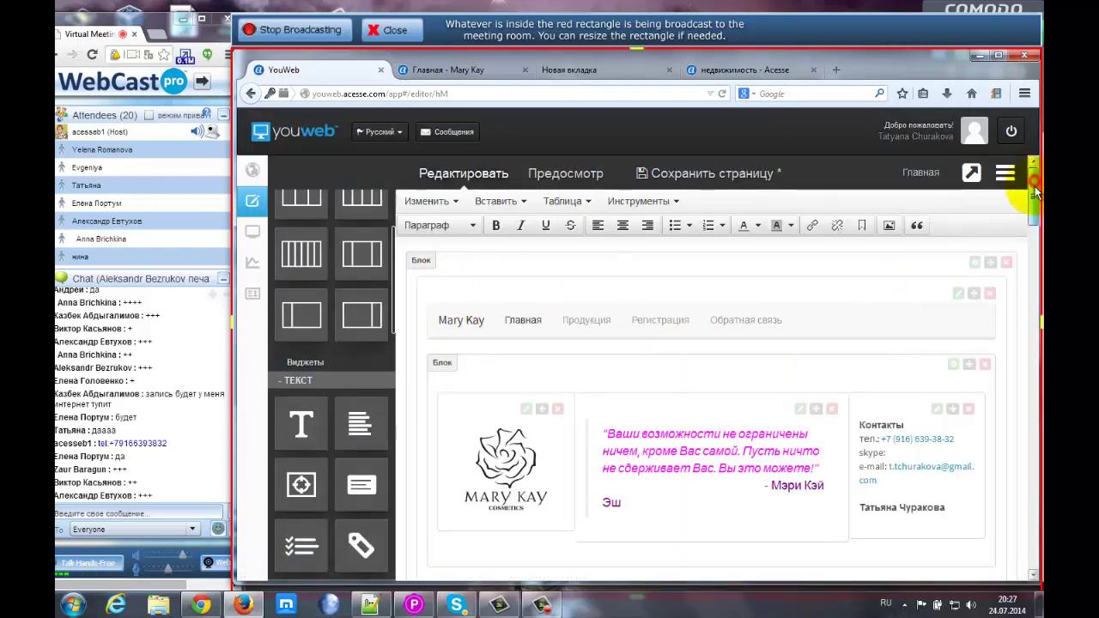
- Scroll the widget panel down to the МЕДИА section's Слайд-шоу tile
left_click_drag(1037, 193, 1036, 231)
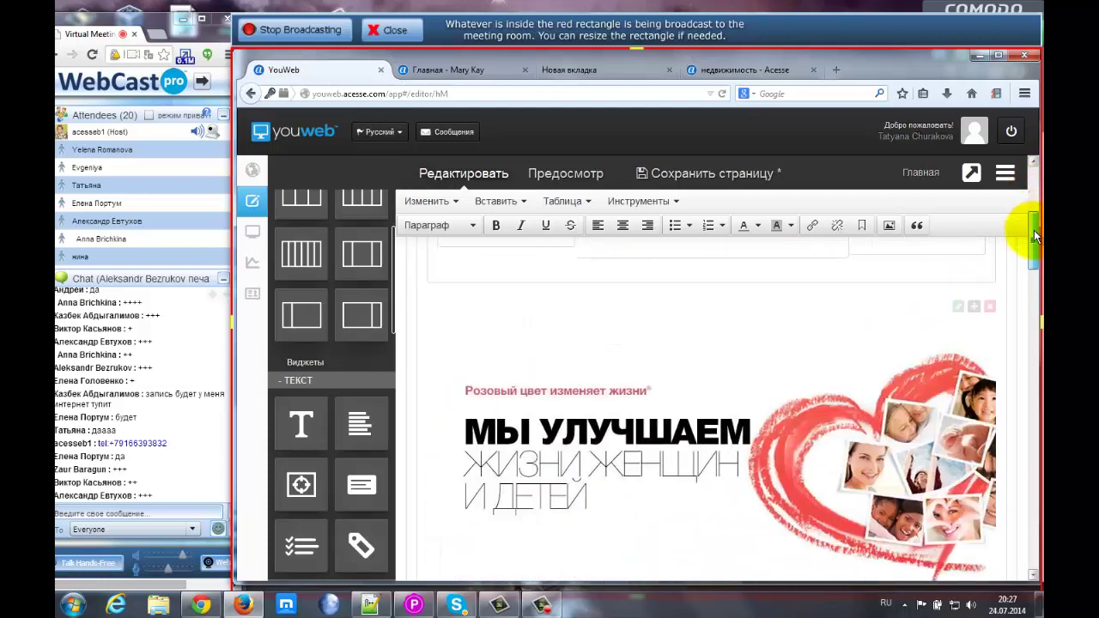
scroll(1036, 236, "down", 1)
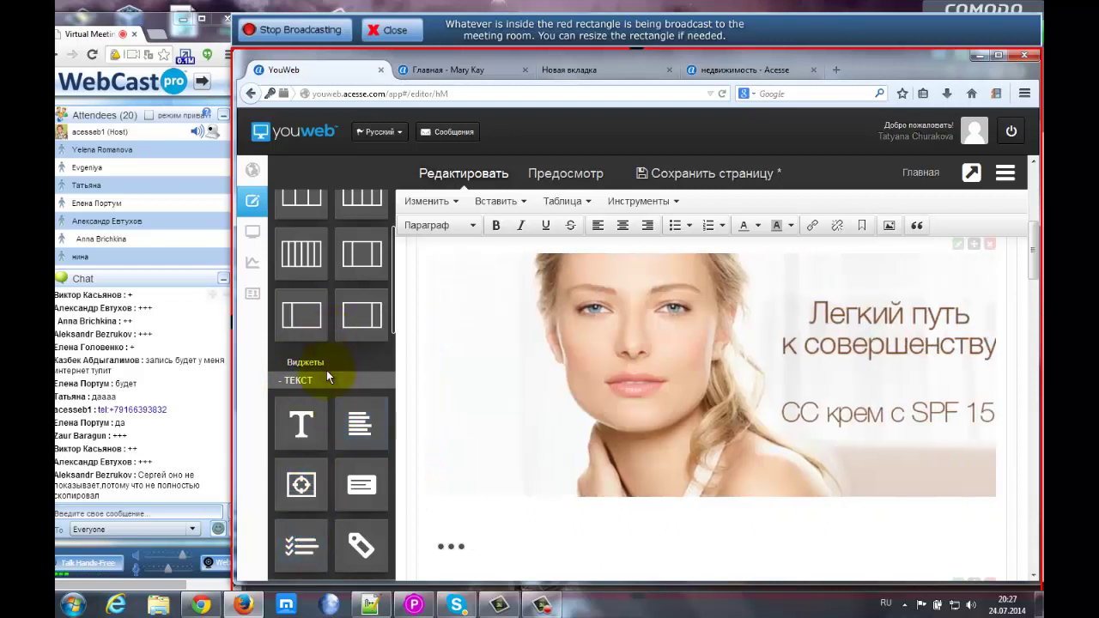
scroll(304, 373, "down", 4)
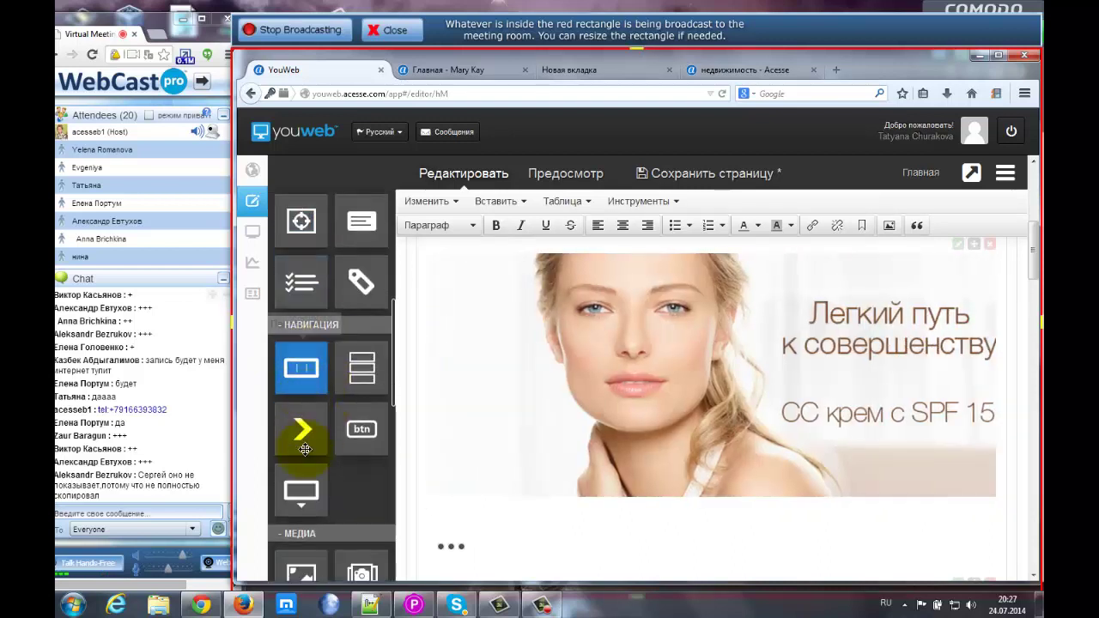
scroll(304, 446, "down", 2)
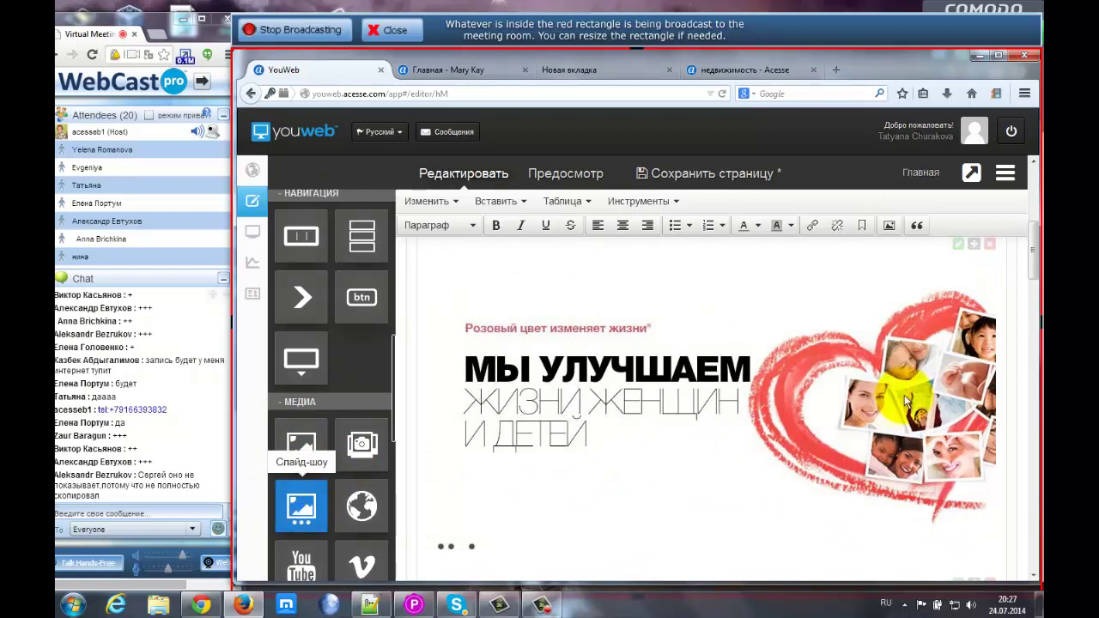
- Drop a Слайд-шоу widget below the Mary Kay logo/contacts block, above the banner, and preview its second slide
left_click_drag(1036, 256, 1036, 232)
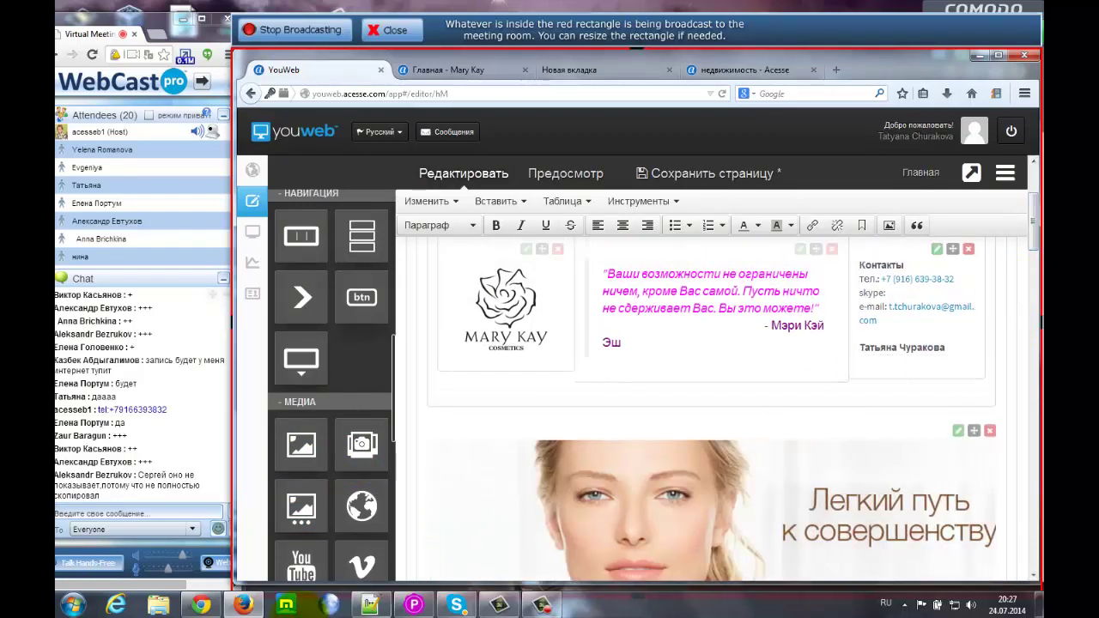
left_click_drag(300, 505, 533, 425)
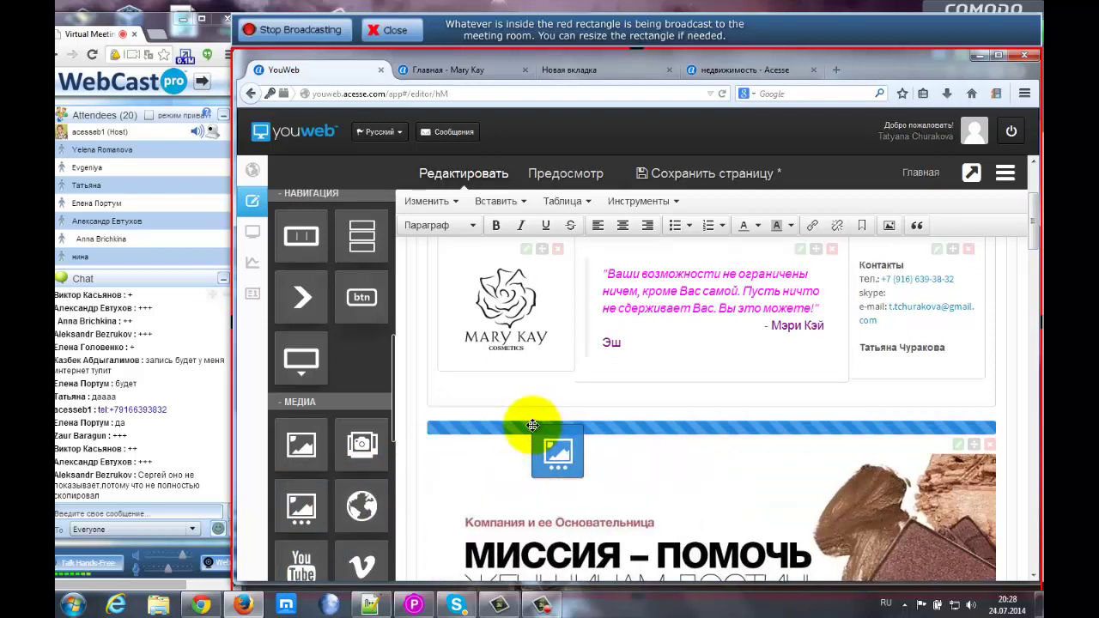
left_click_drag(533, 425, 539, 425)
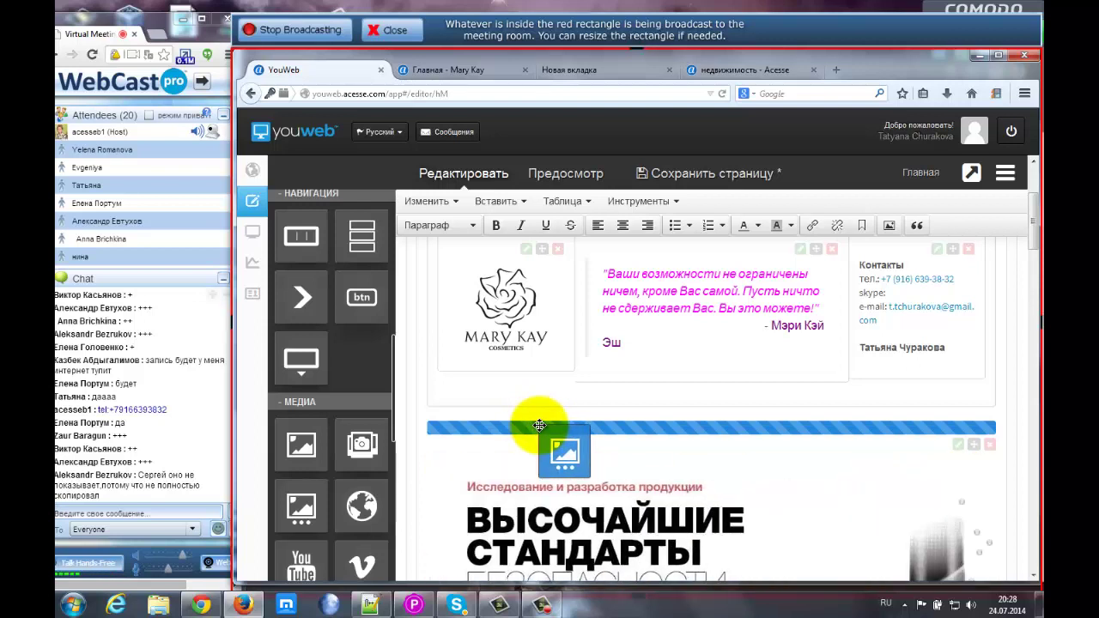
left_click_drag(543, 425, 647, 352)
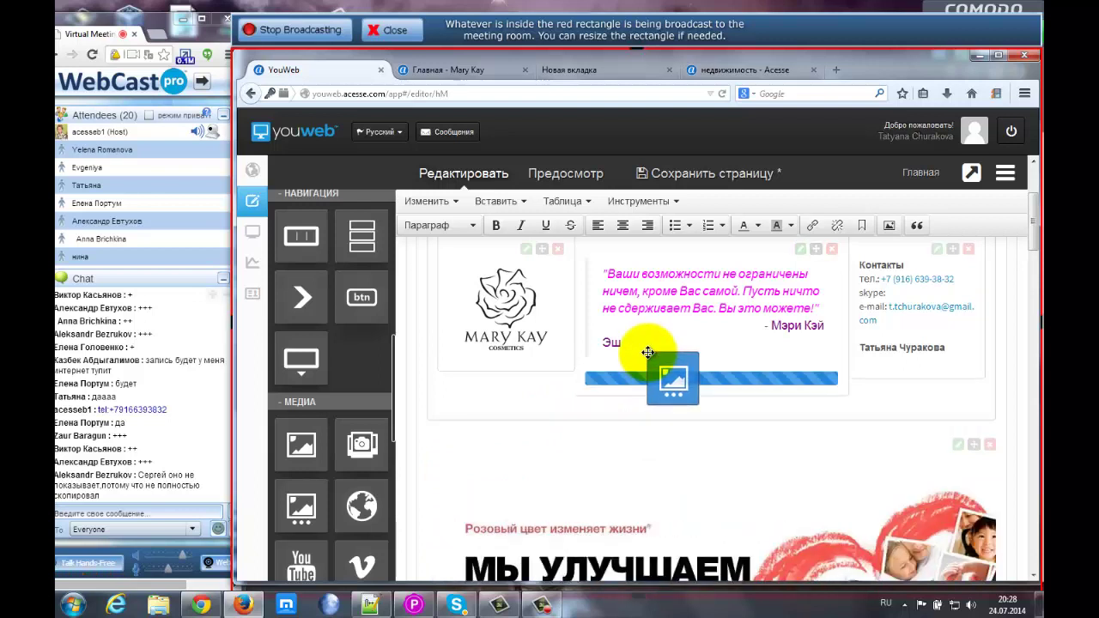
left_click_drag(647, 355, 732, 424)
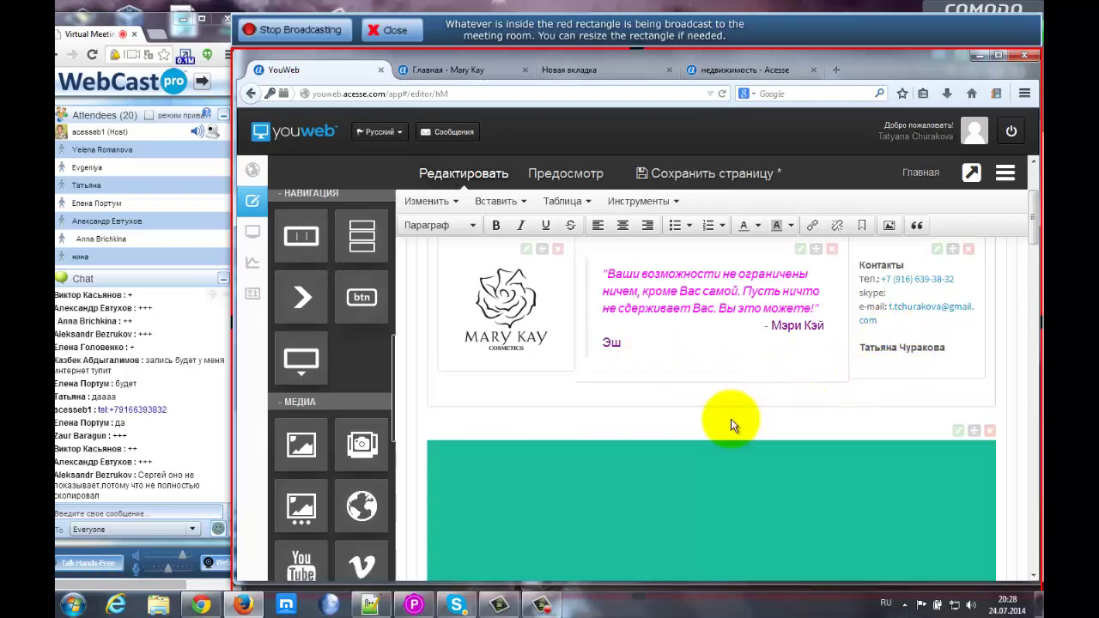
left_click_drag(1032, 213, 1034, 235)
left_click(451, 448)
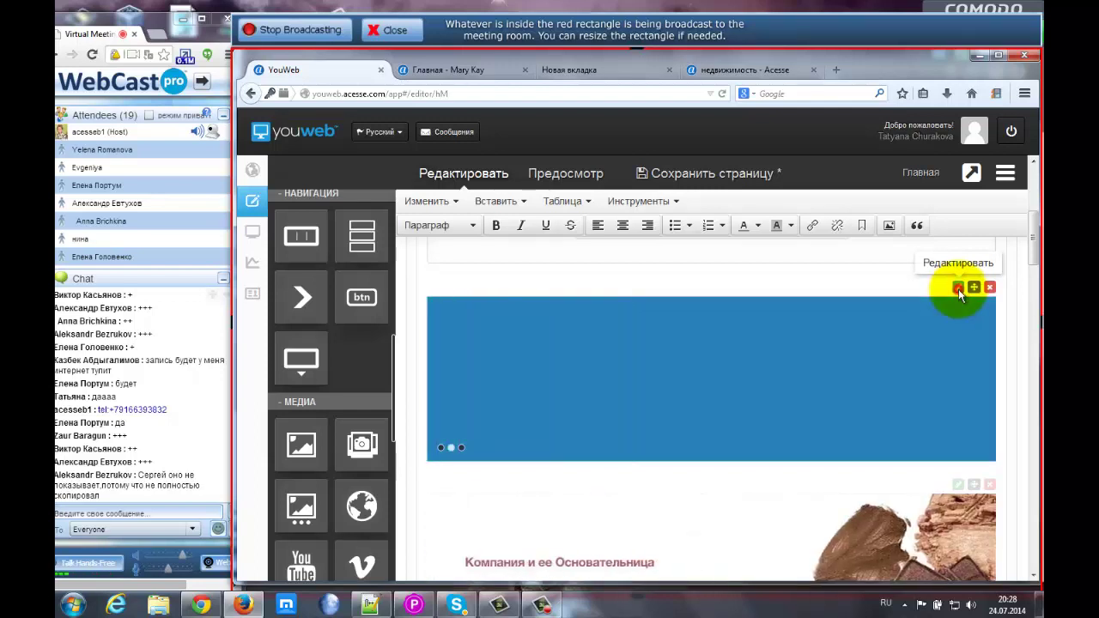
- In the slideshow settings, keep Увеличить/уменьшить scaling and open the image gallery for slide 1
left_click(959, 290)
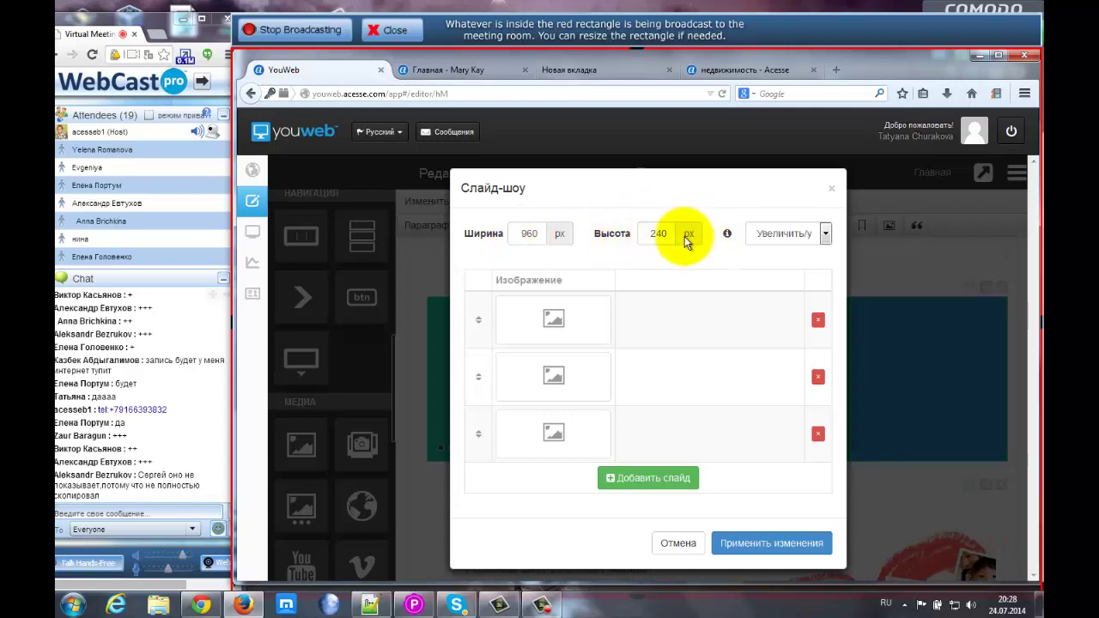
left_click(825, 233)
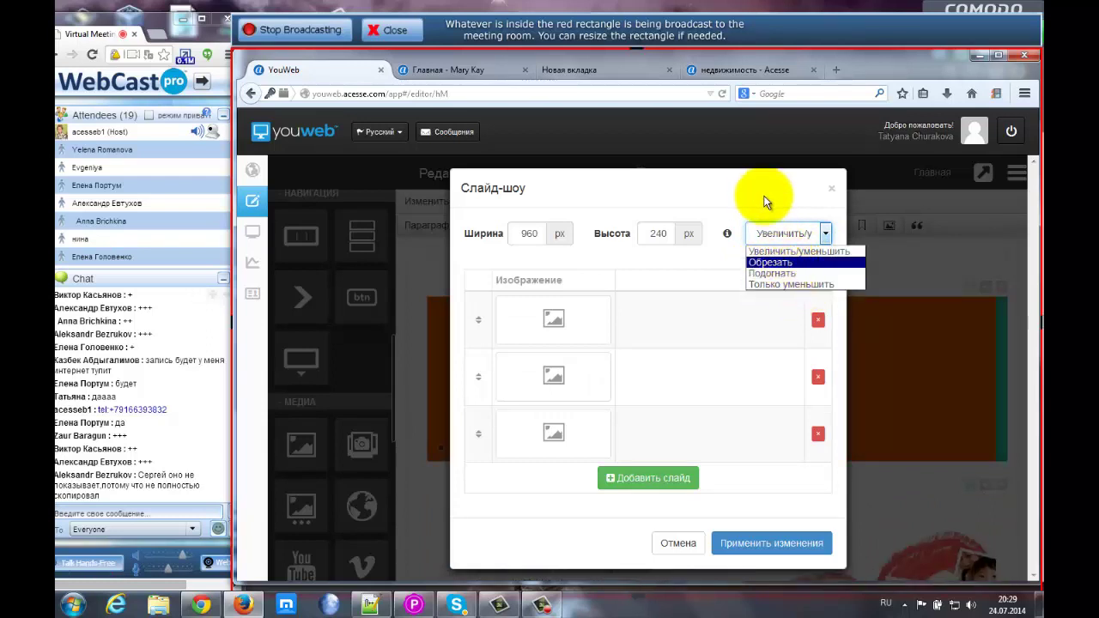
left_click(790, 251)
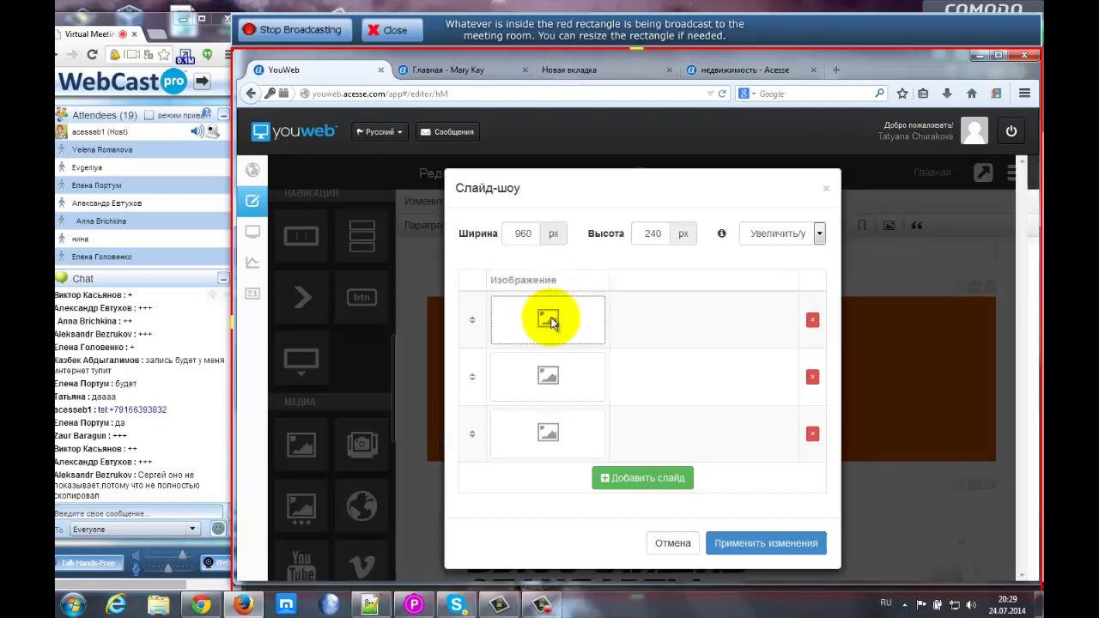
left_click(550, 322)
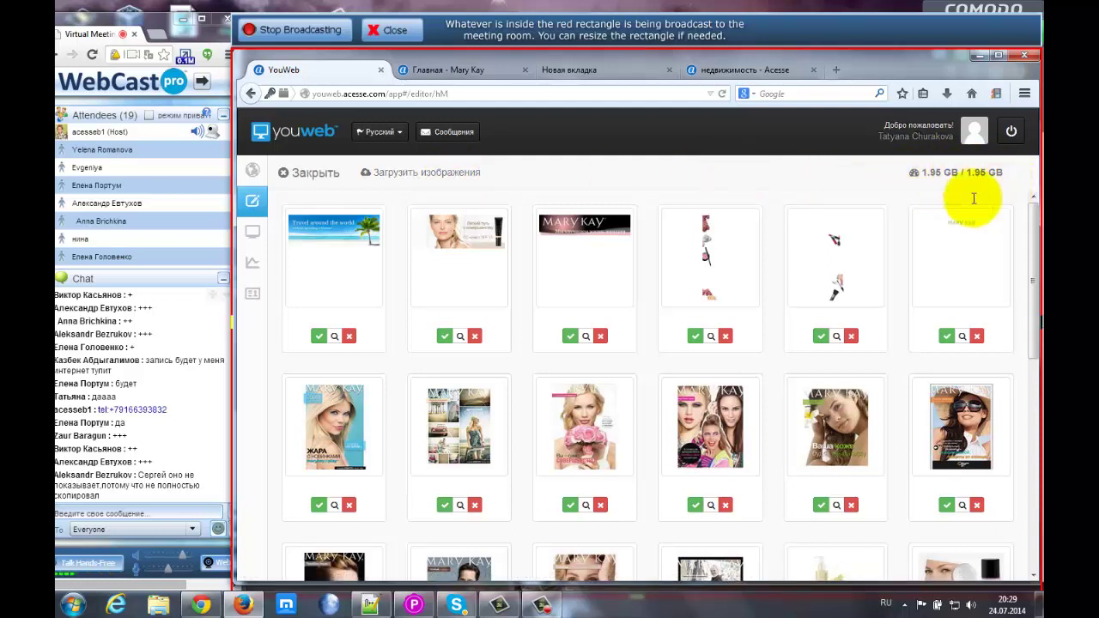
- Start an image upload and browse to the D:\Acesse\acesse folder
left_click(406, 175)
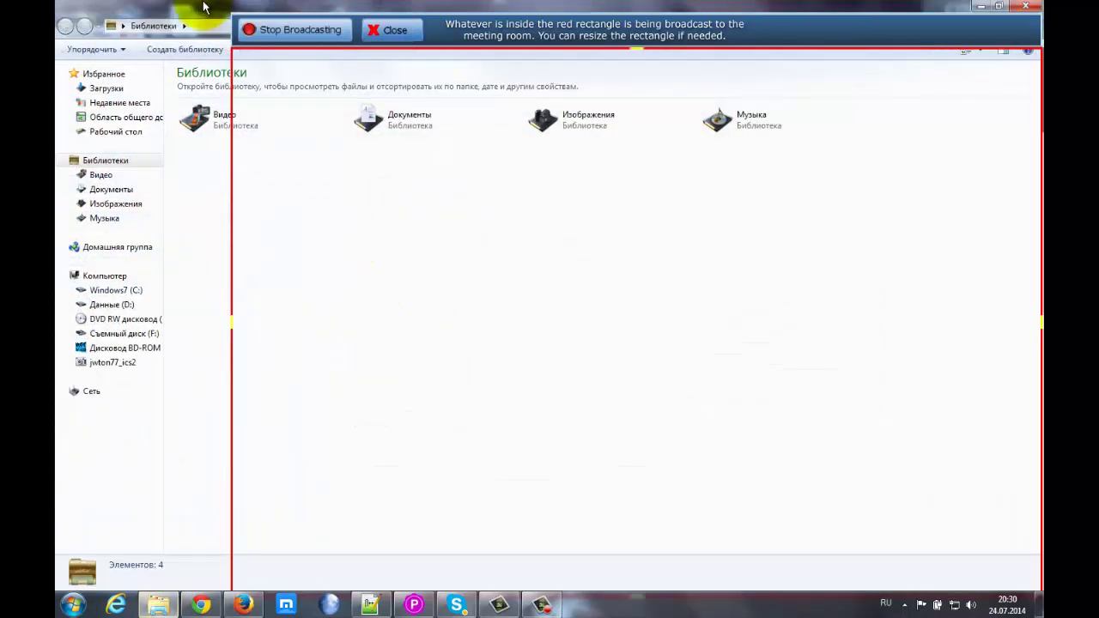
left_click_drag(392, 31, 493, 109)
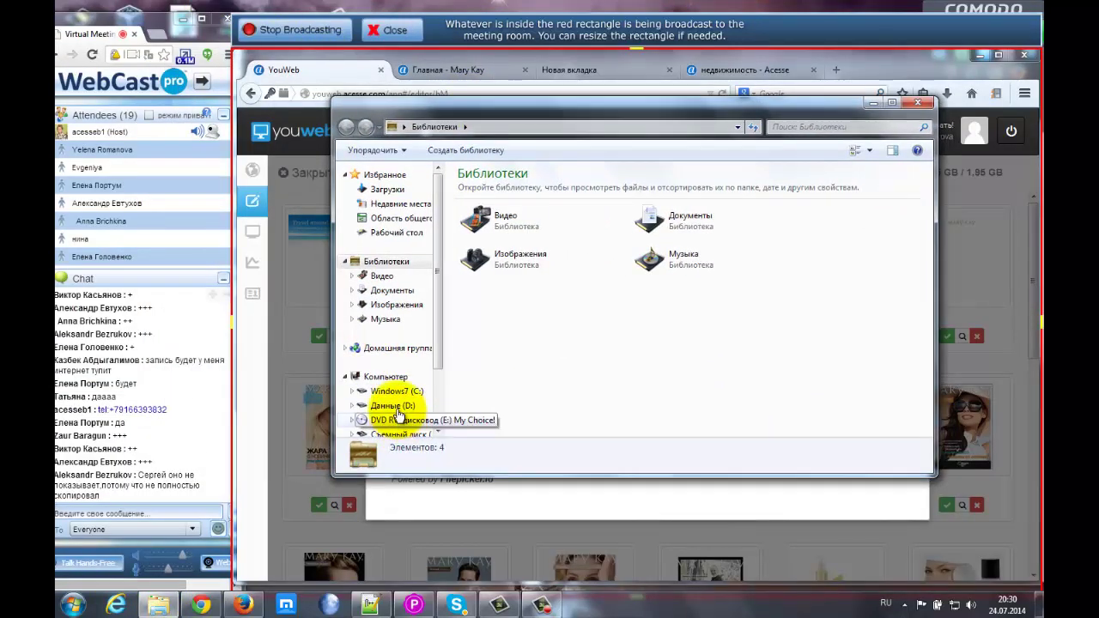
left_click(400, 406)
double_click(484, 190)
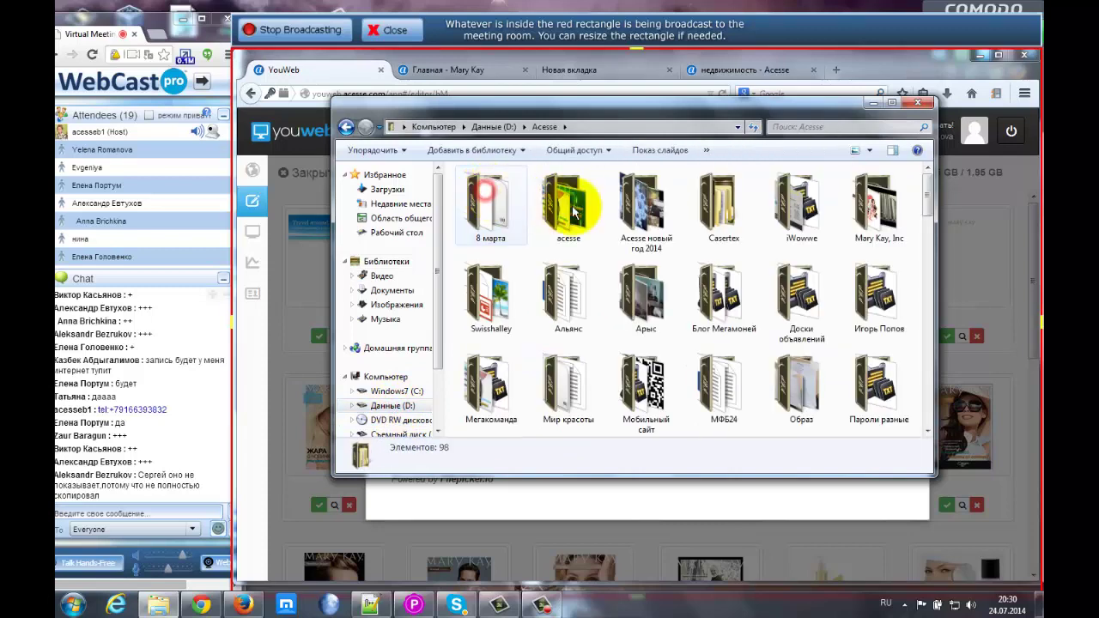
double_click(577, 208)
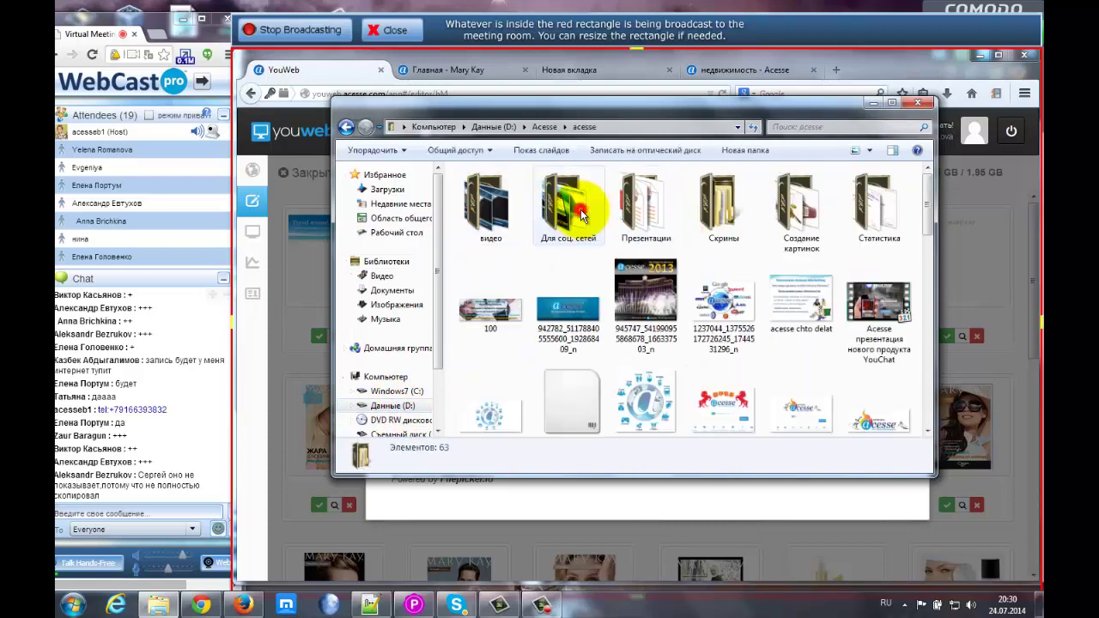
left_click(543, 126)
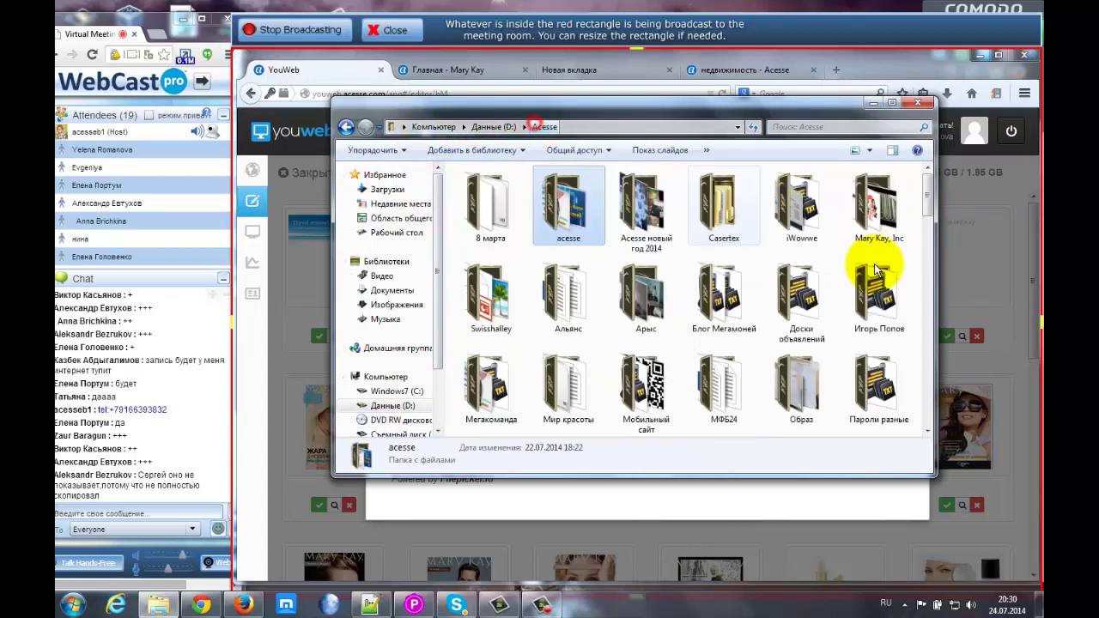
double_click(568, 211)
scroll(629, 293, "down", 5)
scroll(639, 299, "up", 4)
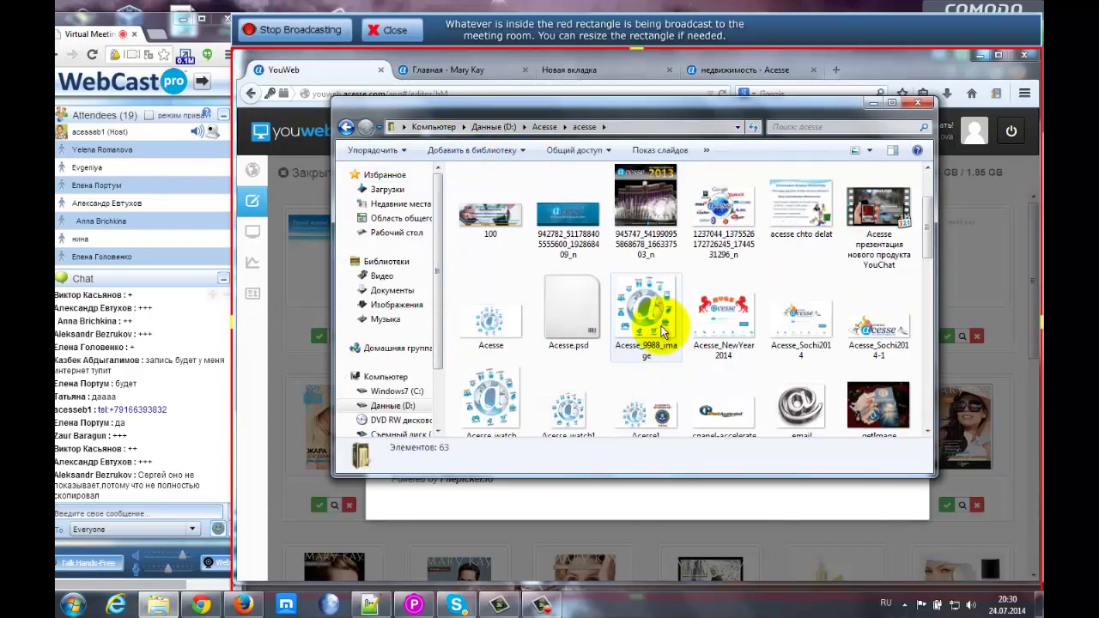
left_click(643, 300)
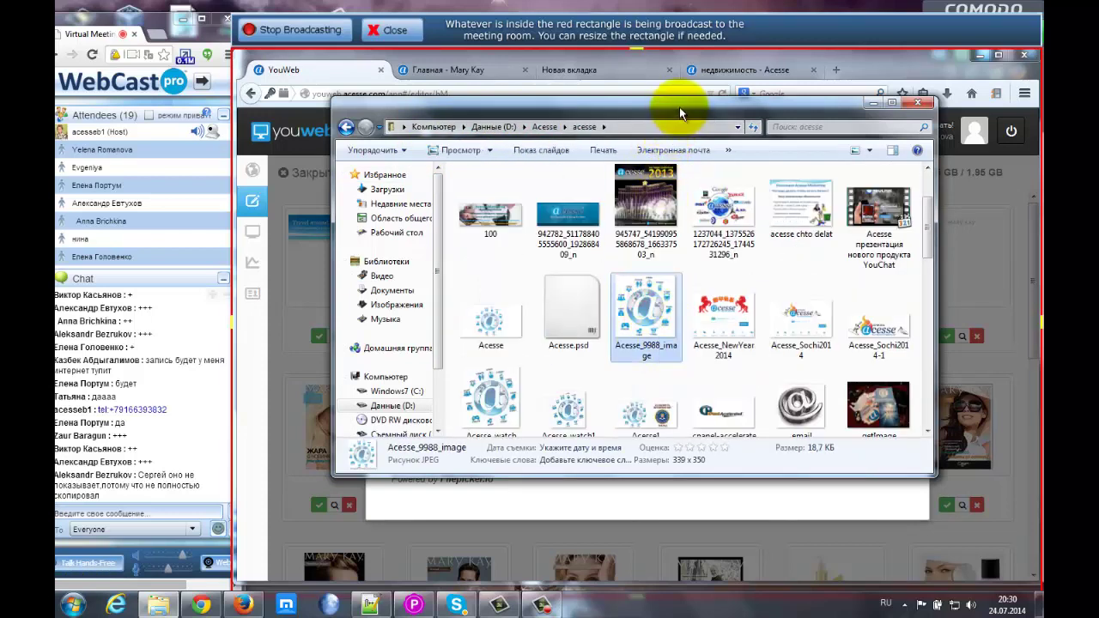
left_click_drag(679, 104, 389, 259)
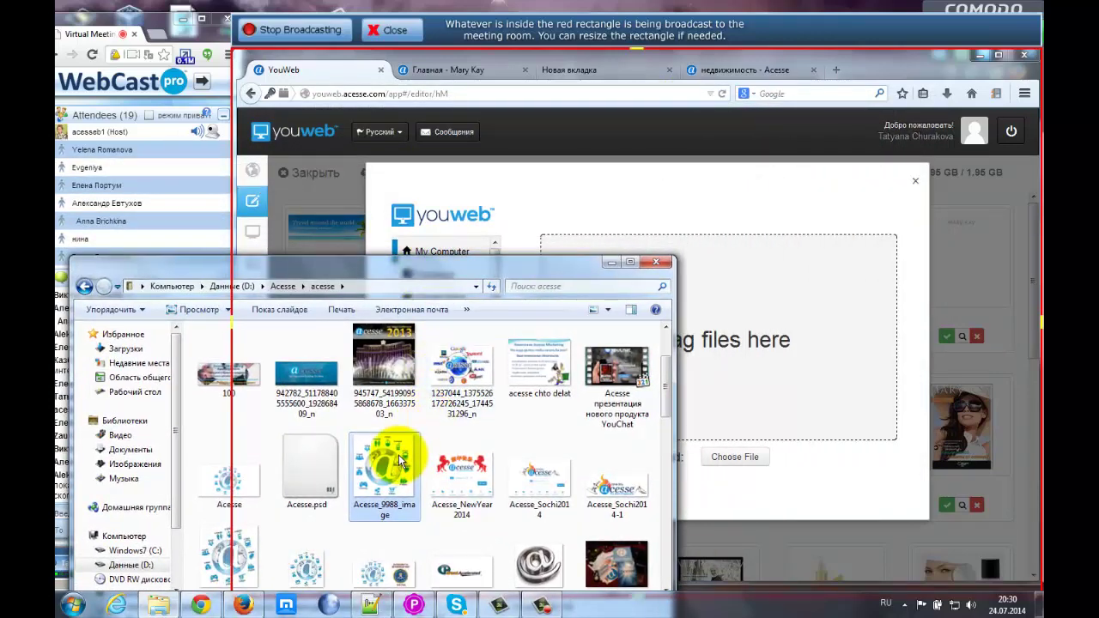
left_click_drag(386, 362, 759, 335)
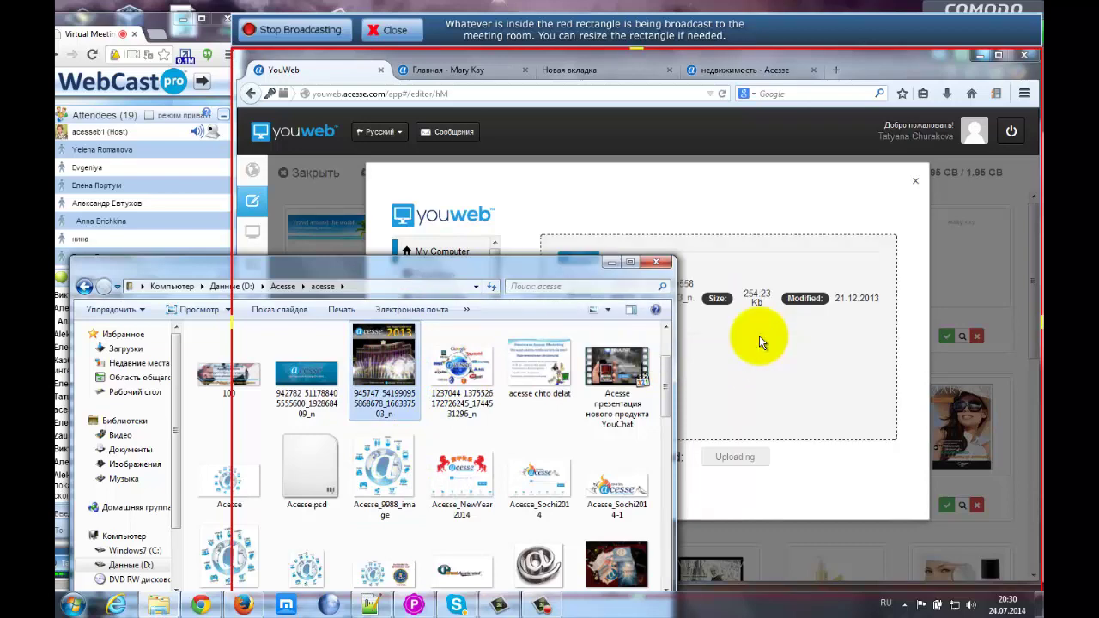
left_click(610, 262)
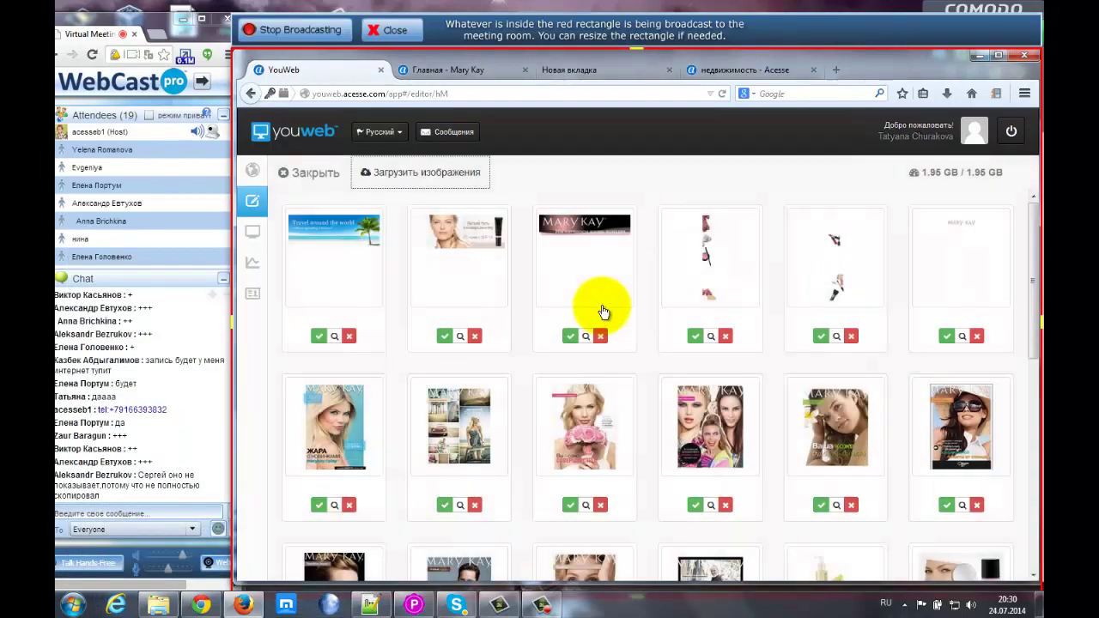
- Scroll back up in the library and reopen the picture upload window
left_click_drag(1034, 290, 1032, 491)
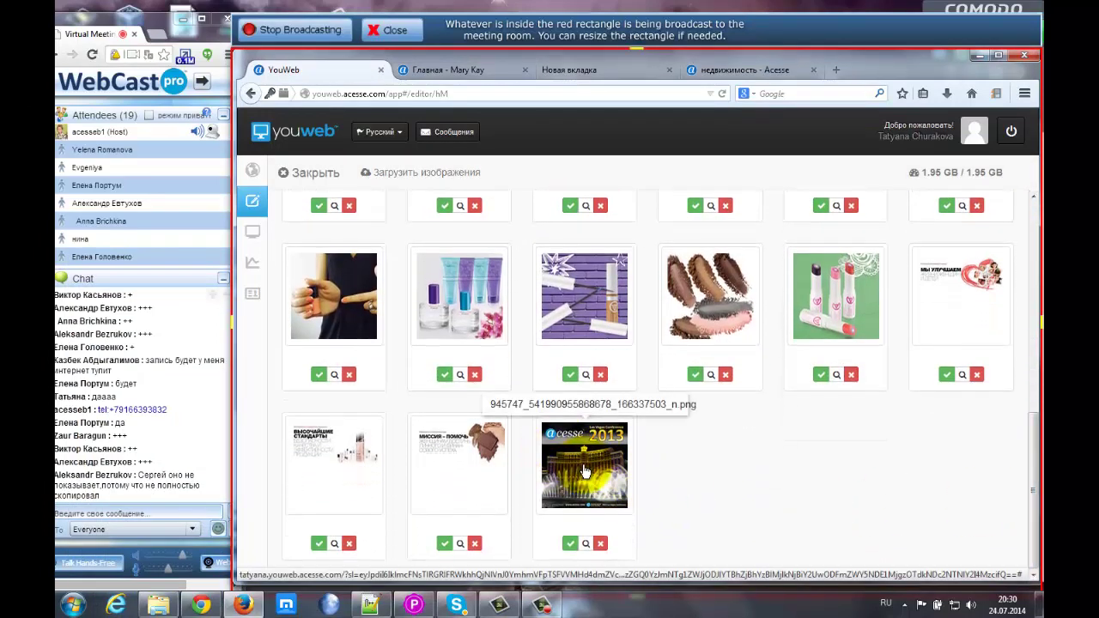
scroll(430, 196, "up", 1)
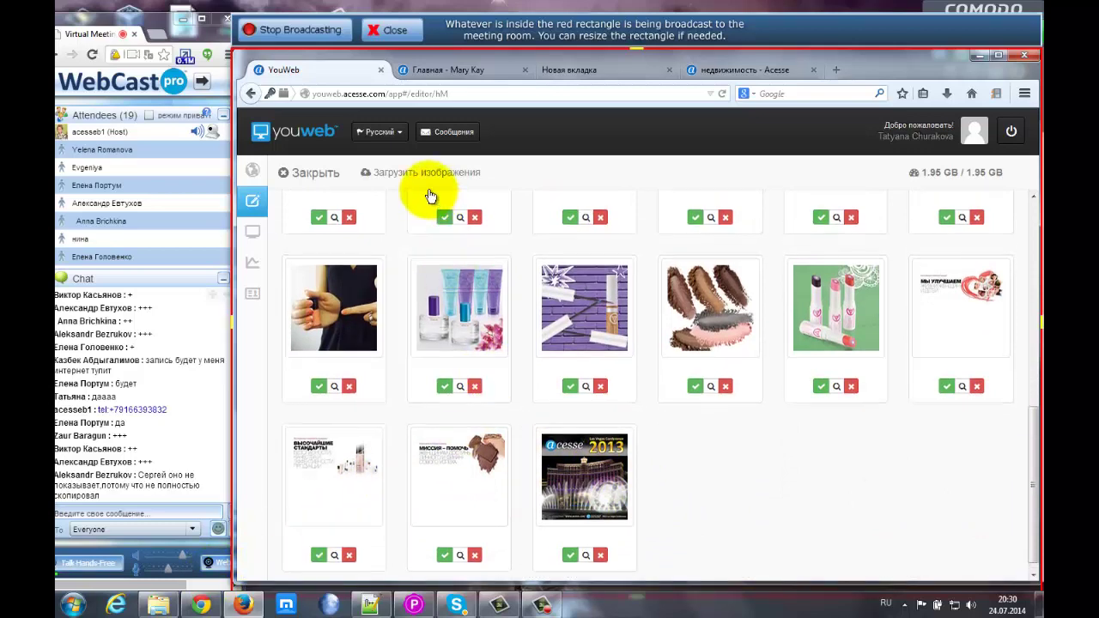
left_click(425, 173)
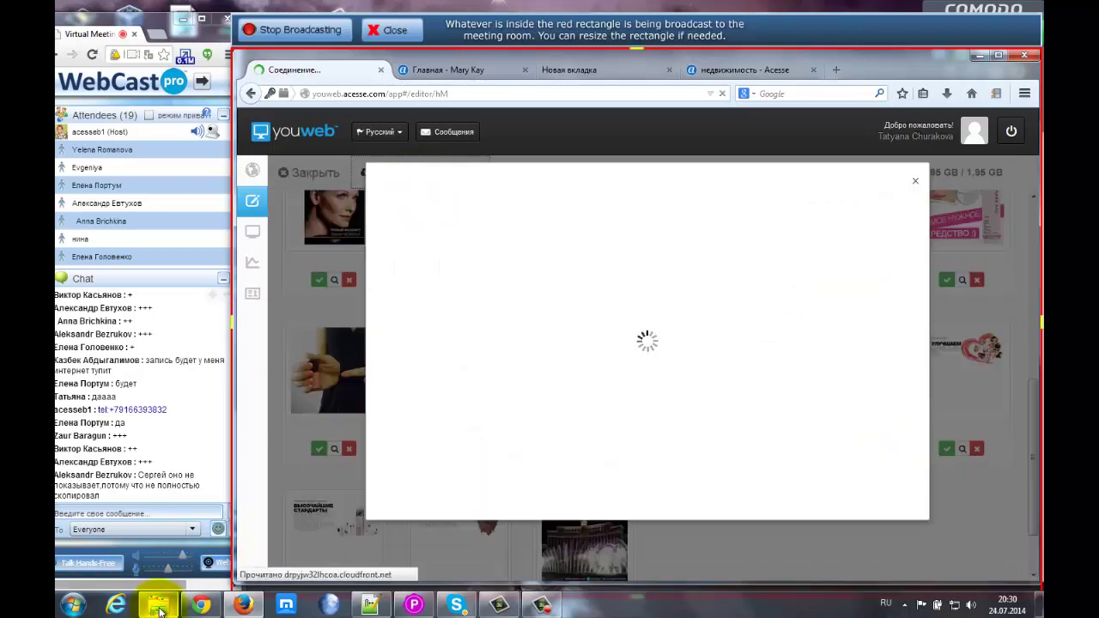
- Select getImage, email and Acesse_9988_image in the acesse folder and drag them toward the upload area
left_click(161, 612)
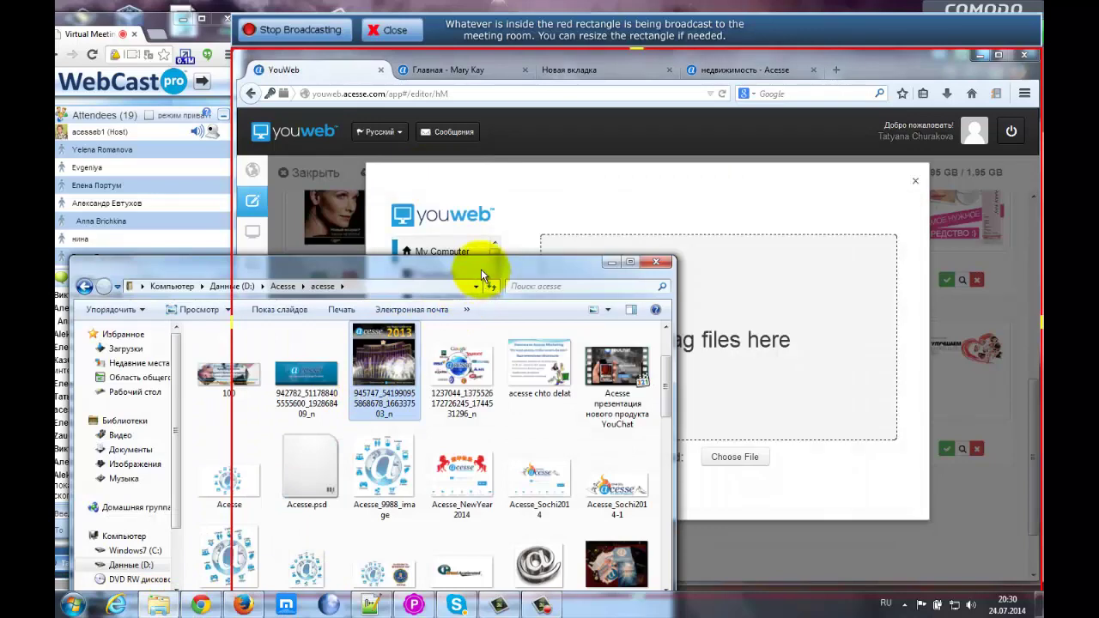
left_click_drag(481, 269, 466, 189)
left_click(613, 286)
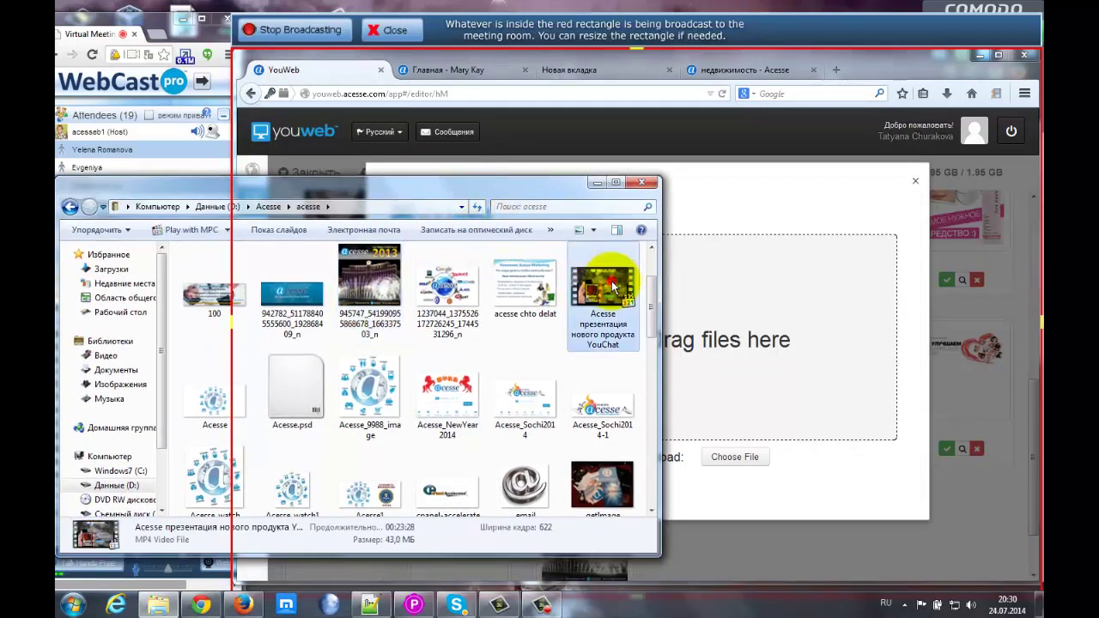
left_click(601, 478)
left_click(528, 474, "ctrl")
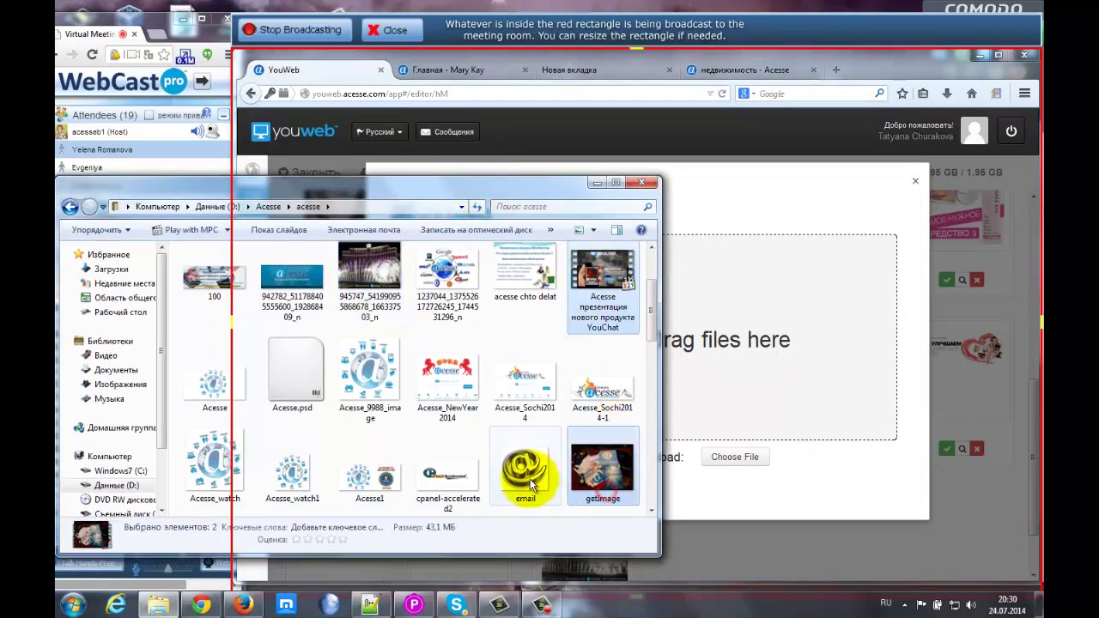
left_click(365, 367, "ctrl")
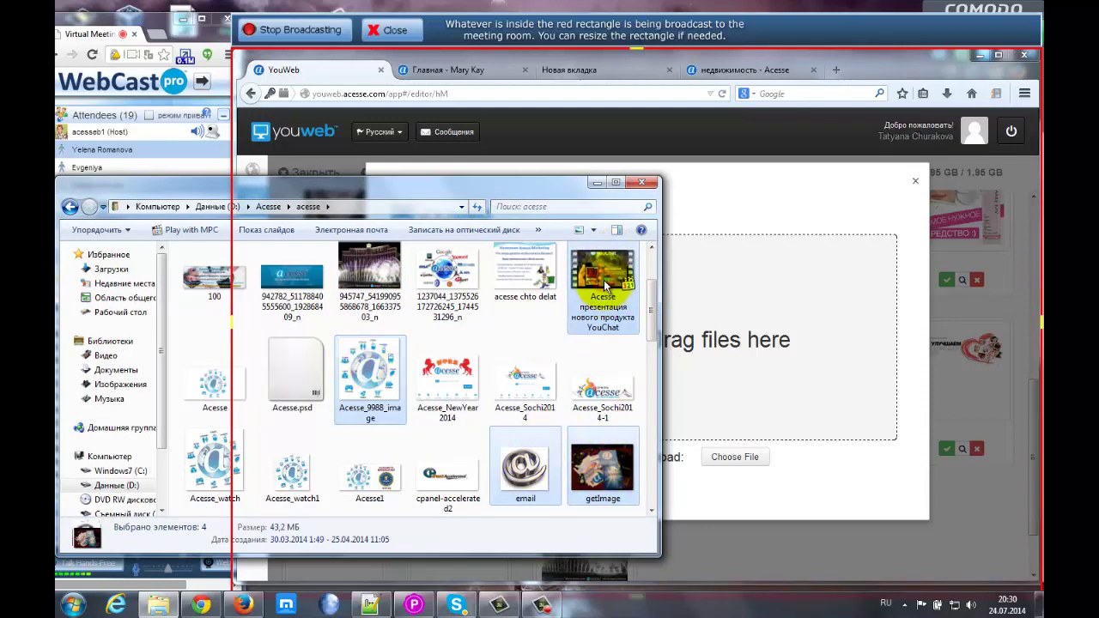
left_click_drag(605, 286, 741, 300)
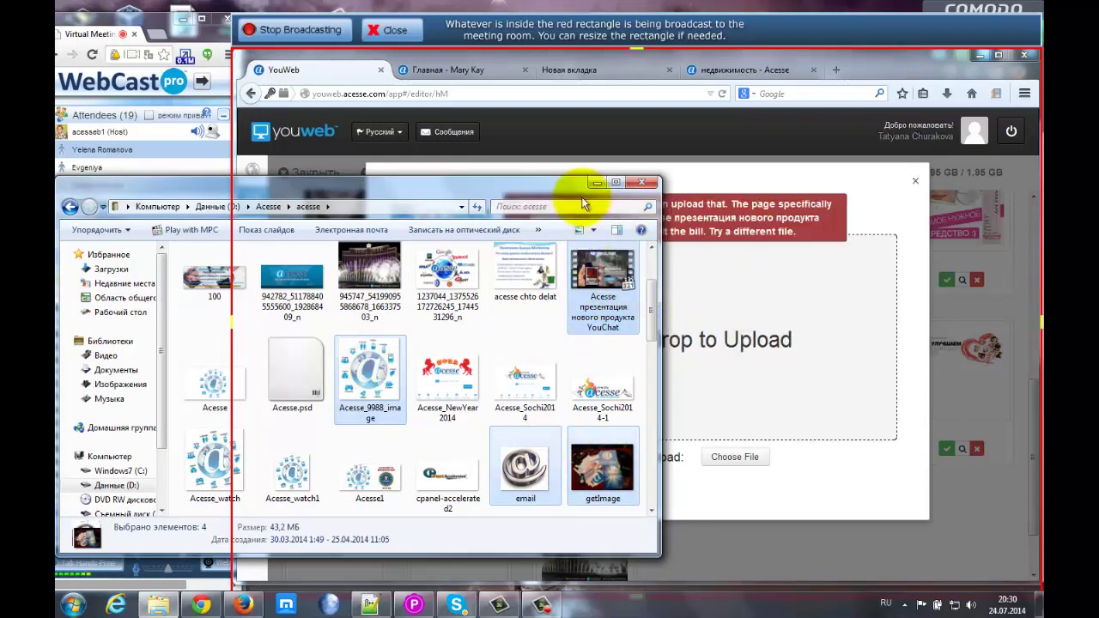
left_click(592, 182)
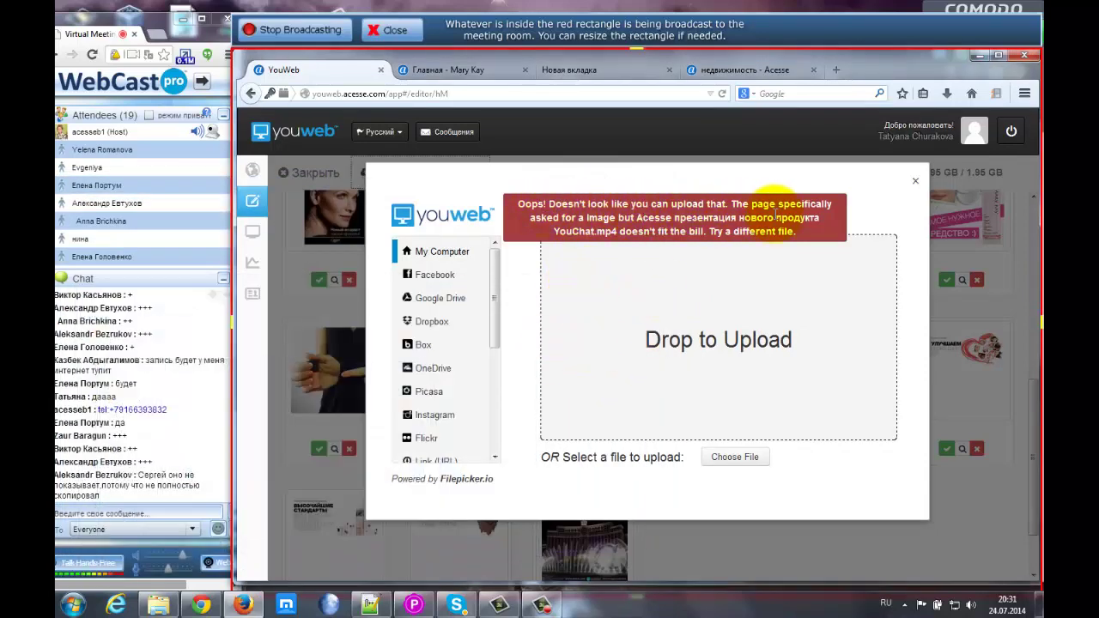
- Reselect getImage, email and Acesse_9988_image and drop them onto 'Drop to Upload' to finish uploading
left_click(158, 605)
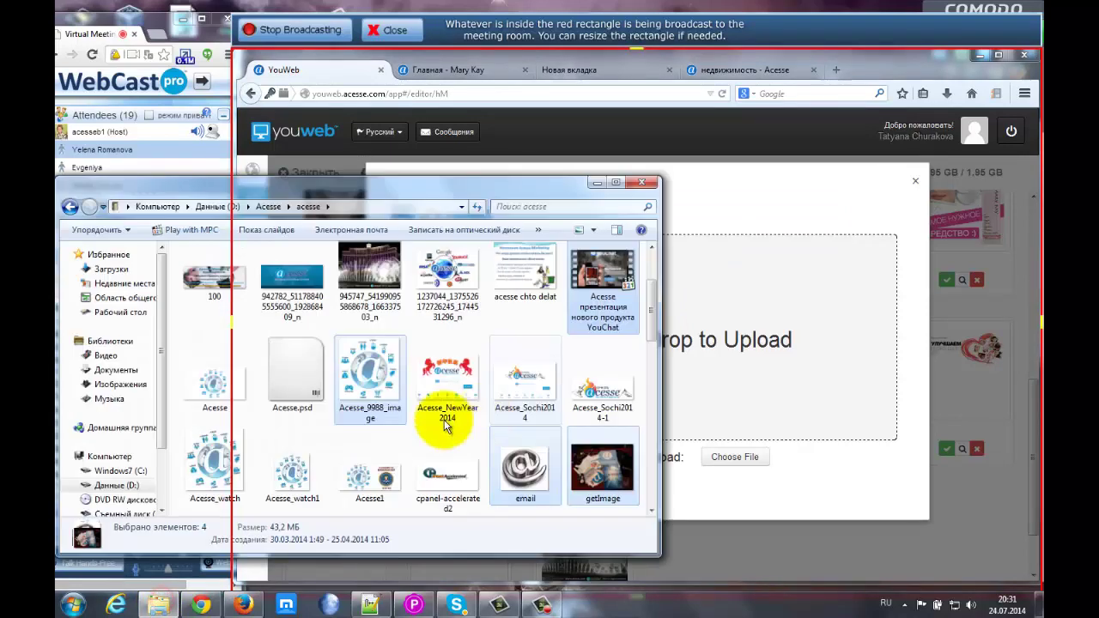
left_click(612, 294)
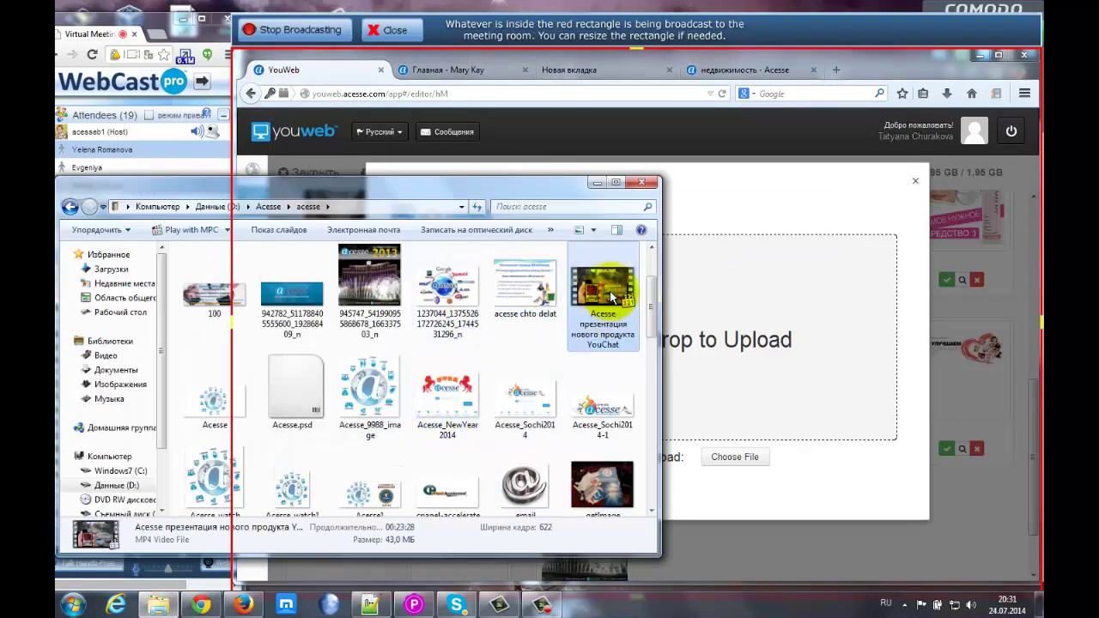
left_click(611, 484)
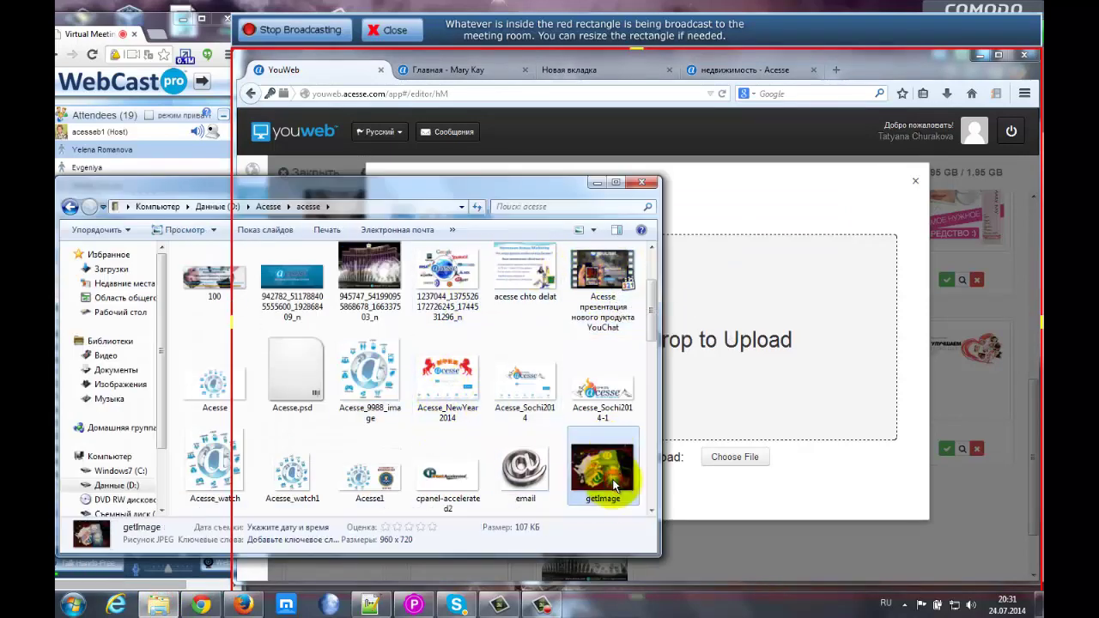
left_click(518, 462, "ctrl")
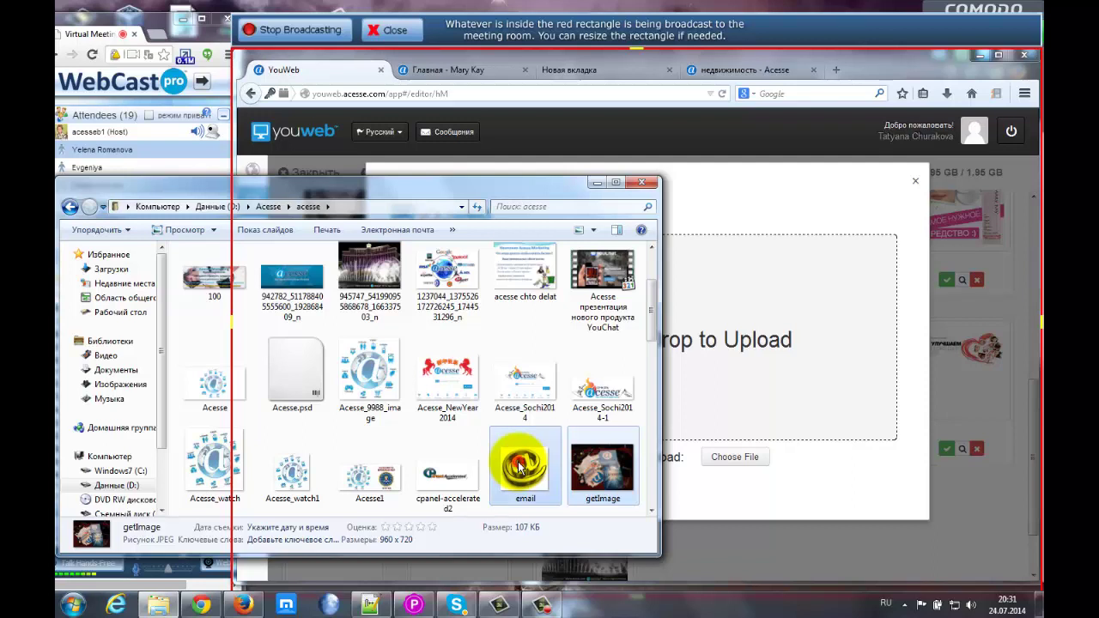
left_click(359, 377, "ctrl")
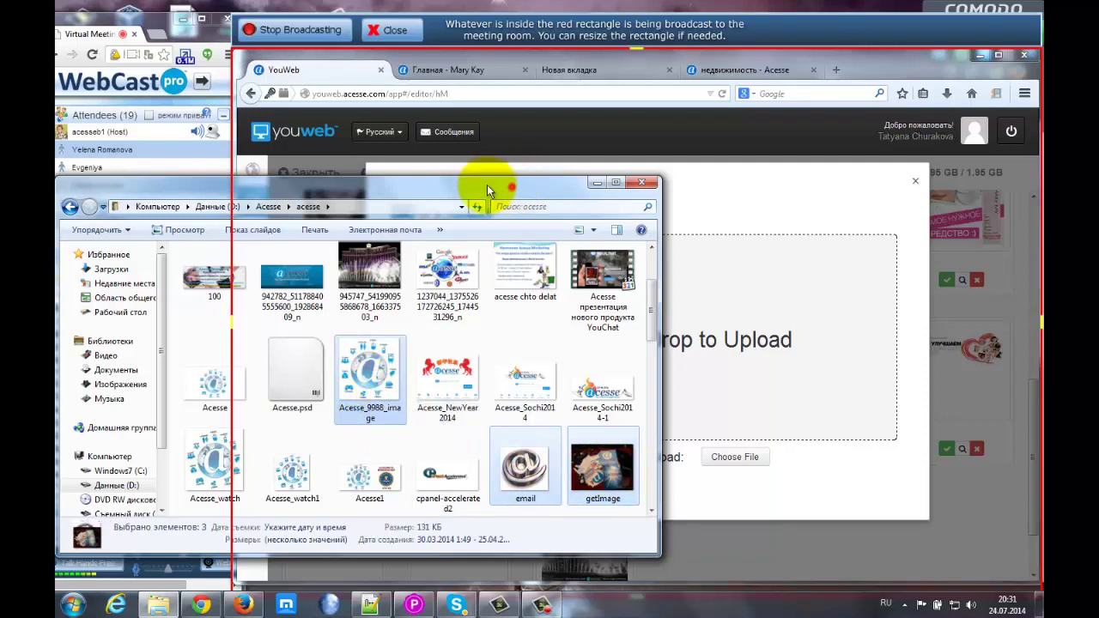
left_click_drag(487, 184, 391, 170)
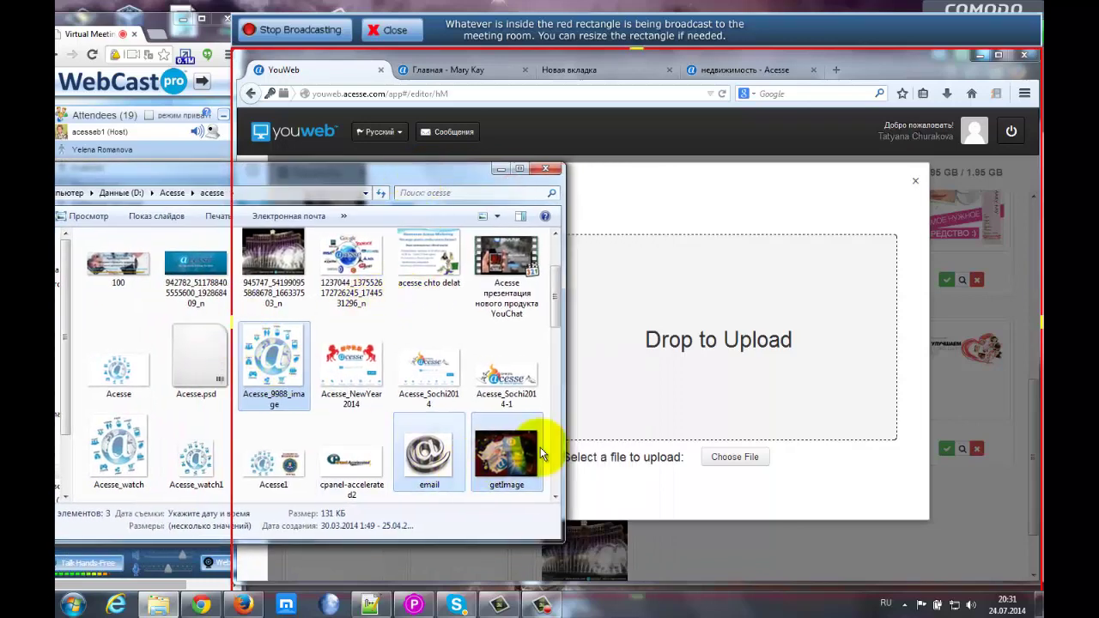
left_click_drag(686, 356, 704, 328)
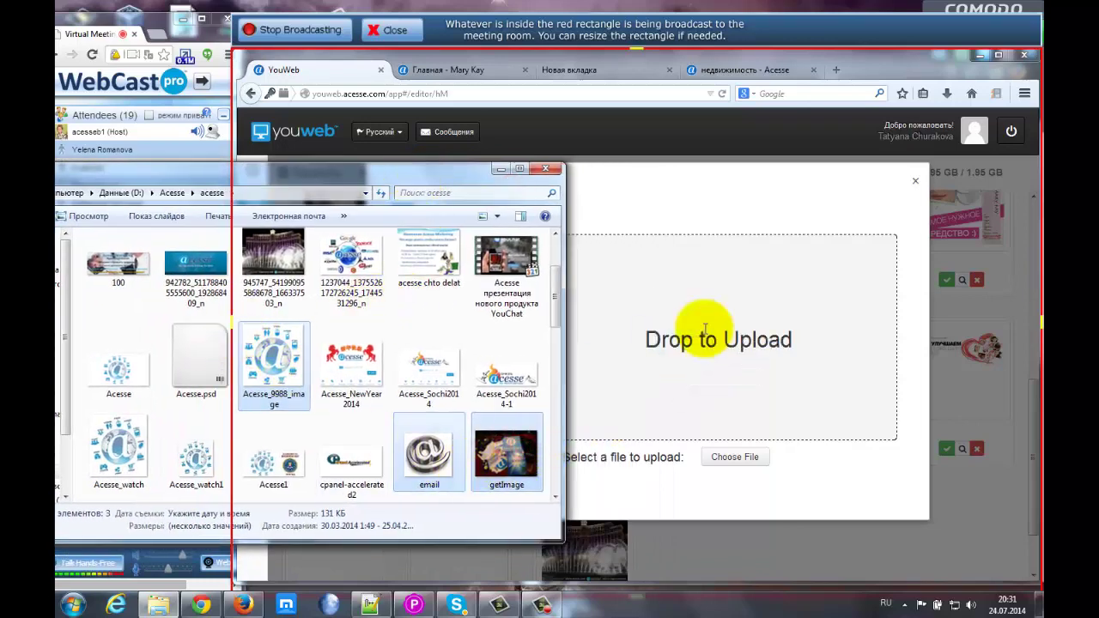
left_click(496, 170)
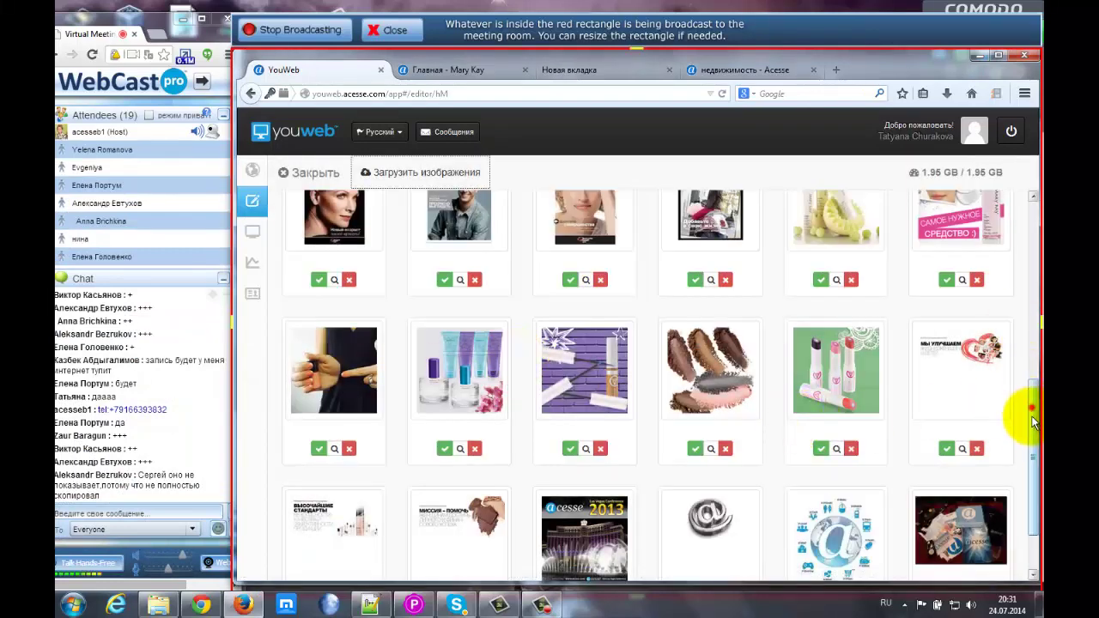
- Assign Acesse 2013 to slide 1, the getImage photo to slide 2 and the @ globe image to slide 3
left_click_drag(1031, 417, 1033, 466)
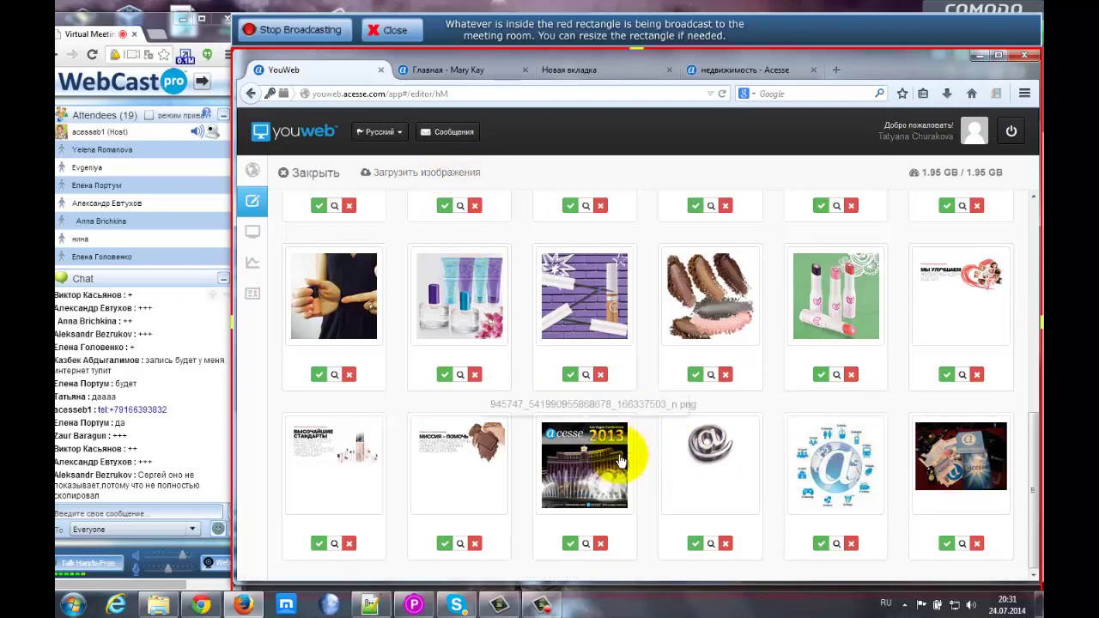
left_click(584, 463)
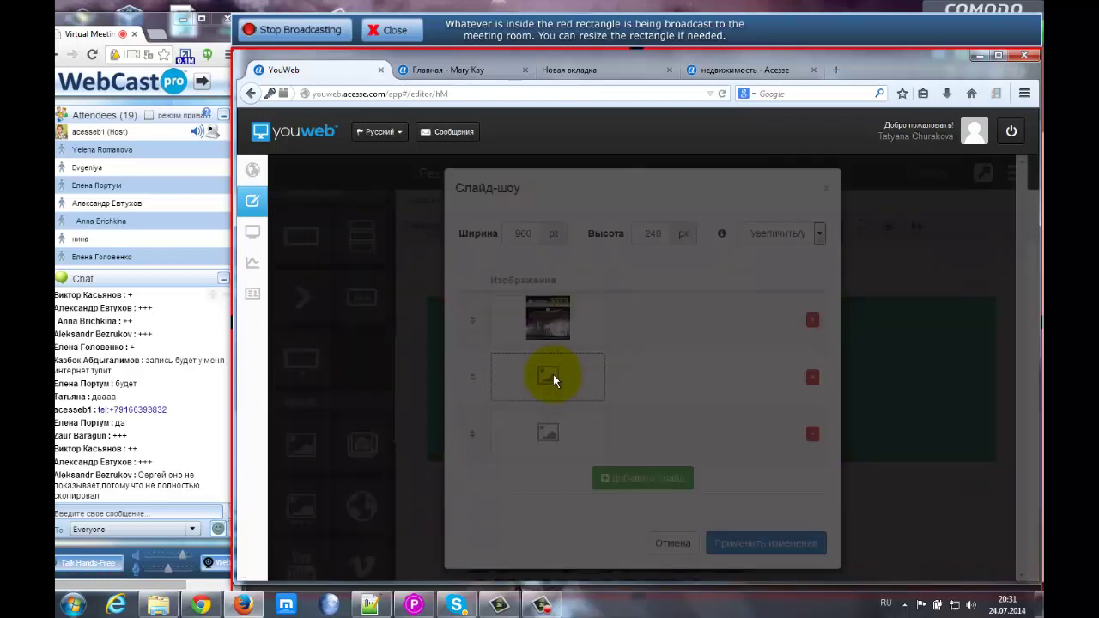
left_click(554, 378)
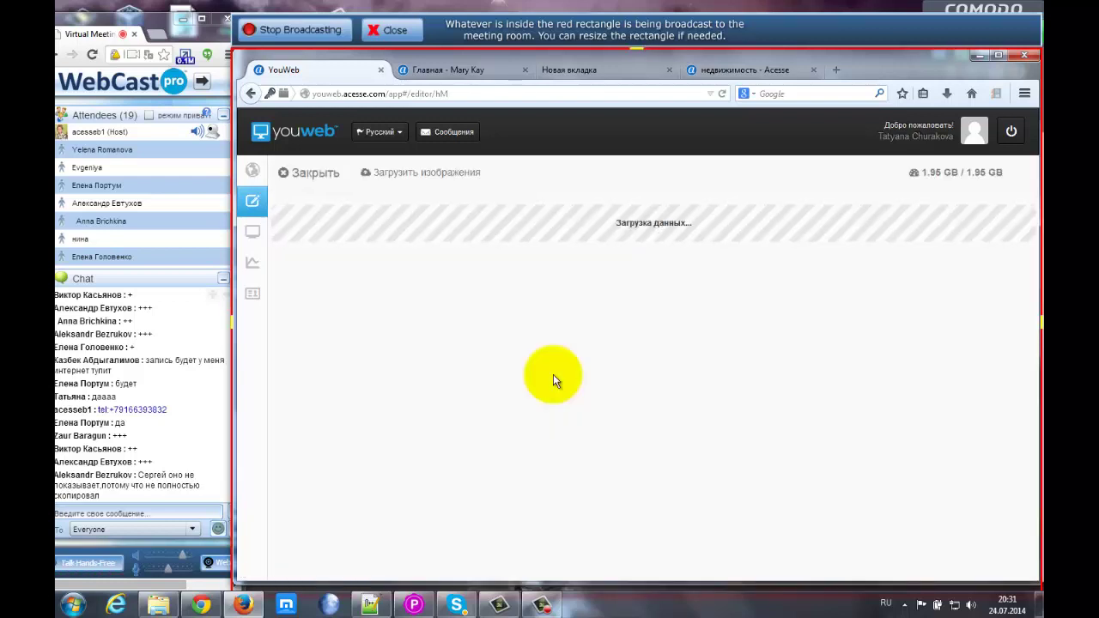
left_click_drag(1035, 261, 1025, 479)
left_click(965, 448)
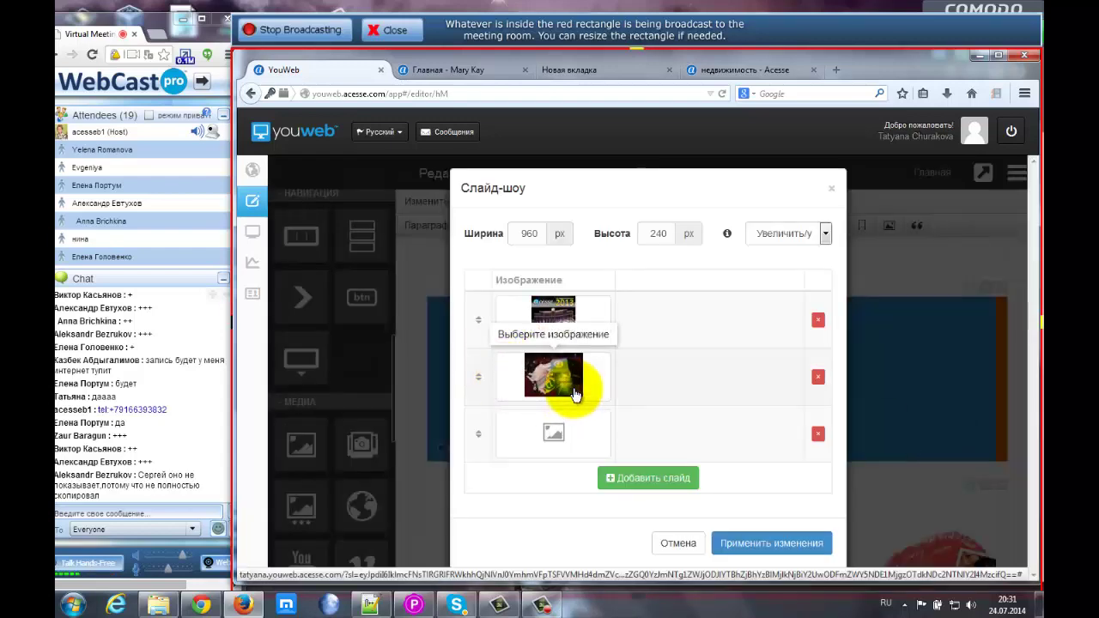
left_click(553, 434)
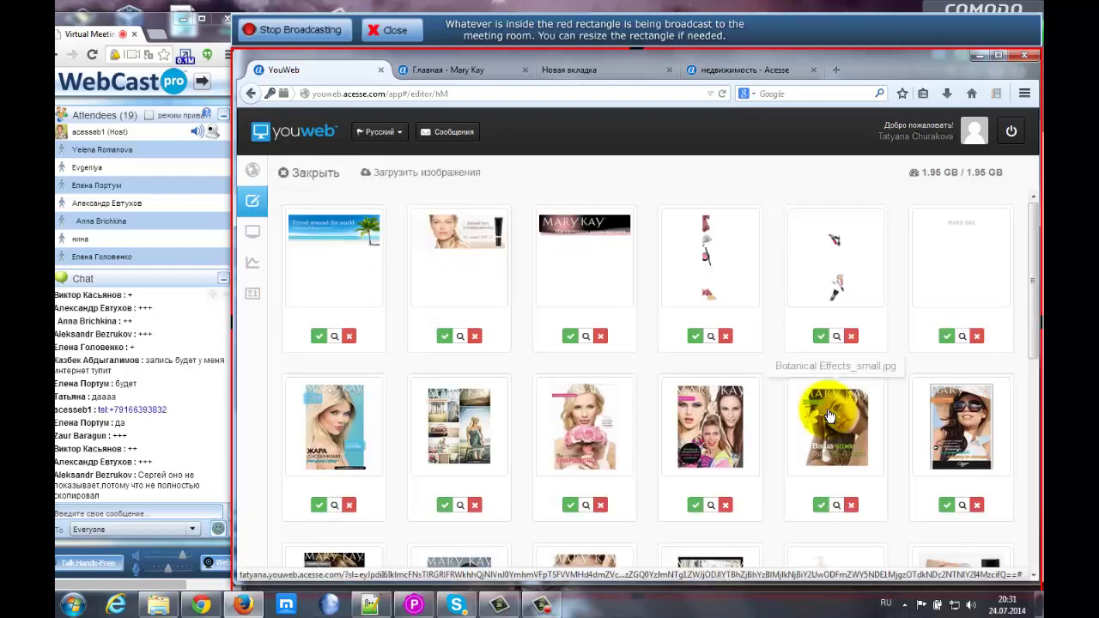
left_click_drag(1034, 305, 1031, 515)
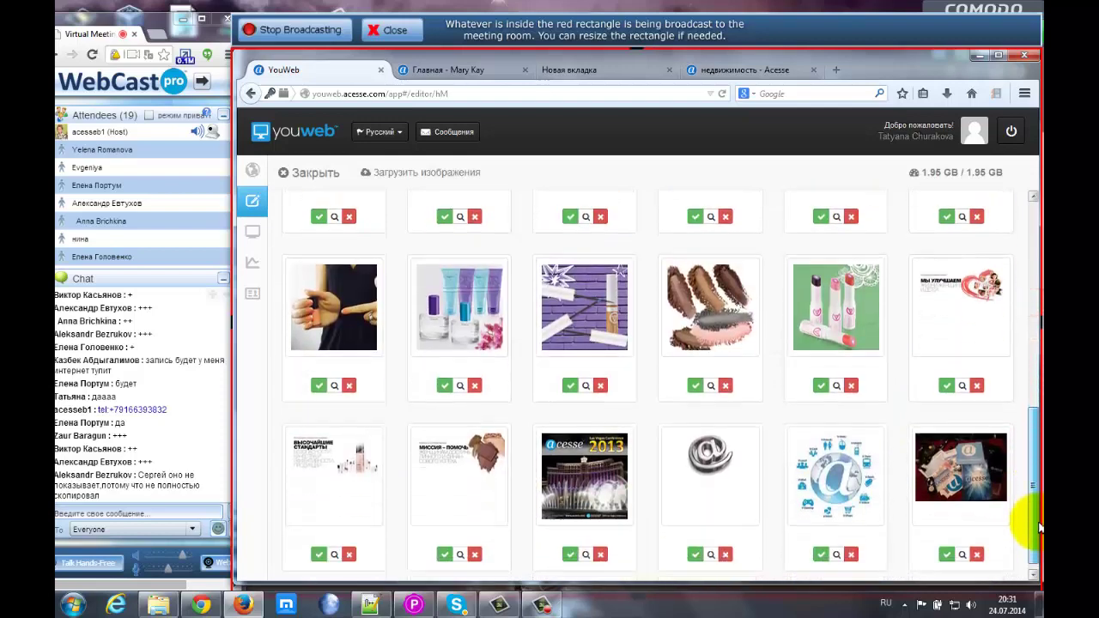
left_click(831, 483)
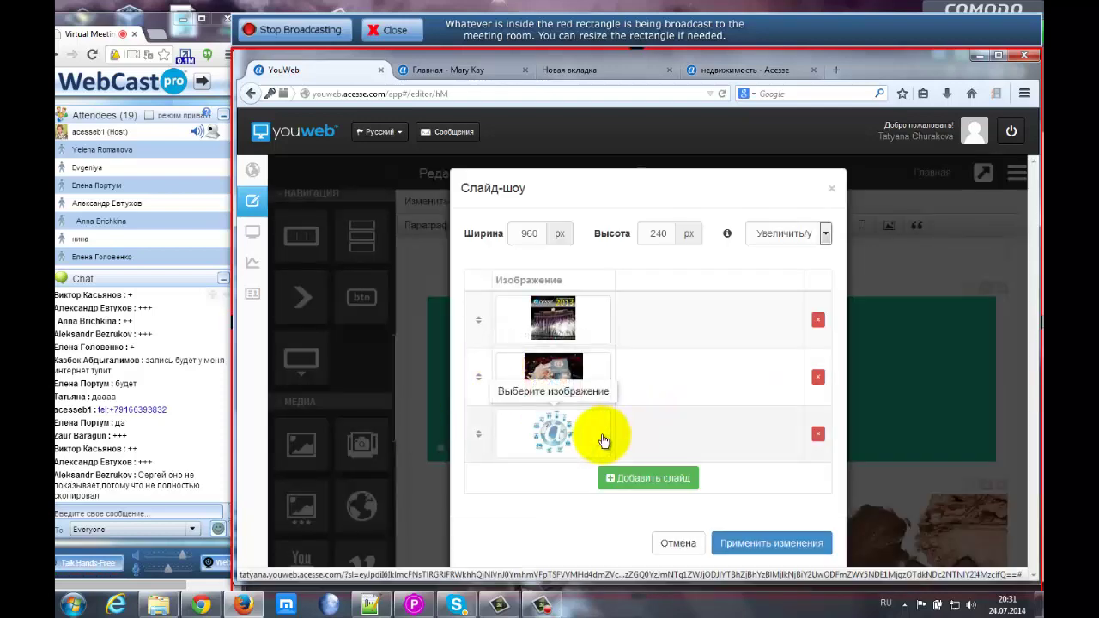
- Add and delete an empty fourth slide, then apply the three-picture slideshow to the Главная page
left_click(625, 483)
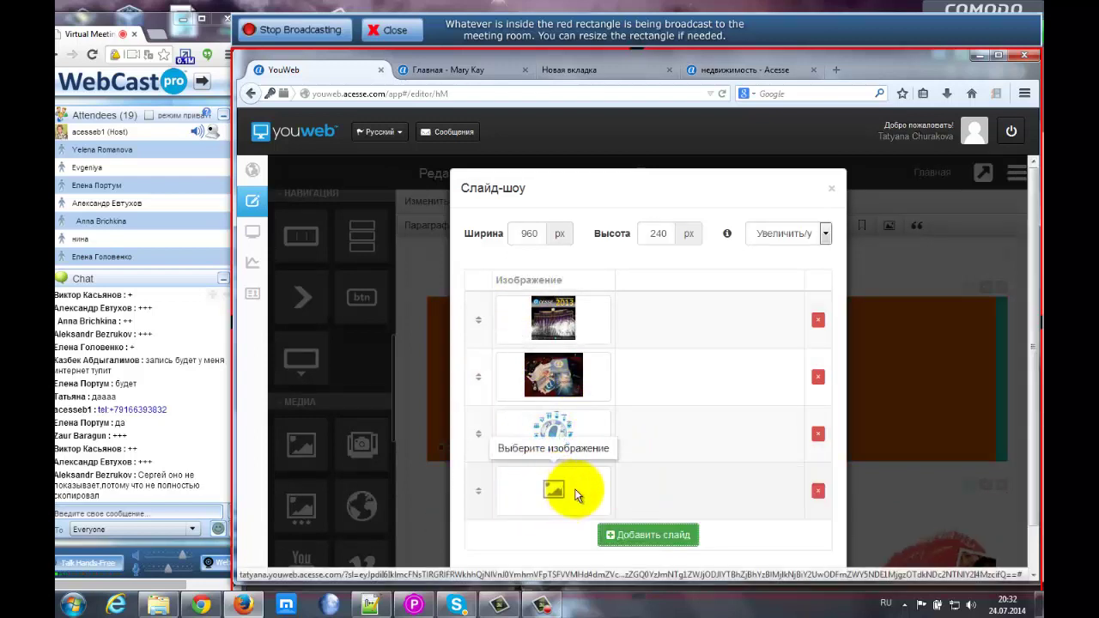
left_click(818, 490)
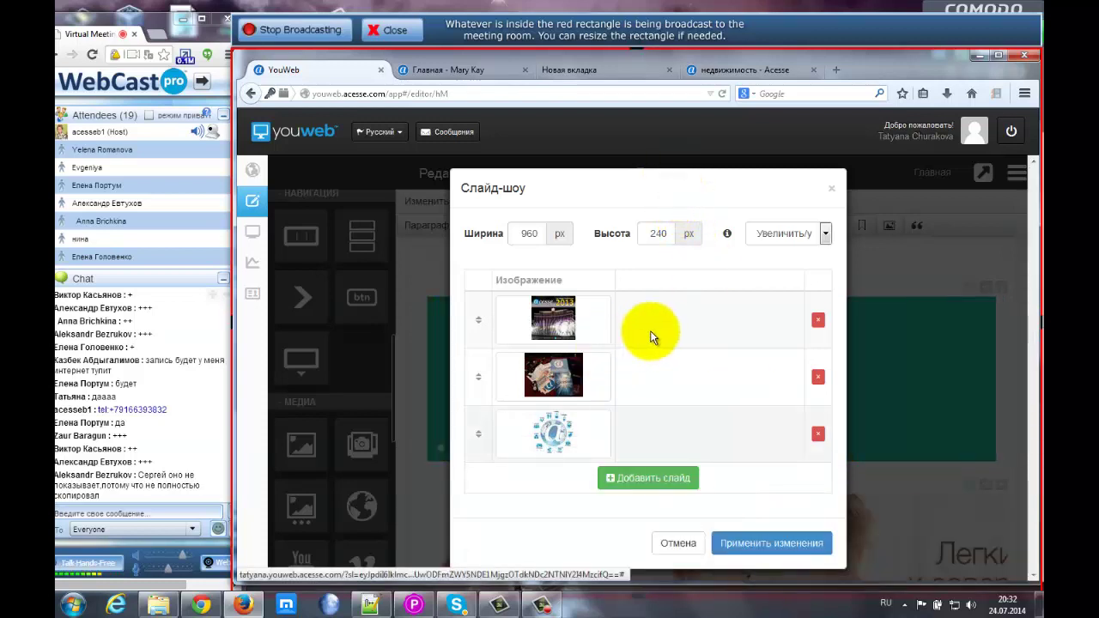
left_click(742, 550)
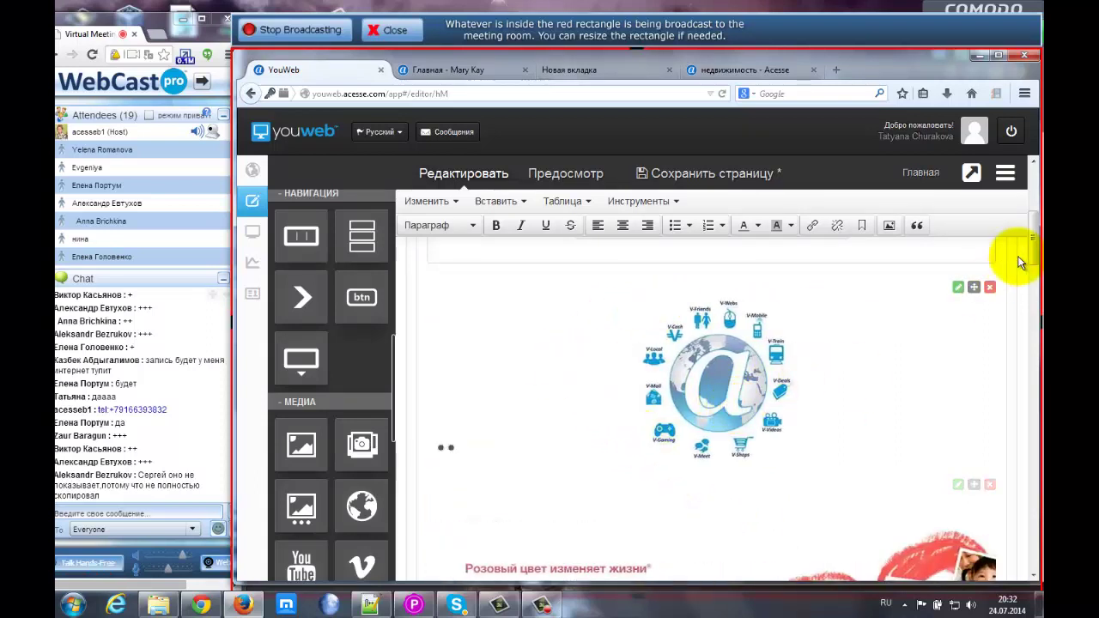
mouse_move(1035, 256)
left_mouse_down()
mouse_move(1032, 232)
mouse_move(1033, 283)
mouse_move(1037, 254)
left_mouse_up()
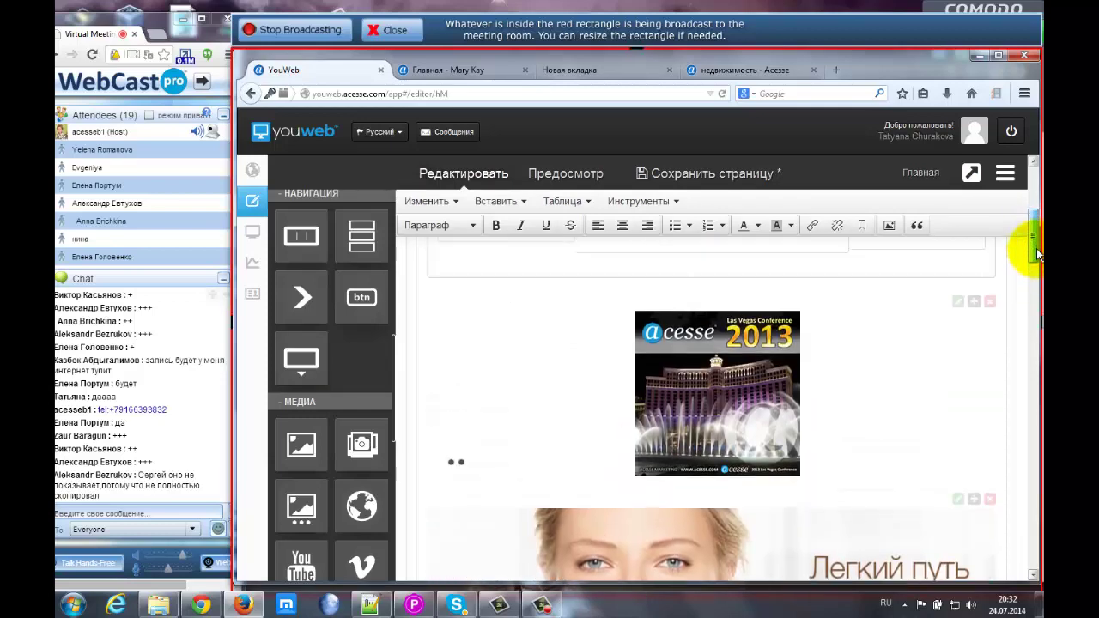
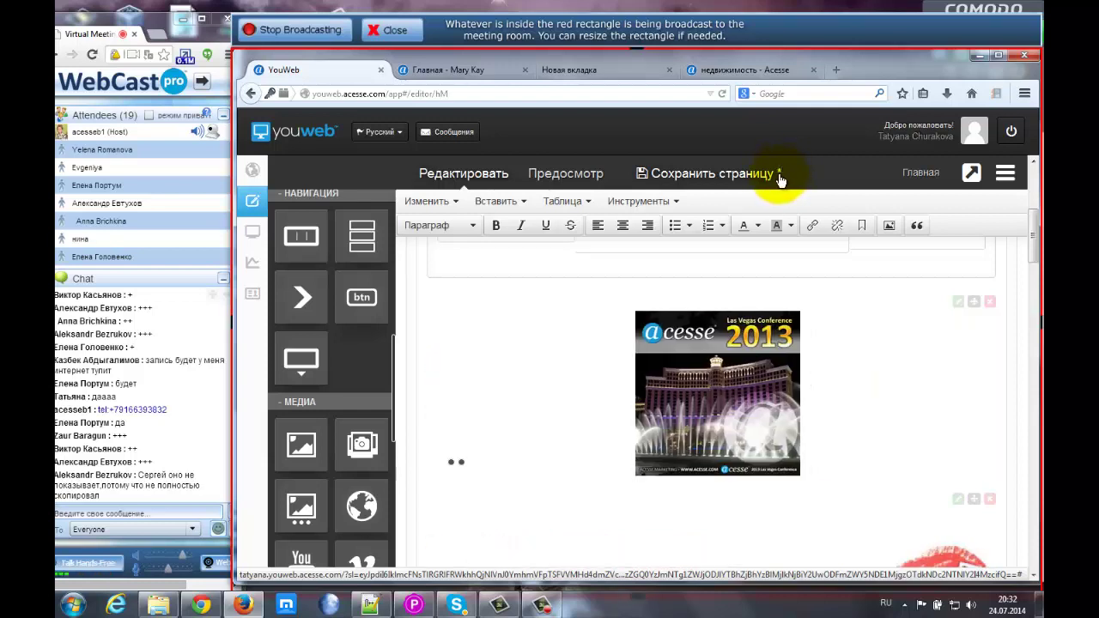
- Save the Mary Kay page and dismiss the 'Страница успешно сохранена' notification
left_click(719, 180)
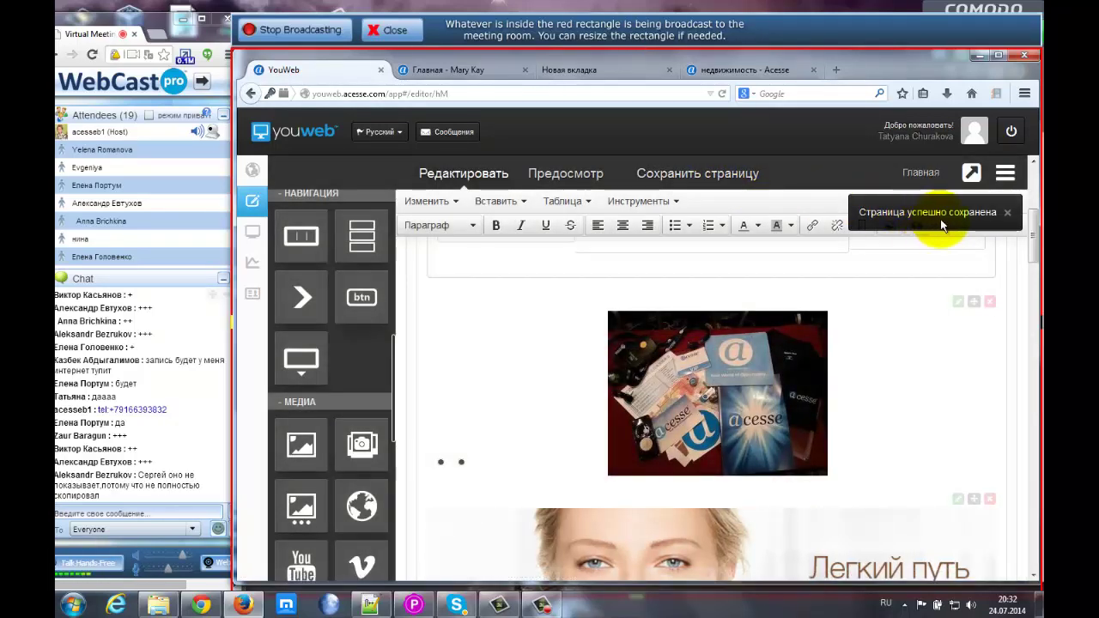
left_click(1006, 213)
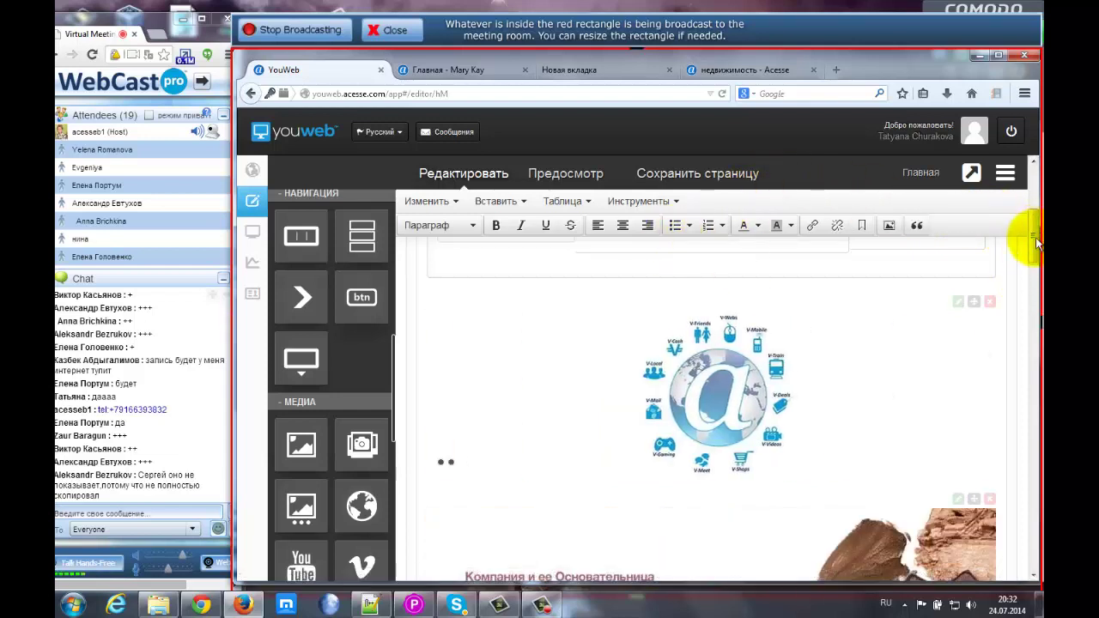
scroll(1036, 247, "down", 1)
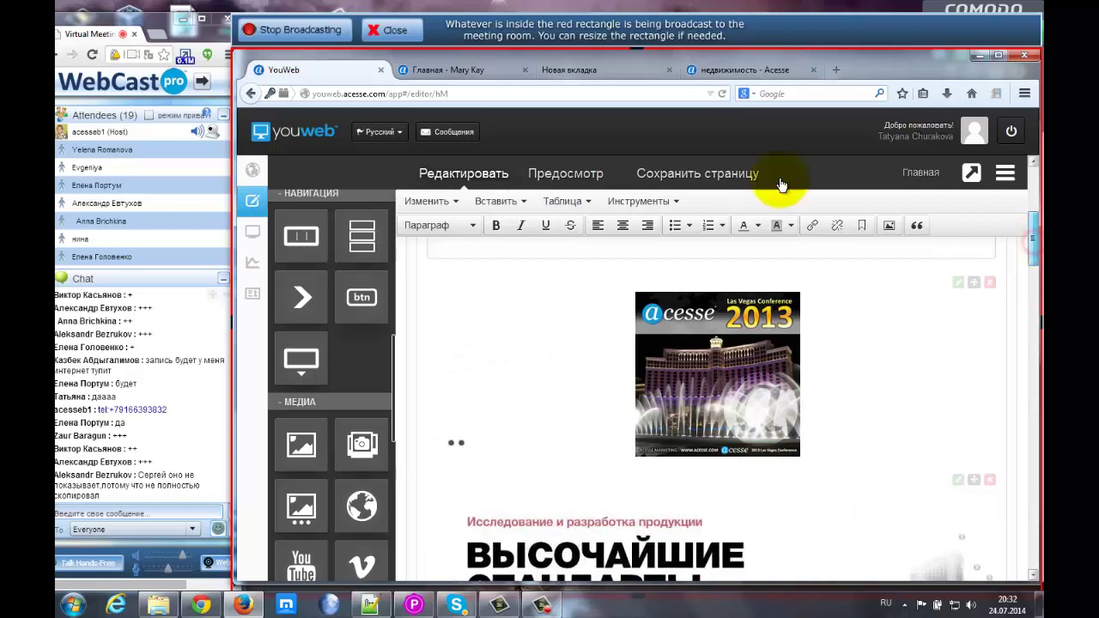
- Reload the live 'Главная - Mary Kay' tab, review the new slideshow, and pause the video
left_click(447, 72)
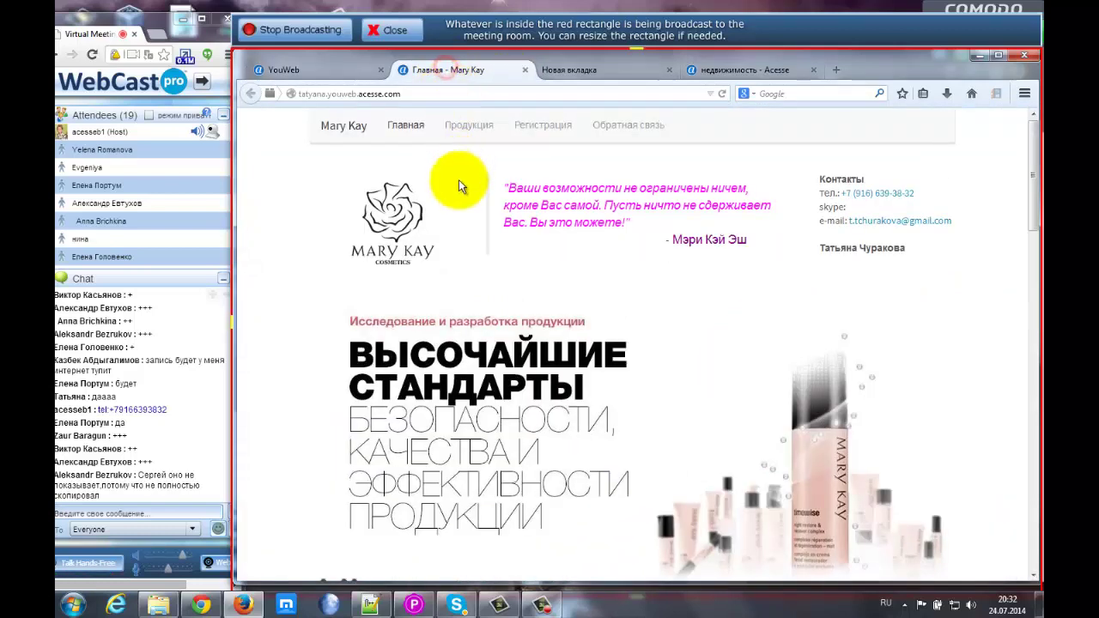
left_click(725, 93)
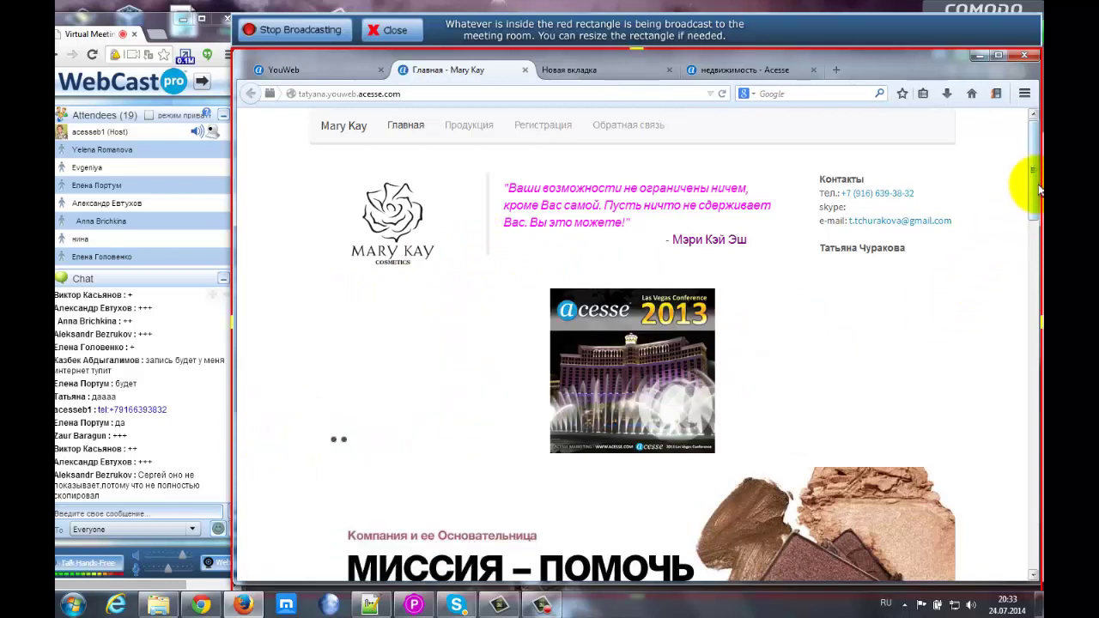
left_click_drag(1038, 191, 1036, 337)
left_click(484, 381)
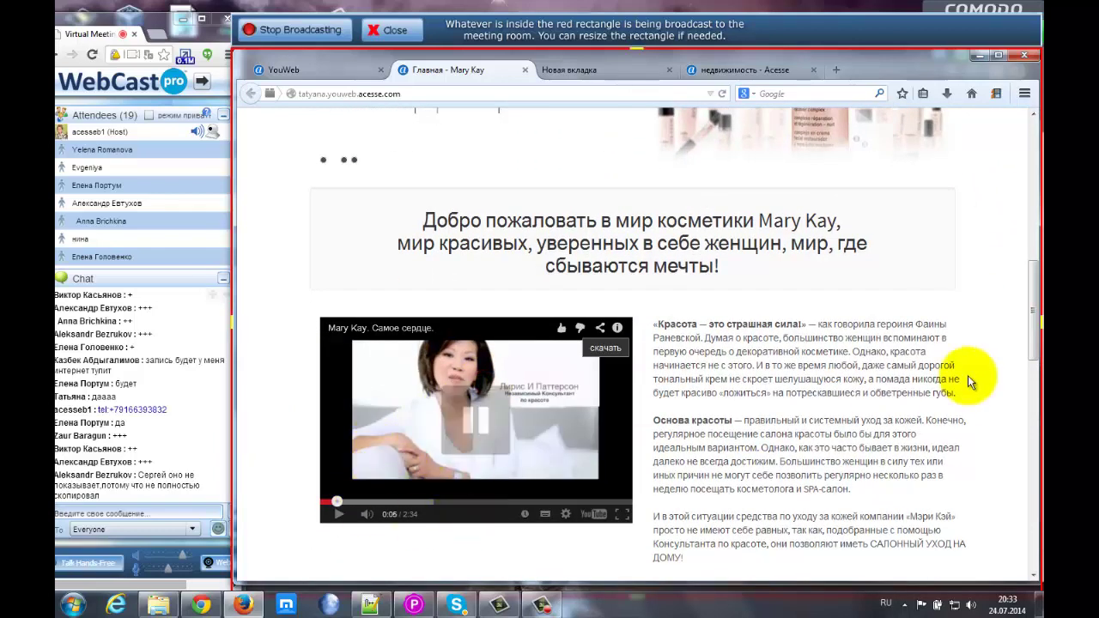
left_click_drag(1037, 333, 1037, 196)
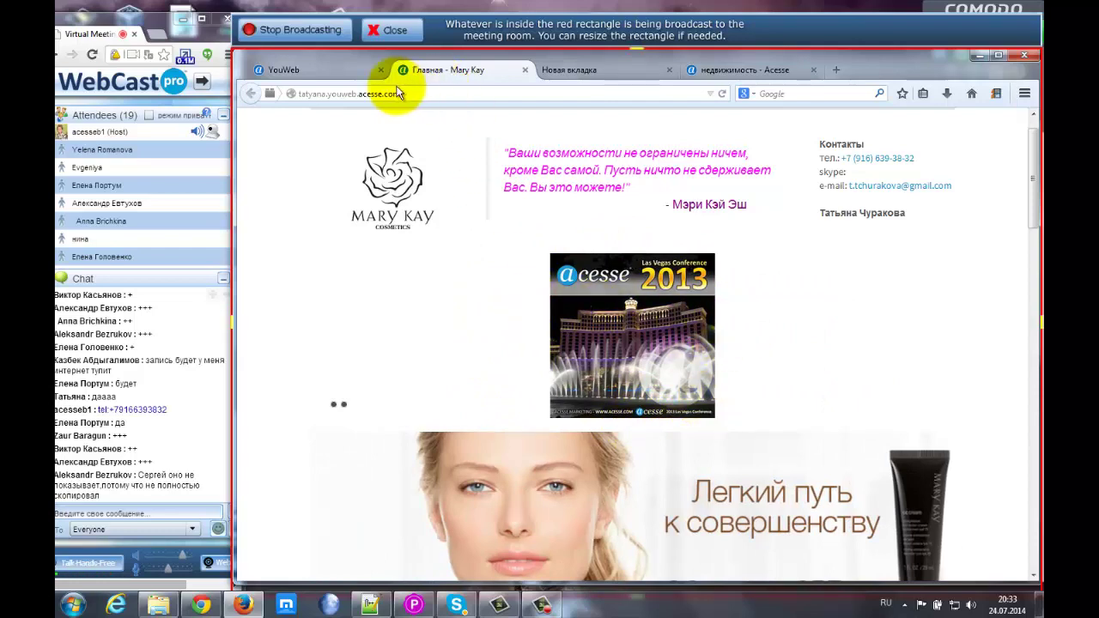
- Delete the Acesse slideshow block, confirm with OK, and save with 'Сохранить страницу'
left_click(341, 73)
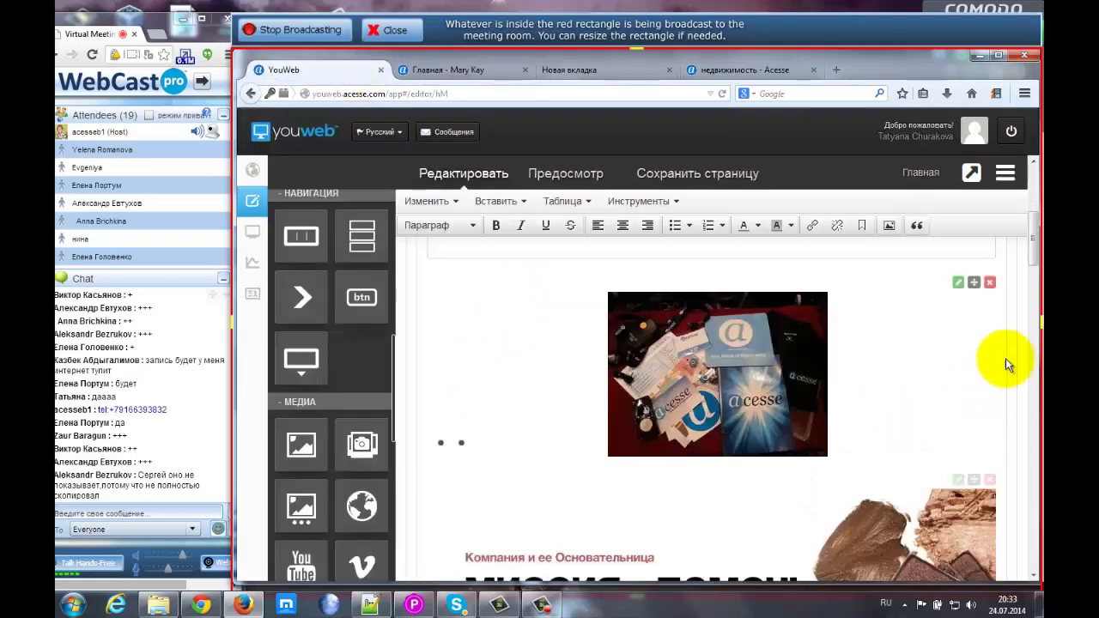
left_click(991, 286)
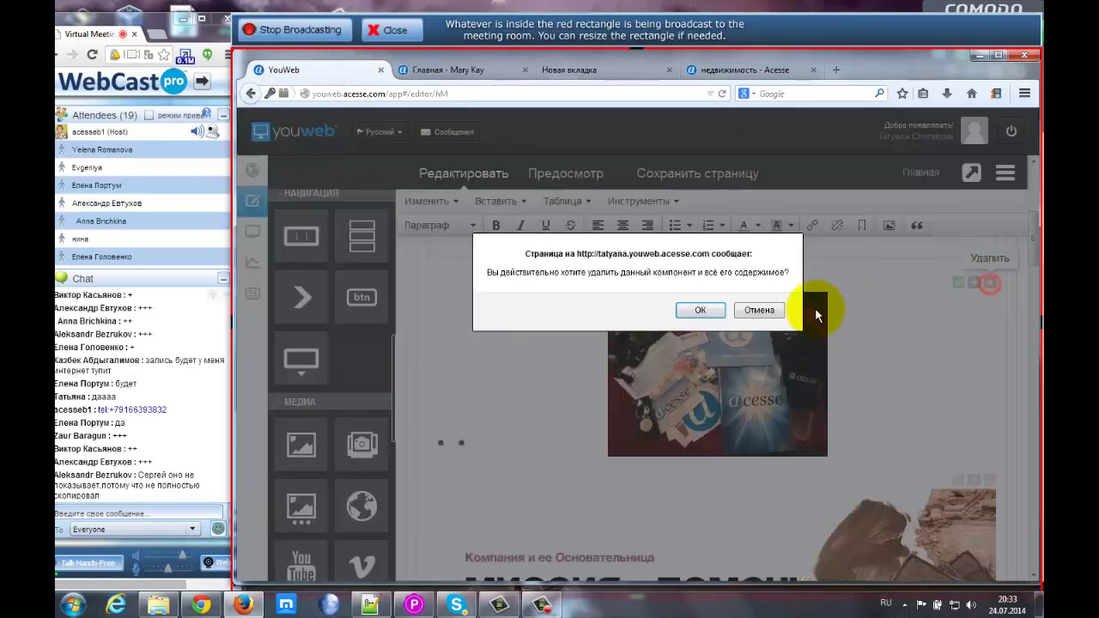
left_click(703, 310)
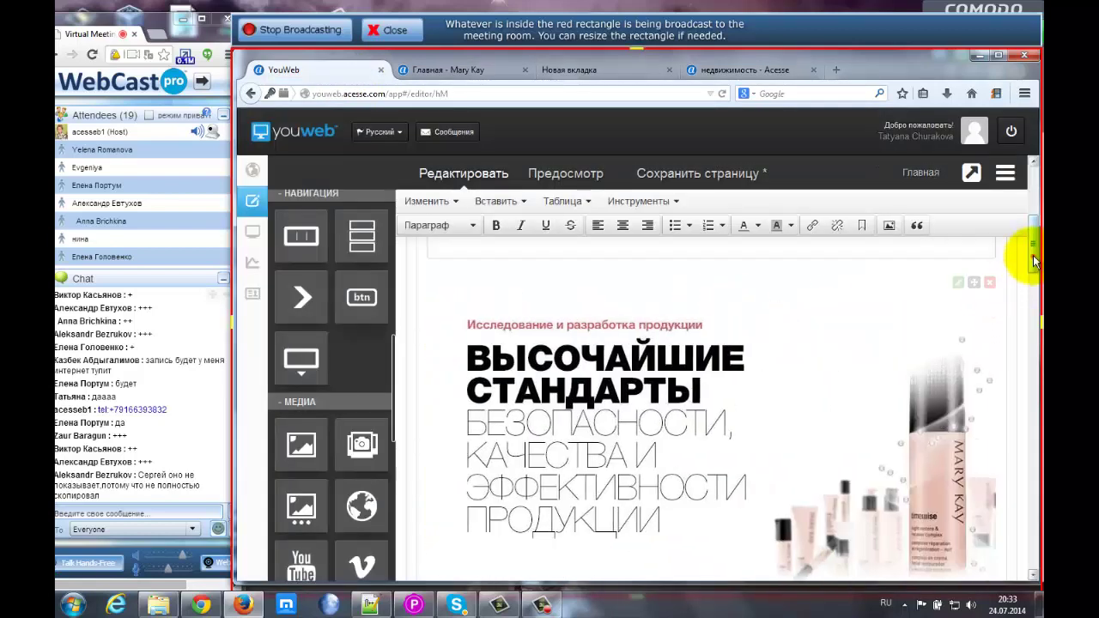
scroll(1033, 255, "up", 3)
left_click(666, 174)
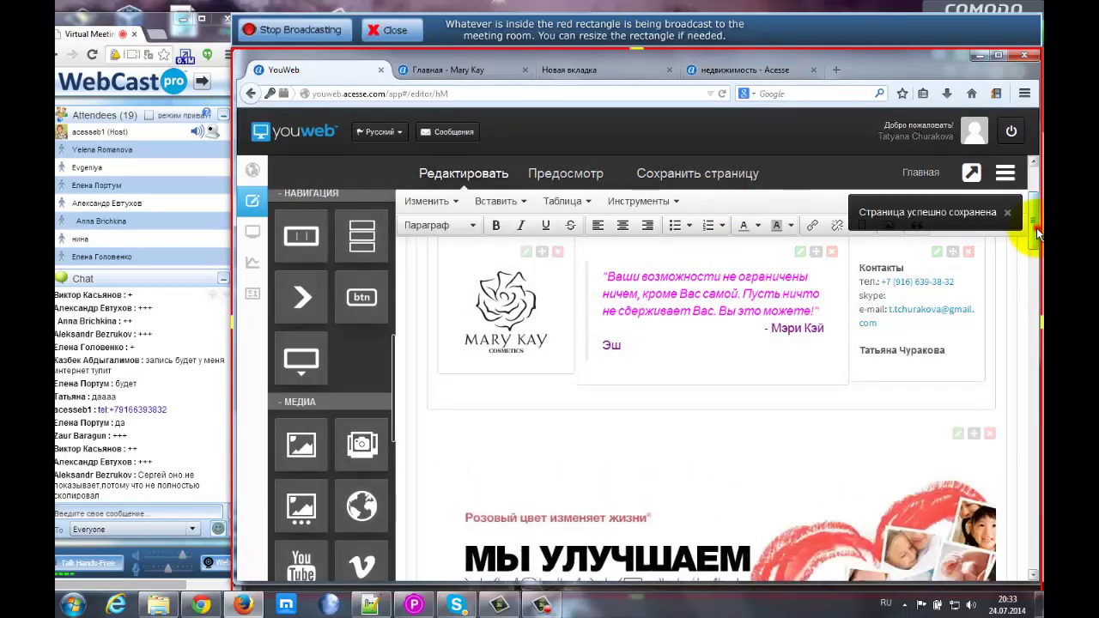
left_click_drag(1037, 227, 1037, 283)
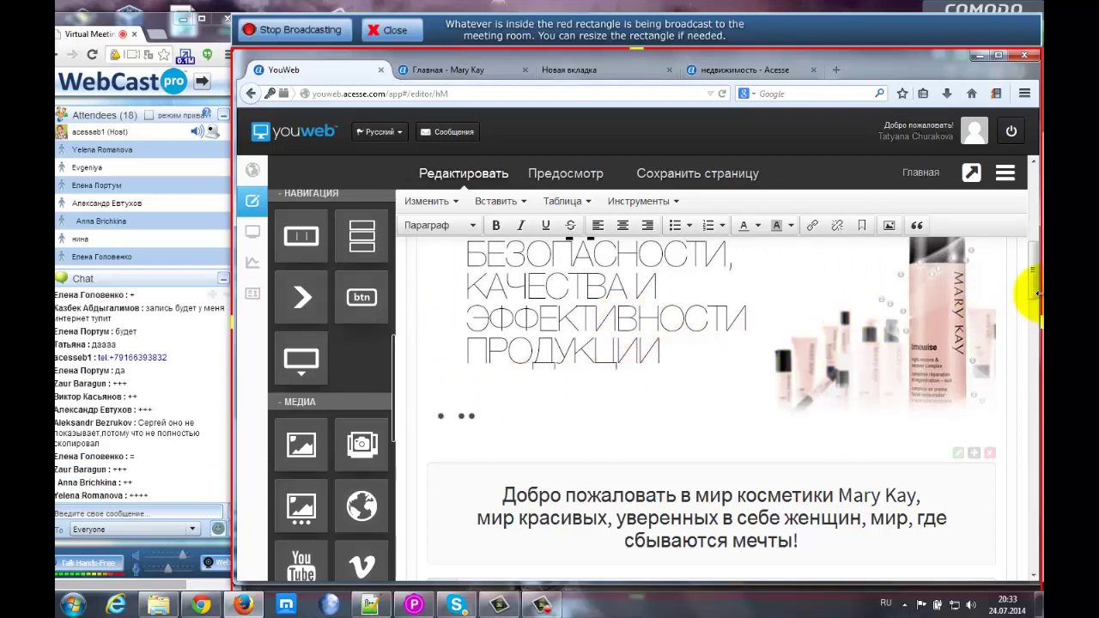
left_click_drag(1033, 285, 1032, 314)
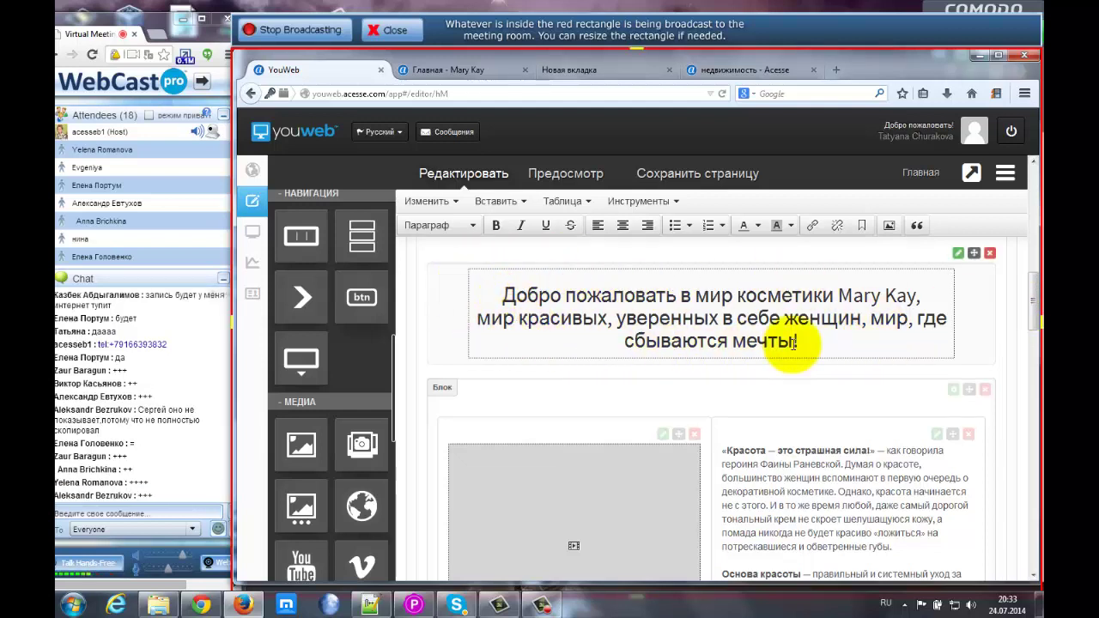
left_click(794, 343)
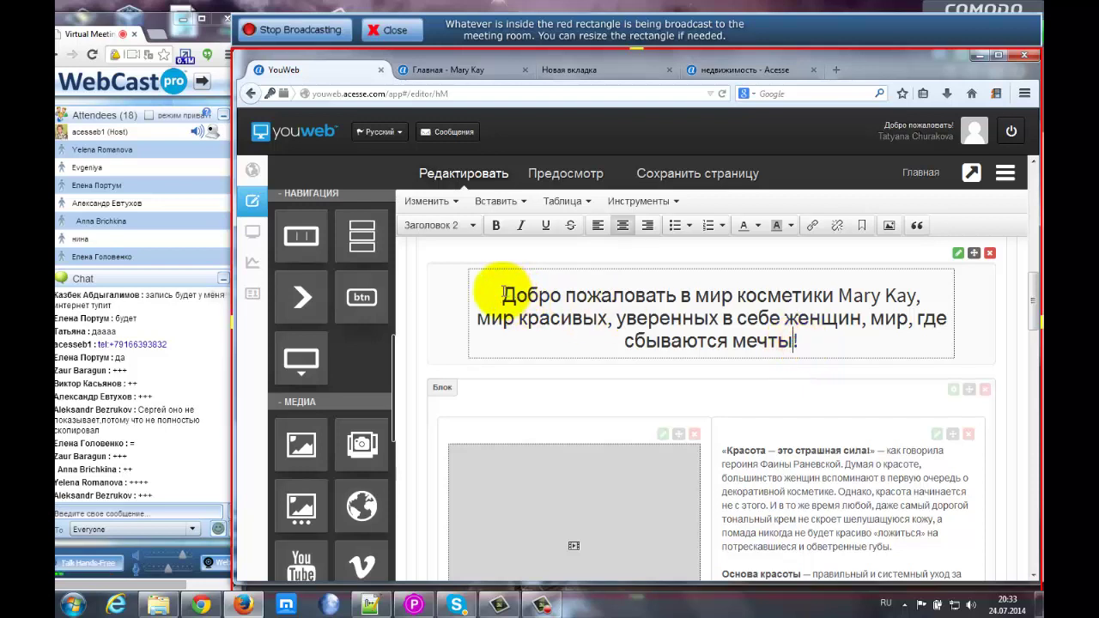
scroll(1033, 306, "up", 1)
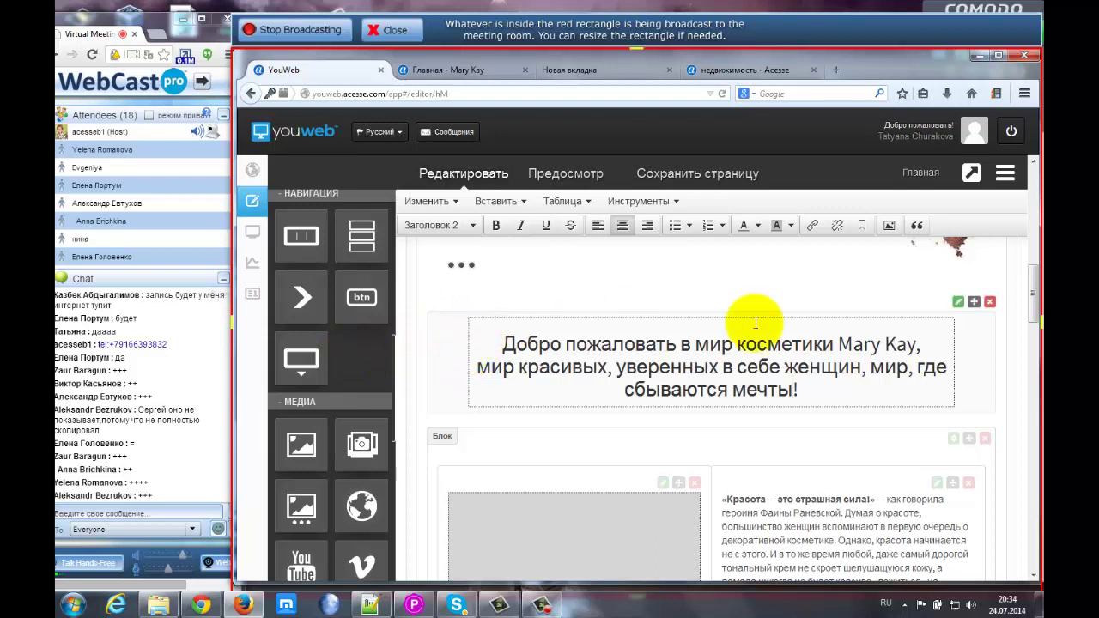
left_click(959, 305)
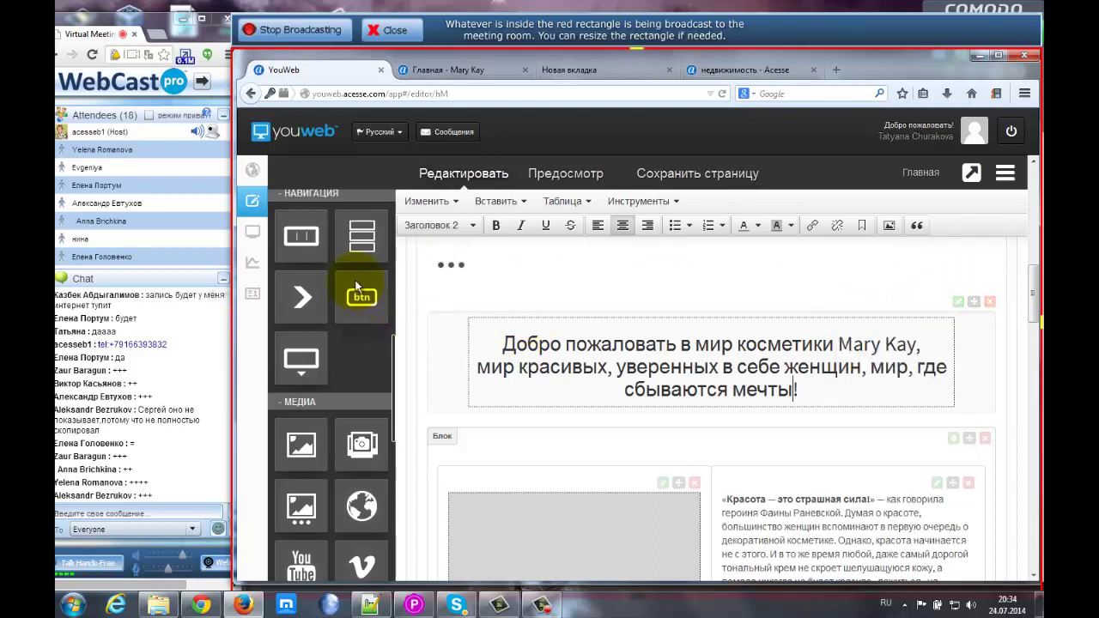
left_click(391, 364)
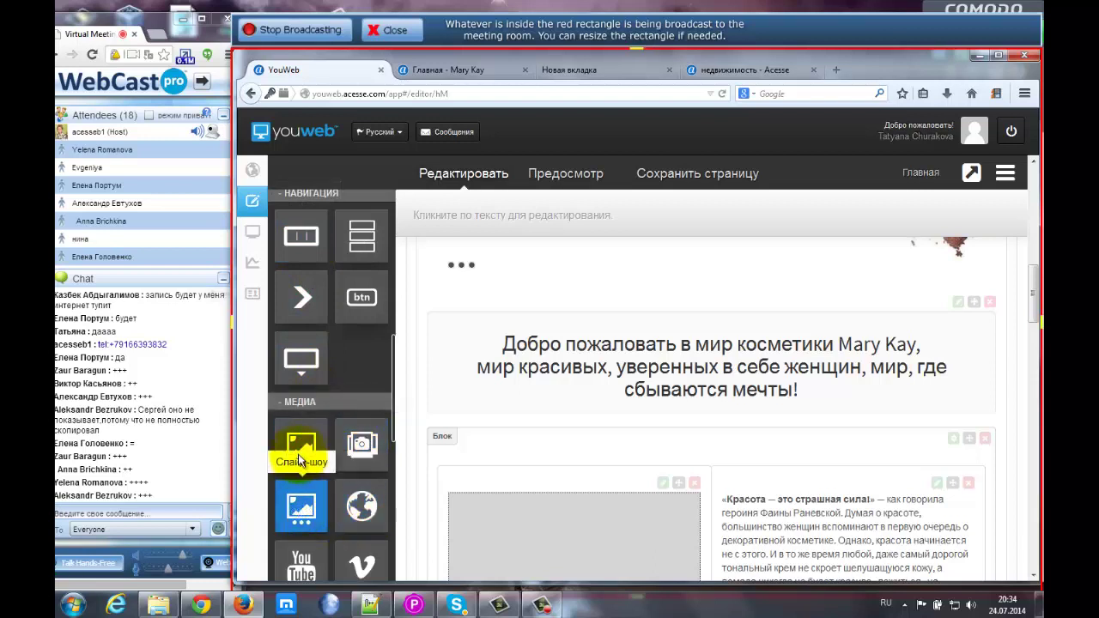
scroll(309, 489, "down", 3)
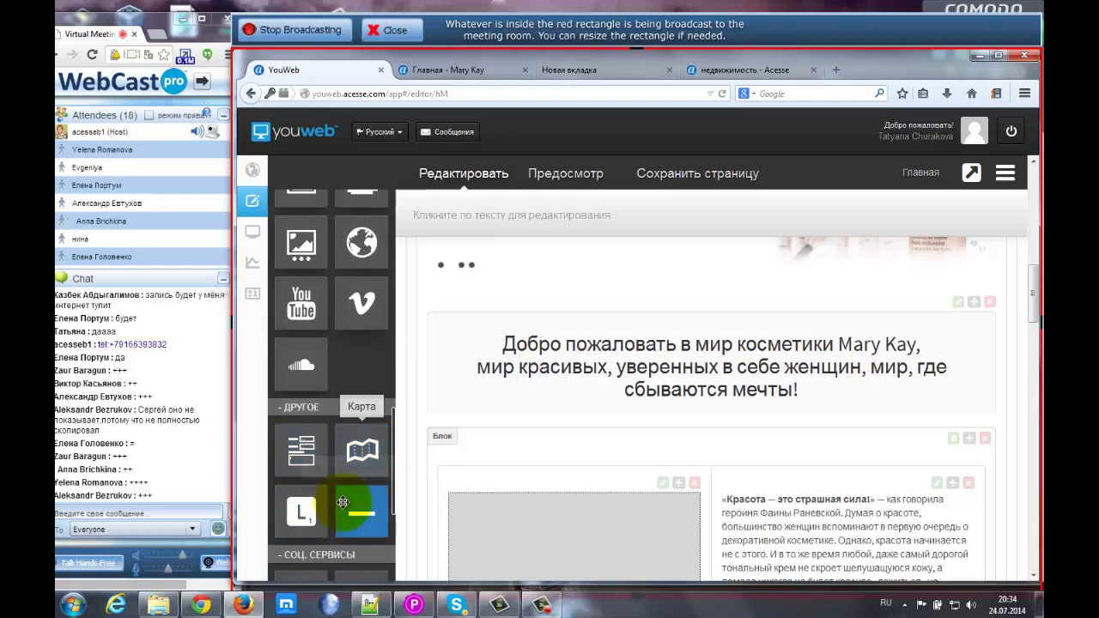
scroll(305, 513, "down", 3)
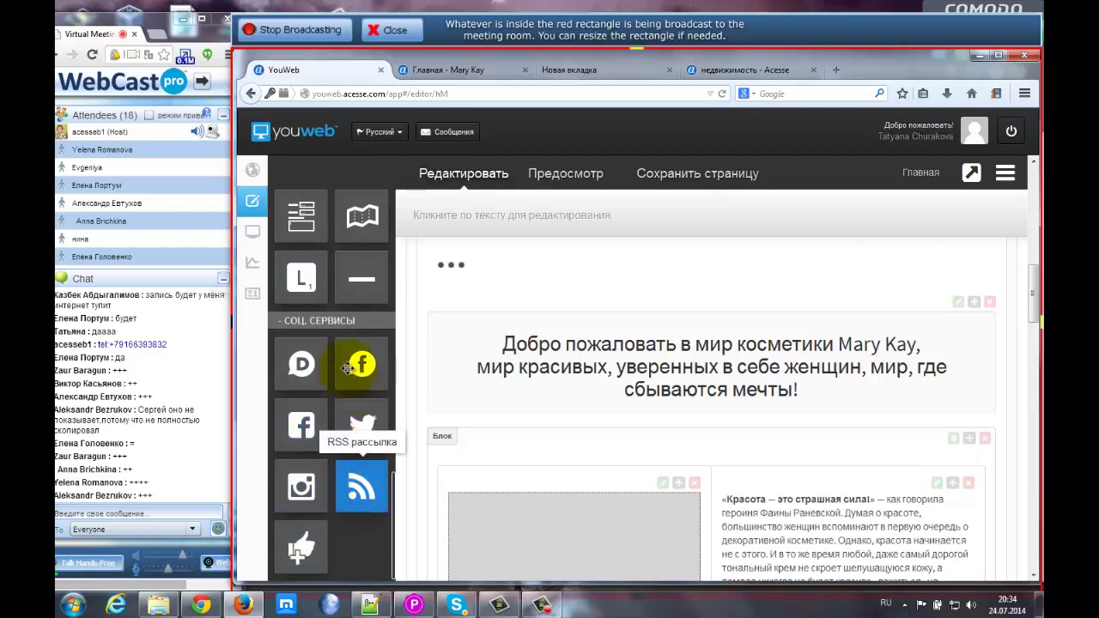
scroll(323, 314, "up", 5)
scroll(323, 314, "up", 4)
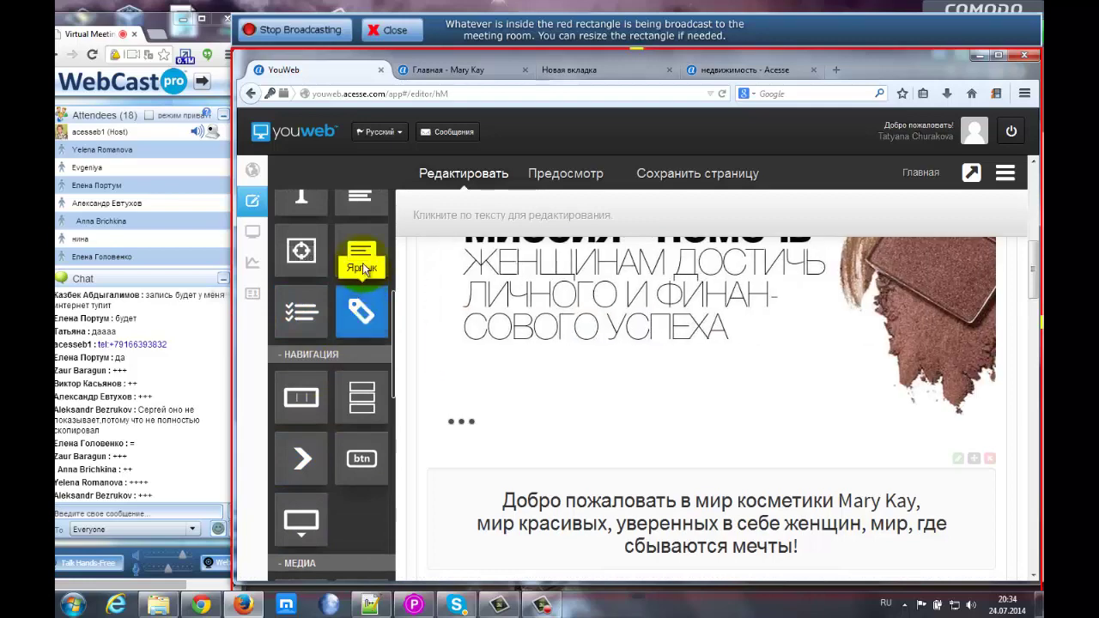
scroll(300, 318, "up", 2)
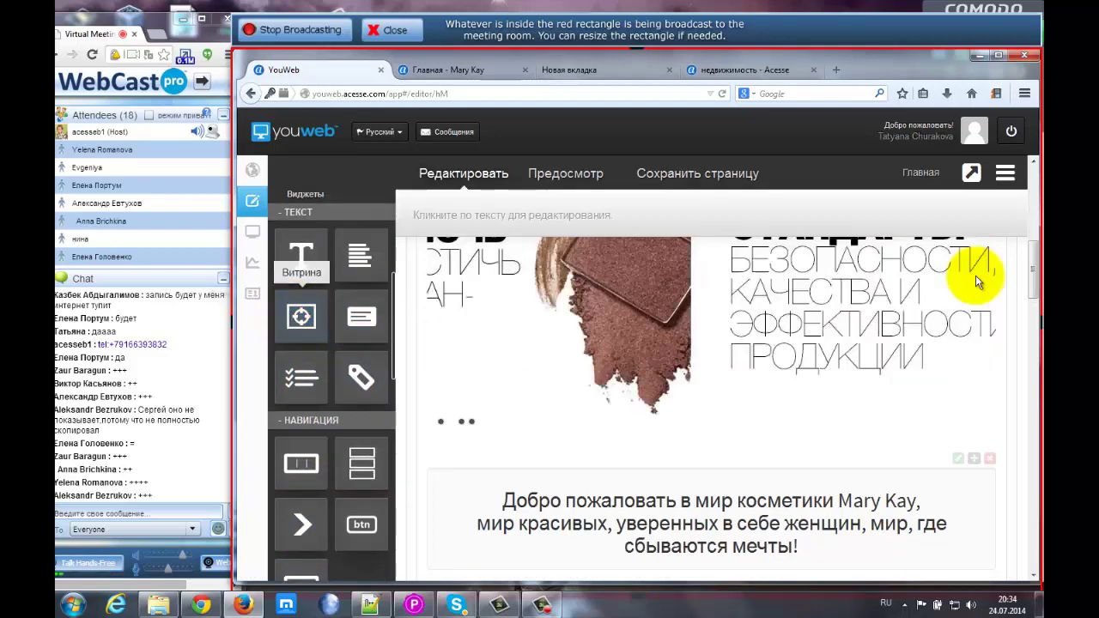
- Drop a Витрина block above the welcome text and select its subtitle and 'Здравствуй, мир!' heading
mouse_move(1040, 270)
left_mouse_down()
mouse_move(1031, 321)
mouse_move(1030, 285)
left_mouse_up()
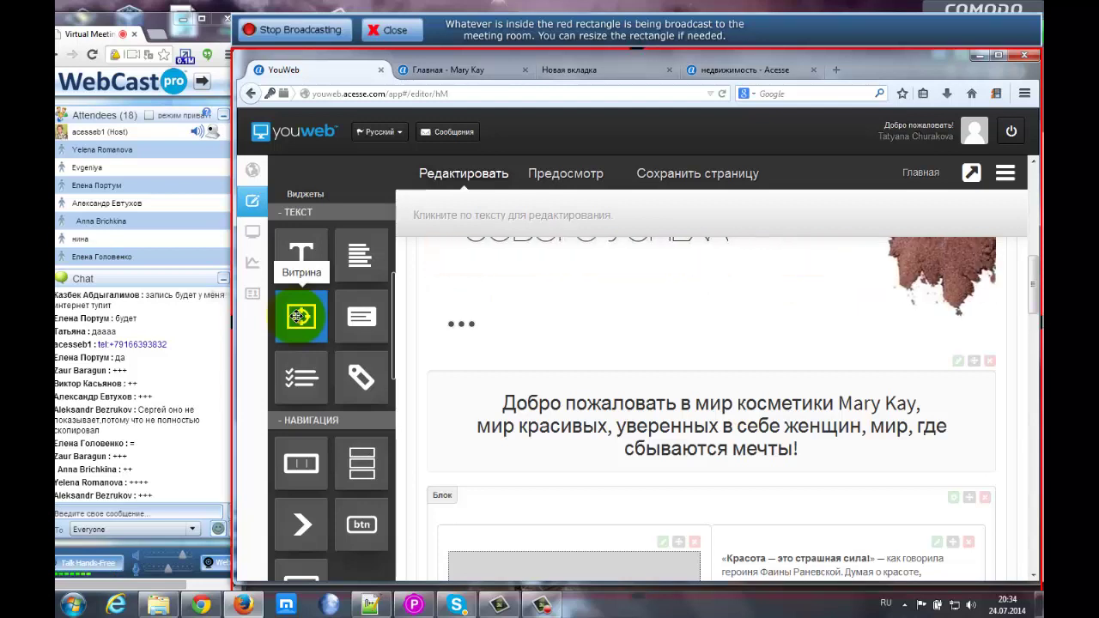
left_click_drag(297, 316, 510, 398)
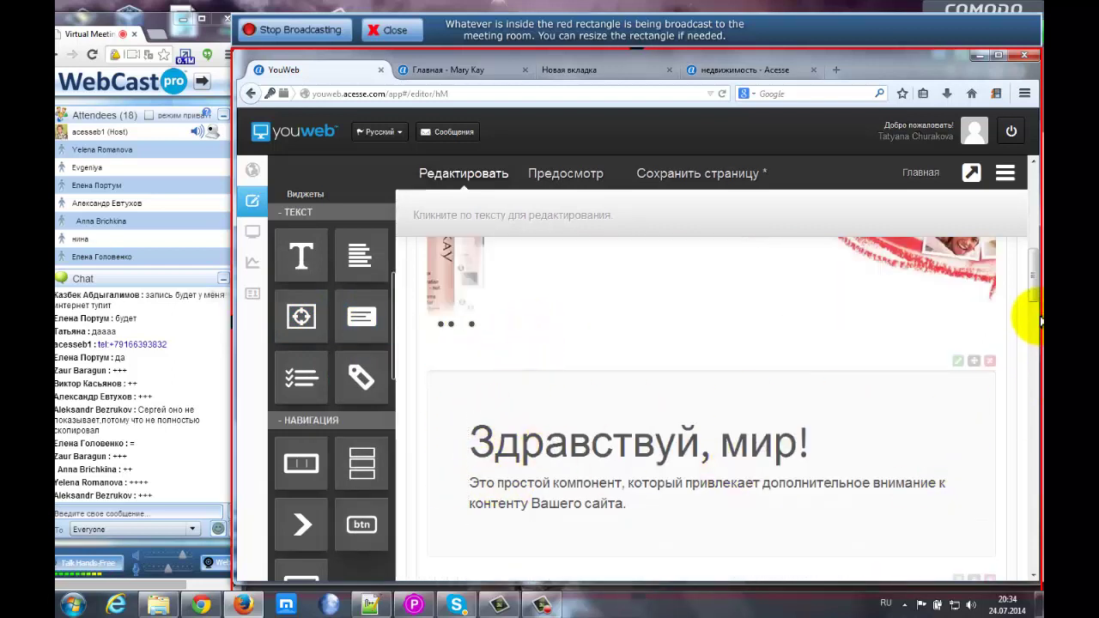
scroll(1037, 320, "down", 3)
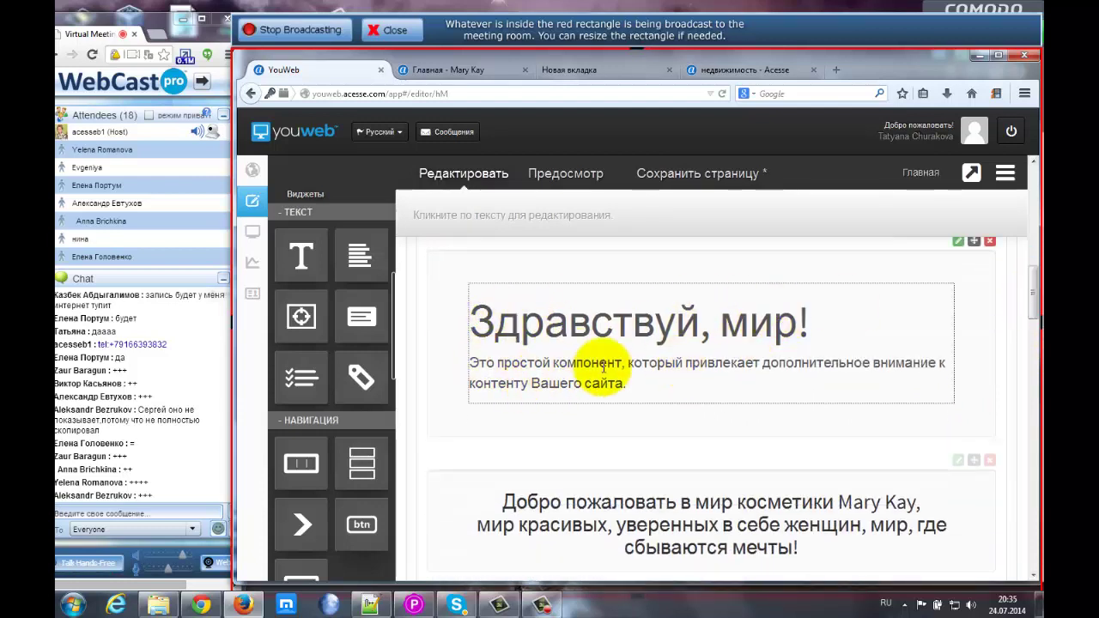
left_click(603, 366)
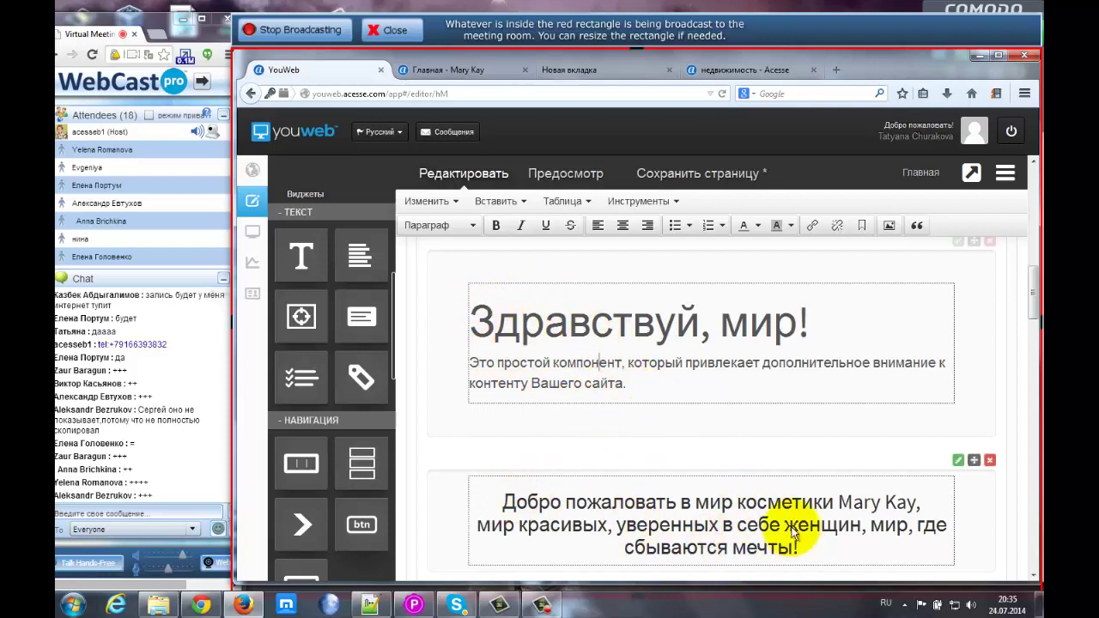
left_click(669, 288)
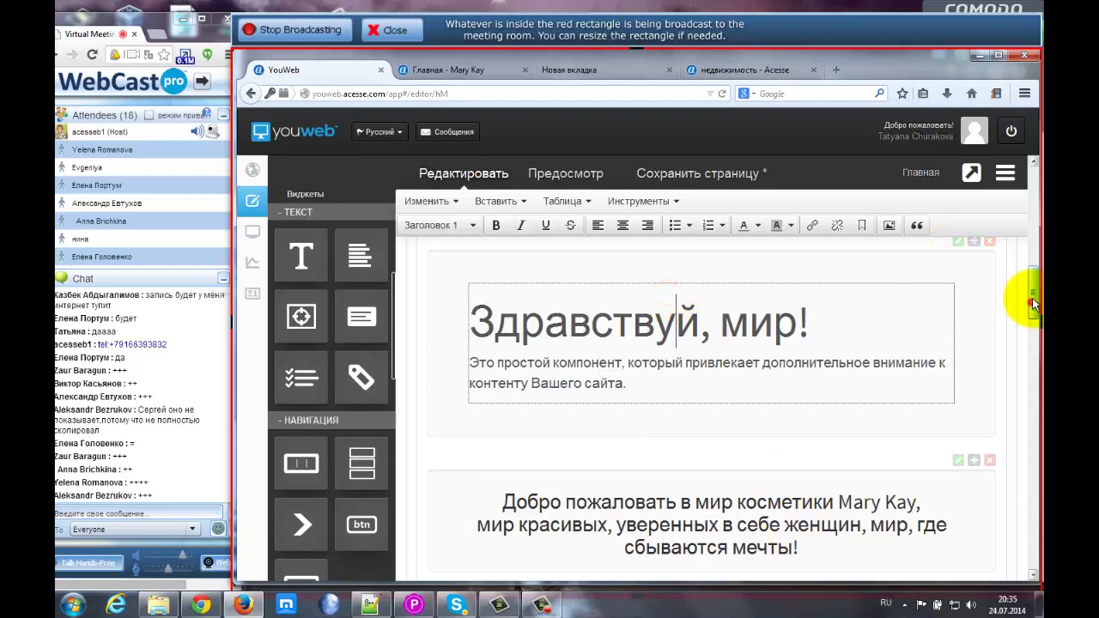
left_click_drag(1033, 304, 1030, 282)
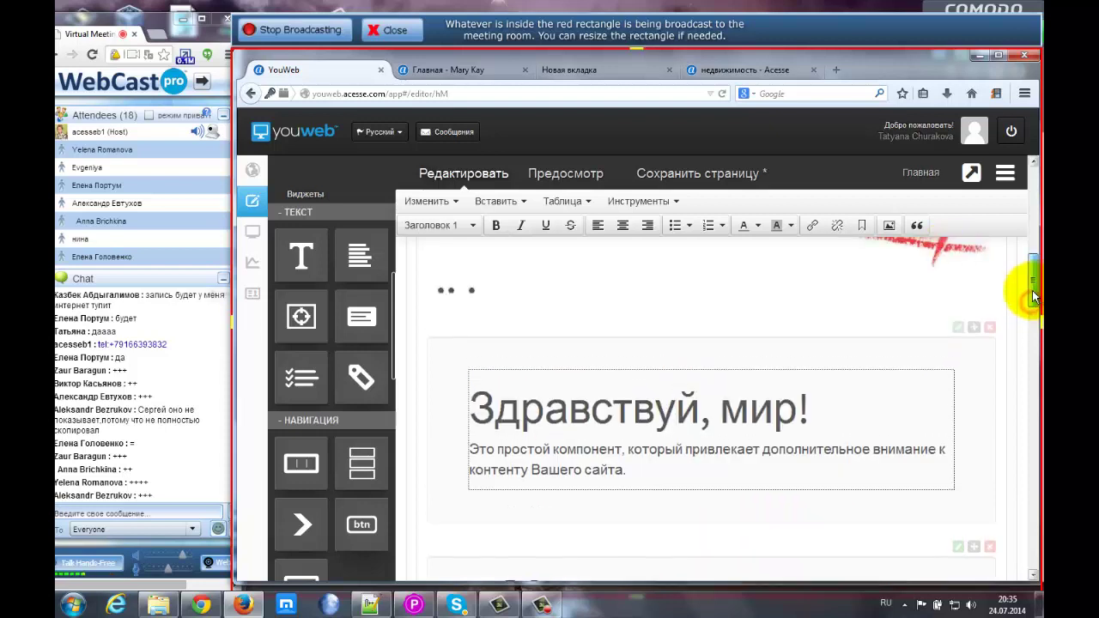
- Set the V-Webs globe picture from the gallery as the showcase block's Фоновое изображение
left_click(959, 331)
mouse_move(953, 379)
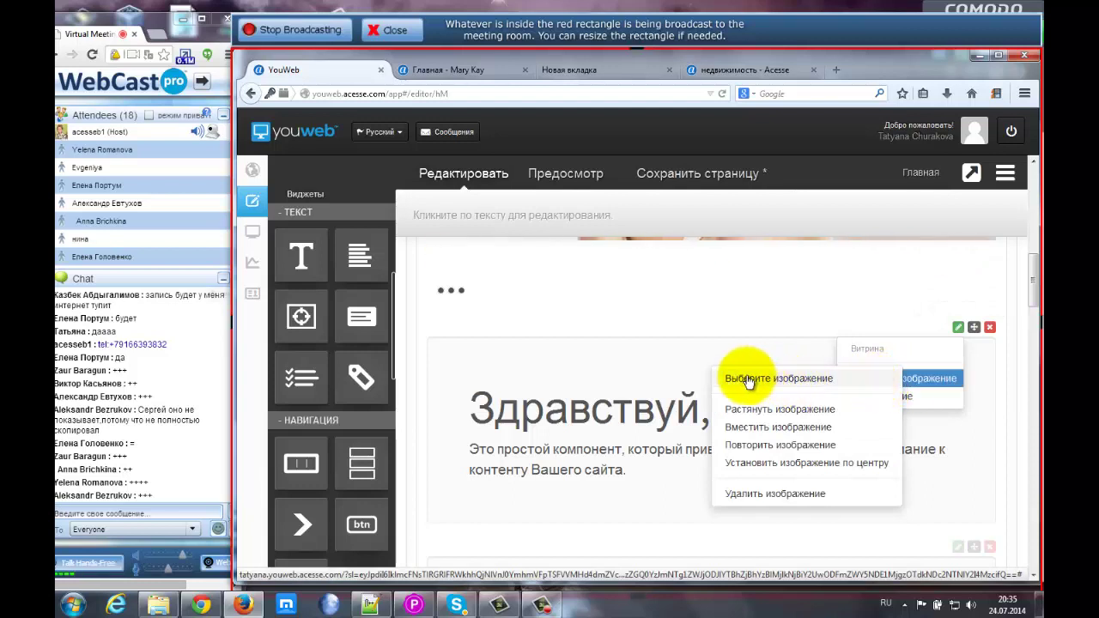
left_click(772, 384)
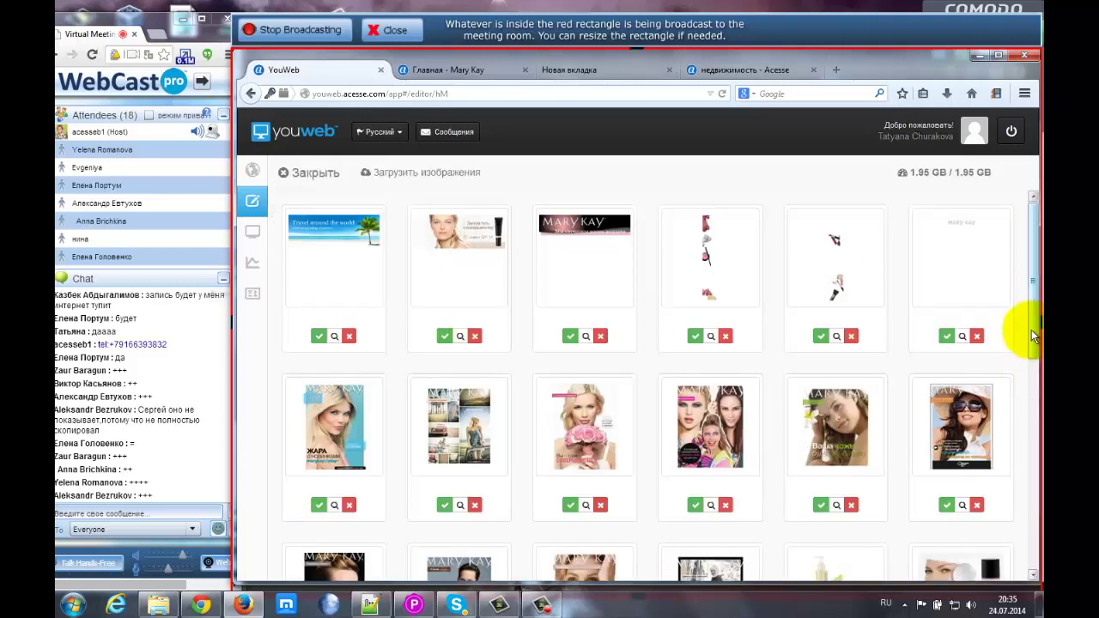
left_click_drag(1033, 337, 1033, 549)
left_click(828, 474)
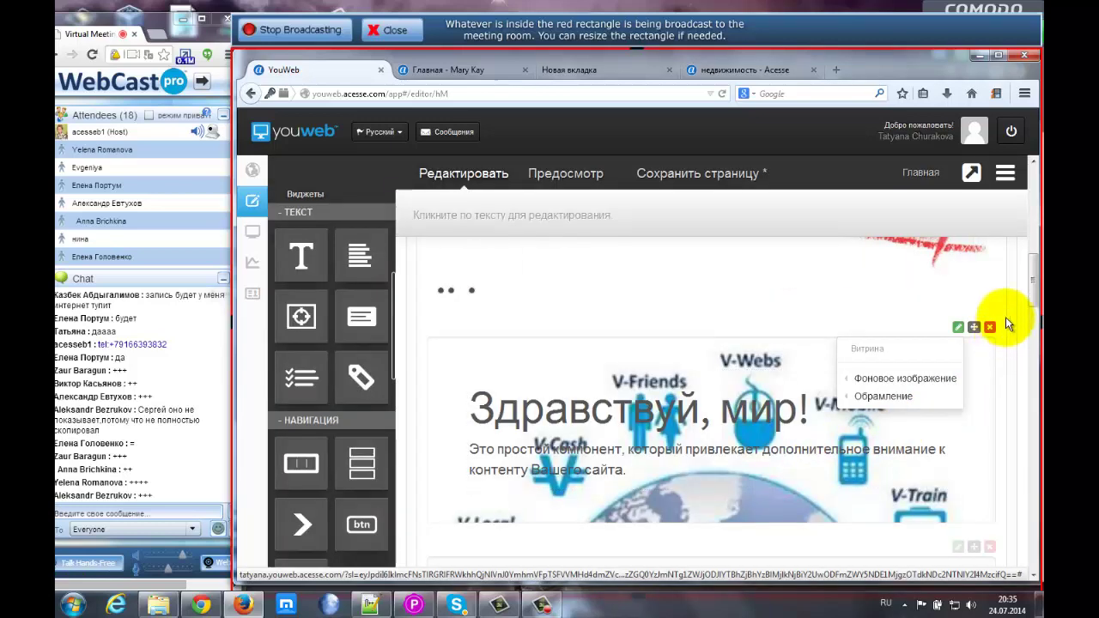
- Try the Повторить (tiled) and Вместить (fitted) layouts for the banner's background image
mouse_move(1034, 294)
left_mouse_down()
mouse_move(1035, 317)
mouse_move(1035, 298)
left_mouse_up()
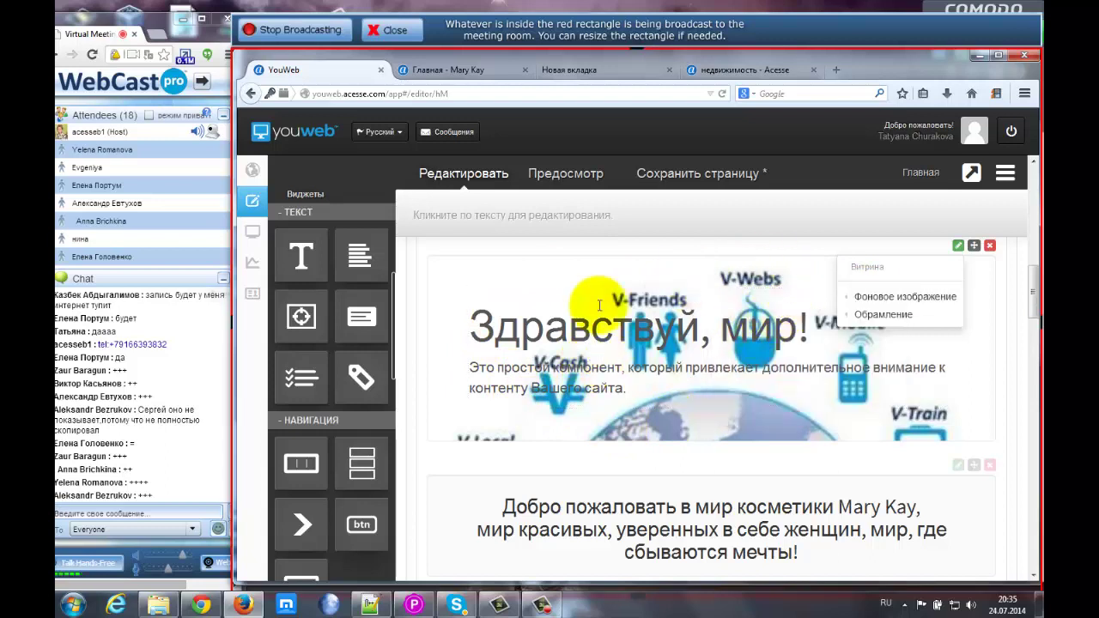
mouse_move(870, 300)
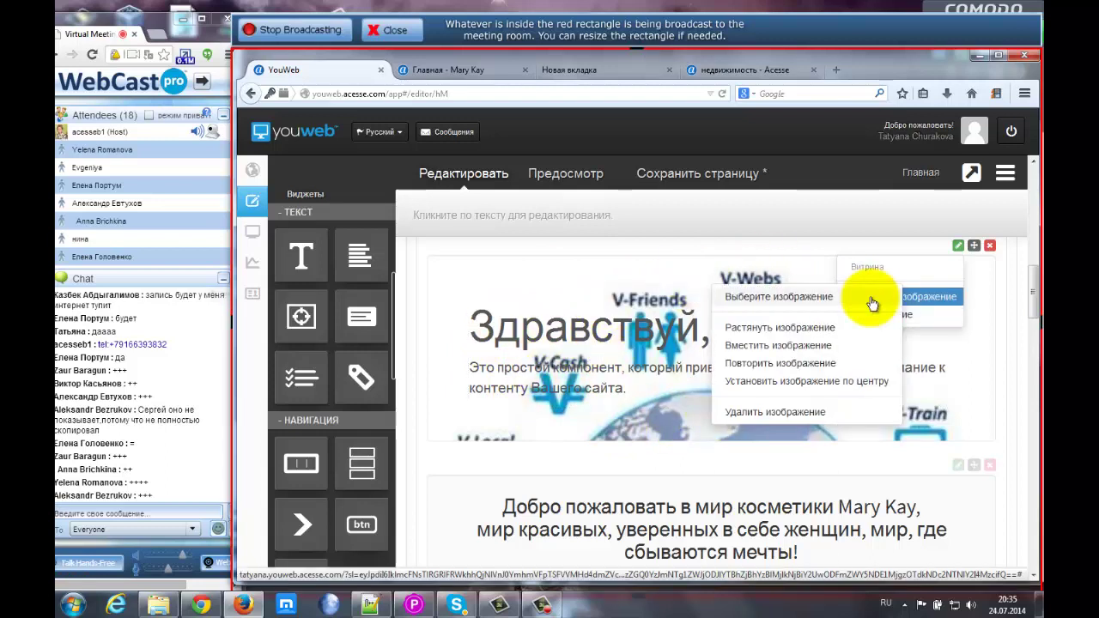
left_click(772, 364)
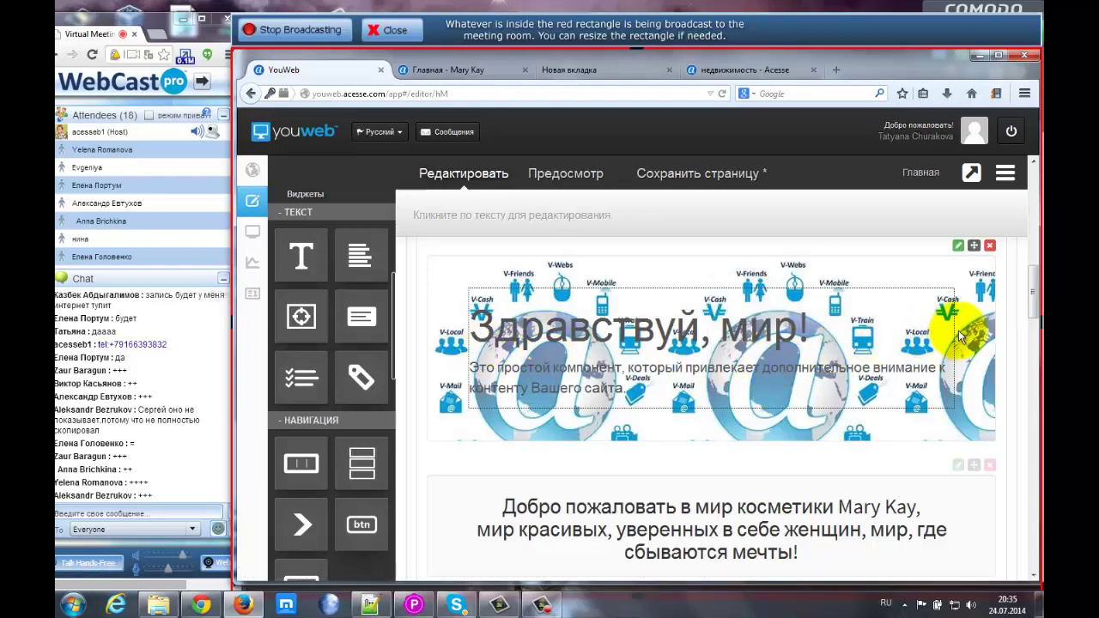
left_click(959, 249)
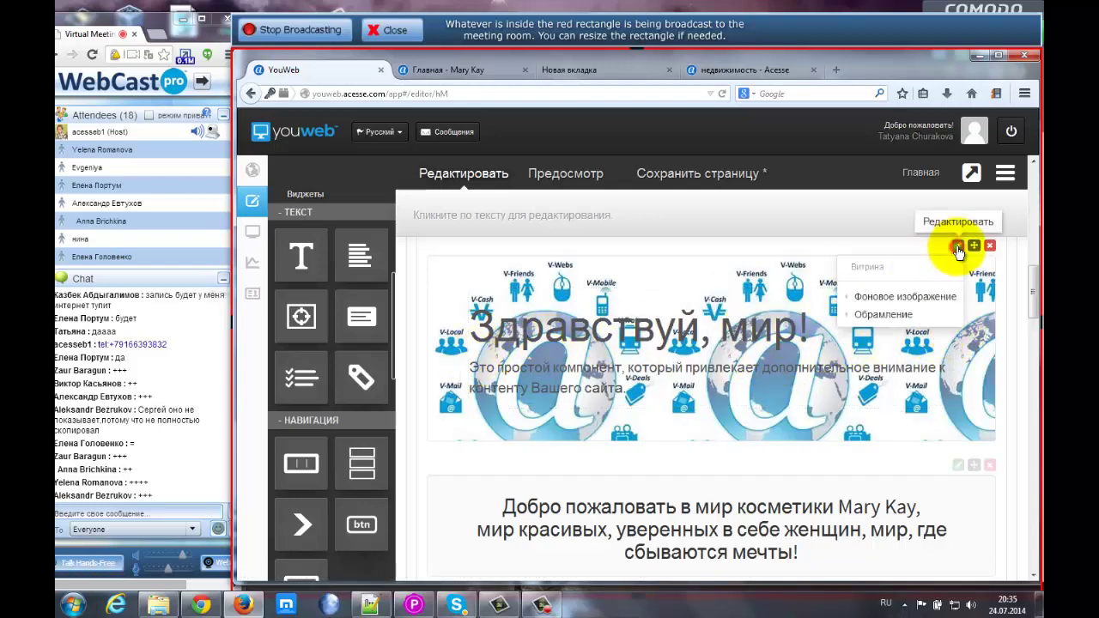
mouse_move(864, 299)
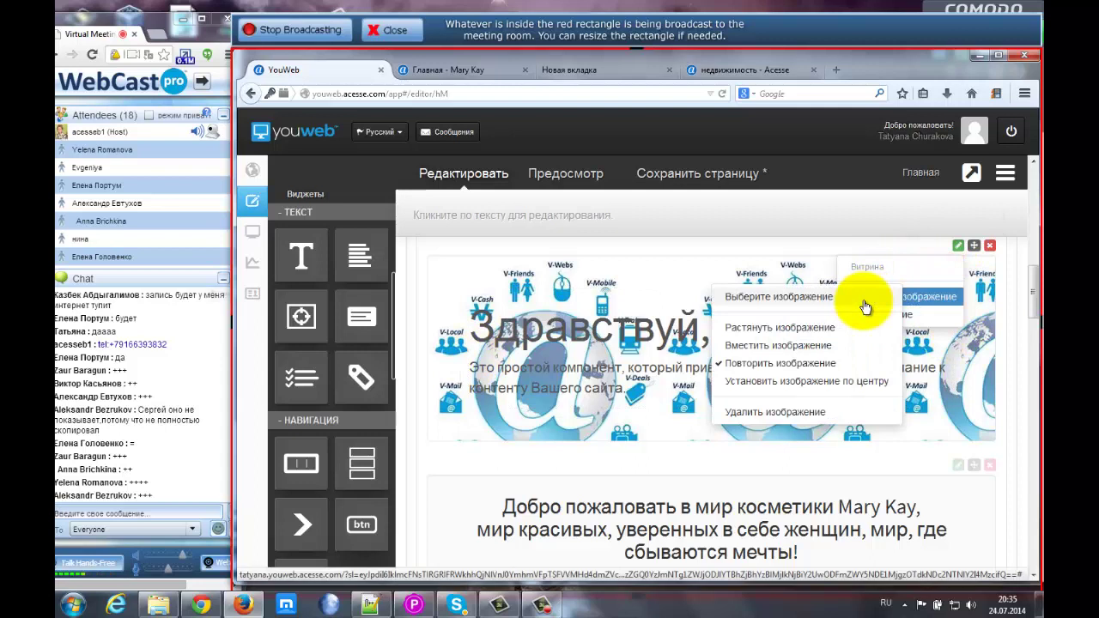
left_click(748, 346)
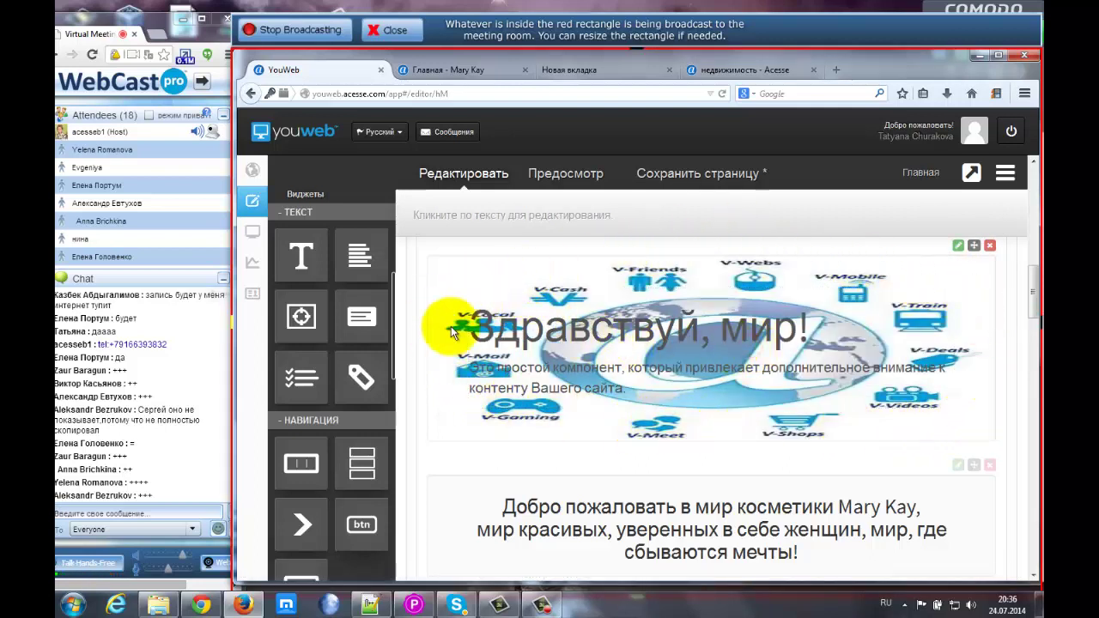
- Switch the background to Растянуть, then settle on Установить изображение по центру
left_click(956, 246)
left_click(893, 297)
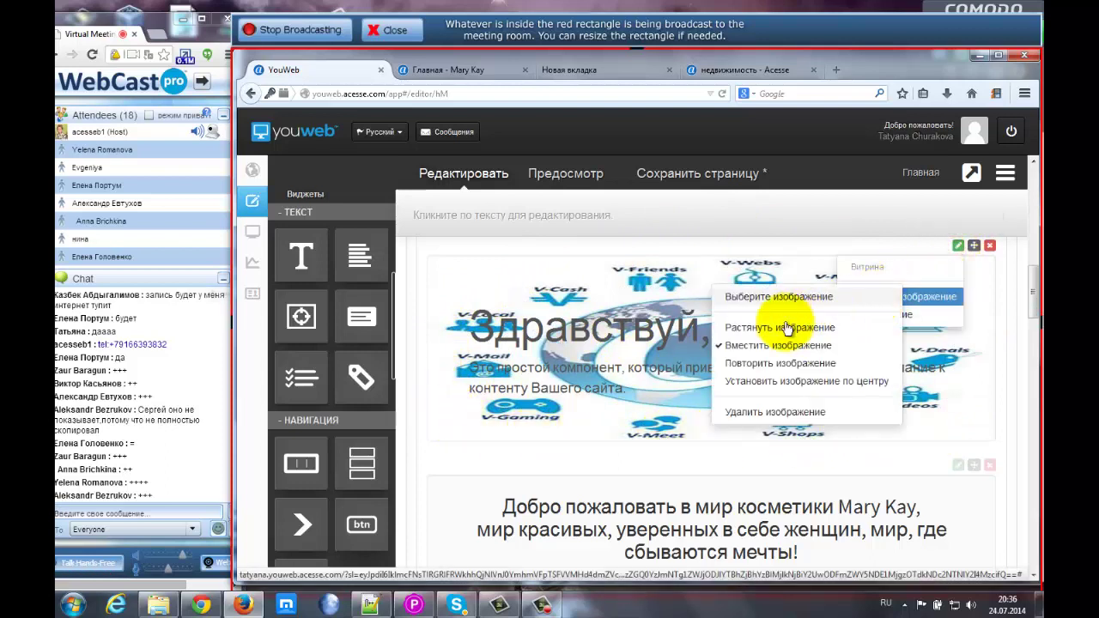
left_click(766, 327)
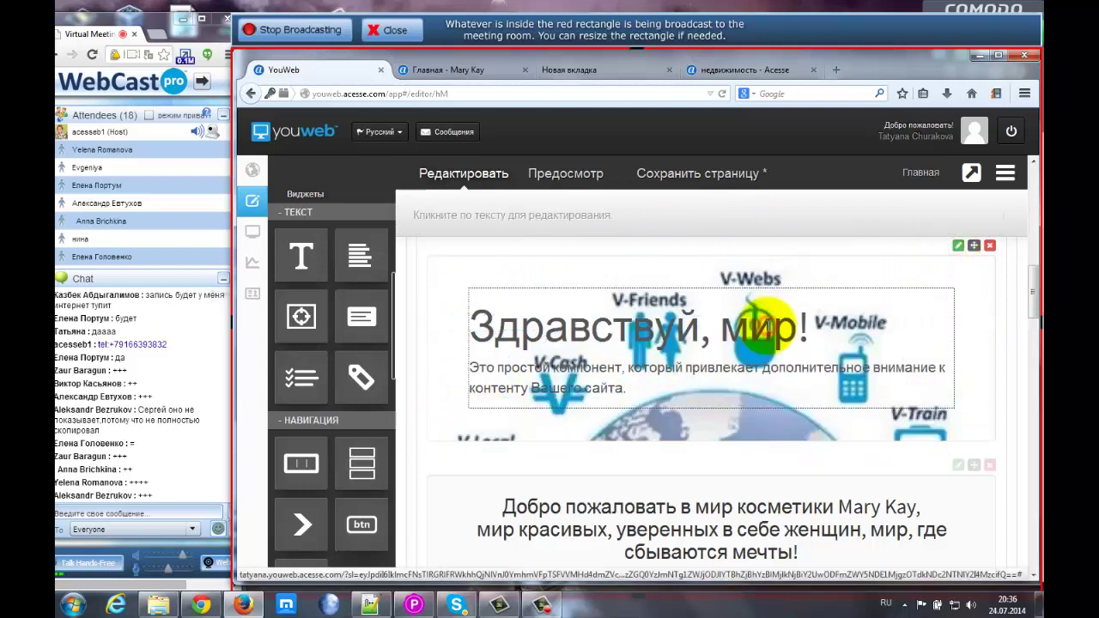
left_click(958, 246)
left_click(902, 296)
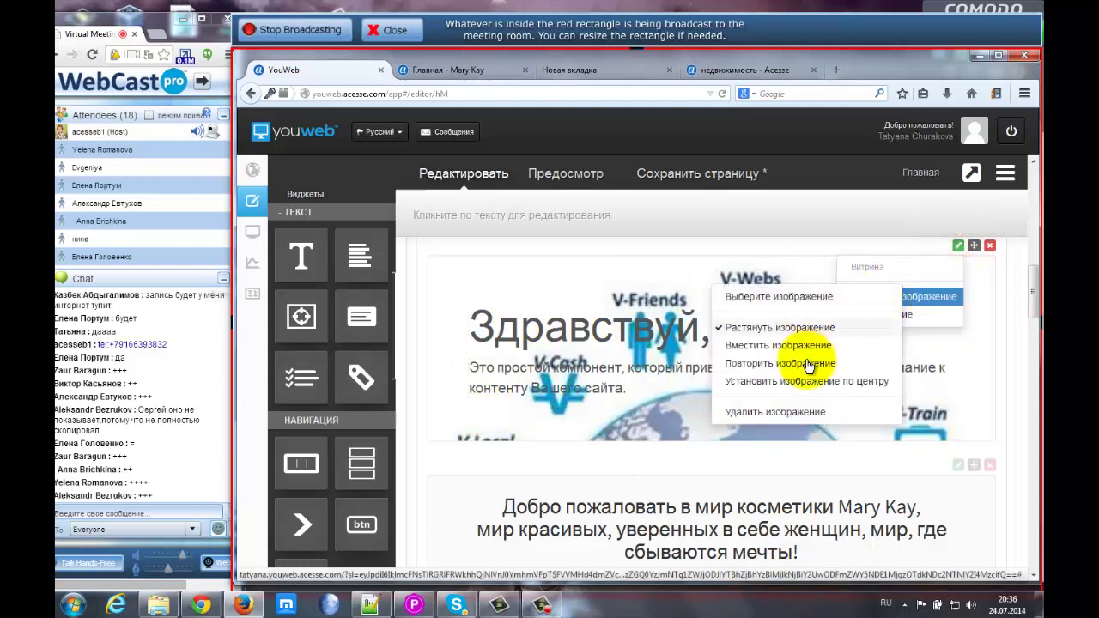
left_click(794, 381)
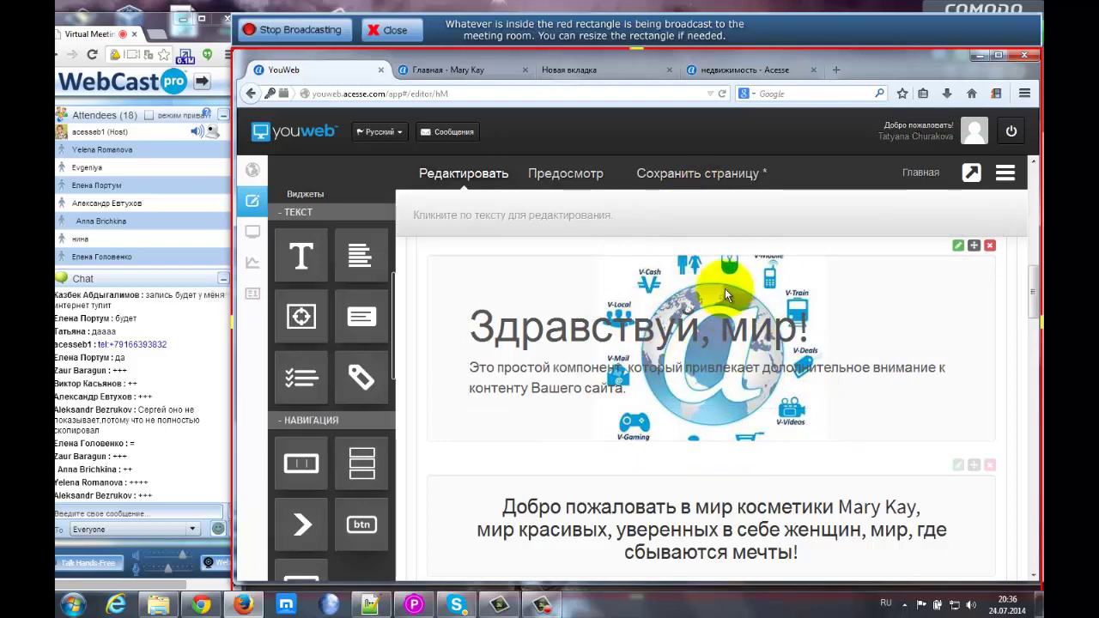
left_click(957, 248)
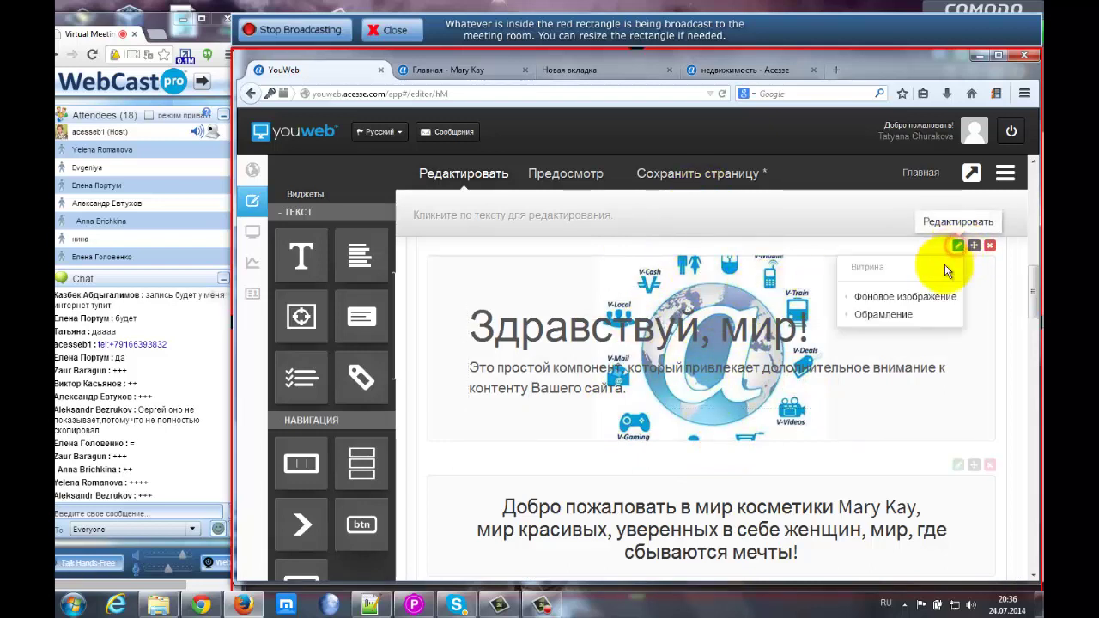
- Set the banner's Обрамление to Маленькое, then back to Обычное
left_click(884, 314)
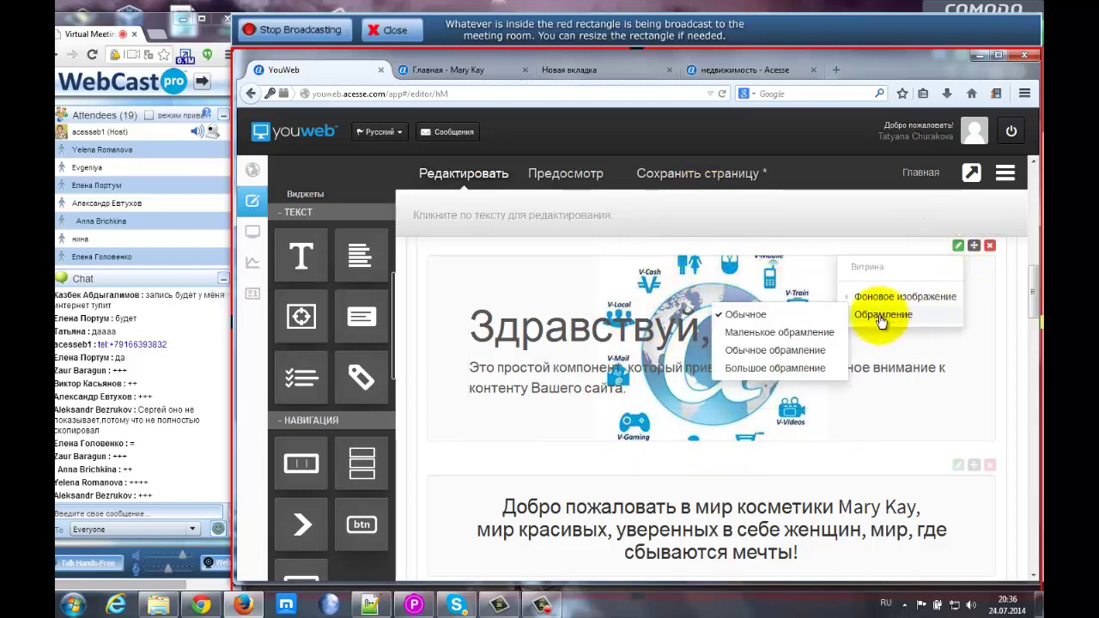
left_click(763, 333)
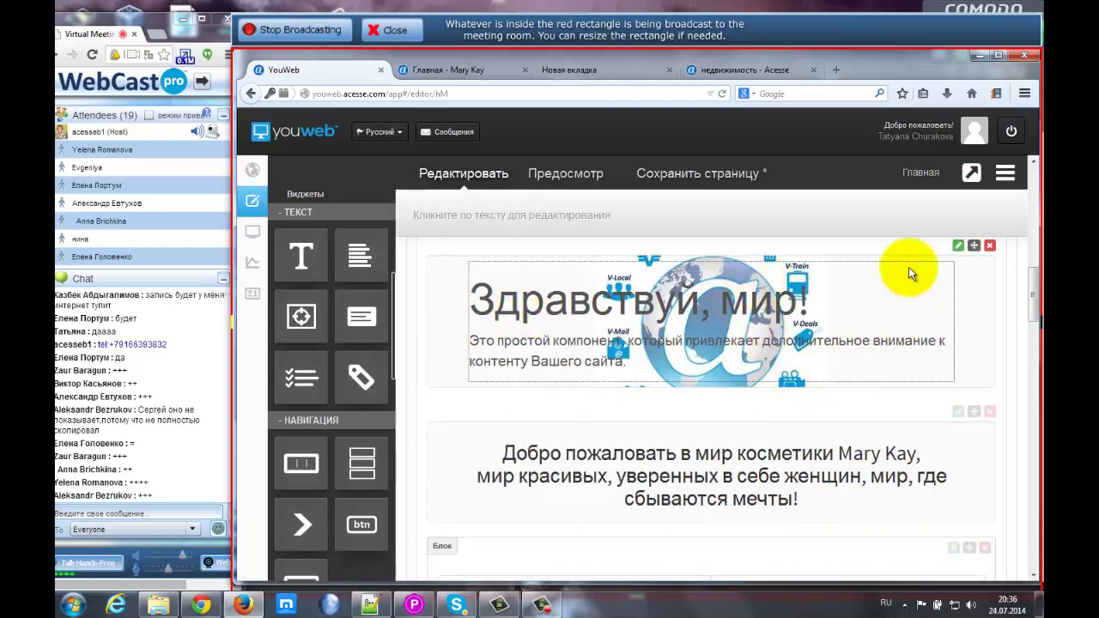
left_click(957, 247)
mouse_move(901, 316)
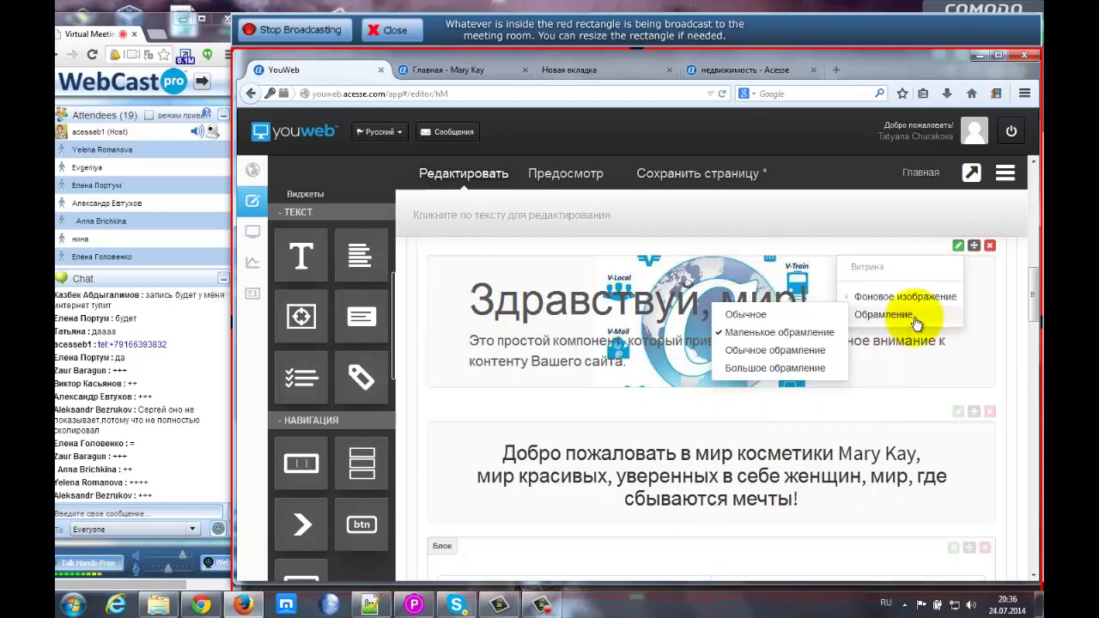
left_click(772, 351)
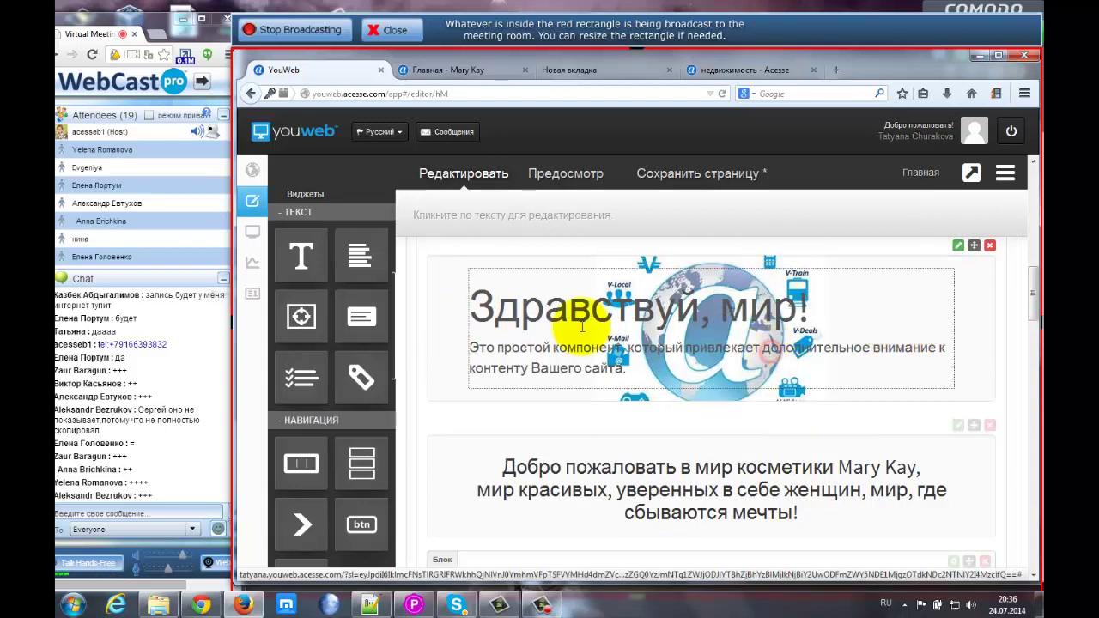
- Replace the banner's heading and paragraph with the test line 'овалдыавла', centred
left_click(472, 304)
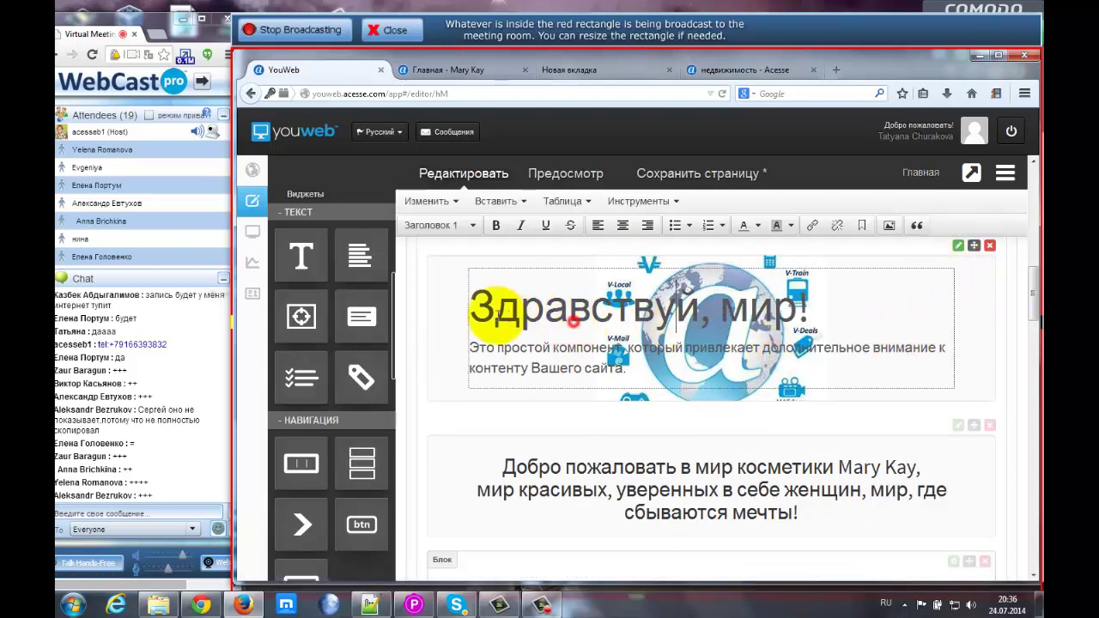
left_click_drag(495, 306, 836, 310)
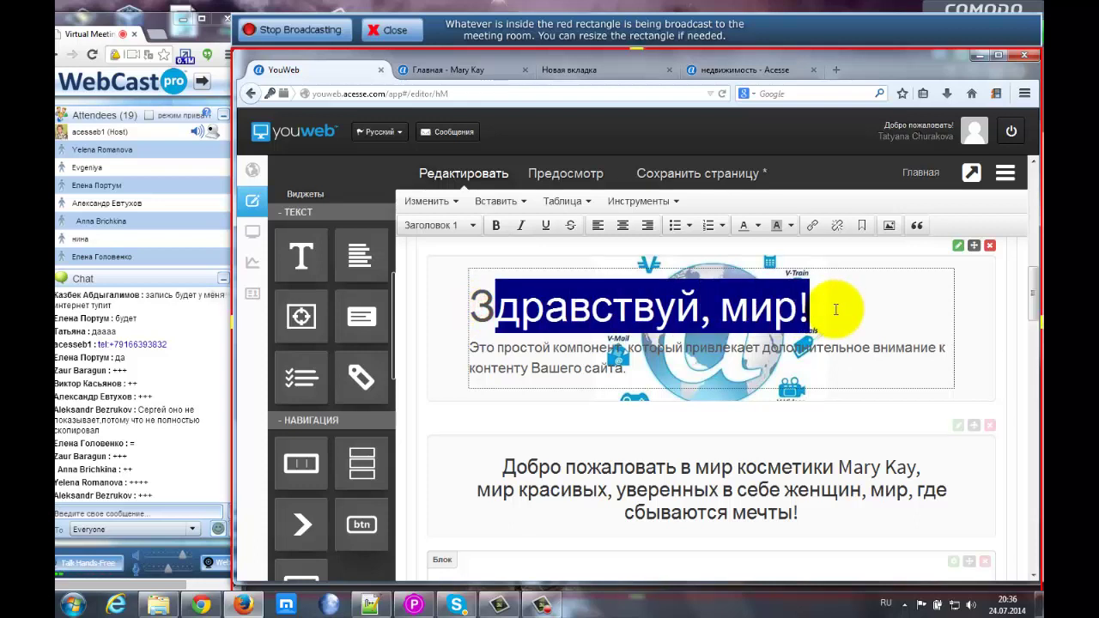
key("Left")
key("Delete")
key("Delete")
key("Delete")
key("Delete")
key("Delete")
key("Delete")
key("Delete")
key("Delete")
key("Delete")
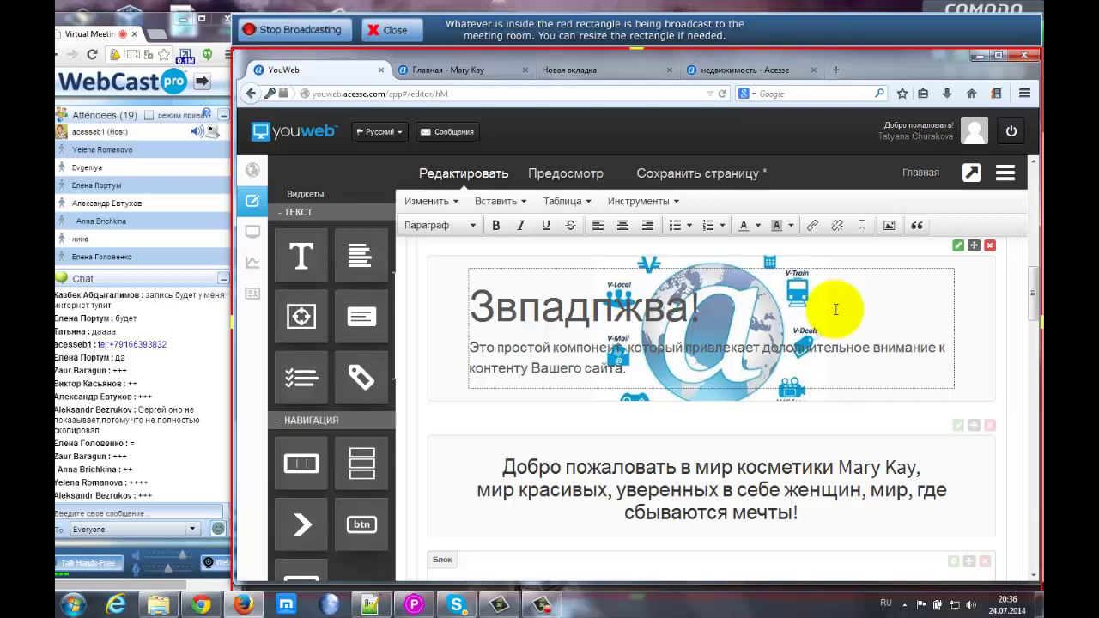
type("овалдыавла")
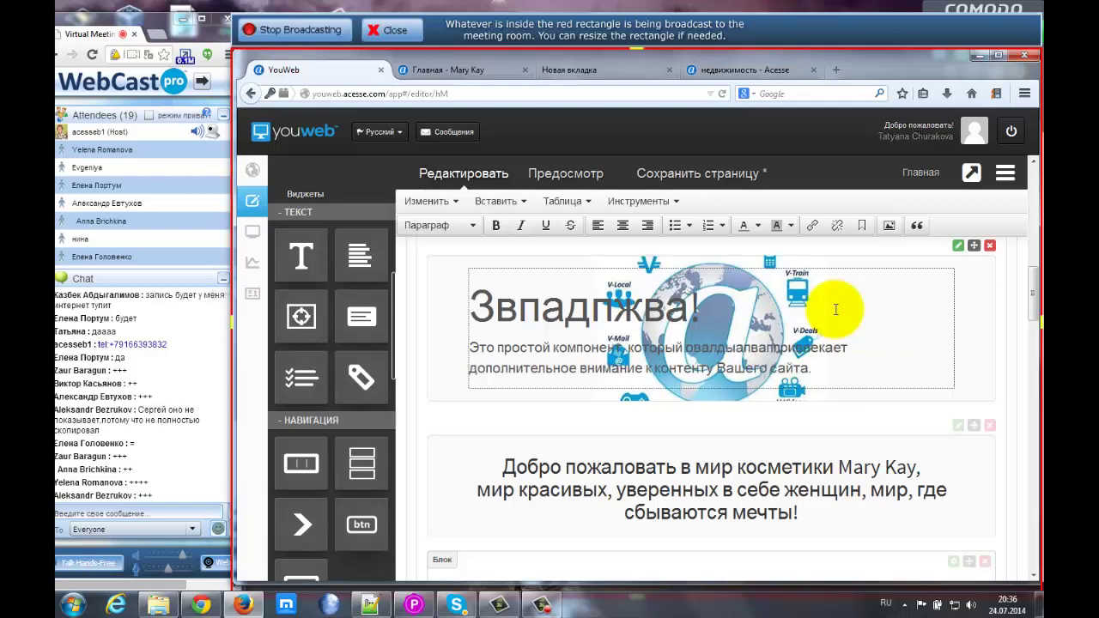
key("ctrl+a")
key("Delete")
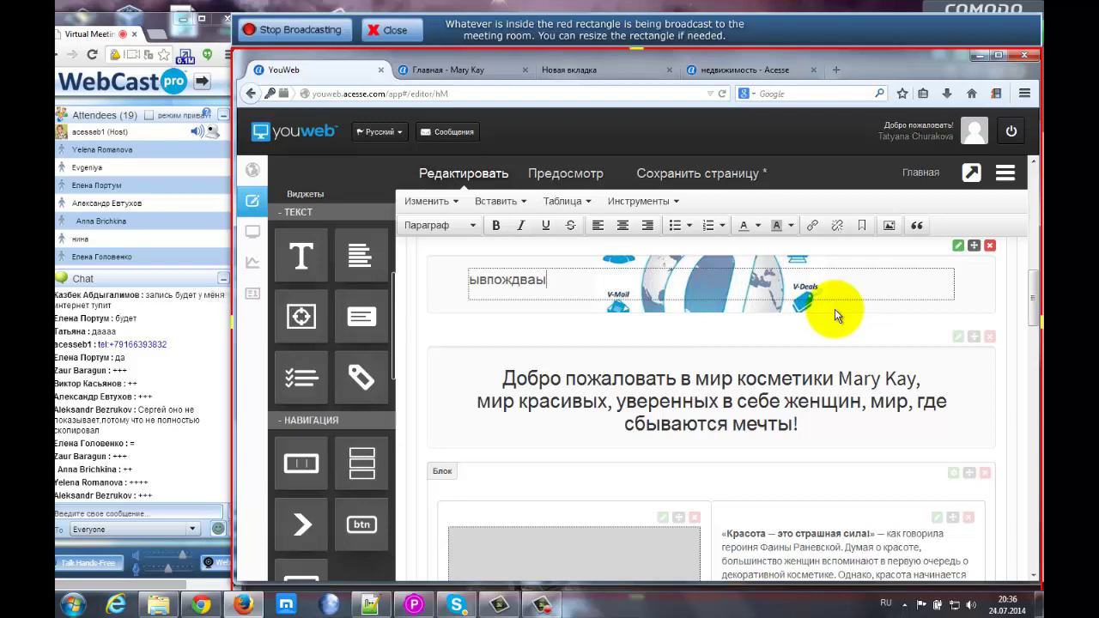
left_click(623, 225)
left_click_drag(684, 280, 740, 280)
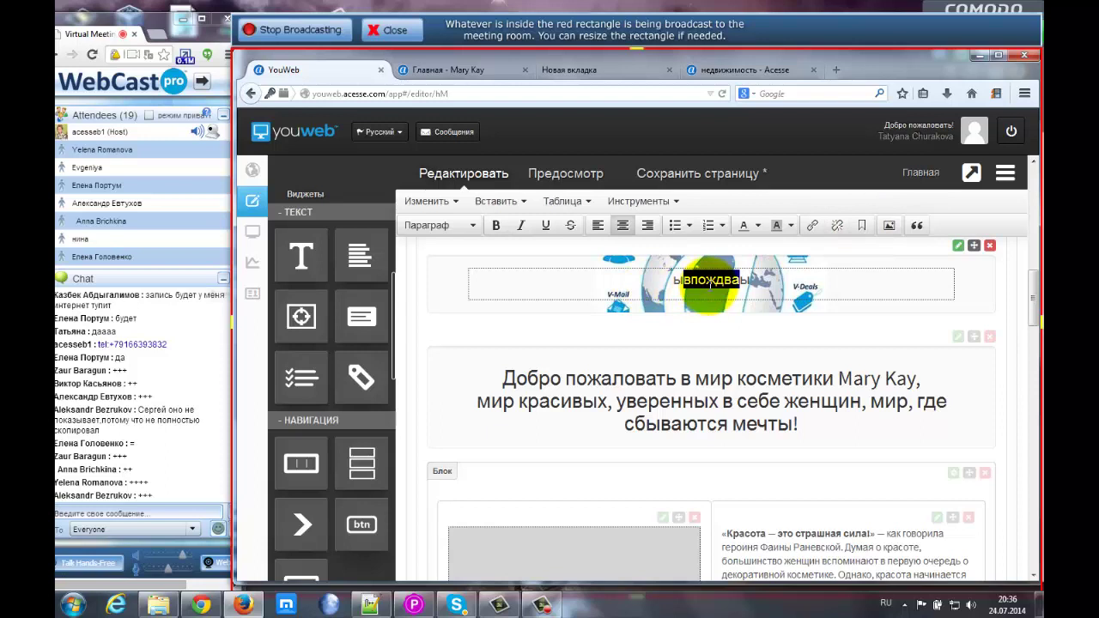
scroll(1031, 300, "up", 1)
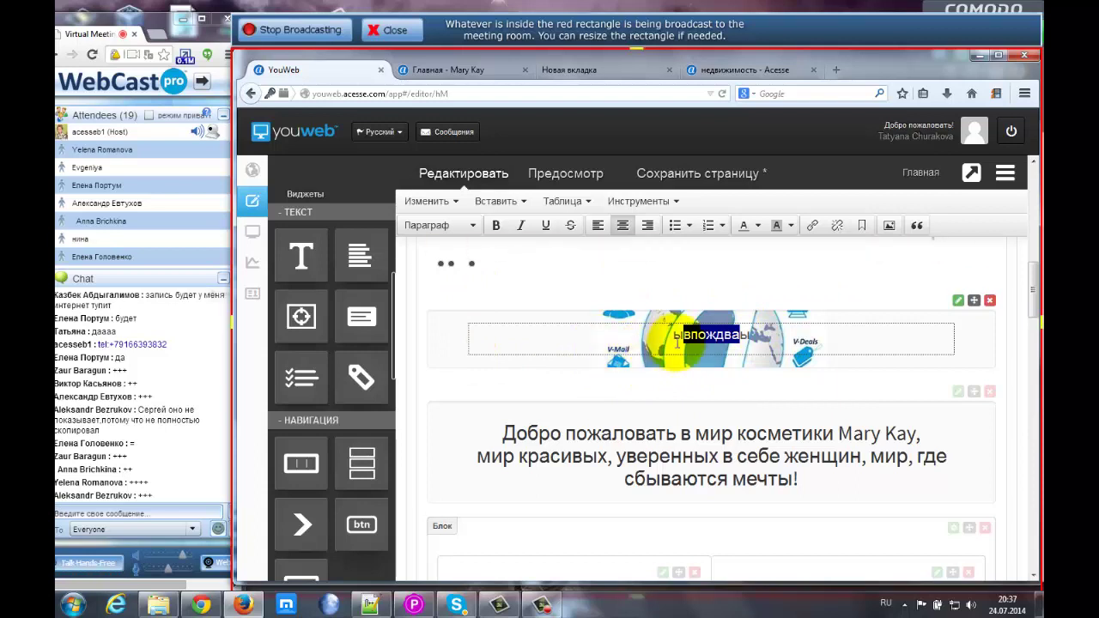
- Delete the test banner so the welcome heading follows the mission slideshow
left_click(989, 300)
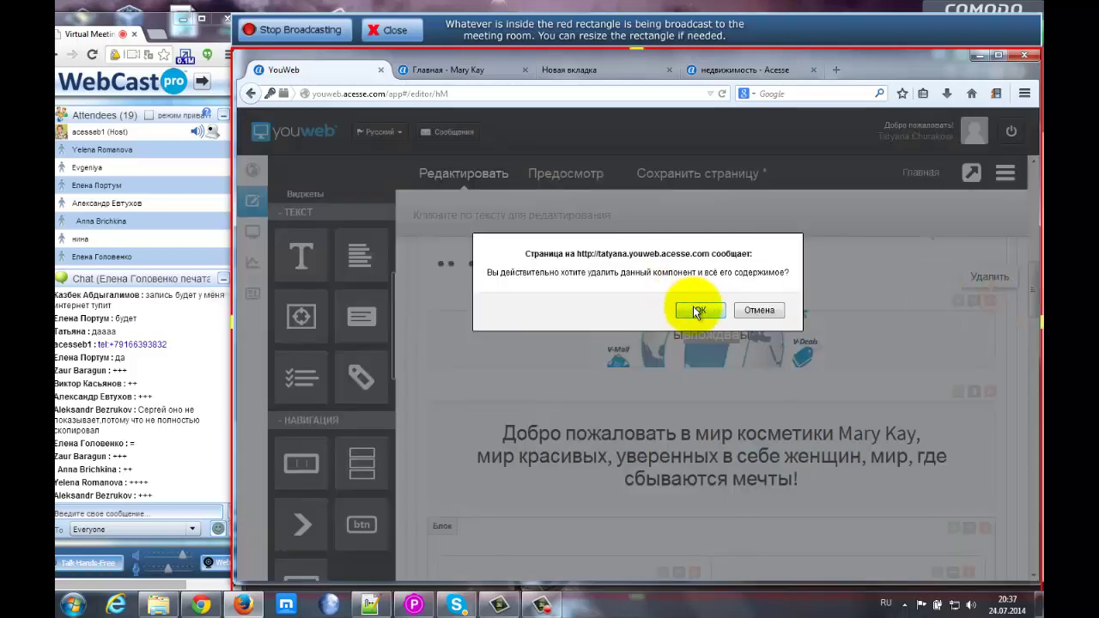
left_click(697, 311)
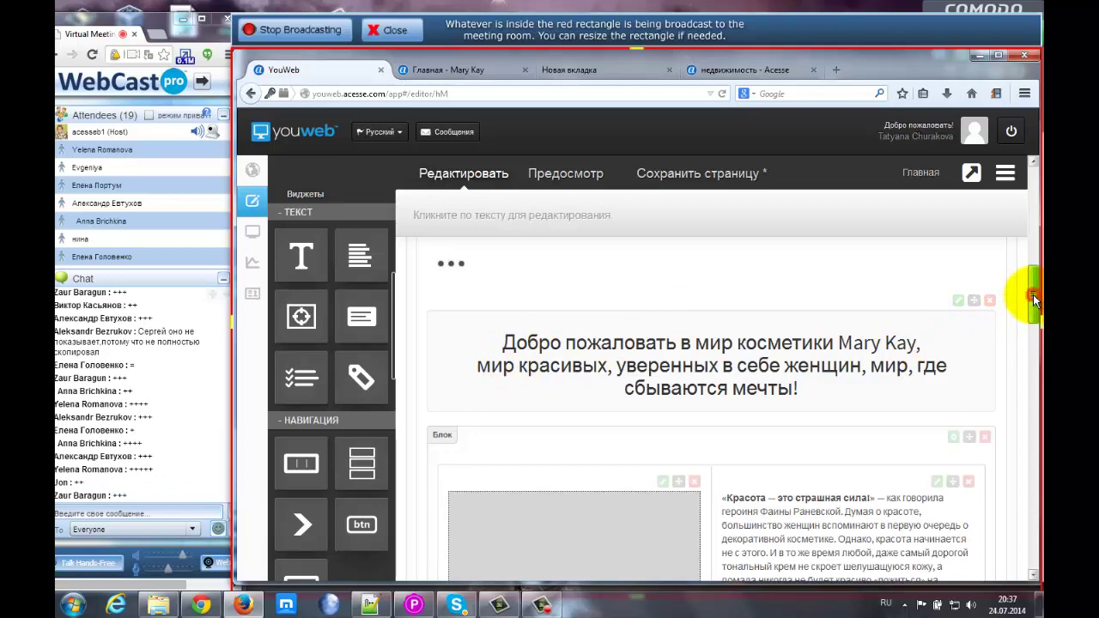
left_click_drag(1034, 299, 1034, 328)
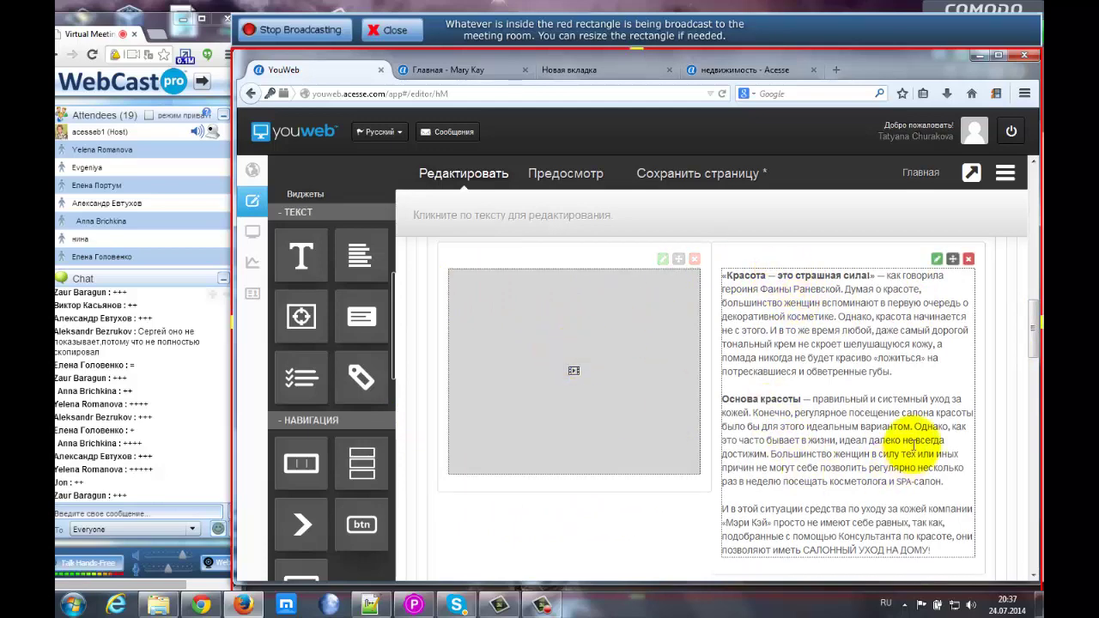
left_click_drag(1037, 344, 1036, 307)
- Scroll the widget sidebar up to the Раскладка column tiles
scroll(1037, 315, "down", 3)
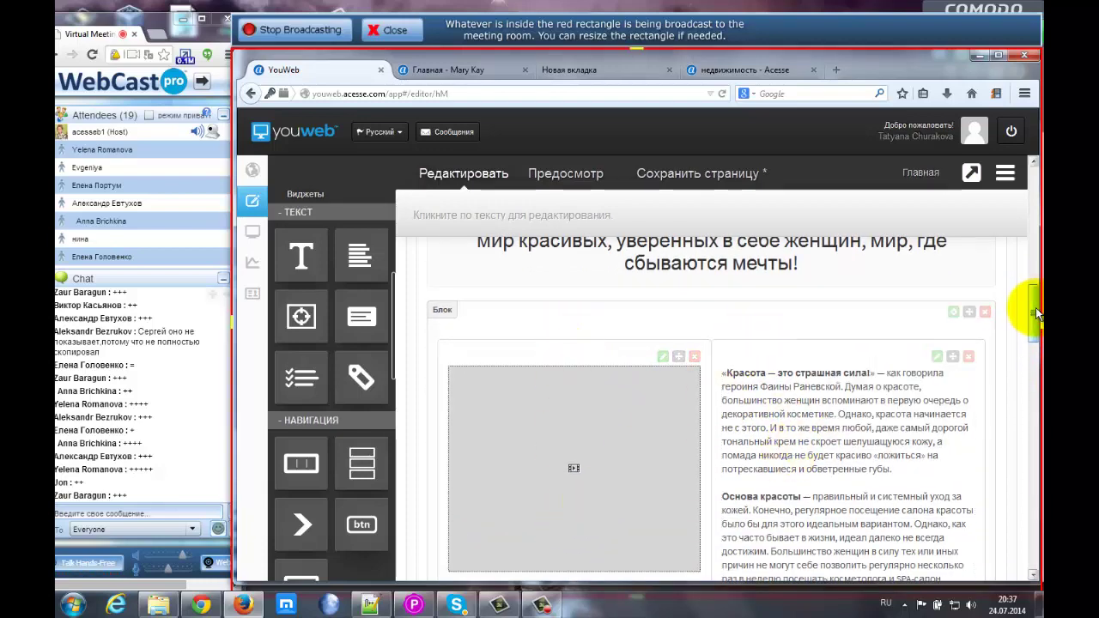
scroll(1037, 296, "up", 1)
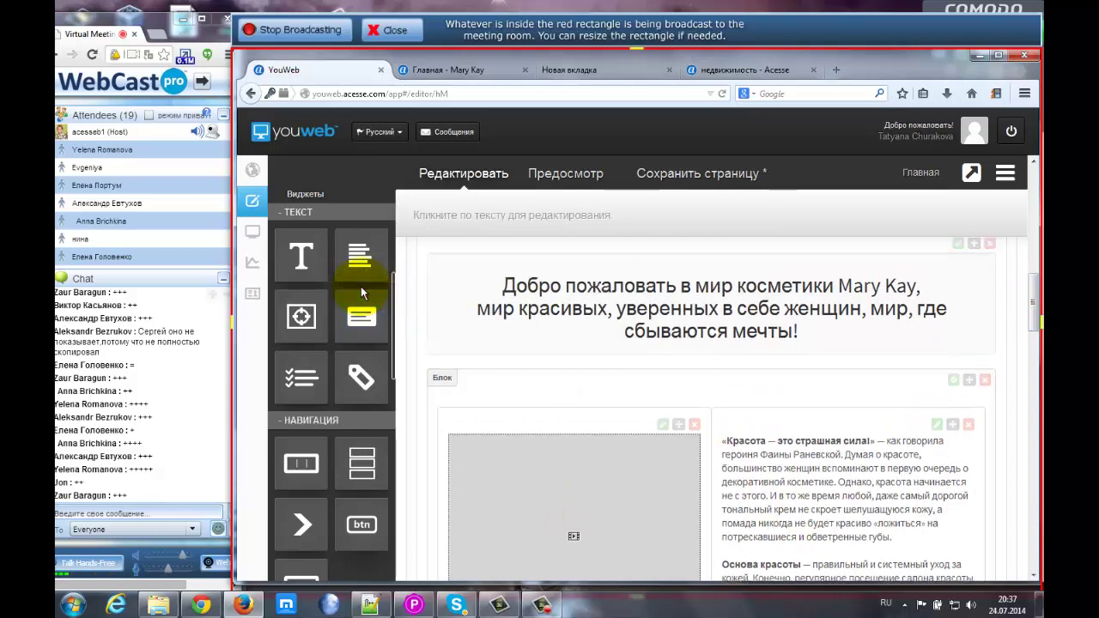
left_click_drag(360, 286, 339, 279)
scroll(339, 279, "up", 3)
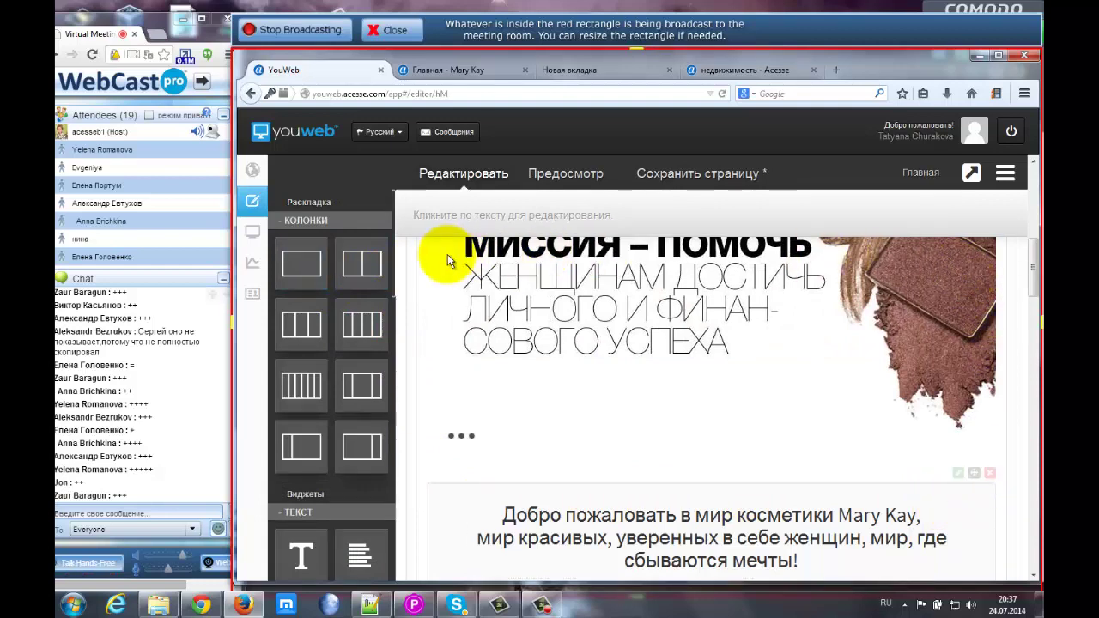
- Add a two-column block with a three-column block nested inside, plus a six-column block inside that
left_click_drag(363, 264, 1026, 343)
left_click_drag(1025, 277, 1033, 329)
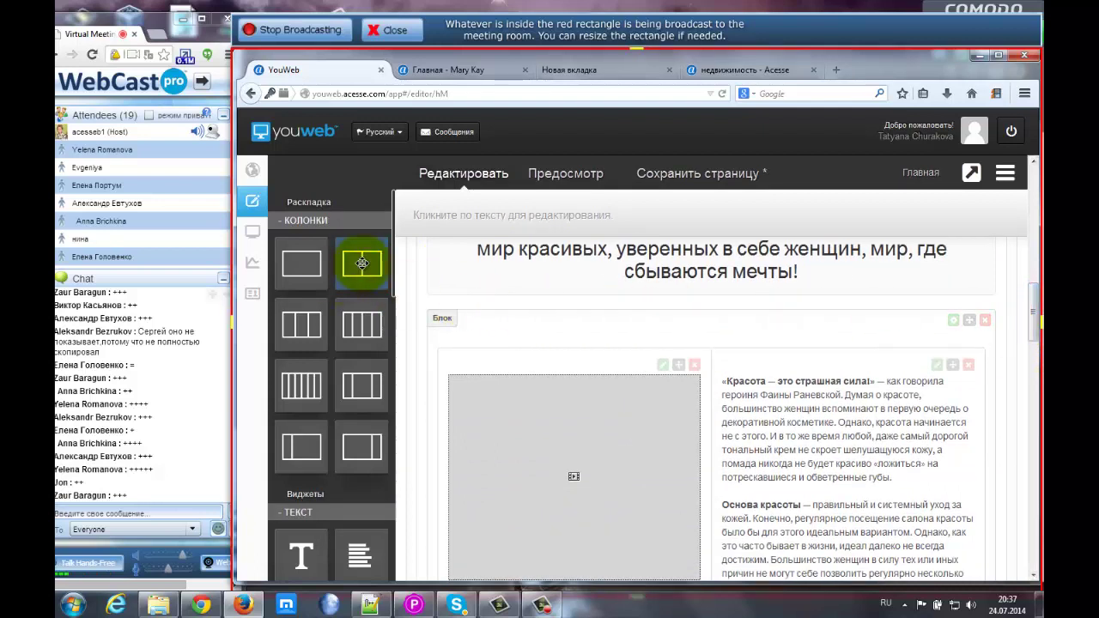
left_click_drag(361, 264, 629, 312)
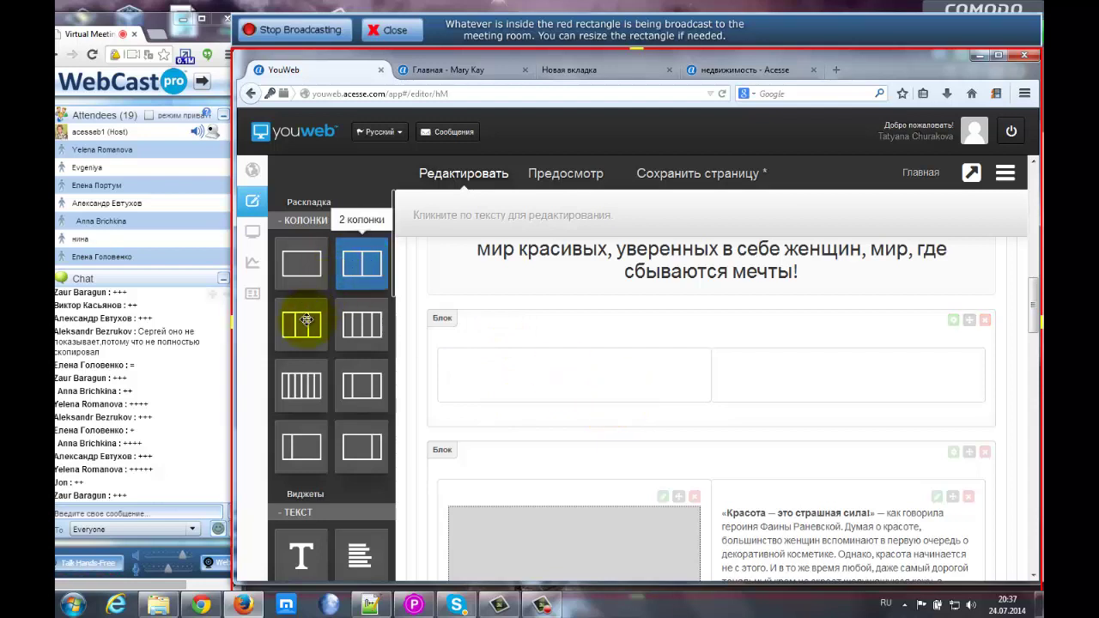
left_click_drag(301, 322, 541, 364)
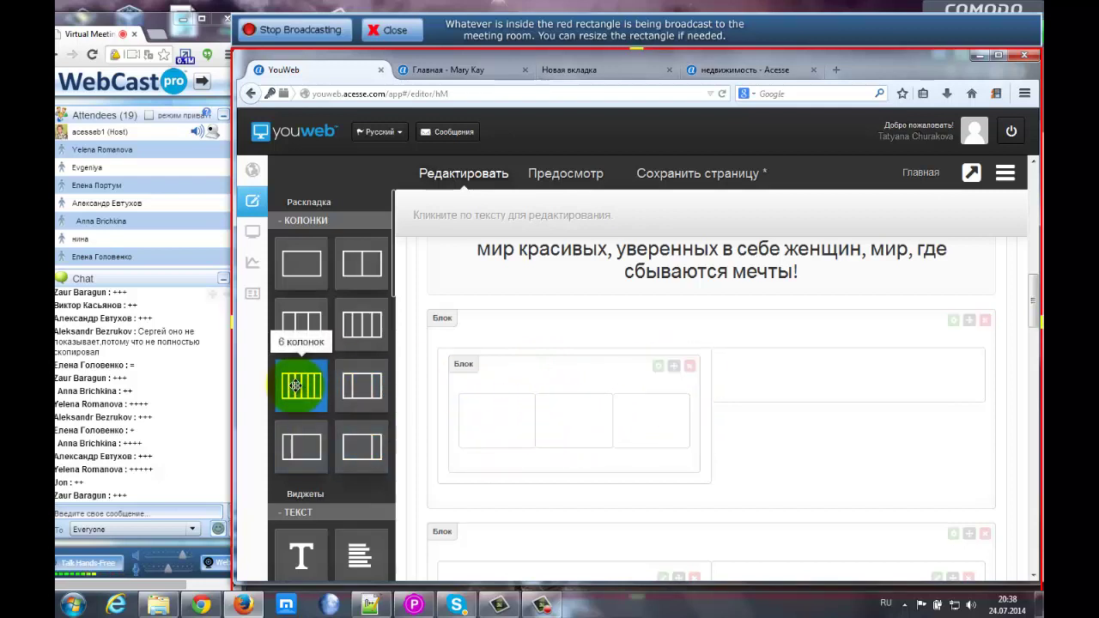
left_click_drag(300, 386, 604, 422)
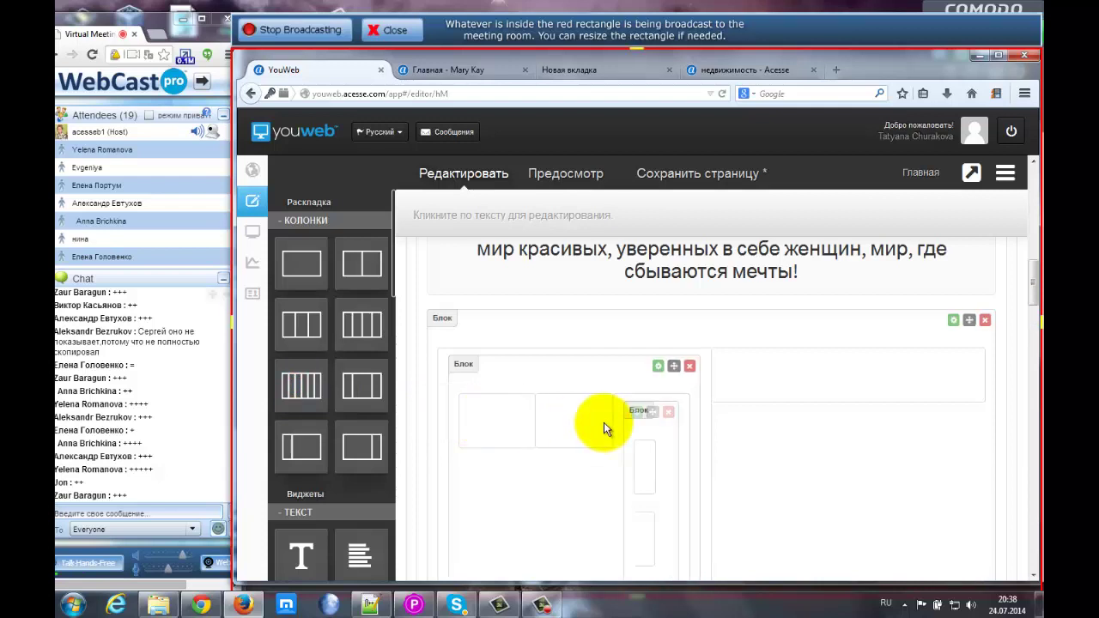
scroll(659, 348, "down", 2)
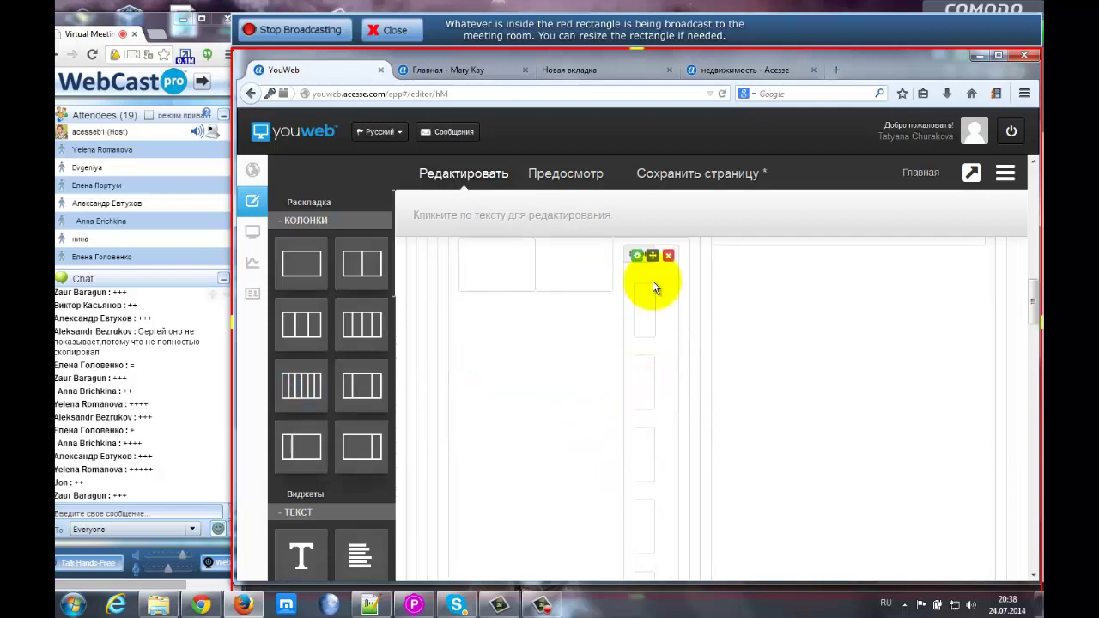
- Delete the nested blocks and the empty two-column block, confirming each with OK
left_click(668, 260)
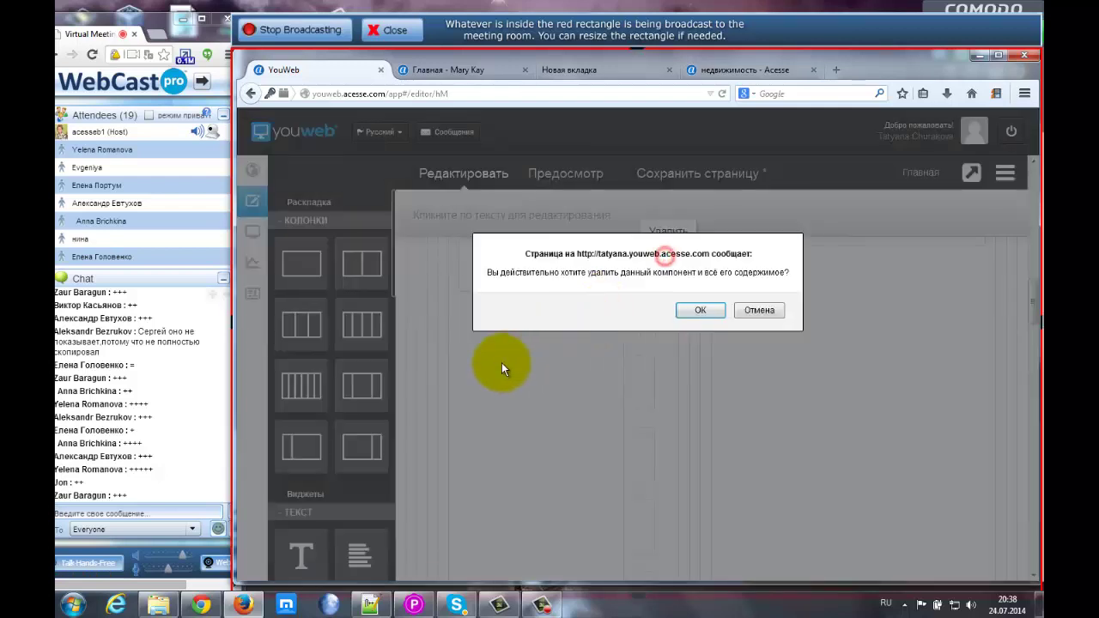
left_click(695, 311)
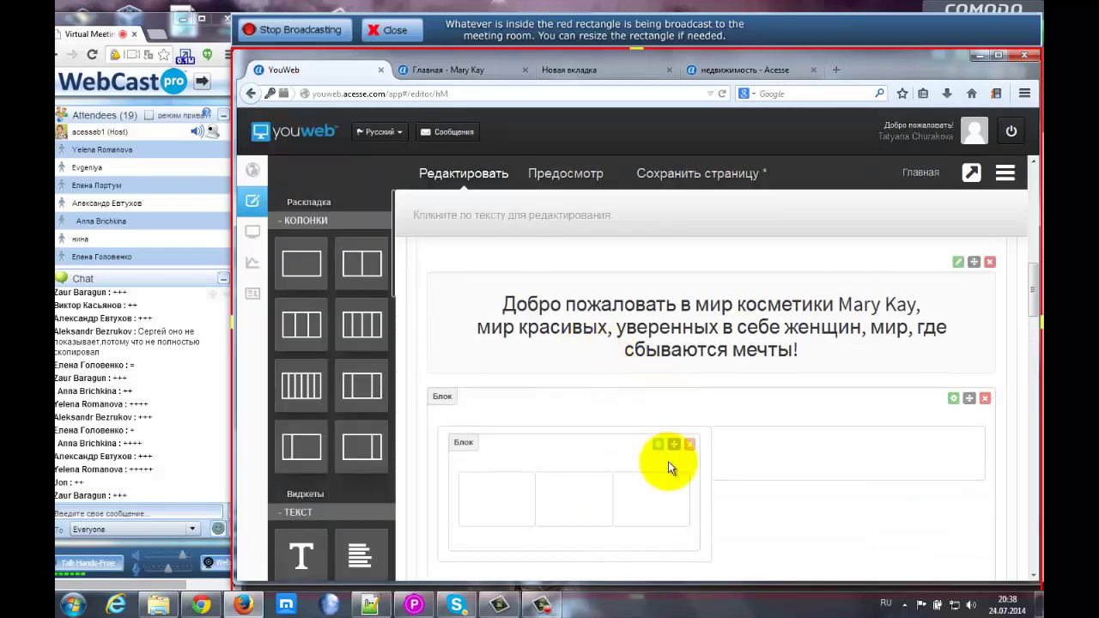
left_click(690, 448)
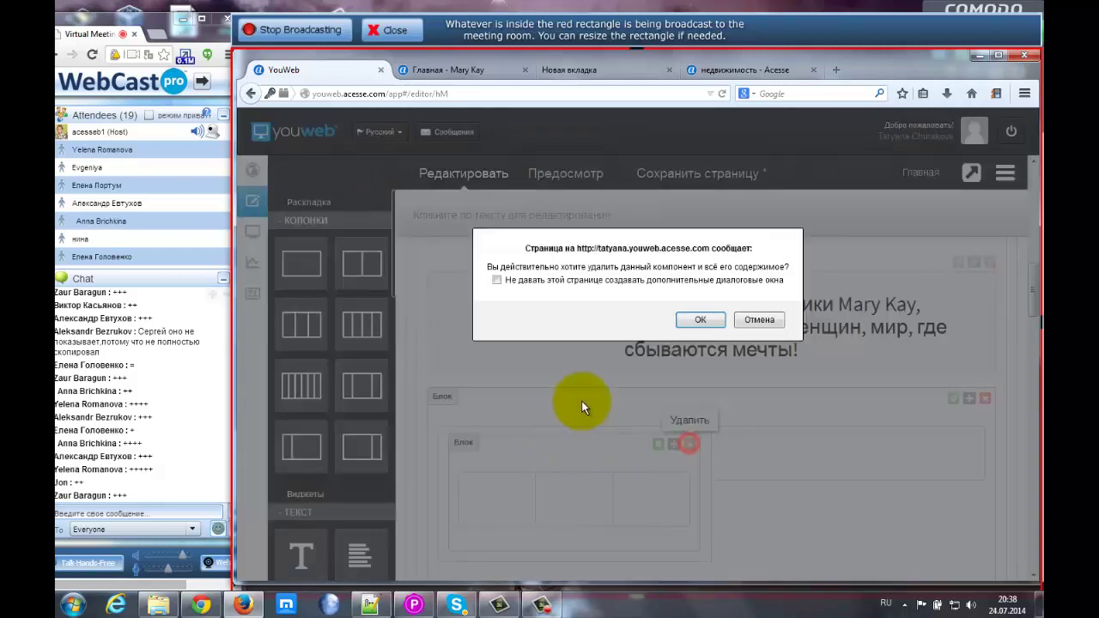
left_click(702, 318)
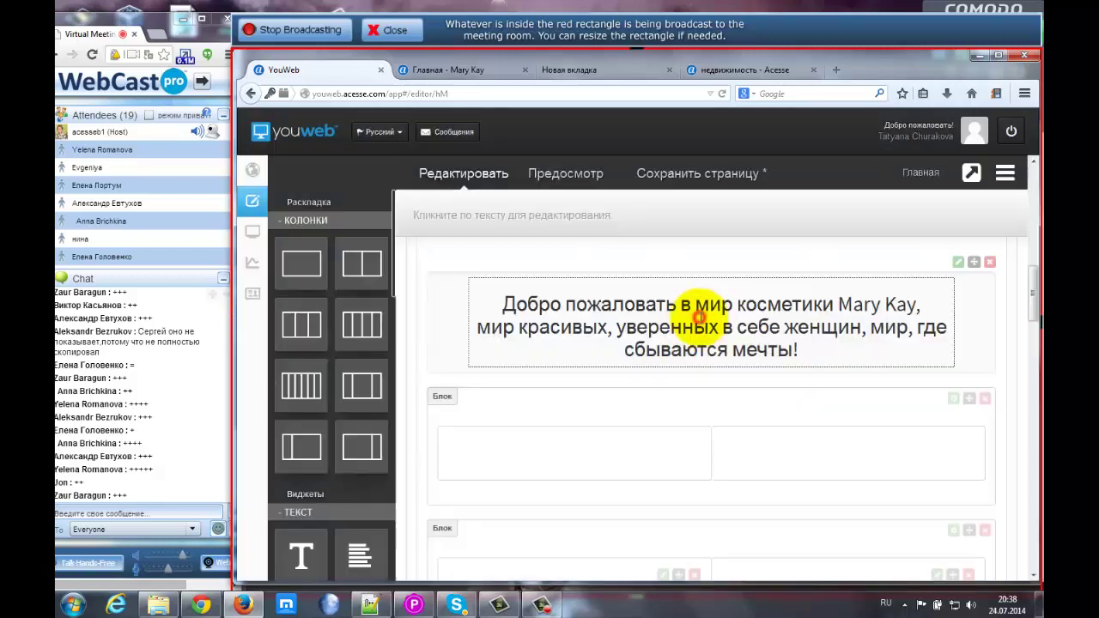
left_click(607, 444)
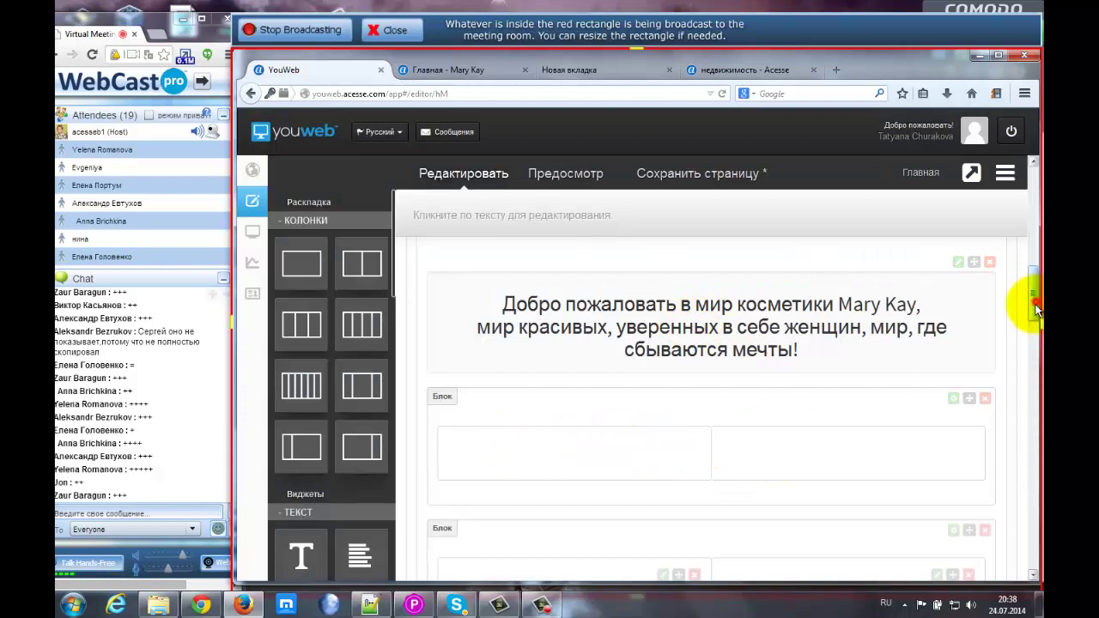
left_click_drag(1035, 306, 1035, 313)
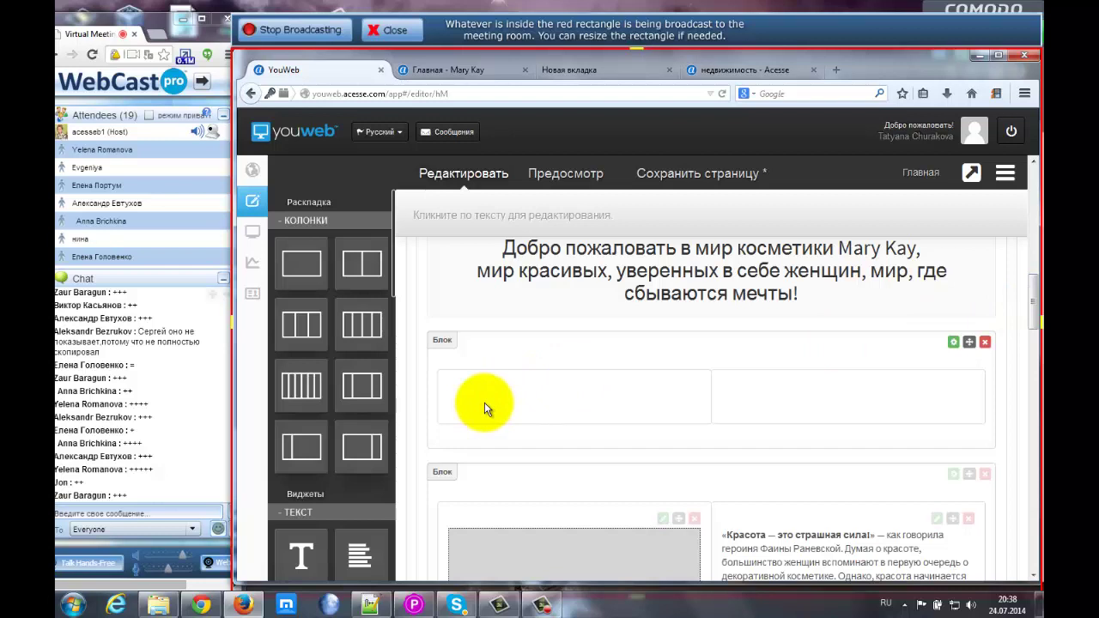
left_click(986, 344)
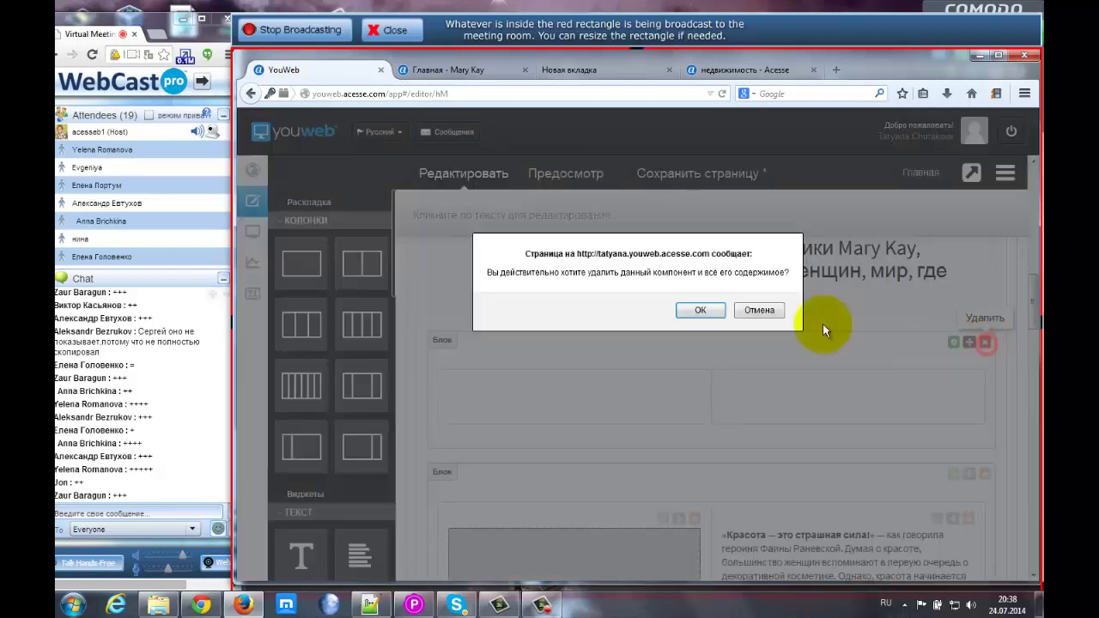
left_click(709, 314)
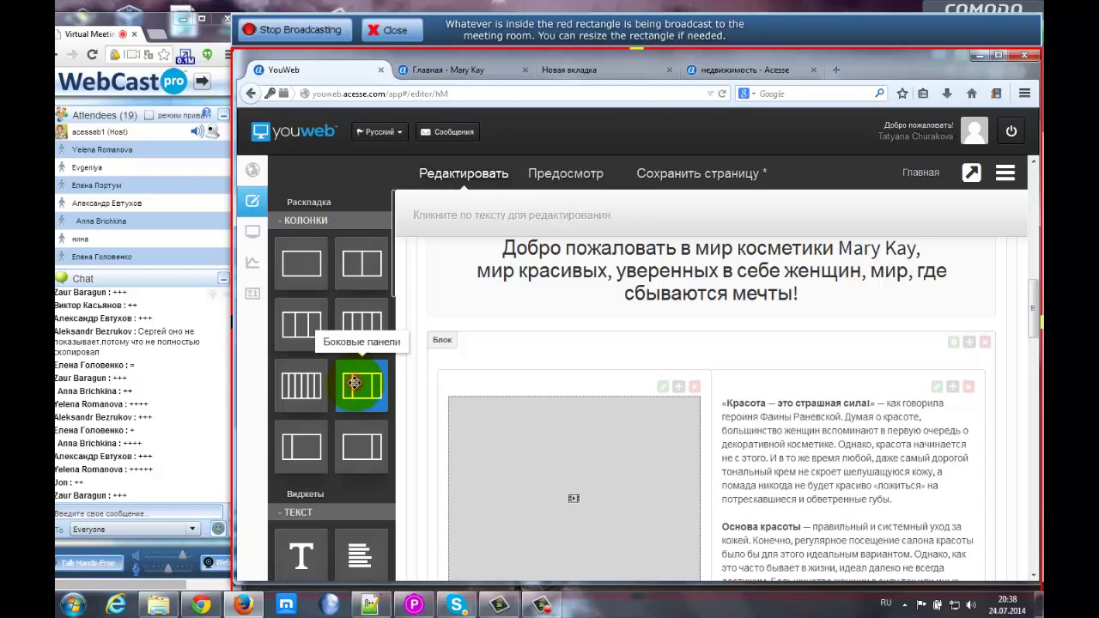
- Try the side-panels and right-sidebar column layouts above the text block, deleting each
left_click_drag(354, 384, 514, 329)
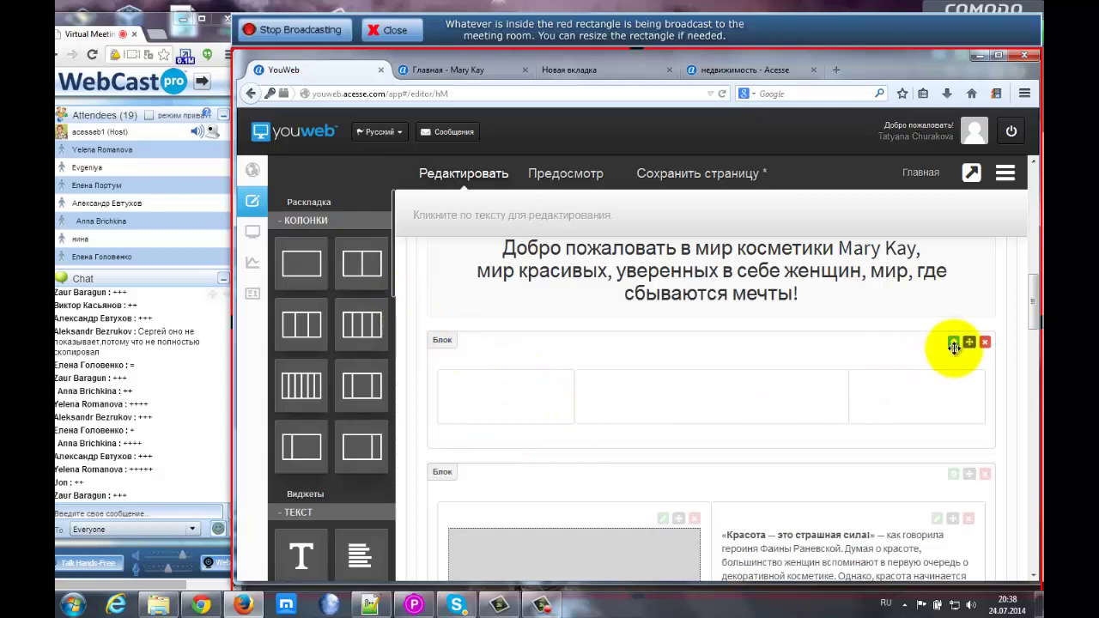
left_click(985, 343)
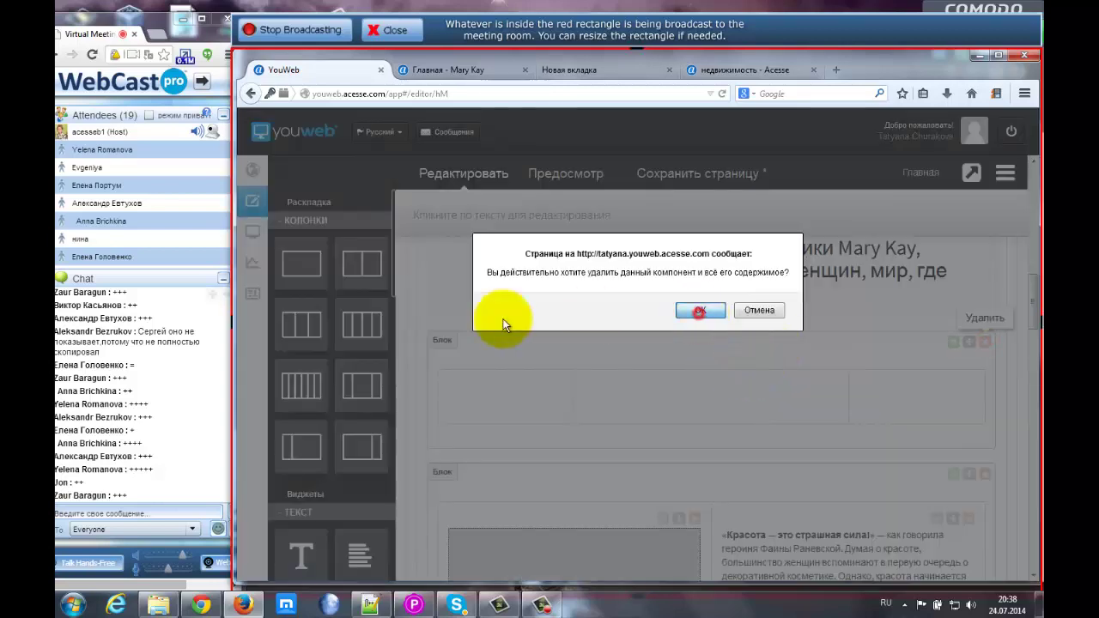
key("Return")
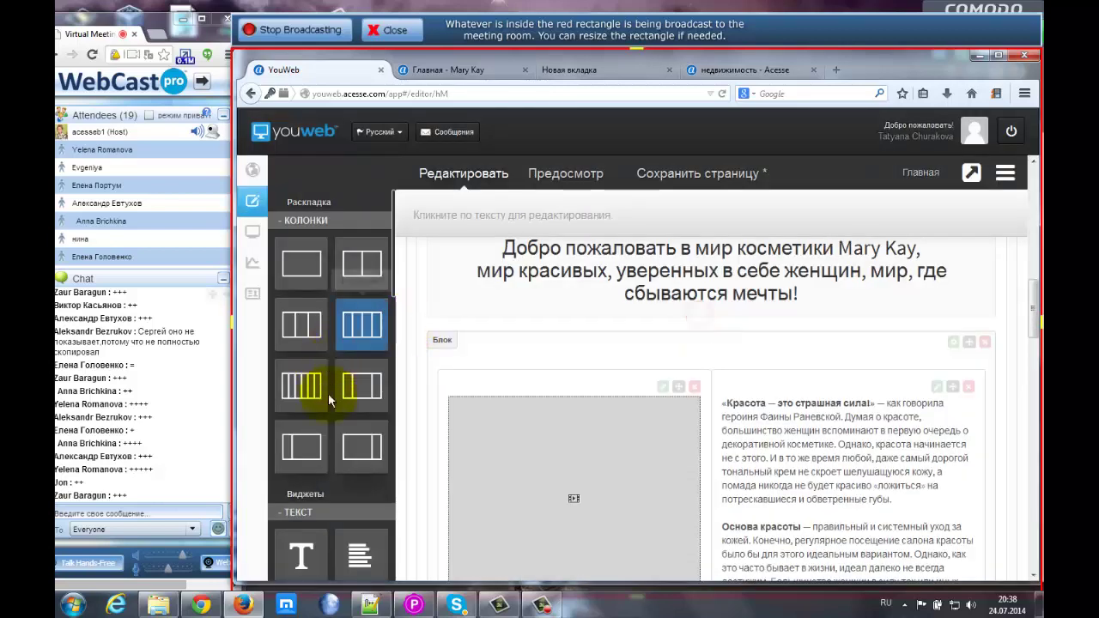
left_click(361, 447)
left_click_drag(362, 446, 497, 343)
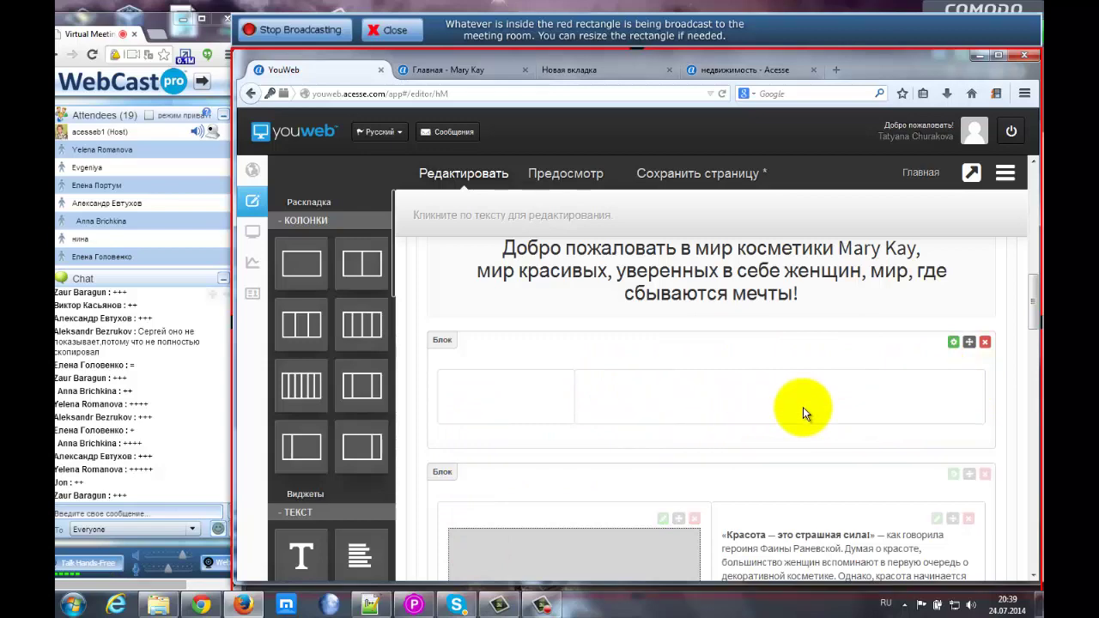
left_click(984, 342)
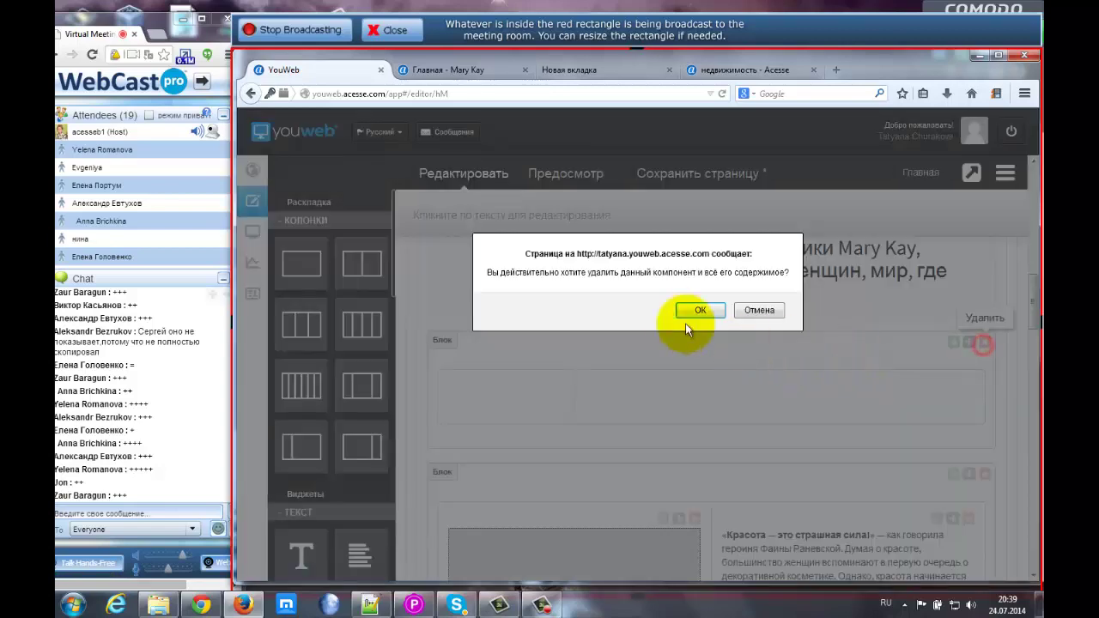
left_click(699, 311)
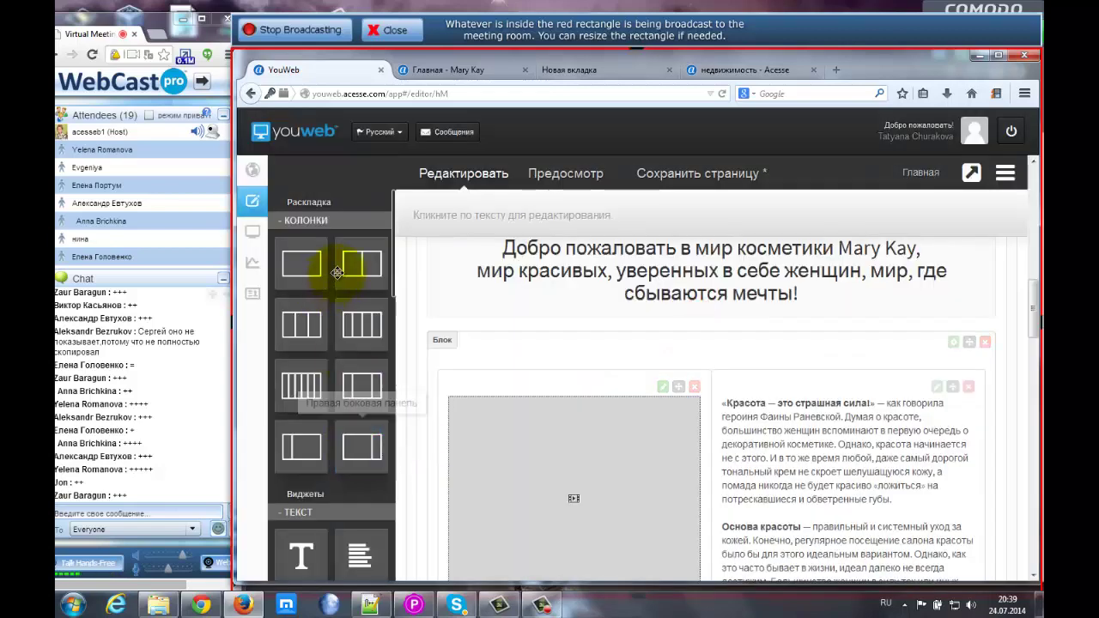
- Place a two-column layout block above the image-and-text block
left_click_drag(356, 257, 571, 335)
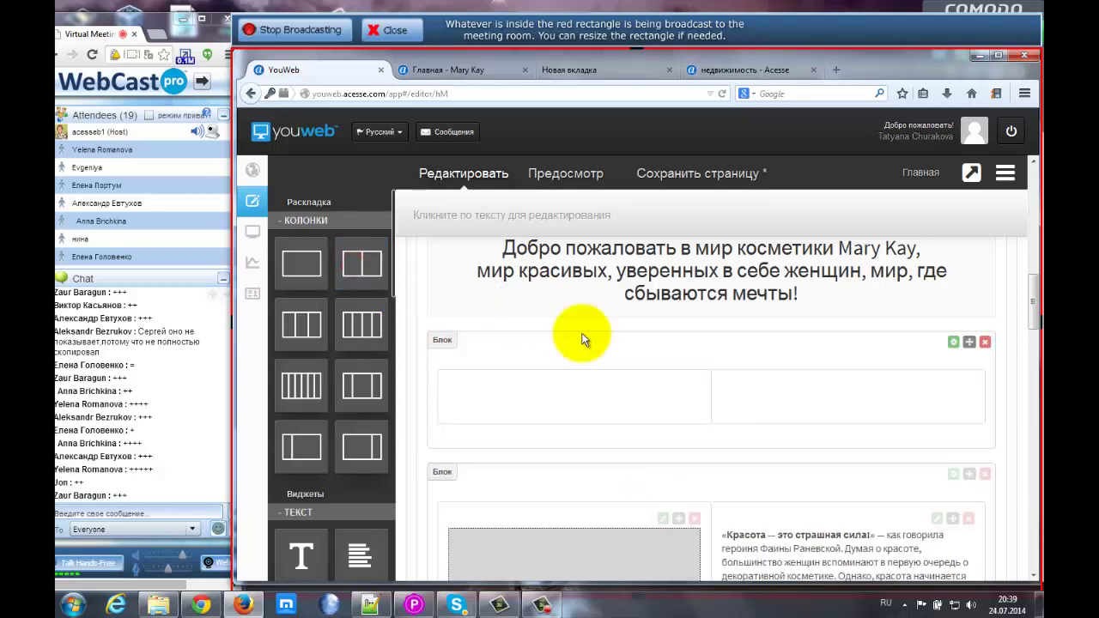
scroll(1034, 323, "down", 2)
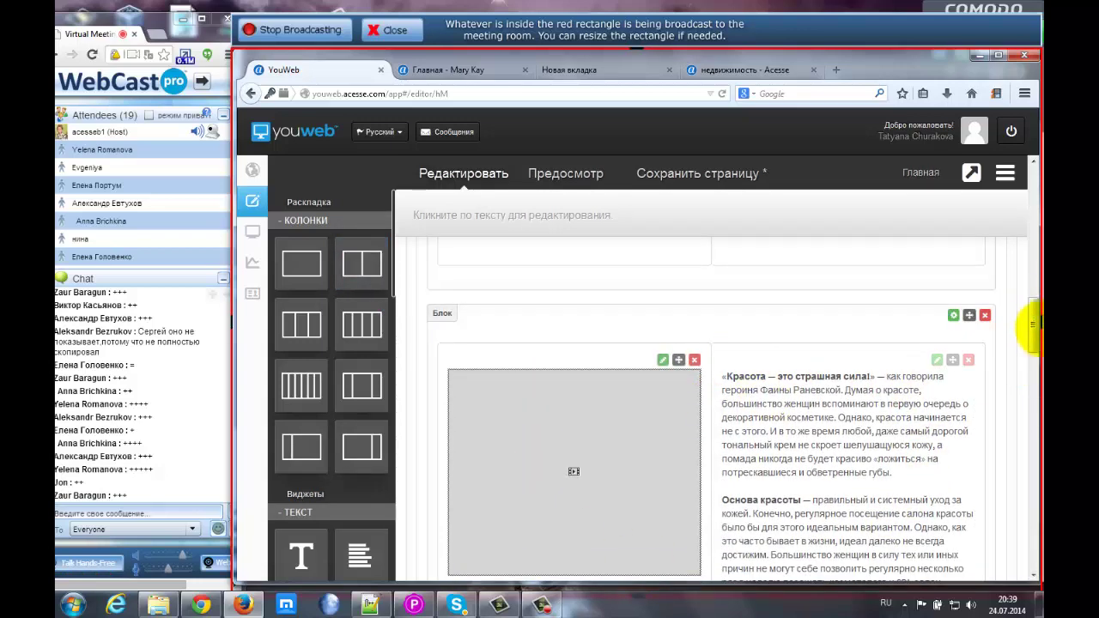
scroll(1035, 319, "up", 1)
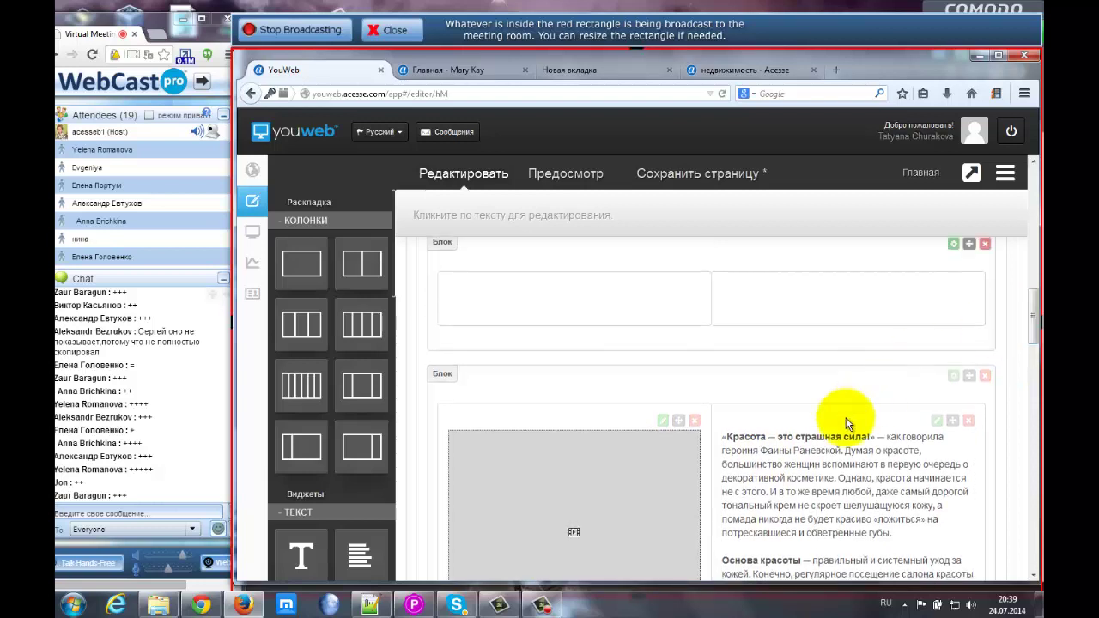
left_click(732, 432)
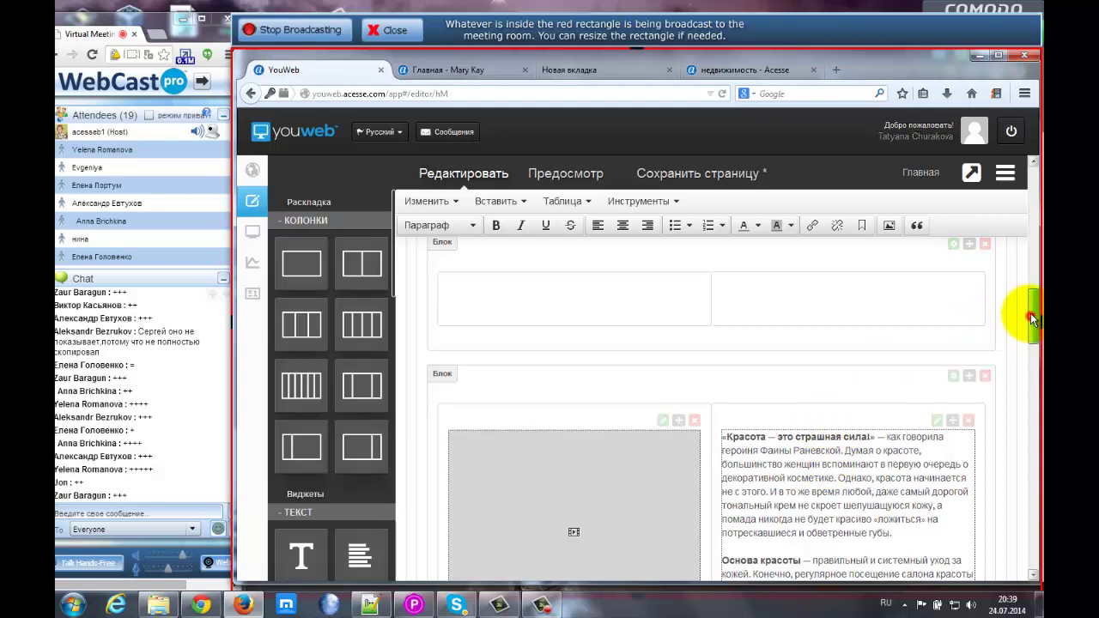
scroll(1035, 305, "up", 2)
scroll(824, 343, "down", 1)
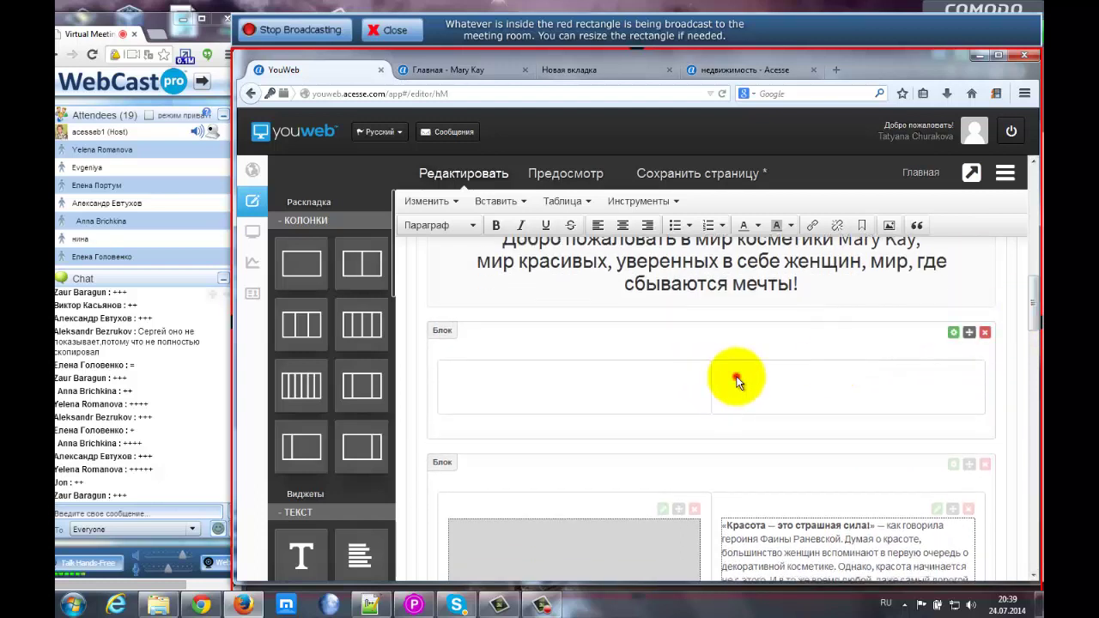
left_click(736, 376)
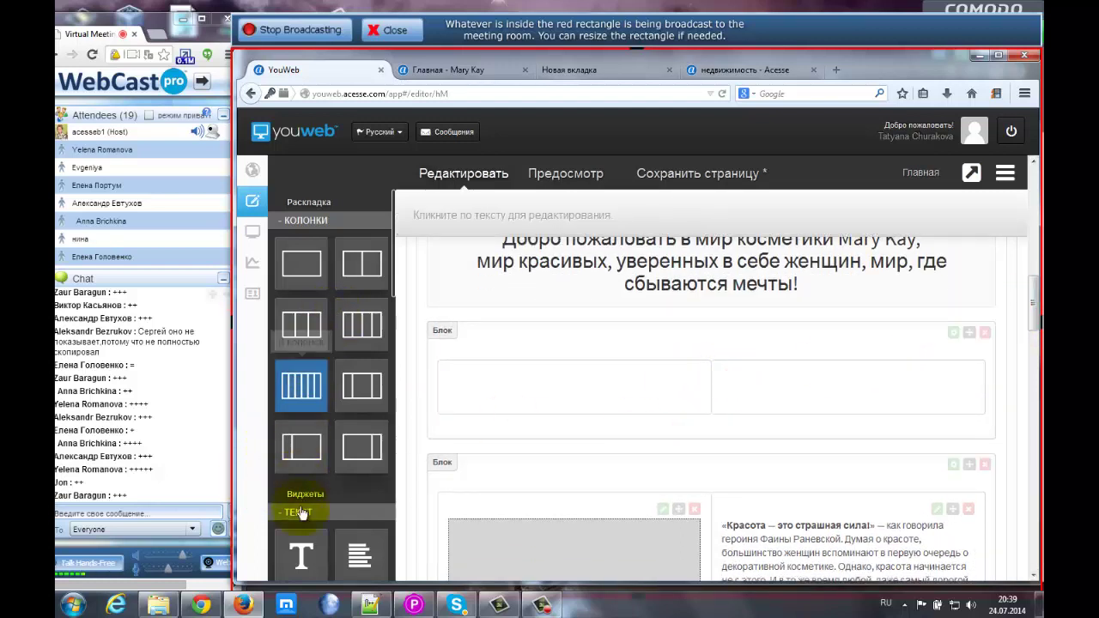
scroll(298, 549, "down", 1)
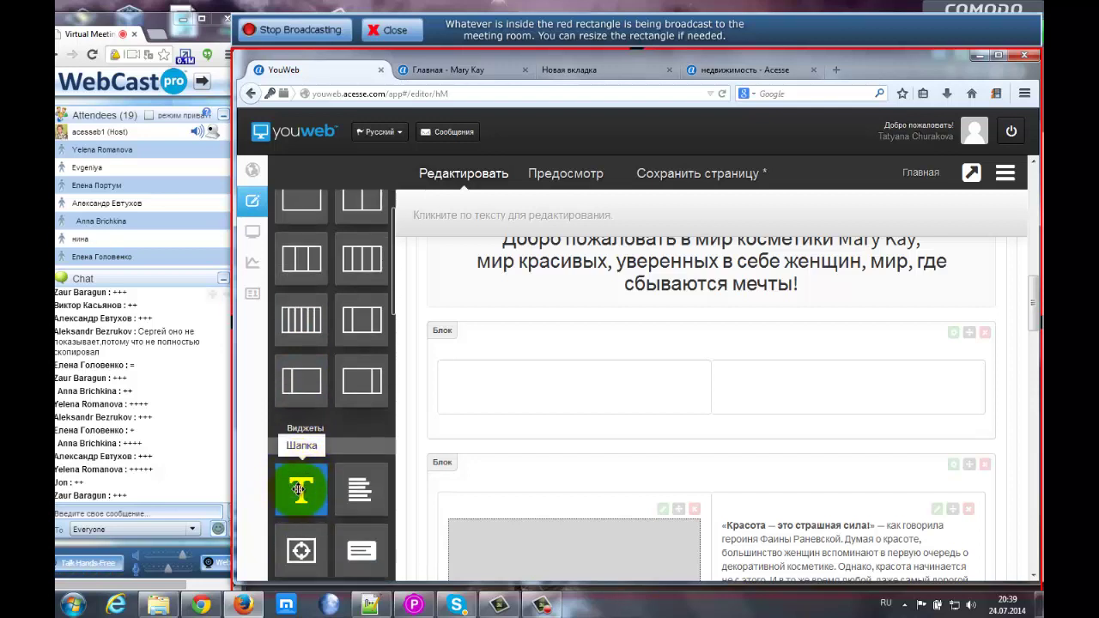
left_click_drag(299, 490, 785, 372)
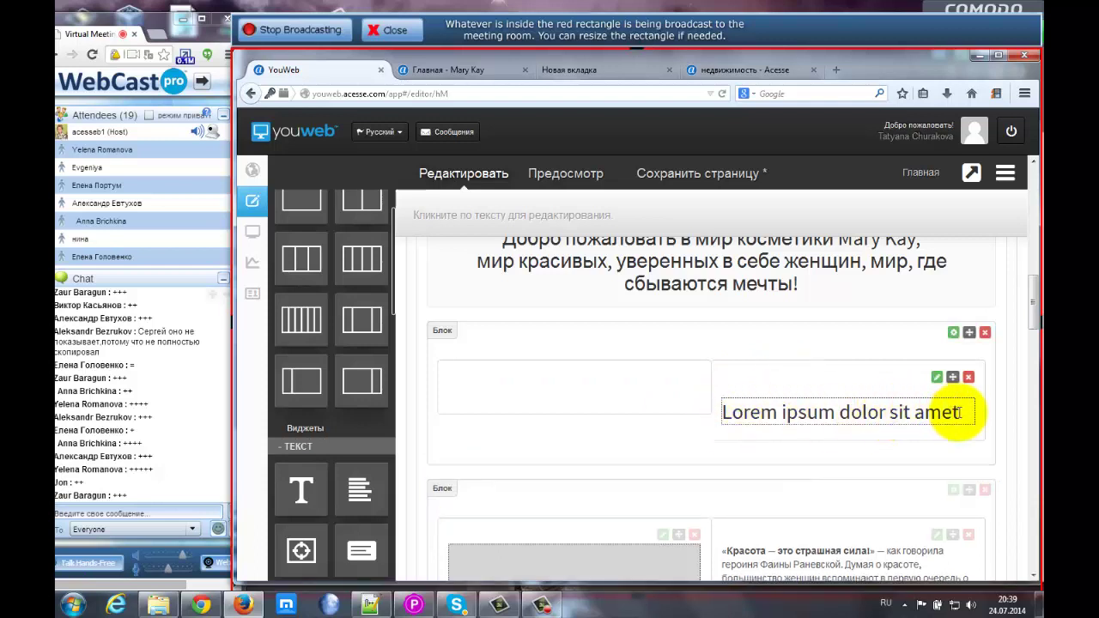
left_click_drag(959, 413, 709, 416)
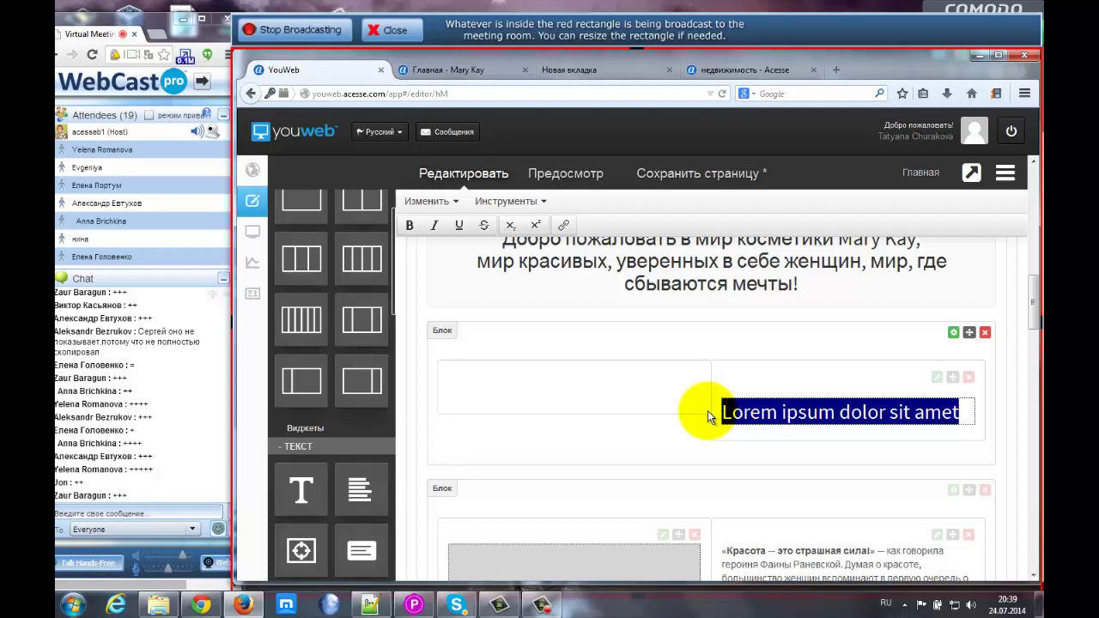
type("M")
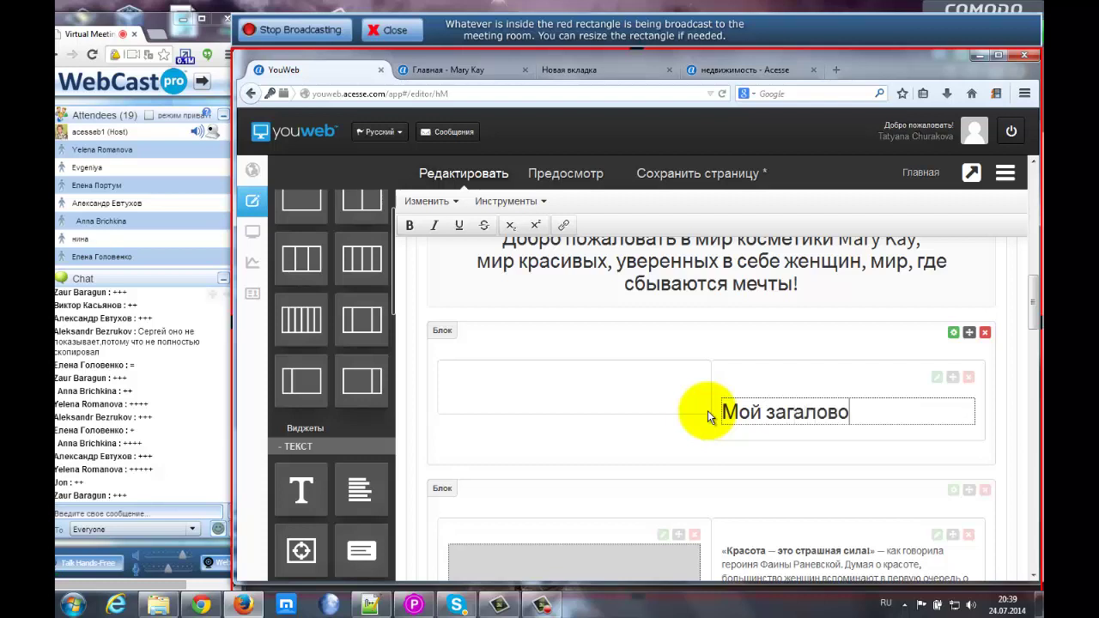
left_click(937, 378)
mouse_move(893, 434)
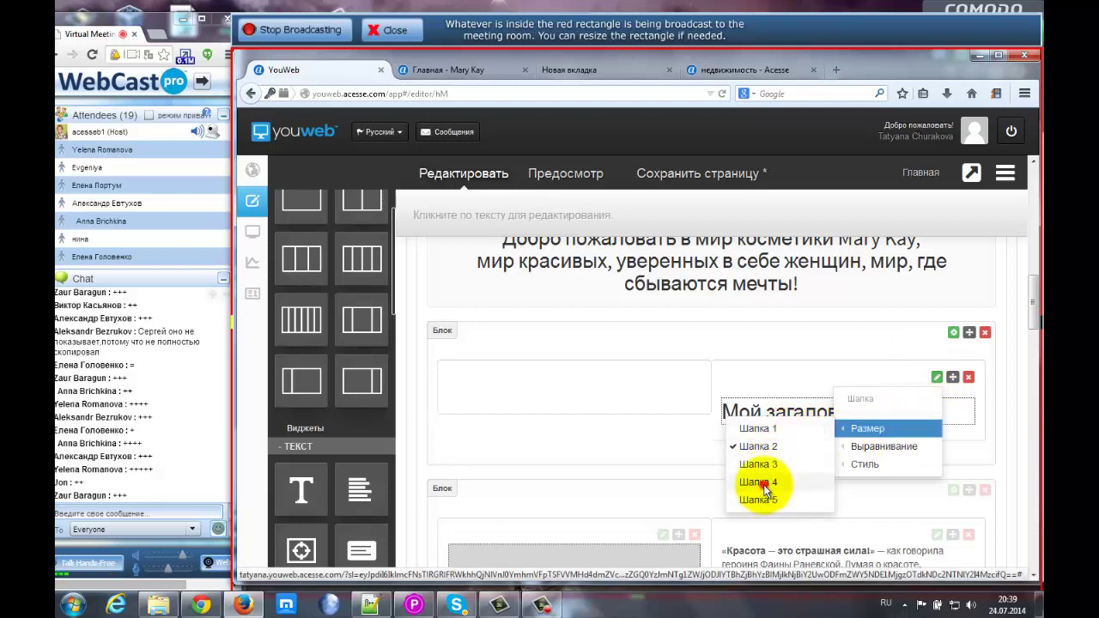
left_click(763, 482)
left_click(938, 377)
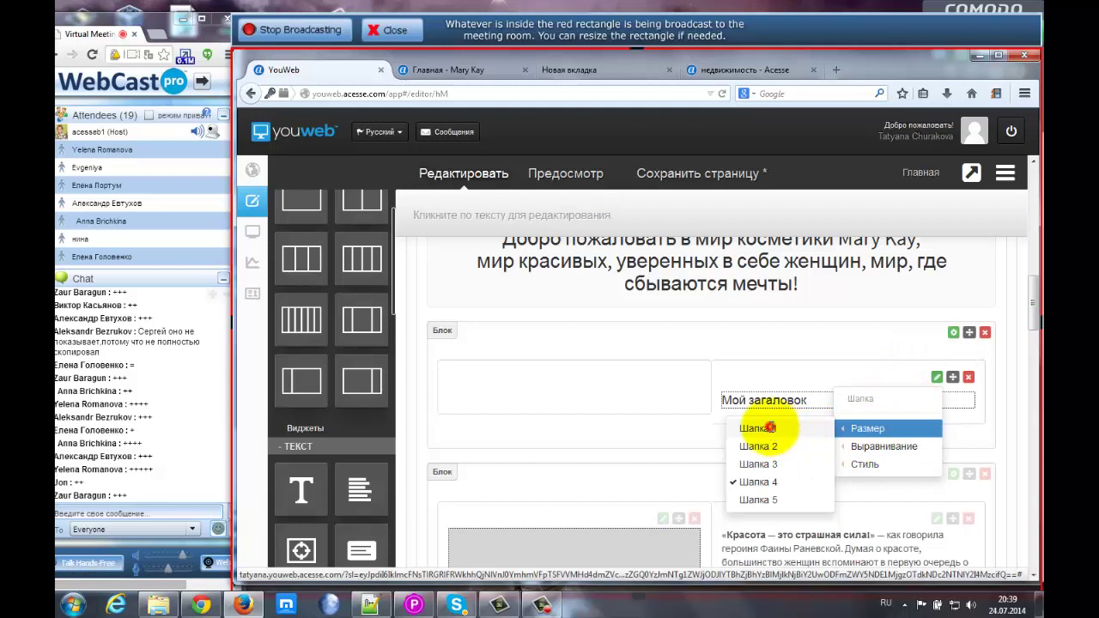
left_click(757, 419)
left_click(938, 377)
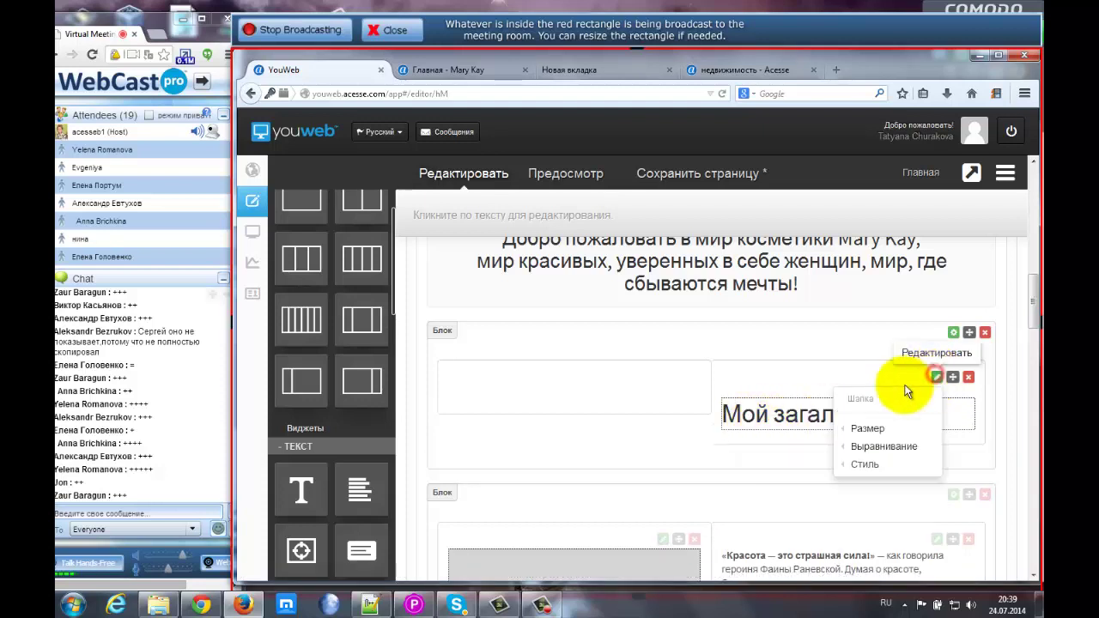
mouse_move(856, 436)
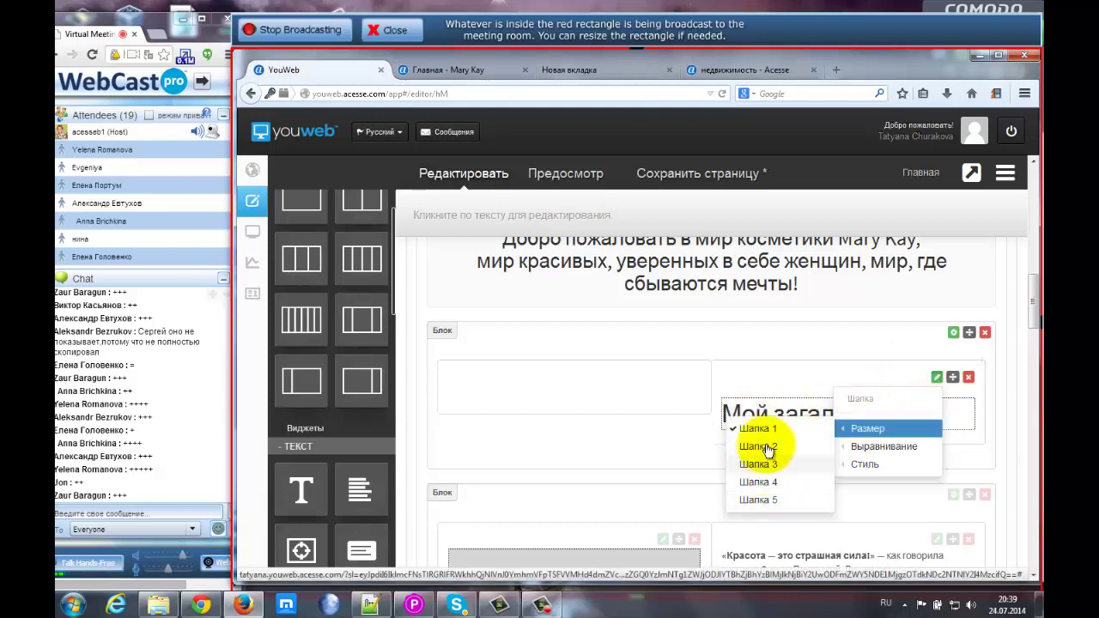
left_click(760, 501)
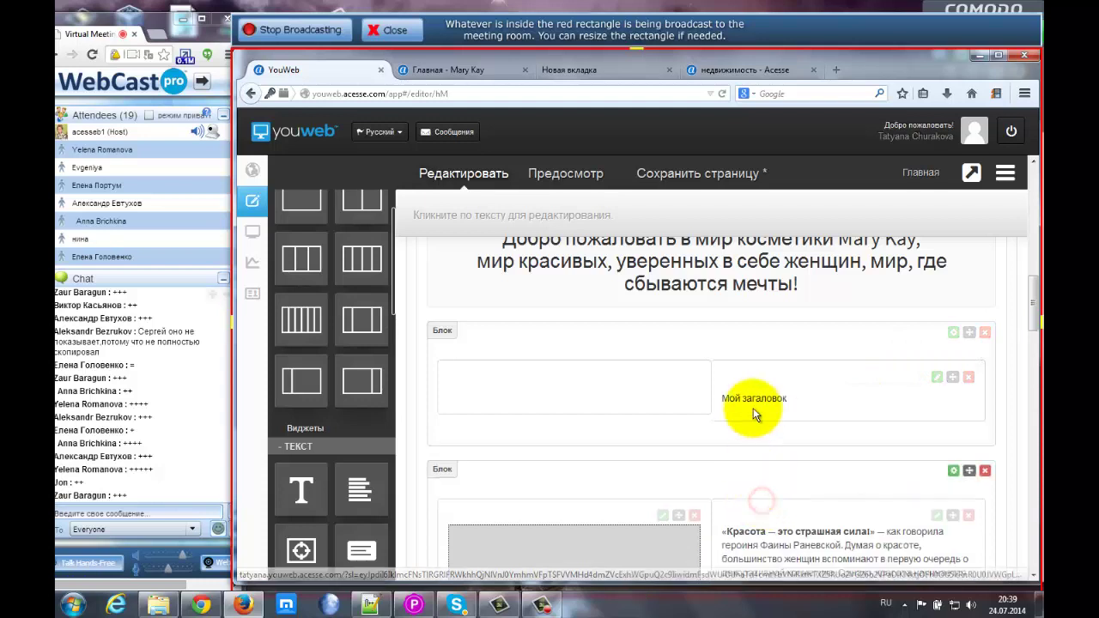
left_click(936, 379)
mouse_move(863, 425)
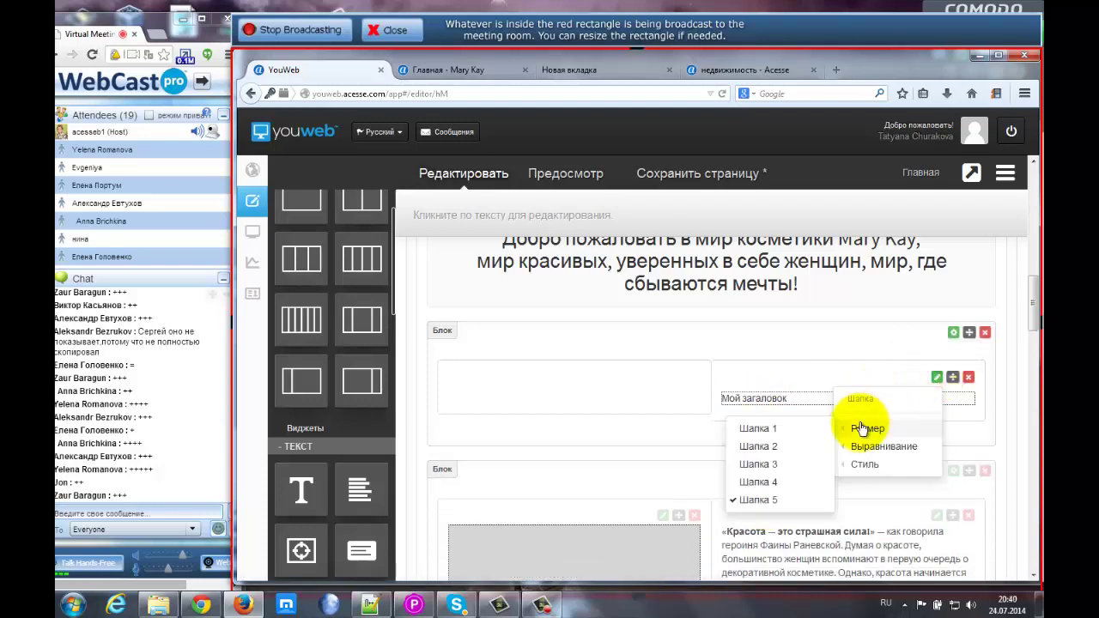
left_click(770, 447)
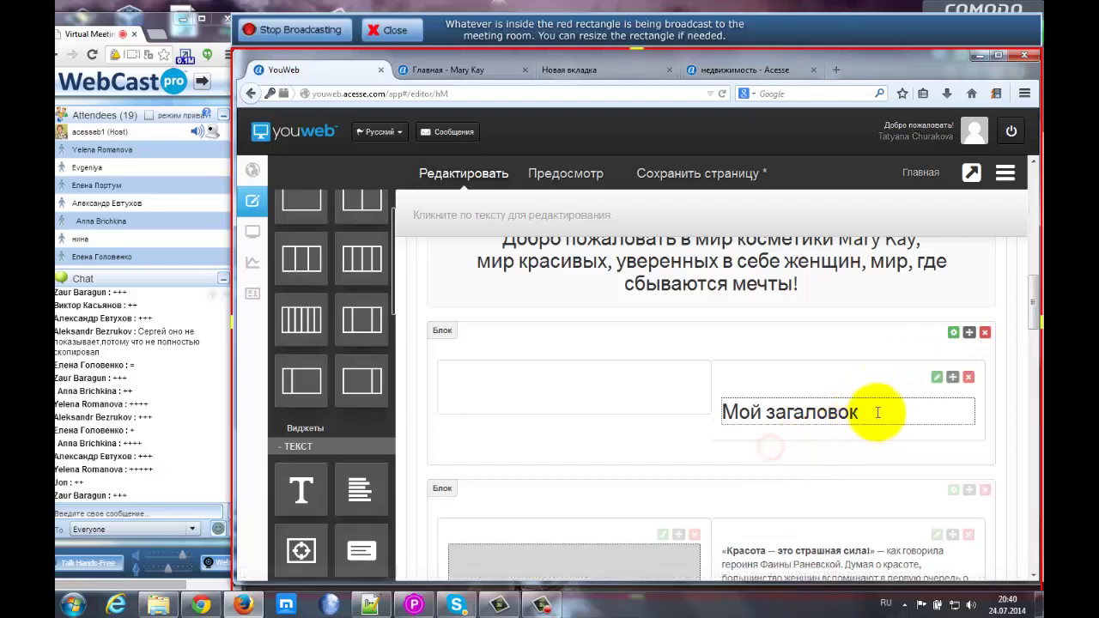
left_click(936, 377)
mouse_move(865, 455)
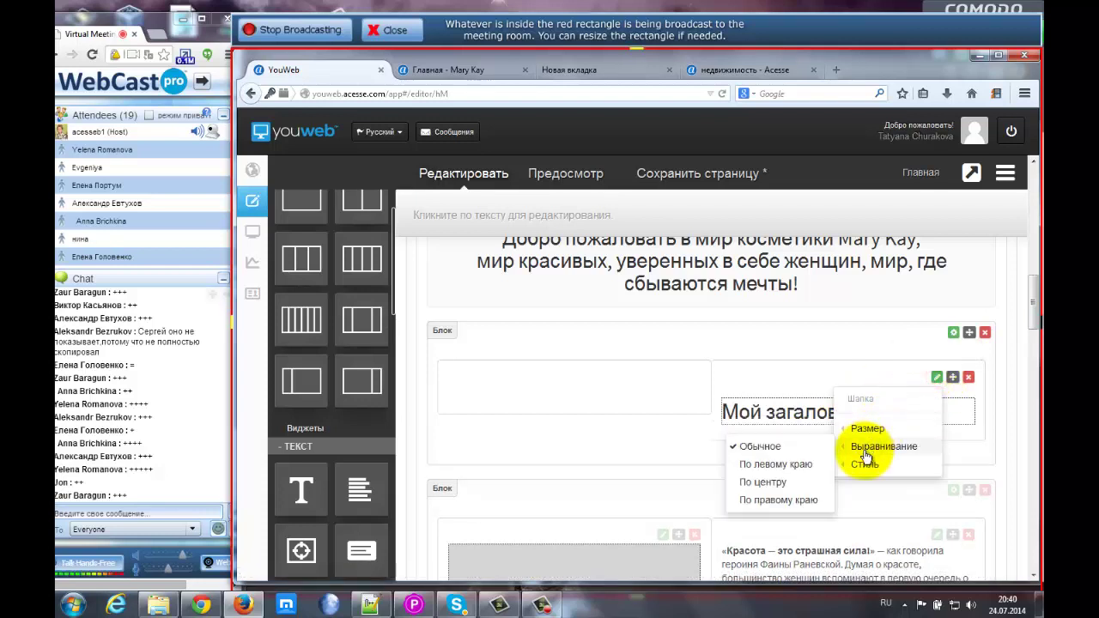
left_click(750, 483)
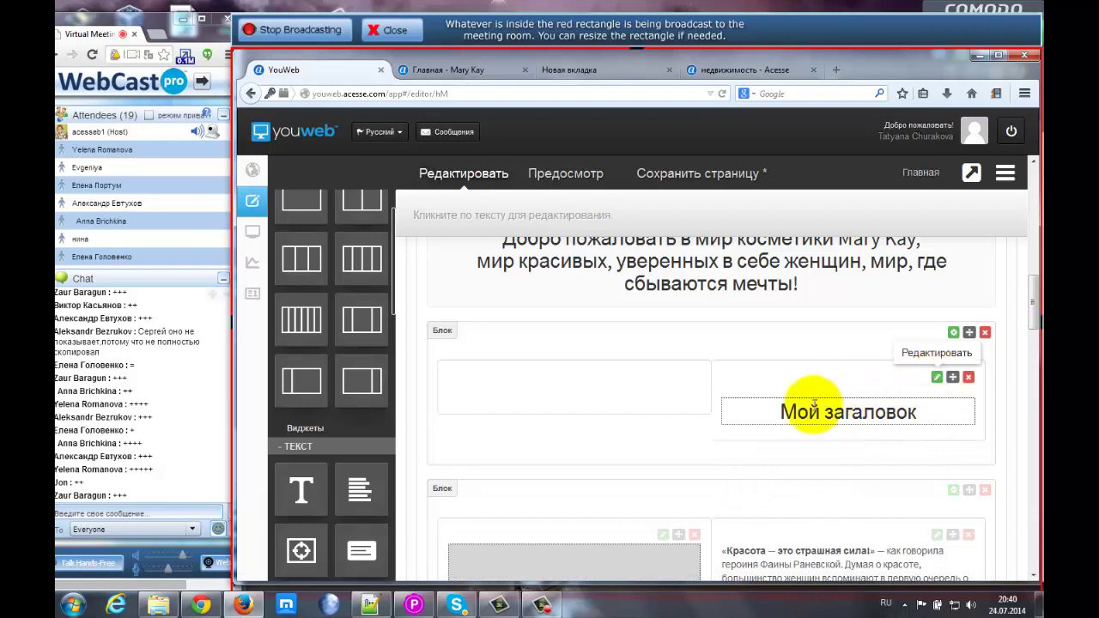
left_click(937, 379)
mouse_move(872, 464)
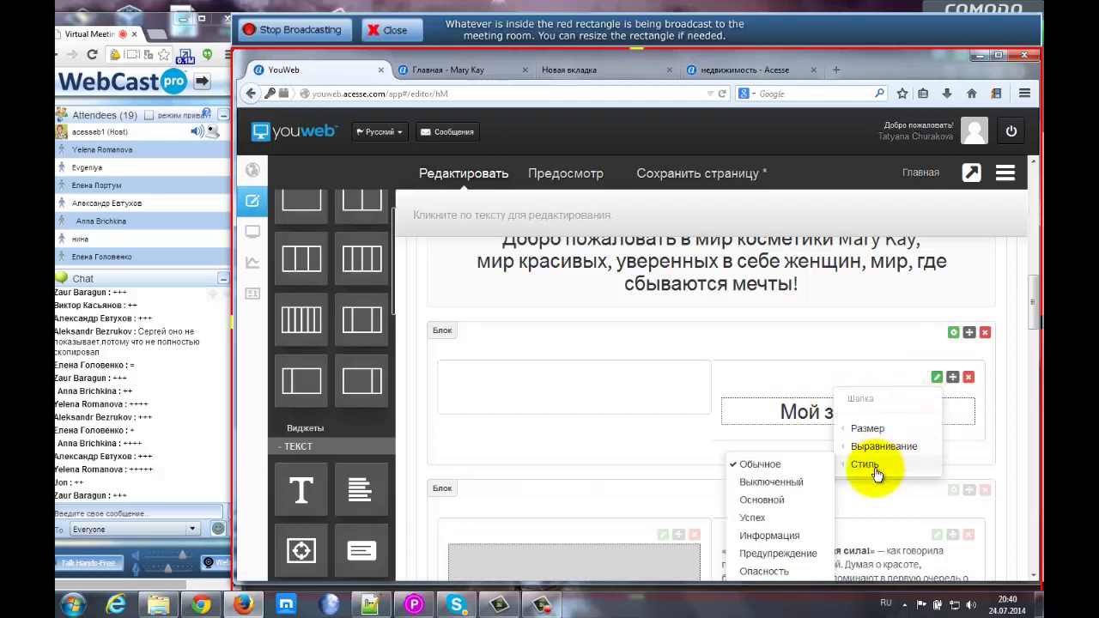
left_click(756, 369)
scroll(1033, 320, "down", 3)
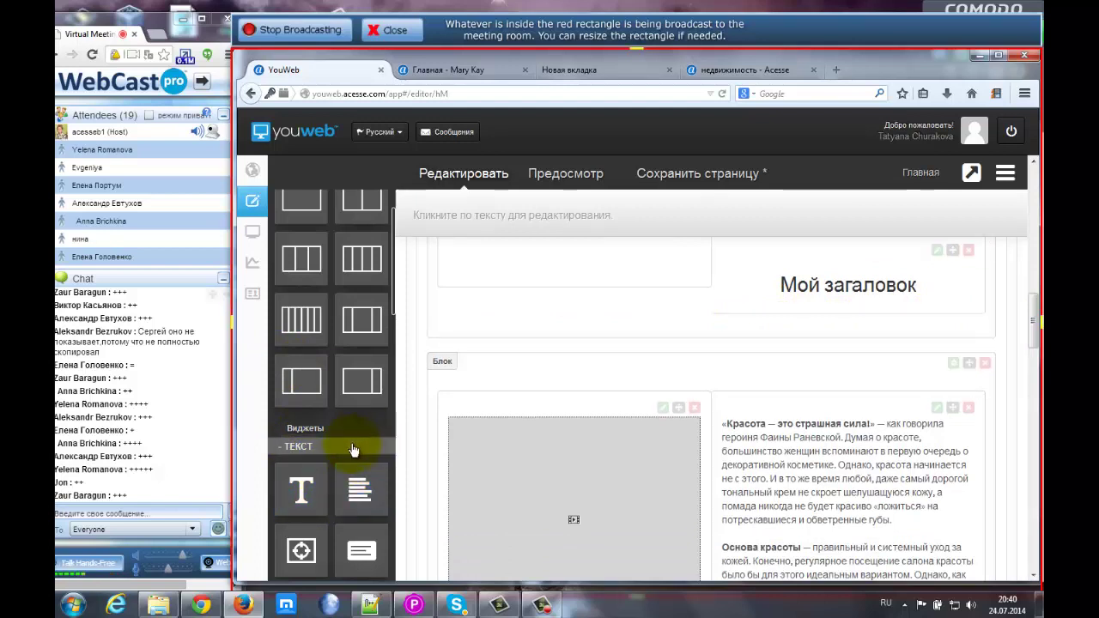
- Add a Текст box under the Мой заголовок heading and delete its Lorem ipsum placeholder
left_click_drag(358, 486, 820, 302)
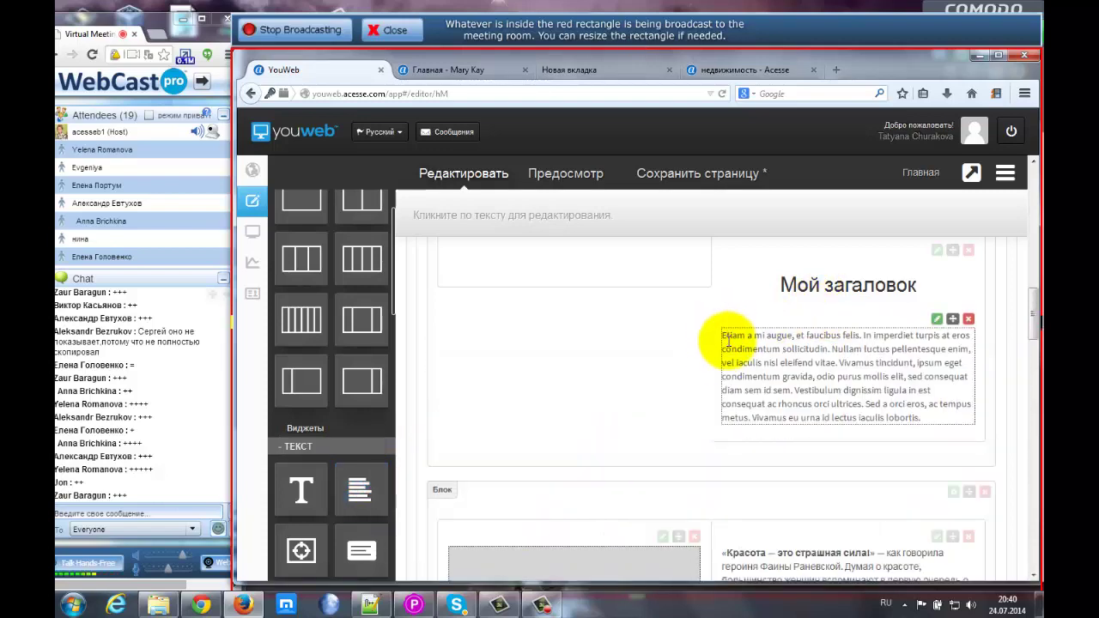
left_click_drag(736, 344, 941, 416)
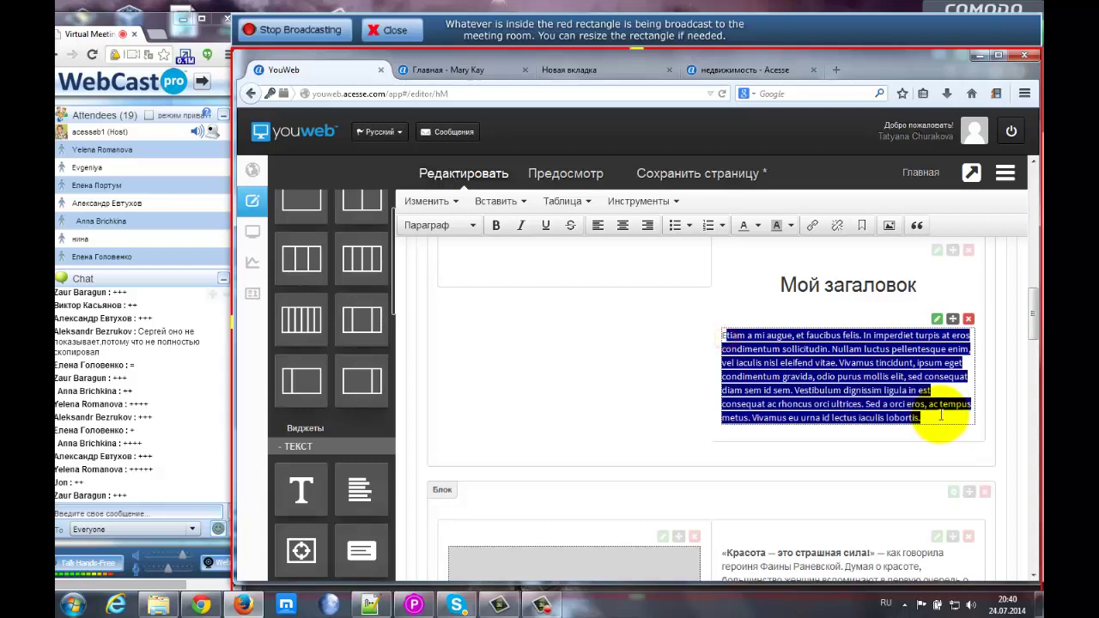
key("Delete")
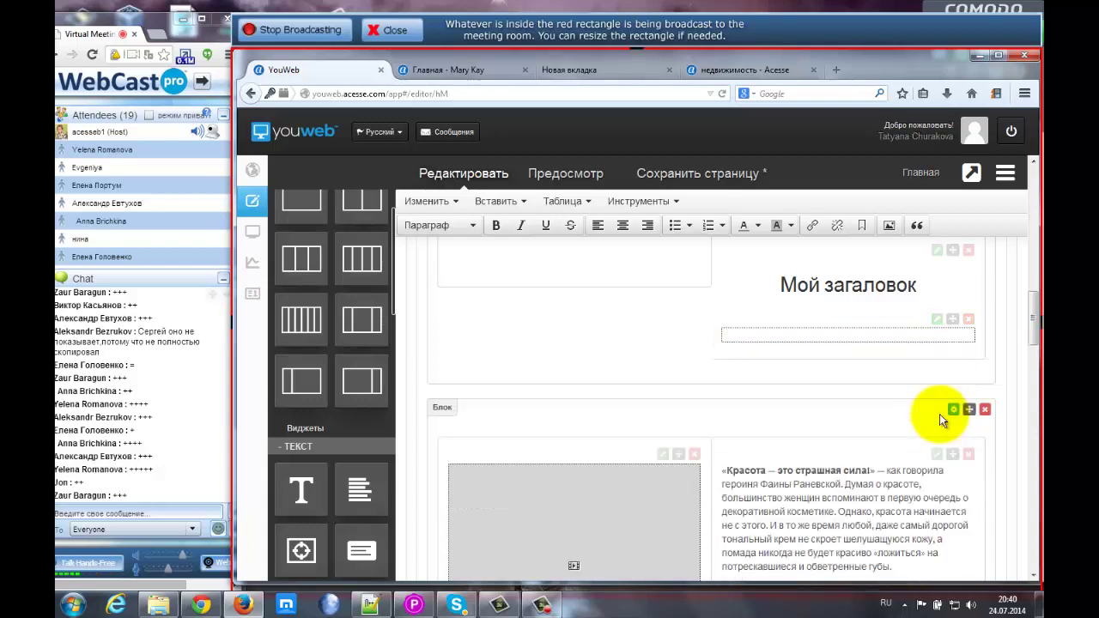
- Try the text box's image insert and numbered and bullet list styles without applying any
left_click(750, 332)
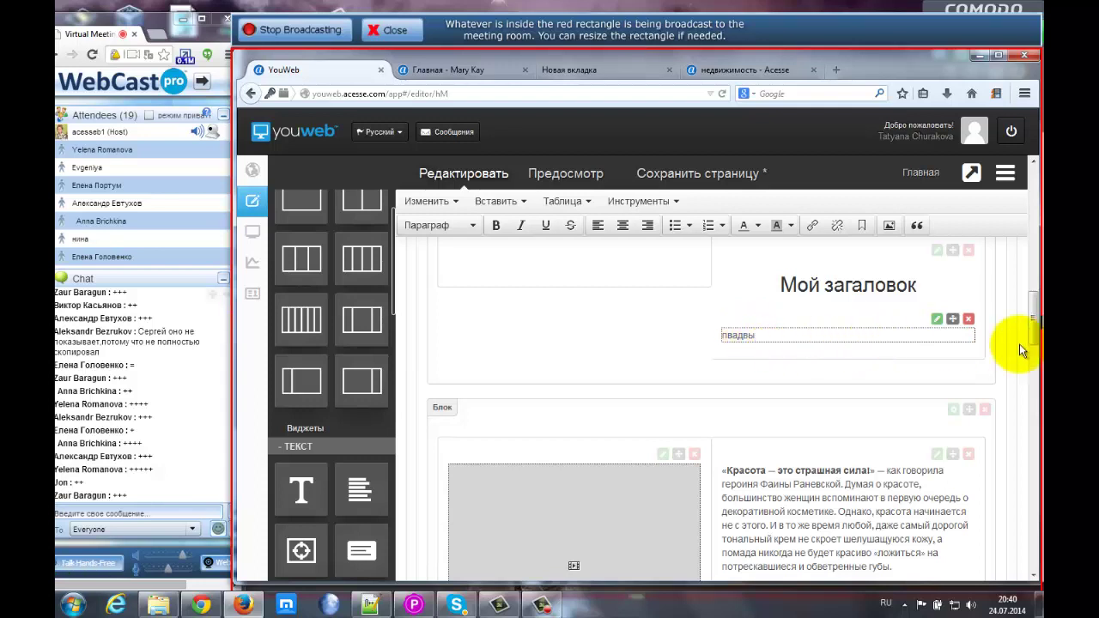
left_click_drag(1035, 338, 1035, 327)
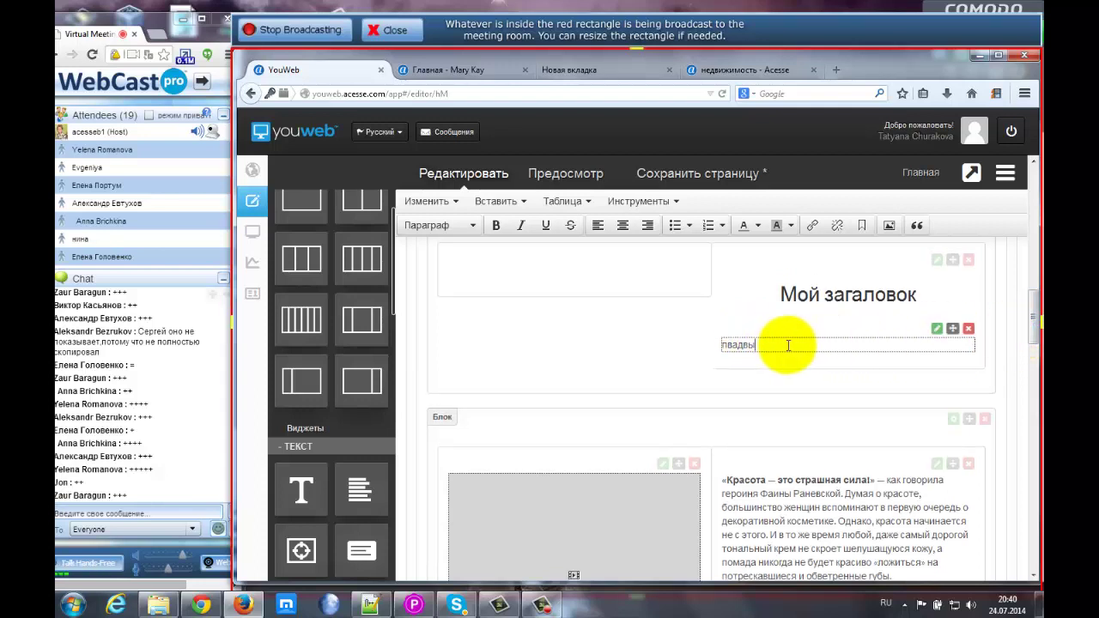
left_click(761, 344)
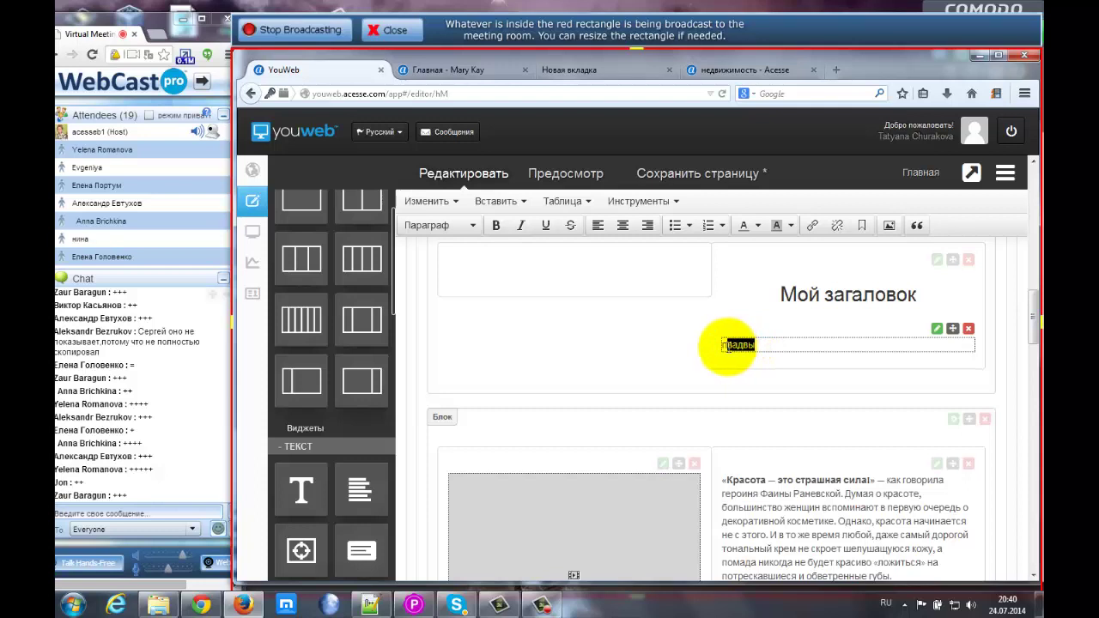
left_click_drag(724, 344, 714, 345)
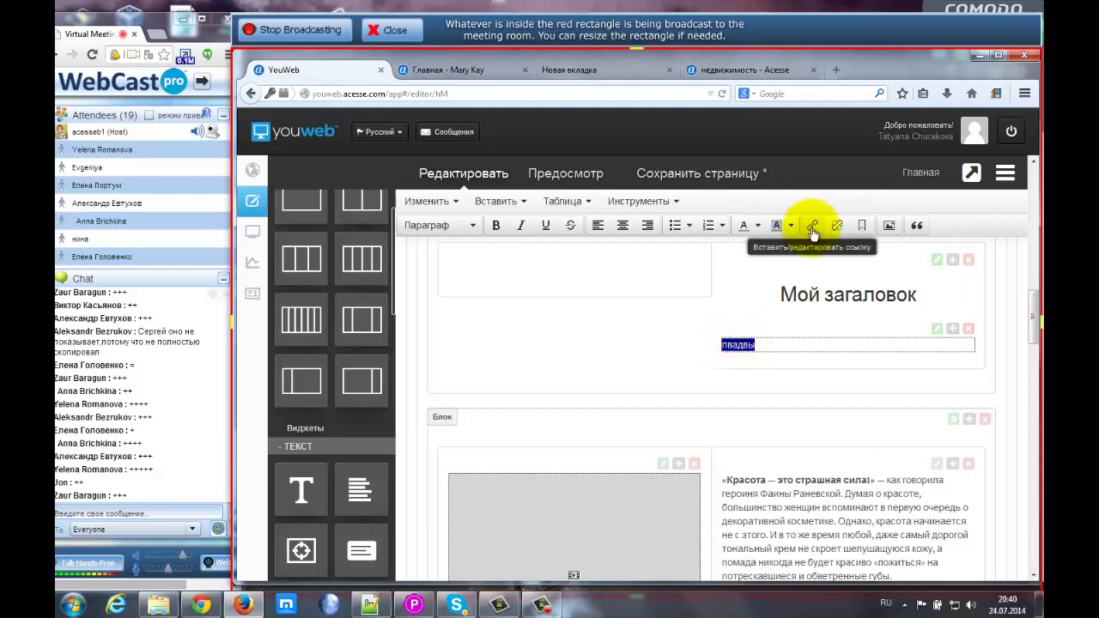
left_click(890, 232)
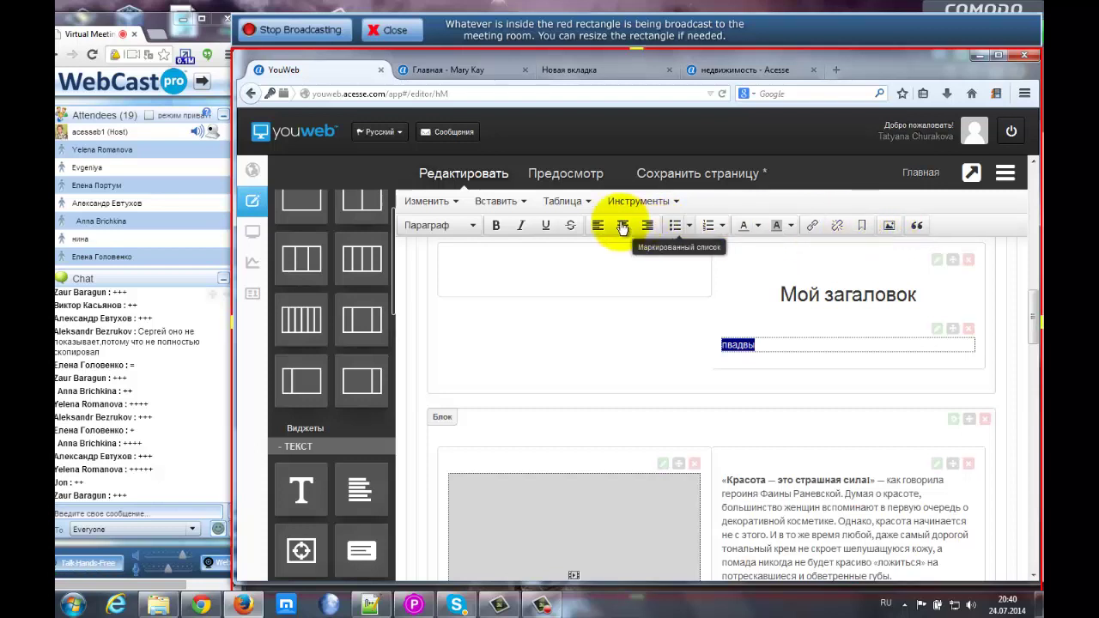
left_click(723, 228)
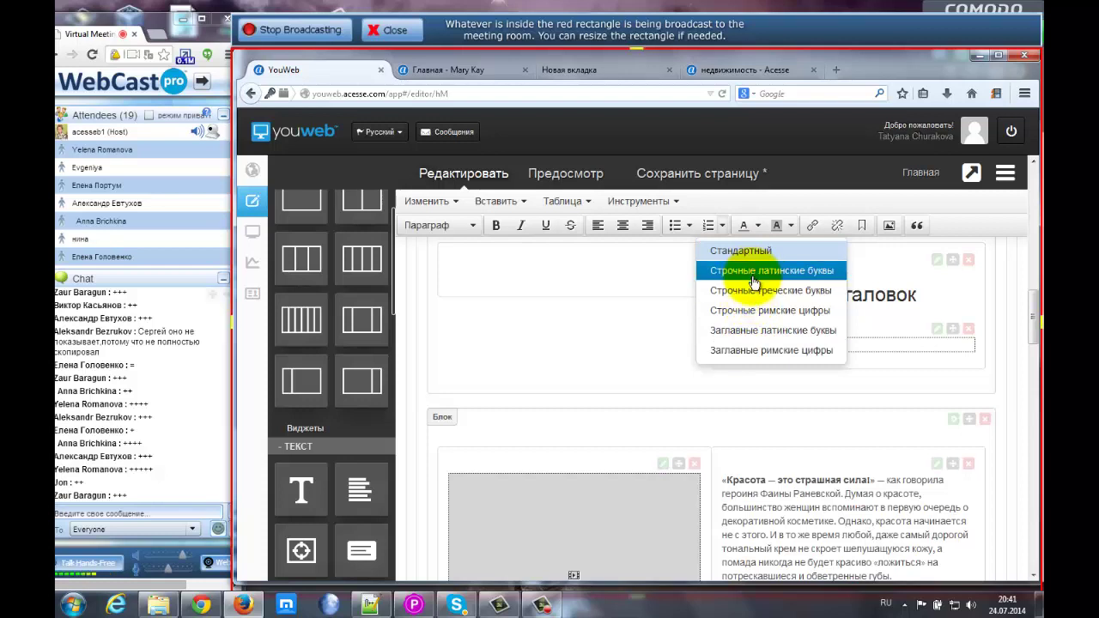
left_click(687, 226)
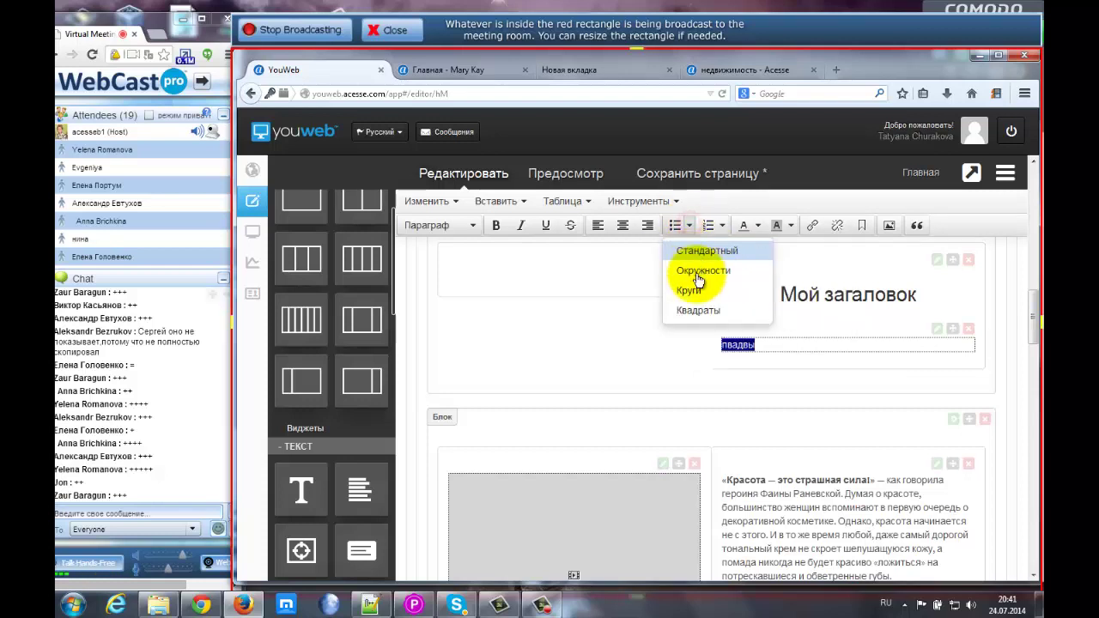
left_click(761, 344)
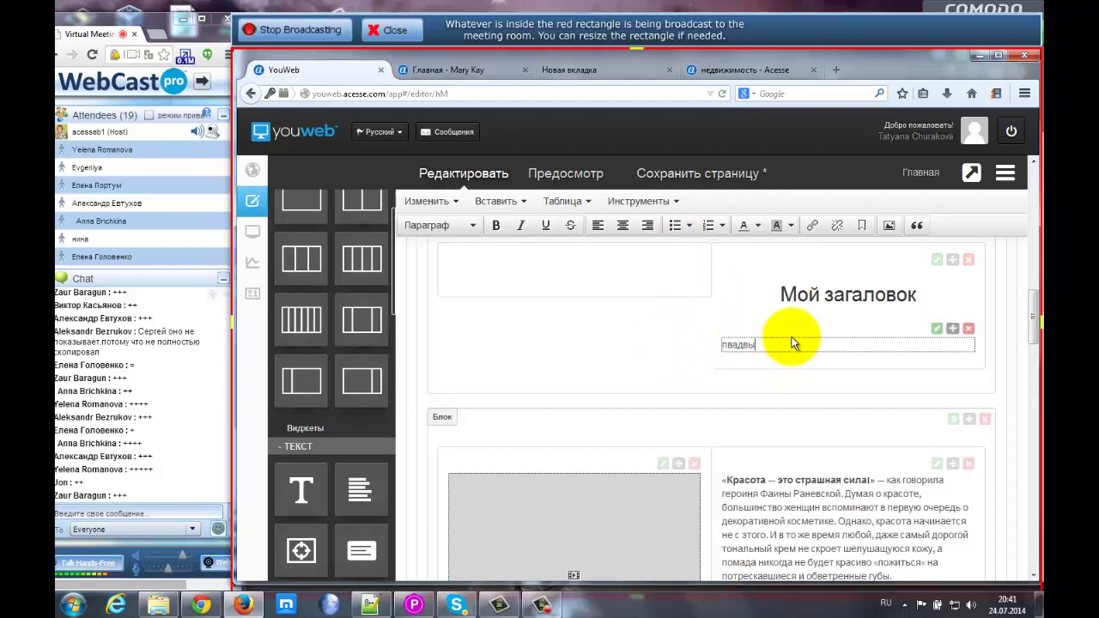
- Delete the test word пвадвы so the text box is empty
left_click_drag(764, 344, 719, 348)
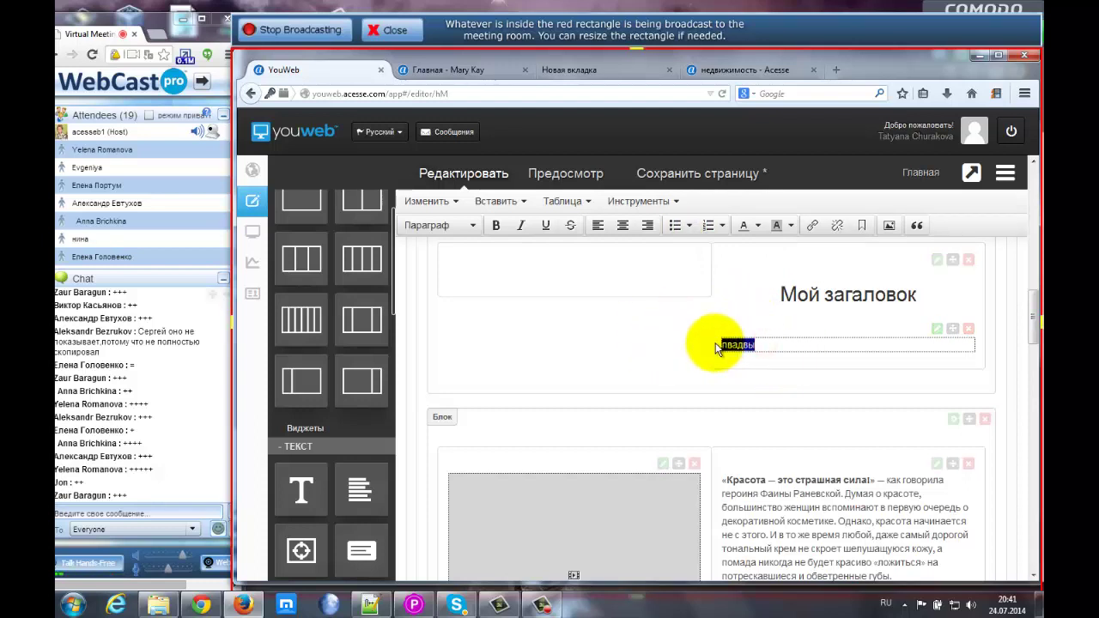
key("BackSpace")
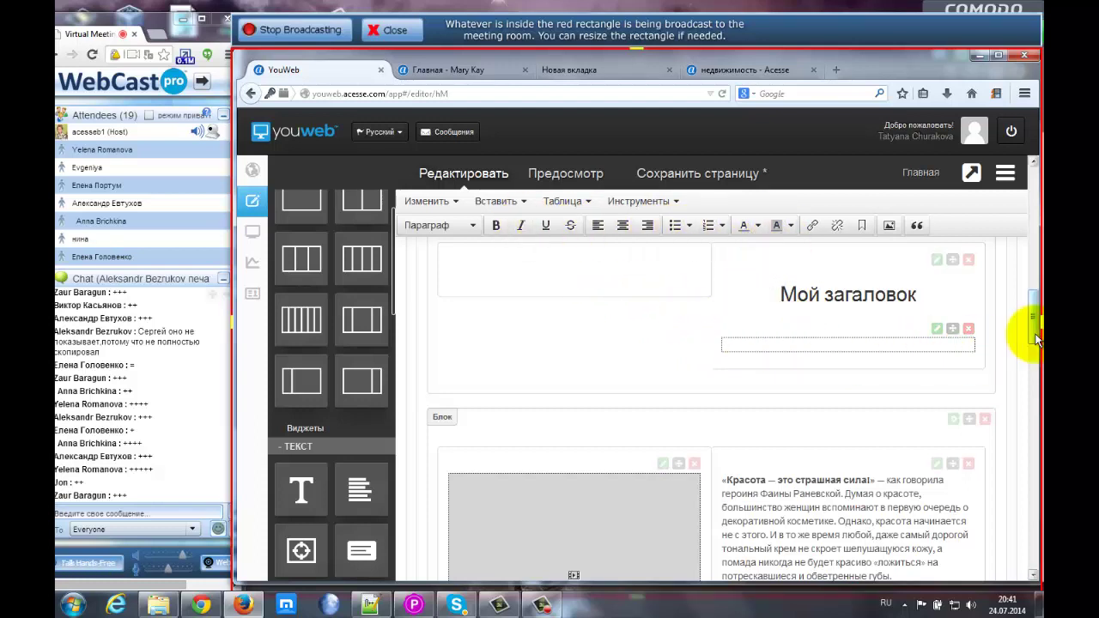
left_click_drag(1034, 319, 1034, 298)
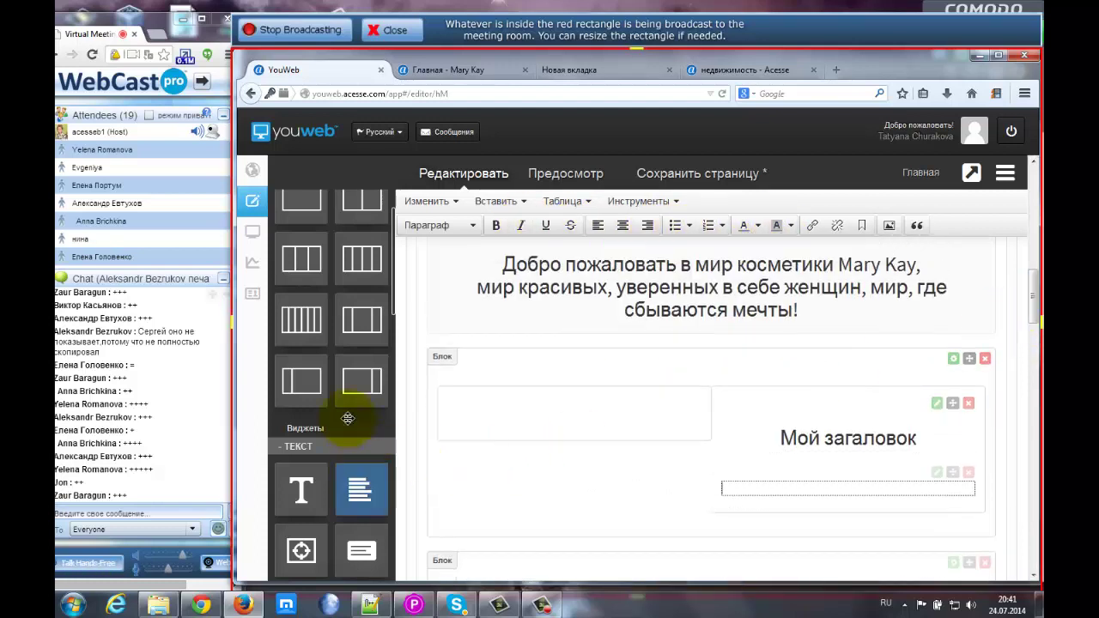
- Scroll the widget panel past Текст and Навигация to the Медиа section
scroll(329, 384, "down", 8)
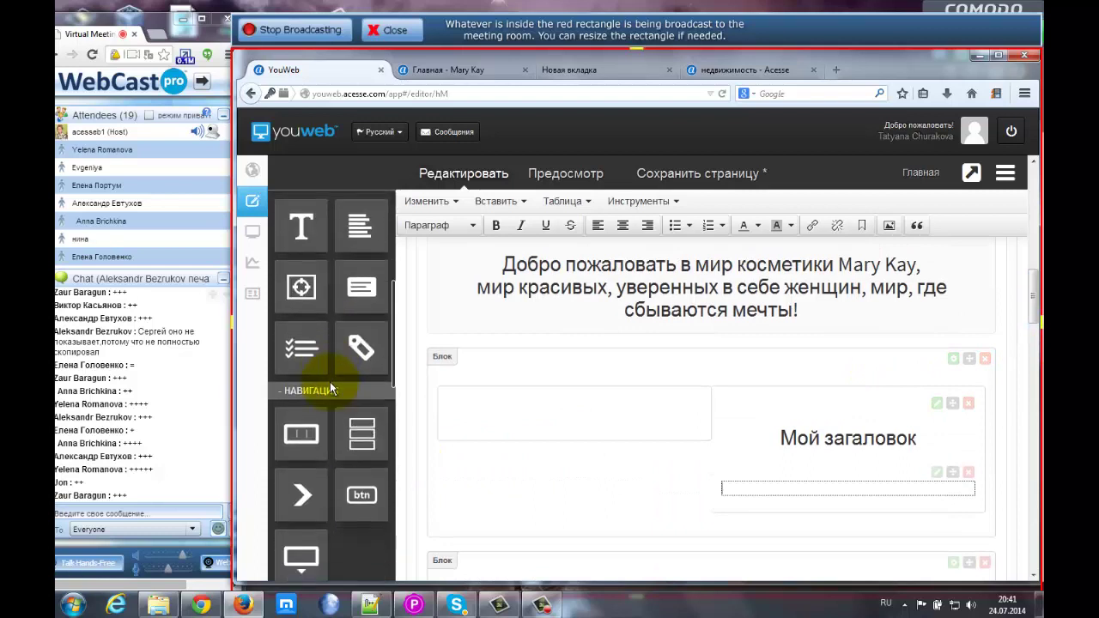
scroll(325, 370, "down", 3)
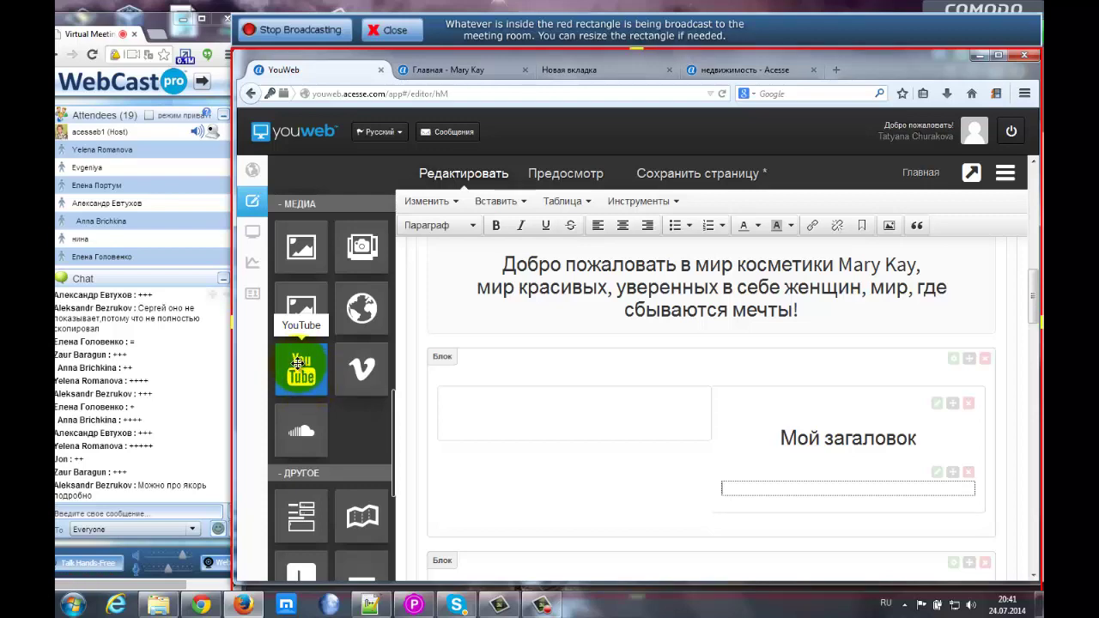
left_click(442, 71)
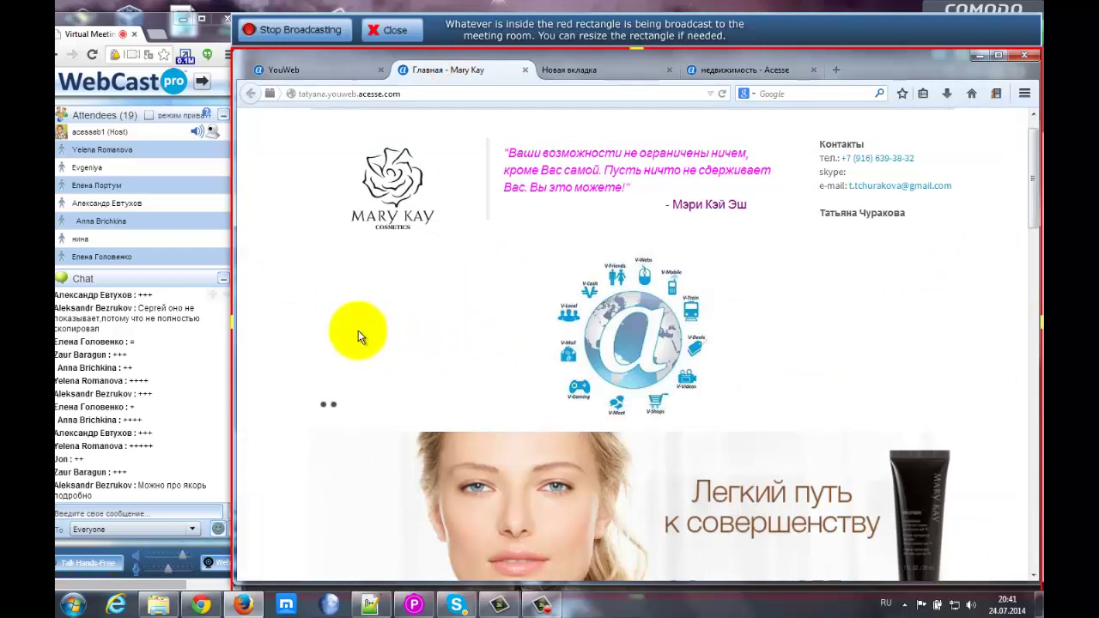
scroll(358, 331, "down", 6)
scroll(315, 341, "down", 2)
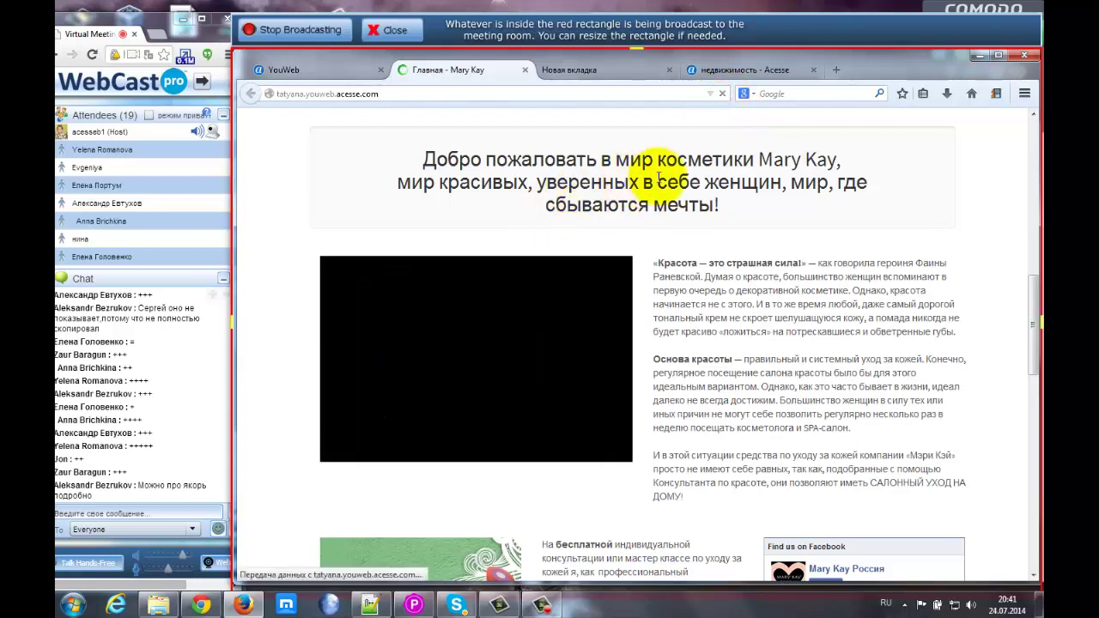
scroll(848, 179, "down", 2)
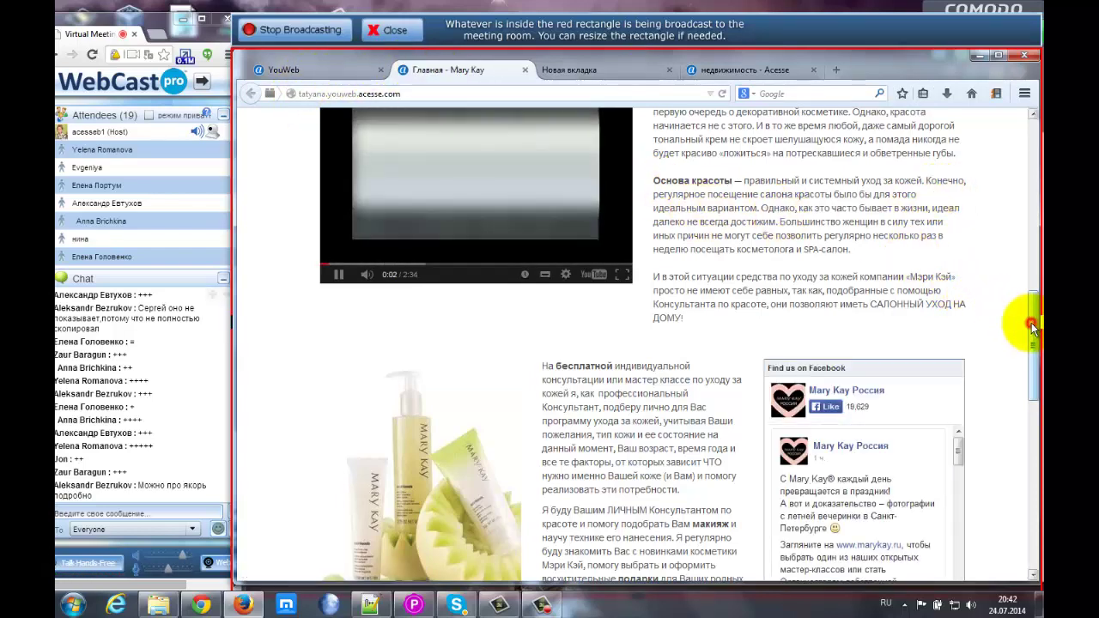
scroll(1030, 322, "up", 3)
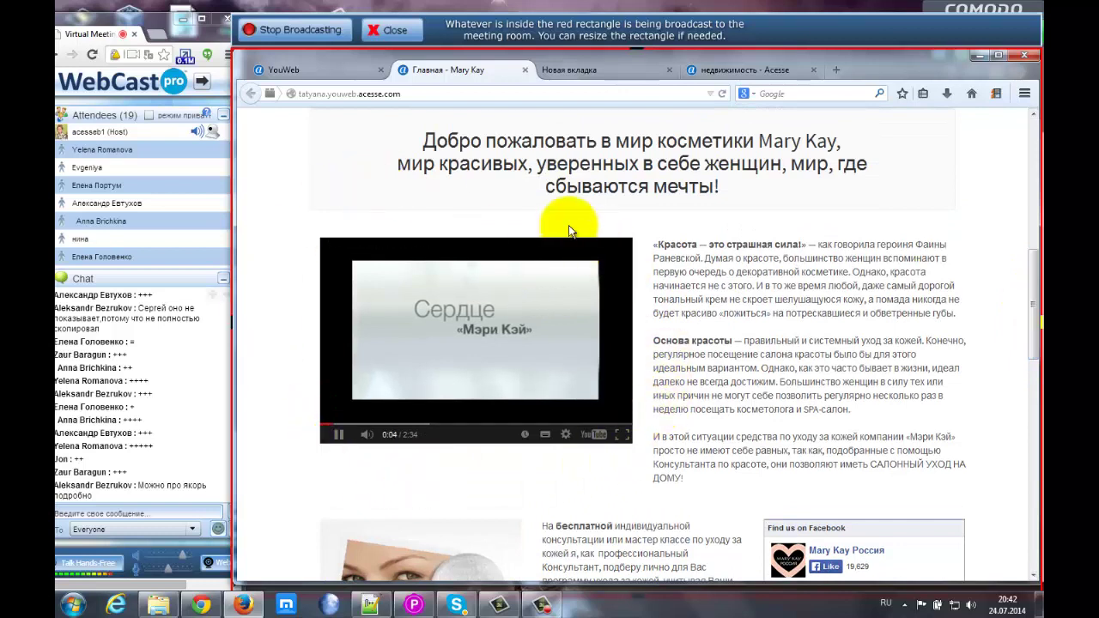
left_click(337, 434)
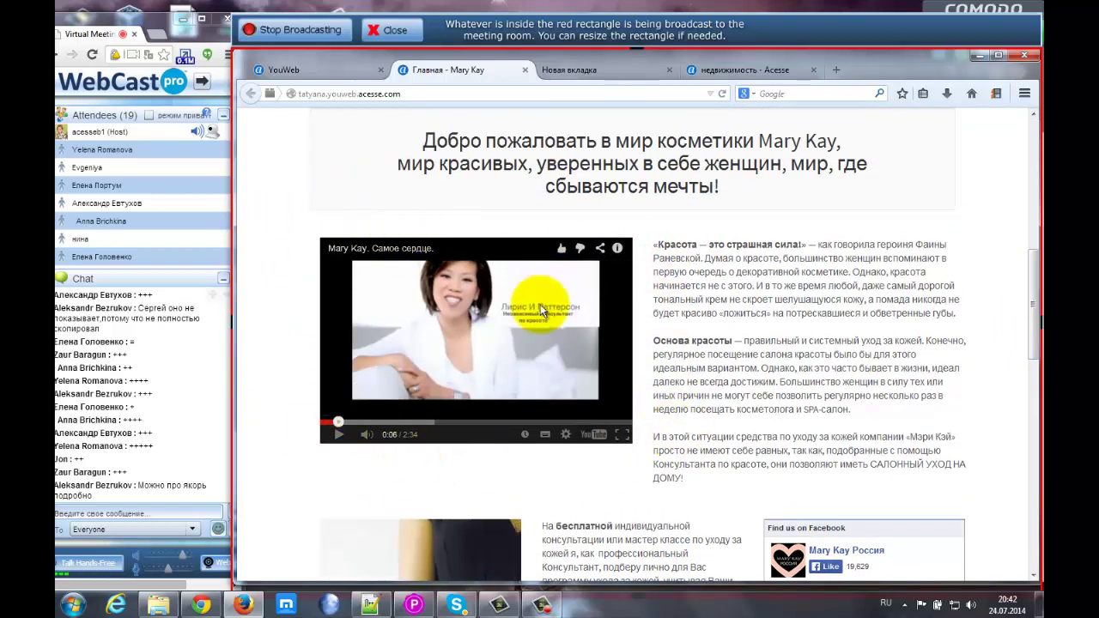
left_click(296, 69)
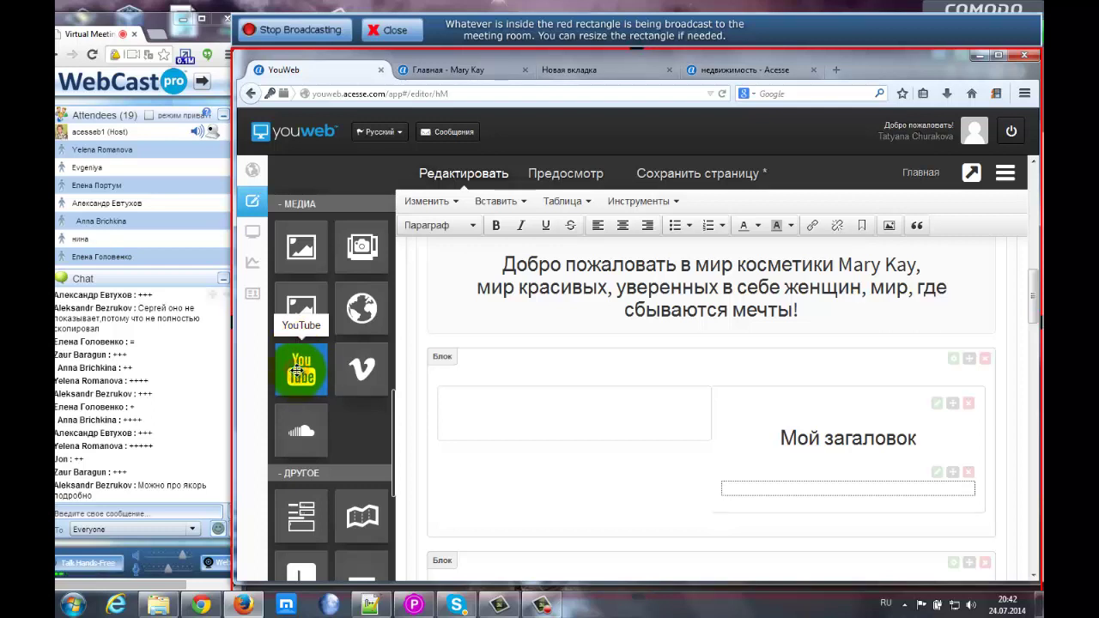
- Drop a YouTube widget into the empty left column and open its video URL field
left_click_drag(298, 371, 488, 409)
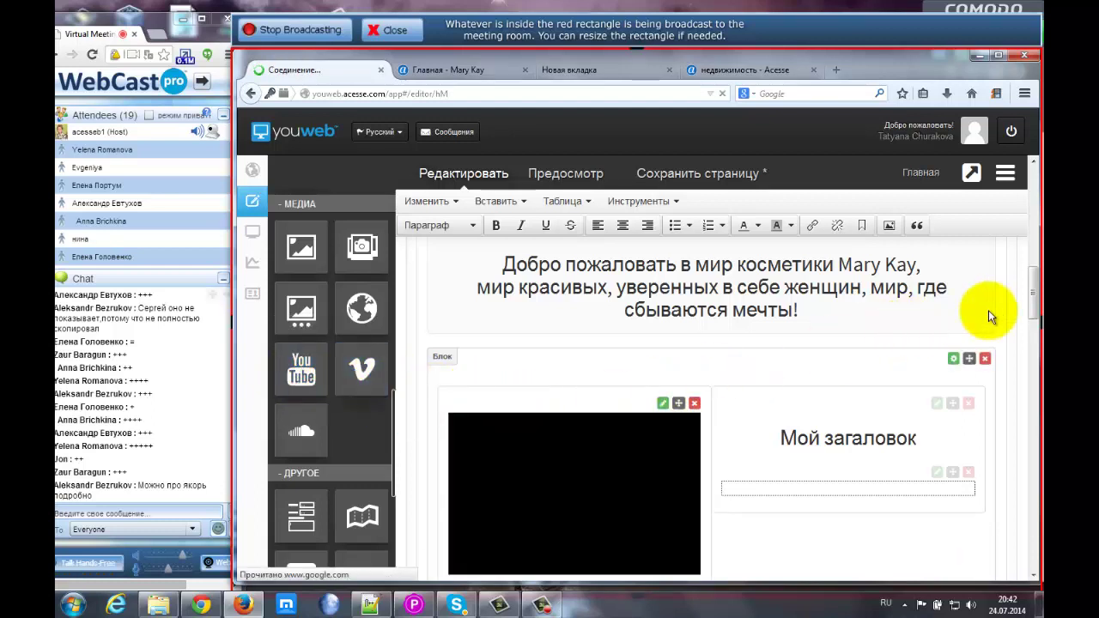
scroll(1035, 316, "down", 2)
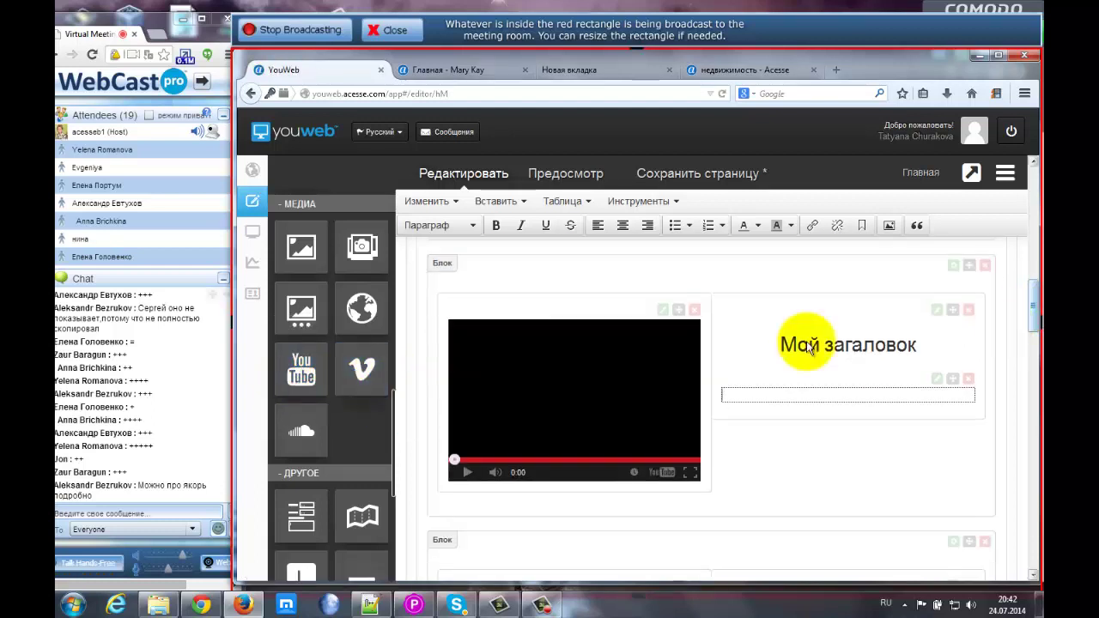
left_click(662, 311)
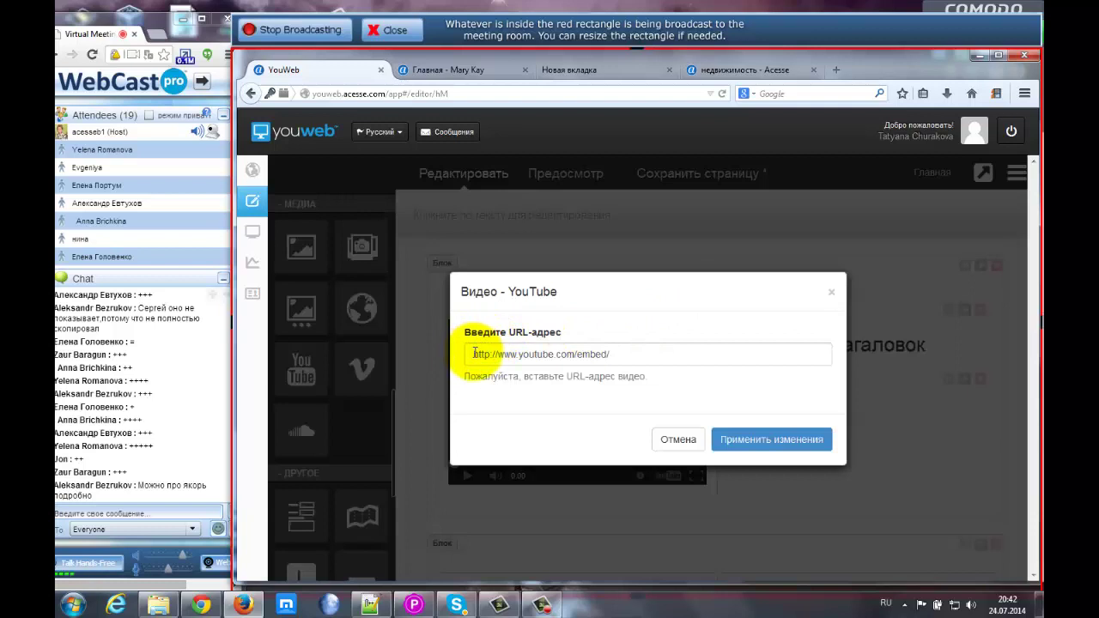
left_click(473, 353)
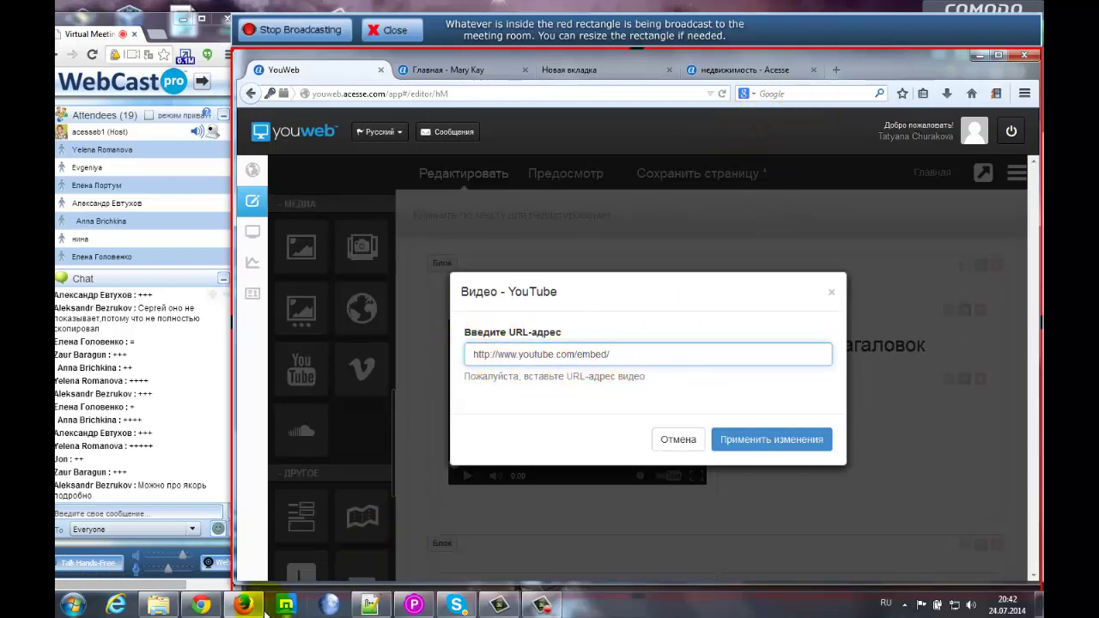
left_click(194, 606)
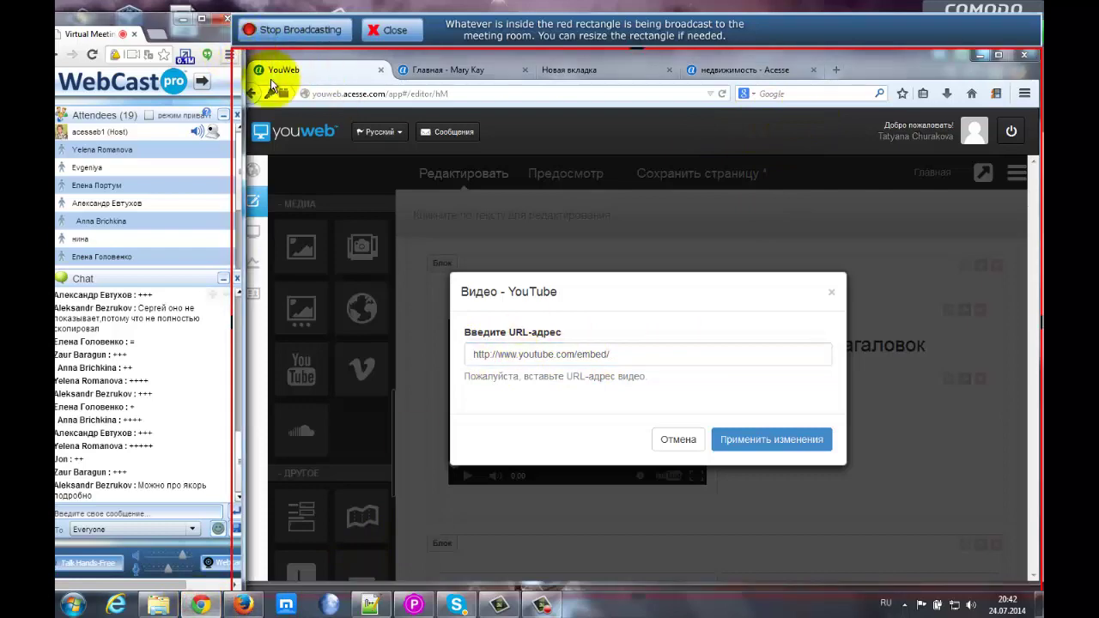
- Open the Mary Kay. Самое сердце. video on YouTube, play it, and copy its watch URL
left_click(837, 70)
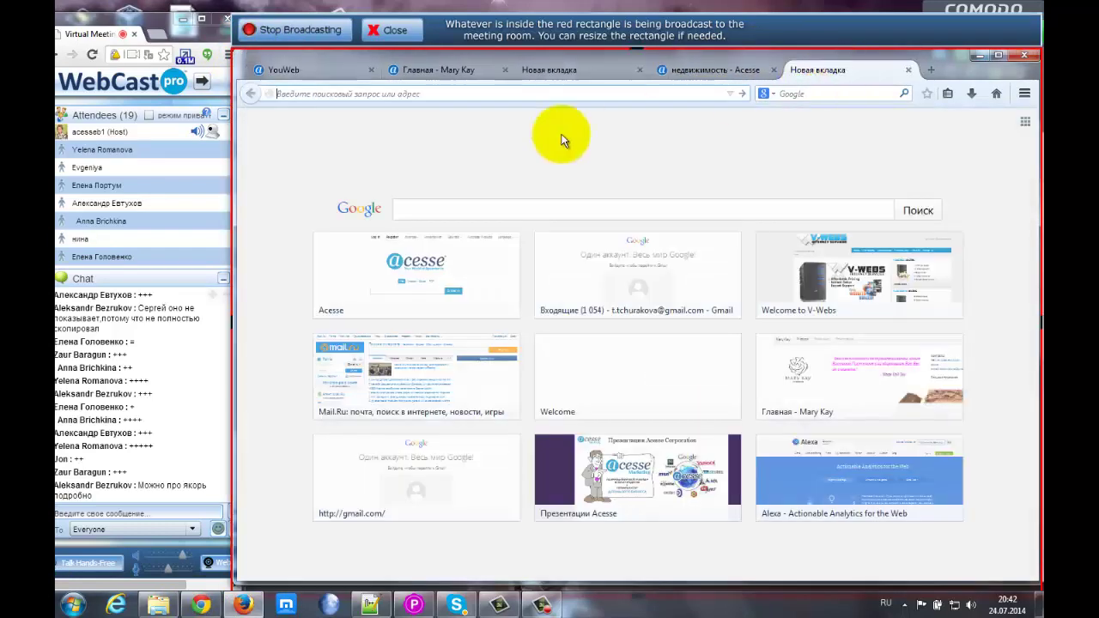
left_click(447, 69)
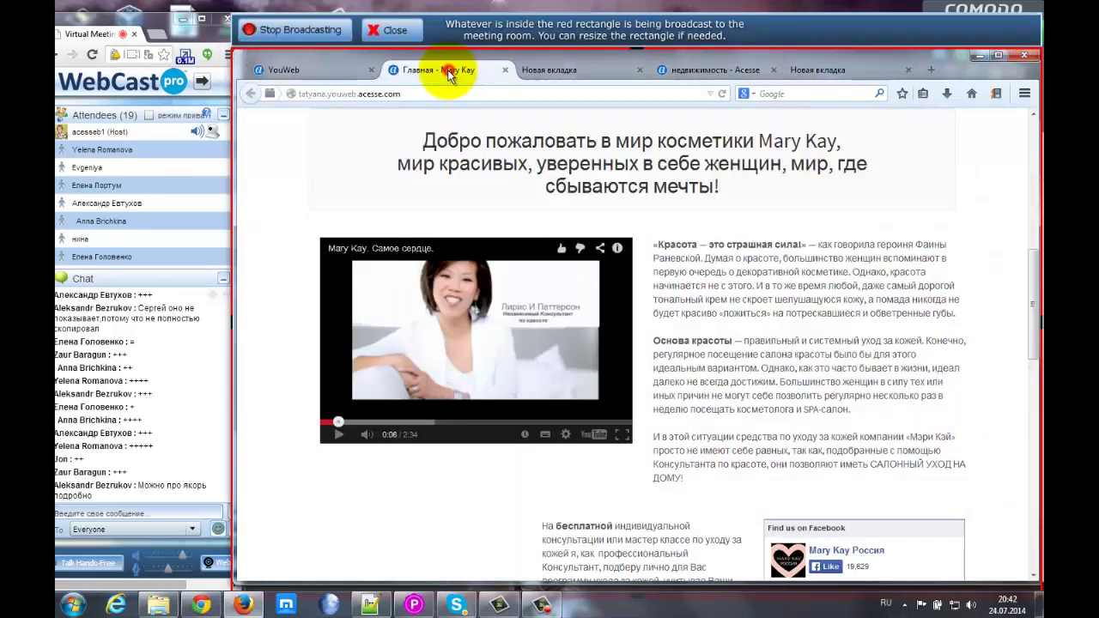
left_click(593, 436)
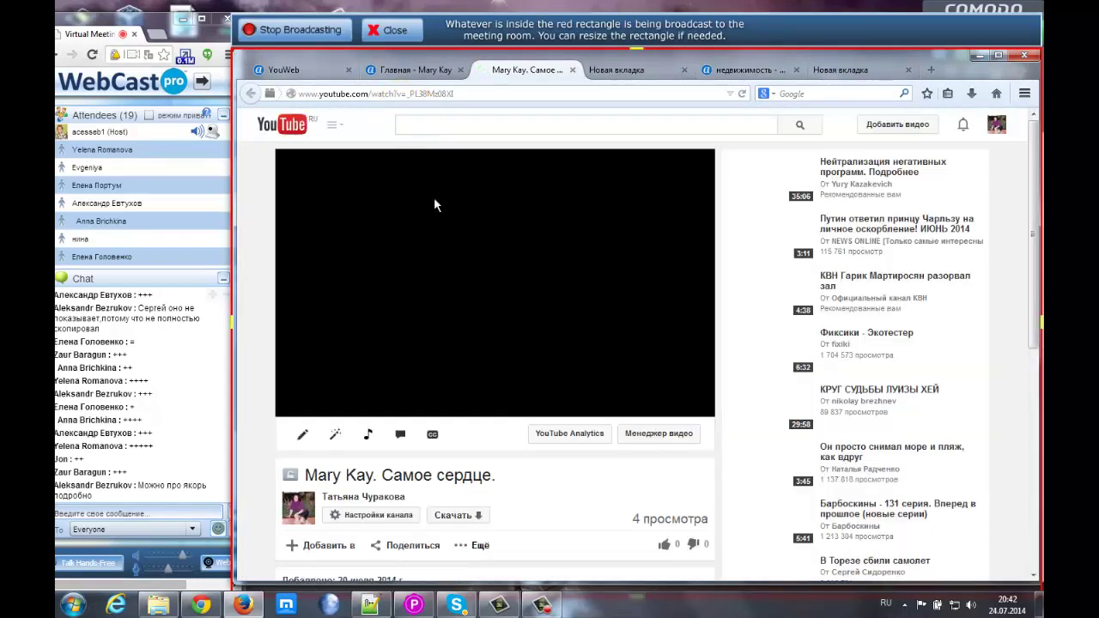
left_click(290, 406)
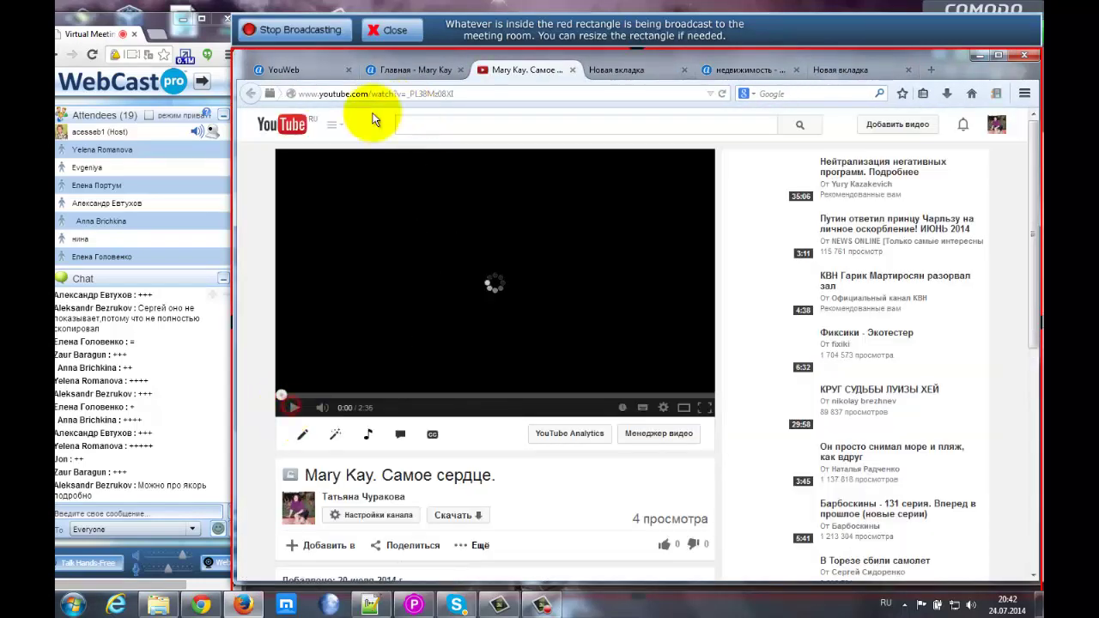
left_click_drag(303, 93, 457, 96)
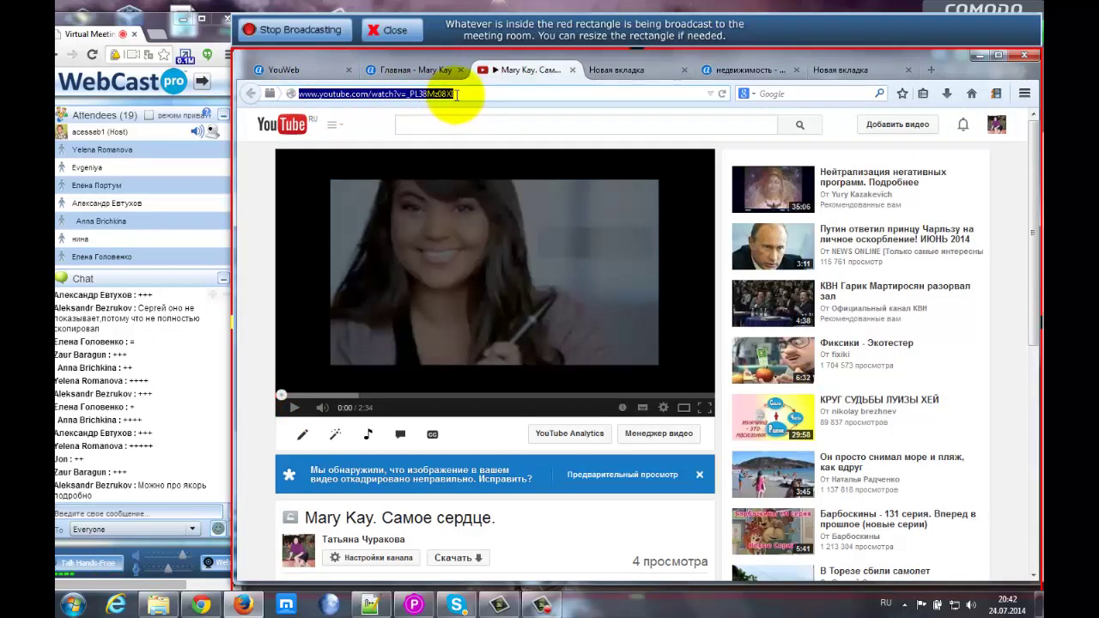
left_click(309, 72)
- Replace the video address with the pasted YouTube watch URL and apply it
left_click_drag(619, 355, 464, 354)
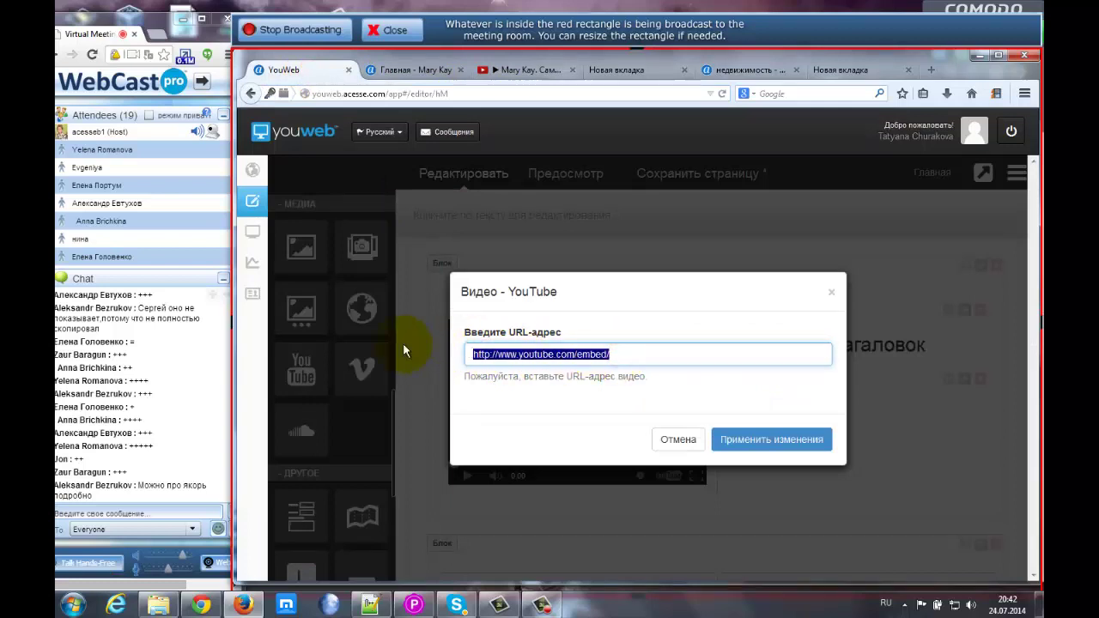
type("http://www.youtube.com/watch?v=_PL38Mz08Xl")
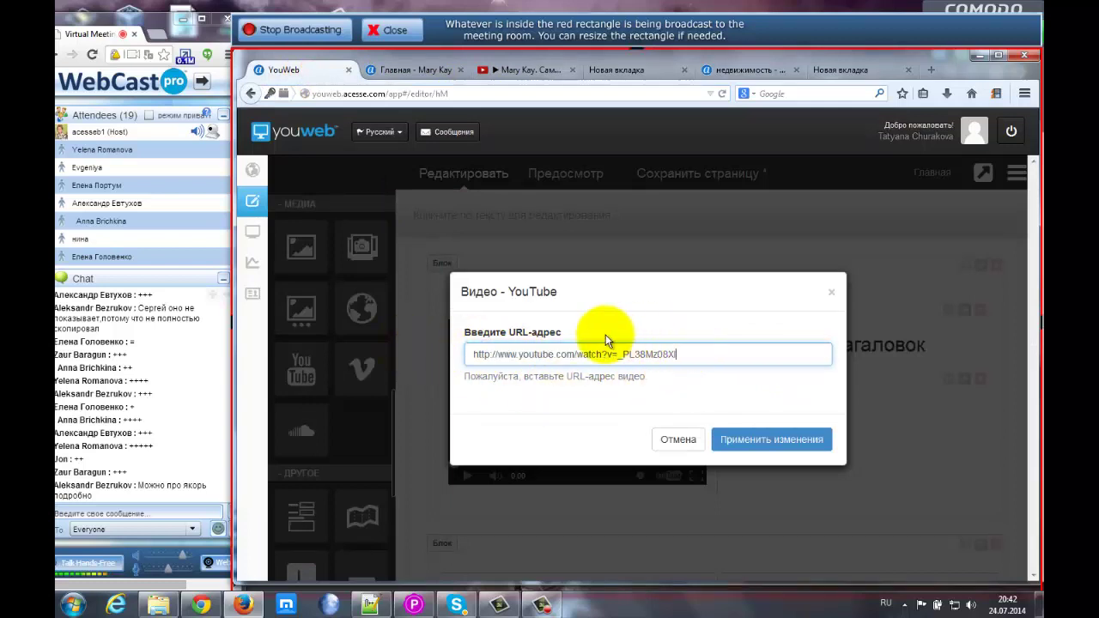
left_click(768, 439)
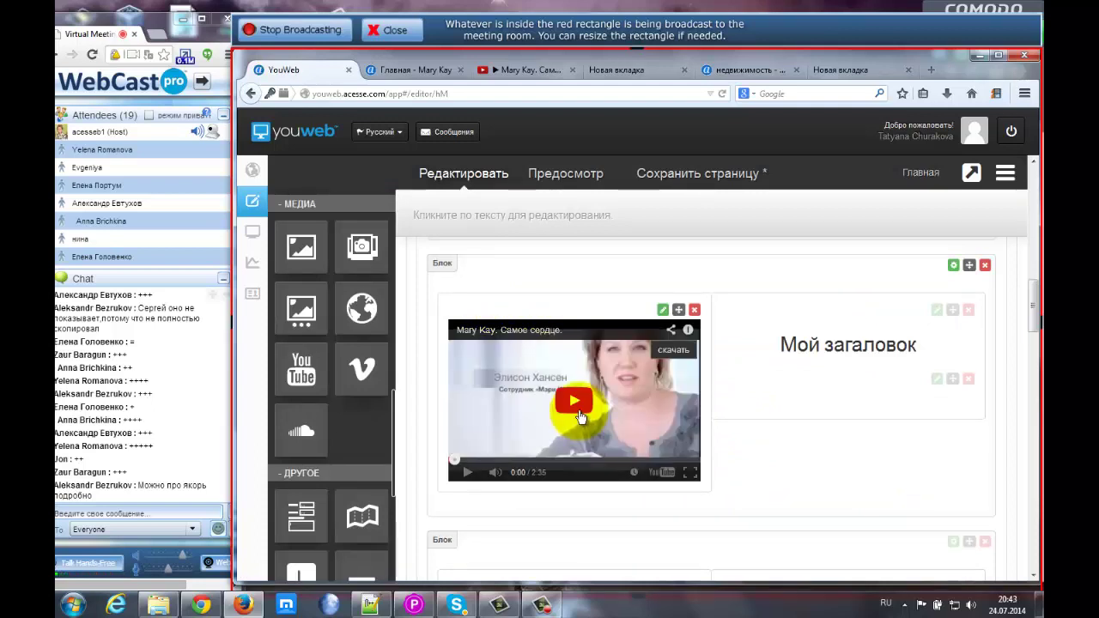
- Delete the YouTube video component with its red X and confirm OK
left_click(681, 175)
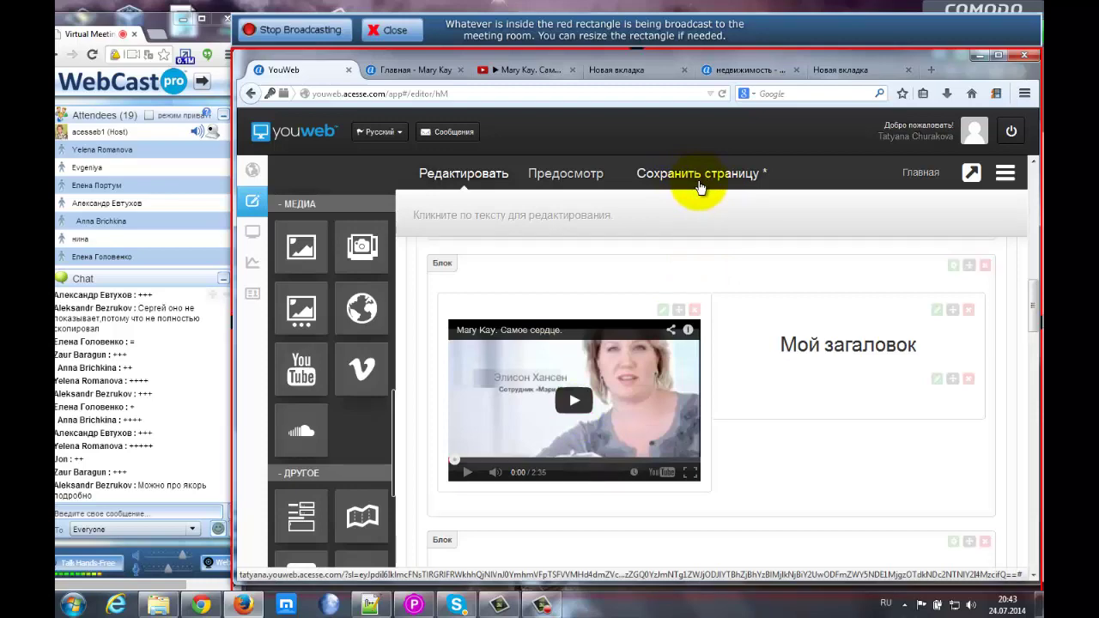
left_click(694, 309)
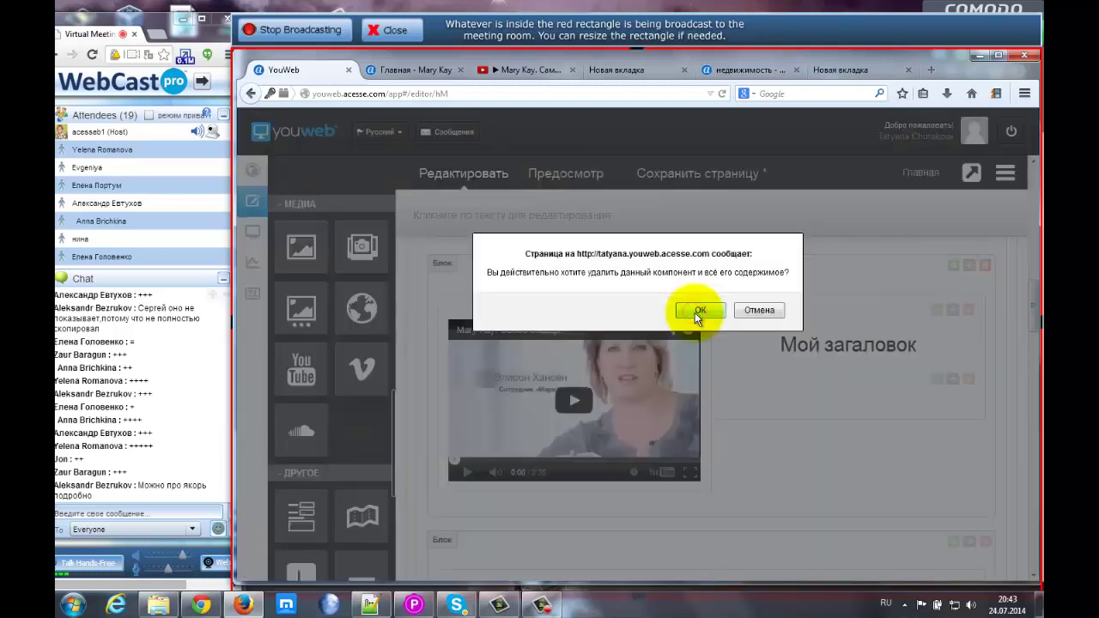
left_click(697, 310)
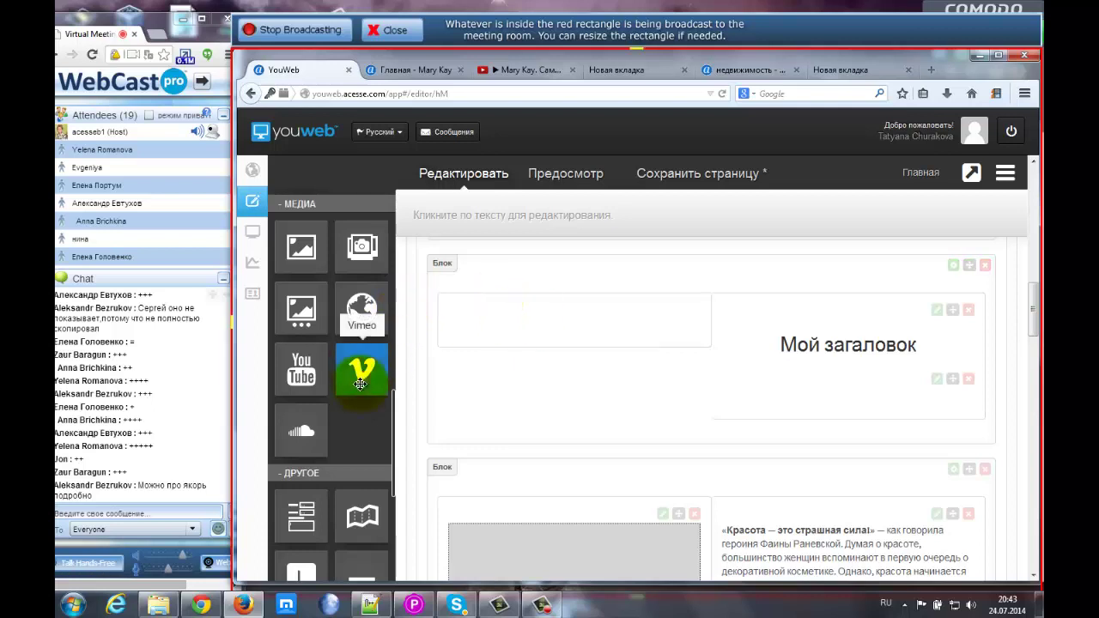
scroll(323, 331, "up", 2)
scroll(323, 330, "up", 5)
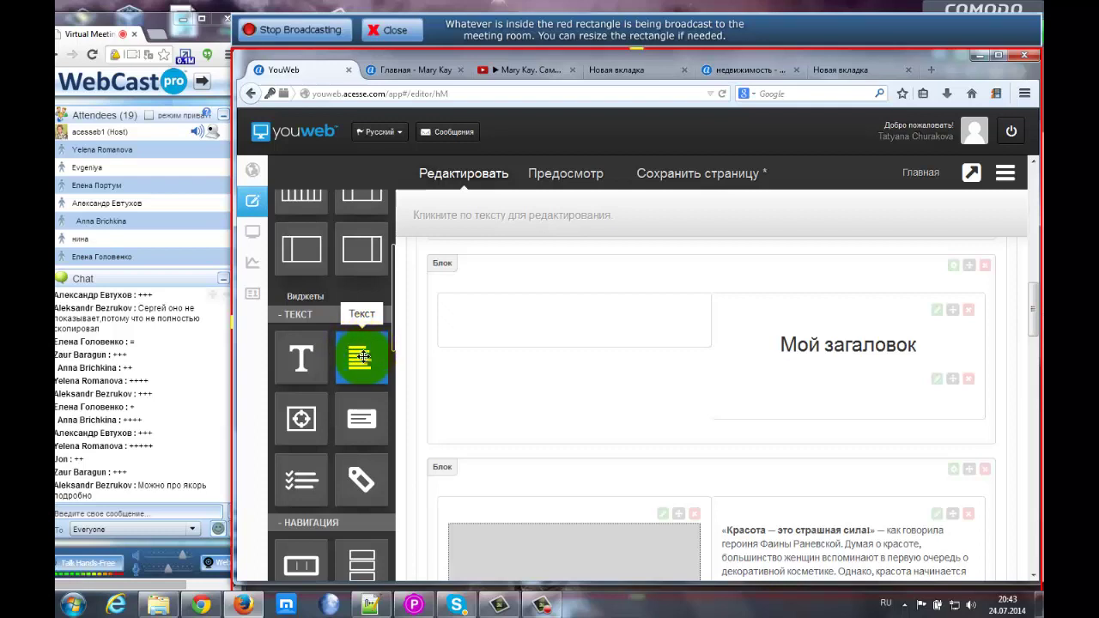
- Add a Text component to the empty left column and delete its sample paragraph
left_click_drag(360, 356, 490, 309)
left_click_drag(649, 411, 549, 368)
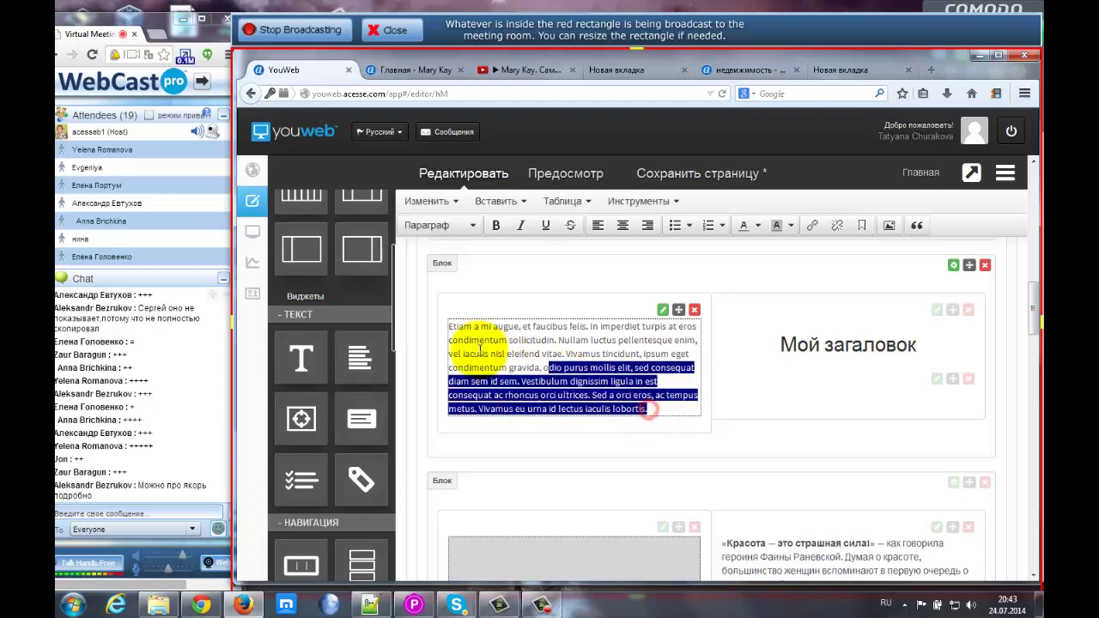
left_click_drag(480, 348, 432, 335)
key("Delete")
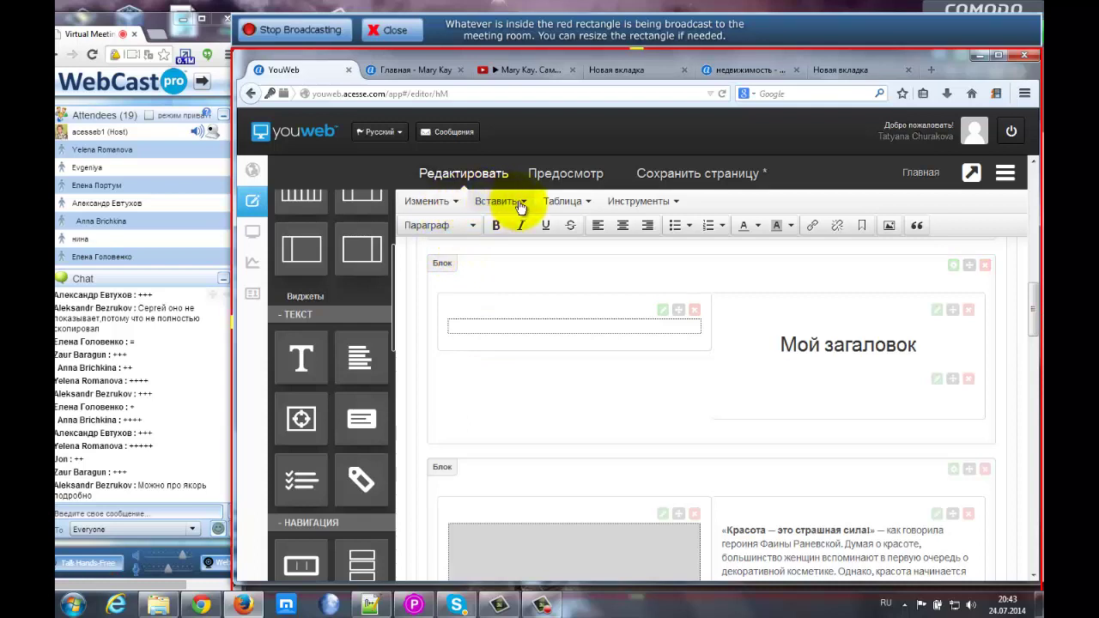
- Choose Вставить > Вставить видео and switch to the Код для вставки tab
left_click(521, 207)
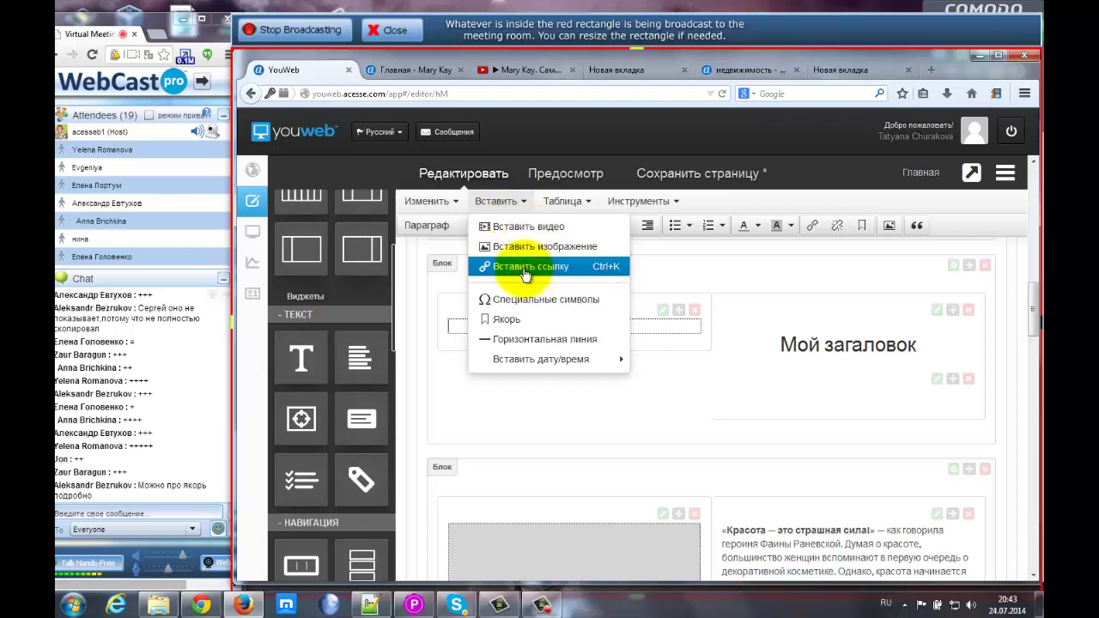
mouse_move(529, 367)
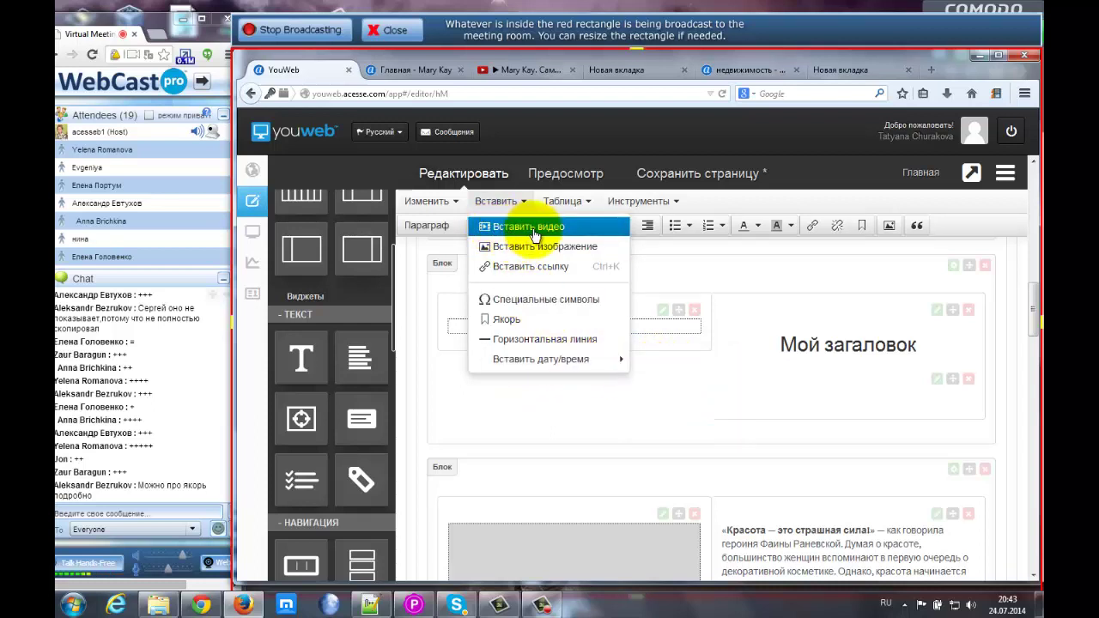
left_click(534, 234)
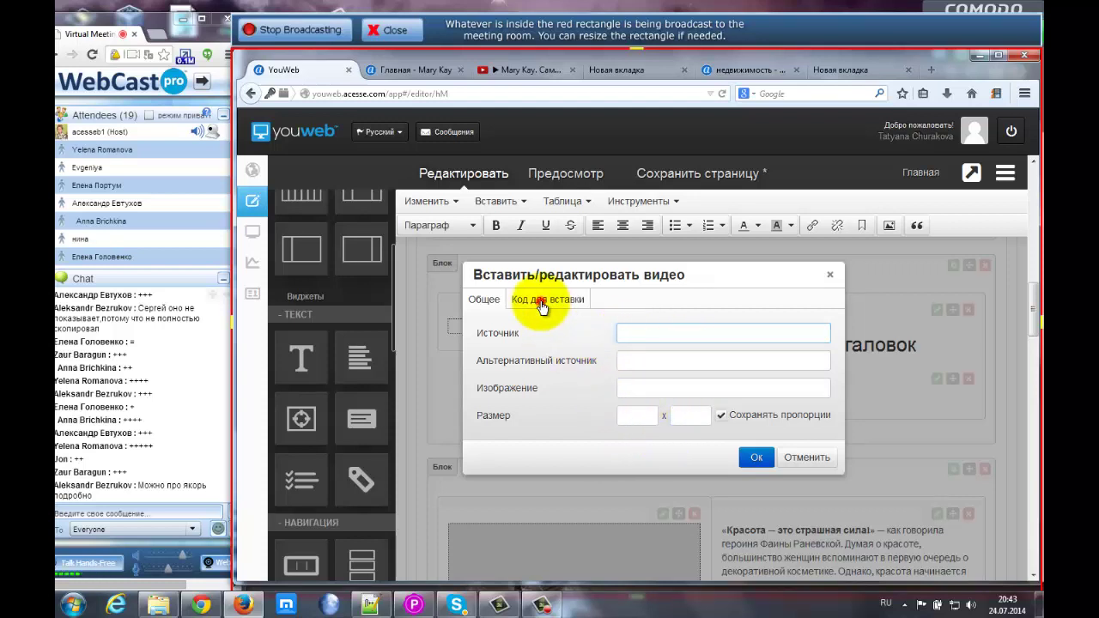
left_click(542, 301)
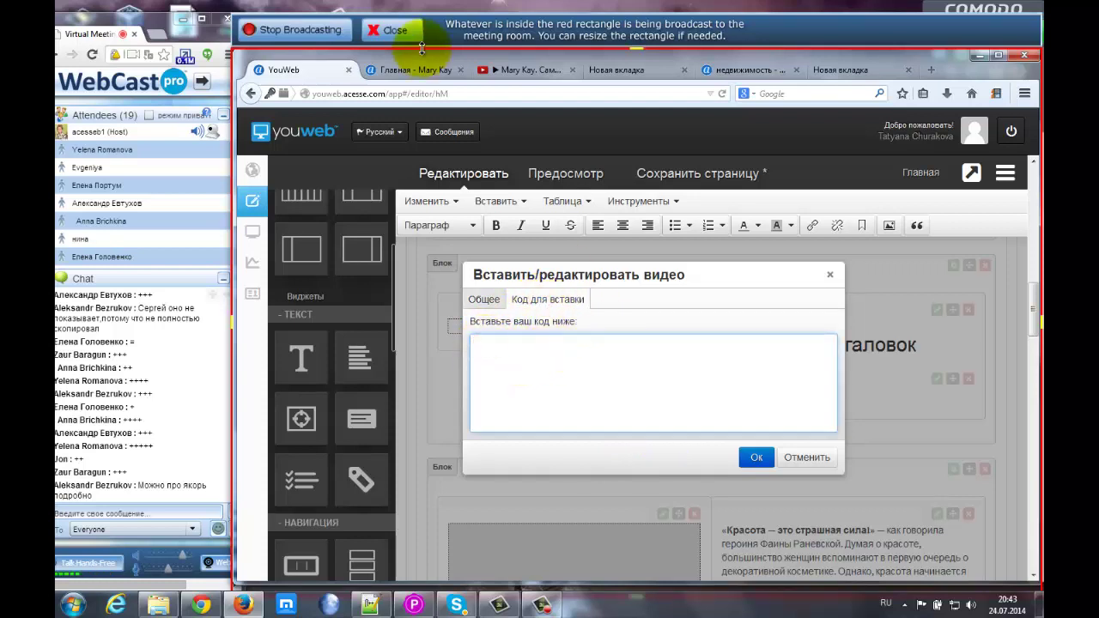
- On the YouTube video page, open Поделиться > HTML-код to show the embed code
left_click(506, 69)
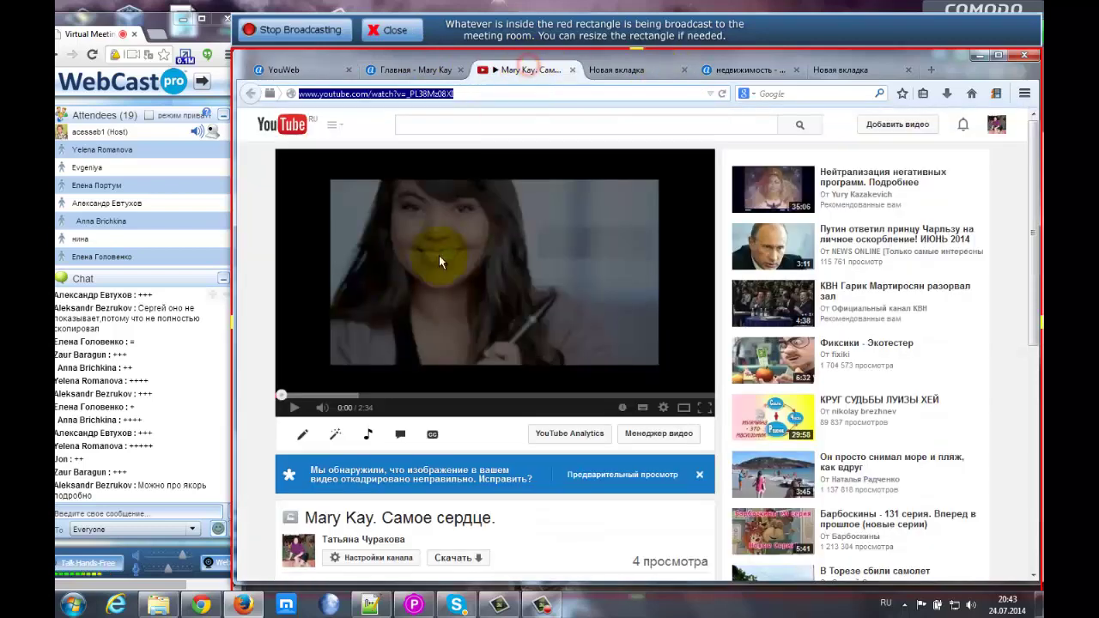
scroll(250, 322, "down", 3)
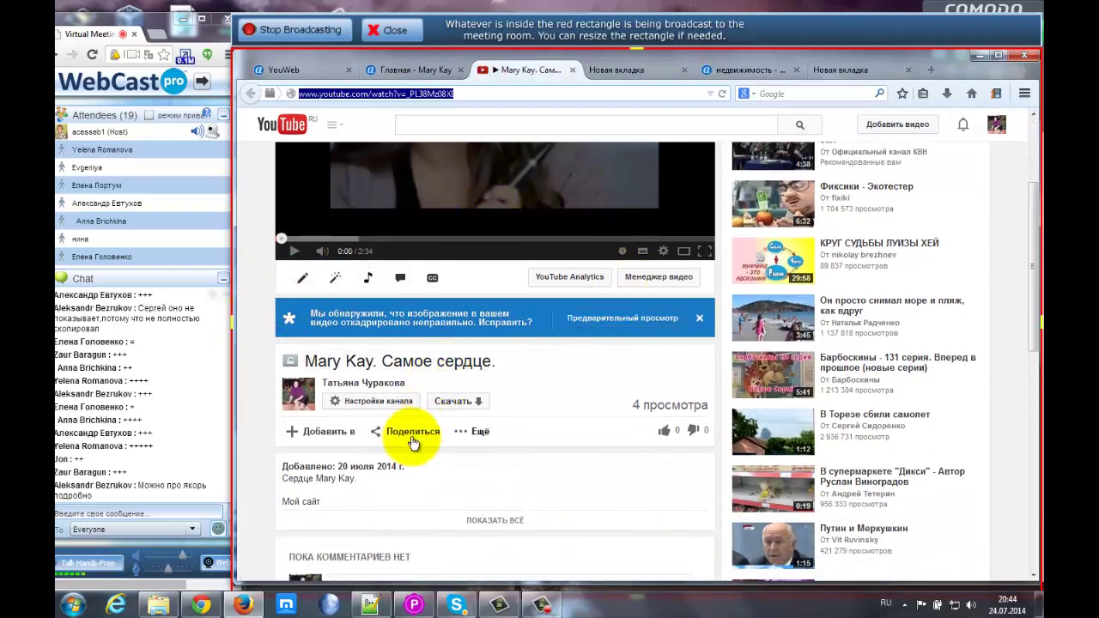
scroll(343, 407, "down", 3)
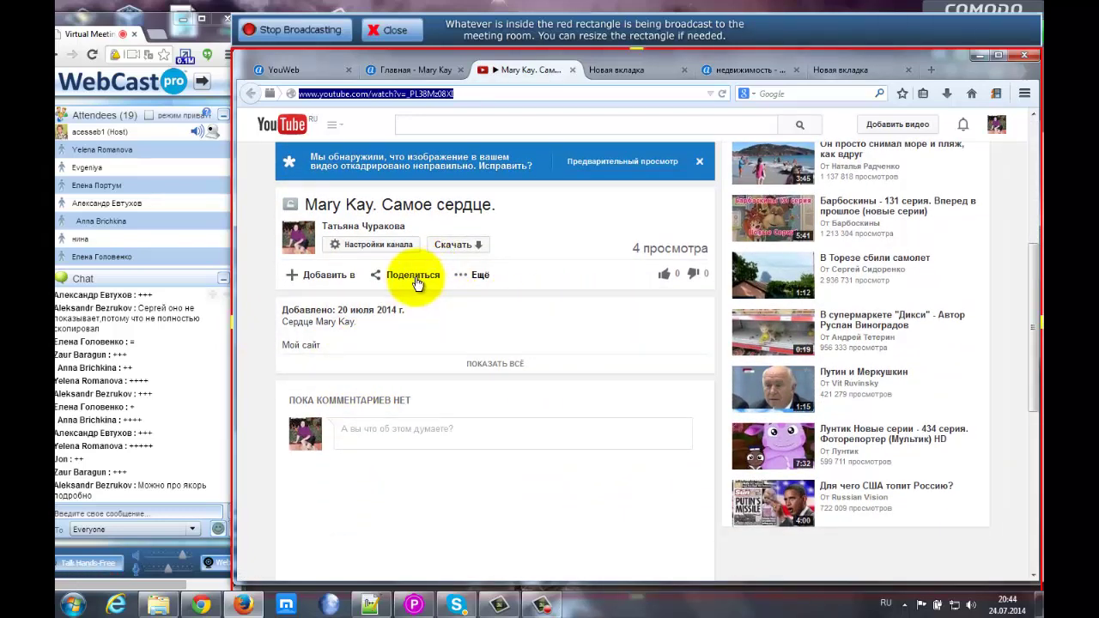
left_click(413, 277)
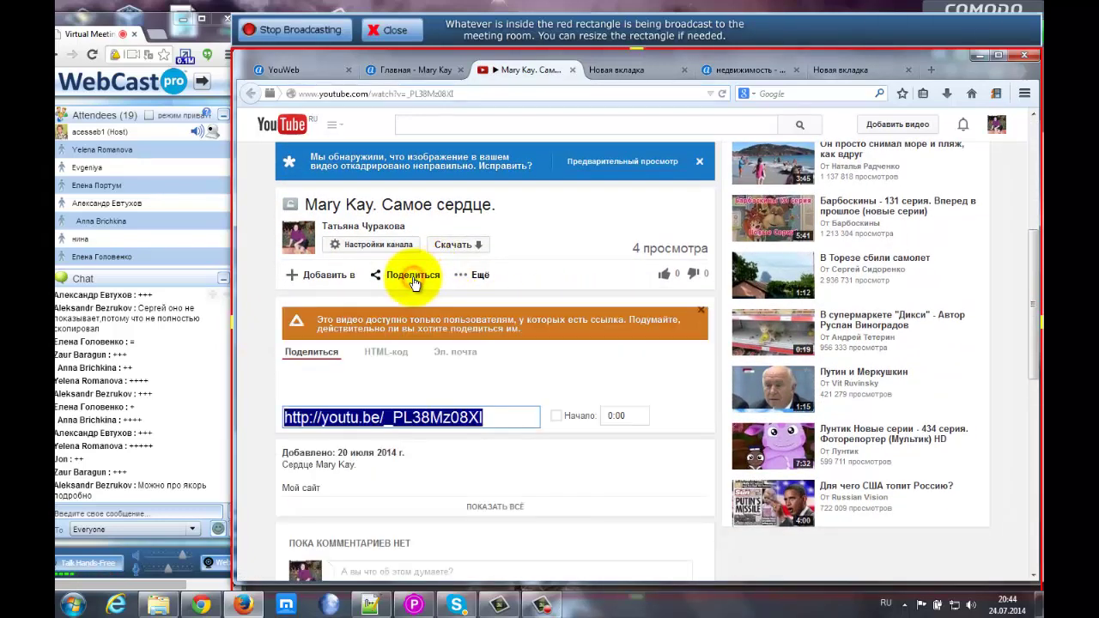
left_click(380, 359)
scroll(258, 387, "down", 3)
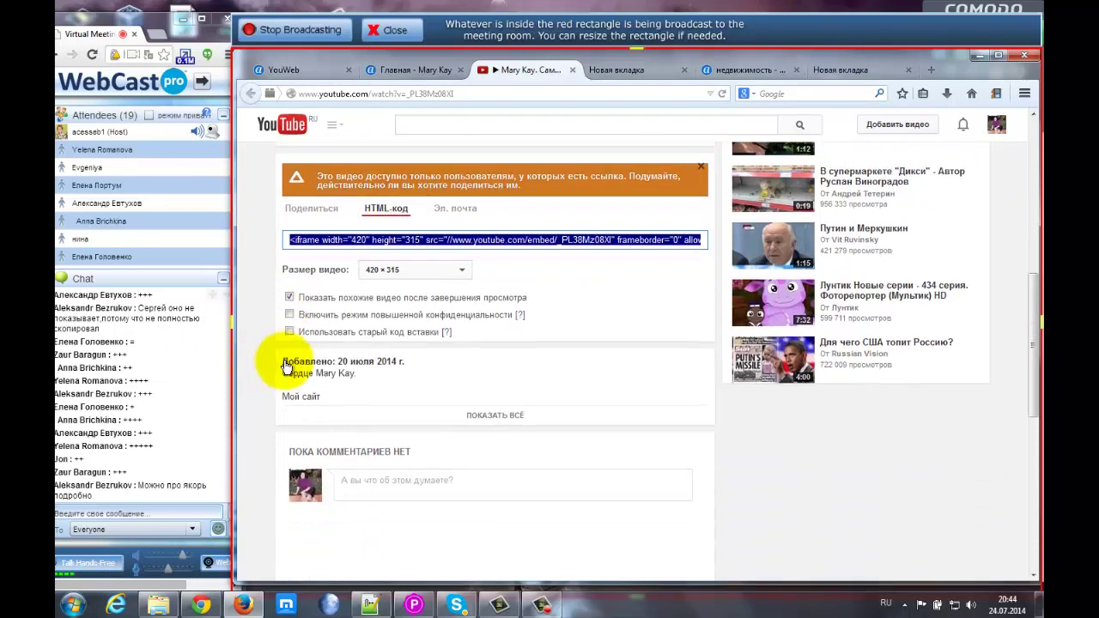
scroll(357, 328, "up", 2)
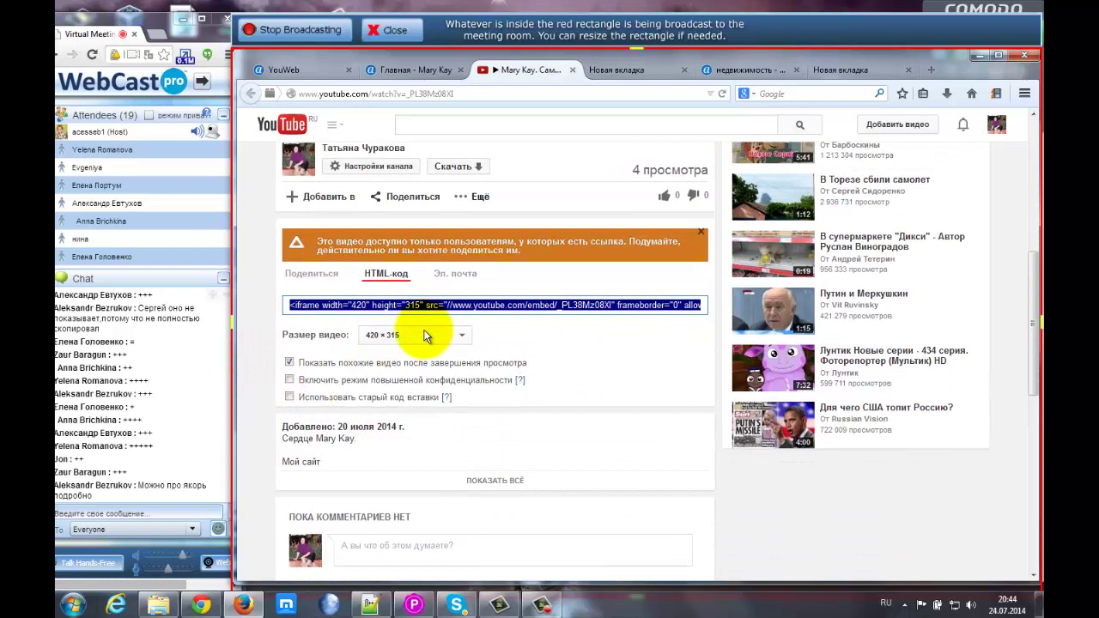
- Keep the 420×315 size, copy the iframe embed code, and return to YouWeb
left_click(347, 304)
left_click(460, 336)
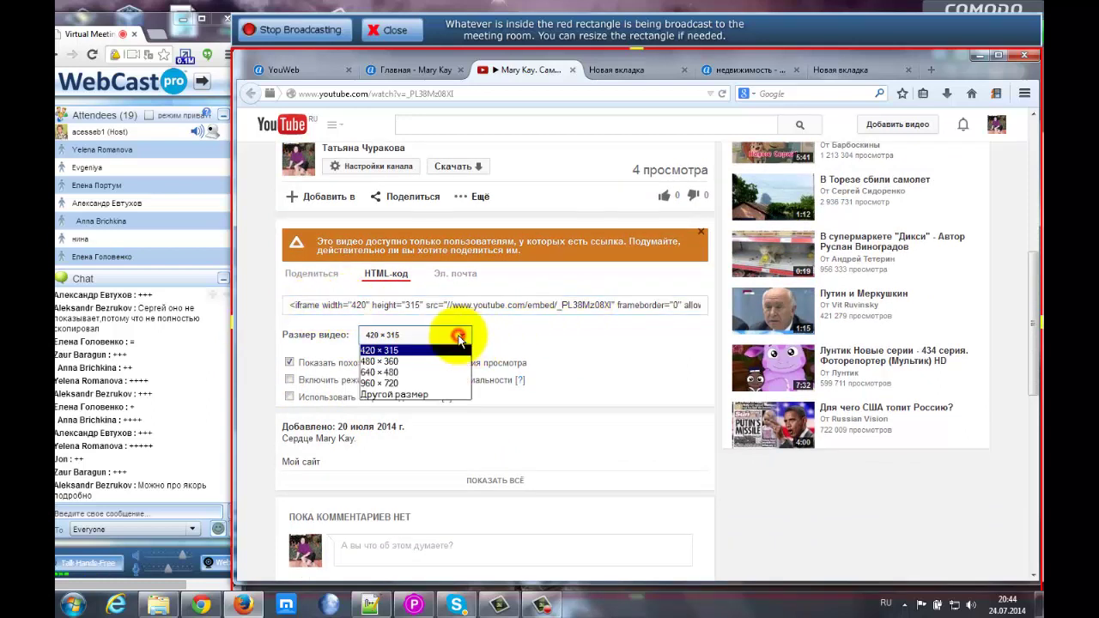
left_click(413, 351)
left_click(381, 302)
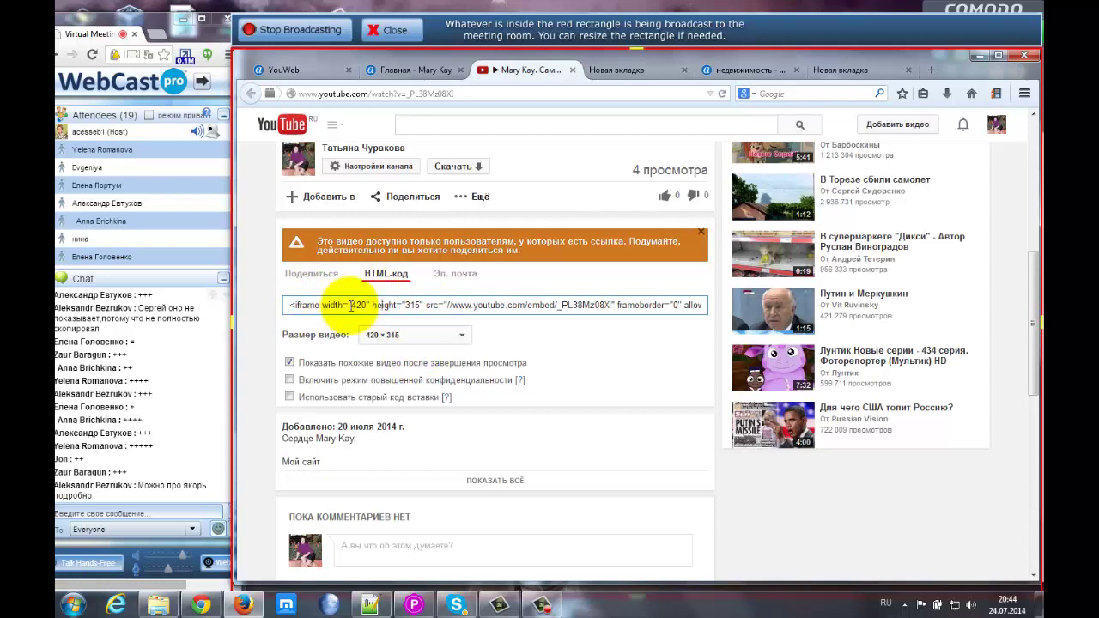
left_click(350, 306)
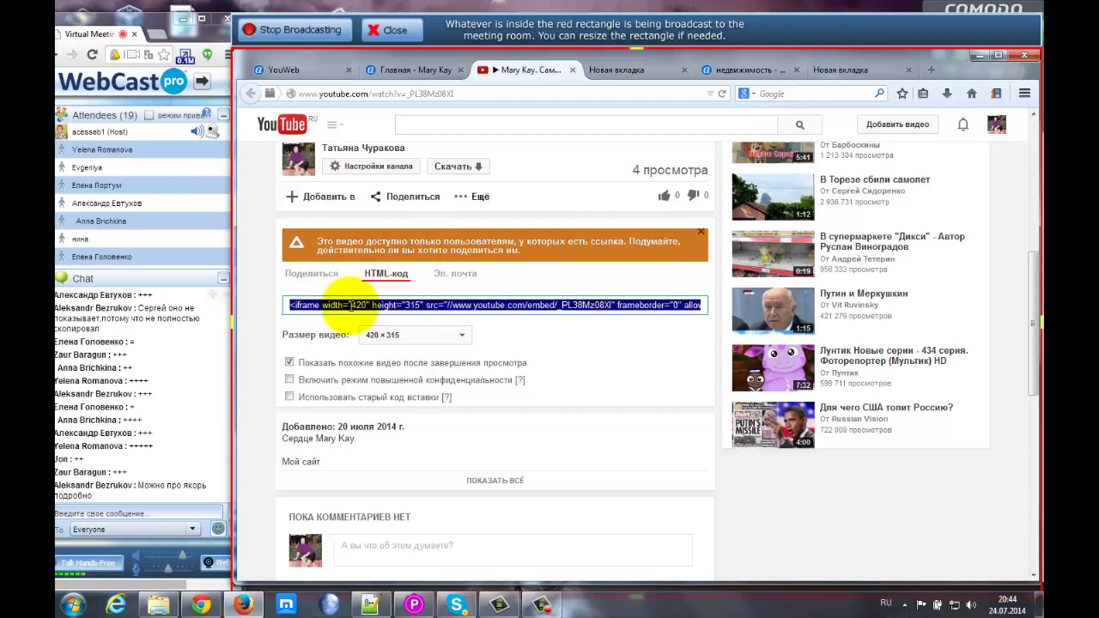
left_click(310, 69)
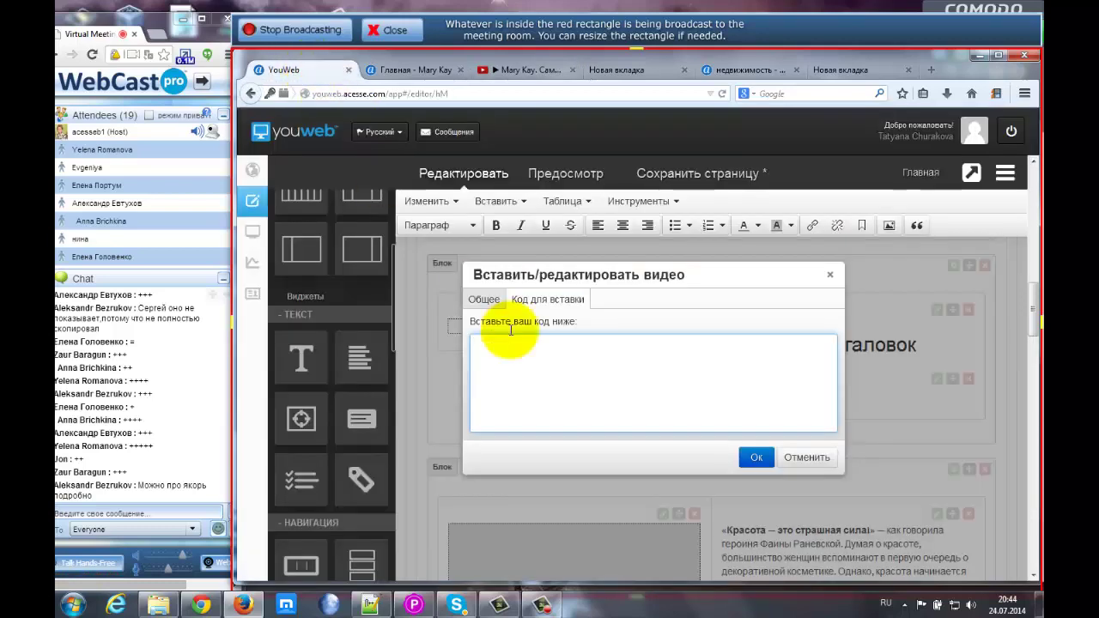
- Paste the iframe embed code, insert the video into the text, and save the page
type("<iframe width=\"420\" height=\"315\" src=\"//www.youtube.com/embed/_PL38Mz08Xl\" frameborder=\"0\" allowfullscreen></iframe>")
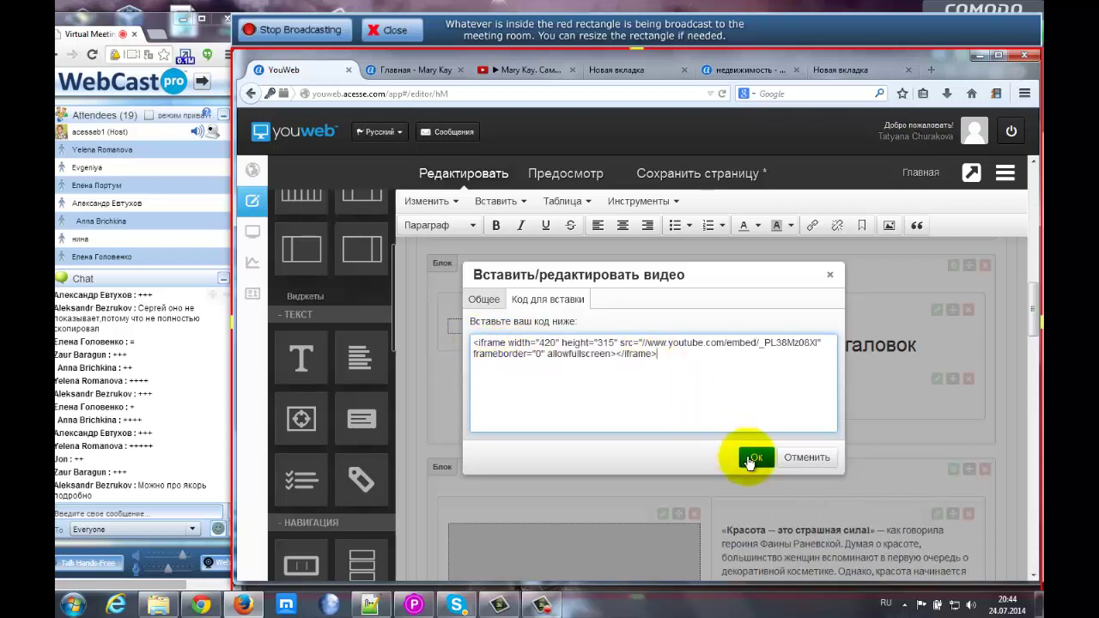
left_click(744, 457)
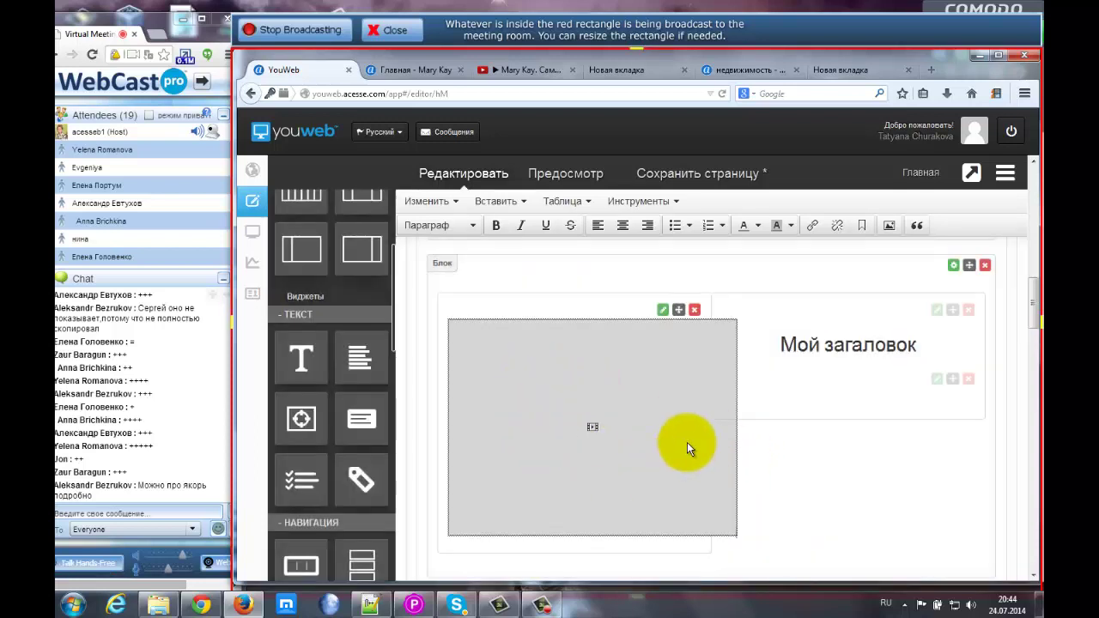
left_click(704, 175)
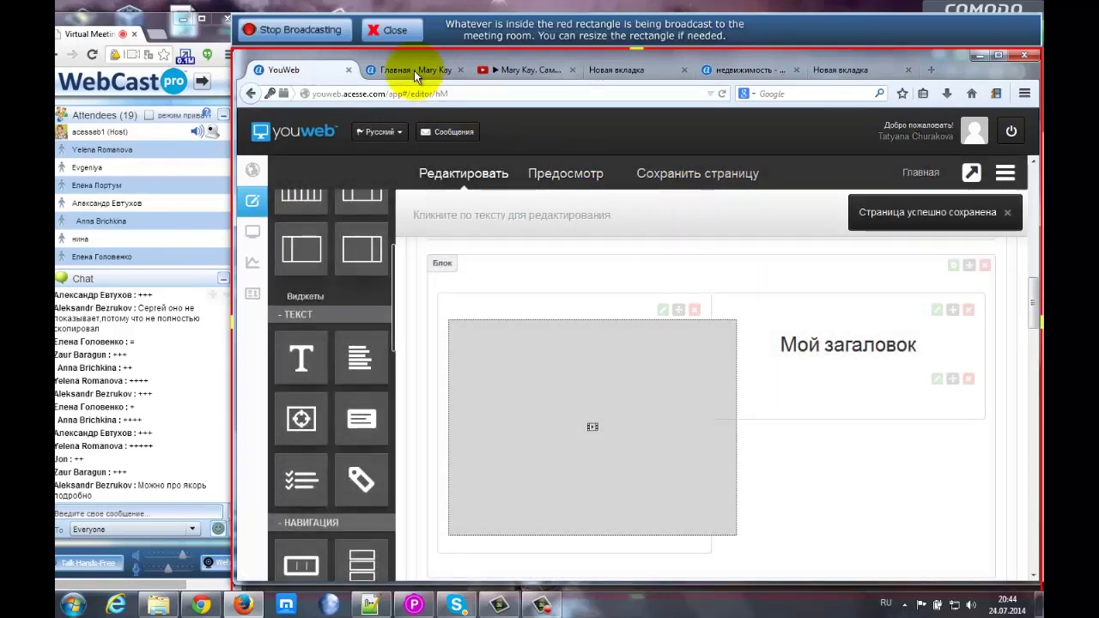
- Reload the published Mary Kay page, play and pause the embedded video, then switch to YouTube
left_click(416, 72)
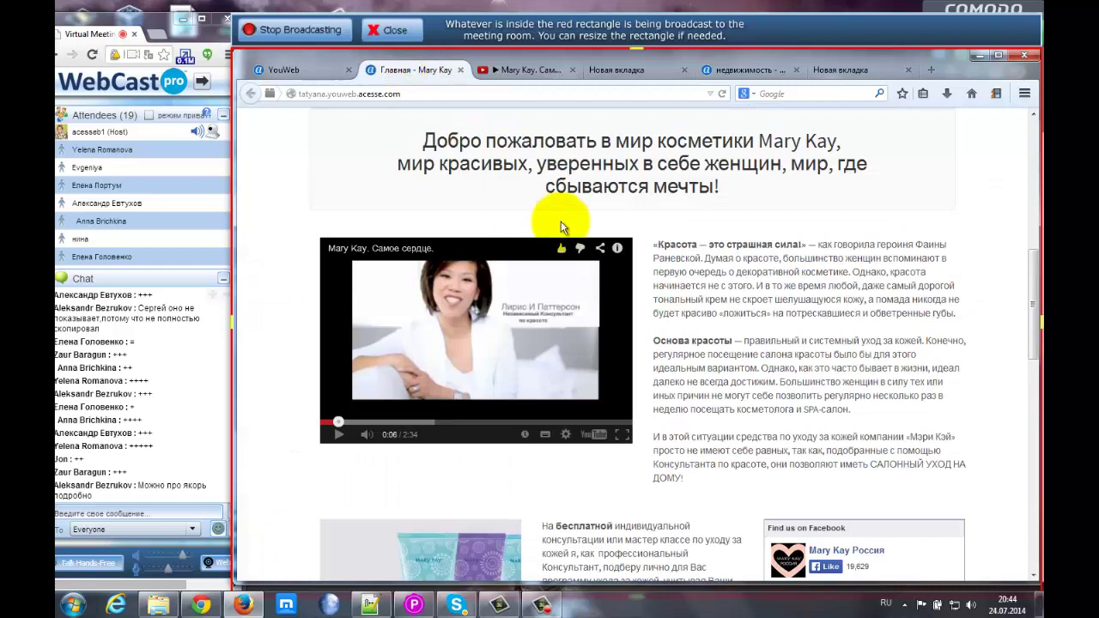
left_click(722, 93)
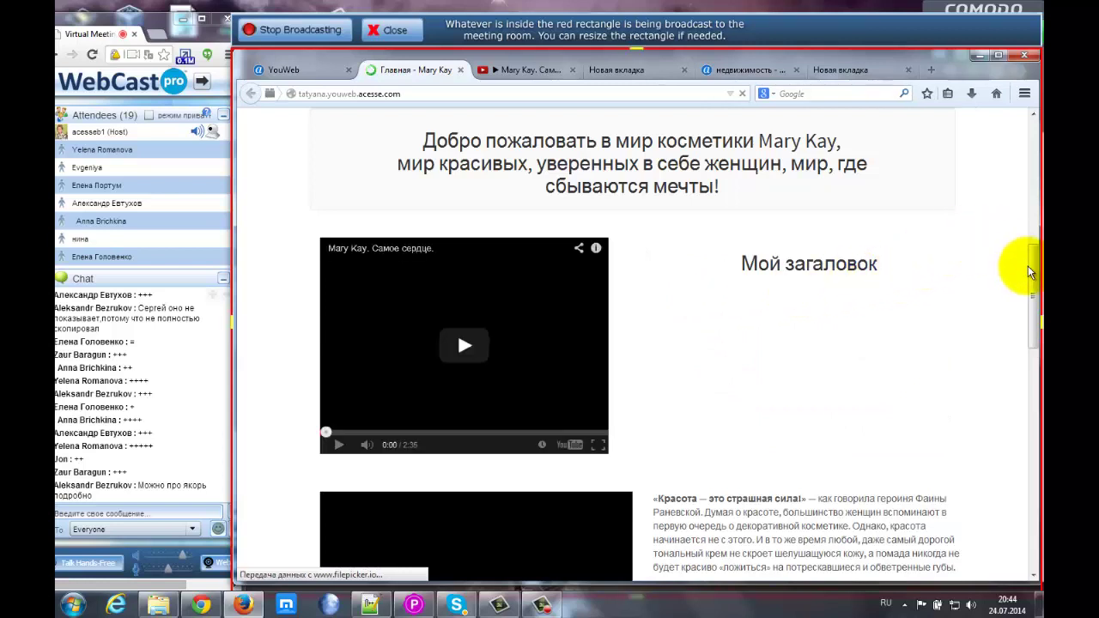
scroll(1034, 283, "down", 1)
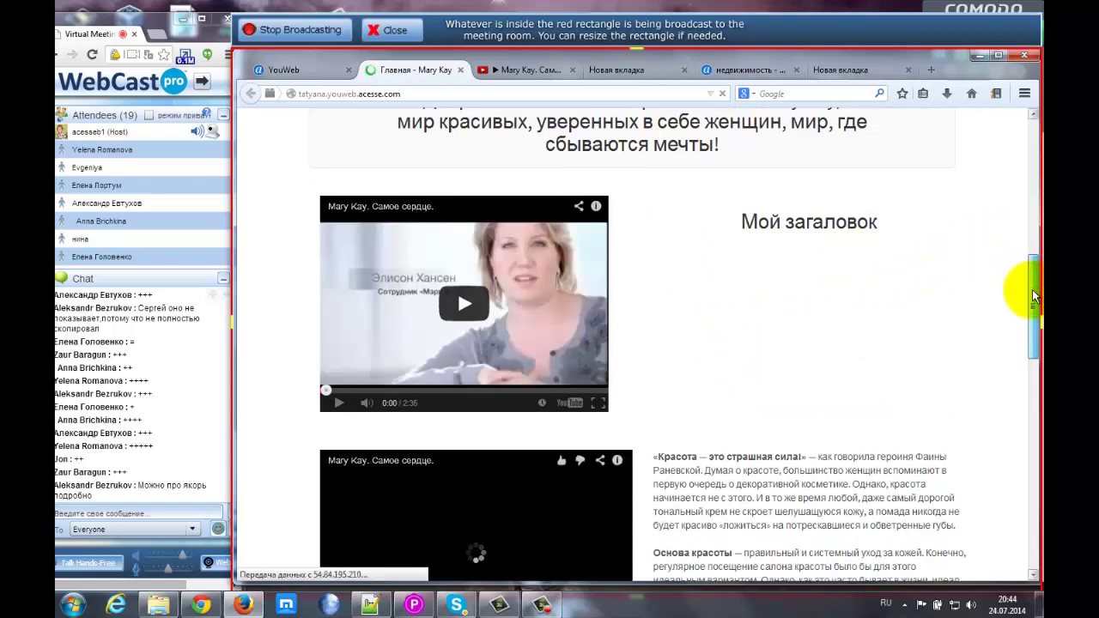
scroll(1031, 277, "down", 2)
left_click(336, 553)
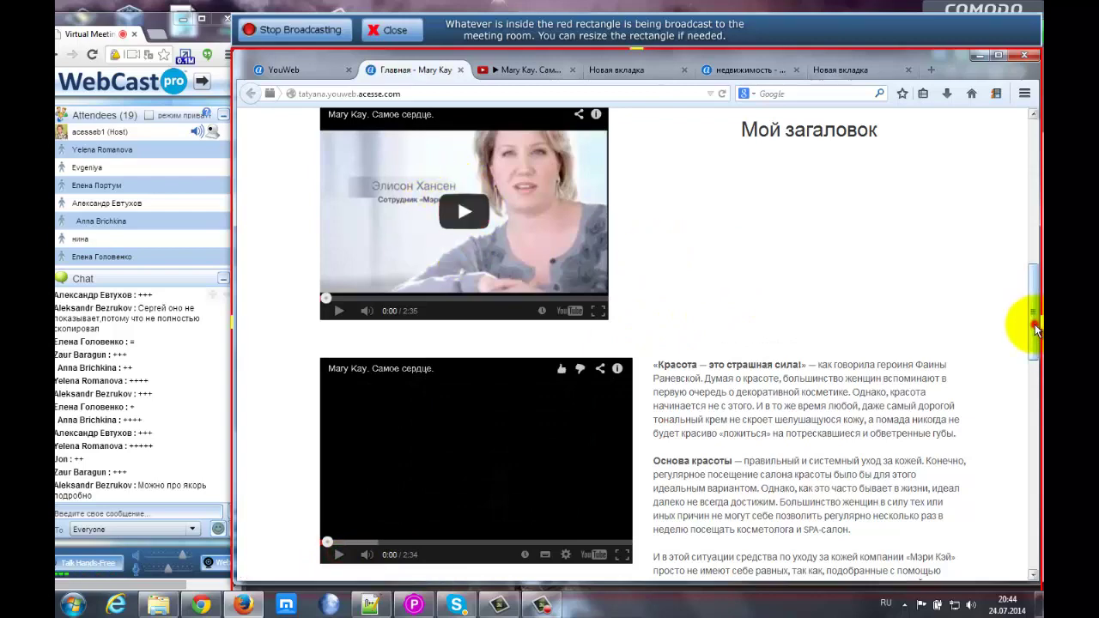
scroll(1037, 313, "up", 3)
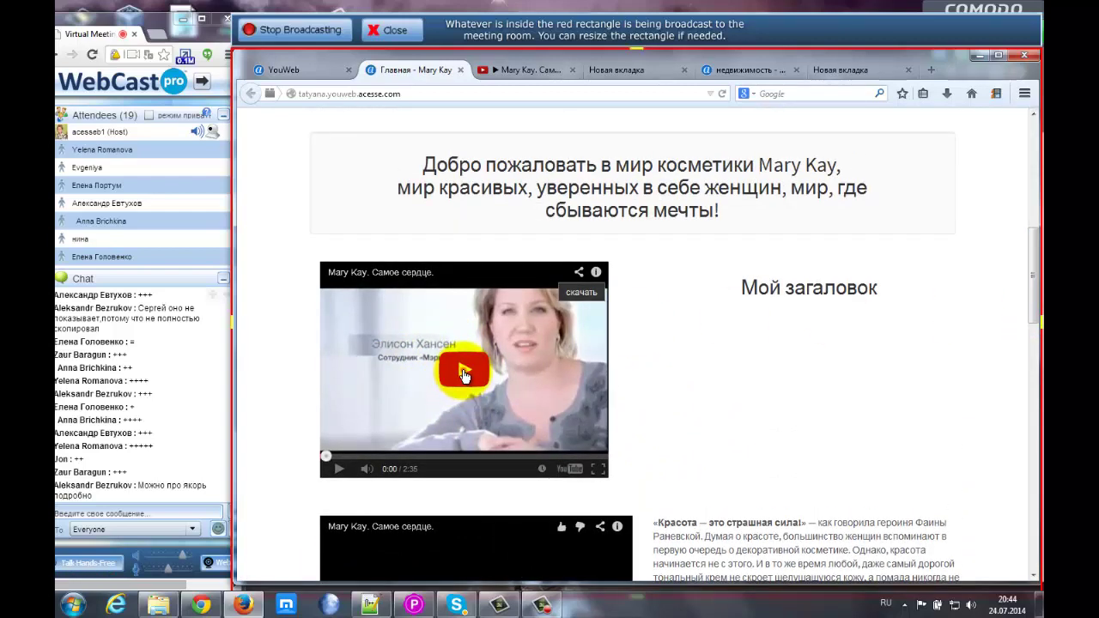
left_click(464, 373)
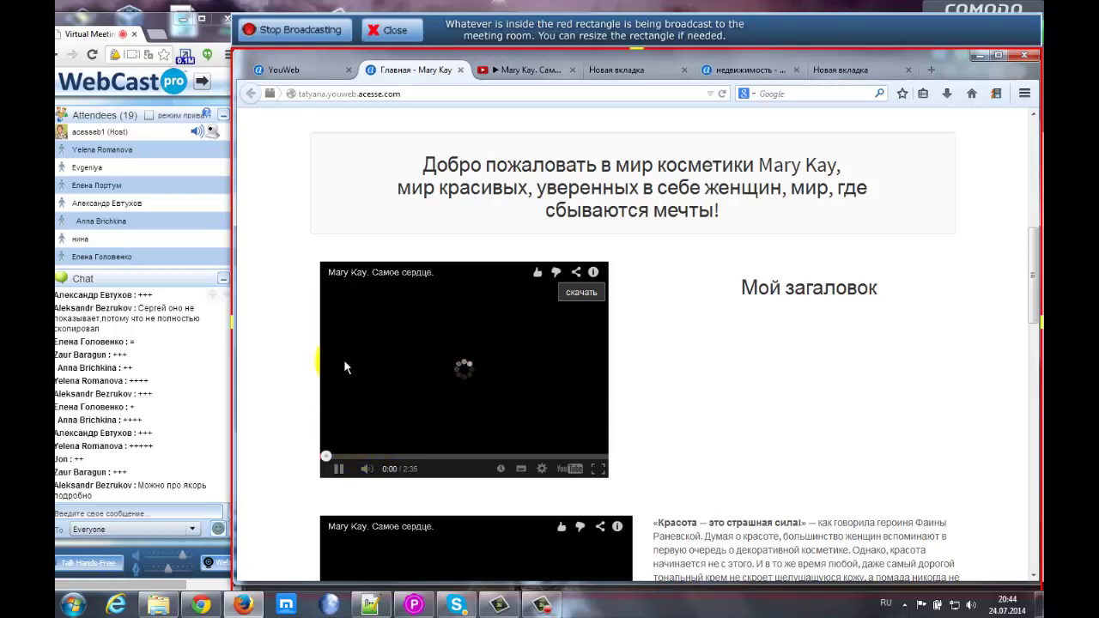
left_click(339, 469)
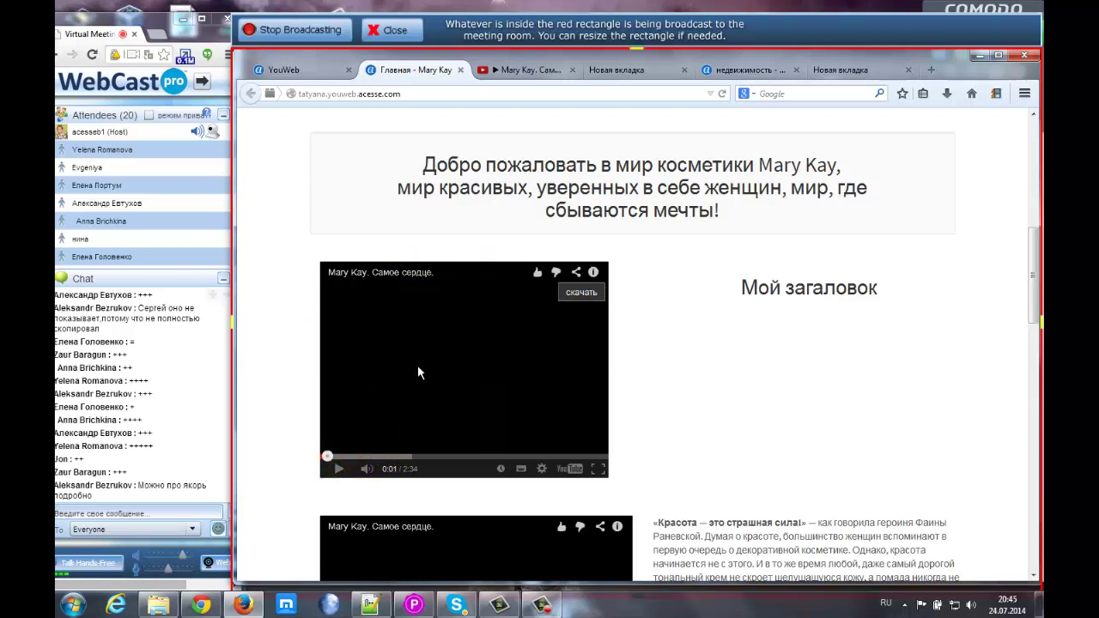
left_click(513, 70)
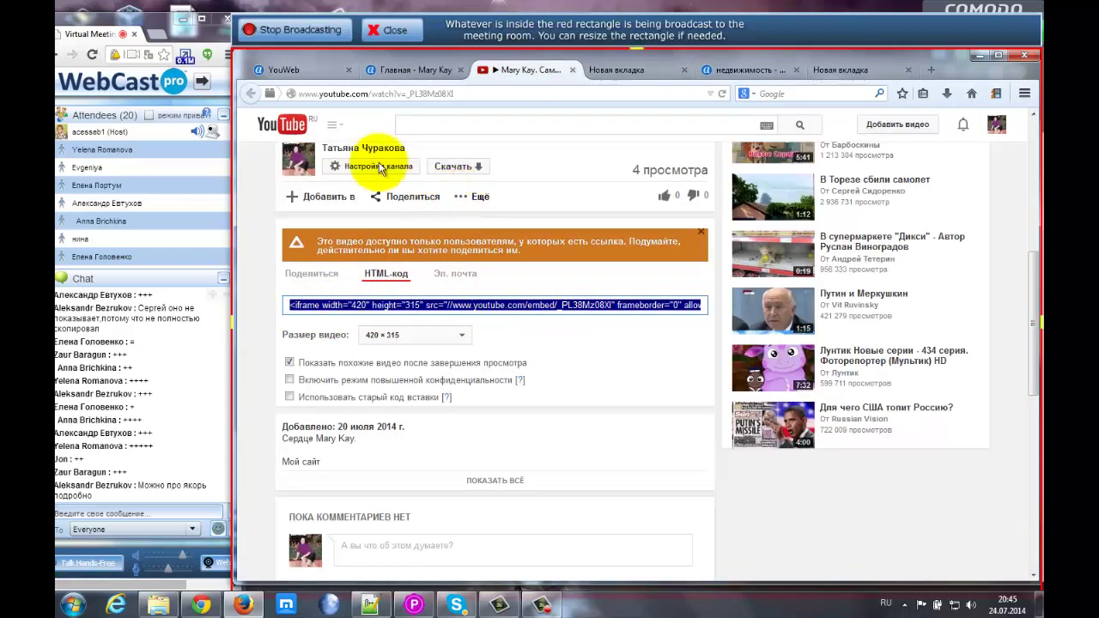
- Open the [?] help link beside the privacy-enhanced mode checkbox in the embed panel
scroll(381, 168, "up", 3)
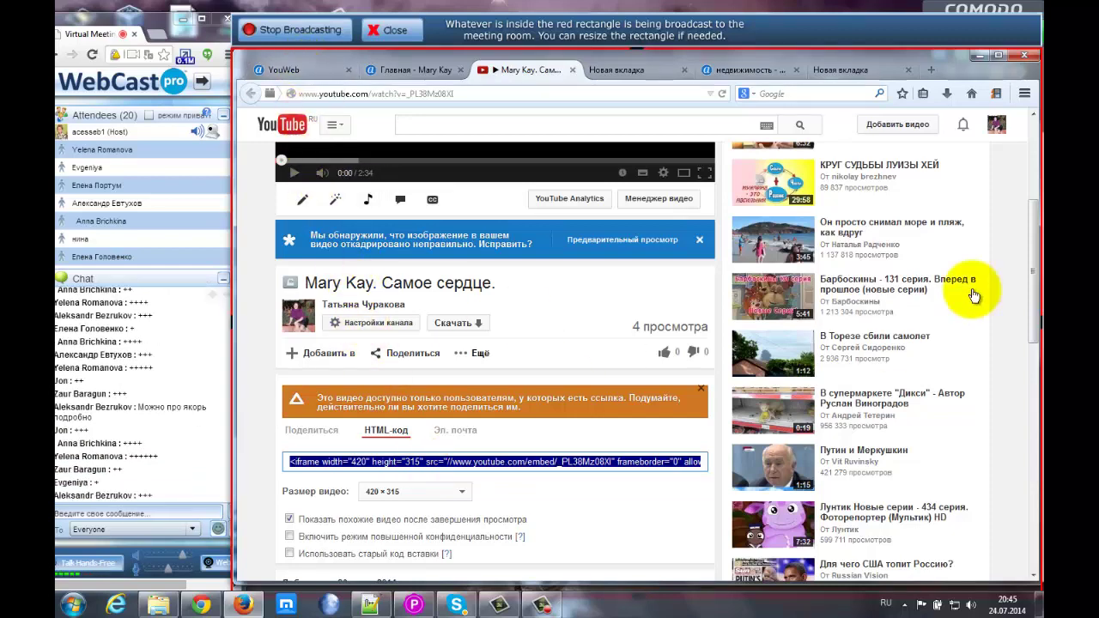
left_click_drag(1032, 249, 1033, 290)
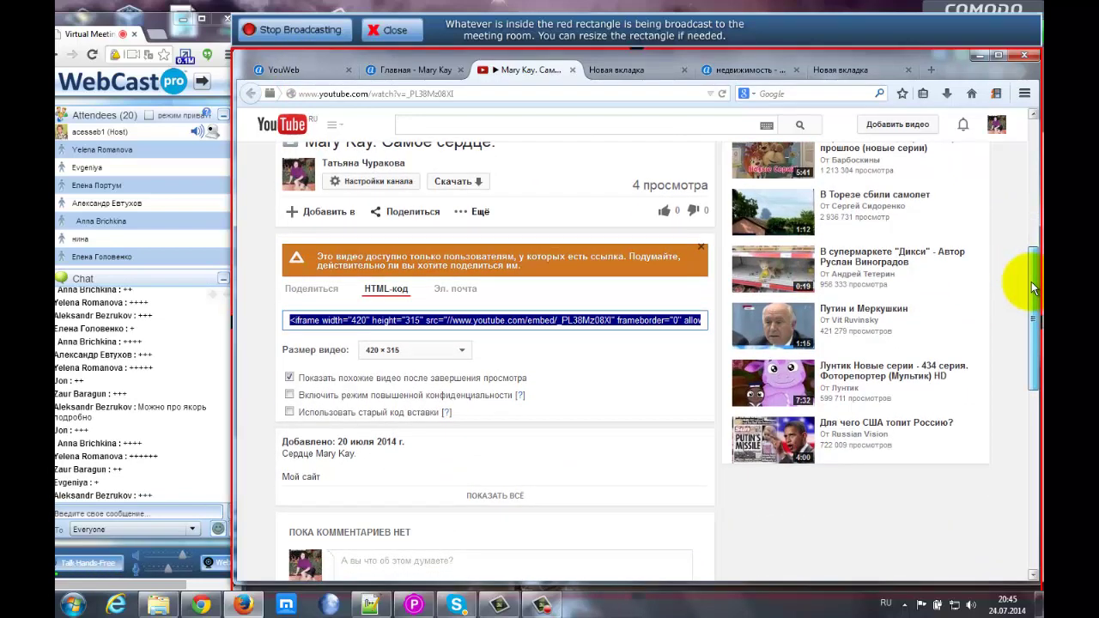
left_click_drag(1032, 290, 1033, 288)
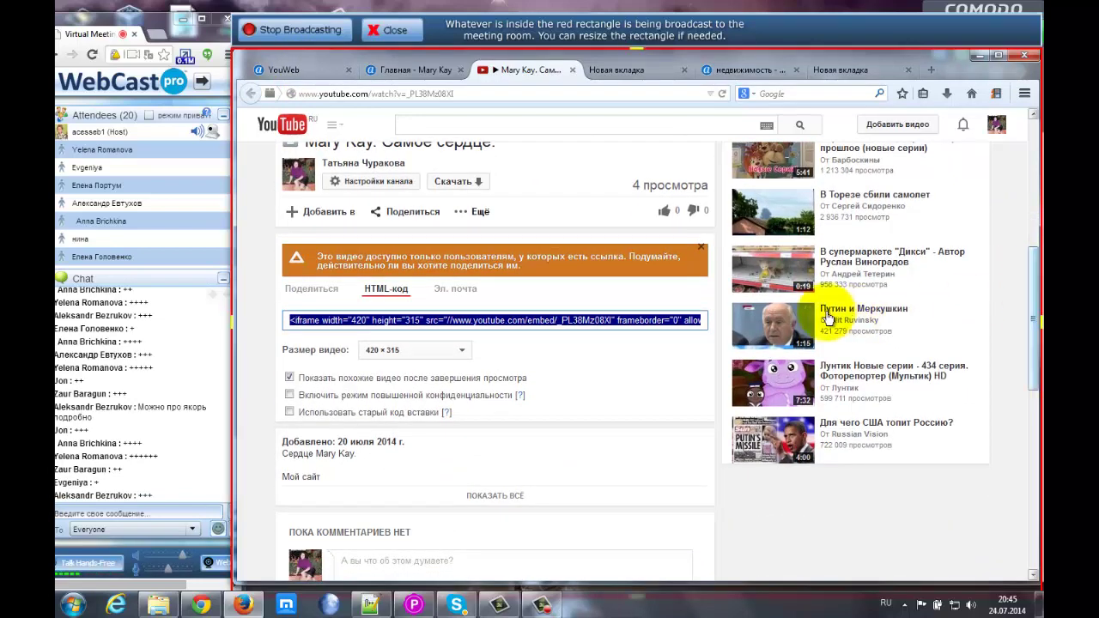
left_click(519, 397)
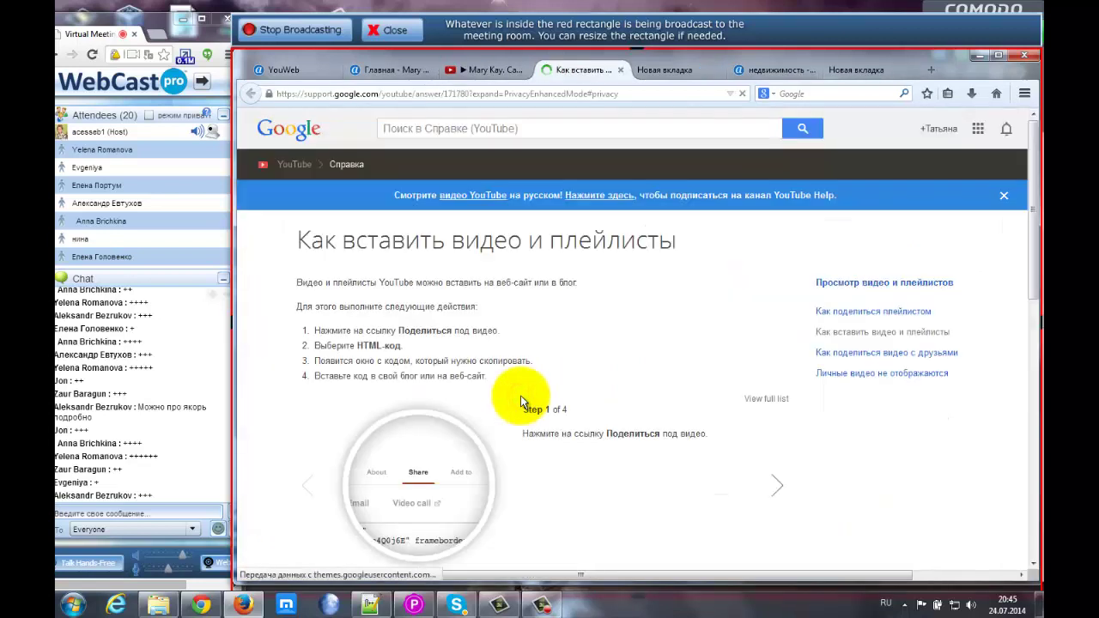
scroll(507, 362, "down", 5)
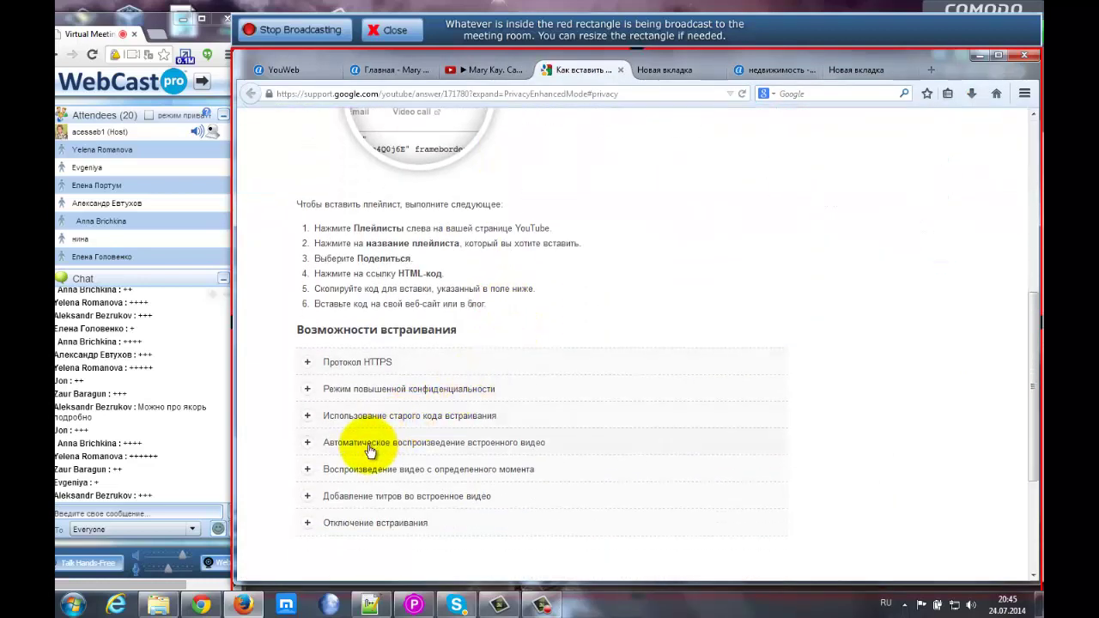
- Return to the video's embed-code panel and open the embedding help article again
left_click(478, 66)
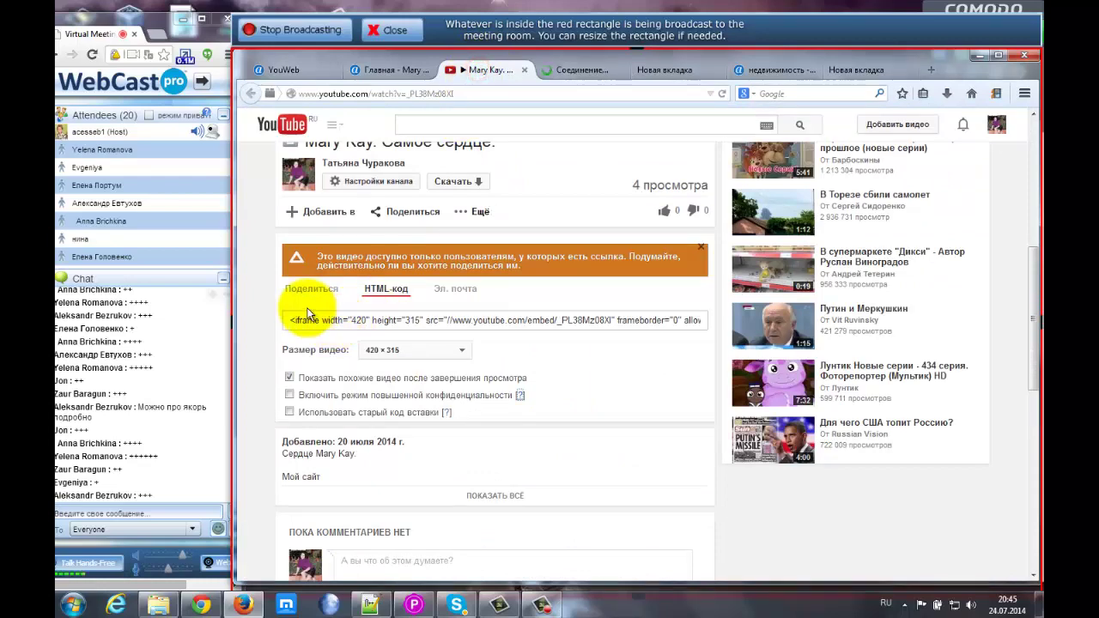
scroll(264, 284, "up", 5)
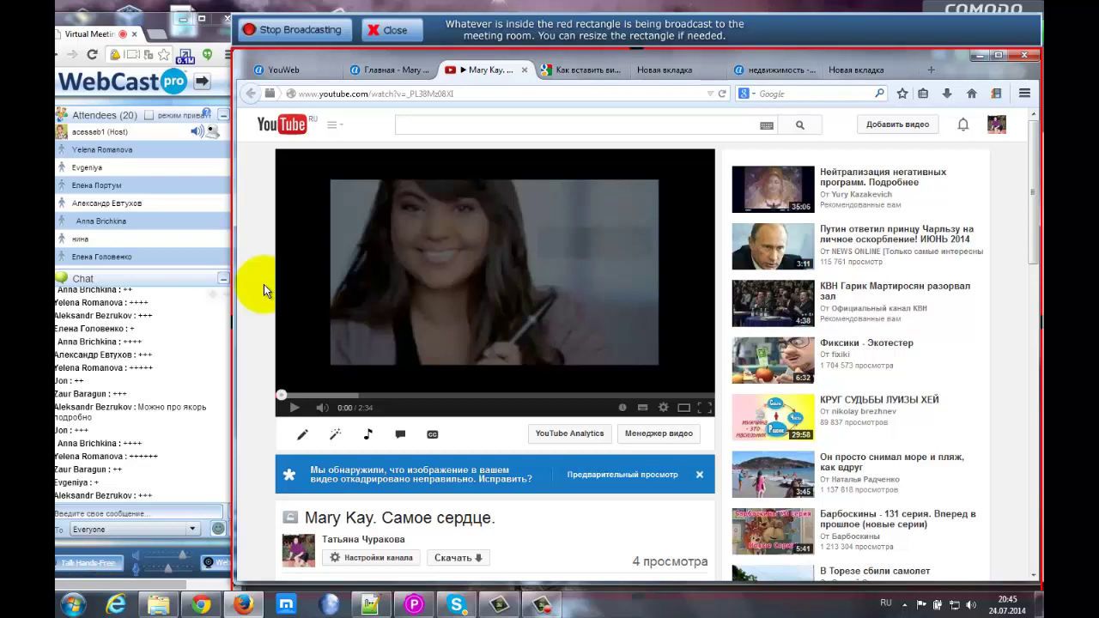
scroll(261, 289, "down", 1)
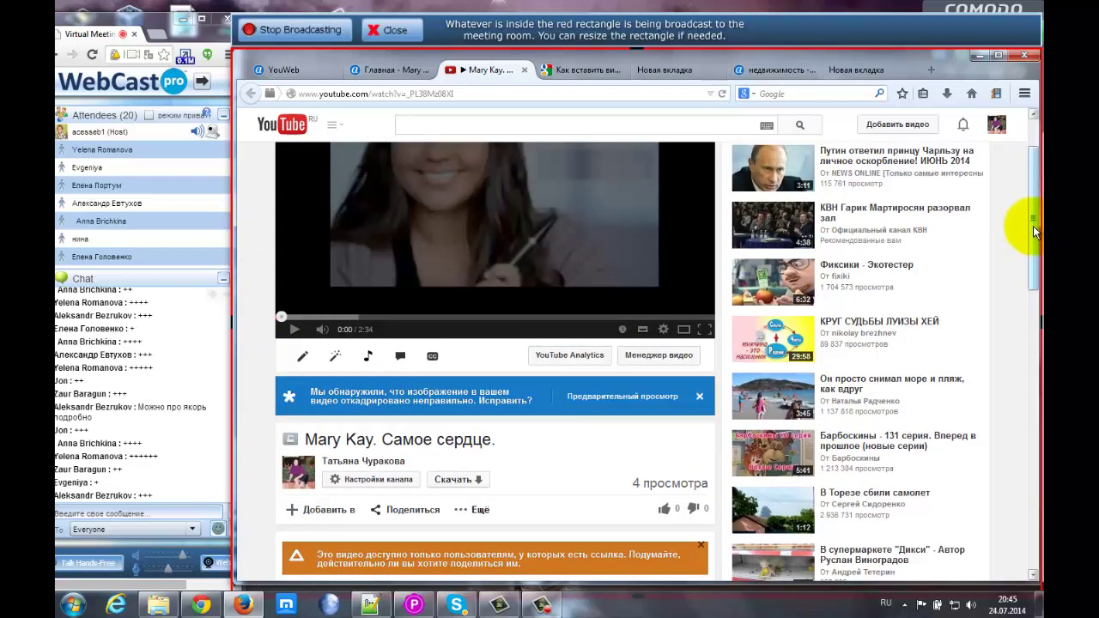
left_click_drag(1032, 233, 1030, 305)
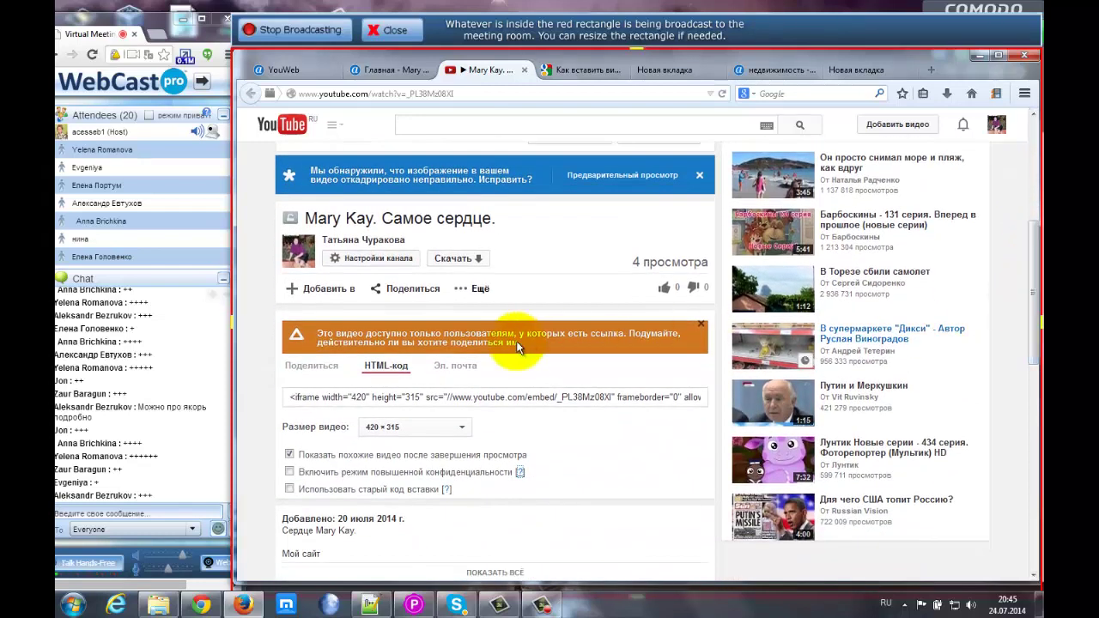
left_click(368, 399)
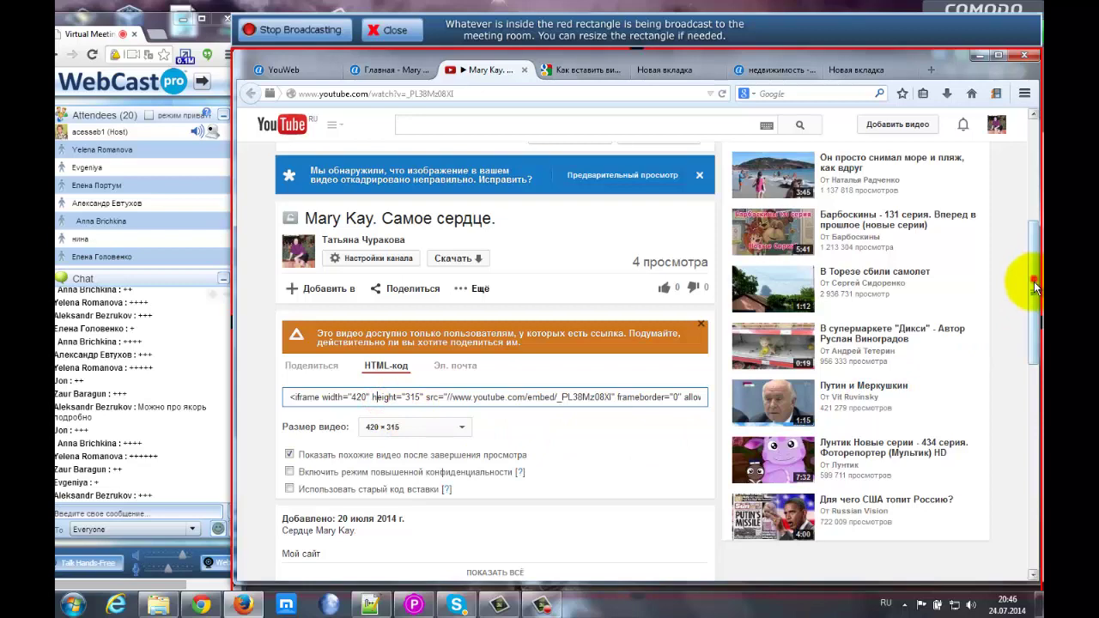
scroll(1034, 287, "down", 1)
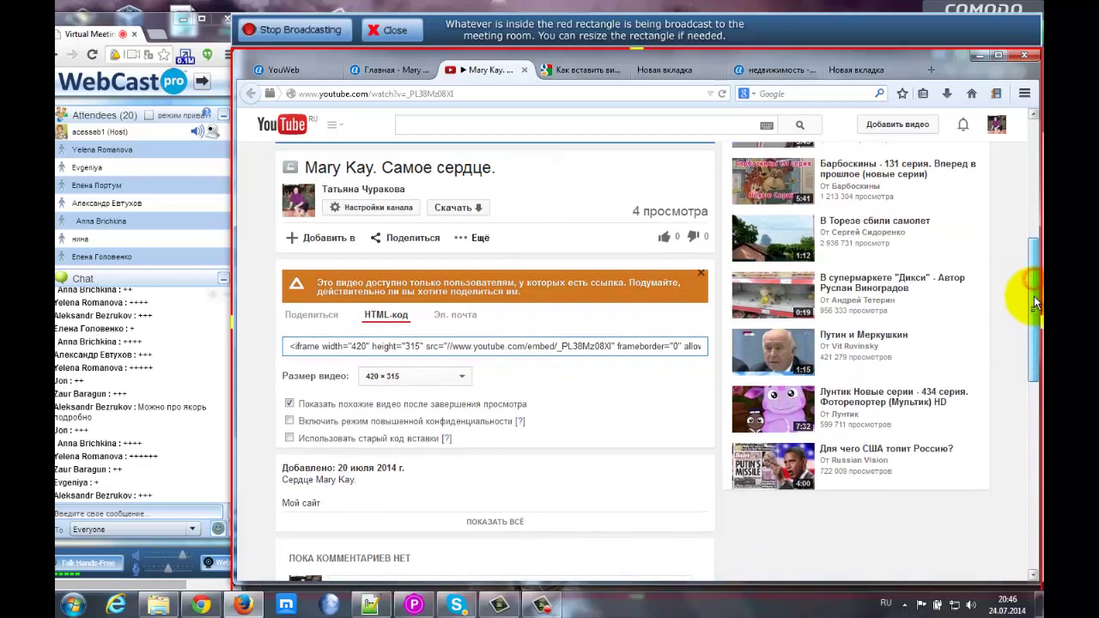
left_click(520, 422)
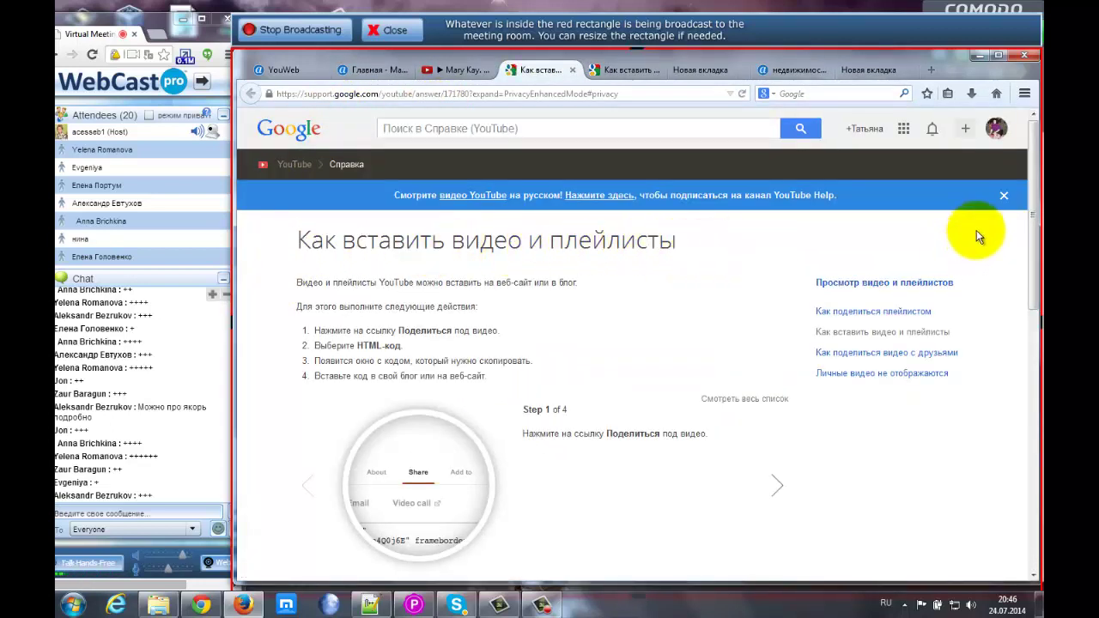
- Expand the autoplay embedding option and highlight &autoplay=1 in its example code
left_click_drag(1032, 189, 1031, 395)
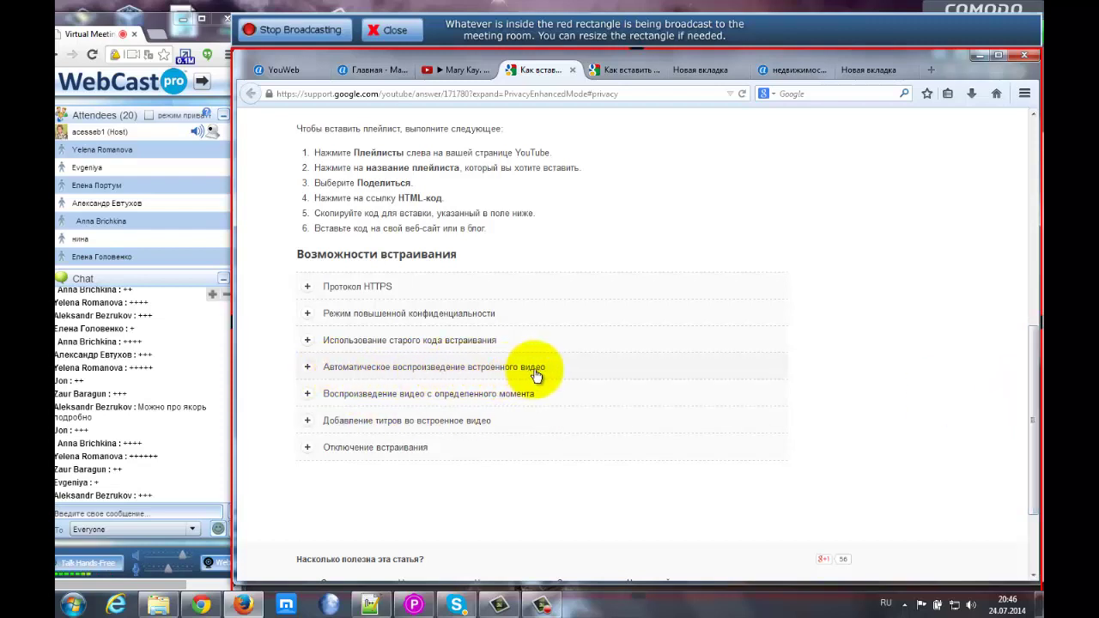
left_click(306, 371)
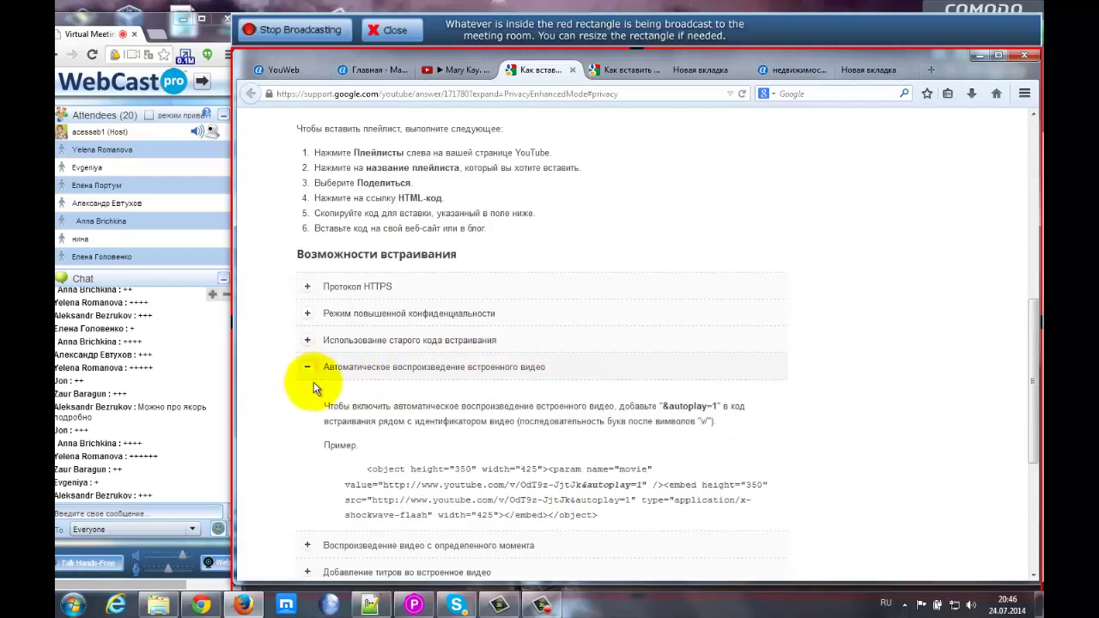
left_click_drag(1034, 332, 1035, 369)
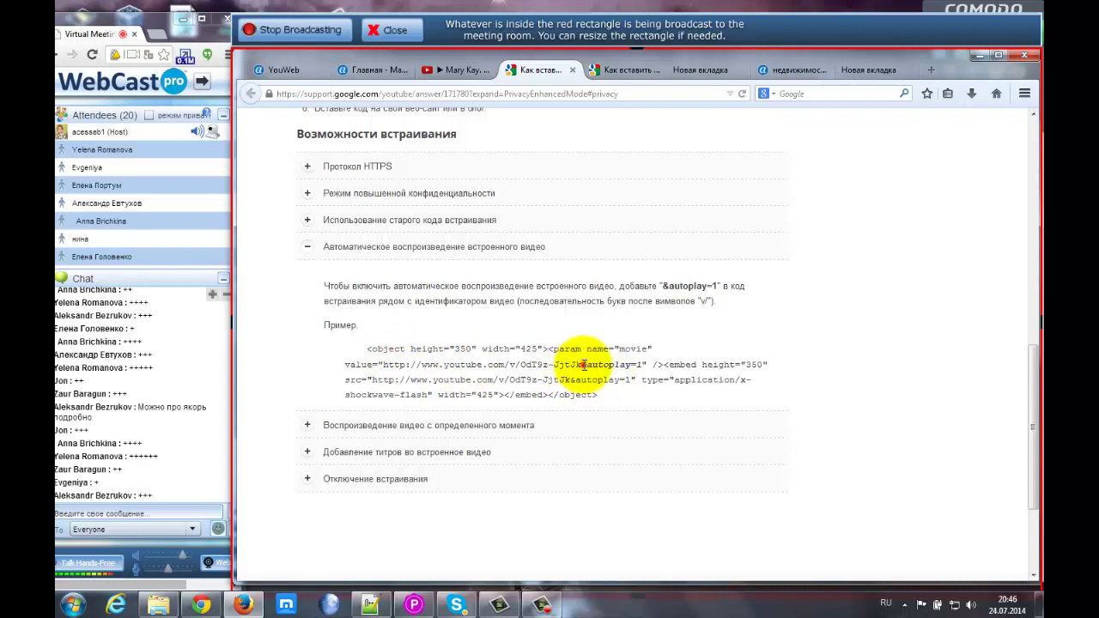
left_click_drag(583, 364, 645, 365)
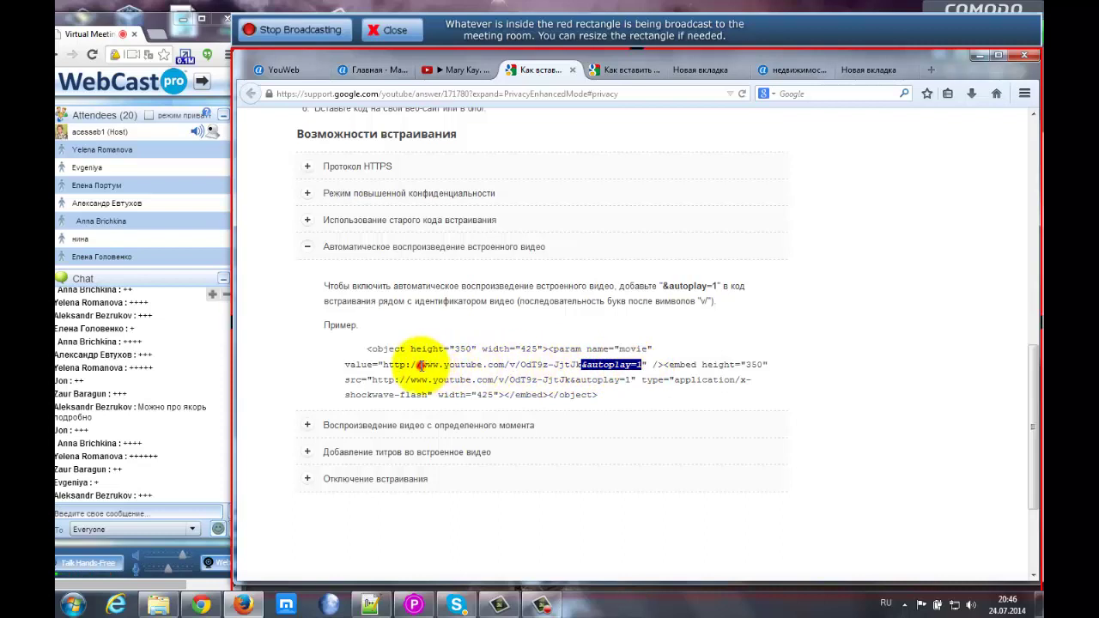
left_click_drag(420, 365, 567, 364)
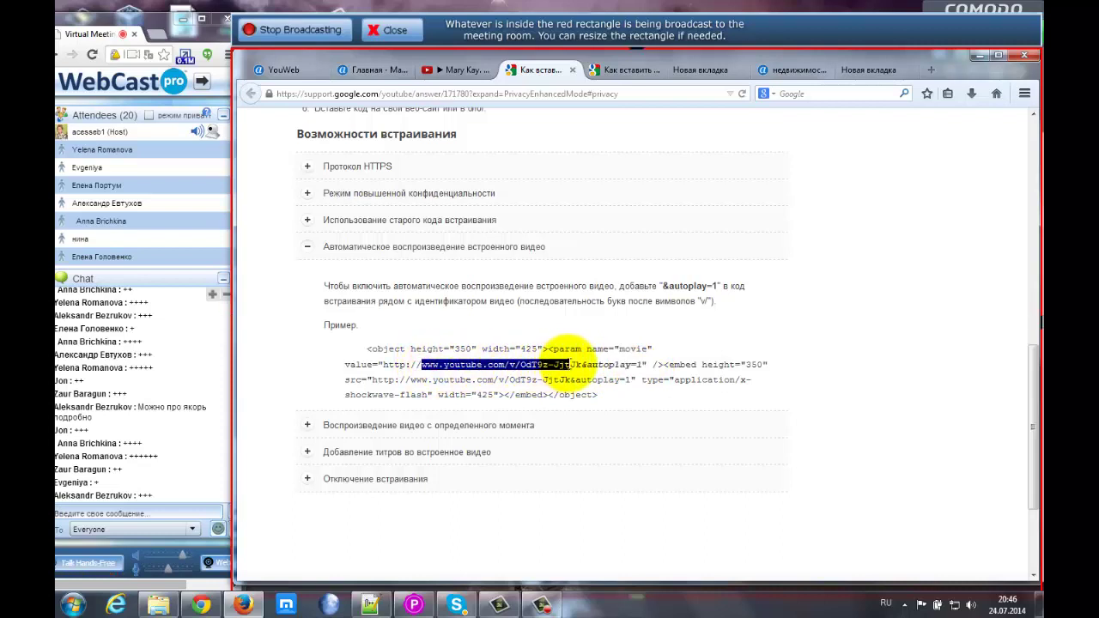
left_click(584, 365)
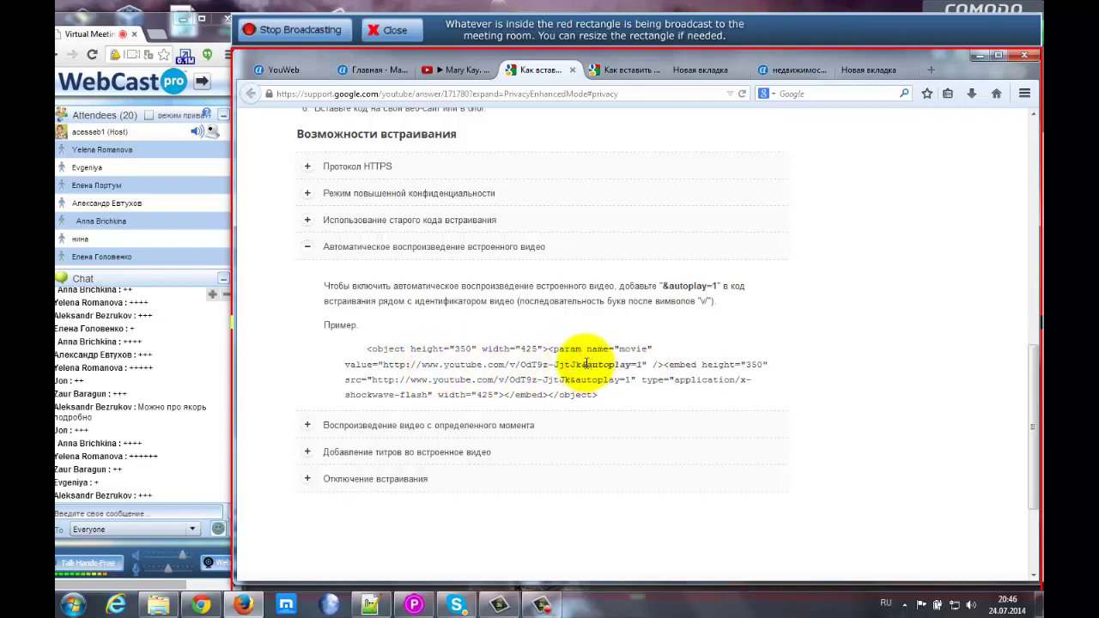
left_click_drag(584, 365, 640, 367)
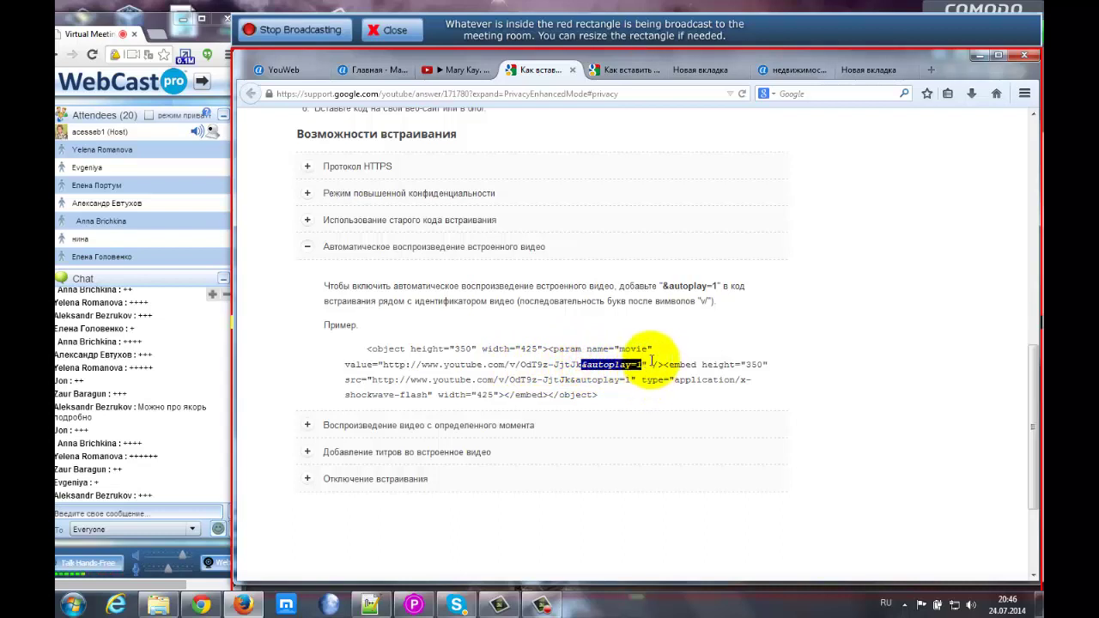
left_click(648, 362)
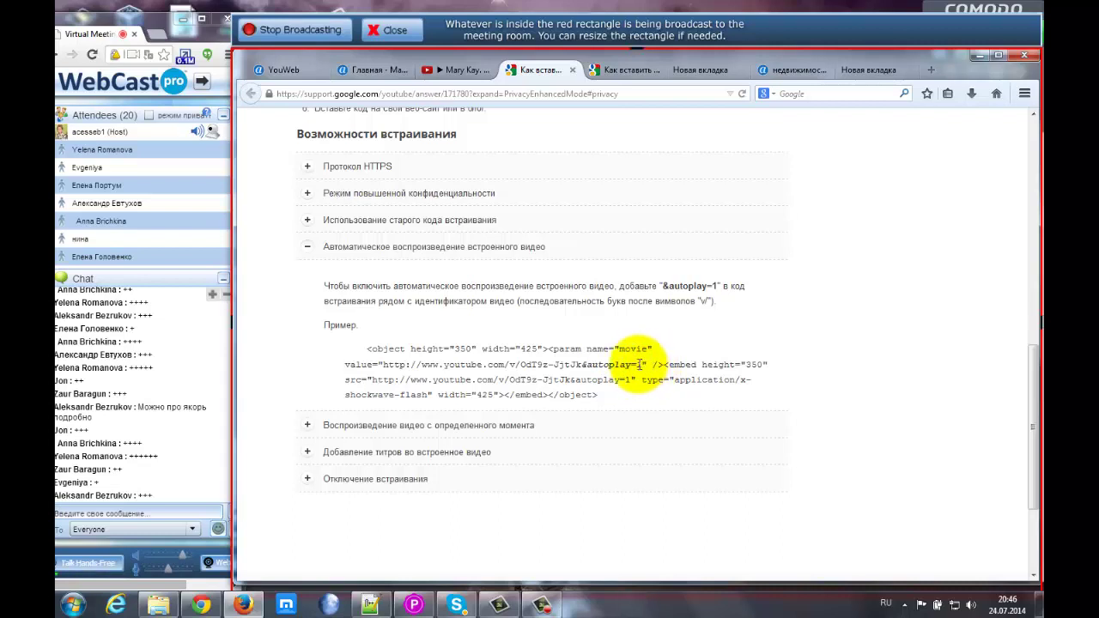
left_click_drag(641, 364, 582, 364)
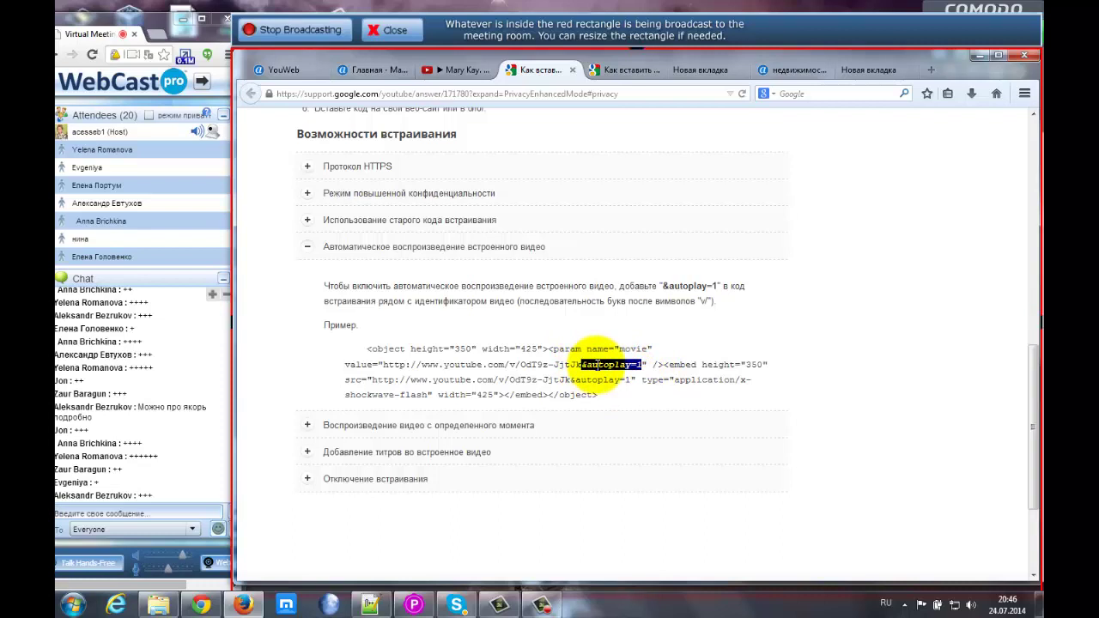
- Expand the start-time and subtitles options, re-highlight &autoplay=1, then return to YouWeb
left_click(308, 426)
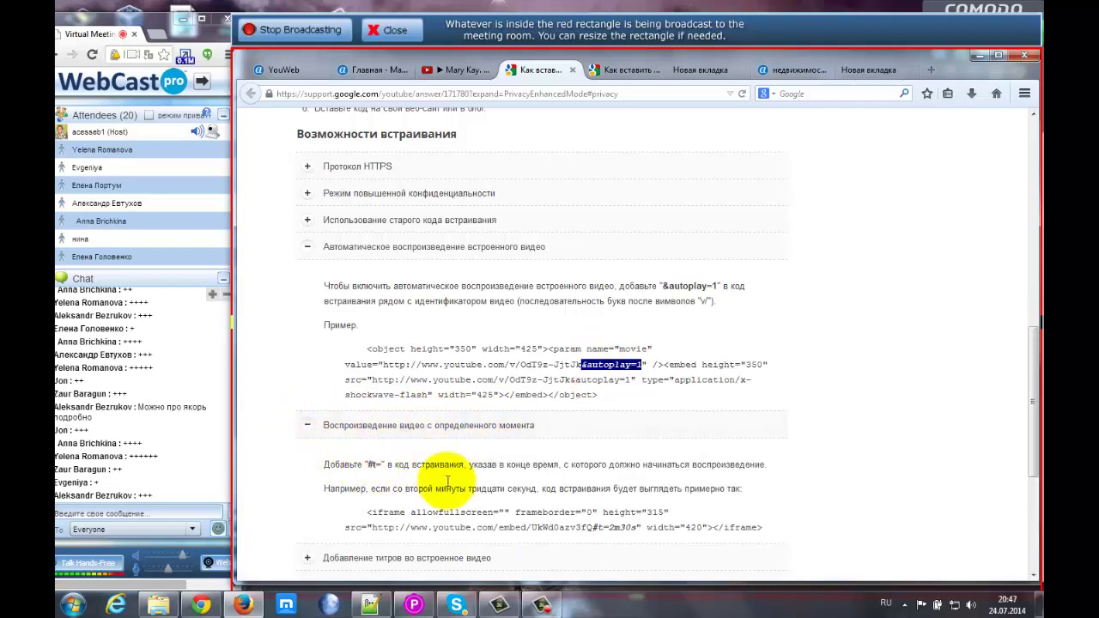
left_click_drag(1031, 358, 1035, 430)
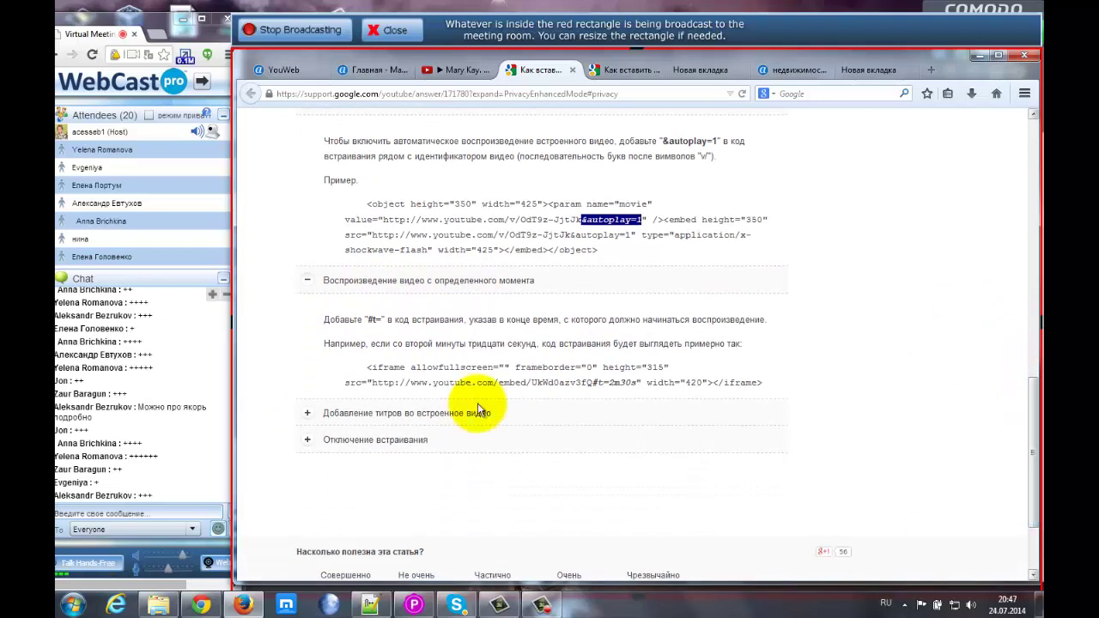
left_click(310, 413)
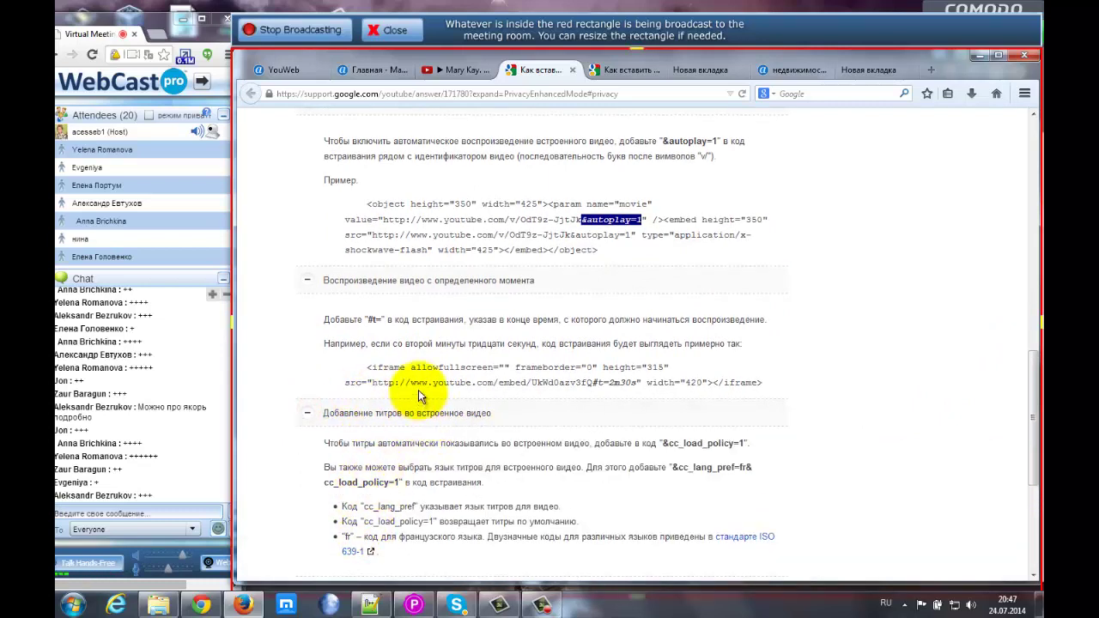
left_click(482, 225)
left_click_drag(582, 221, 643, 221)
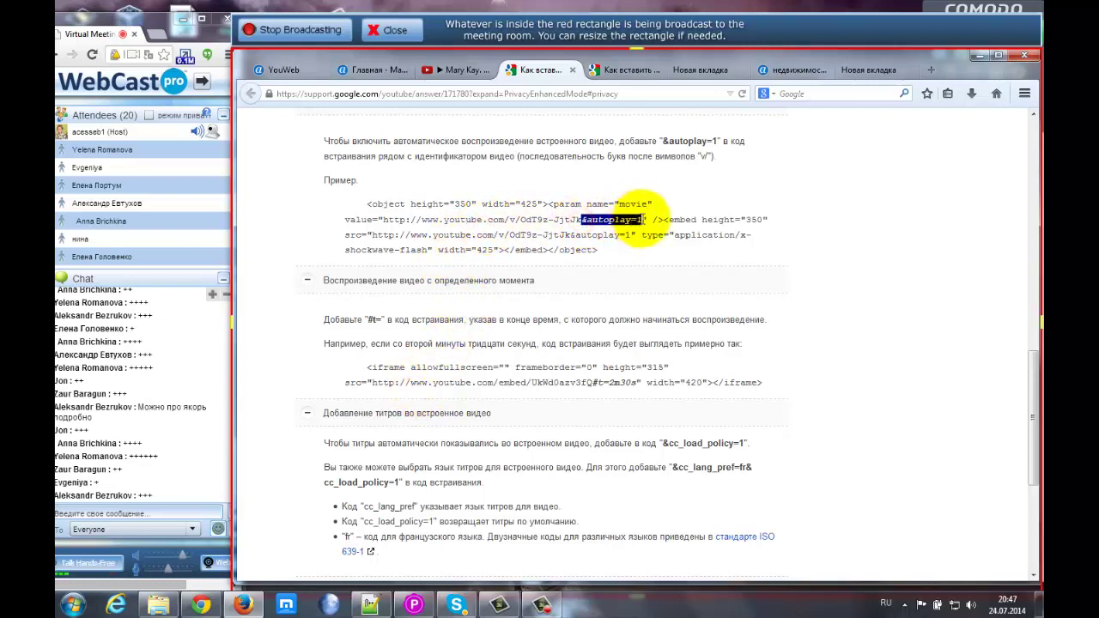
left_click(289, 69)
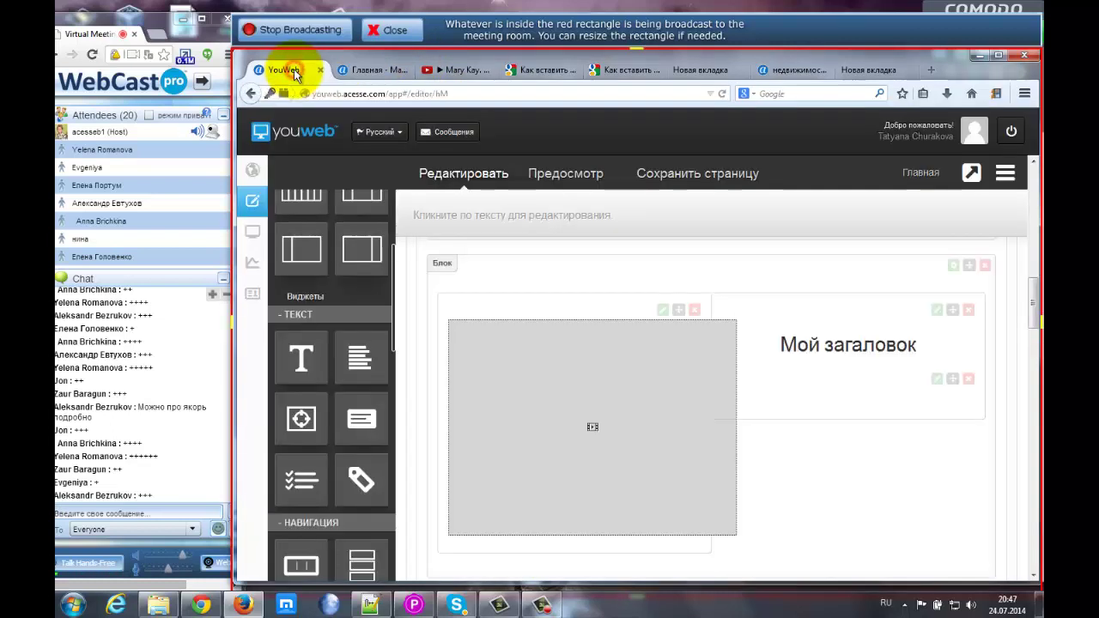
- Open the Insert/edit video dialog (Вставить > Вставить видео) for the grey placeholder in the left column
left_click_drag(1032, 311, 1035, 362)
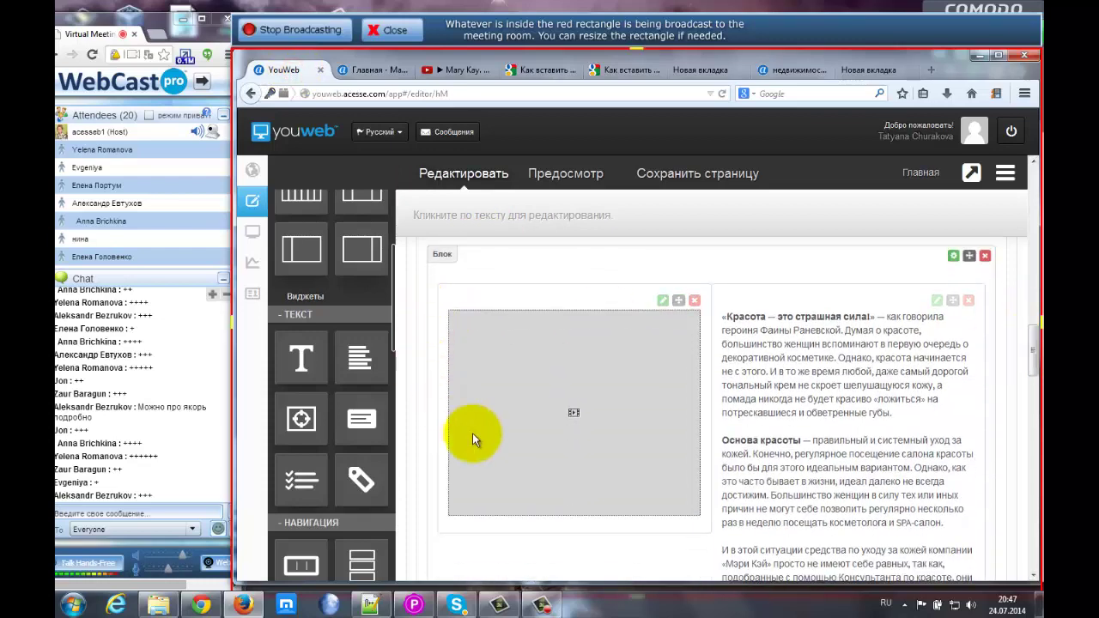
left_click(660, 301)
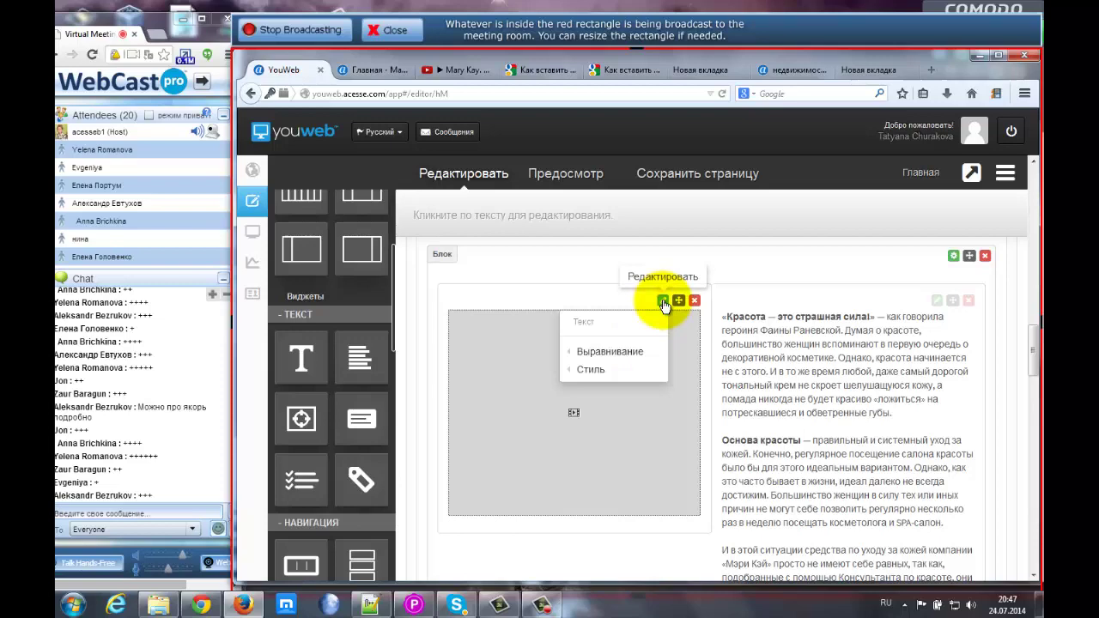
left_click(496, 374)
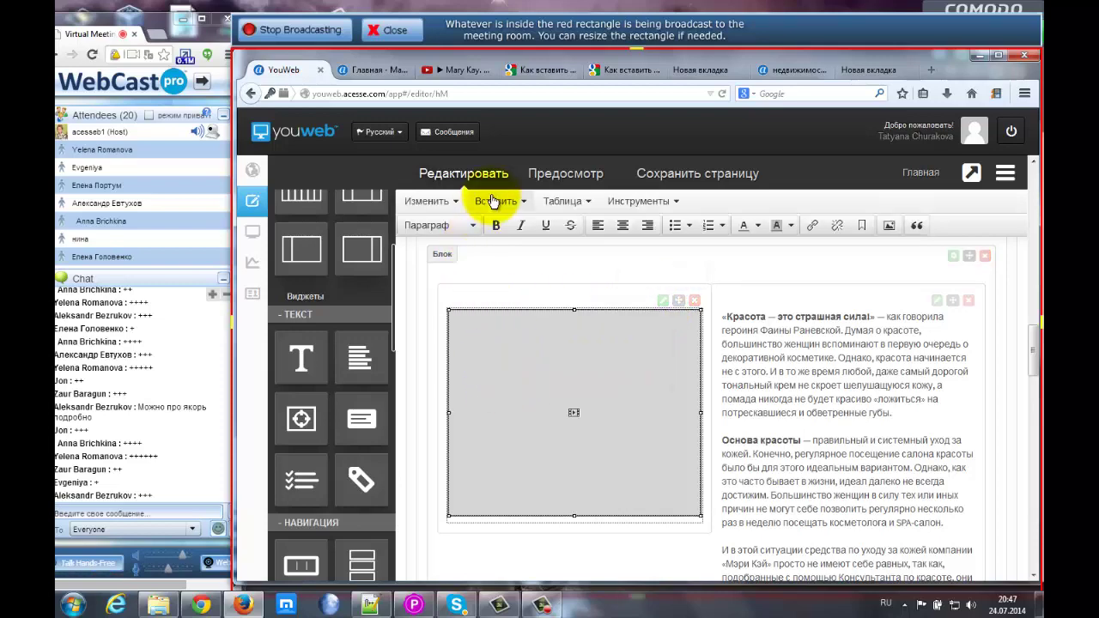
left_click(494, 203)
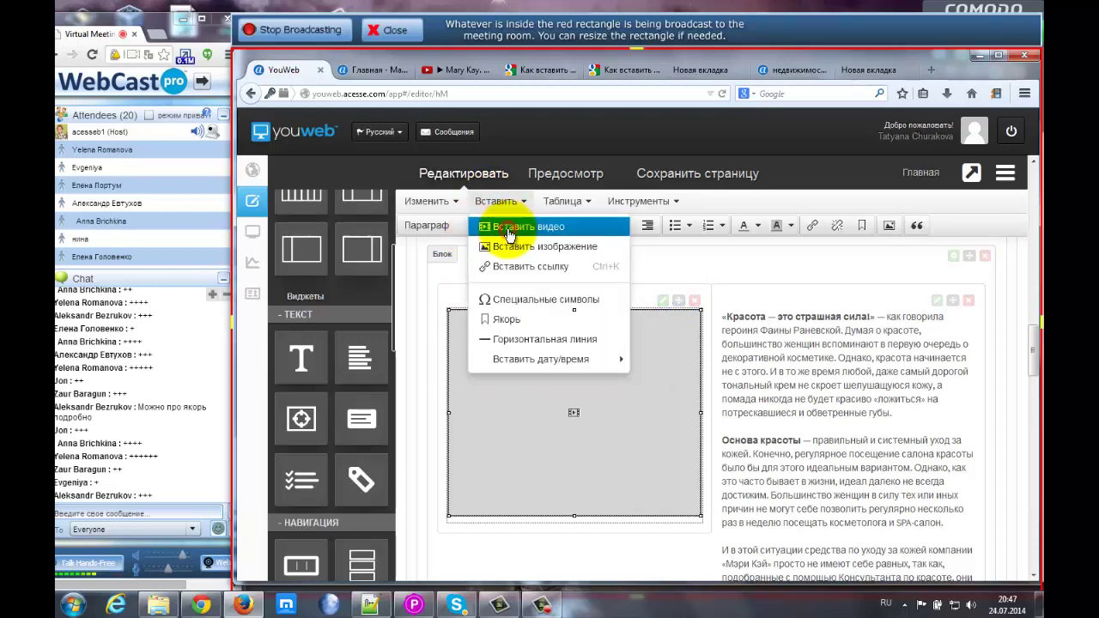
left_click(509, 228)
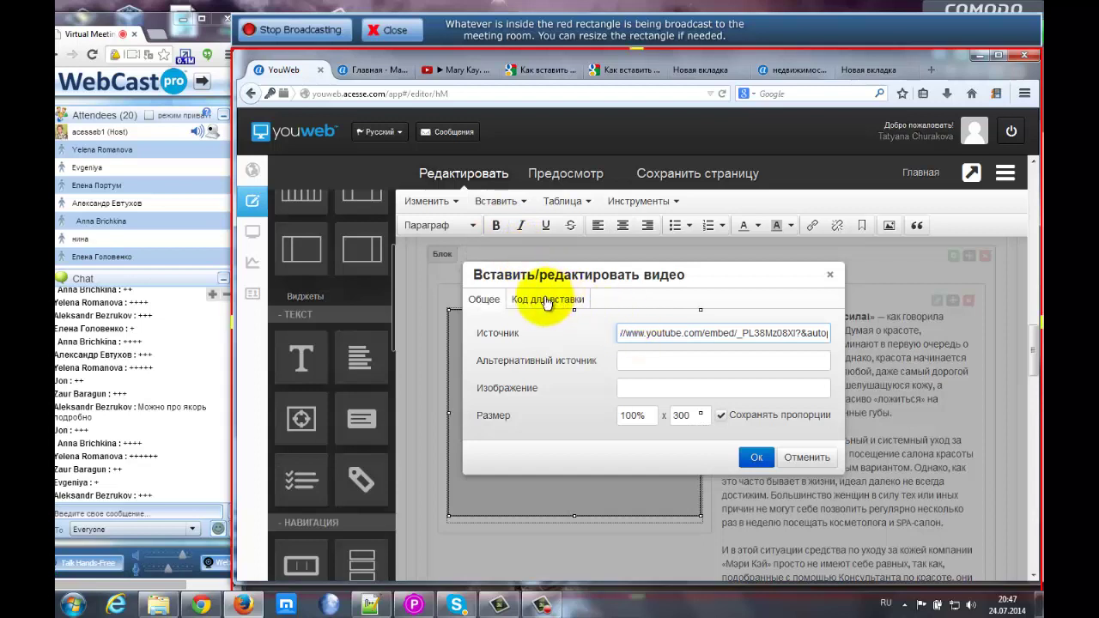
- Inspect the autoplay and rel=0 parameters in the video's embed code, checking the Google help page
left_click(546, 300)
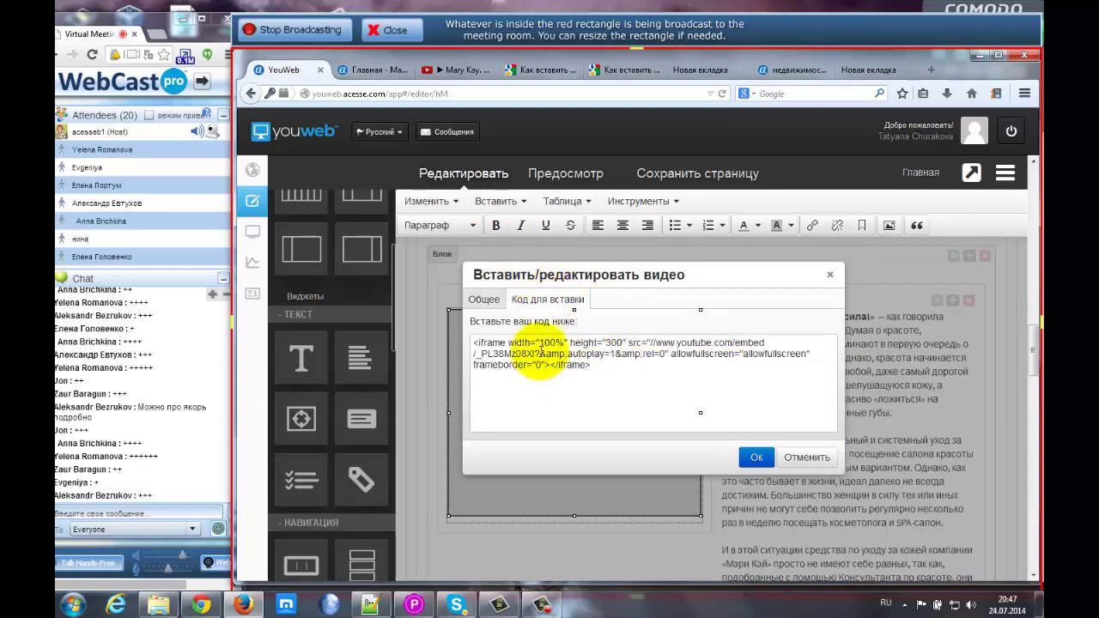
left_click_drag(541, 351, 612, 354)
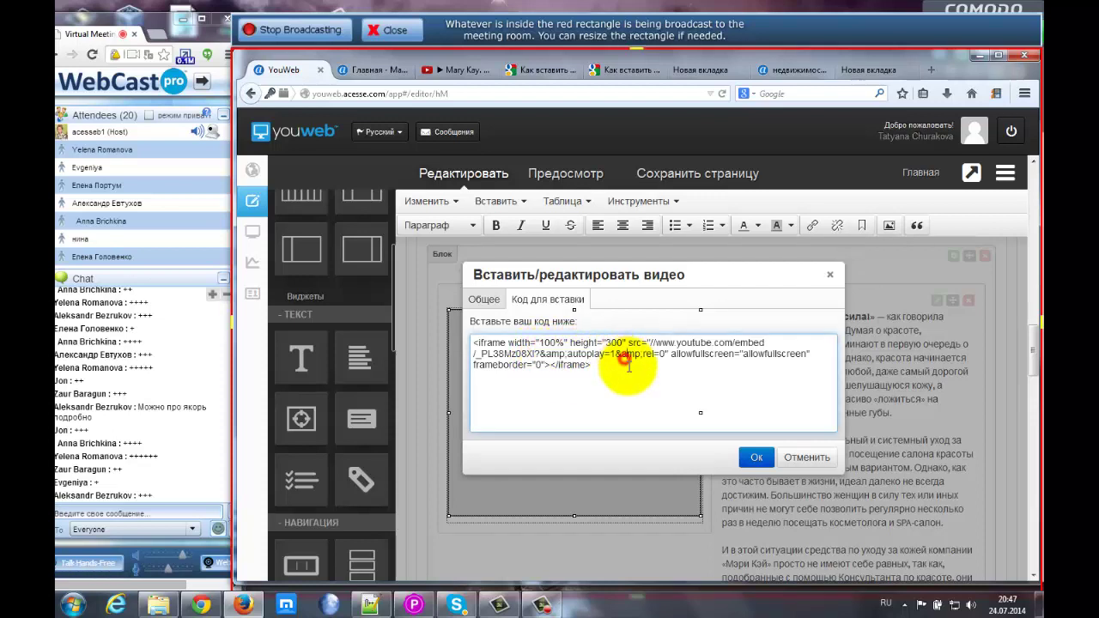
left_click(631, 368)
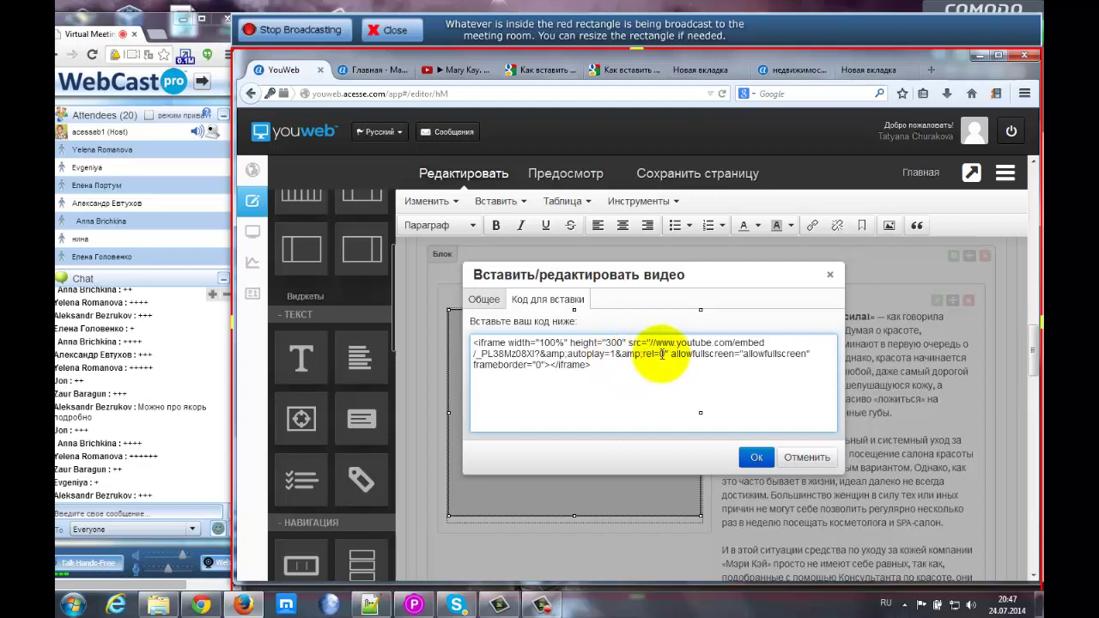
left_click_drag(662, 353, 616, 353)
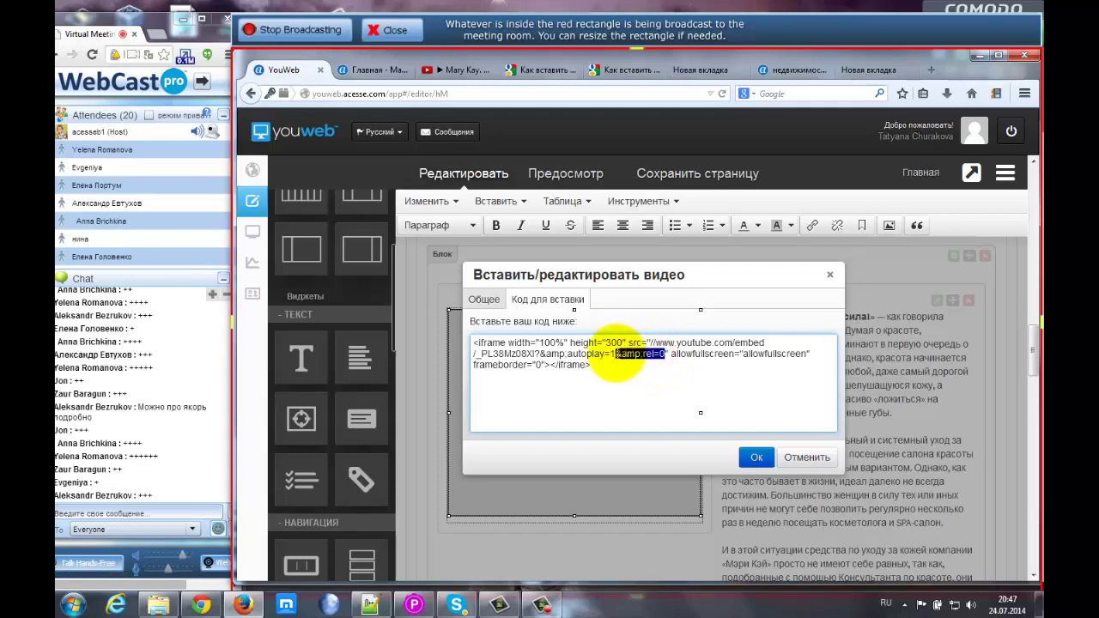
left_click(526, 69)
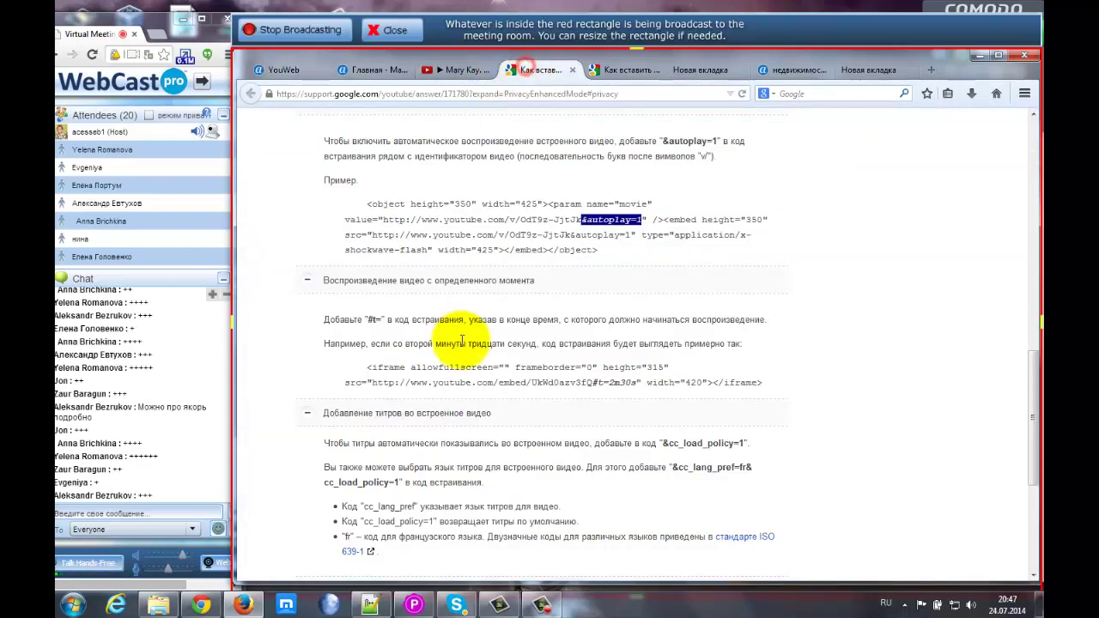
left_click(300, 70)
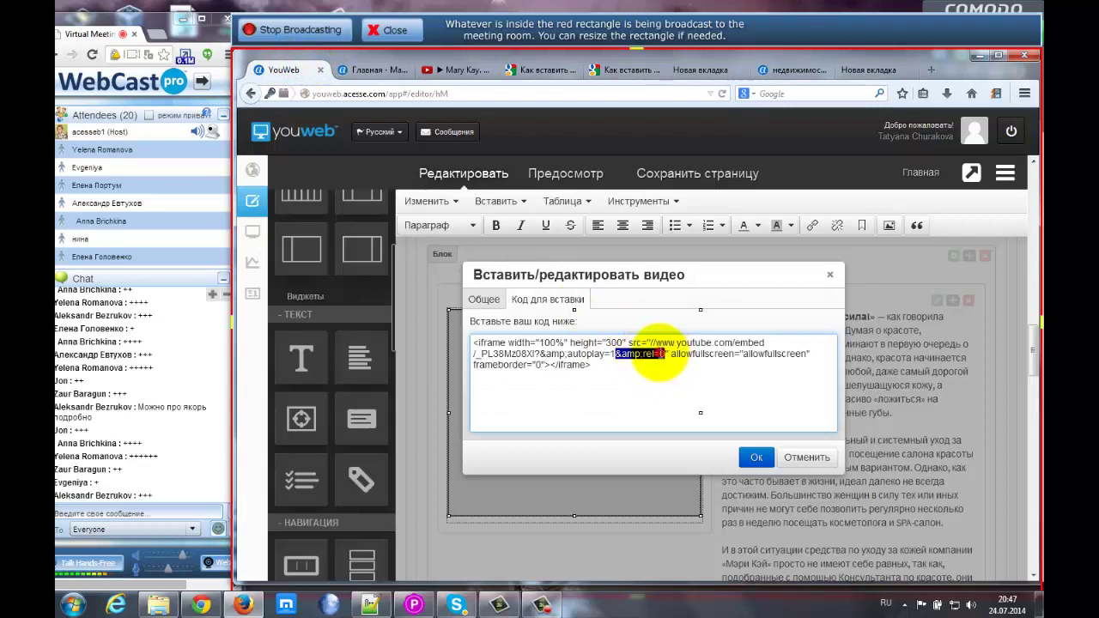
- Re-examine the autoplay=1 parameter, then cancel the video dialog without changes
left_click(657, 353)
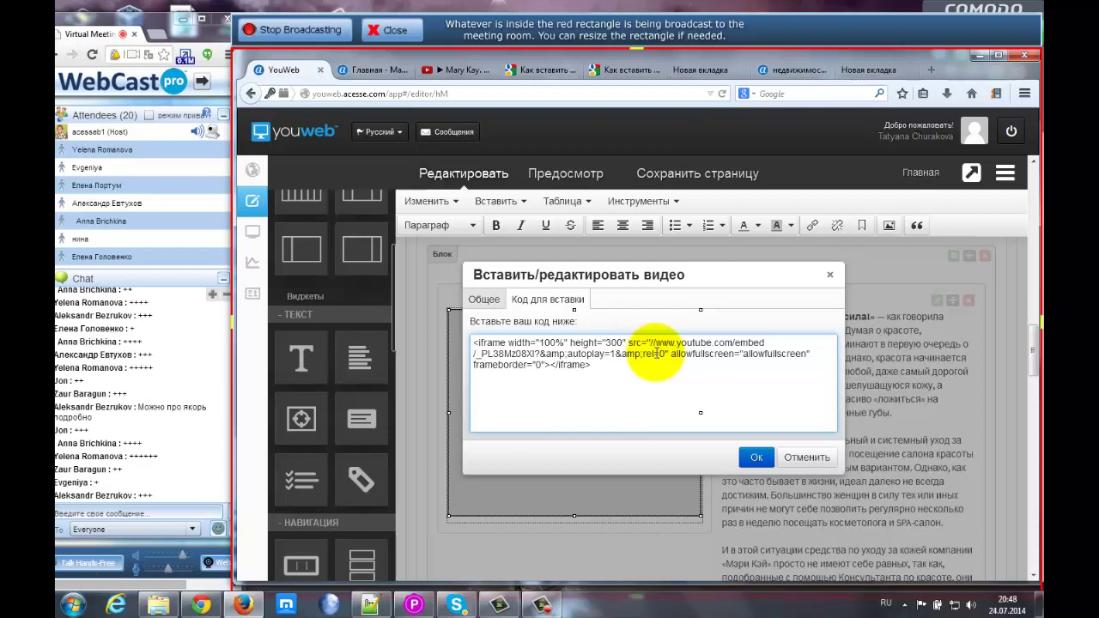
double_click(650, 353)
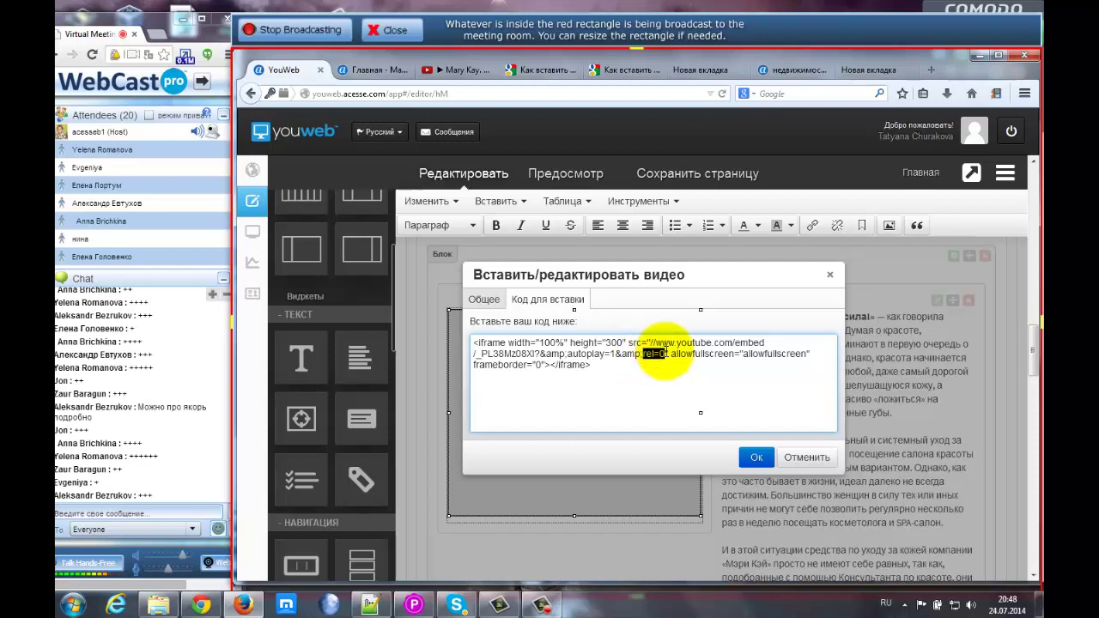
left_click_drag(566, 353, 616, 354)
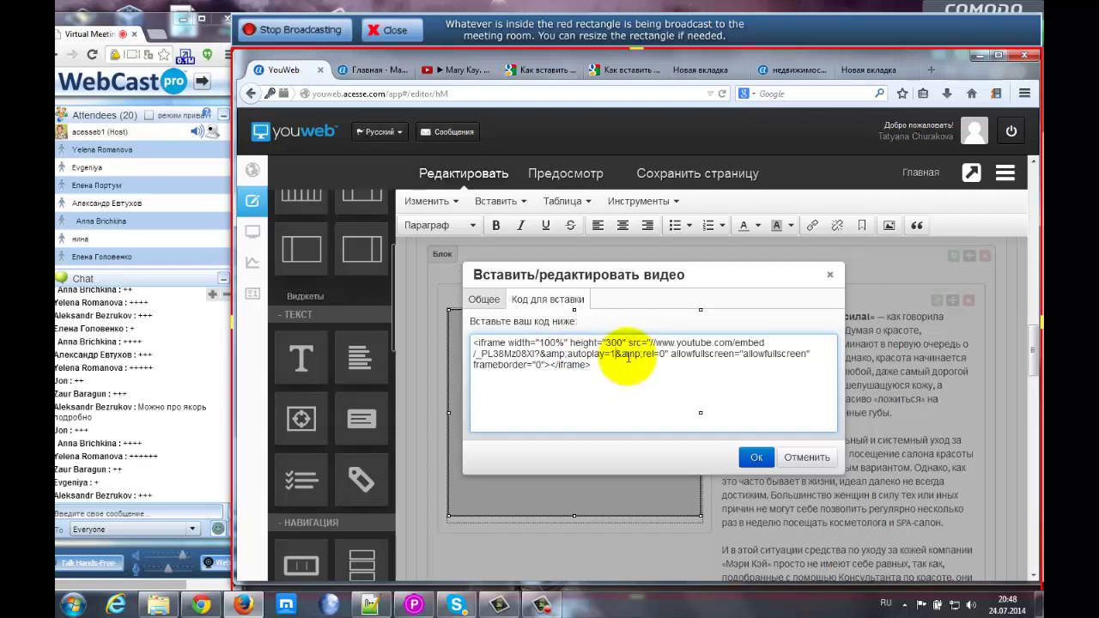
double_click(663, 353)
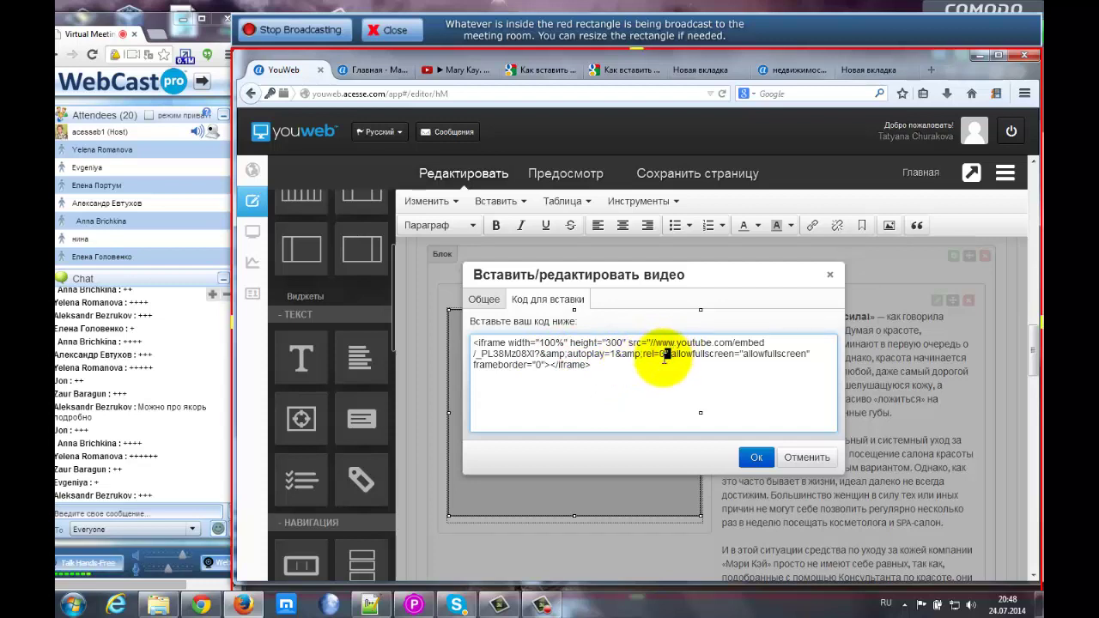
left_click(666, 354)
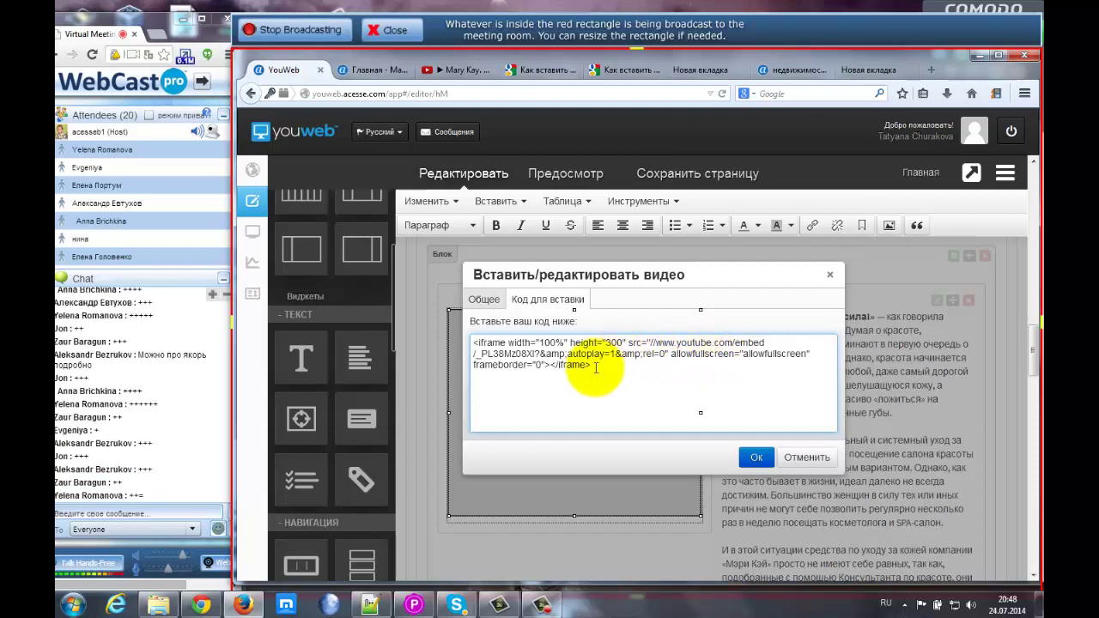
left_click(807, 458)
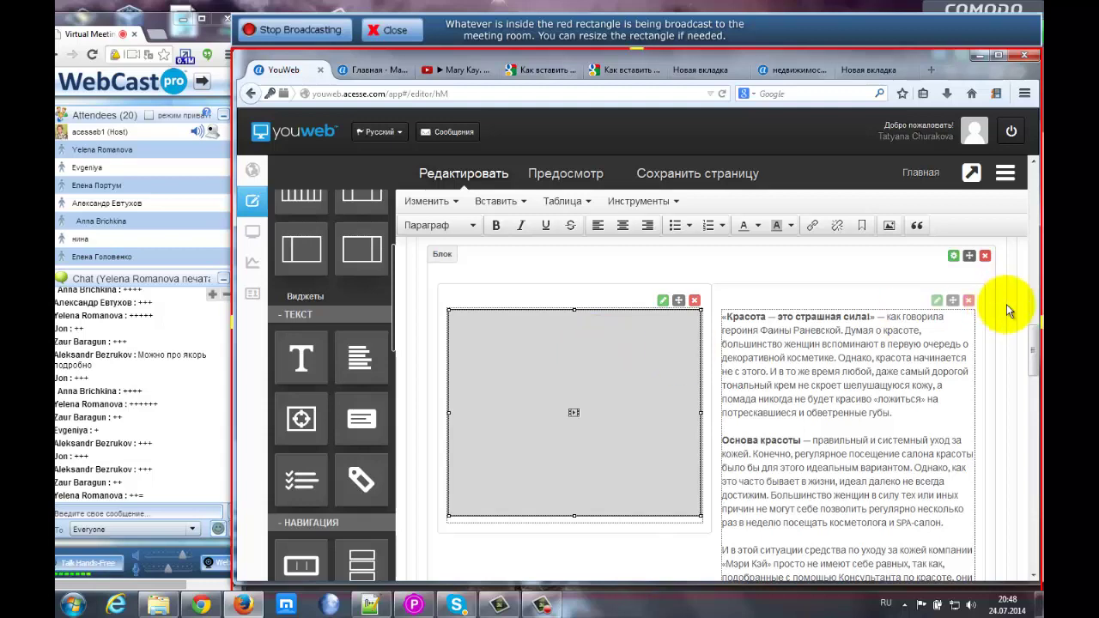
- Drag the Vimeo widget from МЕДИА under the grey video placeholder
left_click(1034, 311)
left_click_drag(1033, 310, 1032, 289)
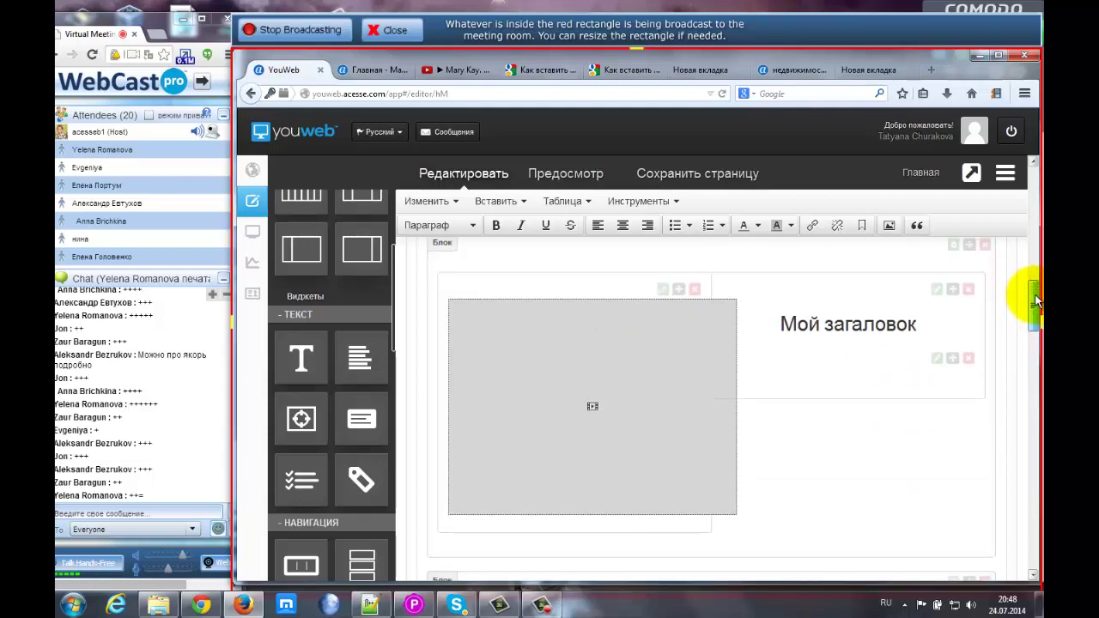
left_click_drag(296, 464, 293, 455)
scroll(293, 455, "down", 10)
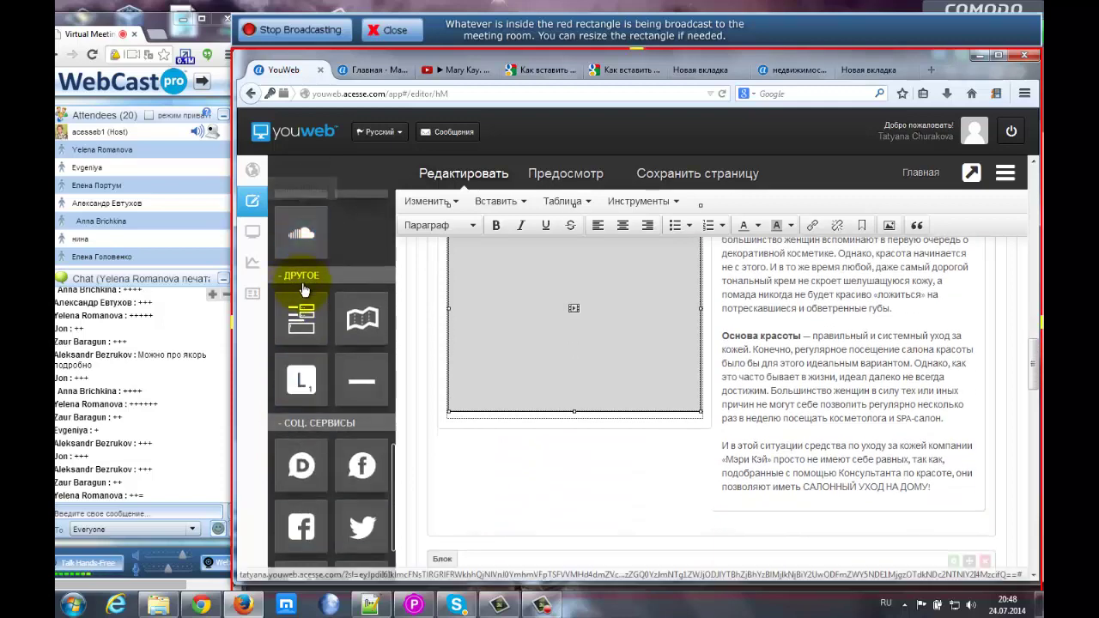
scroll(294, 309, "up", 5)
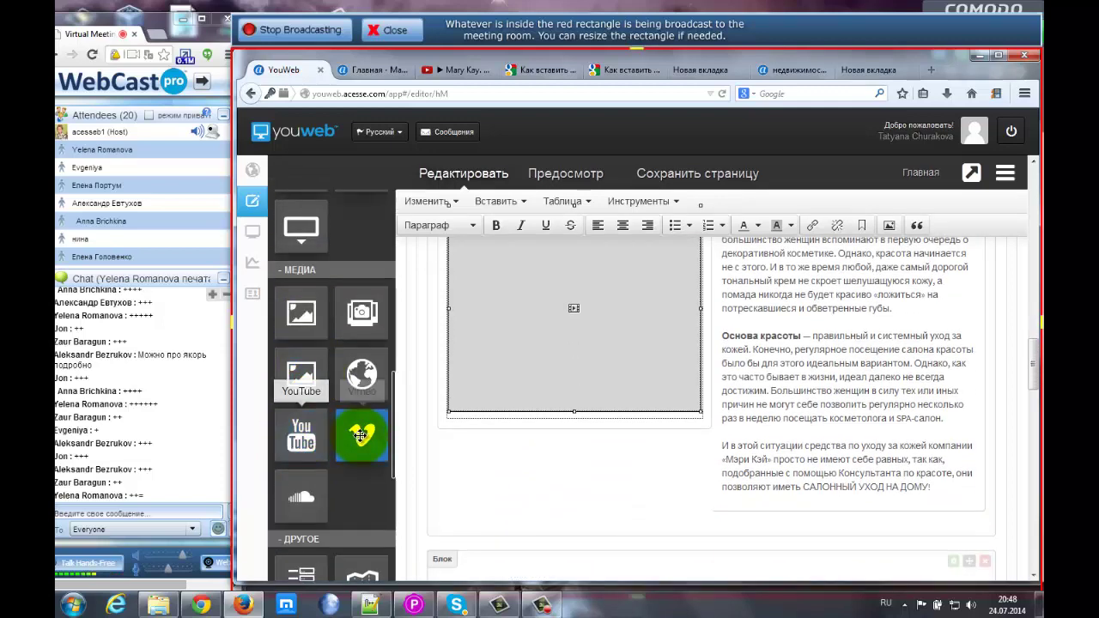
left_click_drag(361, 434, 516, 421)
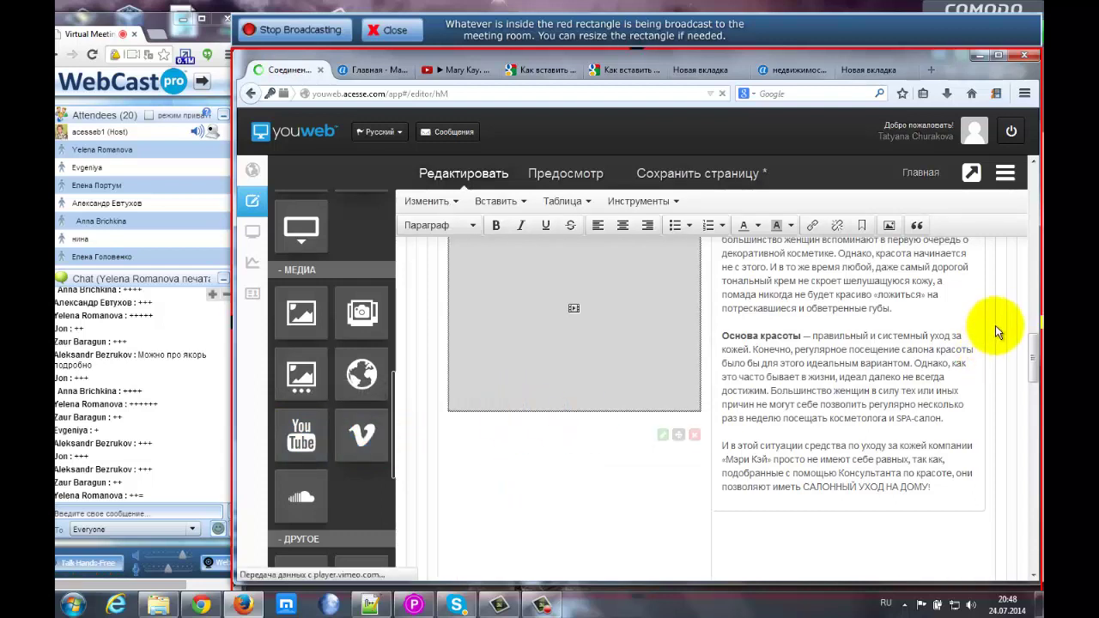
- Check the Vimeo widget's URL in its settings, then start deleting the trial block
scroll(1035, 375, "down", 2)
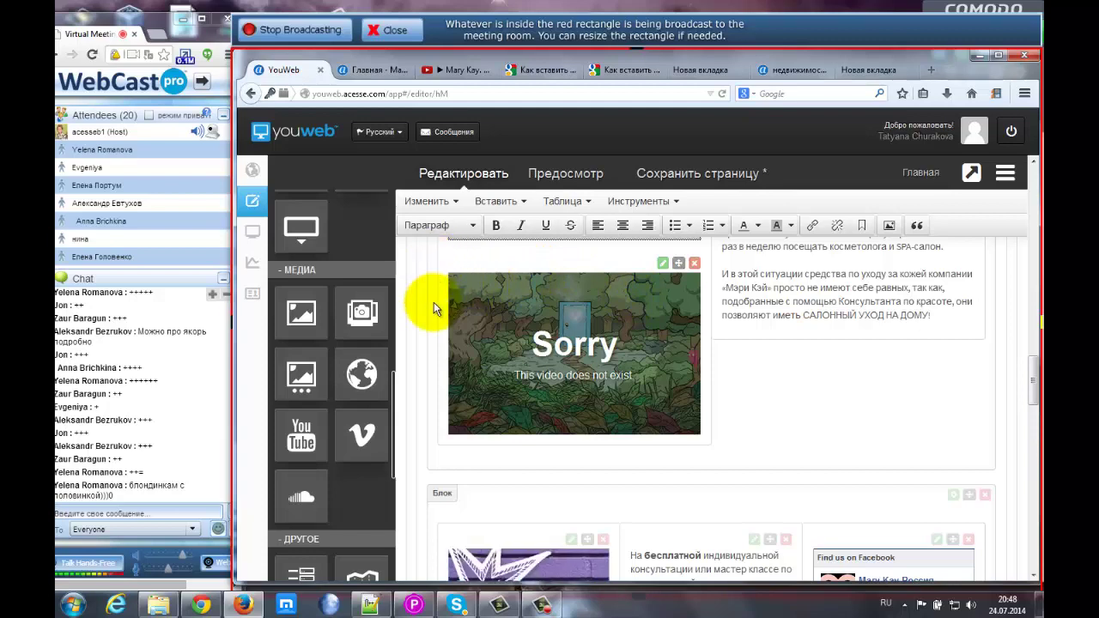
scroll(437, 314, "up", 1)
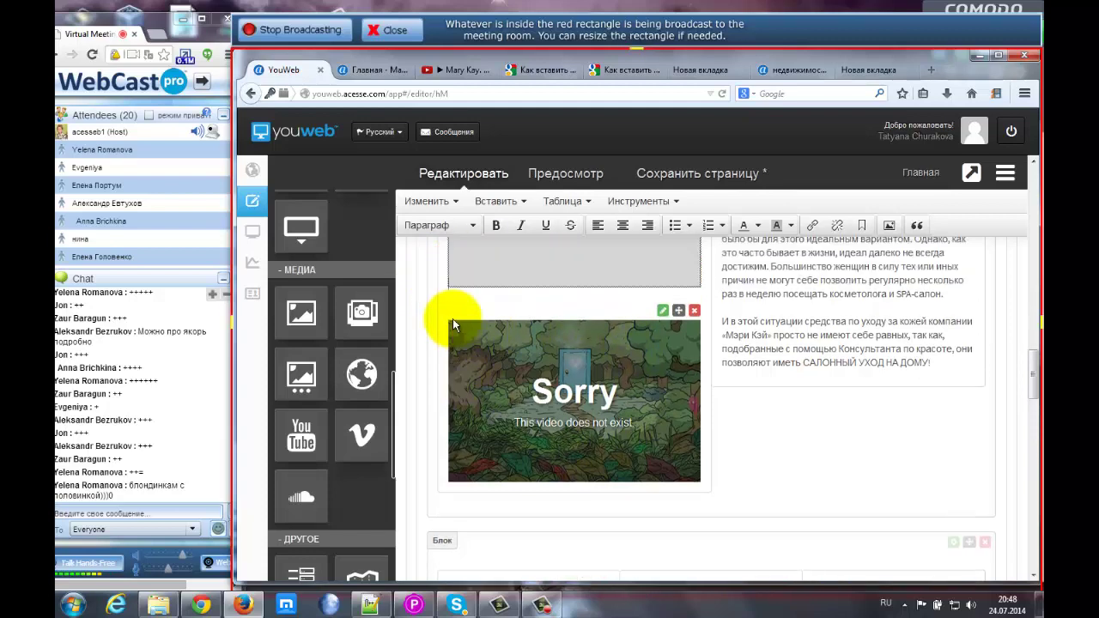
scroll(437, 314, "down", 1)
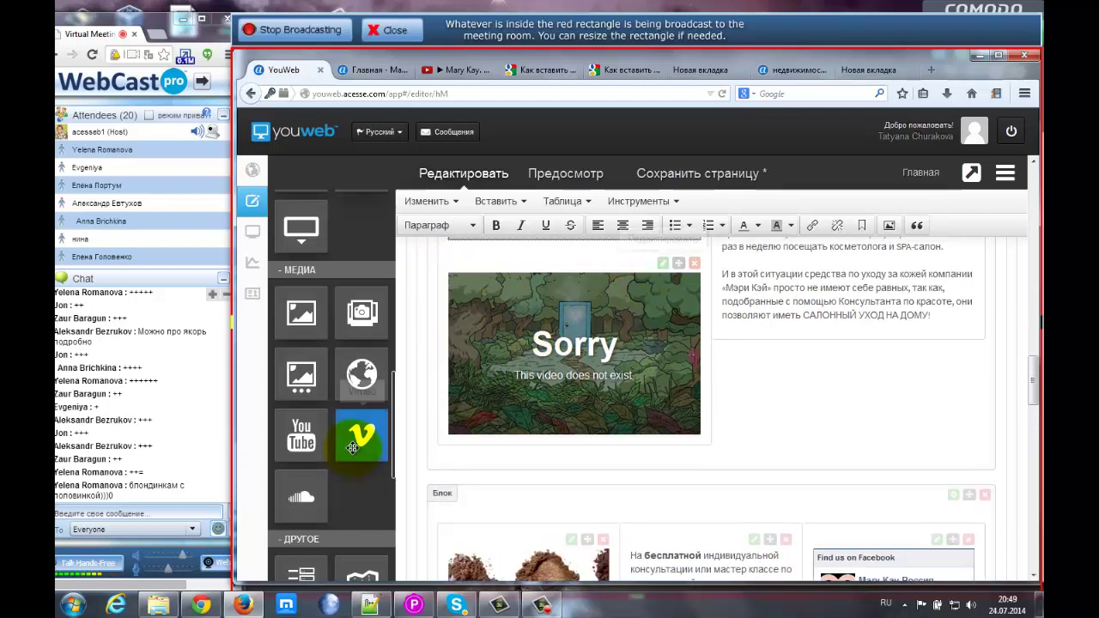
left_click(663, 264)
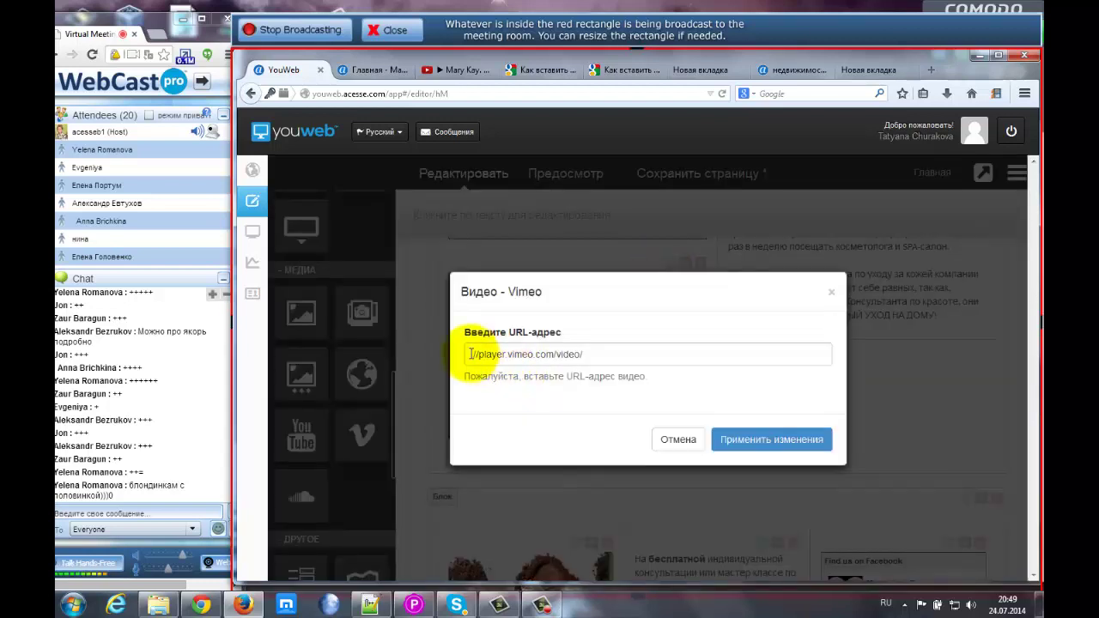
left_click_drag(613, 353, 473, 353)
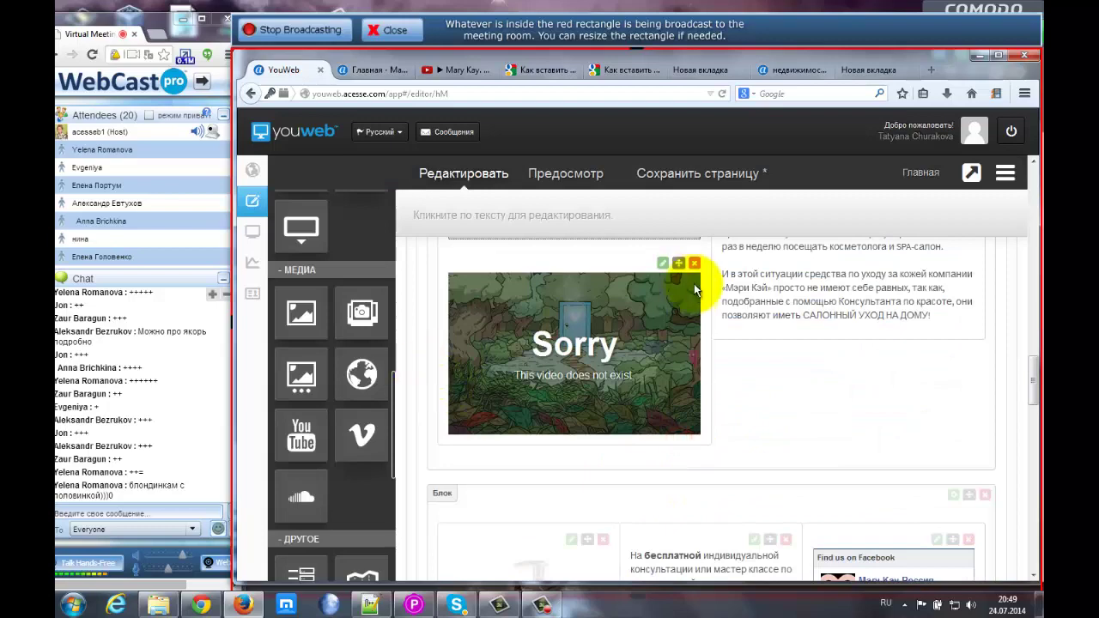
left_click(695, 264)
- Confirm deletion of the Vimeo block, delete the Мой заголовок block, and save the page
left_click(699, 308)
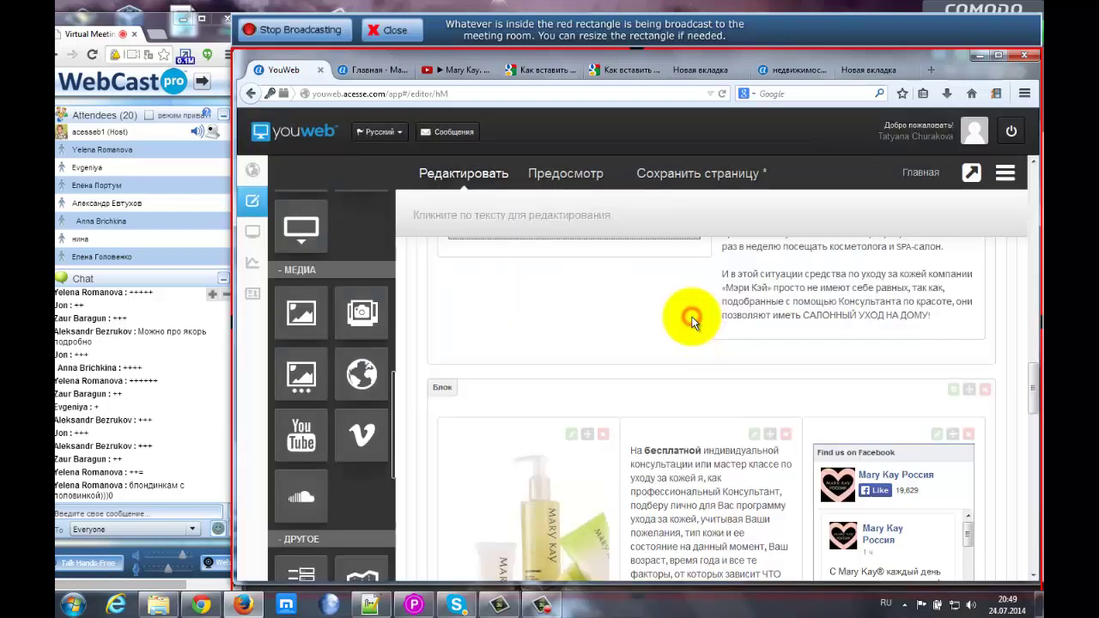
left_click_drag(1033, 389, 1037, 287)
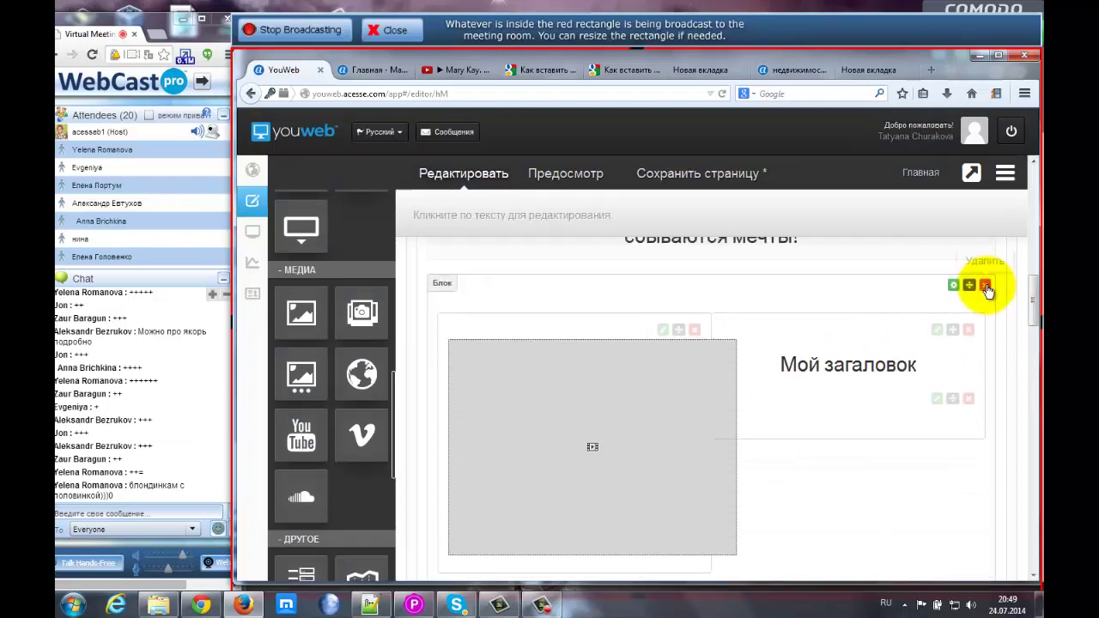
left_click(986, 284)
left_click(685, 306)
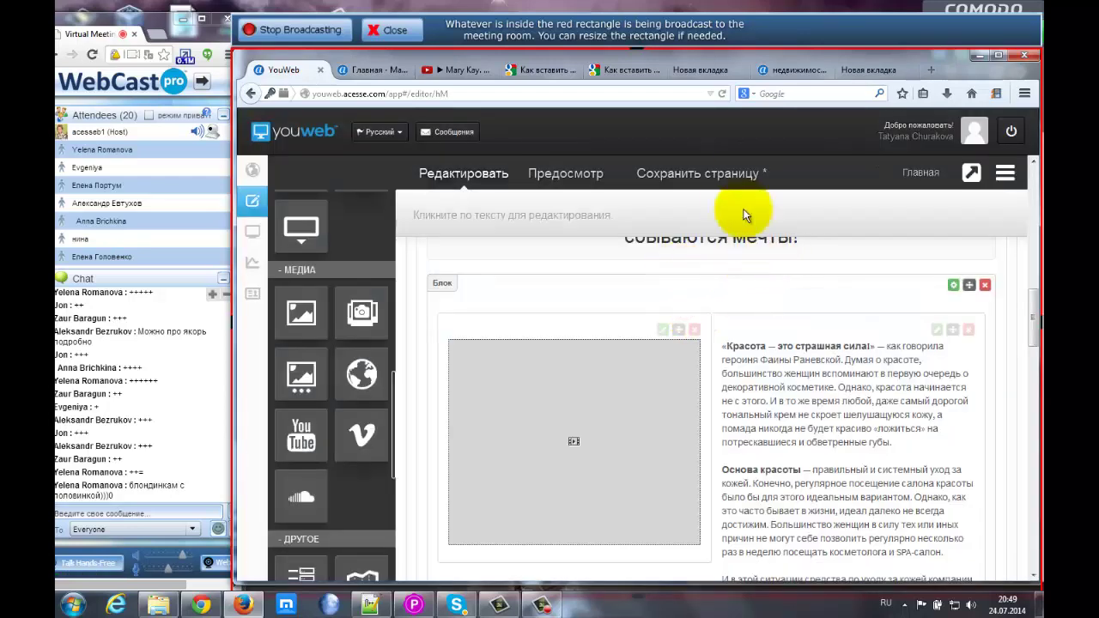
left_click(730, 174)
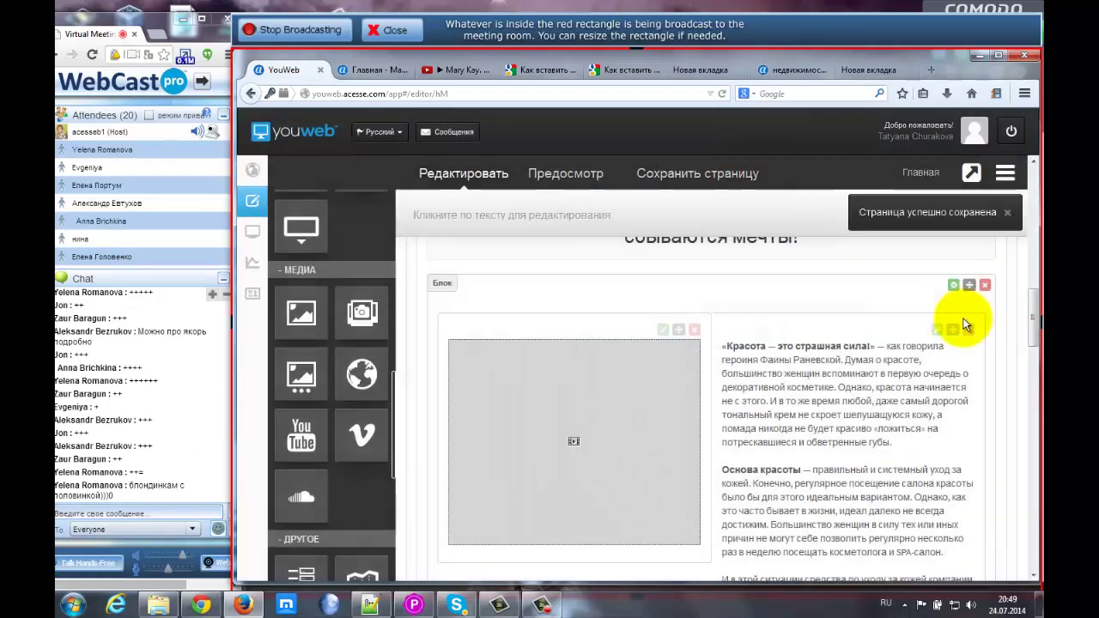
left_click_drag(1034, 317, 1035, 371)
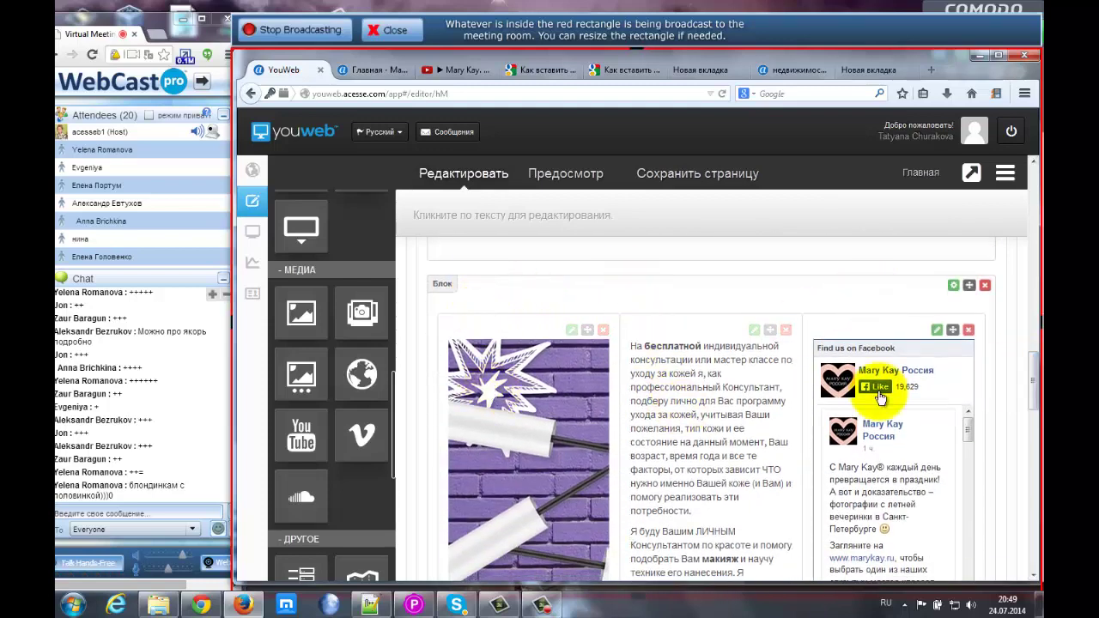
- Add an empty three-column block above the Facebook block
scroll(330, 279, "up", 6)
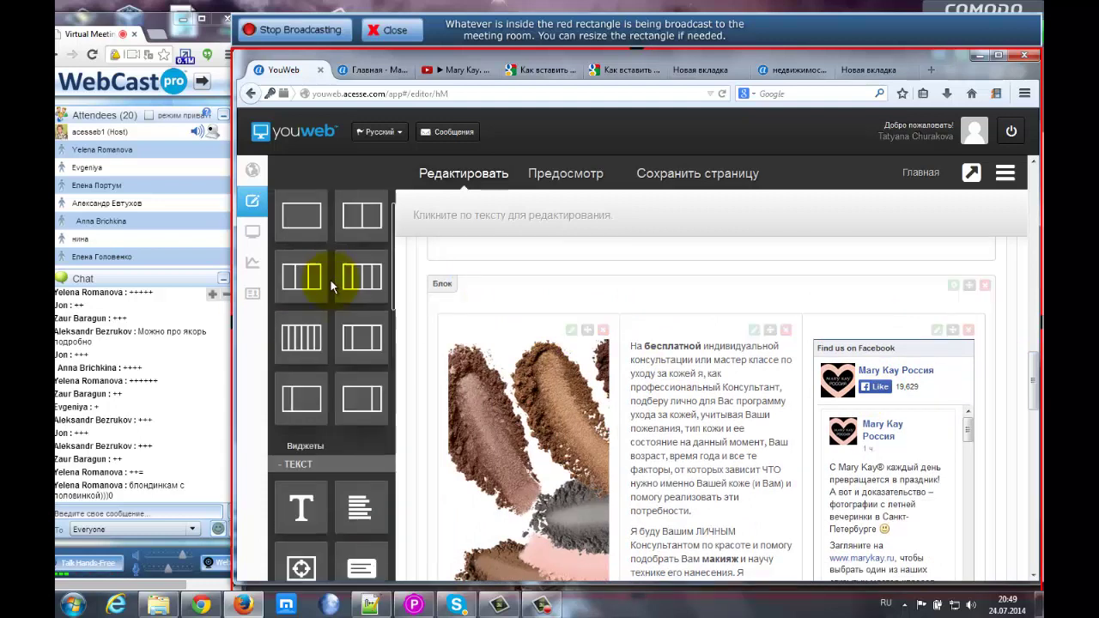
left_click(309, 323)
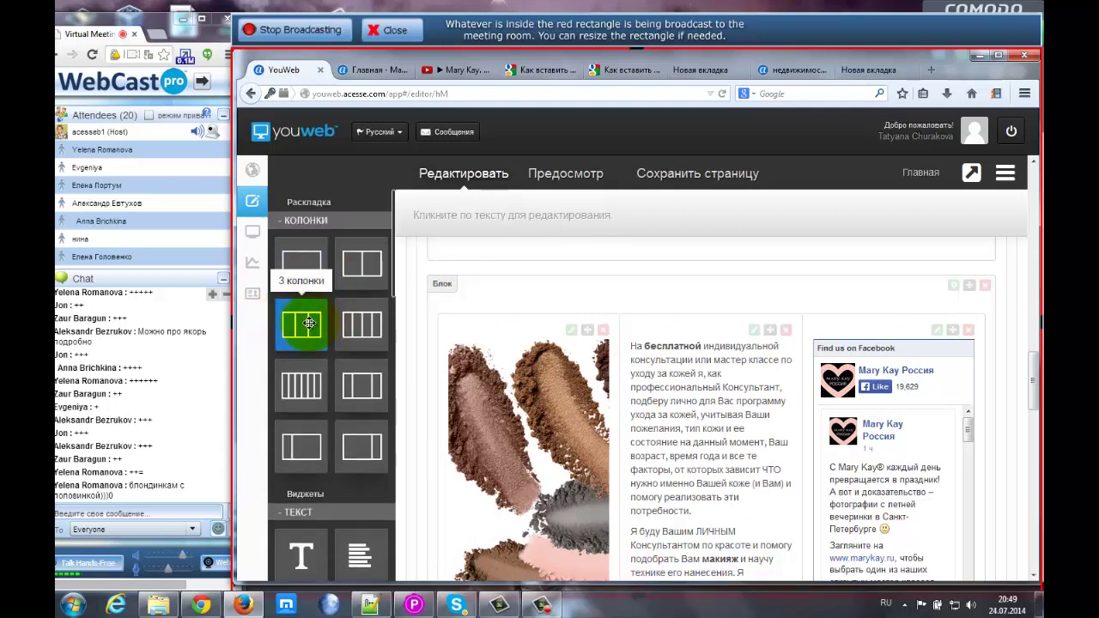
left_click_drag(302, 325, 567, 289)
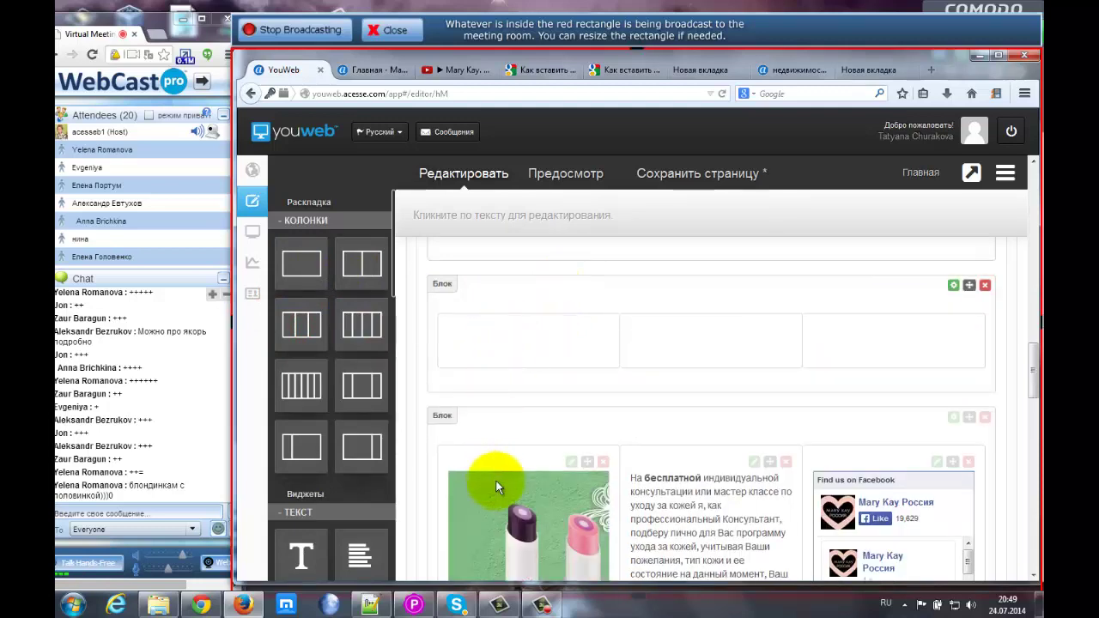
- Drag the Слайд-шоу widget from Media into the new block's left column
left_click_drag(1033, 364, 1036, 381)
scroll(1036, 380, "down", 3)
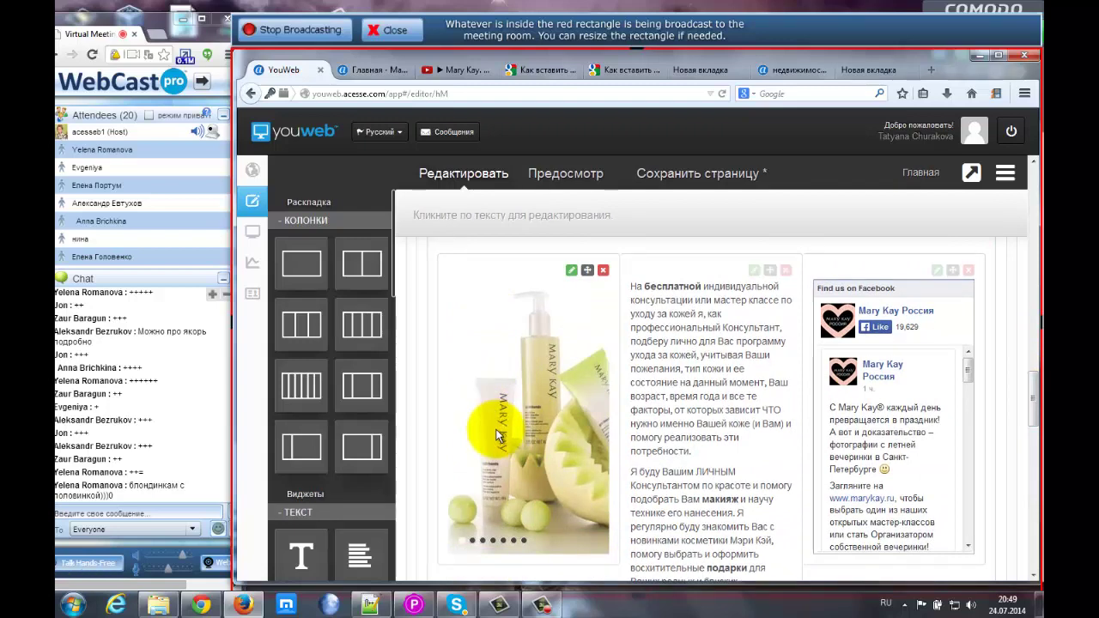
left_click_drag(1037, 408, 1036, 367)
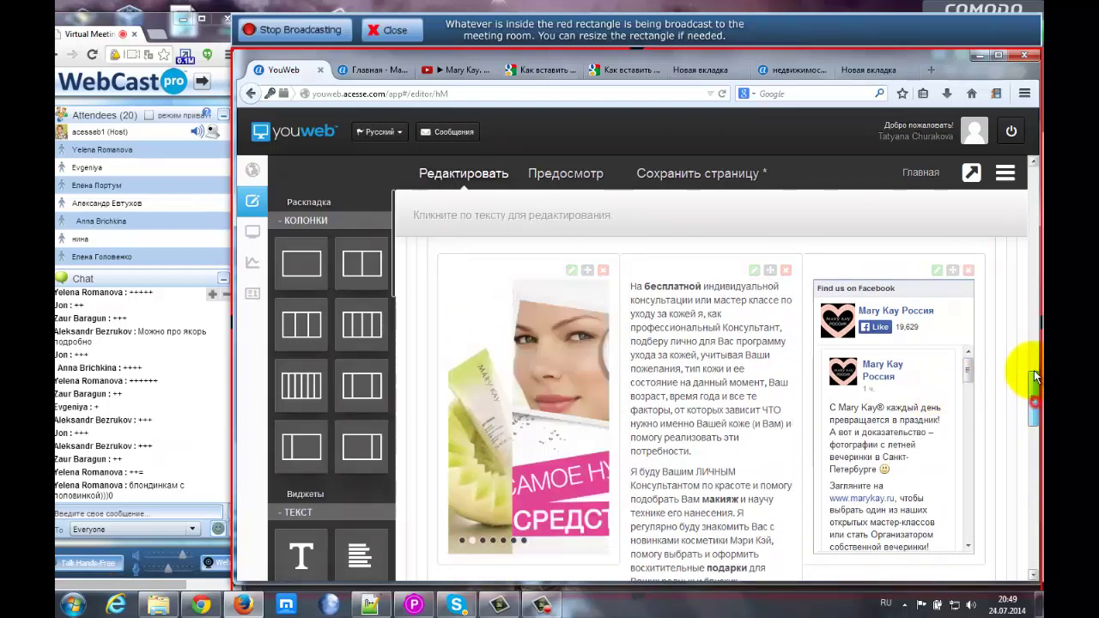
scroll(275, 400, "down", 10)
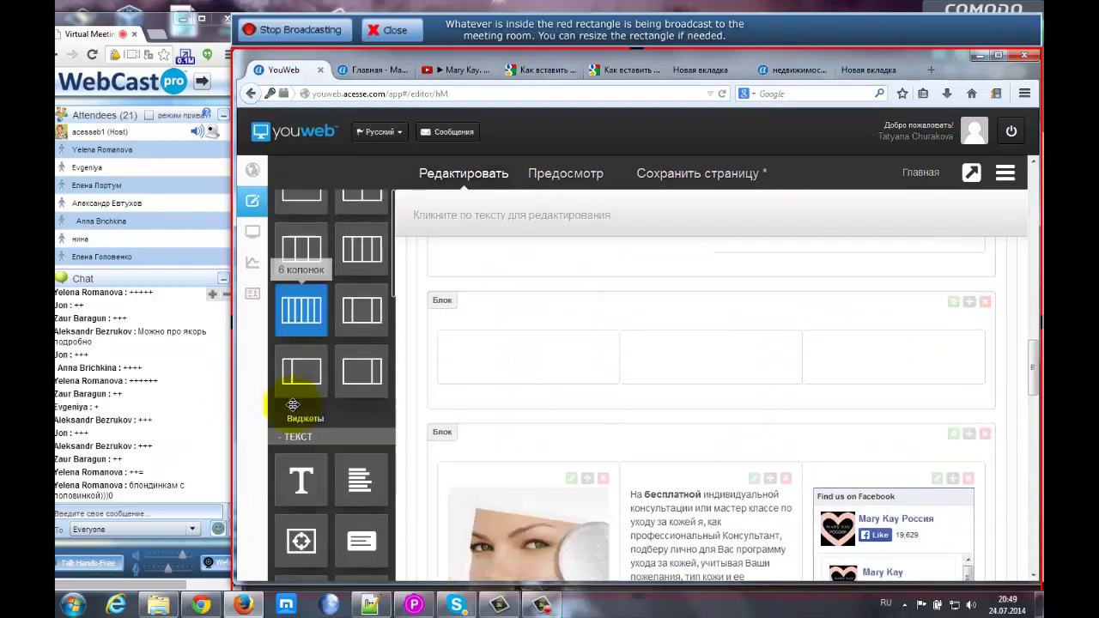
scroll(293, 411, "down", 5)
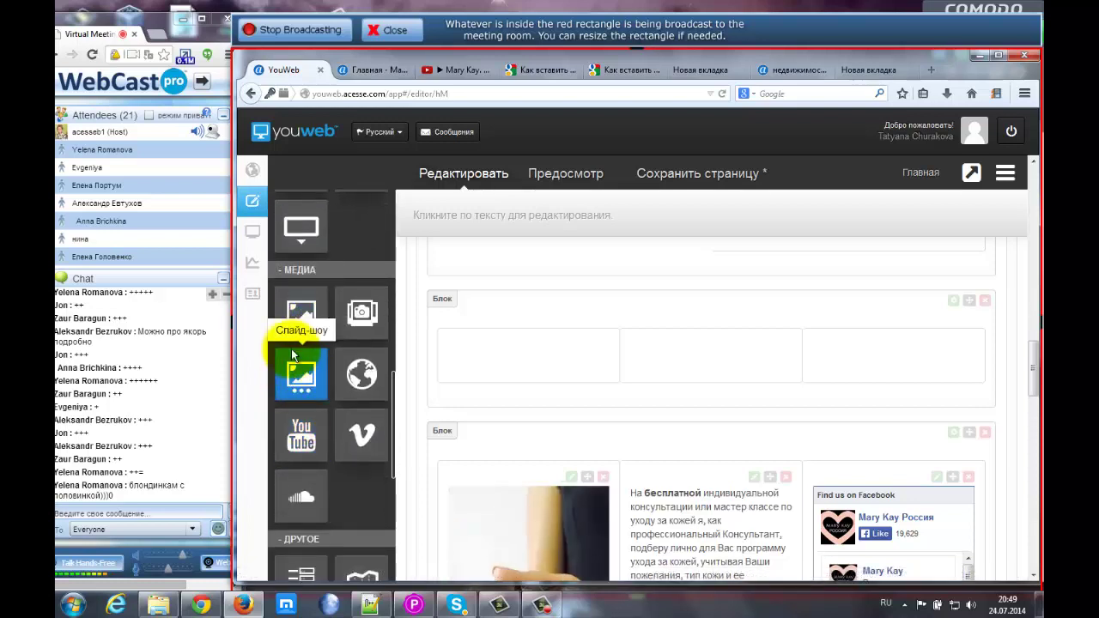
left_click_drag(292, 378, 493, 347)
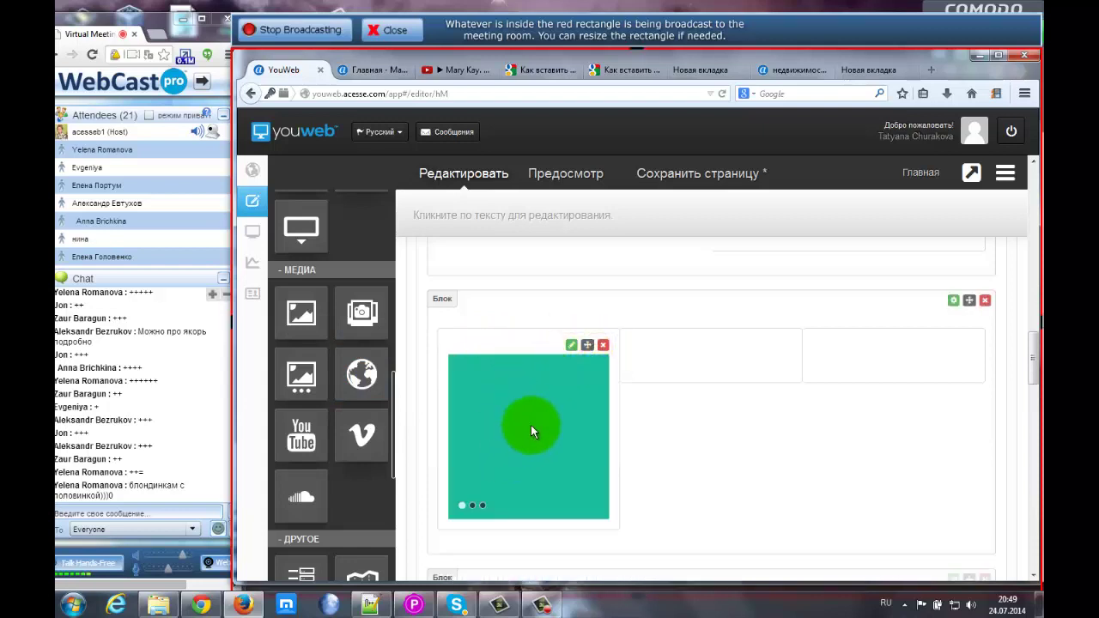
- Set the slideshow's two slides to library images, review width and height, and apply
left_click(571, 344)
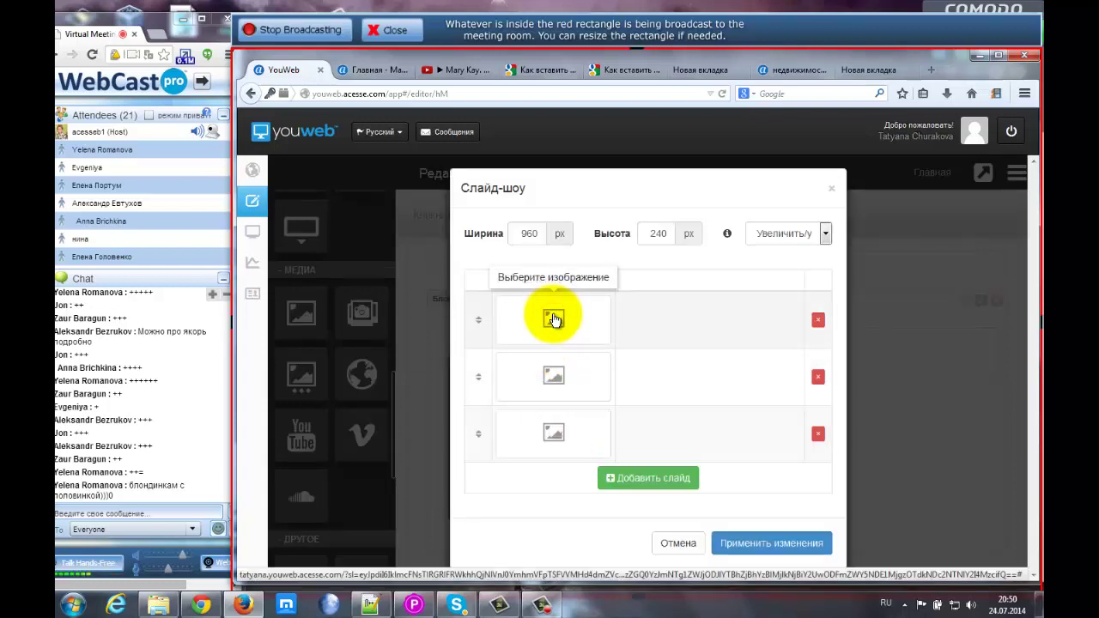
left_click(554, 319)
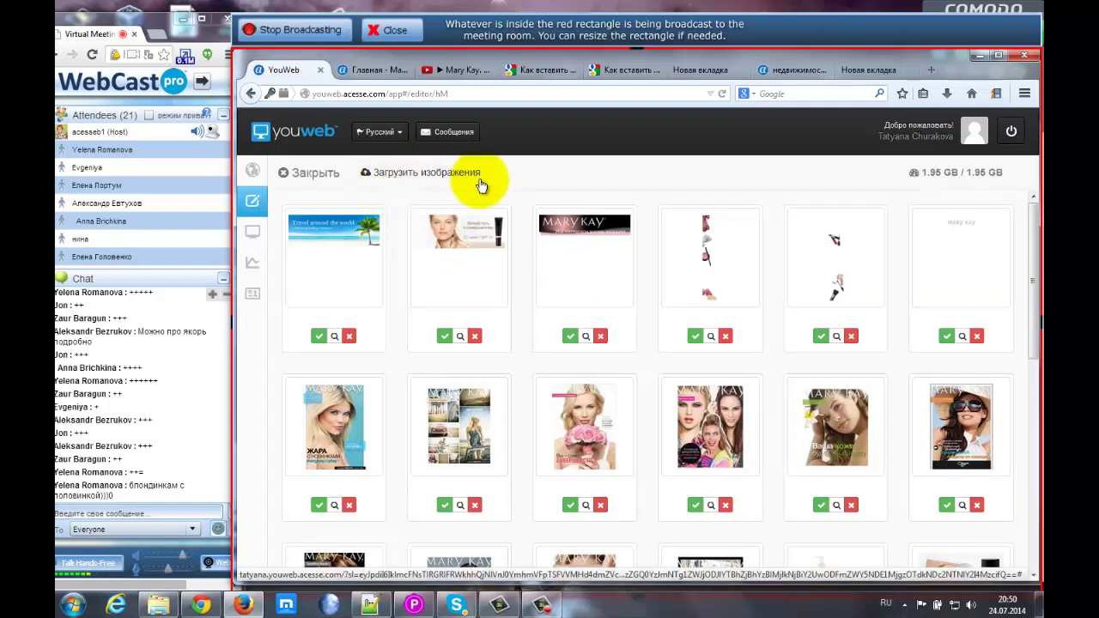
left_click(448, 259)
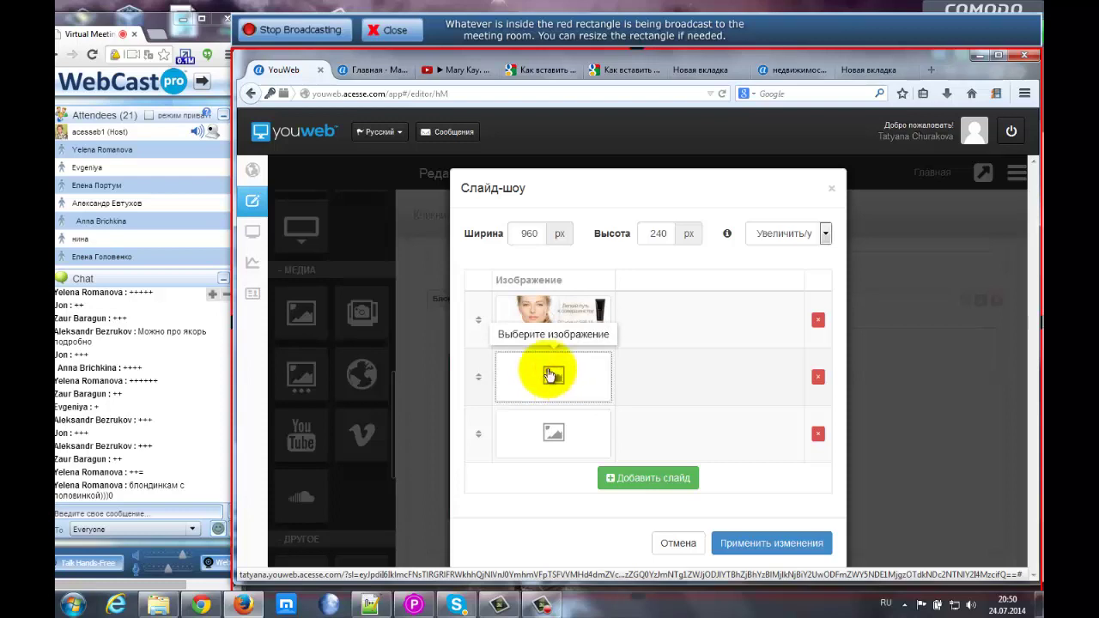
left_click(541, 368)
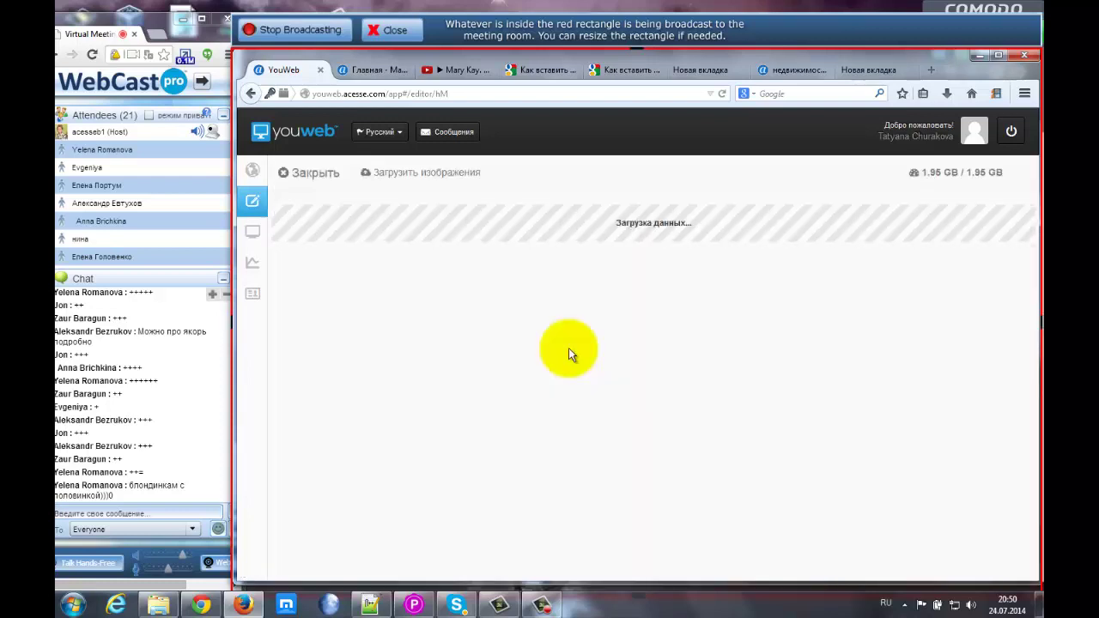
left_click(696, 277)
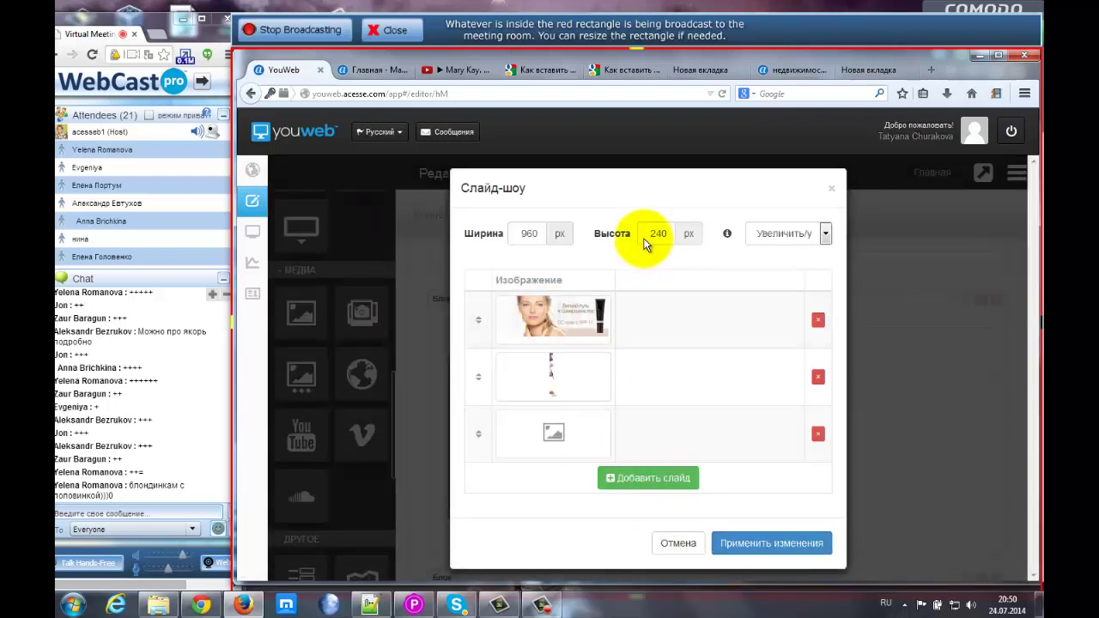
double_click(656, 233)
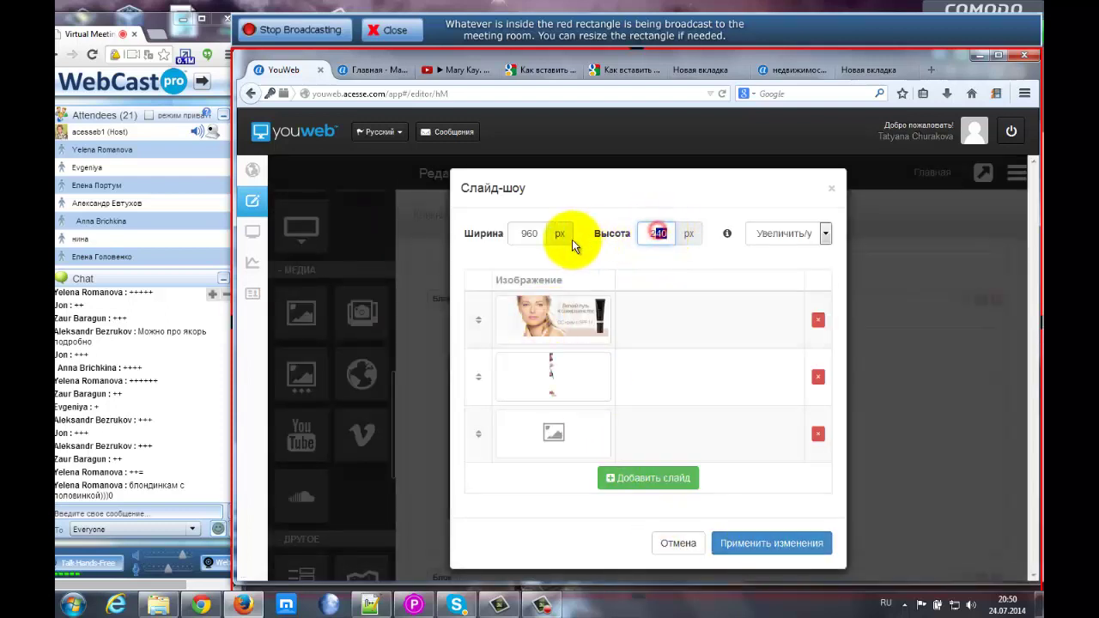
left_click(525, 234)
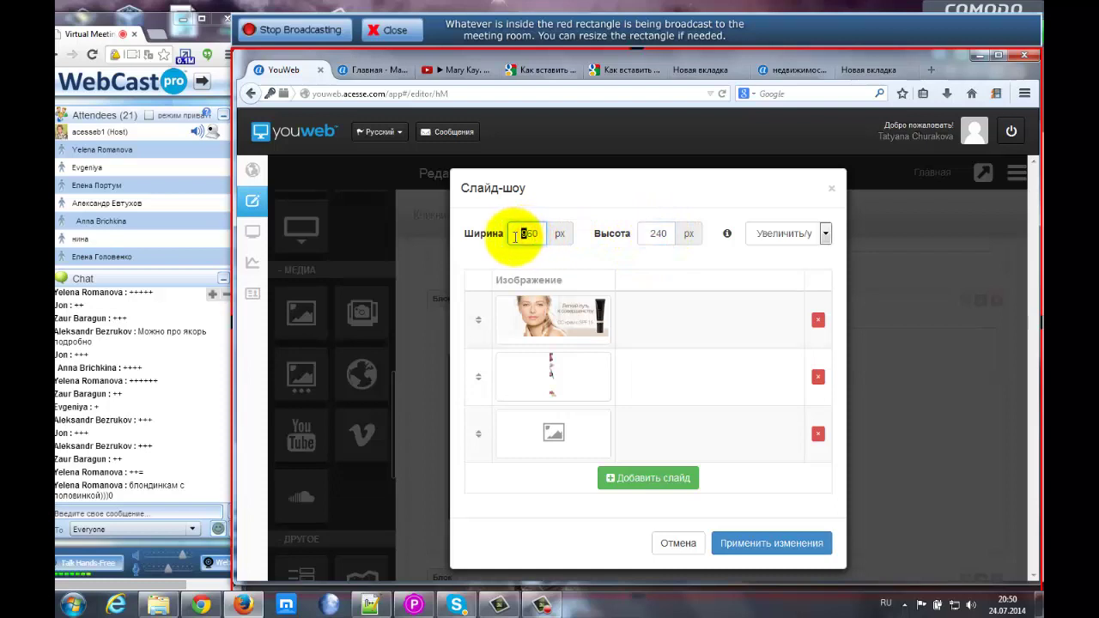
left_click(755, 545)
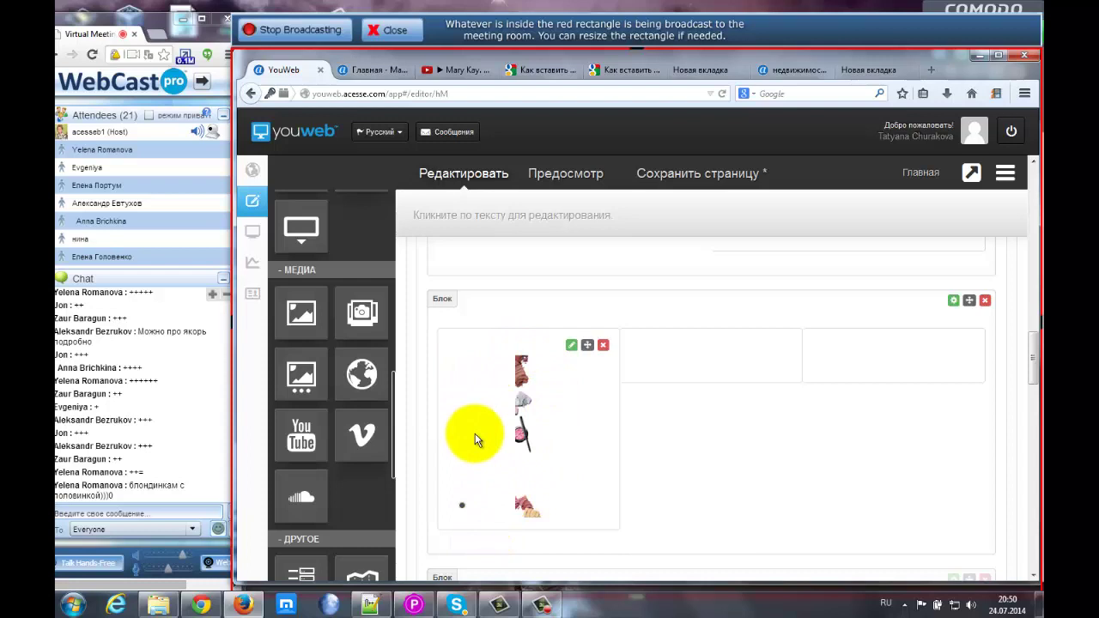
- Delete the slideshow from the block and confirm with OK
left_click(603, 344)
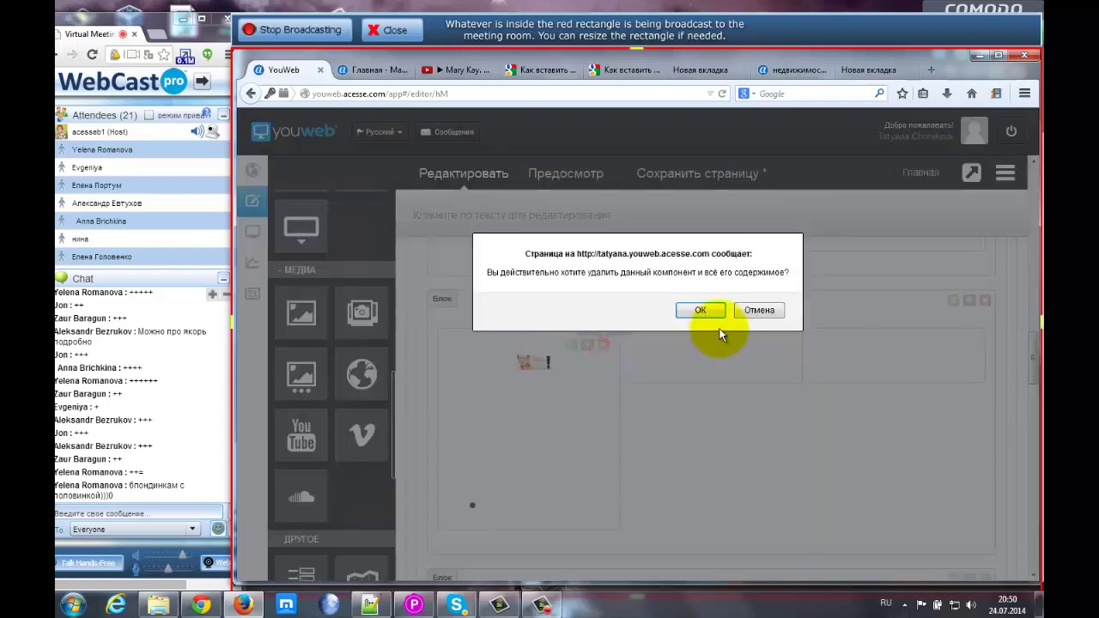
left_click(711, 311)
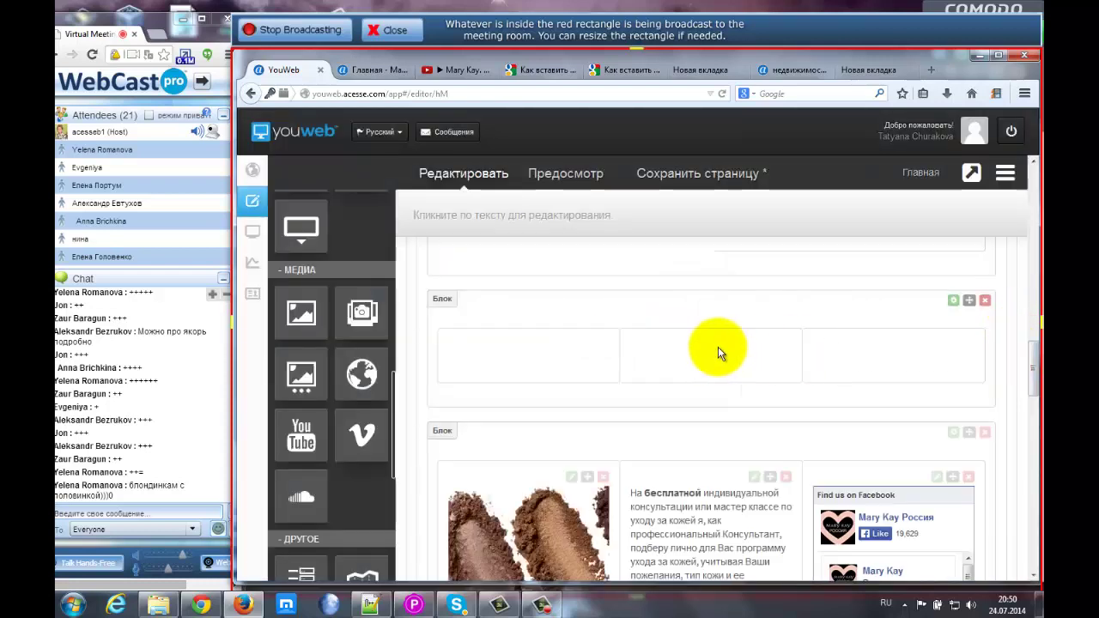
left_click(718, 347)
scroll(1036, 369, "down", 3)
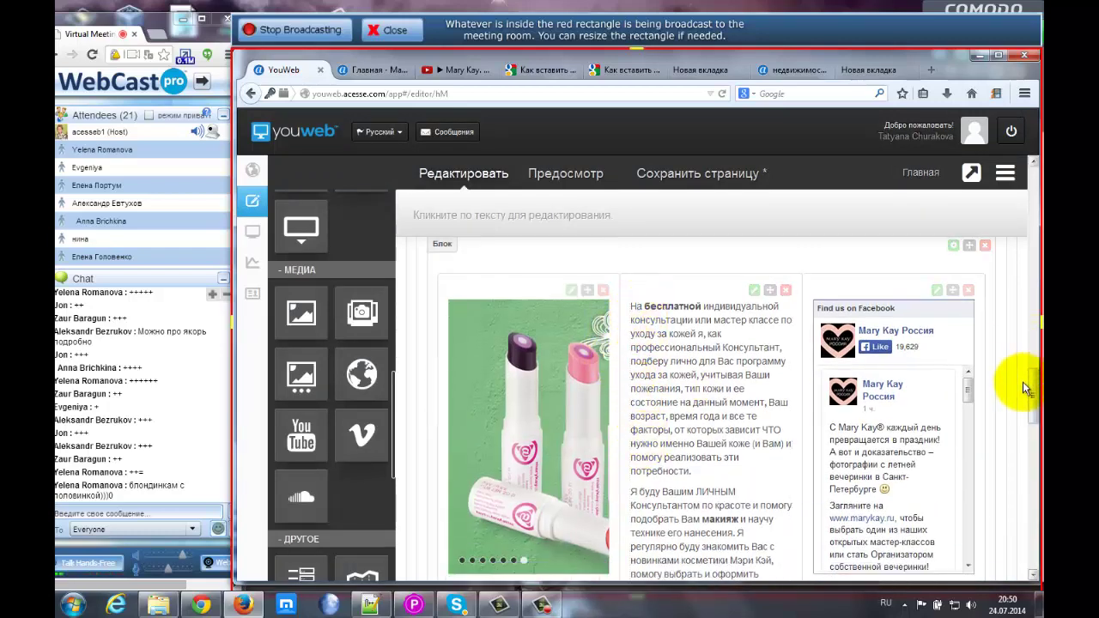
- Drop the Текст widget into the middle column, click into its sample Latin paragraph, then deselect it
scroll(1037, 377, "up", 5)
scroll(1034, 352, "down", 1)
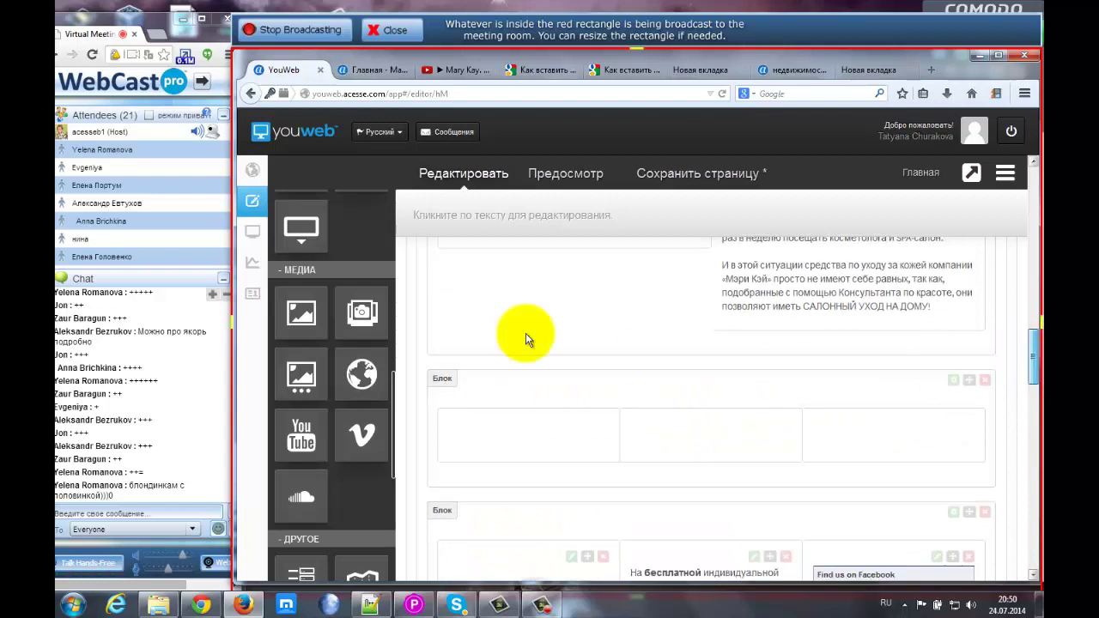
scroll(344, 309, "up", 5)
scroll(343, 344, "up", 3)
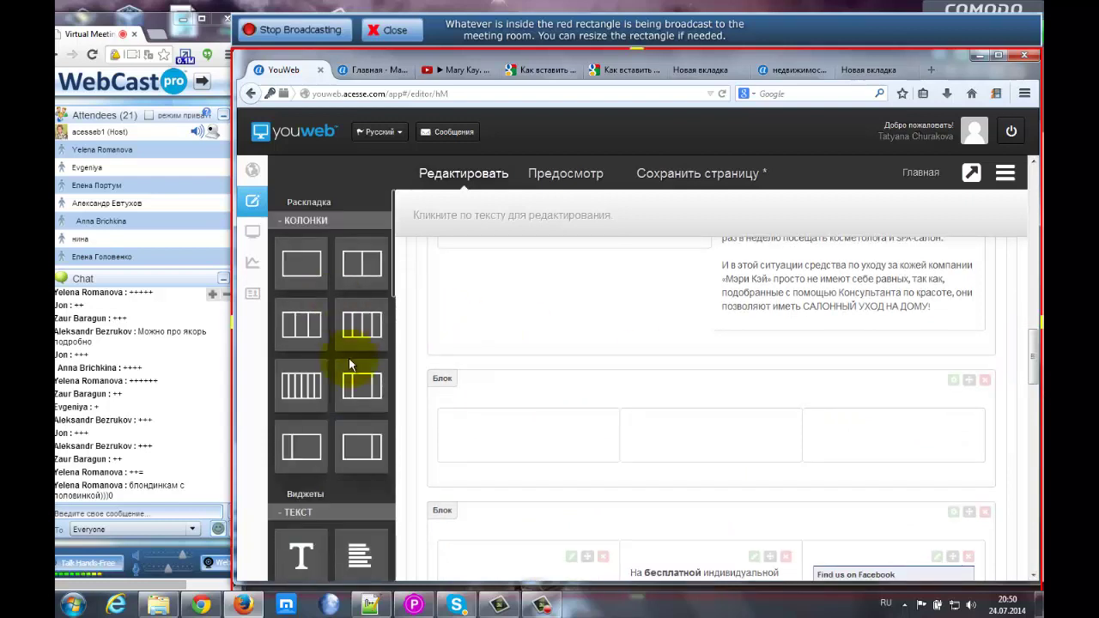
scroll(353, 429, "down", 2)
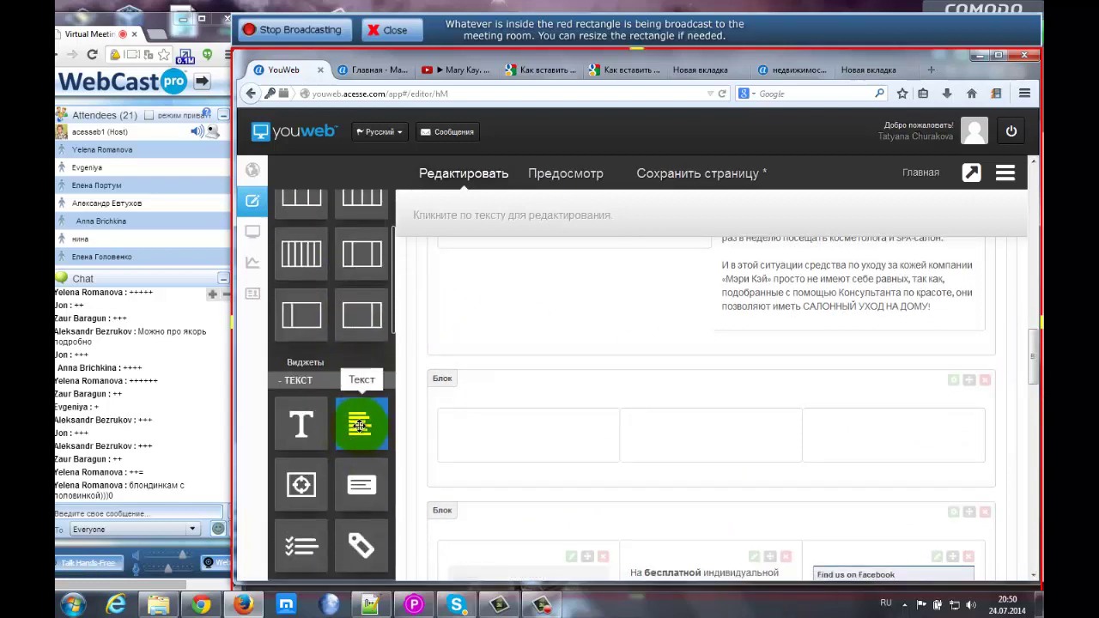
left_click_drag(358, 424, 675, 436)
left_click(661, 454)
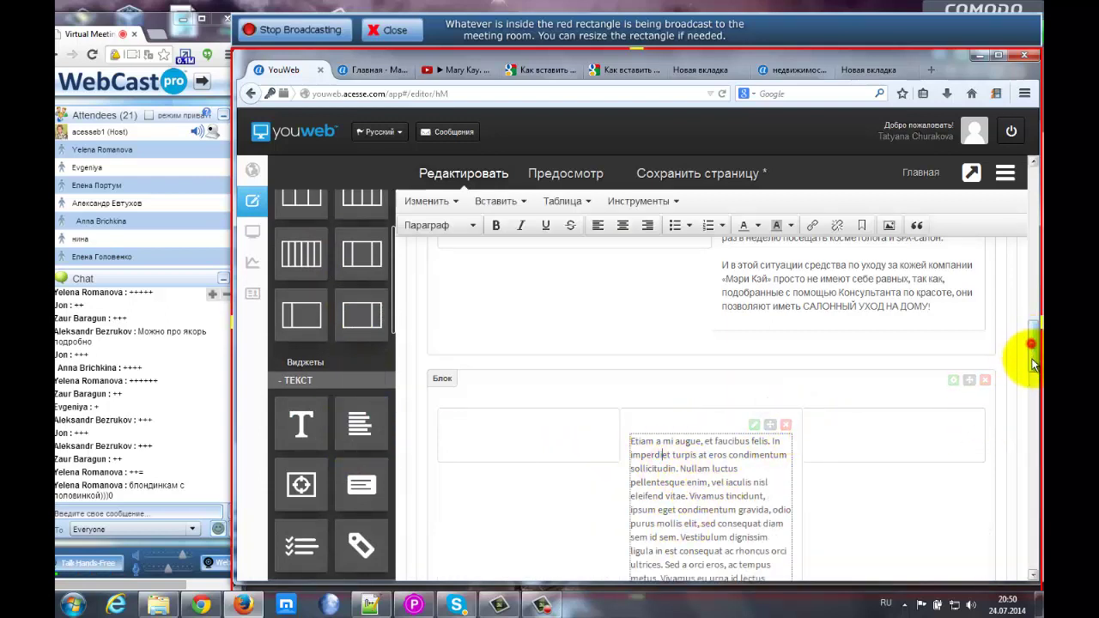
left_click_drag(1034, 365, 979, 392)
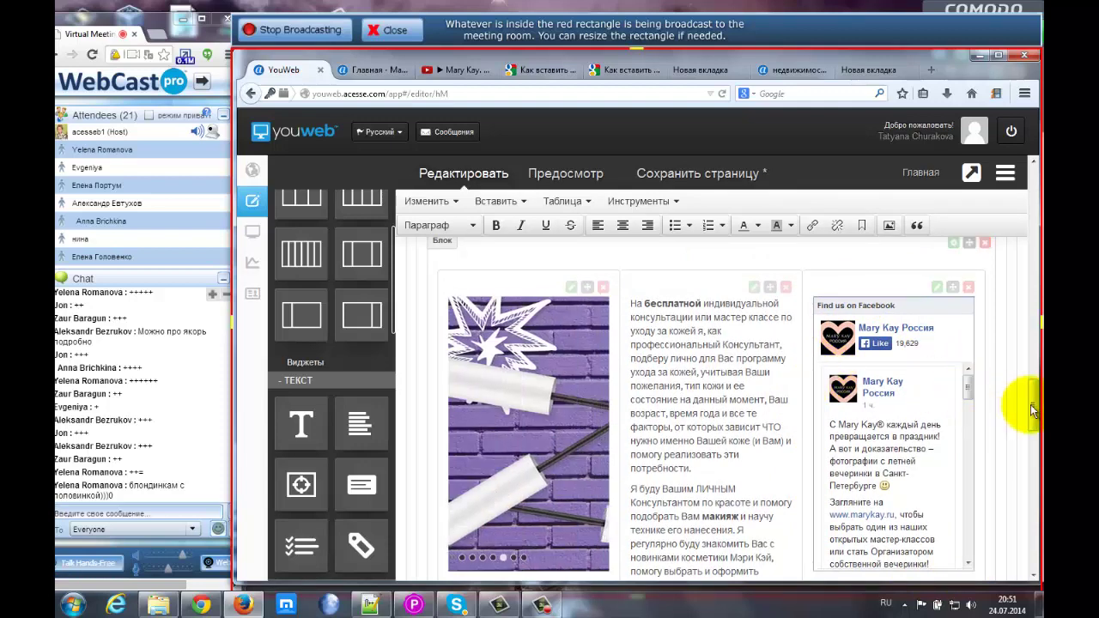
left_click_drag(1034, 410, 1037, 363)
left_click(864, 343)
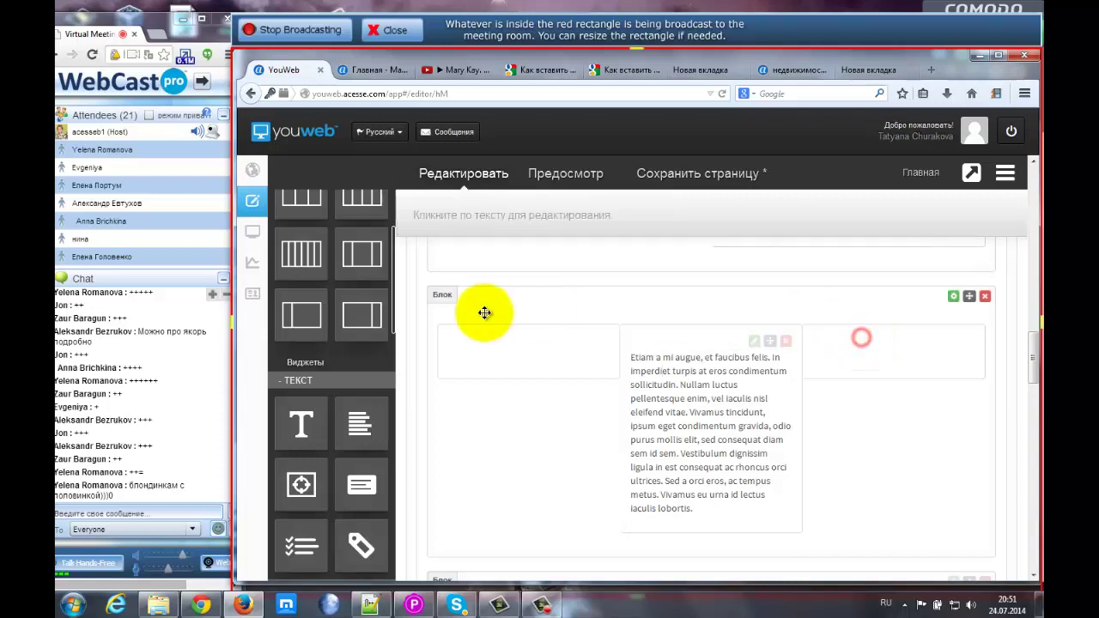
scroll(323, 369, "down", 4)
scroll(328, 384, "down", 6)
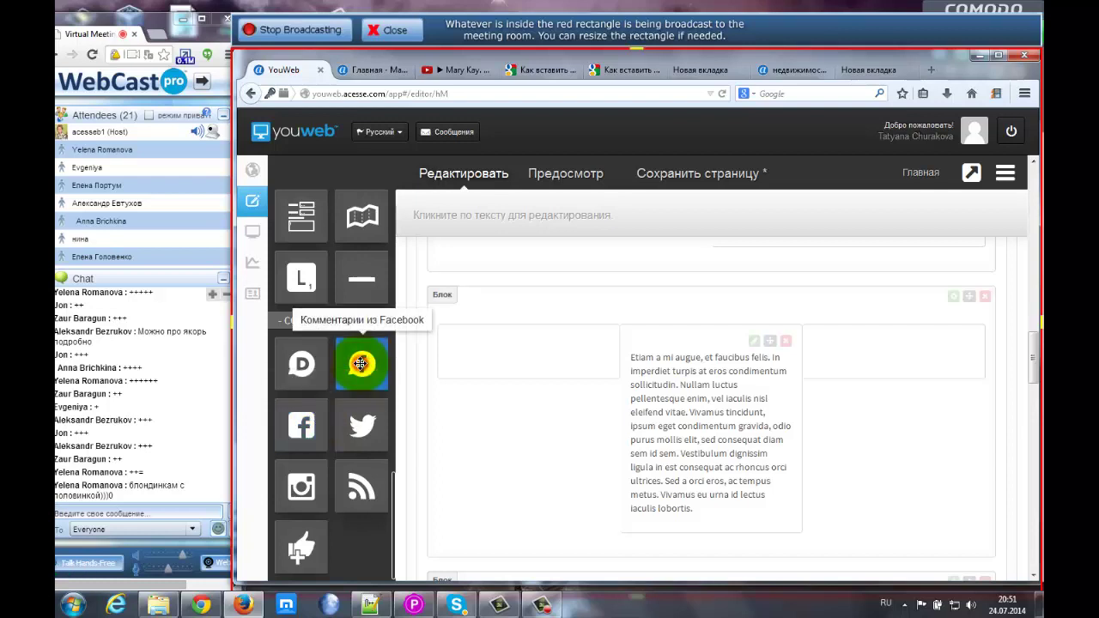
- Add the Комментарии из Facebook widget, delete the placeholder text, and move the widget to the right column
left_click_drag(361, 364, 952, 372)
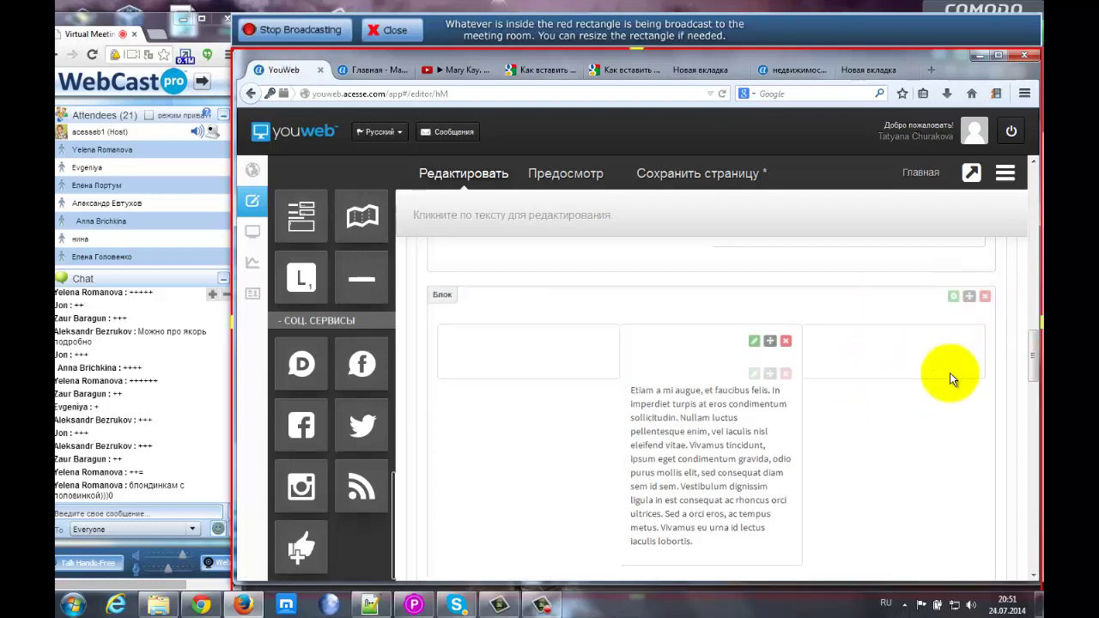
left_click(785, 374)
left_click(697, 311)
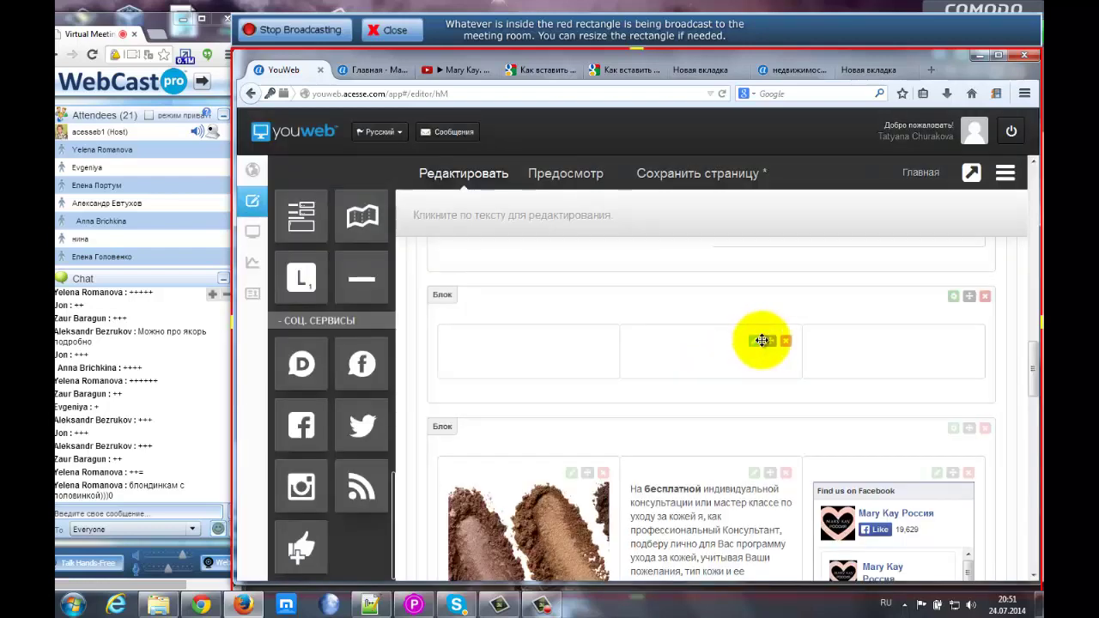
left_click_drag(770, 341, 925, 355)
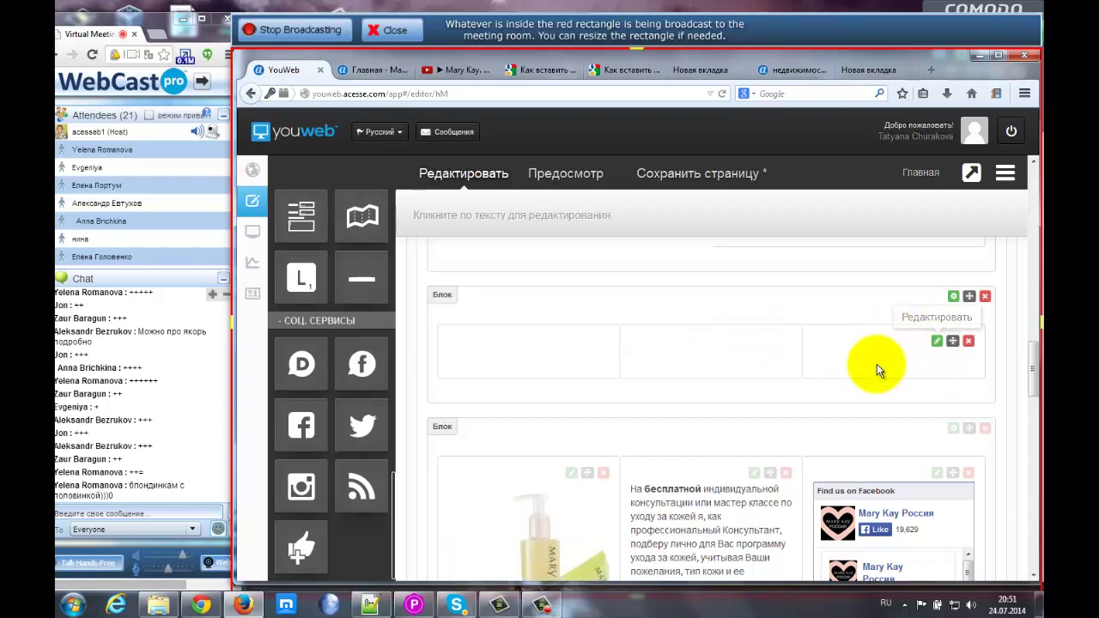
- Open the Комментарии из Facebook settings dialog, then switch to the empty Новая вкладка tab
left_click(935, 342)
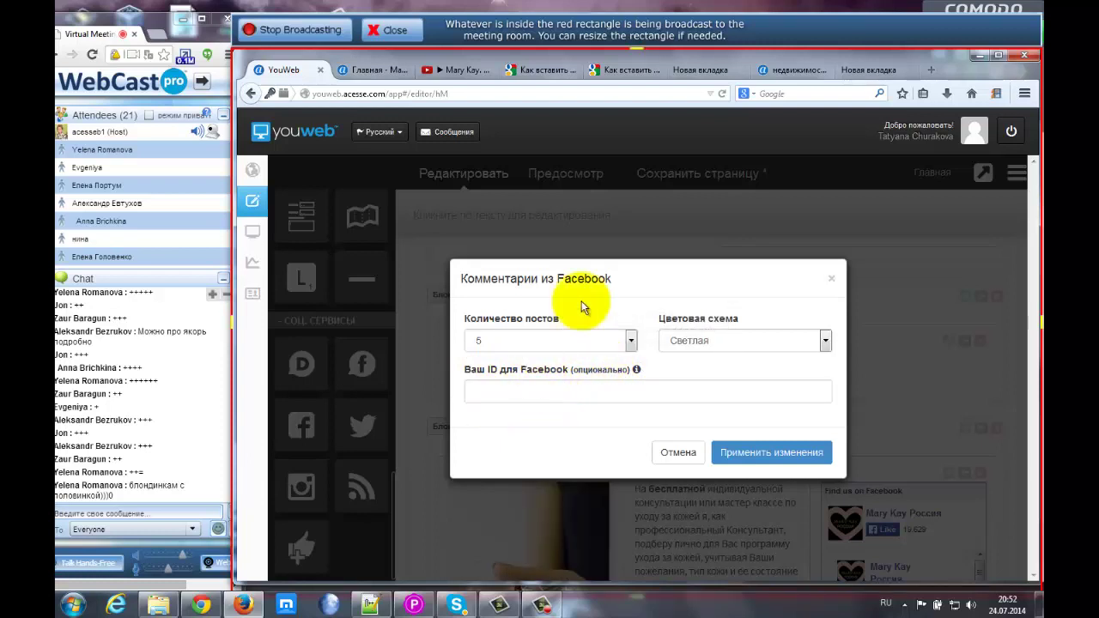
left_click(874, 70)
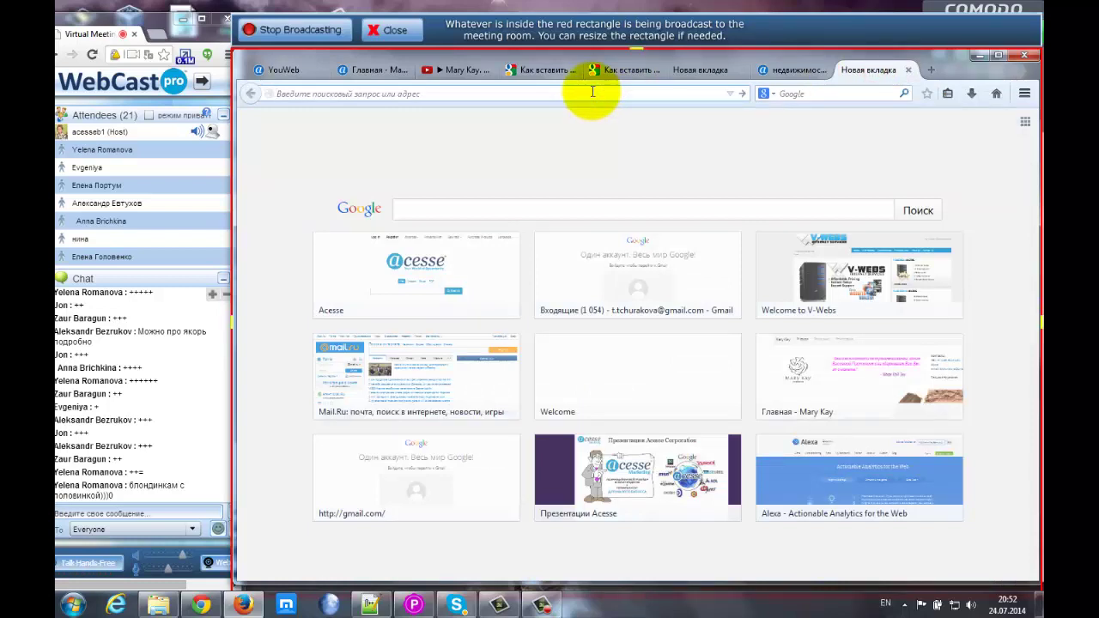
- Go to facebook.com, open the account's profile, select its address, and return to YouWeb
left_click(593, 92)
type("facebook.com/")
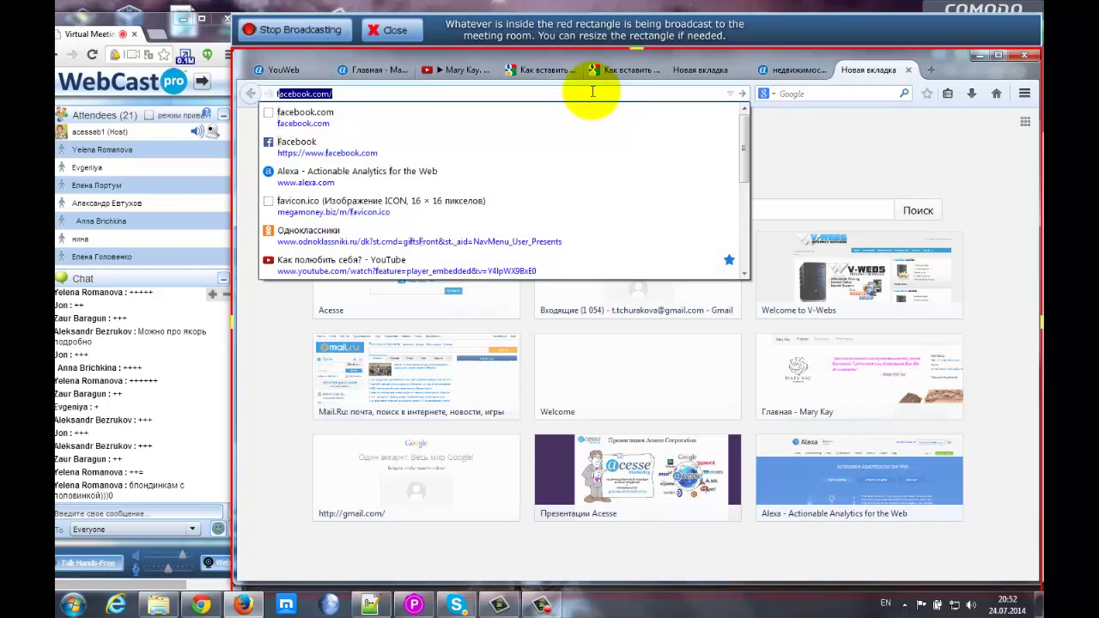
key("Return")
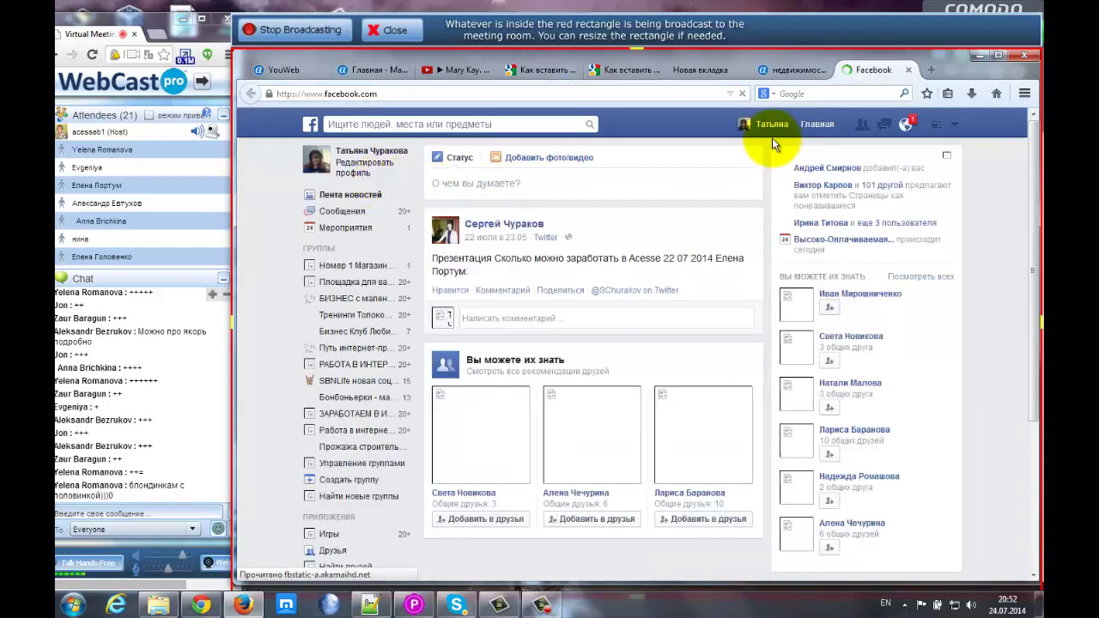
left_click(767, 127)
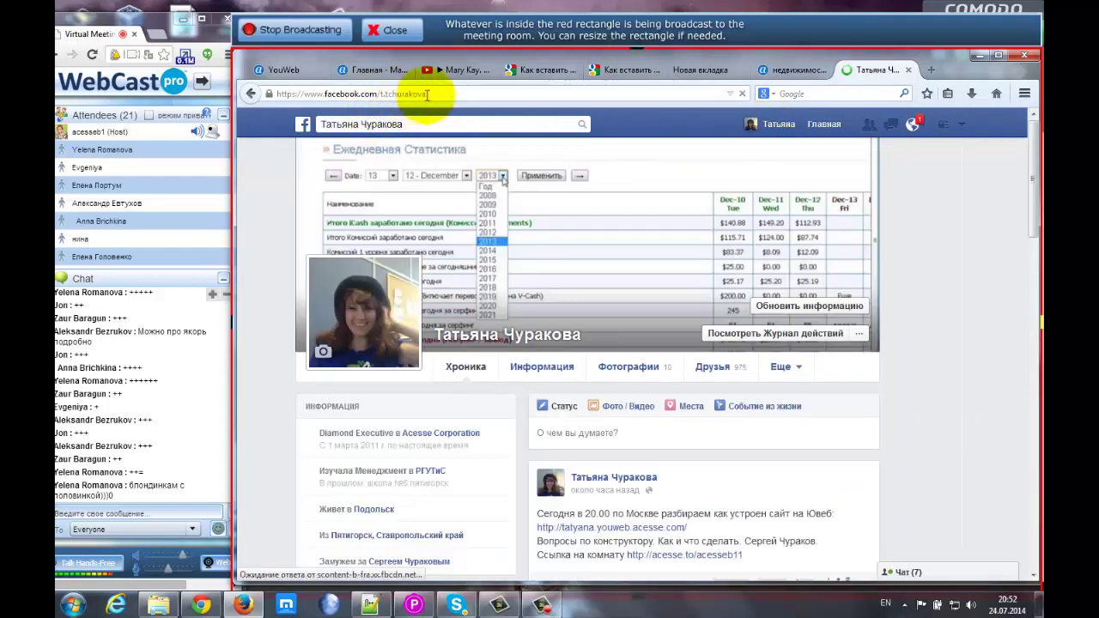
left_click_drag(425, 95, 271, 93)
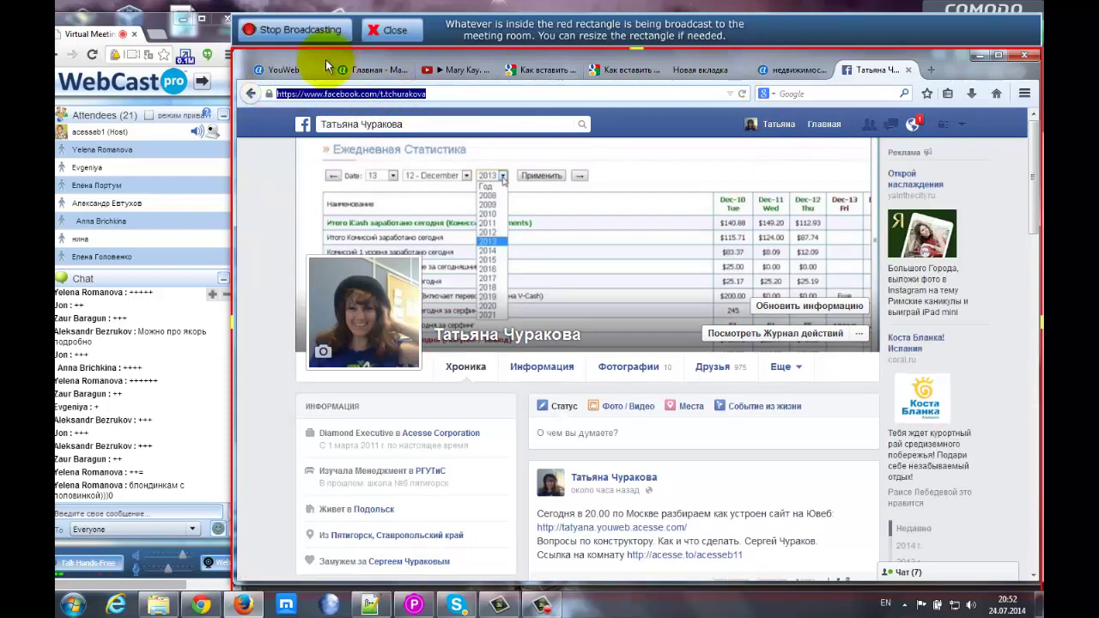
left_click(284, 71)
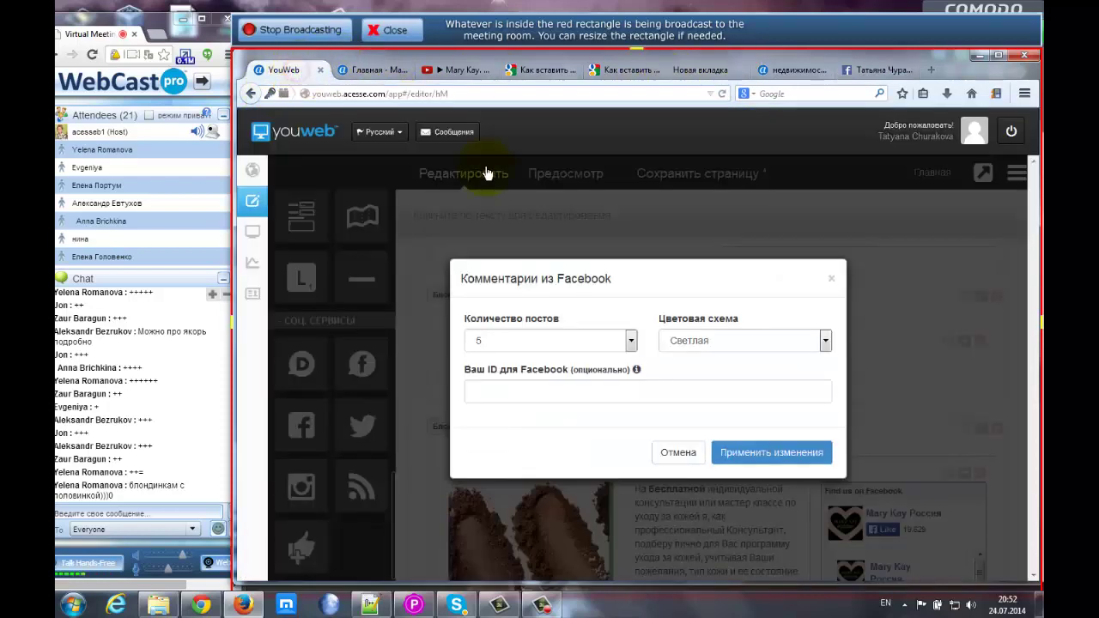
- Give the comments widget the profile address as Facebook ID, light scheme, and 6 posts, then apply
left_click(483, 392)
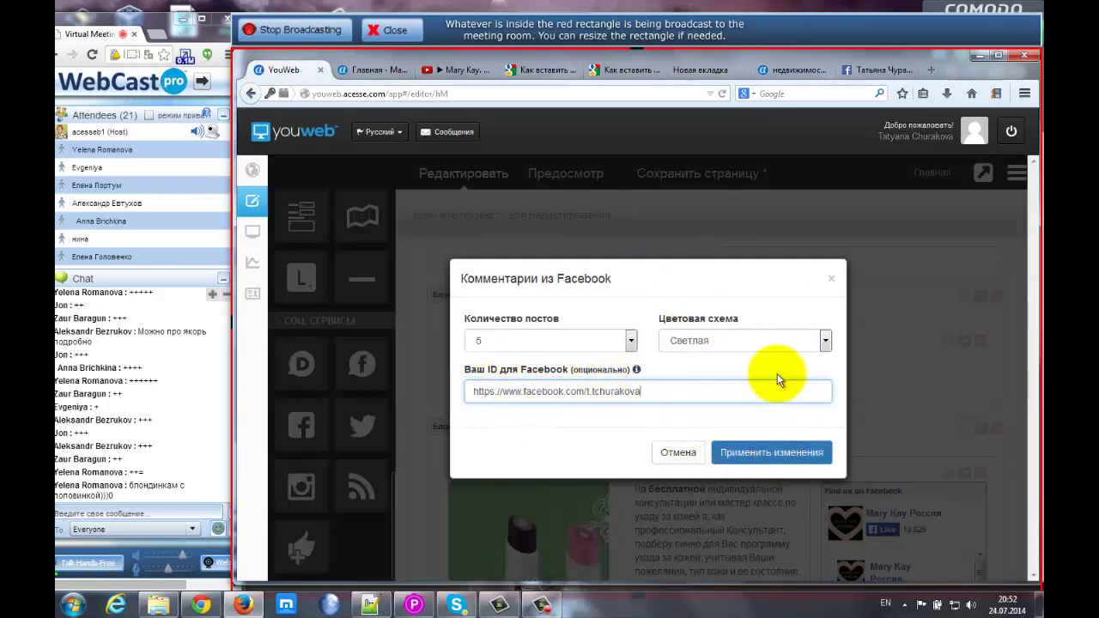
left_click(770, 336)
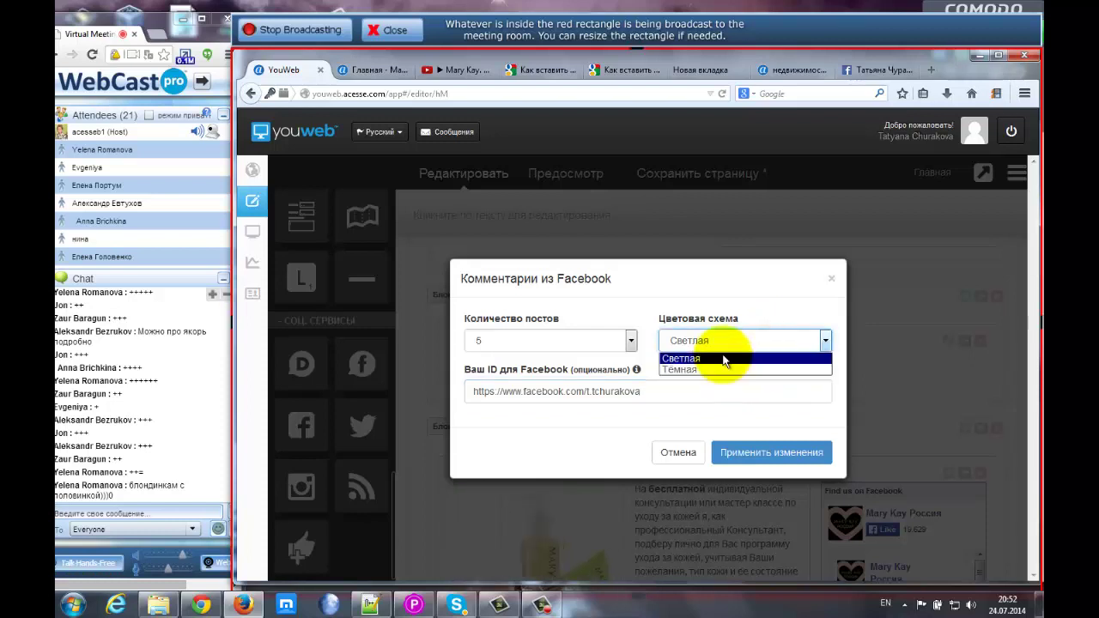
left_click(626, 306)
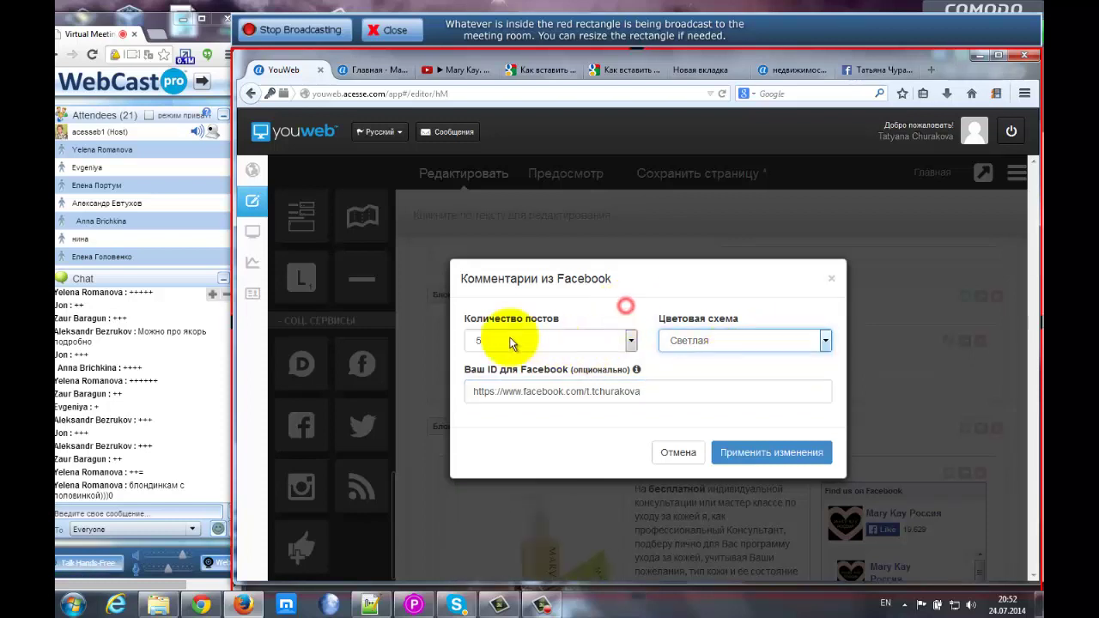
left_click(632, 342)
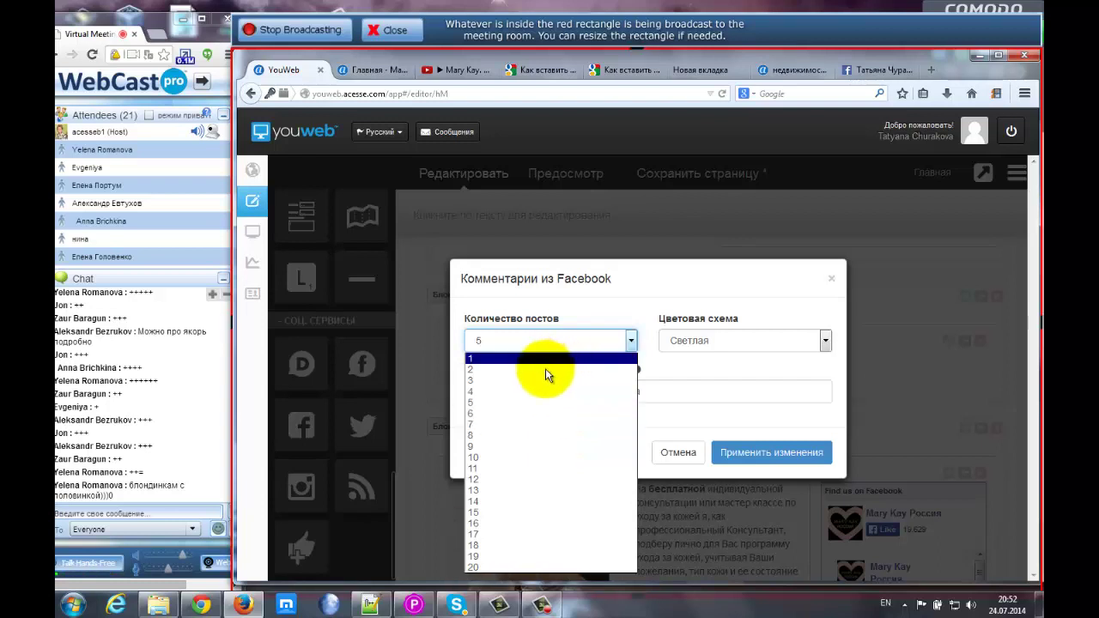
left_click(525, 413)
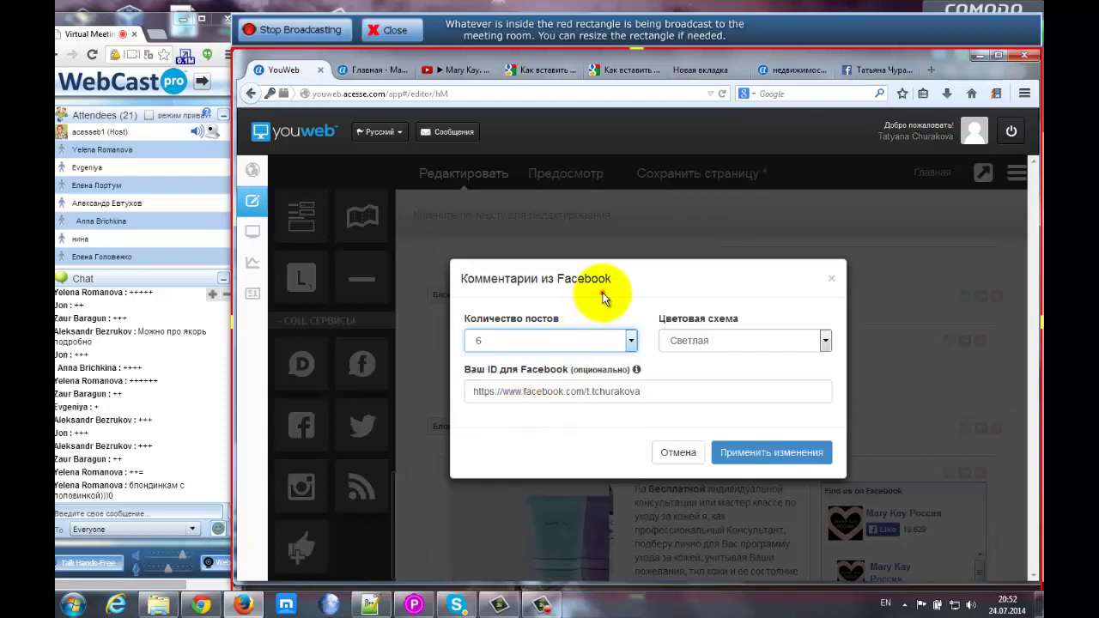
left_click(772, 455)
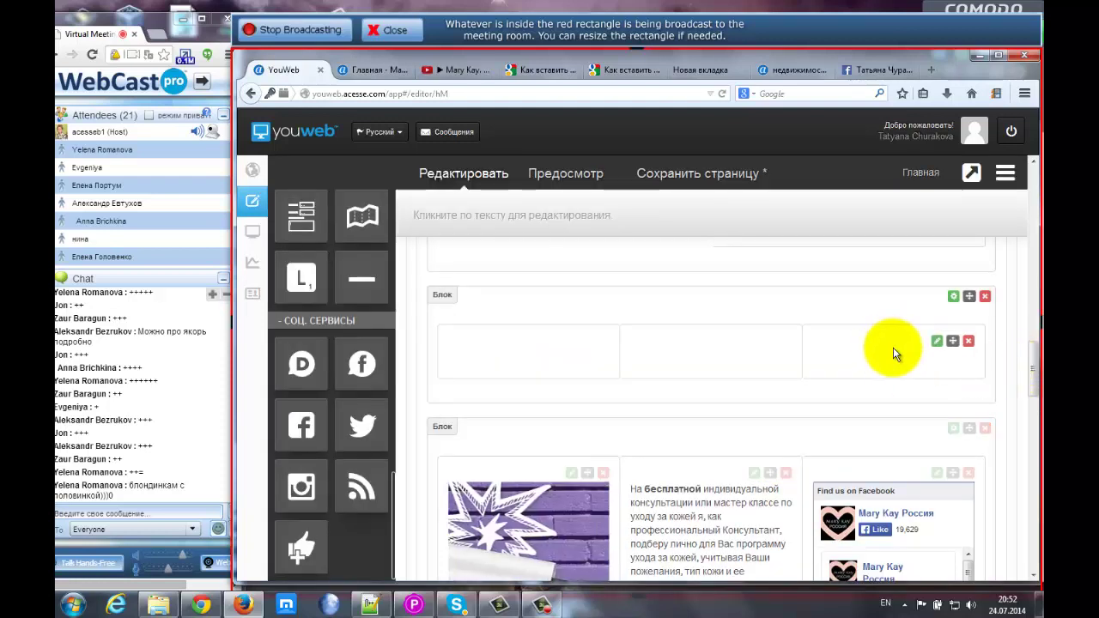
mouse_move(1031, 369)
left_mouse_down()
mouse_move(1029, 412)
mouse_move(1039, 412)
mouse_move(1038, 368)
left_mouse_up()
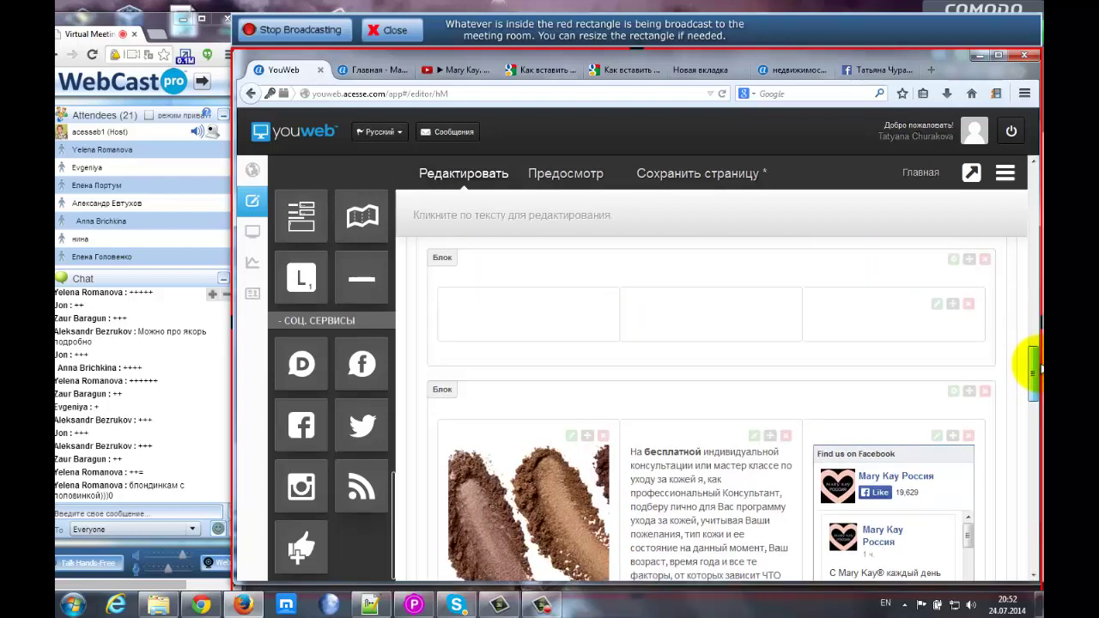
left_click(936, 436)
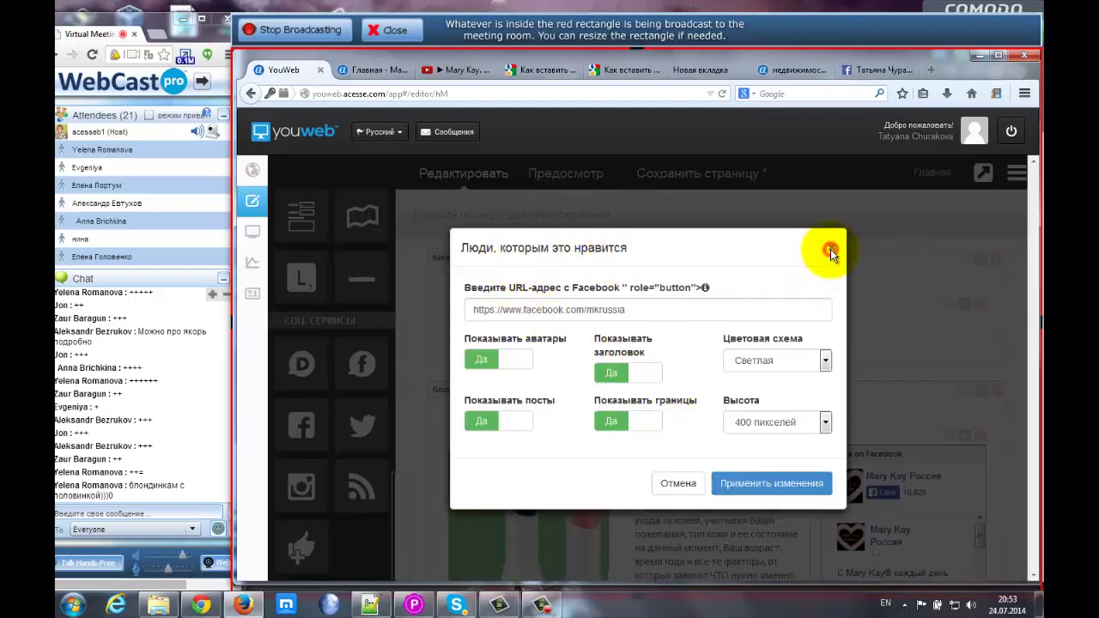
left_click(830, 251)
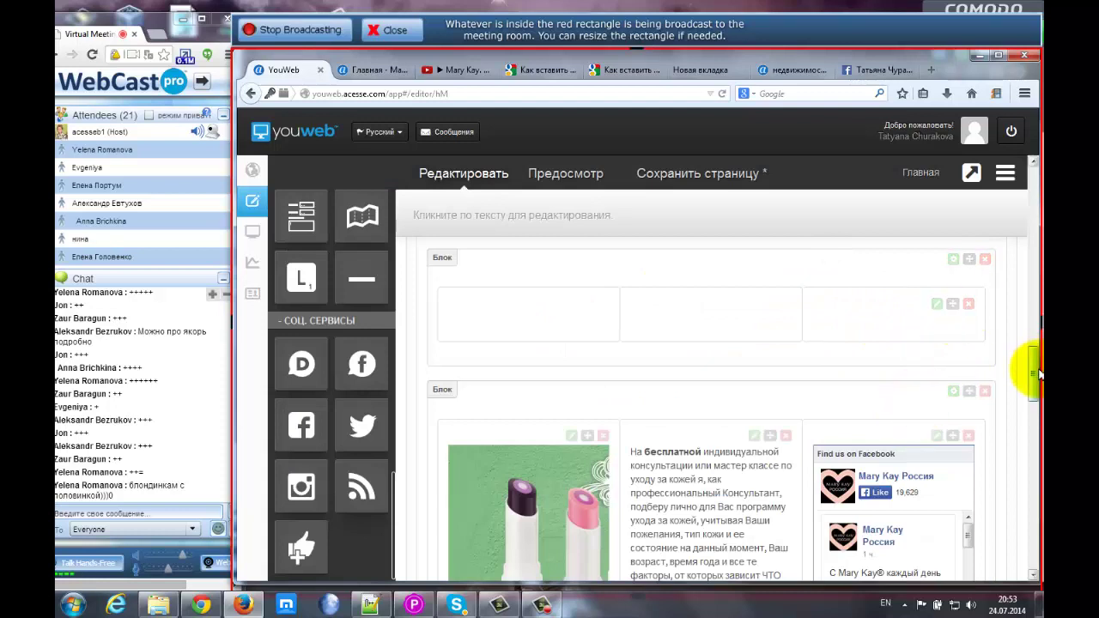
scroll(1030, 368, "up", 1)
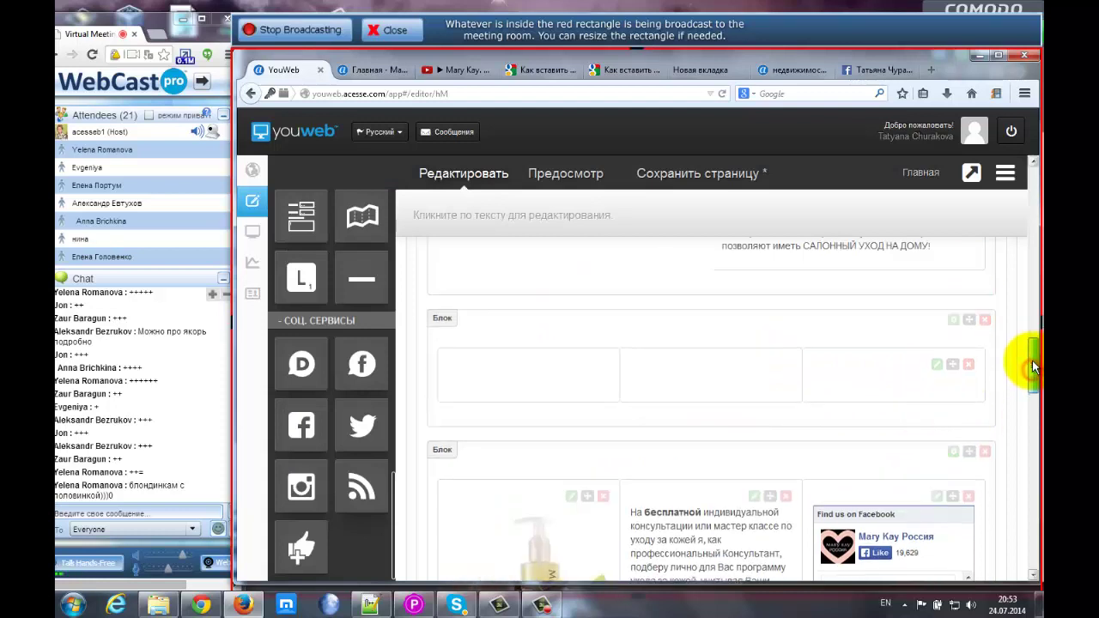
left_click(937, 366)
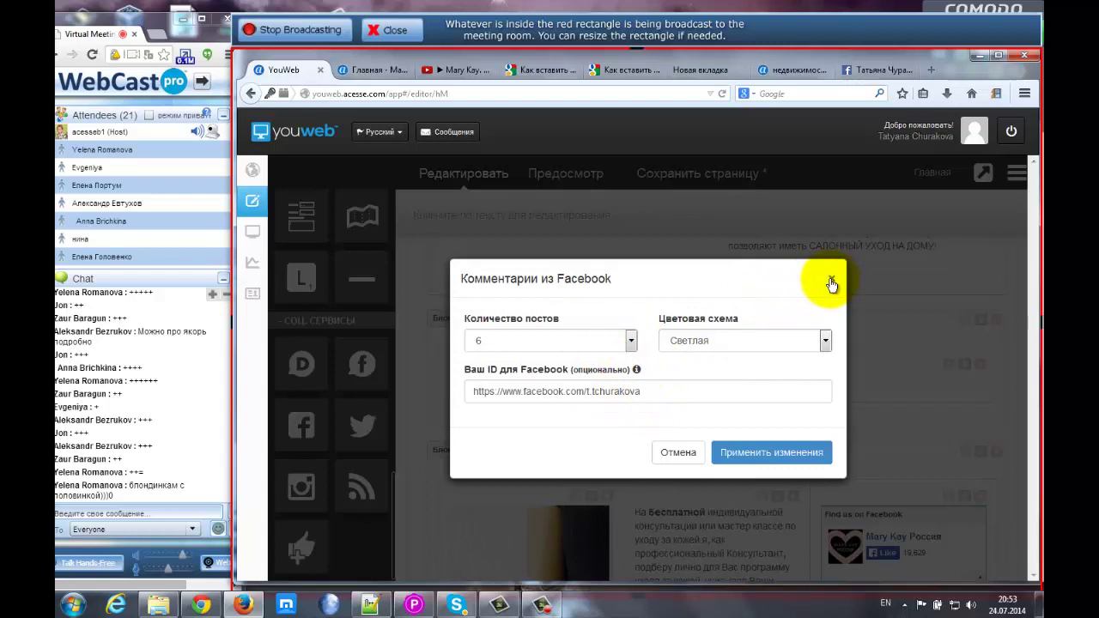
left_click(638, 392)
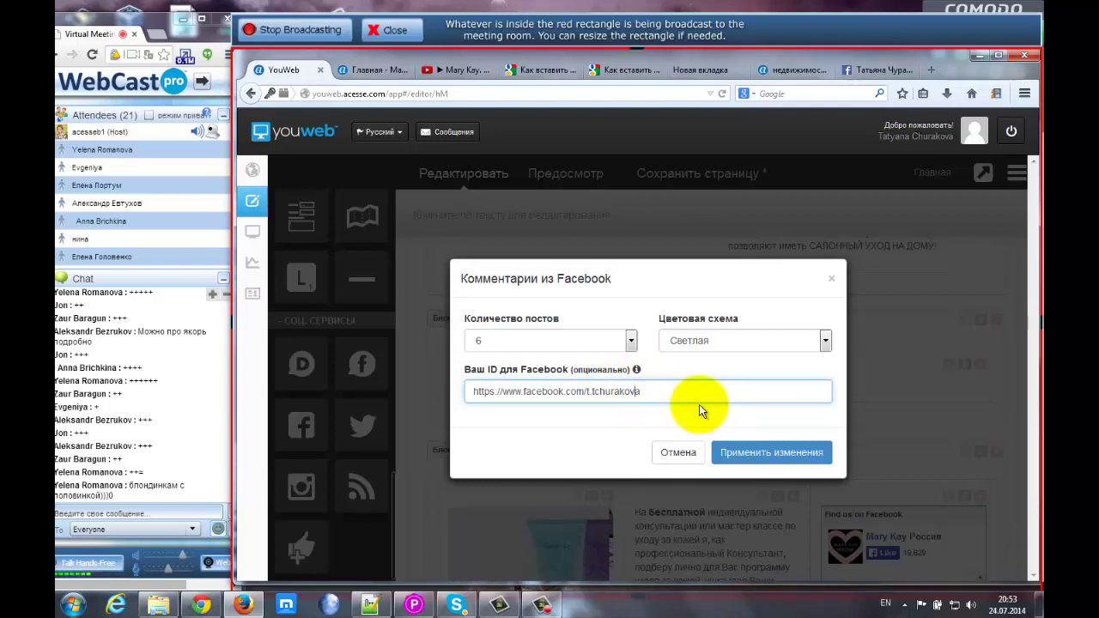
left_click(831, 282)
left_click_drag(1034, 352, 1035, 466)
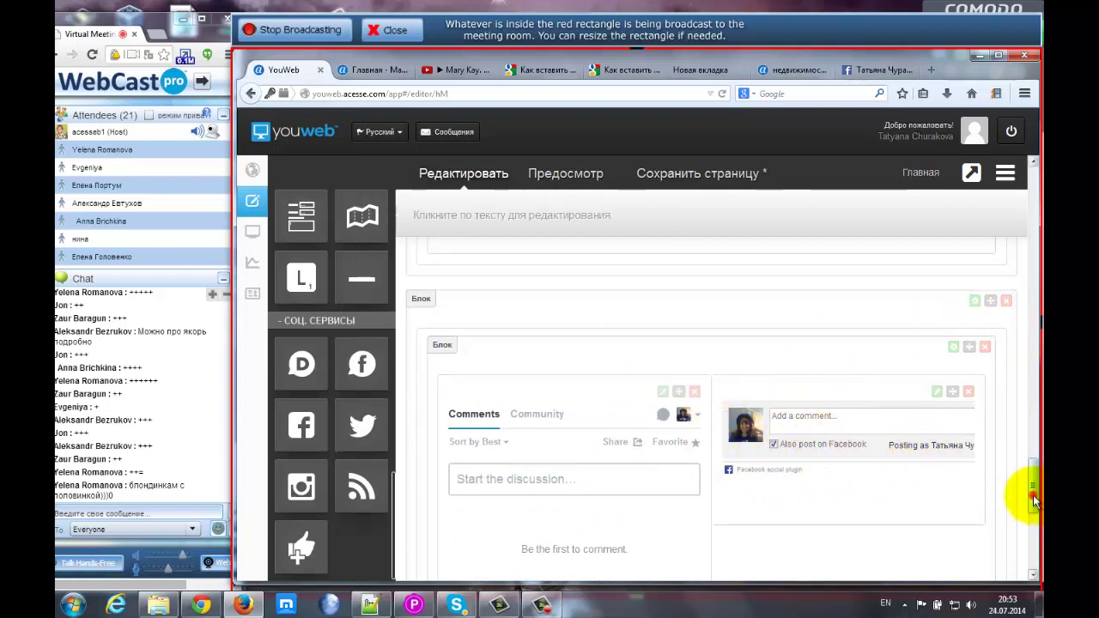
left_click_drag(1035, 498, 1030, 384)
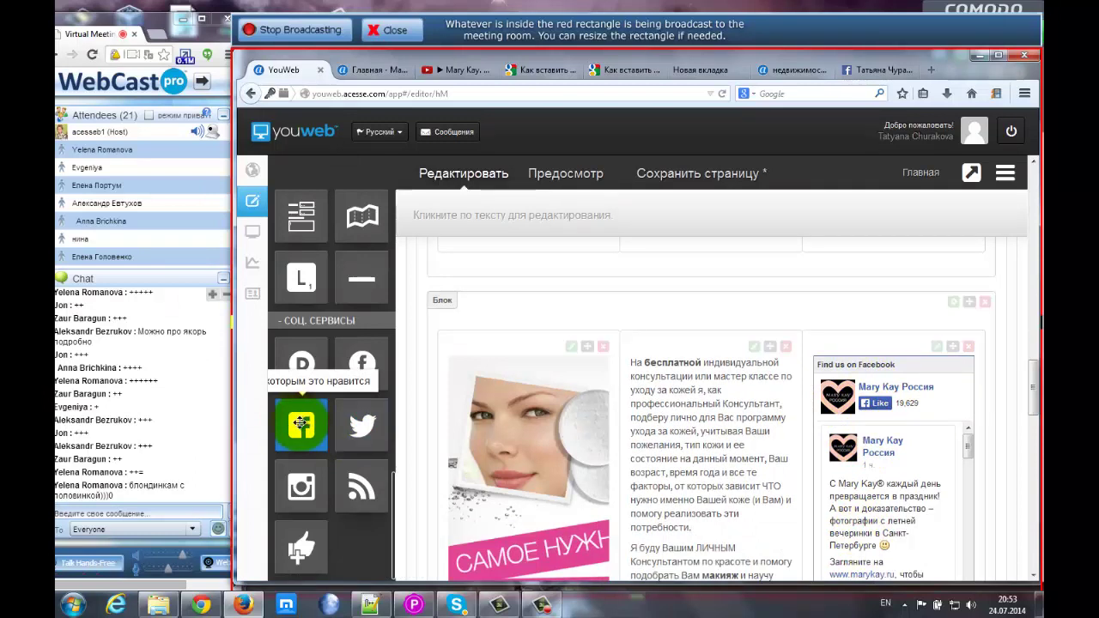
- Delete the old widget from the block's right column
left_click_drag(1032, 390, 1035, 369)
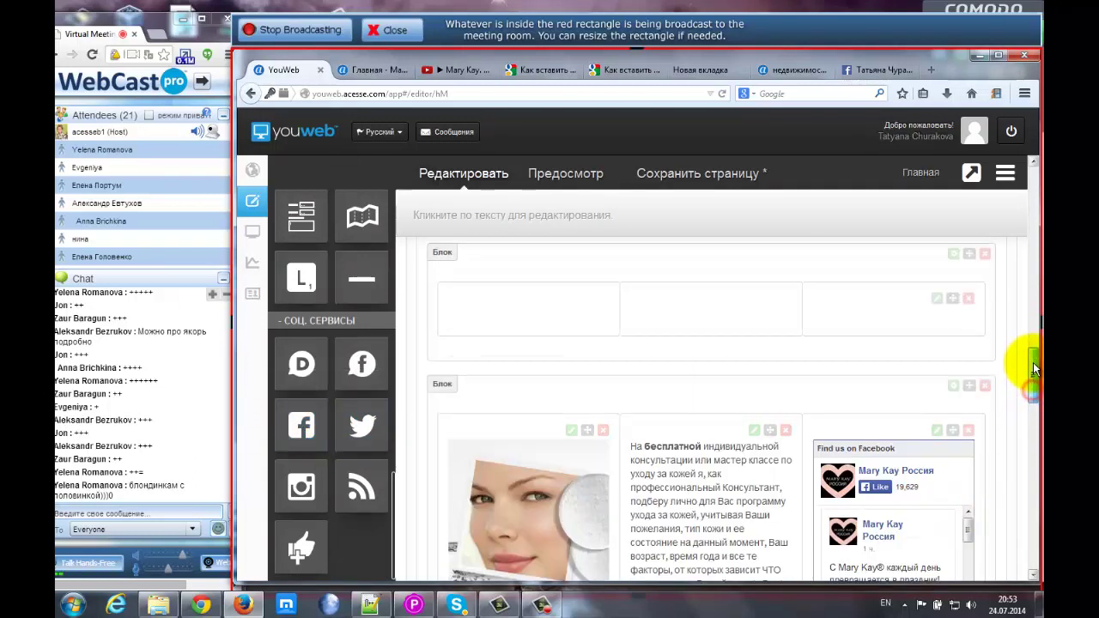
scroll(1035, 369, "up", 2)
left_click(969, 403)
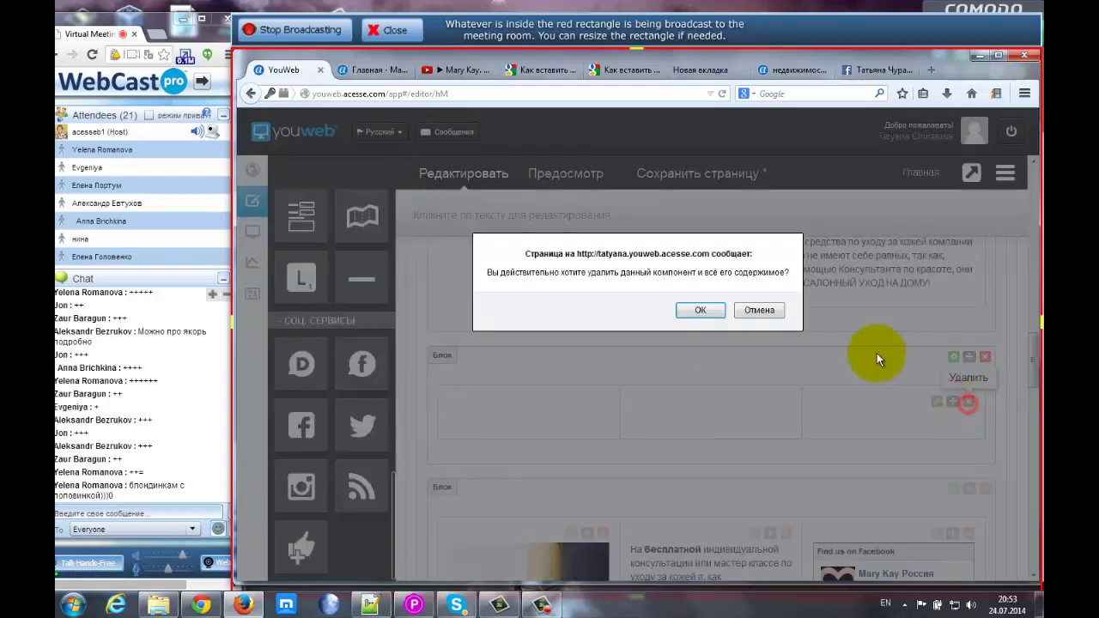
left_click(700, 311)
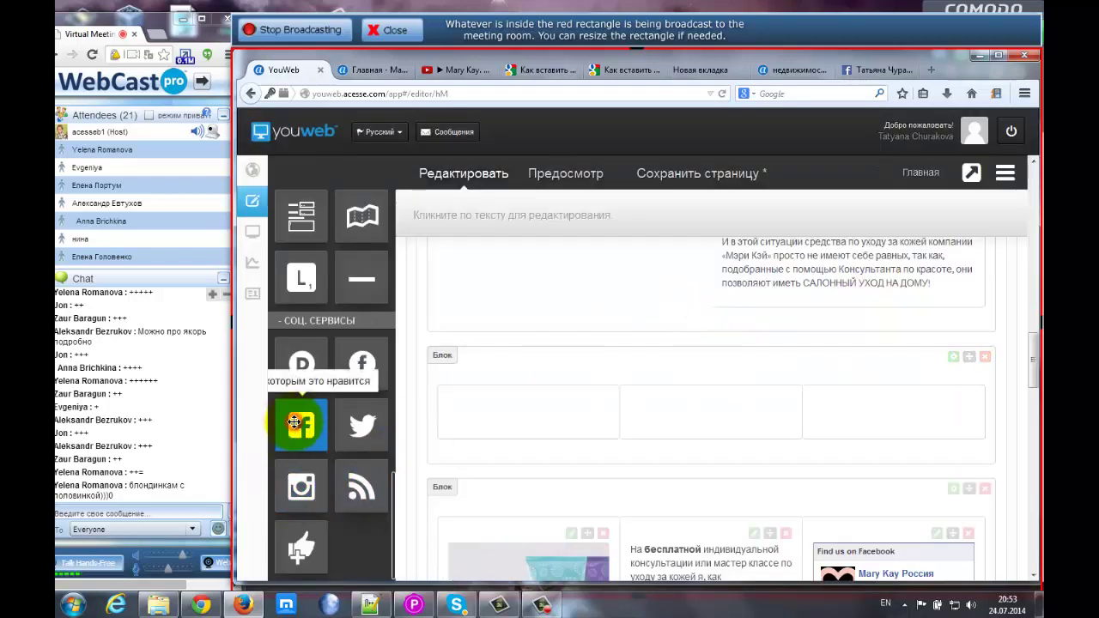
- Drop a Facebook Like-box widget into the right column and open its settings
left_click_drag(294, 422, 819, 405)
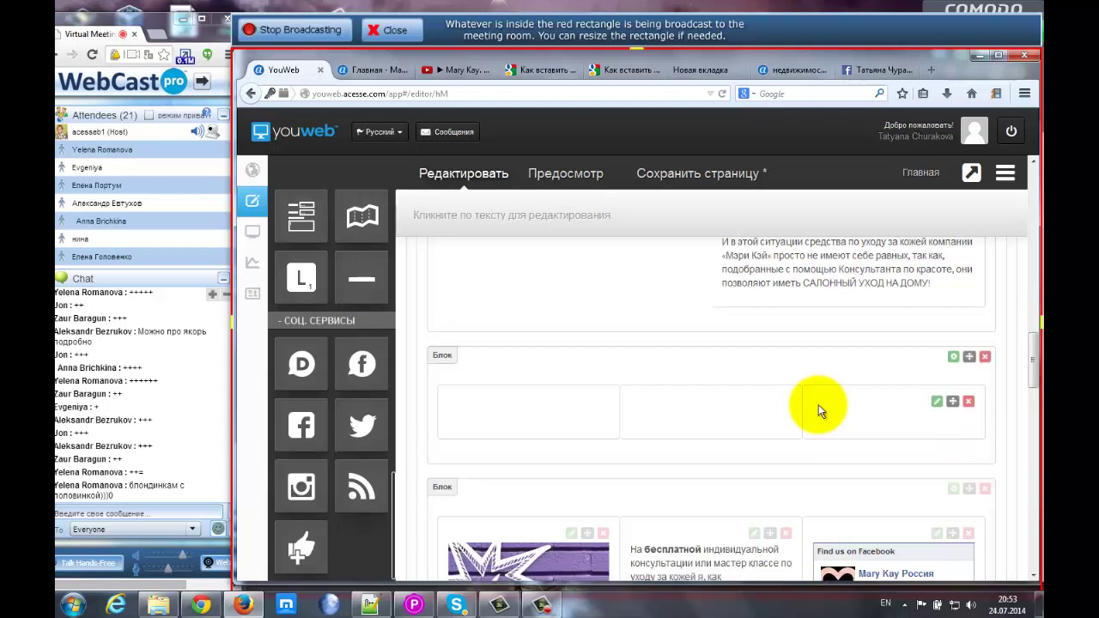
left_click(938, 400)
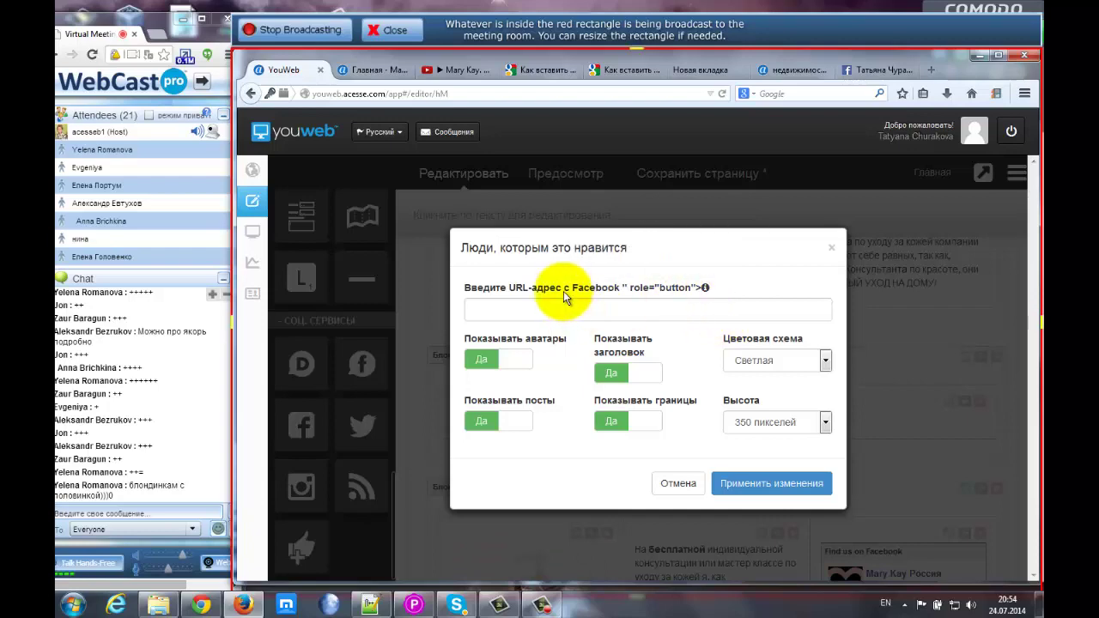
left_click(877, 69)
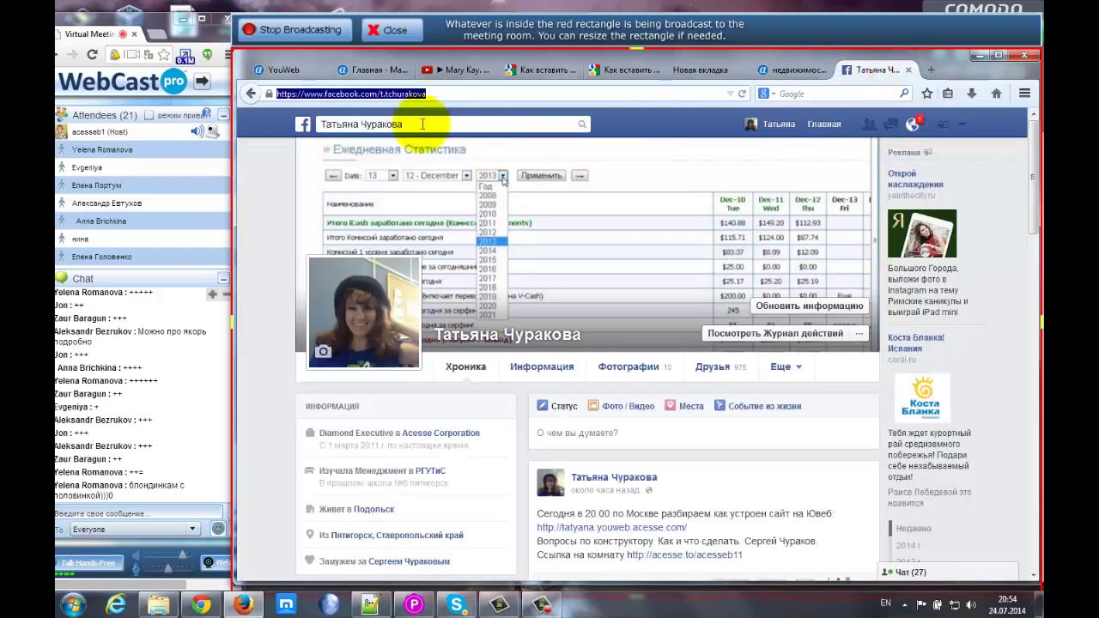
- Search Facebook for 'acess' and open the Acesse Corporation page
left_click(420, 125)
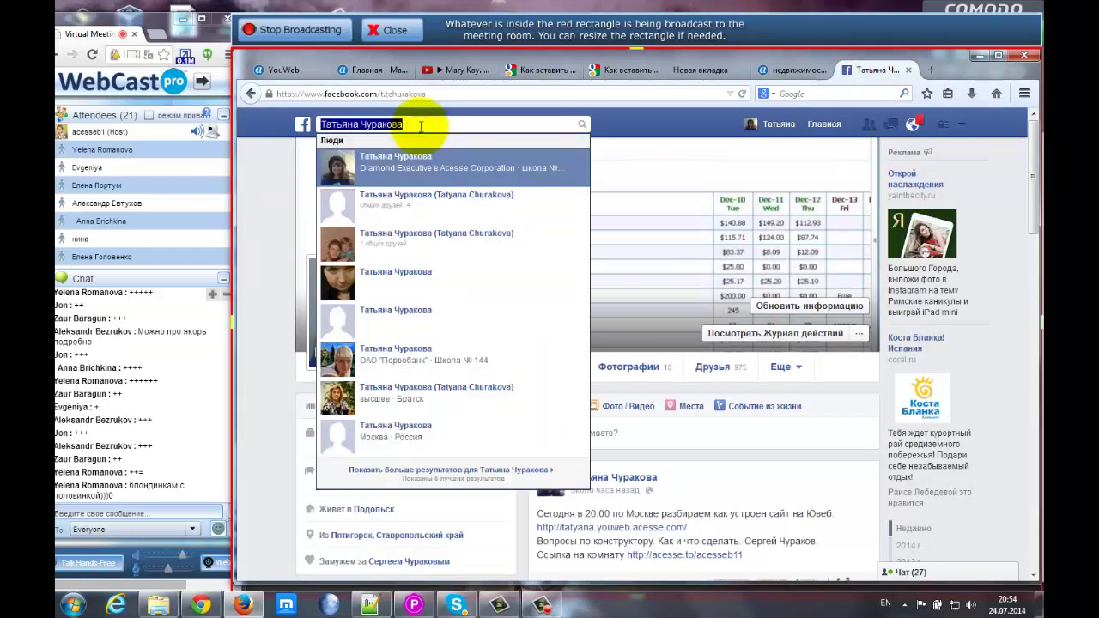
type("acess")
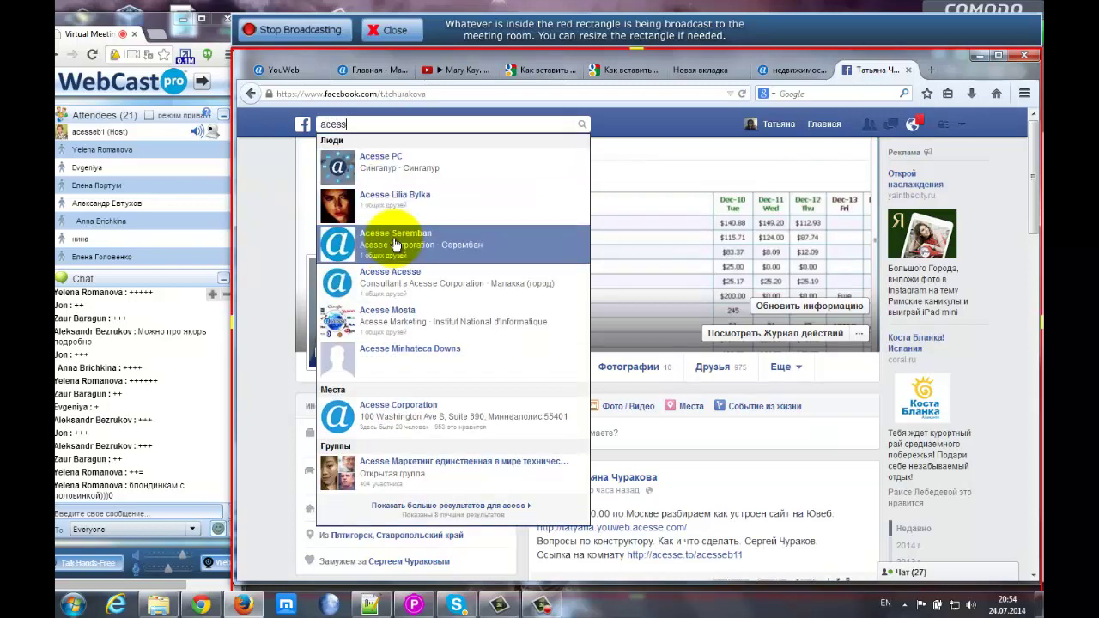
left_click(393, 241)
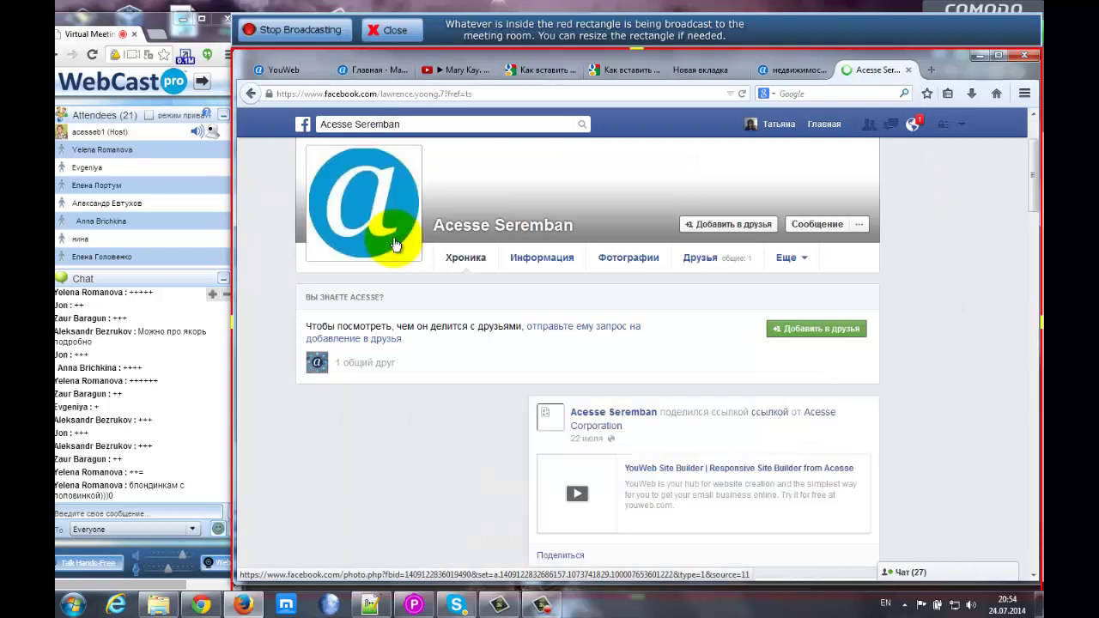
left_click(249, 94)
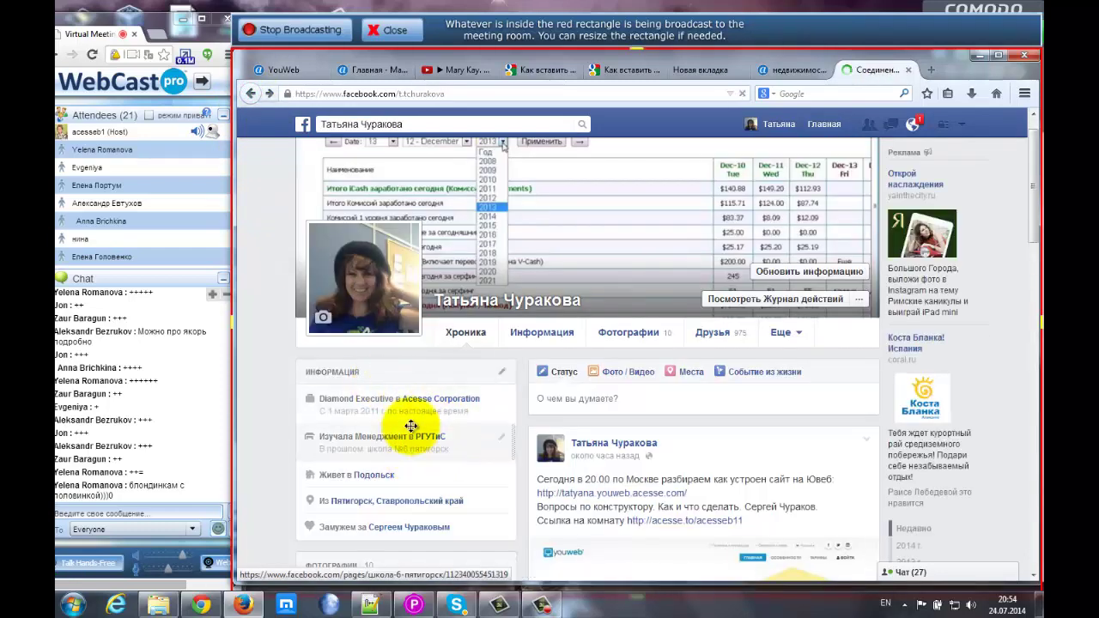
left_click(432, 405)
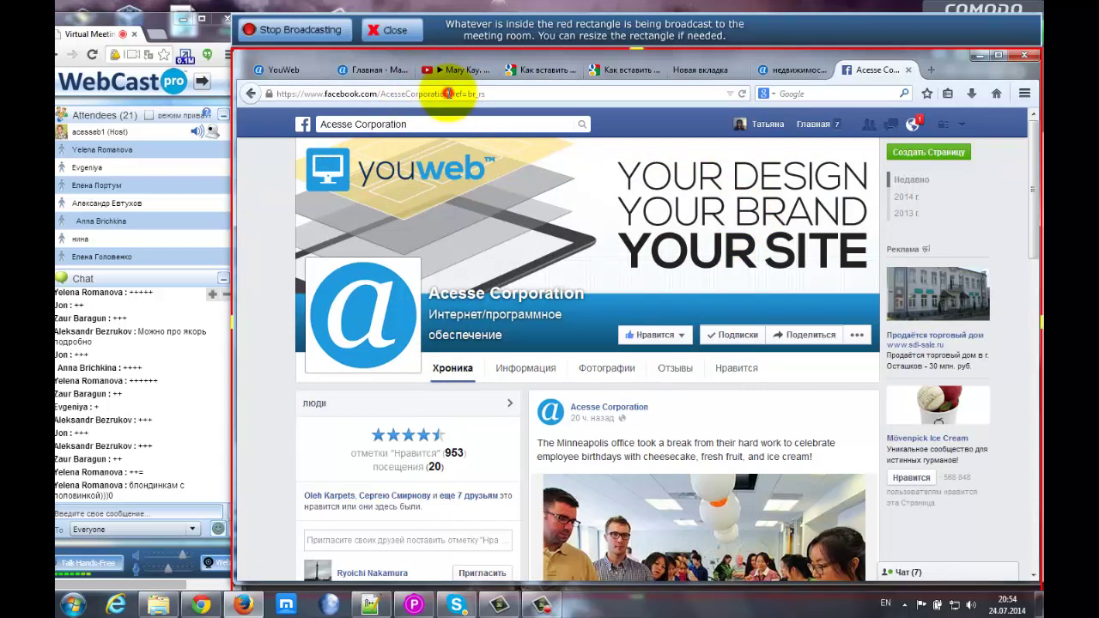
- Copy the page address without its ?ref tracking suffix and return to the like-box settings
left_click_drag(447, 93, 266, 86)
key("ctrl+c")
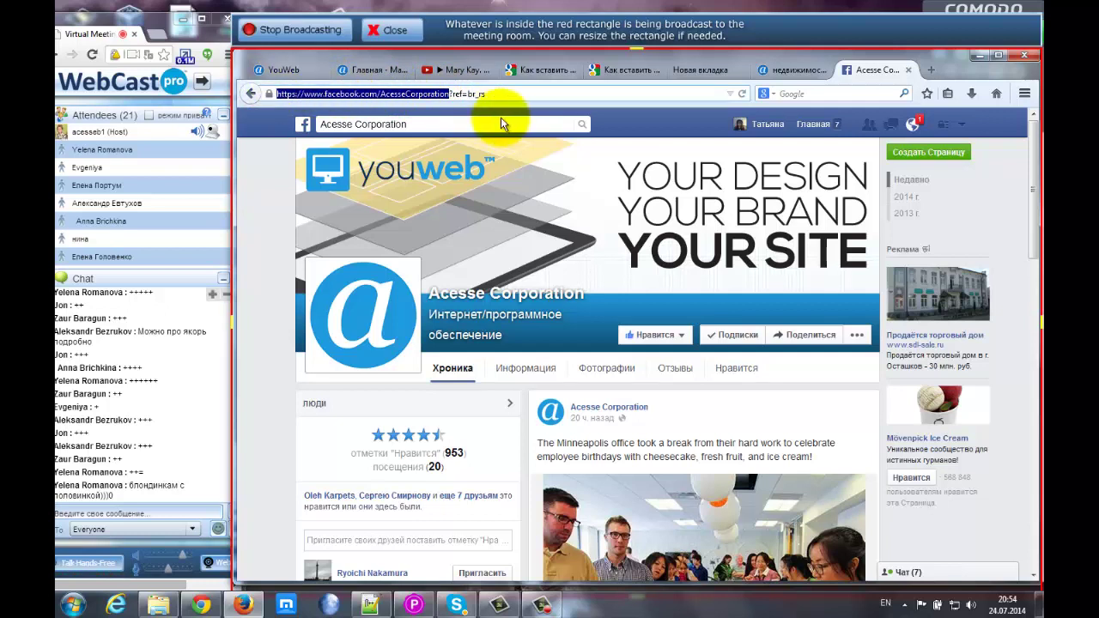
left_click(455, 93)
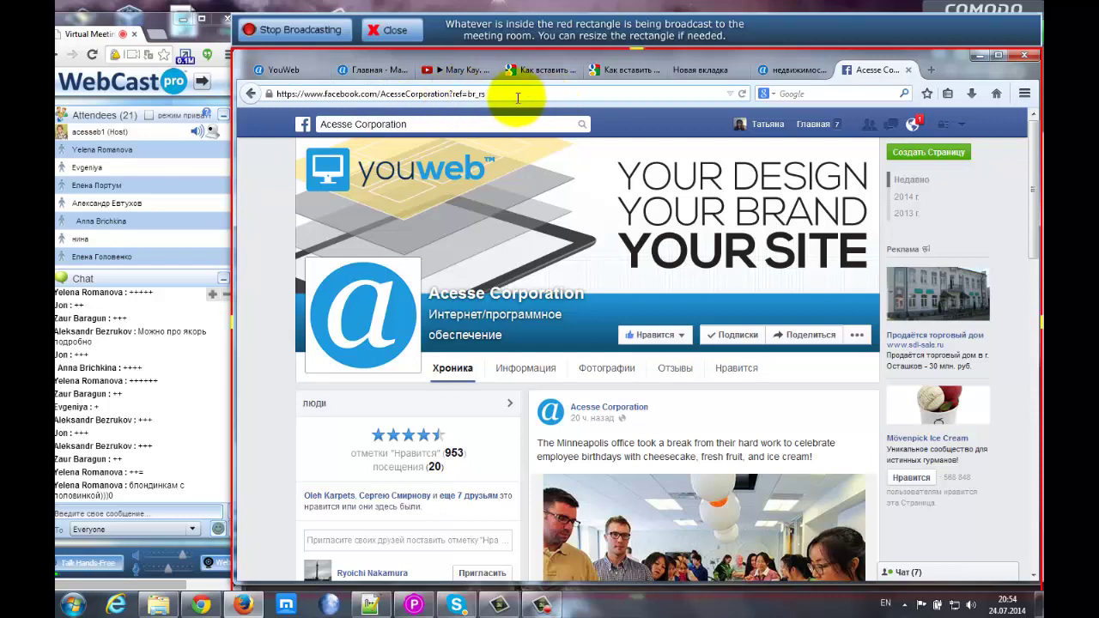
left_click(277, 73)
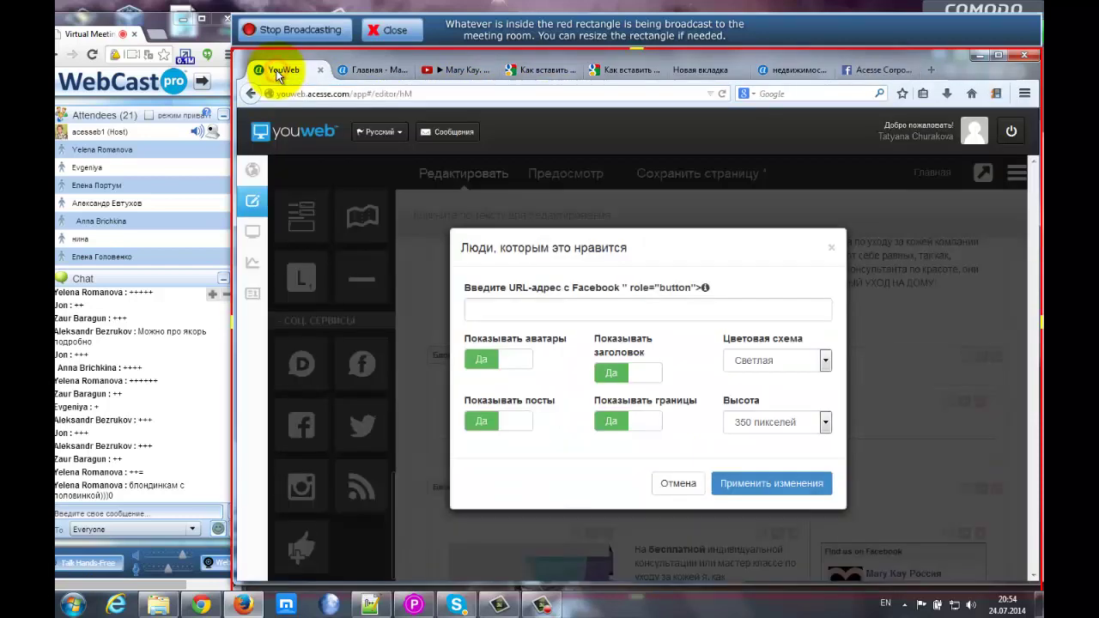
left_click(477, 309)
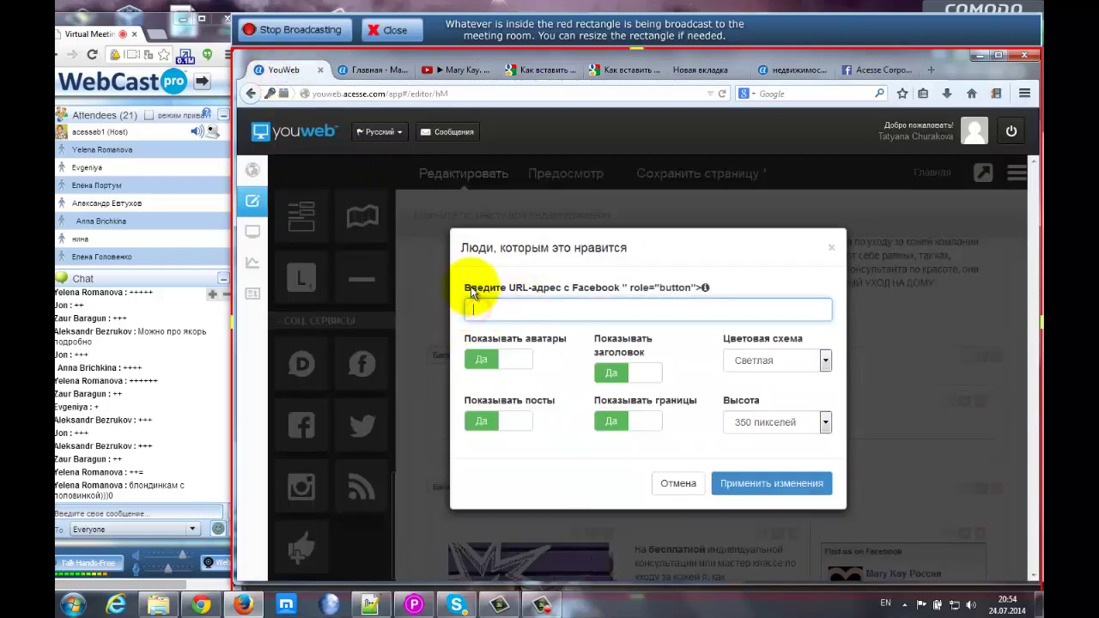
key("ctrl+v")
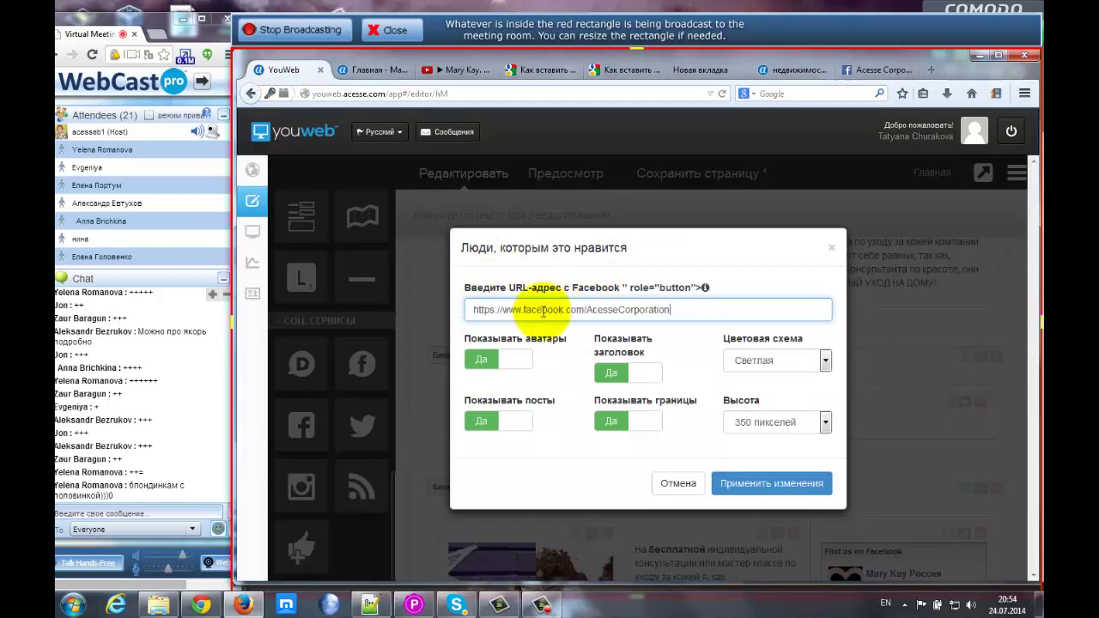
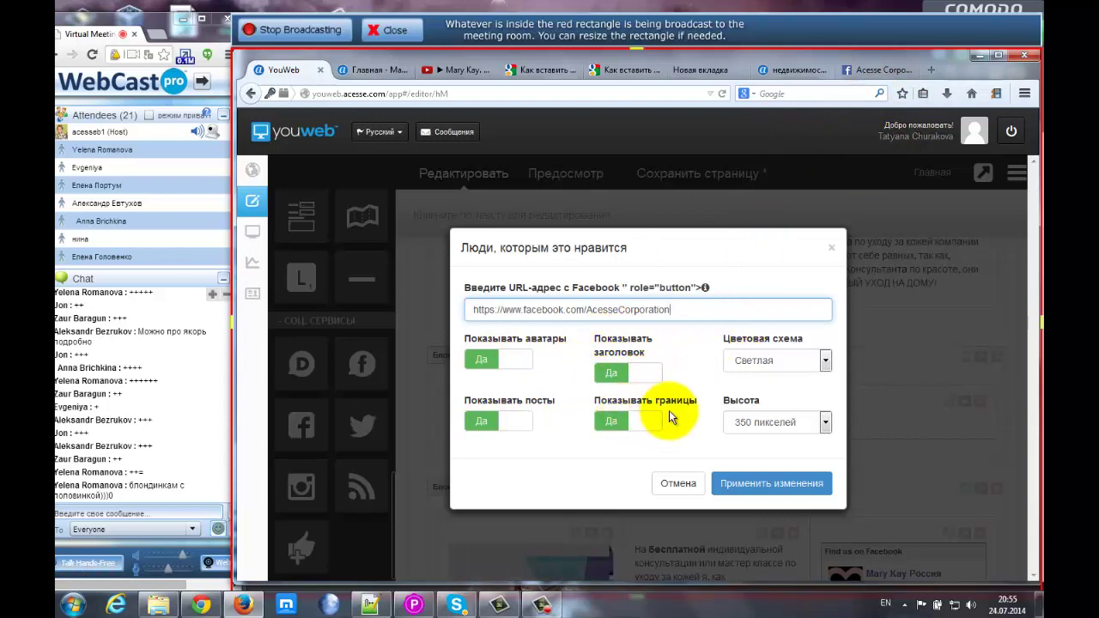
- Apply the Facebook widget with Светлая scheme and 350 пикселей height, then save the page
left_click(790, 364)
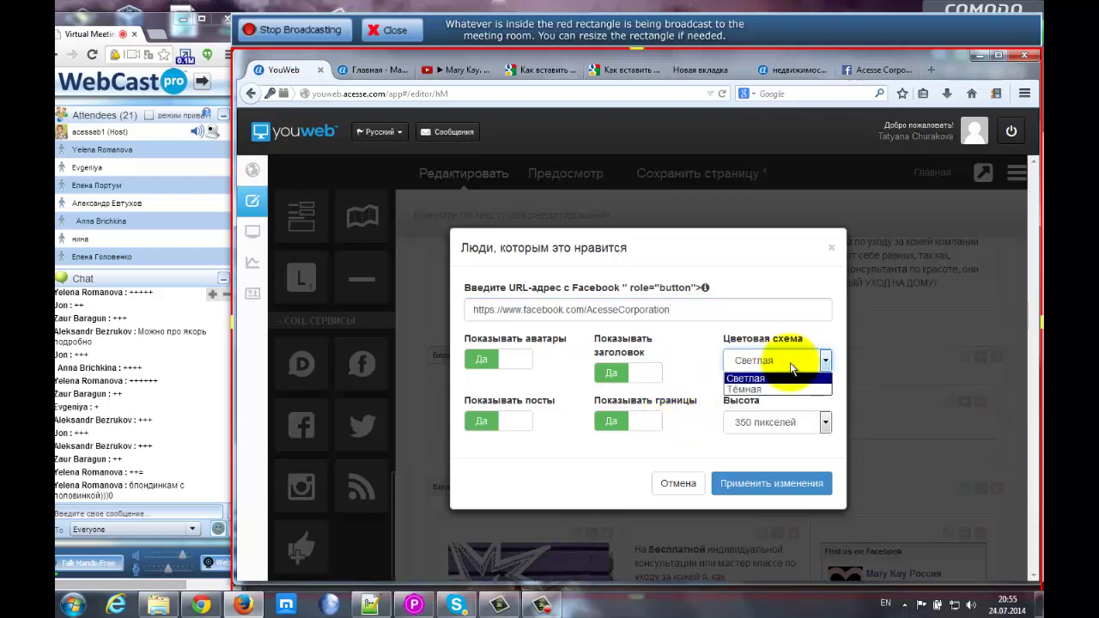
left_click(765, 337)
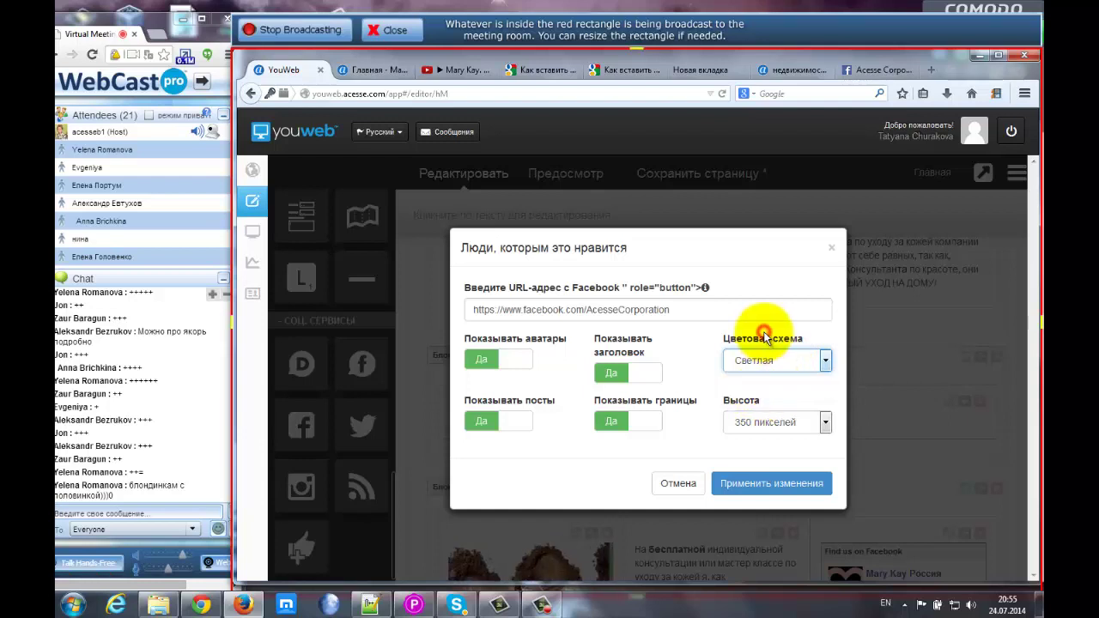
left_click(767, 424)
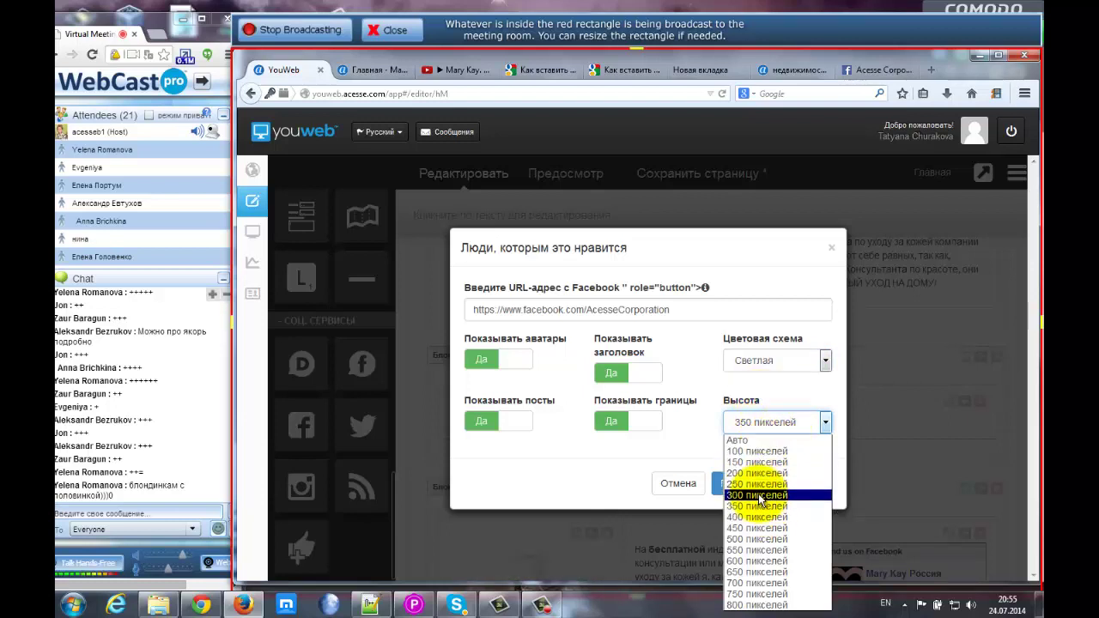
key("Up")
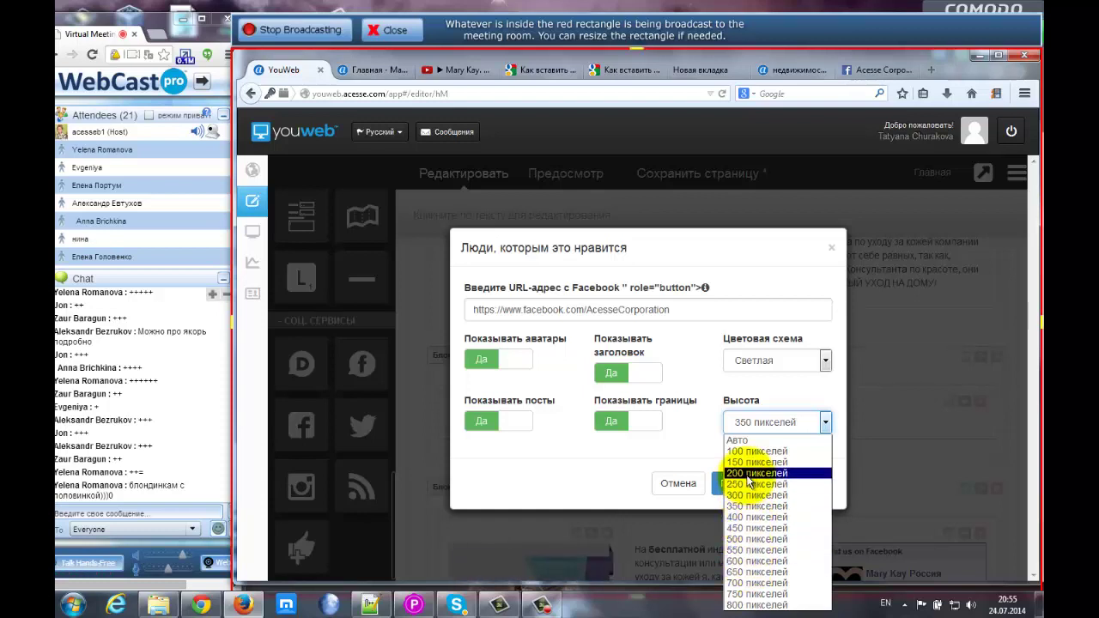
left_click(725, 387)
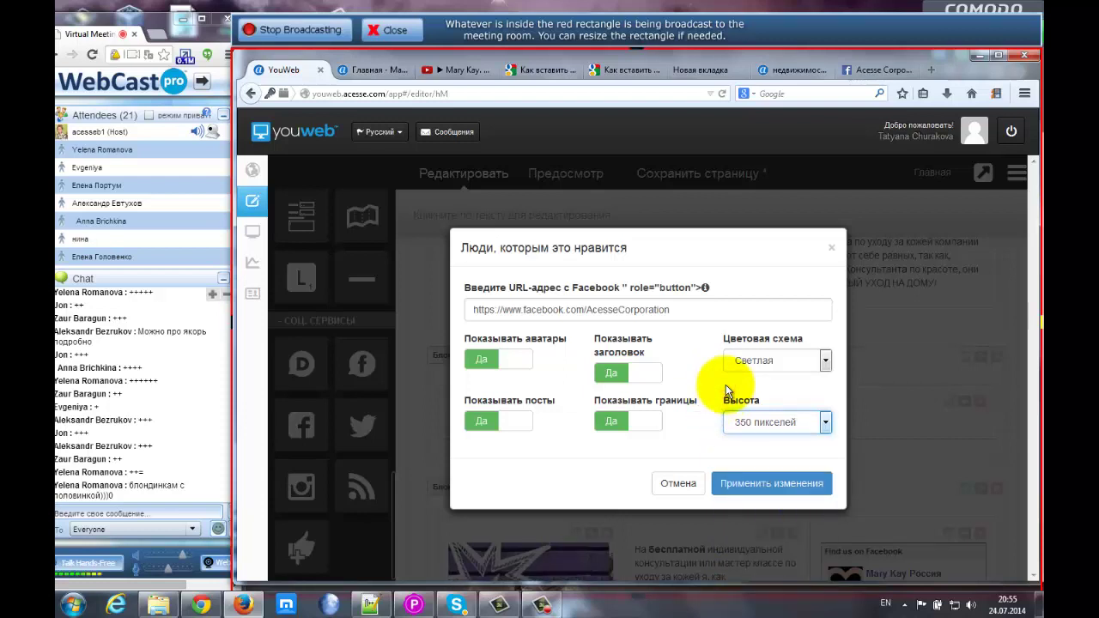
left_click(758, 487)
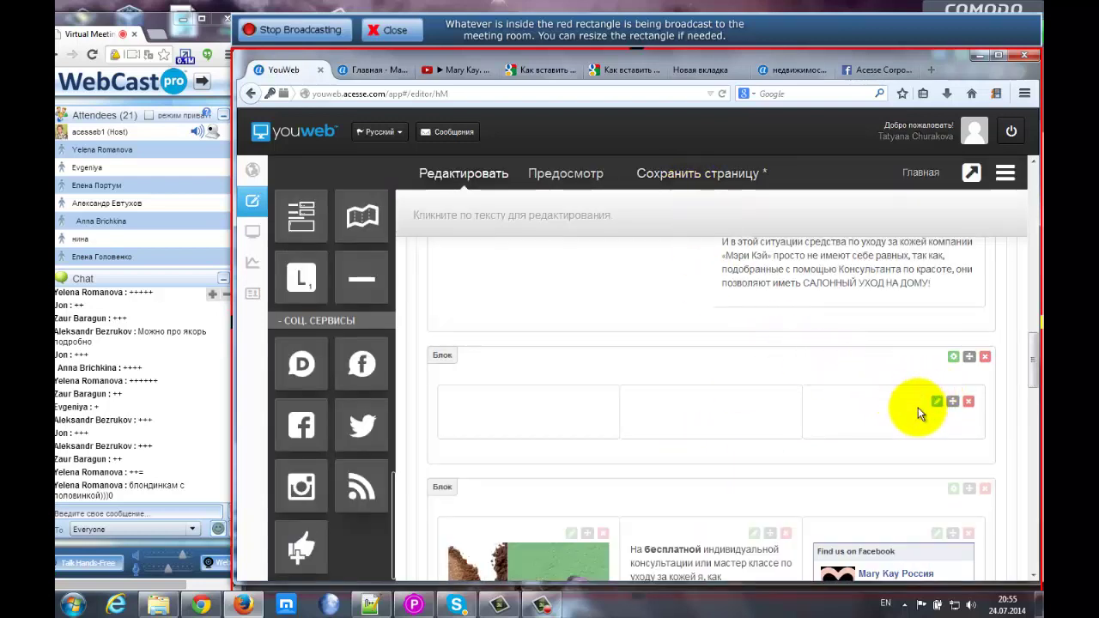
left_click(726, 175)
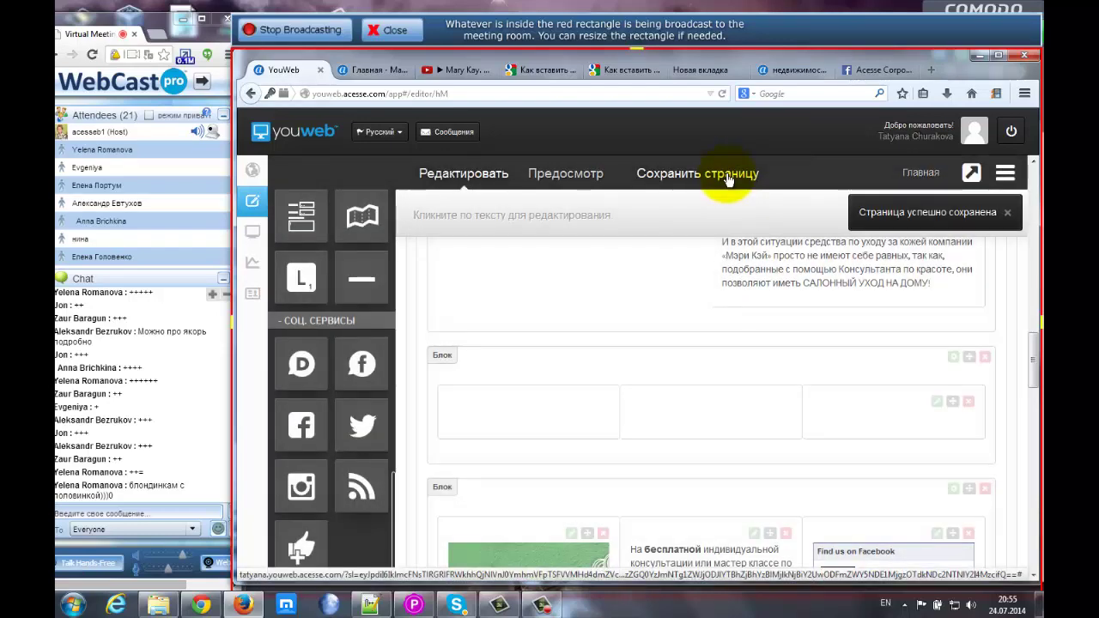
- Reload the live Mary Kay site on the Главная tab and play its video
left_click(367, 72)
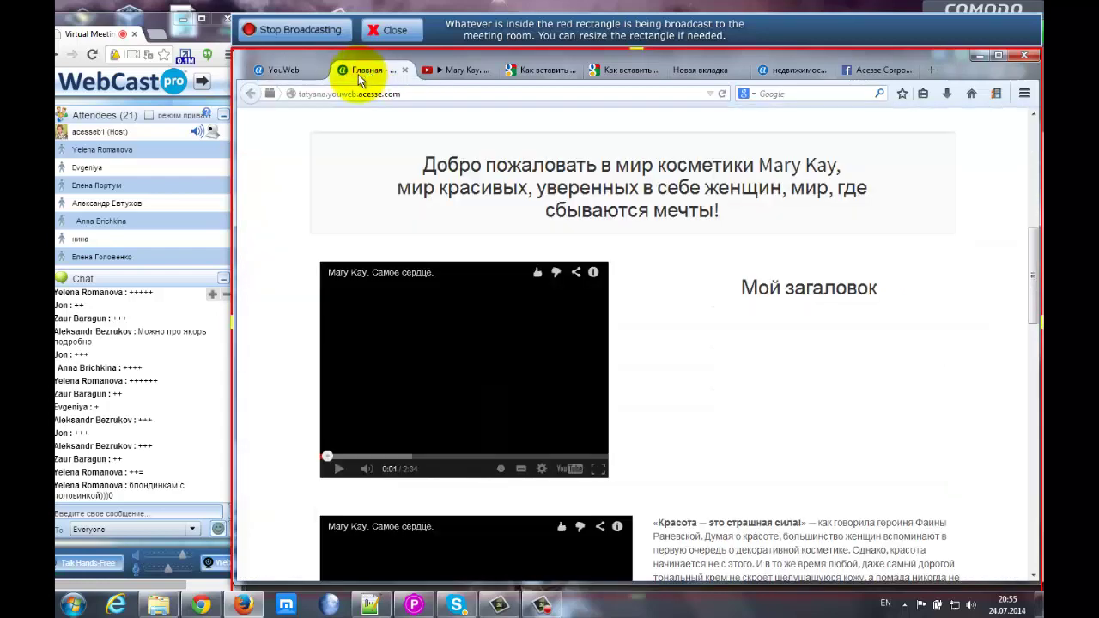
left_click(723, 96)
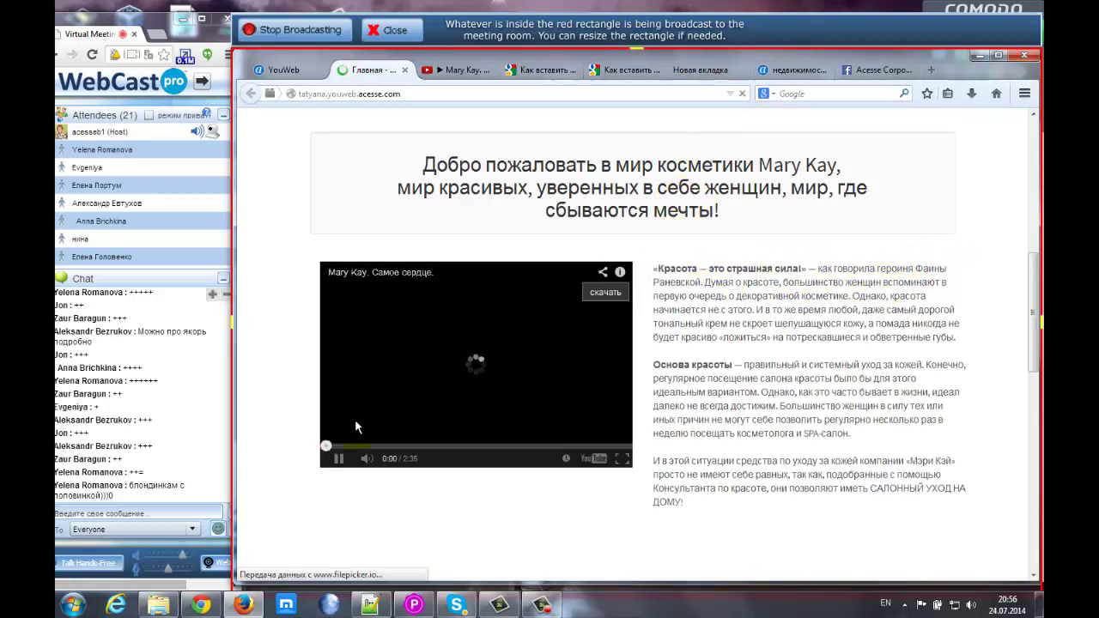
left_click(338, 458)
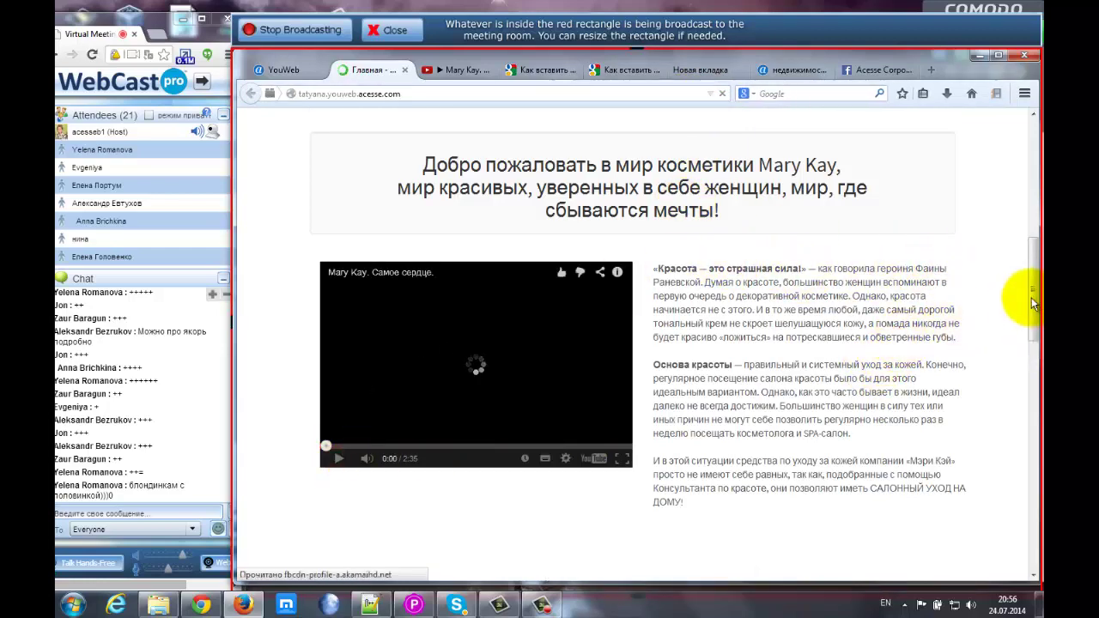
- Scroll through the Acesse Corporation Facebook feed shown in the site widget
left_click_drag(1031, 294, 1032, 369)
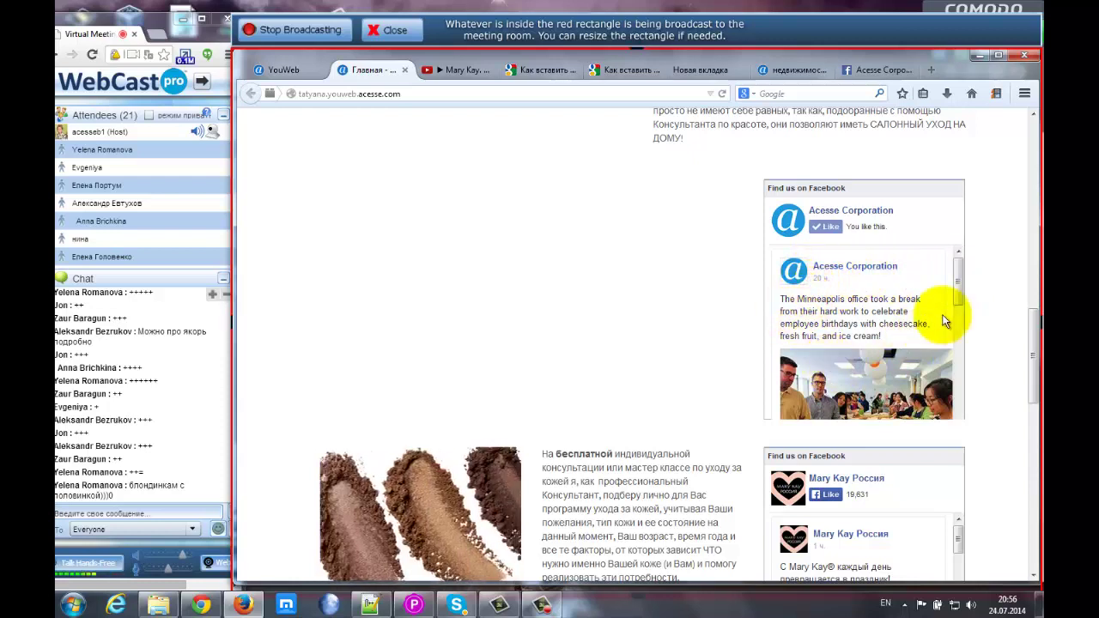
scroll(958, 291, "down", 3)
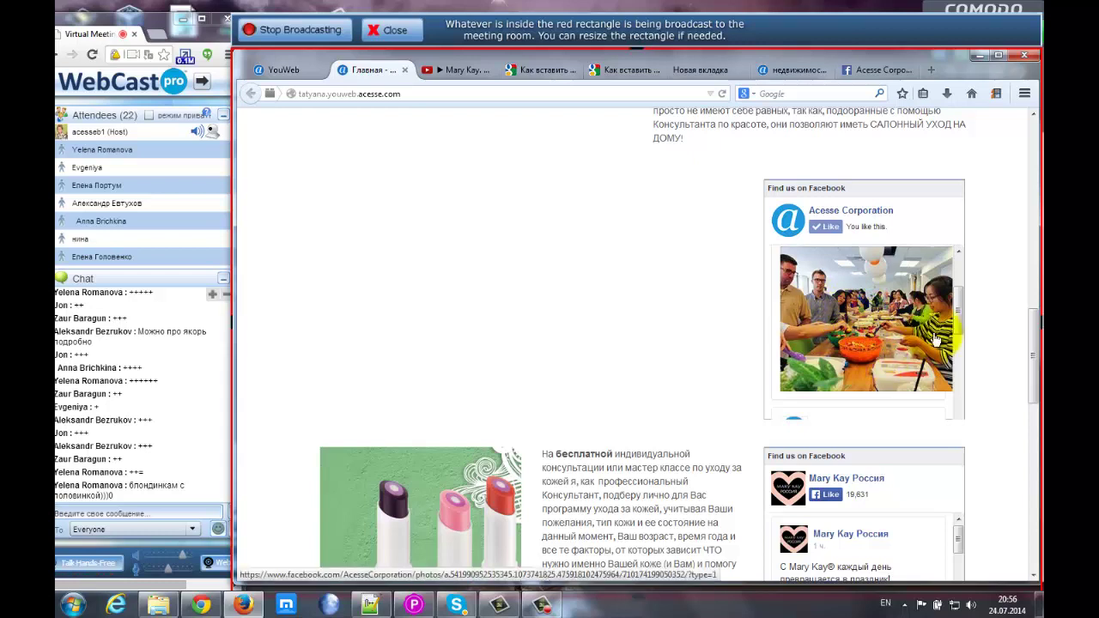
scroll(958, 325, "down", 1)
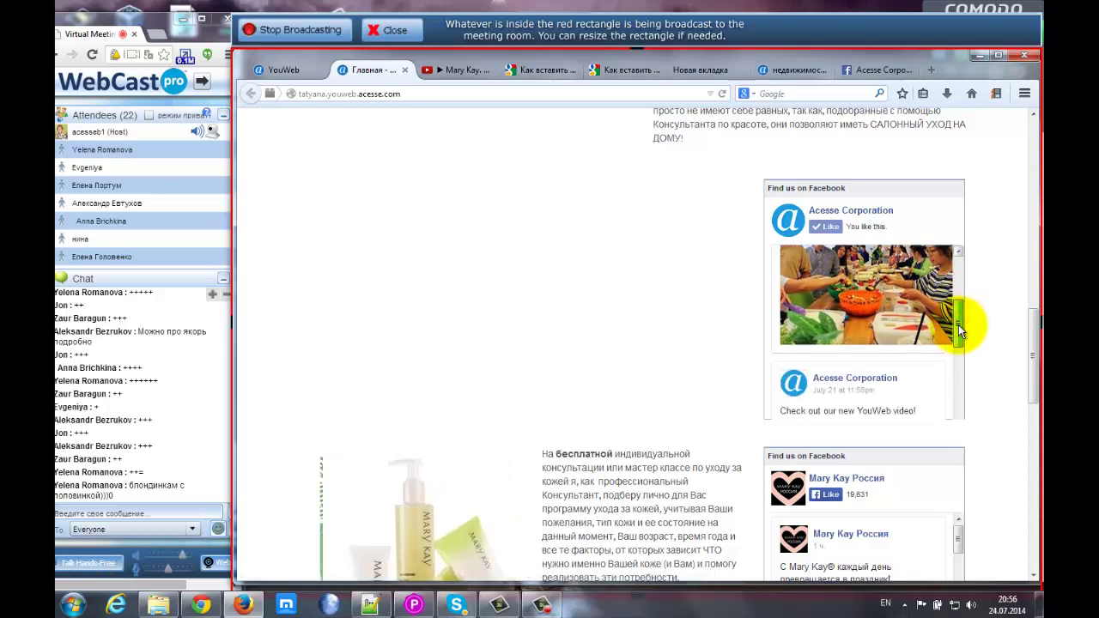
scroll(958, 316, "up", 1)
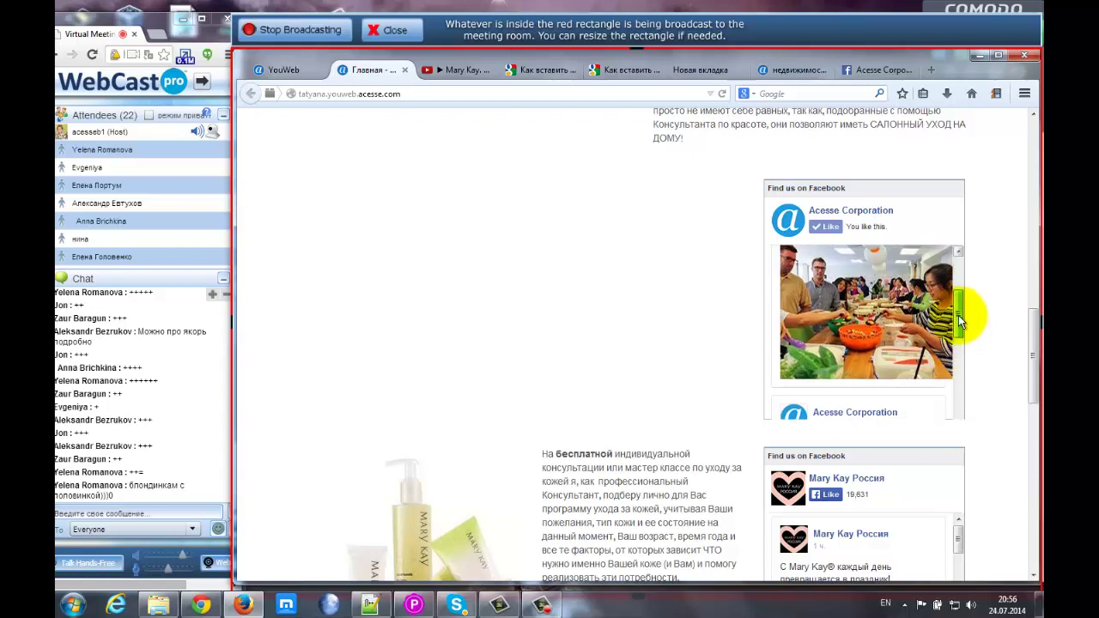
scroll(957, 308, "up", 1)
scroll(957, 306, "up", 3)
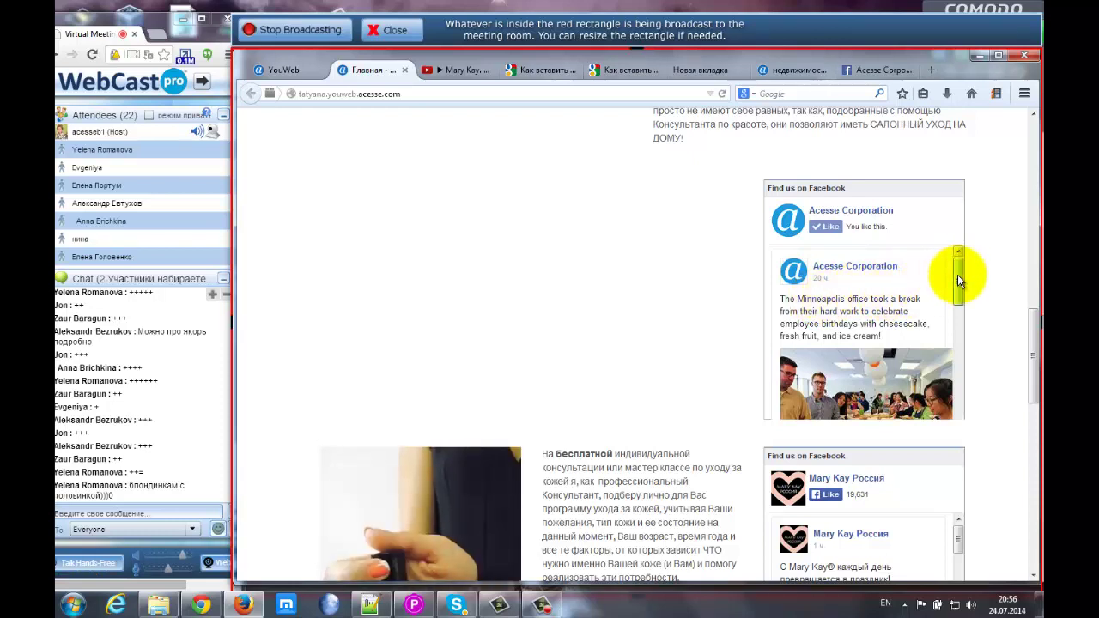
left_click_drag(959, 275, 949, 298)
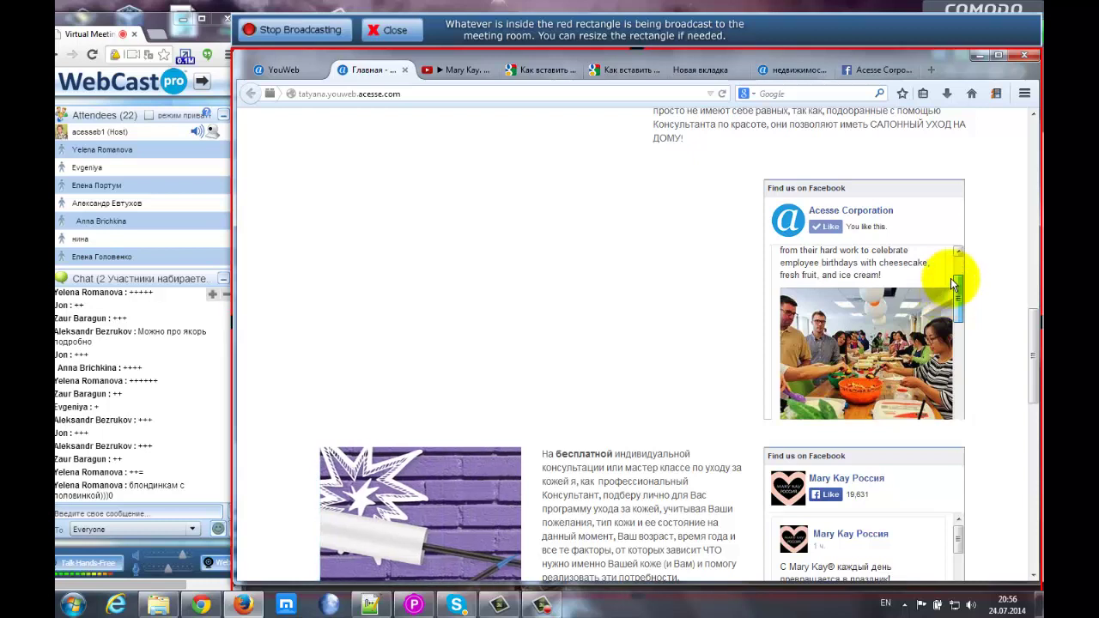
scroll(961, 283, "up", 1)
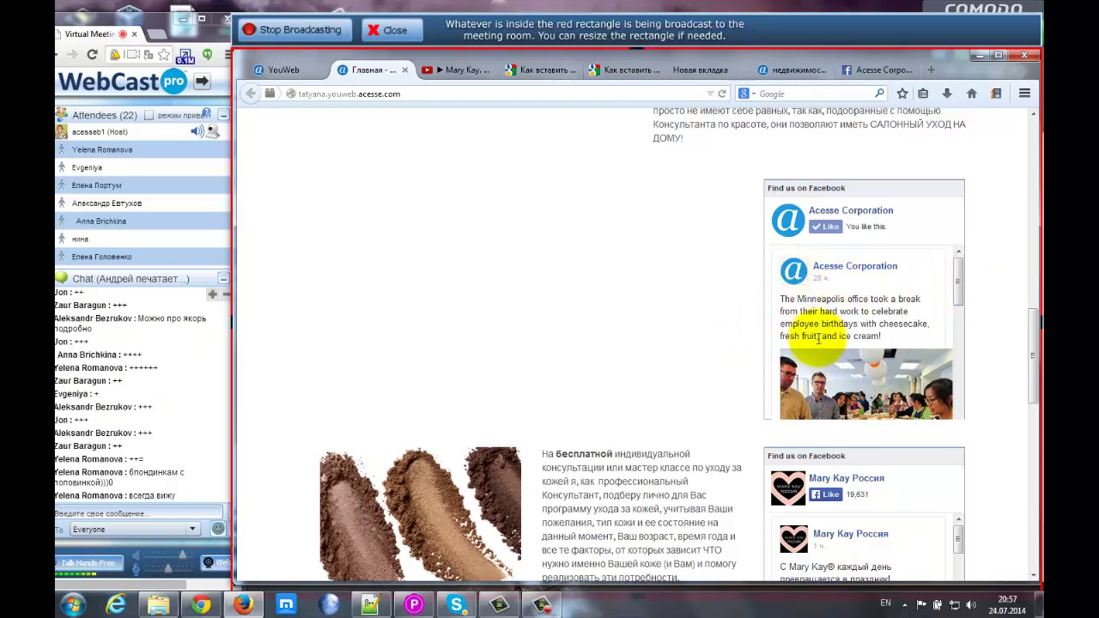
- Scroll the Acesse Corporation Facebook timeline down to the Minneapolis office cheesecake birthday post
left_click(863, 70)
scroll(330, 332, "down", 3)
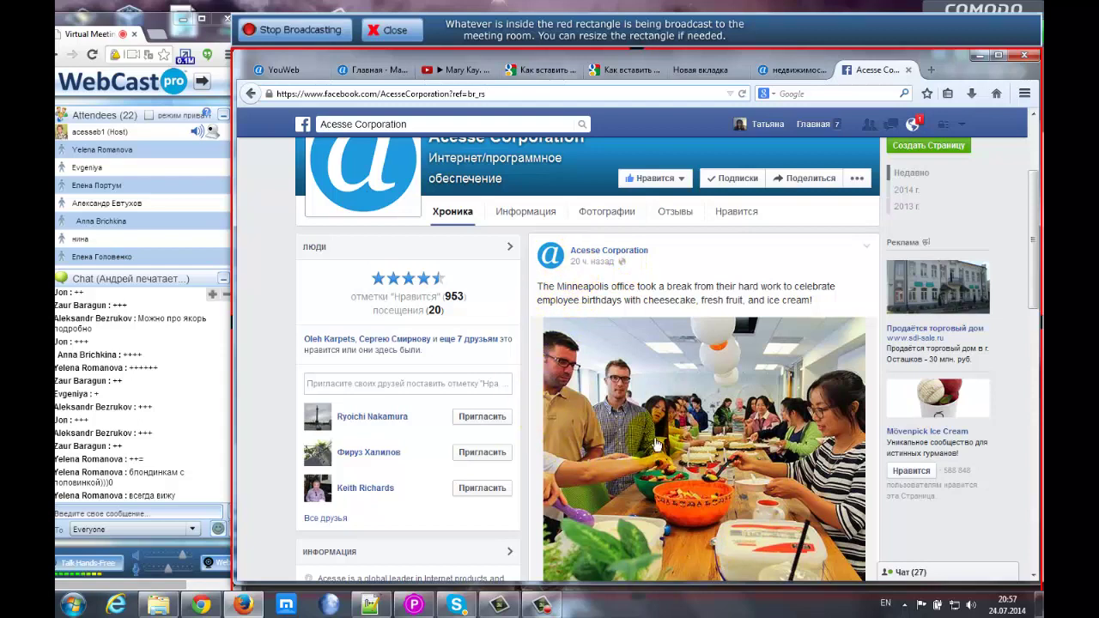
scroll(759, 444, "down", 1)
scroll(759, 444, "down", 1)
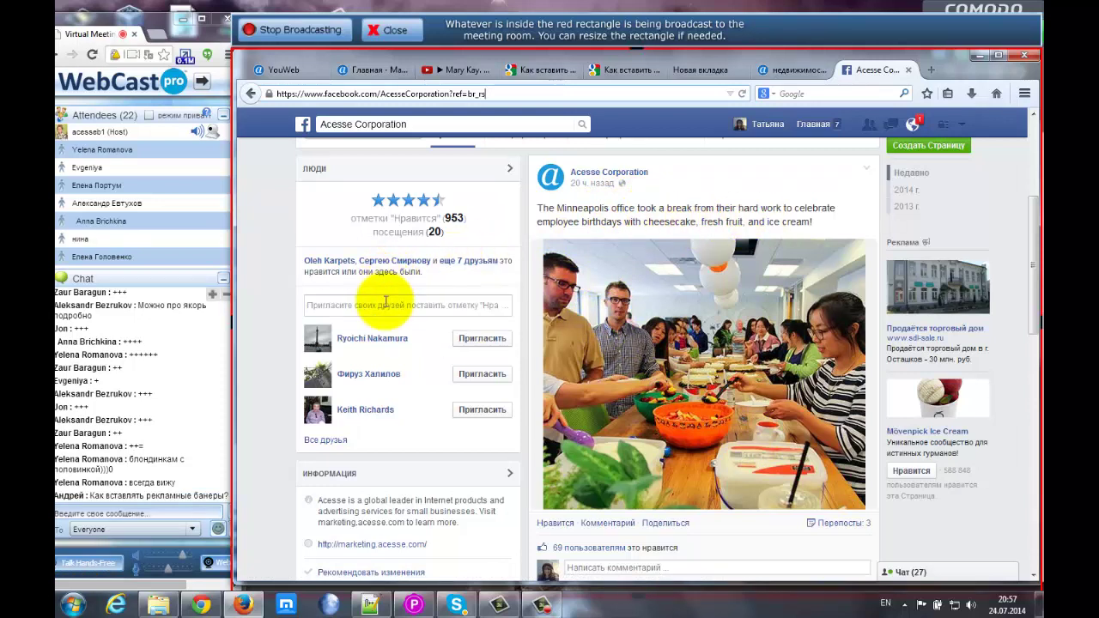
- Back in the editor, drop a text widget into the empty block's middle column and clear its placeholder
left_click(305, 72)
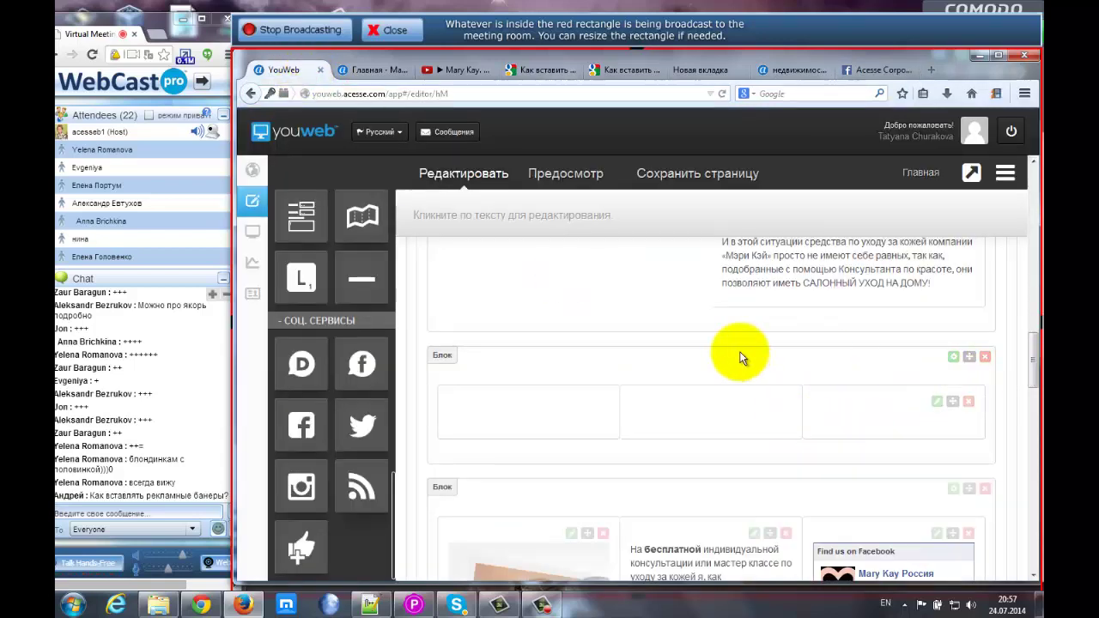
scroll(333, 374, "down", 3)
scroll(332, 374, "up", 3)
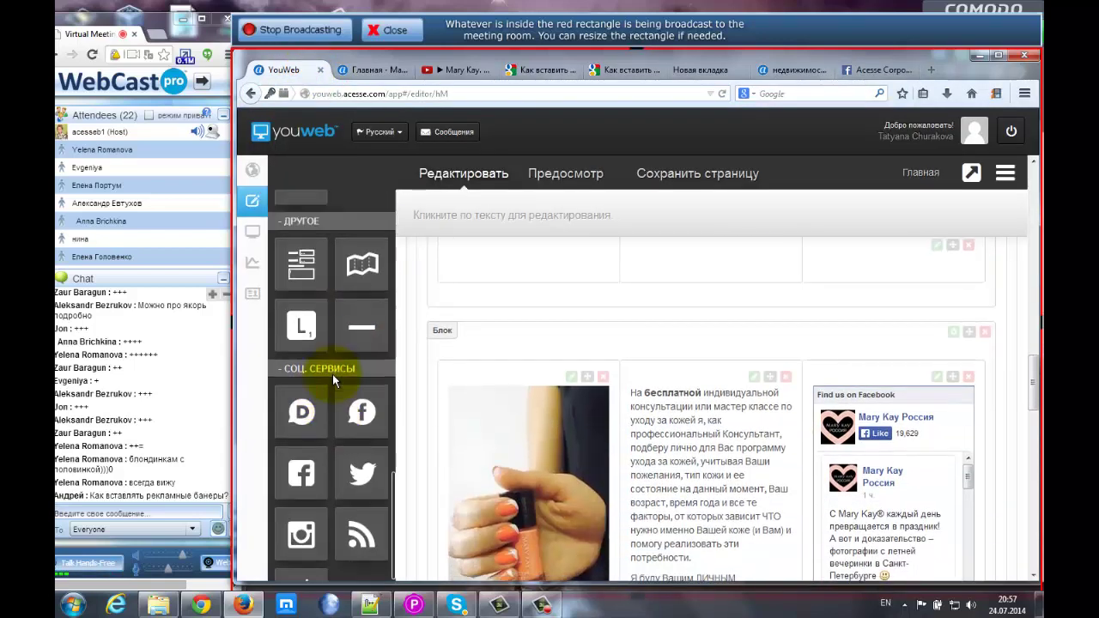
scroll(838, 309, "up", 2)
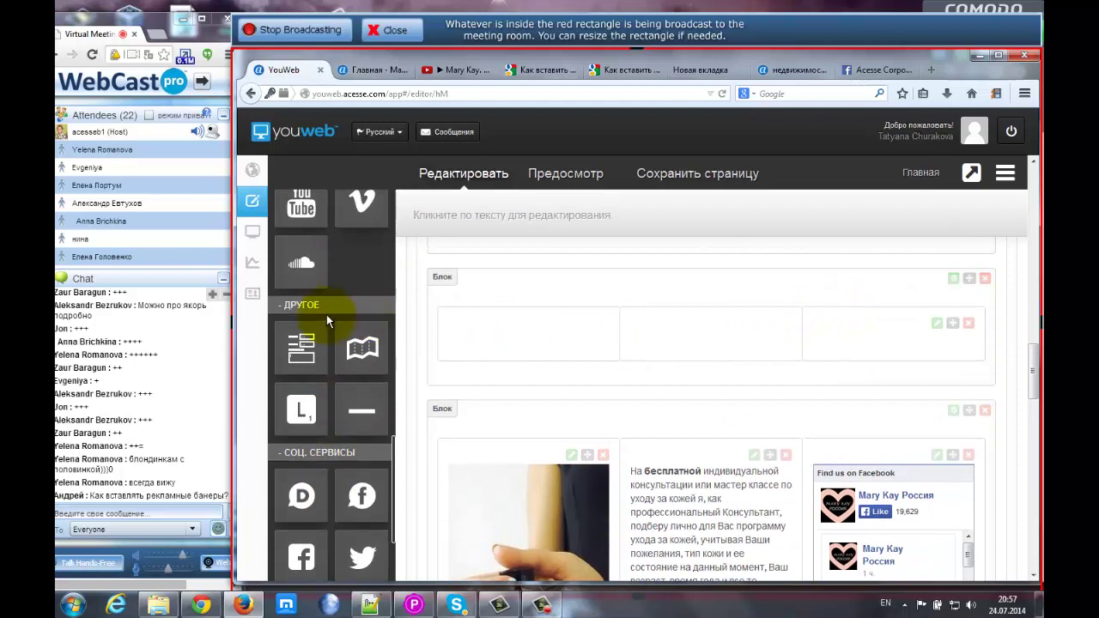
scroll(326, 314, "up", 8)
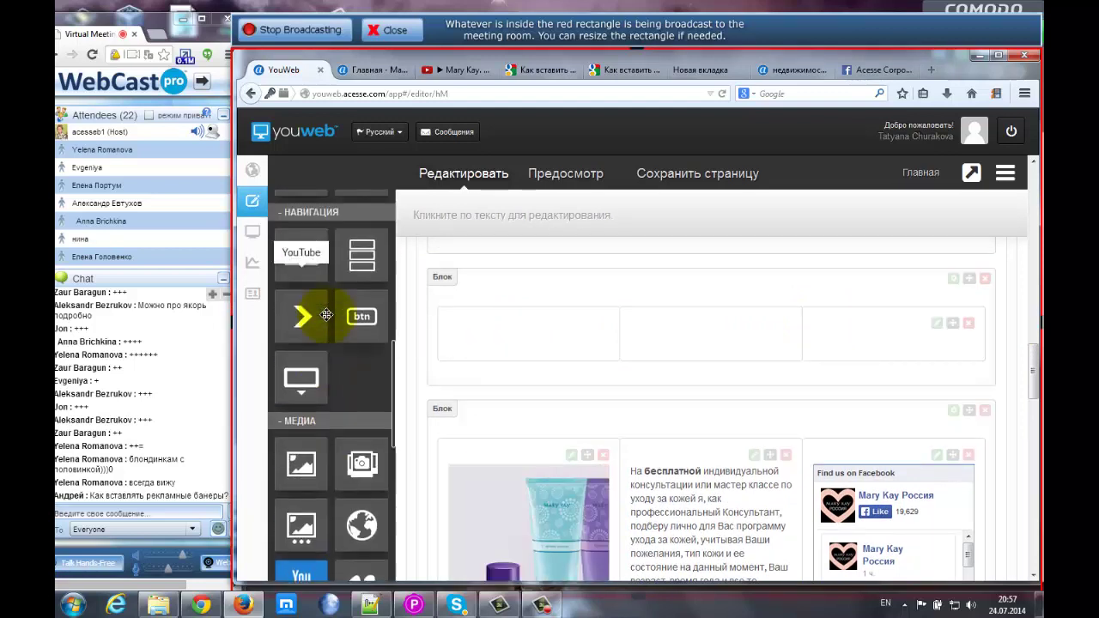
scroll(326, 315, "up", 5)
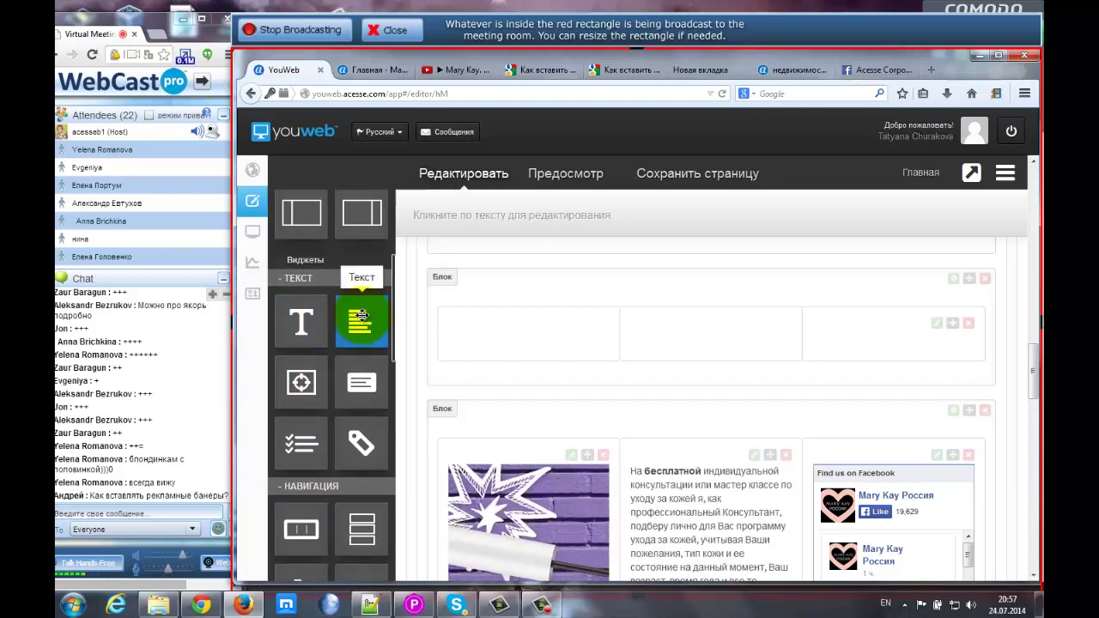
left_click_drag(360, 316, 676, 330)
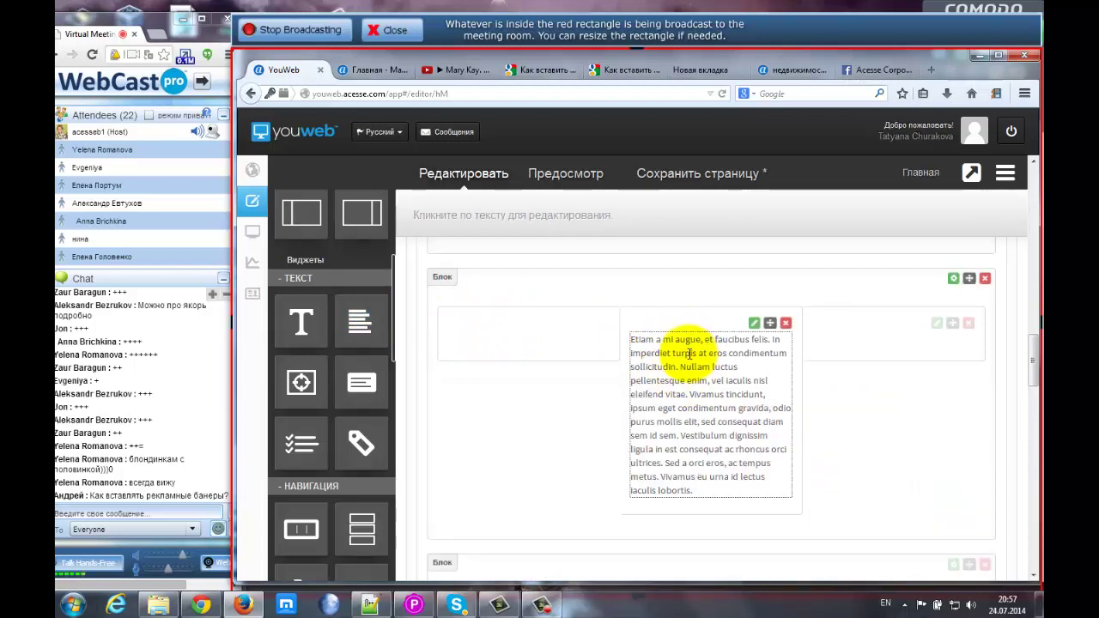
left_click(689, 353)
left_click_drag(696, 492, 627, 342)
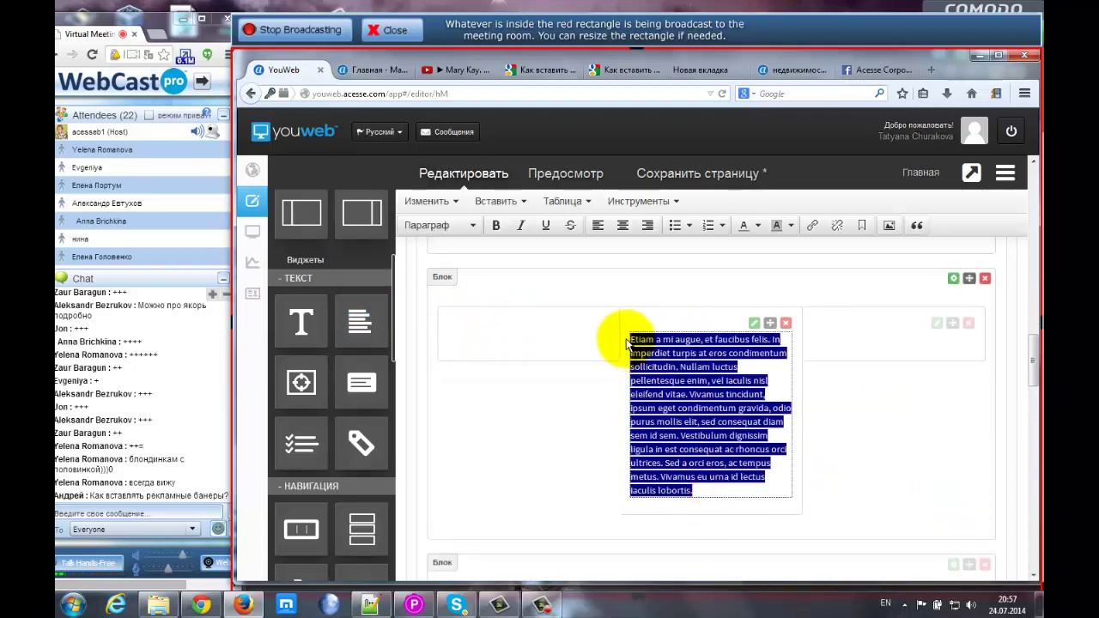
key("BackSpace")
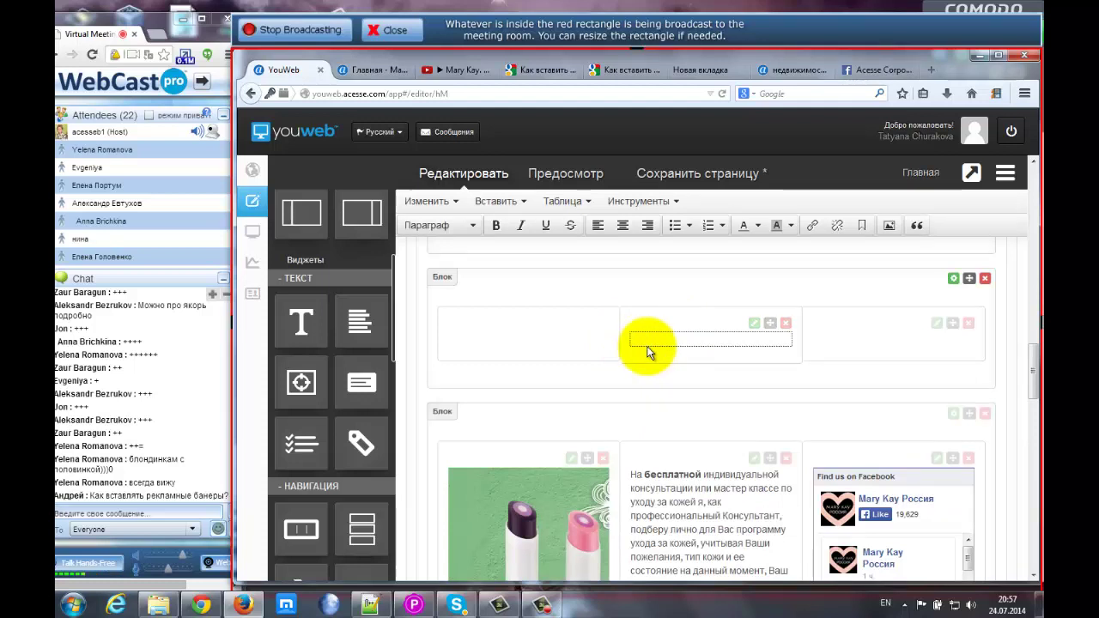
- Start an image insert in the text box, then cancel the Вставить/редактировать изображение dialog
left_click(504, 206)
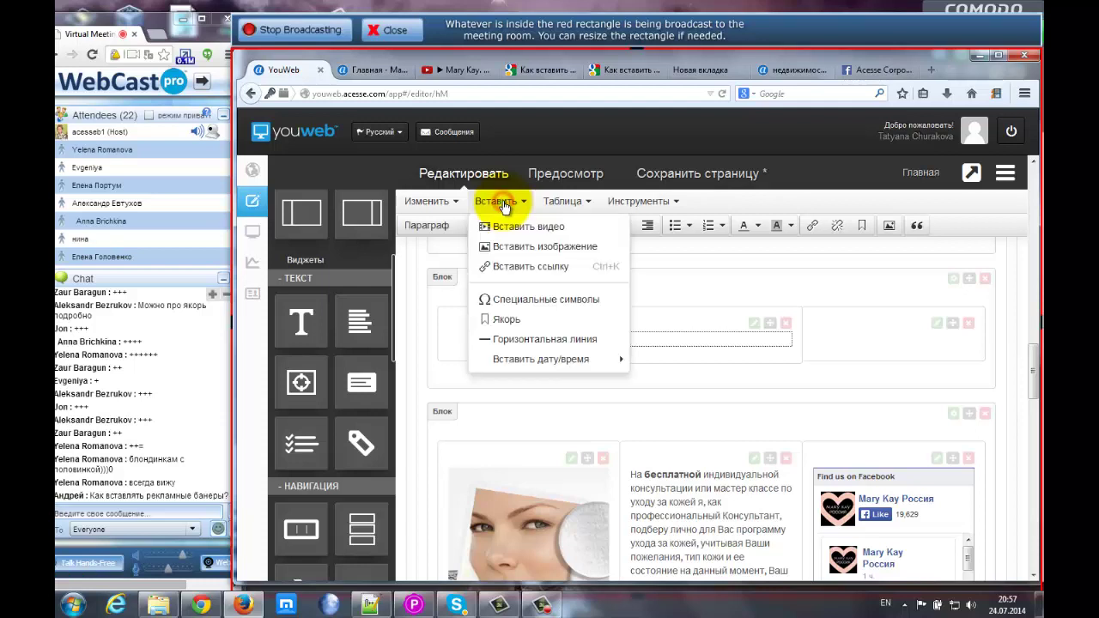
left_click(511, 249)
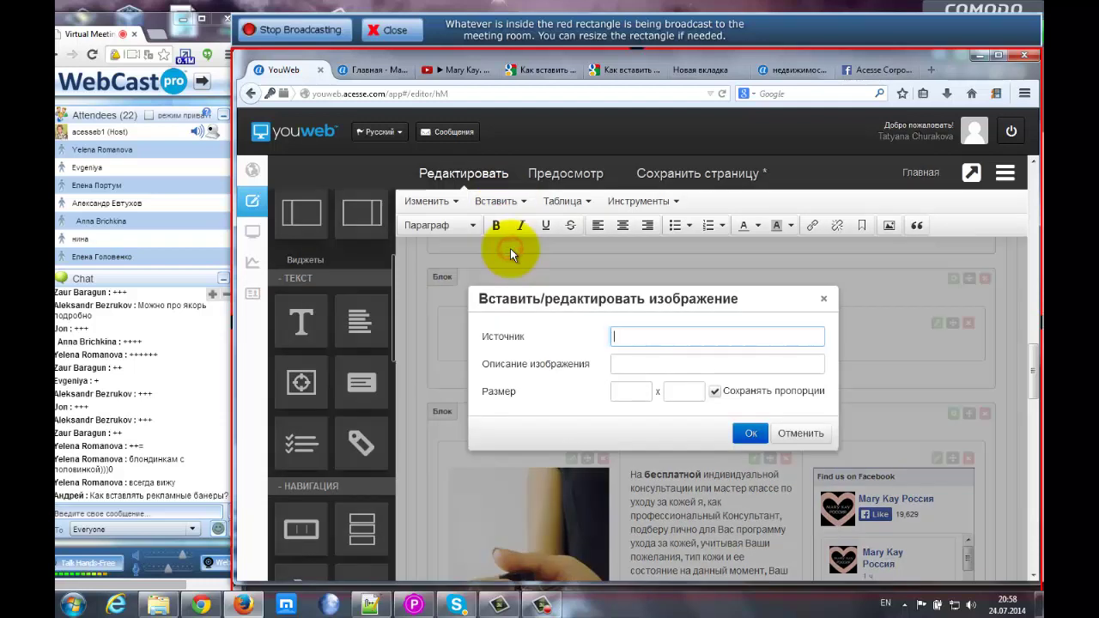
left_click(643, 364)
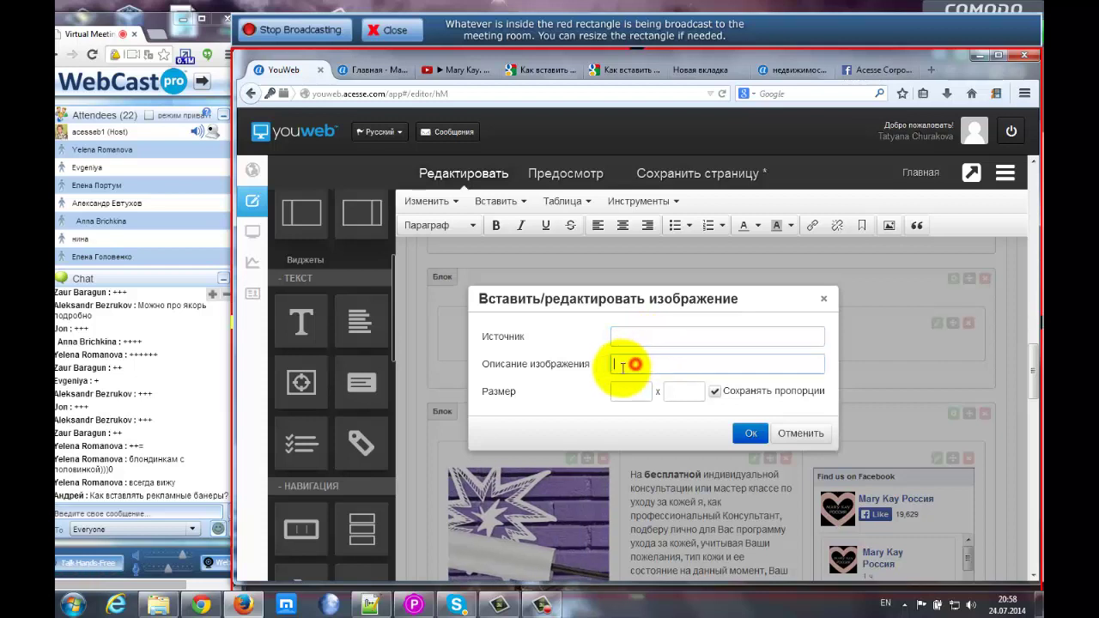
left_click(643, 392)
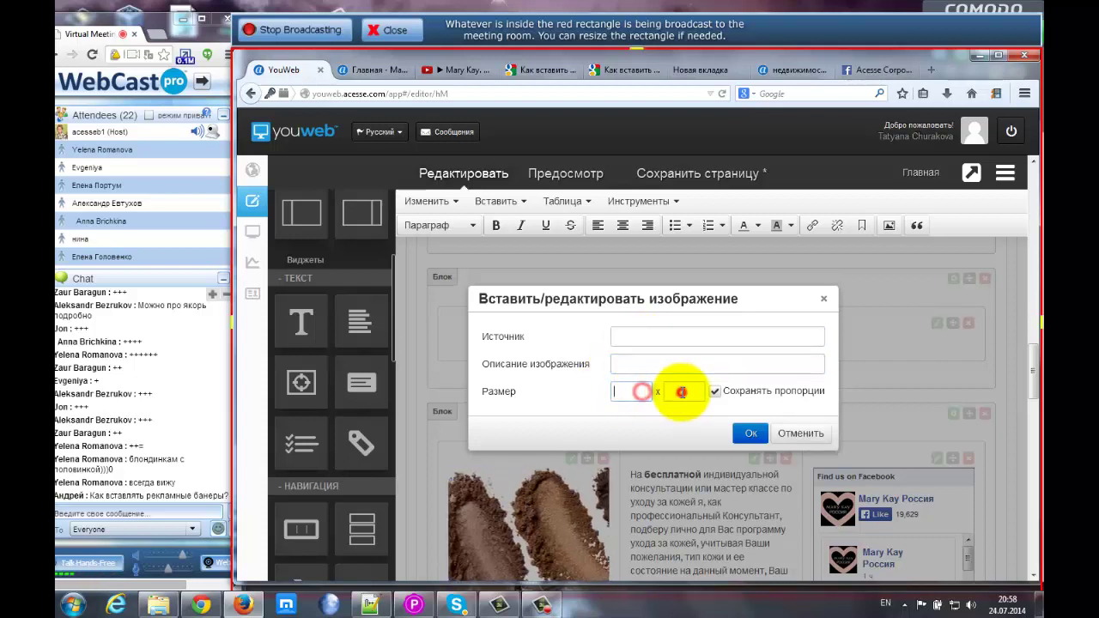
left_click(795, 434)
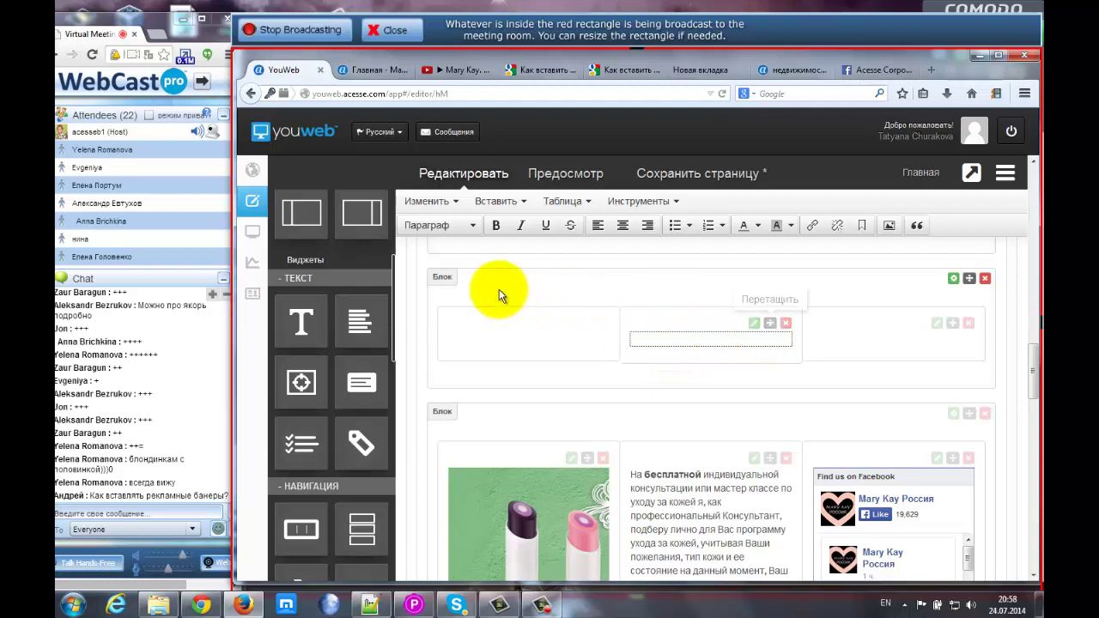
- Place an Изображение widget in the block's left column and begin Загрузить изображения
left_click(552, 334)
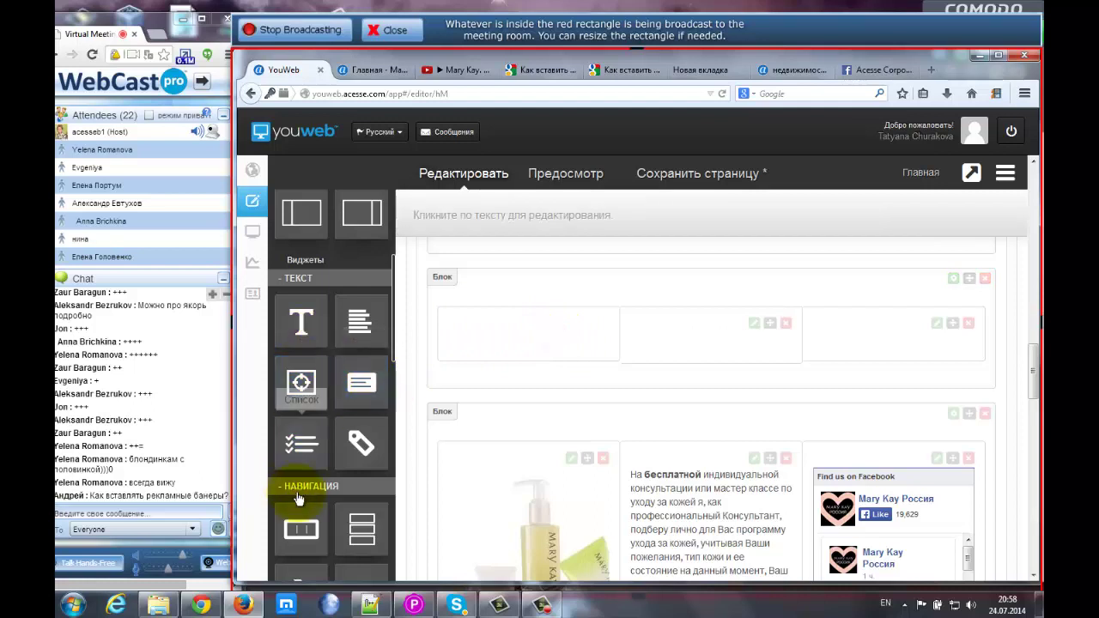
scroll(300, 514, "down", 1)
scroll(301, 513, "down", 1)
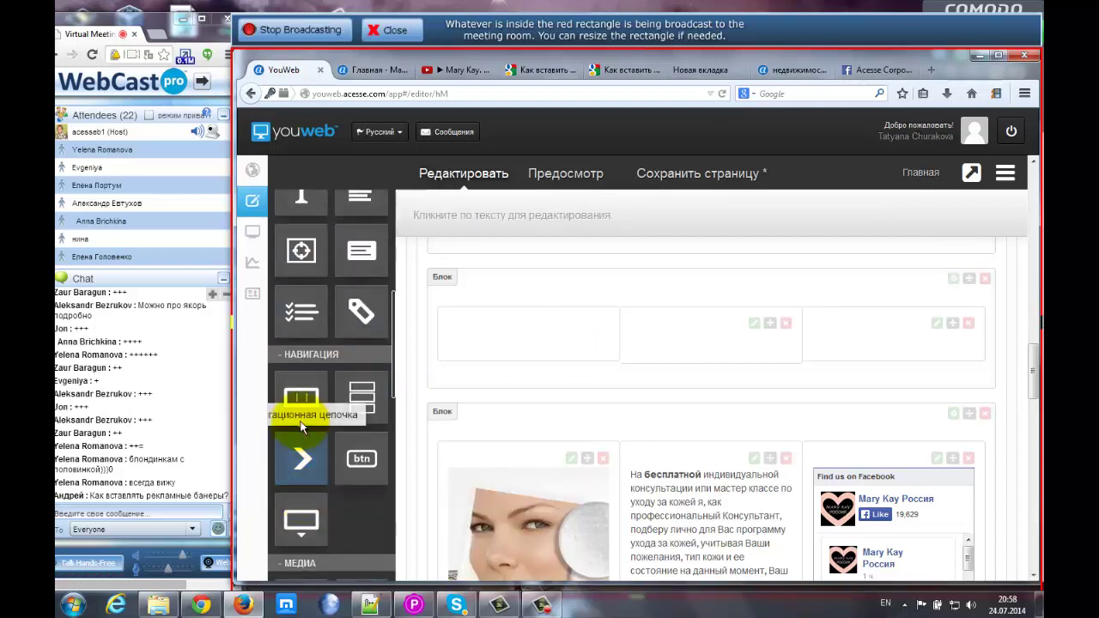
scroll(299, 442, "down", 4)
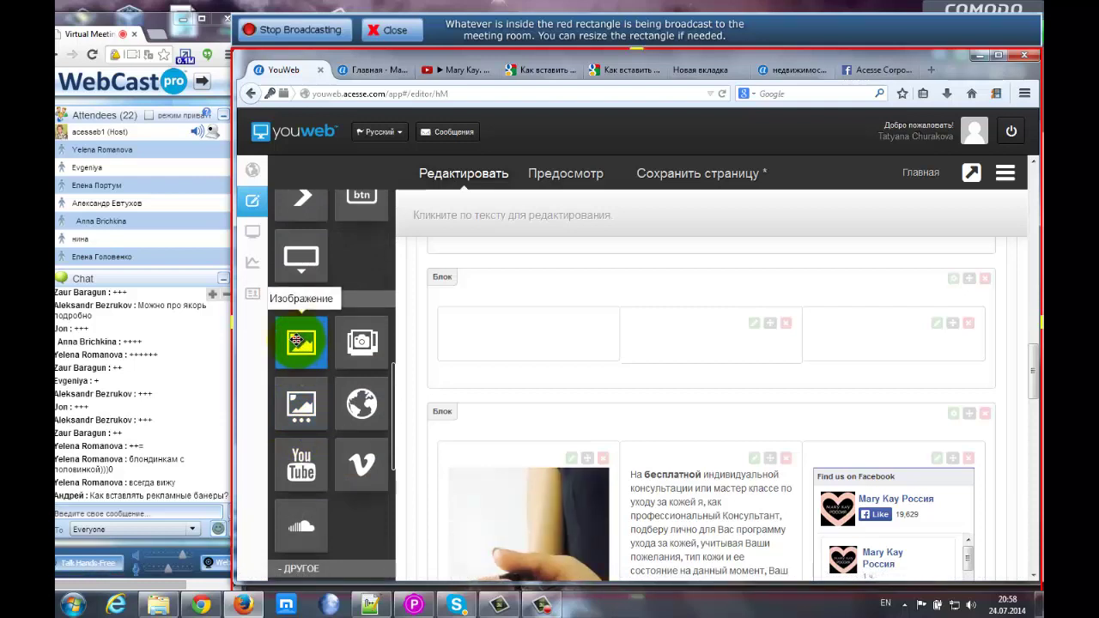
left_click_drag(296, 341, 481, 326)
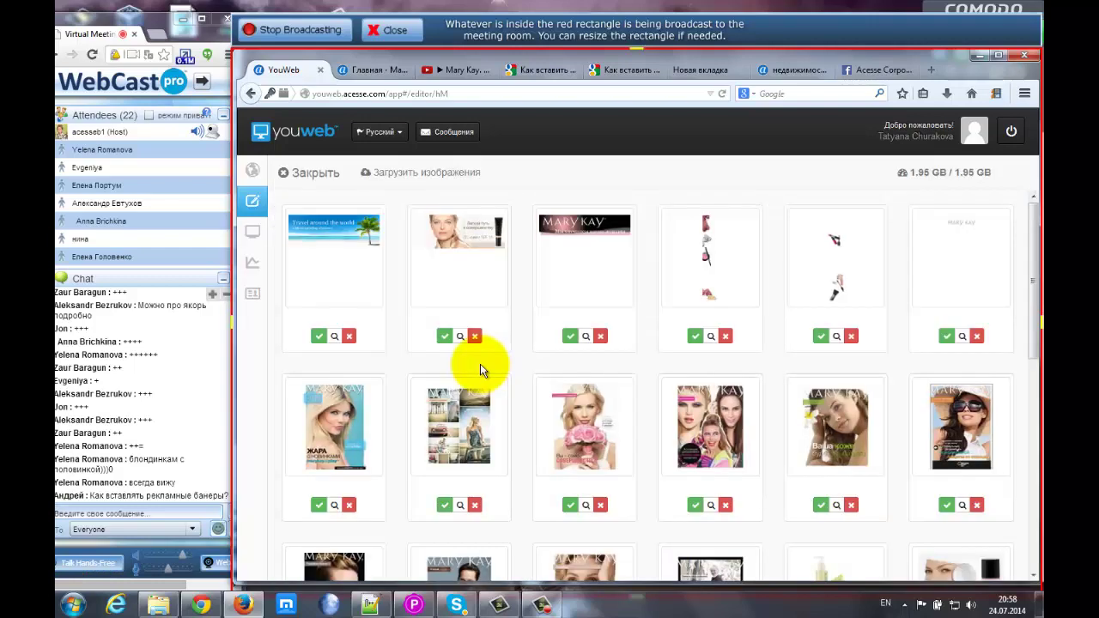
left_click(446, 174)
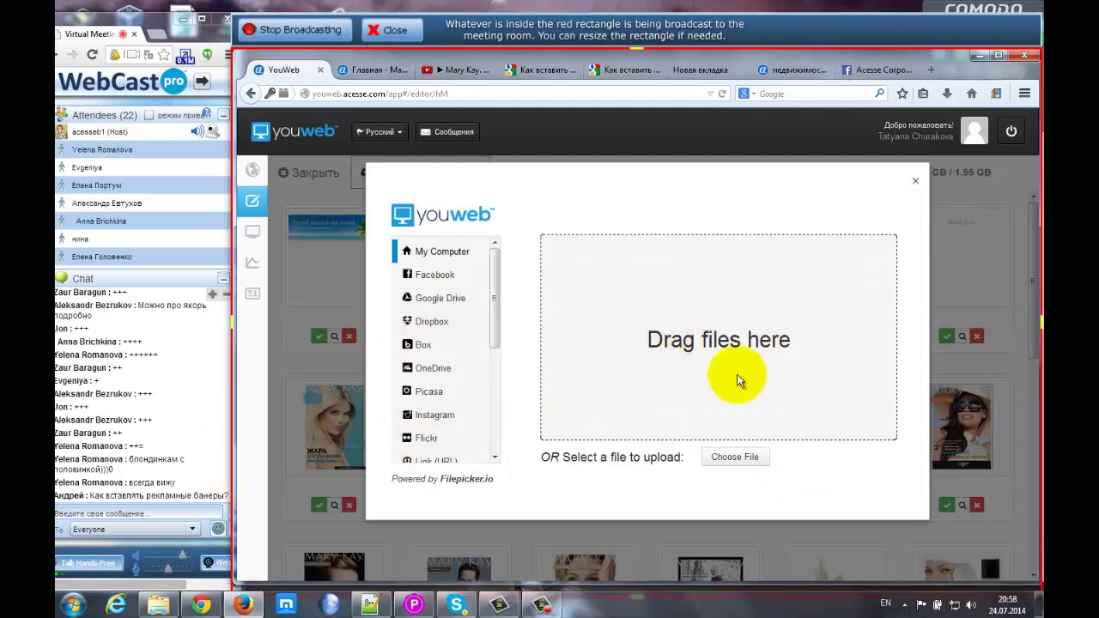
- Upload acessemarketing.png from the Acesse folder on Данные (D:)
left_click(731, 460)
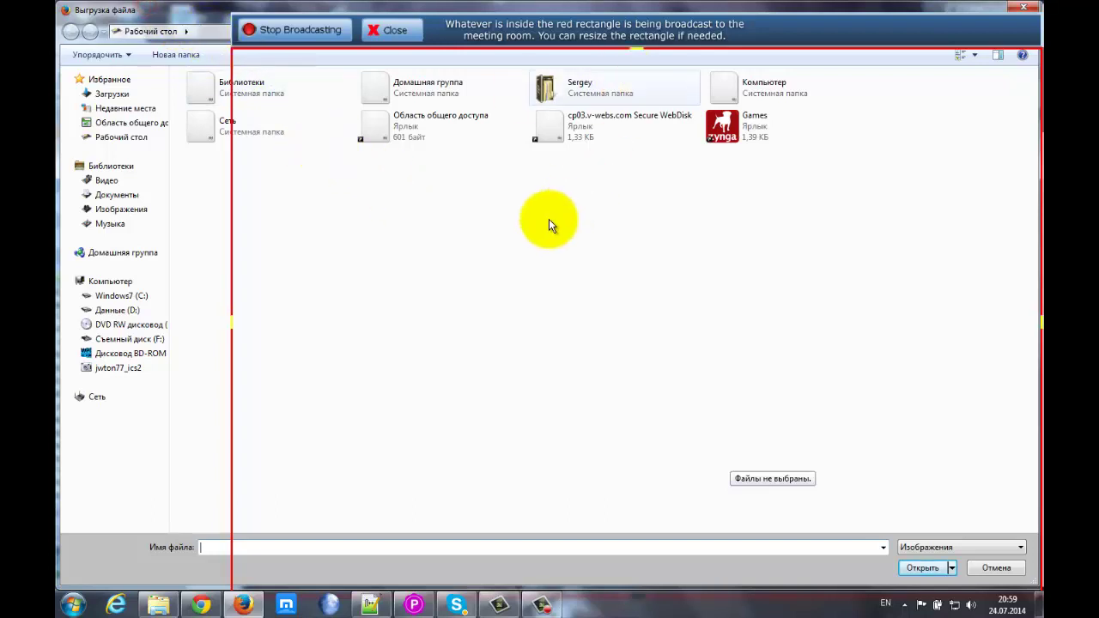
left_click(120, 310)
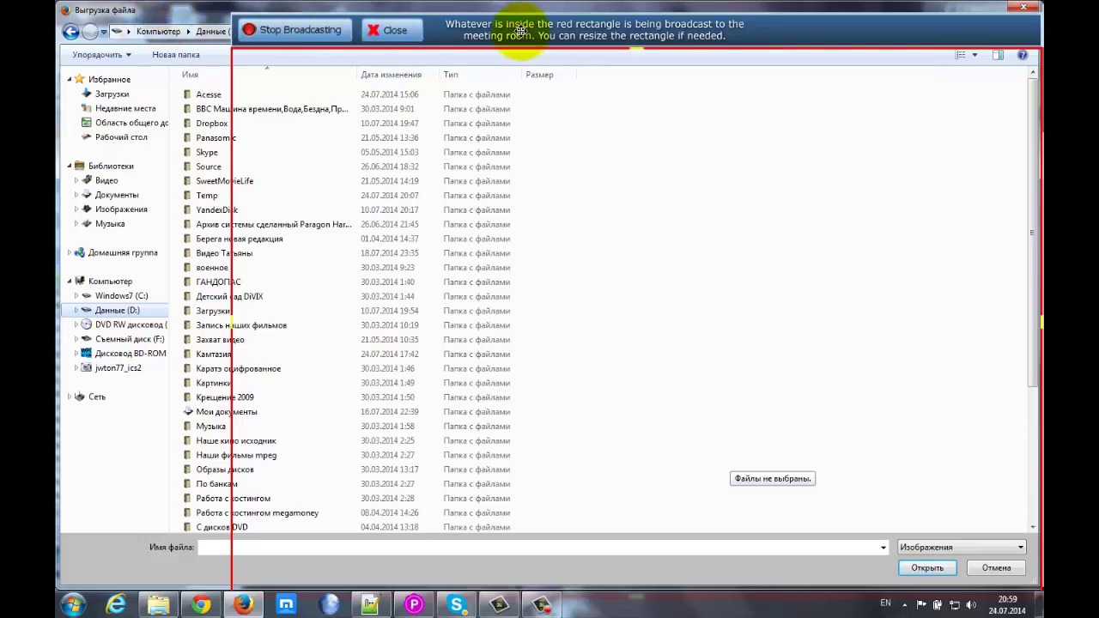
mouse_move(421, 30)
left_mouse_down()
mouse_move(393, 14)
mouse_move(415, 14)
left_mouse_up()
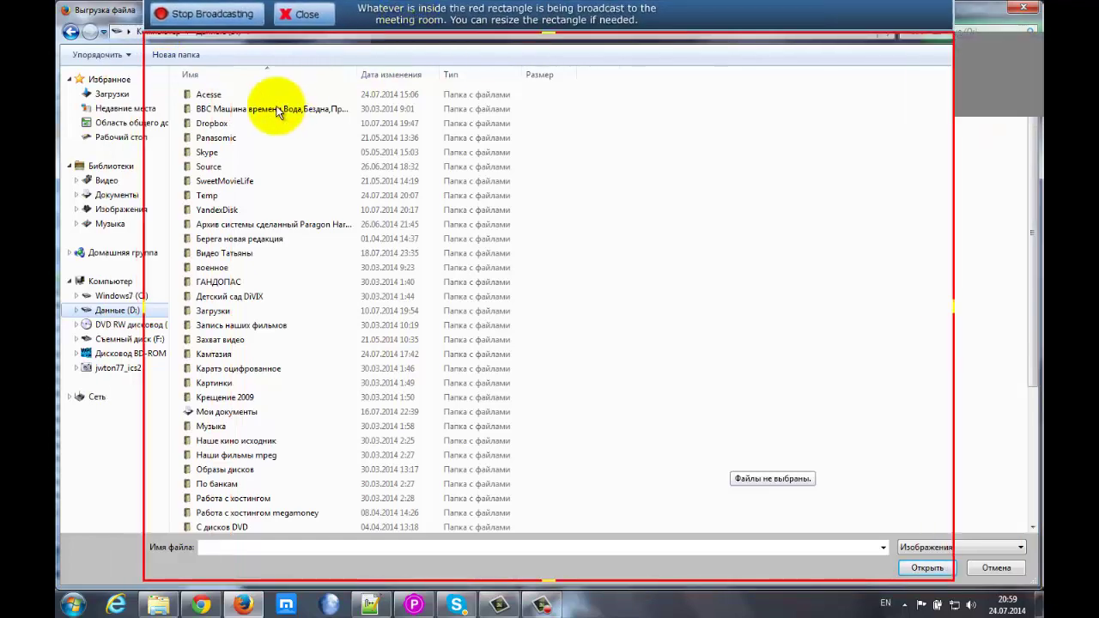
double_click(210, 95)
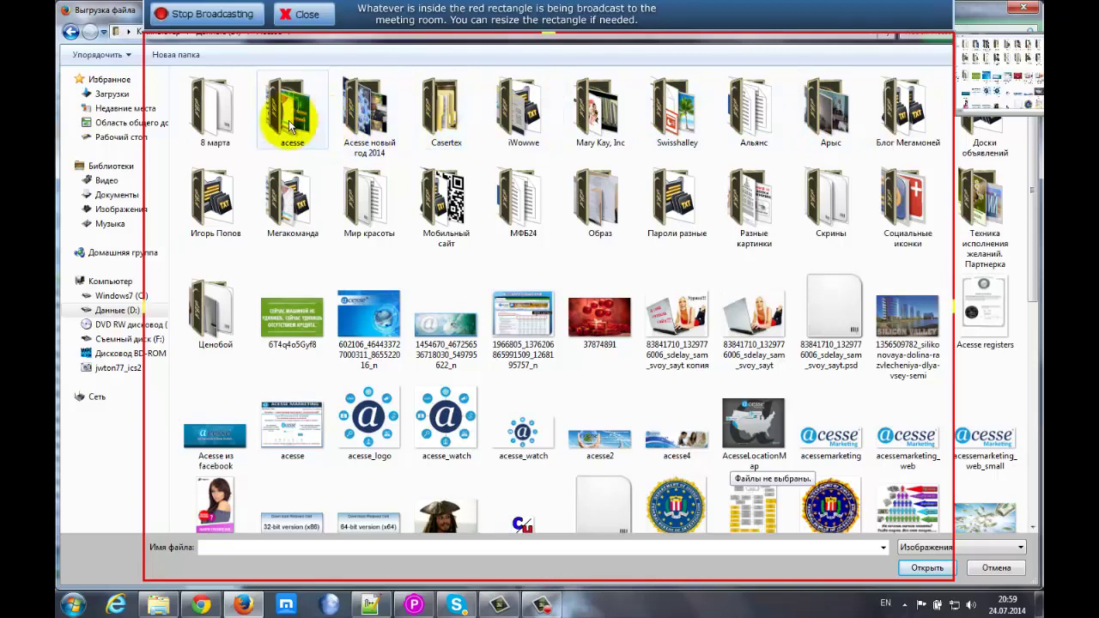
left_click(838, 431)
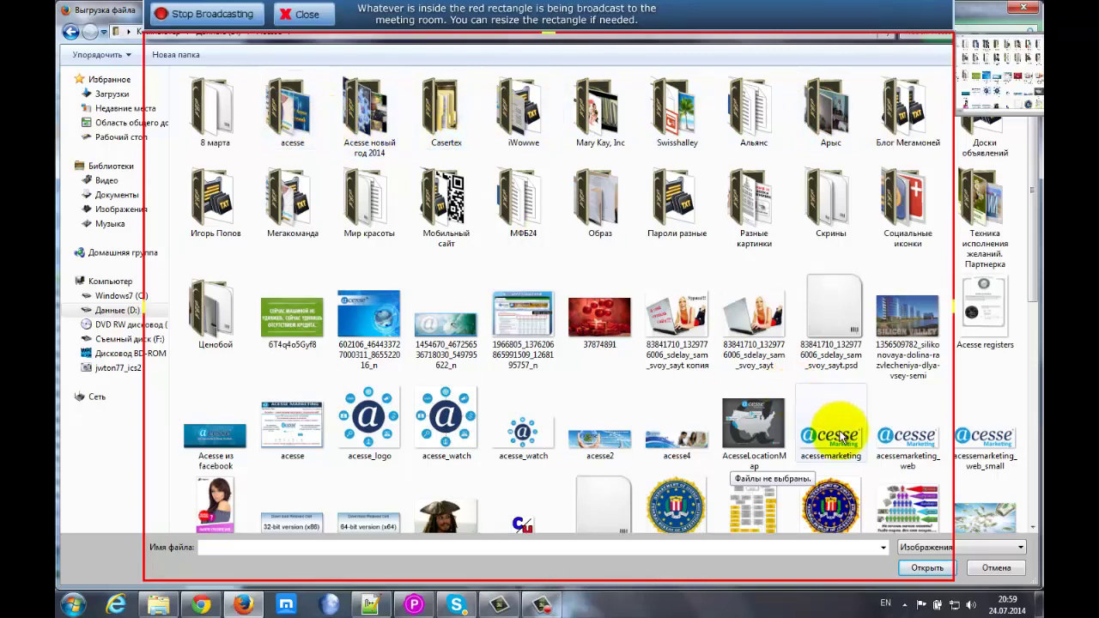
left_click(927, 568)
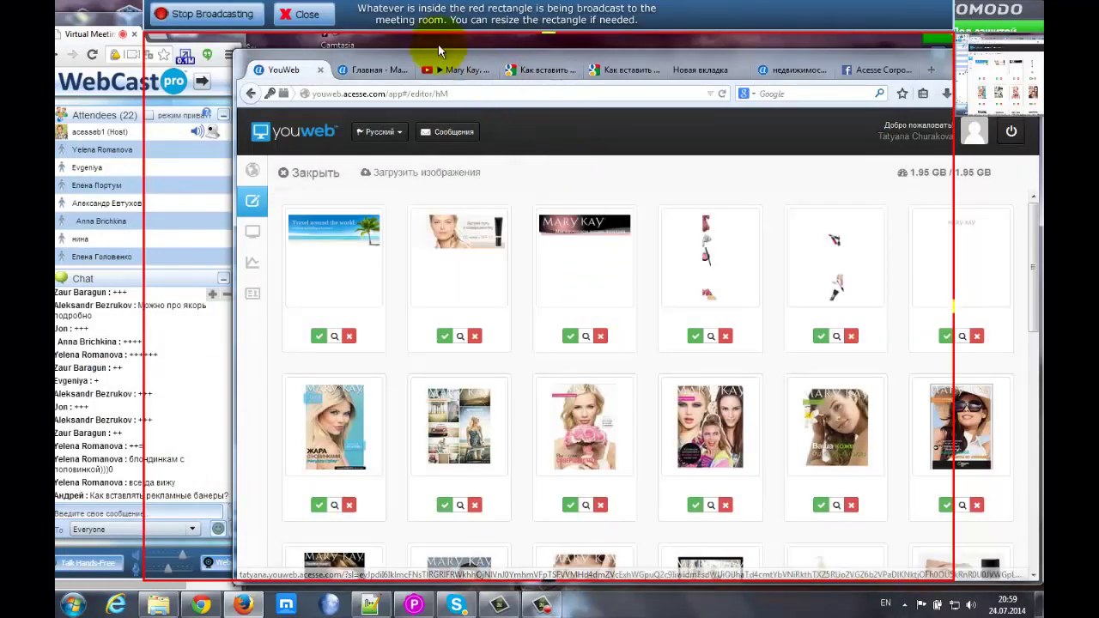
- Select the new acesse Marketing logo in the gallery for the block's left column
left_click_drag(584, 12, 674, 34)
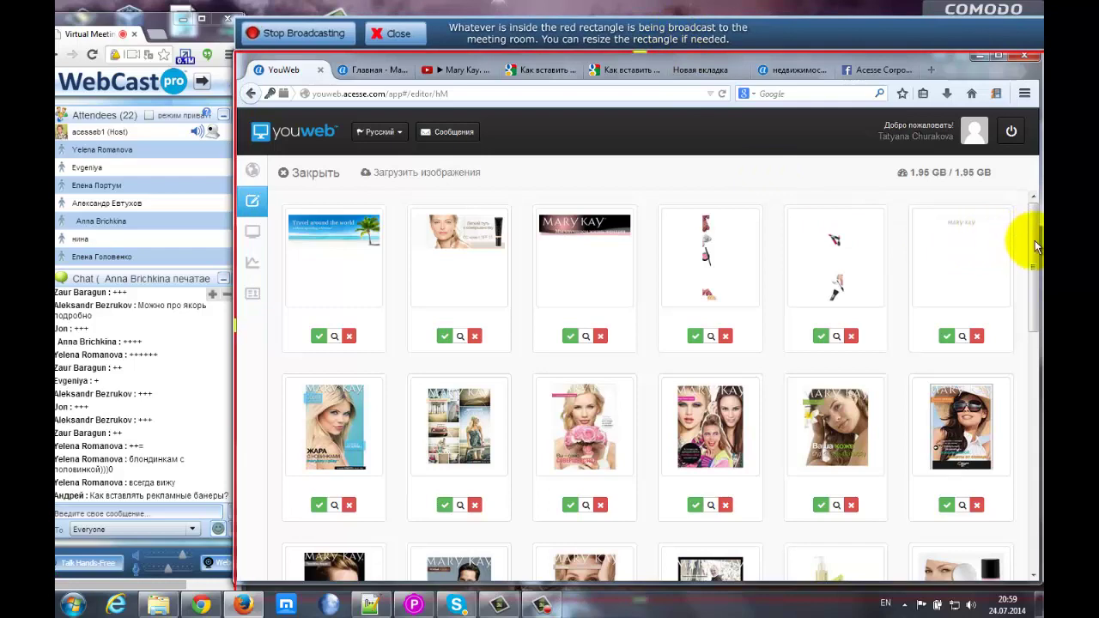
left_click_drag(1036, 247, 1032, 498)
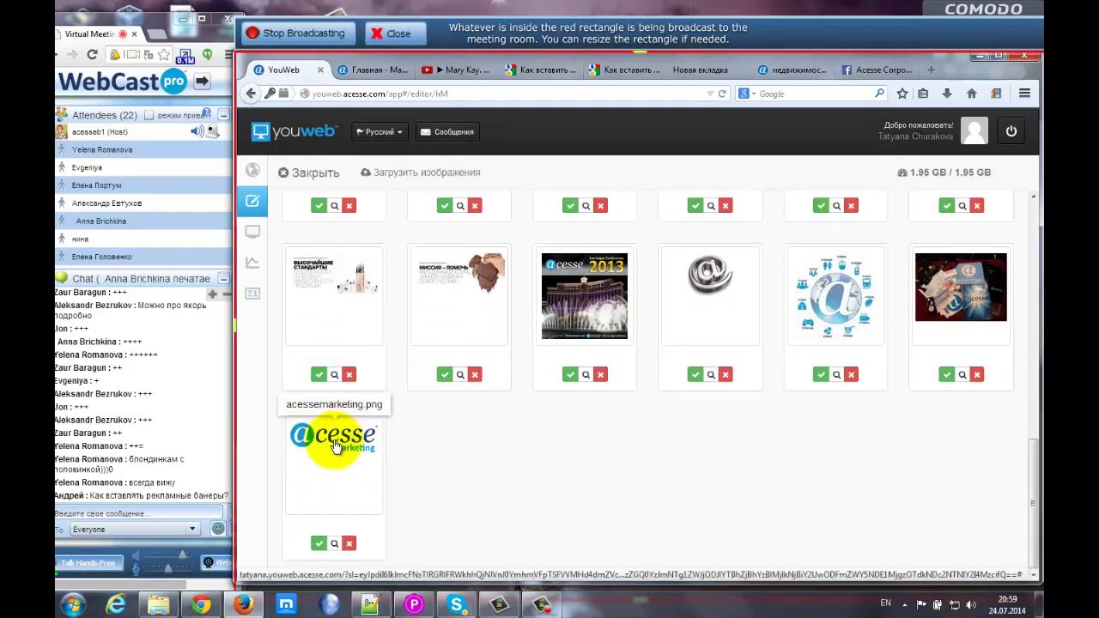
left_click(335, 445)
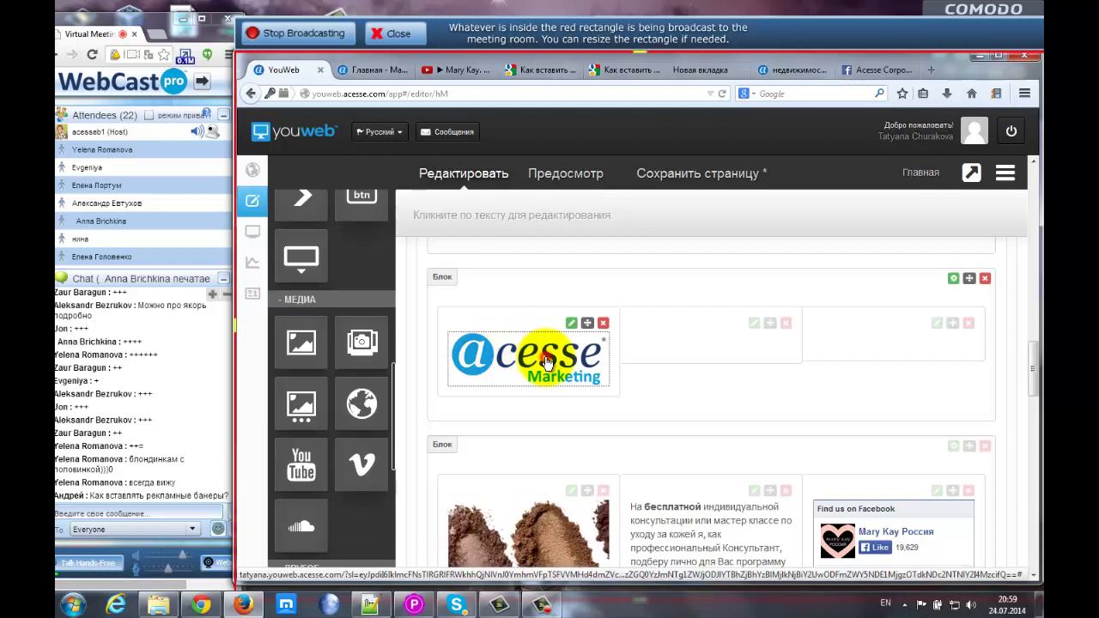
left_click(534, 357)
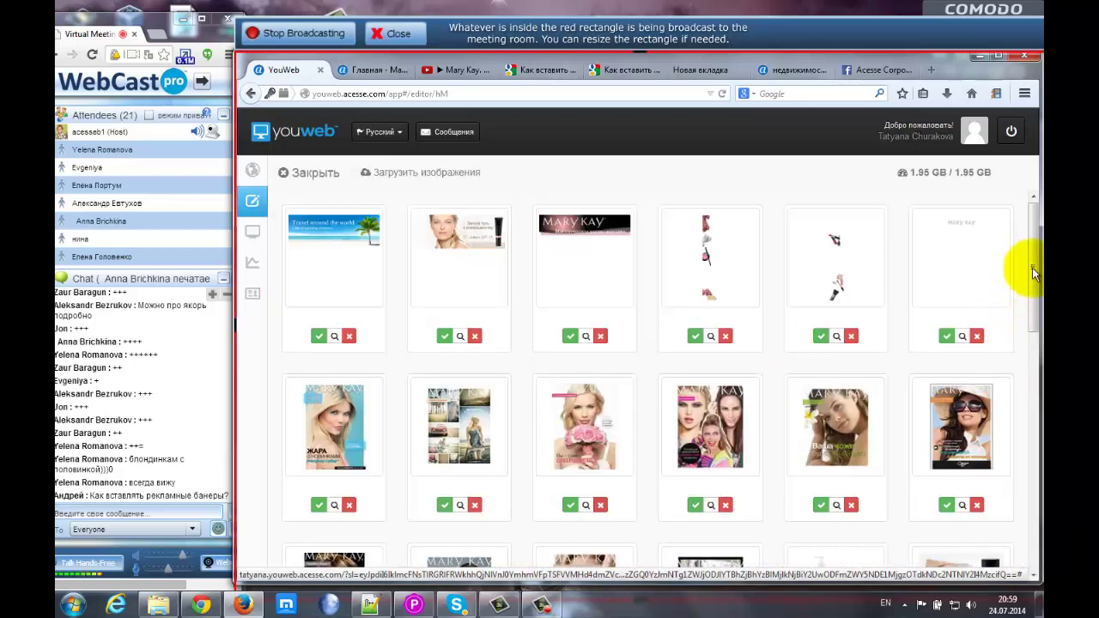
- Copy the full-size logo's image link, then return to the page editor
left_click_drag(1034, 273, 1034, 526)
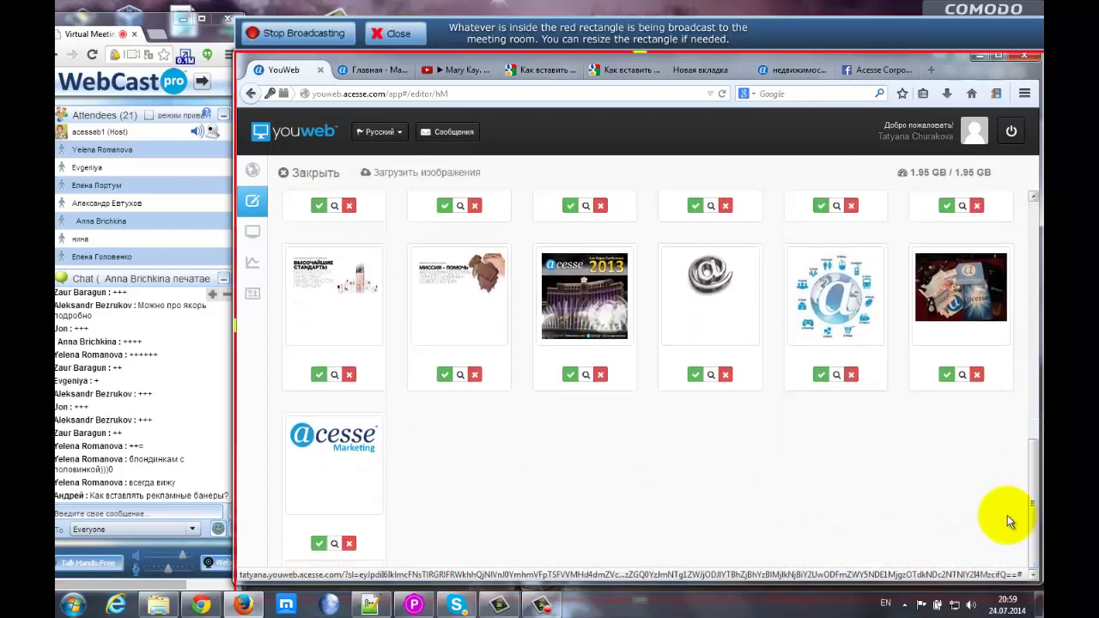
left_click(333, 543)
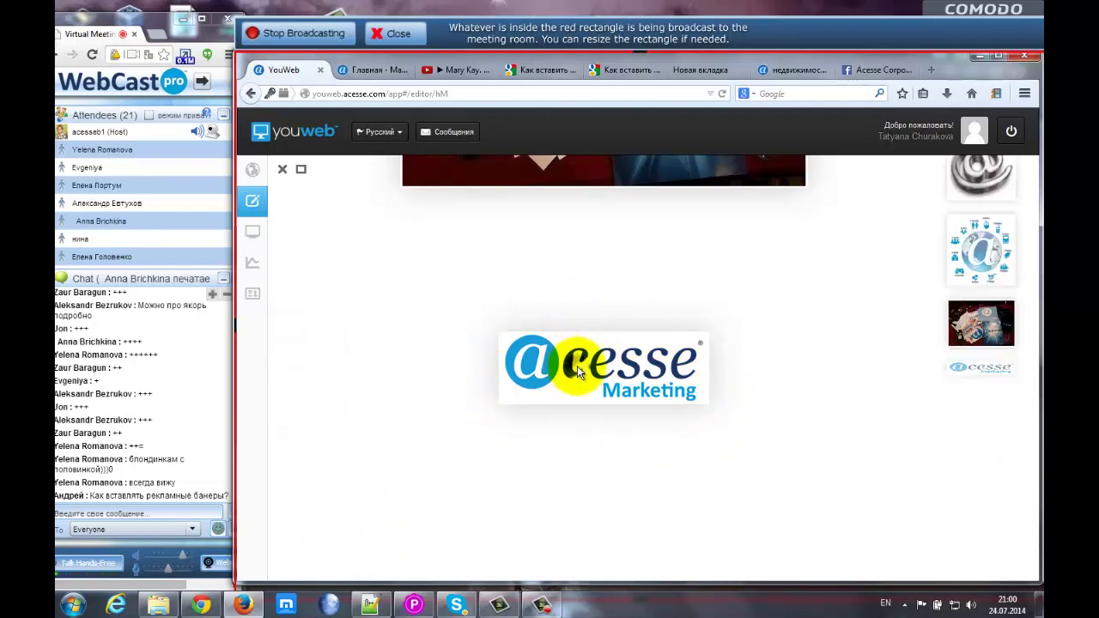
right_click(577, 366)
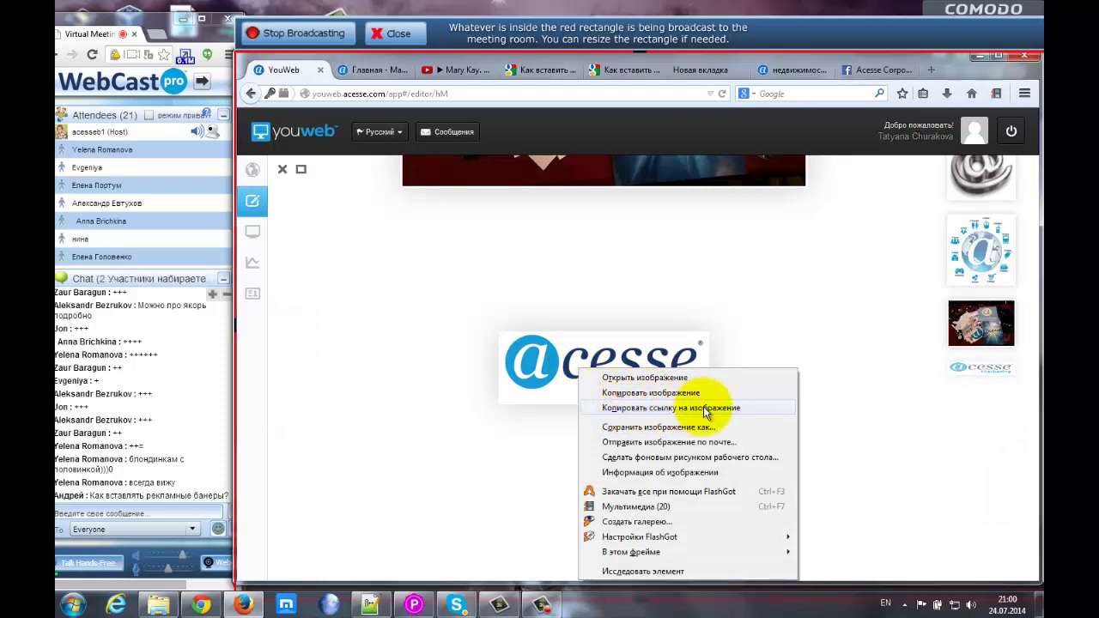
left_click(636, 409)
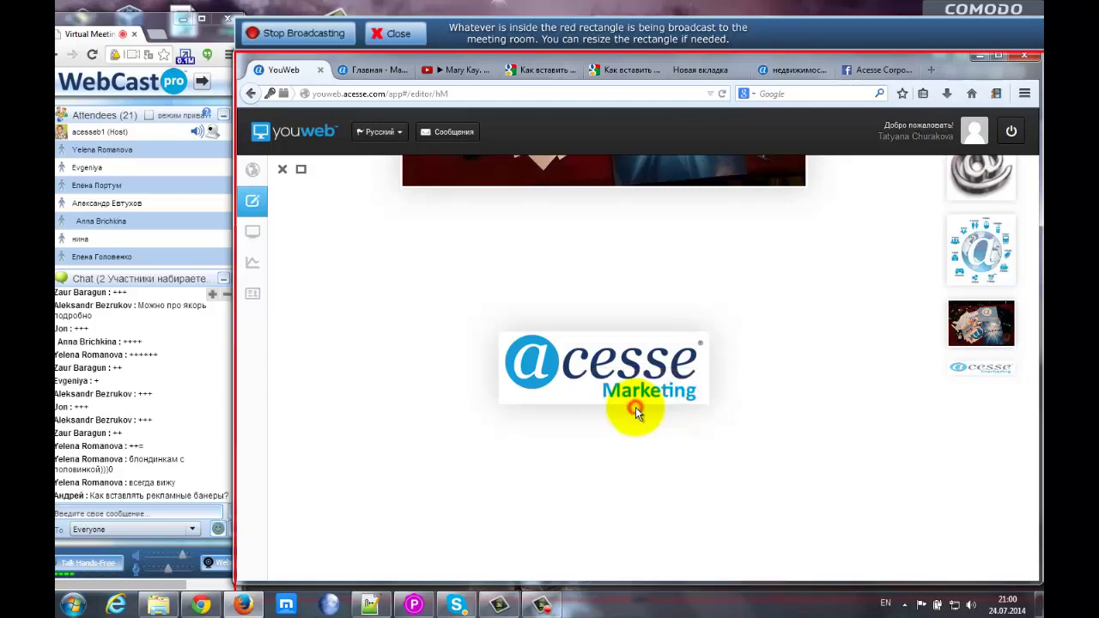
left_click(249, 95)
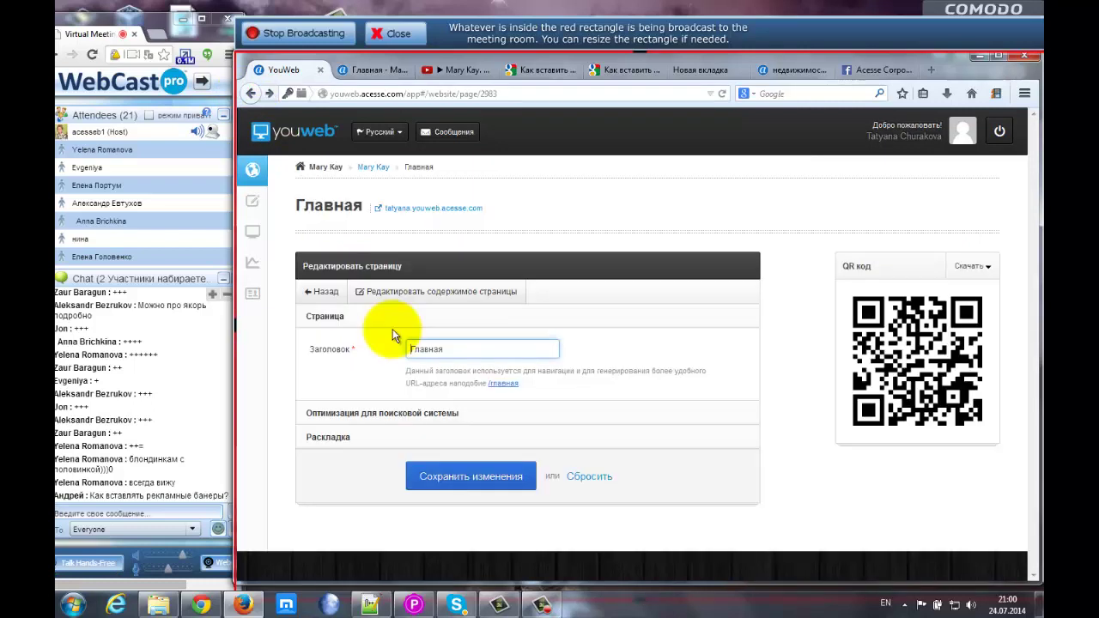
left_click(252, 200)
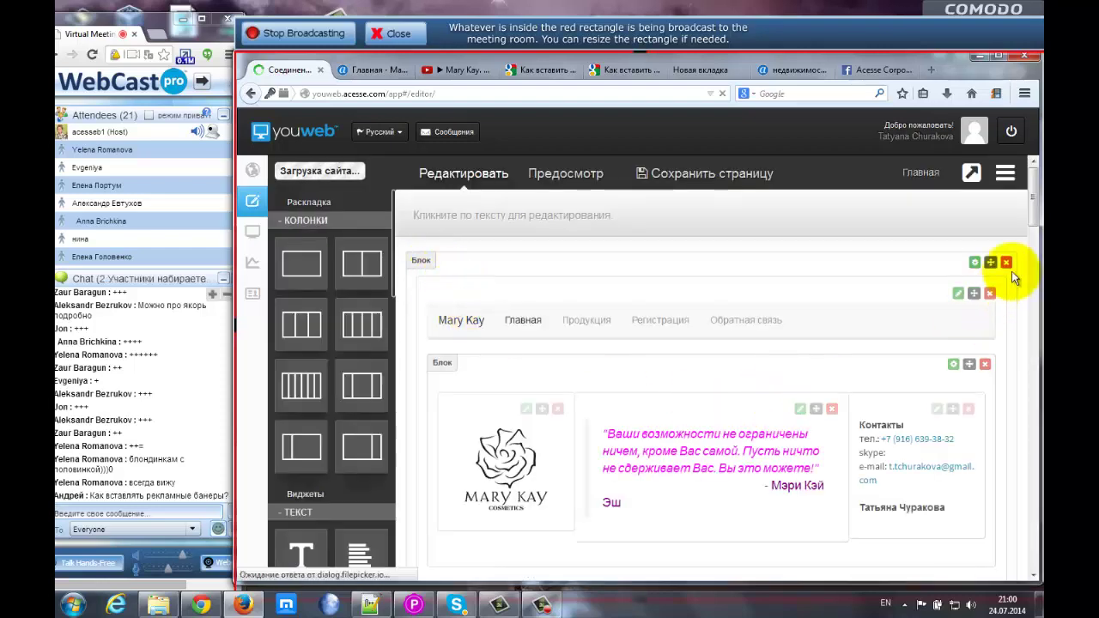
- Scroll to the block beside the Facebook feed and select its empty middle column
left_click_drag(1033, 239, 1034, 373)
left_click(685, 309)
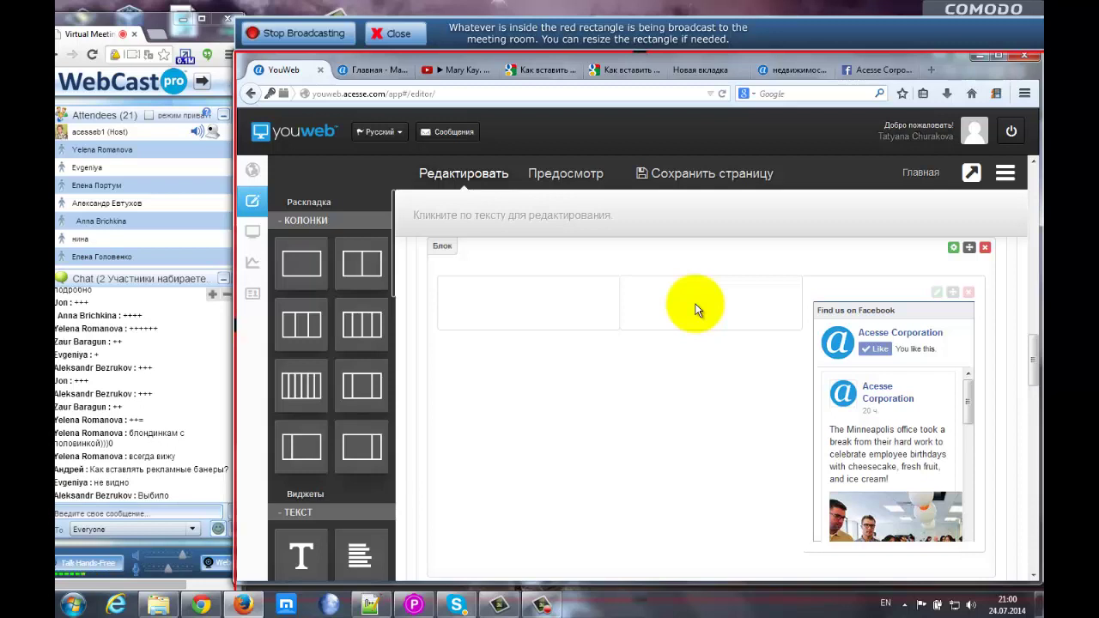
left_click(291, 34)
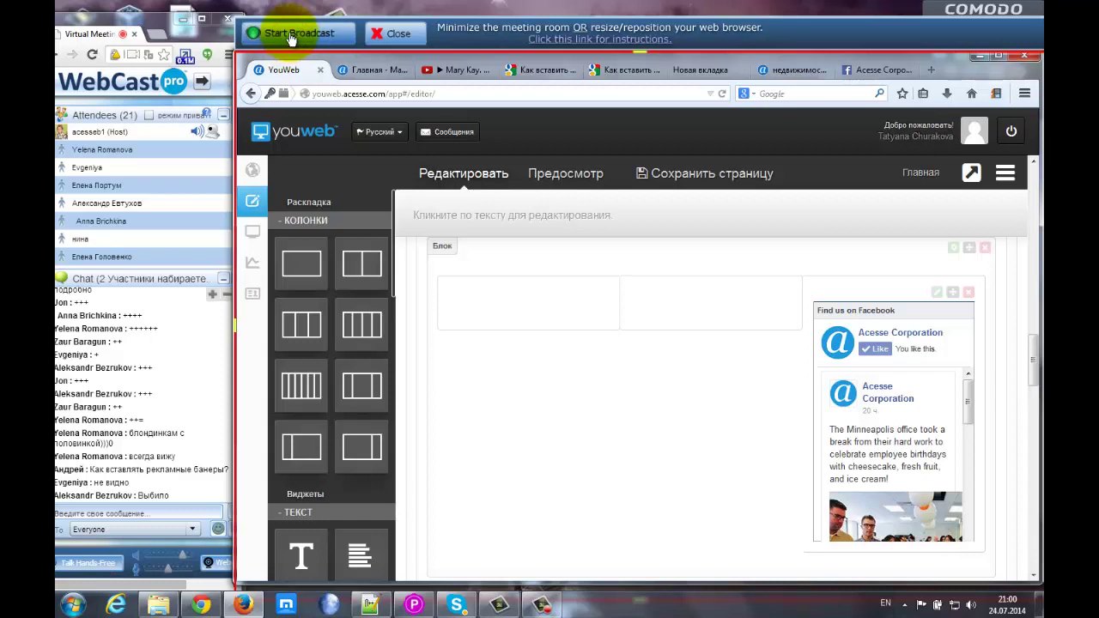
left_click(291, 34)
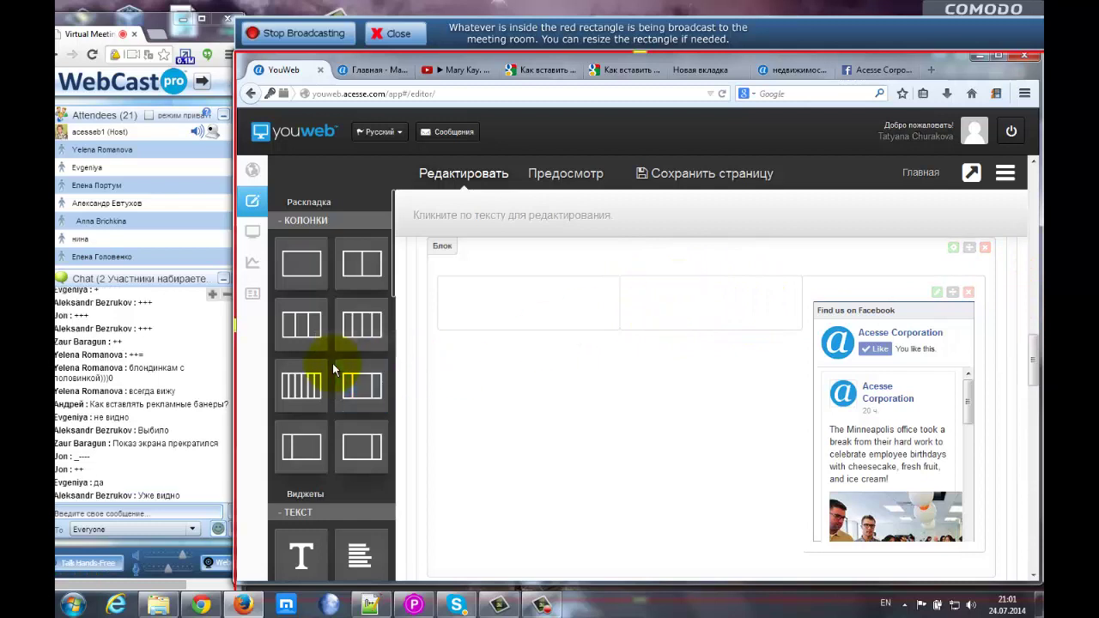
scroll(344, 352, "down", 3)
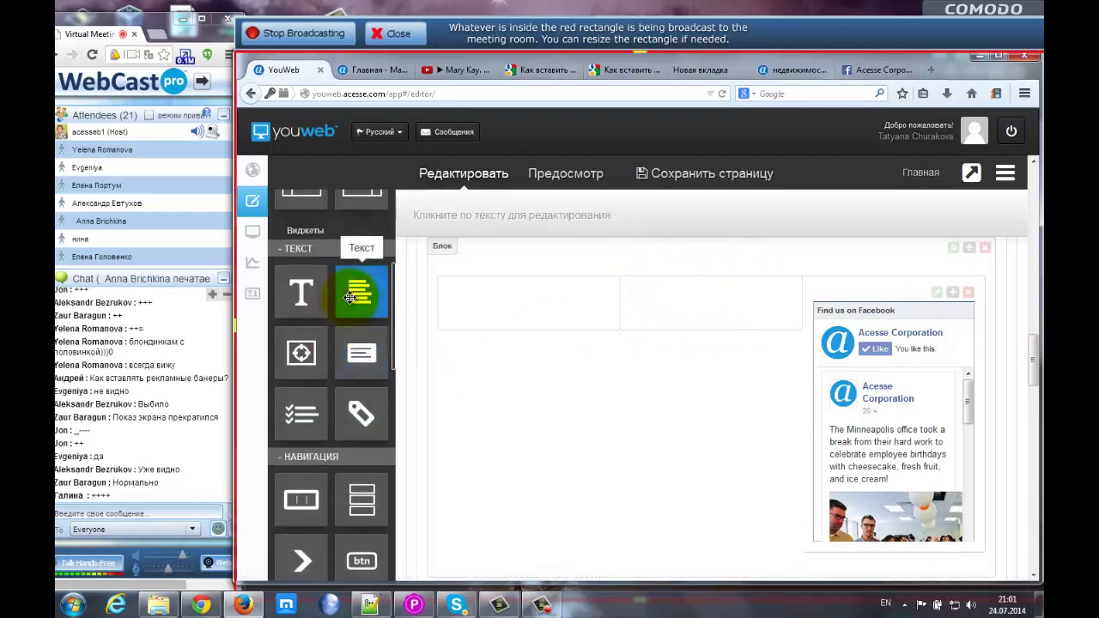
- Add a text element to the middle column and delete its placeholder paragraph
left_click_drag(350, 297, 660, 309)
left_click_drag(693, 461, 630, 313)
key("Delete")
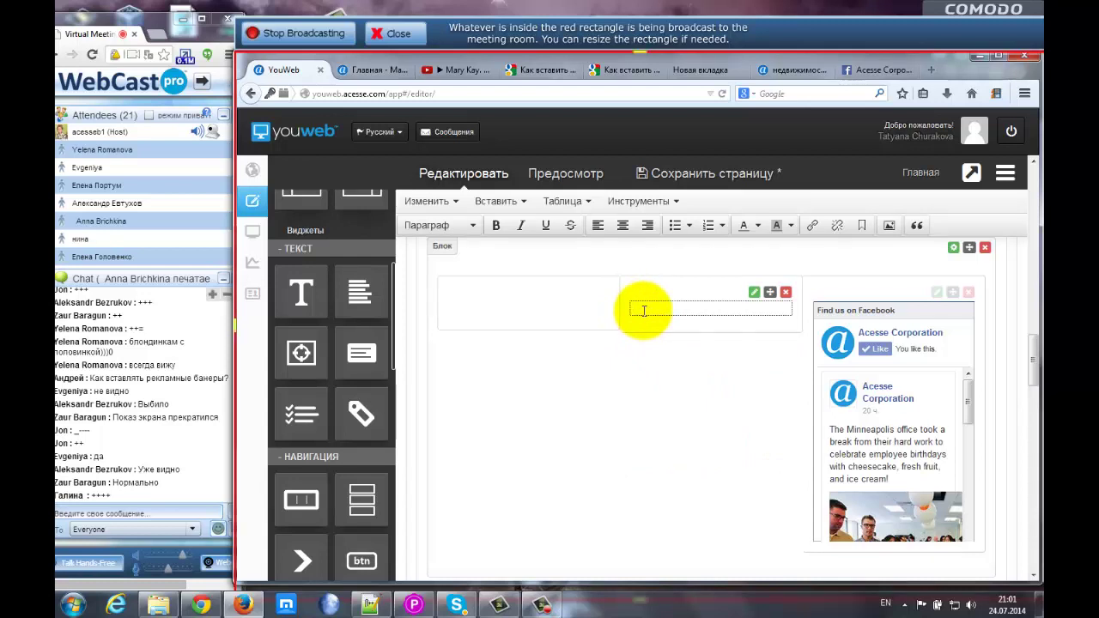
- Insert the logo by pasting its copied URL as Источник, sized 301 × 100
left_click(504, 206)
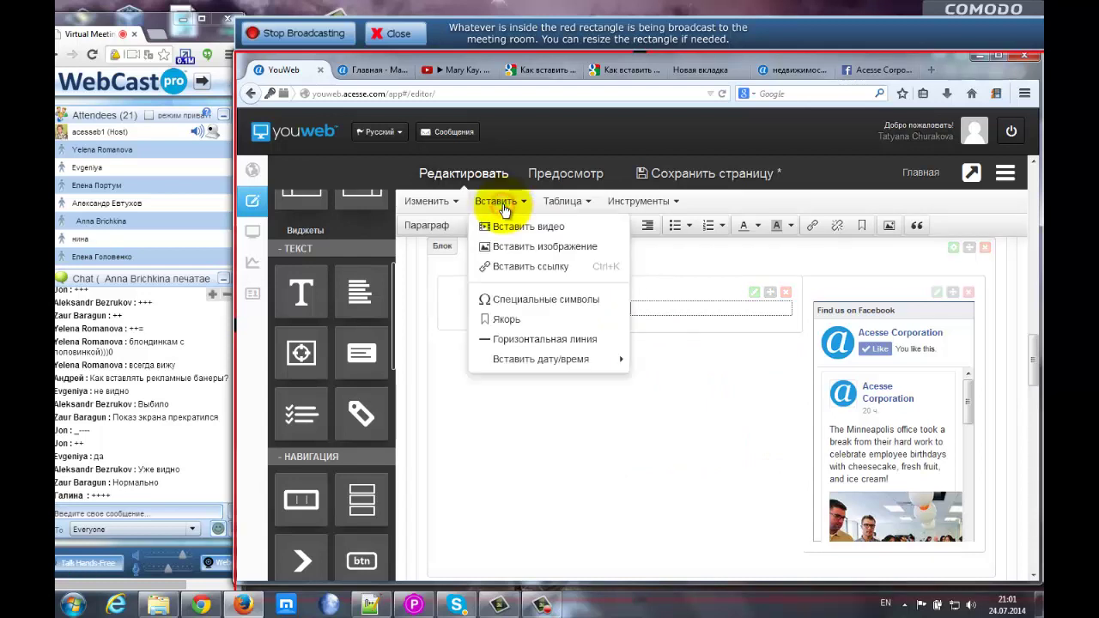
left_click(504, 249)
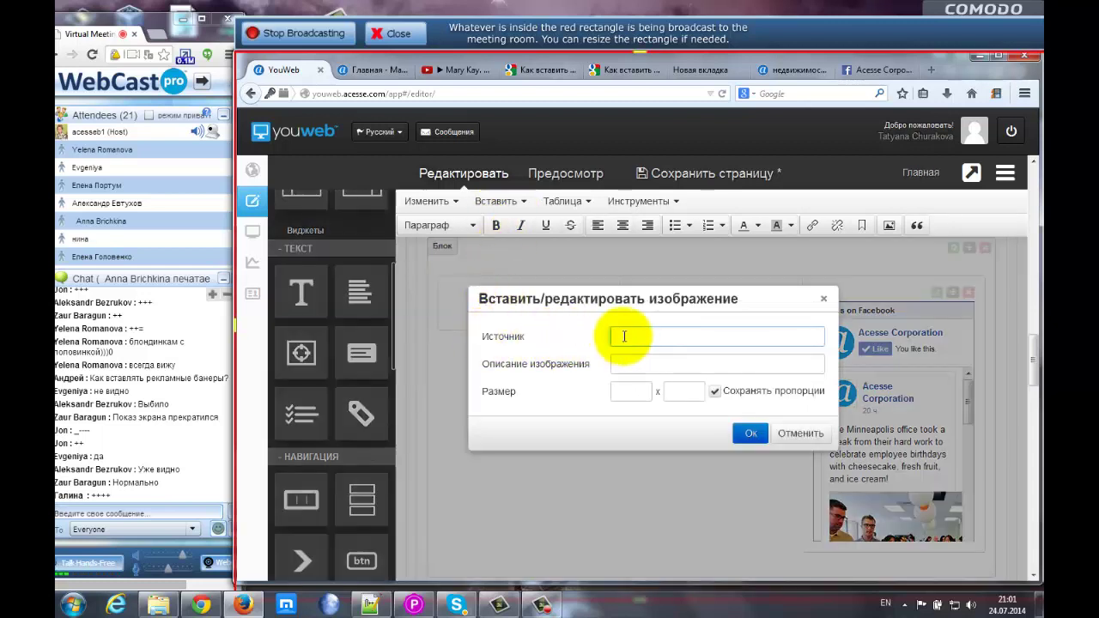
key("ctrl+v")
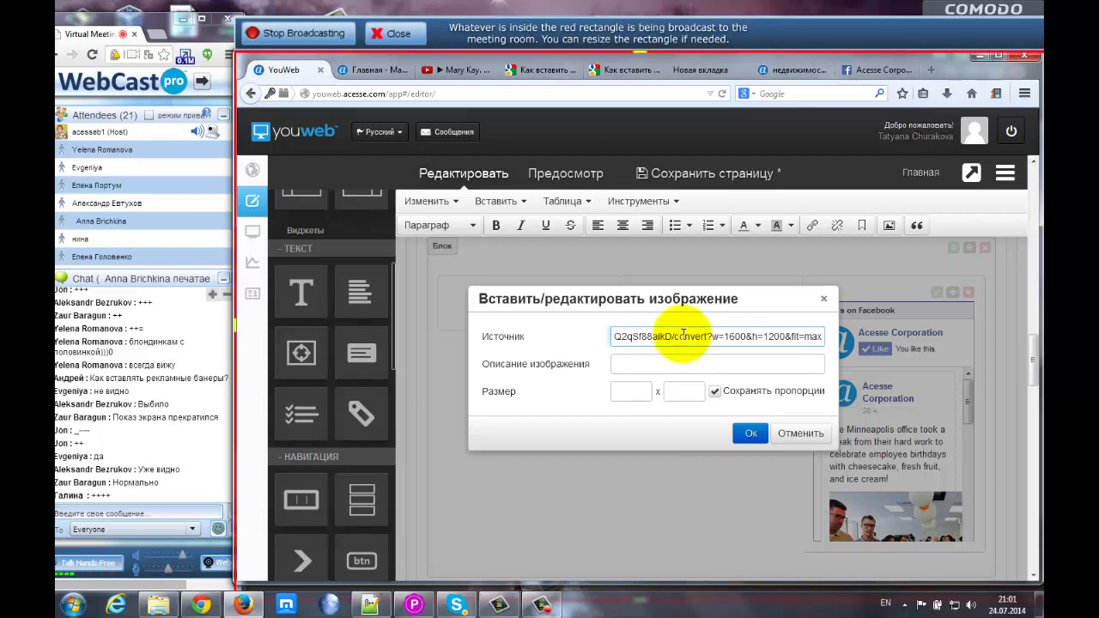
left_click(618, 364)
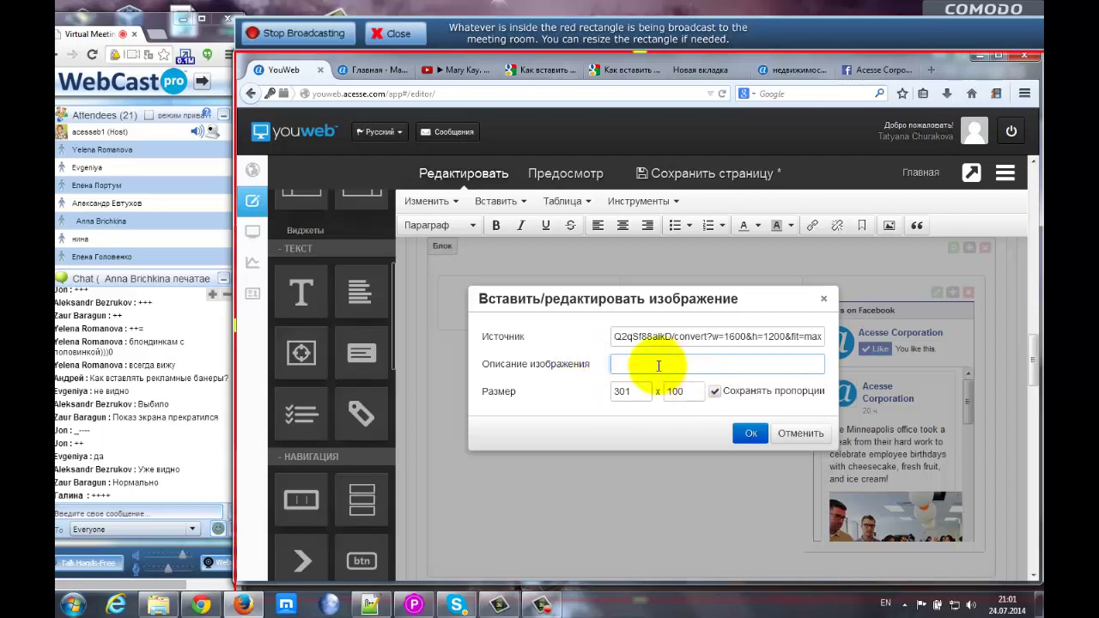
left_click(750, 435)
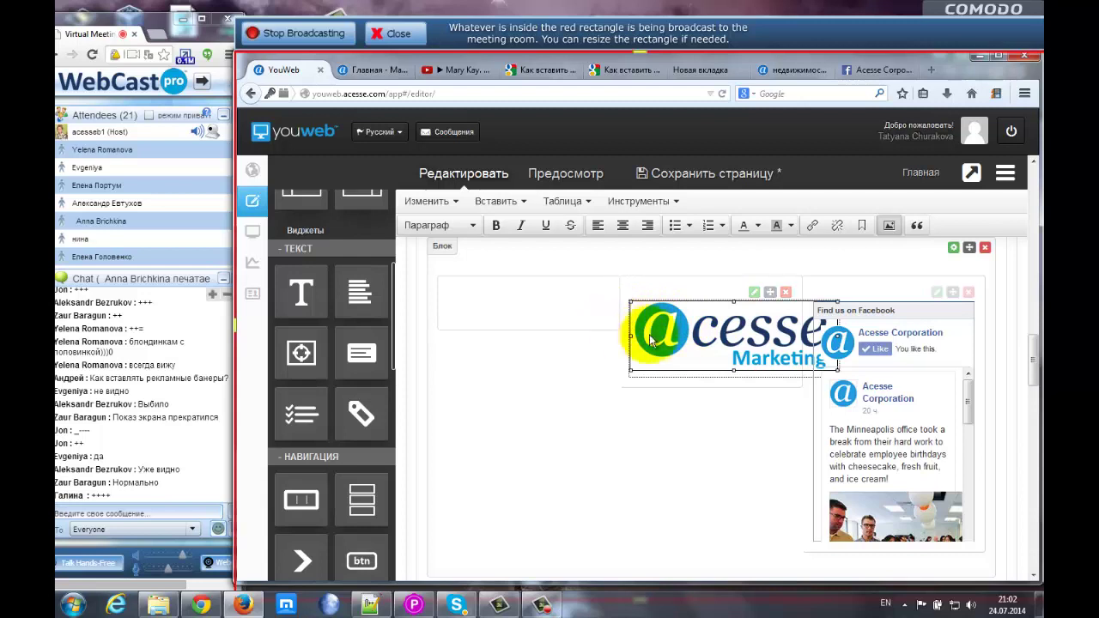
left_click(819, 307)
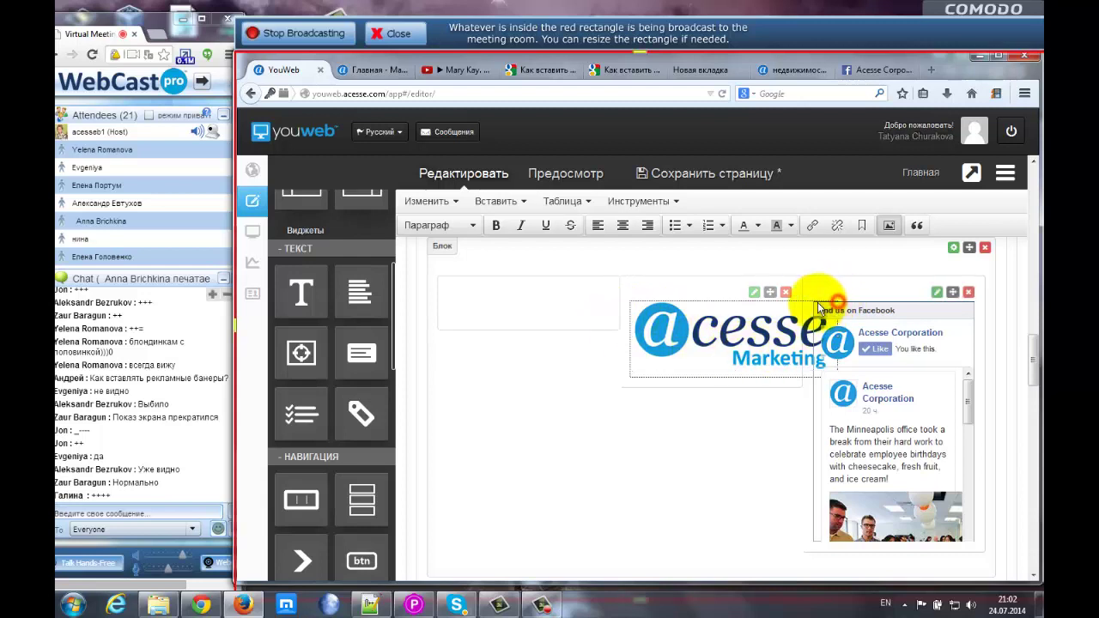
- Shrink the logo by its corner handle so it fits beside the Facebook widget
left_click_drag(818, 307, 786, 354)
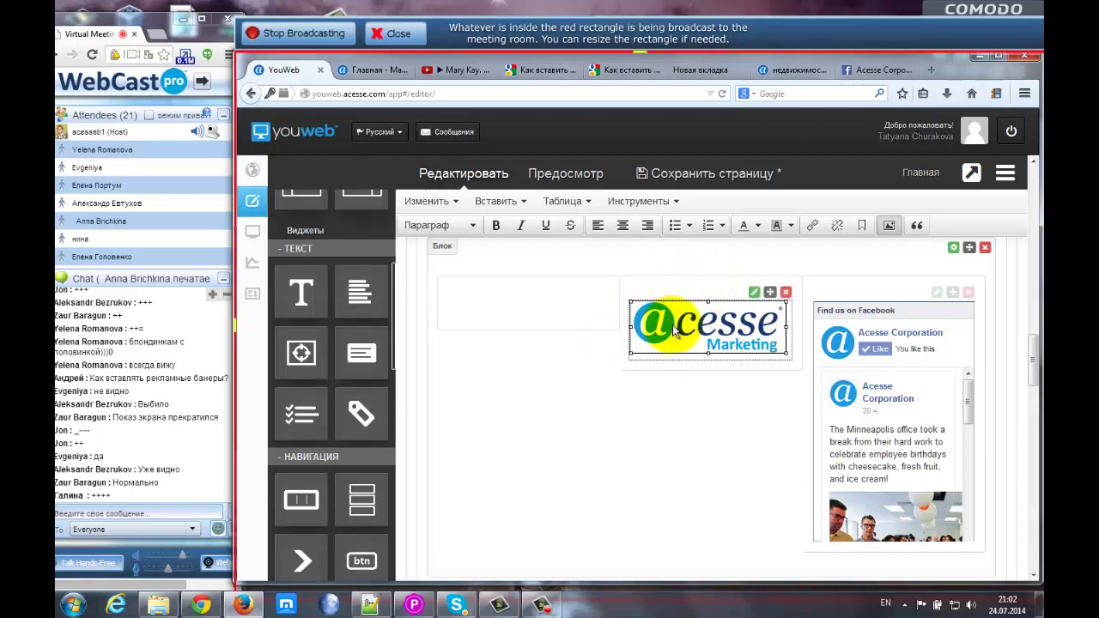
left_click_drag(1033, 362, 1037, 352)
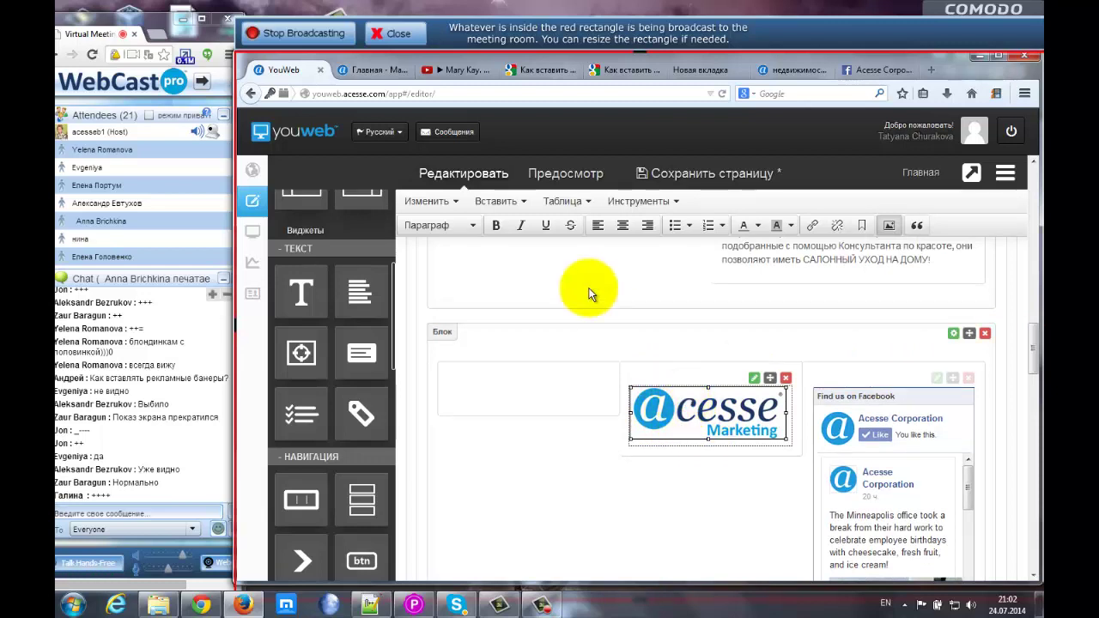
left_click(497, 203)
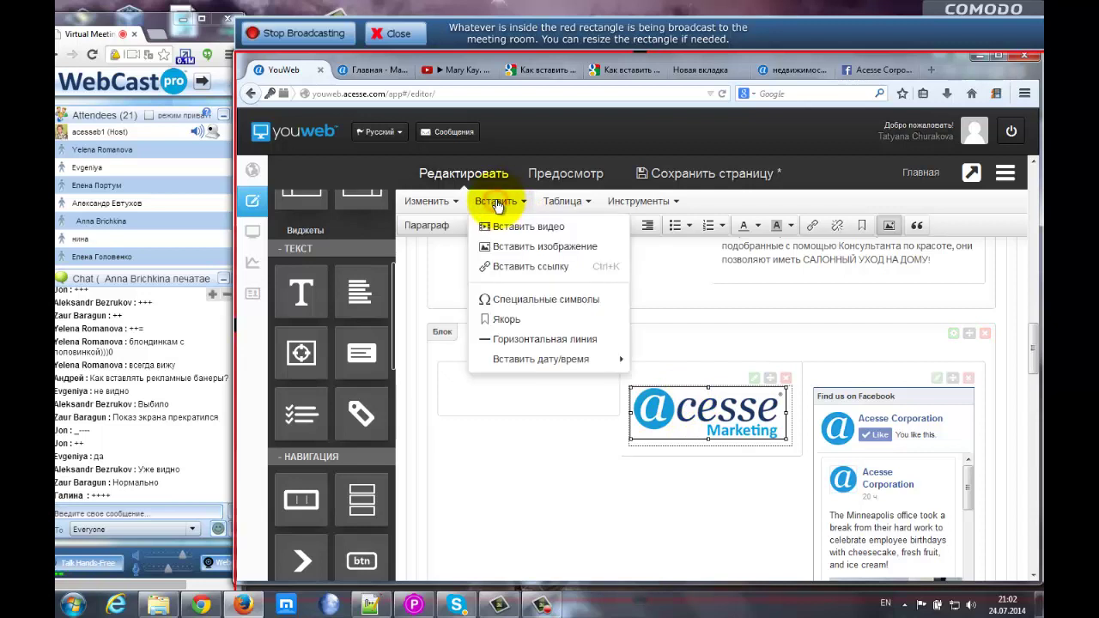
- Start a link on the logo set to open В новом окне (in a new window)
left_click(552, 271)
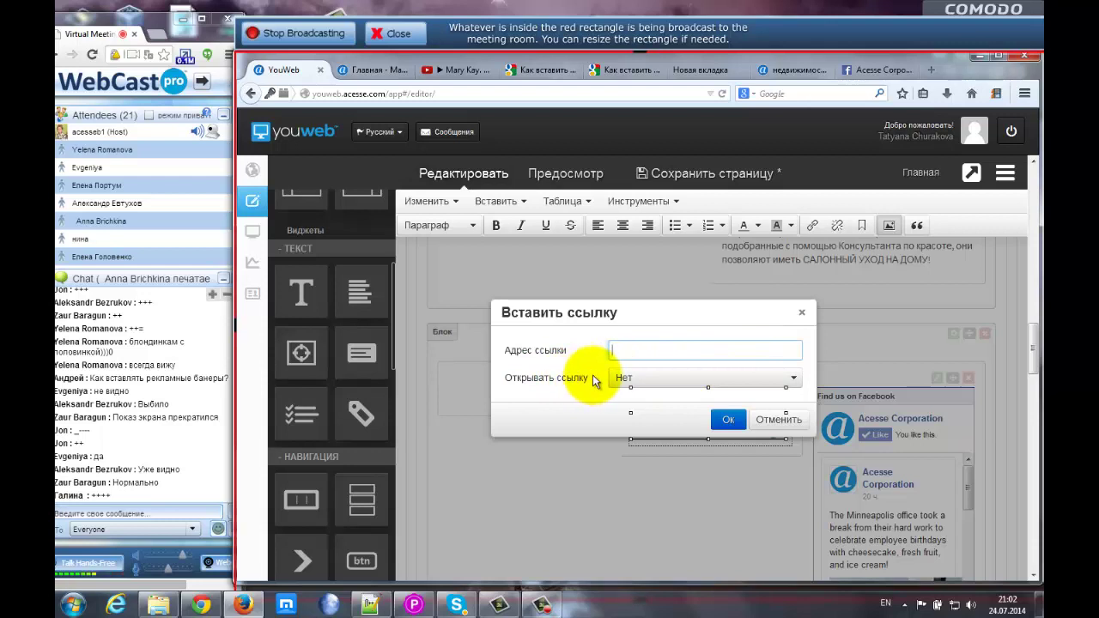
left_click(640, 384)
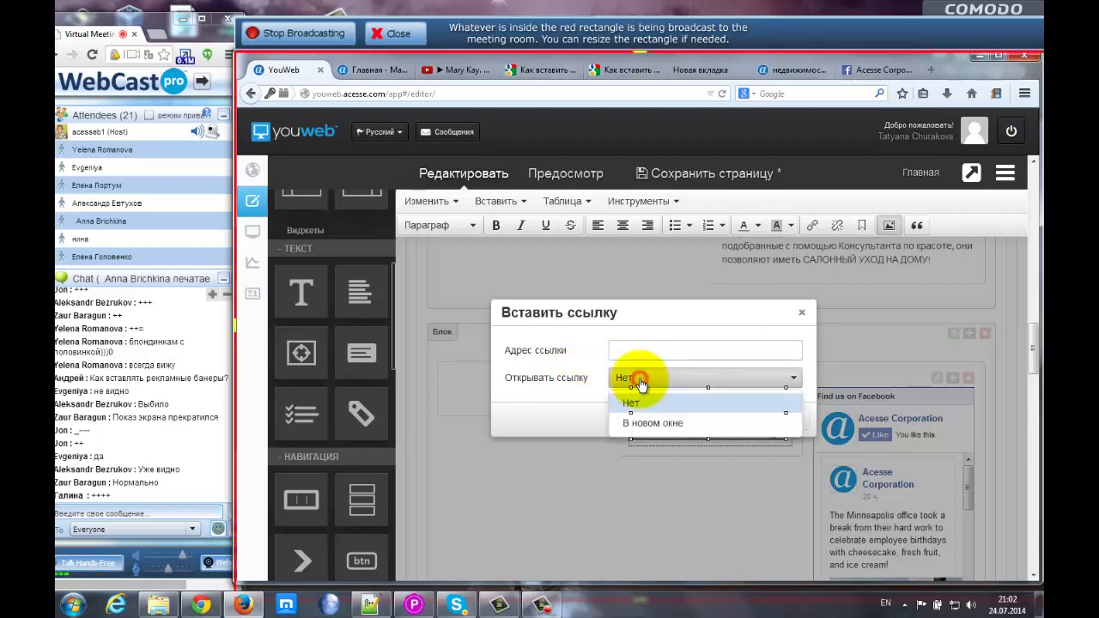
left_click(653, 432)
left_click(619, 348)
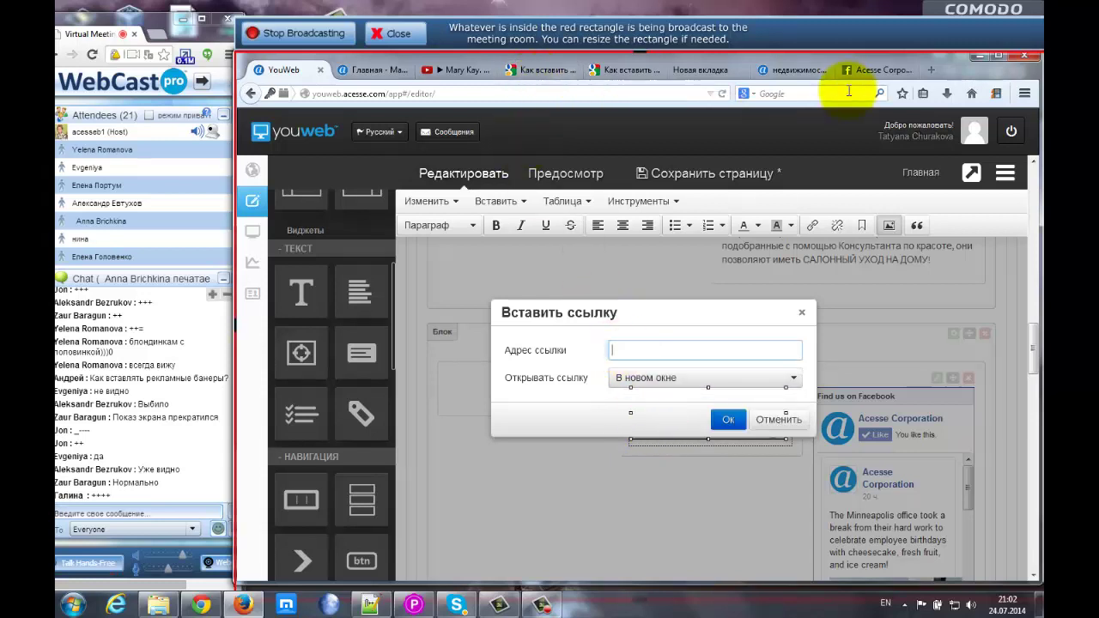
- Paste the Acesse Corporation Facebook page address as the link target, confirm, and save the page
left_click(876, 70)
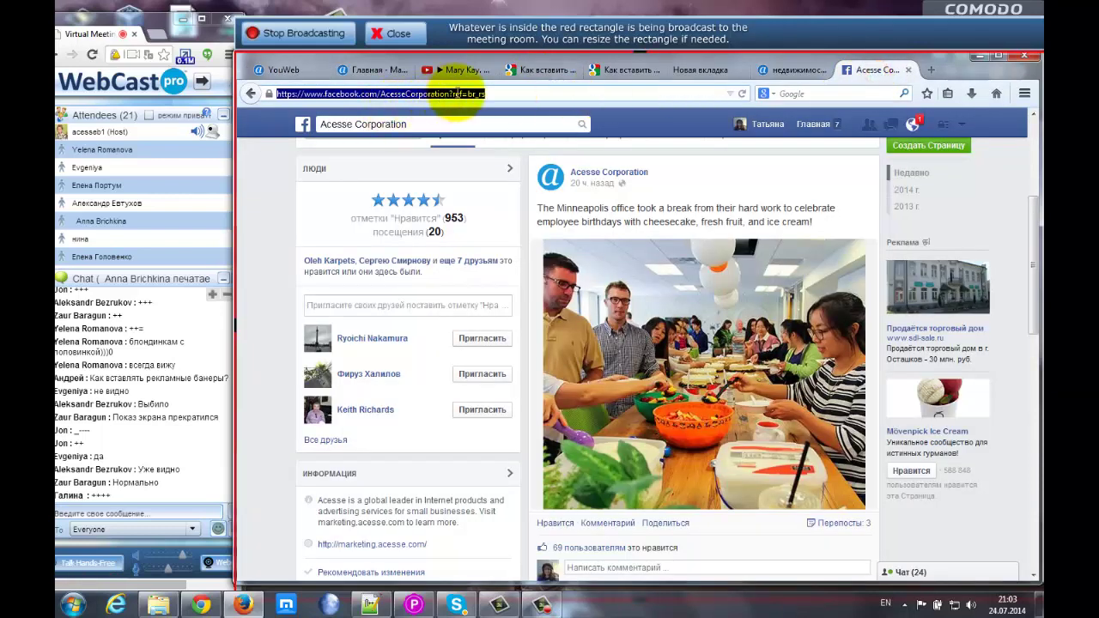
left_click(445, 95)
left_click_drag(448, 94, 239, 80)
key("ctrl+c")
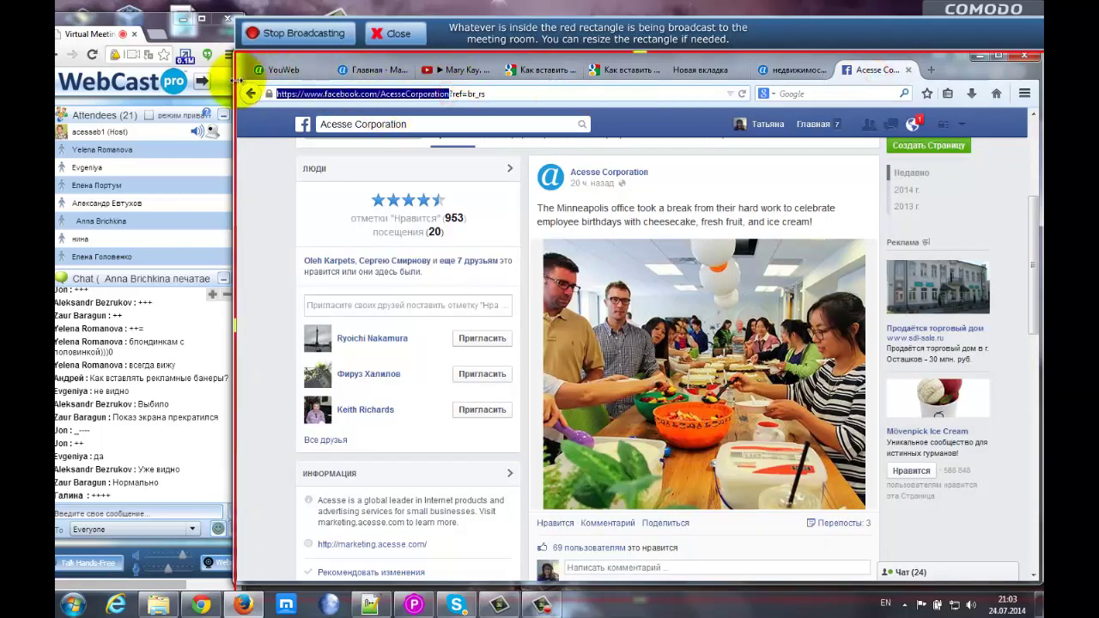
left_click(296, 74)
key("ctrl+v")
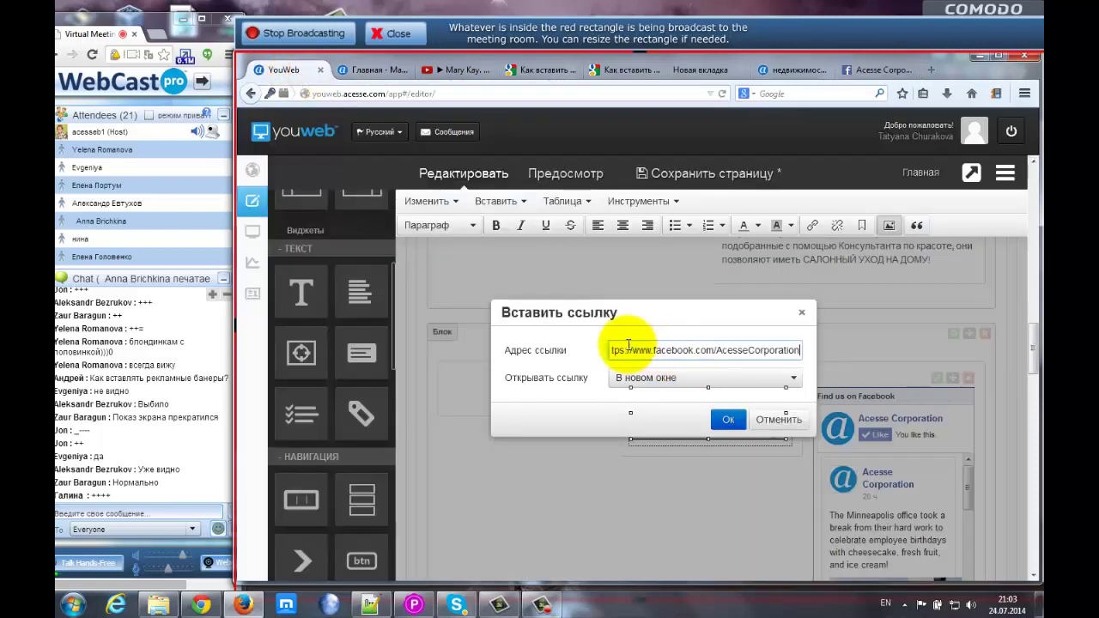
left_click(726, 420)
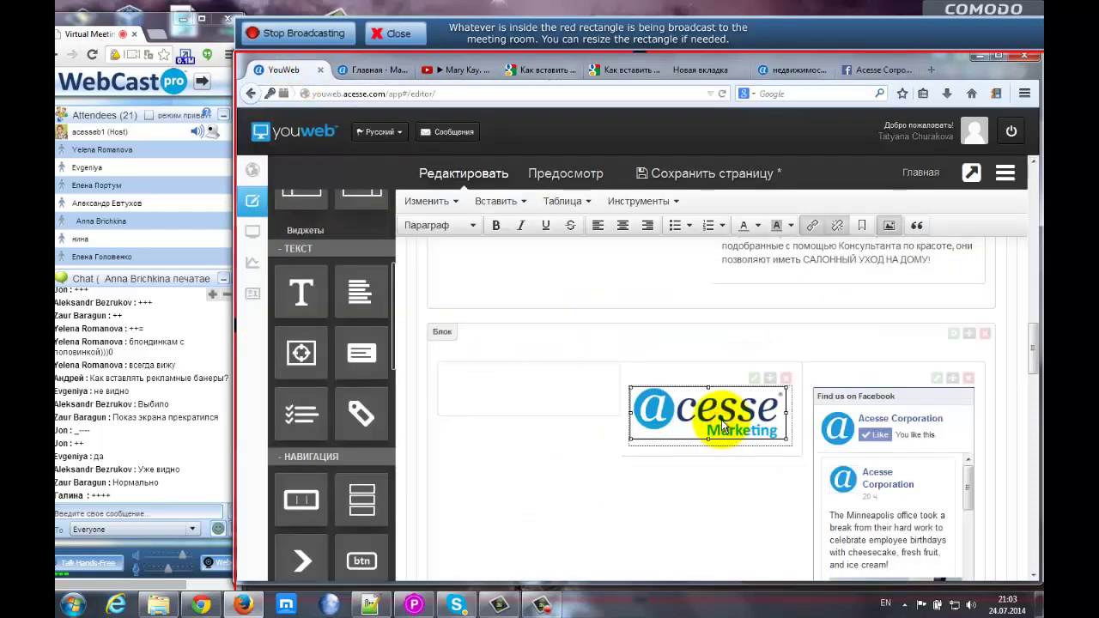
left_click(701, 174)
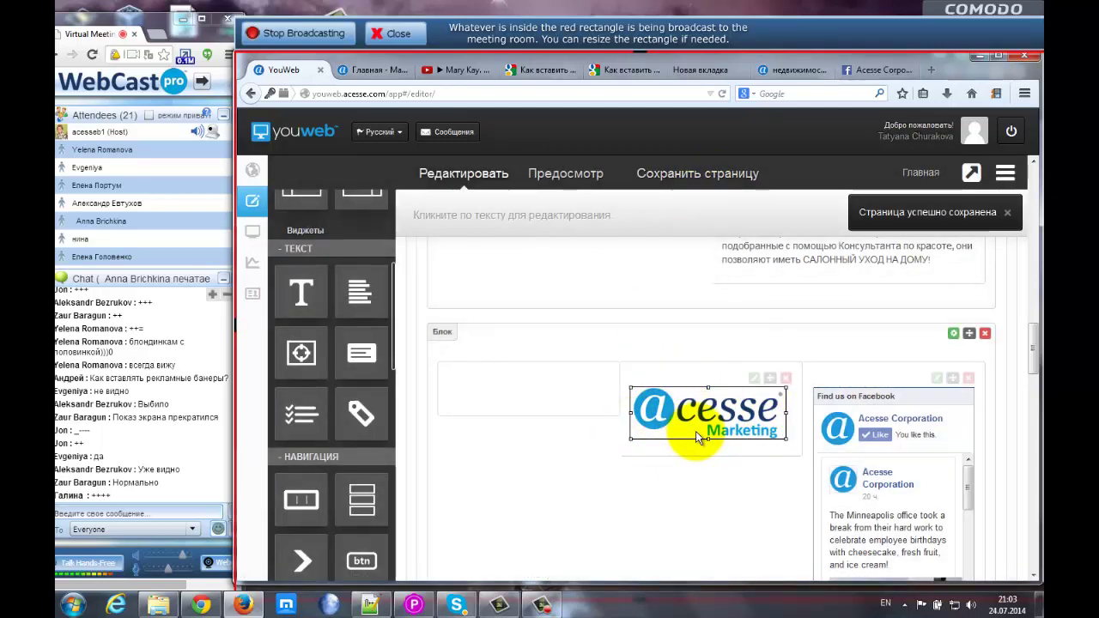
- Reload the published site and briefly play and pause its embedded video
left_click(369, 71)
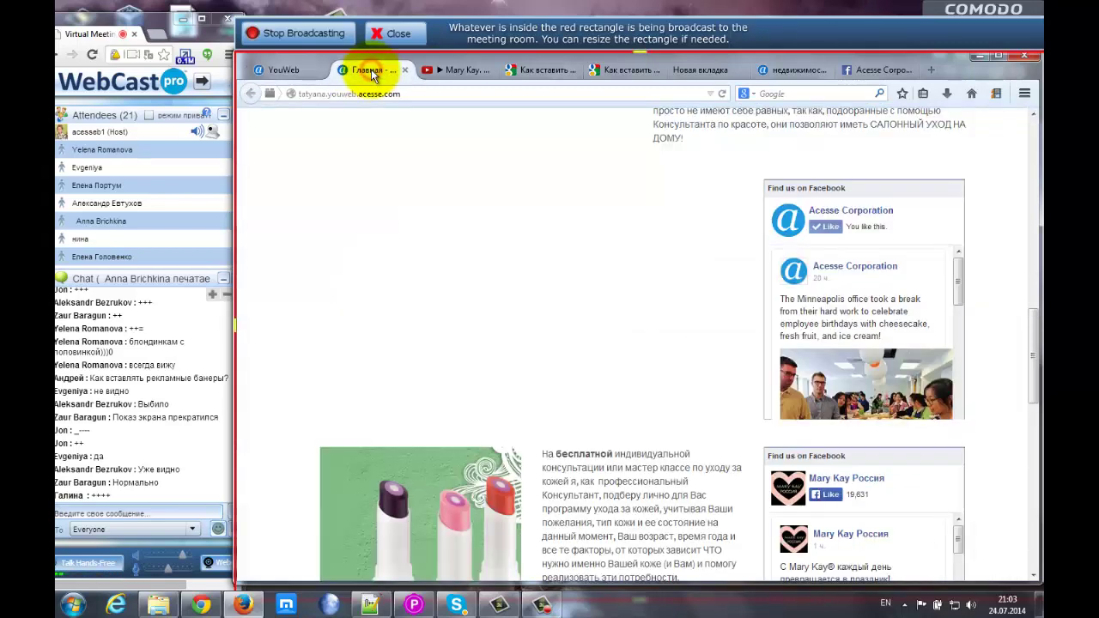
left_click(723, 94)
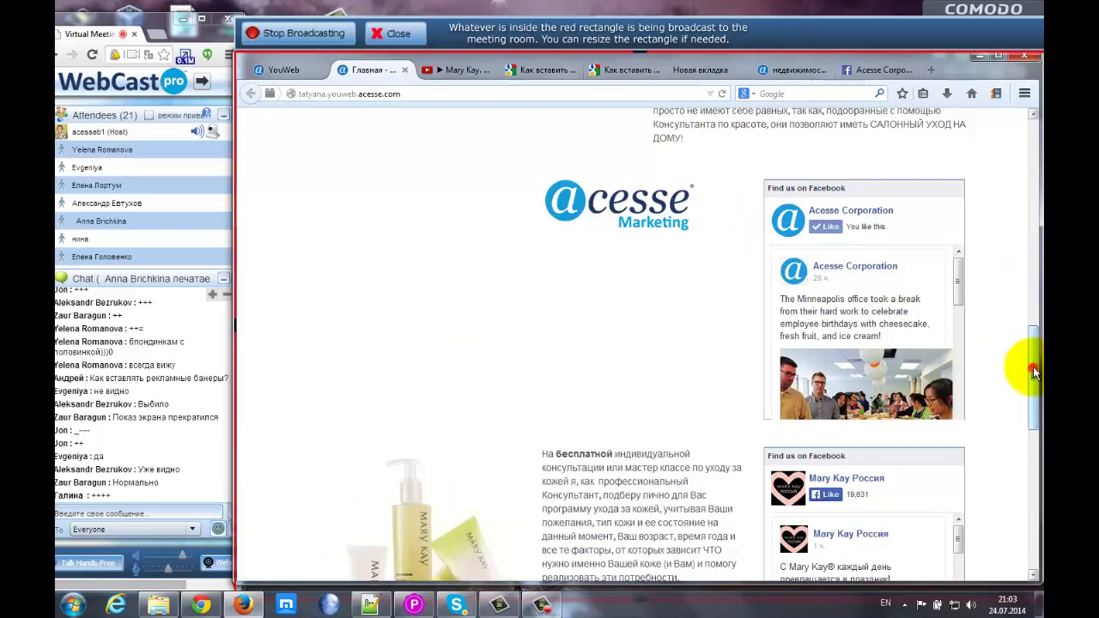
left_click_drag(1034, 371, 1025, 326)
left_click(339, 193)
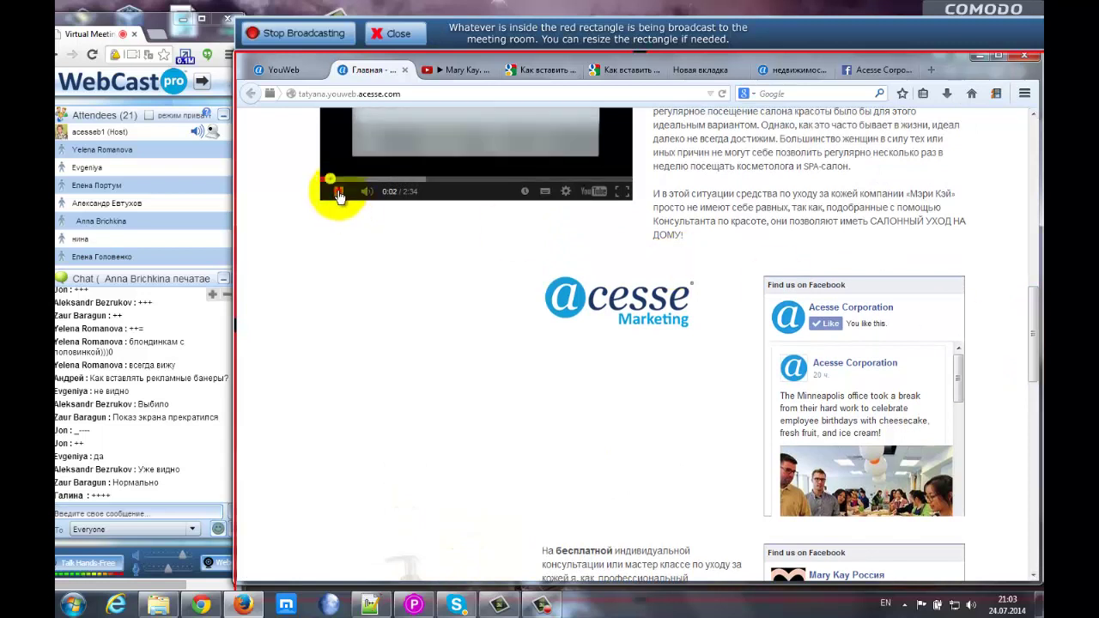
left_click(339, 193)
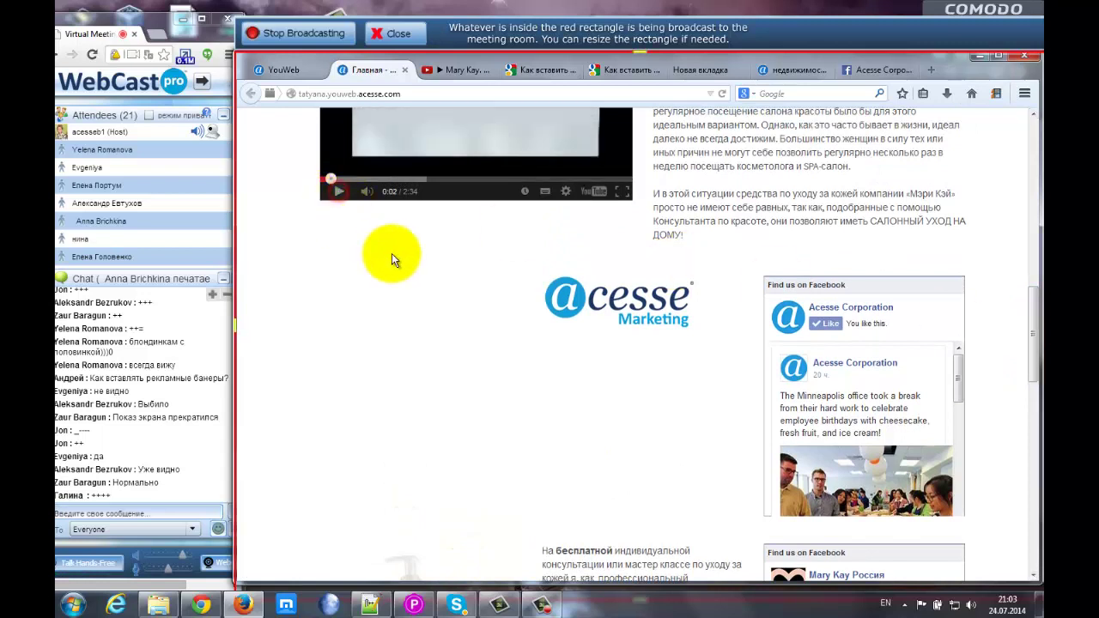
- Verify the logo opens the Acesse Corporation Facebook page, then return to the YouWeb editor
left_click(618, 304)
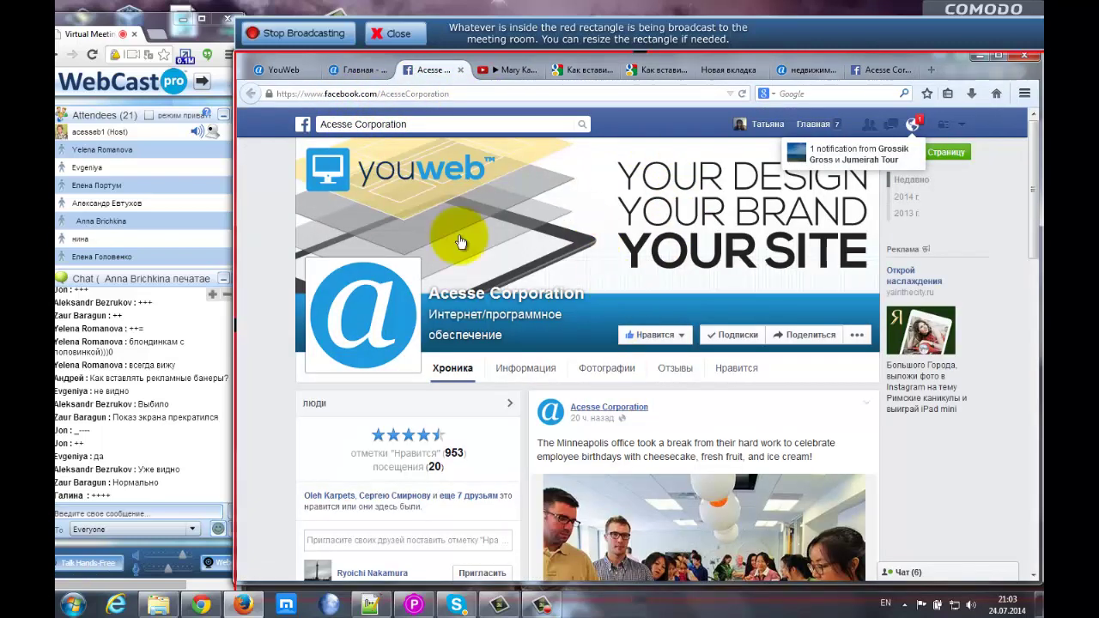
left_click(357, 69)
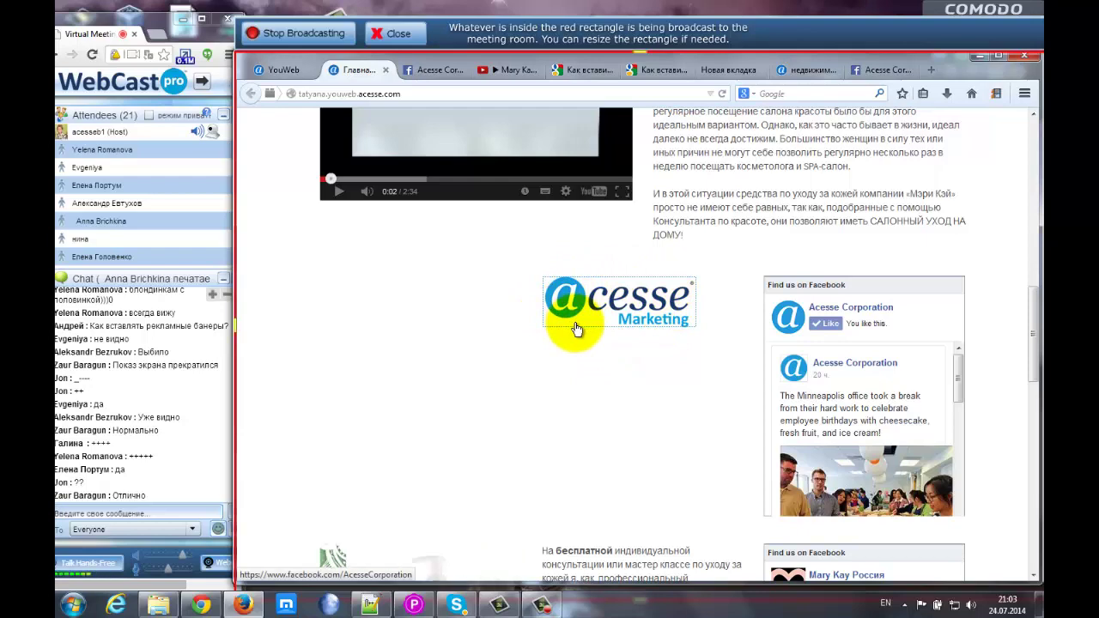
left_click(273, 69)
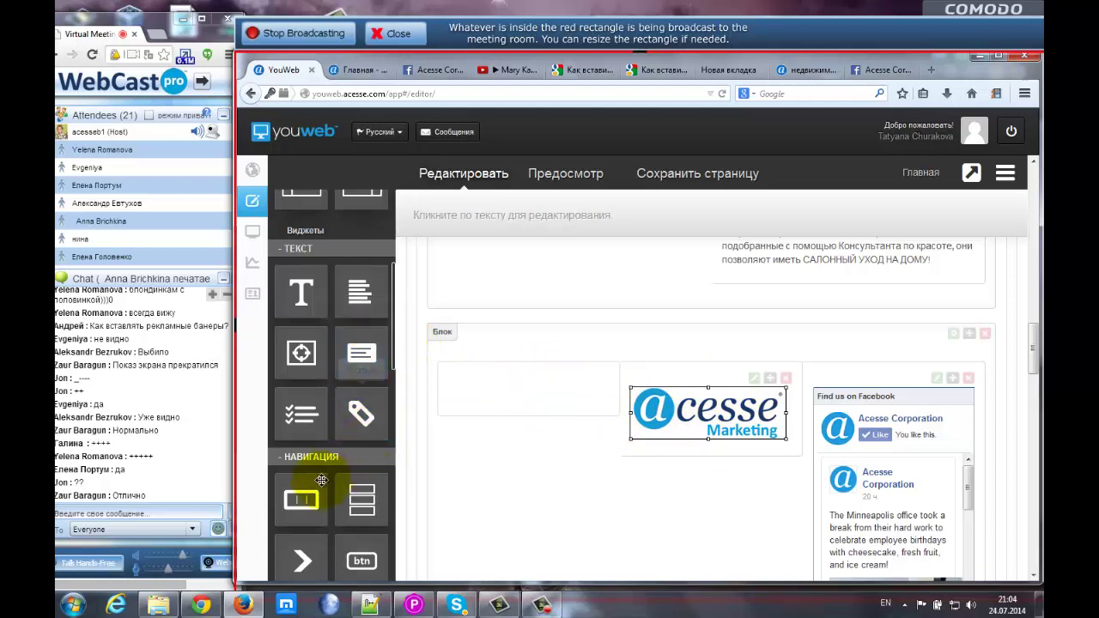
- Drop an image widget from МЕДИА into the block's empty left column and open its image library
scroll(293, 462, "down", 6)
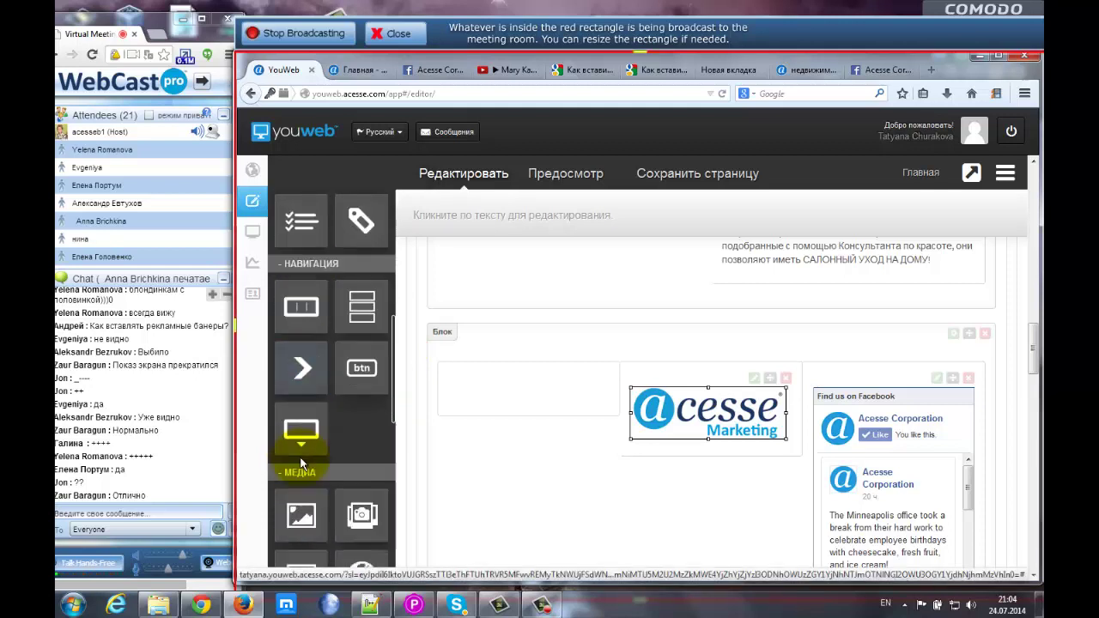
left_click_drag(300, 234, 472, 384)
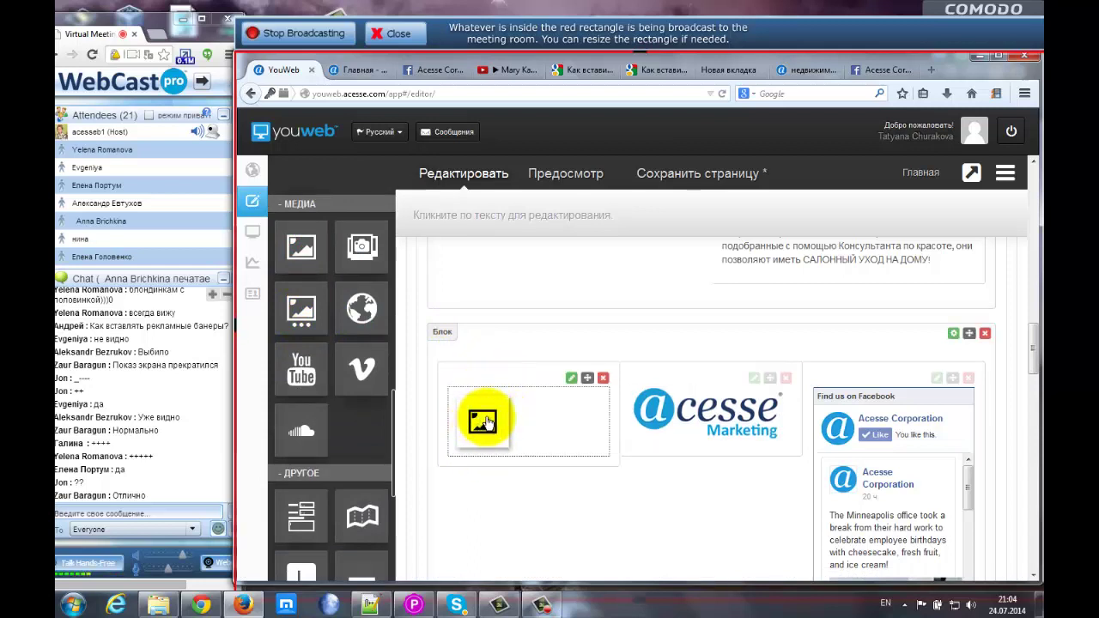
left_click(485, 421)
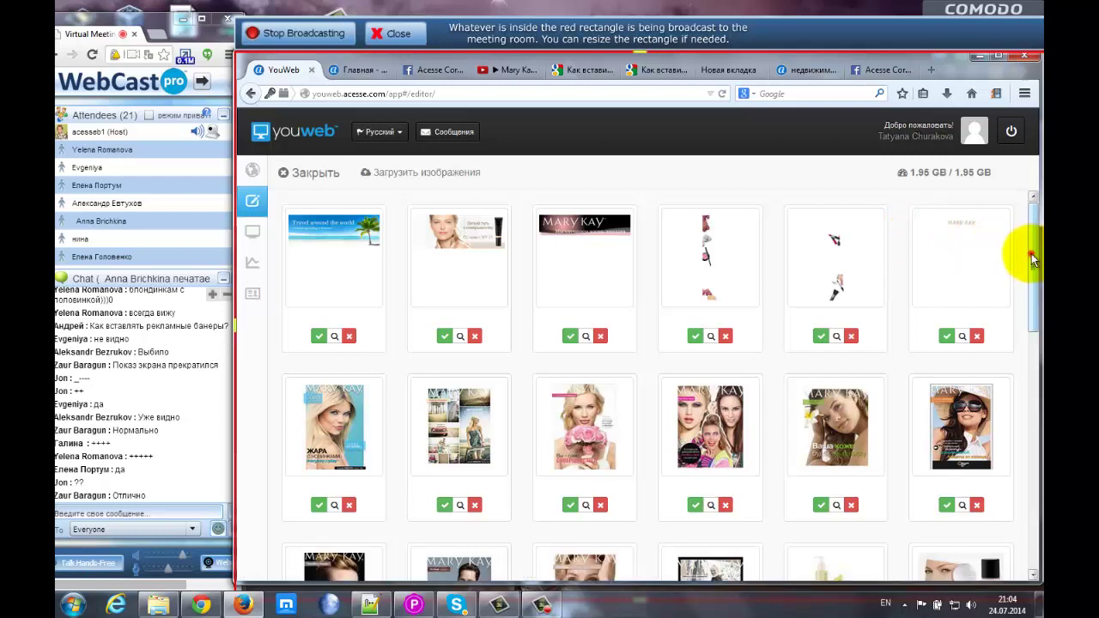
- Show the Acesse Marketing logo from the library's bottom enlarged and right-click the preview
left_click_drag(1034, 252, 1036, 488)
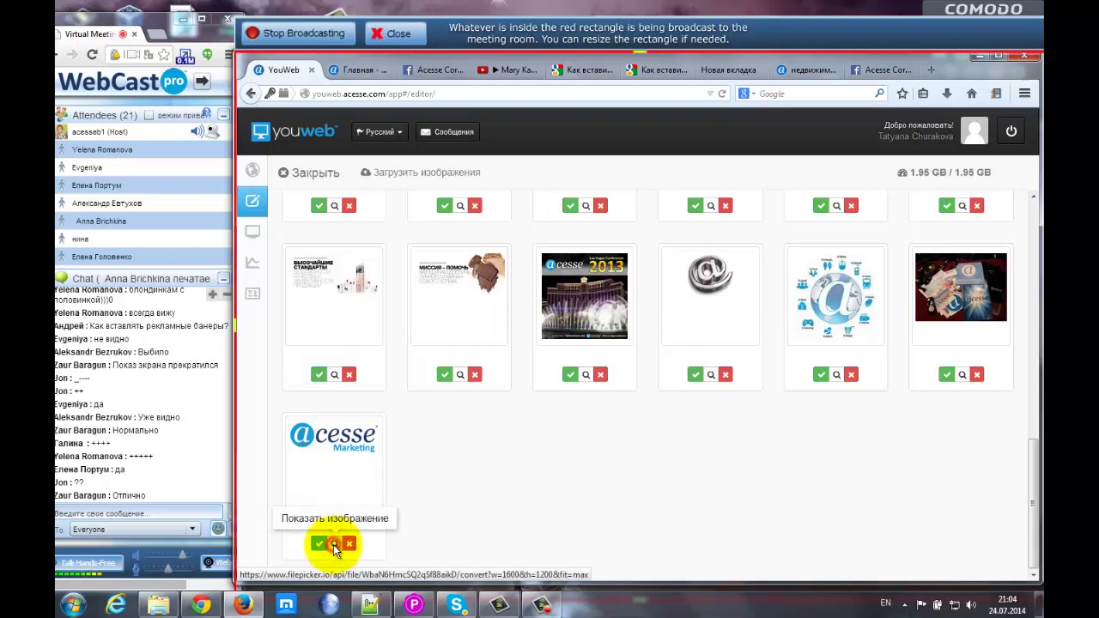
left_click(333, 546)
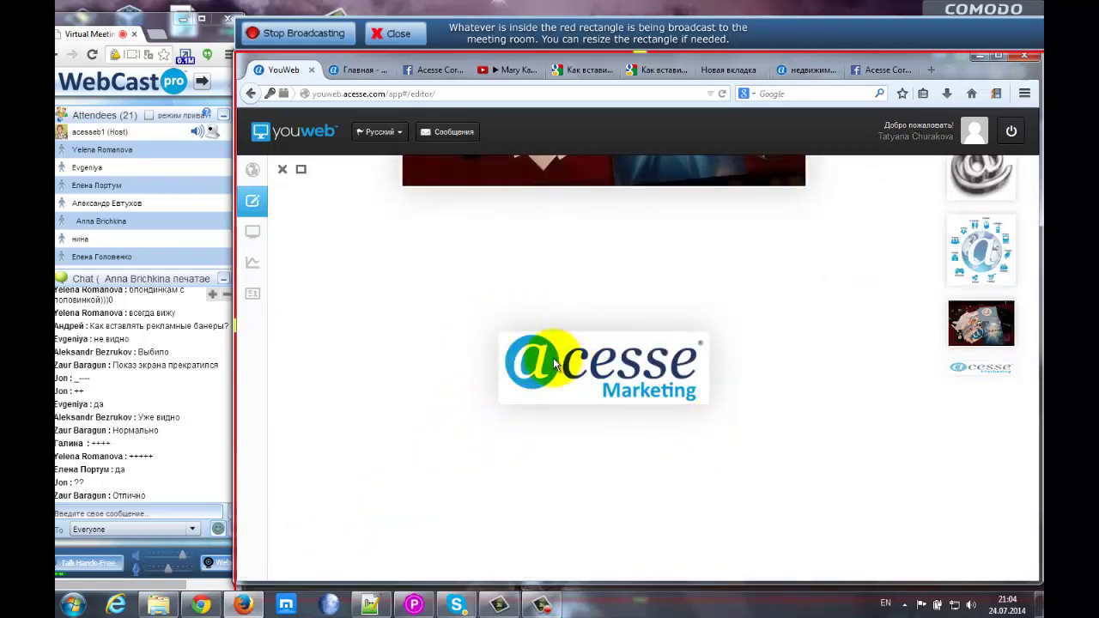
right_click(555, 364)
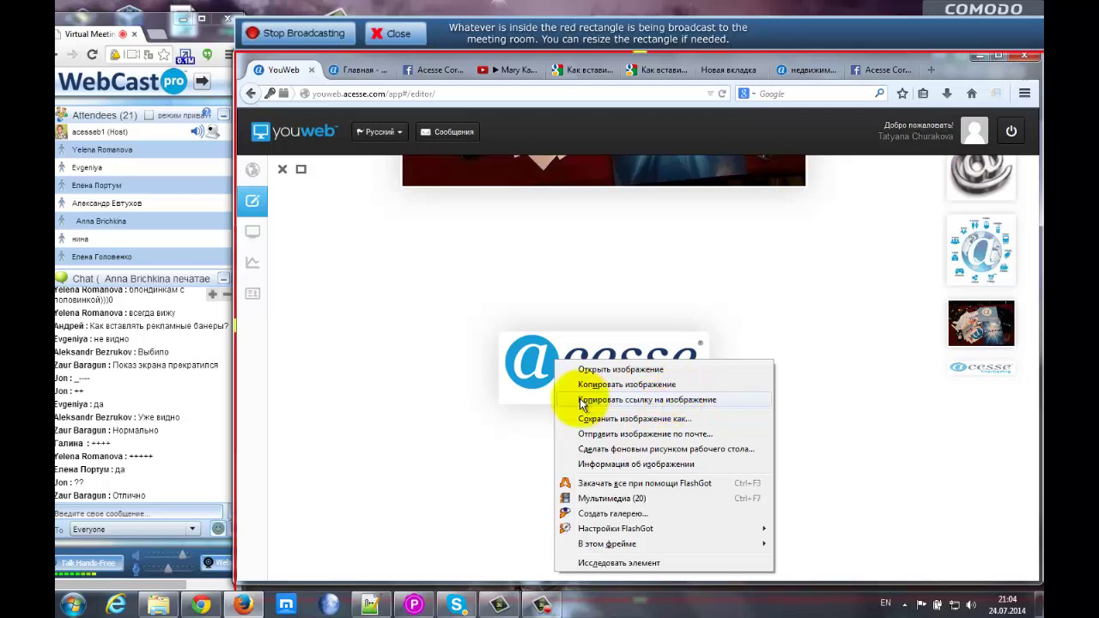
- Copy the logo image's address and load it via 'Вставить и перейти' in a new tab
left_click(625, 402)
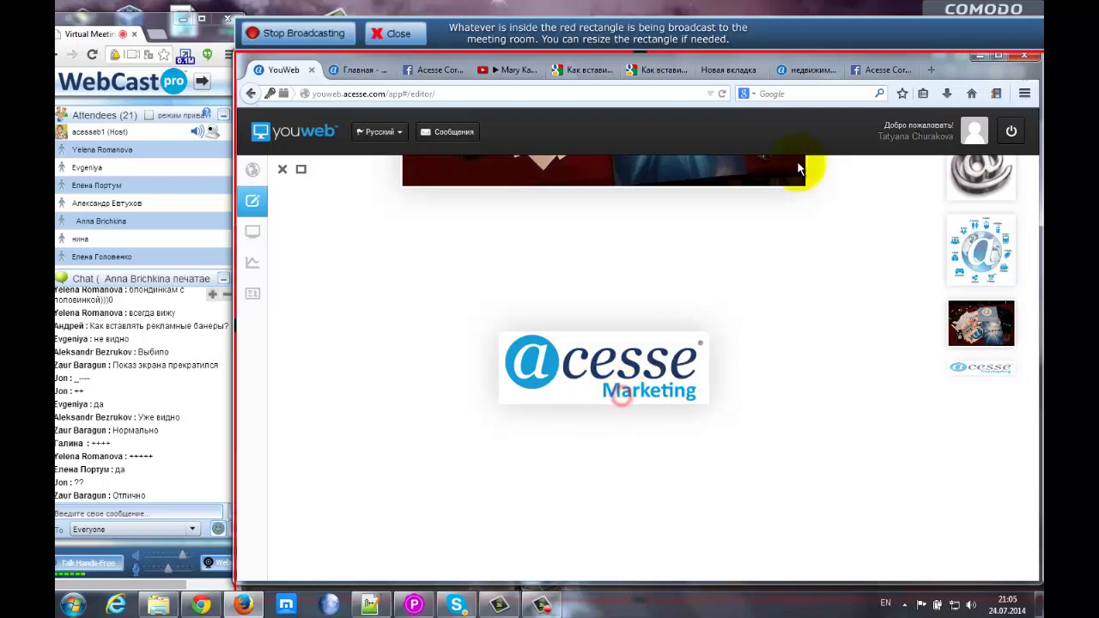
left_click(931, 70)
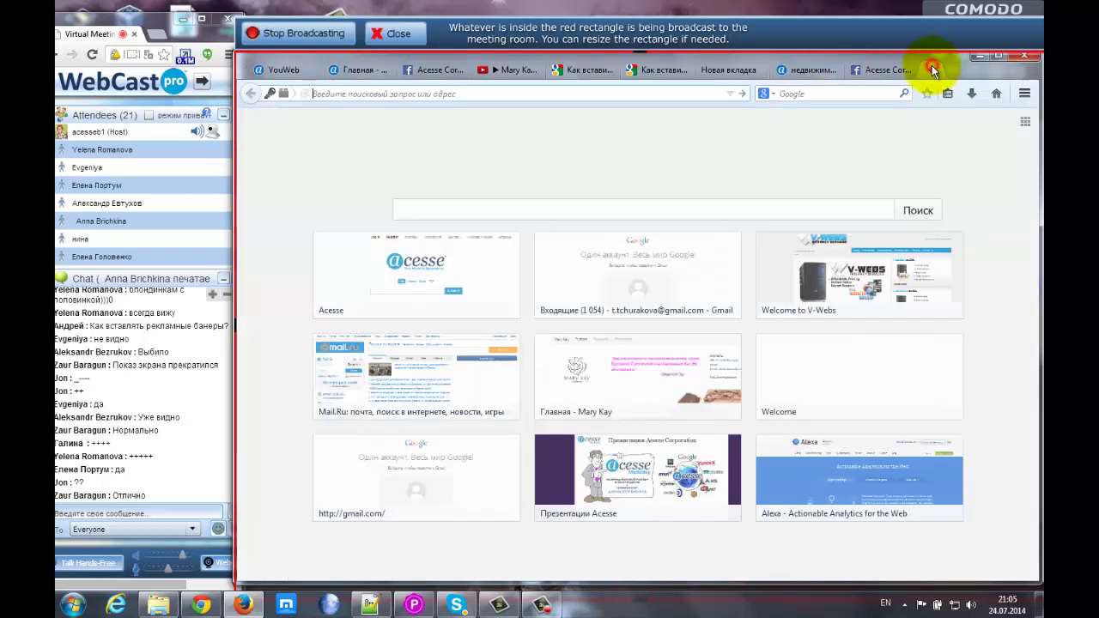
right_click(343, 96)
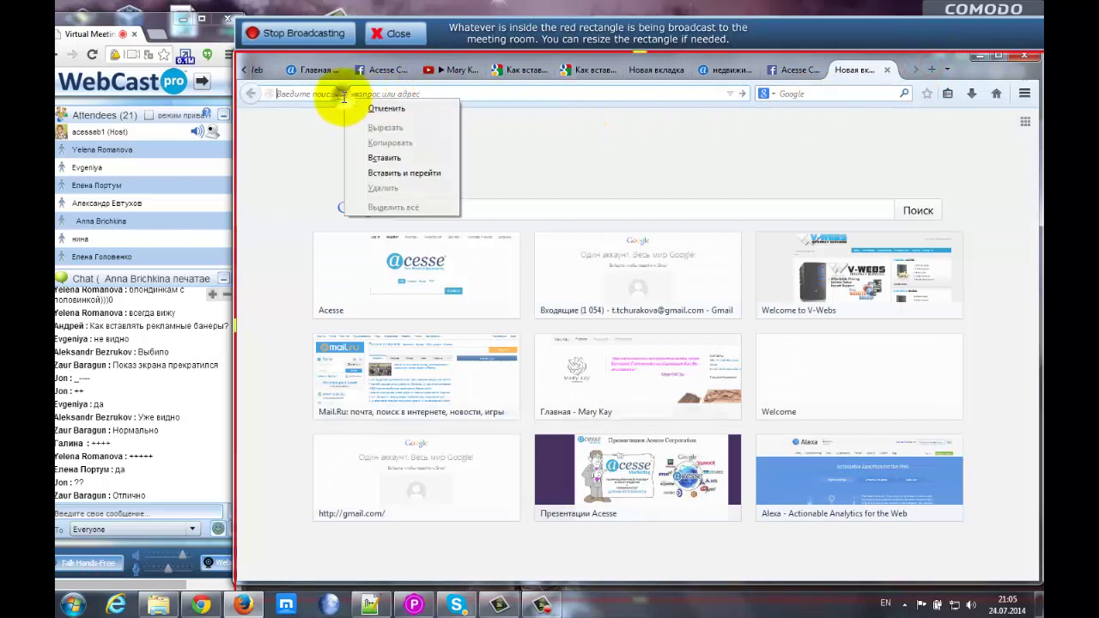
left_click(386, 174)
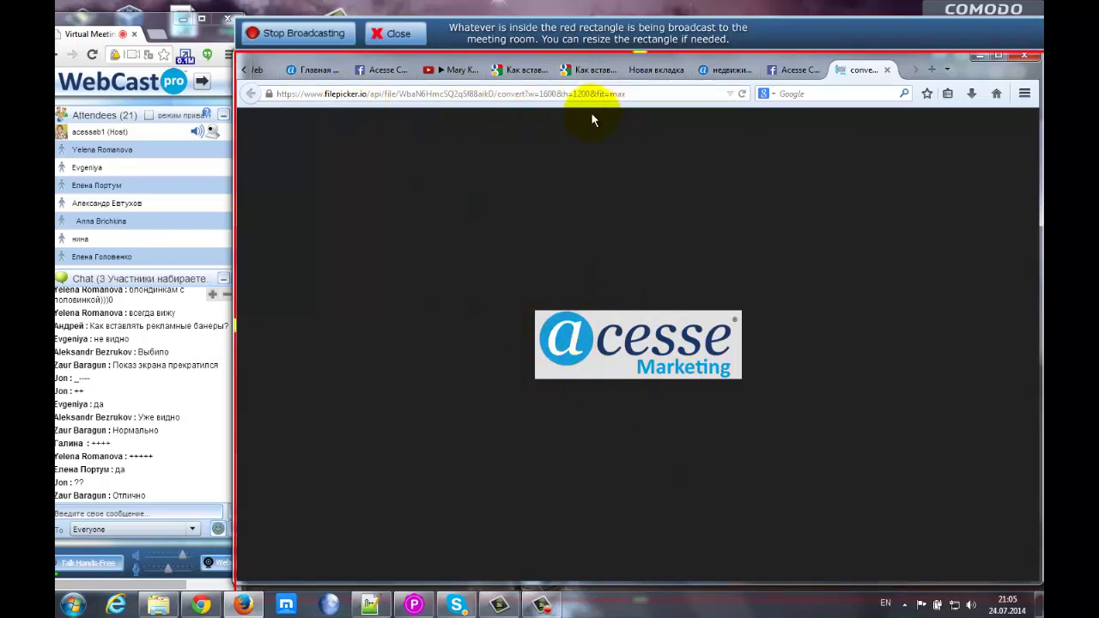
left_click(244, 68)
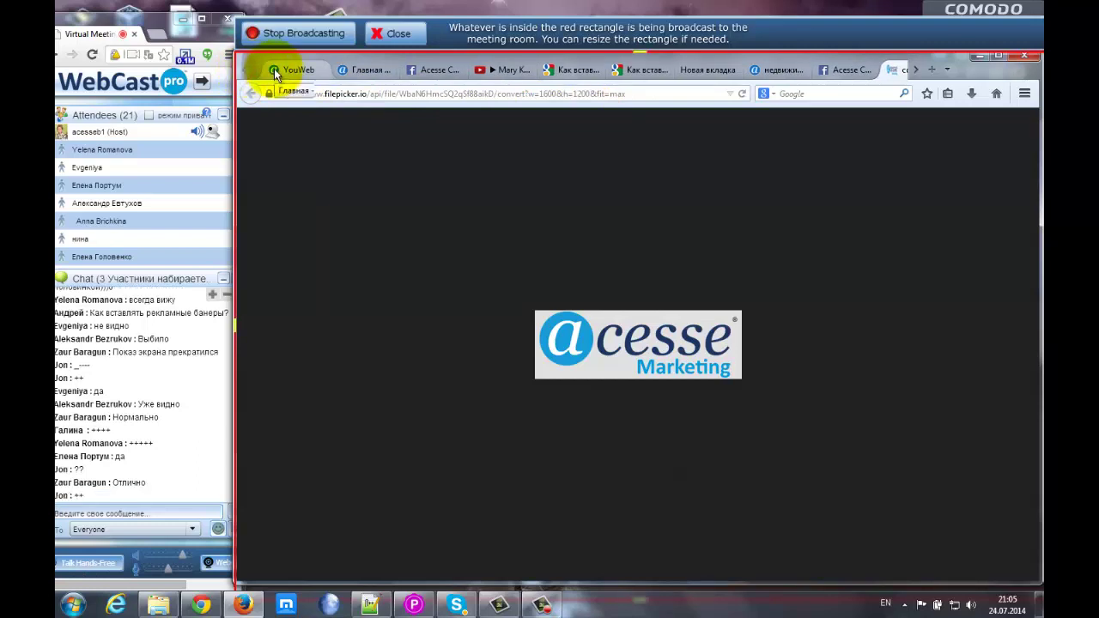
- Back in YouWeb, close the enlarged image preview and the image library
left_click(274, 72)
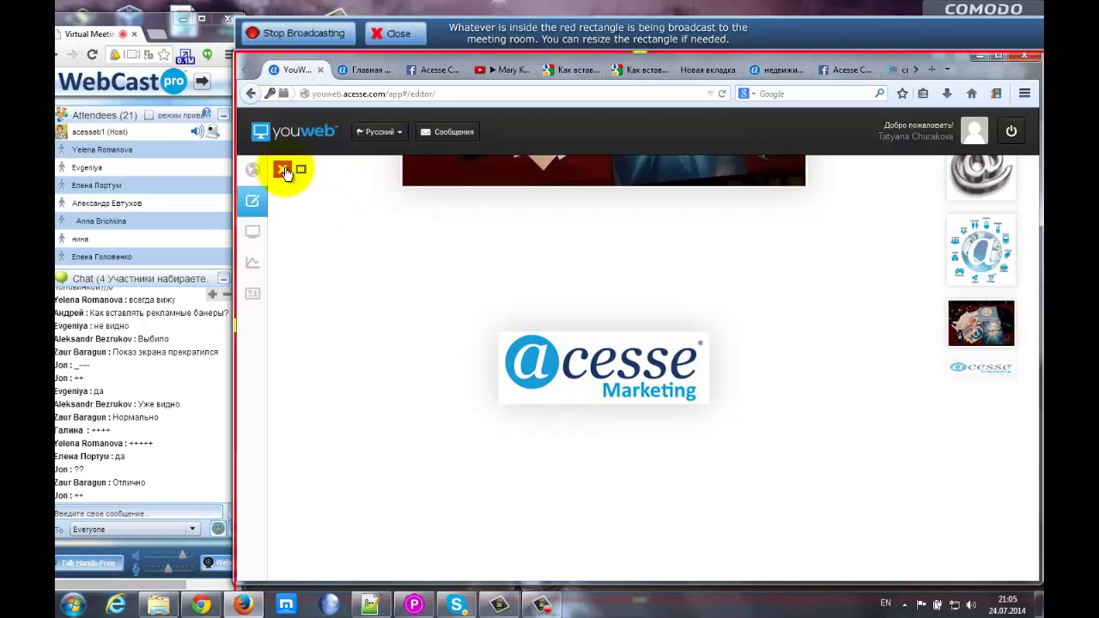
left_click(284, 170)
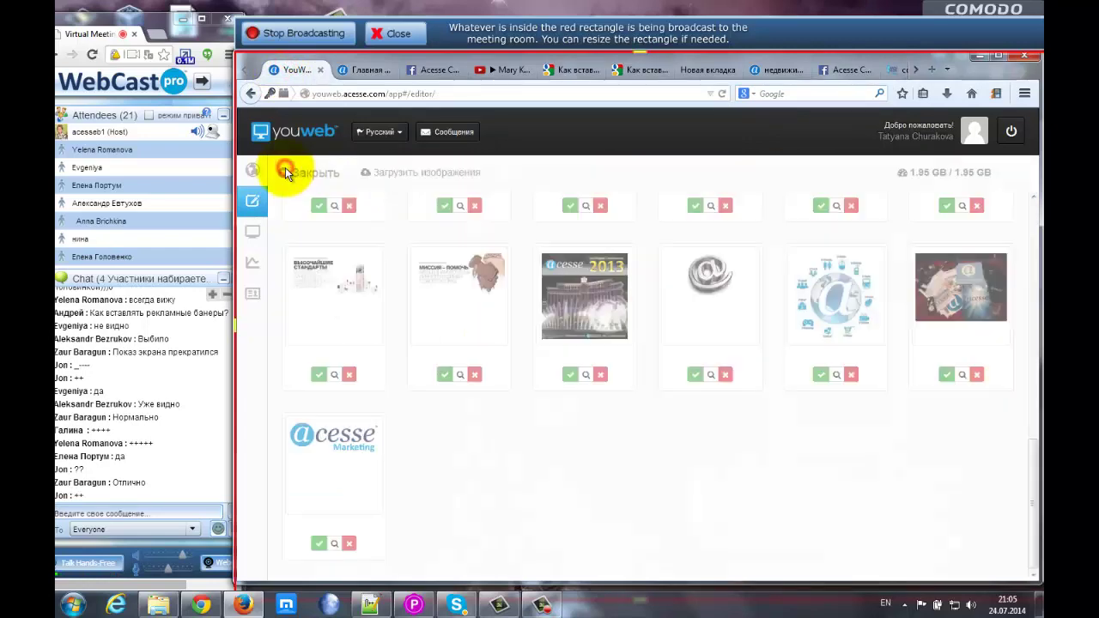
left_click(314, 173)
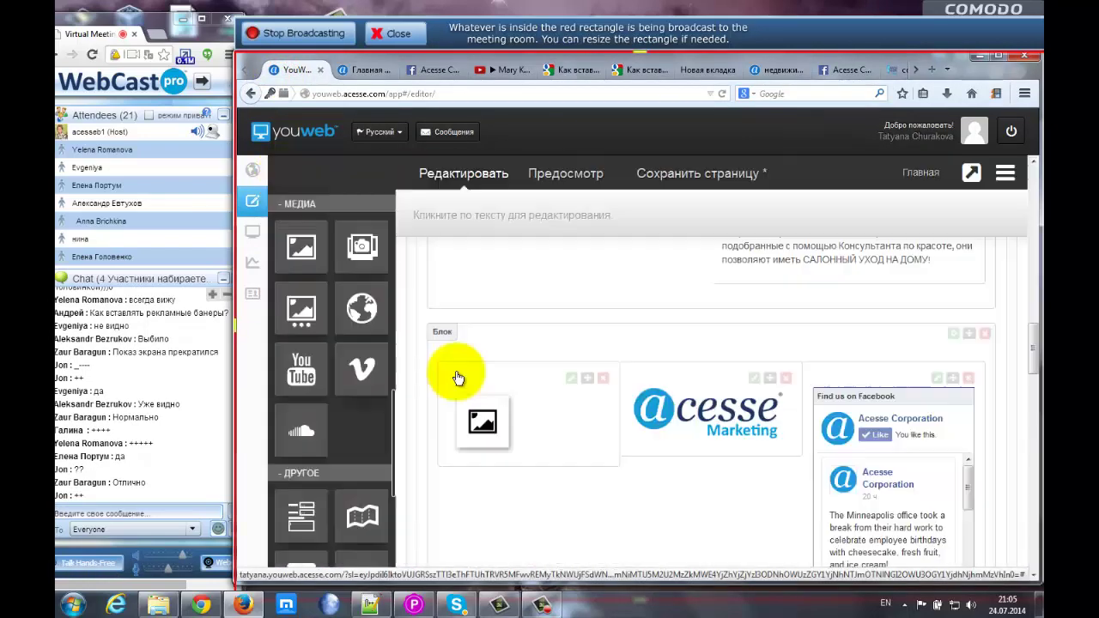
left_click_drag(1034, 346, 1034, 347)
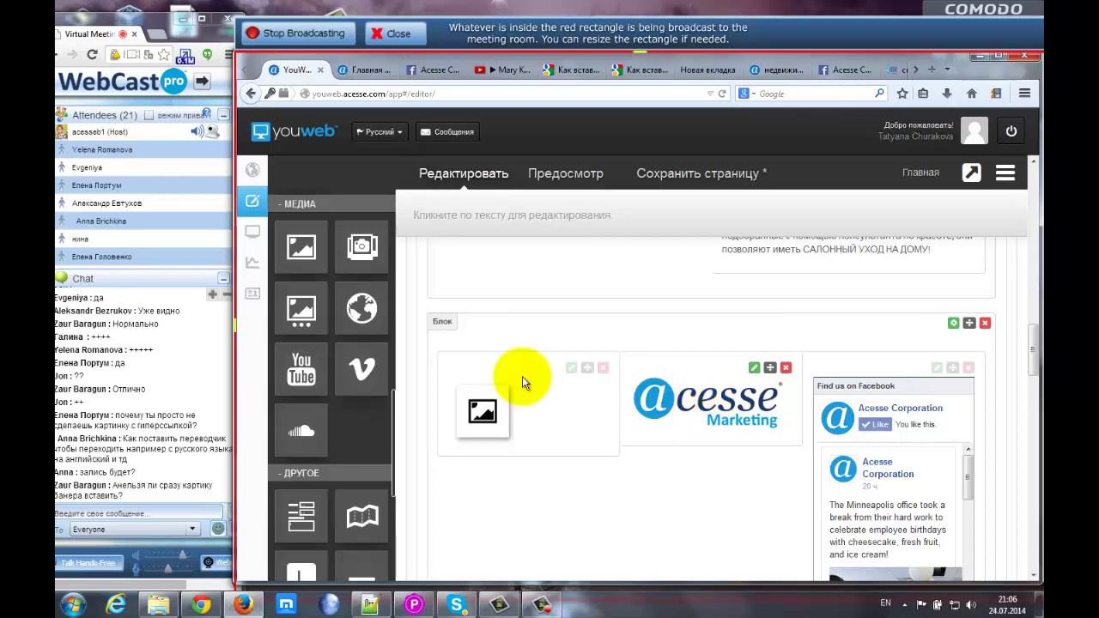
- Delete the empty image component from the left column, confirming with OK
left_click(603, 371)
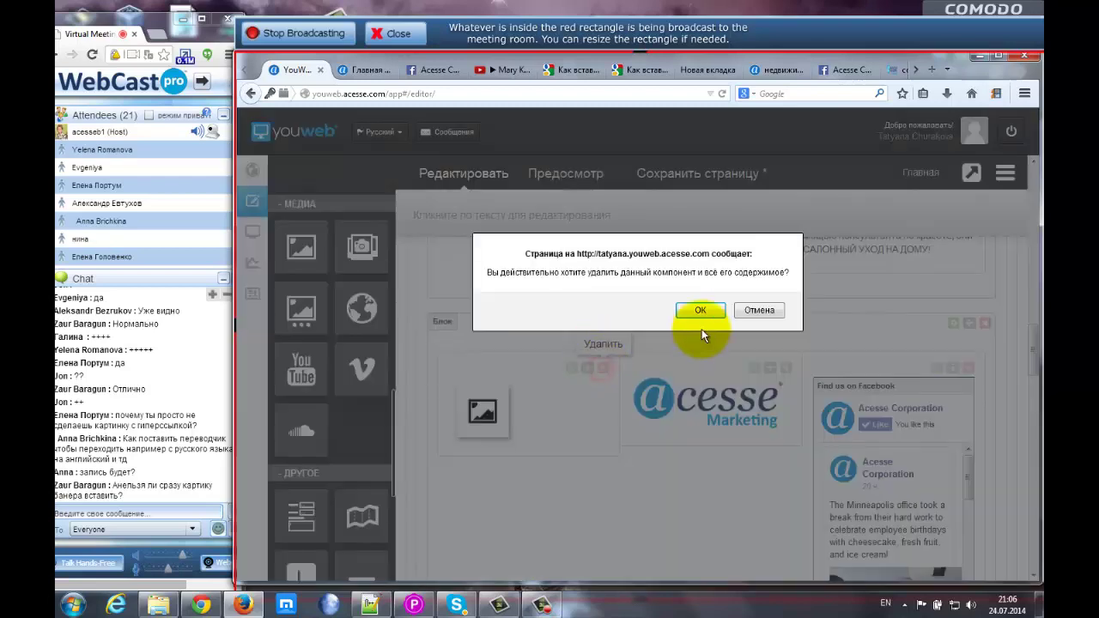
left_click(699, 312)
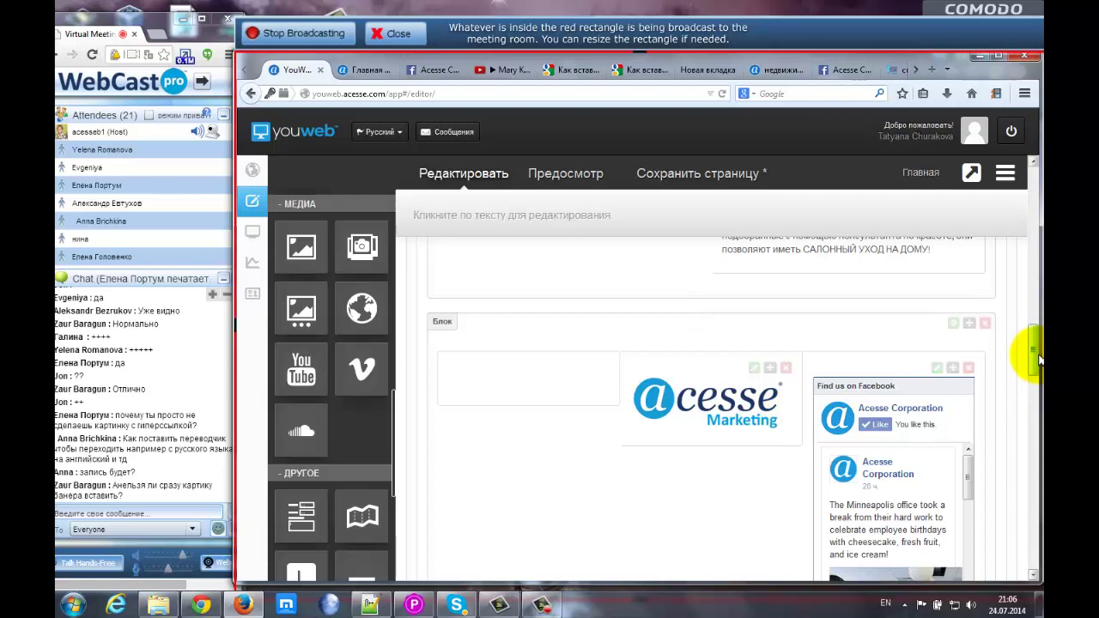
mouse_move(1039, 359)
left_mouse_down()
mouse_move(1039, 396)
mouse_move(1038, 361)
left_mouse_up()
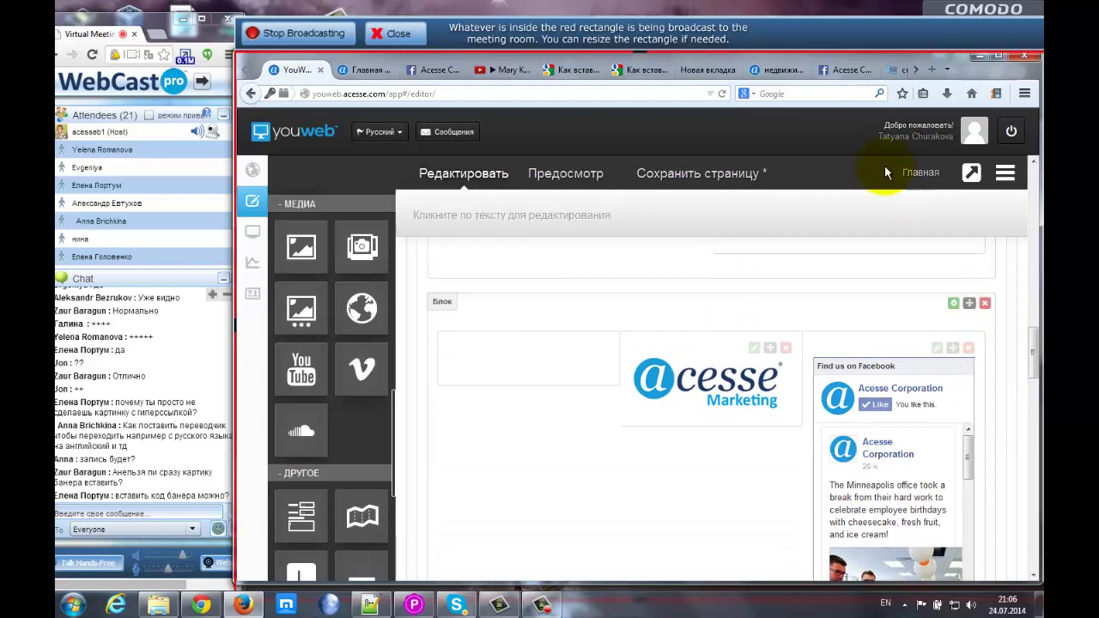
- In a new tab, go from acesse.com to the Acesse Marketing member login page
left_click(916, 73)
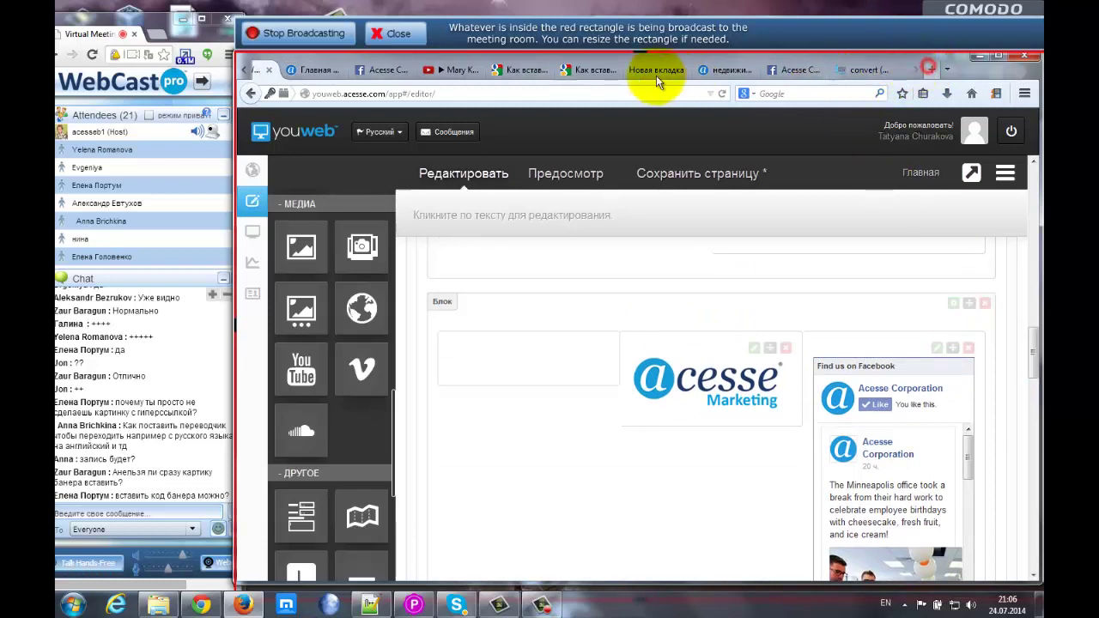
key("ctrl+t")
left_click(407, 276)
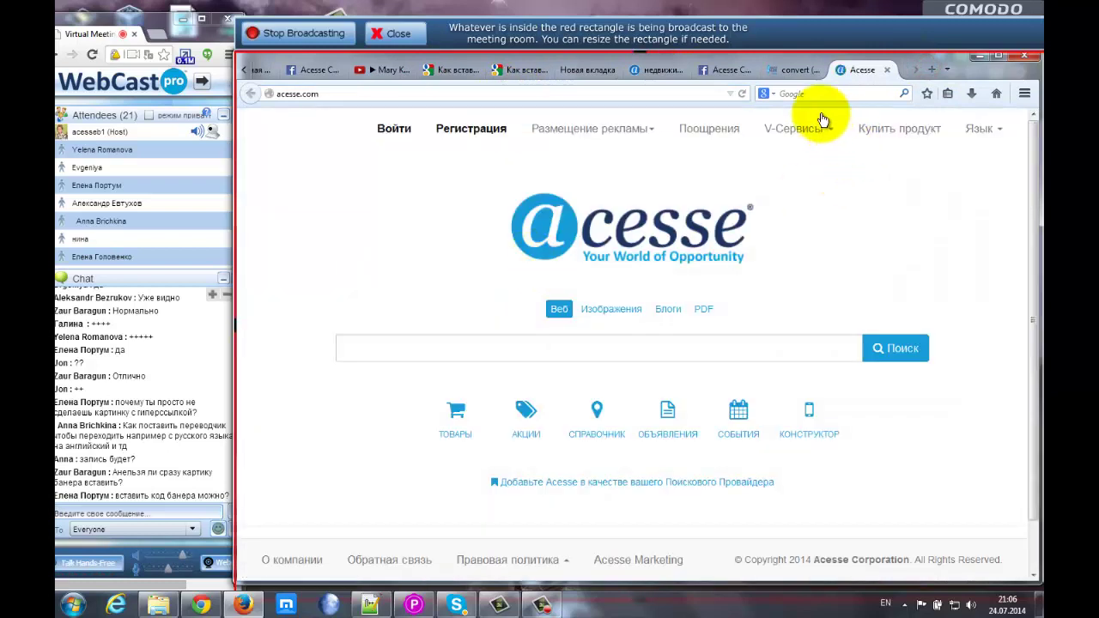
left_click(613, 563)
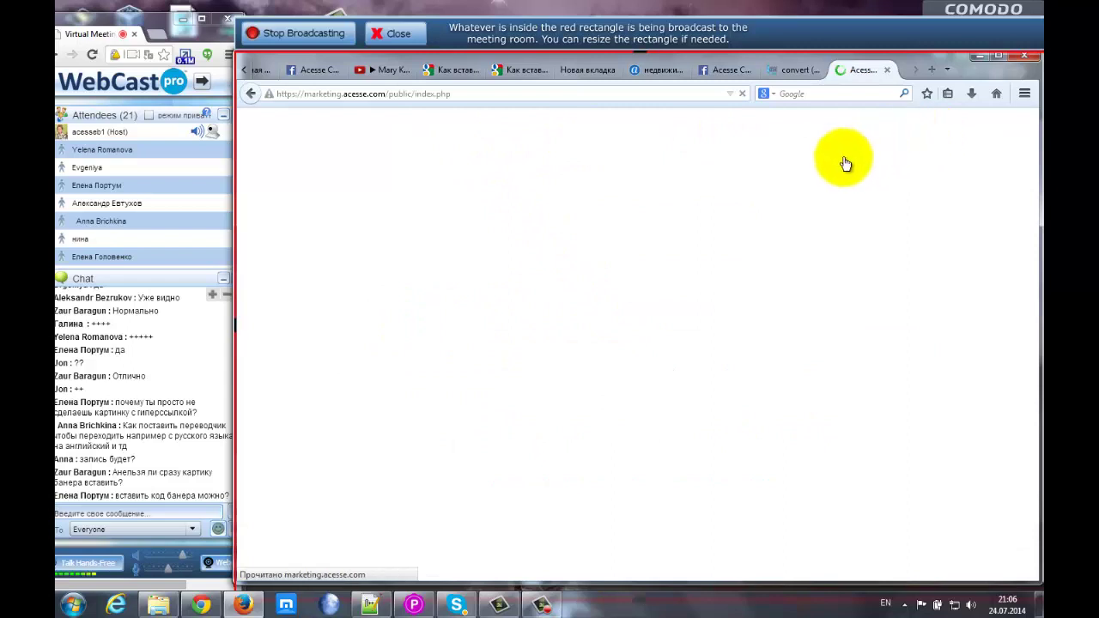
left_click(901, 119)
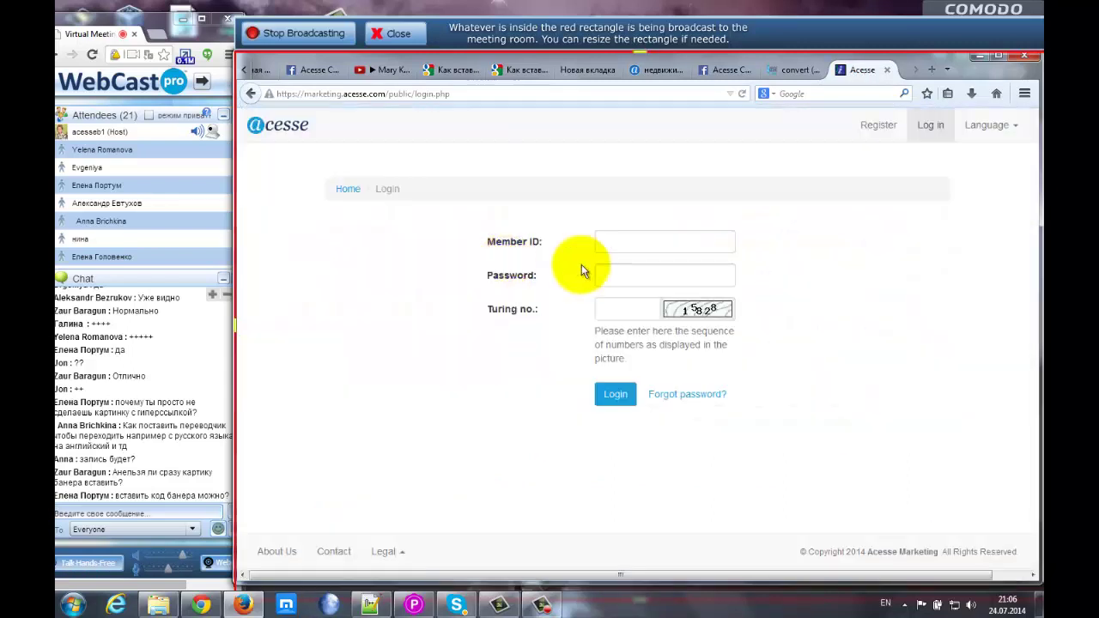
- Sign in with the saved Member ID, the account password and the Turing number
left_click(613, 242)
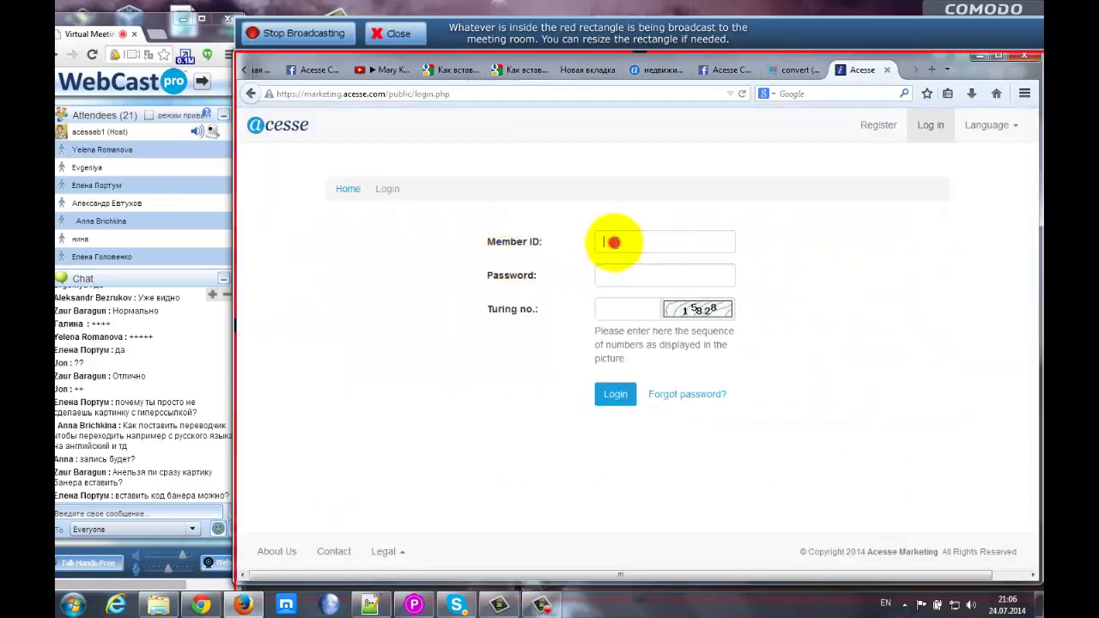
left_click(614, 259)
left_click(613, 273)
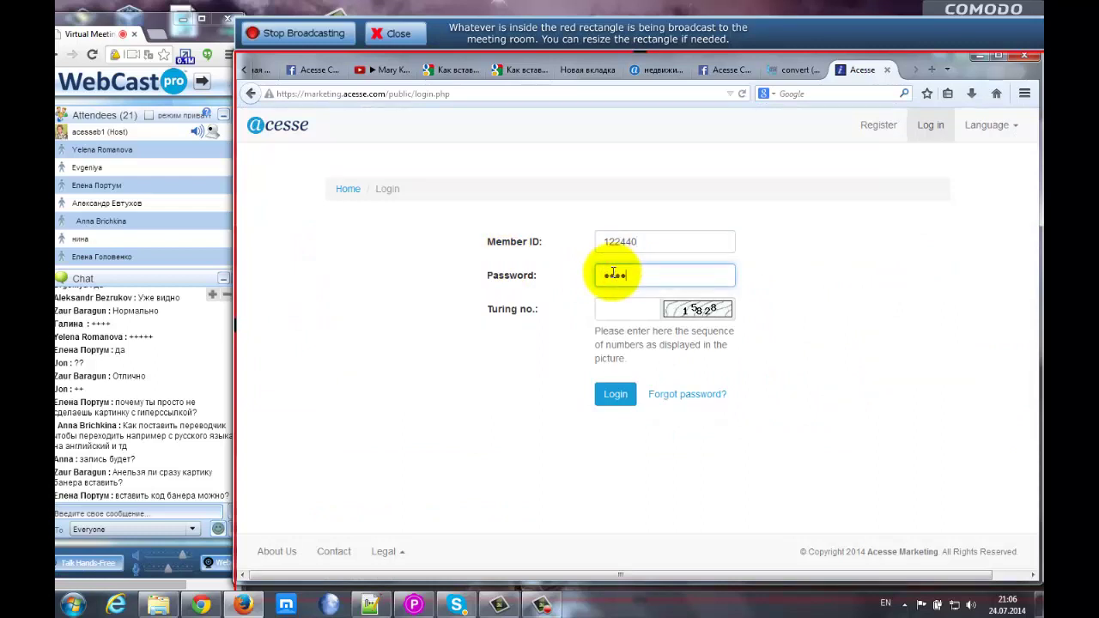
type("•")
key("Tab")
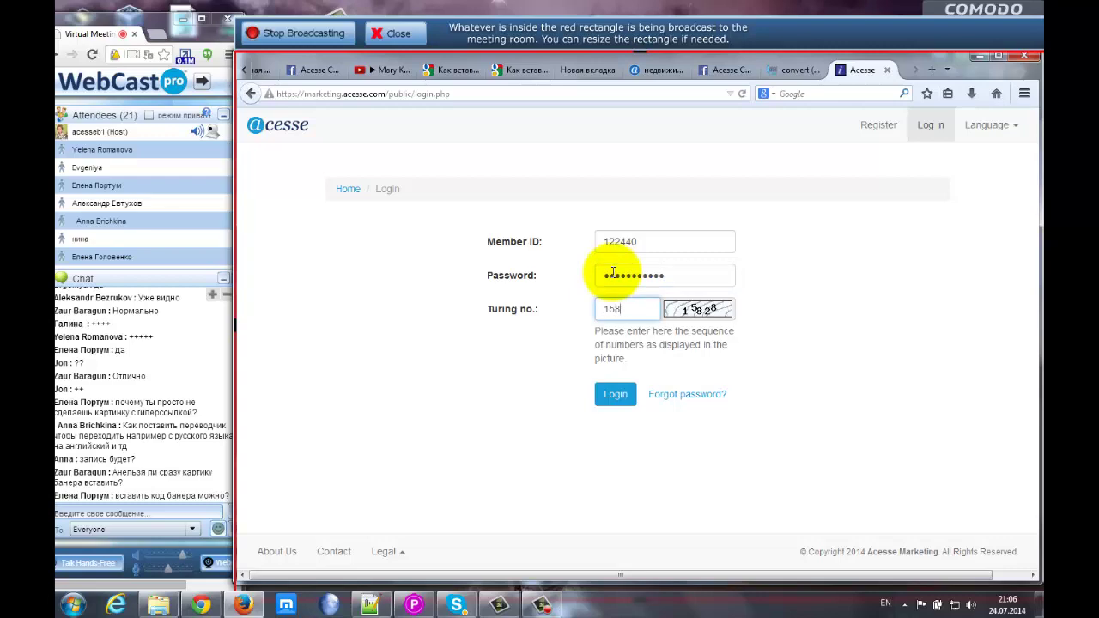
key("Return")
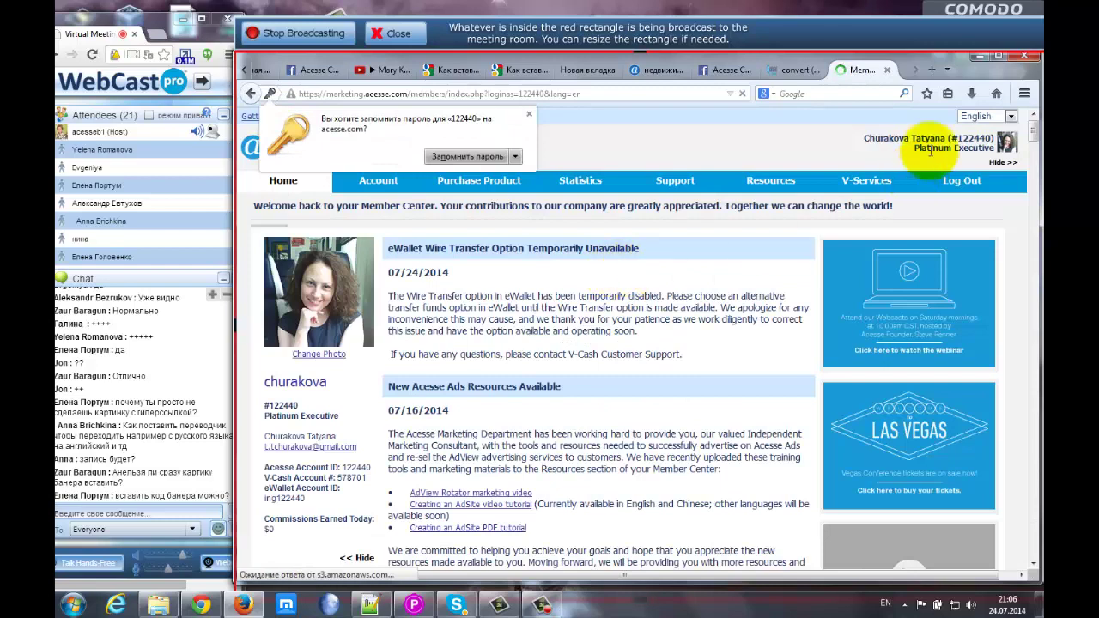
- Switch the members area to Русский and open Поддержка > Промо баннеры
left_click(979, 116)
left_click(980, 162)
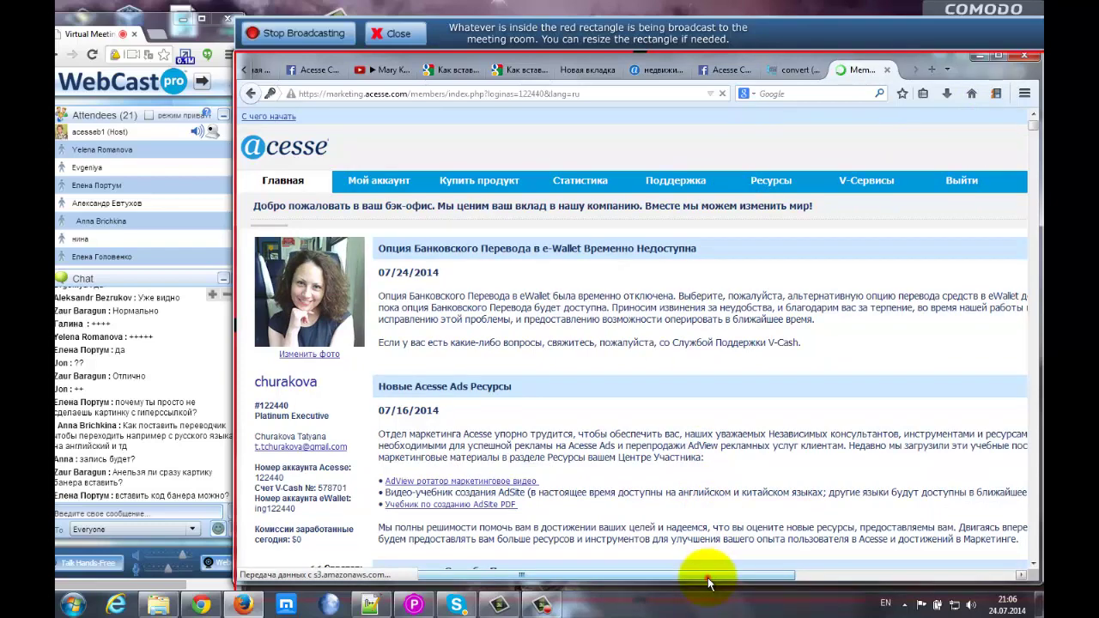
left_click_drag(708, 583, 936, 574)
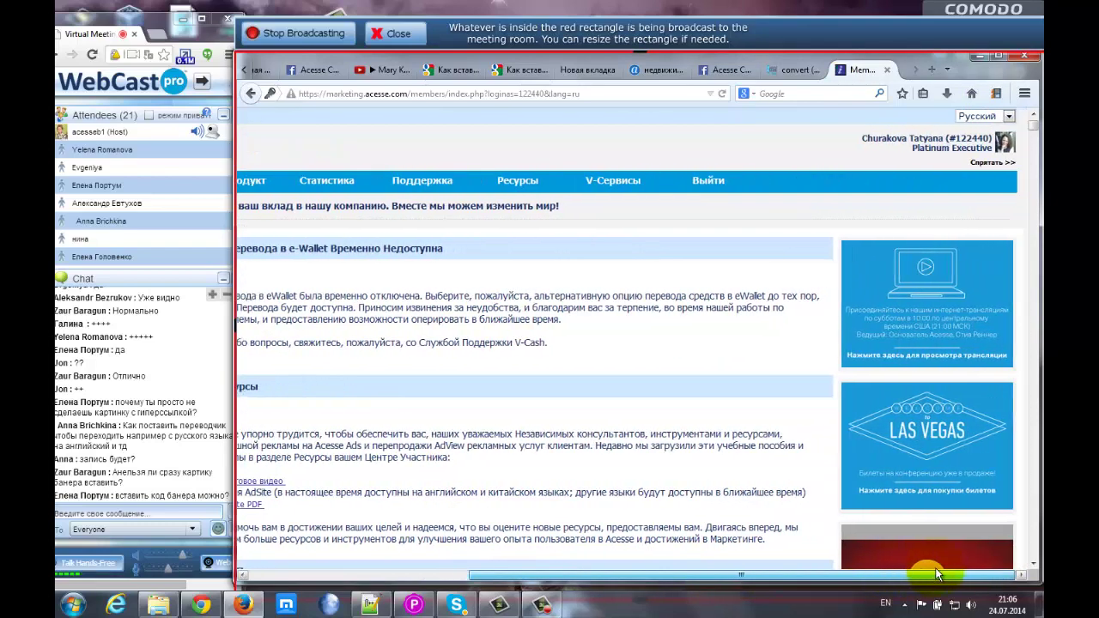
scroll(859, 343, "down", 3)
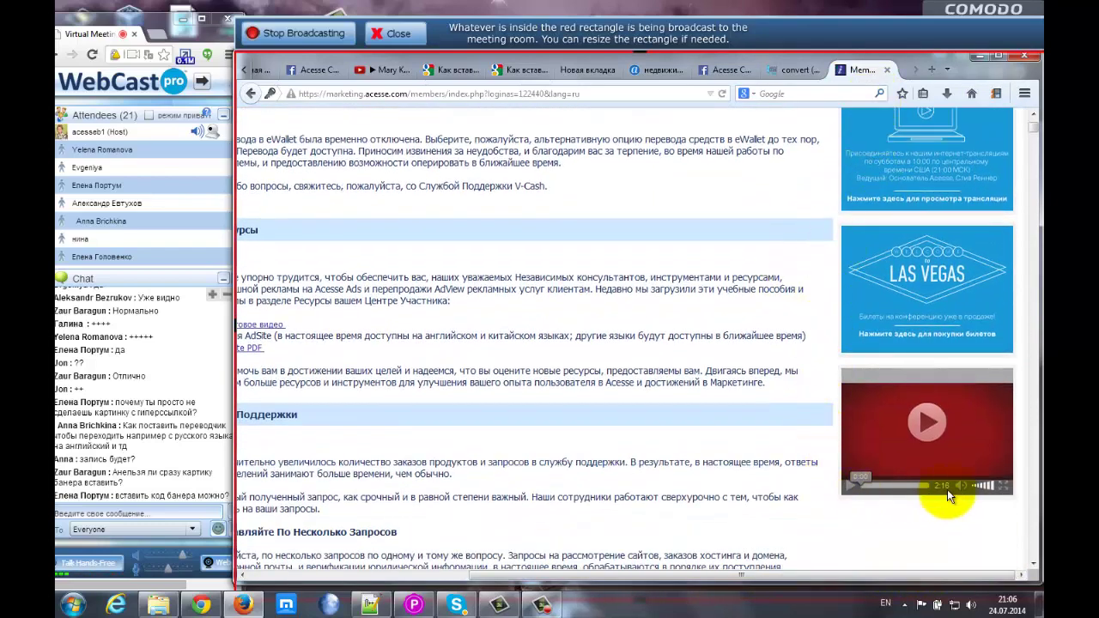
scroll(627, 265, "up", 1)
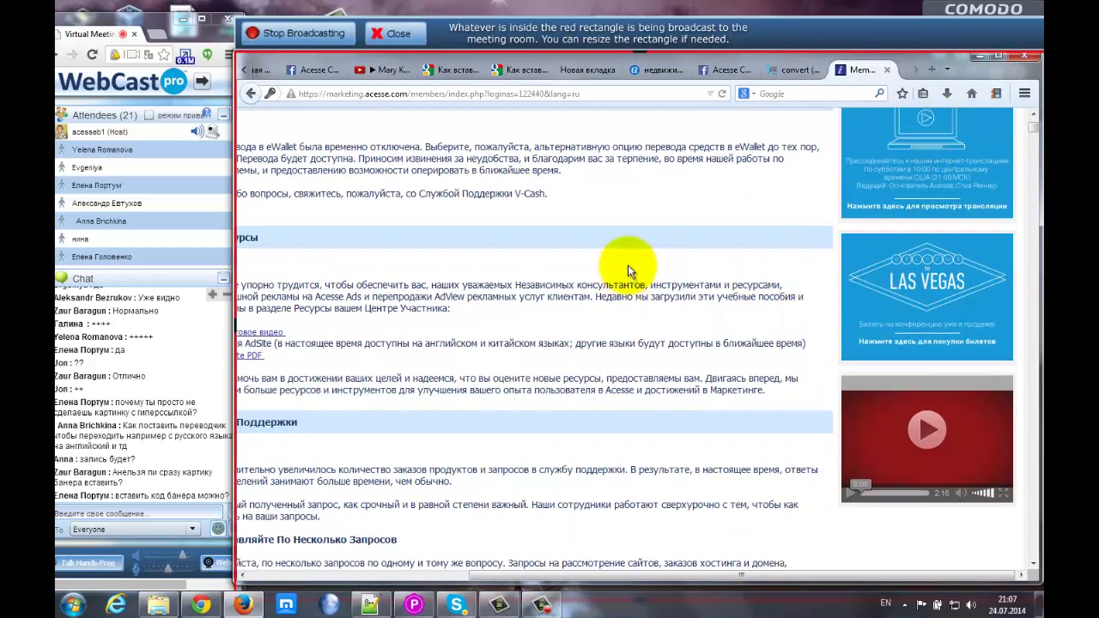
scroll(601, 258, "up", 3)
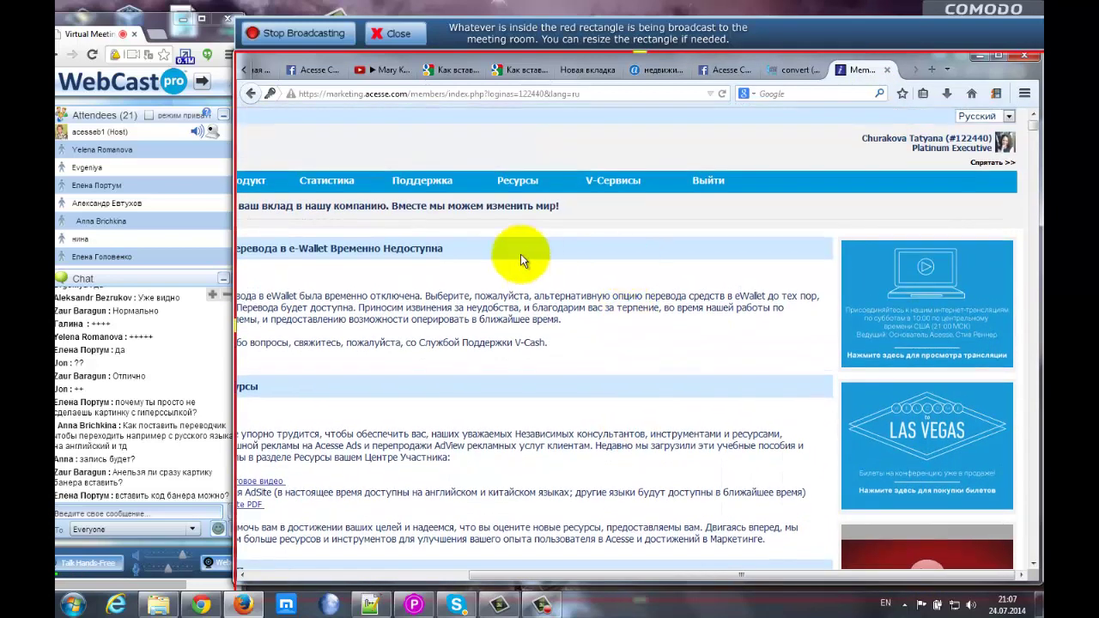
left_click(414, 183)
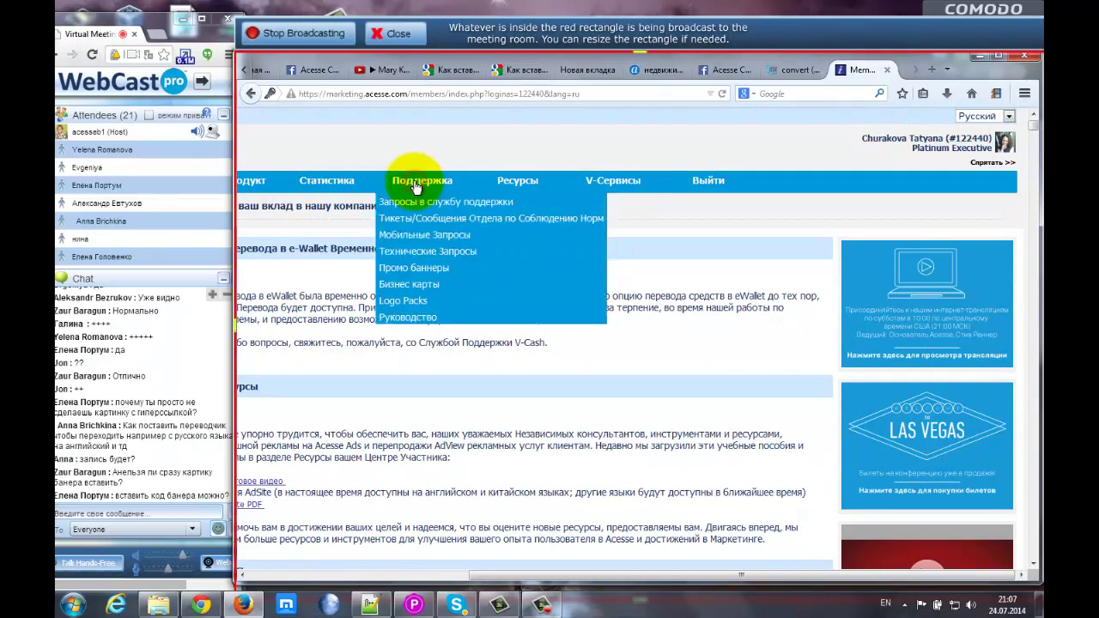
left_click(423, 271)
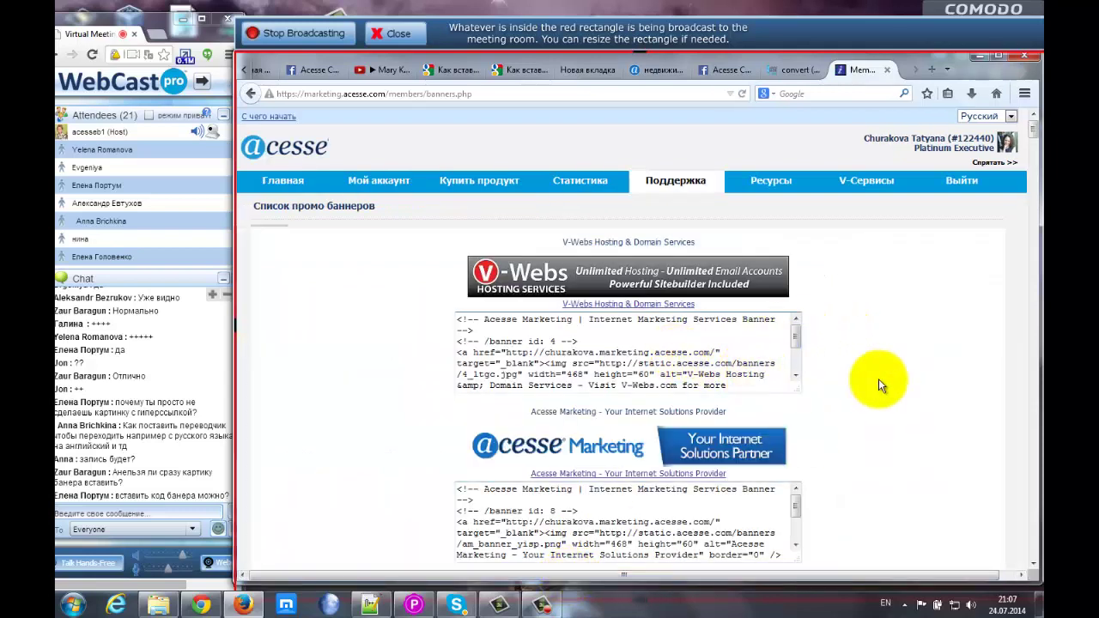
- Inspect the first banner's code, selecting its referral link and image address
scroll(879, 378, "down", 6)
scroll(940, 380, "up", 4)
left_click(615, 258)
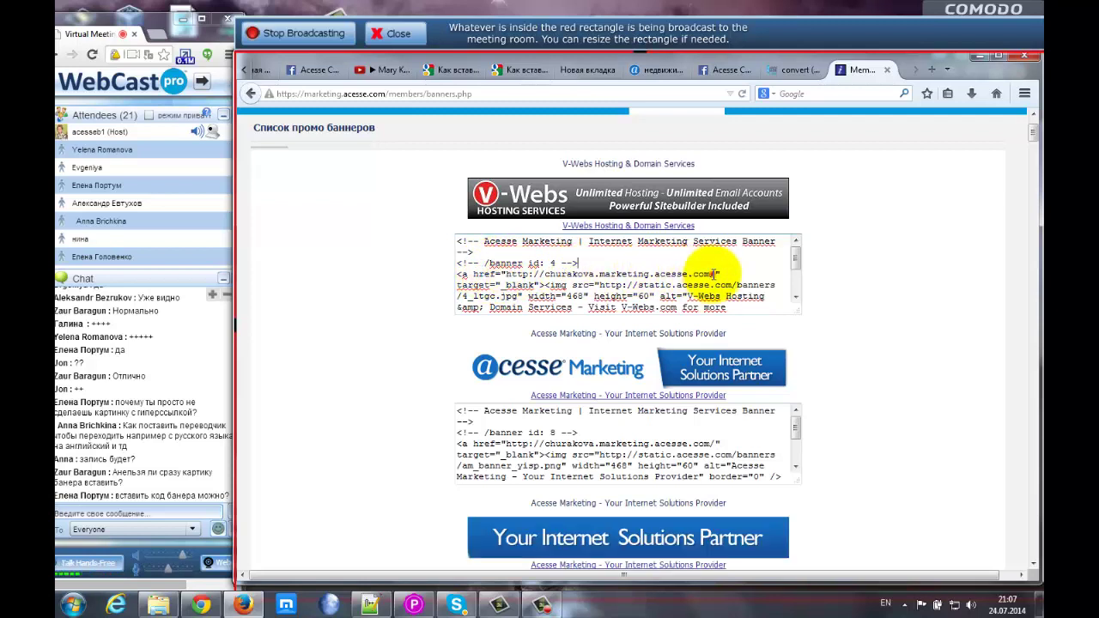
left_click_drag(713, 274, 507, 273)
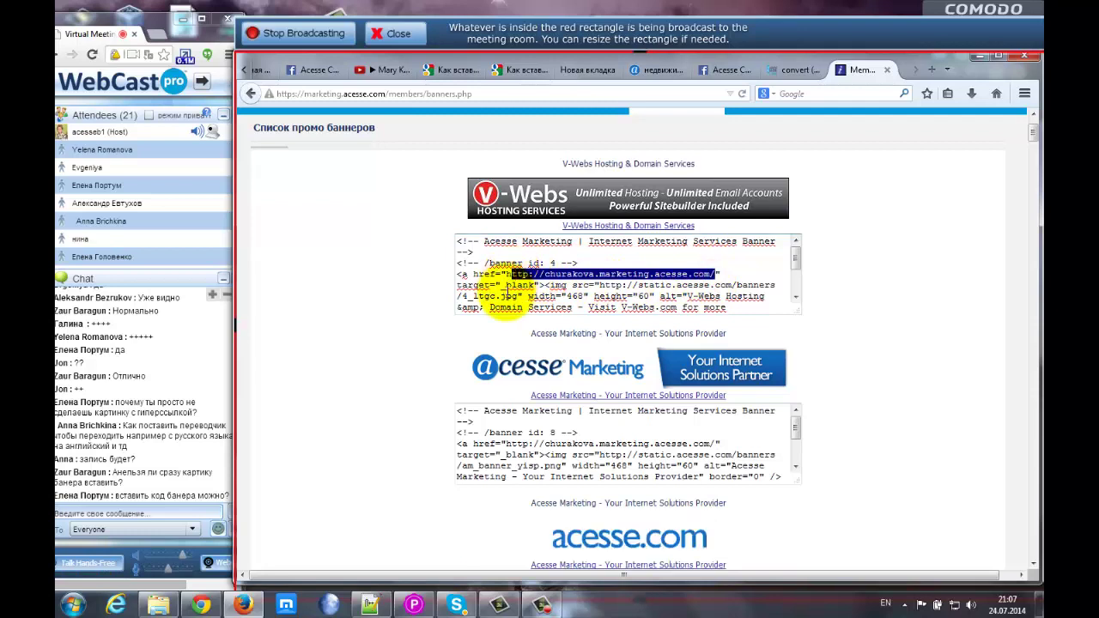
left_click(503, 289)
left_click_drag(795, 257, 792, 272)
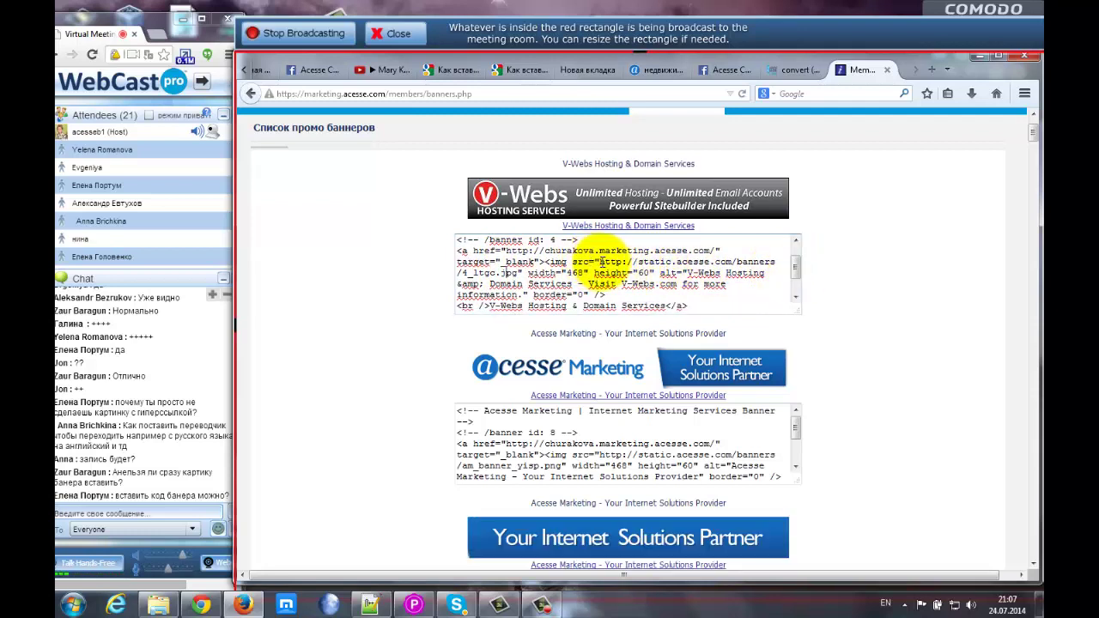
mouse_move(599, 261)
left_mouse_down()
mouse_move(569, 273)
mouse_move(585, 273)
left_mouse_up()
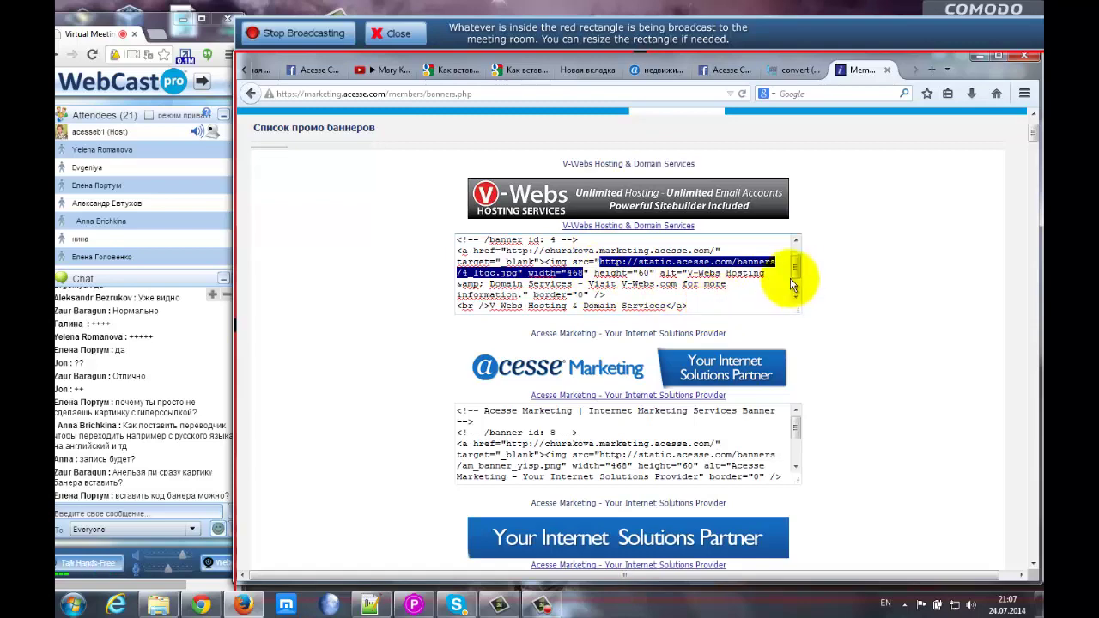
mouse_move(796, 279)
left_mouse_down()
mouse_move(799, 255)
mouse_move(797, 282)
left_mouse_up()
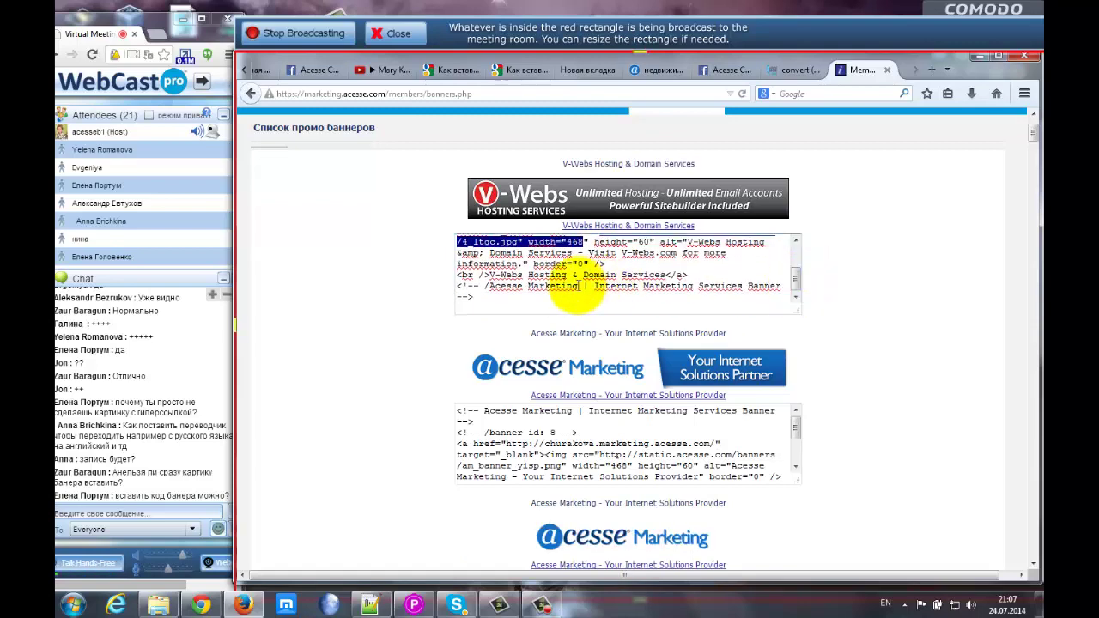
- Select all of the V-Webs Hosting banner code and return to the YouWeb editor tab
left_click(576, 286)
key("ctrl+a")
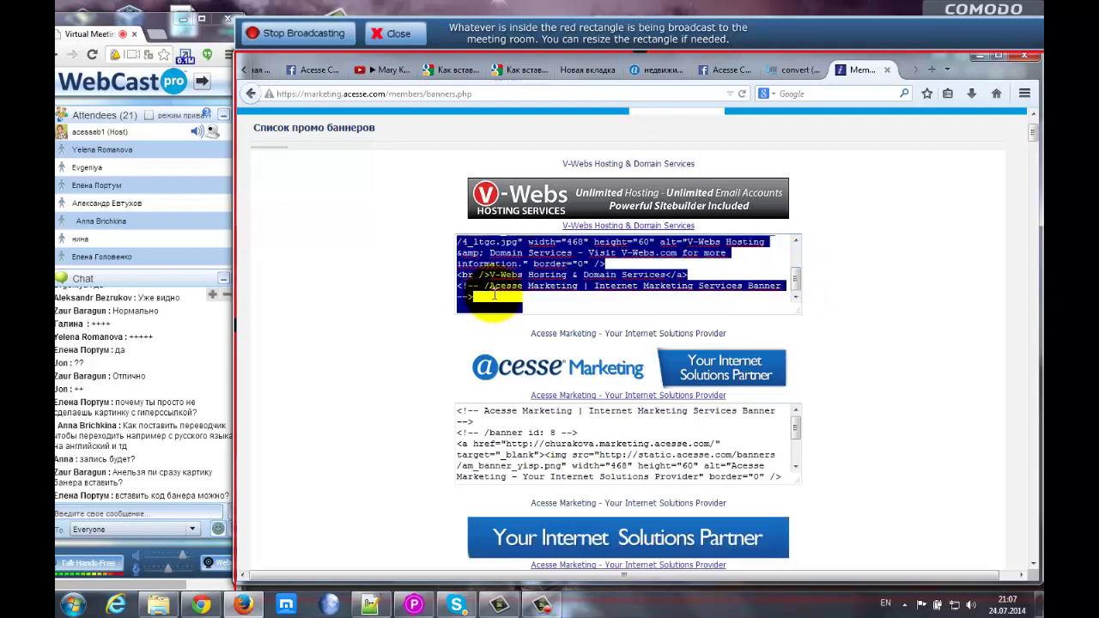
left_click(244, 70)
left_click(245, 70)
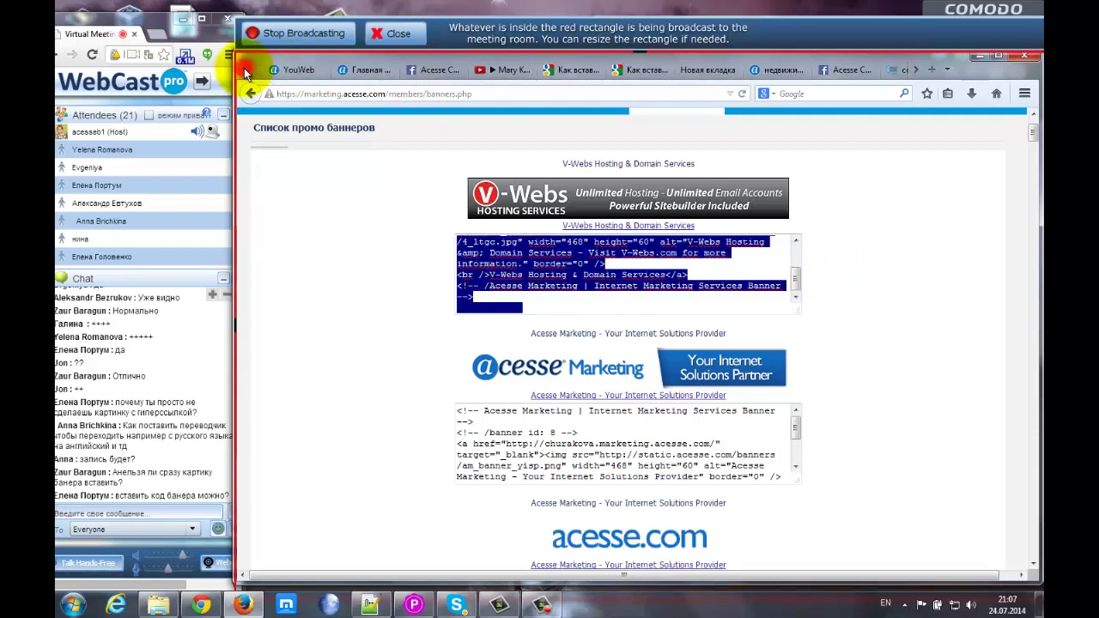
left_click(297, 70)
- Add a Текст widget to the empty block and delete its placeholder paragraph
left_click(503, 334)
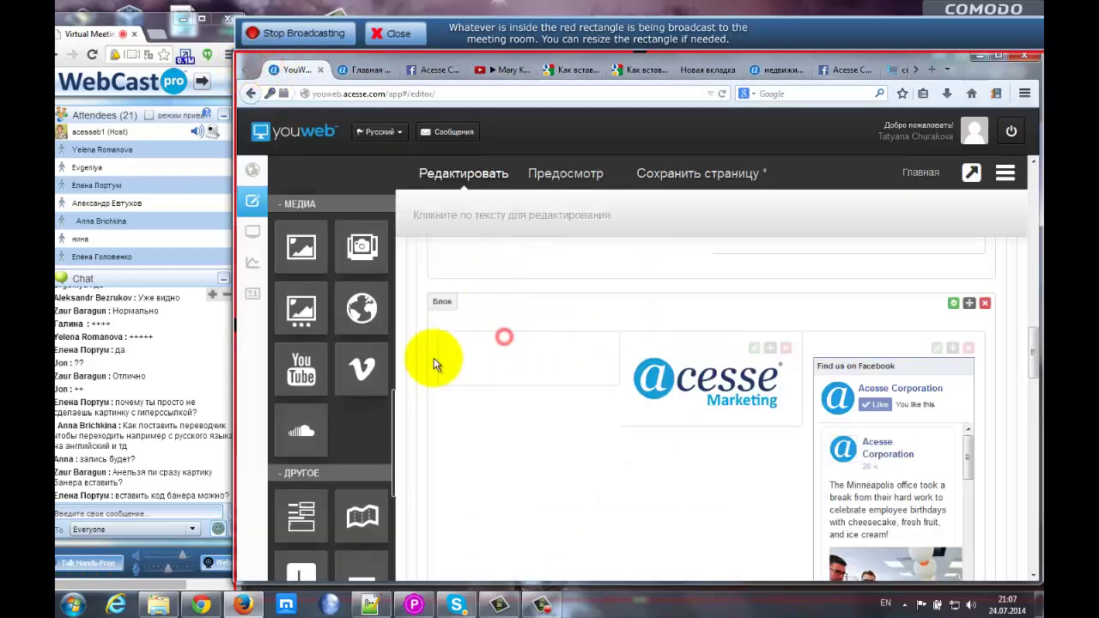
scroll(371, 412, "down", 3)
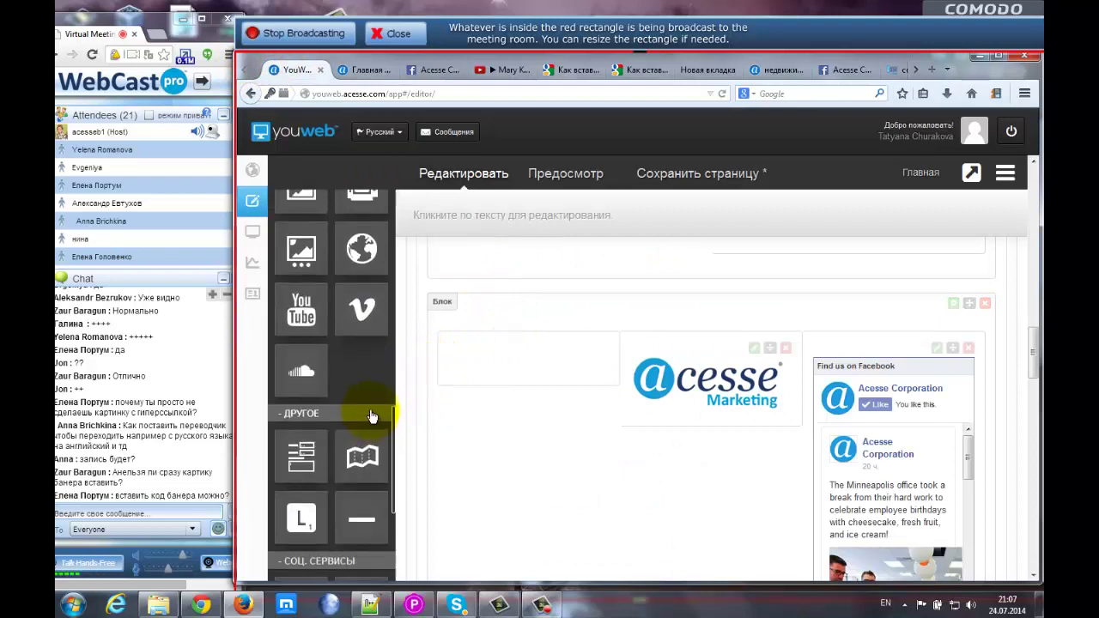
scroll(352, 369, "up", 8)
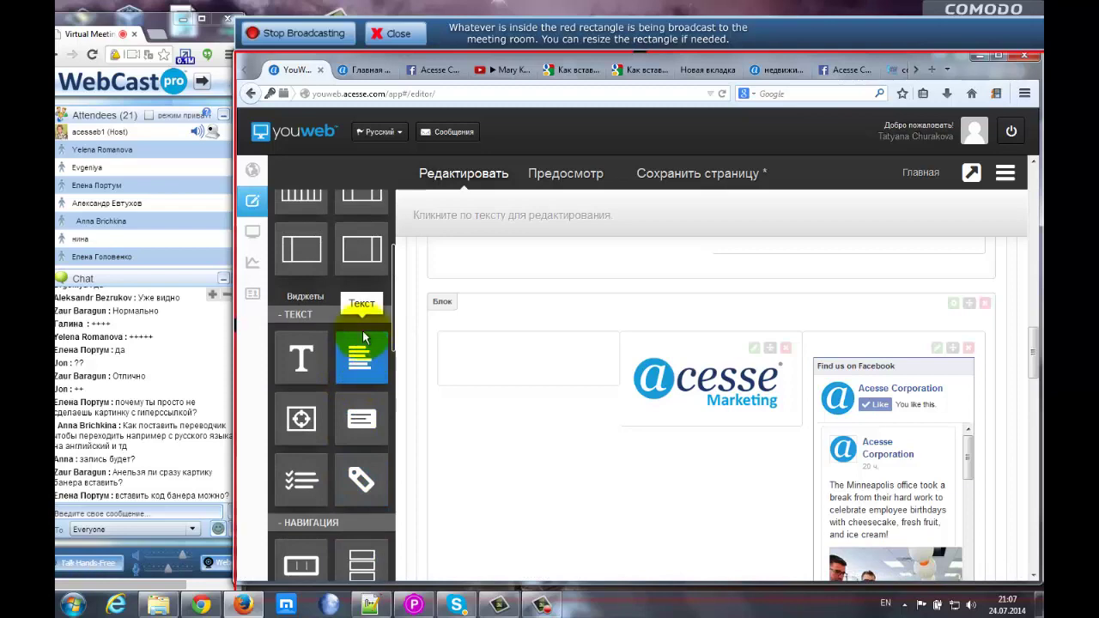
left_click(364, 354)
left_click_drag(383, 346, 579, 300)
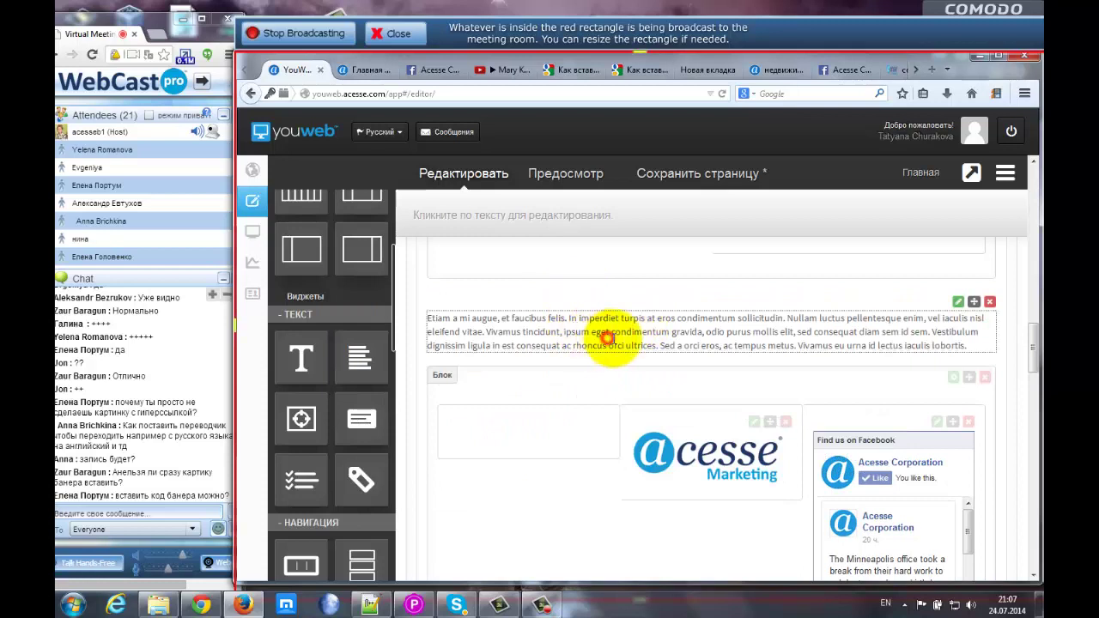
left_click(607, 337)
left_click_drag(982, 338, 409, 324)
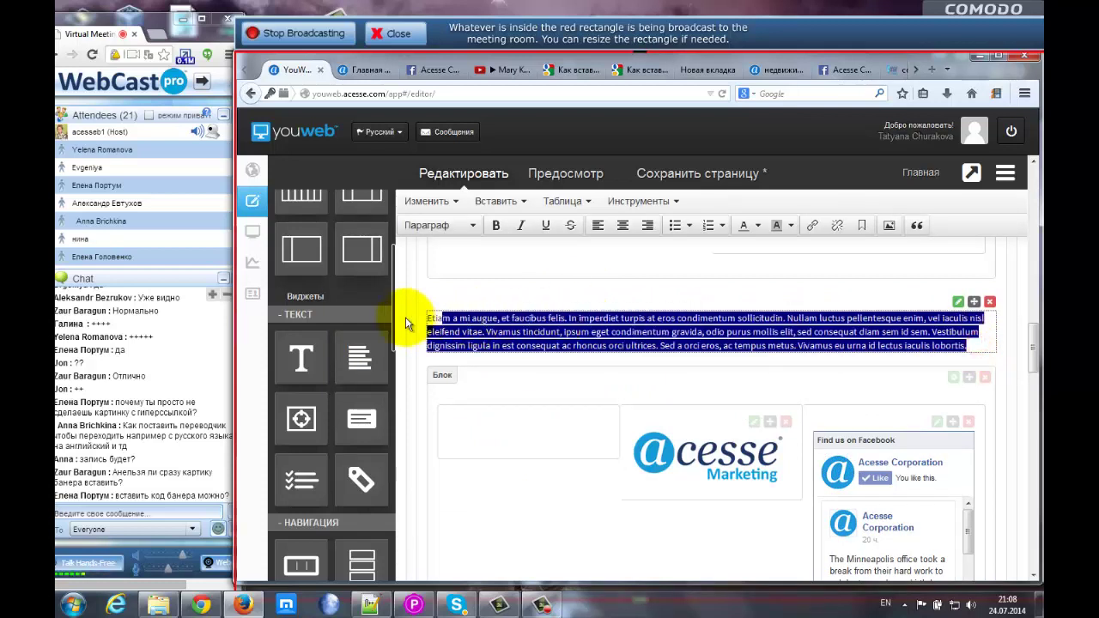
key("Delete")
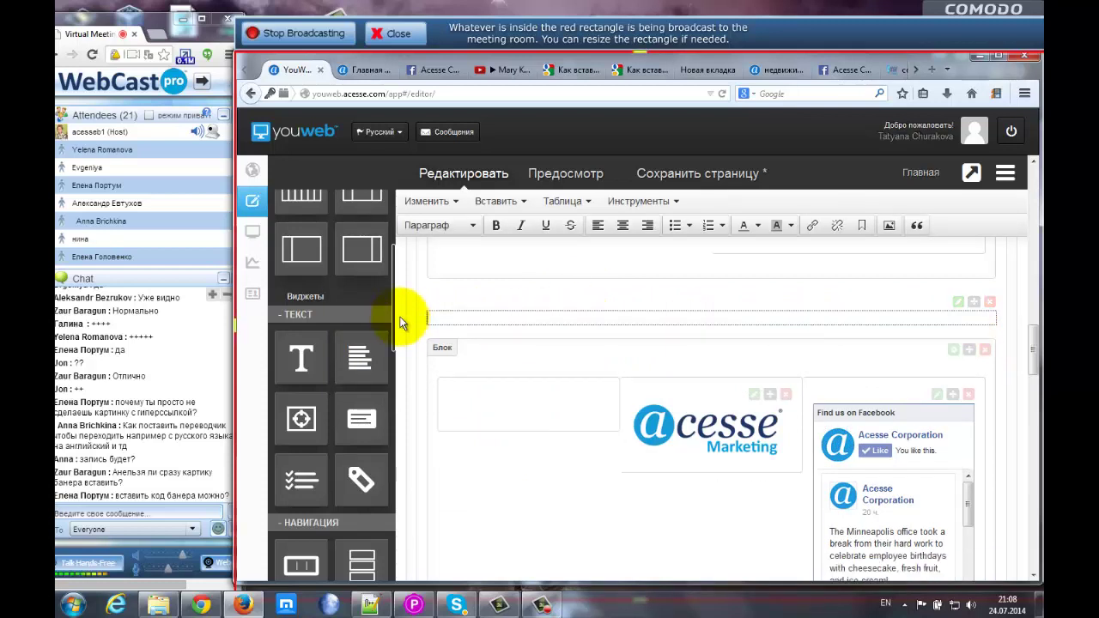
- Paste the V-Webs banner HTML into Инструменты > Исходный код and apply it with Ok
left_click(654, 208)
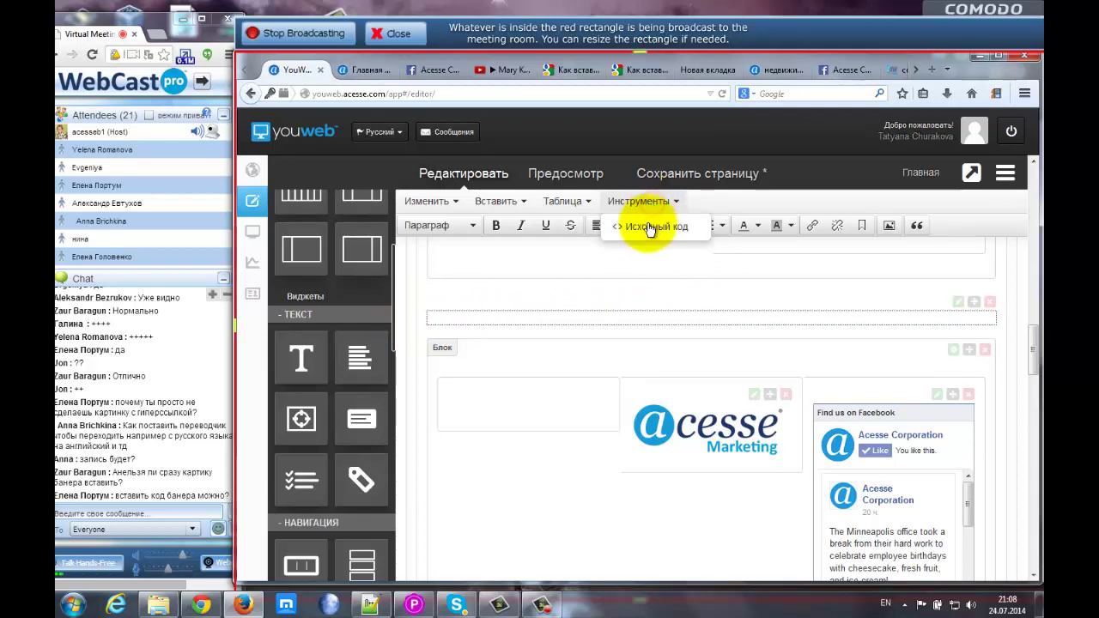
left_click(657, 228)
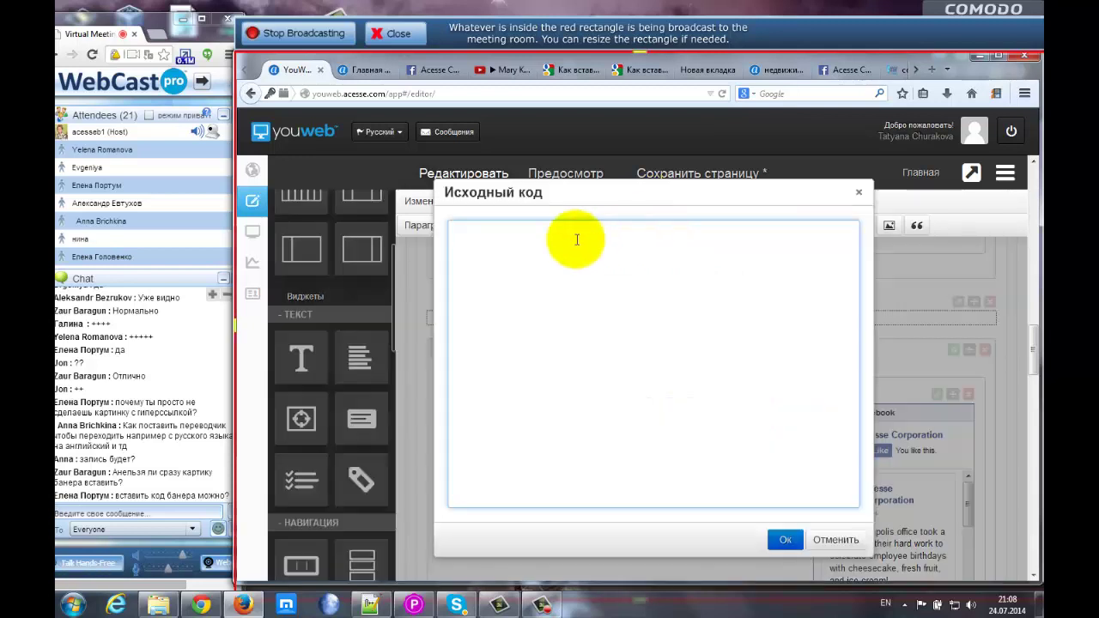
type("<!-- Acesse Marketing | Internet Marketing Services Banner --> <!-- /banner id: 4 --> <a href=\"http://churakova.marketing.acesse.com/\" target=\"_blank\"><img src=\"http://static.acesse.com/banners/4_ltgc.jpg\" width=\"468\" height=\"60\" alt=\"V-Webs Hosting &amp; Domain Services - Visit V-Webs.com for more information \" border=\"0\" /><br />V-Webs Hosting & Domain Services</a> <!-- /Acesse Marketing | Internet Marketing Services Banner -->")
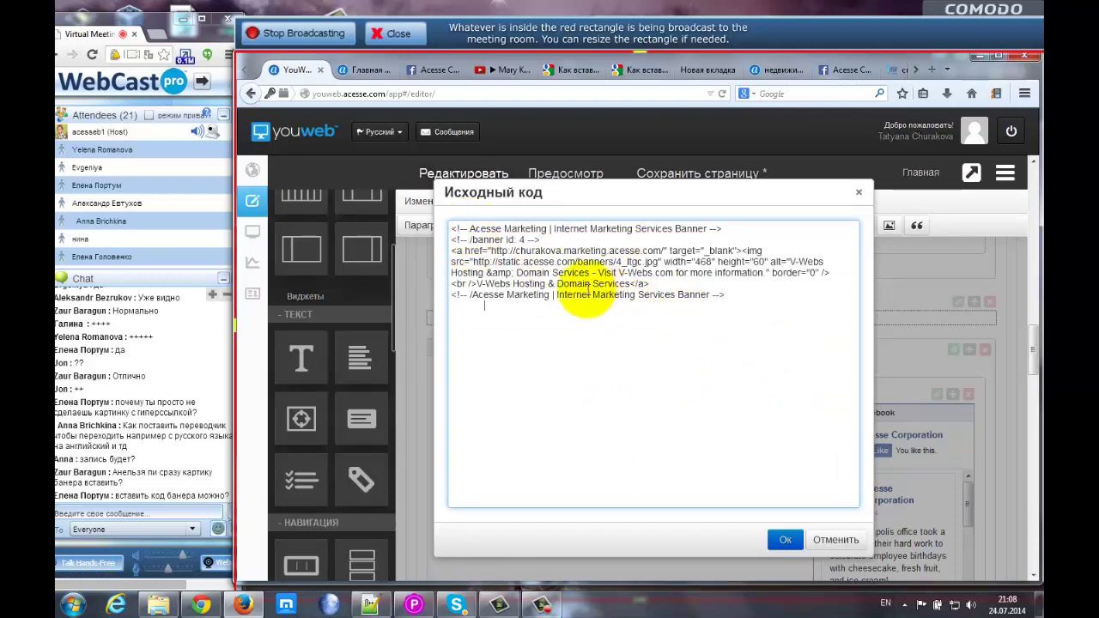
left_click(784, 539)
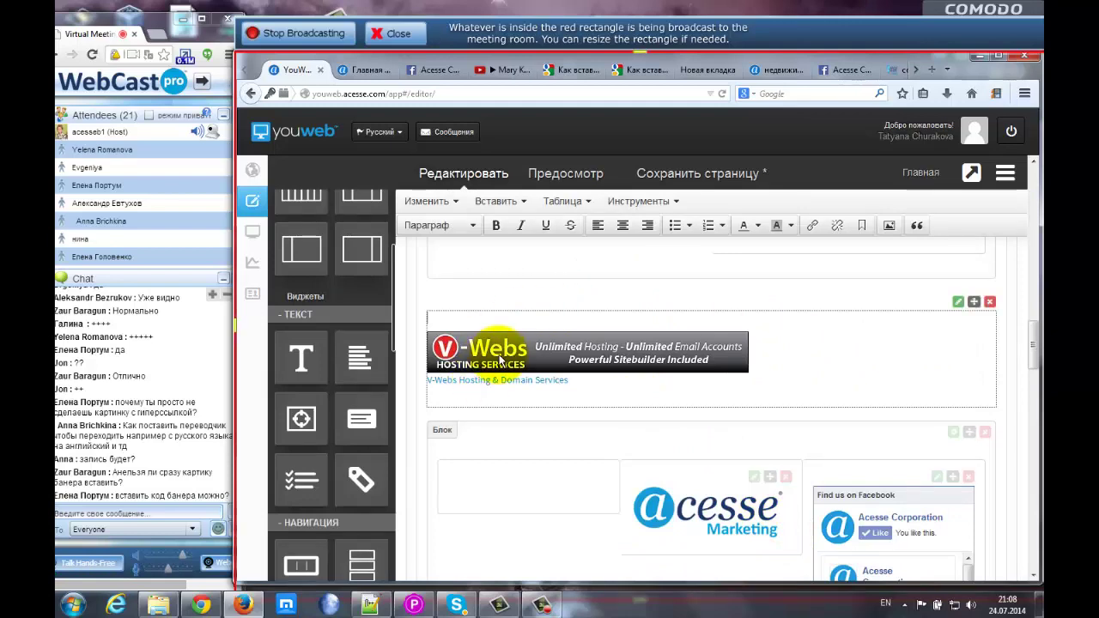
- Save the page and reload the live site so the new banner appears
left_click(683, 174)
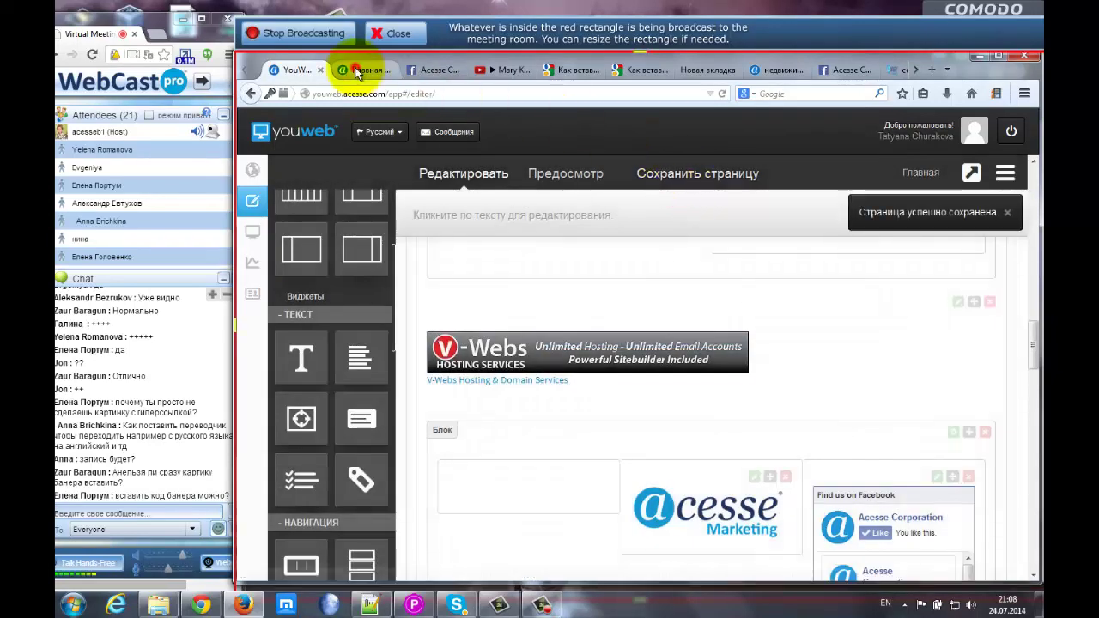
left_click(358, 73)
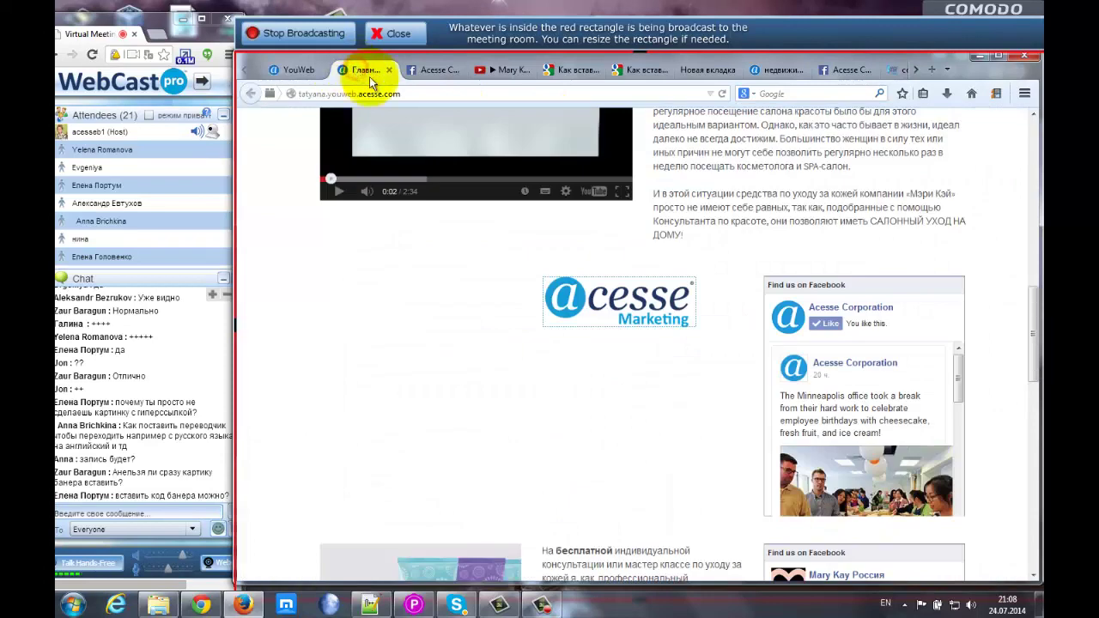
left_click(723, 92)
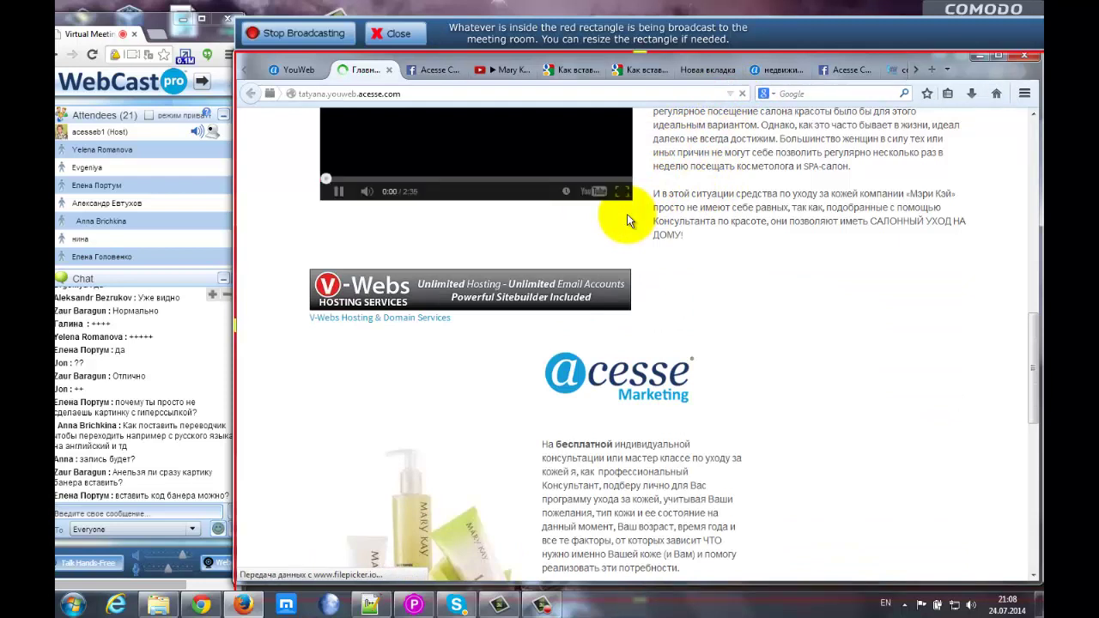
- Confirm the V-Webs banner link opens the Acesse site, then close that tab and return to the editor
left_click(337, 191)
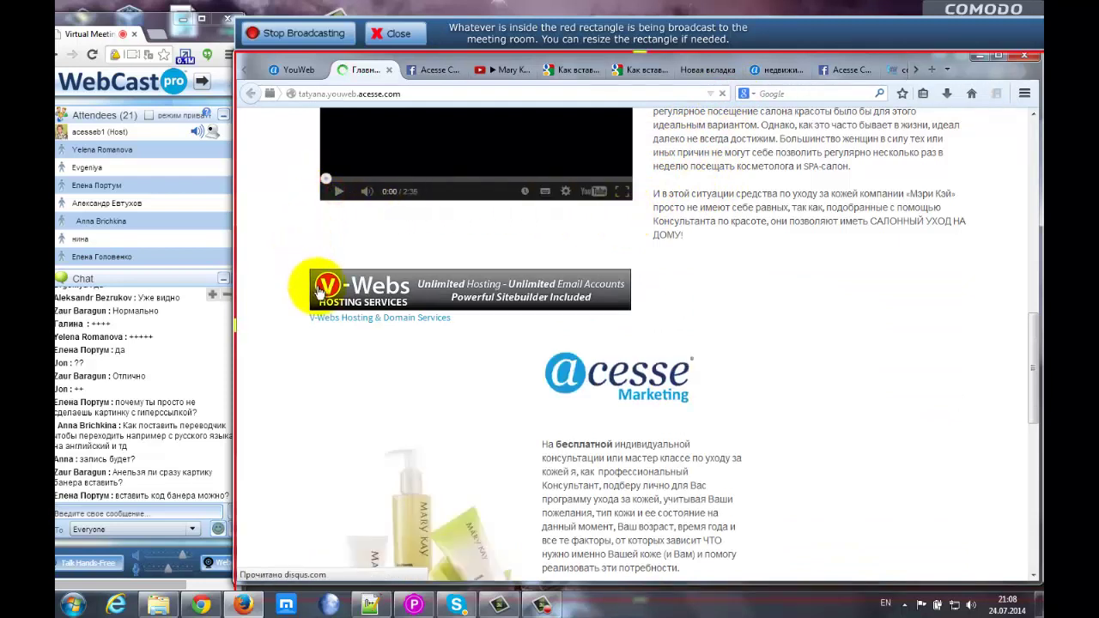
left_click(400, 292)
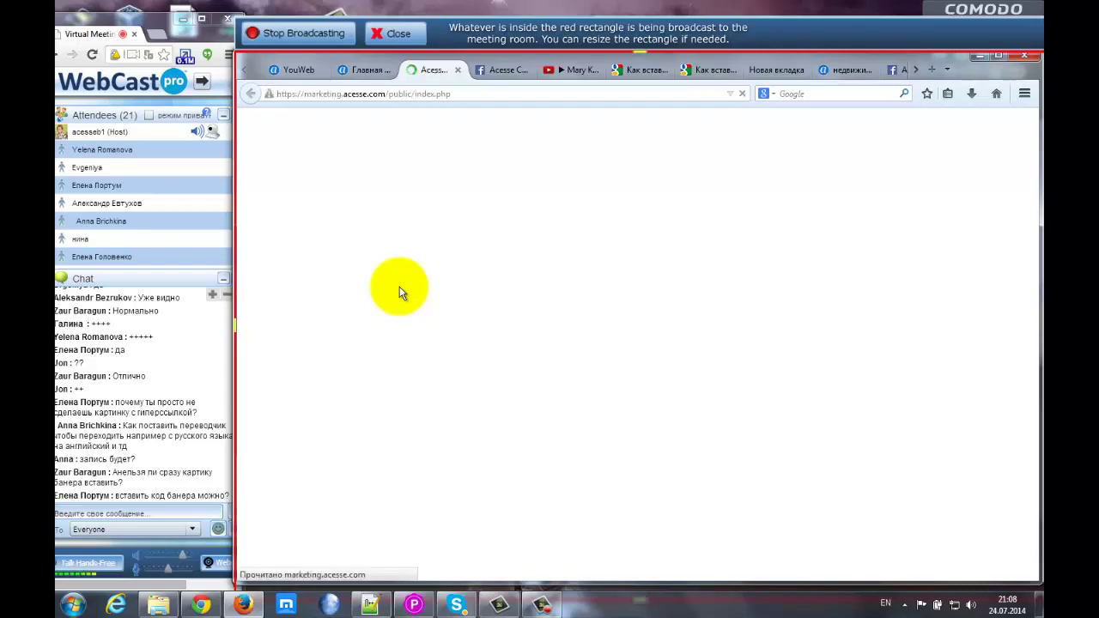
left_click(458, 71)
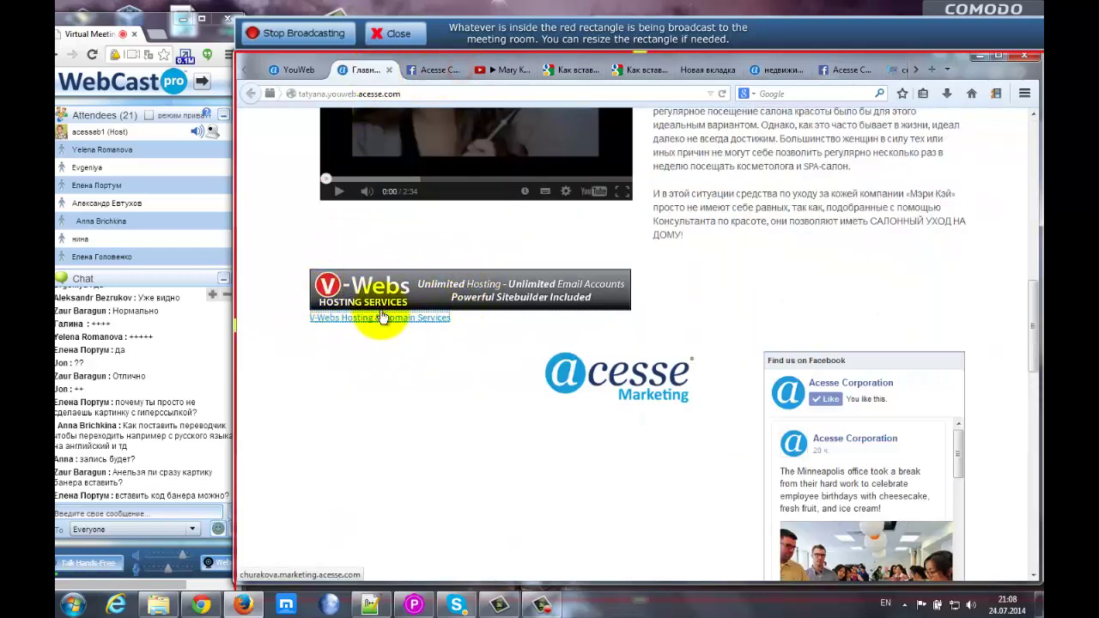
left_click(297, 72)
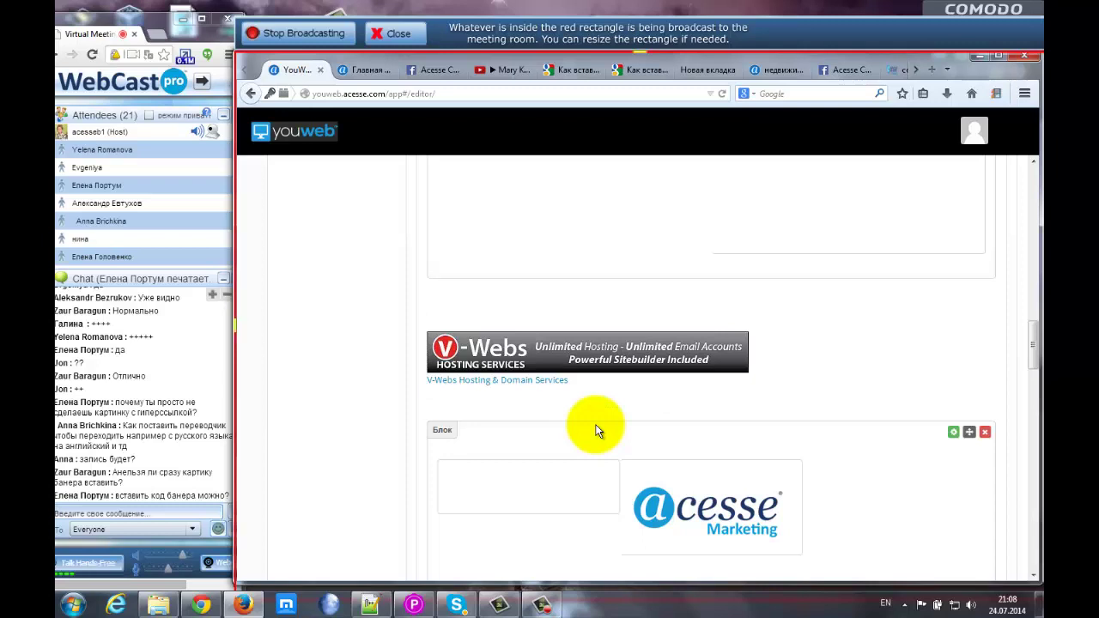
- Delete the test V-Webs banner block from the page
left_click(622, 379)
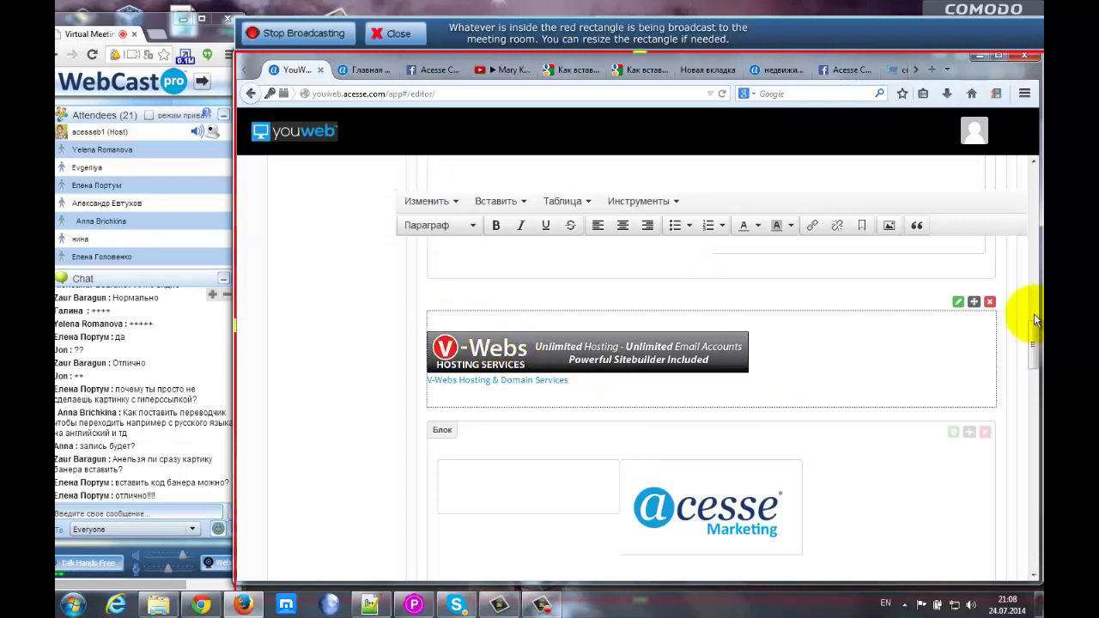
left_click(990, 303)
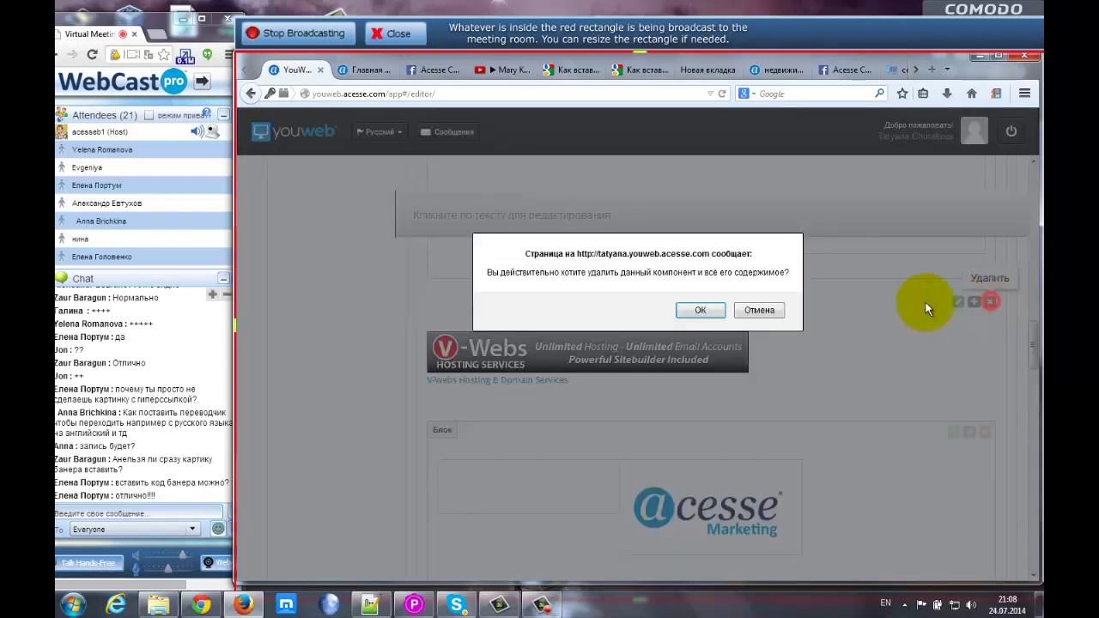
left_click(708, 308)
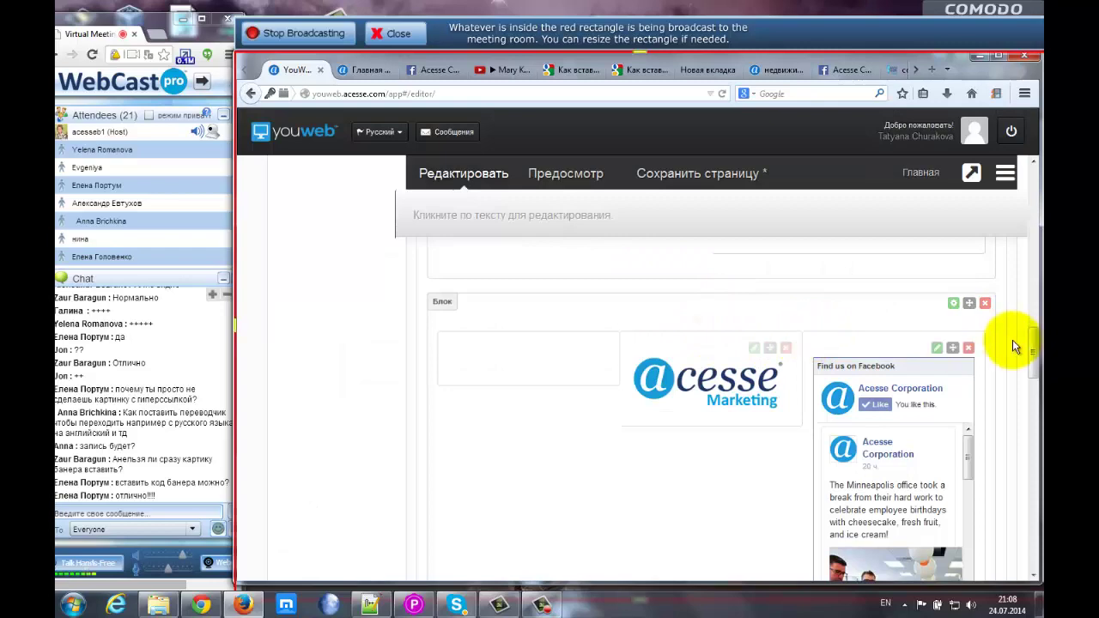
mouse_move(1037, 352)
left_mouse_down()
mouse_move(1036, 398)
mouse_move(1035, 344)
mouse_move(1034, 354)
left_mouse_up()
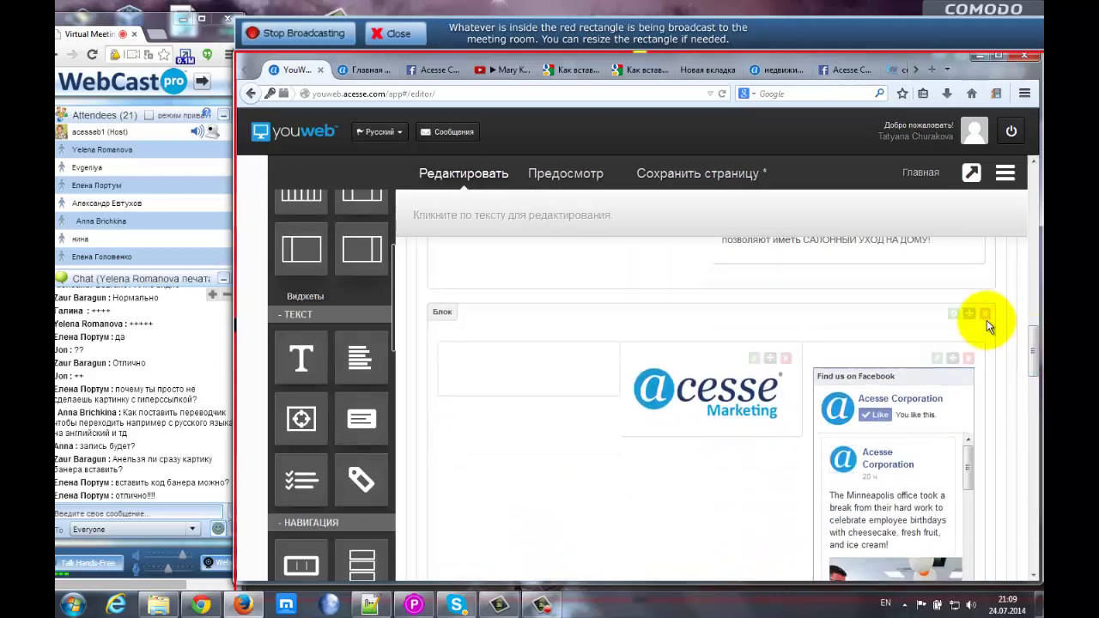
- Delete the block with the Acesse Marketing logo
left_click(984, 313)
left_click(704, 309)
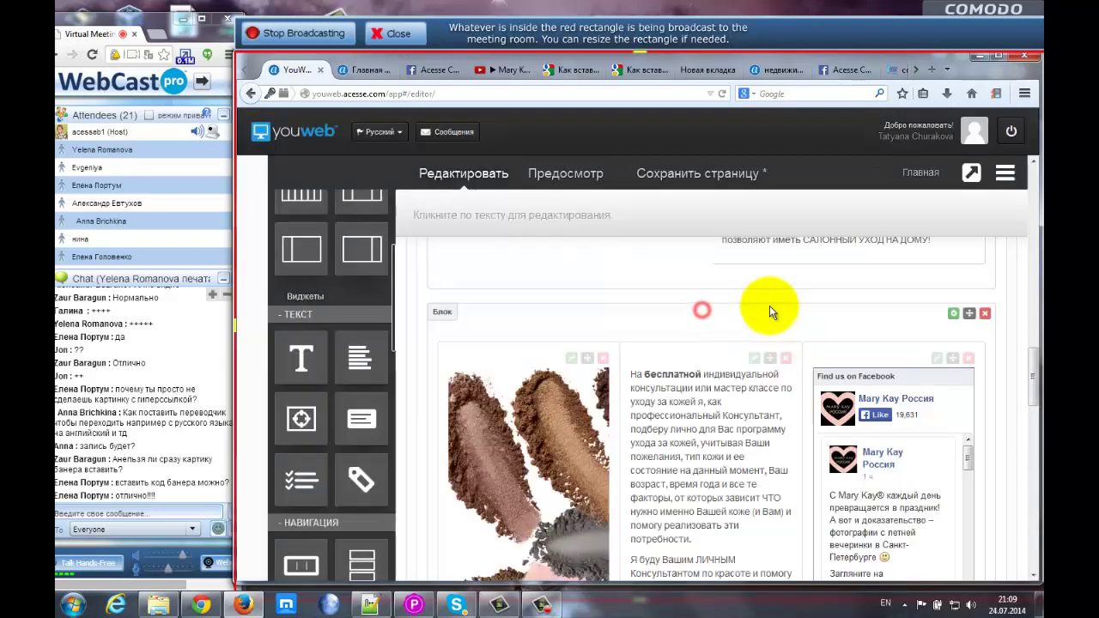
left_click_drag(1034, 364, 1038, 456)
left_click(467, 373)
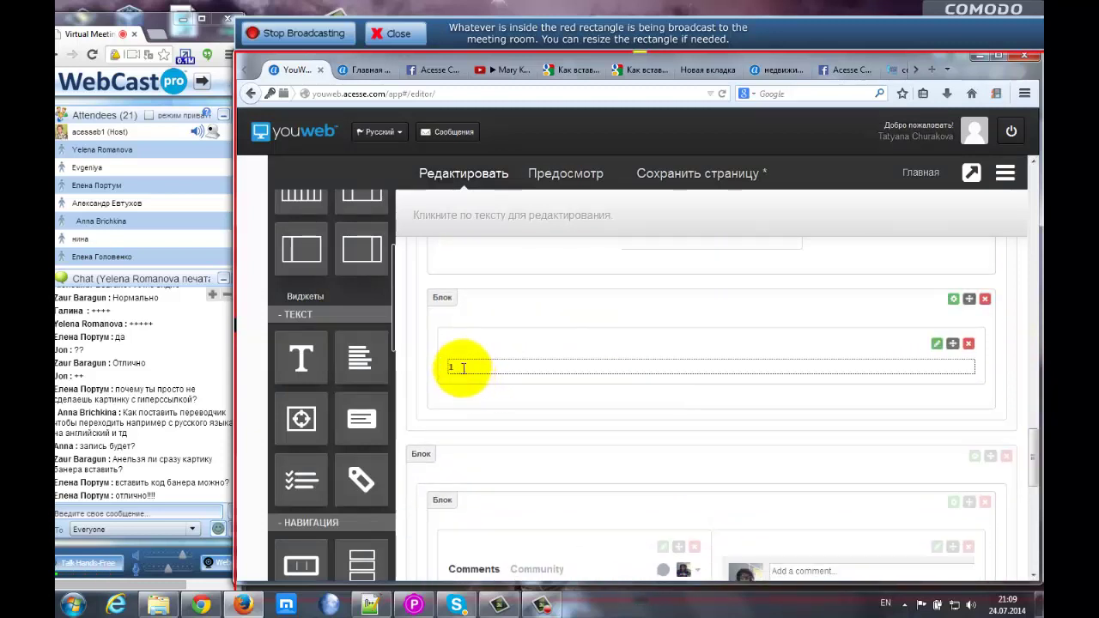
type("1")
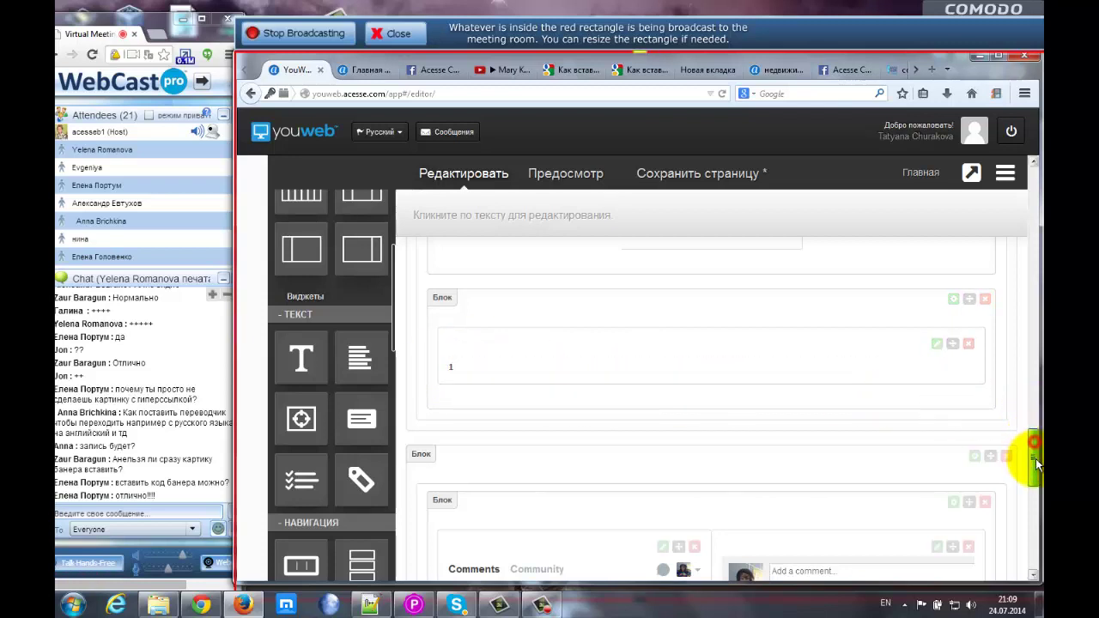
scroll(1036, 463, "down", 3)
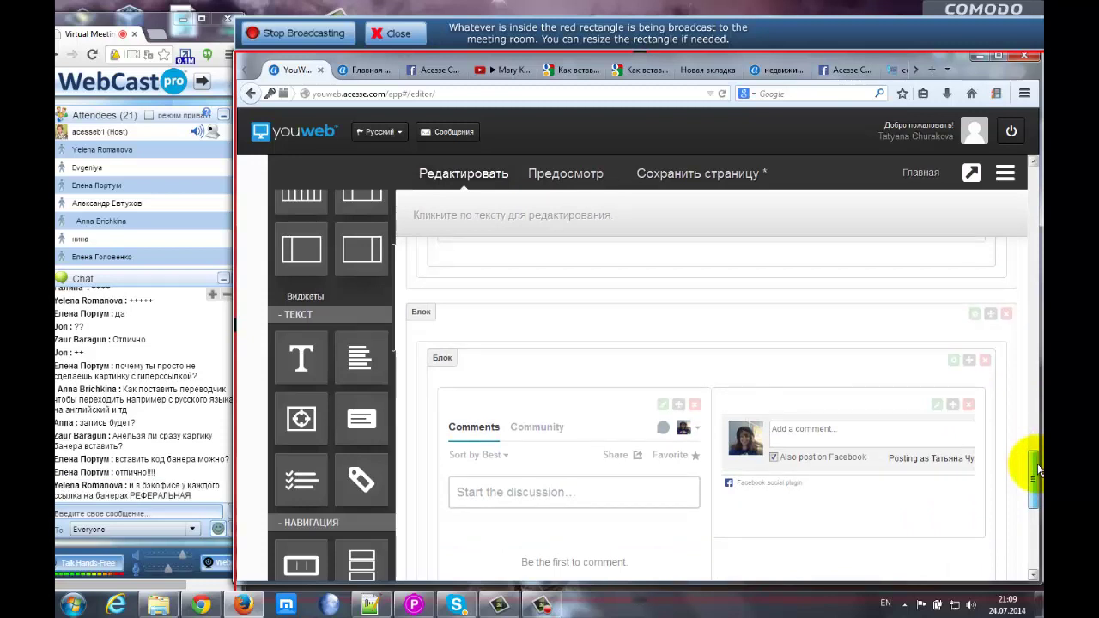
- Return to the Acesse promo banners page from the Facebook tab
left_click(843, 70)
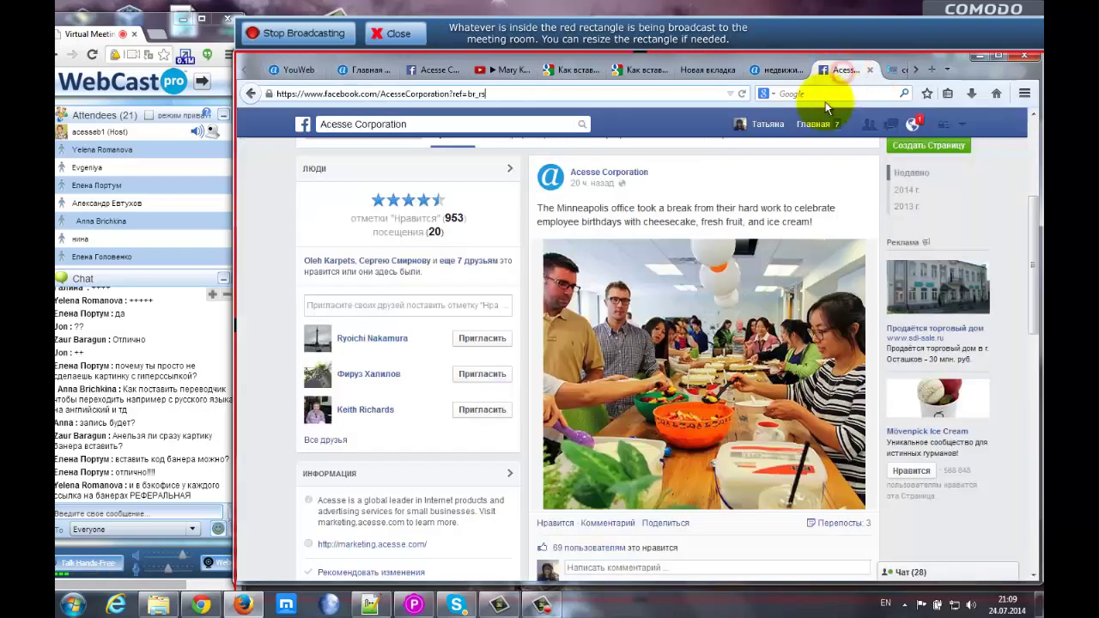
left_click(916, 70)
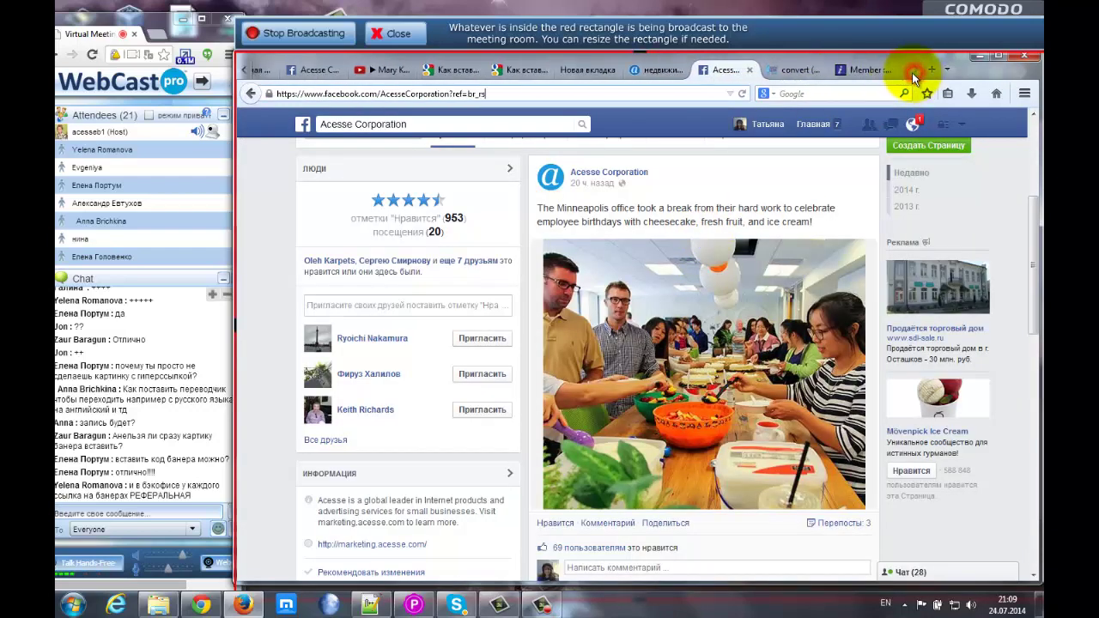
left_click(863, 70)
left_click(533, 266)
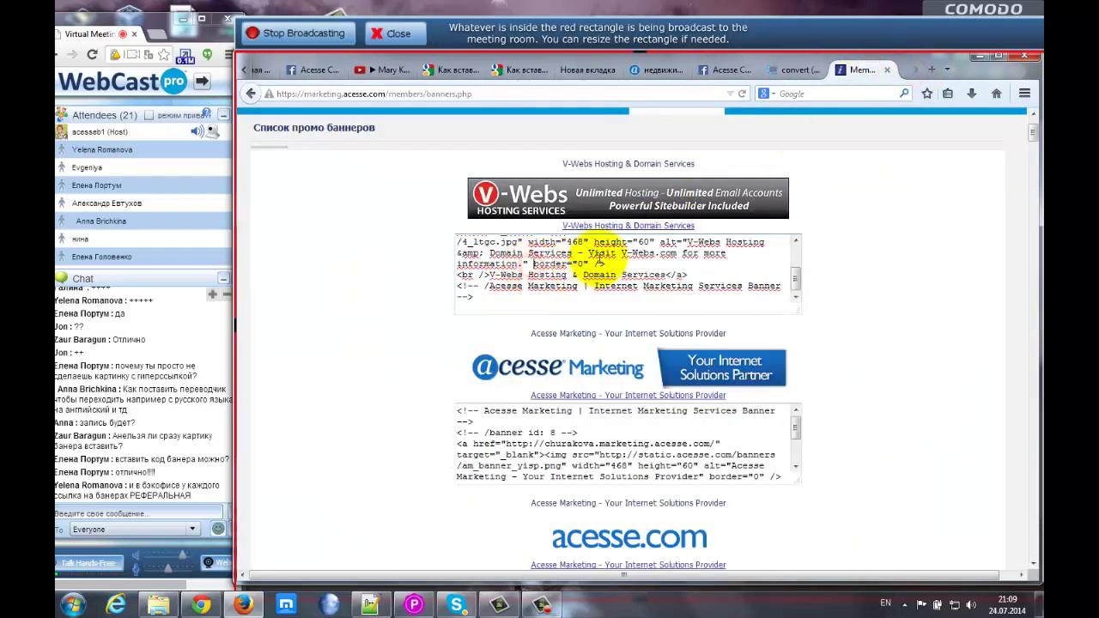
left_click_drag(797, 277, 797, 260)
scroll(797, 260, "up", 1)
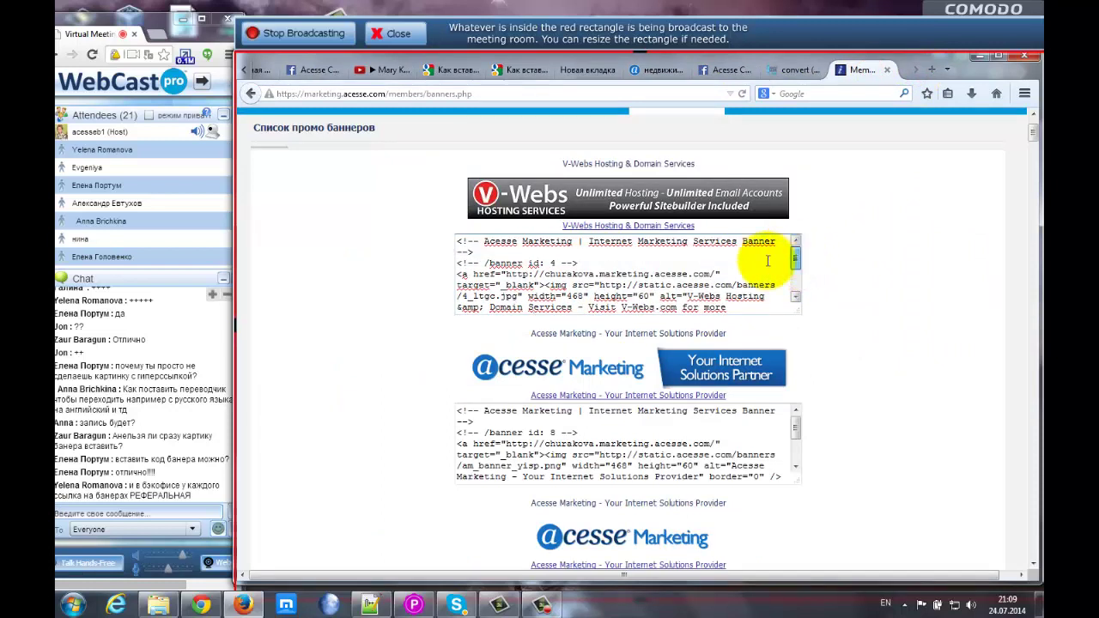
- Highlight the referral subdomain at the start of the first banner's link code
left_click_drag(506, 274, 710, 275)
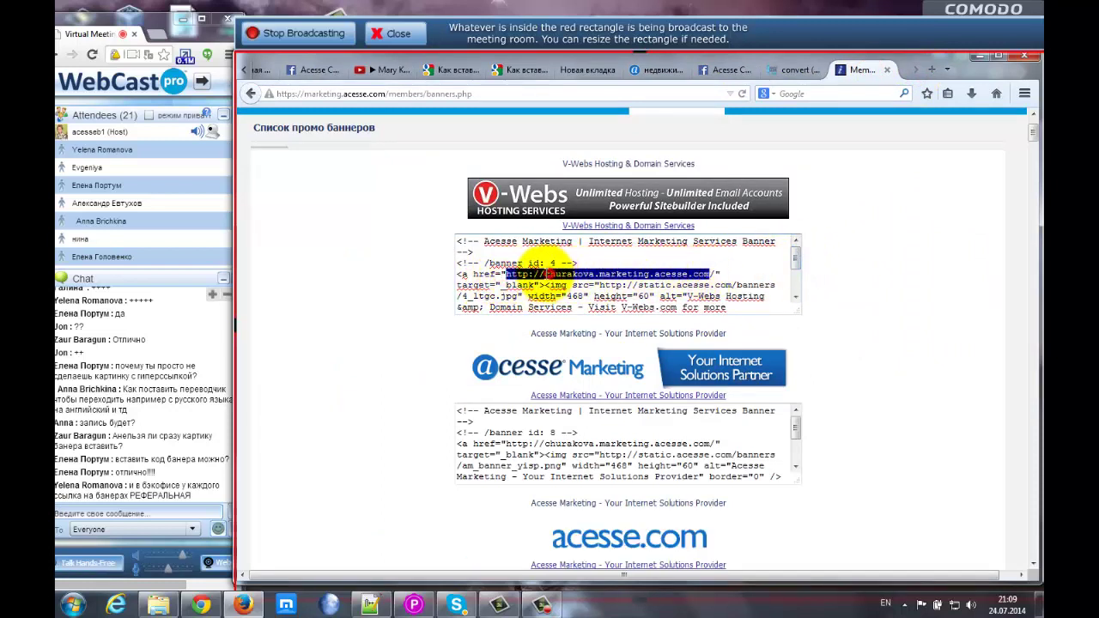
left_click(505, 275)
double_click(567, 274)
left_click(696, 273)
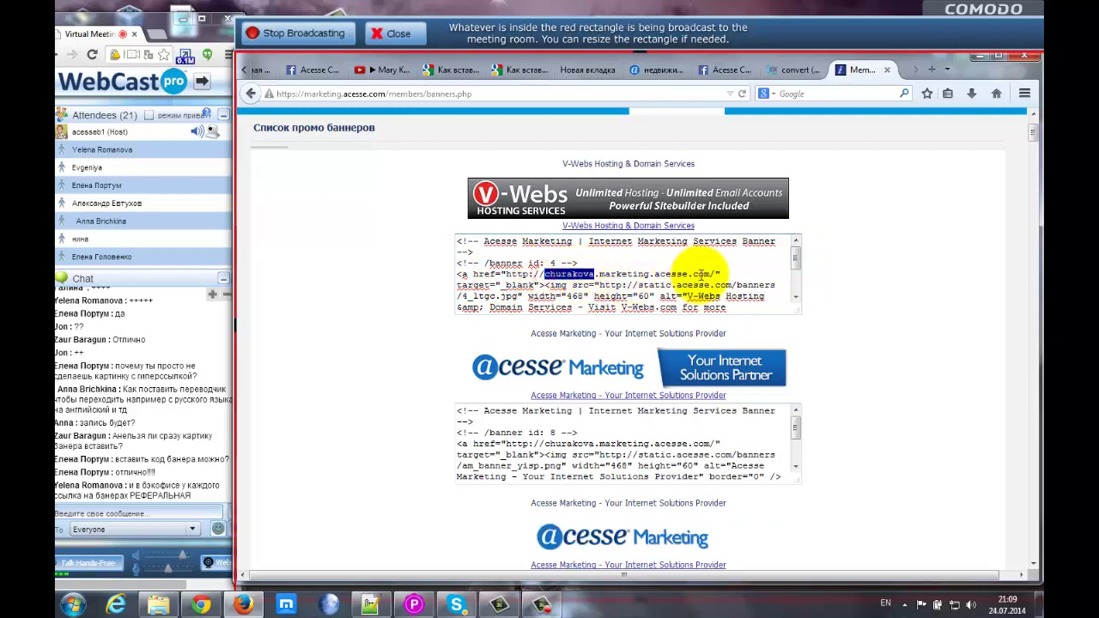
left_click_drag(544, 274, 586, 272)
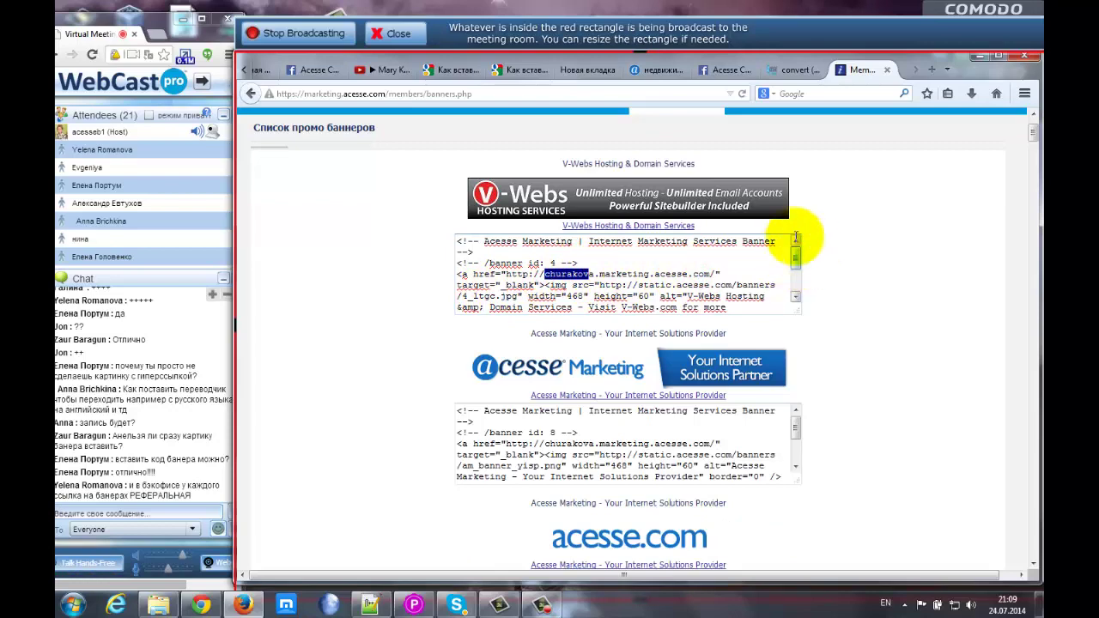
- Scroll the promo banner list down to the Acesse Mobile banner (id 56)
scroll(837, 271, "down", 3)
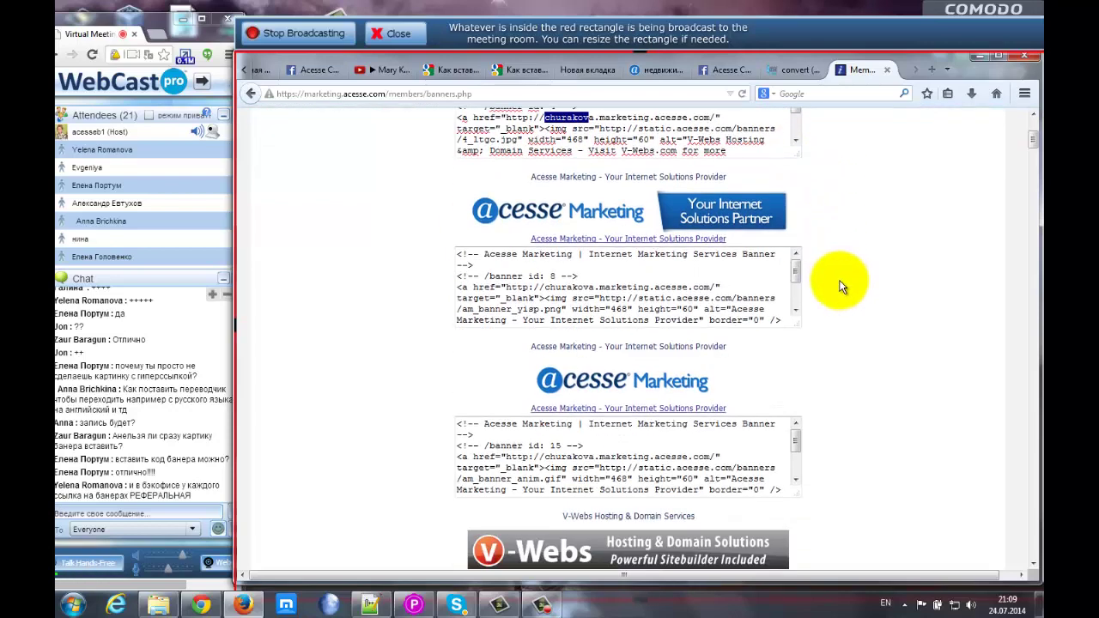
scroll(842, 286, "down", 3)
scroll(902, 369, "down", 8)
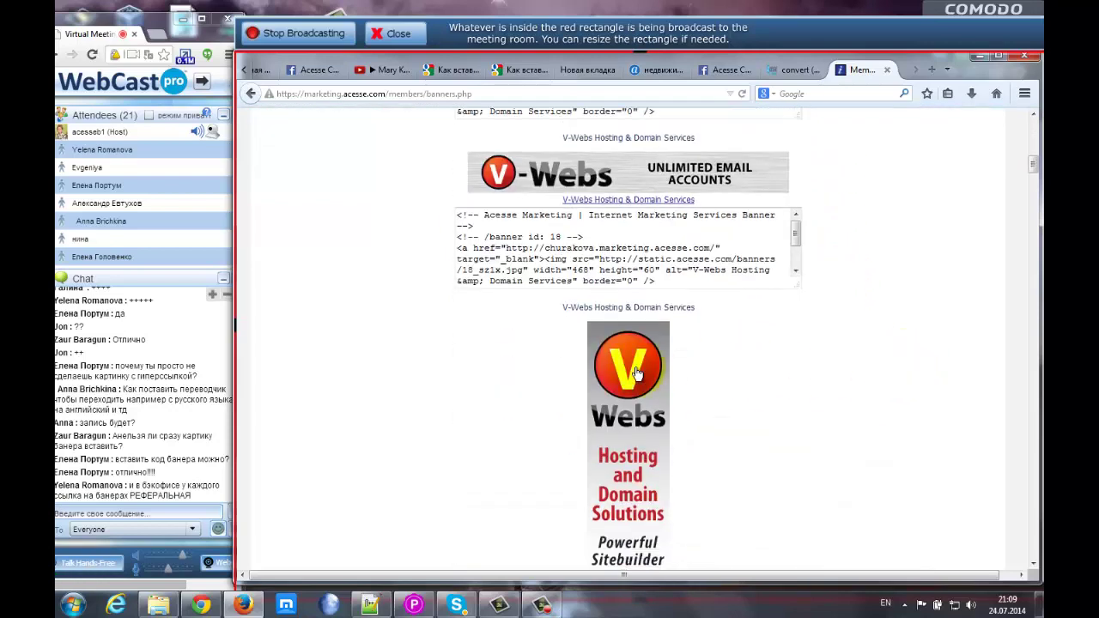
scroll(914, 397, "down", 5)
left_click_drag(1035, 177, 1034, 549)
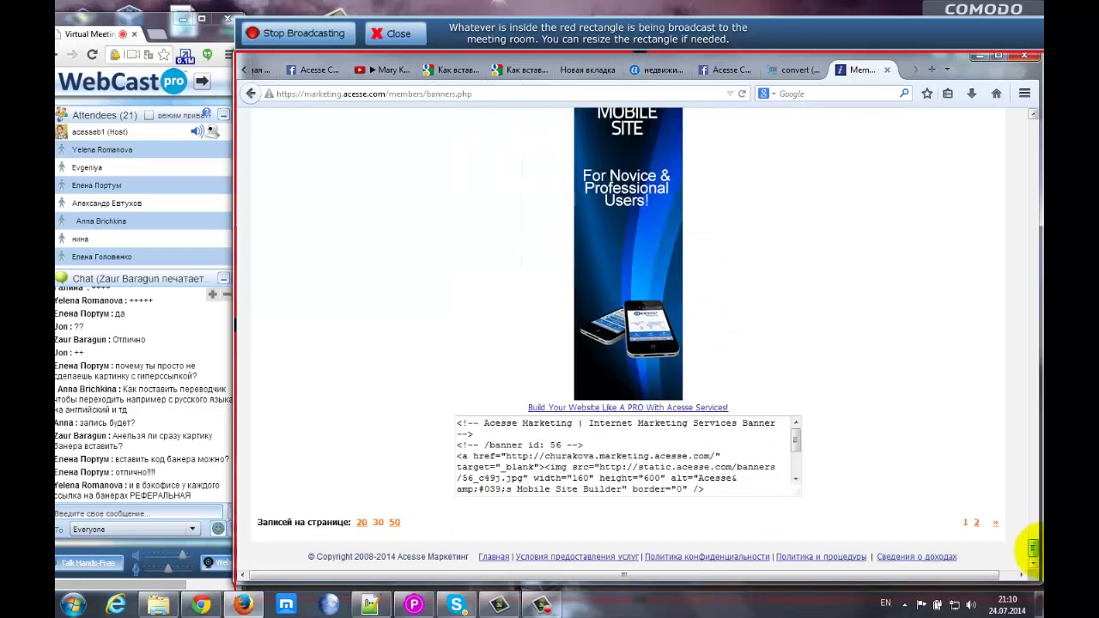
left_click(244, 70)
- Open the published site and scroll down to its comment area
left_click(245, 70)
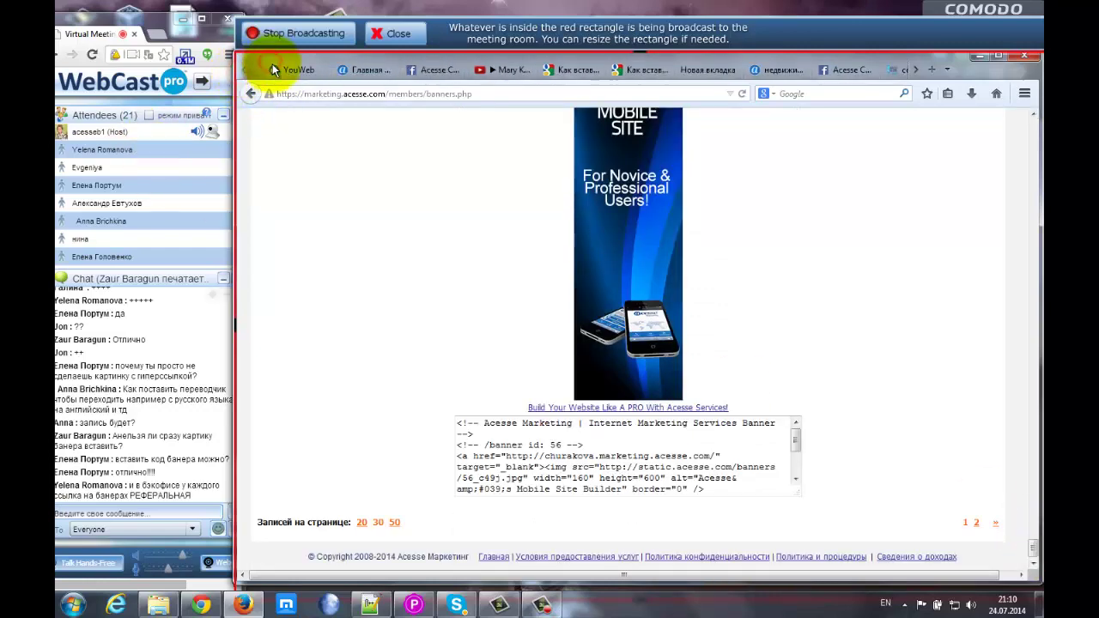
left_click(275, 73)
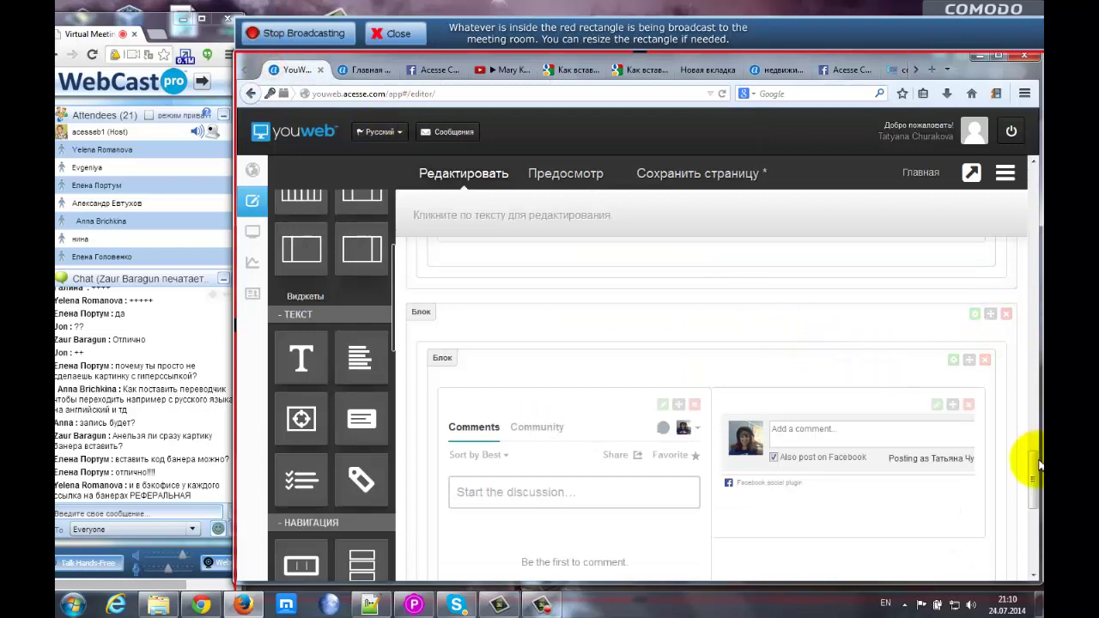
left_click_drag(1034, 479, 1035, 479)
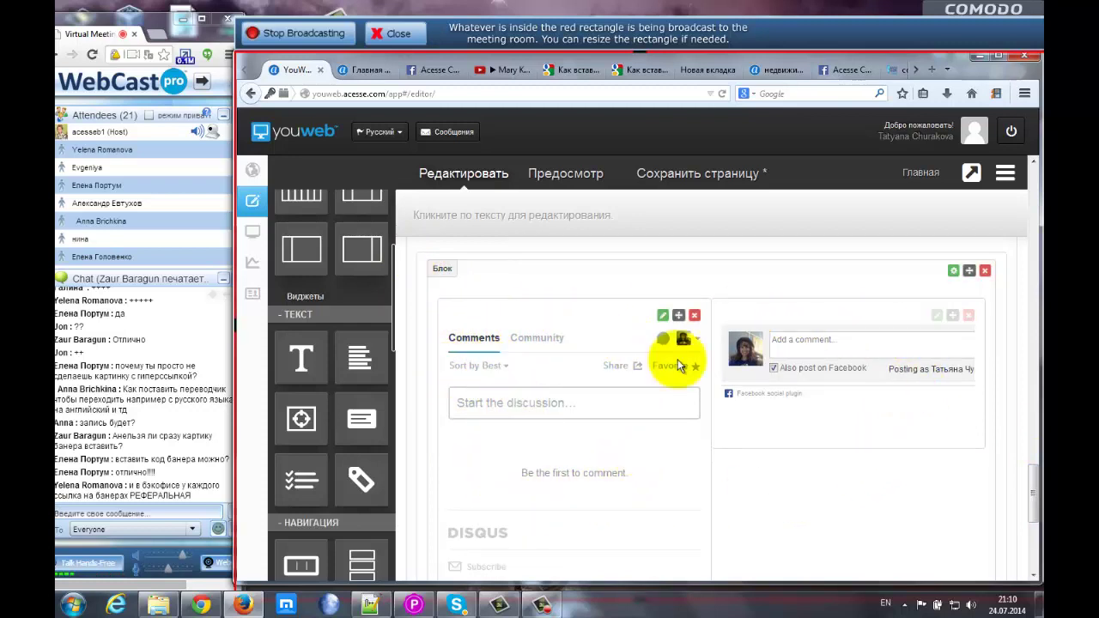
left_click(361, 70)
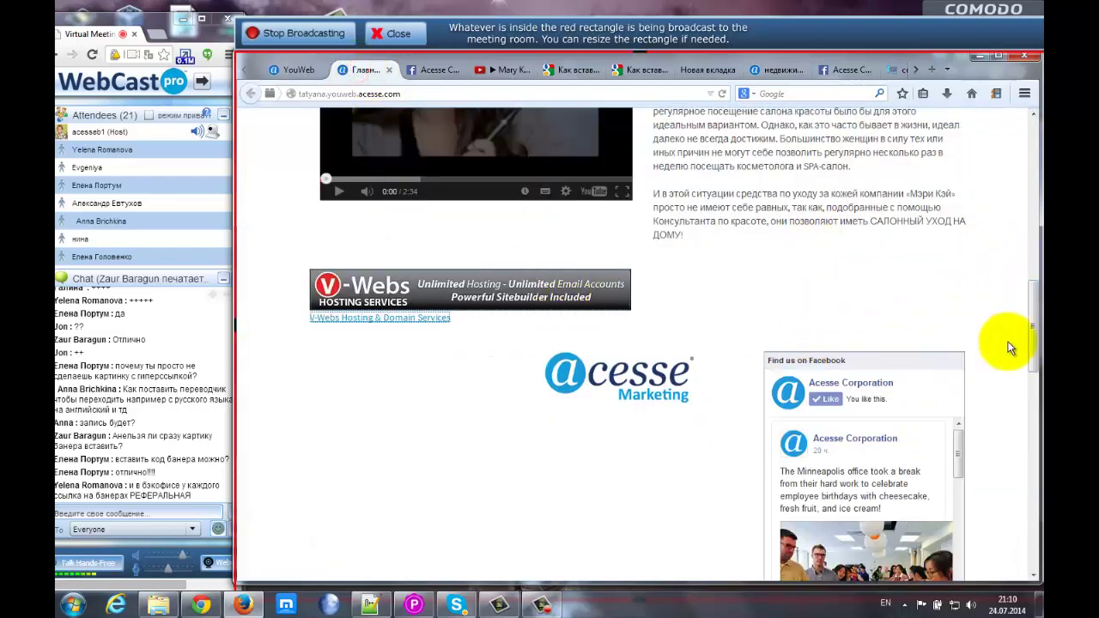
left_click_drag(1033, 343, 1038, 464)
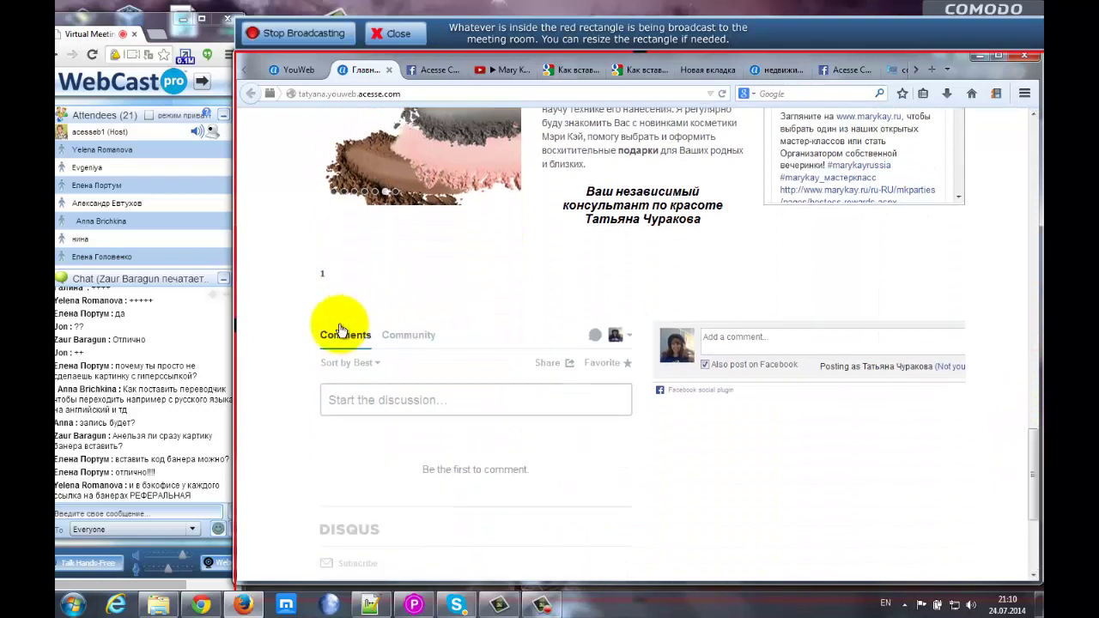
- Try the Facebook and Disqus comment boxes, then show Disqus's Community top commenters
left_click(746, 337)
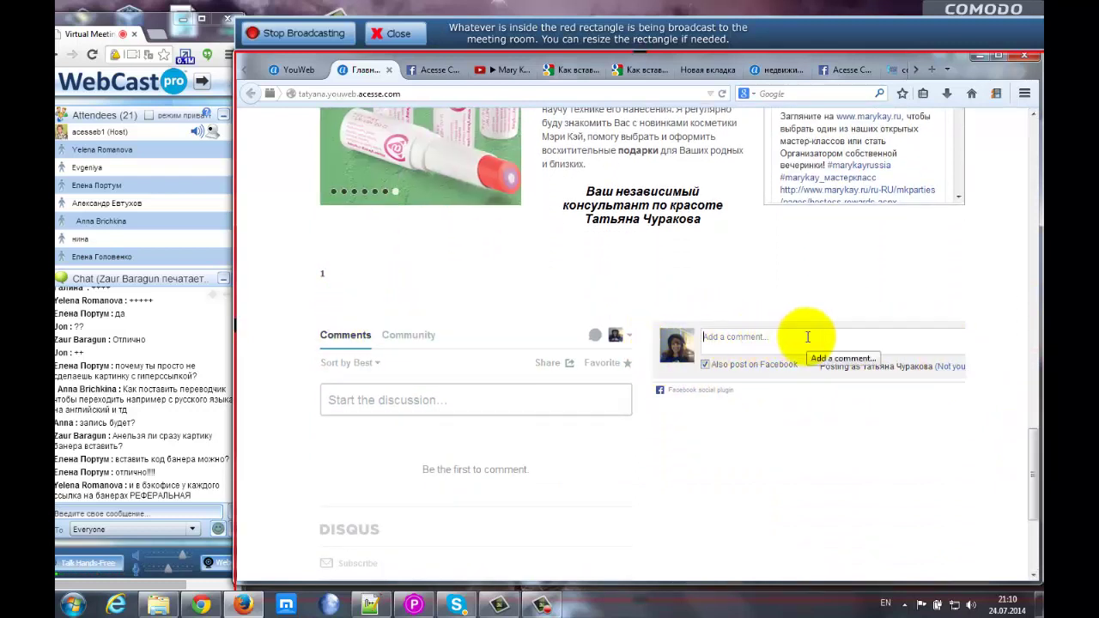
left_click(353, 398)
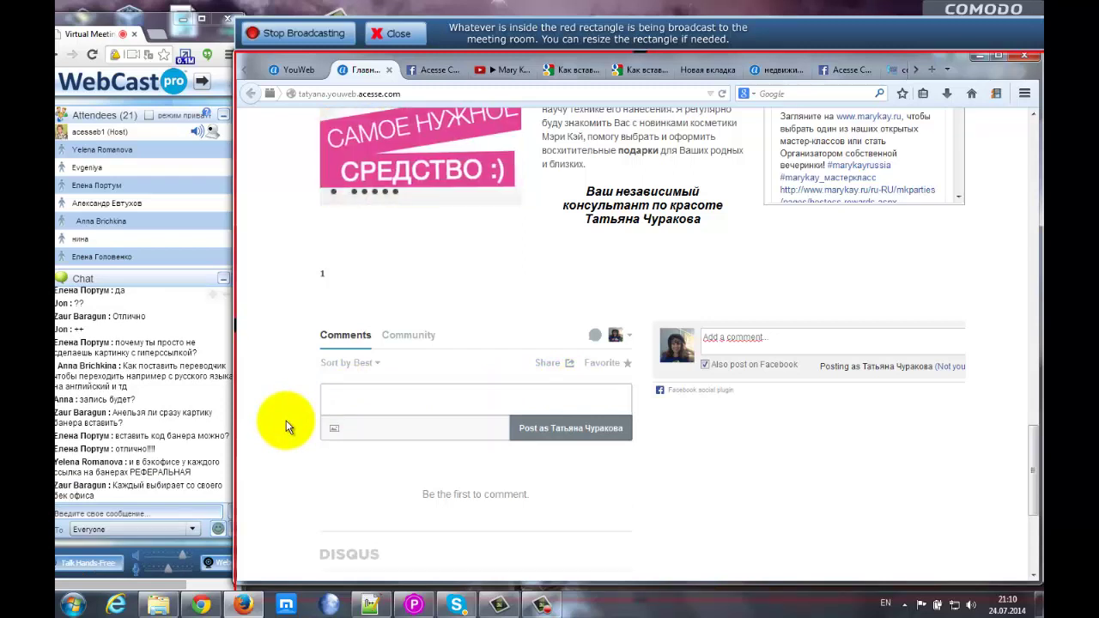
left_click(342, 407)
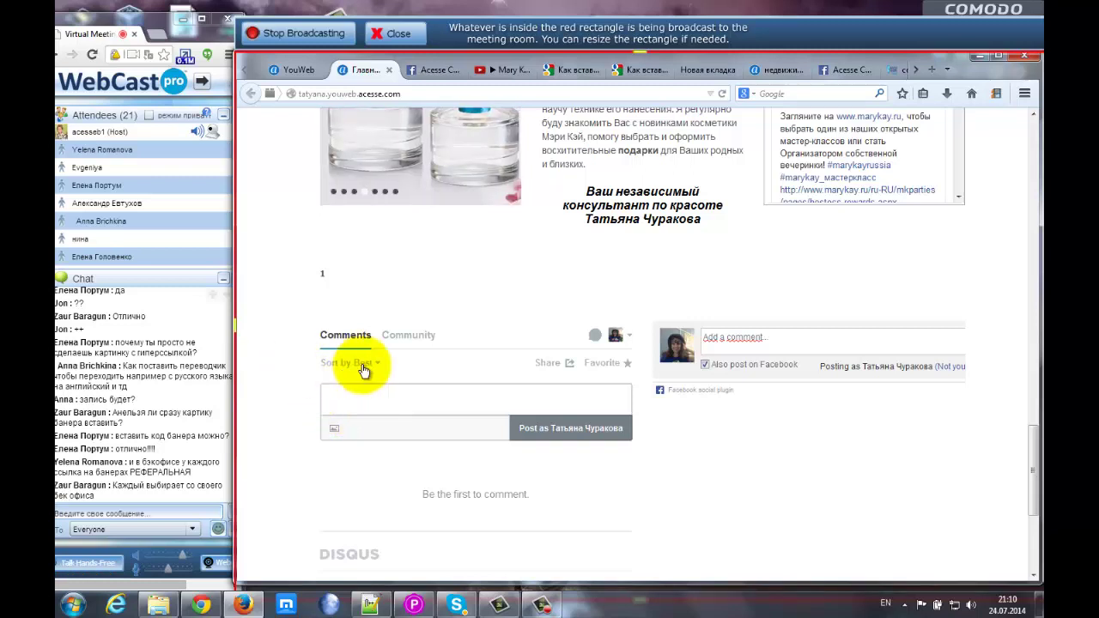
left_click(400, 336)
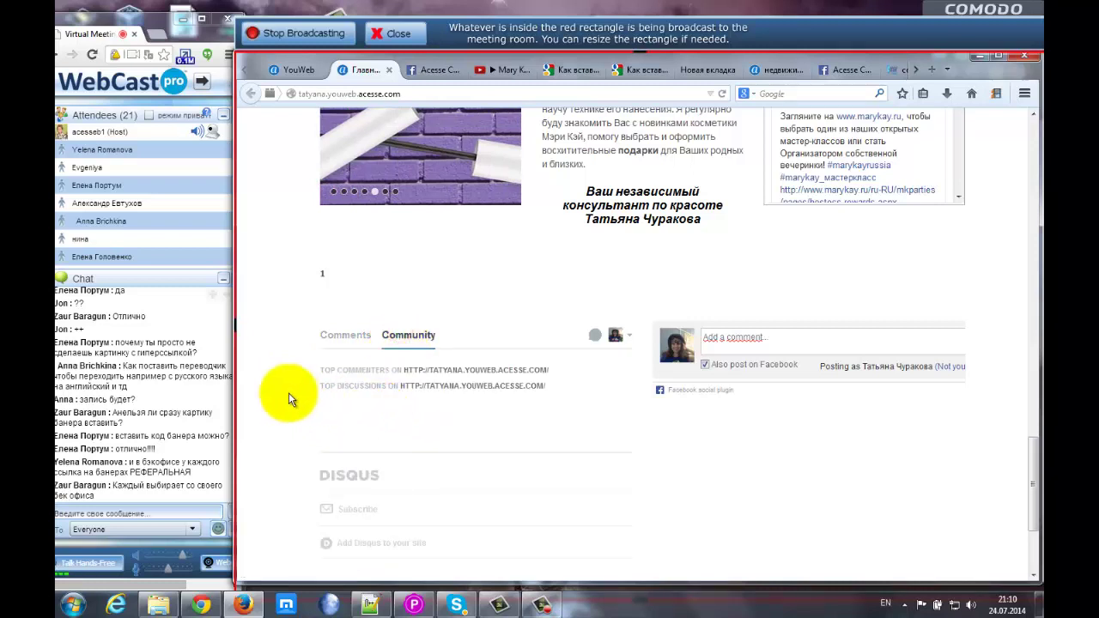
scroll(333, 373, "down", 2)
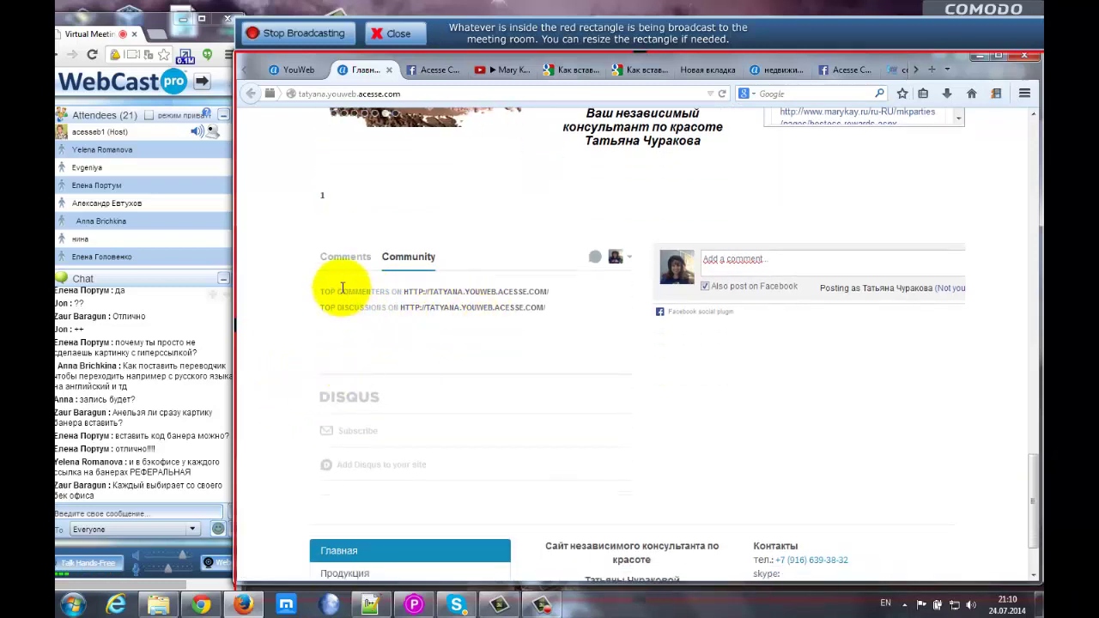
- Look through the Disqus account options menu
left_click(619, 256)
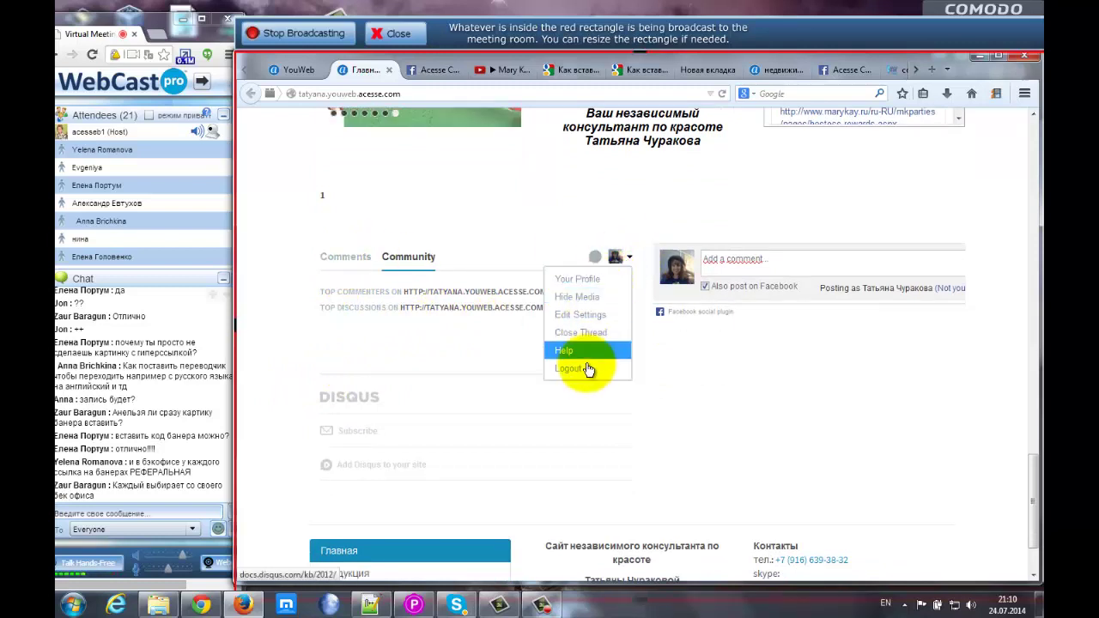
left_click(587, 317)
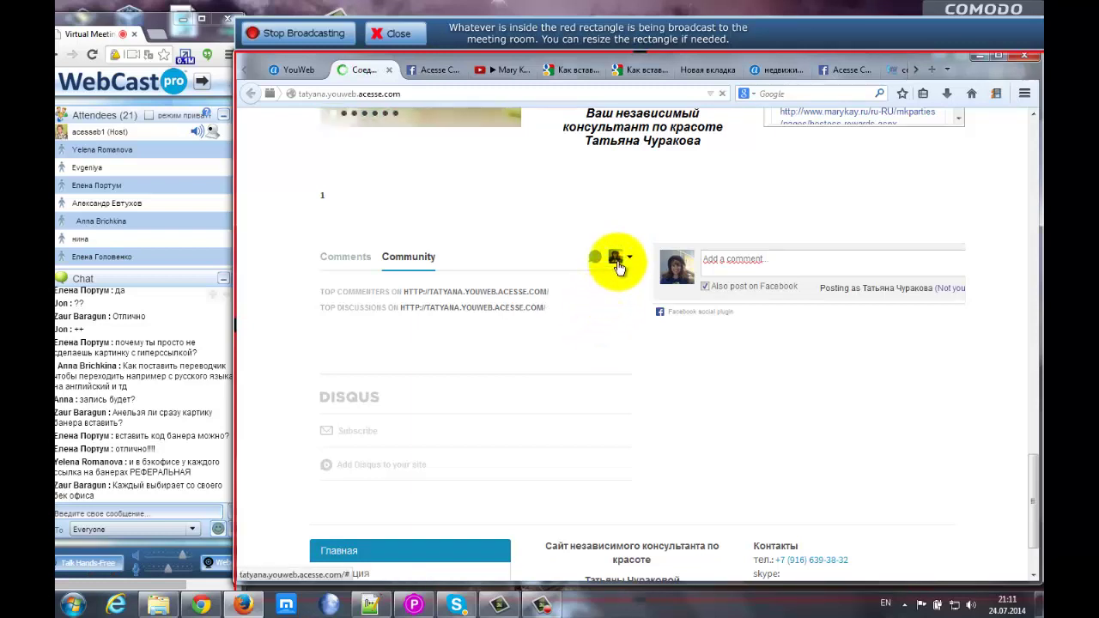
left_click(618, 264)
left_click(589, 297)
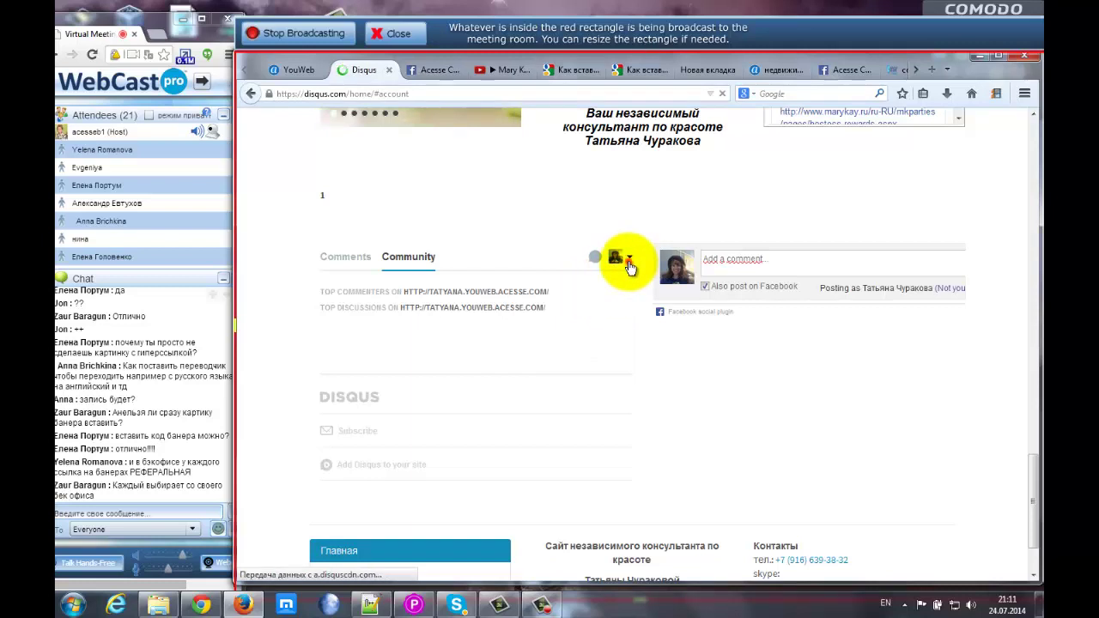
left_click(630, 262)
left_click(607, 343)
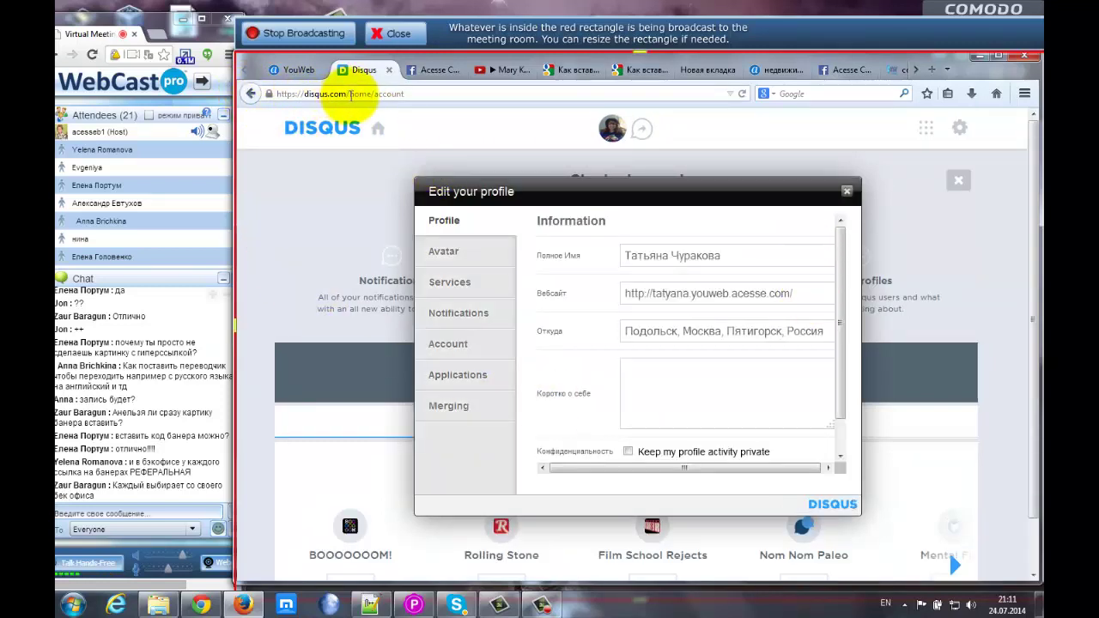
- Send the Disqus account page address to the webinar chat
left_click_drag(346, 94, 302, 94)
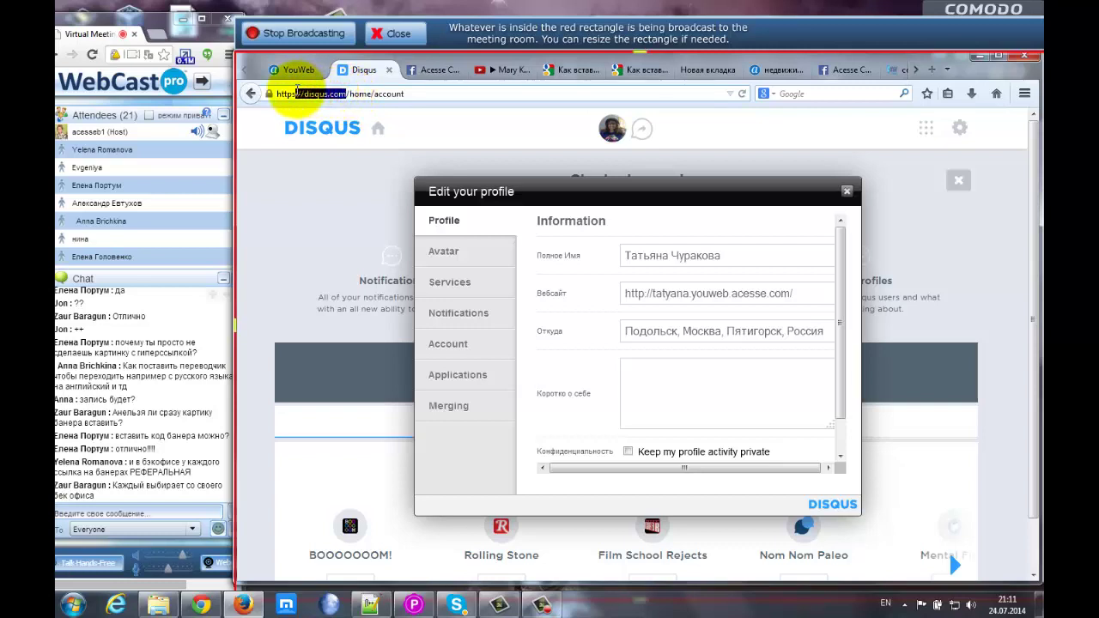
left_click(403, 92)
left_click(134, 512)
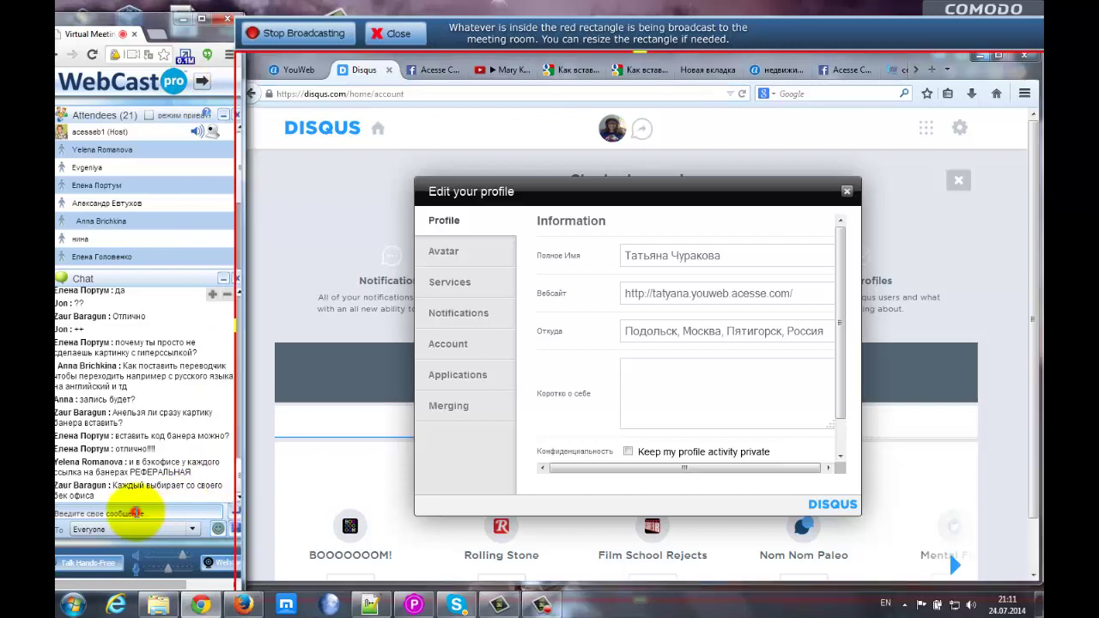
key("Return")
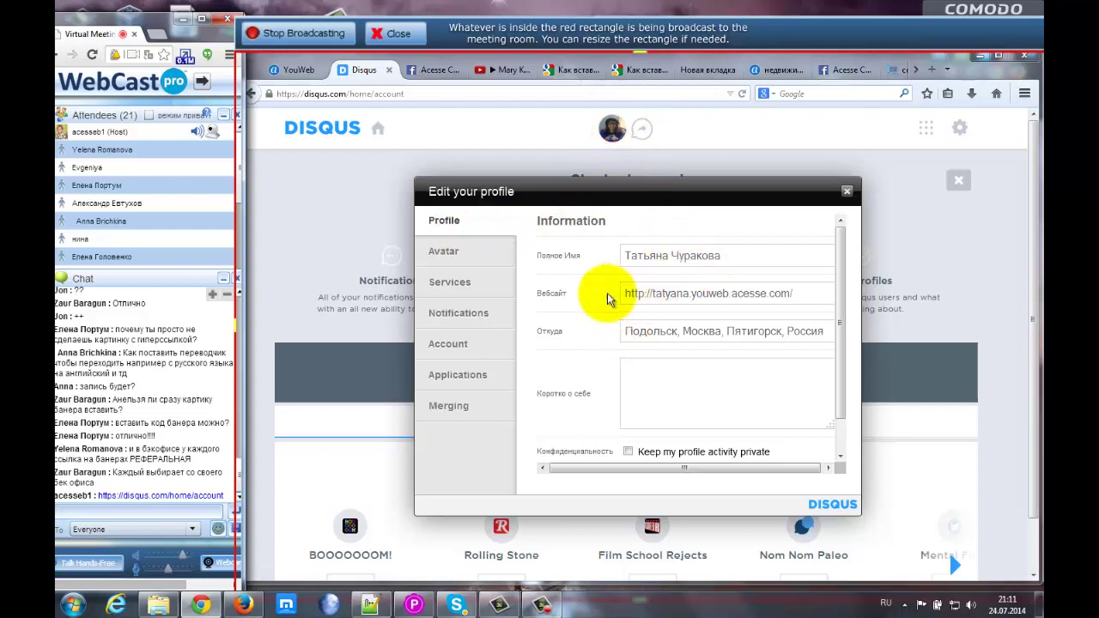
- Review the profile's website, bio, avatar and connected services settings
left_click_drag(797, 293, 626, 293)
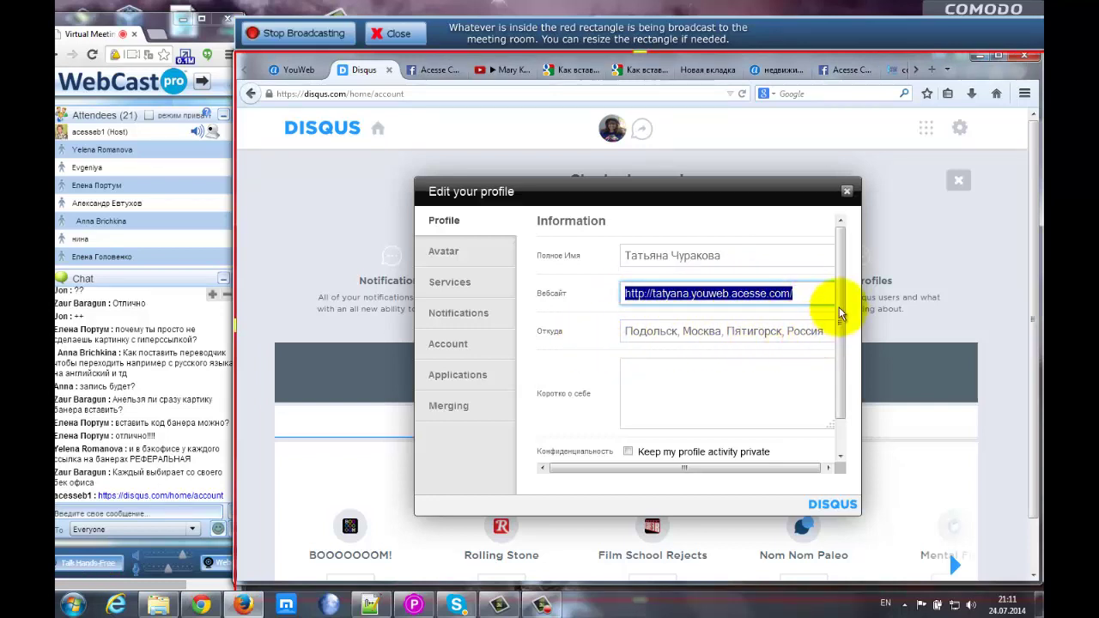
left_click_drag(837, 304, 842, 358)
left_click(621, 327)
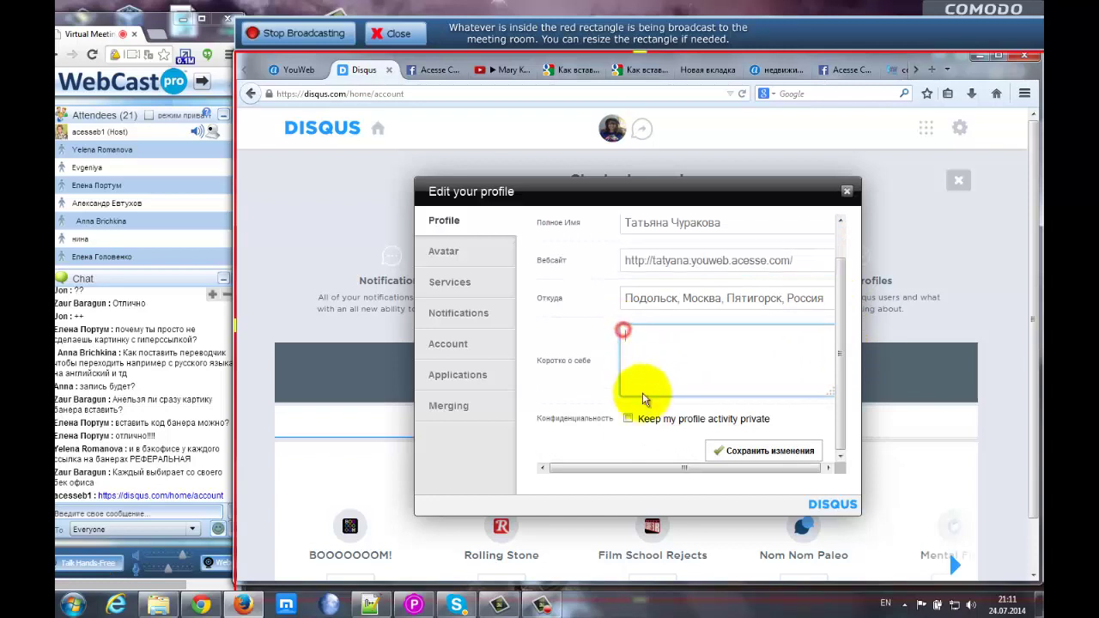
left_click(440, 251)
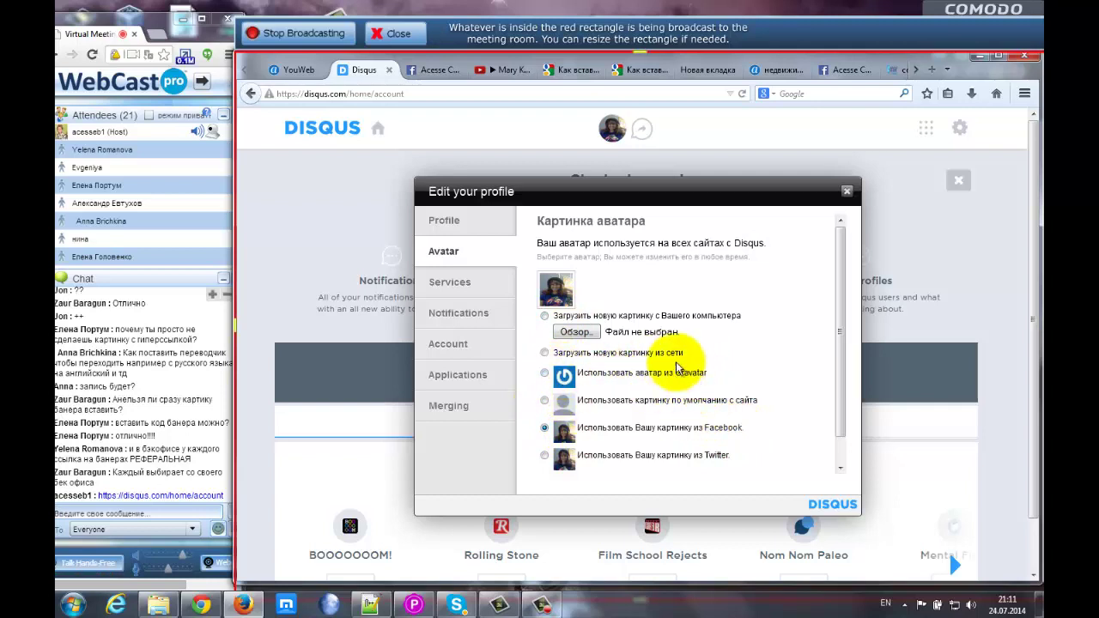
scroll(841, 380, "down", 1)
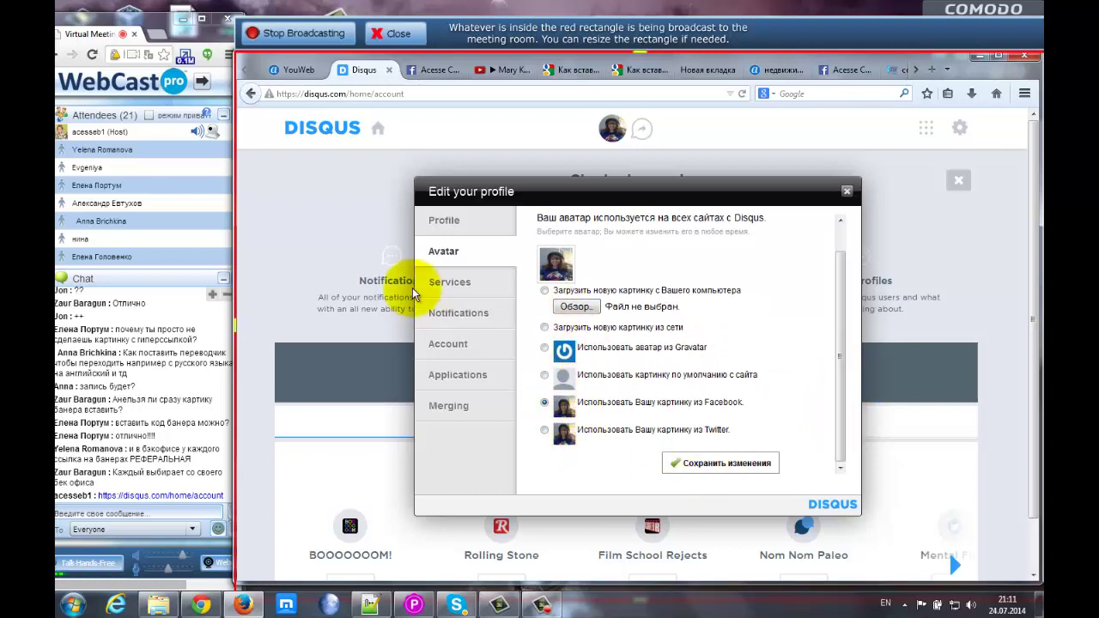
left_click(459, 286)
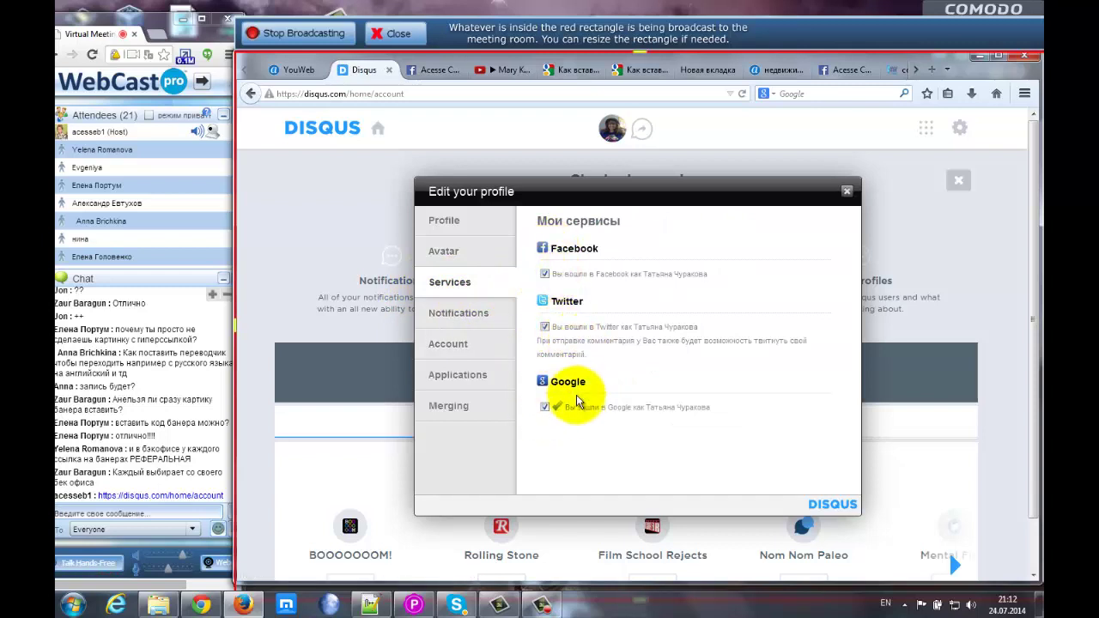
- Review the profile's notification settings
left_click(453, 314)
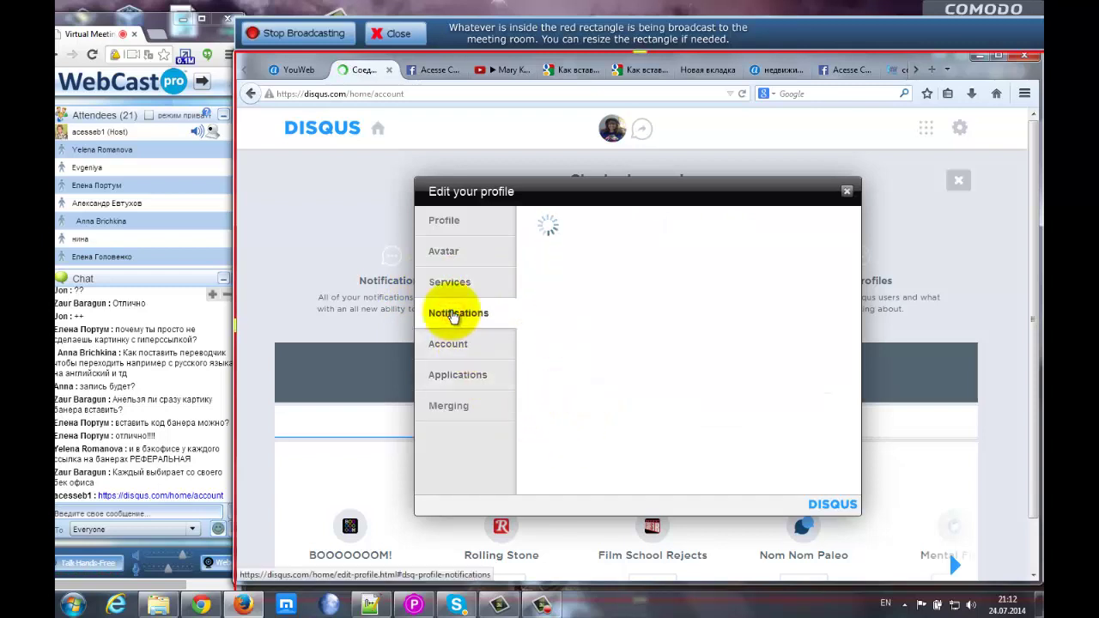
scroll(610, 360, "down", 2)
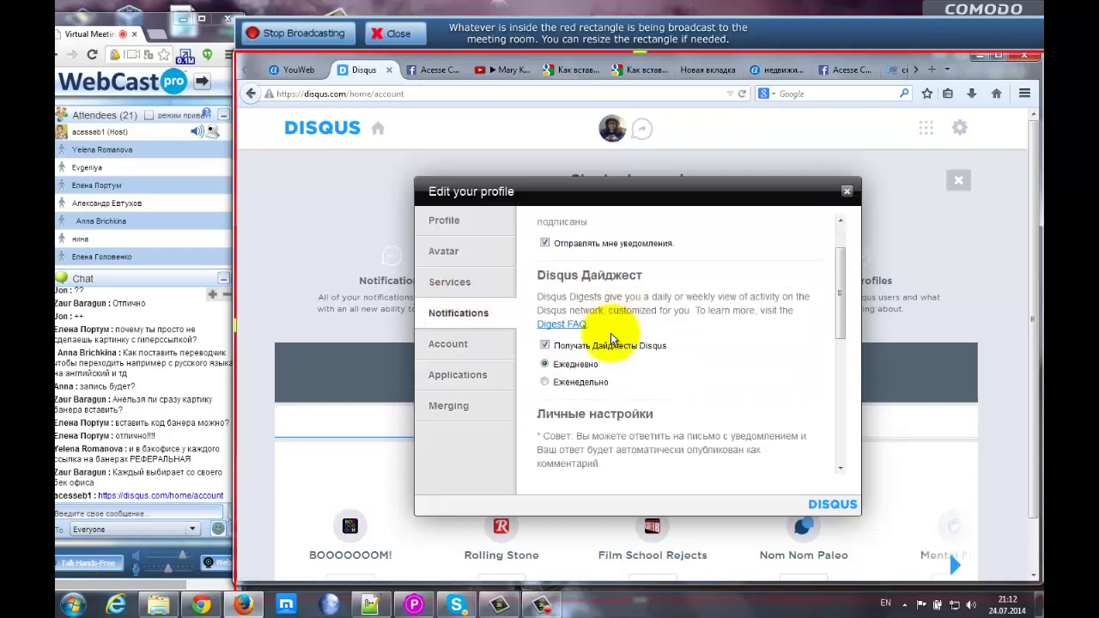
scroll(612, 340, "down", 4)
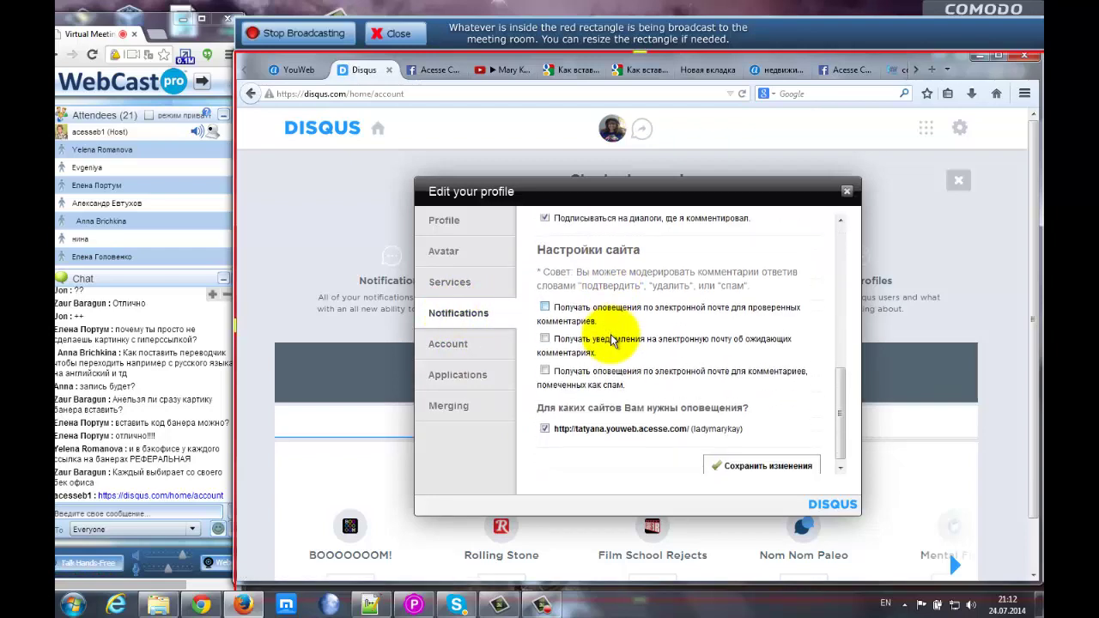
scroll(544, 300, "up", 4)
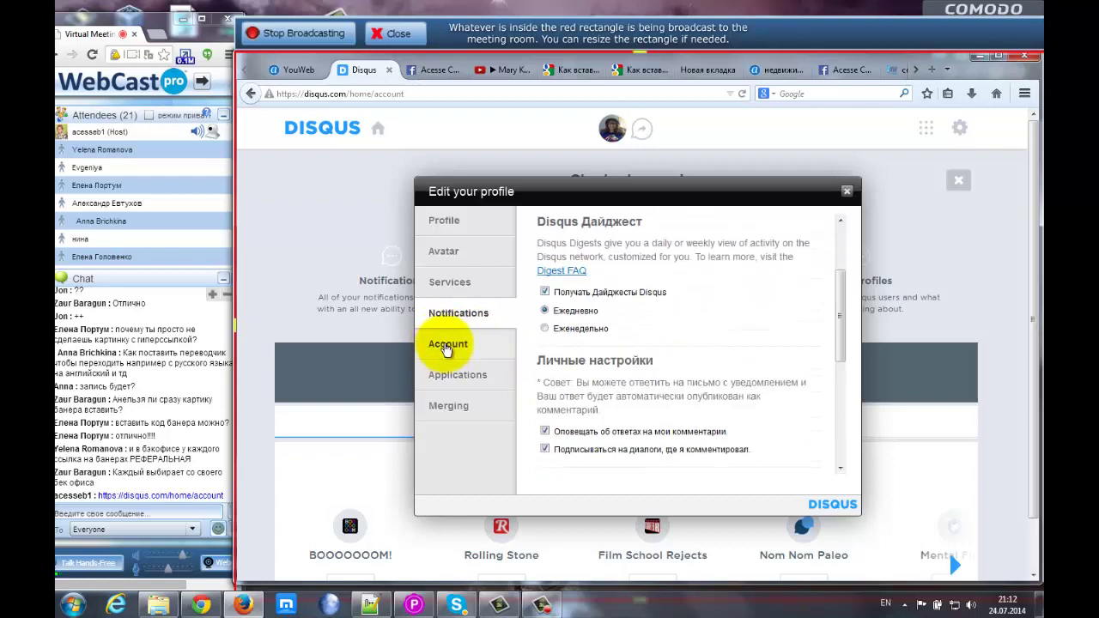
- Select and copy the Disqus username in the Account settings
left_click(446, 347)
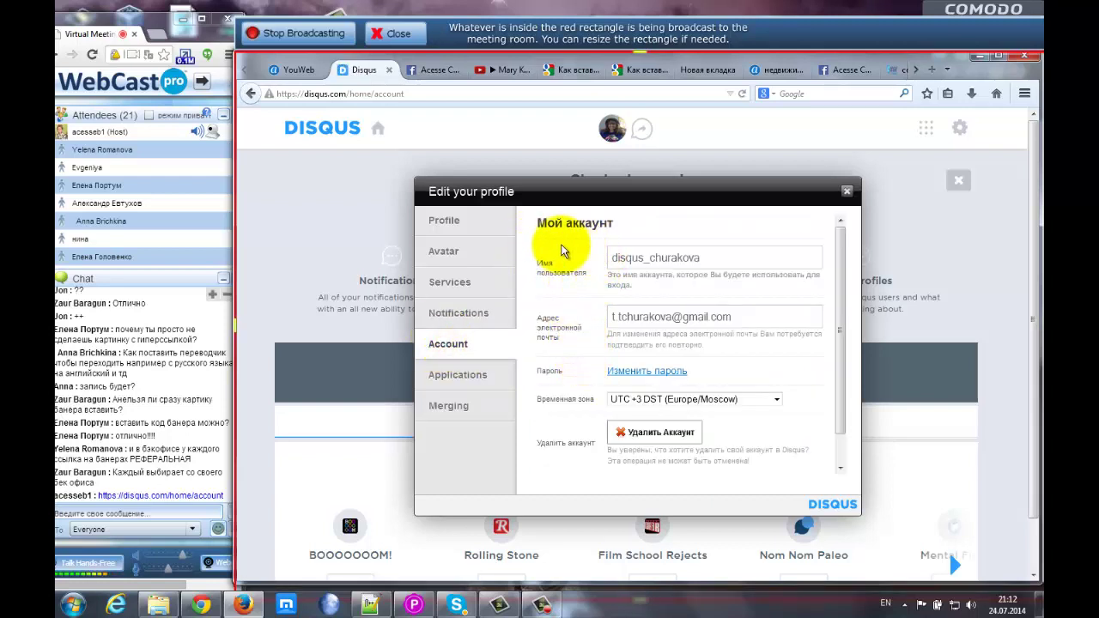
left_click(699, 258)
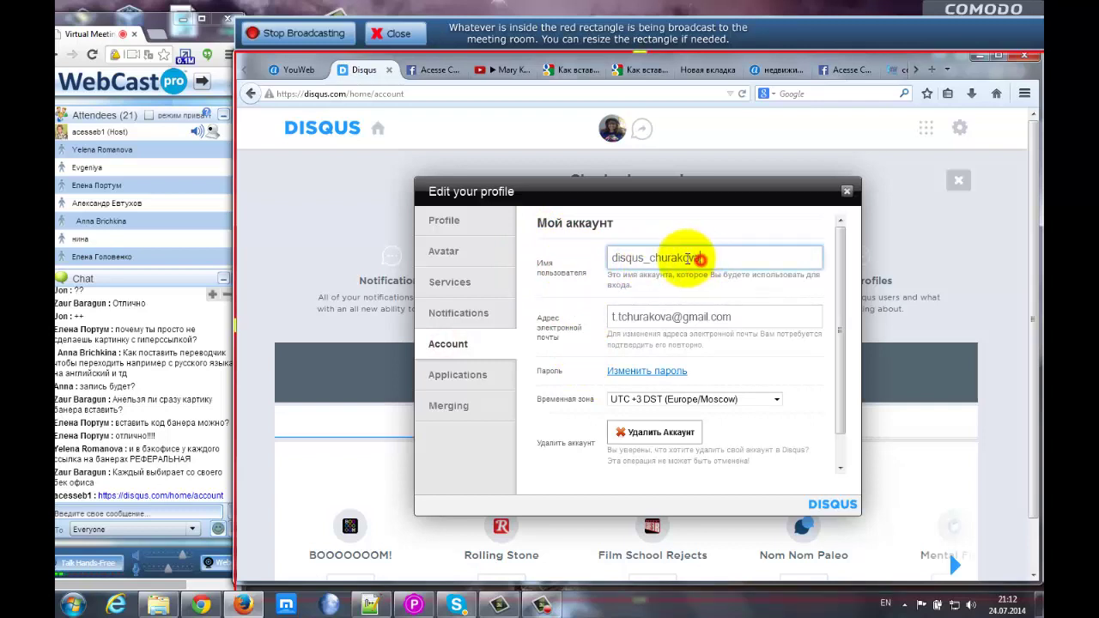
left_click_drag(700, 259, 614, 257)
key("ctrl+c")
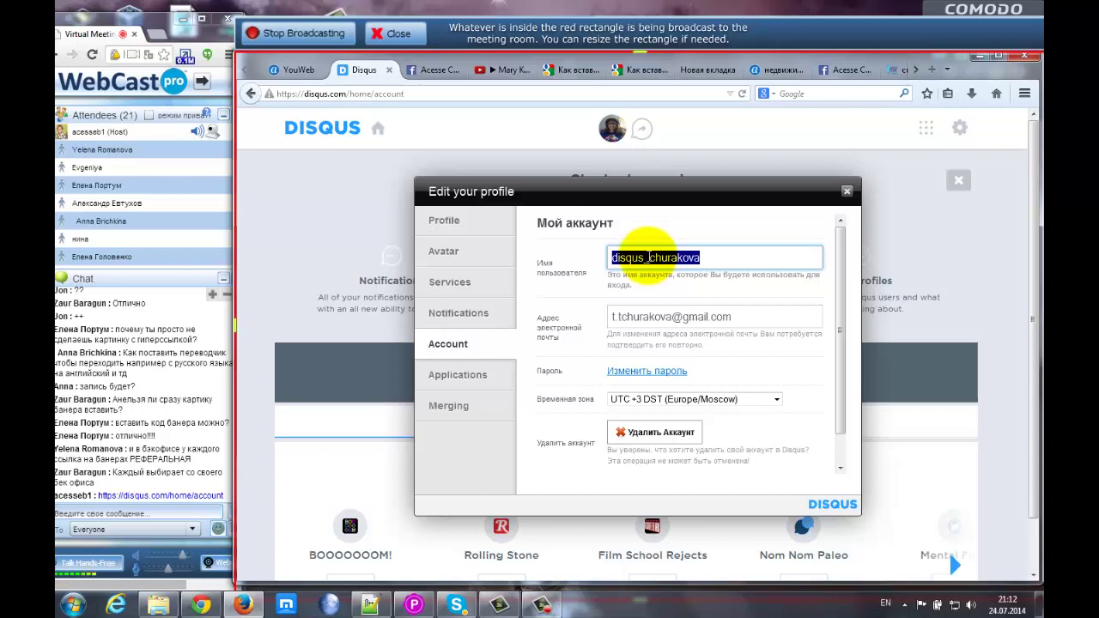
left_click(289, 72)
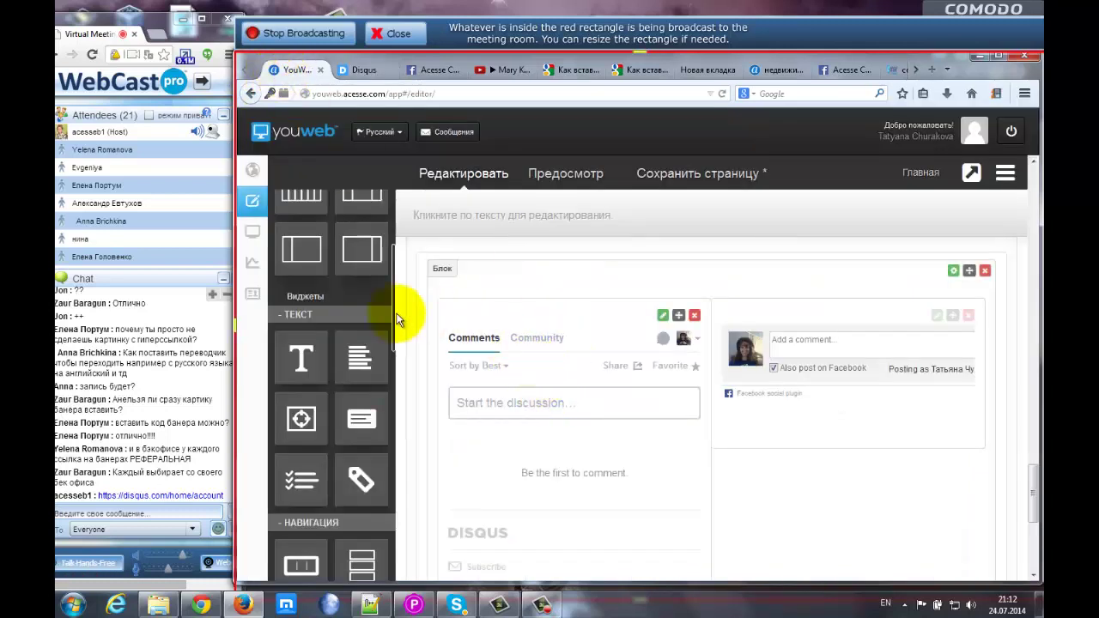
- Place a Disqus widget from Соц сервисы below the Facebook comments and open its settings
scroll(318, 383, "down", 1)
scroll(318, 383, "down", 4)
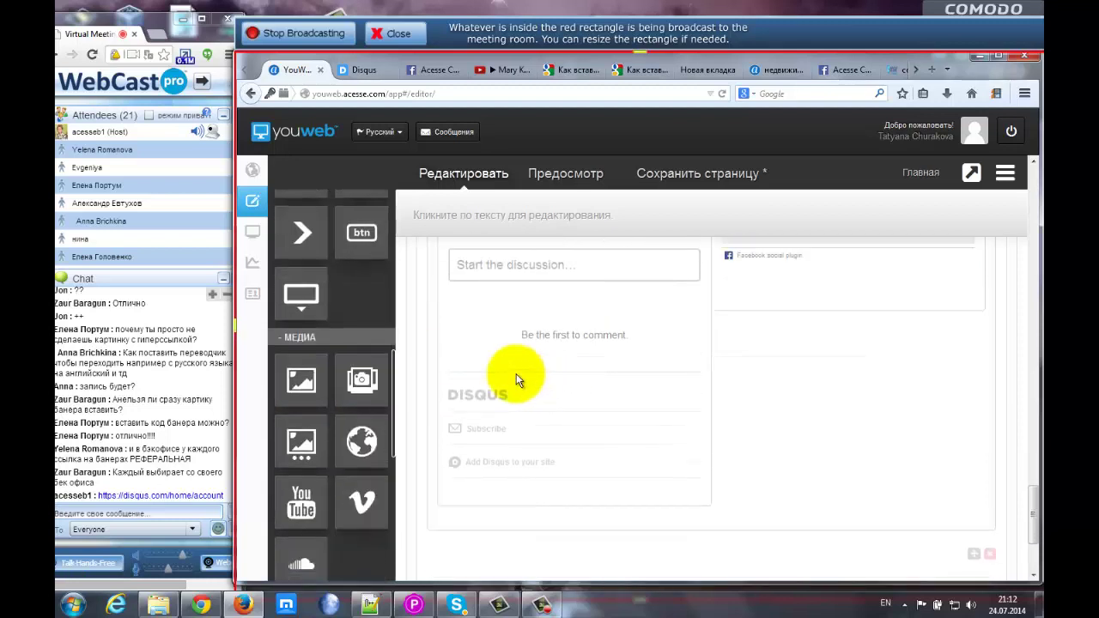
scroll(626, 381, "down", 1)
scroll(624, 384, "up", 3)
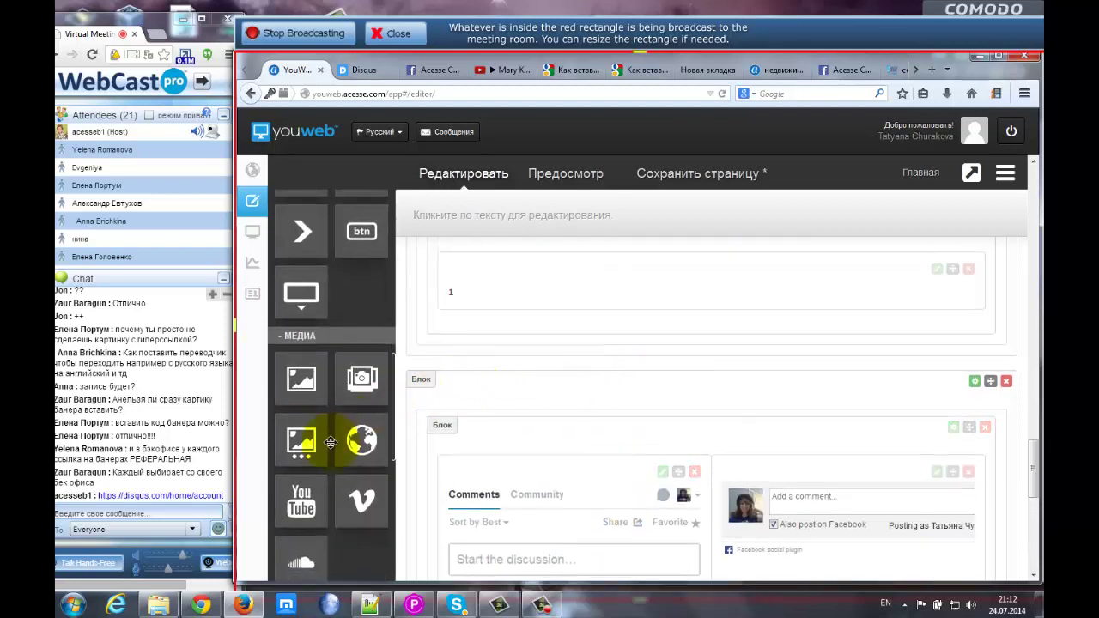
scroll(307, 429, "down", 3)
scroll(309, 386, "down", 5)
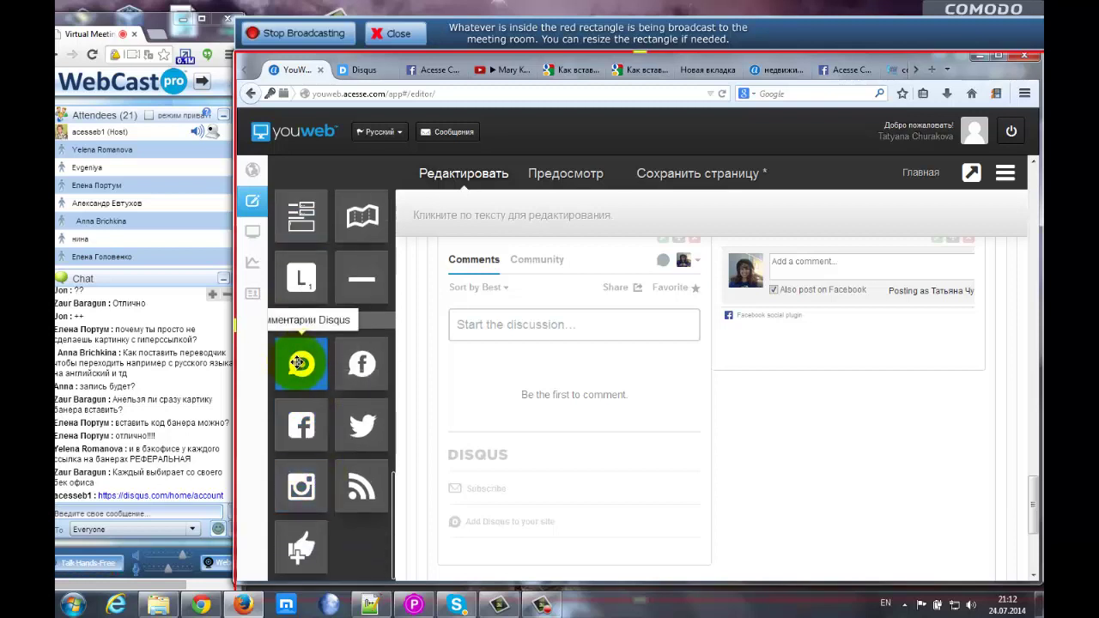
left_click_drag(298, 363, 826, 375)
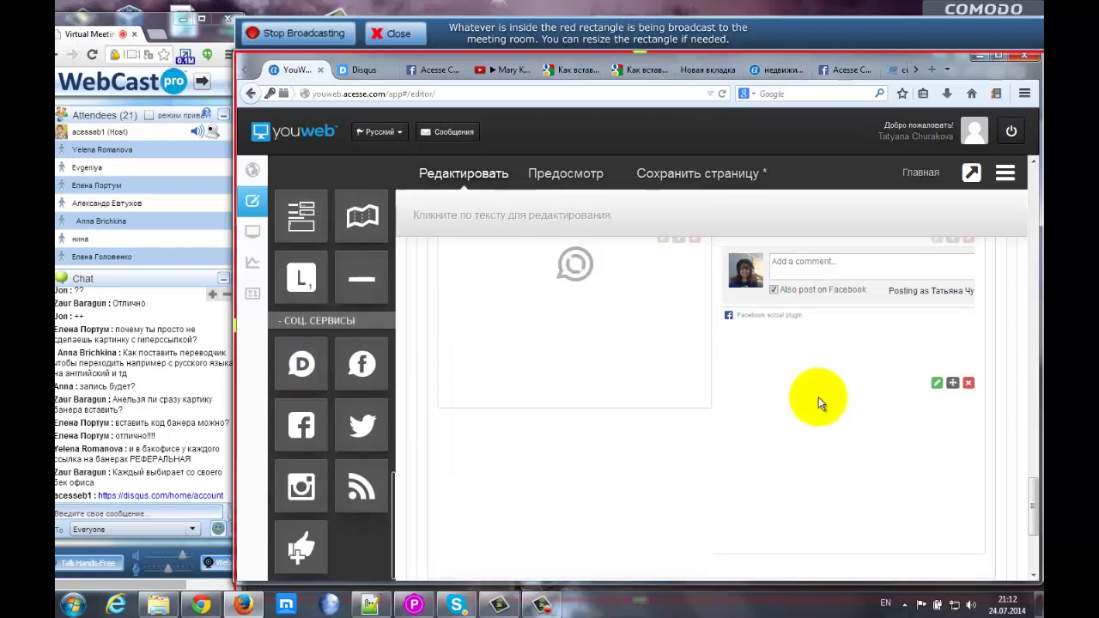
left_click(937, 384)
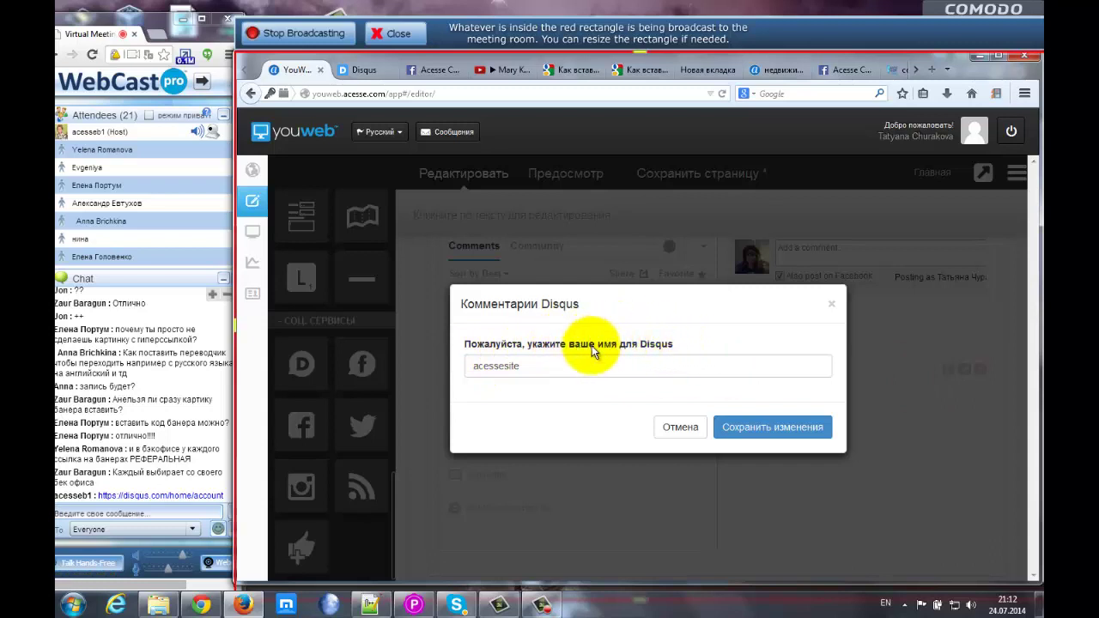
- Replace the acessesite shortname with the copied Disqus username and save the widget
left_click_drag(537, 367, 447, 367)
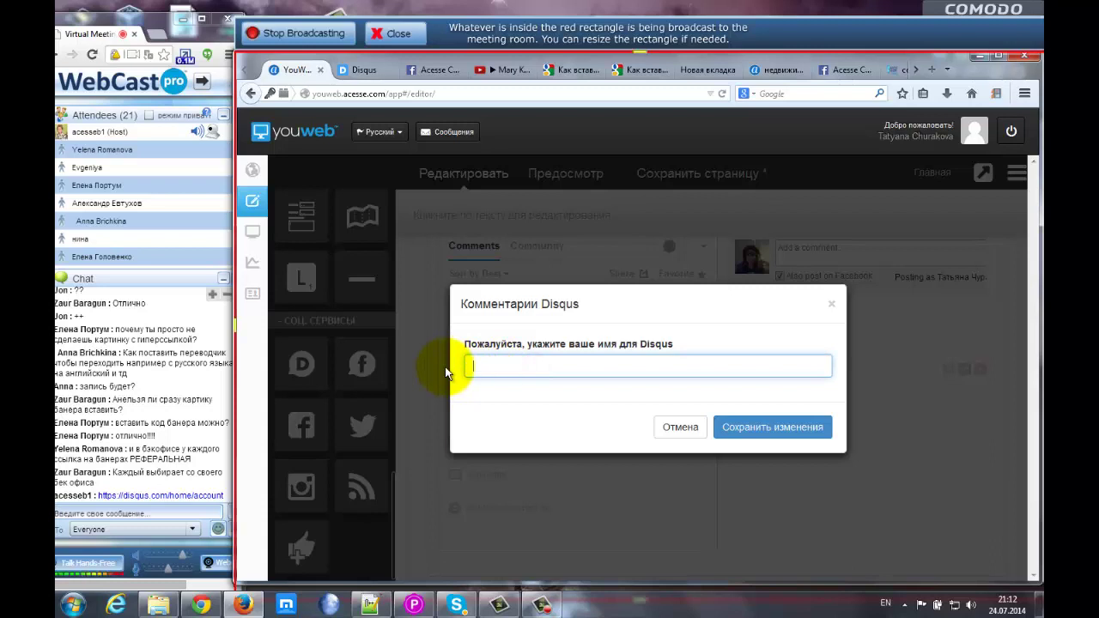
key("ctrl+v")
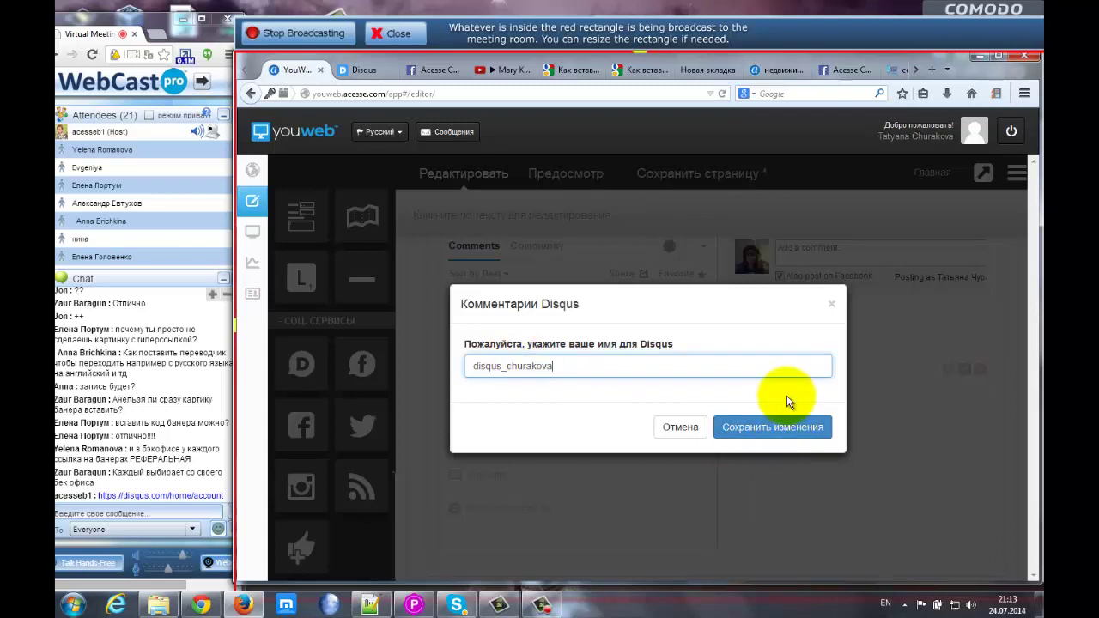
left_click(831, 307)
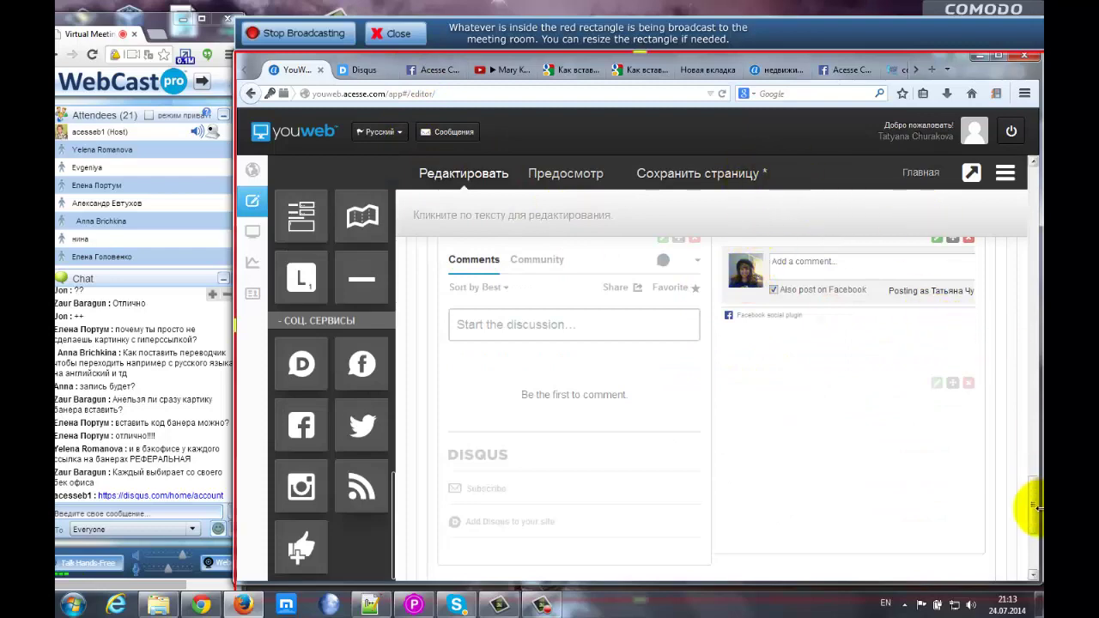
left_click_drag(1035, 515, 1037, 290)
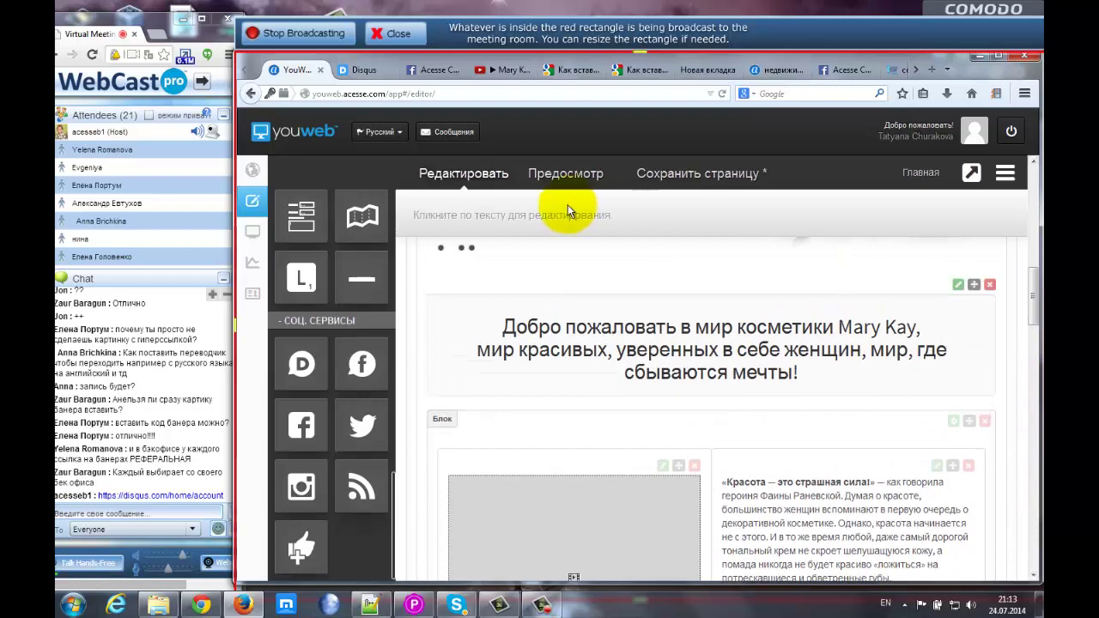
- Save the page, view the live site, copy its URL and launch Yandex Browser
left_click(687, 178)
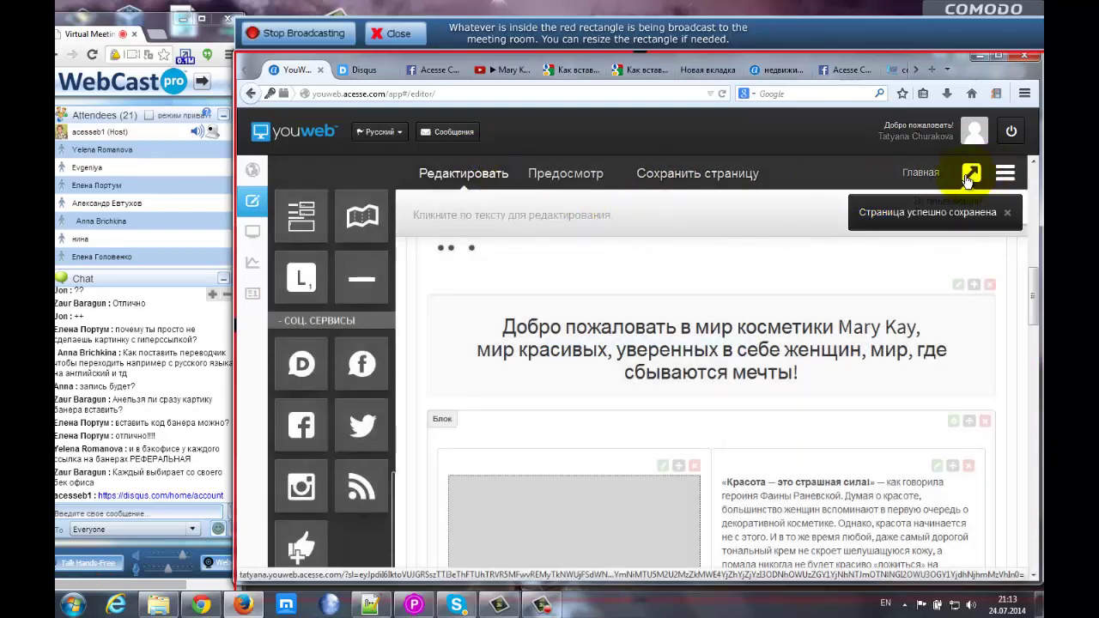
left_click(1004, 174)
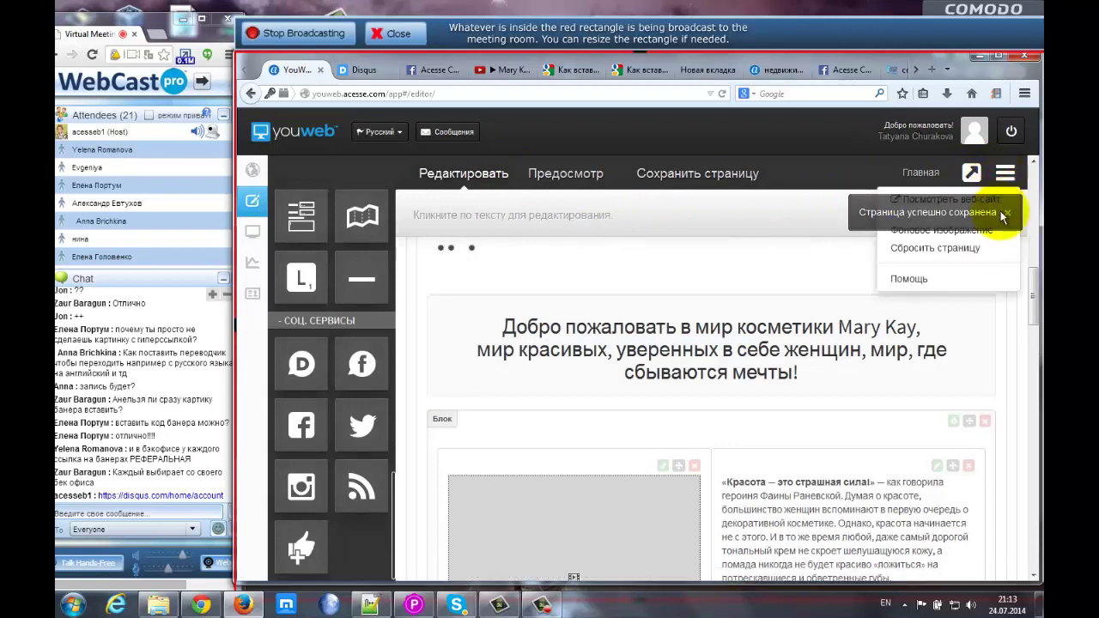
left_click(968, 199)
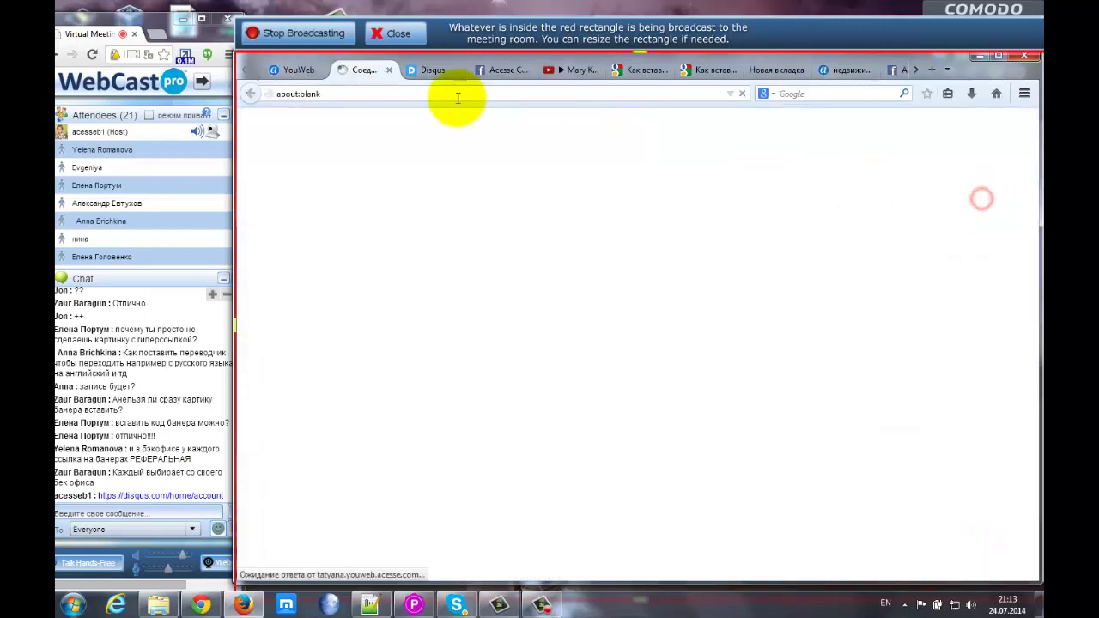
left_click(349, 94)
key("ctrl+c")
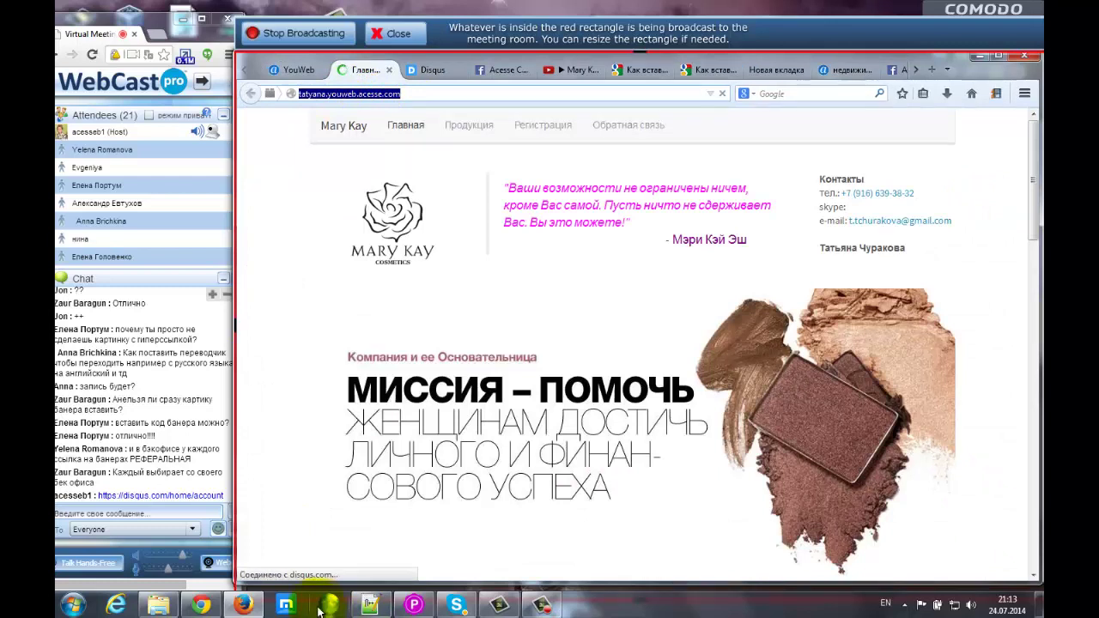
left_click(453, 527)
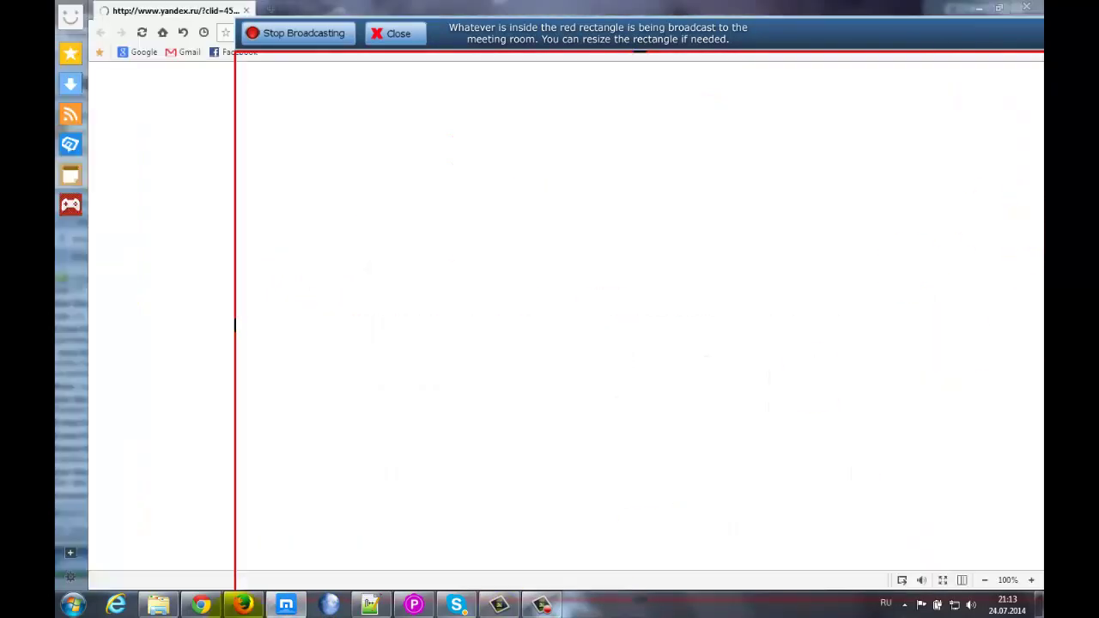
- Pause the embedded YouTube video on the live site in the first browser
left_click(241, 606)
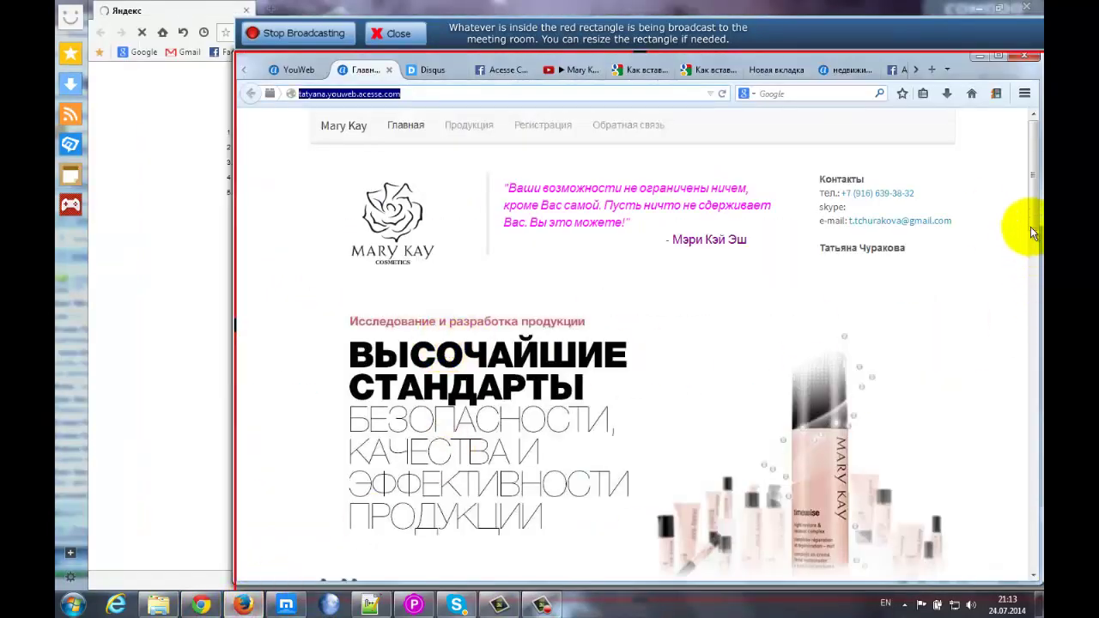
left_click_drag(1034, 219, 1030, 322)
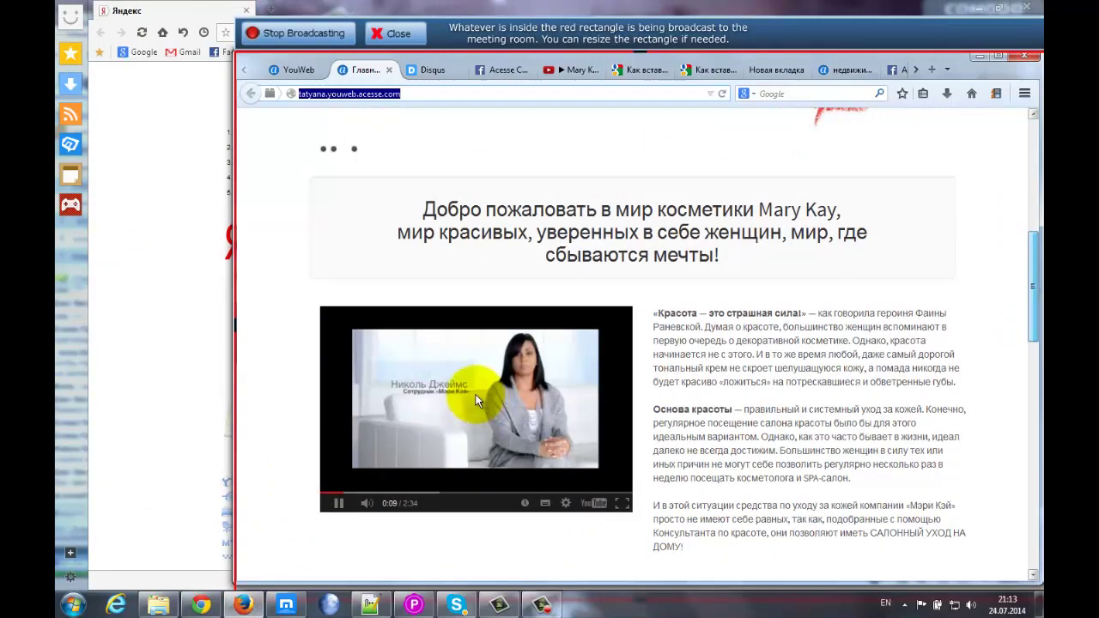
scroll(442, 430, "down", 1)
left_click(443, 470)
- Load the live site's pasted address in the Yandex window
left_click(288, 605)
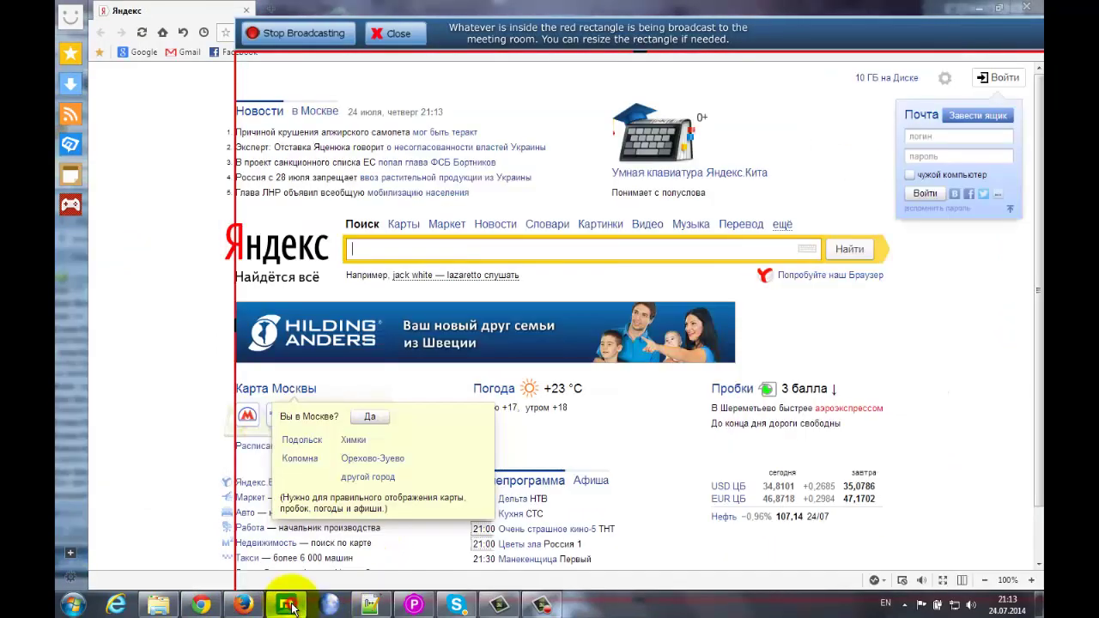
left_click_drag(344, 17, 521, 53)
left_click(515, 90)
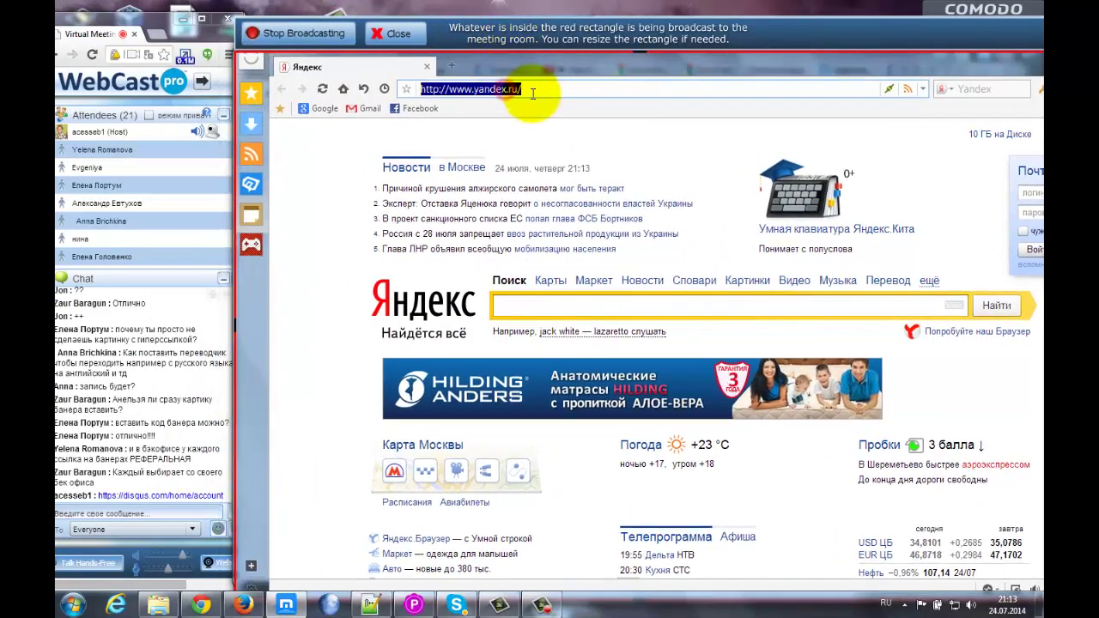
key("ctrl+v")
key("Return")
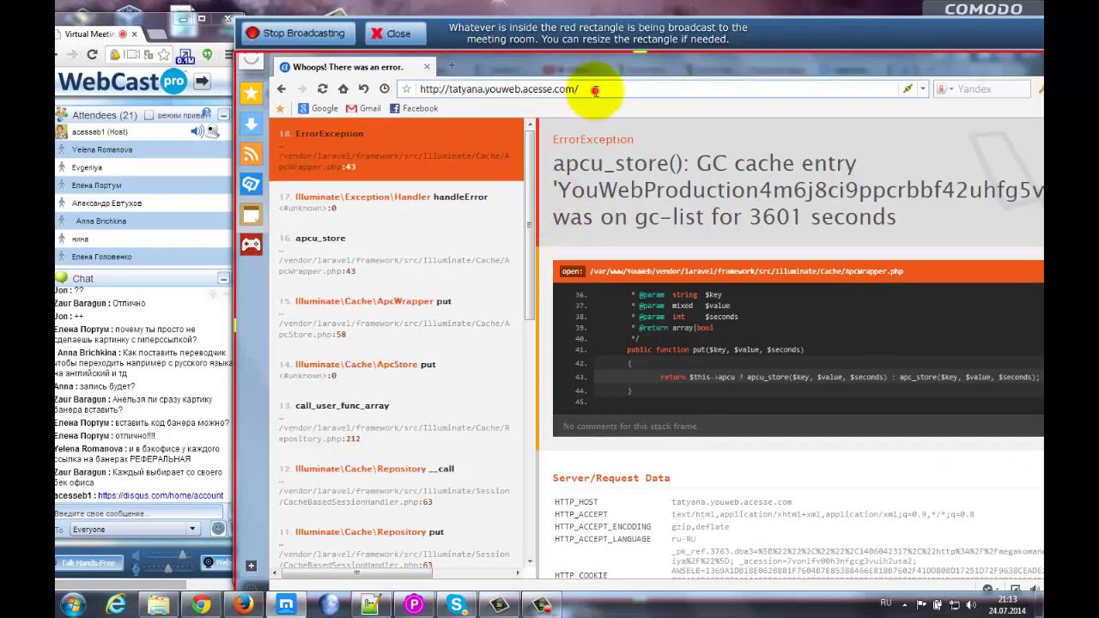
left_click(595, 90)
left_click(595, 90)
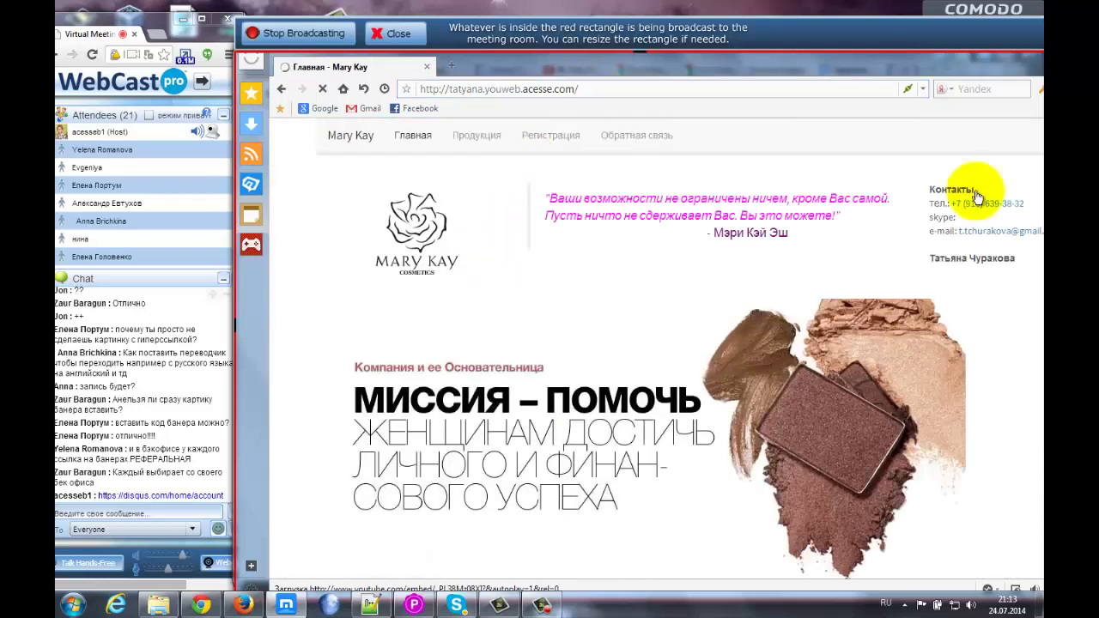
- Narrow the Yandex window beside the webcast panel and scroll down the page
left_click_drag(592, 65, 560, 62)
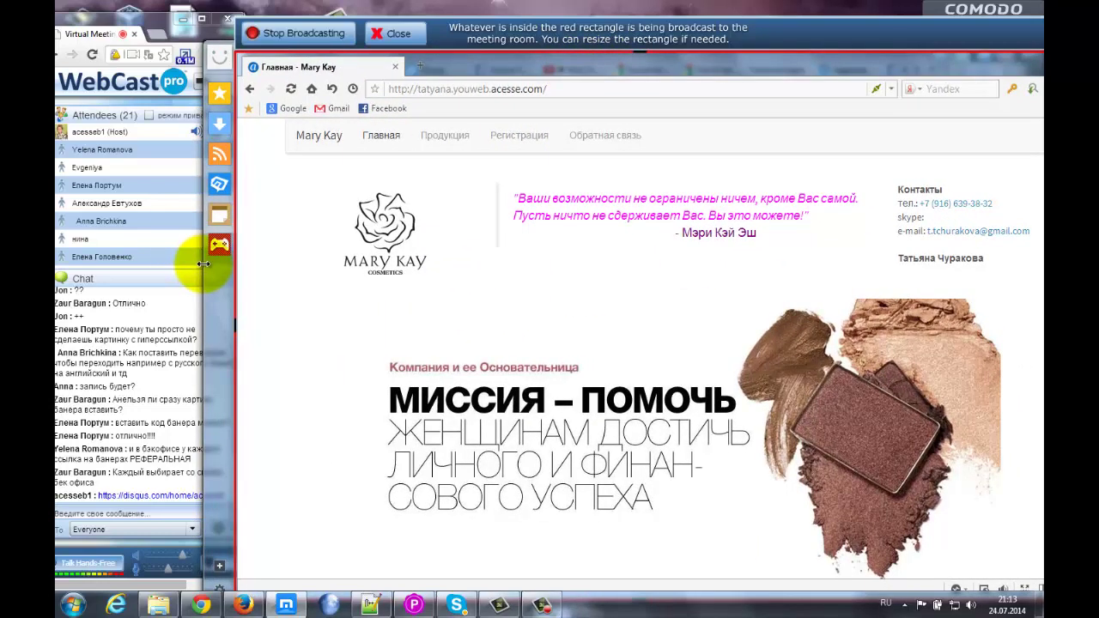
left_click_drag(204, 264, 323, 264)
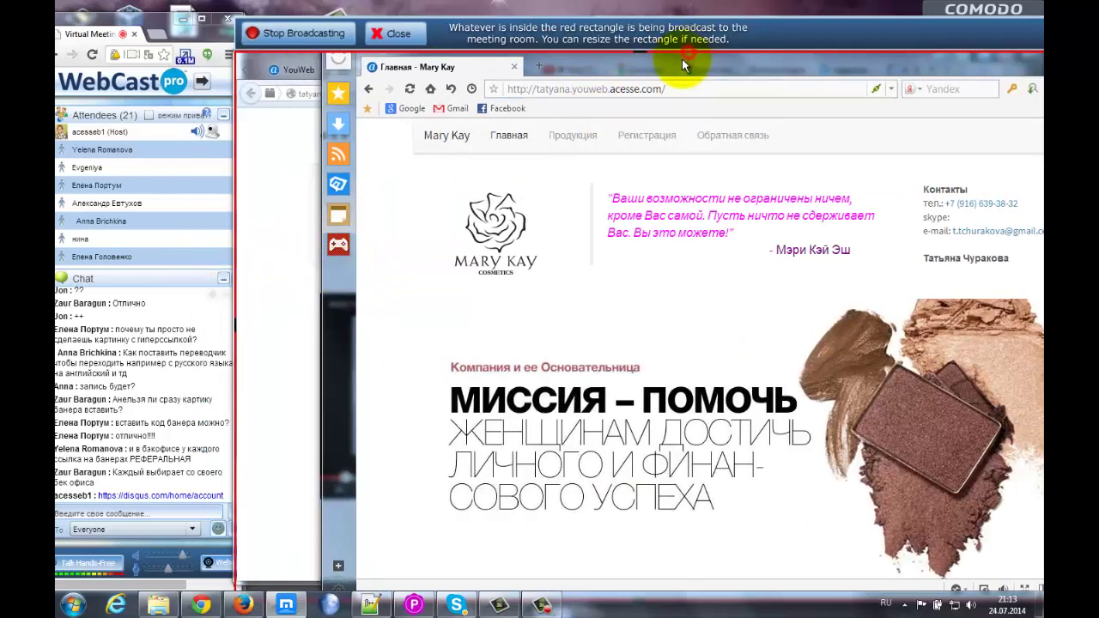
left_click_drag(682, 58, 651, 64)
scroll(637, 290, "down", 10)
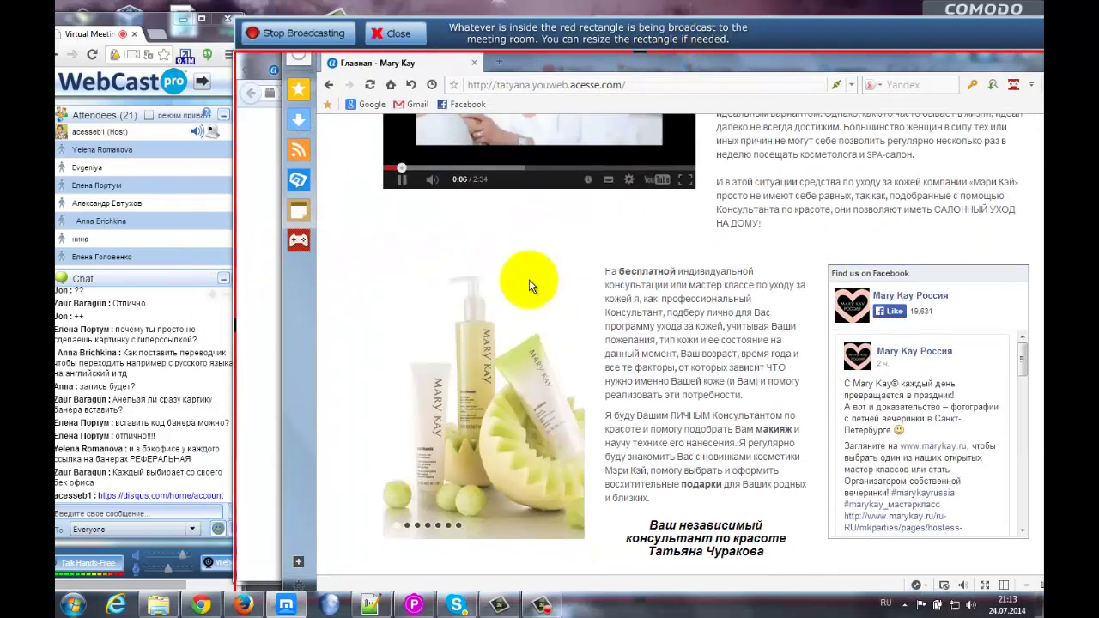
- Draft 'Привет' in the live page's Disqus box and choose Google sign-in
scroll(481, 296, "up", 4)
scroll(376, 377, "down", 8)
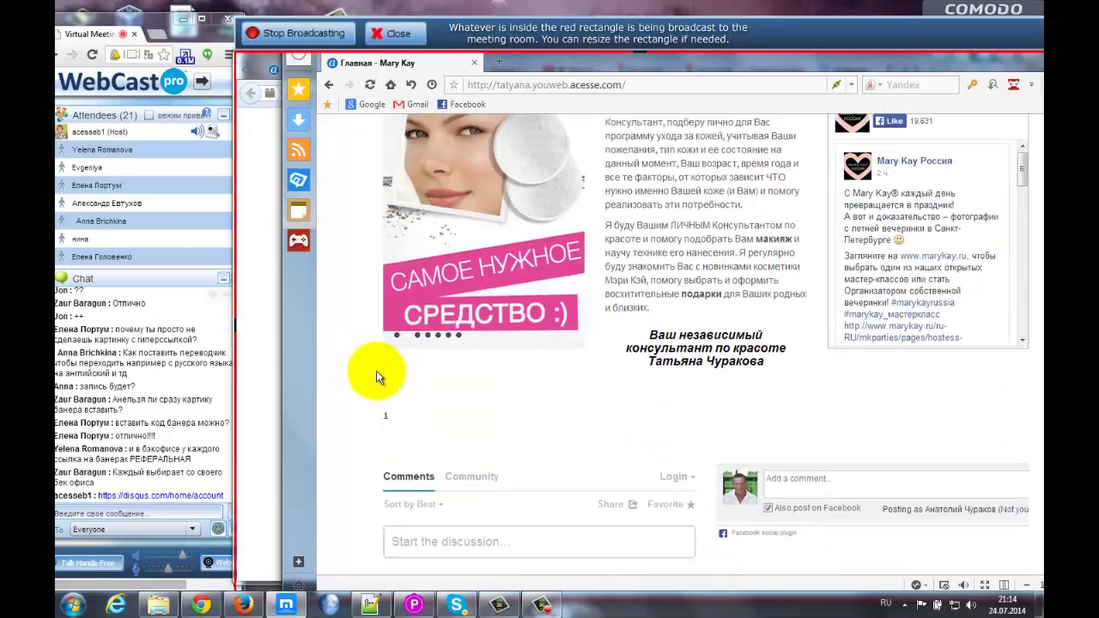
scroll(376, 378, "down", 2)
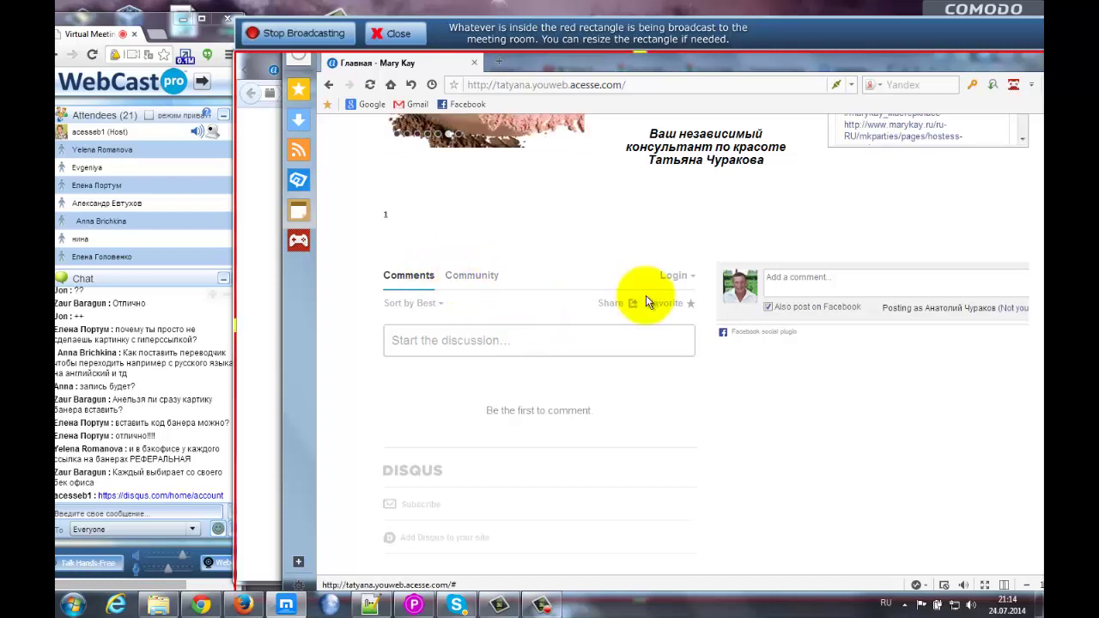
left_click(446, 339)
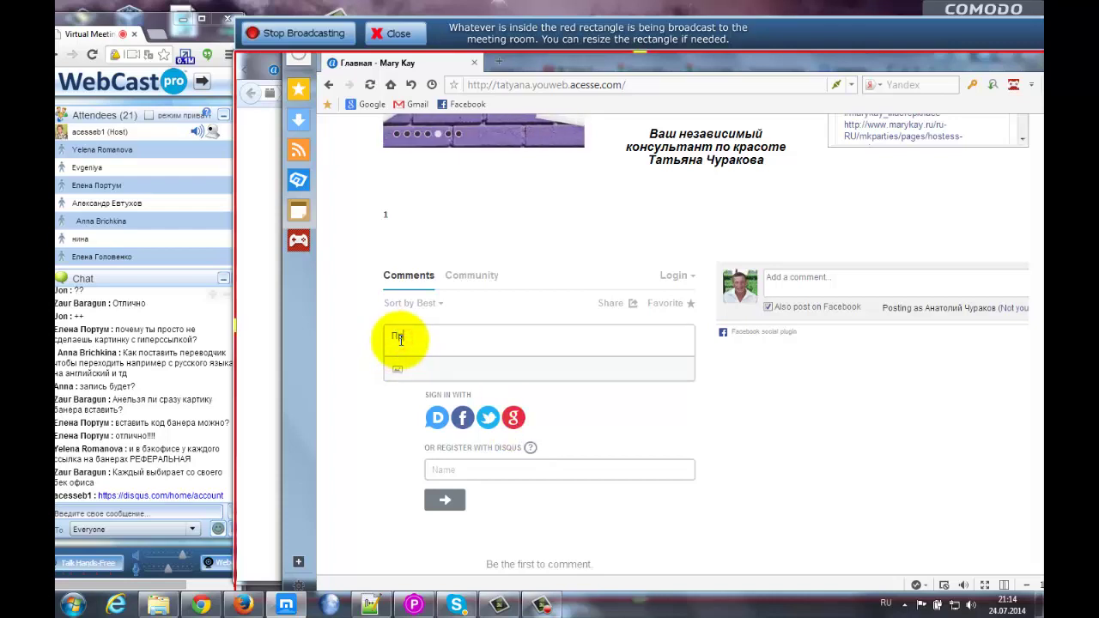
left_click(513, 418)
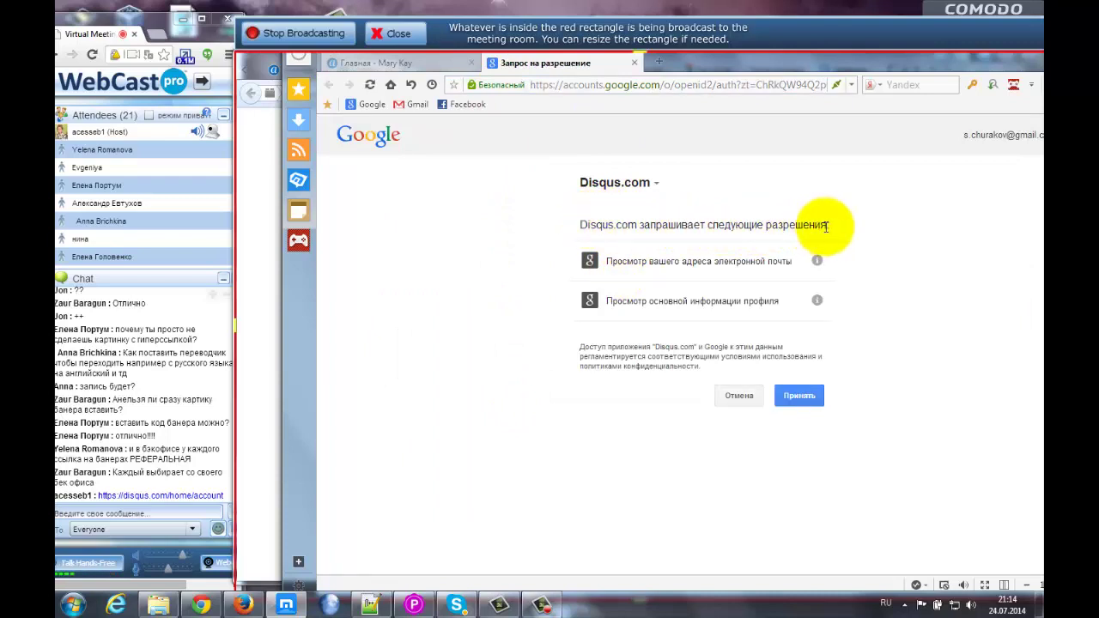
- Grant Disqus access to the Google account, try the registration form, then abandon it and close its tab
left_click(795, 397)
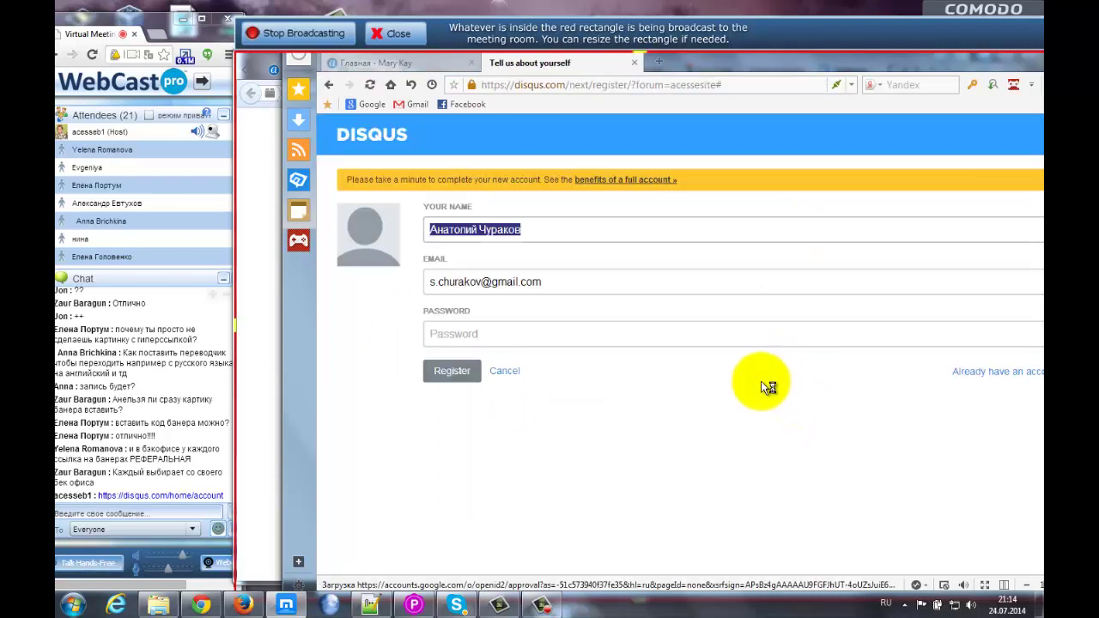
left_click_drag(713, 68, 651, 64)
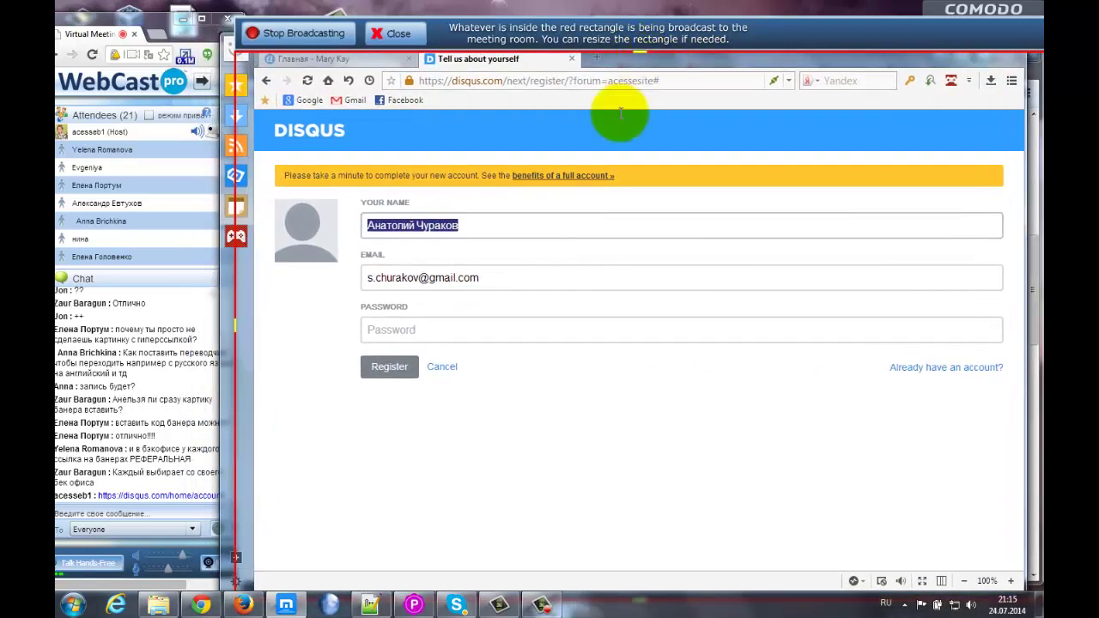
left_click(388, 368)
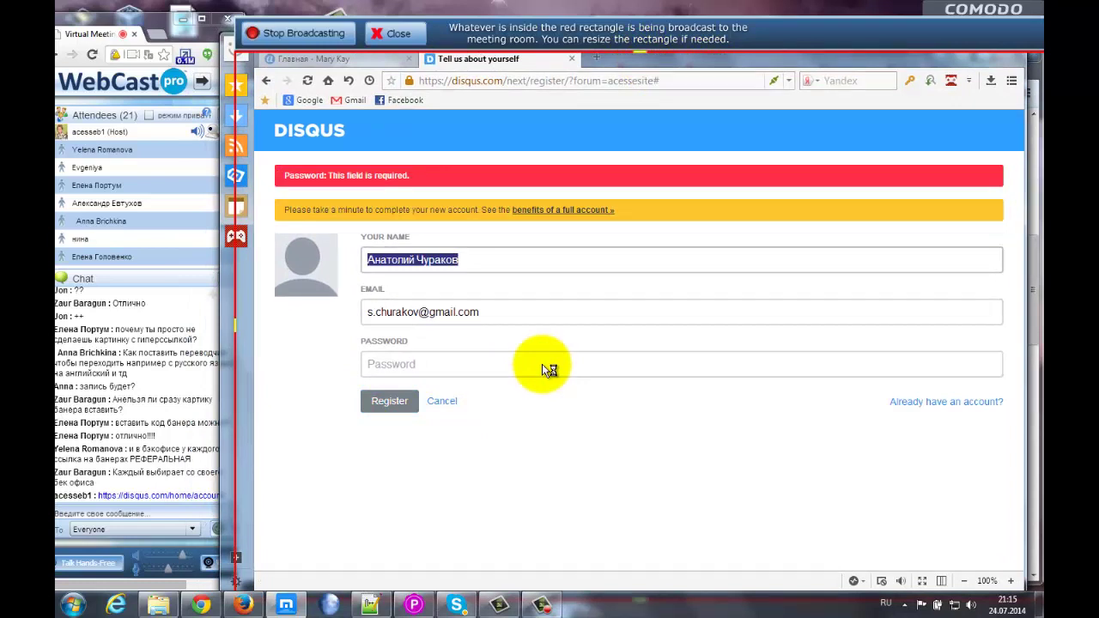
left_click(392, 364)
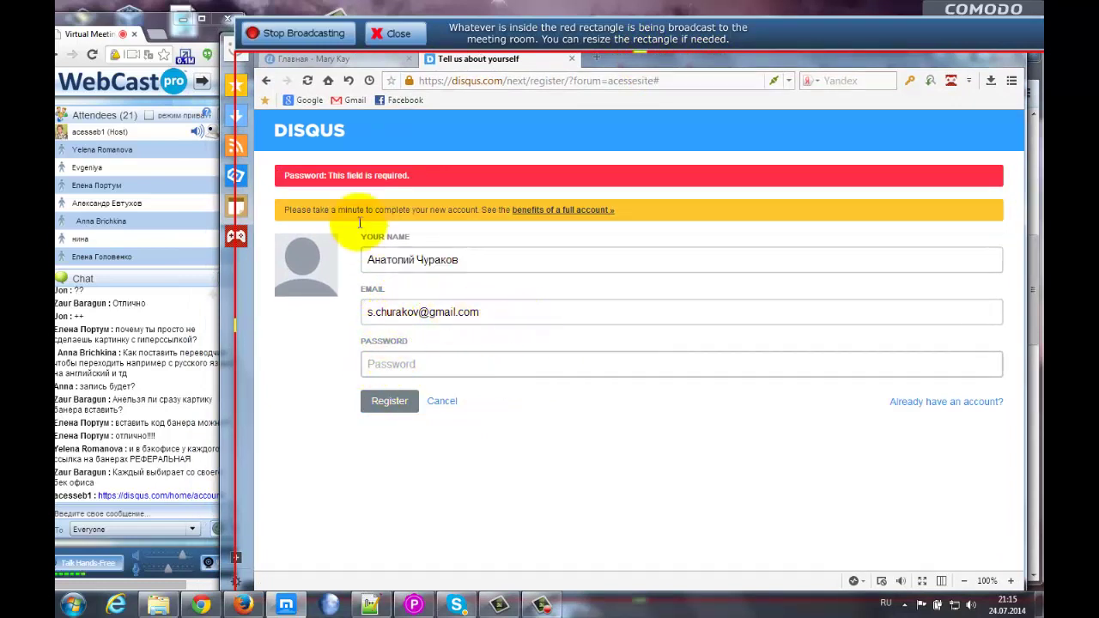
left_click(370, 364)
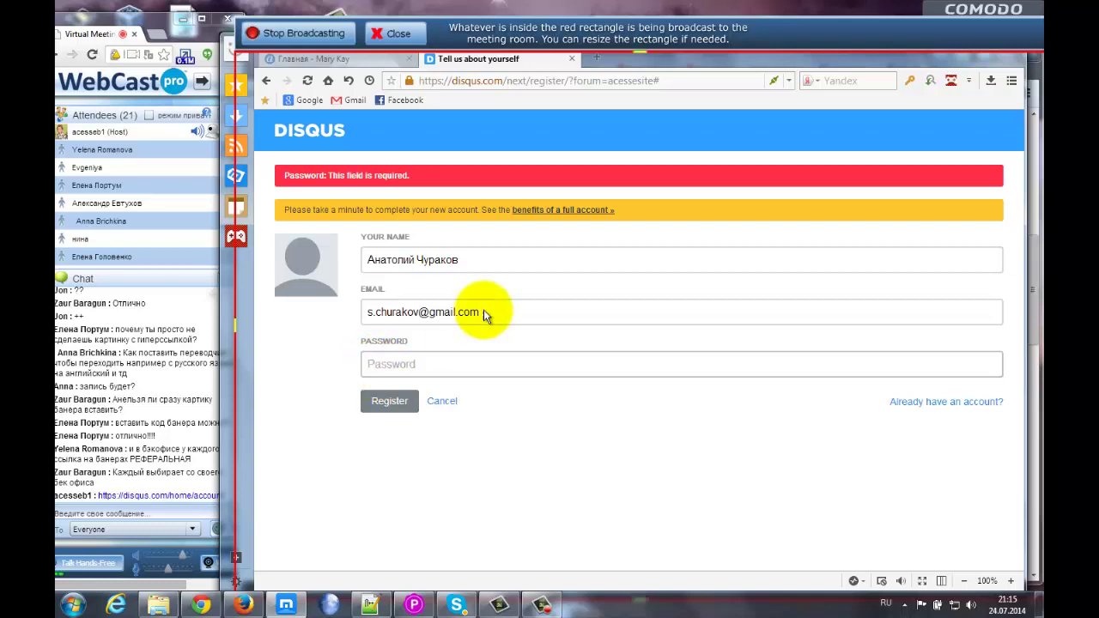
left_click(571, 59)
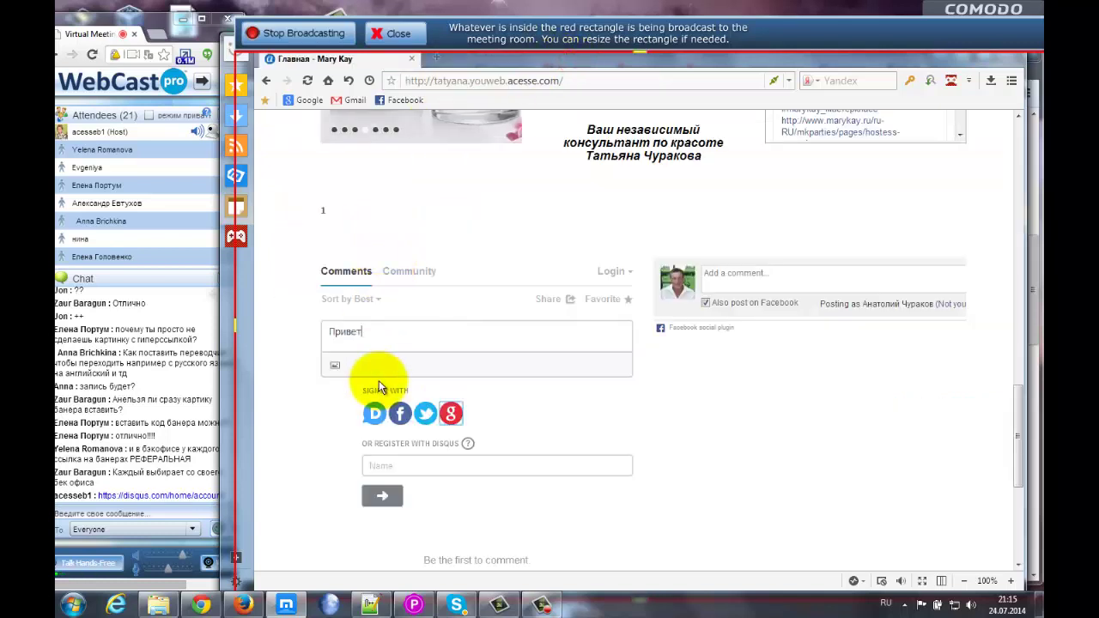
- Delete the test comment 'Привет' from the Disqus comment box and return to the Firefox site window
left_click_drag(370, 330, 304, 325)
key("Delete")
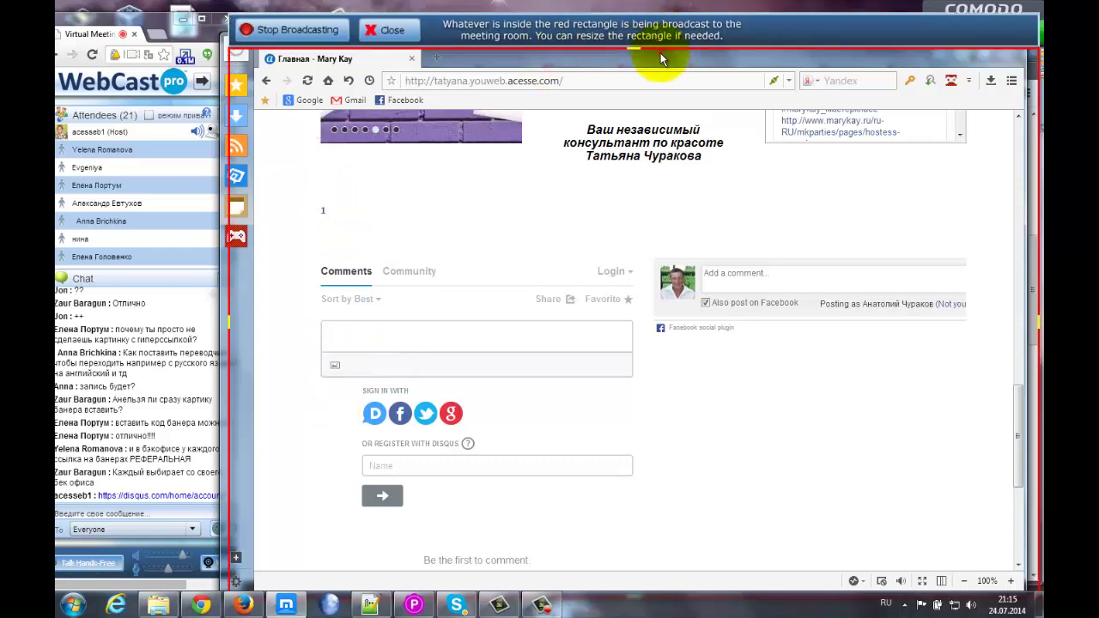
left_click_drag(660, 55, 676, 55)
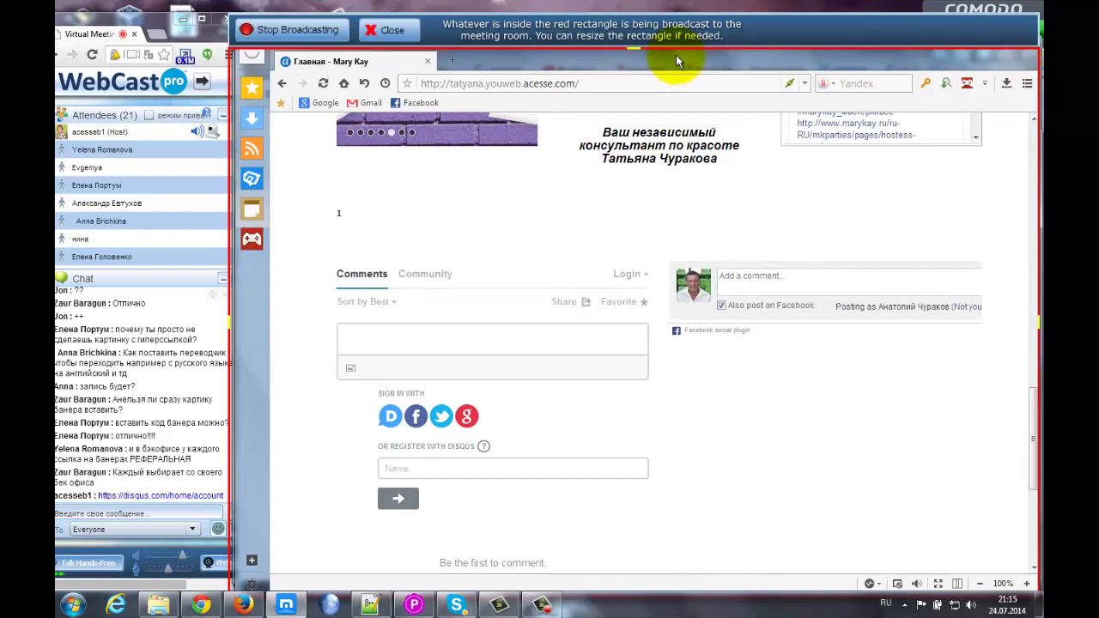
left_click(409, 345)
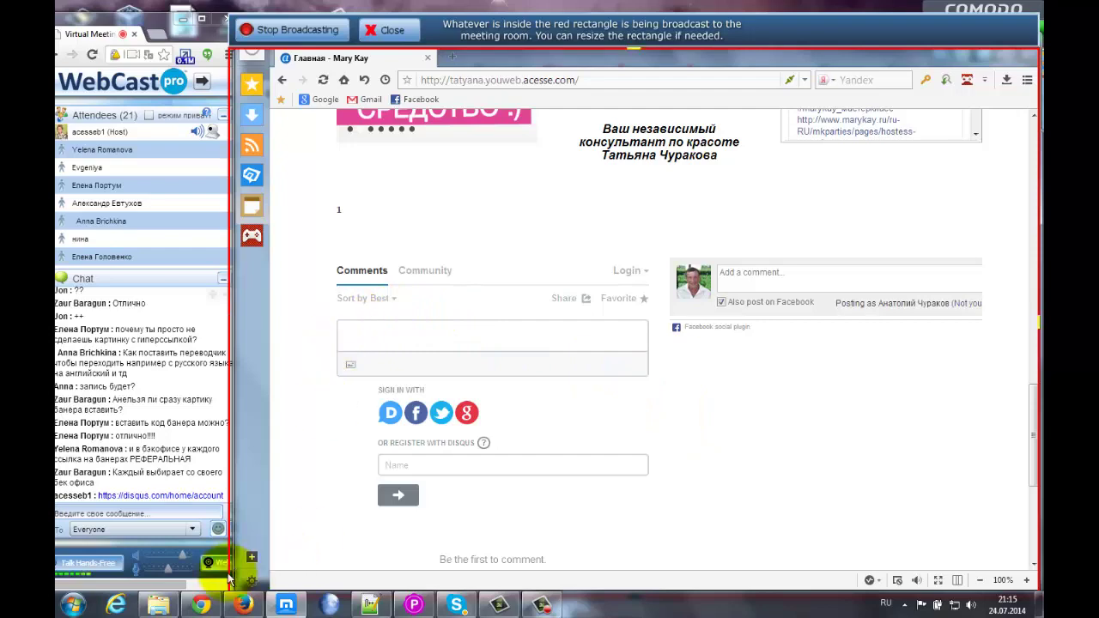
left_click(242, 606)
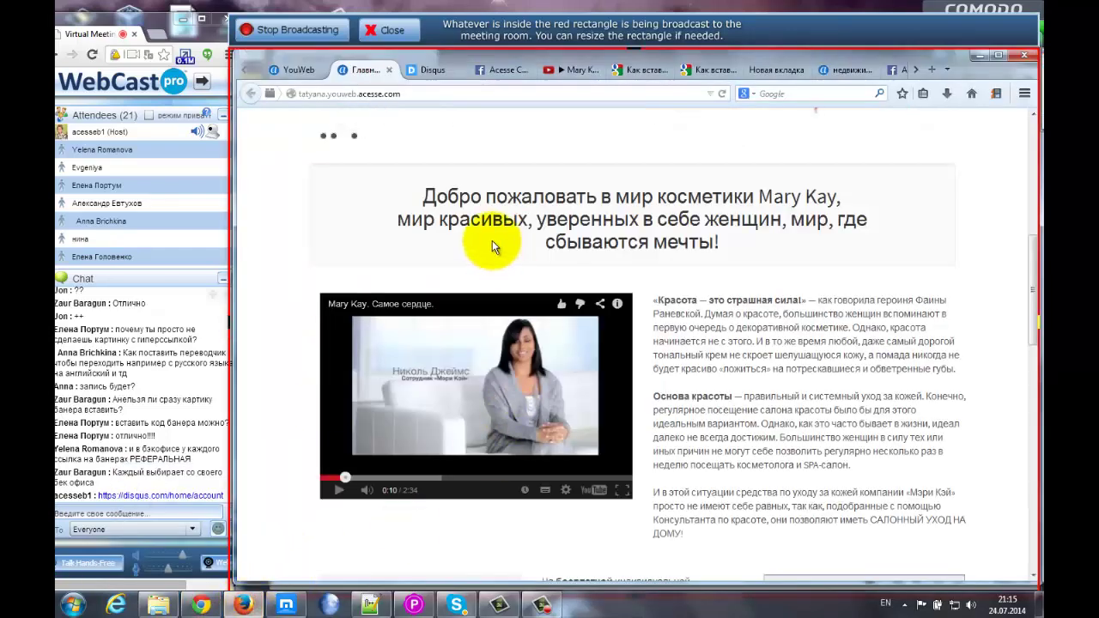
- Return to the YouWeb page editor and scroll to the Disqus and Facebook comments block
left_click(300, 72)
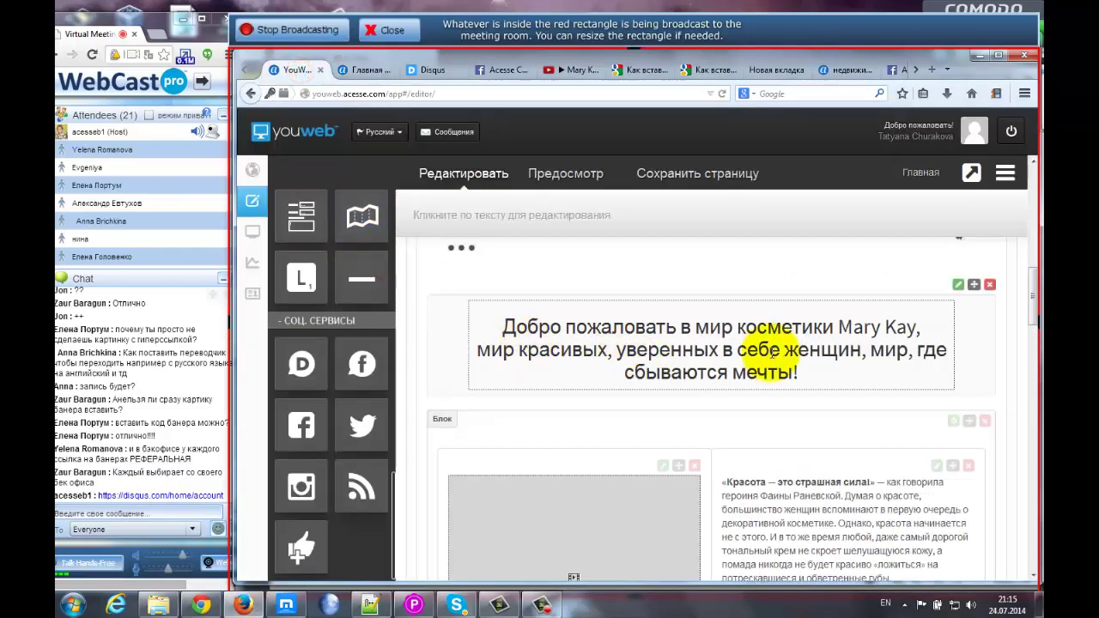
scroll(913, 356, "down", 5)
scroll(912, 356, "down", 6)
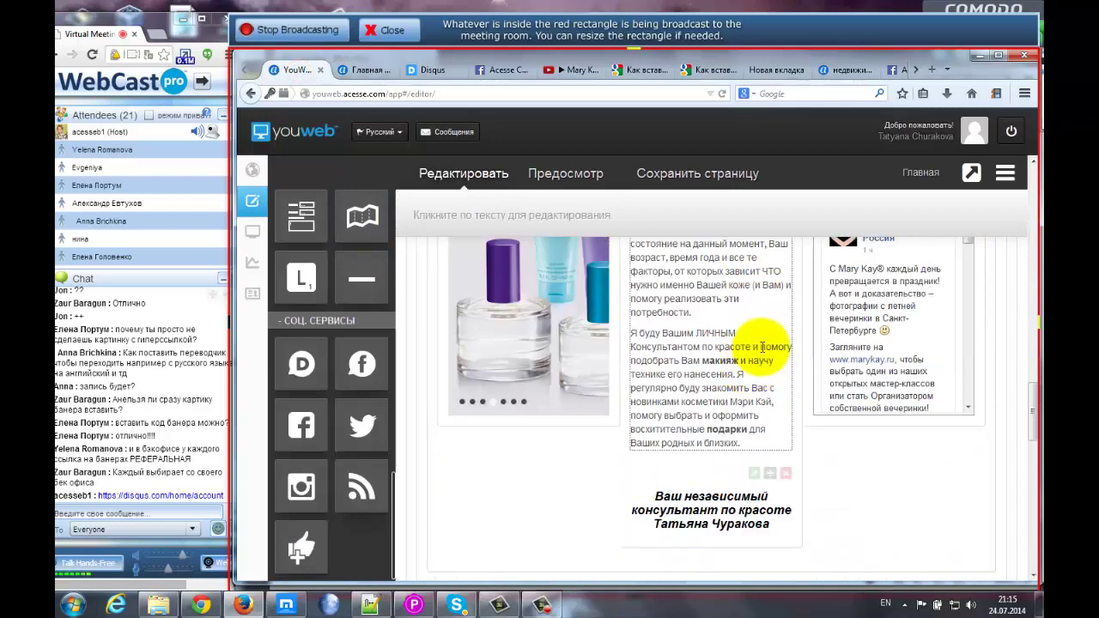
scroll(1029, 407, "up", 2)
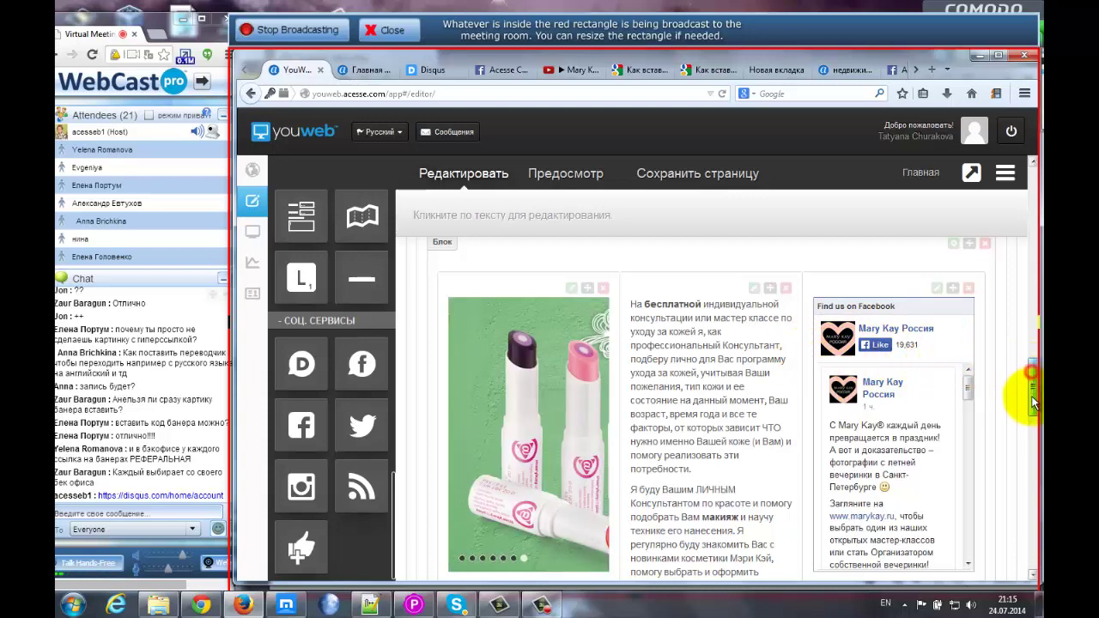
- Scroll the left widget panel up to the Раскладка – Колонки column layouts
left_click_drag(1032, 400, 1037, 472)
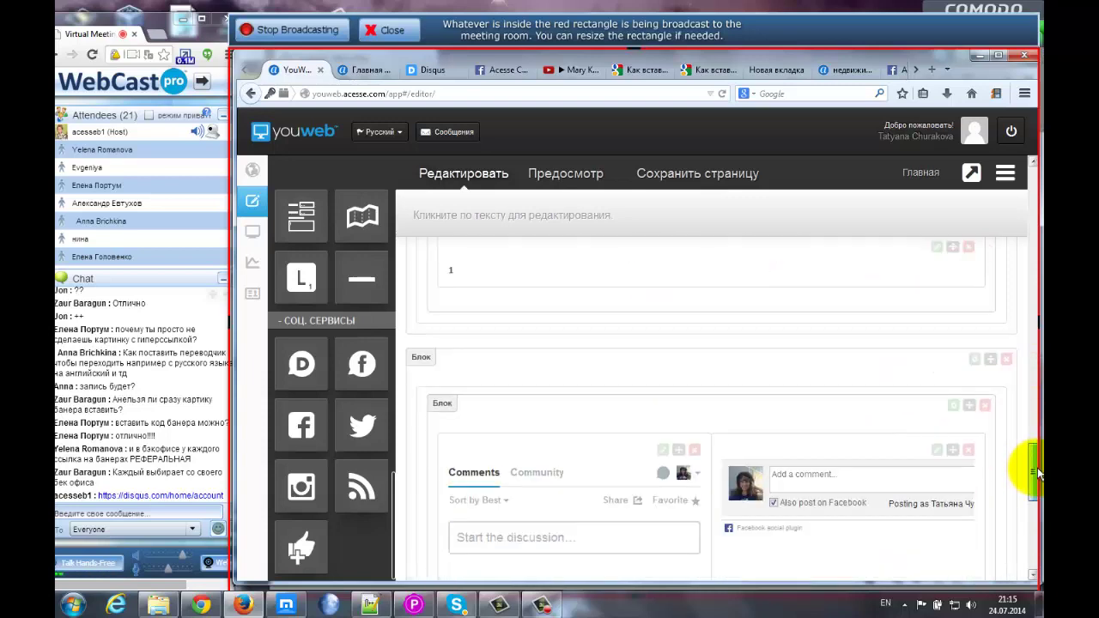
scroll(1037, 472, "down", 4)
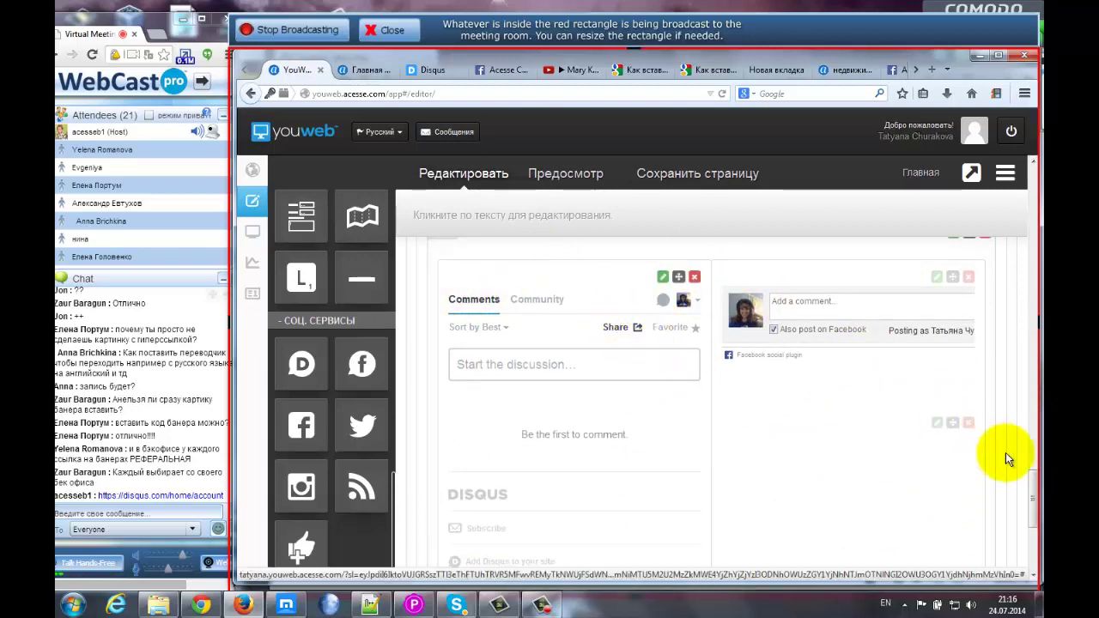
left_click_drag(1033, 483, 1034, 446)
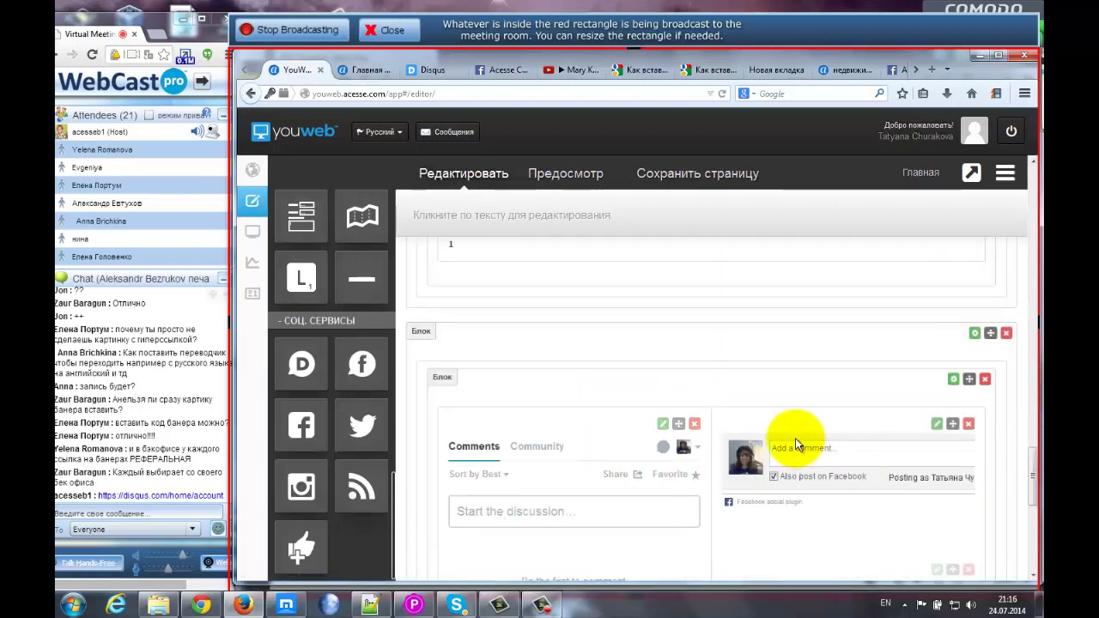
scroll(293, 295, "up", 10)
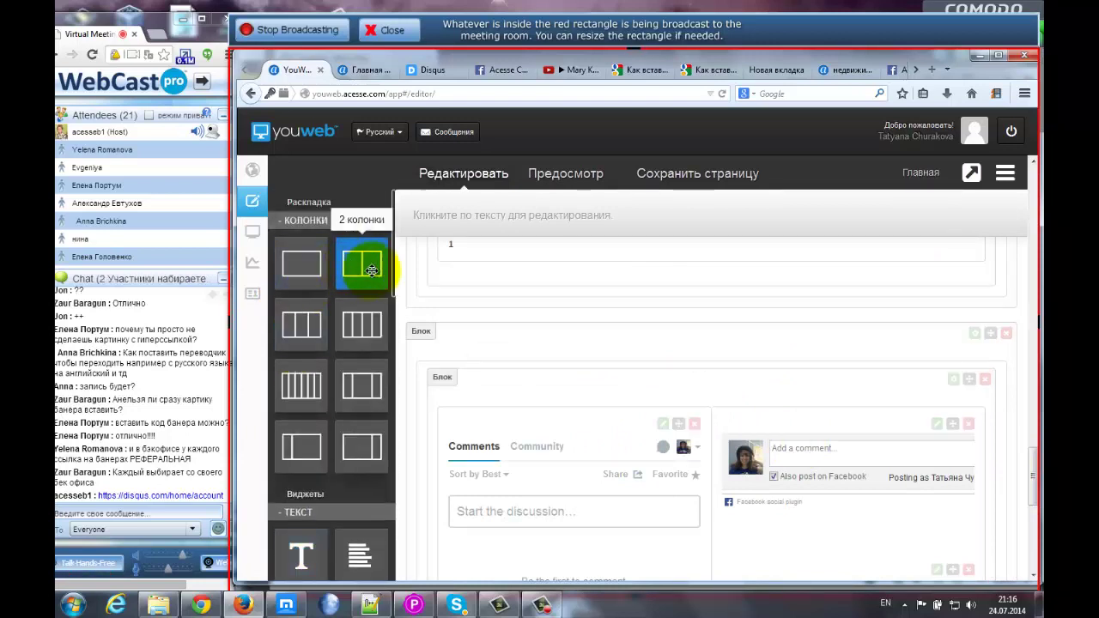
left_click_drag(366, 267, 603, 320)
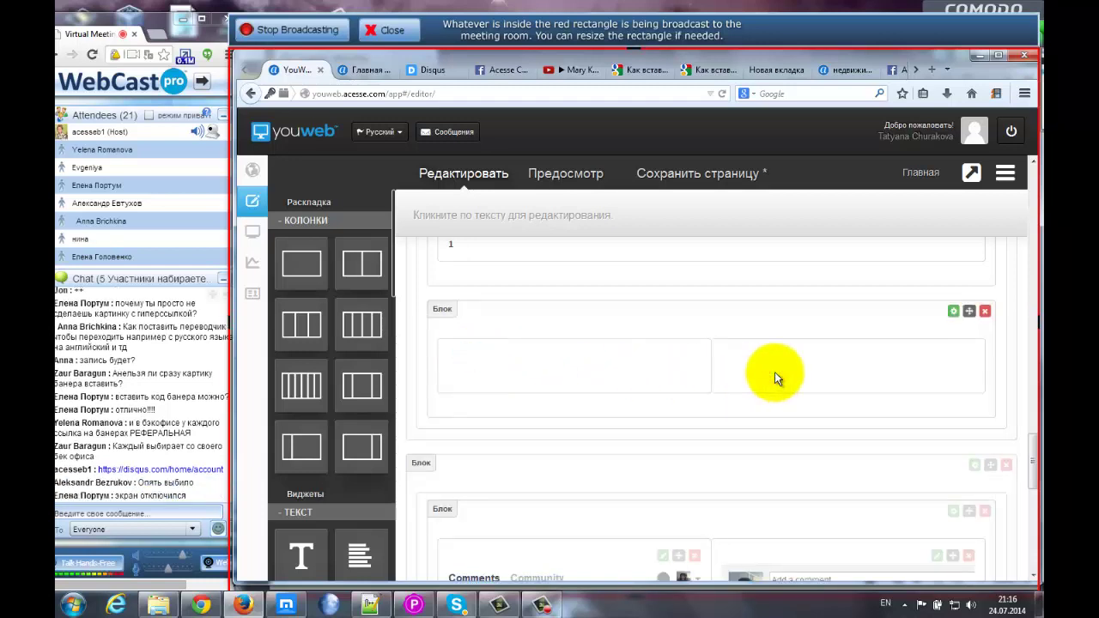
left_click(986, 314)
left_click(701, 314)
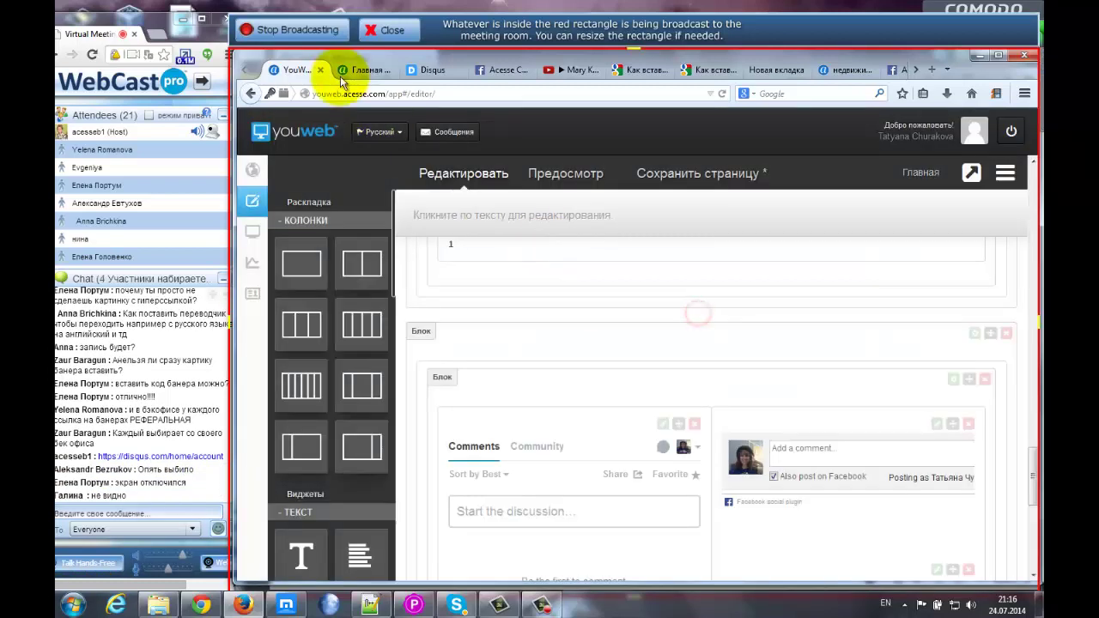
left_click(288, 32)
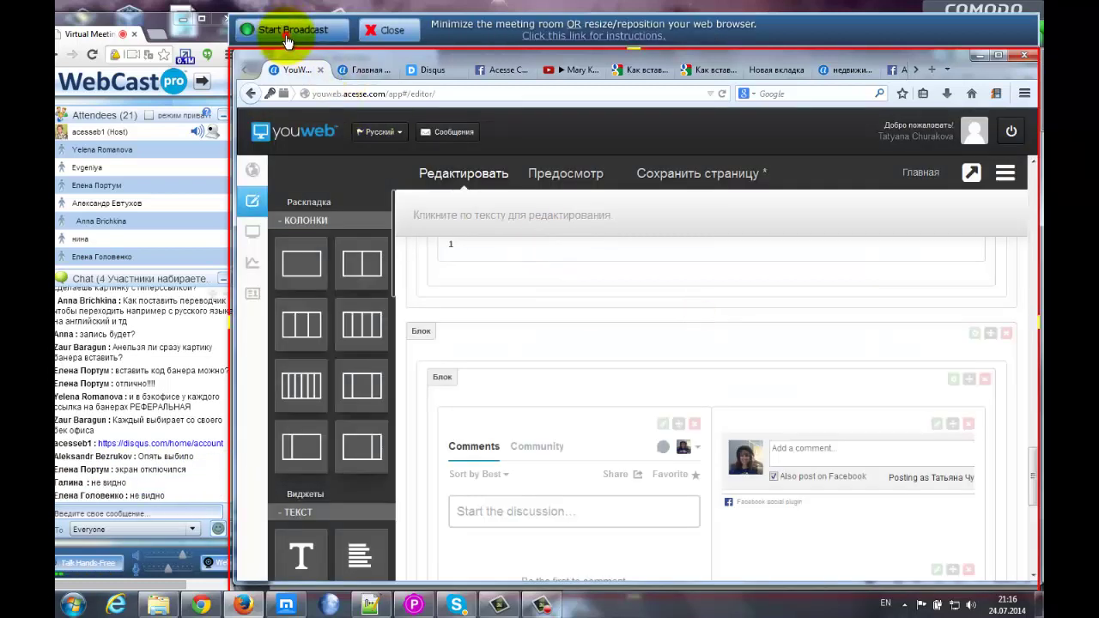
left_click(287, 38)
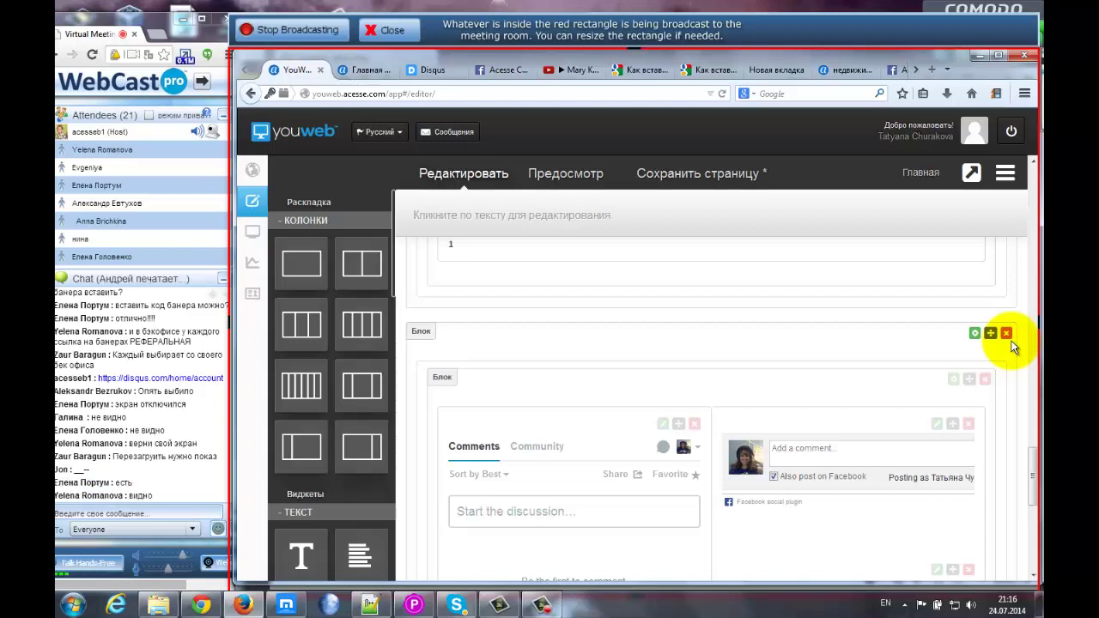
scroll(1034, 455, "down", 2)
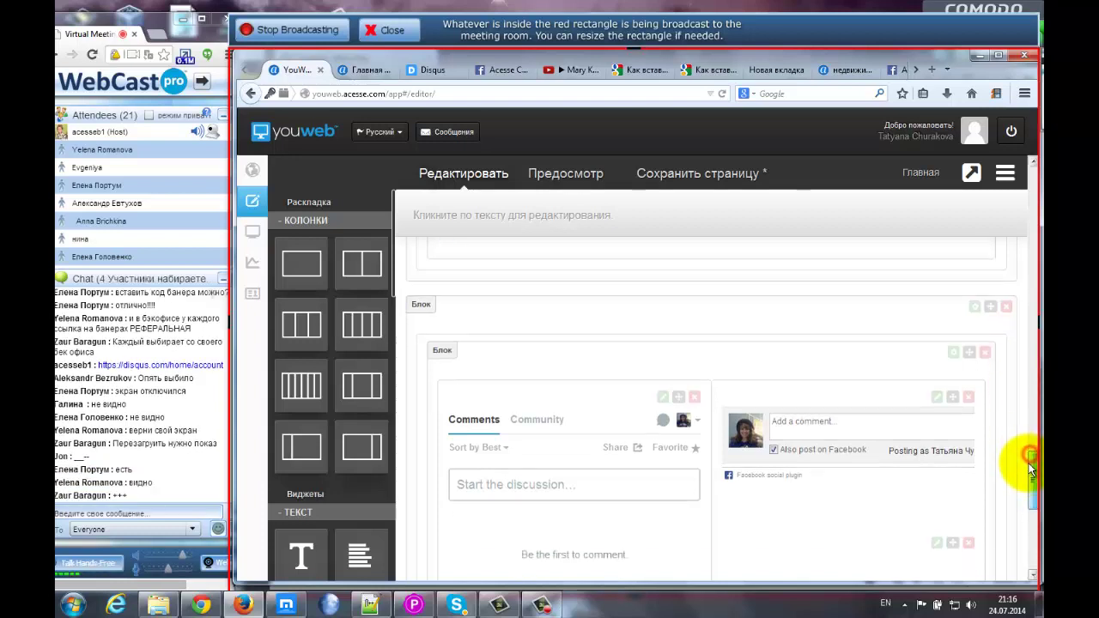
scroll(1033, 486, "down", 2)
scroll(1035, 484, "up", 1)
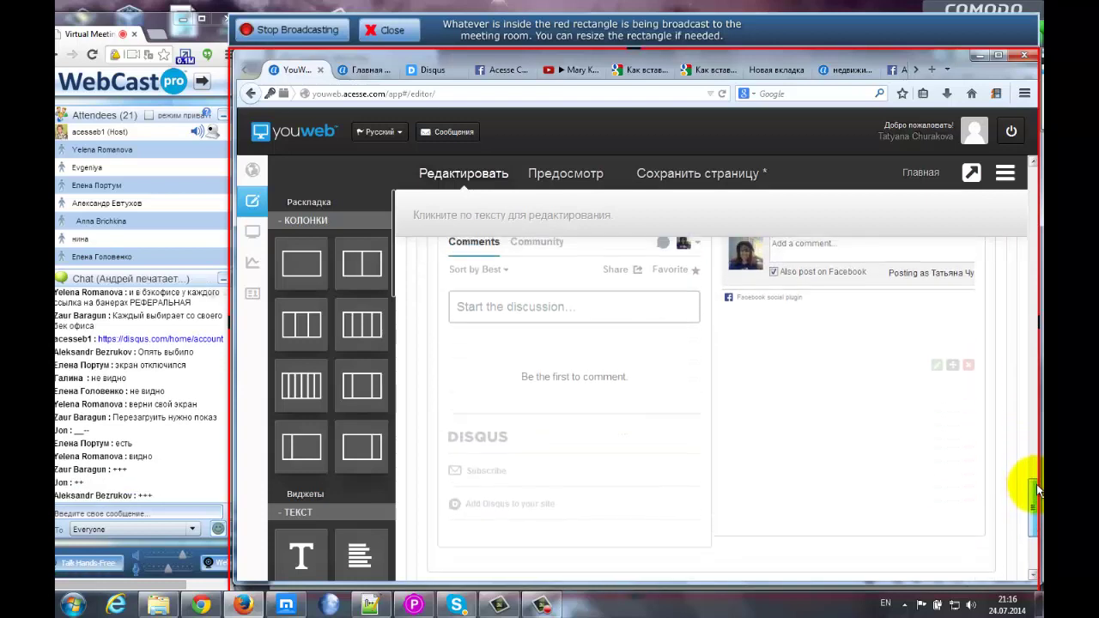
scroll(1035, 484, "up", 1)
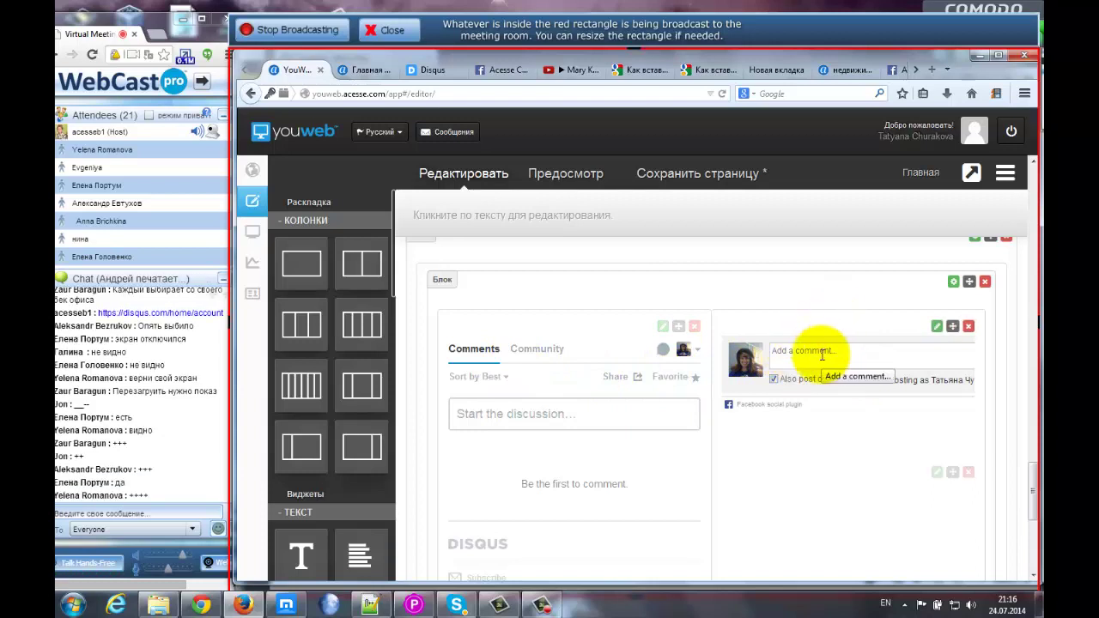
left_click_drag(1034, 481, 1036, 491)
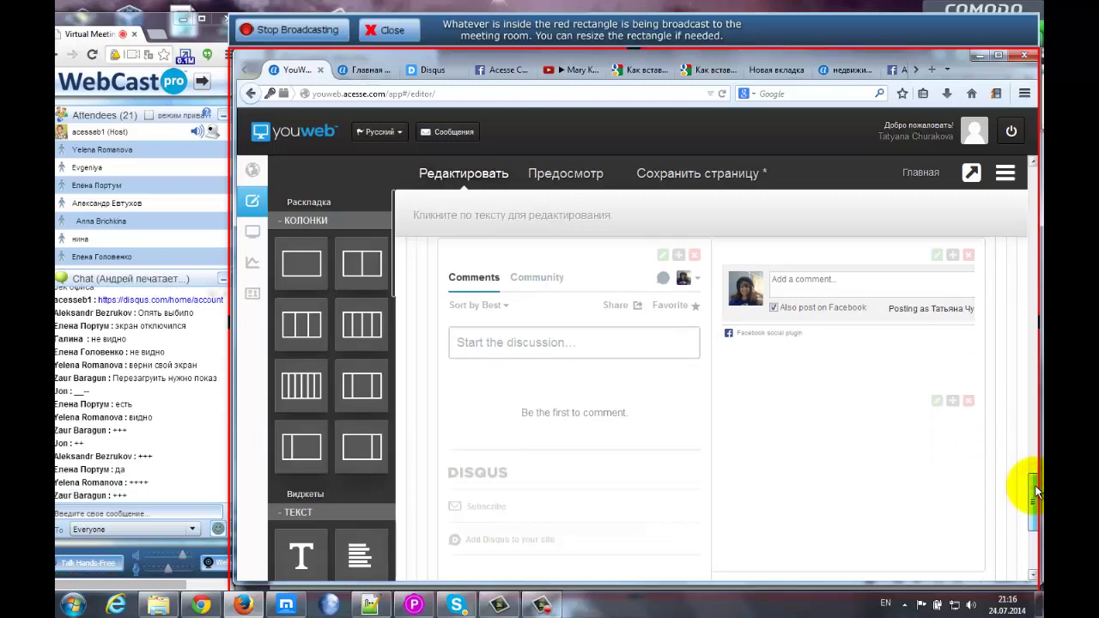
left_click_drag(1036, 491, 1036, 534)
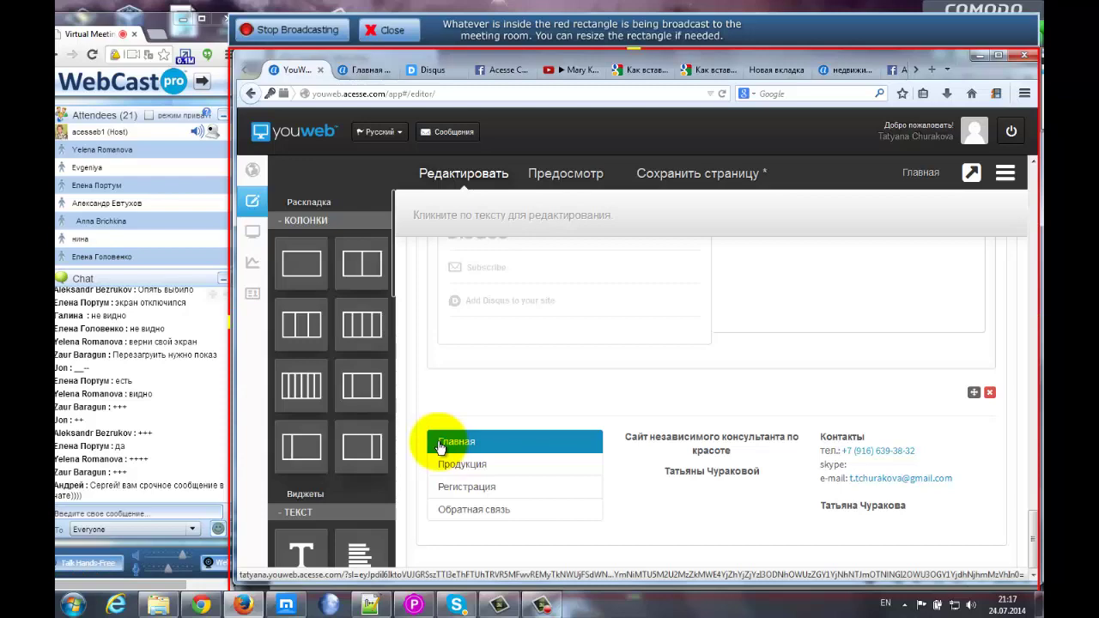
left_click(457, 603)
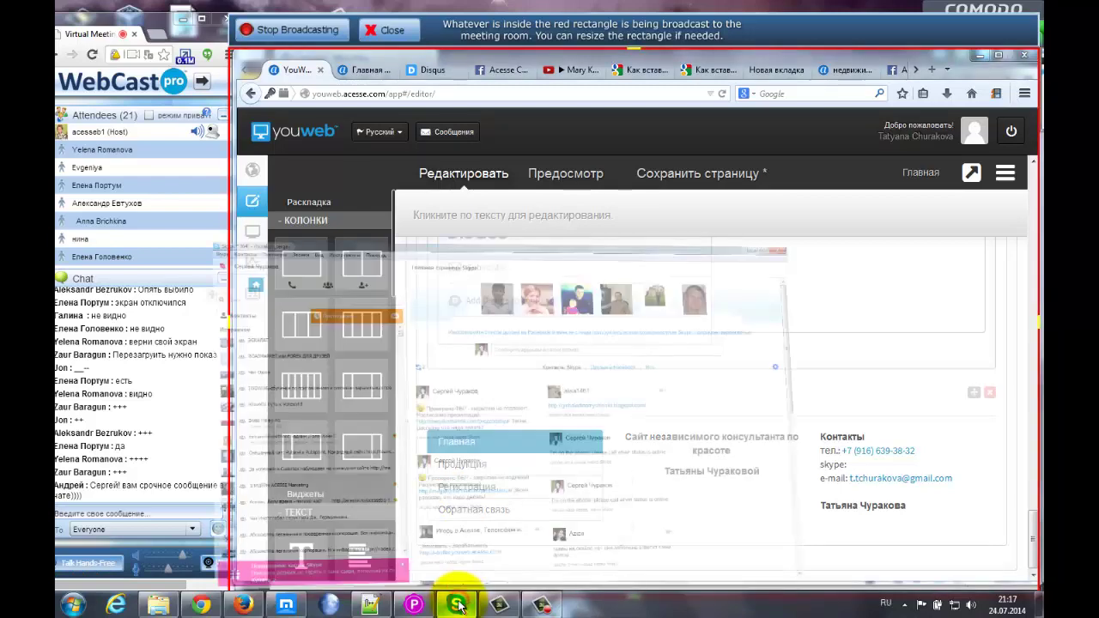
left_click(259, 130)
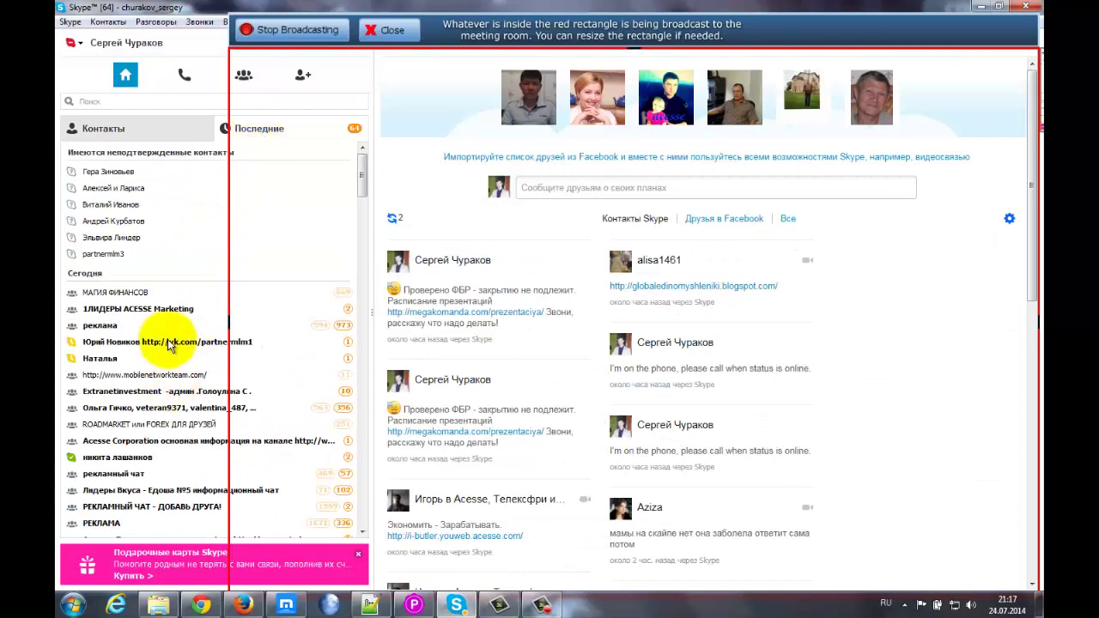
left_click(980, 6)
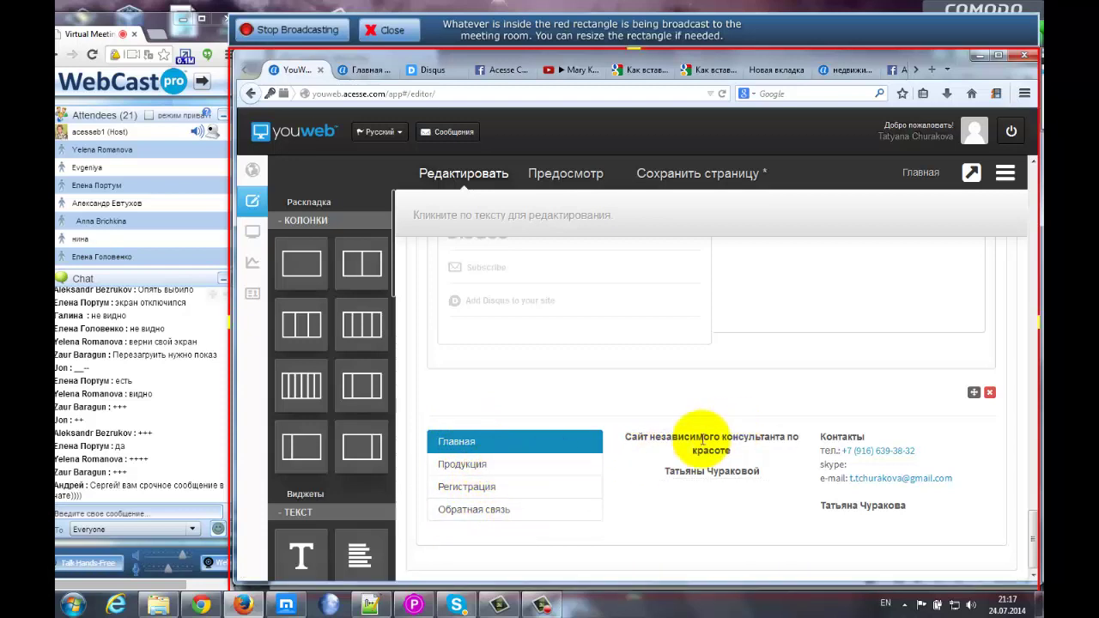
- Open the footer's centre text block for editing and look through its Таблица menu
left_click(642, 438)
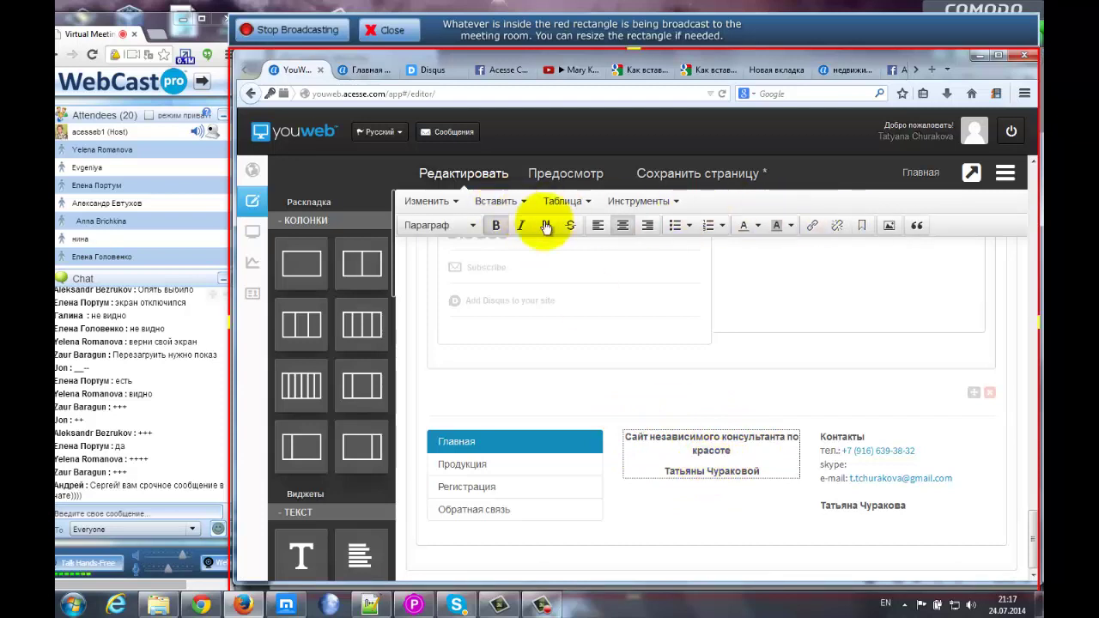
left_click(673, 203)
mouse_move(578, 213)
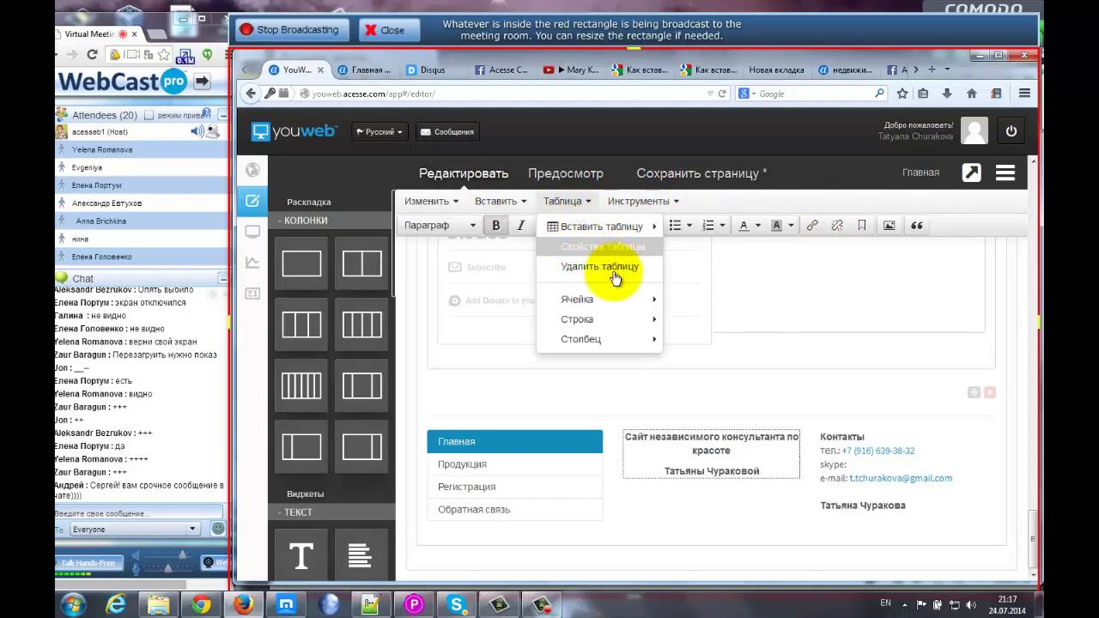
mouse_move(589, 350)
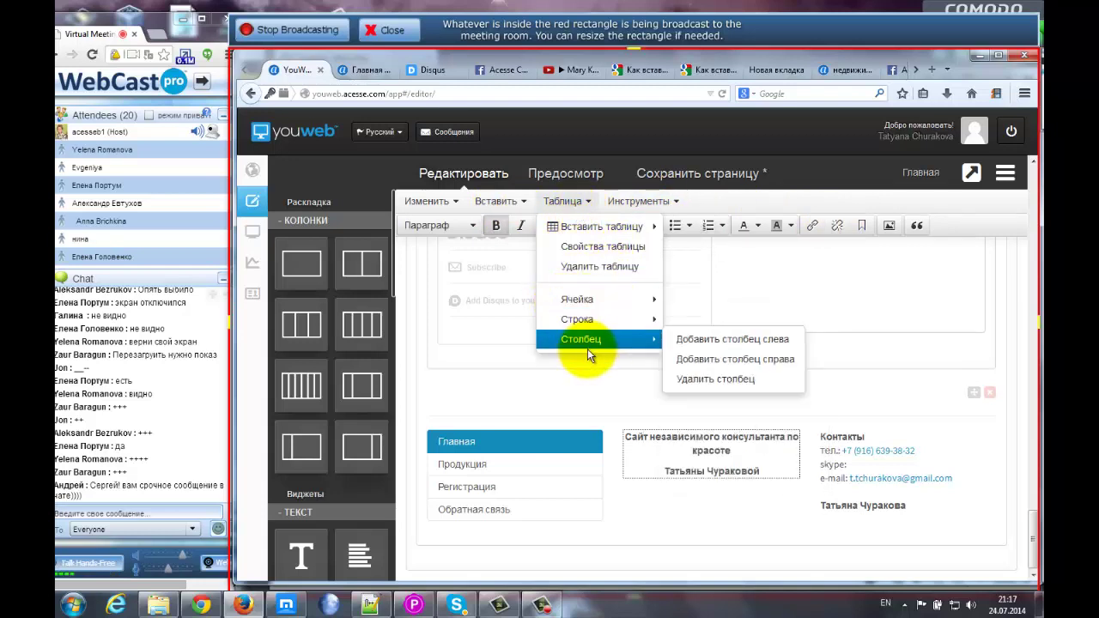
left_click(498, 224)
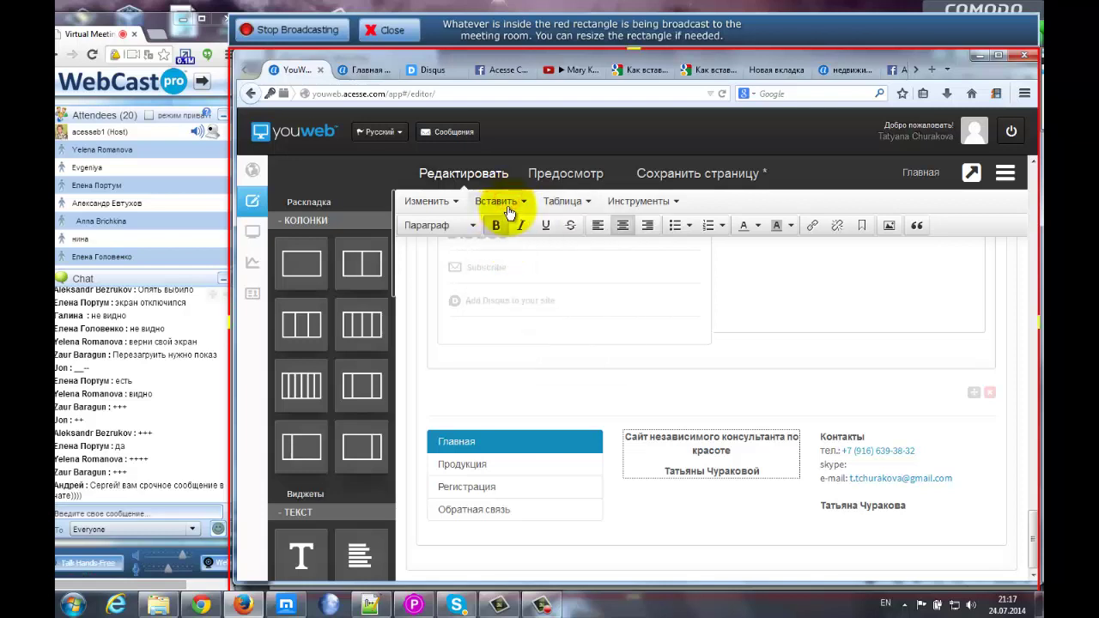
- Browse the text editor's Вставить, Изменить and Инструменты menus
left_click(506, 206)
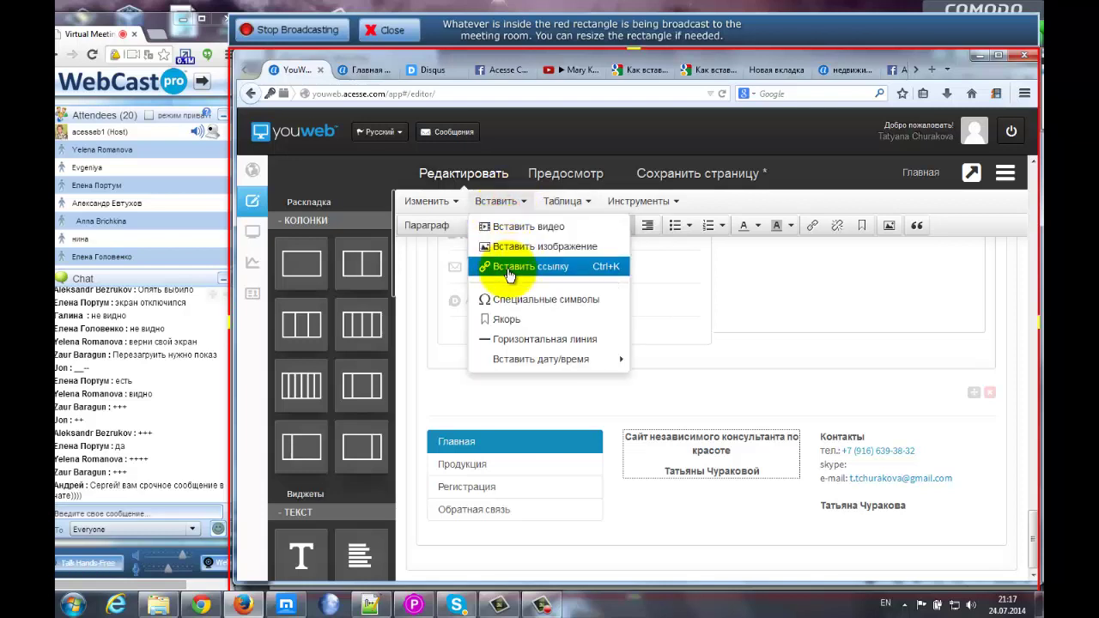
left_click(440, 202)
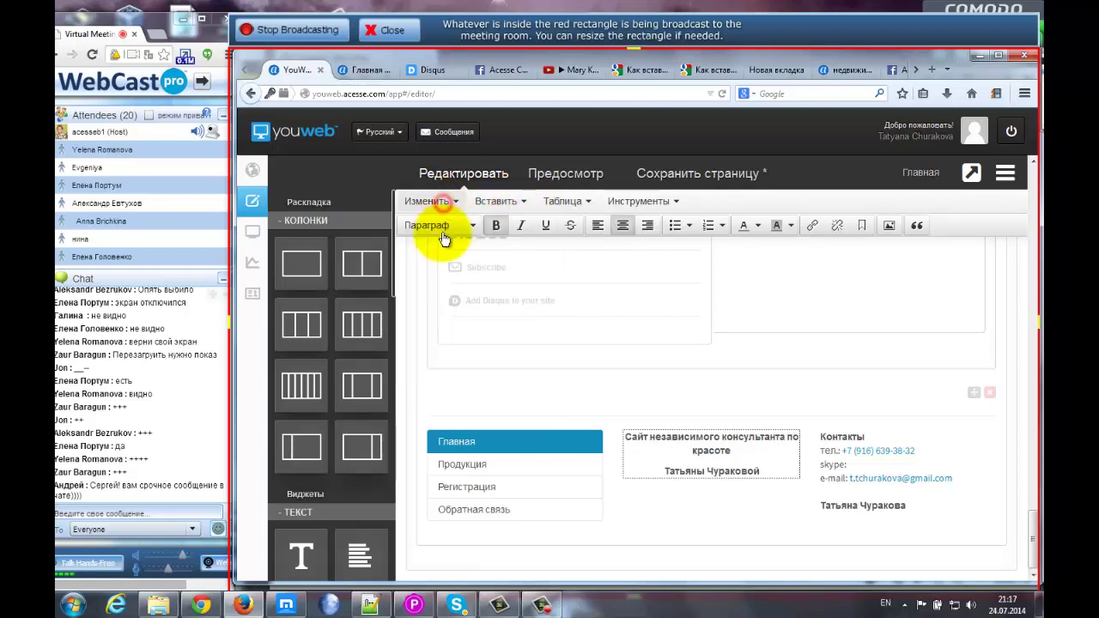
left_click(439, 200)
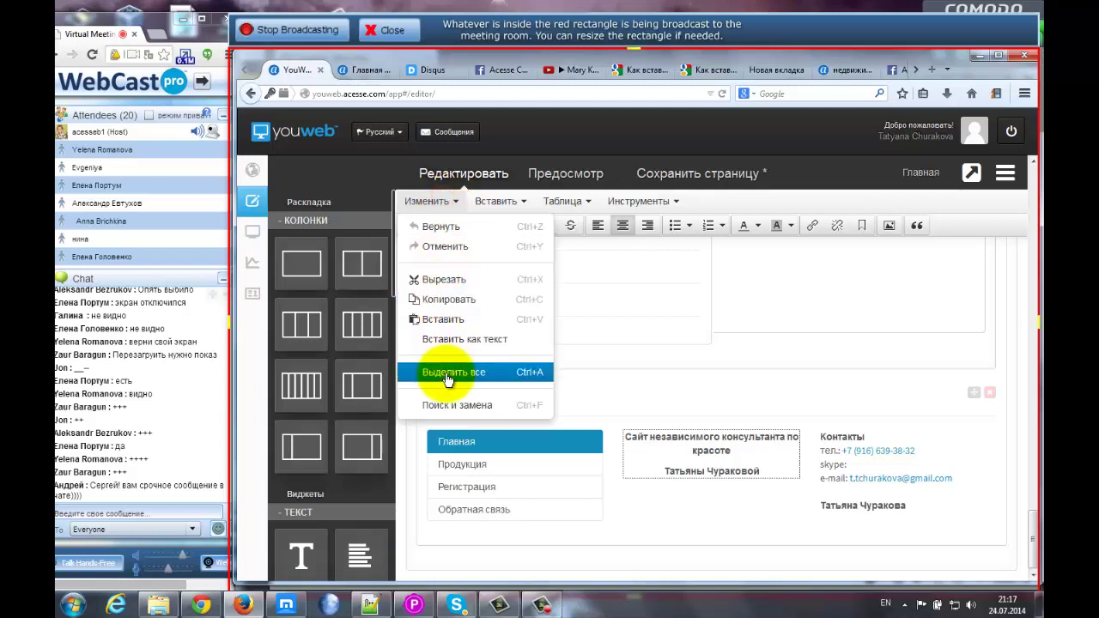
mouse_move(678, 202)
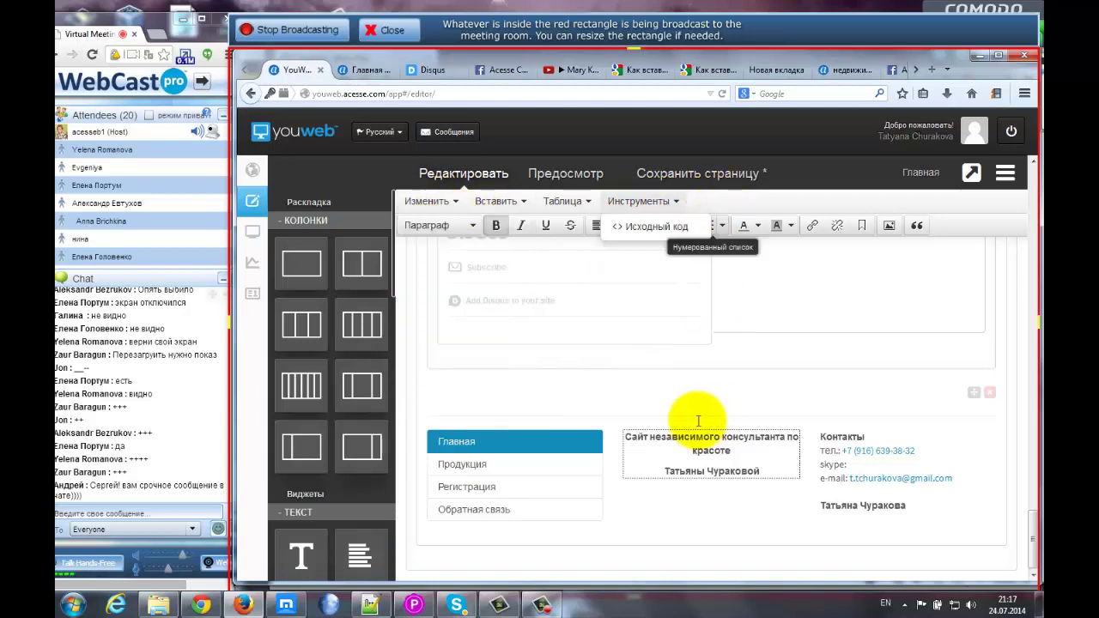
- Select the site title and consultant name text, deselect it, and edit the Контакты block
left_click_drag(627, 436, 759, 461)
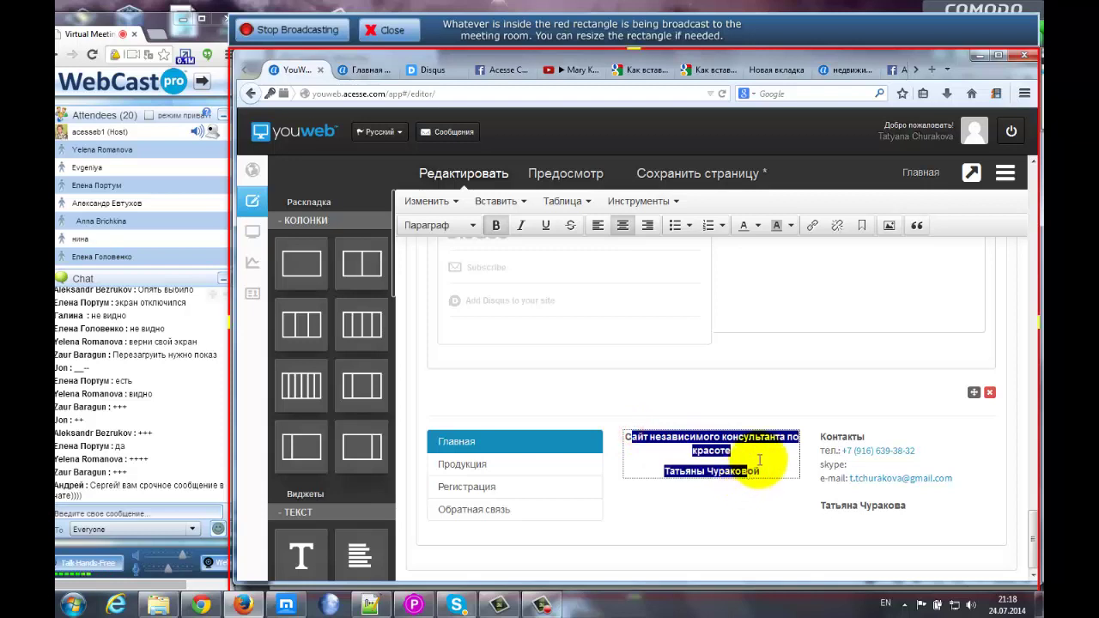
left_click(729, 452)
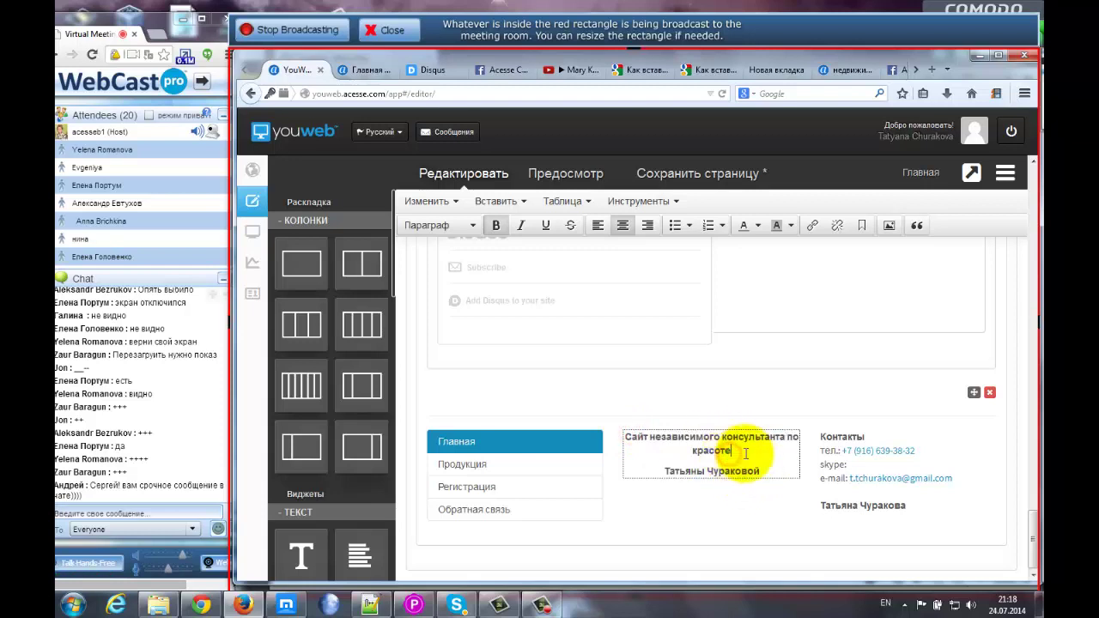
left_click(839, 442)
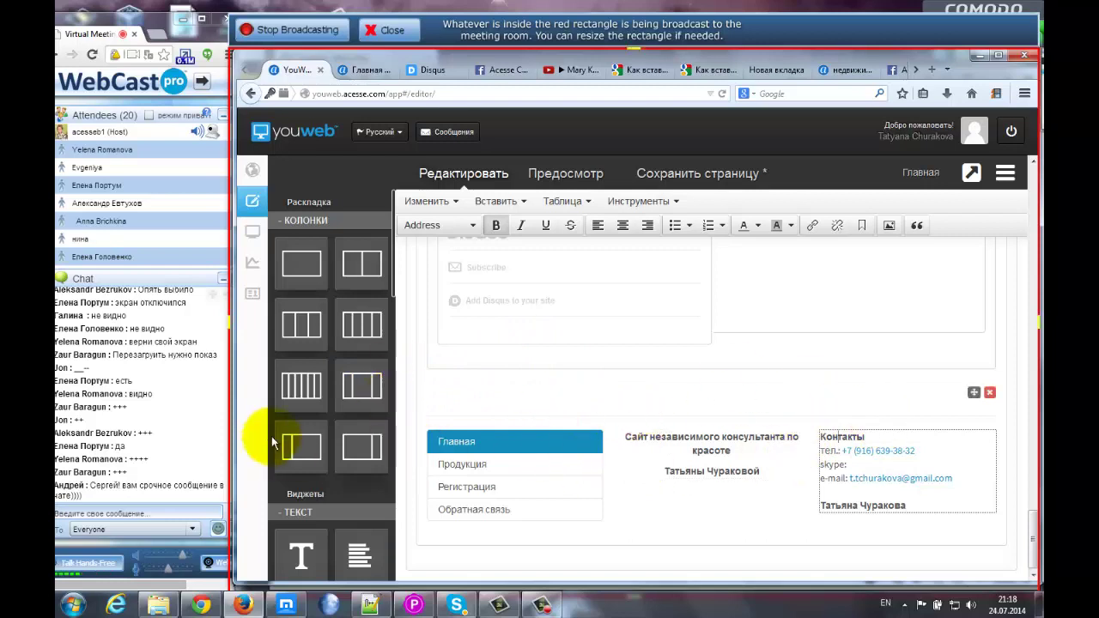
scroll(331, 388, "down", 10)
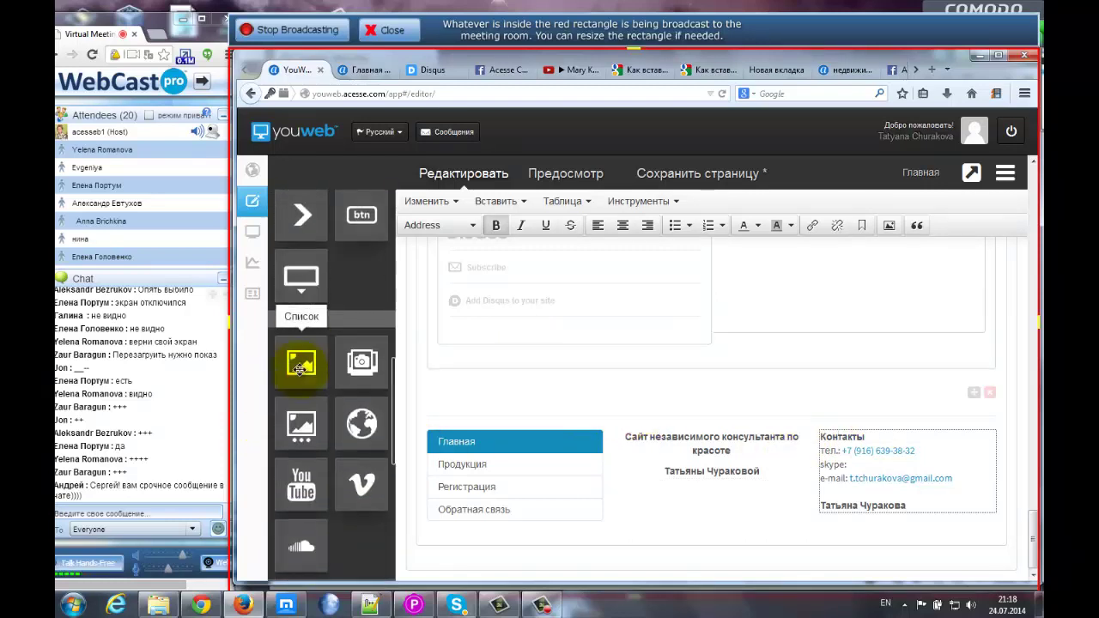
scroll(300, 367, "down", 5)
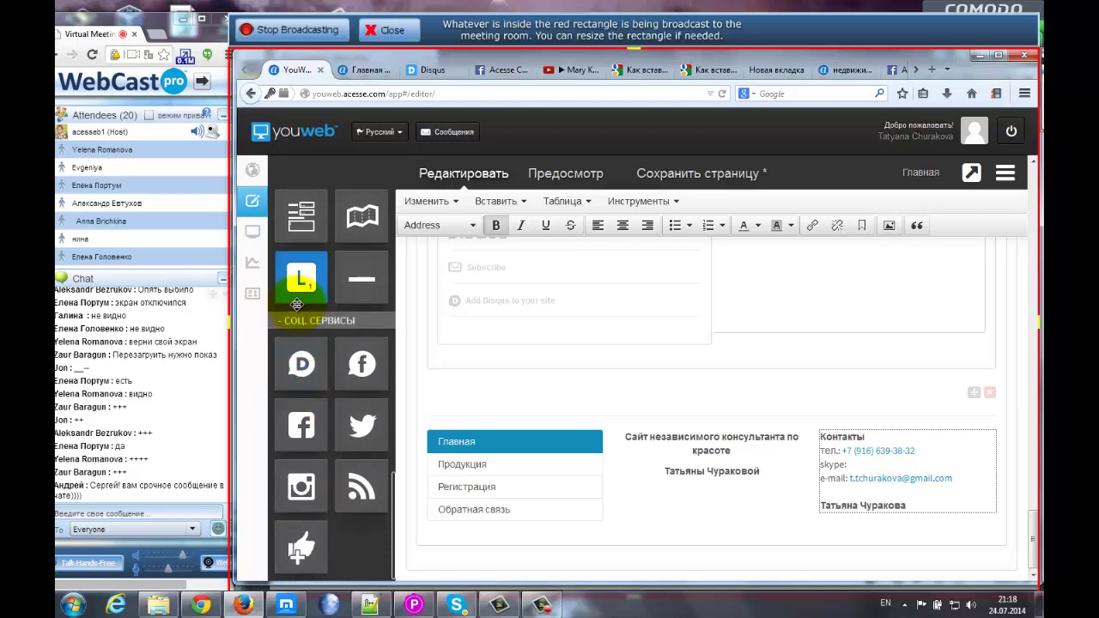
scroll(301, 326, "up", 3)
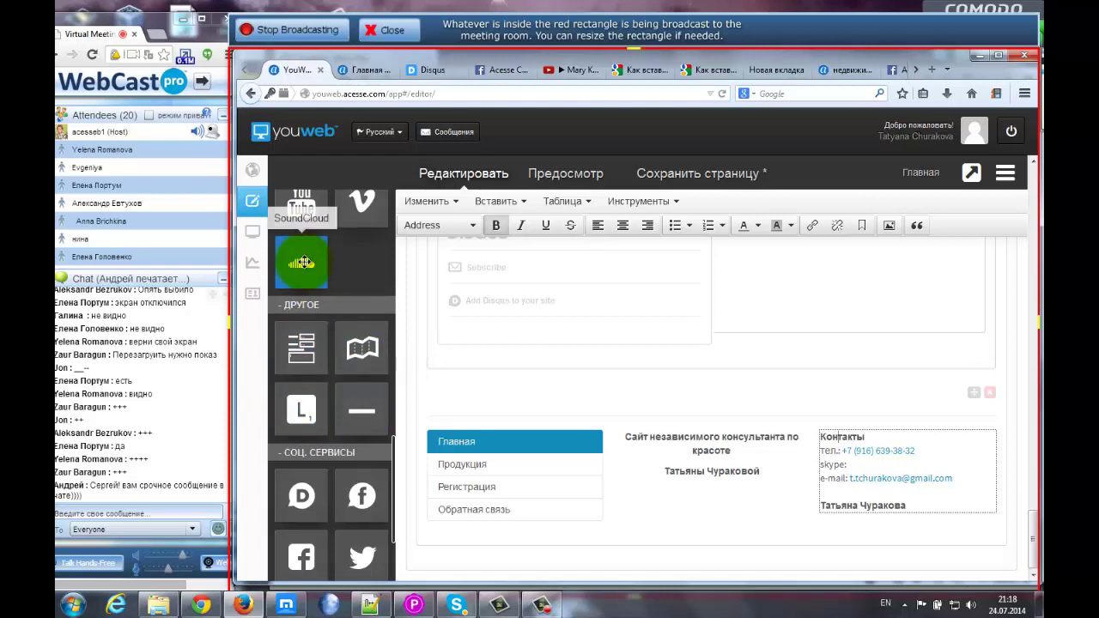
scroll(300, 258, "up", 5)
scroll(304, 261, "up", 2)
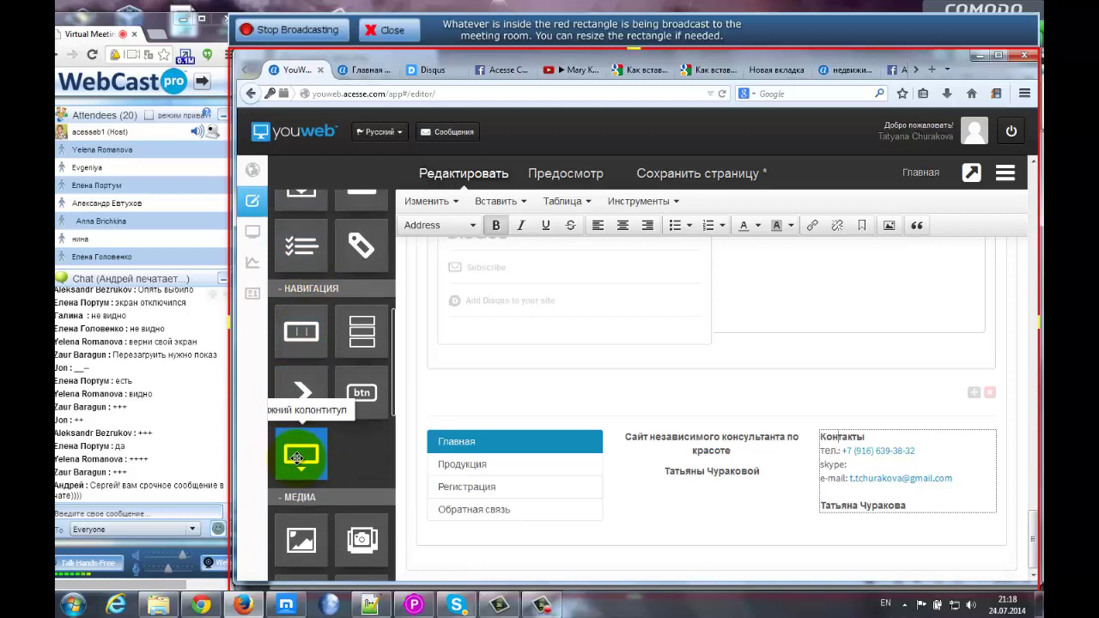
left_click_drag(297, 458, 558, 397)
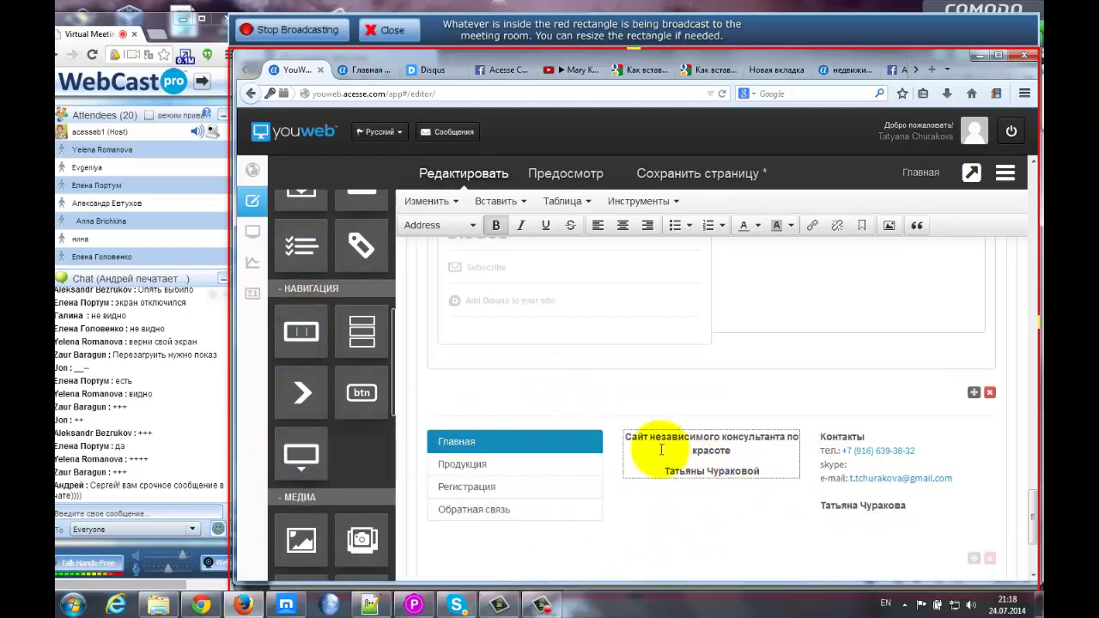
scroll(729, 446, "down", 3)
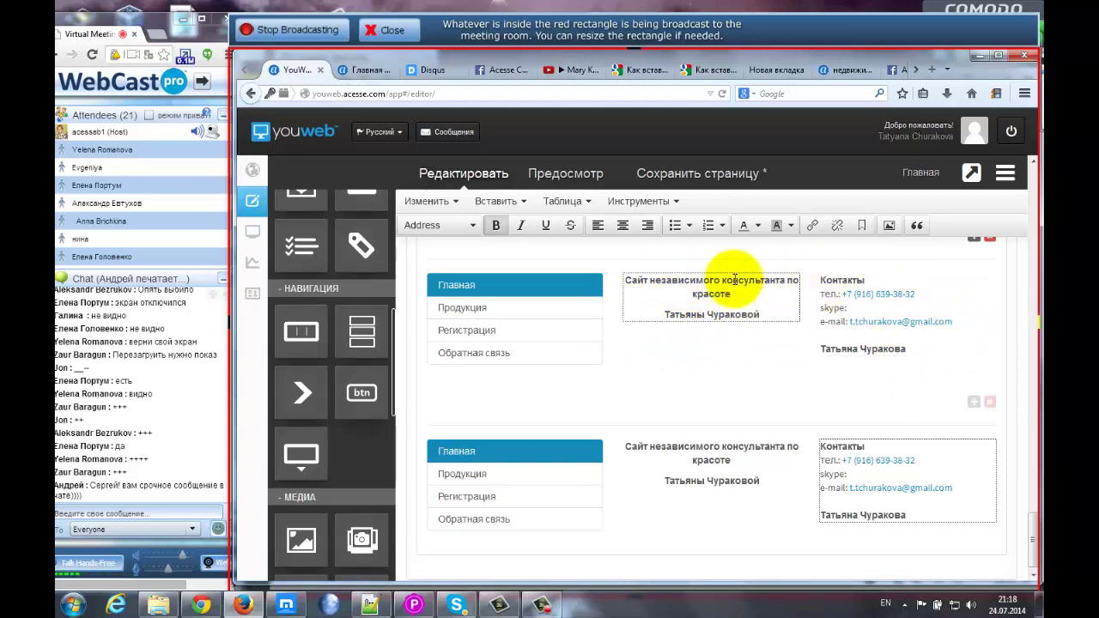
scroll(988, 316, "up", 2)
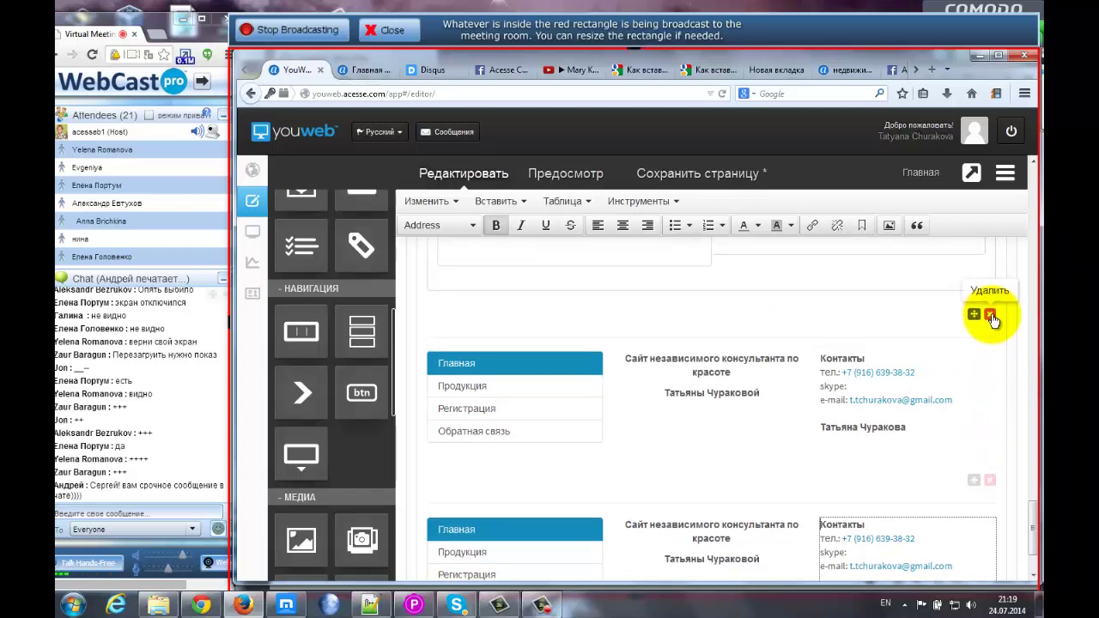
left_click(990, 315)
left_click(701, 310)
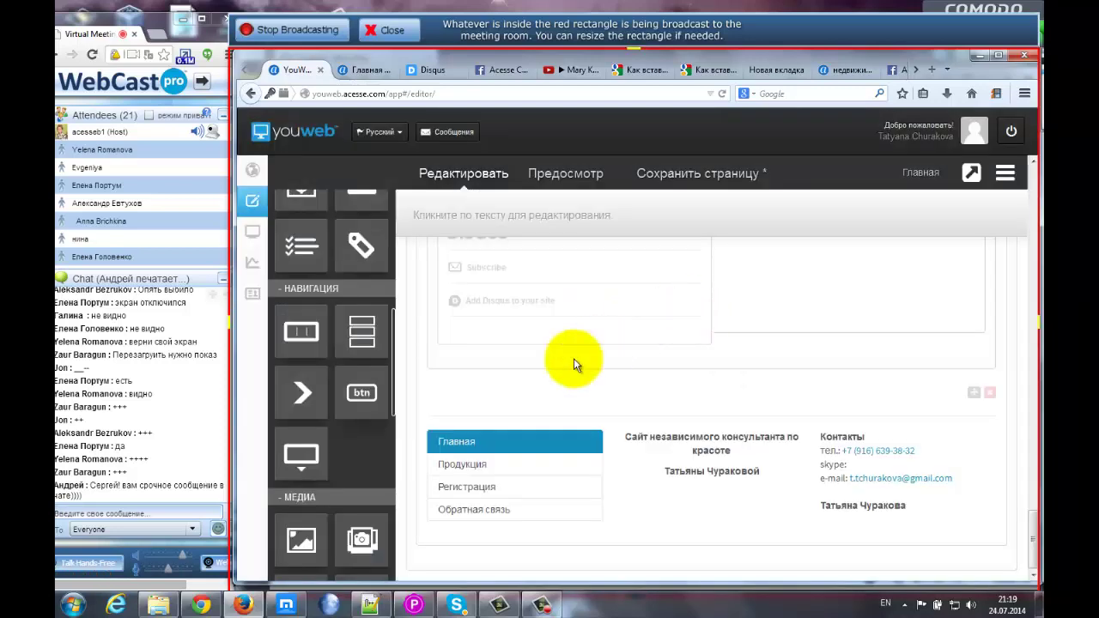
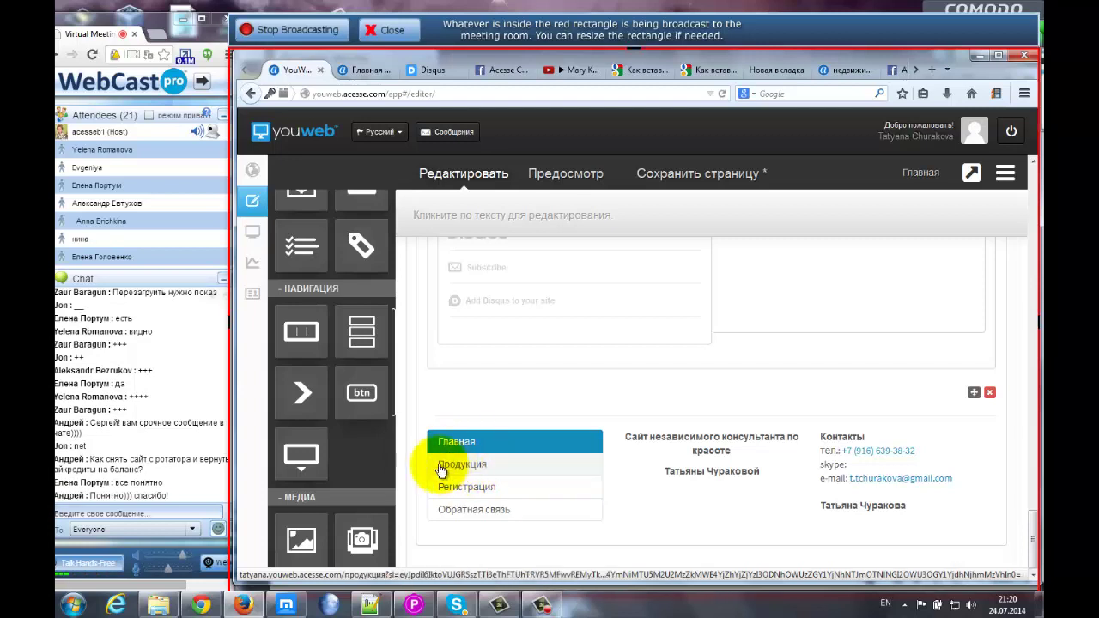
- Switch to the Продукция page from the footer menu and confirm leaving the current page
left_click(472, 466)
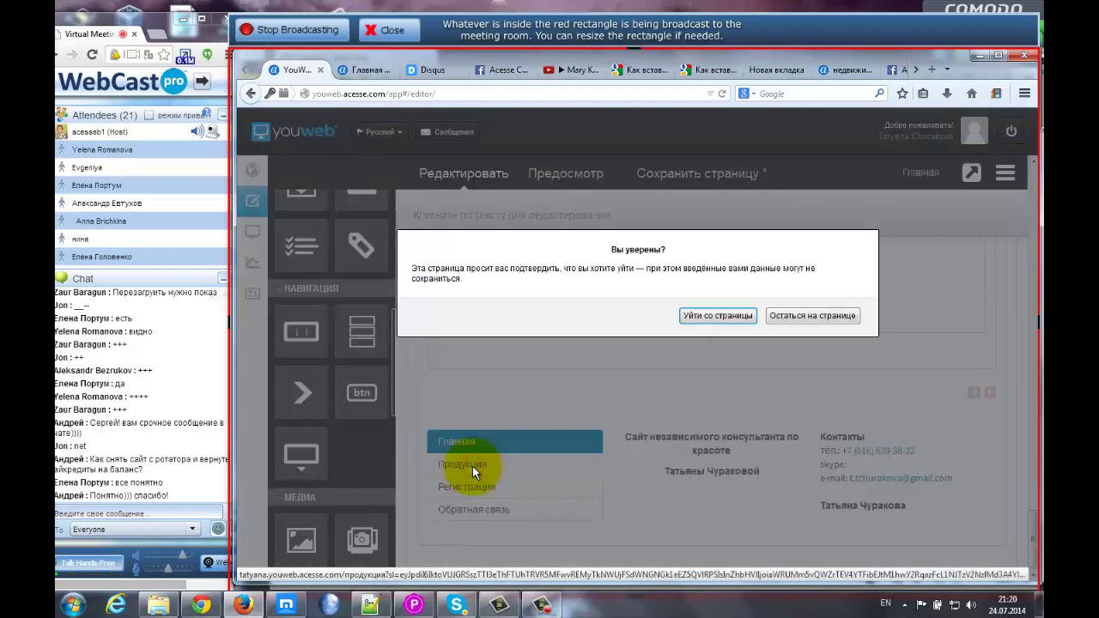
left_click(717, 316)
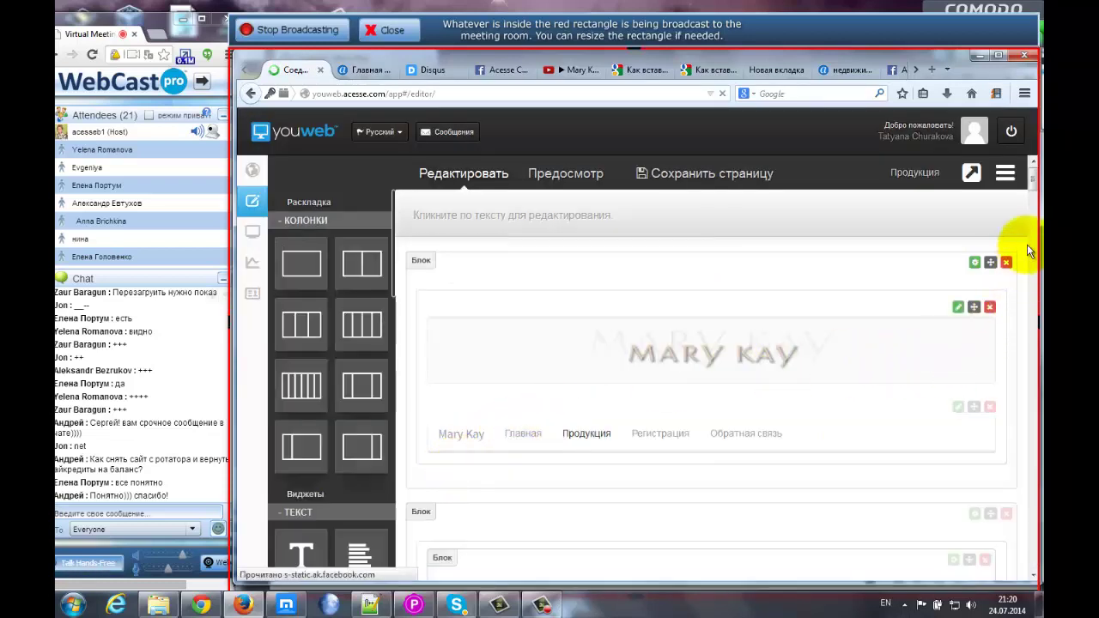
mouse_move(1033, 183)
left_mouse_down()
mouse_move(1035, 211)
mouse_move(1034, 176)
mouse_move(1037, 196)
left_mouse_up()
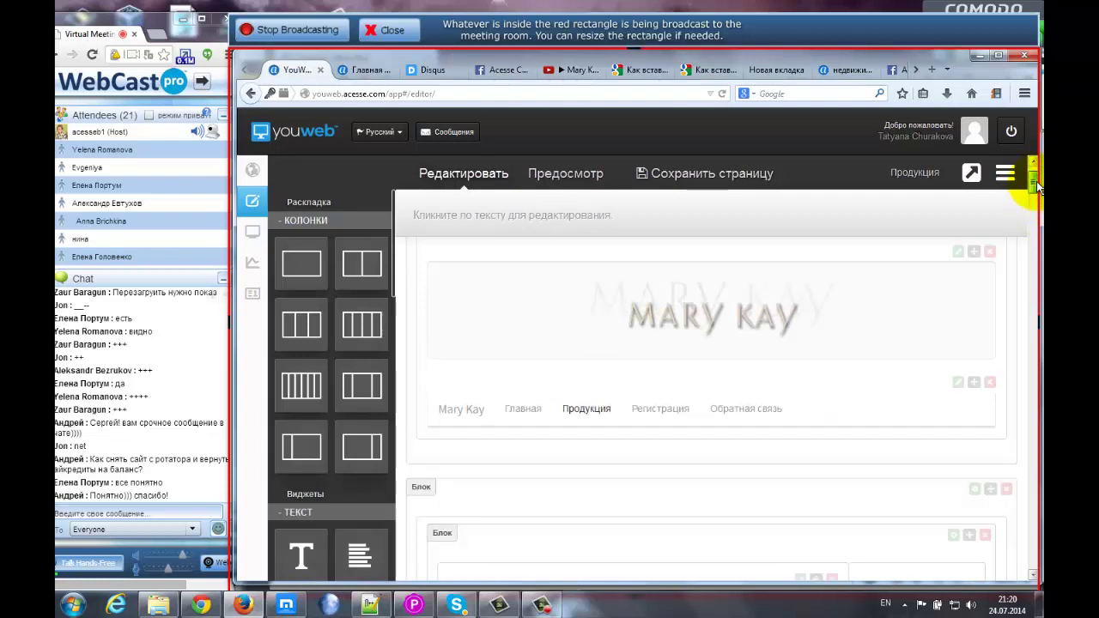
left_click_drag(1037, 178, 1031, 172)
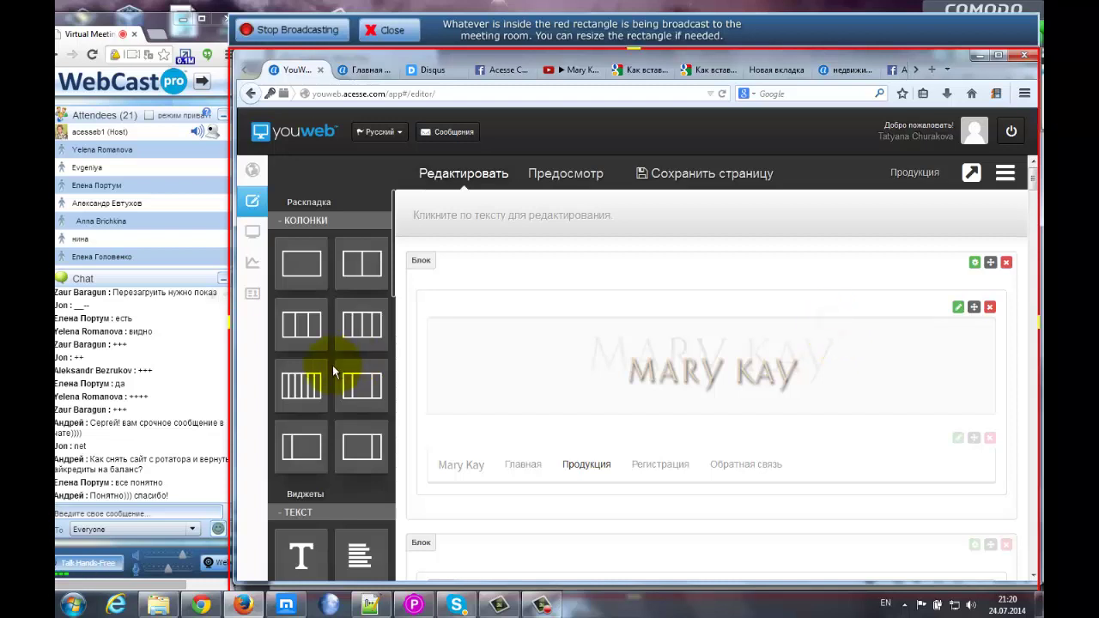
scroll(316, 442, "down", 4)
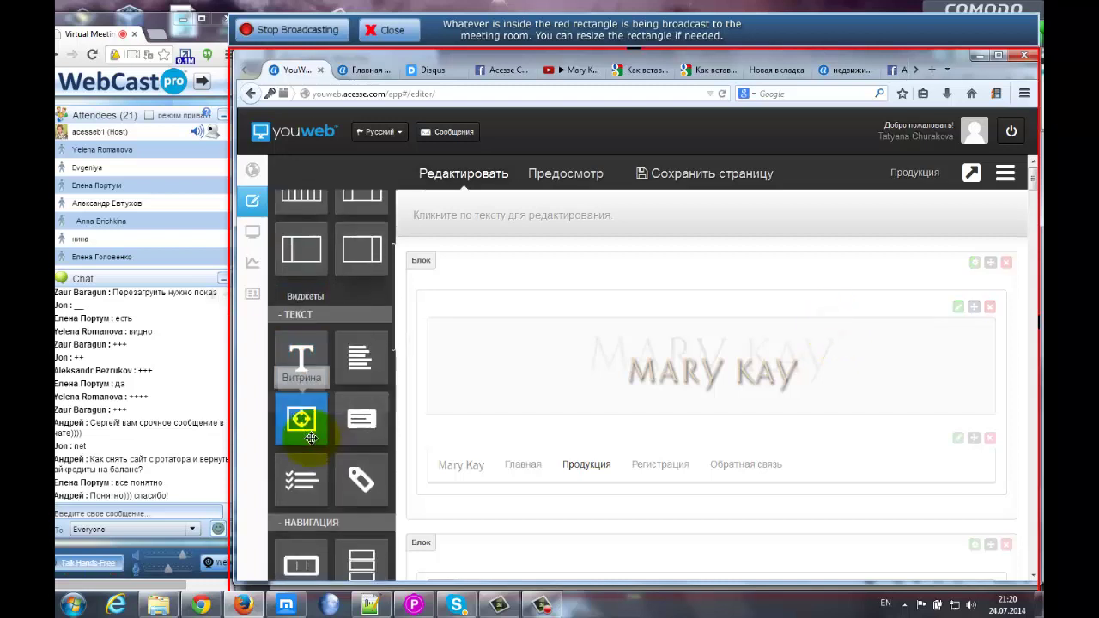
scroll(309, 443, "down", 2)
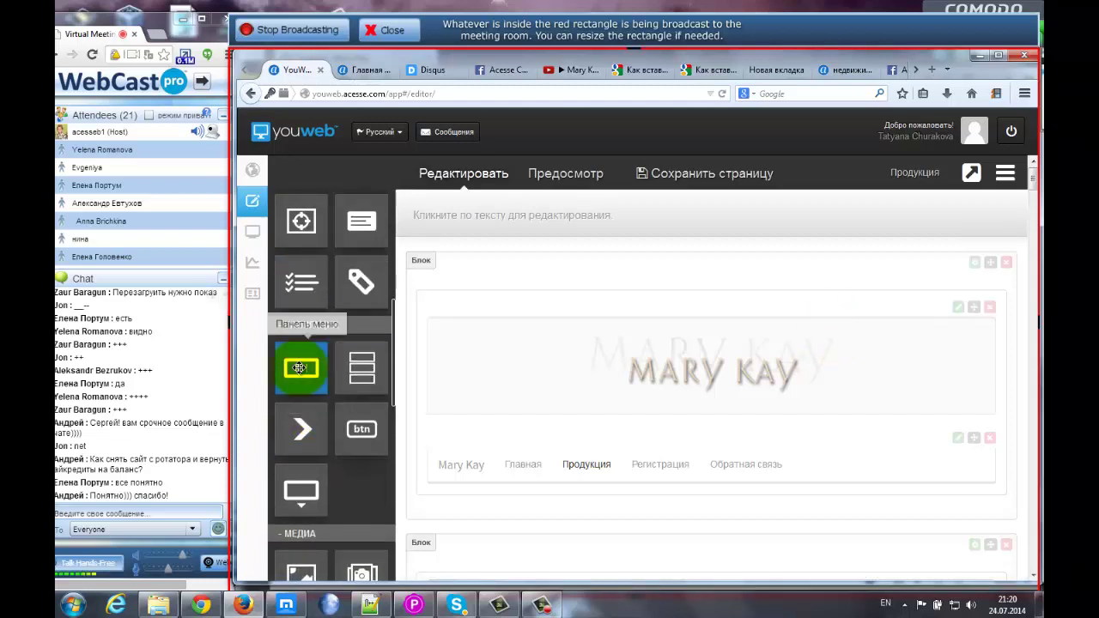
scroll(300, 467, "down", 1)
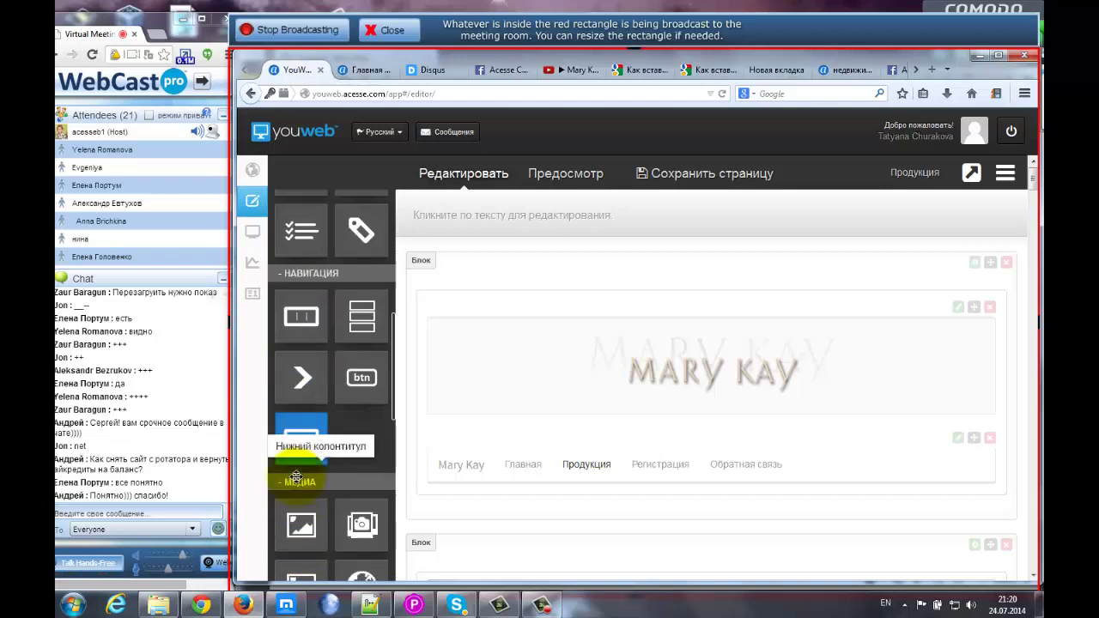
- Look at the logo block's options without changing anything, then scroll through the page
left_click(960, 307)
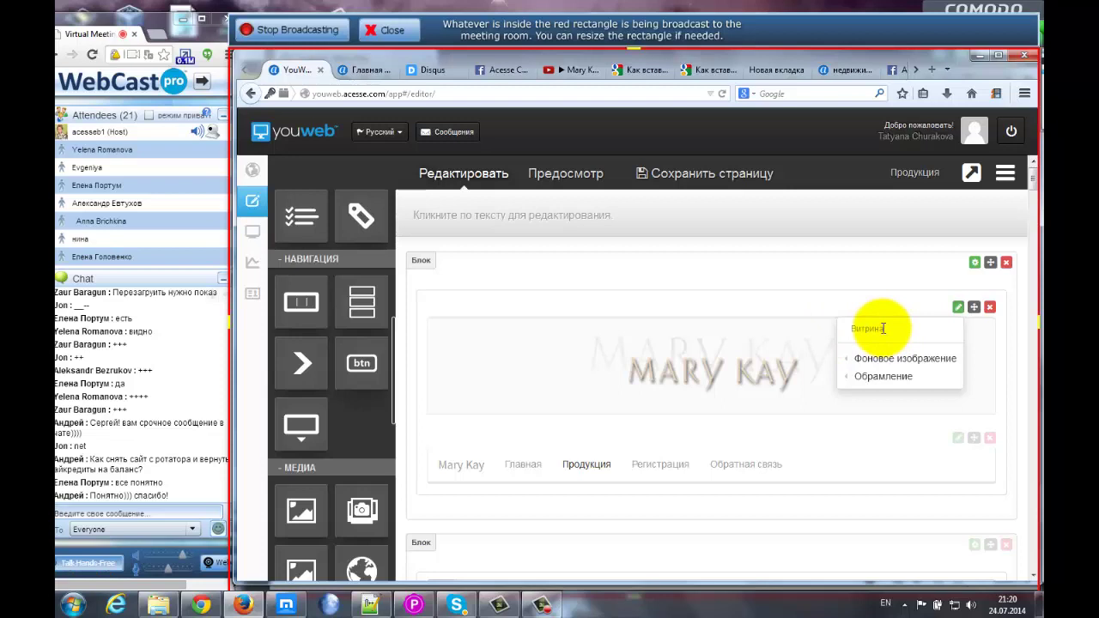
left_click(301, 300)
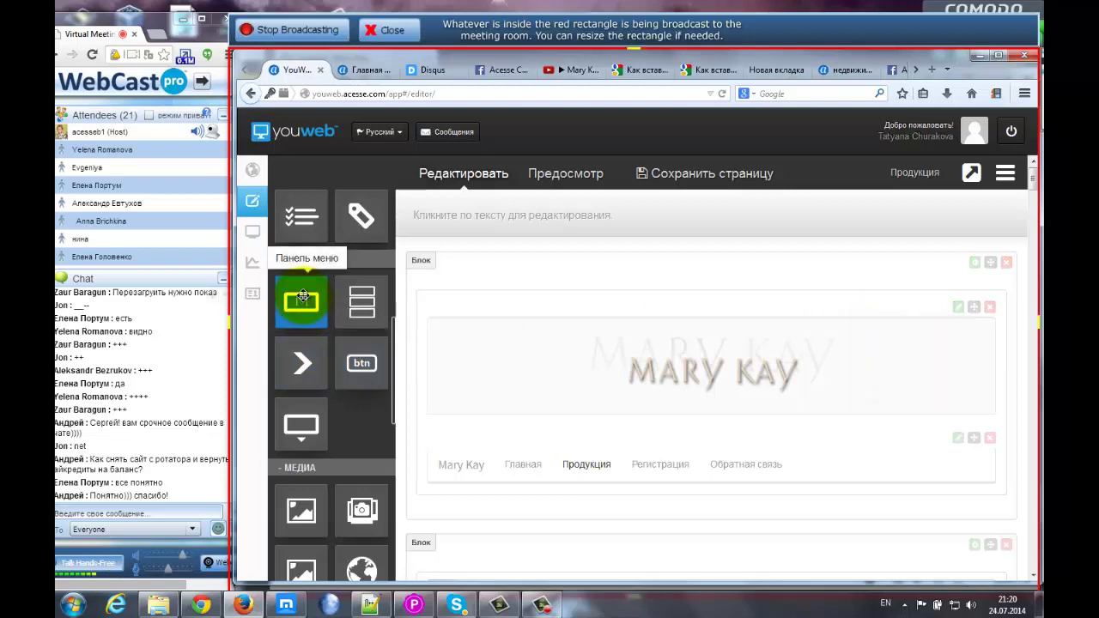
scroll(300, 487, "down", 2)
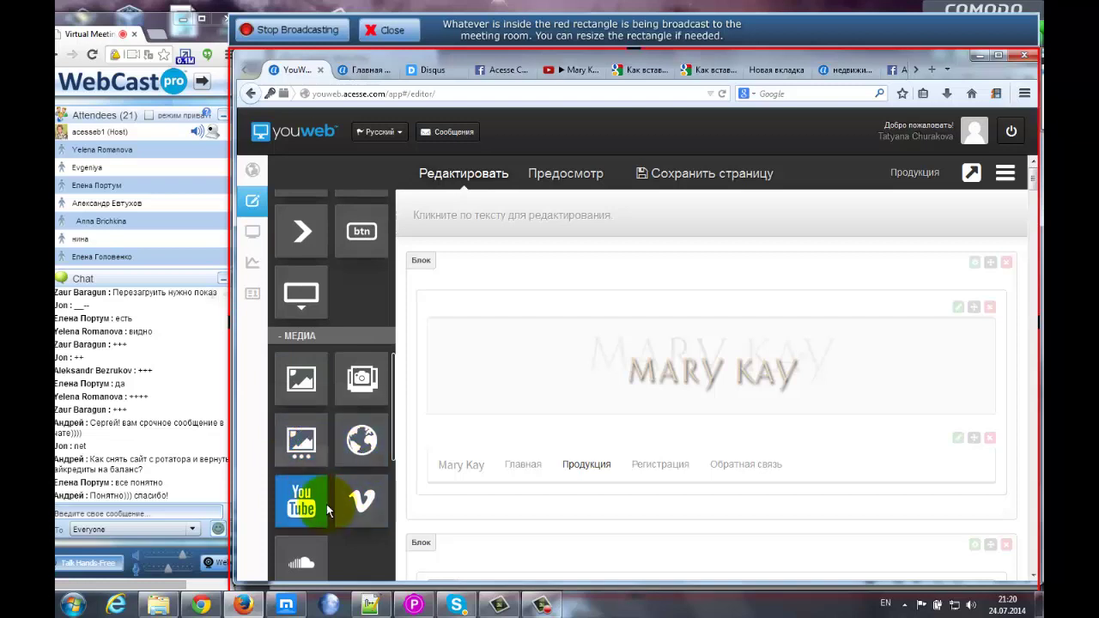
scroll(327, 511, "down", 3)
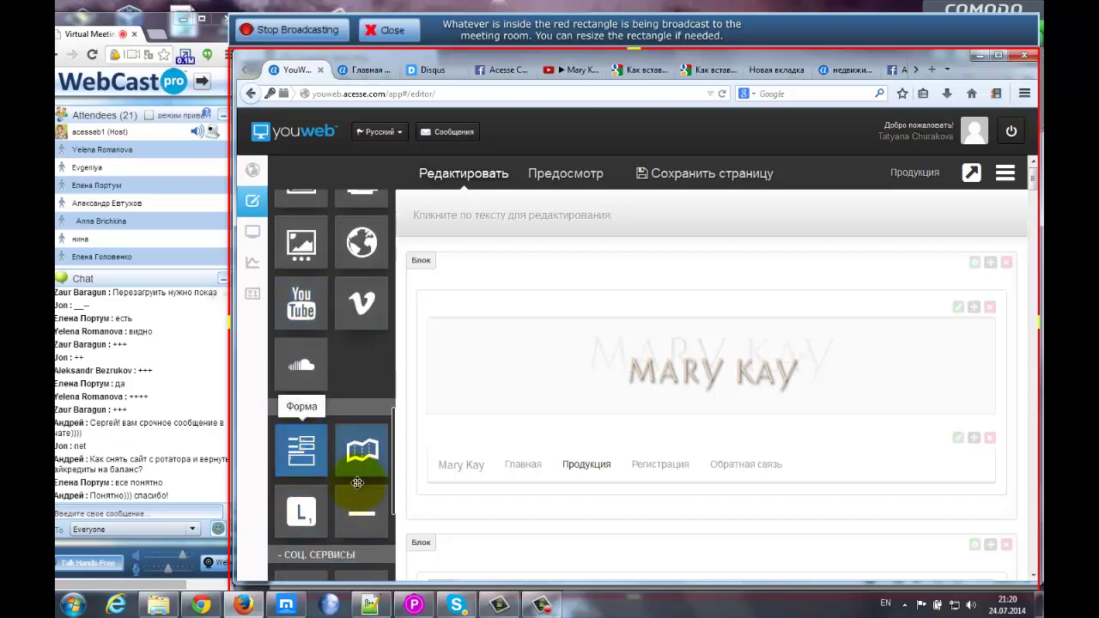
scroll(300, 536, "down", 3)
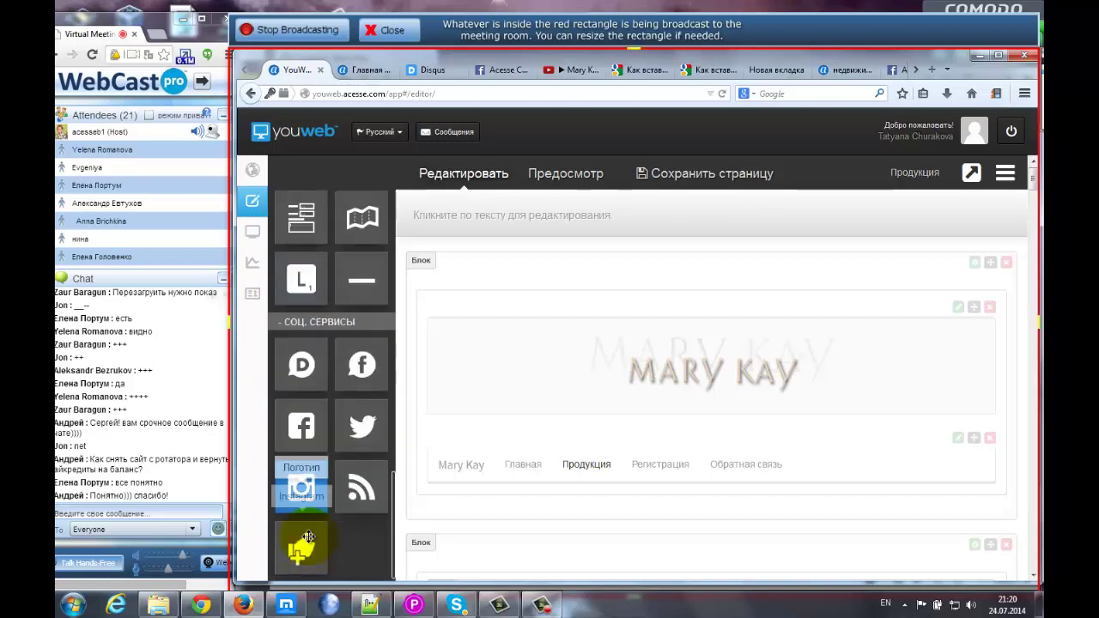
scroll(309, 361, "up", 7)
scroll(327, 364, "up", 10)
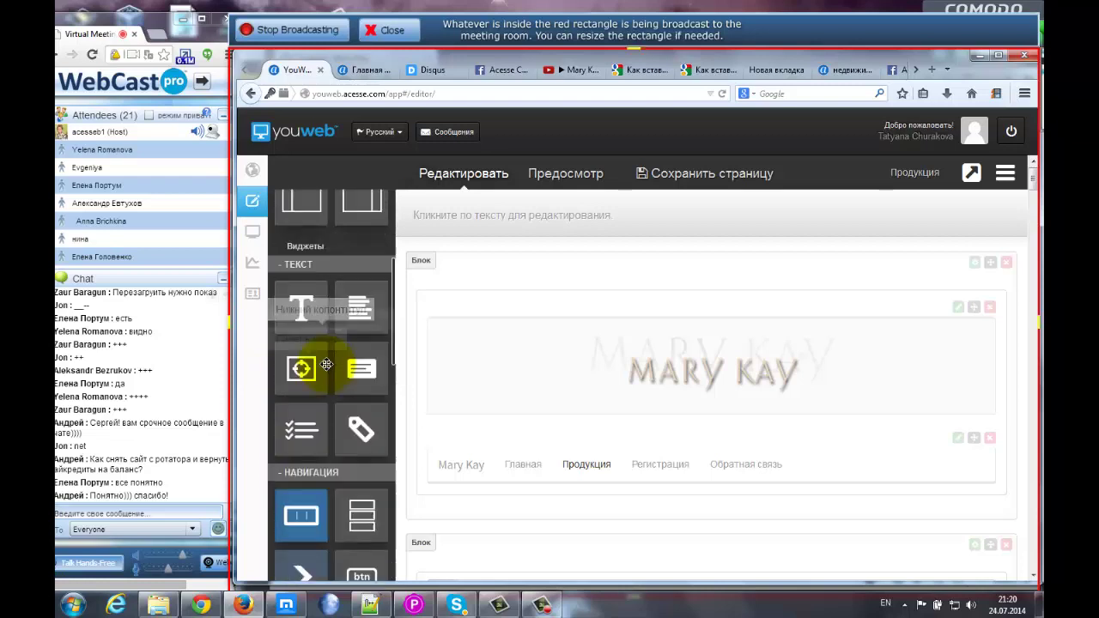
scroll(328, 378, "down", 2)
scroll(327, 379, "down", 6)
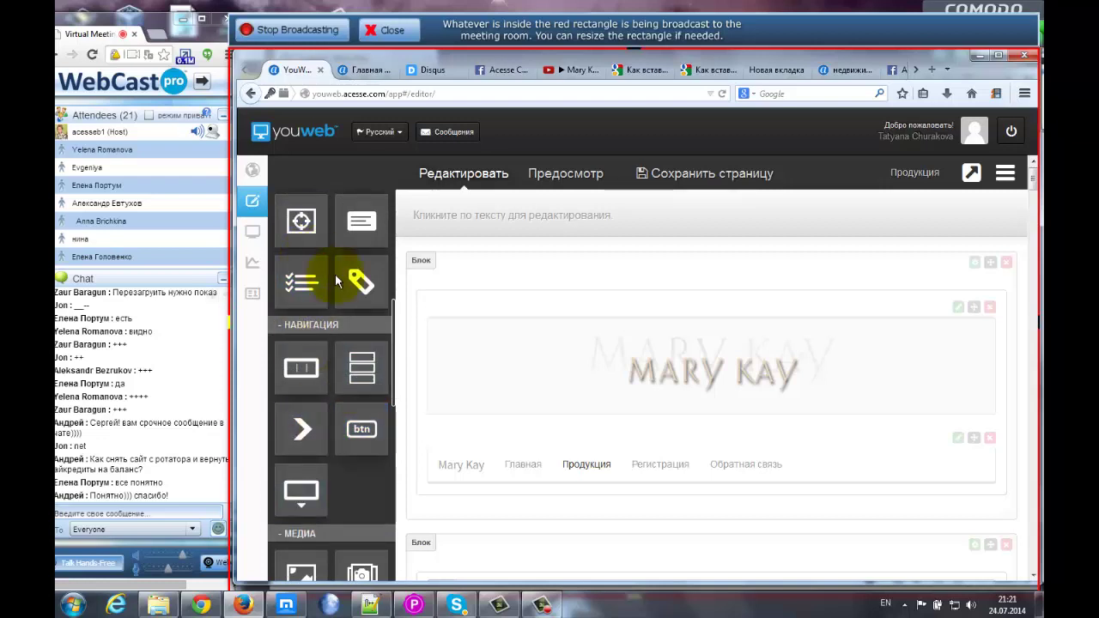
scroll(327, 283, "up", 3)
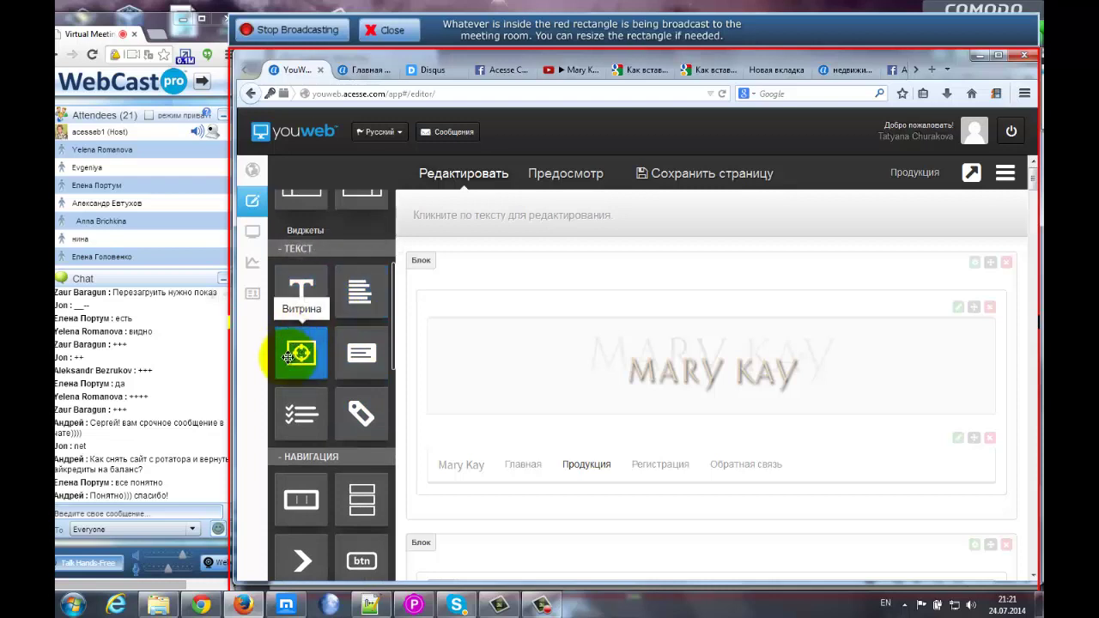
- Drop a Витрина showcase block below the navigation menu and delete its placeholder heading and paragraph
left_click_drag(301, 354, 569, 347)
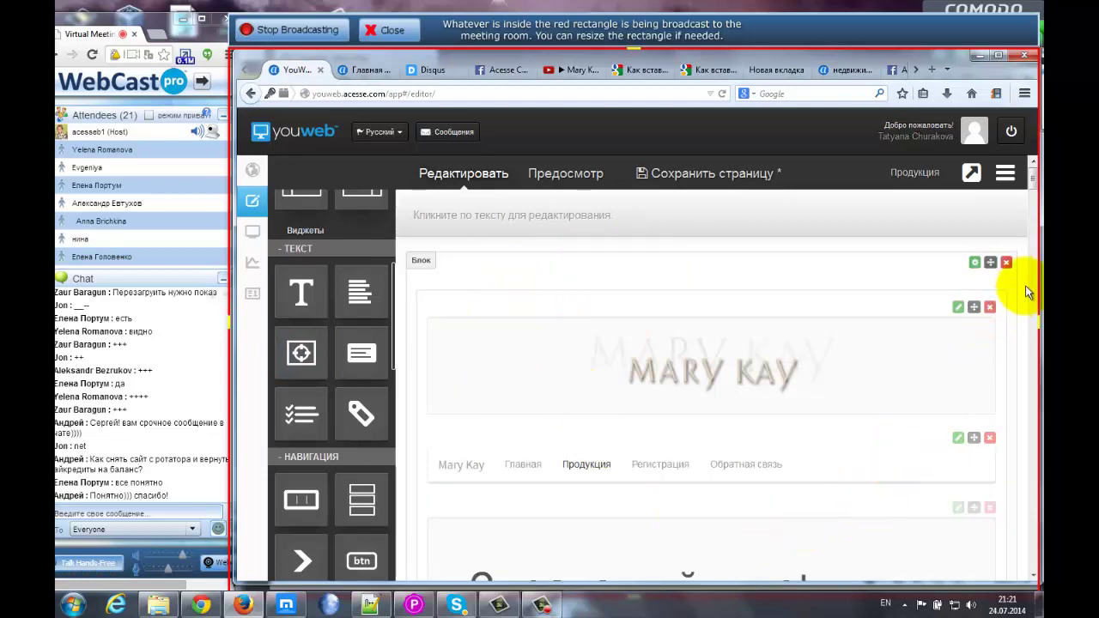
mouse_move(1033, 176)
left_mouse_down()
mouse_move(1033, 204)
mouse_move(1018, 171)
left_mouse_up()
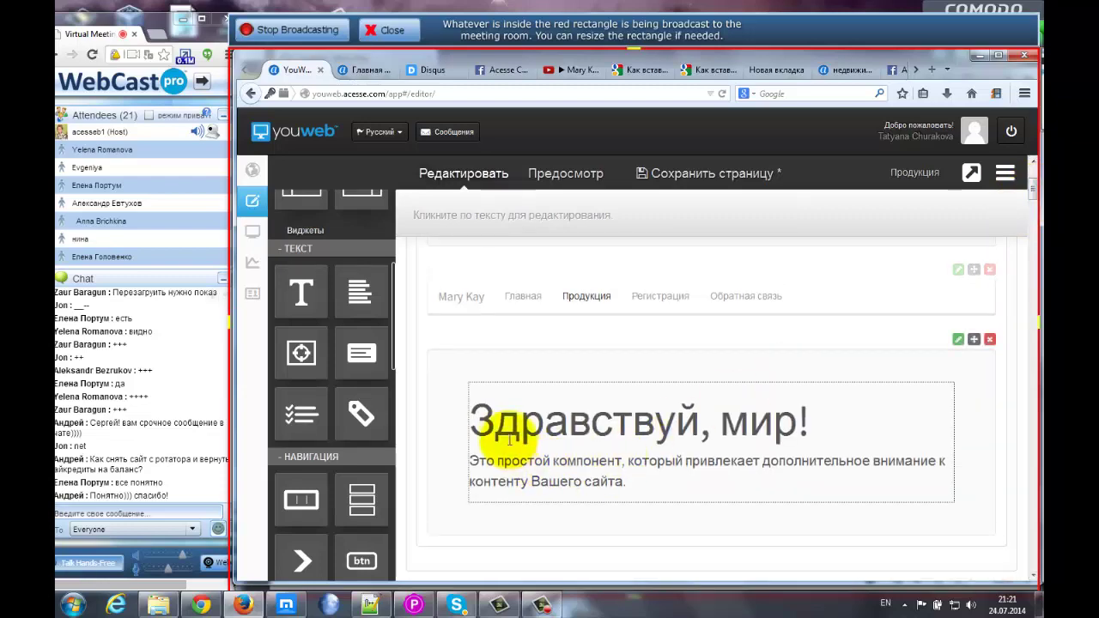
left_click(497, 424)
left_click_drag(468, 417, 675, 484)
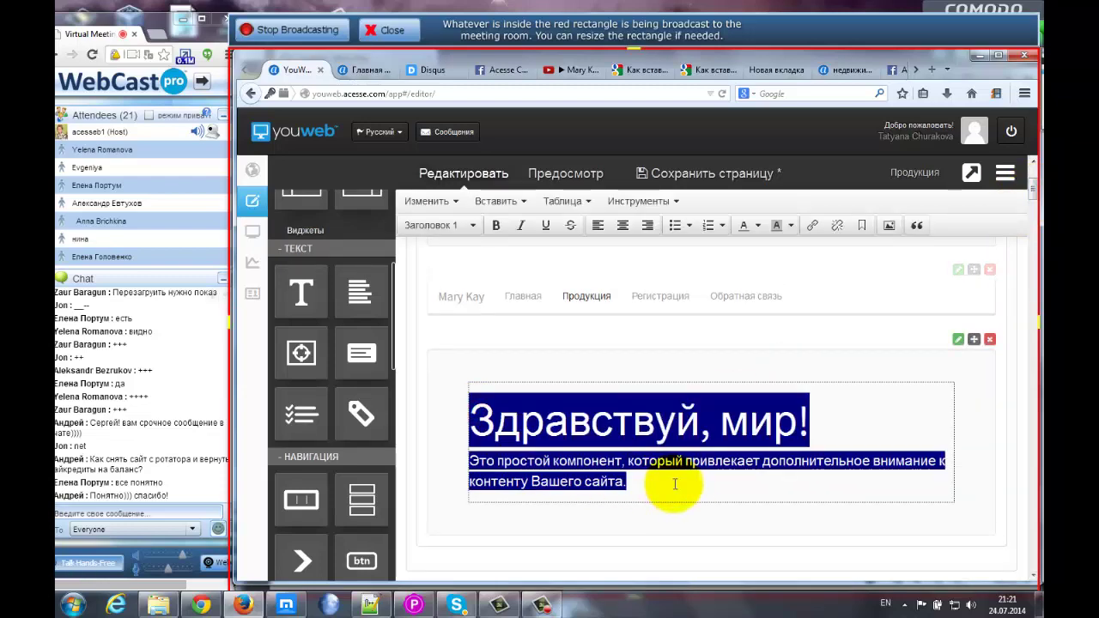
key("Delete")
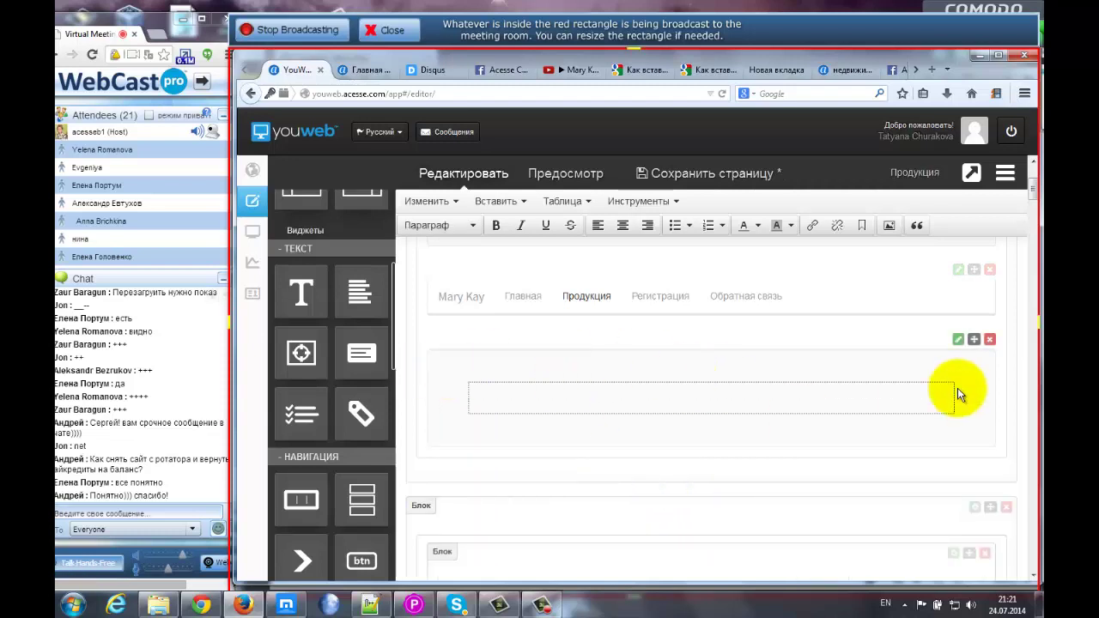
- Set the showcase block's Фоновое изображение to the Mary Kay logo
left_click(958, 339)
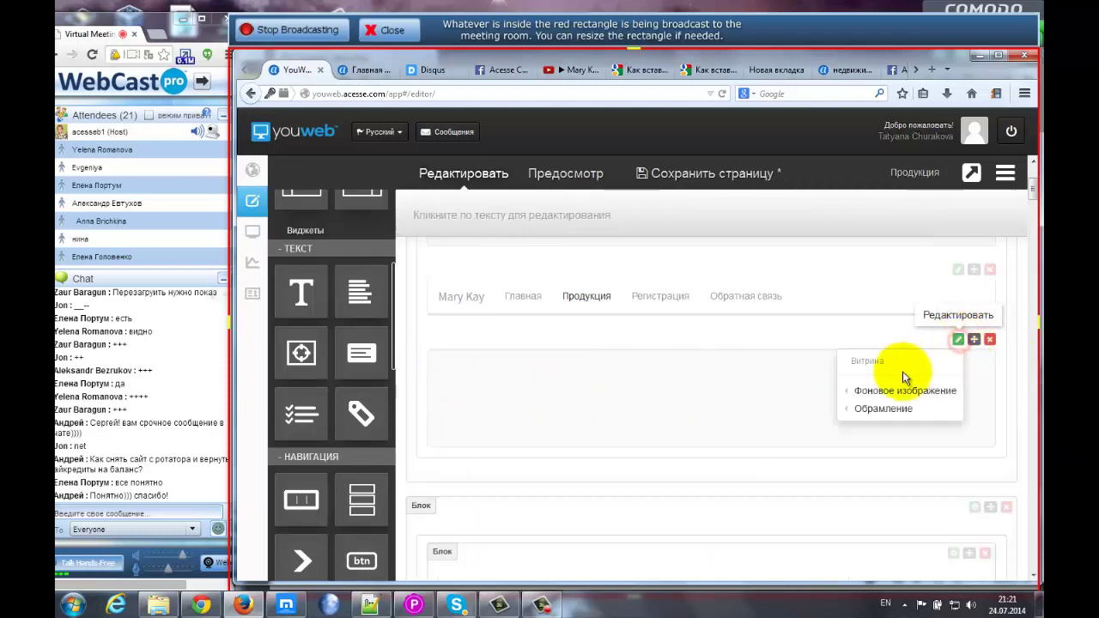
mouse_move(893, 394)
left_click(798, 393)
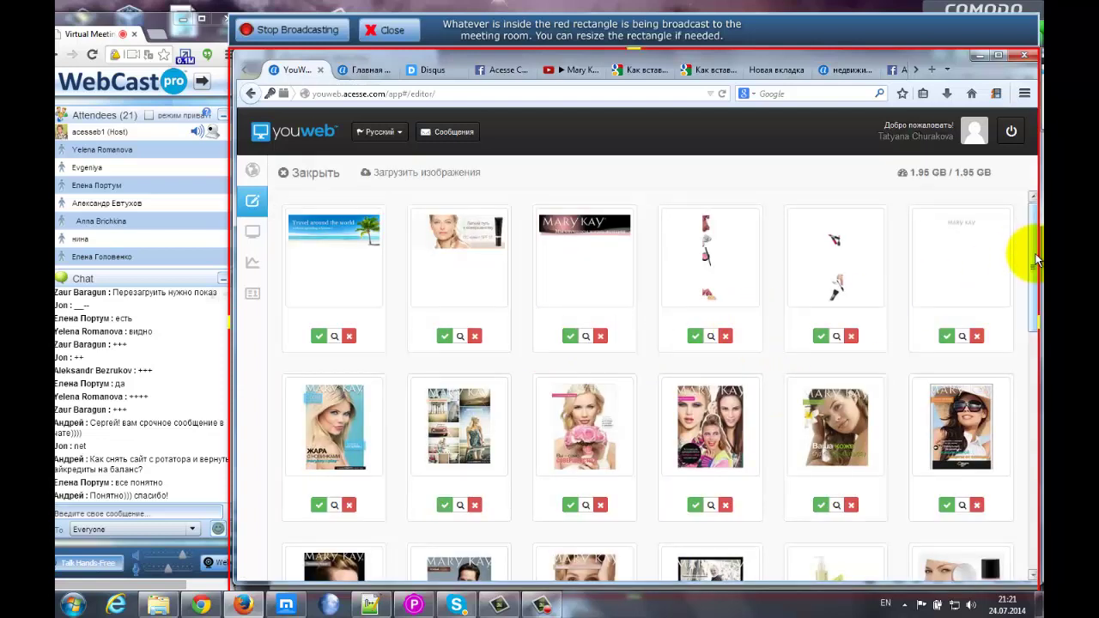
left_click(963, 228)
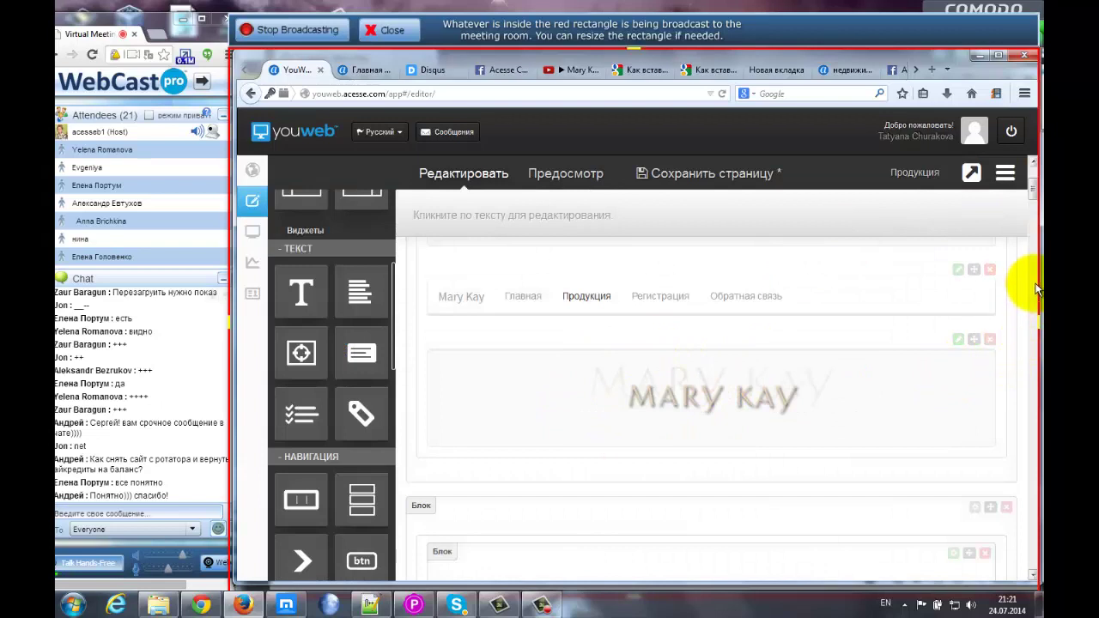
scroll(1034, 197, "up", 3)
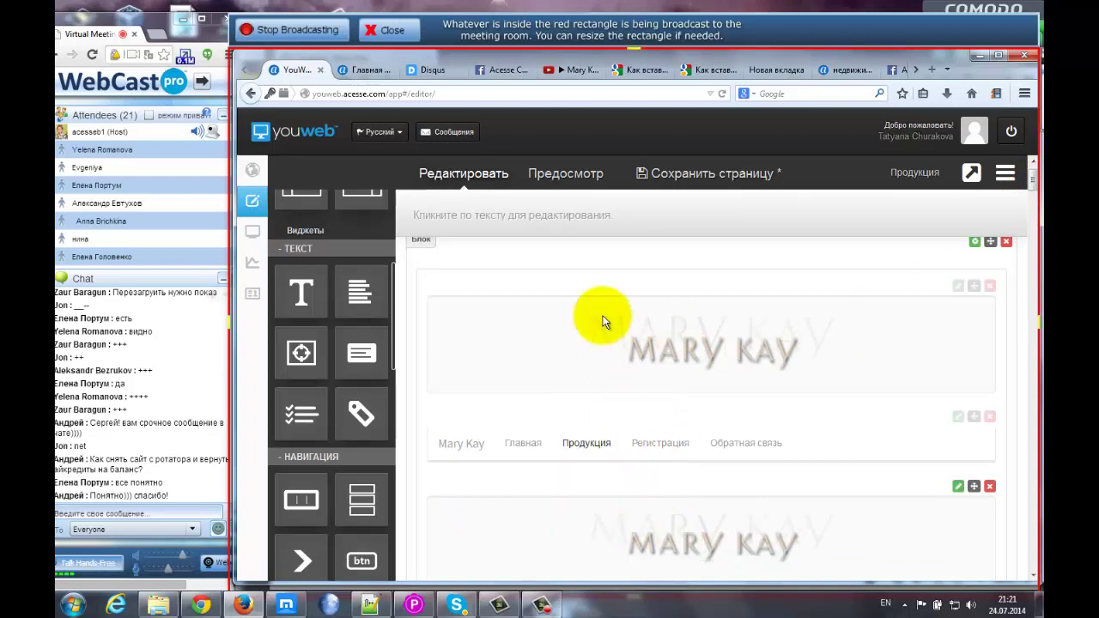
left_click(989, 487)
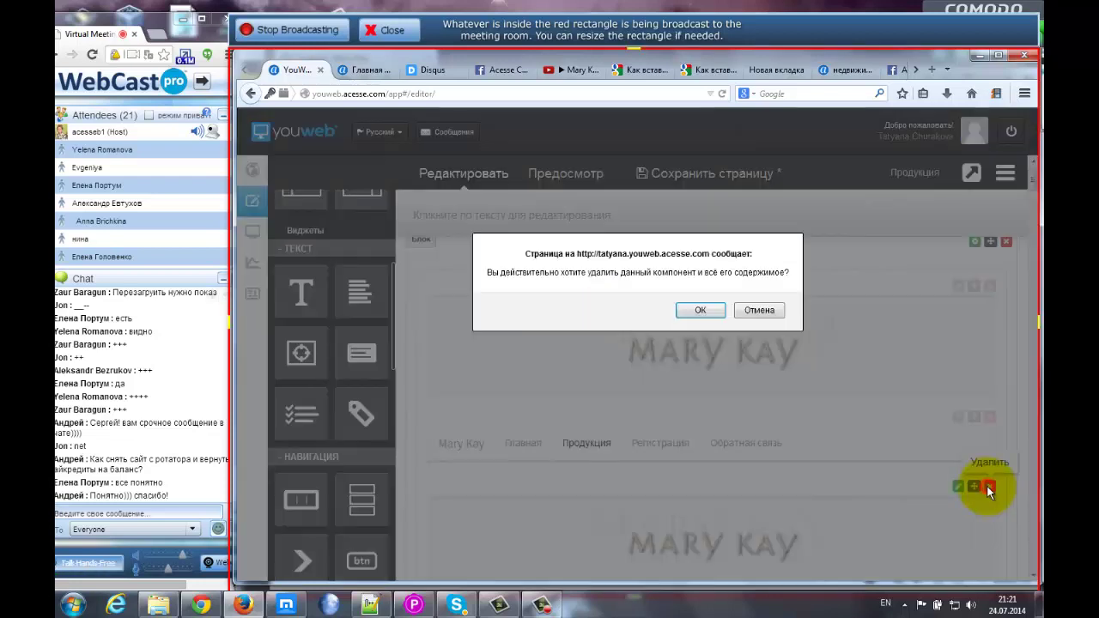
left_click(700, 309)
scroll(1033, 184, "down", 2)
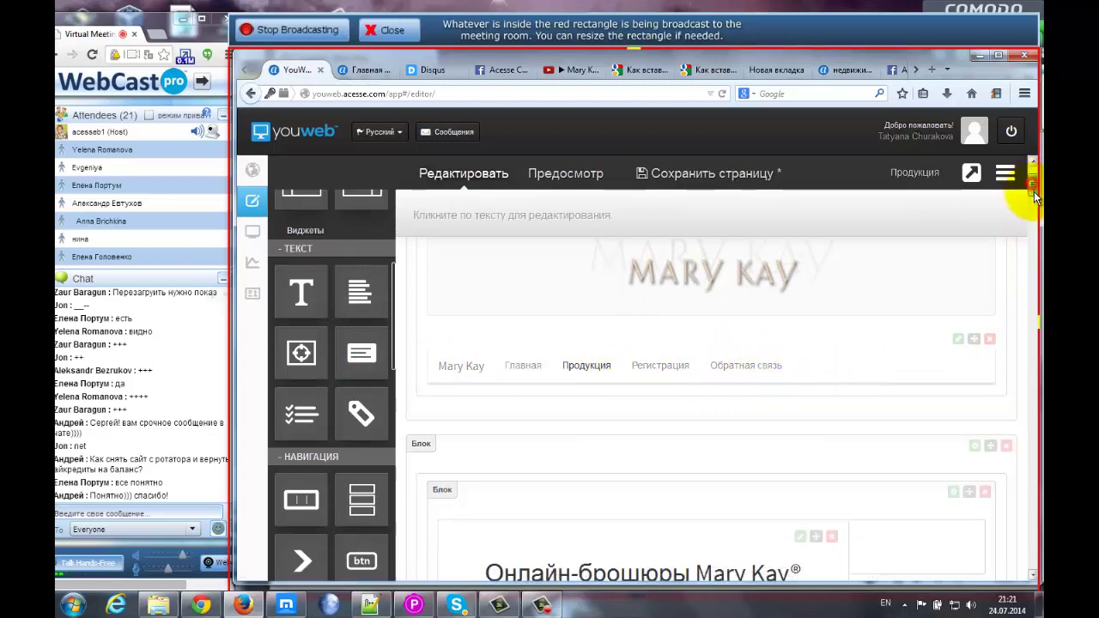
scroll(1035, 197, "down", 3)
scroll(1035, 196, "down", 1)
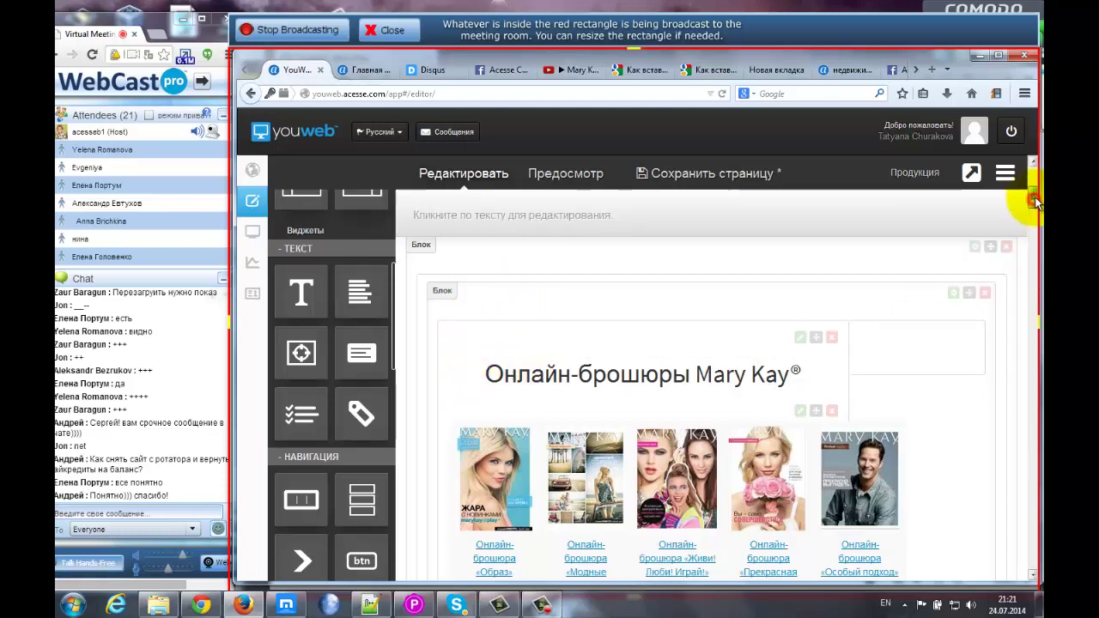
scroll(1037, 202, "up", 3)
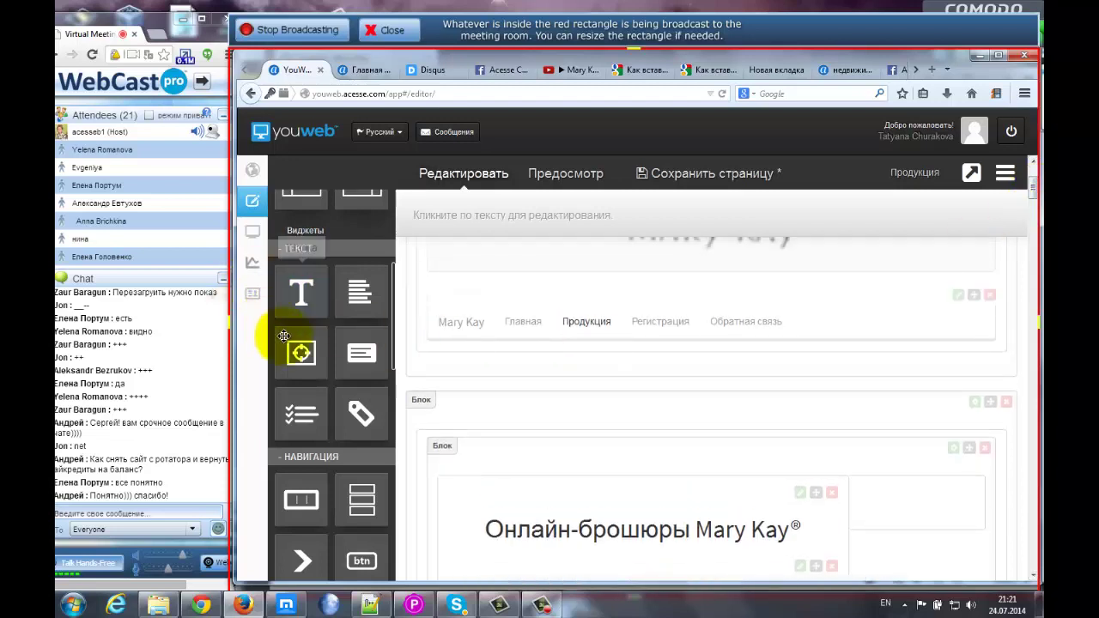
scroll(299, 343, "up", 5)
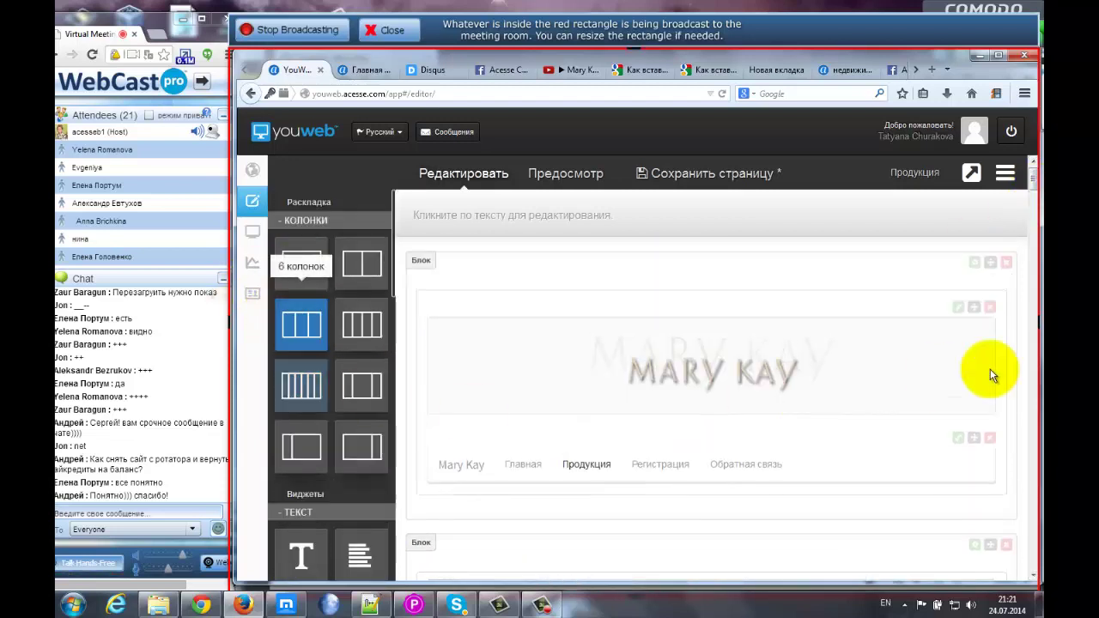
scroll(1037, 200, "down", 3)
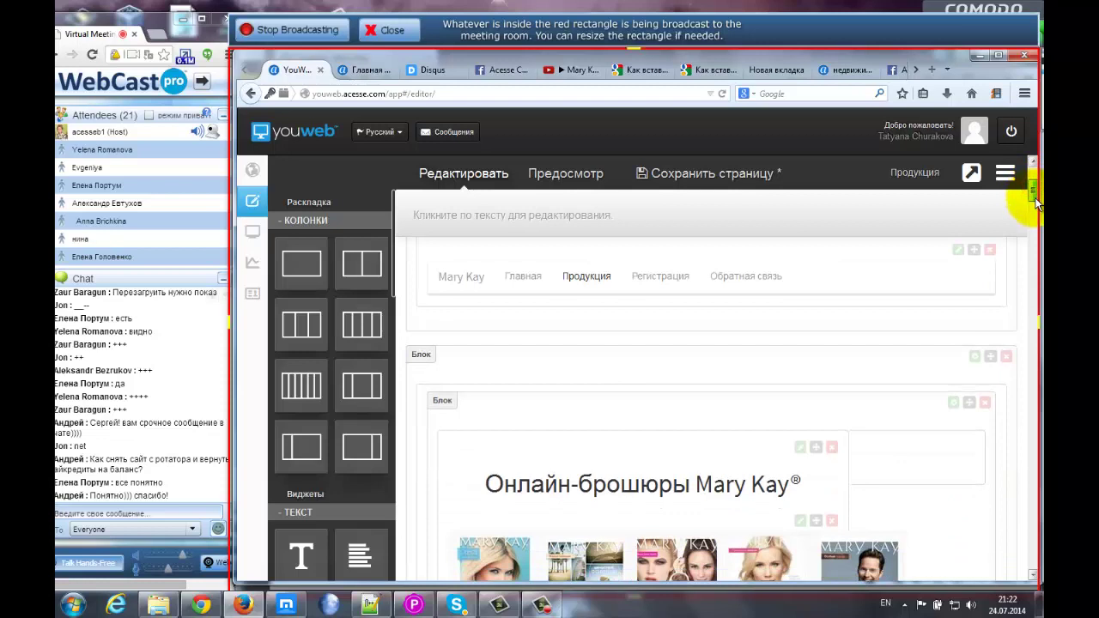
scroll(1036, 202, "down", 3)
scroll(466, 300, "up", 1)
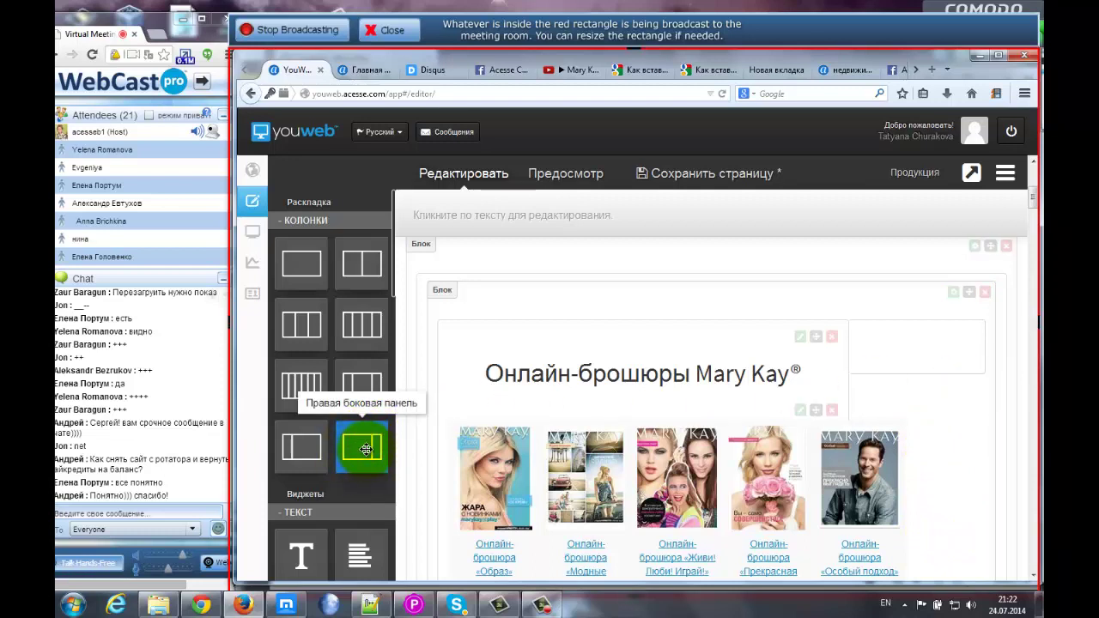
- View the live Продукция page on the published Mary Kay site
left_click(367, 69)
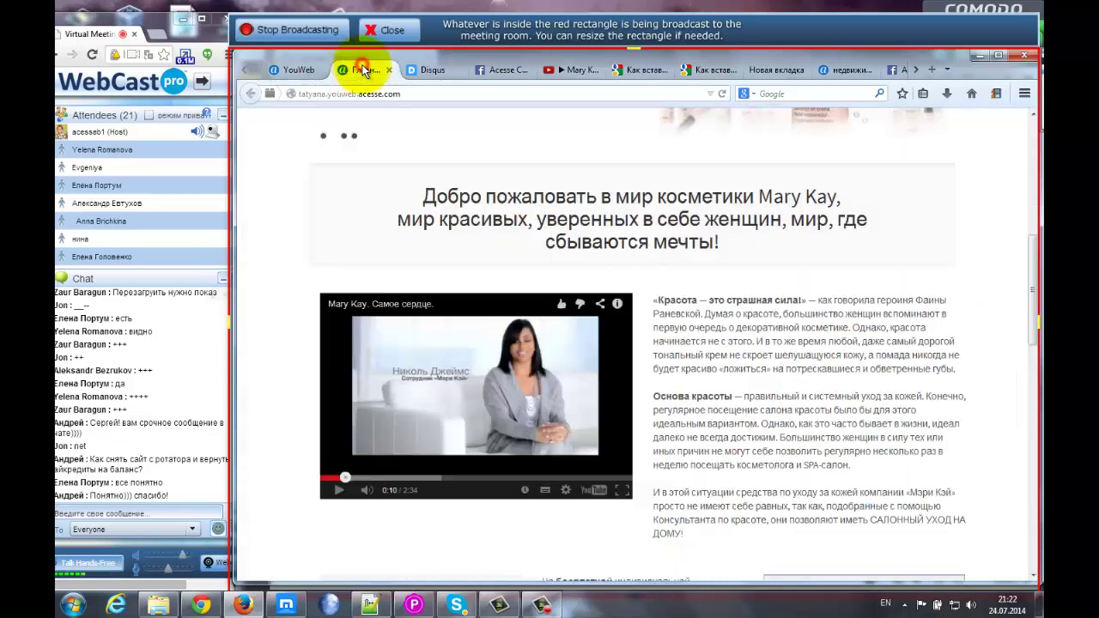
scroll(552, 248, "up", 5)
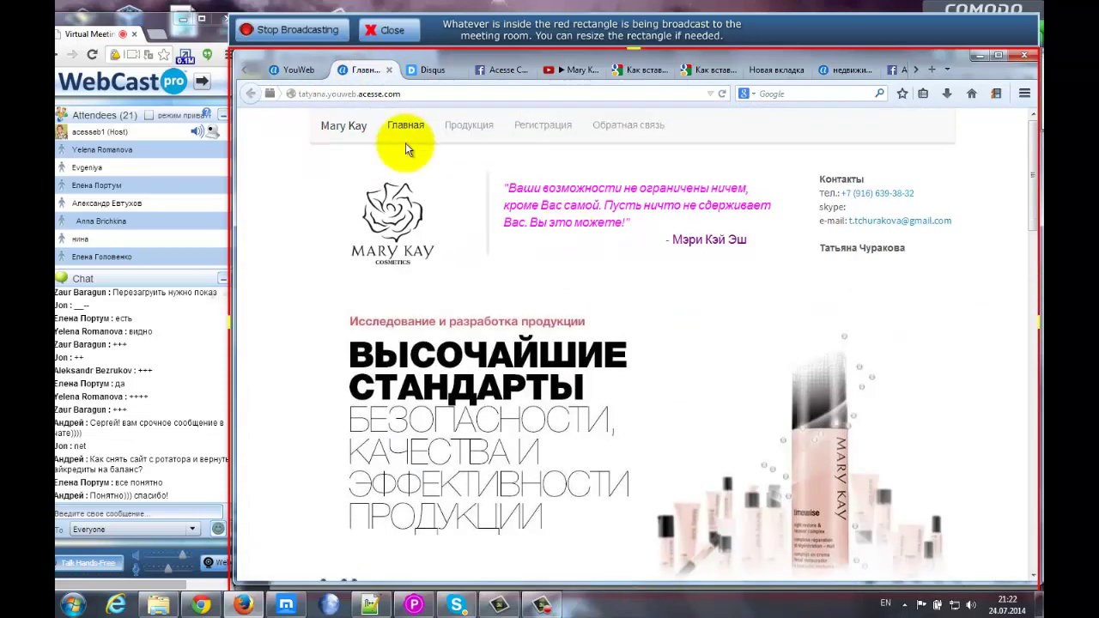
left_click(475, 131)
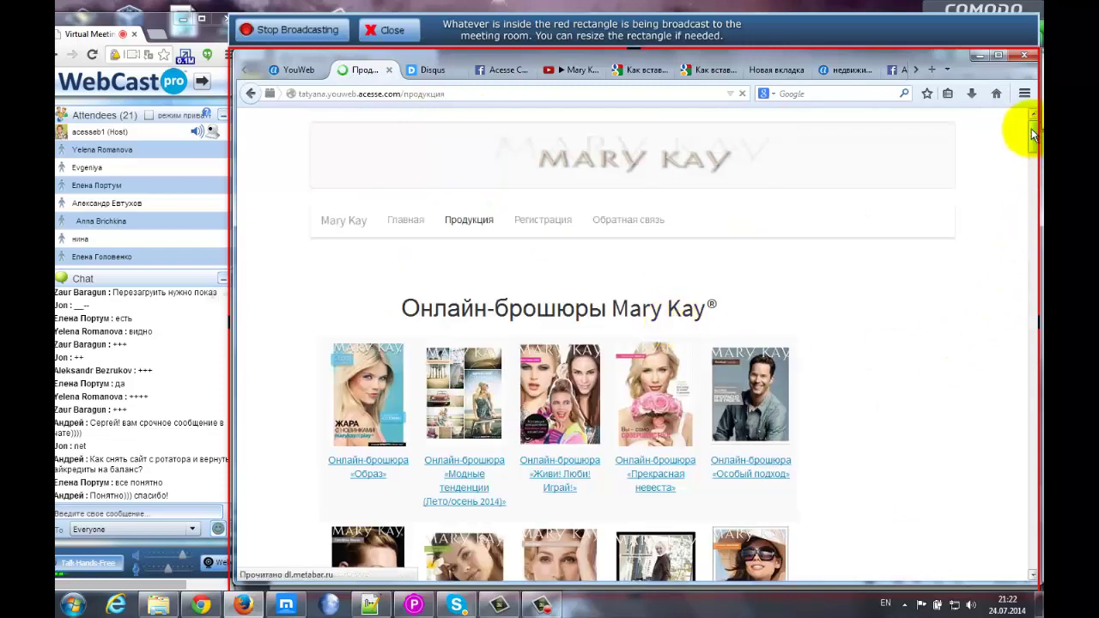
left_click_drag(1032, 125, 1033, 166)
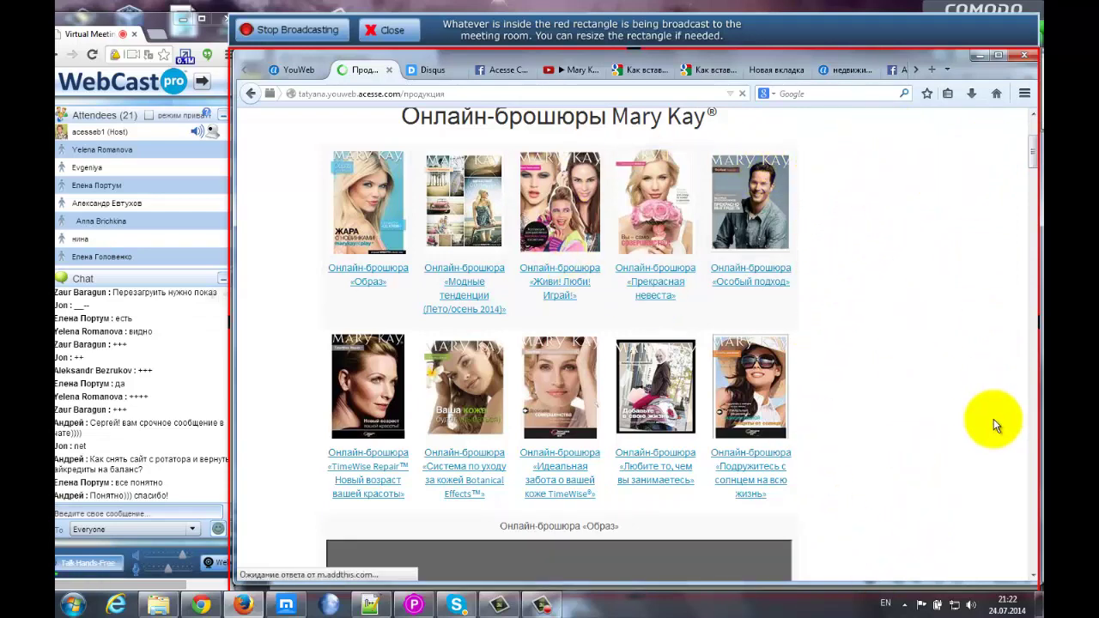
left_click_drag(1033, 148, 1026, 132)
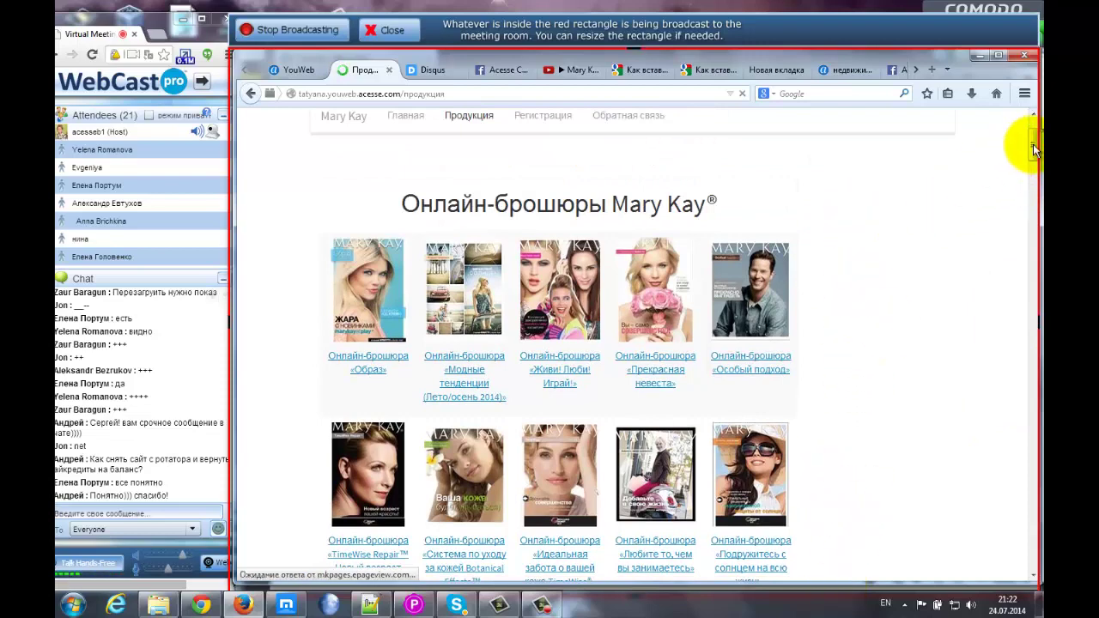
left_click_drag(1032, 147, 1031, 164)
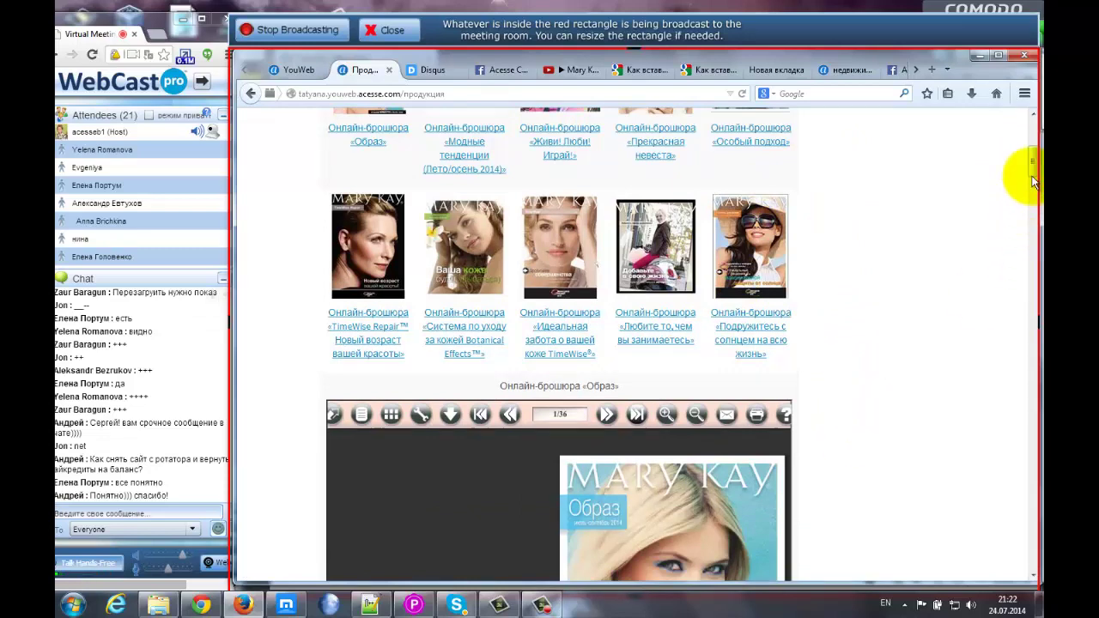
mouse_move(1033, 164)
left_mouse_down()
mouse_move(1027, 177)
mouse_move(1036, 149)
left_mouse_up()
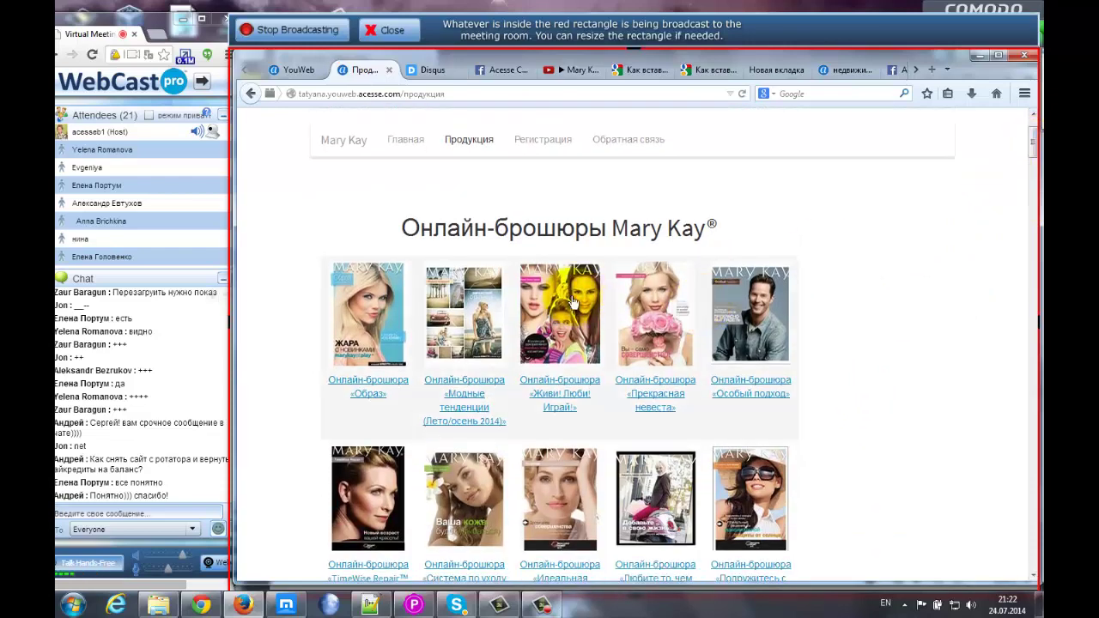
- Page through the Особый подход brochure to its last page, then return to the YouWeb editor
left_click(750, 304)
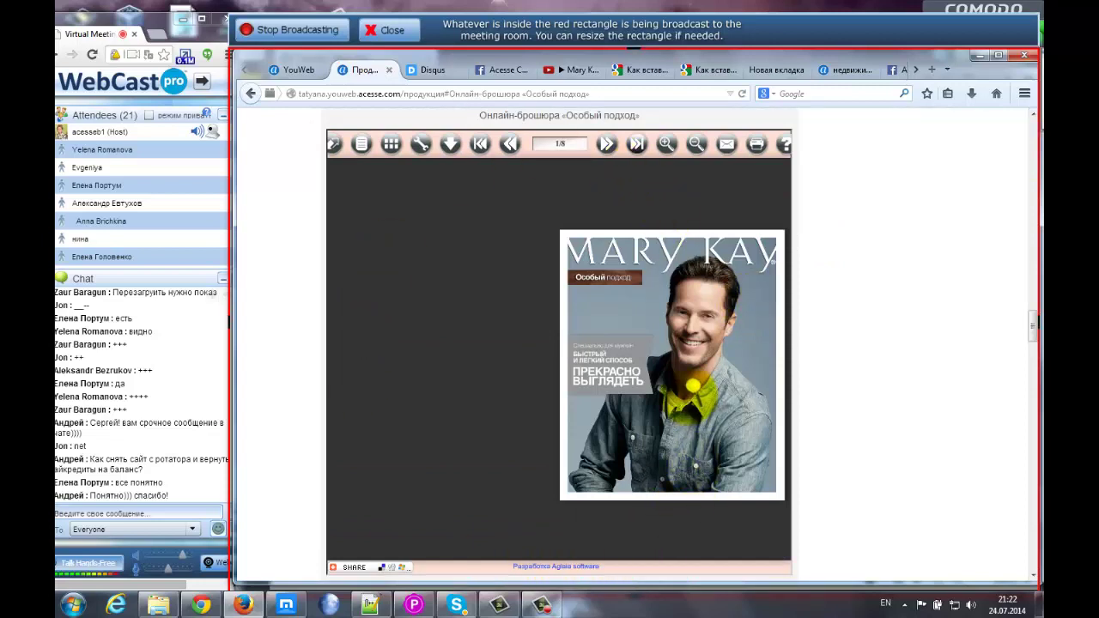
left_click(773, 239)
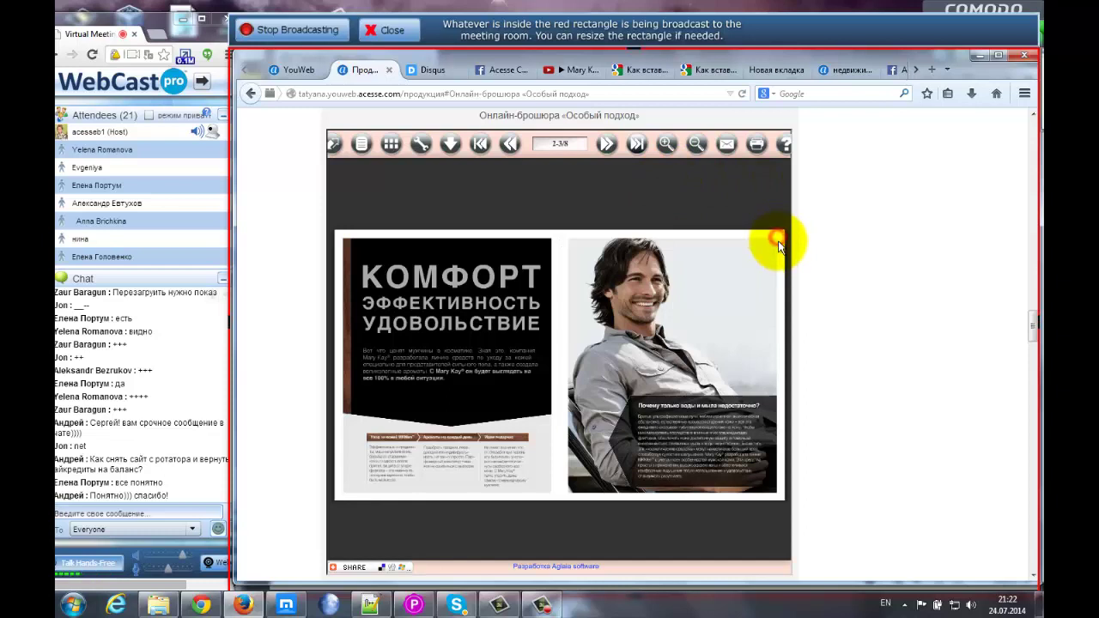
left_click(778, 246)
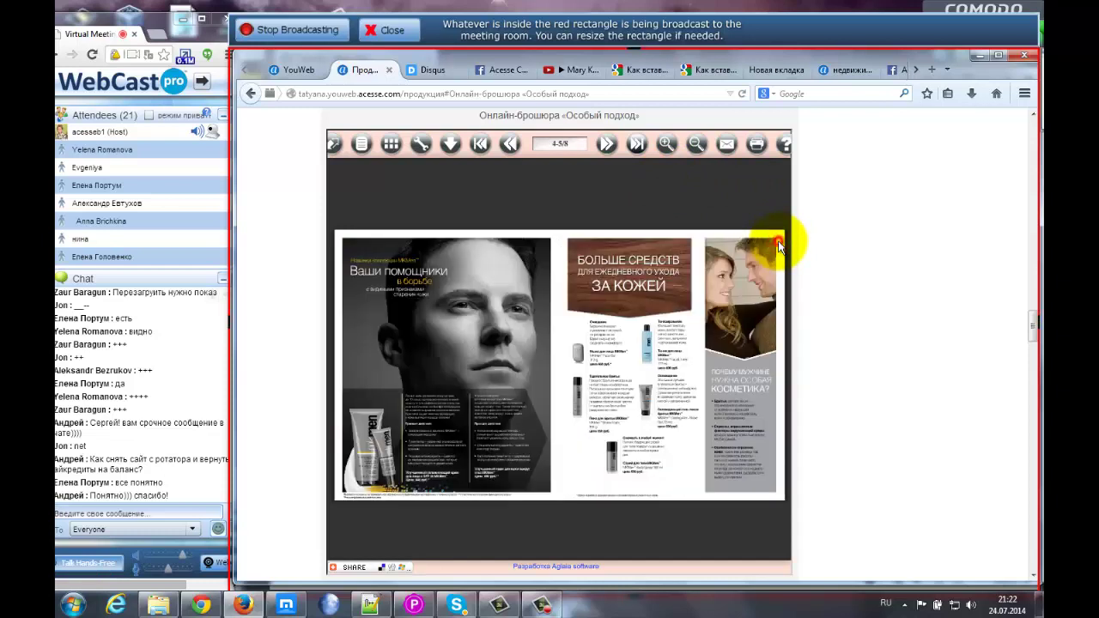
left_click(778, 246)
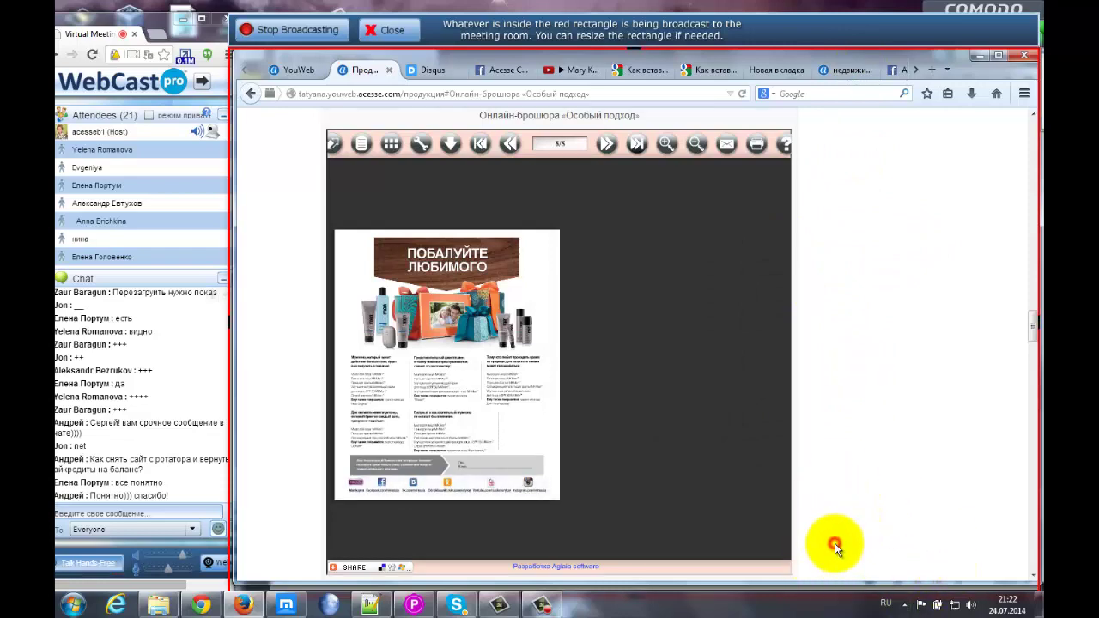
left_click_drag(1031, 333, 1033, 135)
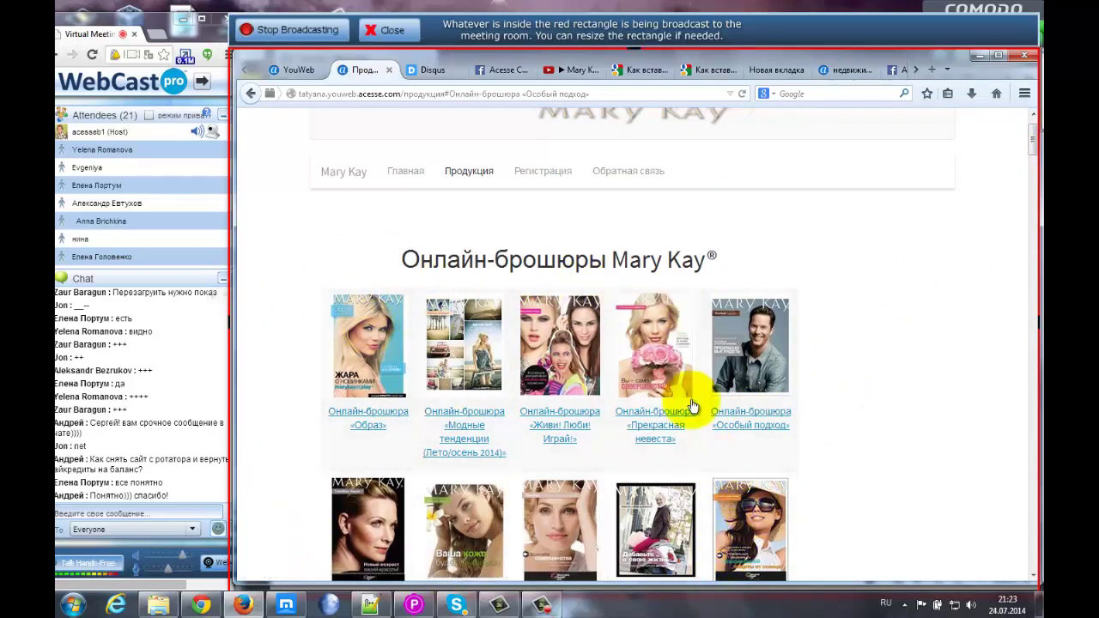
left_click(298, 73)
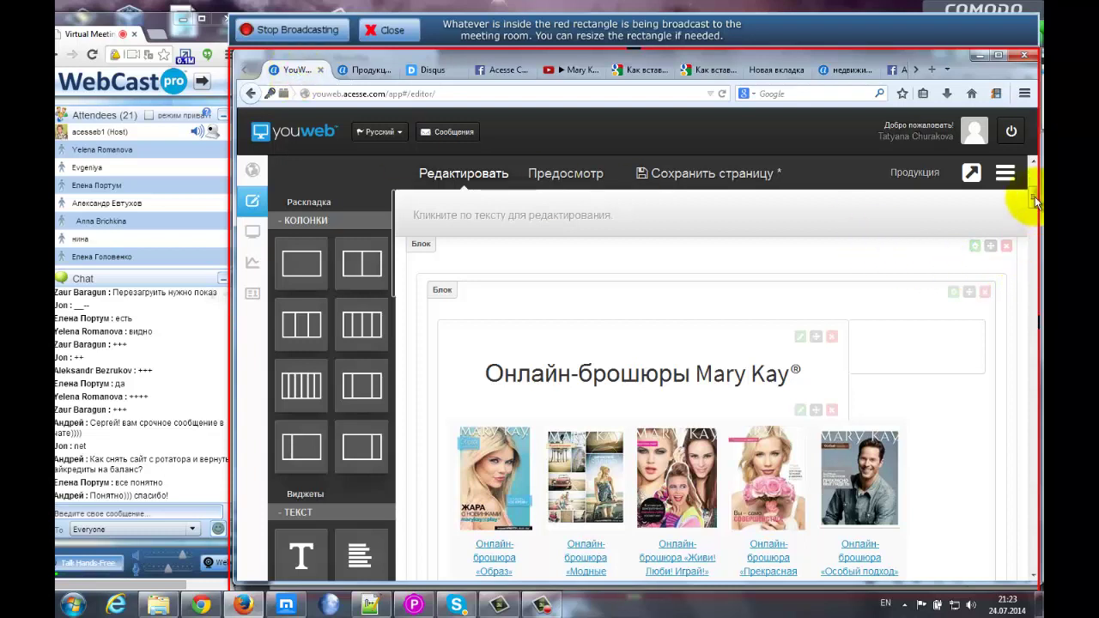
- Place a Правая боковая панель layout block above the Онлайн-брошюры brochures, then choose to delete it
left_click_drag(1035, 201, 1034, 210)
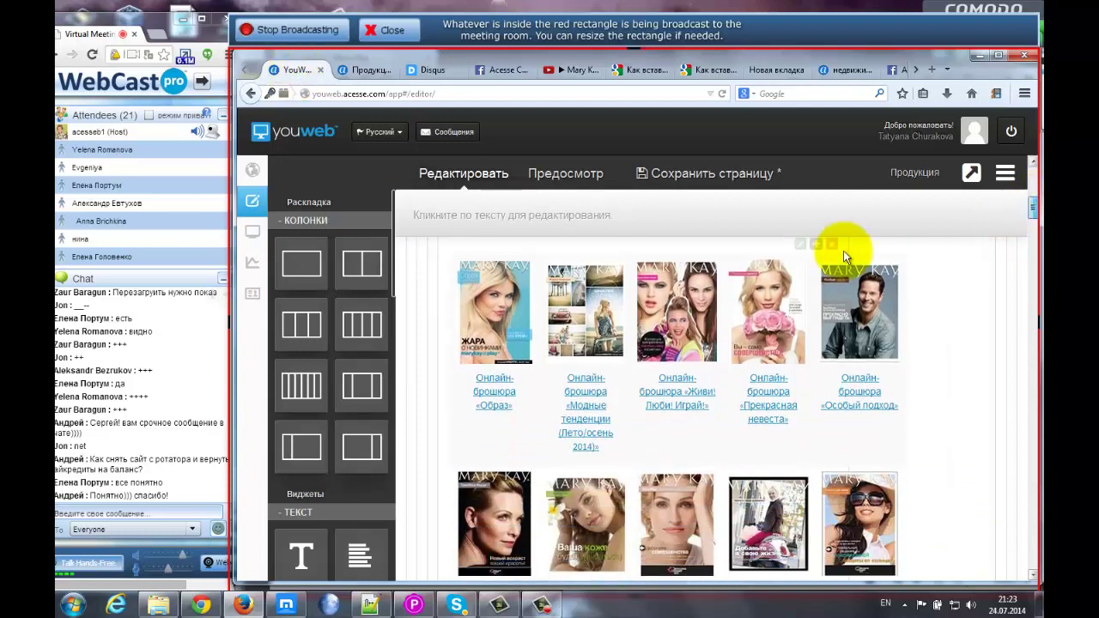
left_click(495, 306)
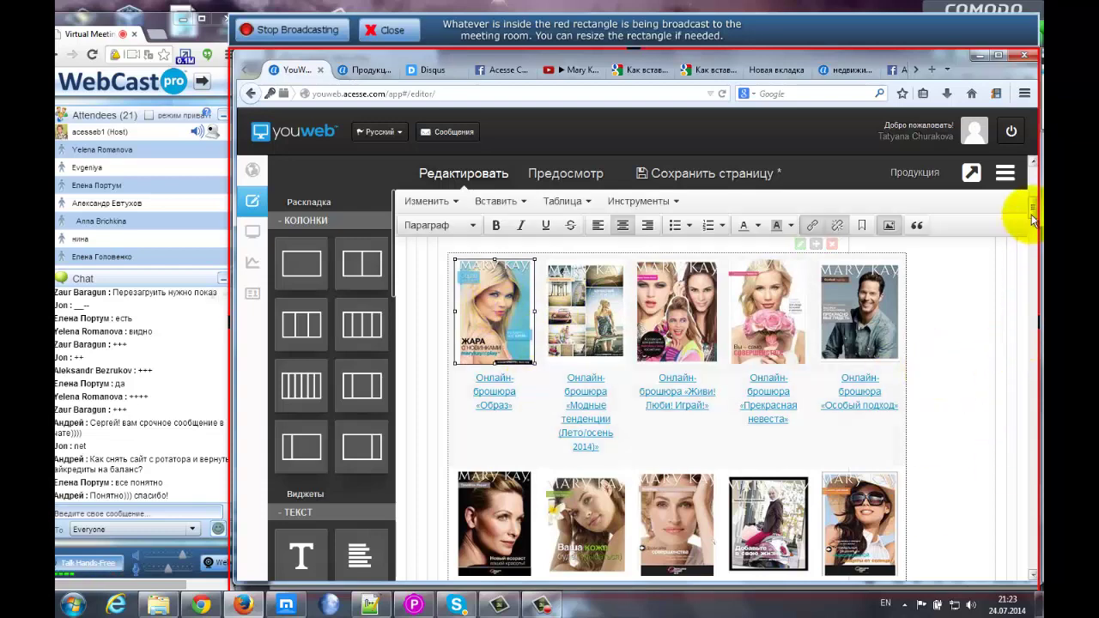
left_click_drag(1035, 214, 1034, 200)
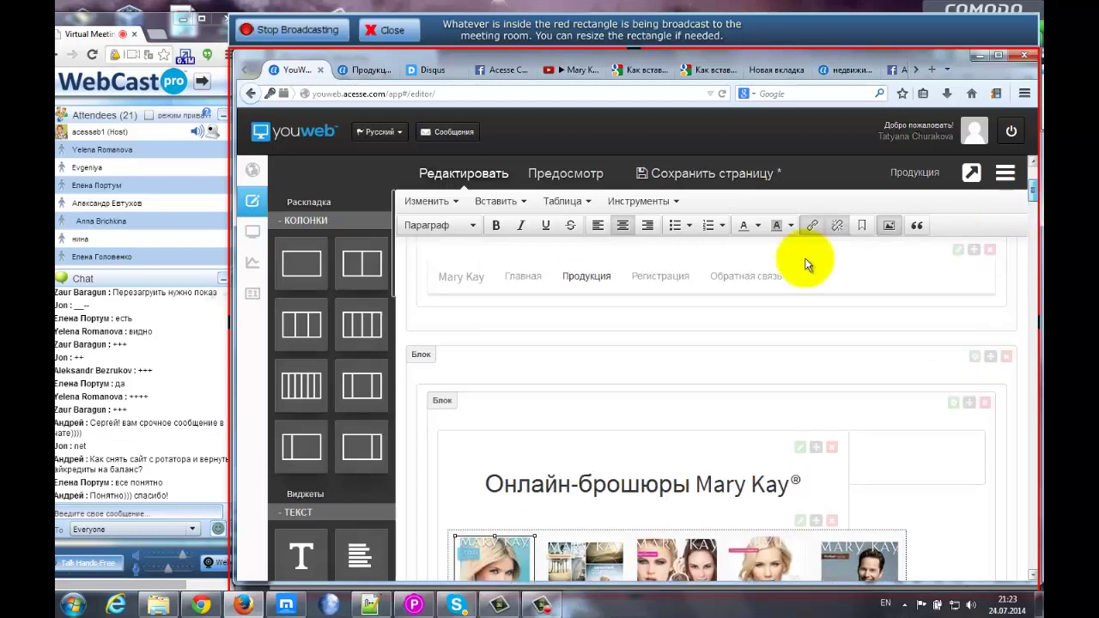
left_click_drag(358, 448, 499, 361)
left_click(564, 420)
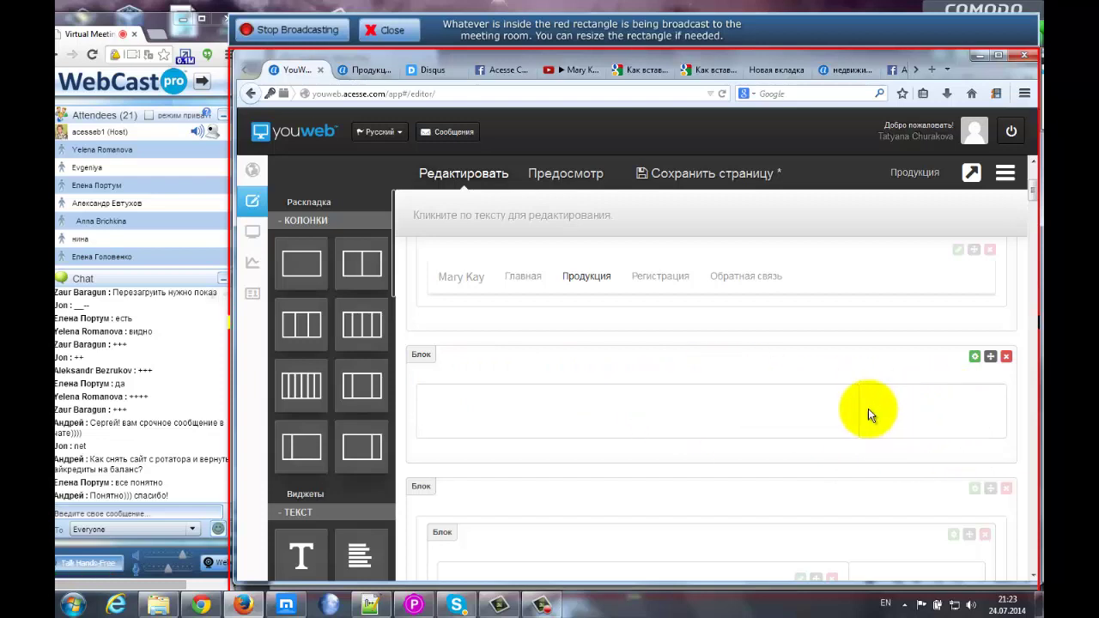
left_click(1007, 358)
- Confirm removing the sidebar block and put a 1 колонка block directly under the navigation menu
left_click(702, 310)
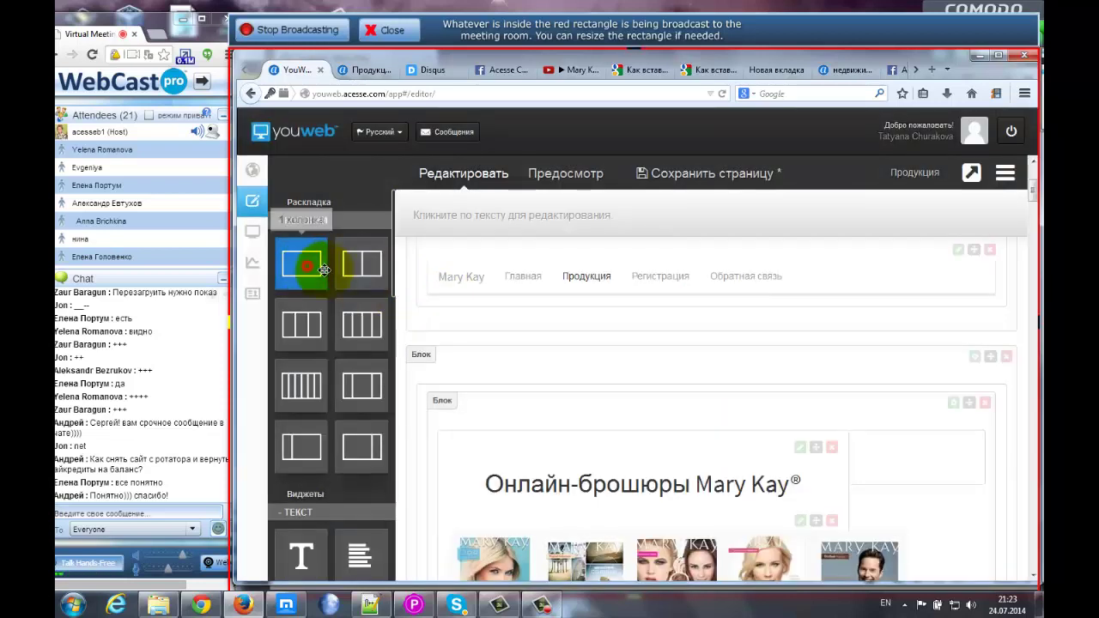
left_click_drag(322, 270, 672, 362)
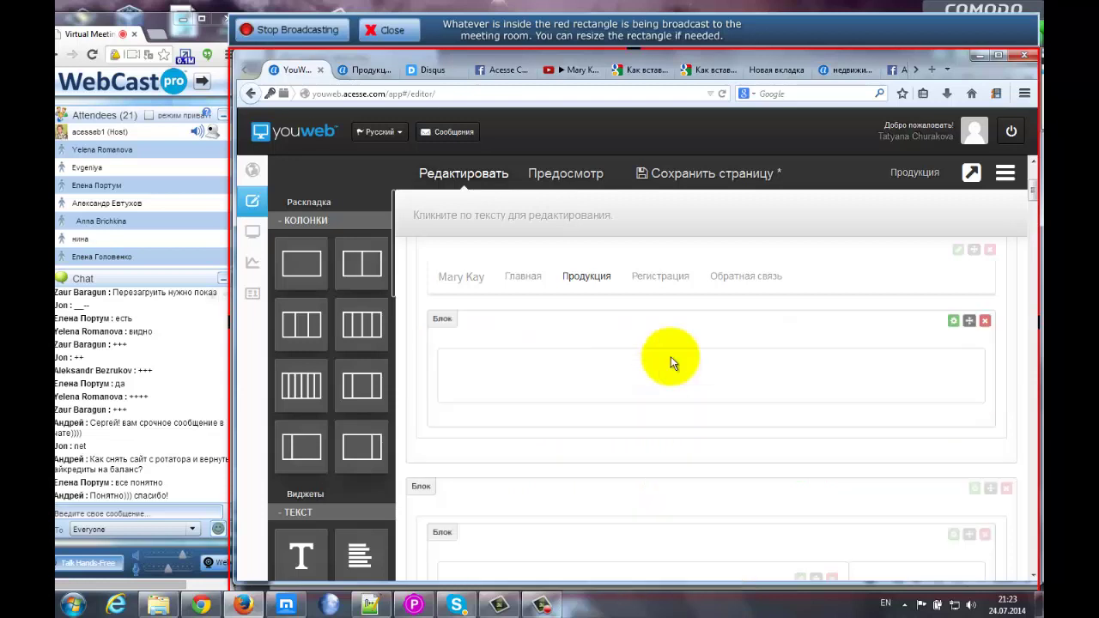
left_click_drag(969, 320, 969, 354)
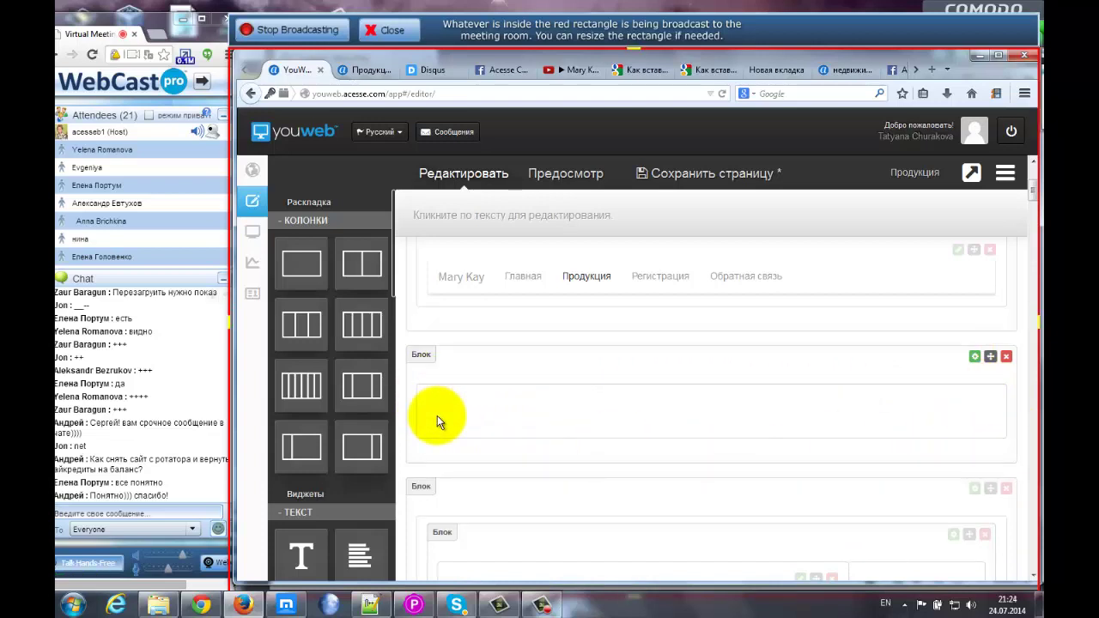
left_click(974, 359)
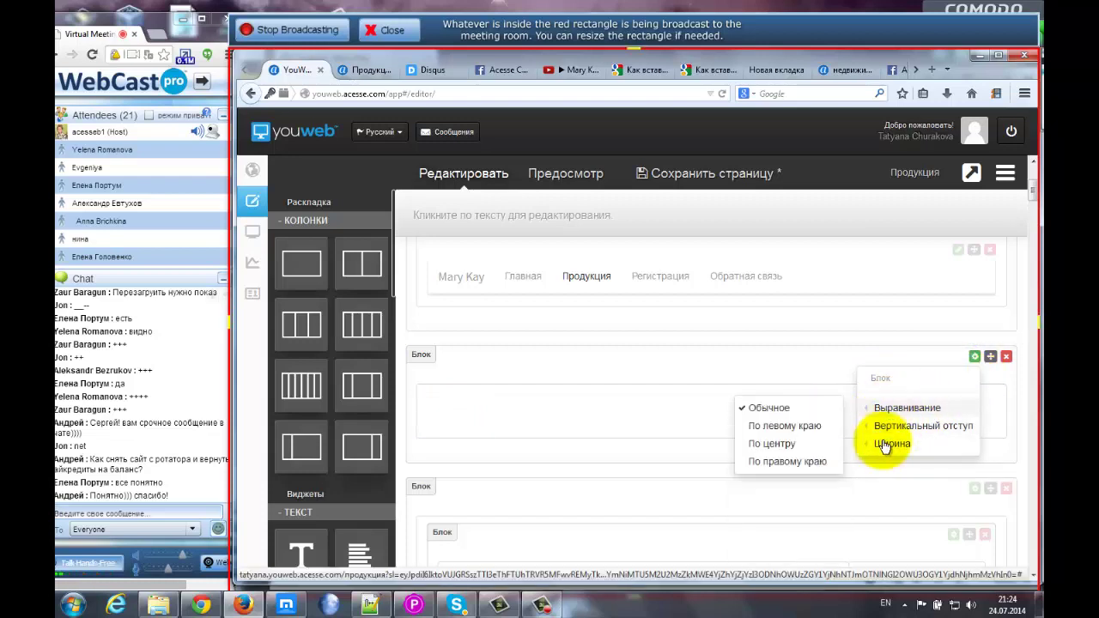
mouse_move(884, 448)
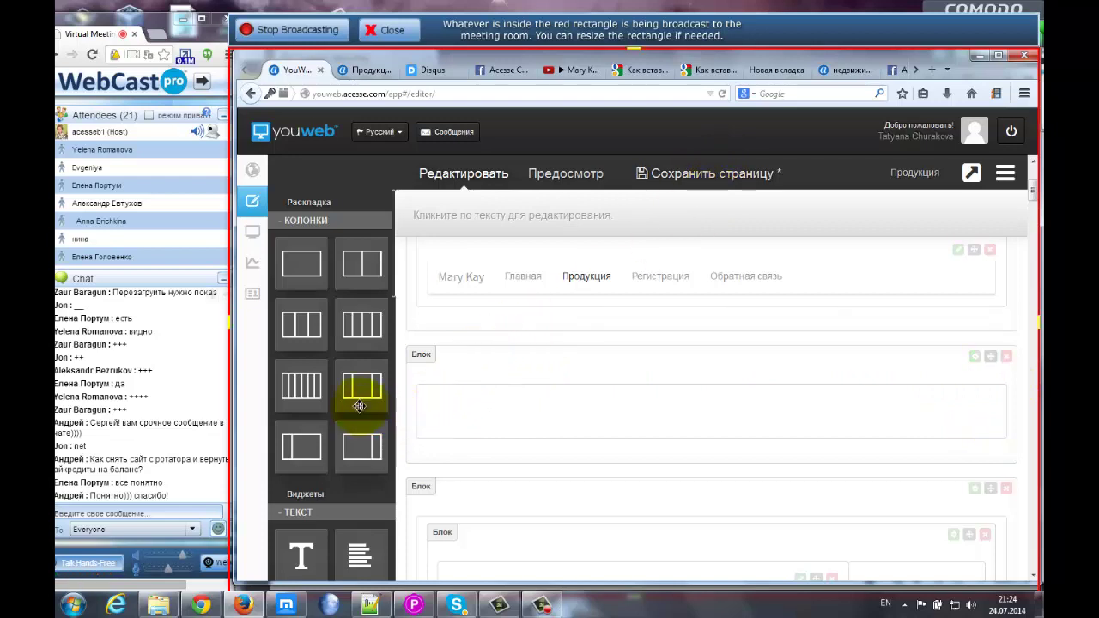
scroll(359, 406, "down", 3)
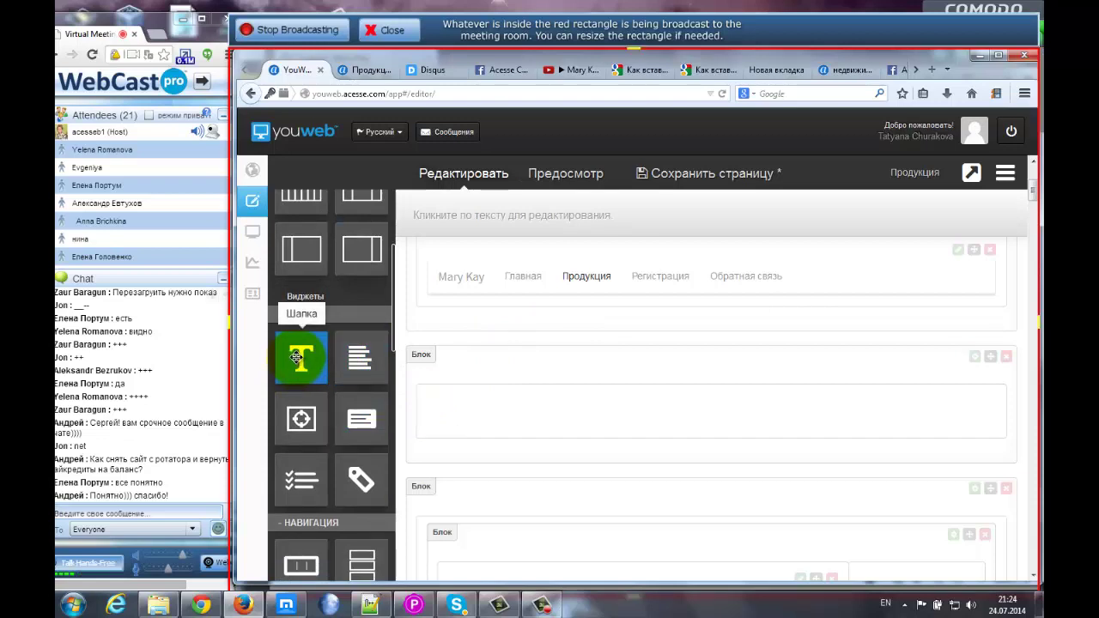
- Add a Шапка heading to the block, replace its text with 'Шапка таблицы', and centre it
left_click_drag(300, 356, 502, 396)
triple_click(667, 436)
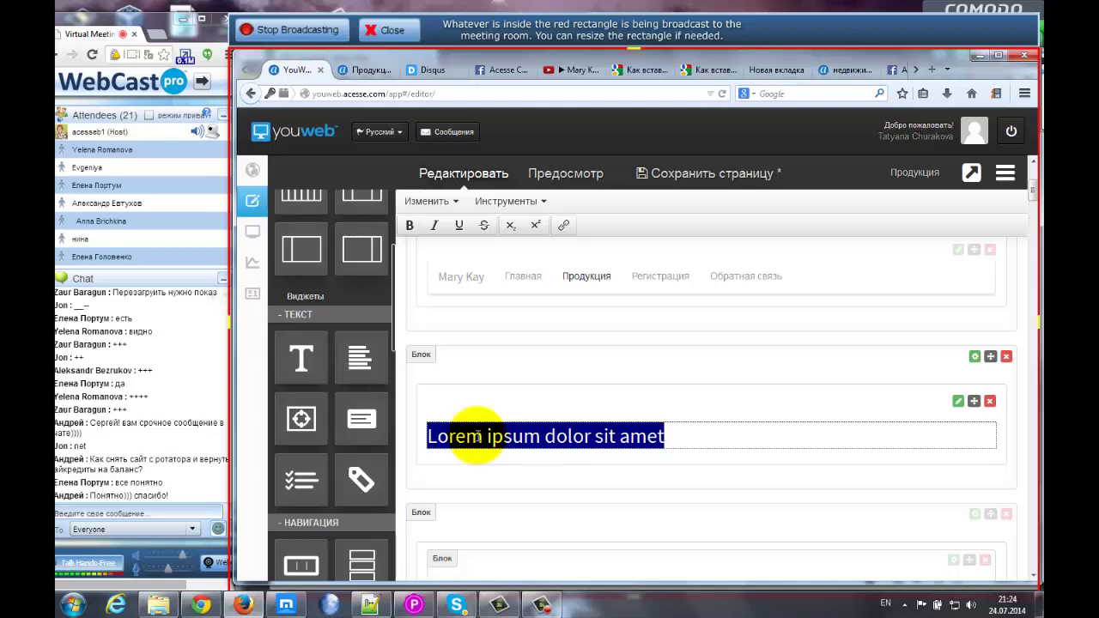
type("Шапка таблицы")
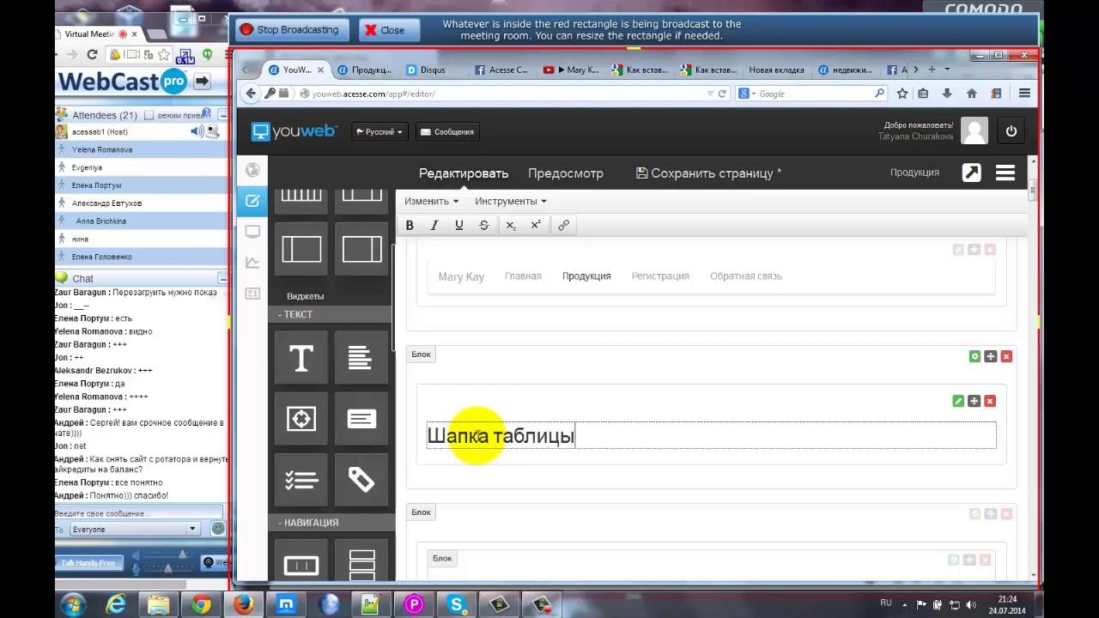
left_click(957, 403)
mouse_move(891, 468)
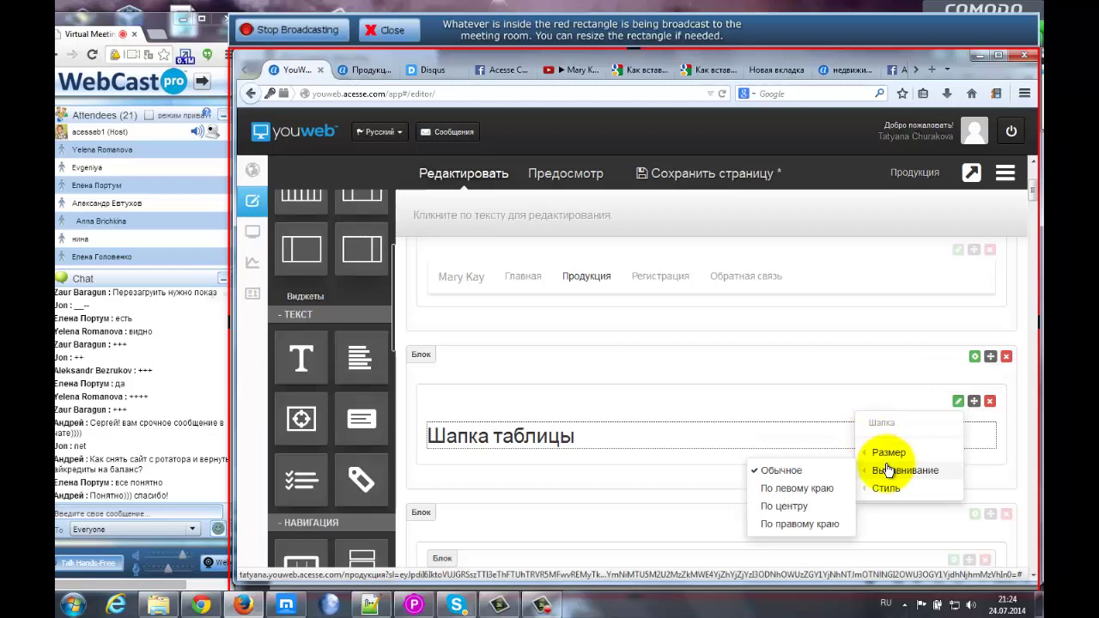
left_click(783, 505)
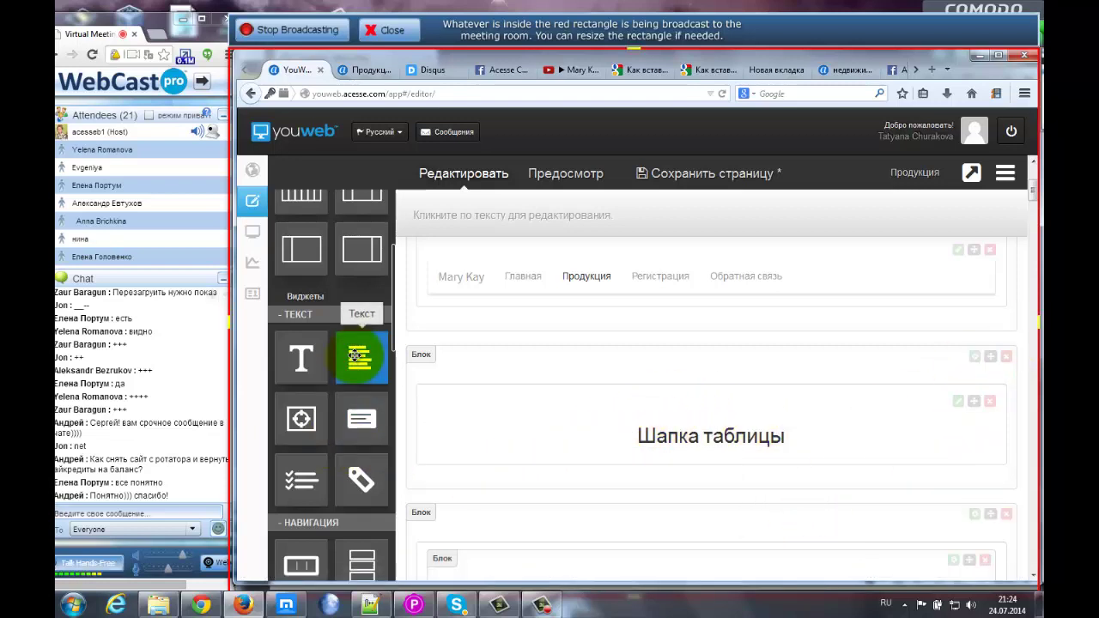
- Delete the lorem ipsum paragraph under the heading and set the empty text block to По центру
left_click_drag(361, 366, 544, 444)
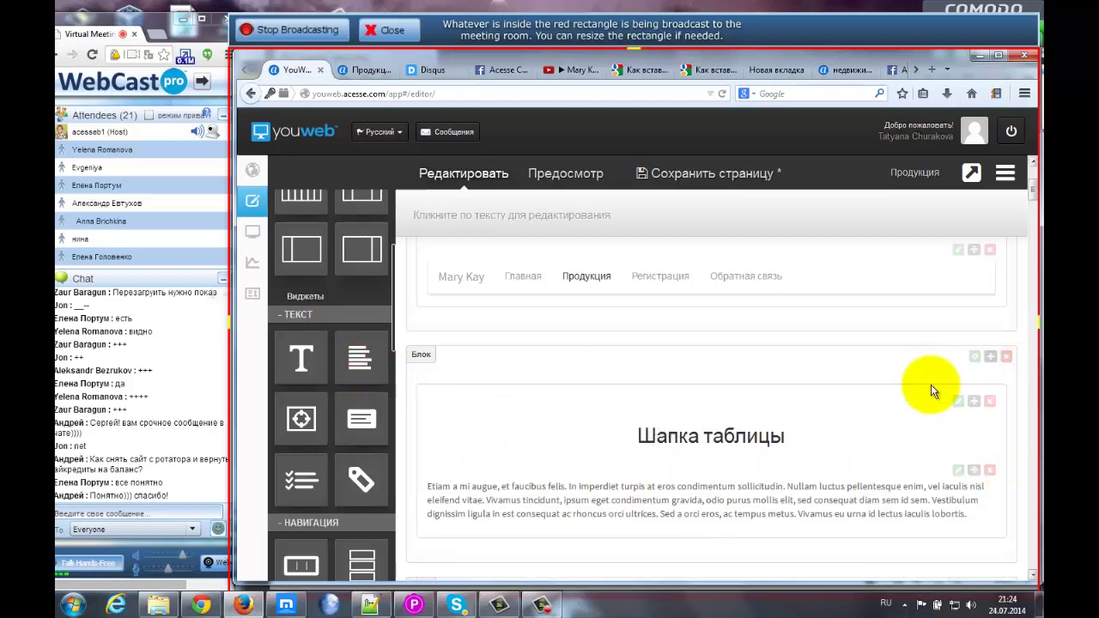
left_click_drag(1036, 188, 1036, 199)
left_click(564, 338)
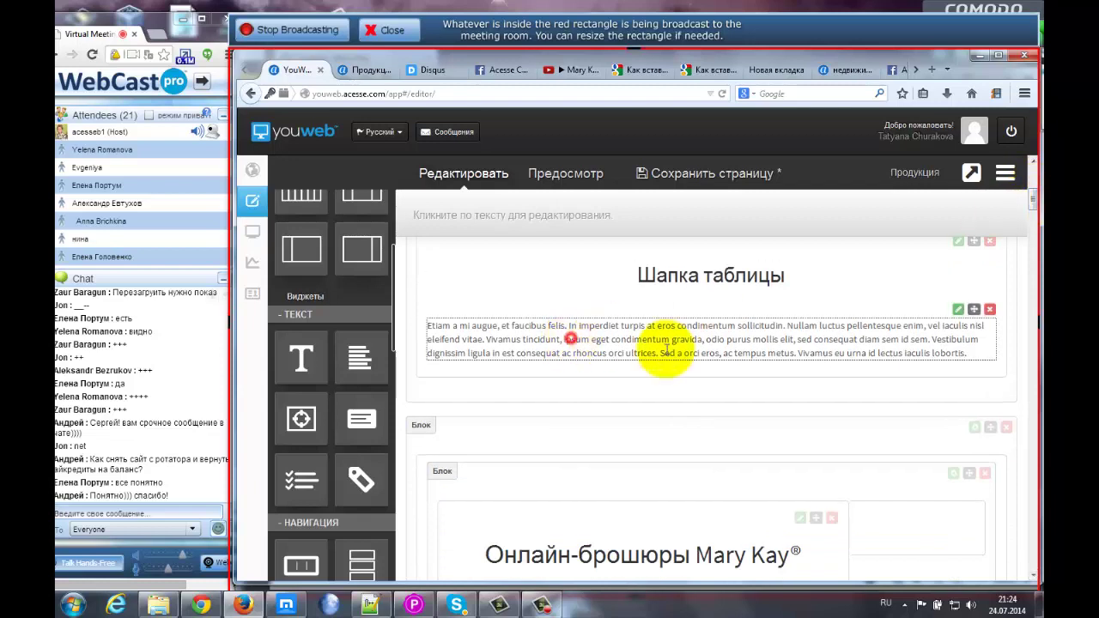
left_click(970, 353)
left_click_drag(968, 353, 411, 326)
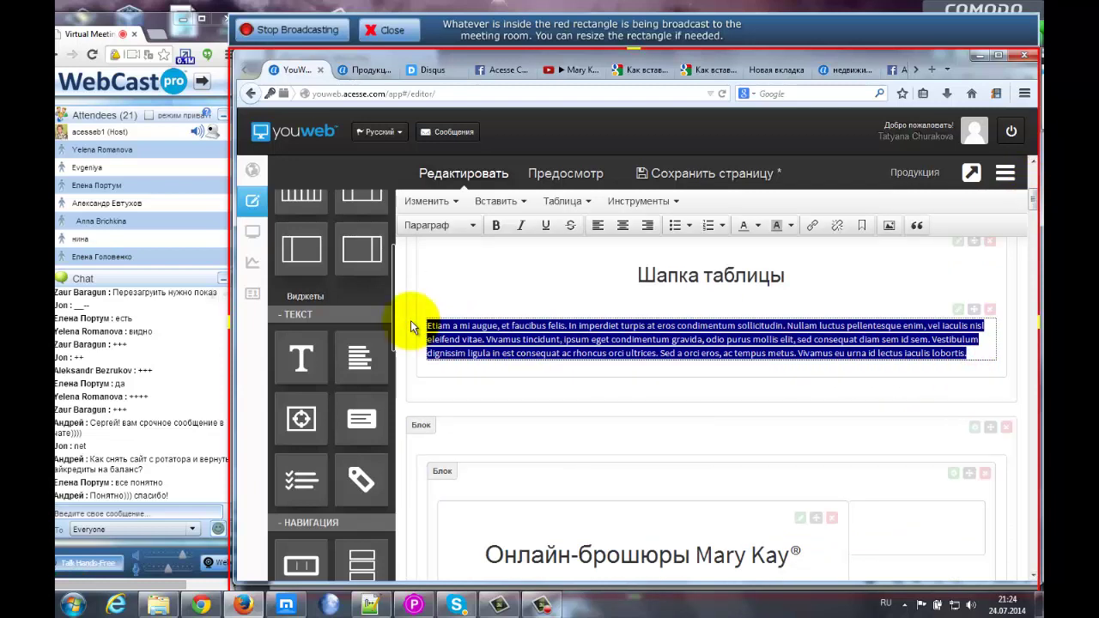
key("Delete")
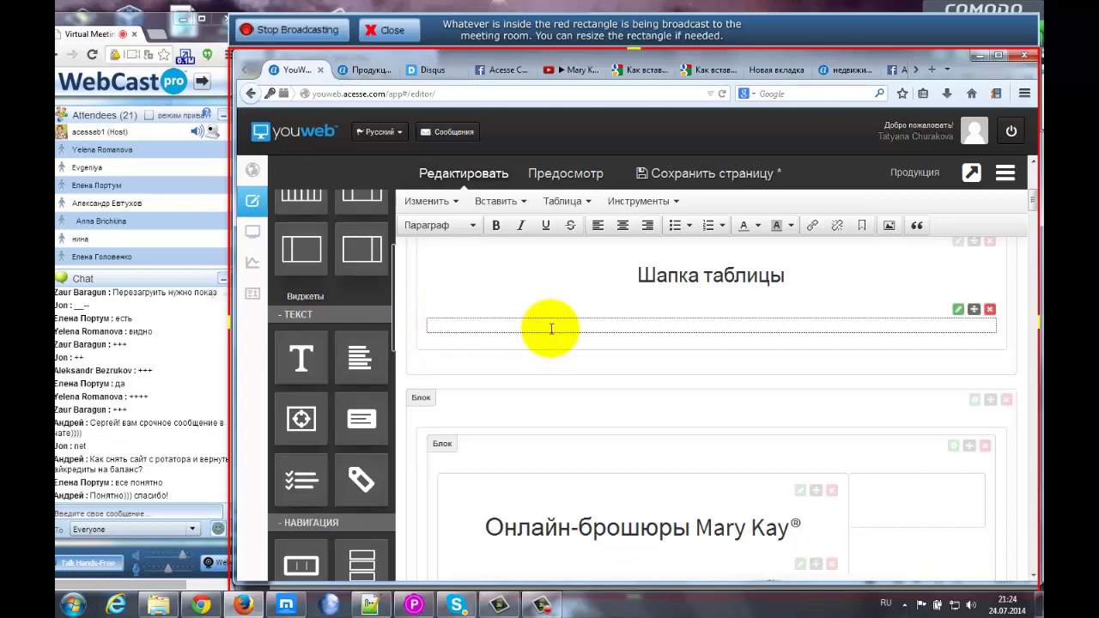
left_click(958, 310)
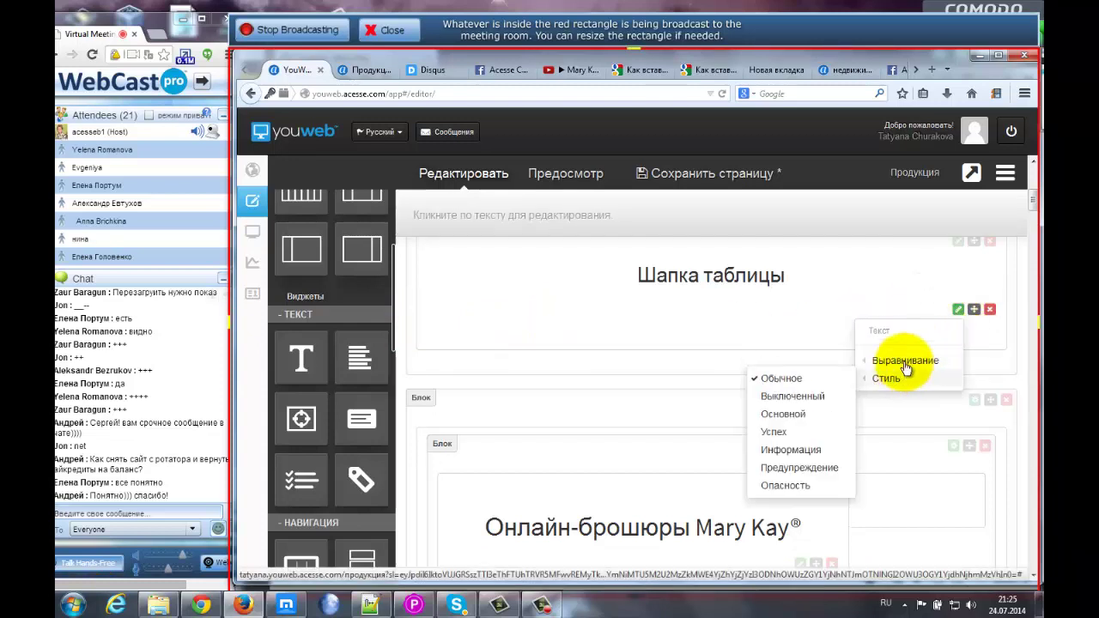
mouse_move(902, 361)
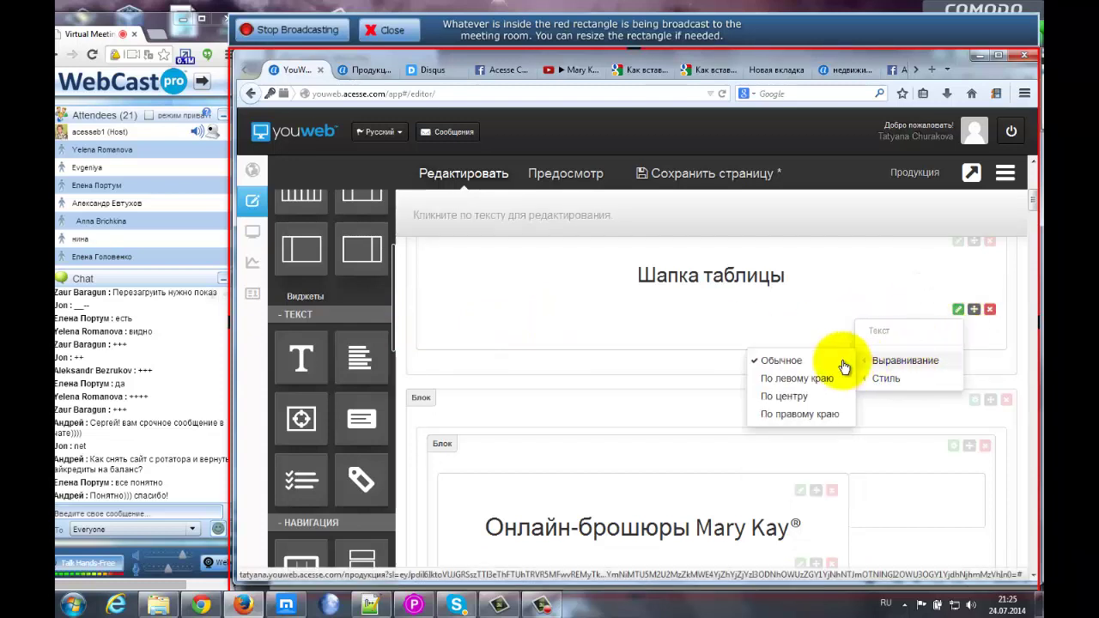
left_click(783, 397)
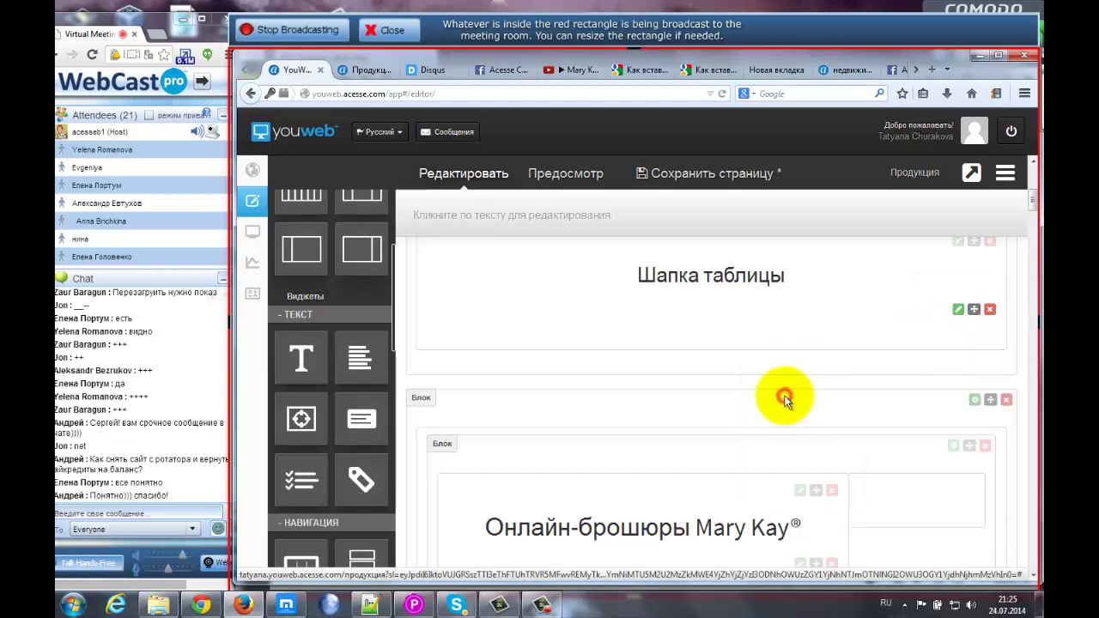
left_click(805, 322)
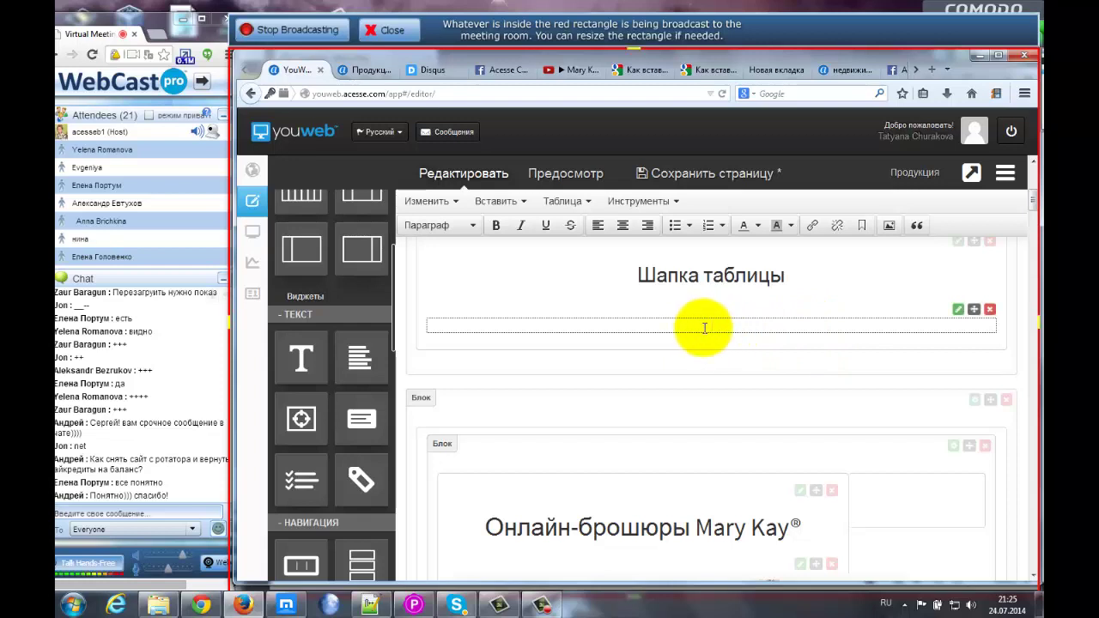
- Insert a 2 x 2 table via Таблица > Вставить таблицу and place the caret inside it
left_click(565, 203)
mouse_move(583, 227)
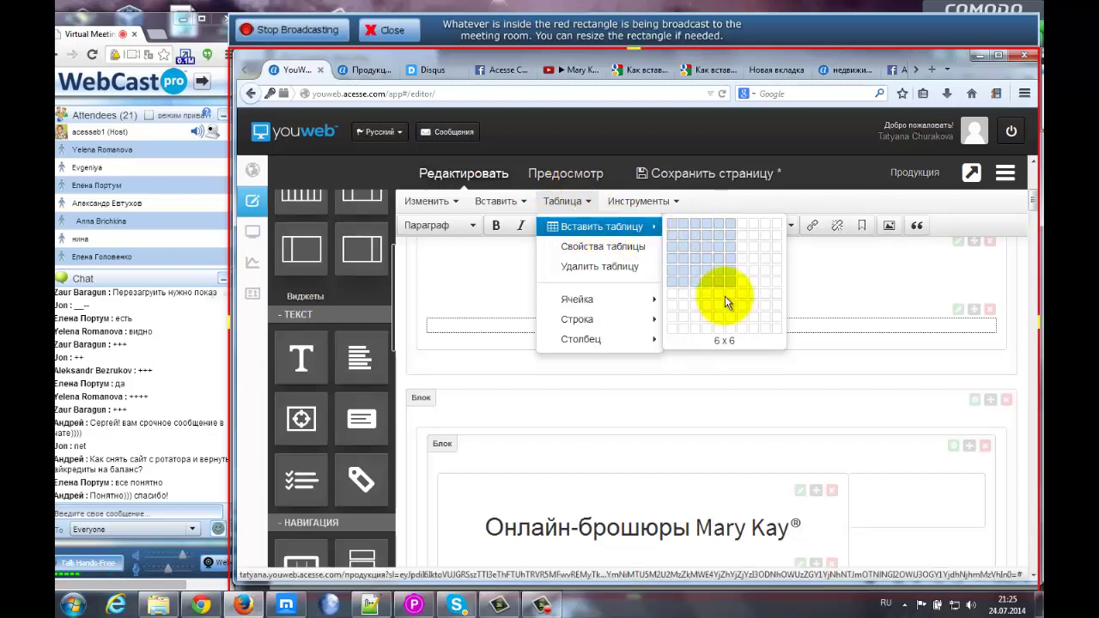
left_click(686, 234)
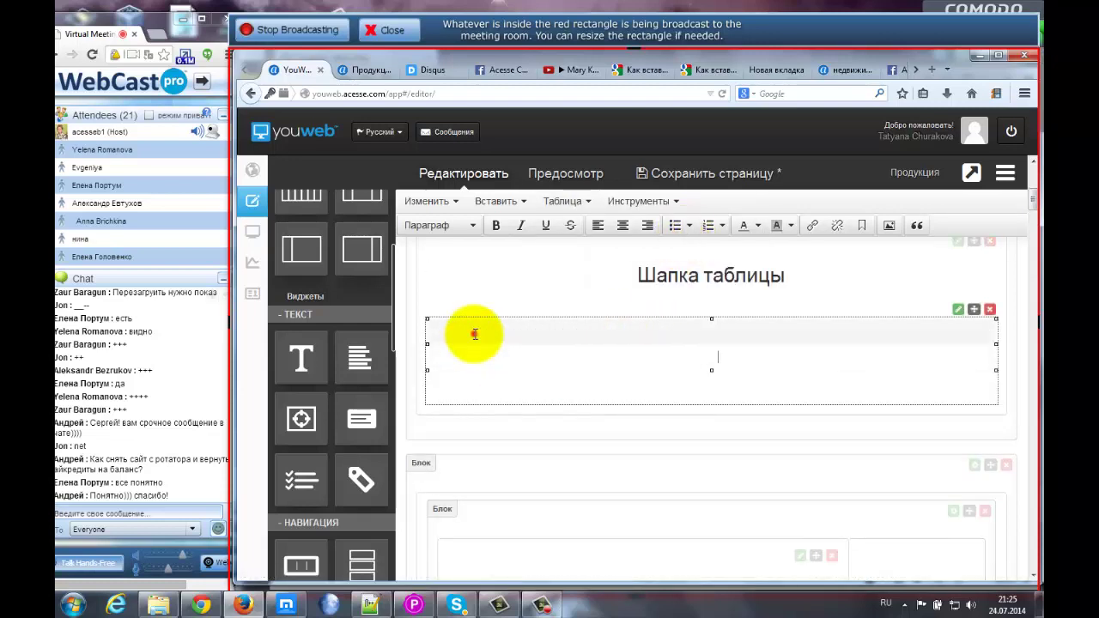
left_click(763, 338)
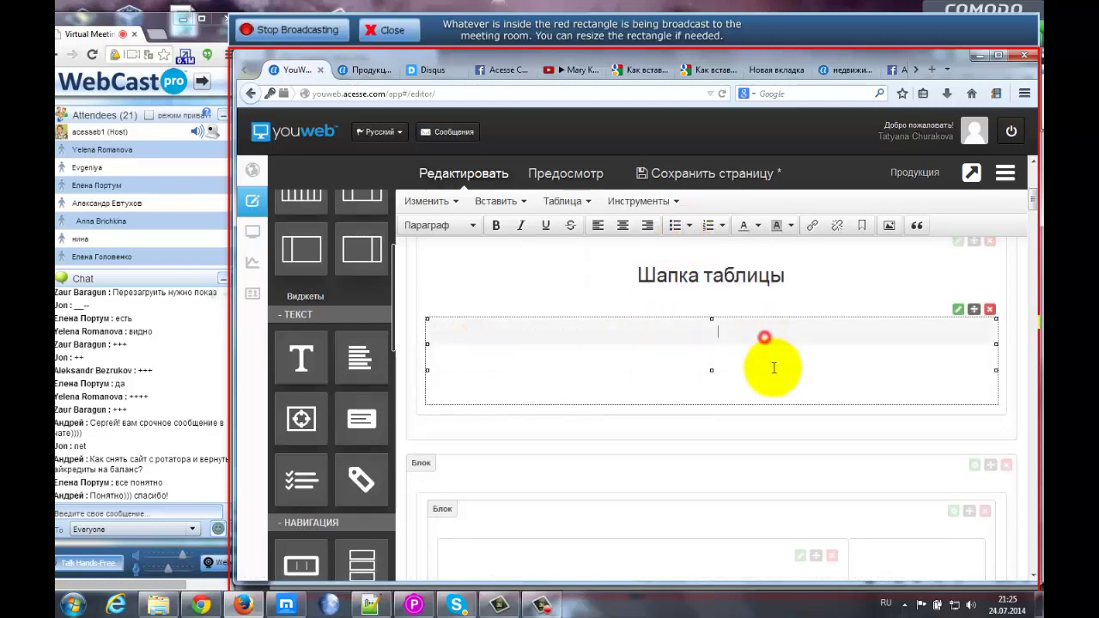
left_click(593, 337)
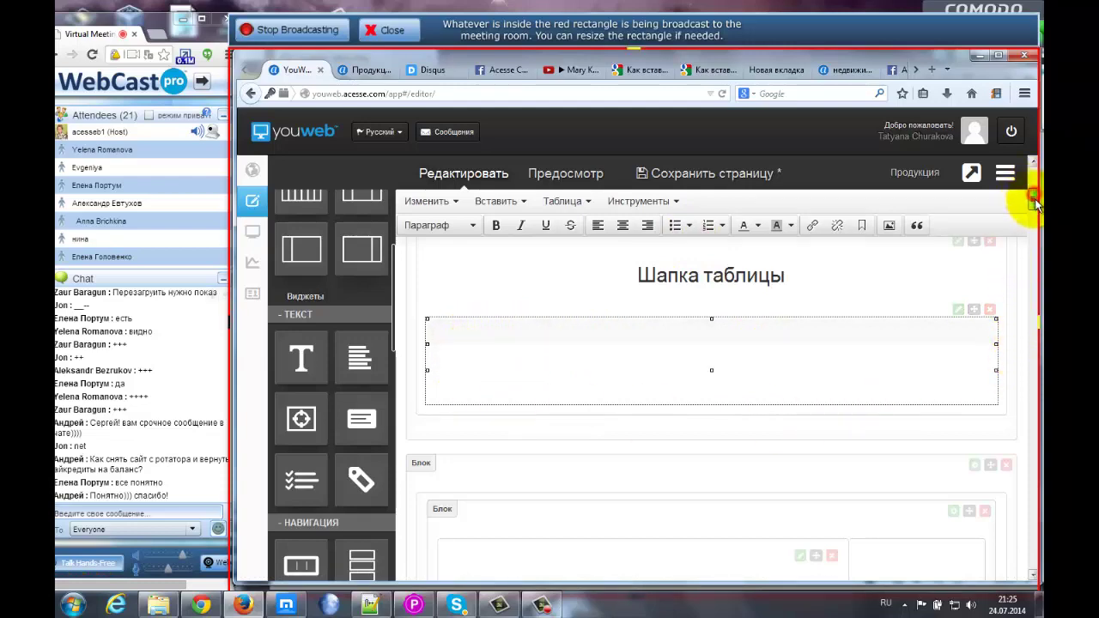
left_click_drag(1035, 203, 1034, 220)
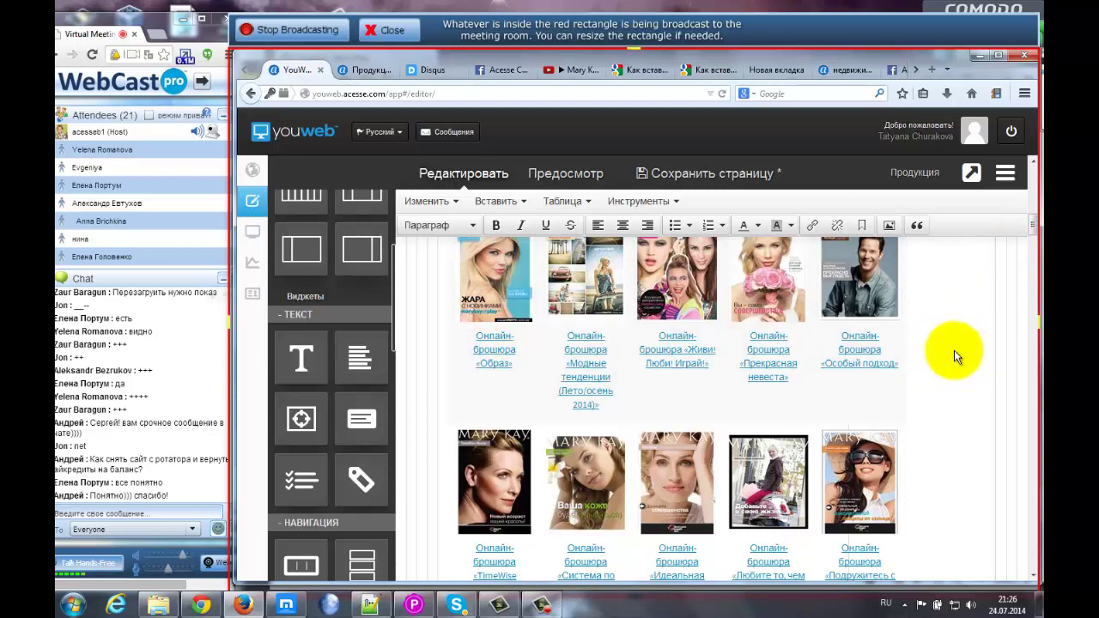
left_click_drag(1035, 212, 1034, 196)
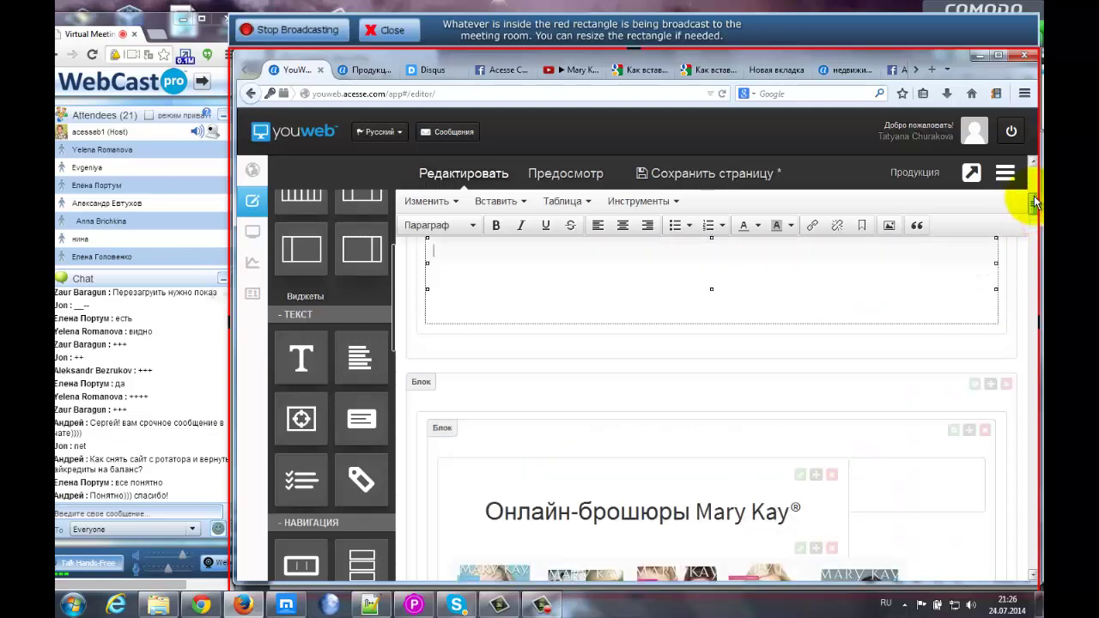
left_click(536, 363)
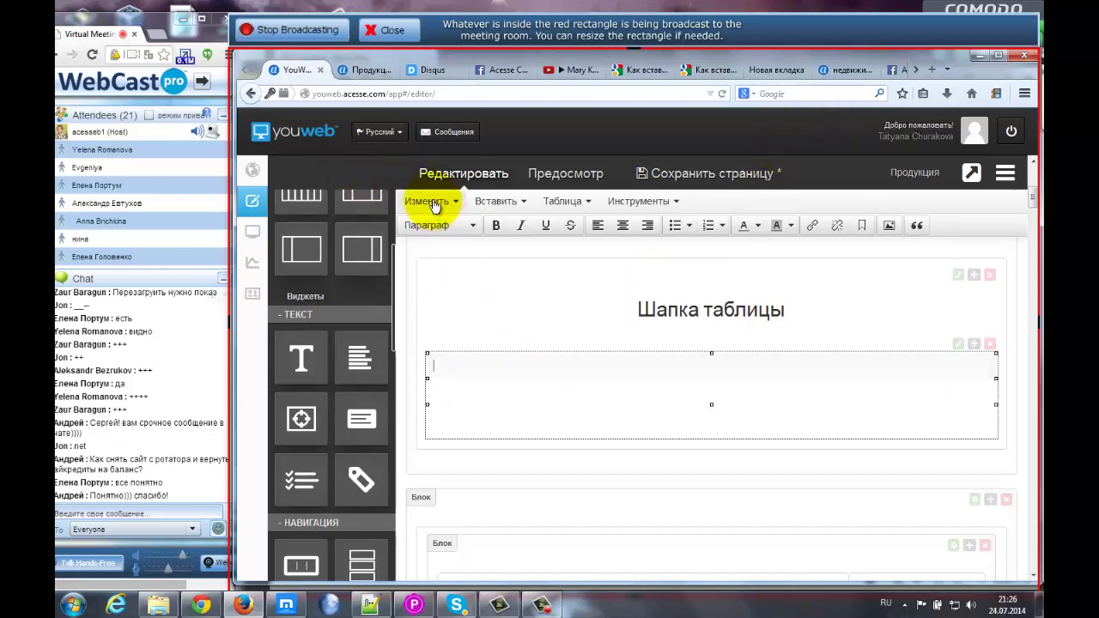
- Open the insert-image dialog and copy the 56_c49j.jpg banner URL from the Members banners embed code
left_click(500, 202)
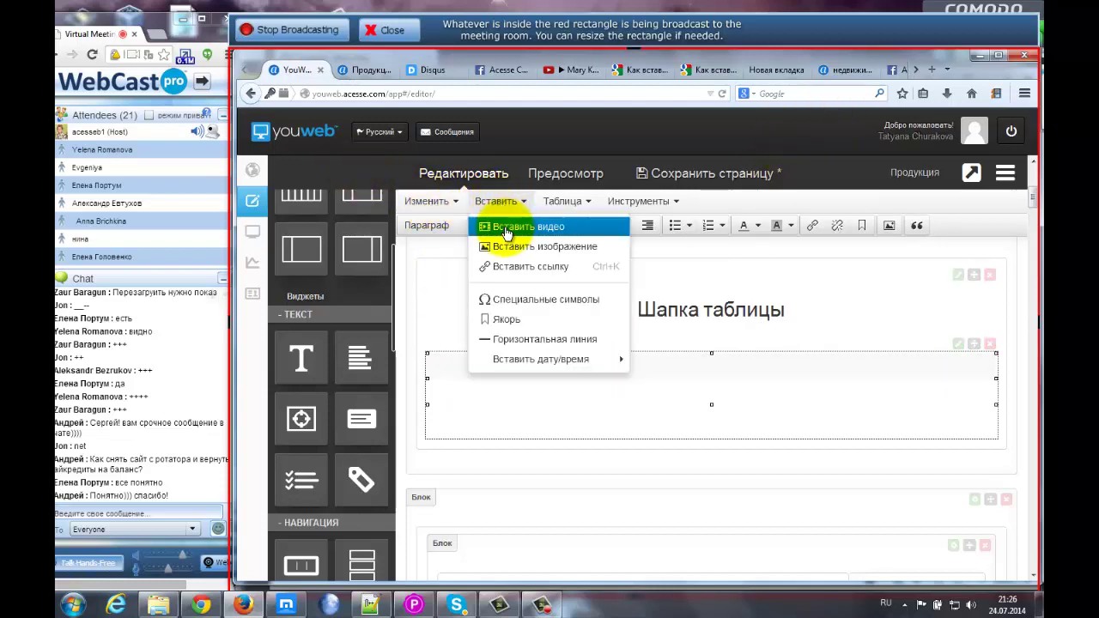
left_click(511, 249)
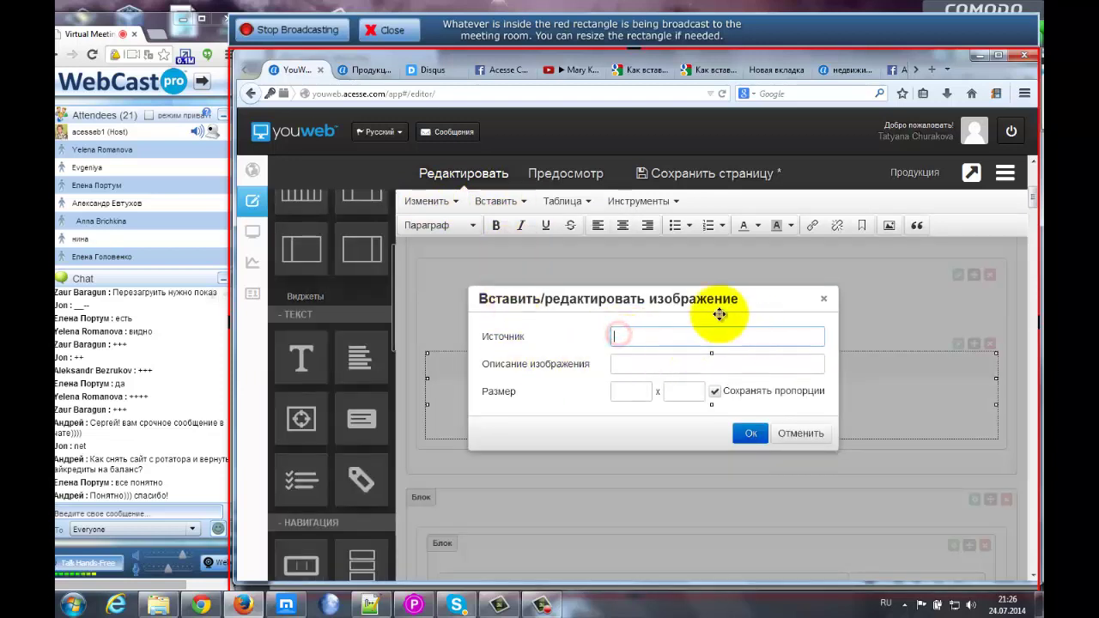
left_click(916, 70)
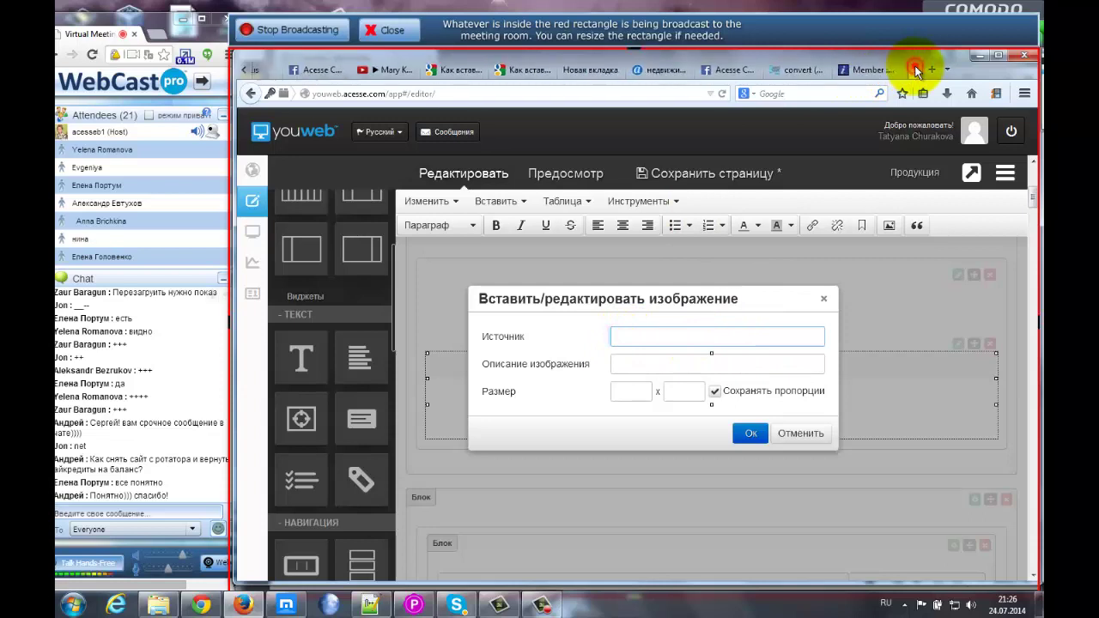
left_click(872, 70)
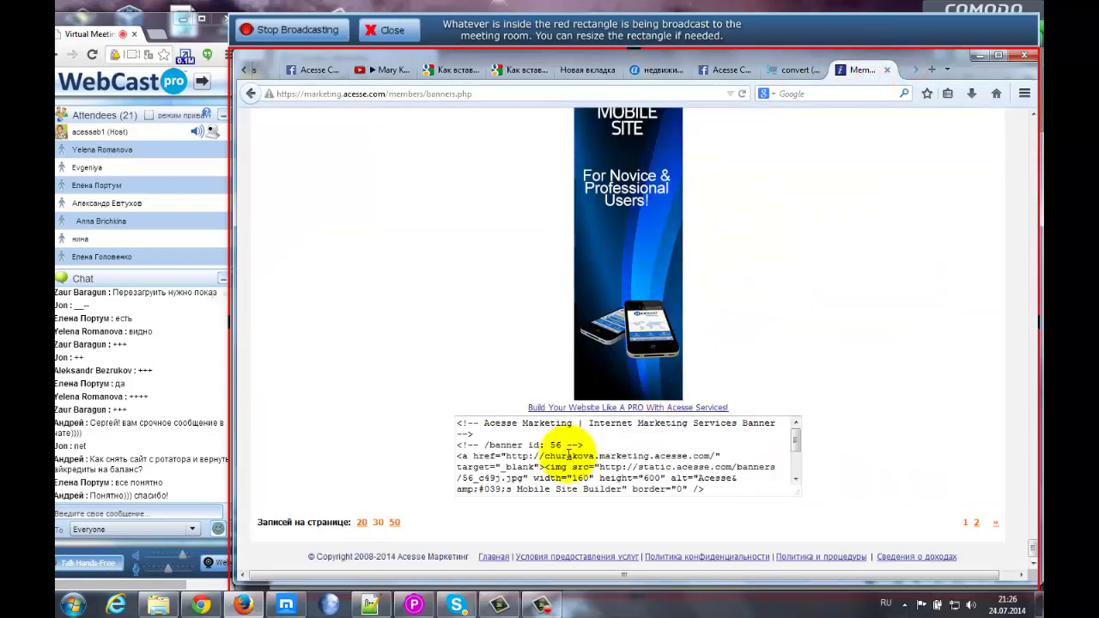
left_click(544, 465)
scroll(687, 459, "down", 1)
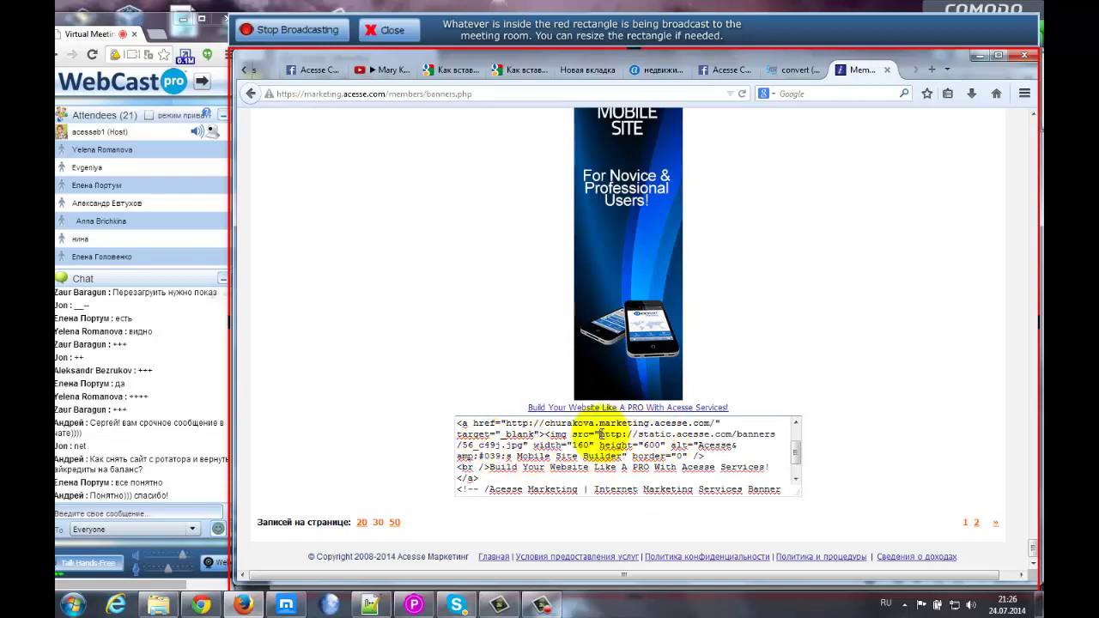
left_click_drag(598, 434, 526, 446)
key("ctrl+c")
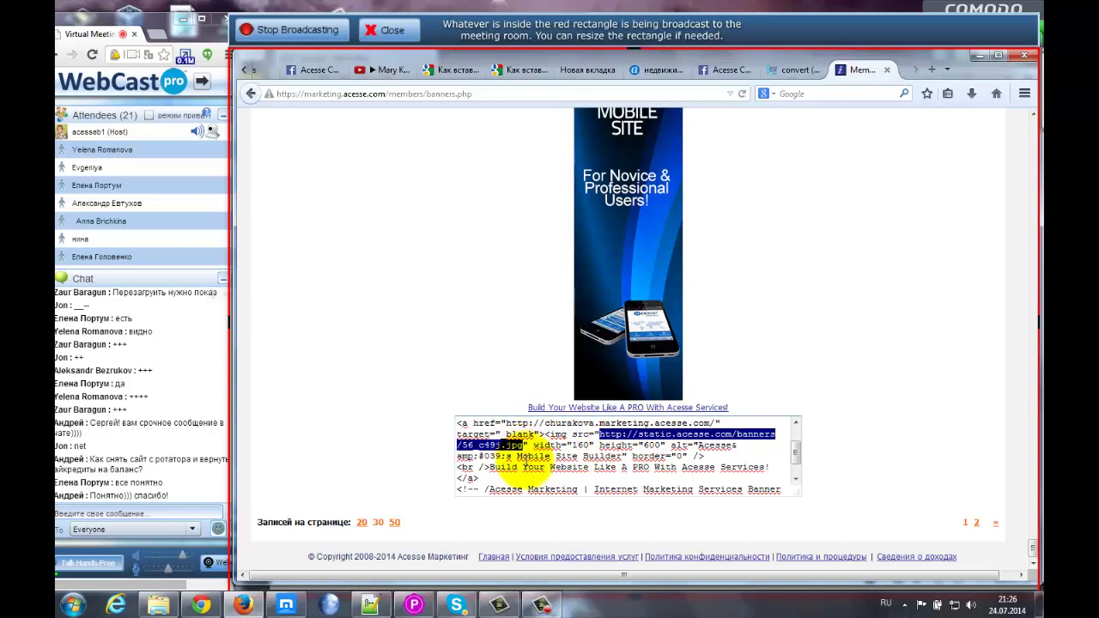
- Insert the banner with the pasted URL as Источник, description 'Баннер', and size 160 x 600
left_click(246, 72)
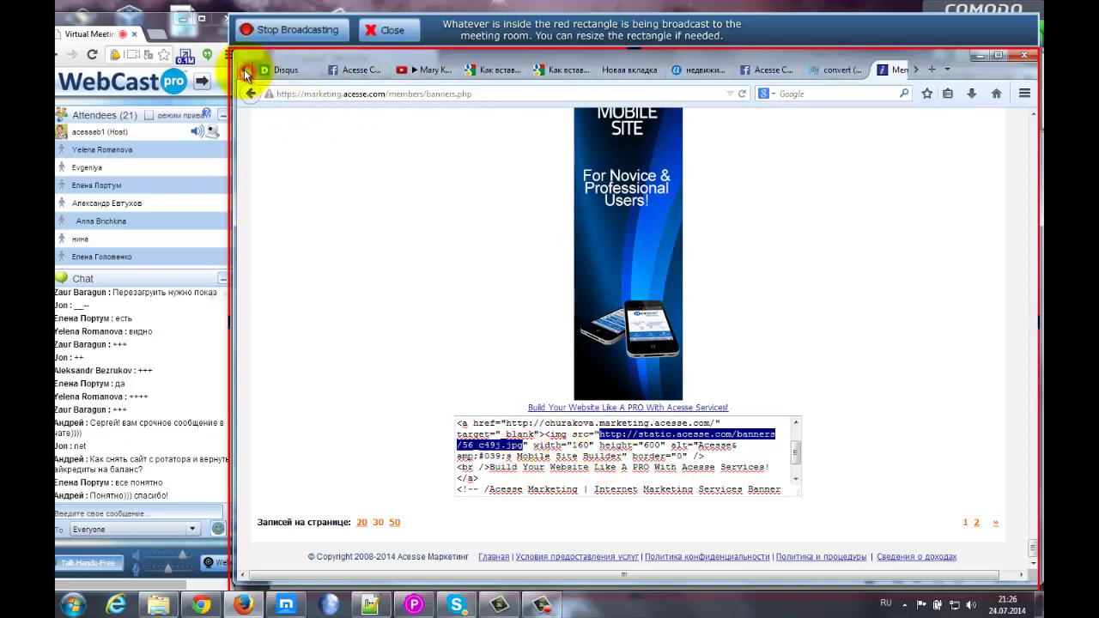
left_click(245, 72)
left_click(292, 68)
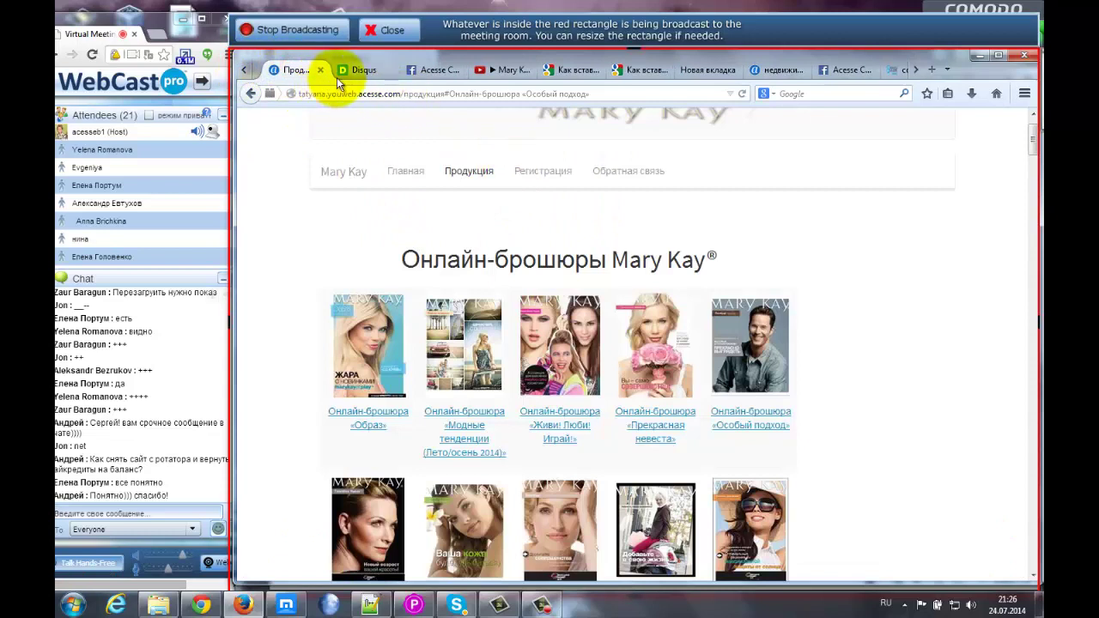
left_click(245, 69)
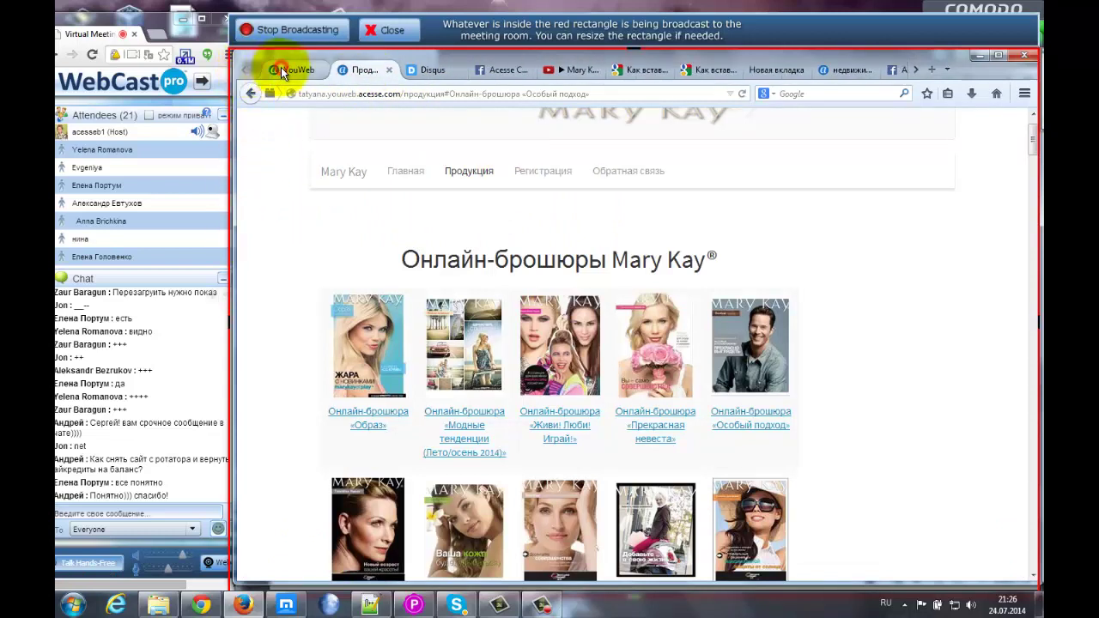
left_click(279, 69)
key("ctrl+v")
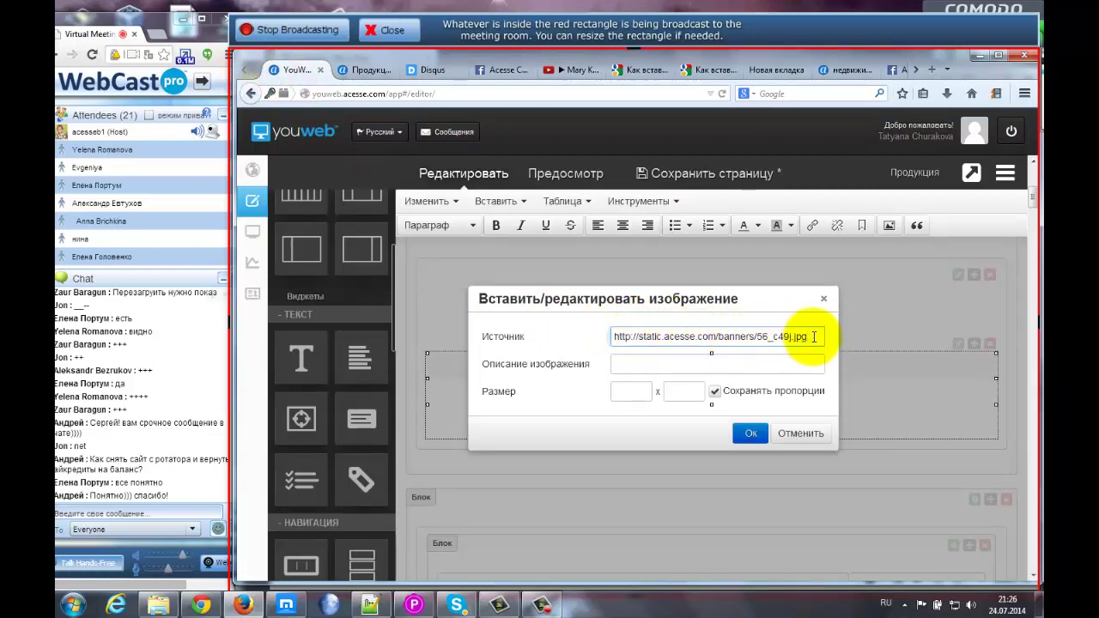
left_click(617, 368)
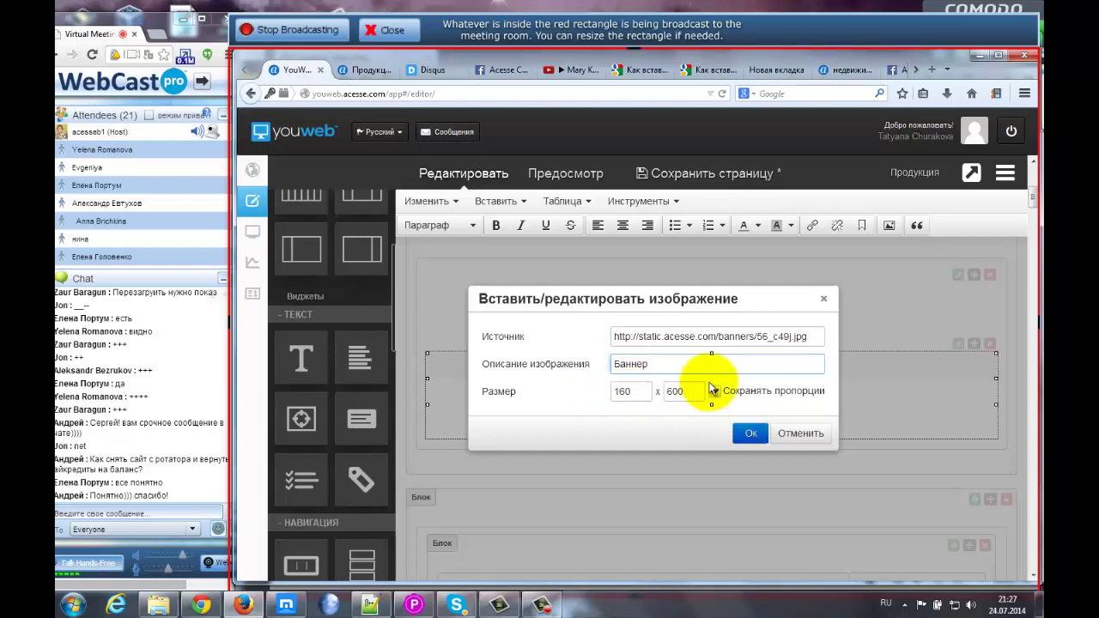
left_click(750, 433)
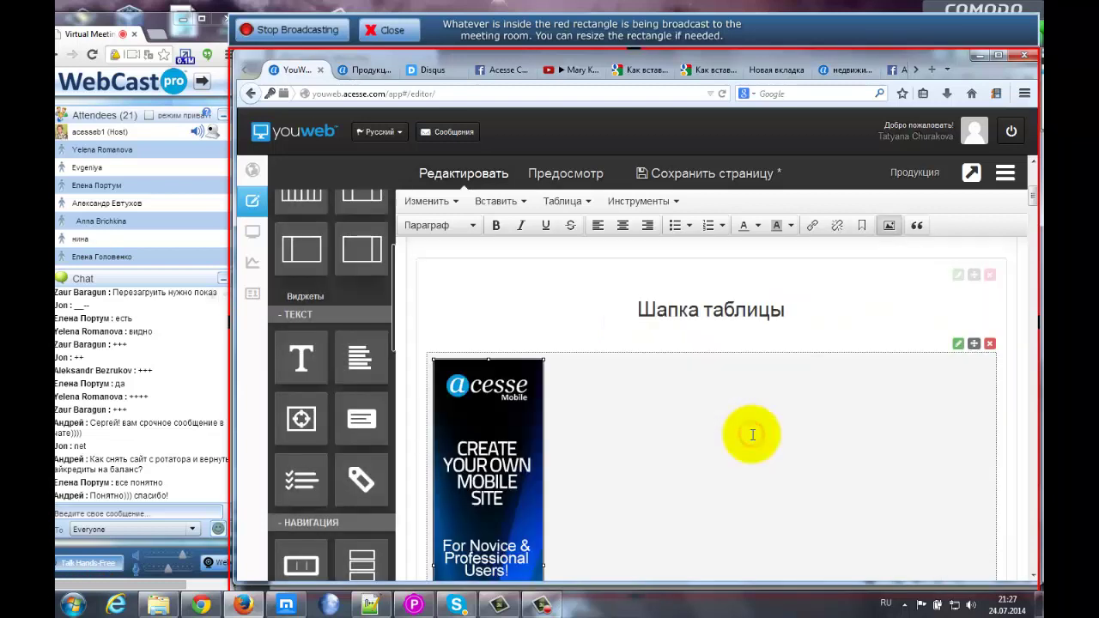
- Close the filepicker Acesse Marketing logo tab and view the inserted banner in the YouWeb editor
scroll(1033, 198, "down", 3)
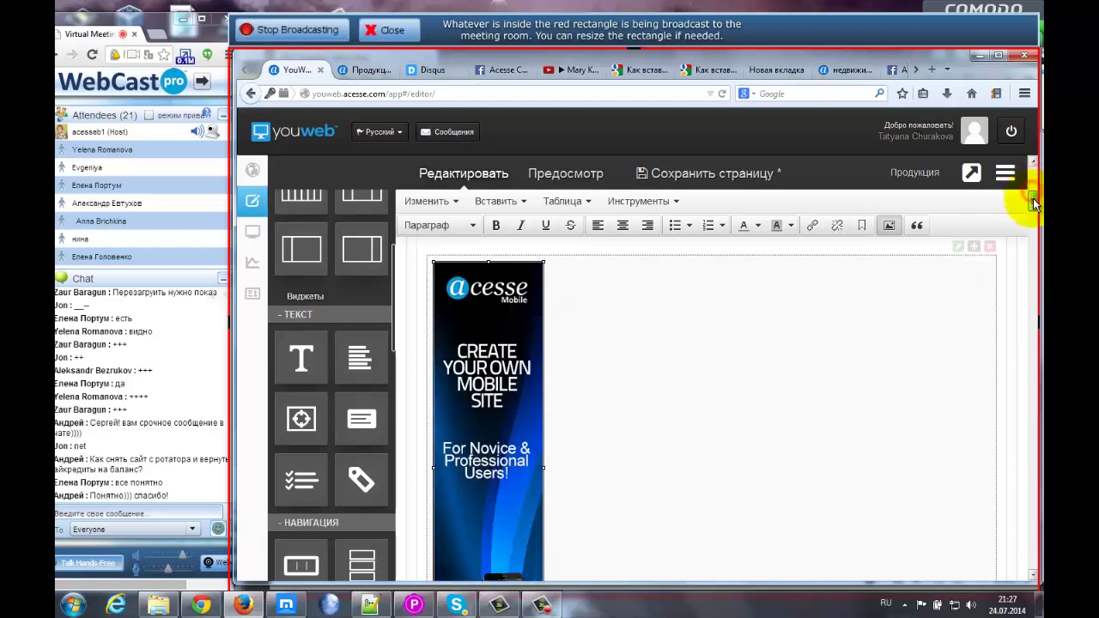
left_click(875, 73)
left_click(872, 73)
left_click(872, 73)
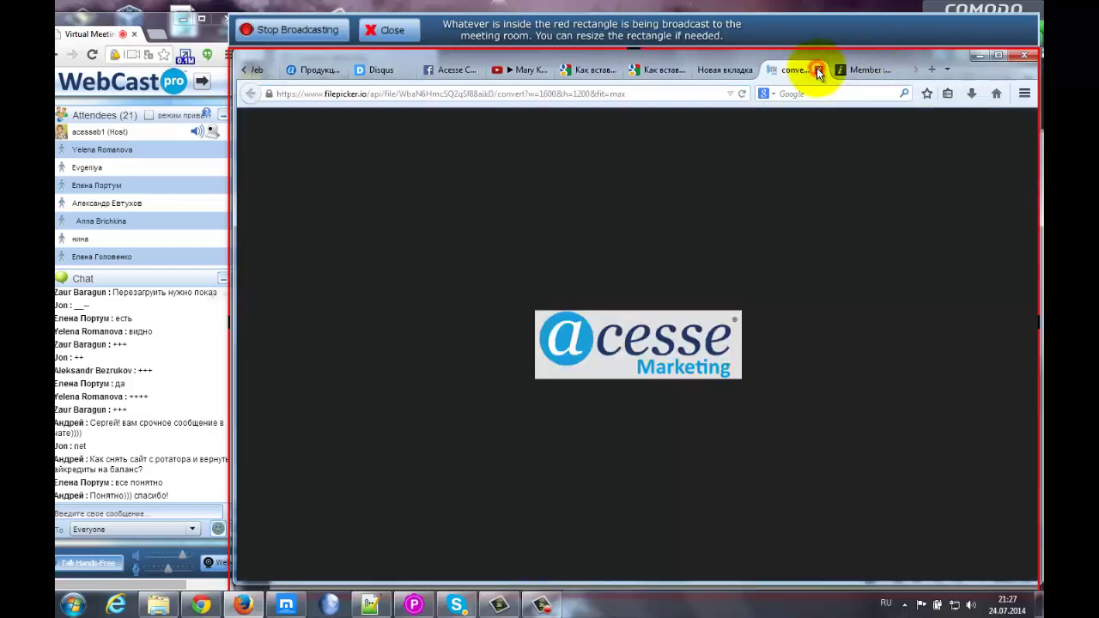
left_click(819, 70)
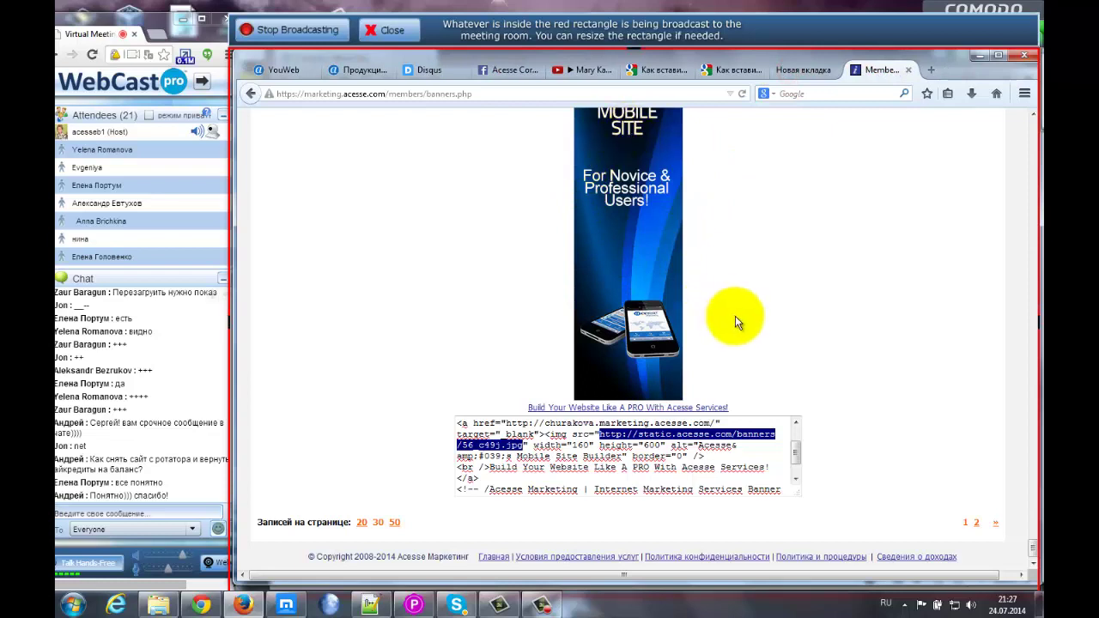
left_click(795, 304)
scroll(795, 304, "up", 3)
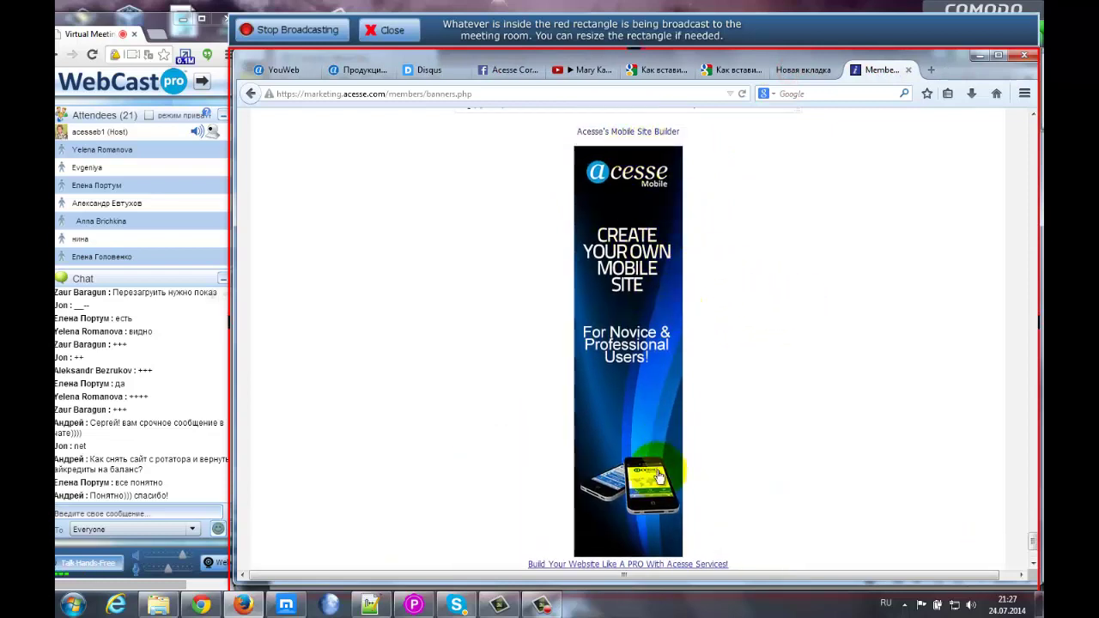
left_click(273, 72)
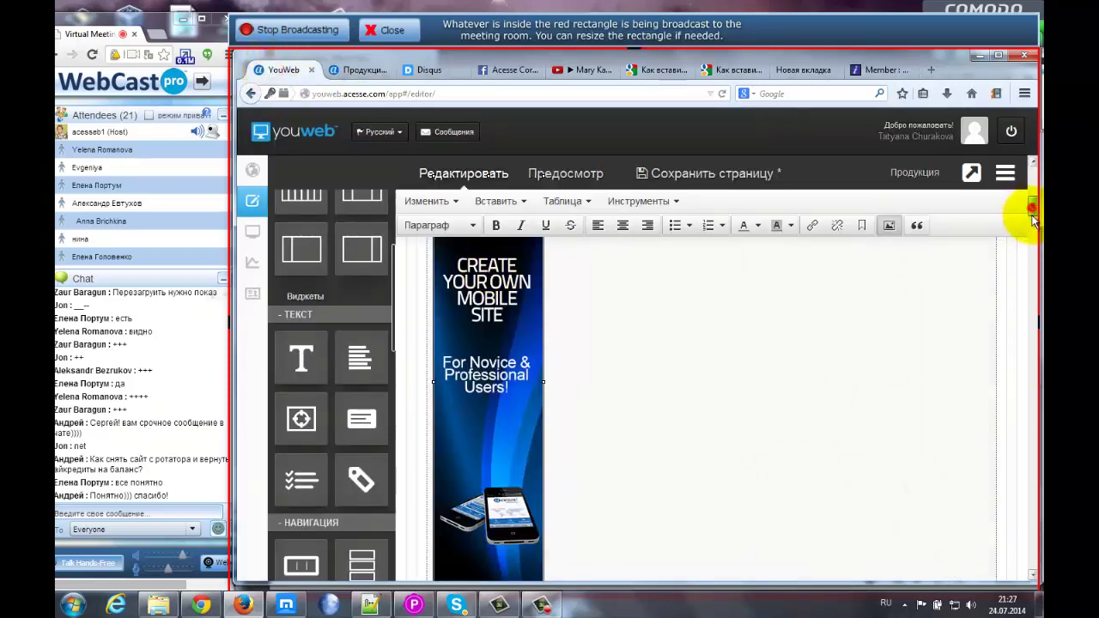
scroll(1029, 214, "down", 5)
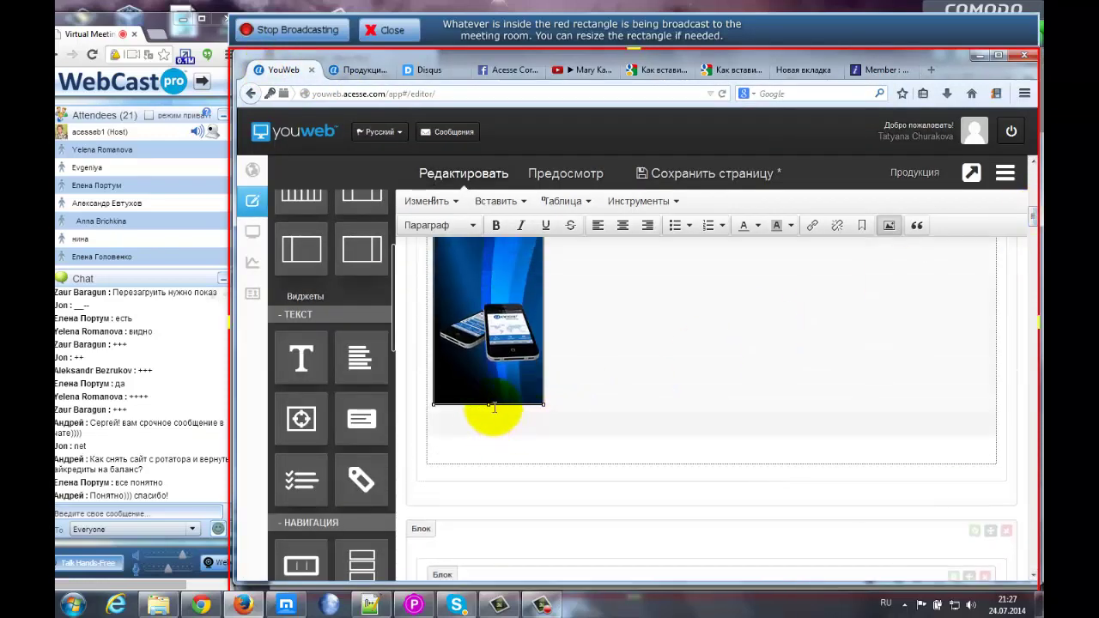
- Shrink the tall acesse Mobile banner under 'Шапка таблицы' to a small, roughly square thumbnail
left_click_drag(488, 400, 545, 315)
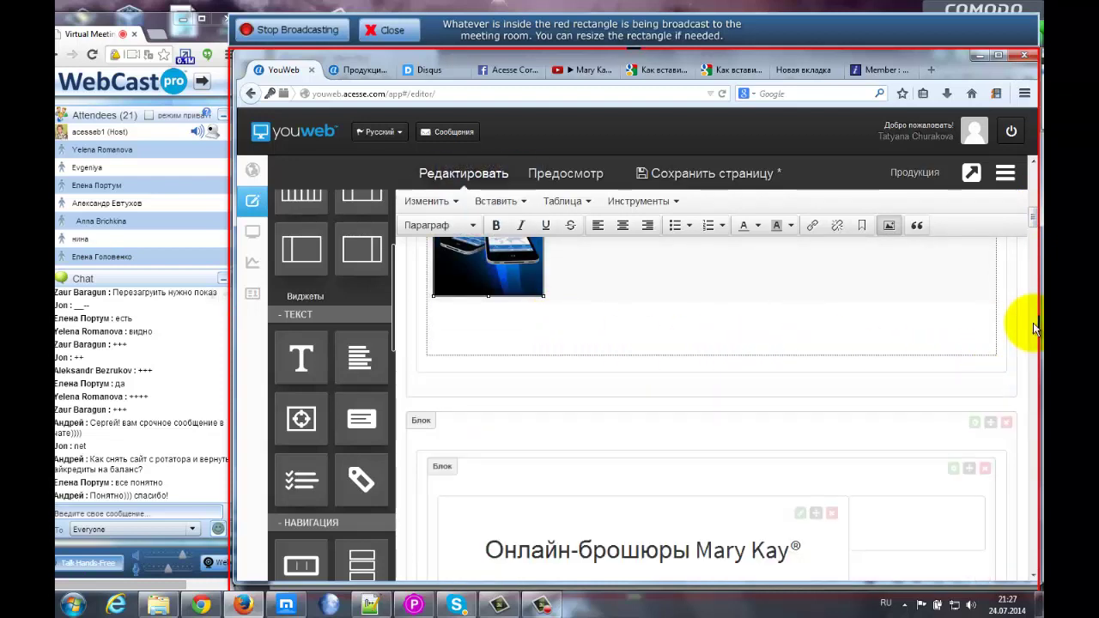
left_click(1033, 195)
scroll(1032, 195, "down", 1)
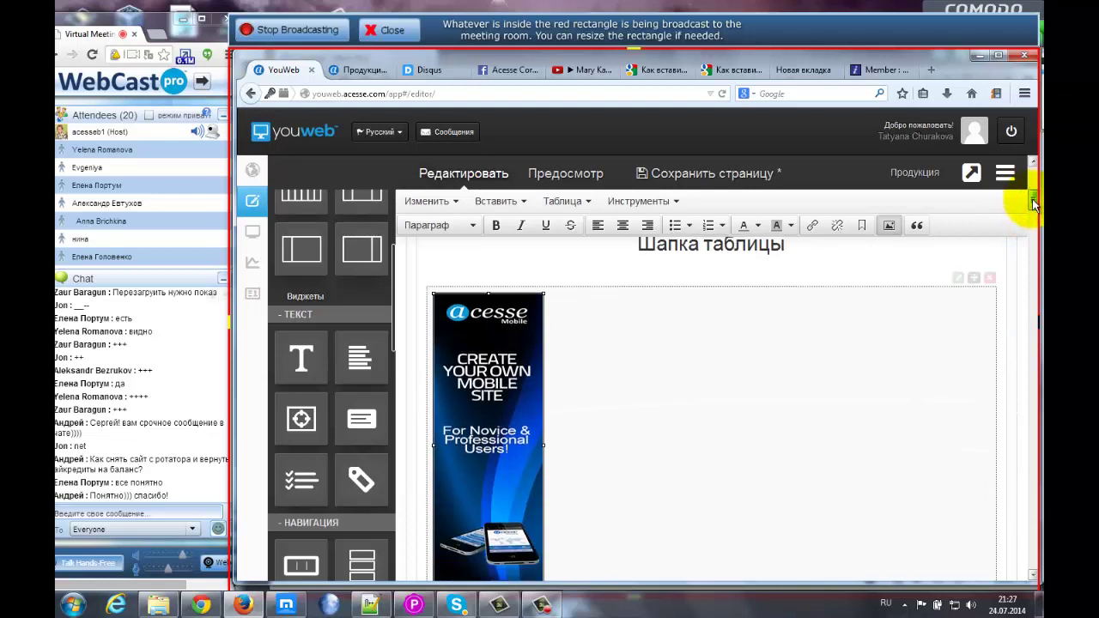
left_click_drag(489, 284, 489, 429)
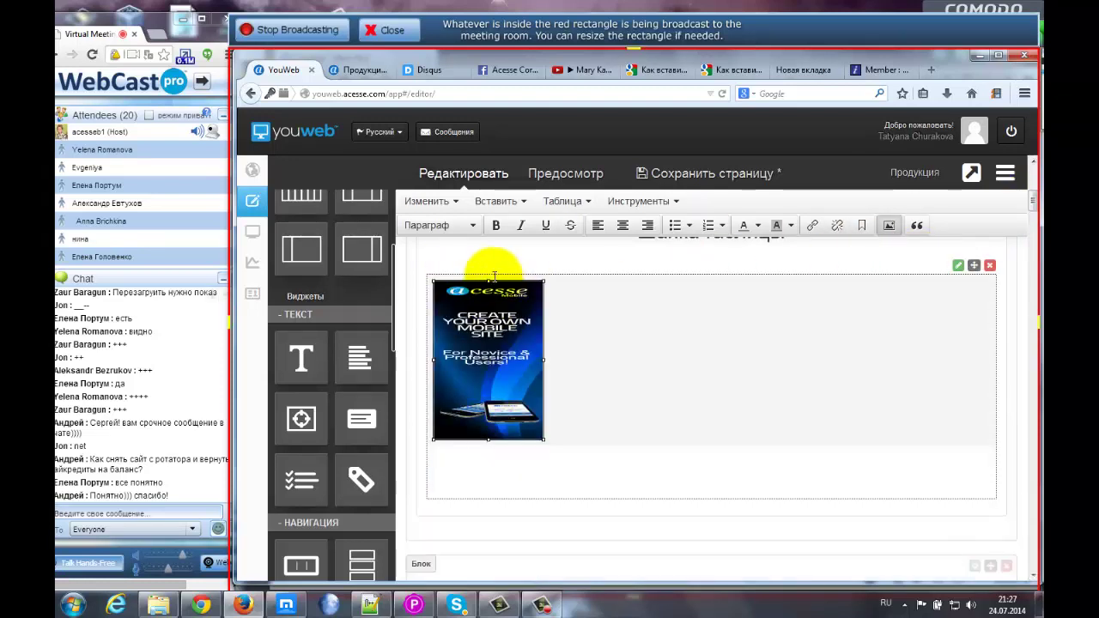
left_click_drag(490, 292, 507, 348)
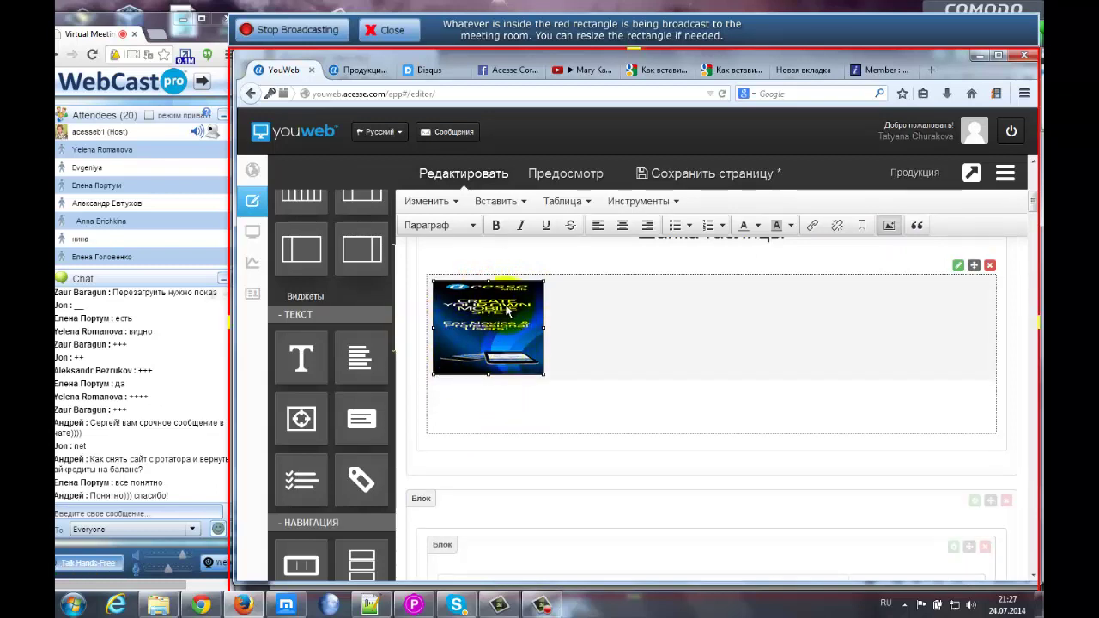
left_click(498, 417)
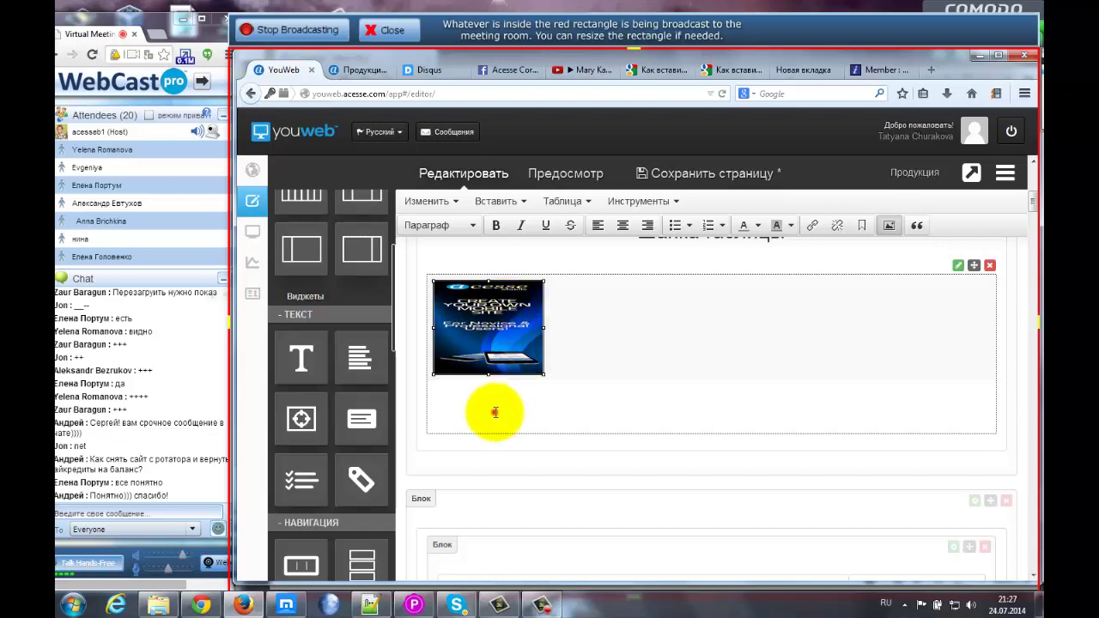
left_click(466, 410)
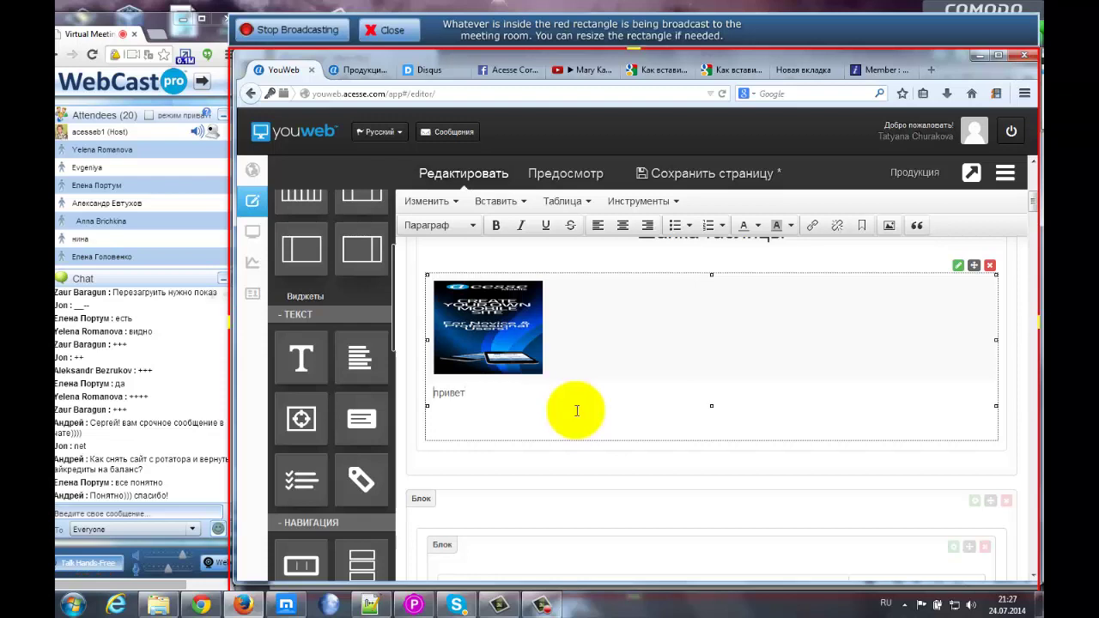
- Push the word 'привет' down a few lines below the banner and select it
key("Return")
key("Return")
key("Return")
key("Return")
key("Return")
key("Return")
key("Return")
key("Return")
key("Return")
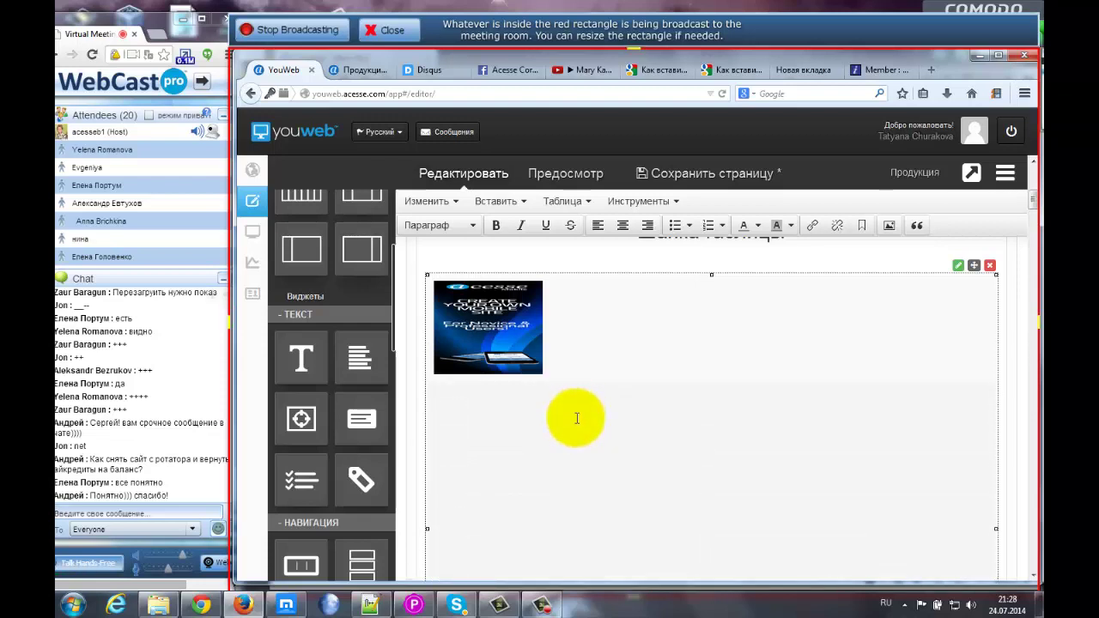
scroll(574, 416, "down", 5)
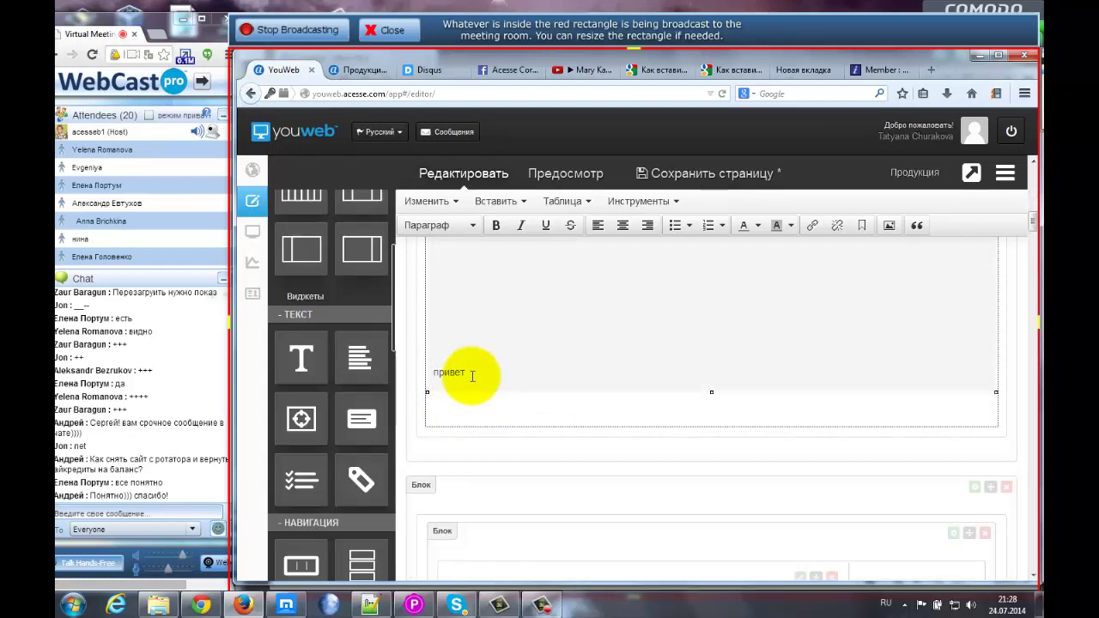
left_click_drag(471, 375, 431, 372)
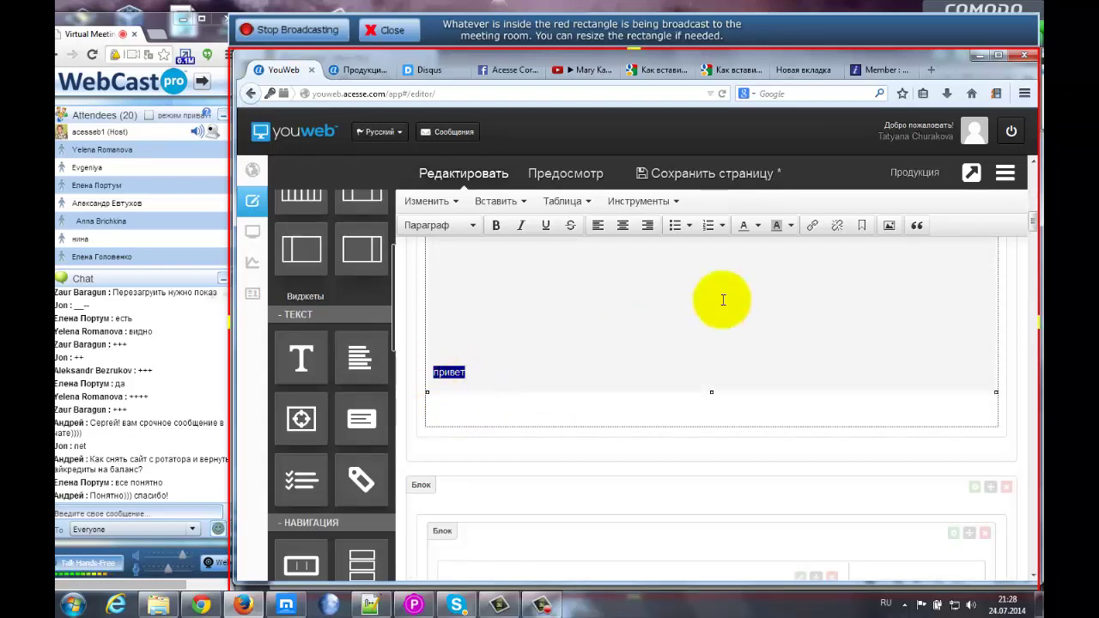
- Insert an anchor named 'Якорь привет' at привет, and paste its name as a visible label
left_click(863, 227)
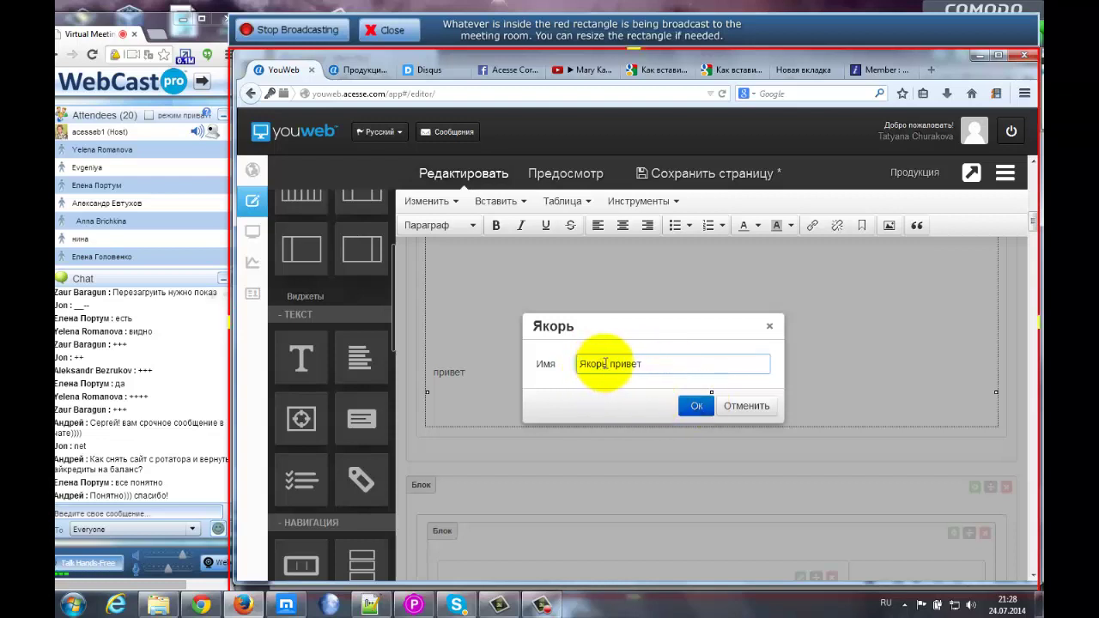
mouse_move(605, 363)
left_mouse_down()
mouse_move(577, 364)
mouse_move(606, 364)
left_mouse_up()
key("BackSpace")
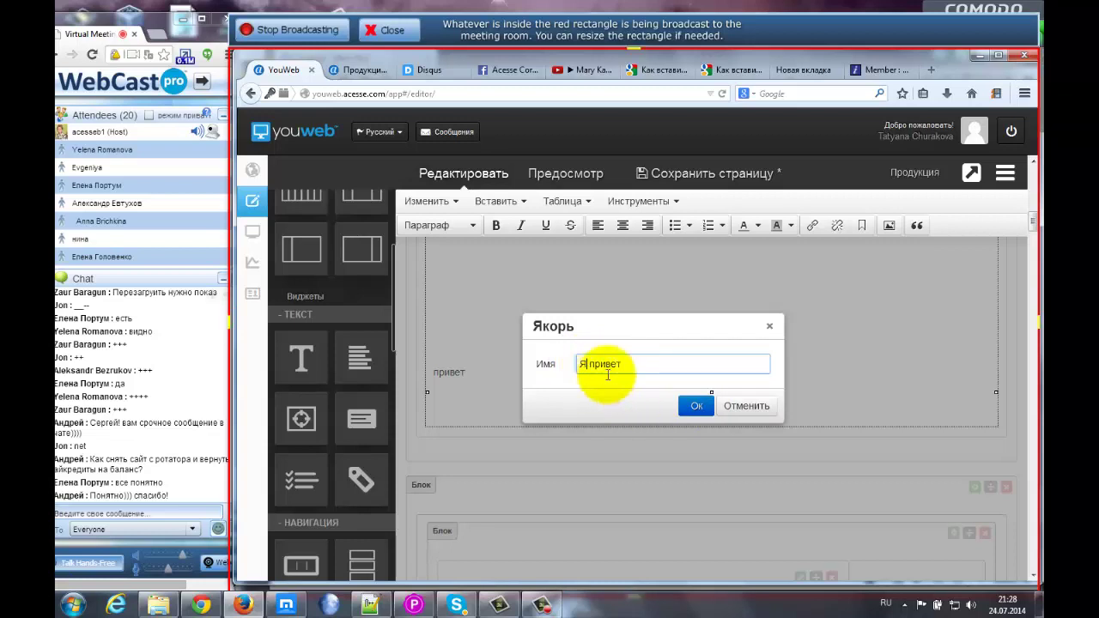
left_click(697, 405)
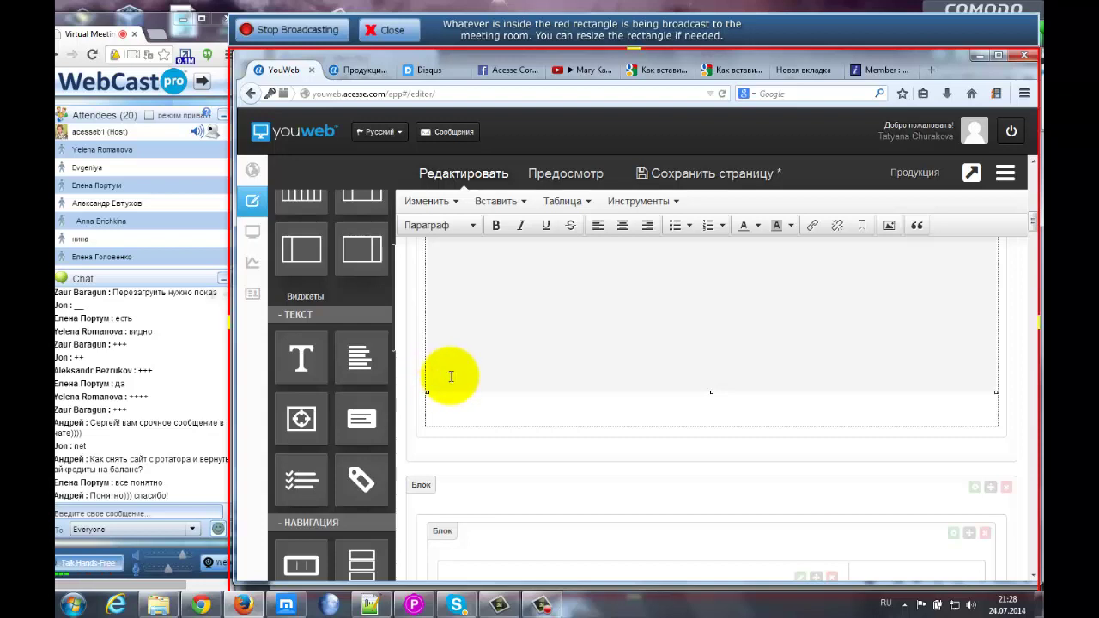
left_click(861, 225)
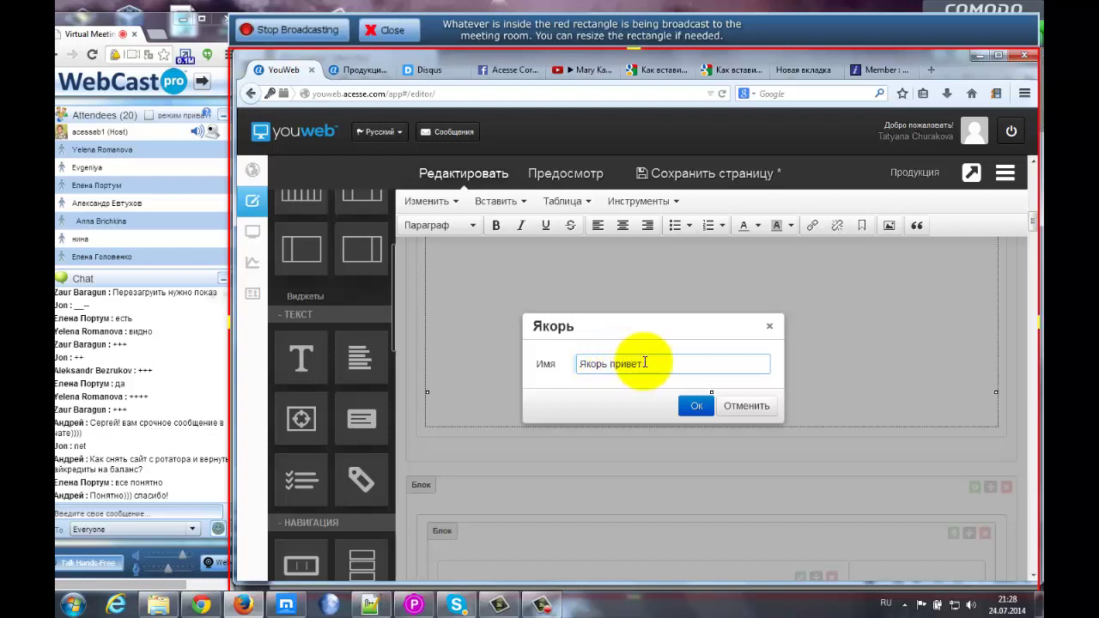
left_click_drag(642, 364, 580, 368)
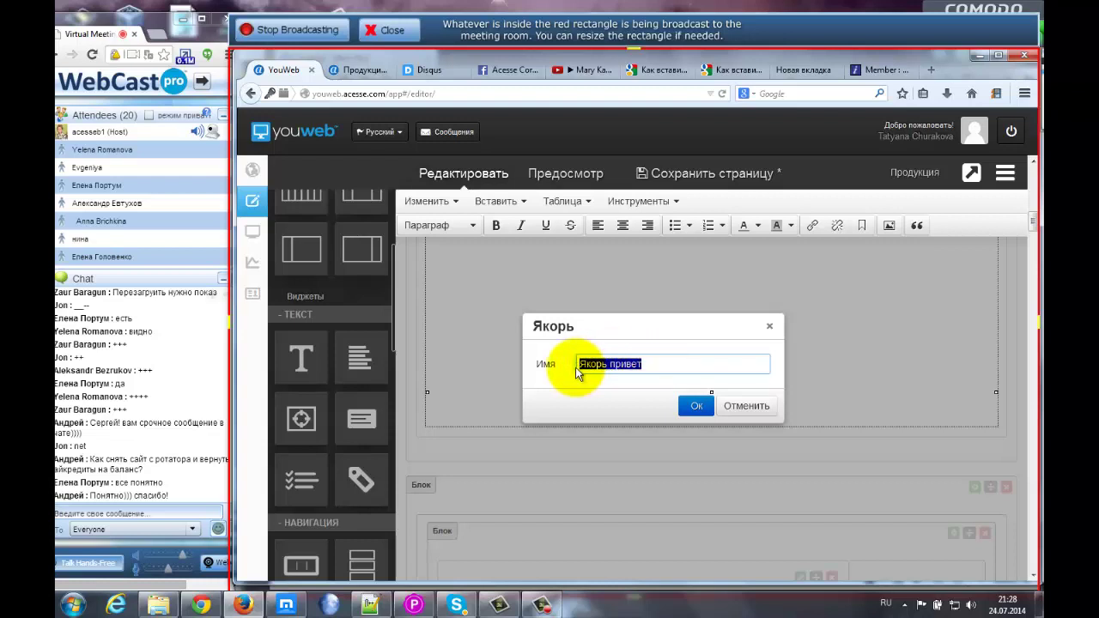
left_click(696, 405)
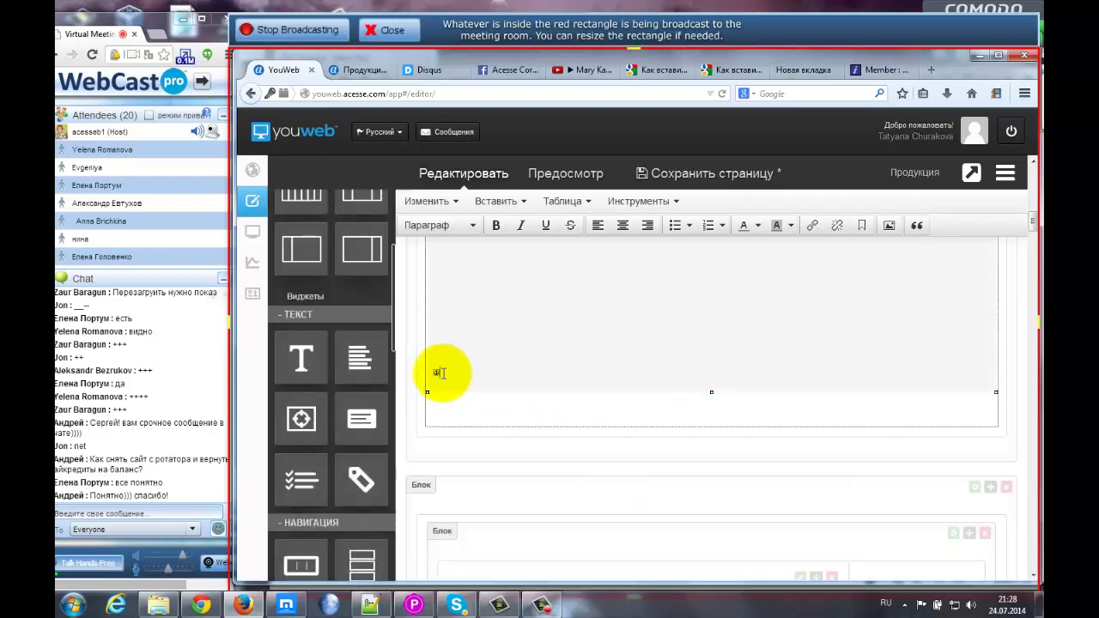
type("Якорь привет")
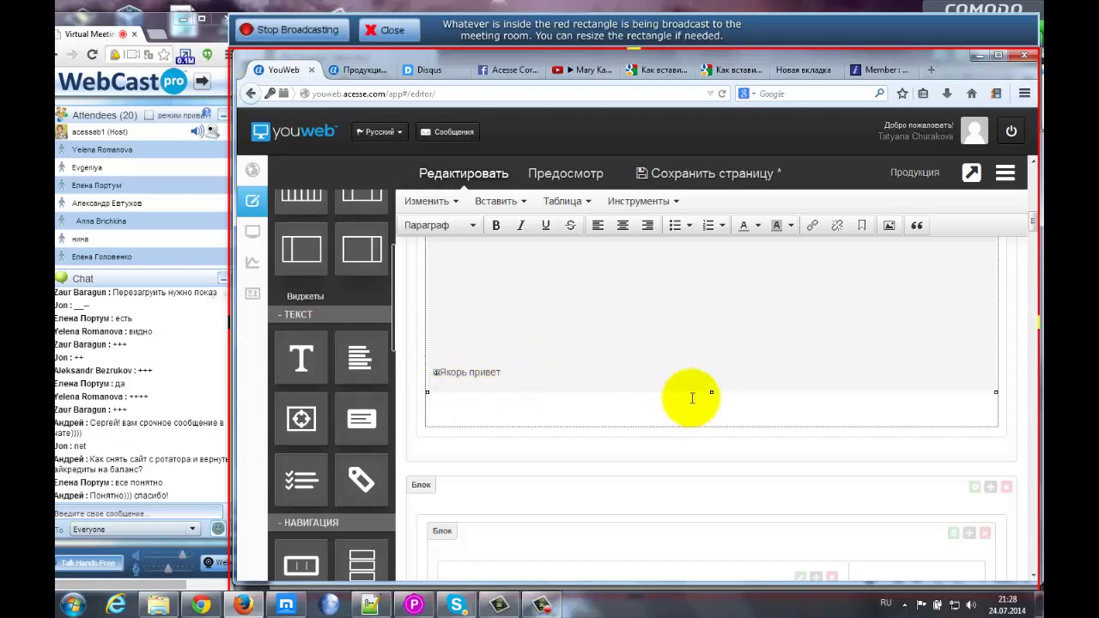
key("Return")
key("Return")
key("Return")
key("Return")
key("Return")
key("Return")
key("Return")
key("Return")
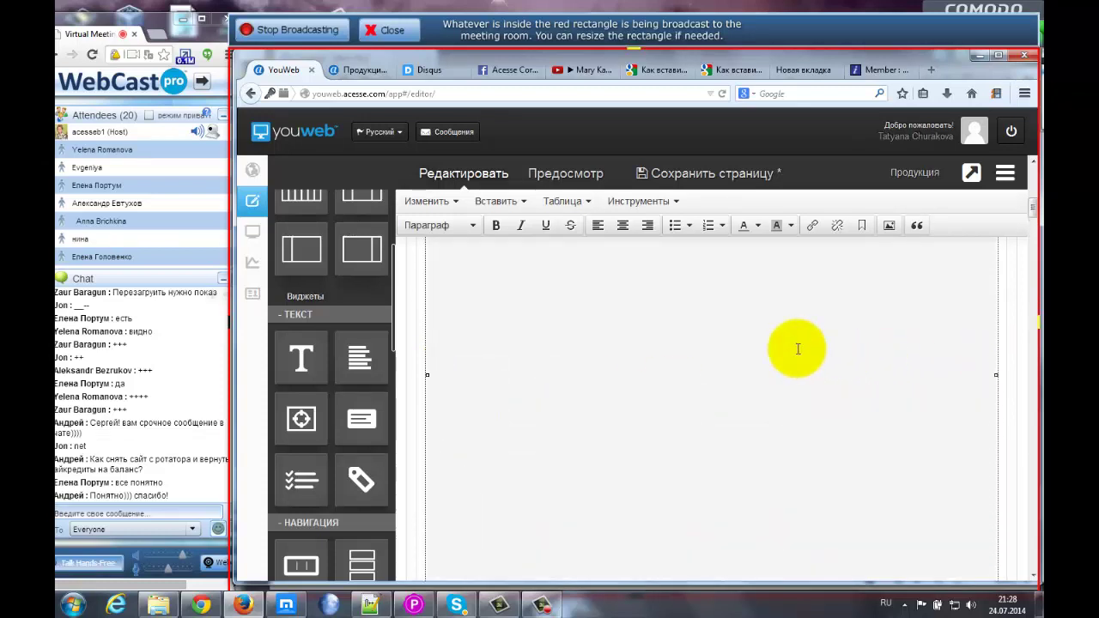
scroll(798, 349, "up", 5)
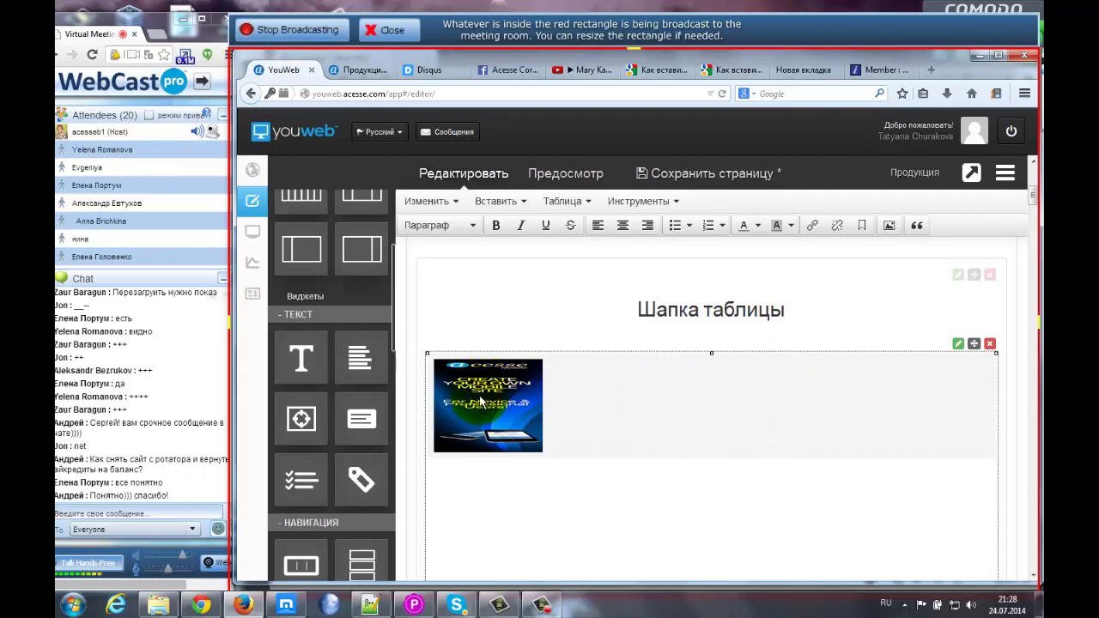
- Link the banner image to the '#Якорь привет' anchor in the same window, then save the page
left_click(486, 400)
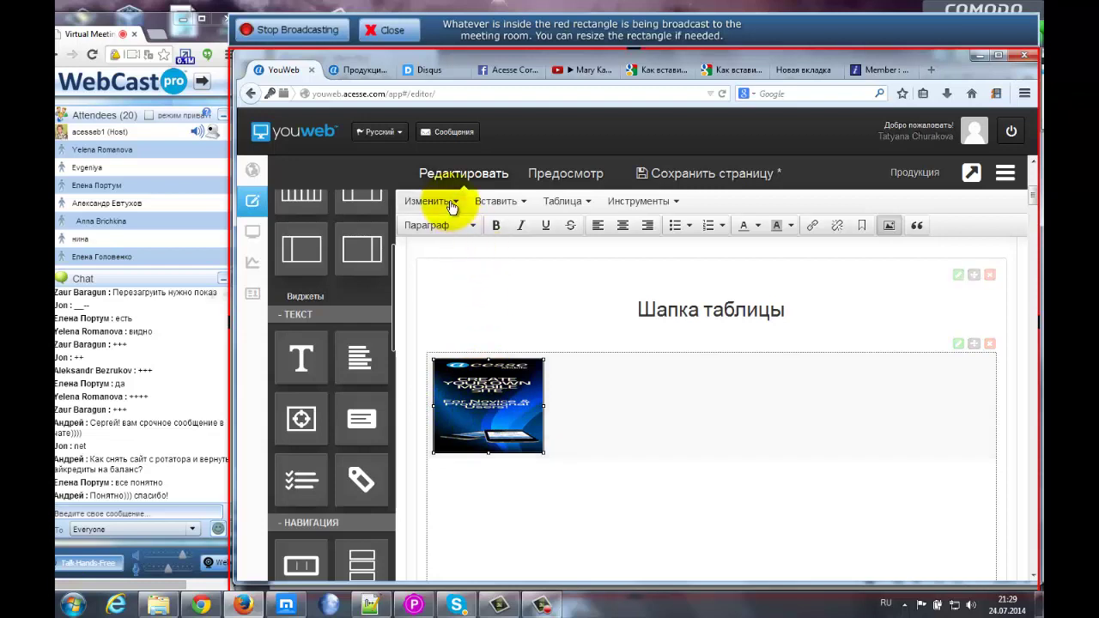
left_click(505, 204)
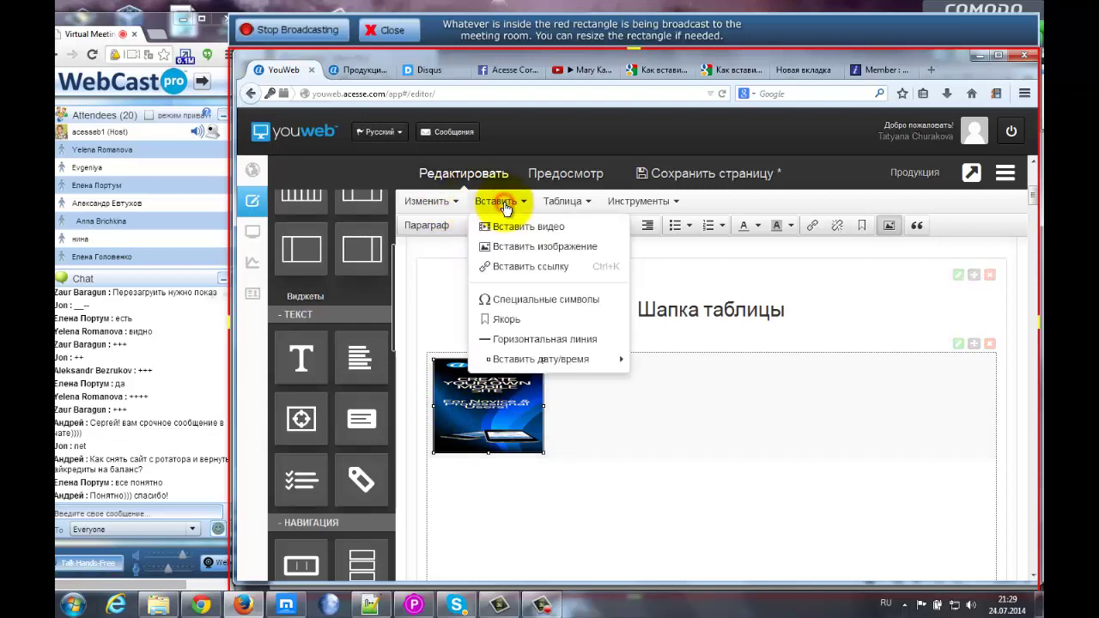
left_click(547, 268)
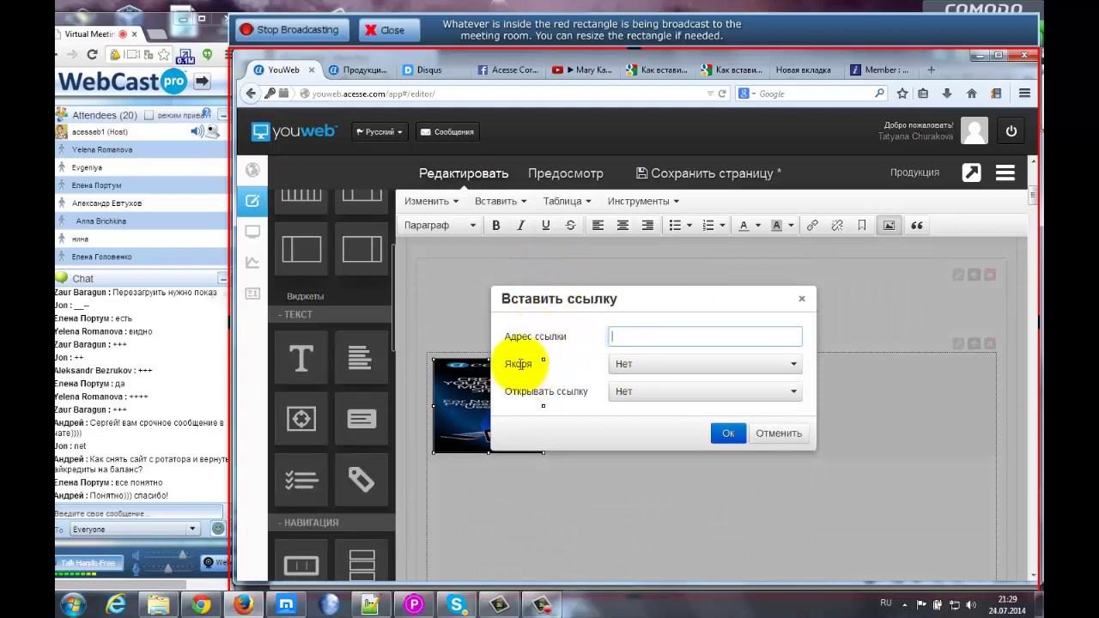
left_click(646, 365)
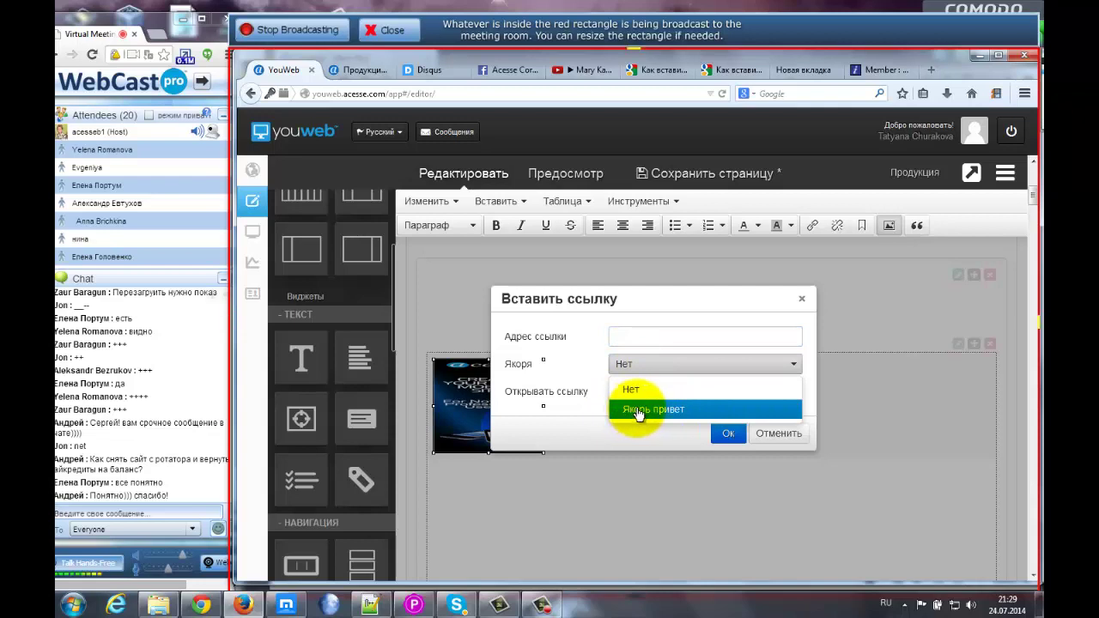
left_click(633, 411)
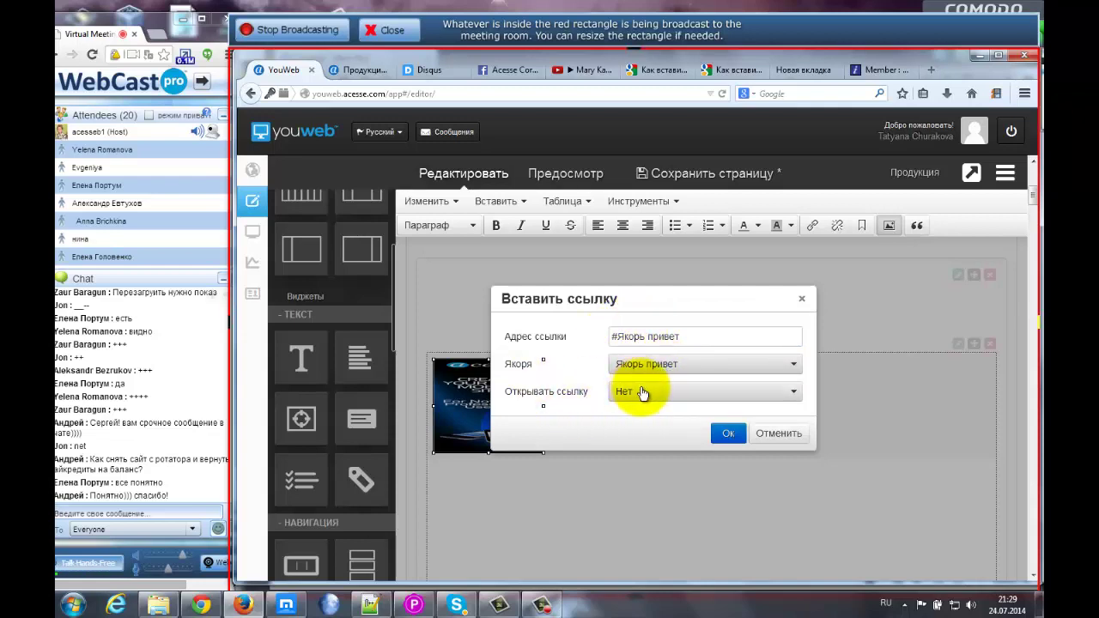
left_click(642, 393)
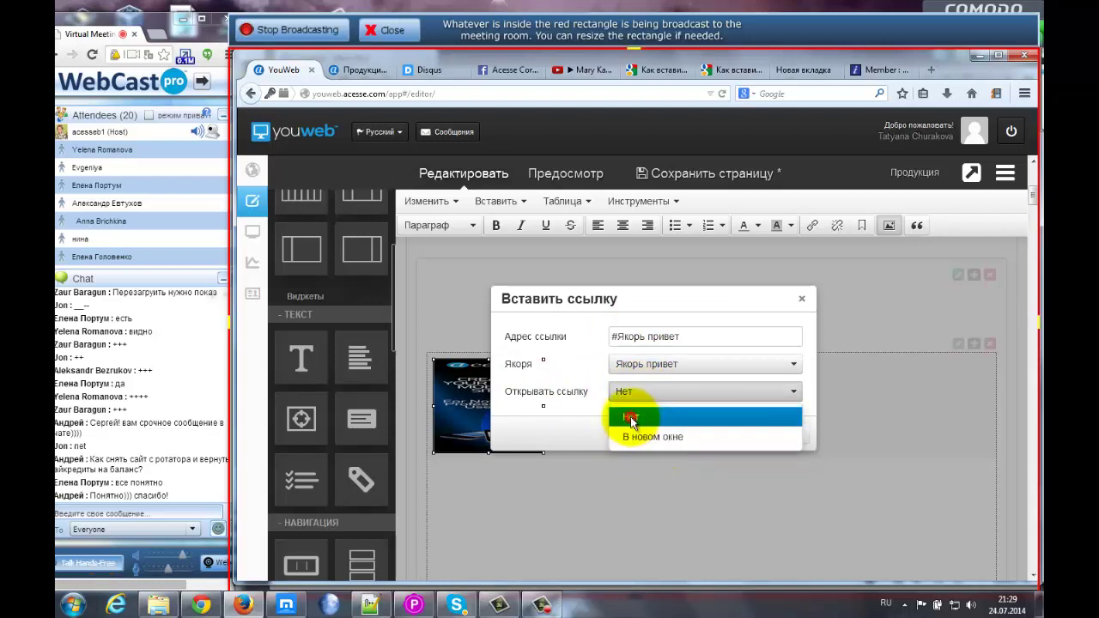
left_click(631, 418)
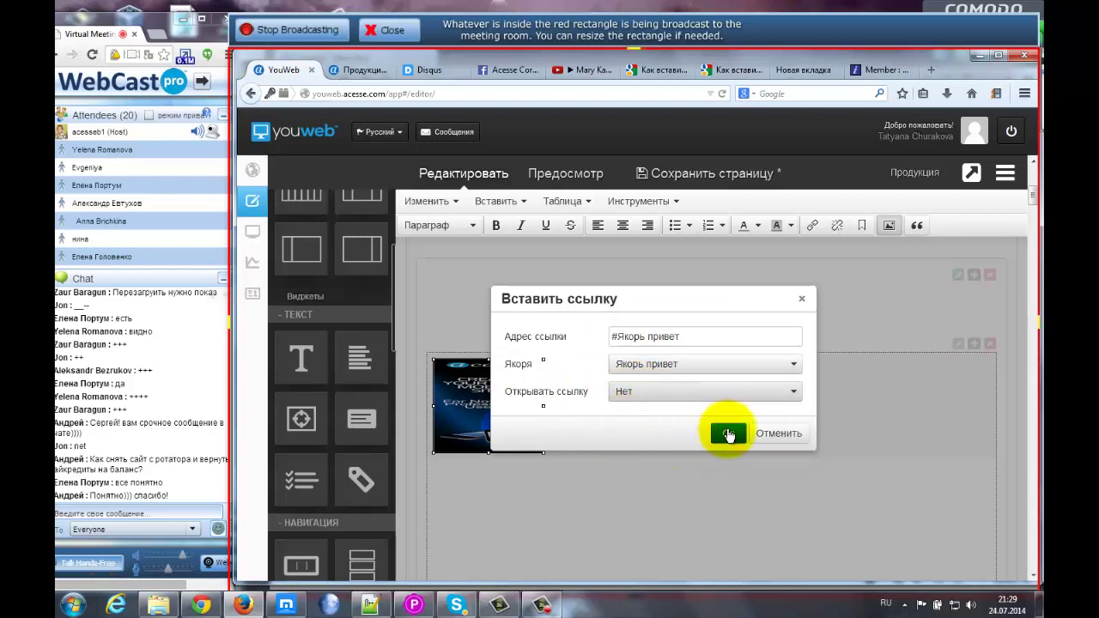
left_click(729, 434)
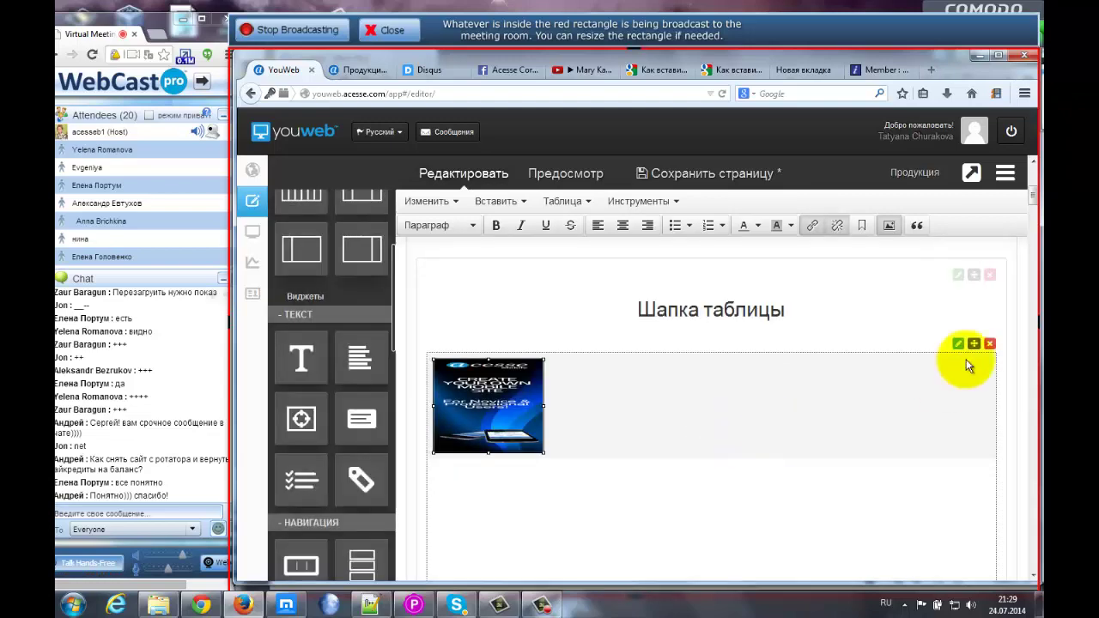
left_click(683, 176)
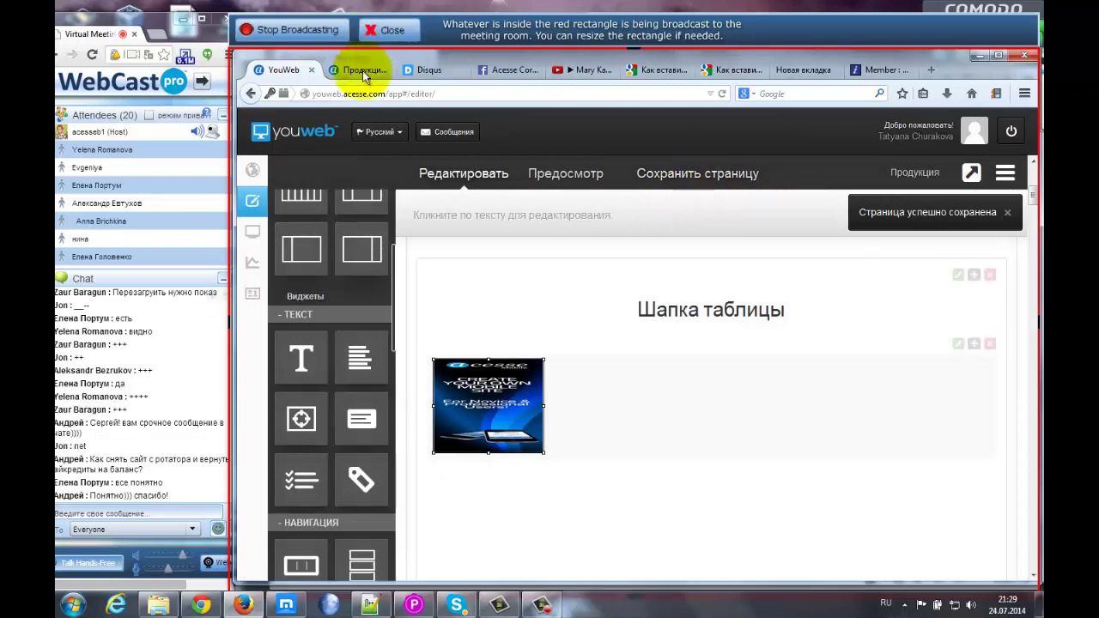
- Reload the live Продукция page and verify the banner jumps to '#Якорь привет', then return to YouWeb
left_click(364, 72)
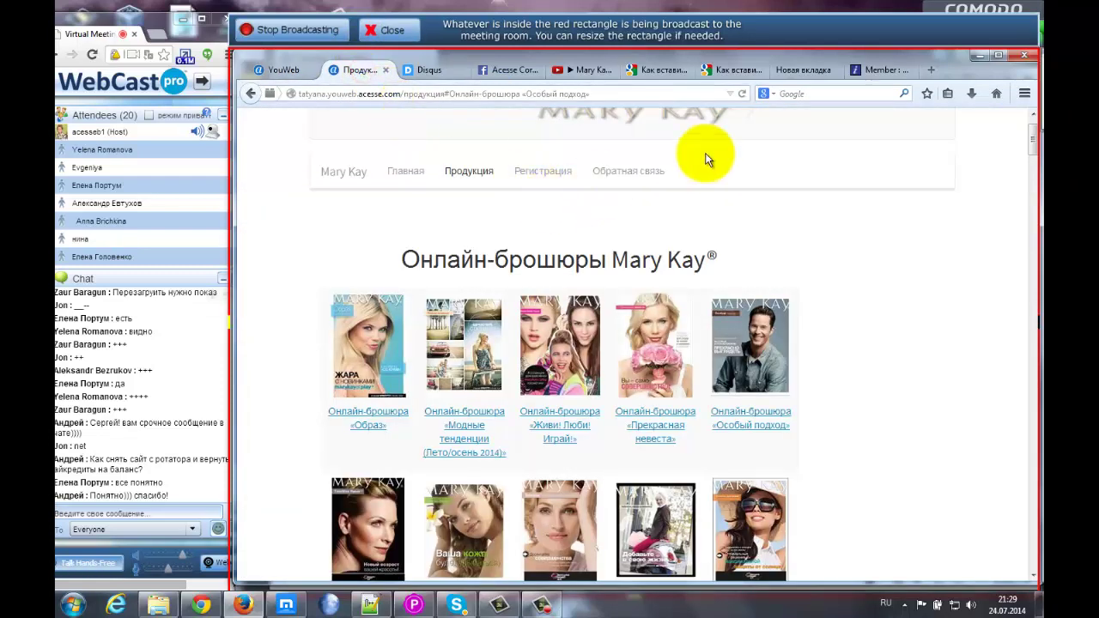
left_click(740, 94)
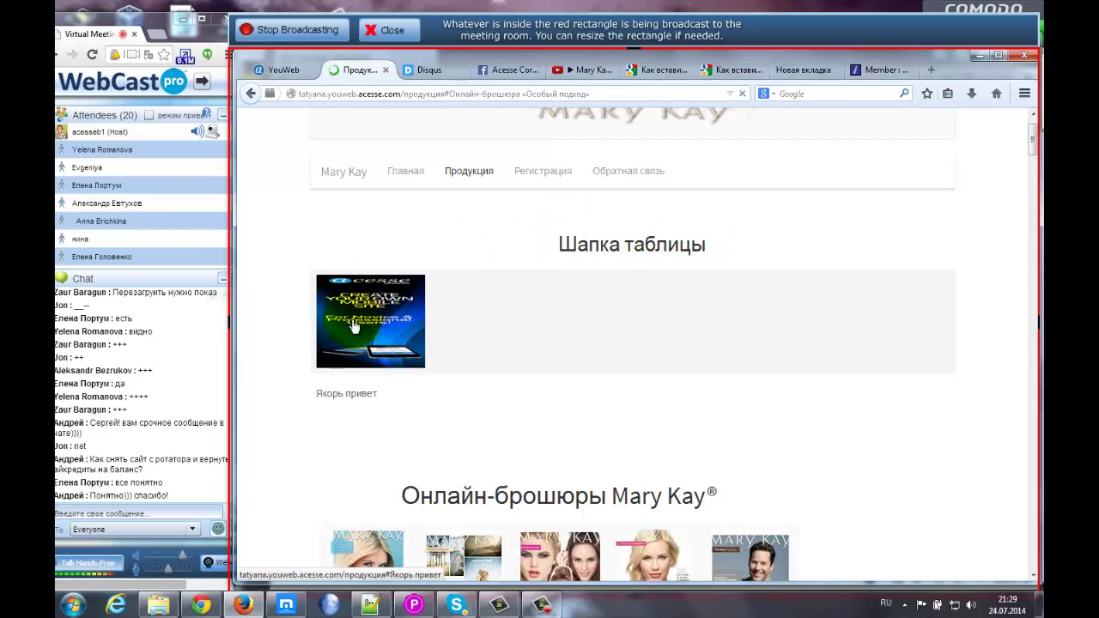
left_click(312, 399)
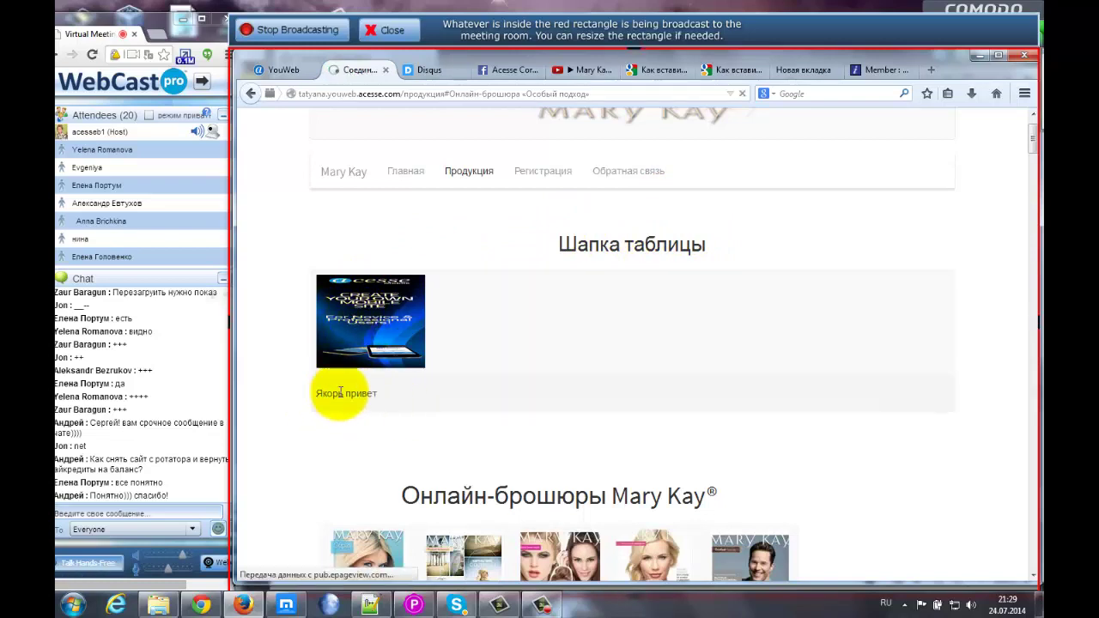
left_click(361, 322)
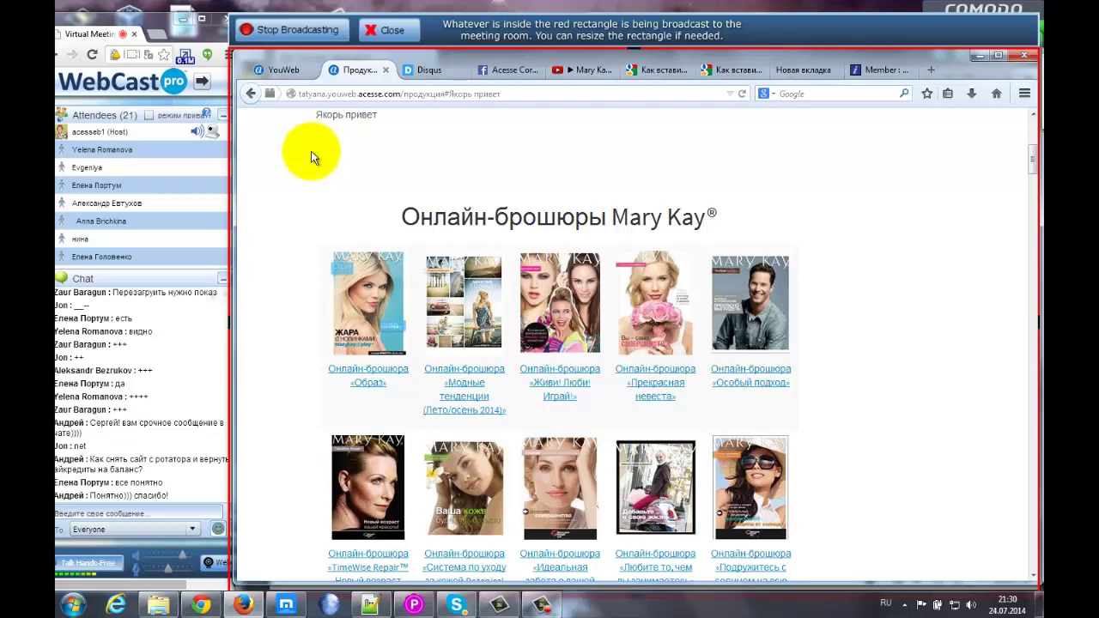
scroll(311, 157, "up", 3)
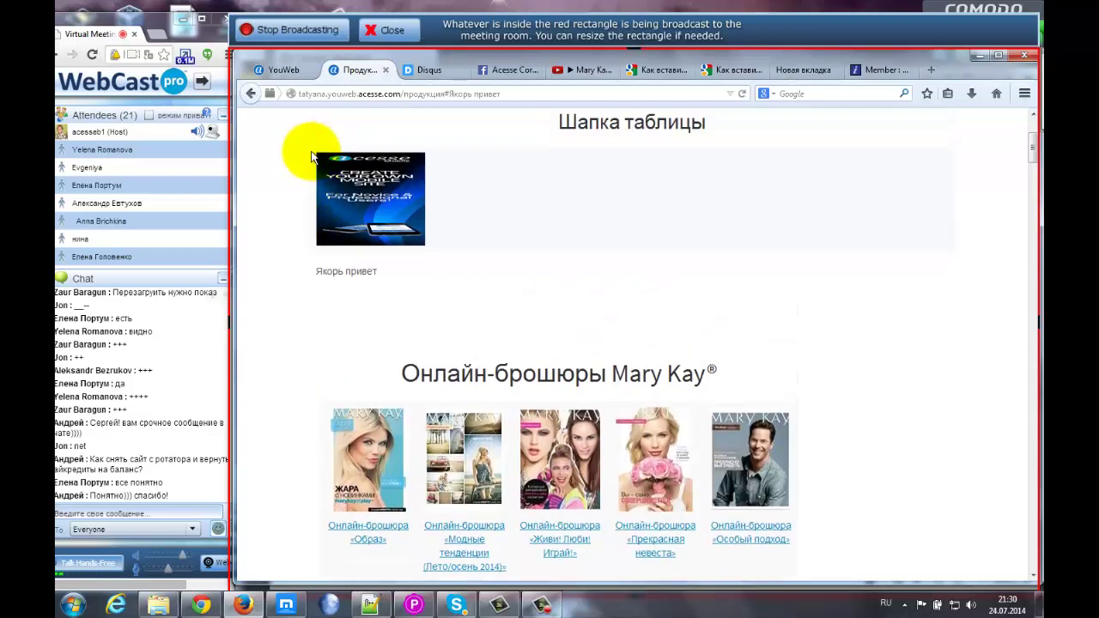
left_click(355, 197)
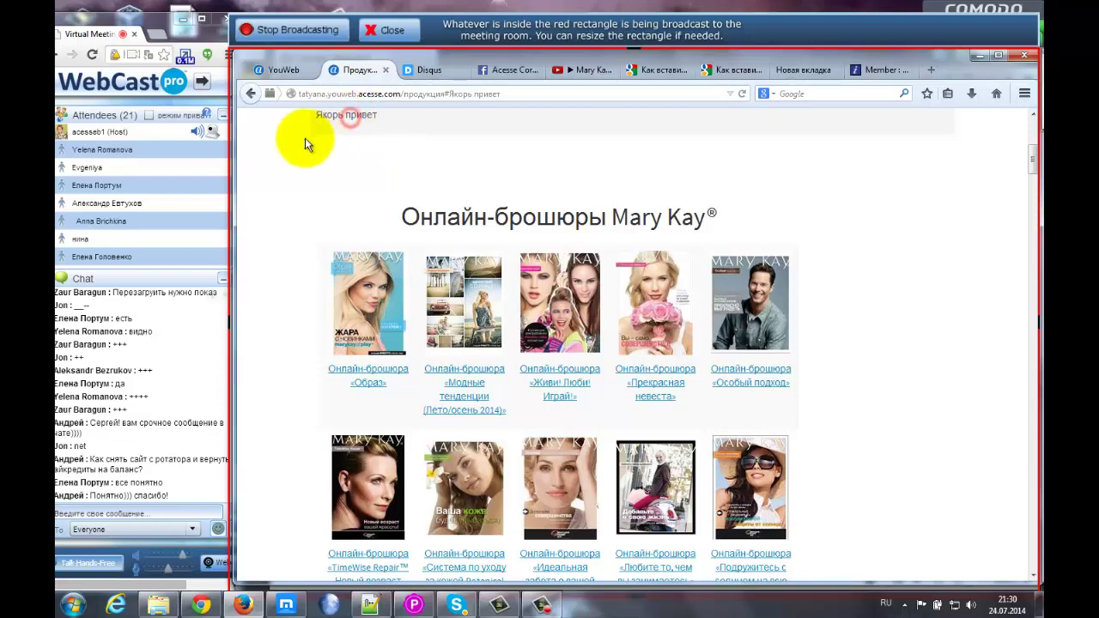
scroll(296, 157, "up", 3)
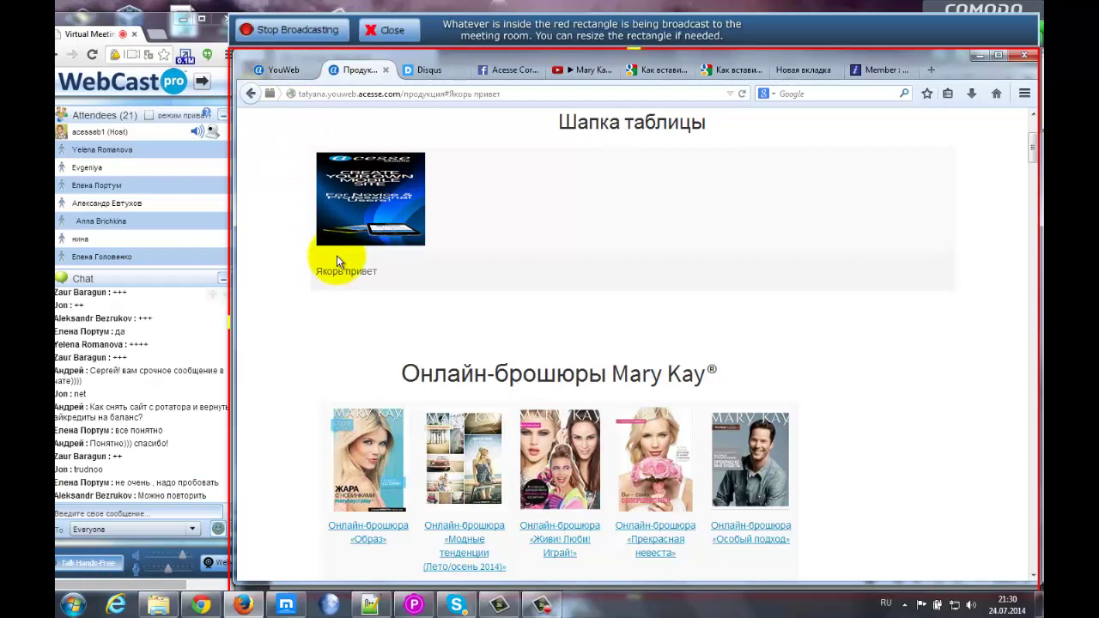
left_click(273, 69)
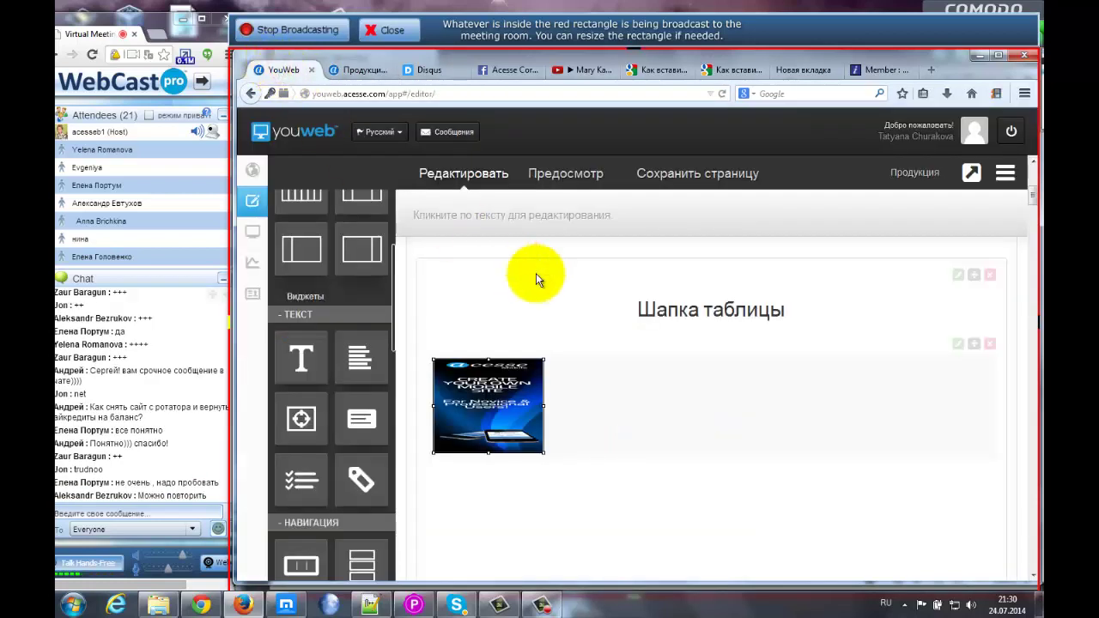
- Place the cursor after 'Якорь привет' in the lower text block, then switch to the Acesse banners page
left_click(834, 513)
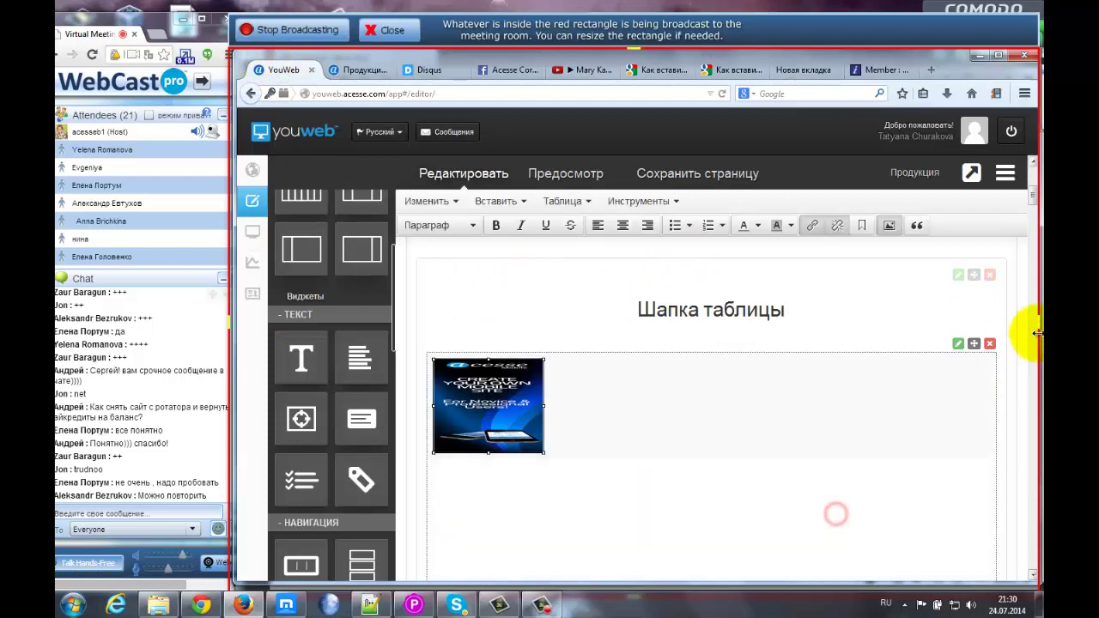
scroll(1013, 191, "down", 5)
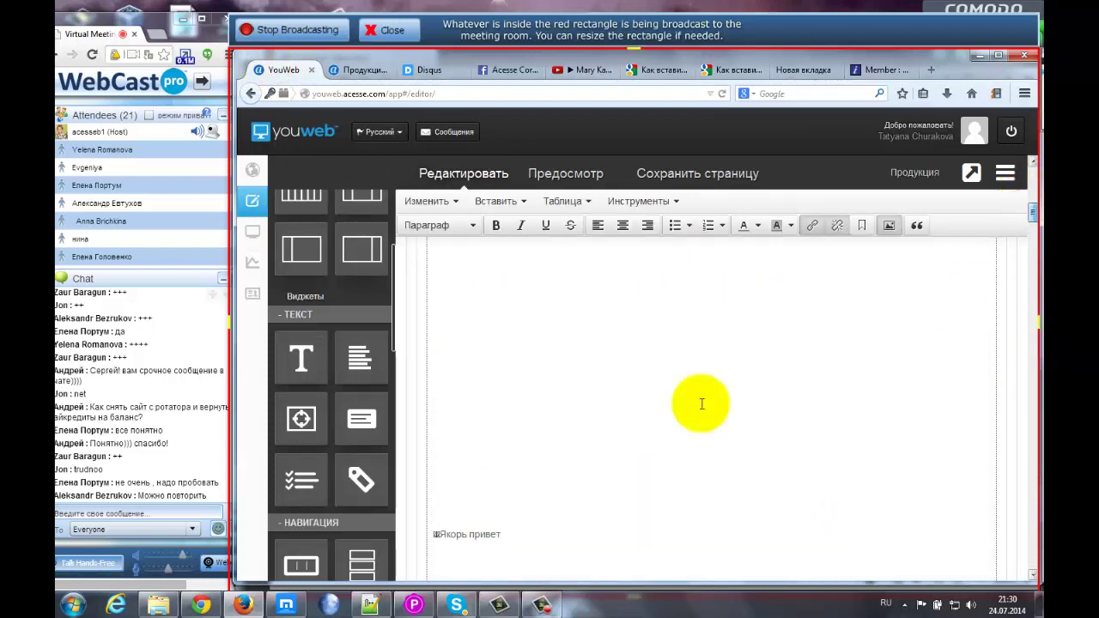
left_click(520, 531)
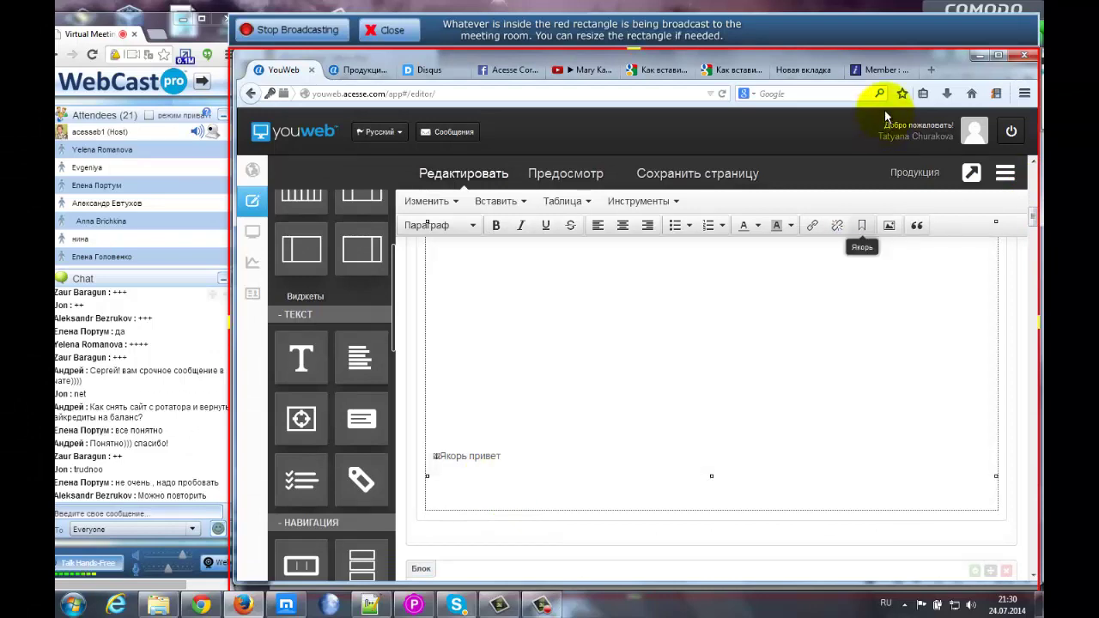
left_click(893, 70)
scroll(833, 393, "down", 1)
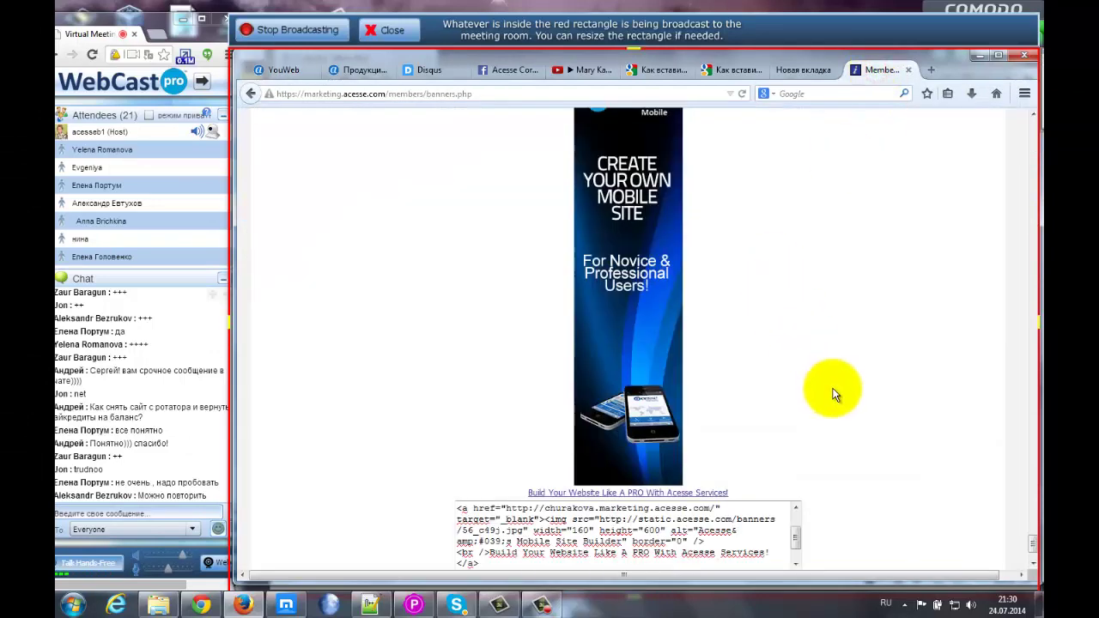
scroll(832, 393, "down", 2)
scroll(835, 388, "up", 6)
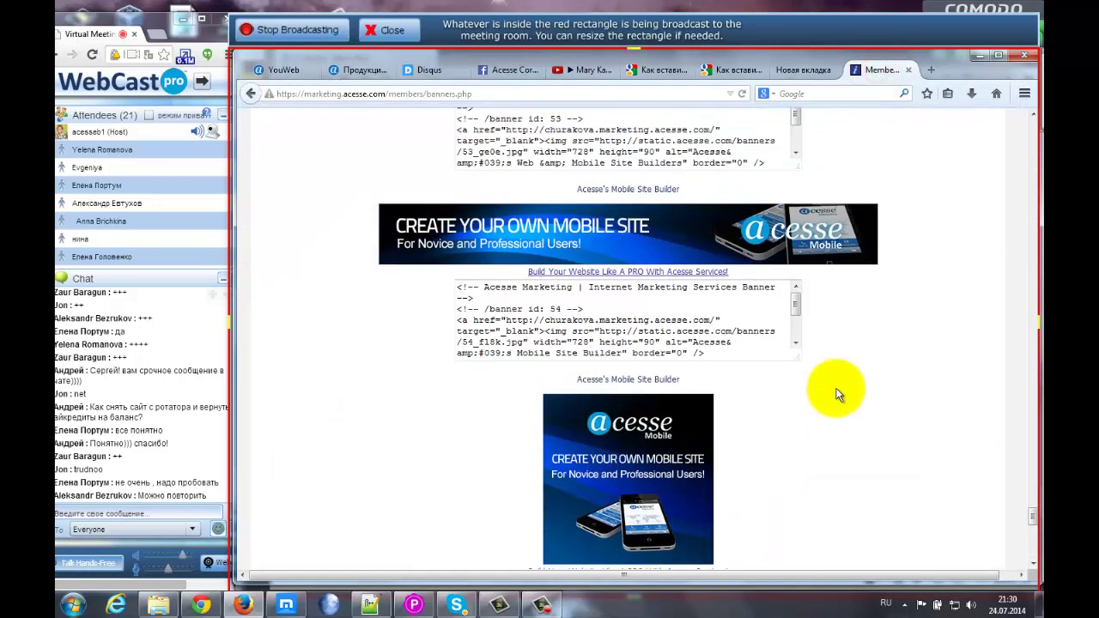
scroll(832, 394, "up", 5)
scroll(815, 411, "down", 2)
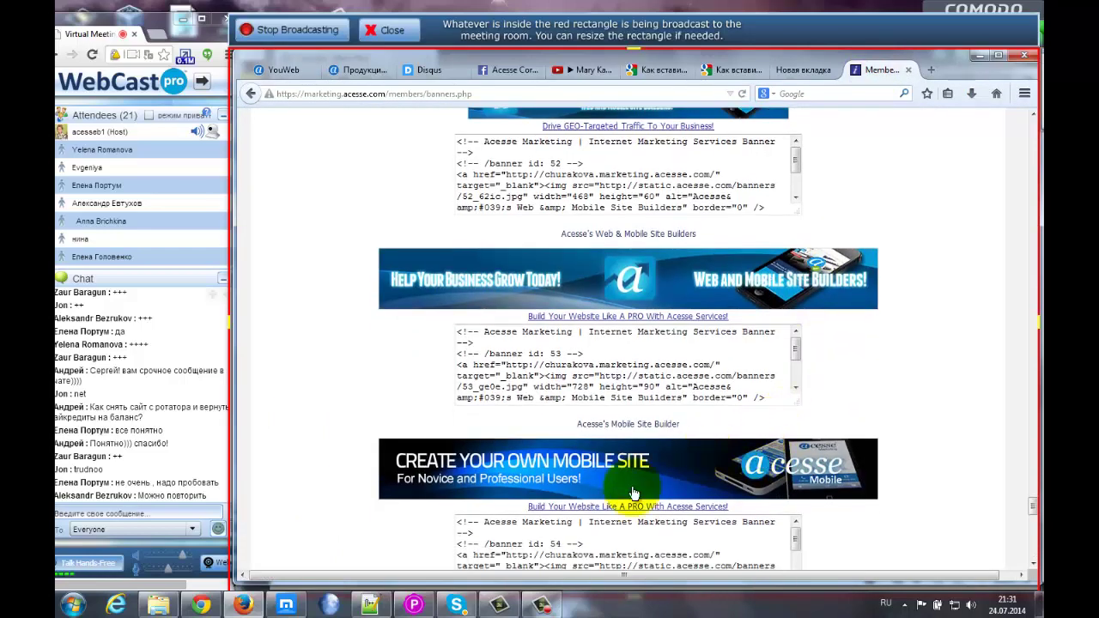
scroll(908, 431, "down", 3)
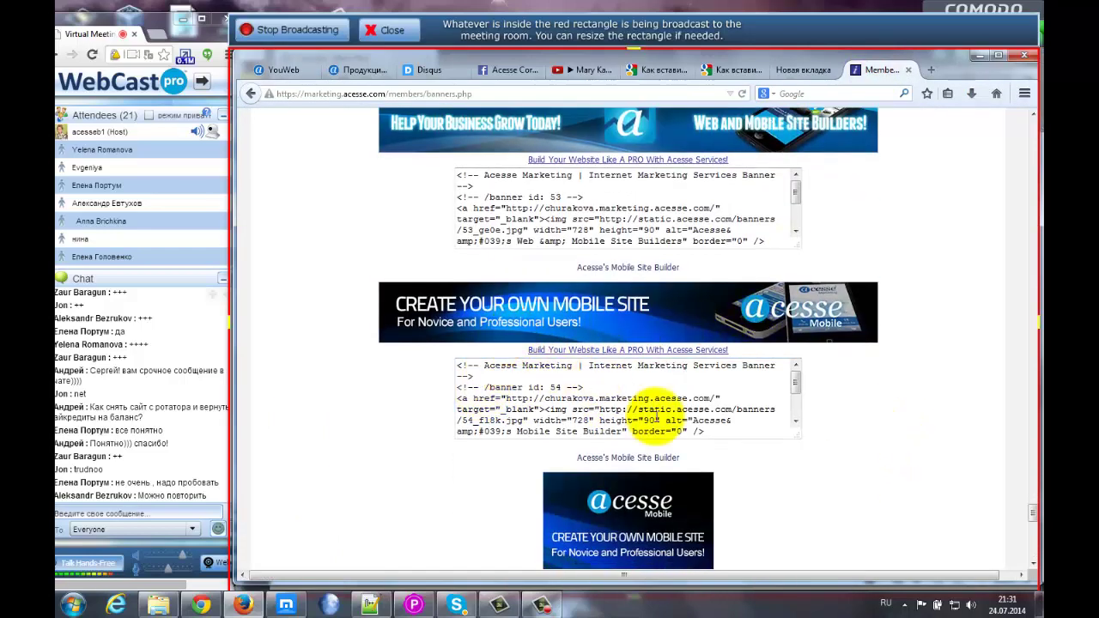
scroll(796, 397, "down", 1)
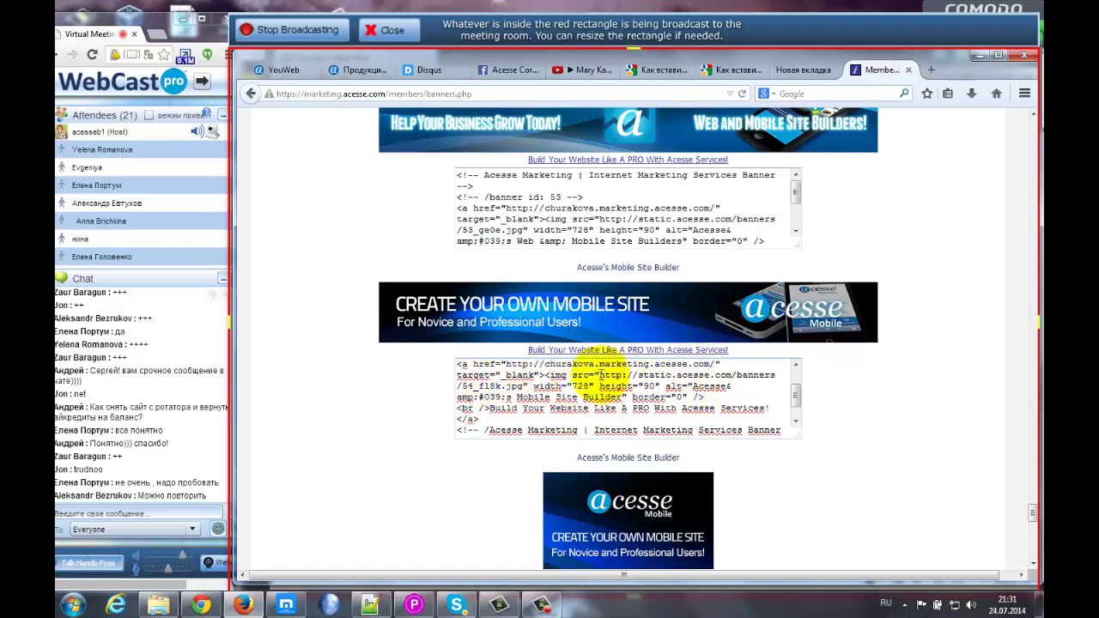
left_click_drag(602, 376, 522, 386)
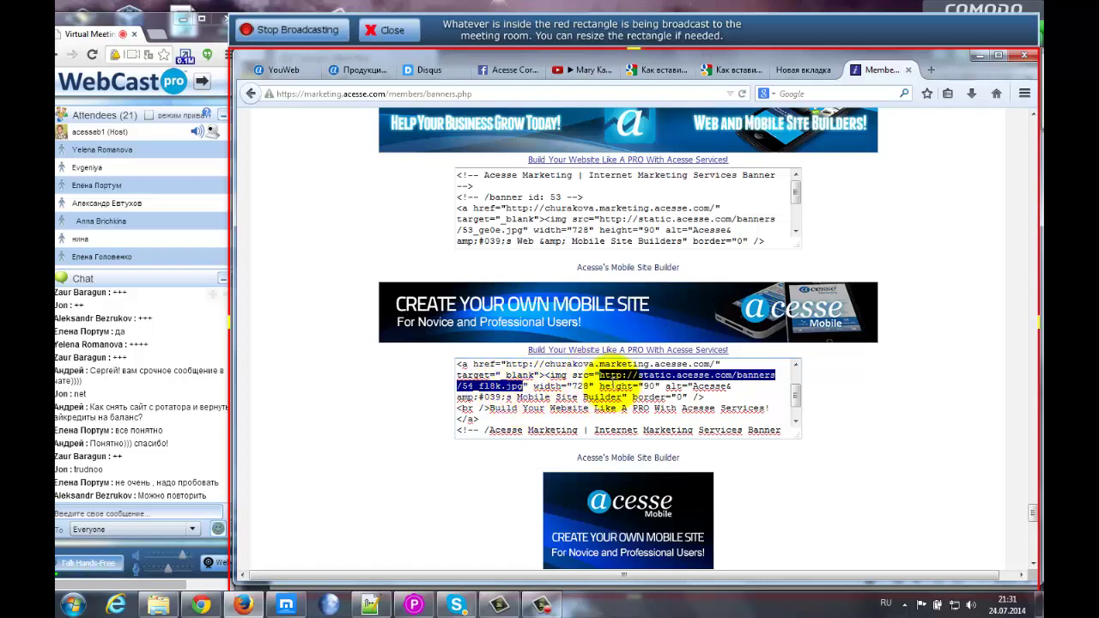
left_click(283, 70)
left_click(466, 469)
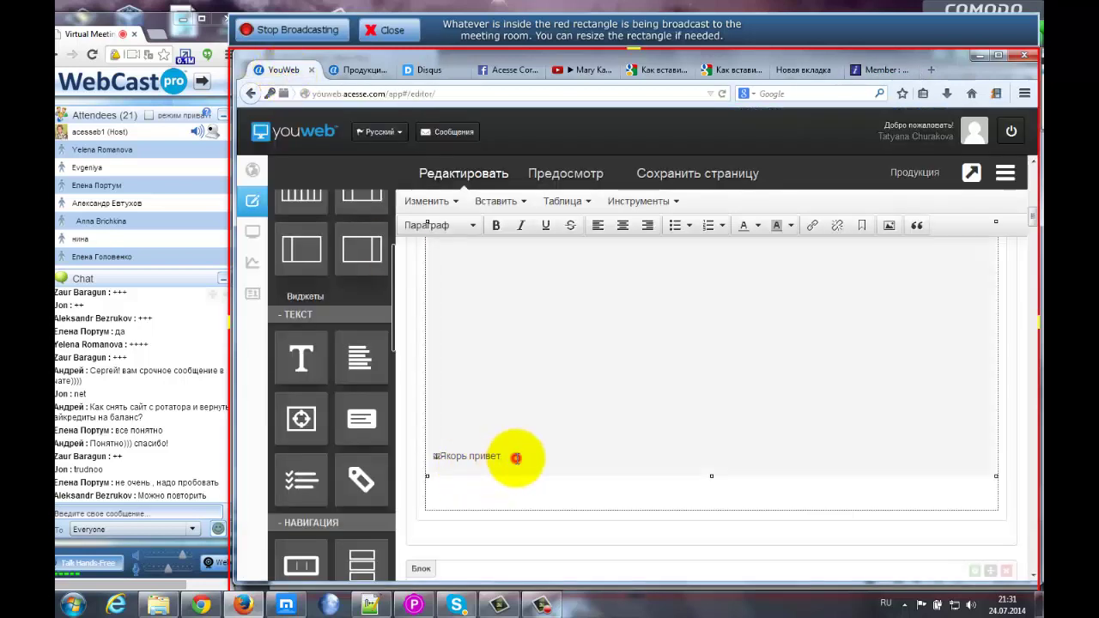
- Insert the 728×90 banner 54_fl8k.jpg, described 'Это наш баннер', on a new line after 'Якорь привет'
left_click(767, 455)
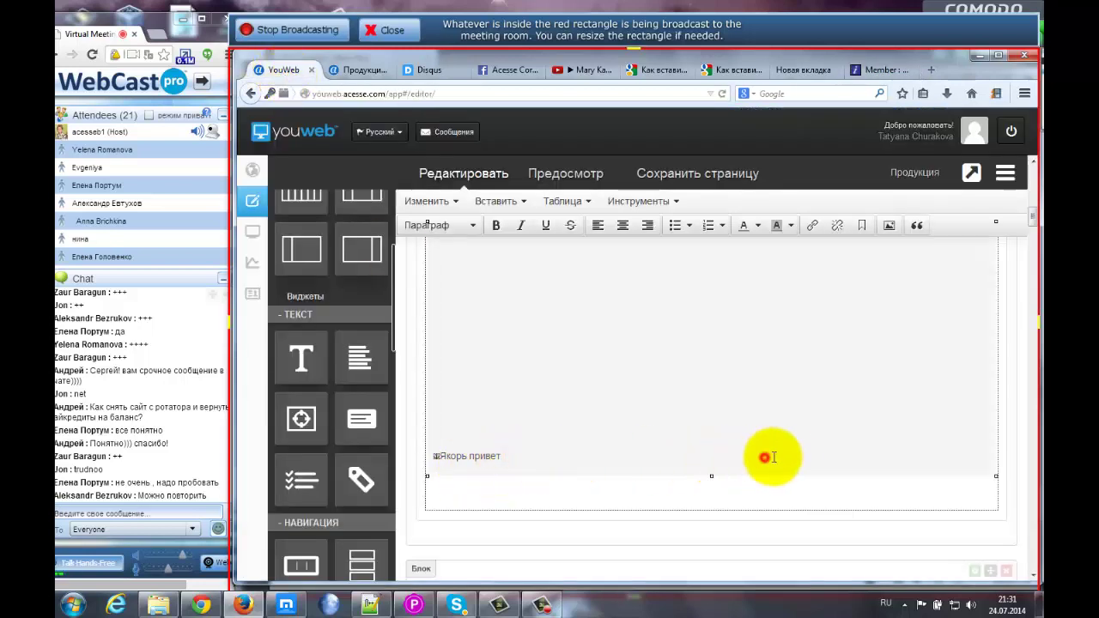
left_click(914, 450)
left_click(815, 448)
key("Return")
key("Return")
key("Return")
key("Return")
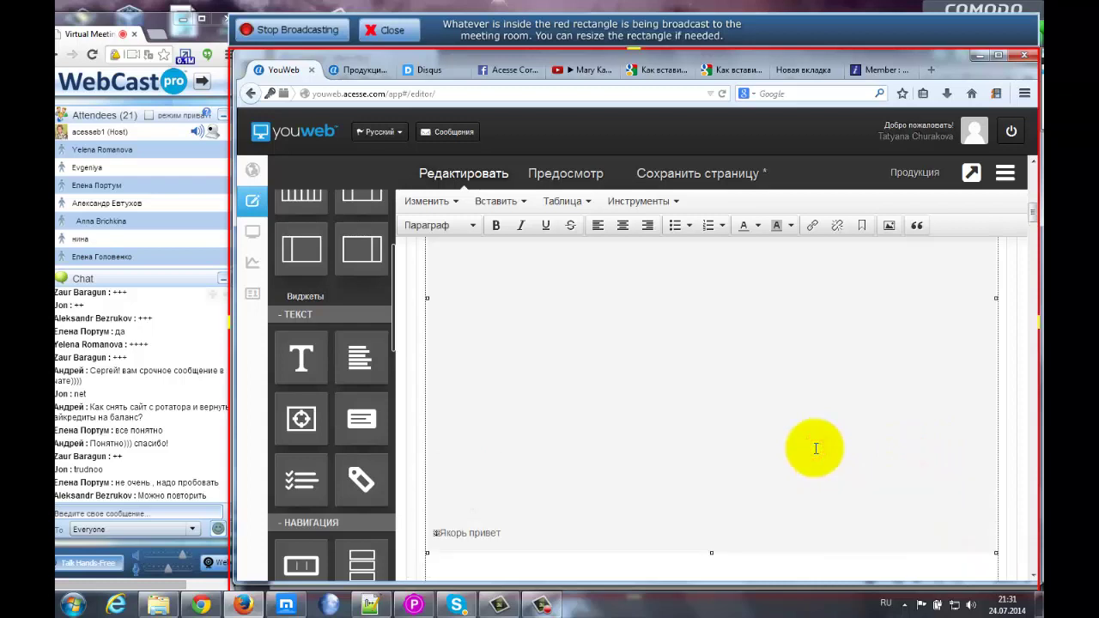
scroll(815, 448, "up", 5)
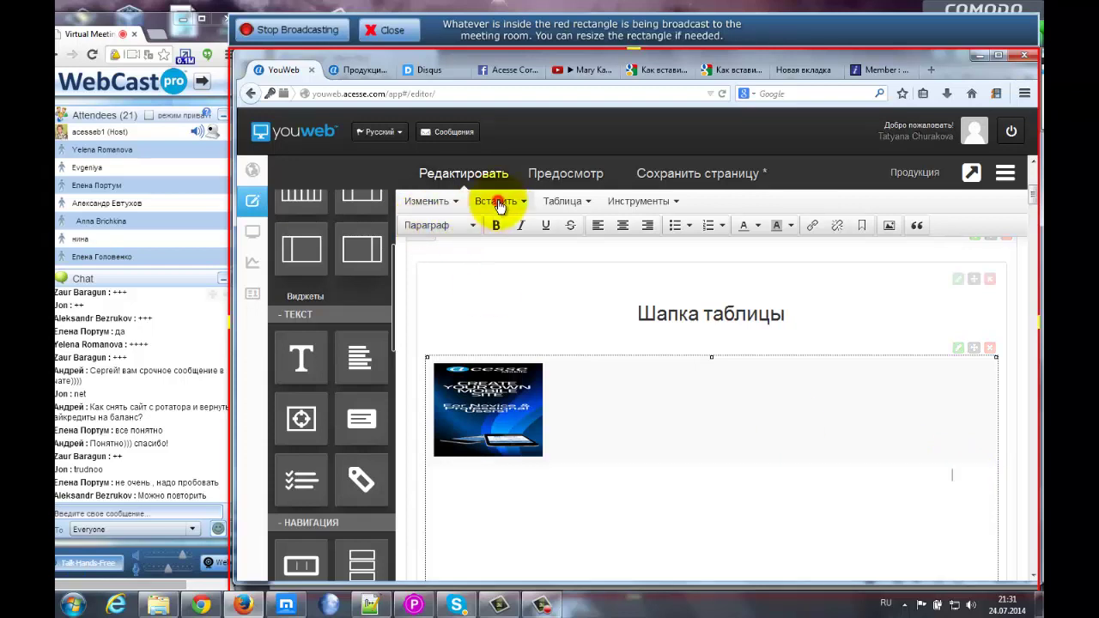
left_click(496, 202)
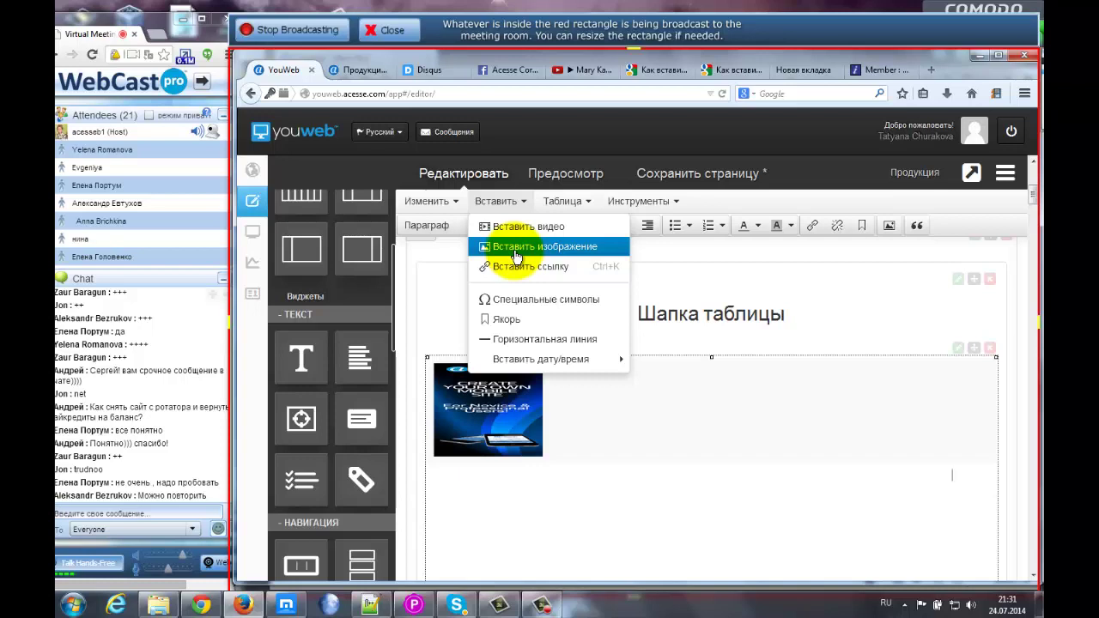
left_click(516, 248)
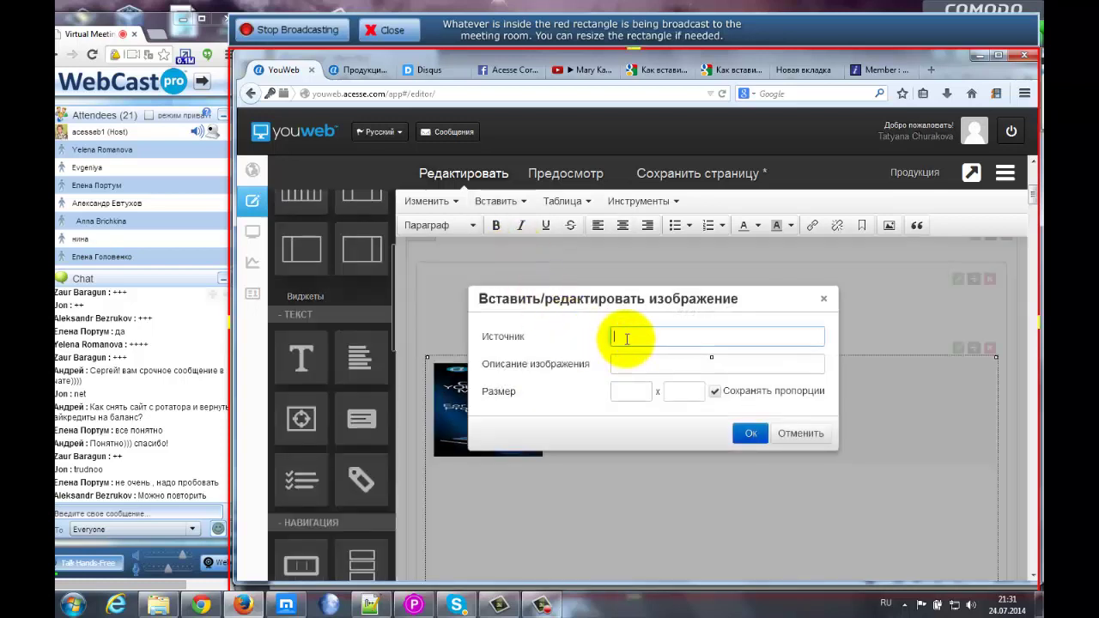
type("http://static.acesse.com/banners/54_fl8k.jpg")
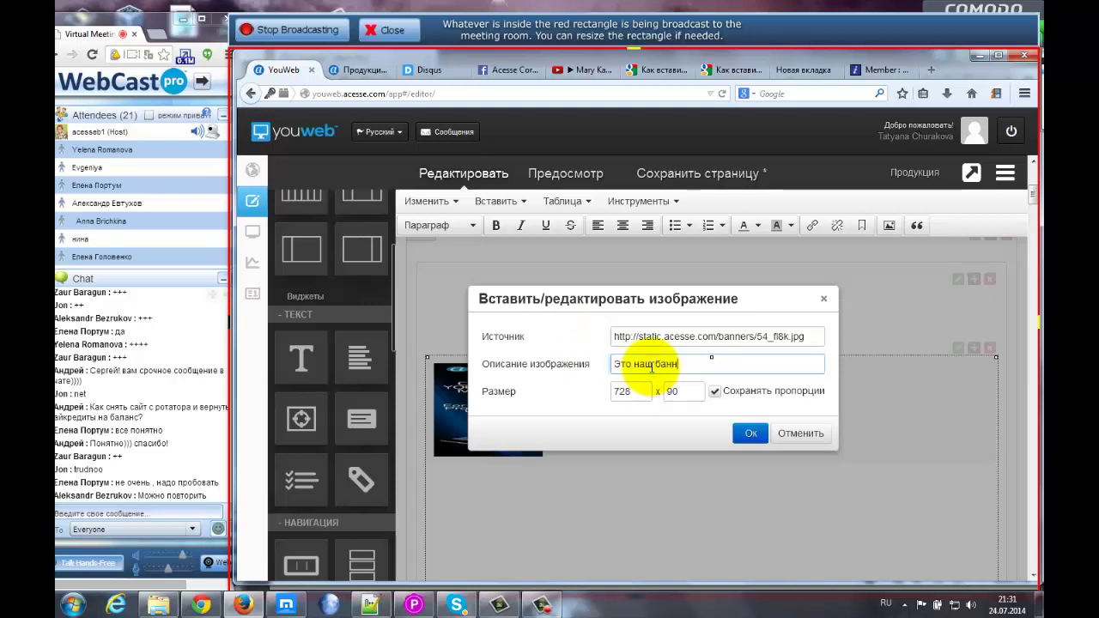
left_click(747, 435)
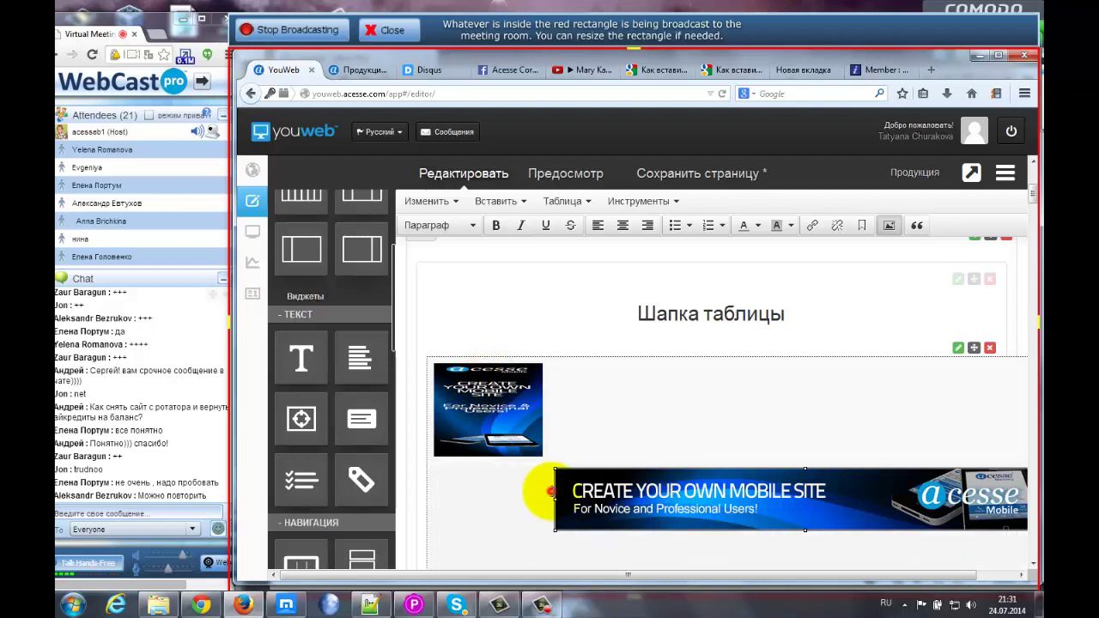
left_click(550, 491)
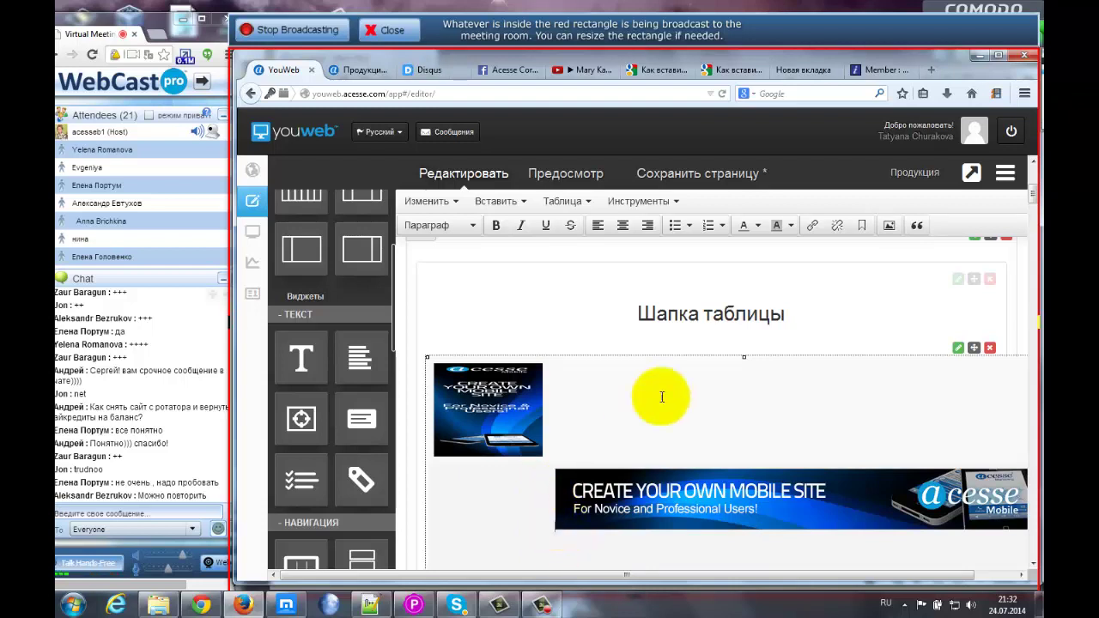
- Add an anchor named 'Это наш баннер' just before the wide banner
left_click(862, 228)
left_click(605, 365)
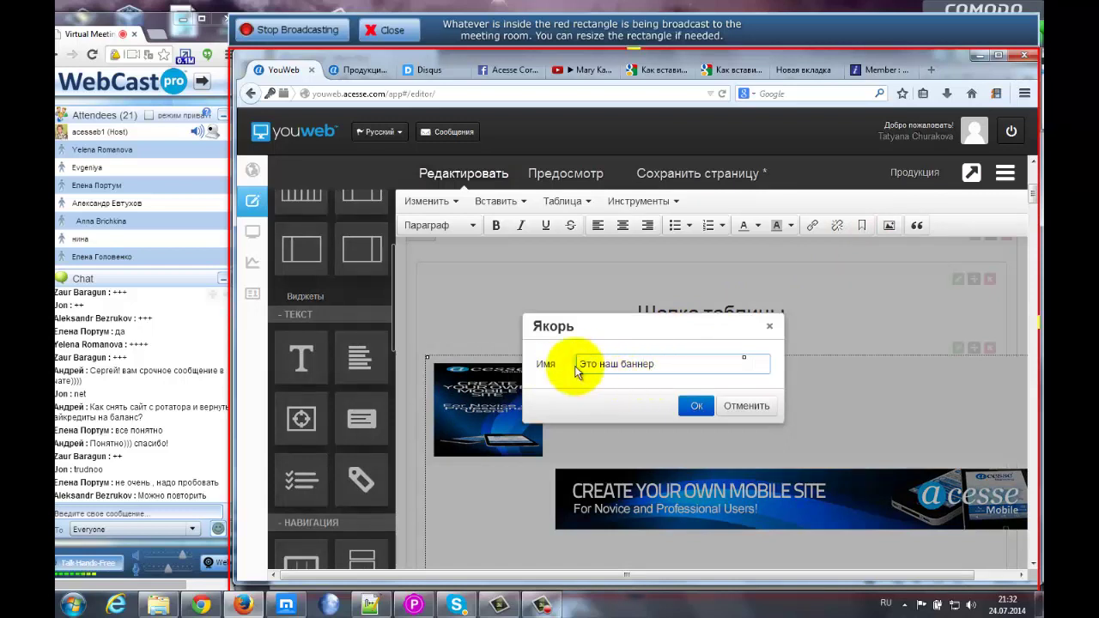
left_click(697, 406)
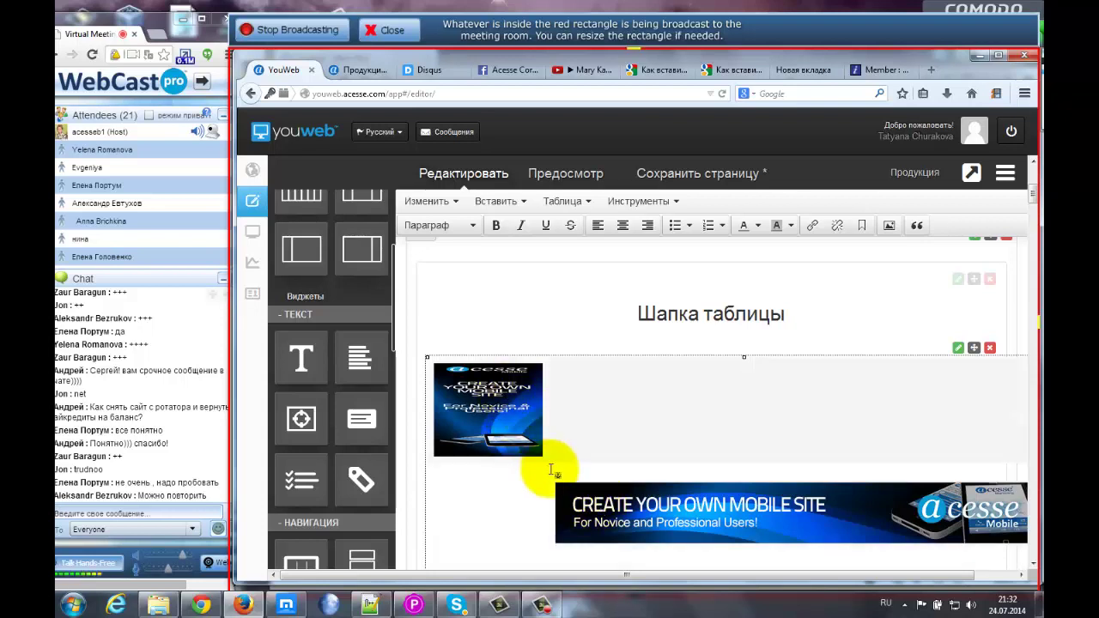
- Link the small banner image to the '#Это наш баннер' anchor
left_click(483, 410)
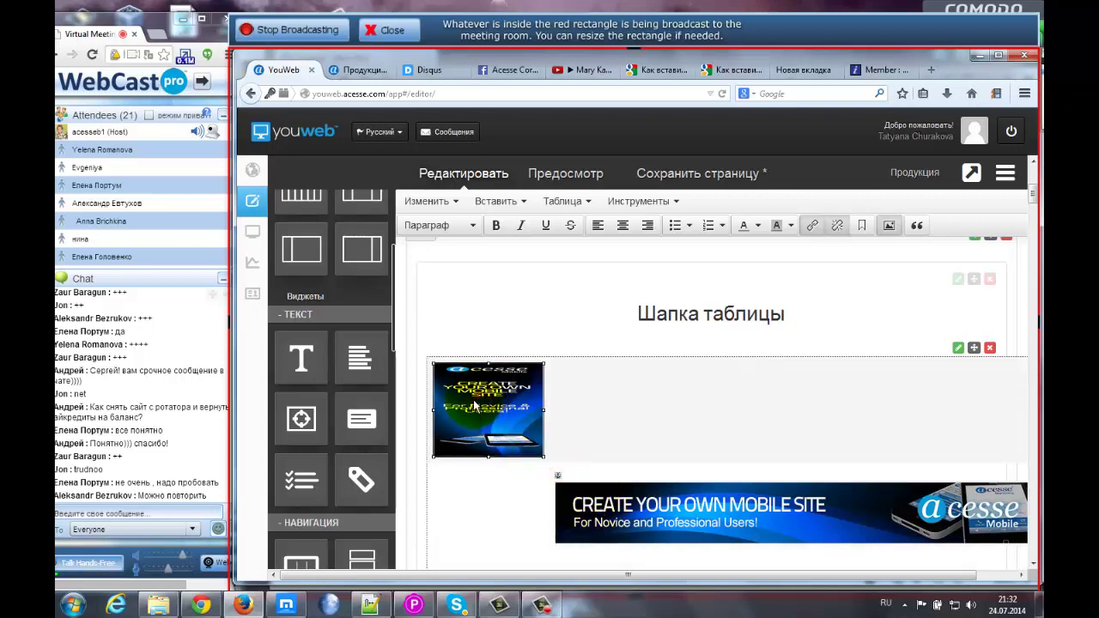
left_click(496, 202)
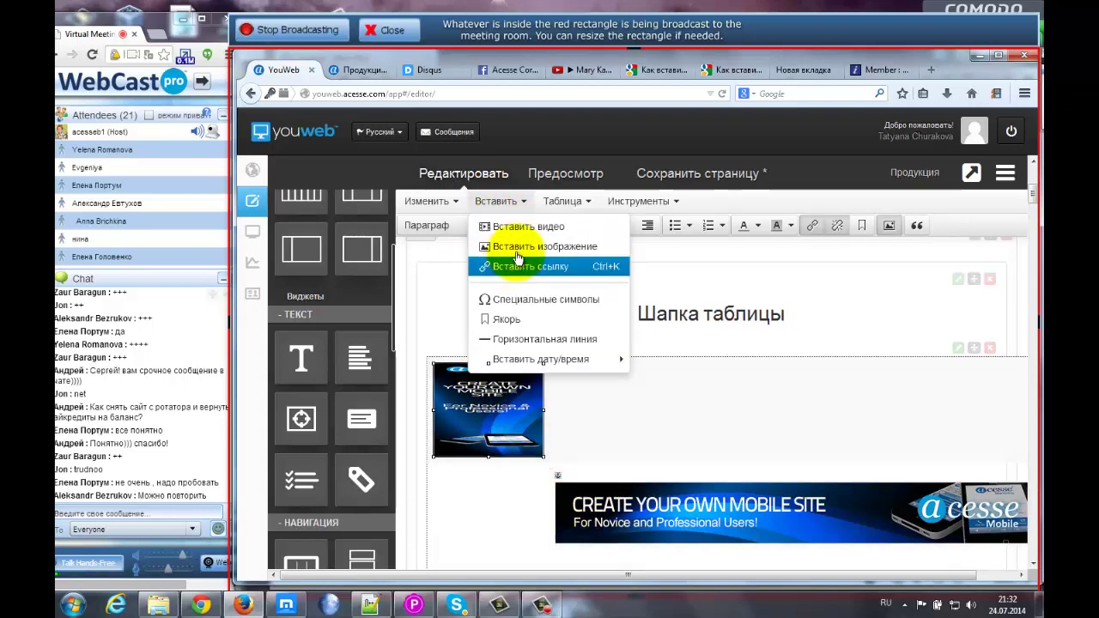
left_click(518, 268)
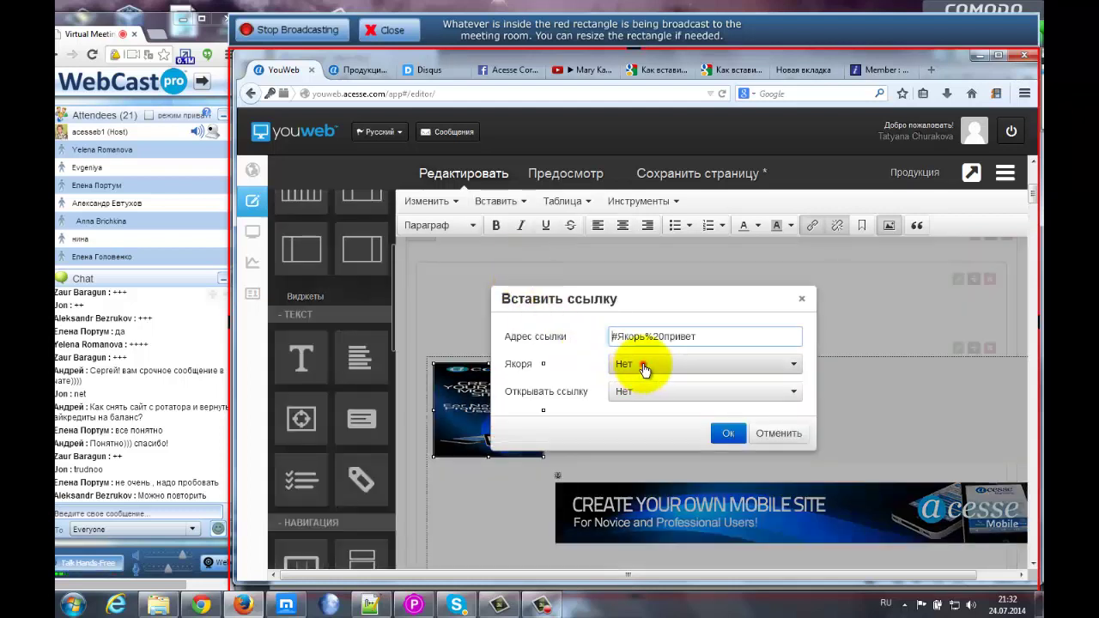
left_click(644, 368)
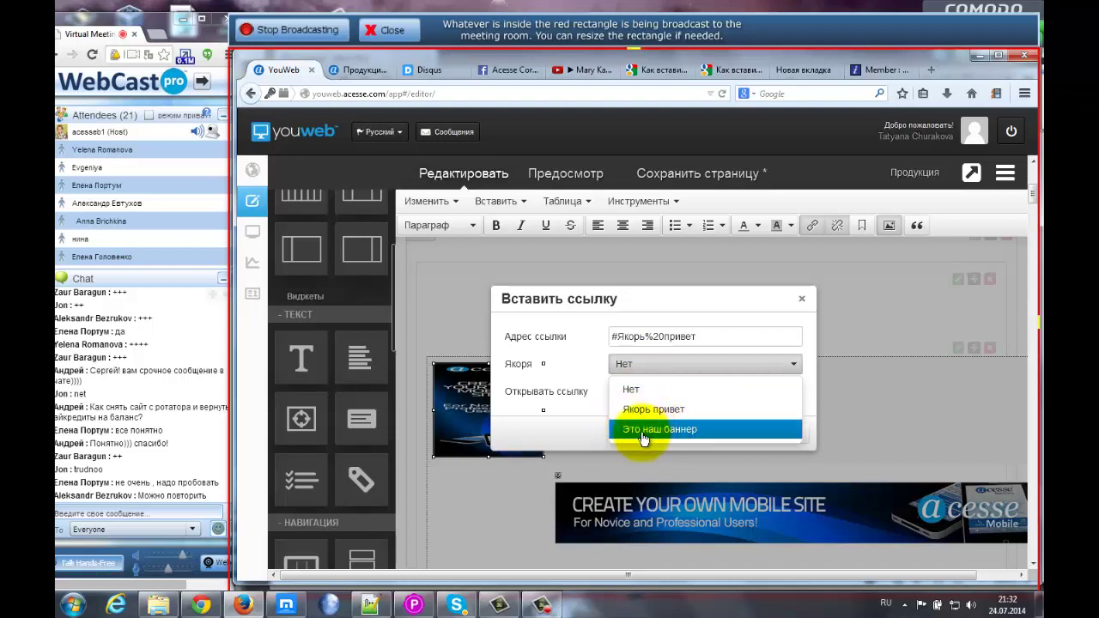
left_click(712, 430)
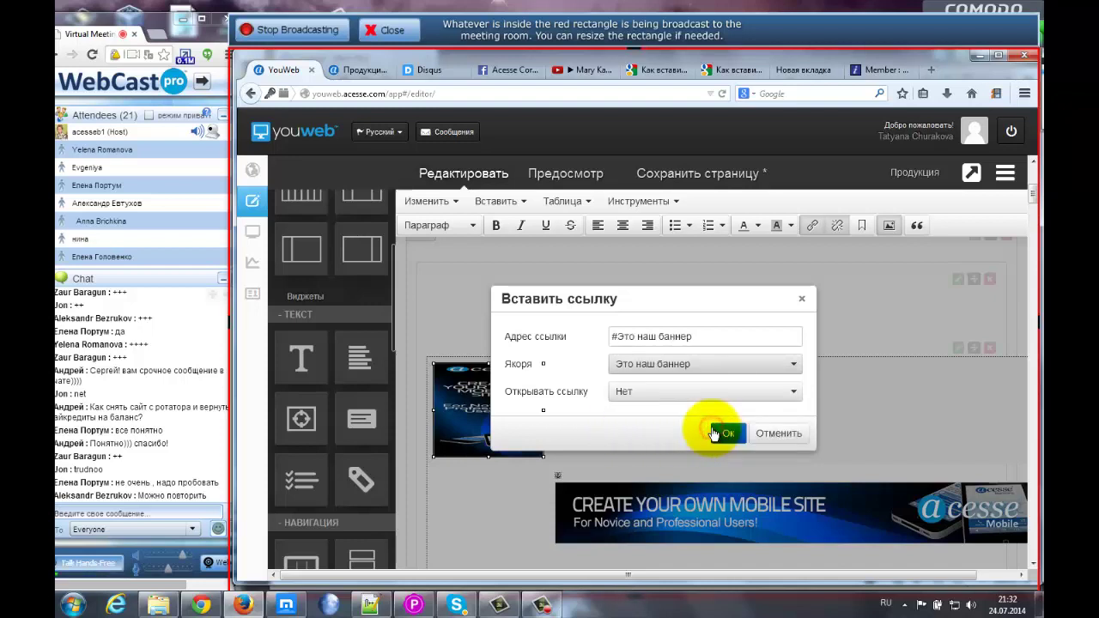
left_click(725, 432)
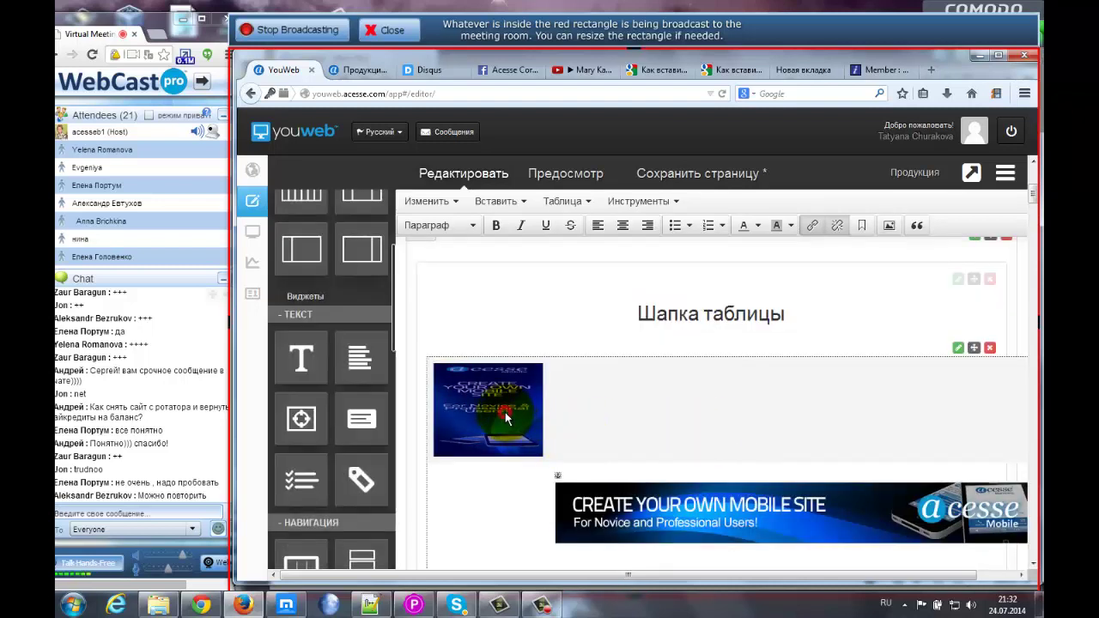
- Redo the small banner's anchor link so it opens in a new window (В новом окне)
left_click(495, 225)
left_click(497, 206)
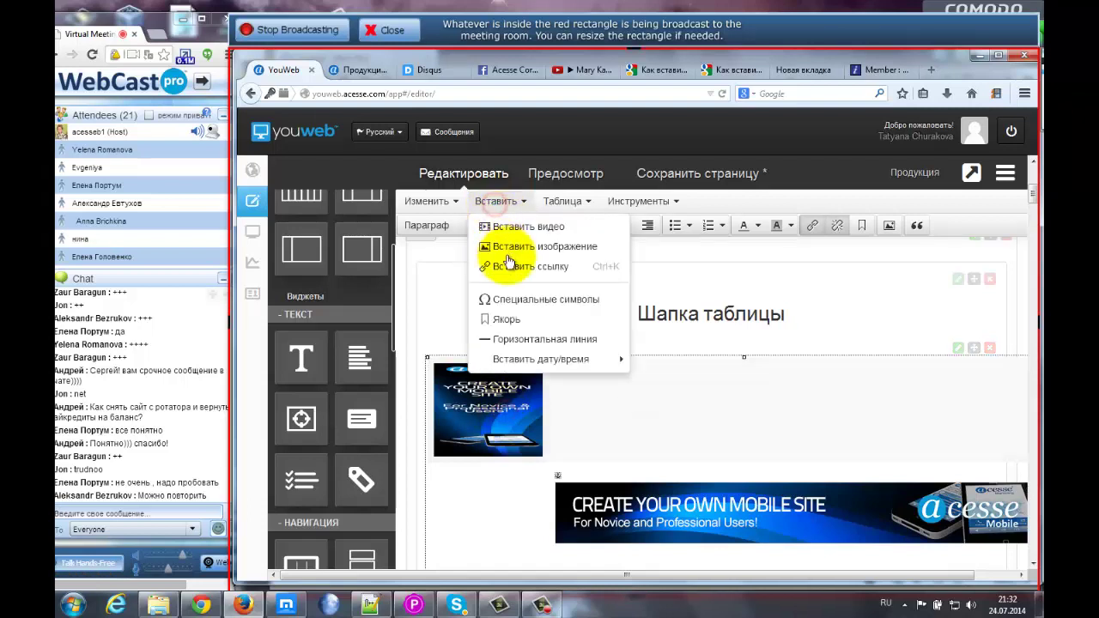
left_click(509, 267)
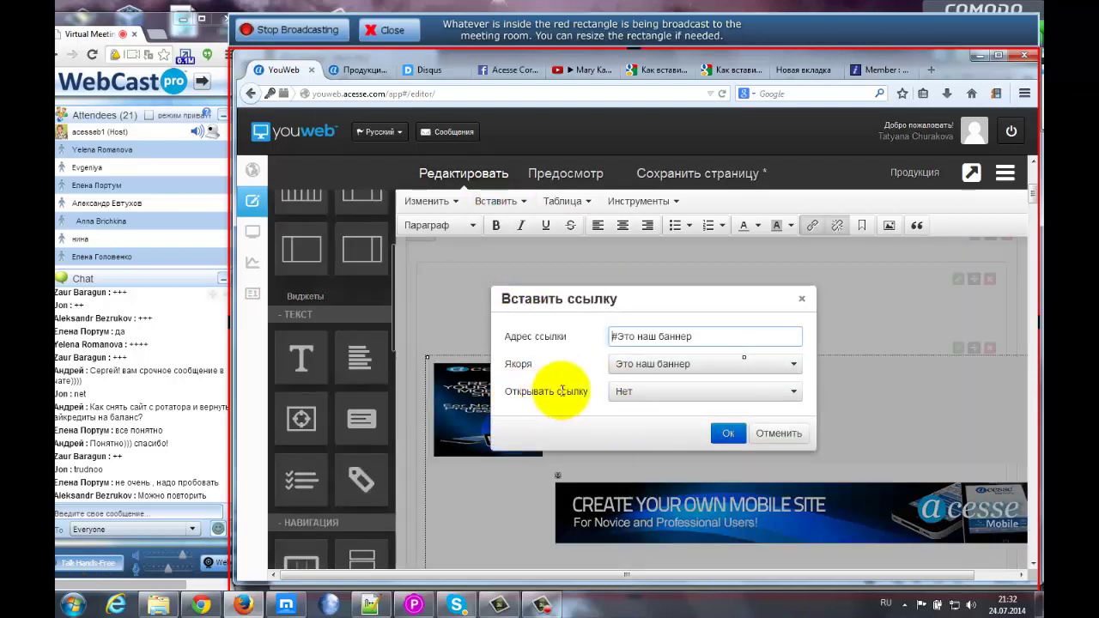
left_click(625, 391)
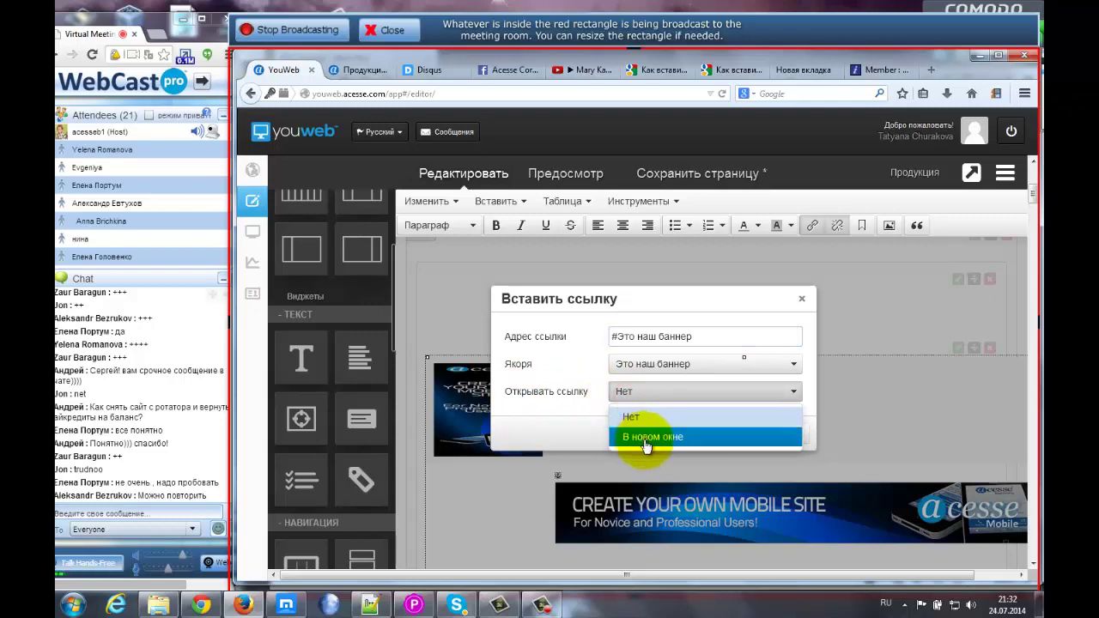
left_click(642, 436)
left_click(723, 429)
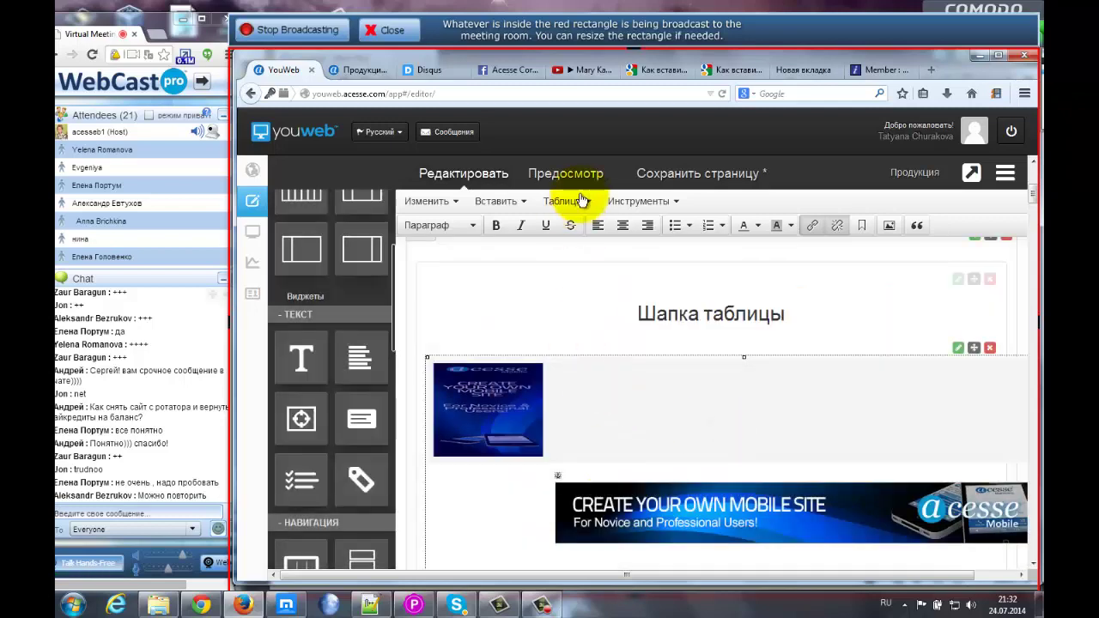
- Save the Продукция page, reload the live page and test the top banner image's link
left_click(683, 173)
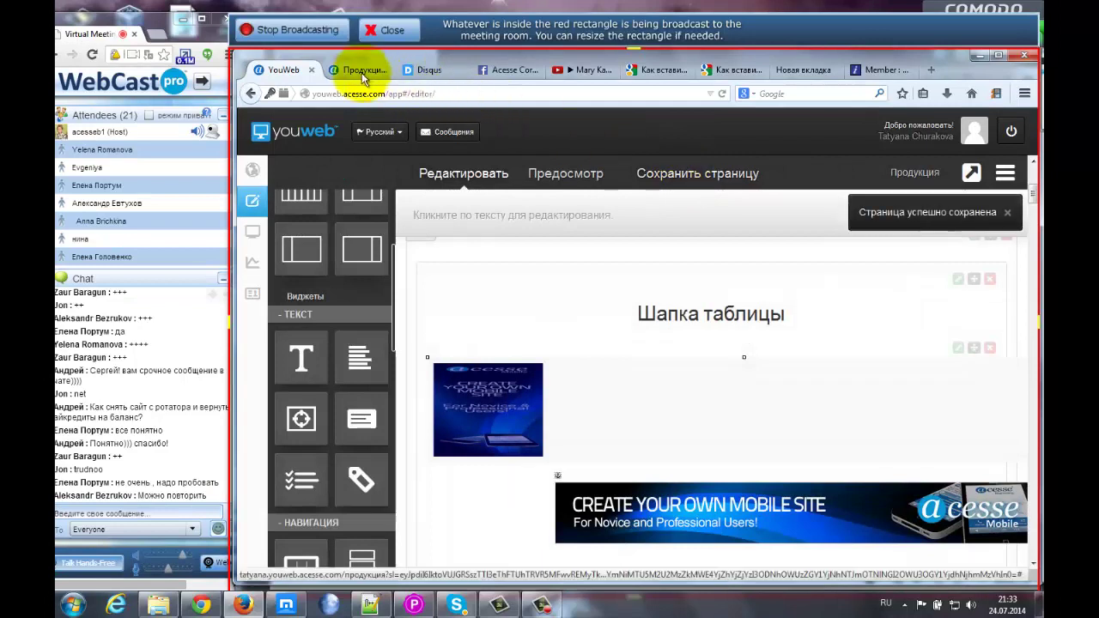
left_click(362, 72)
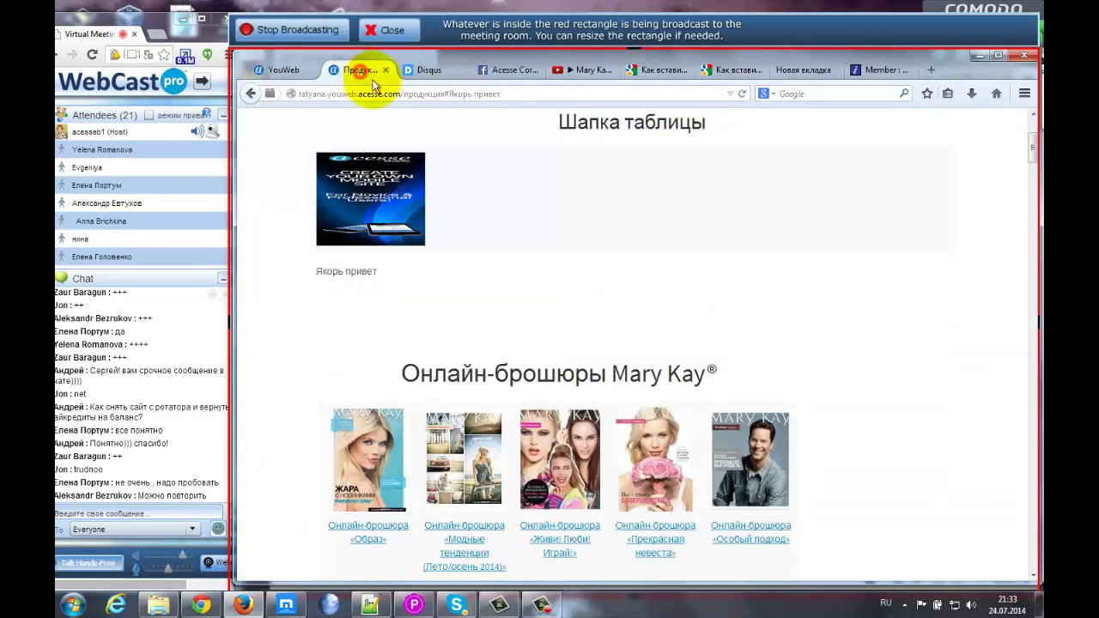
left_click(743, 95)
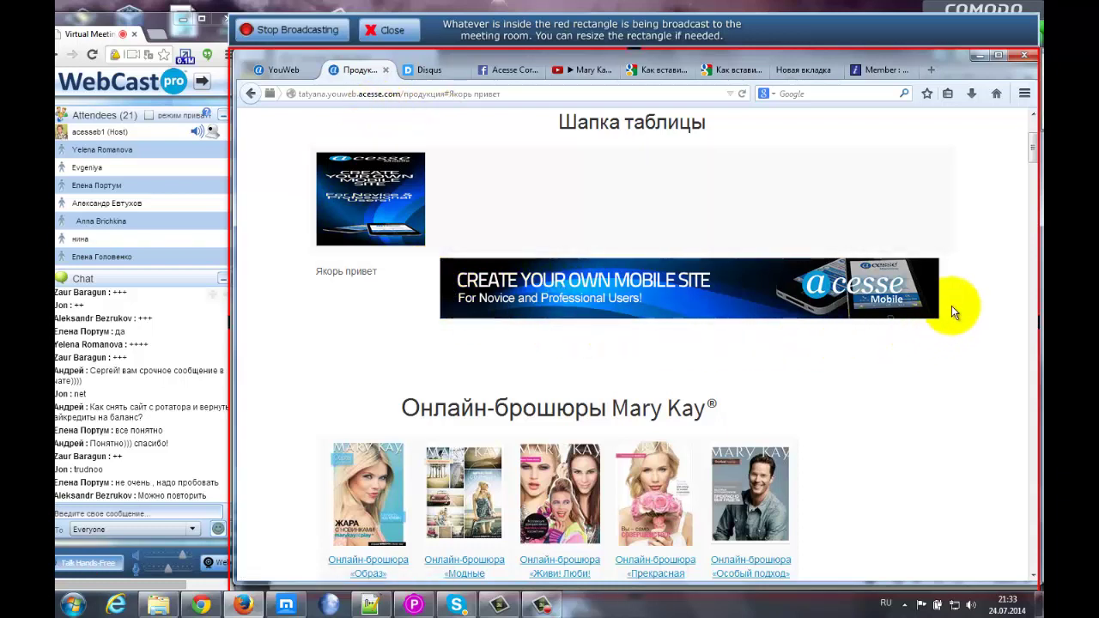
left_click(367, 199)
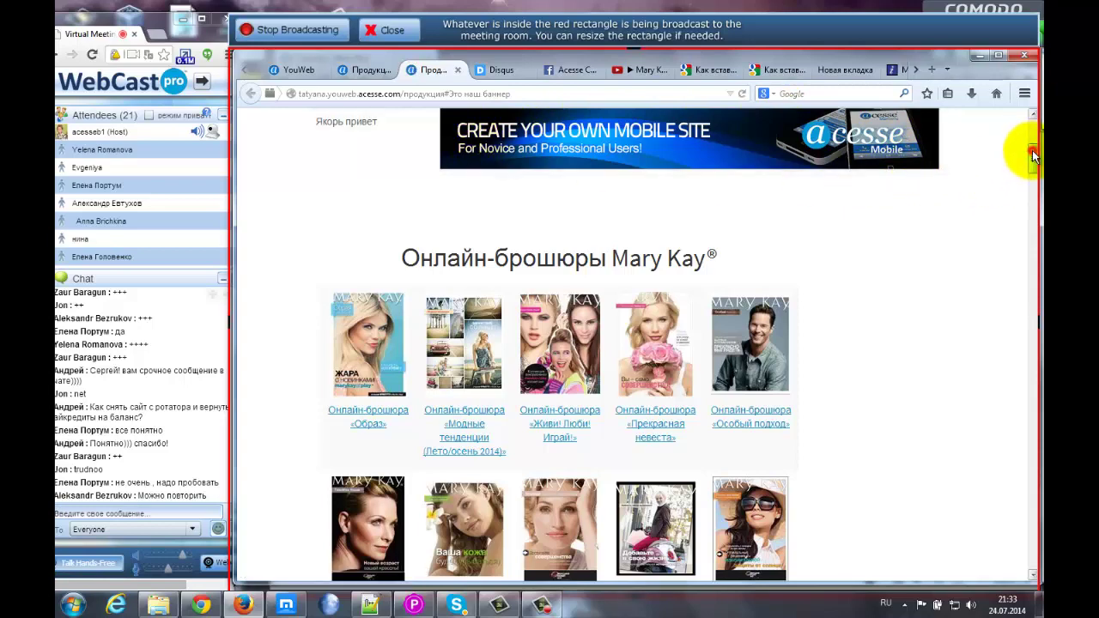
left_click_drag(1033, 156, 1033, 170)
scroll(1034, 170, "down", 1)
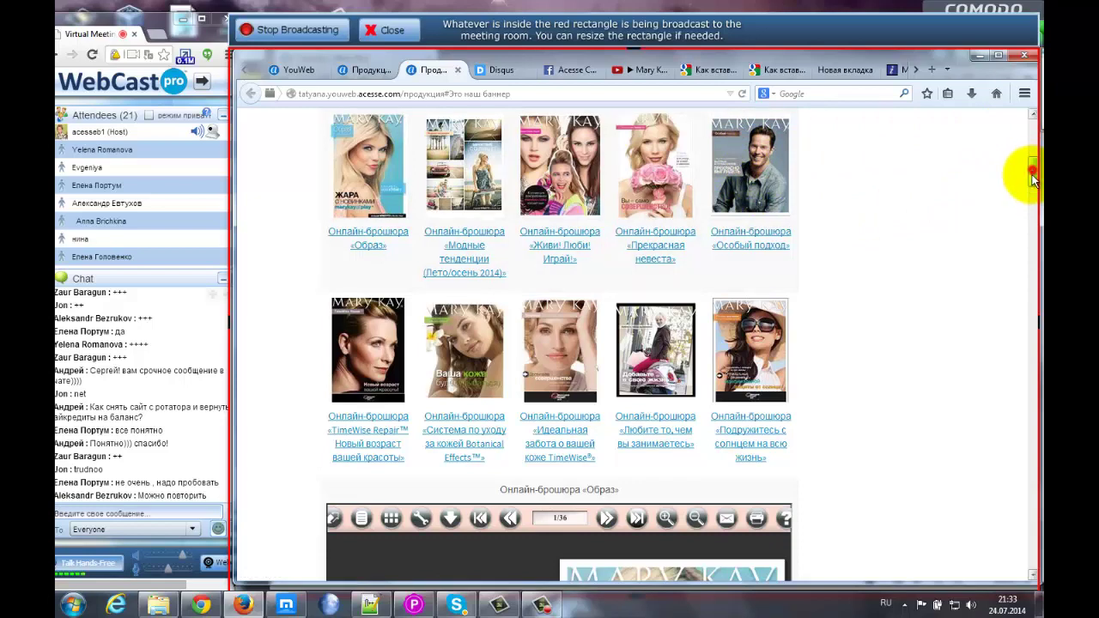
left_click_drag(1034, 168, 1033, 332)
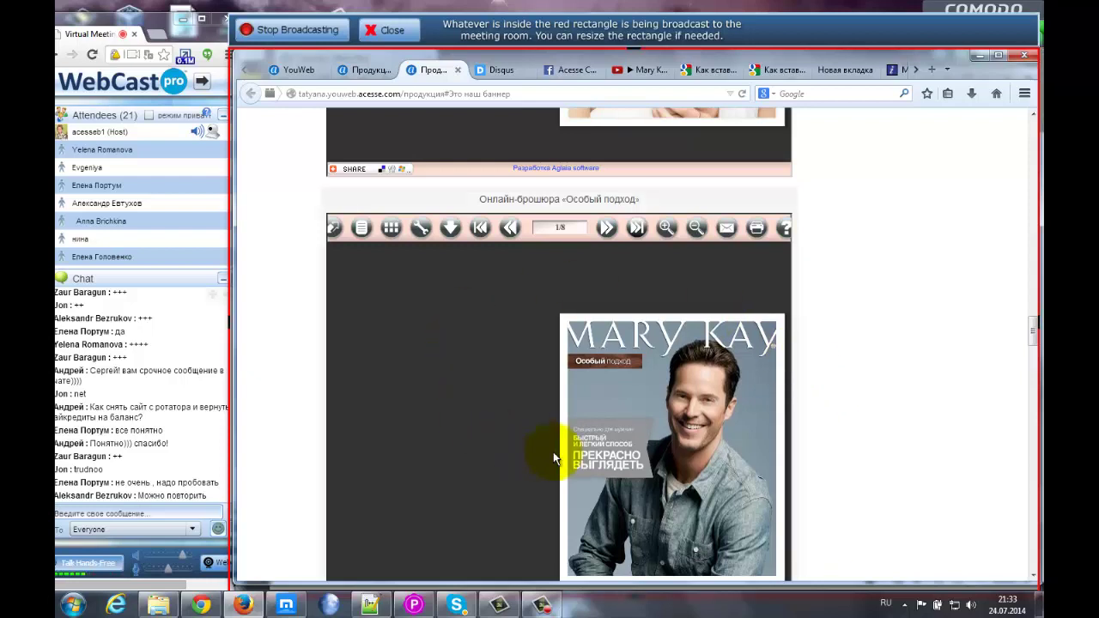
left_click(870, 340)
key("Home")
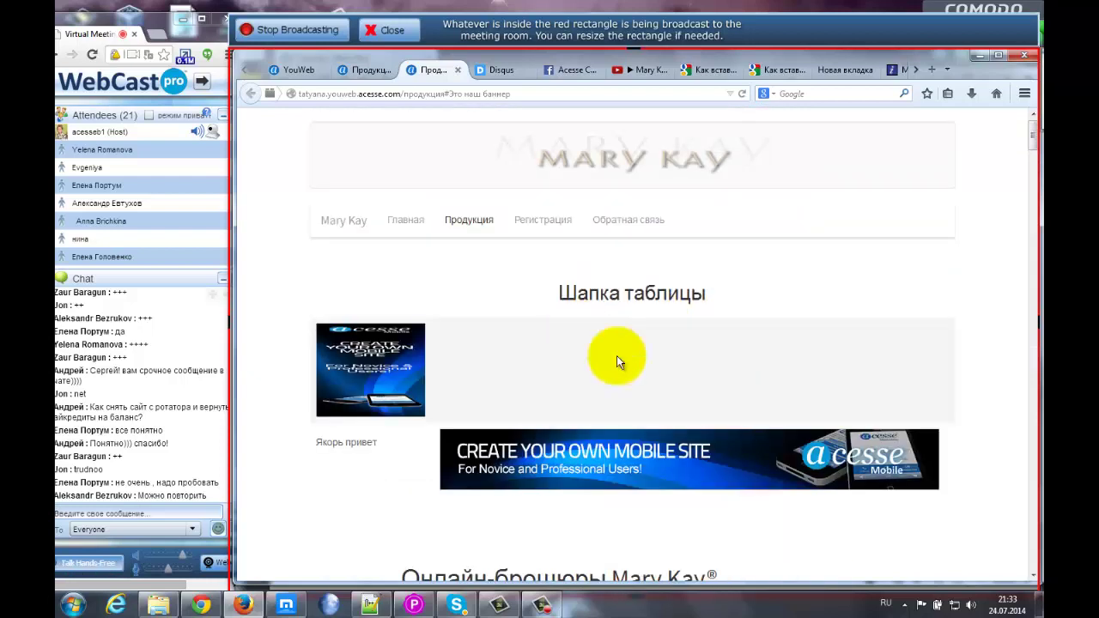
scroll(848, 369, "down", 3)
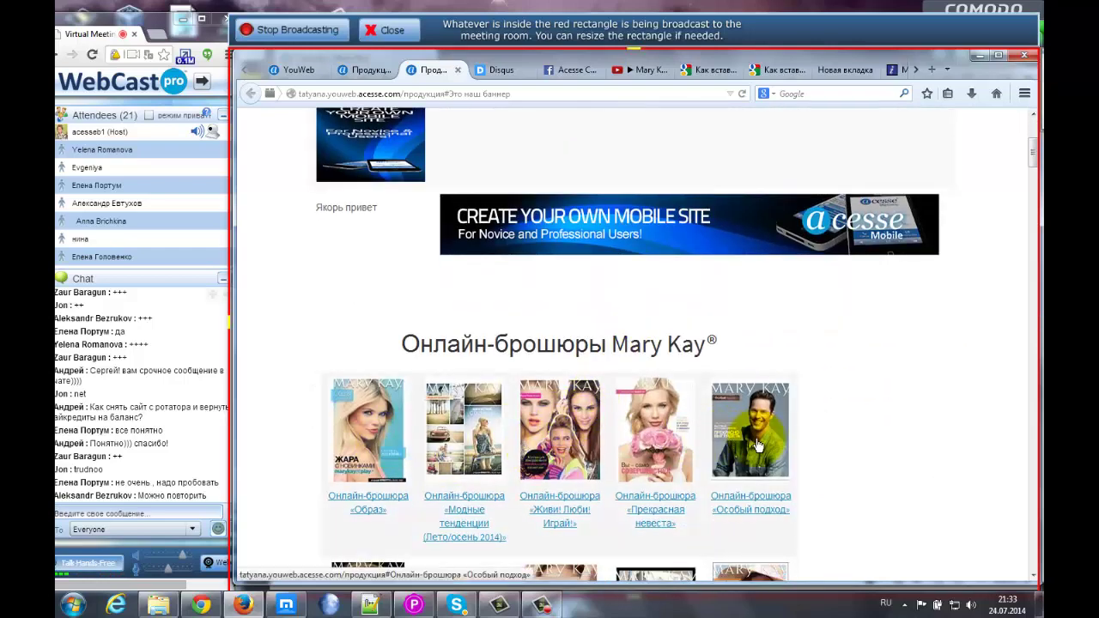
left_click_drag(1025, 152, 1038, 513)
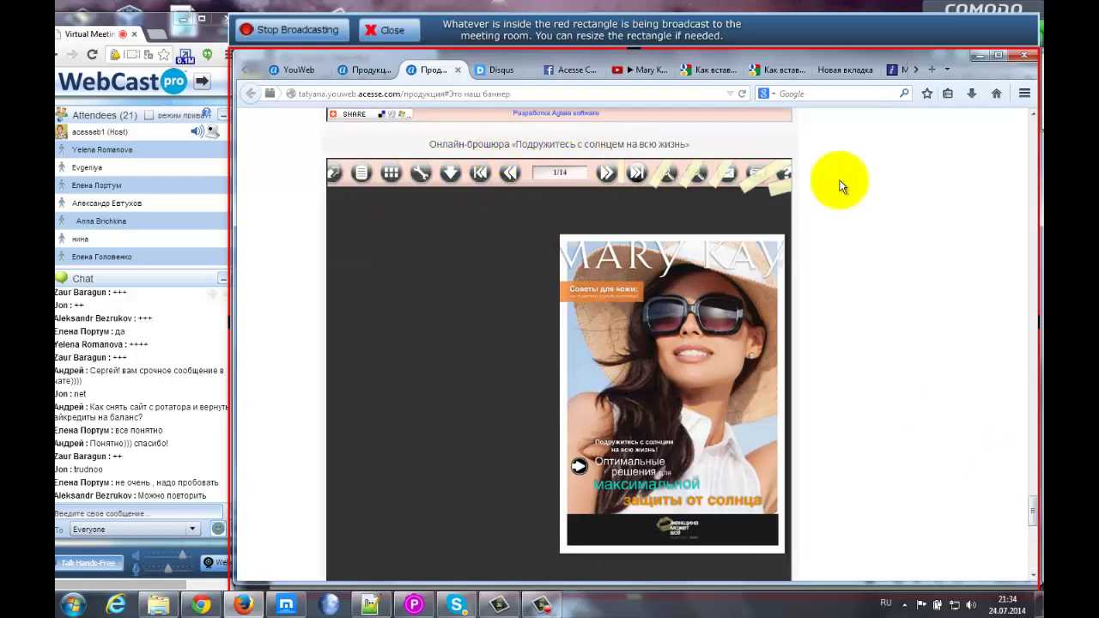
left_click(863, 183)
key("Home")
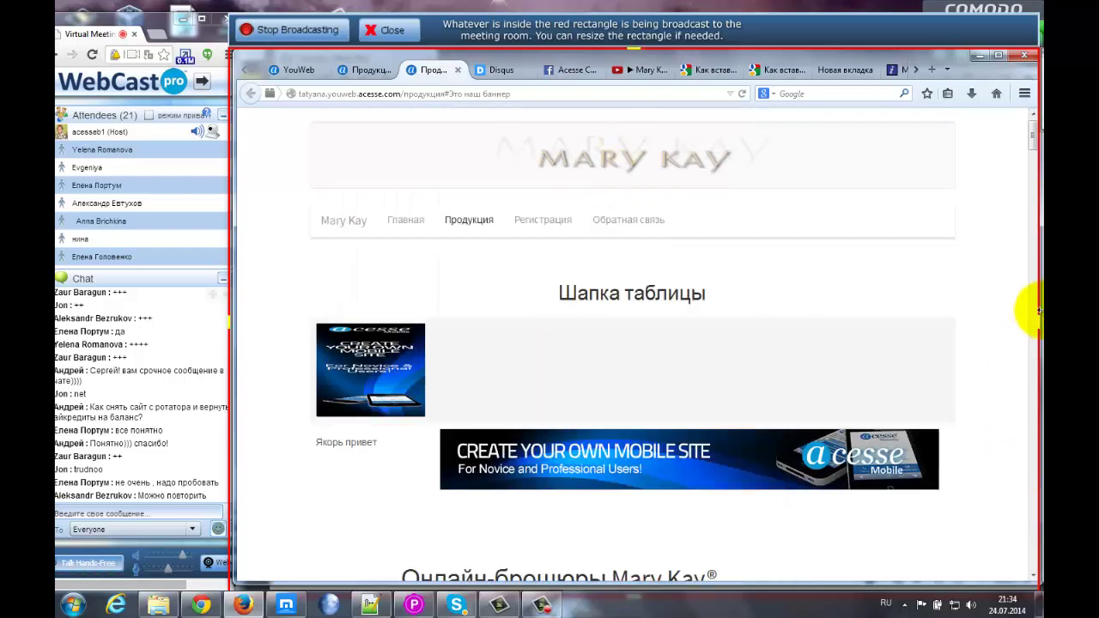
left_click_drag(1029, 135, 1031, 176)
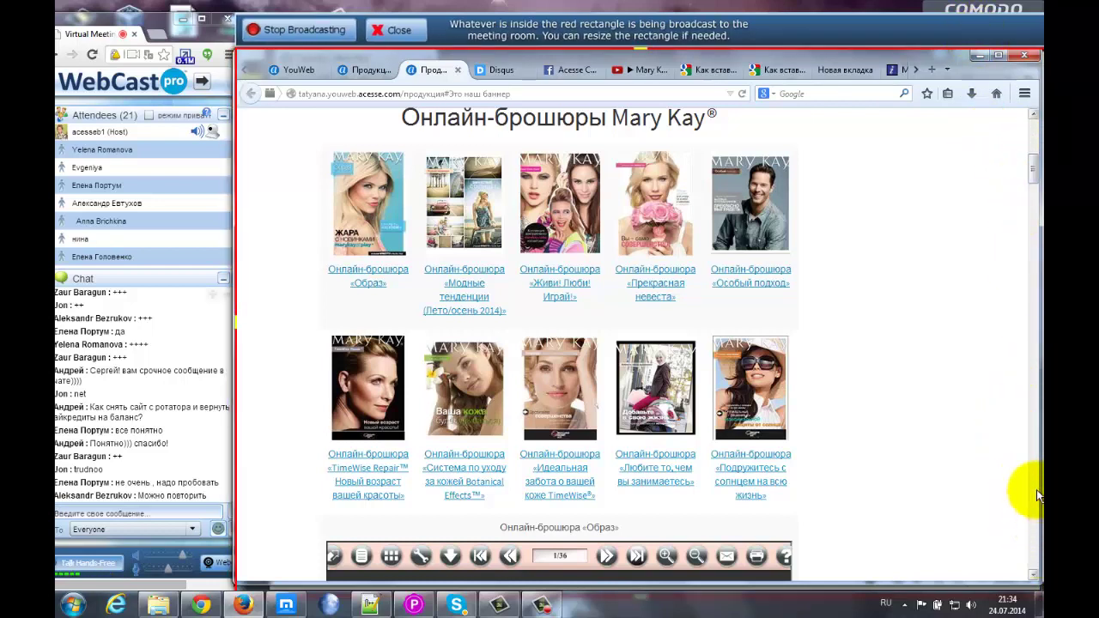
- Open the «Подружитесь с солнцем на всю жизнь» flipbook from its brochure cover on the live page
left_click(743, 387)
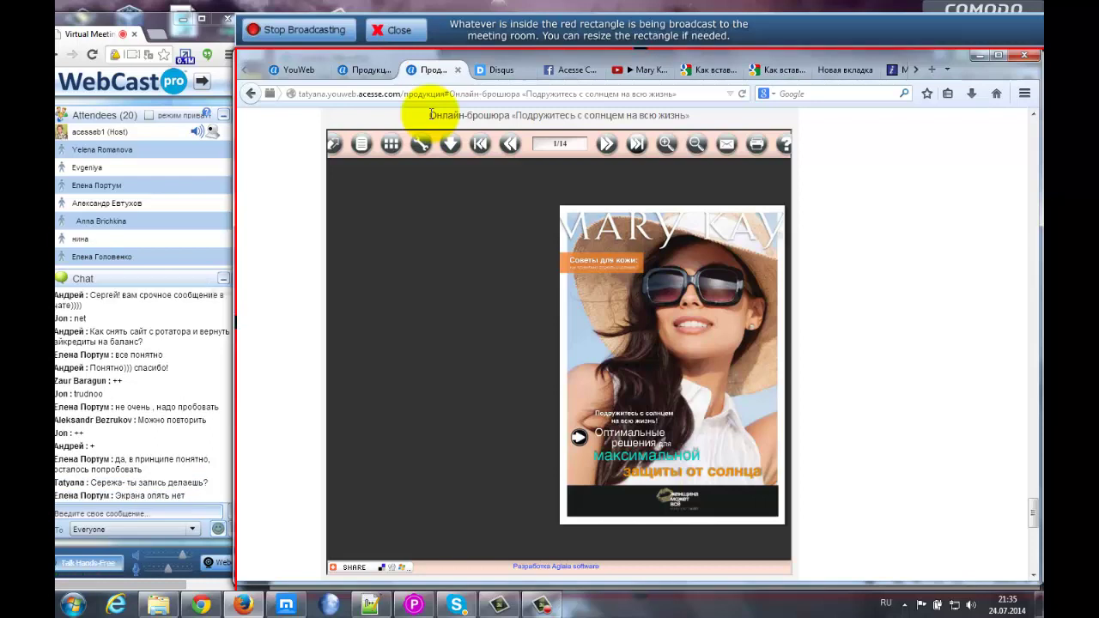
left_click(301, 33)
left_click(301, 33)
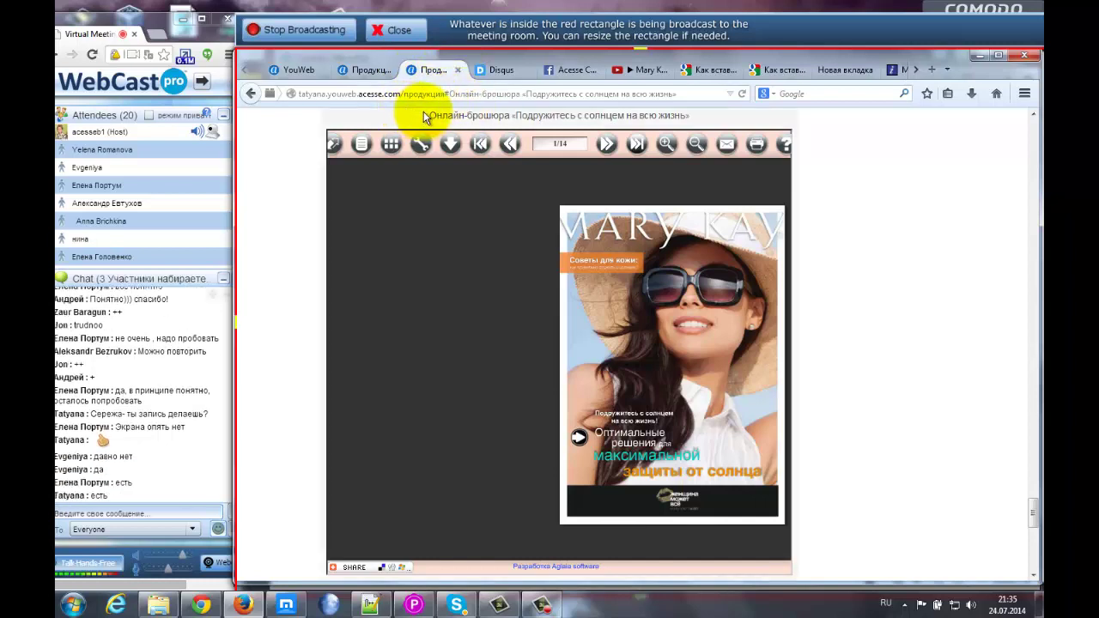
- Close the link test tab and scroll the YouWeb editor back to the brochure covers
left_click(458, 70)
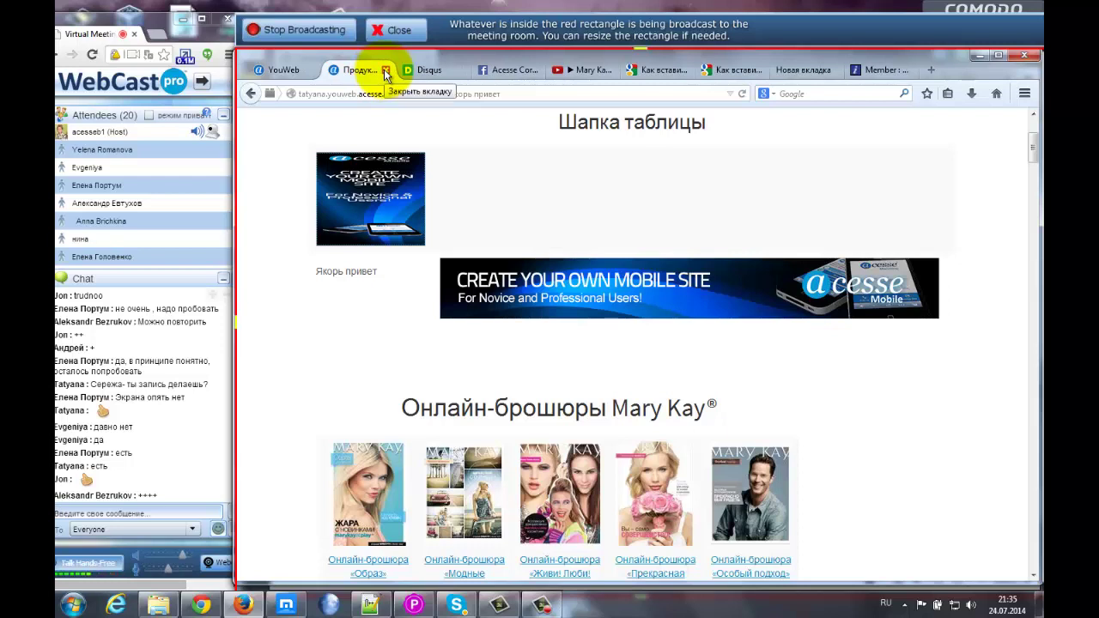
left_click(273, 69)
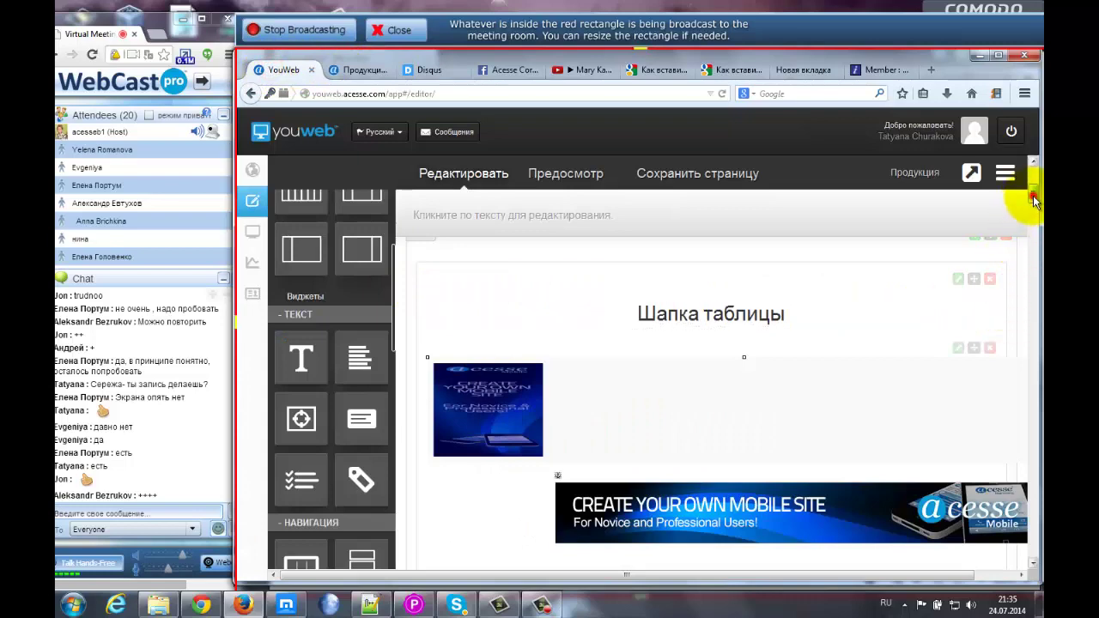
left_click_drag(1033, 199, 1036, 253)
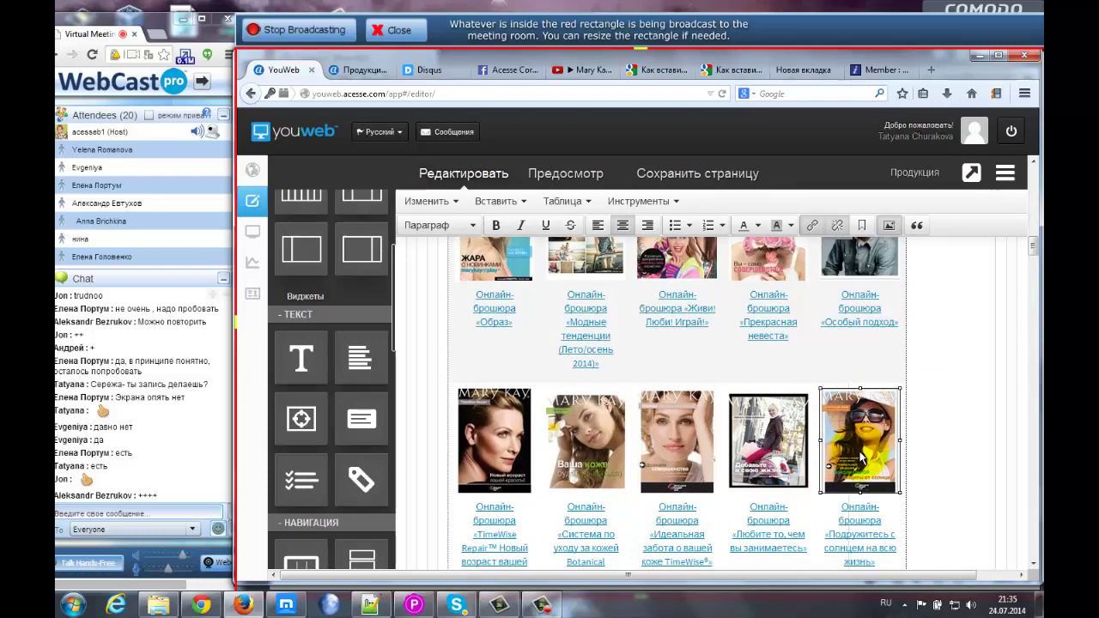
- Check the sun brochure cover's link settings twice, cancelling both, then stop editing the block
left_click(496, 203)
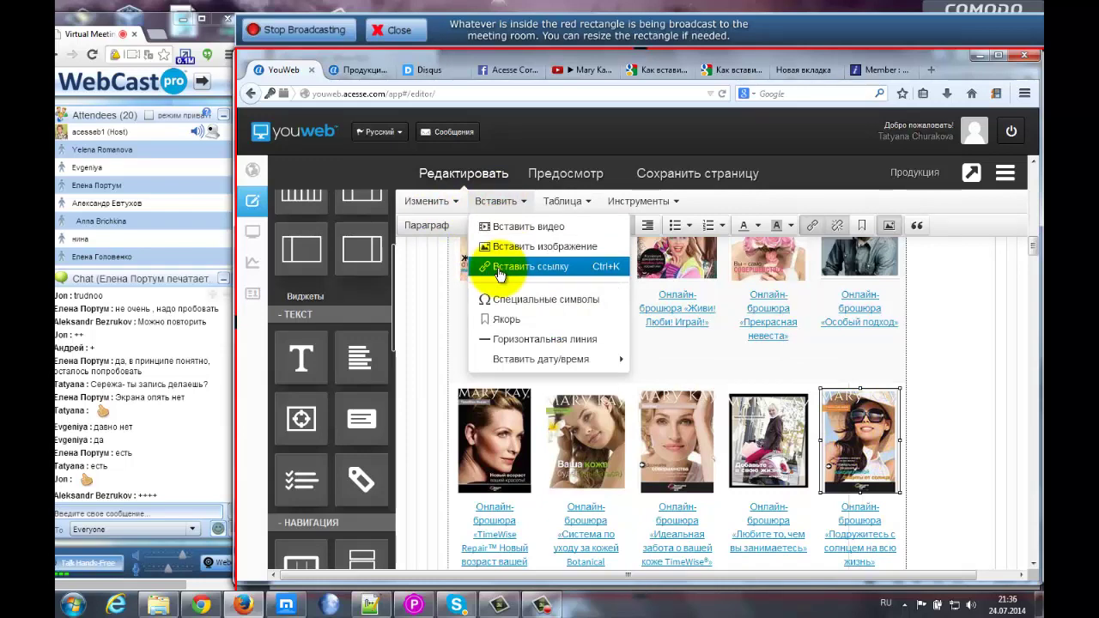
left_click(546, 269)
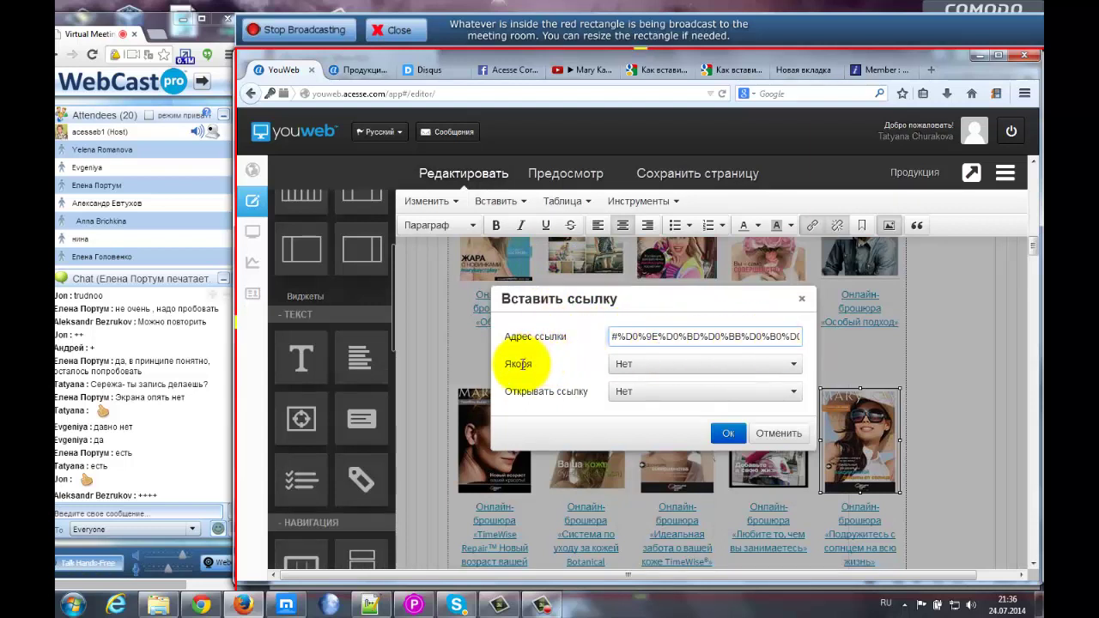
left_click(778, 434)
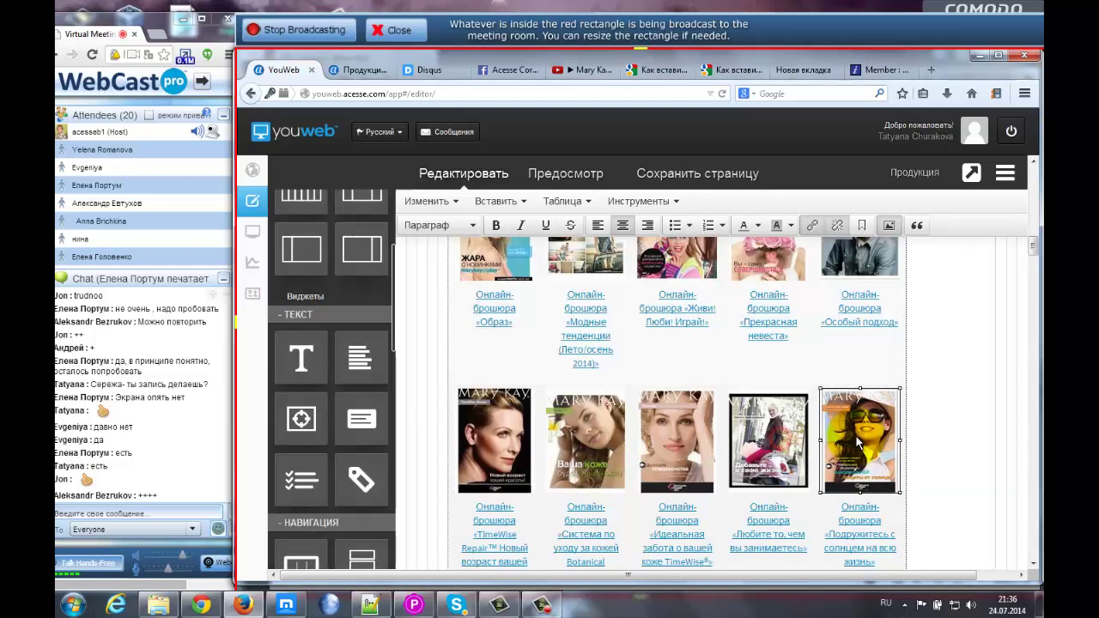
left_click(498, 201)
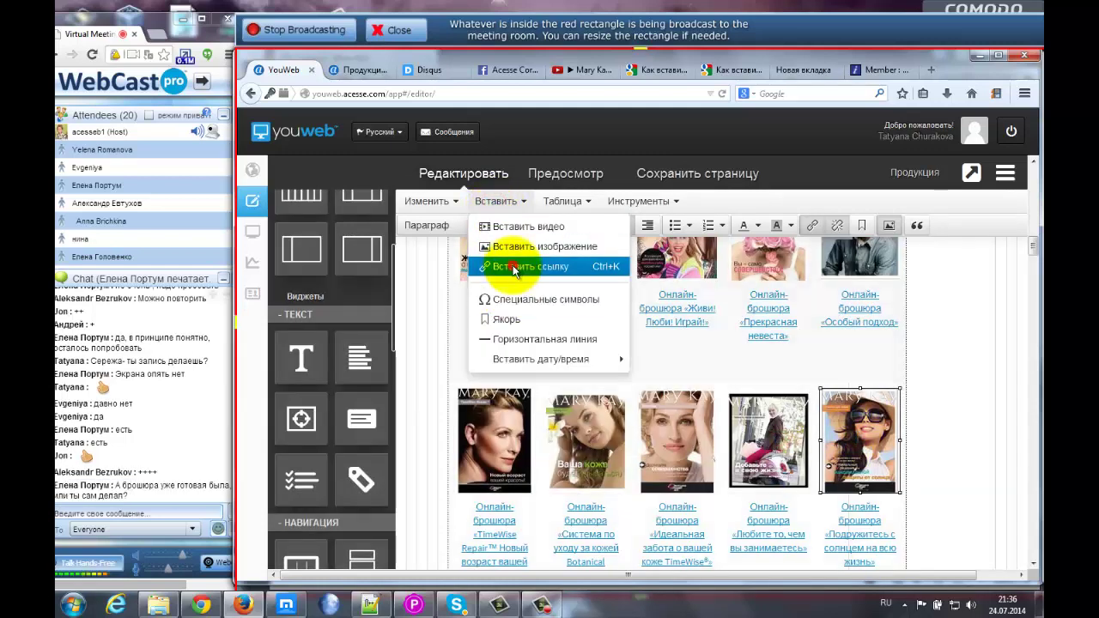
left_click(515, 268)
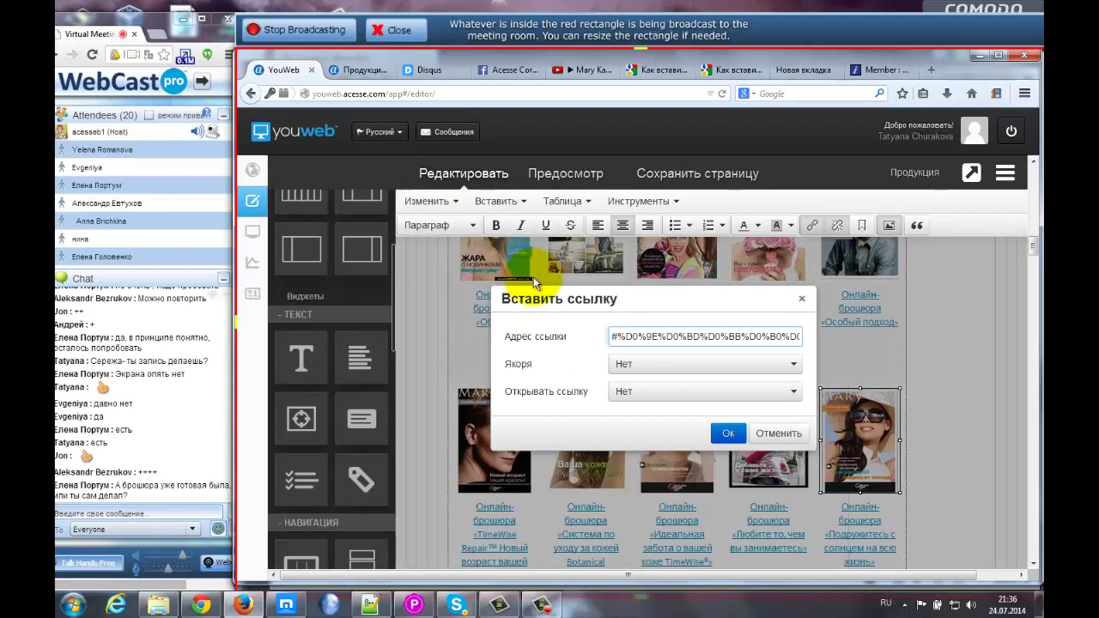
left_click(776, 434)
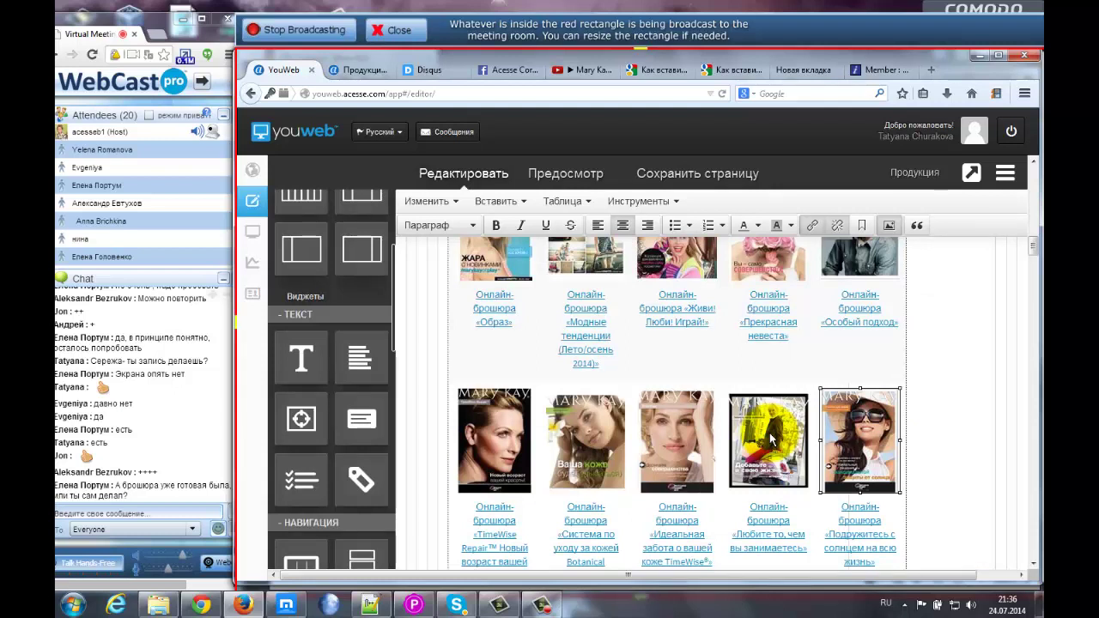
left_click(929, 367)
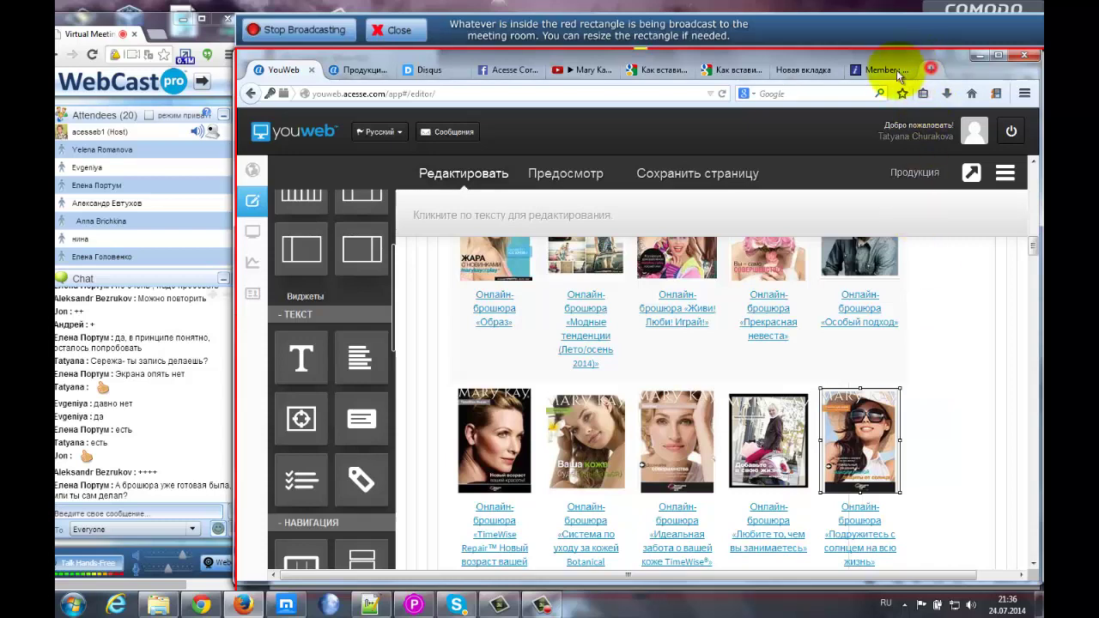
- Load megamoney.biz/ in a new tab, trimming the autocompleted address to the site root
left_click(803, 69)
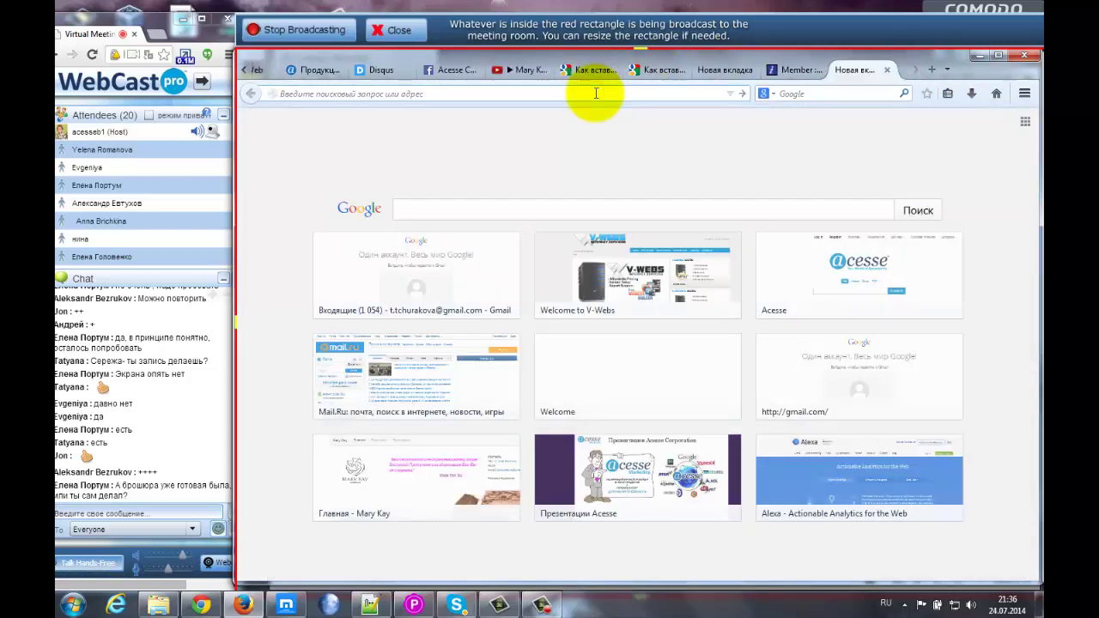
type("m")
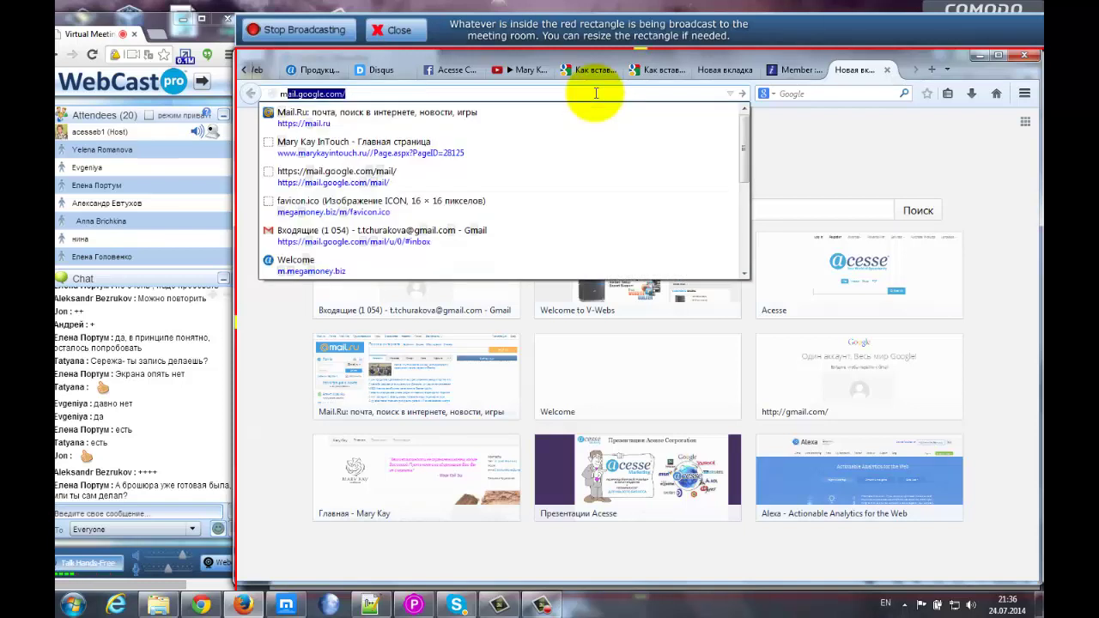
type("ega")
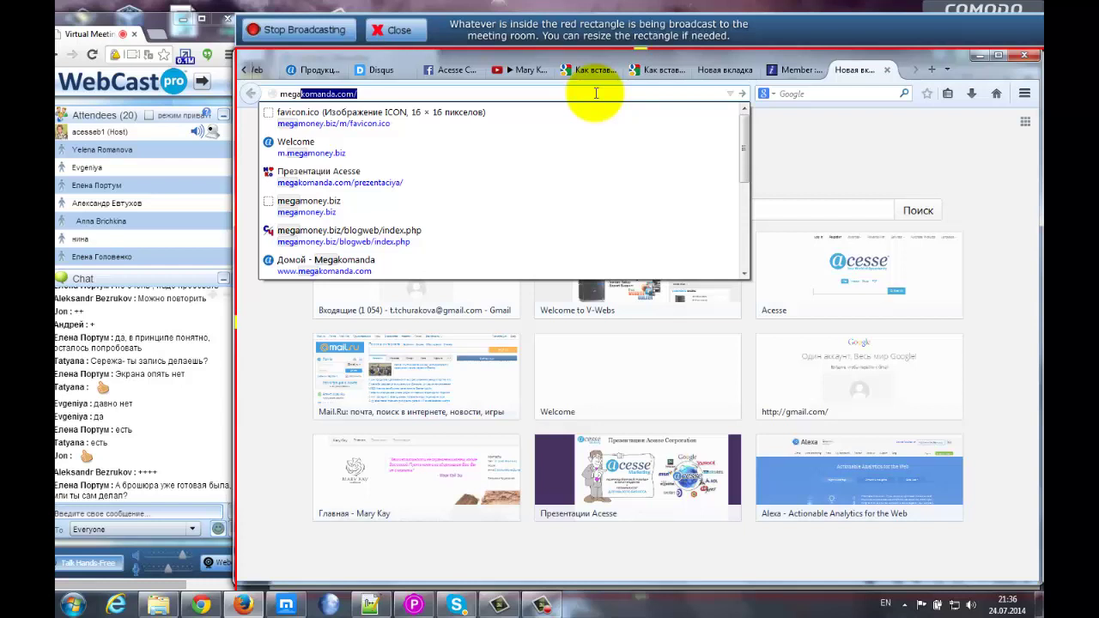
key("Down")
key("Return")
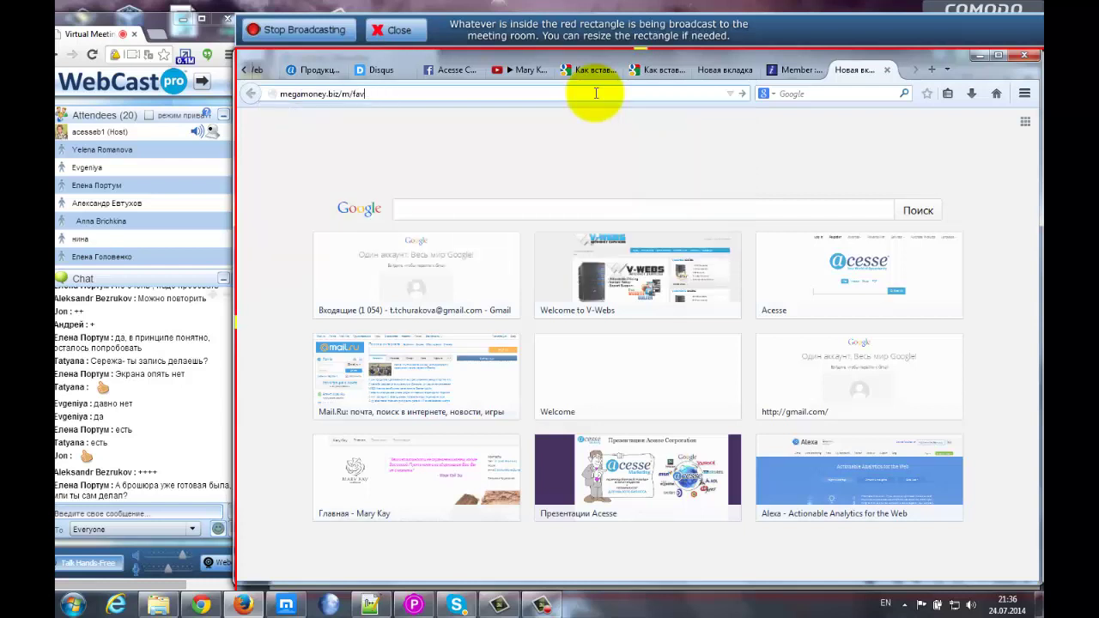
key("BackSpace")
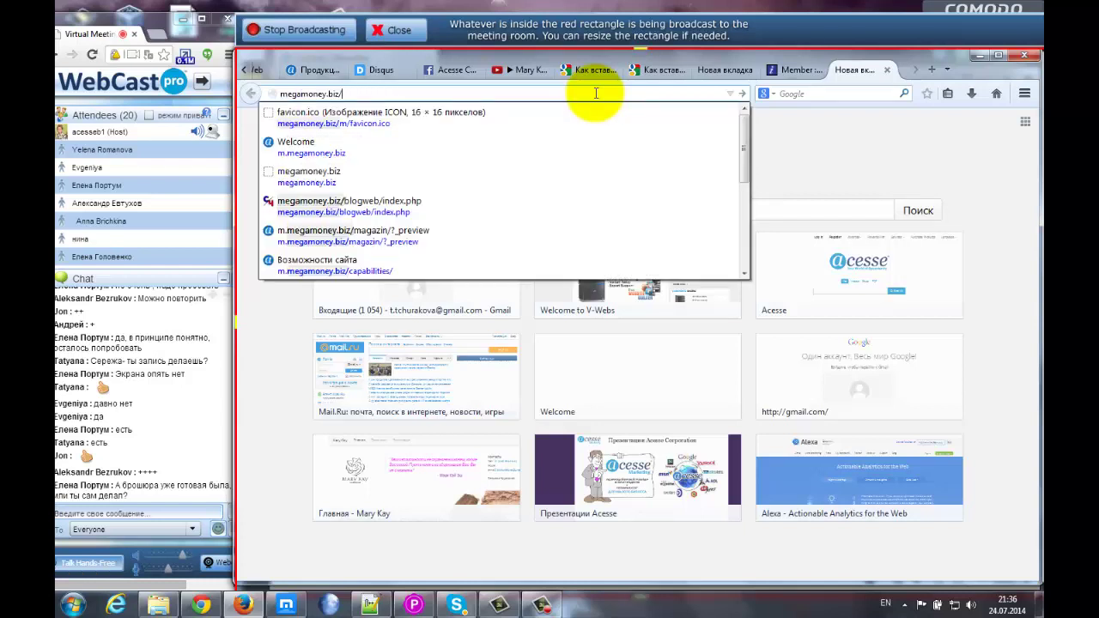
key("Return")
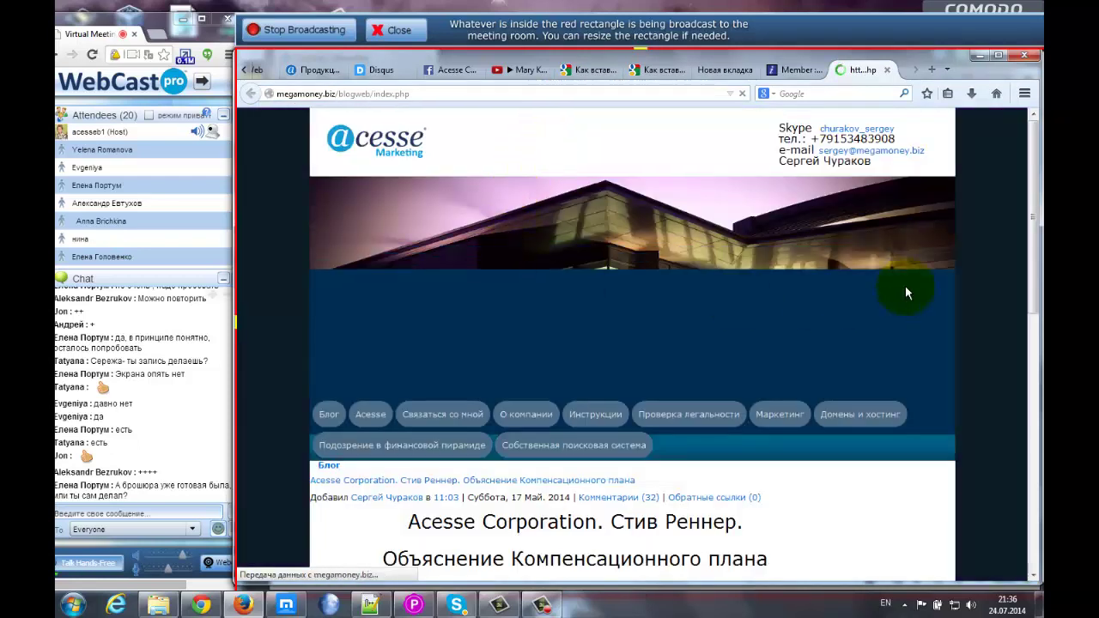
- Scroll the acesse.php page and briefly play, then pause, the embedded Acesse video
left_click_drag(1035, 147, 1034, 183)
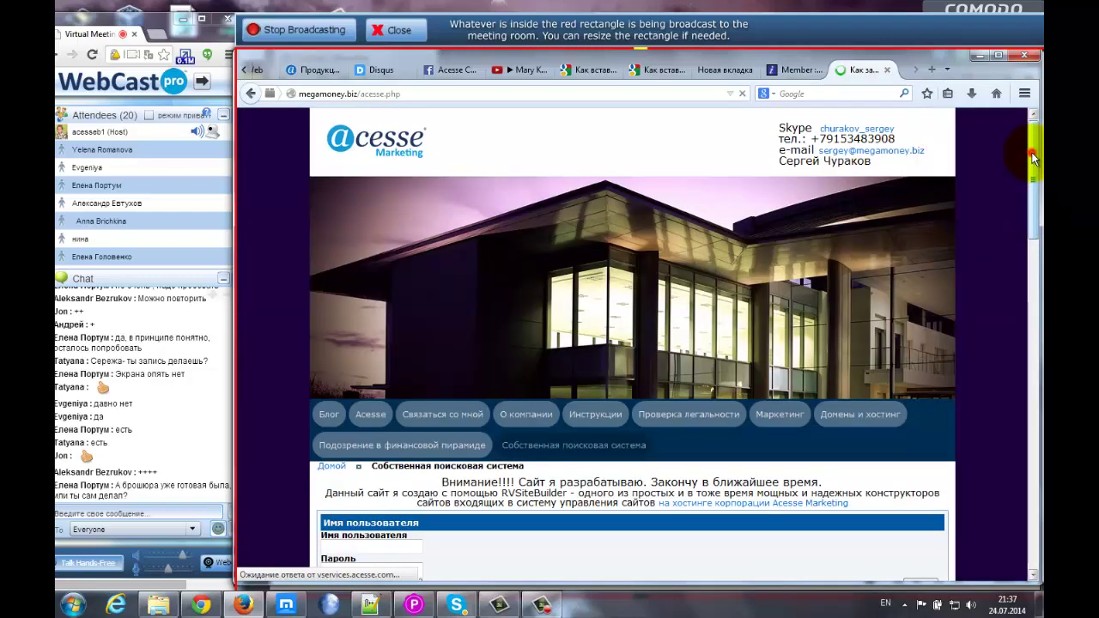
left_click_drag(1033, 158, 1035, 417)
left_click(426, 377)
left_click(417, 452)
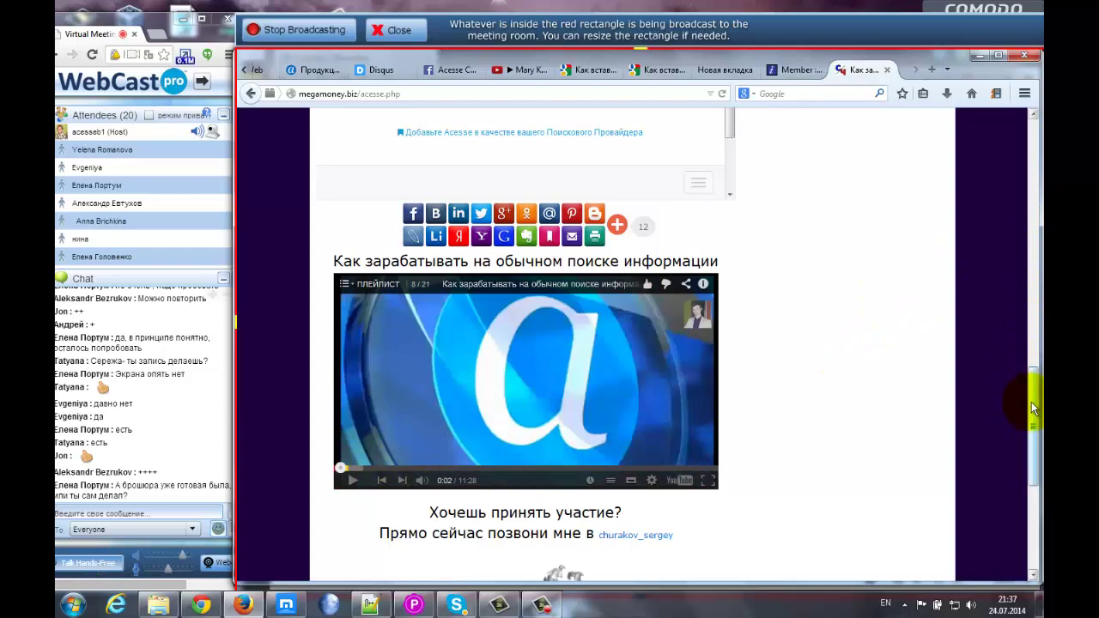
left_click_drag(1034, 409, 1037, 302)
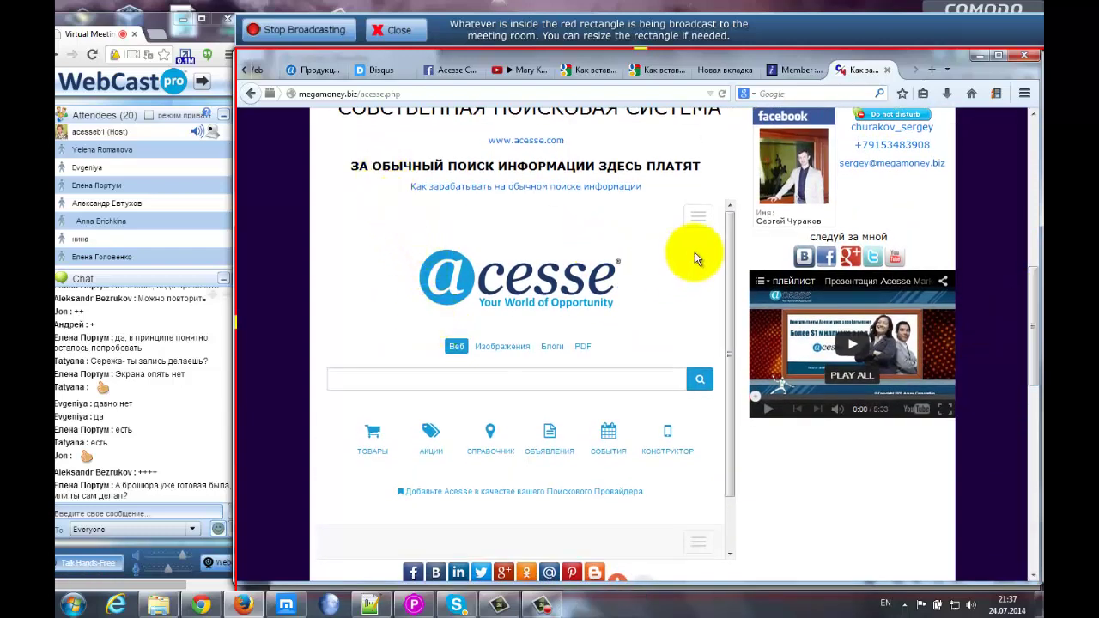
left_click_drag(731, 233, 726, 212)
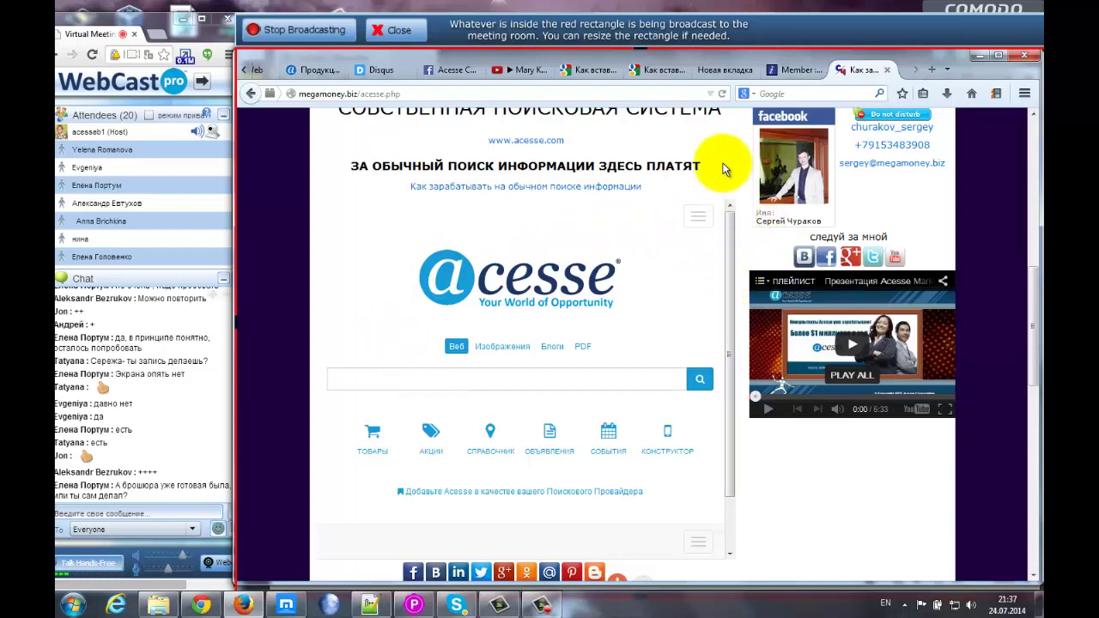
scroll(572, 192, "up", 3)
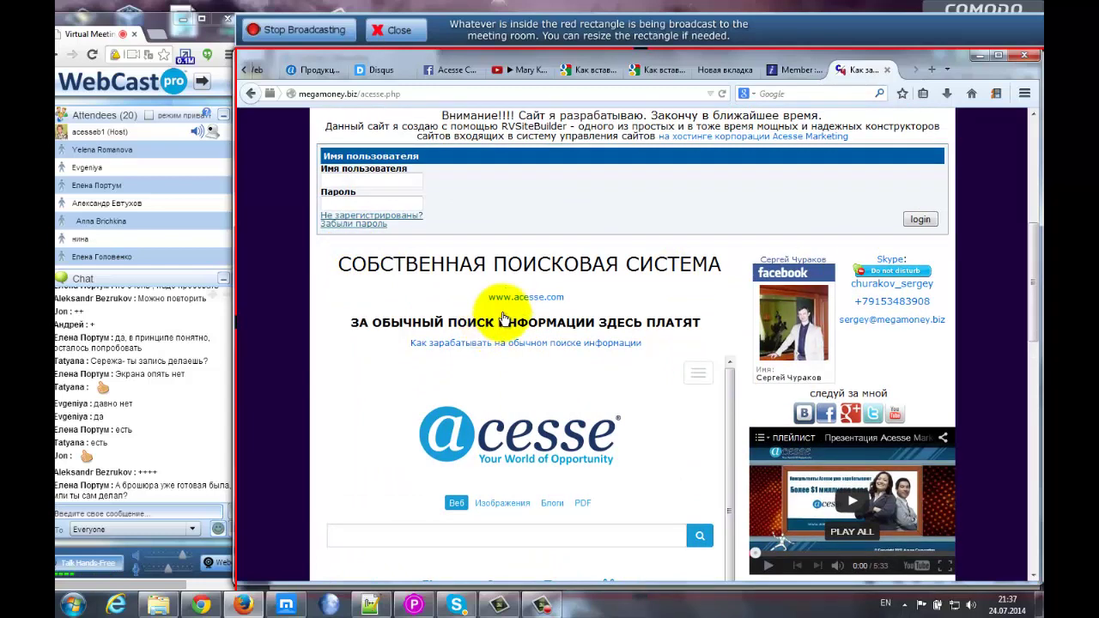
scroll(740, 364, "down", 2)
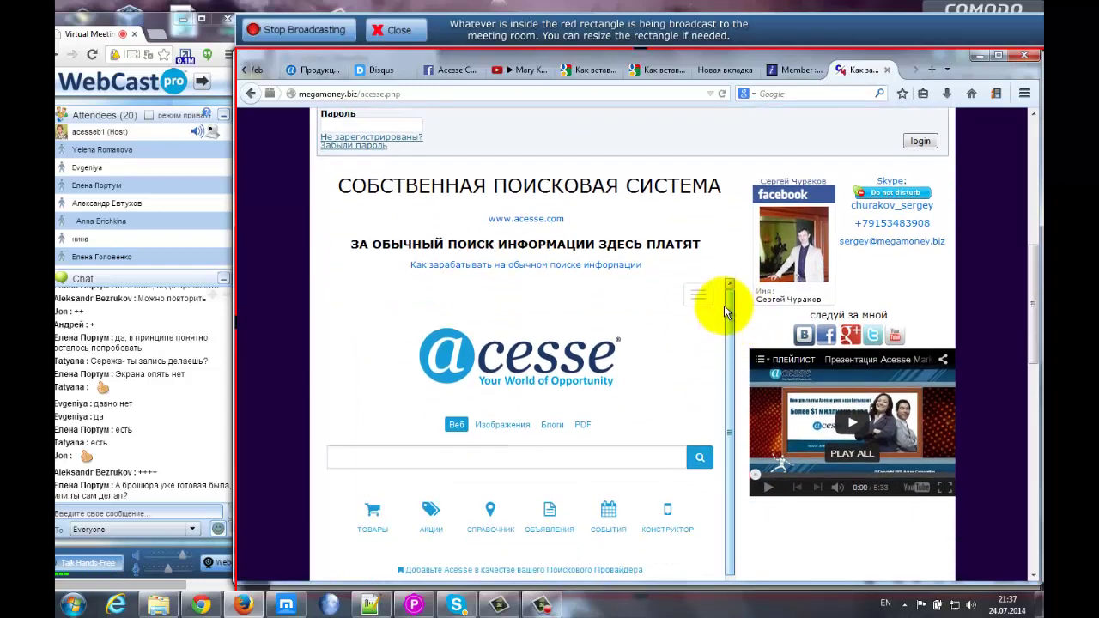
left_click_drag(726, 306, 695, 305)
- Expand and collapse the search site's navigation list and footer links
left_click(695, 302)
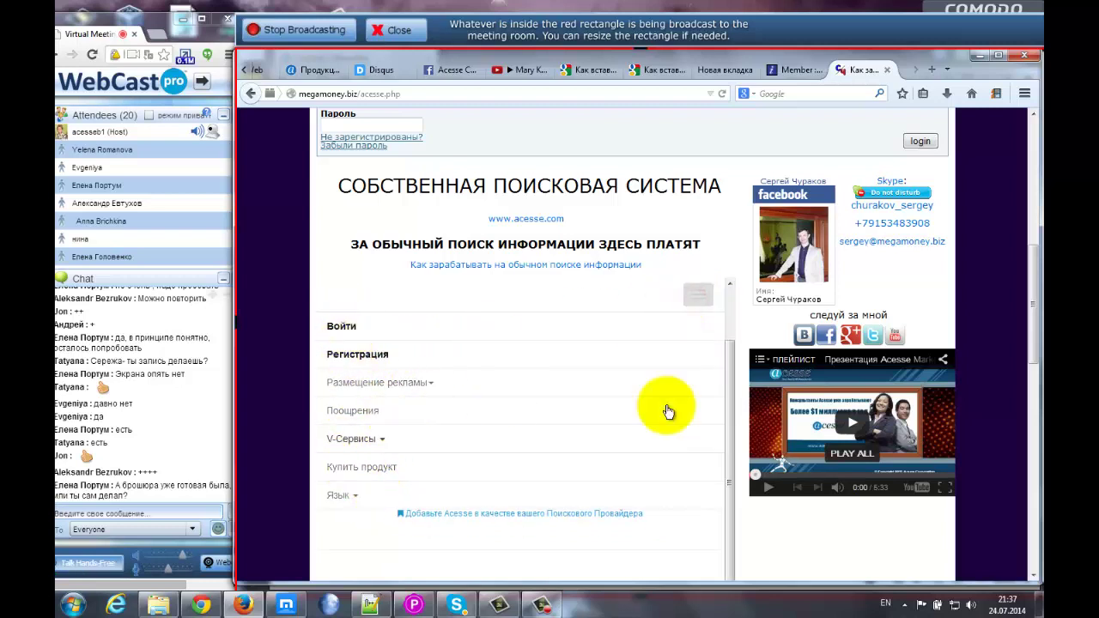
scroll(687, 416, "down", 1)
left_click_drag(729, 350, 729, 294)
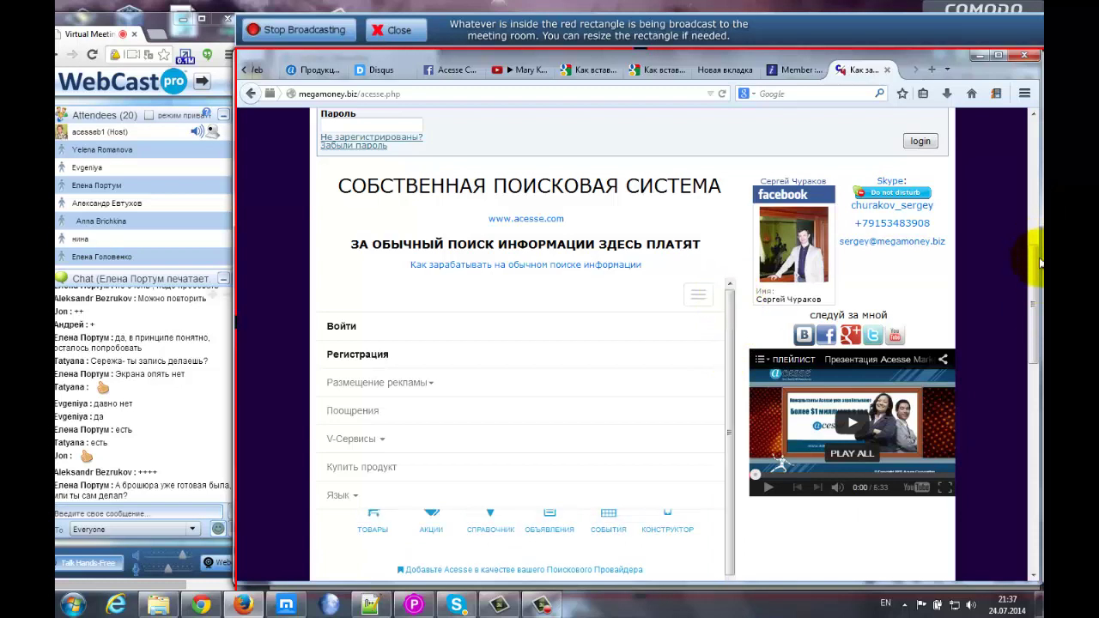
scroll(1037, 290, "down", 1)
scroll(1037, 289, "down", 1)
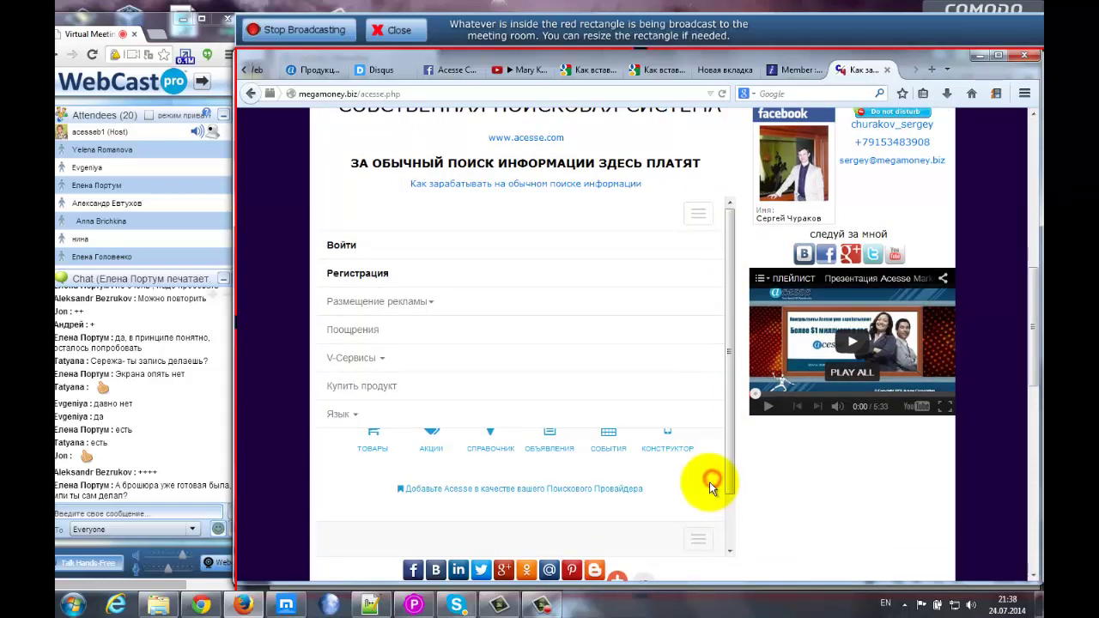
left_click(701, 540)
left_click(714, 218)
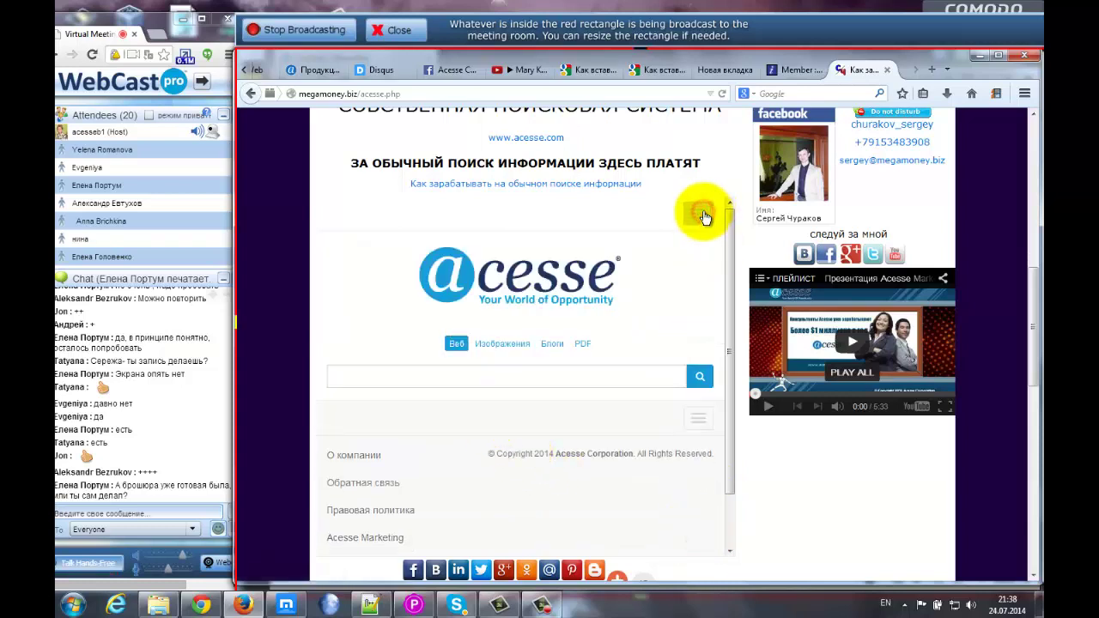
- Search Acesse for «привет» and view its roughly 3,230,000 results
left_click(387, 387)
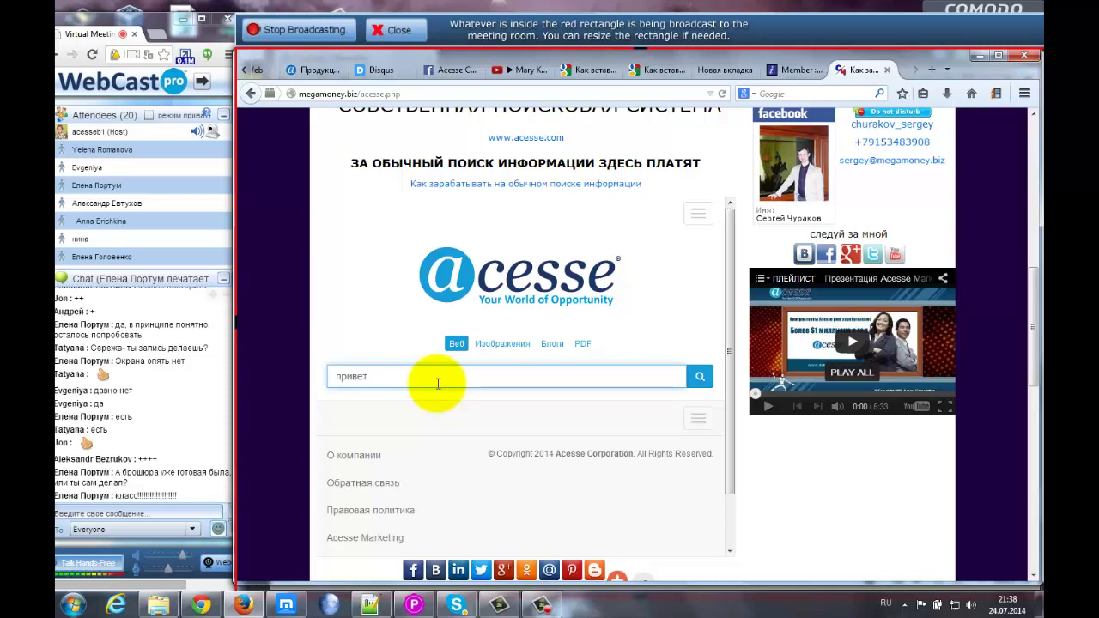
left_click(700, 378)
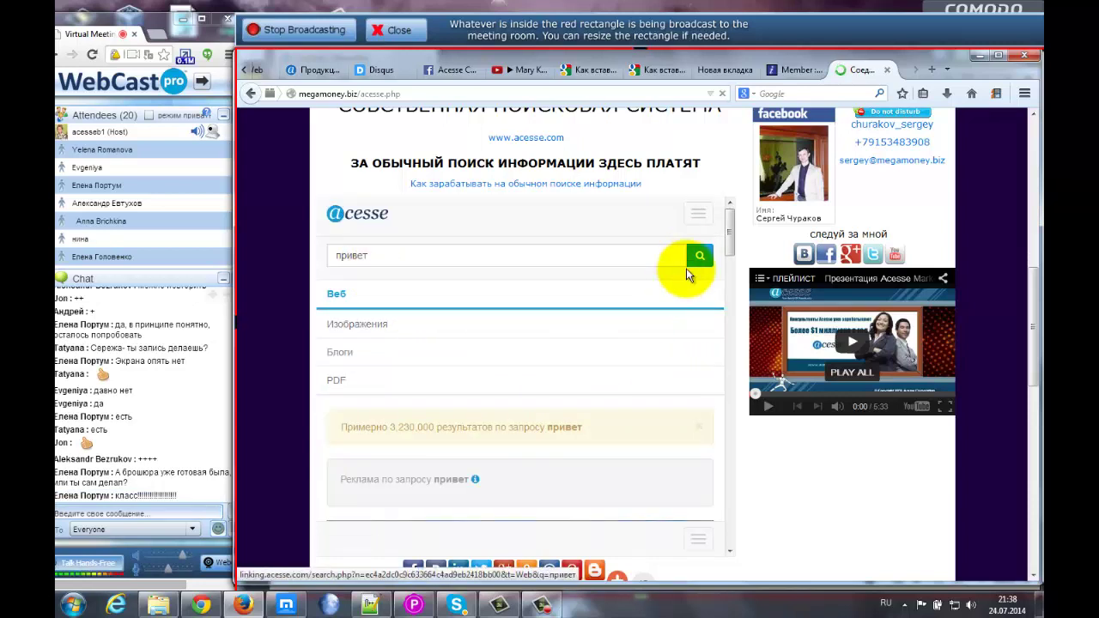
mouse_move(726, 215)
left_mouse_down()
mouse_move(733, 511)
mouse_move(735, 232)
left_mouse_up()
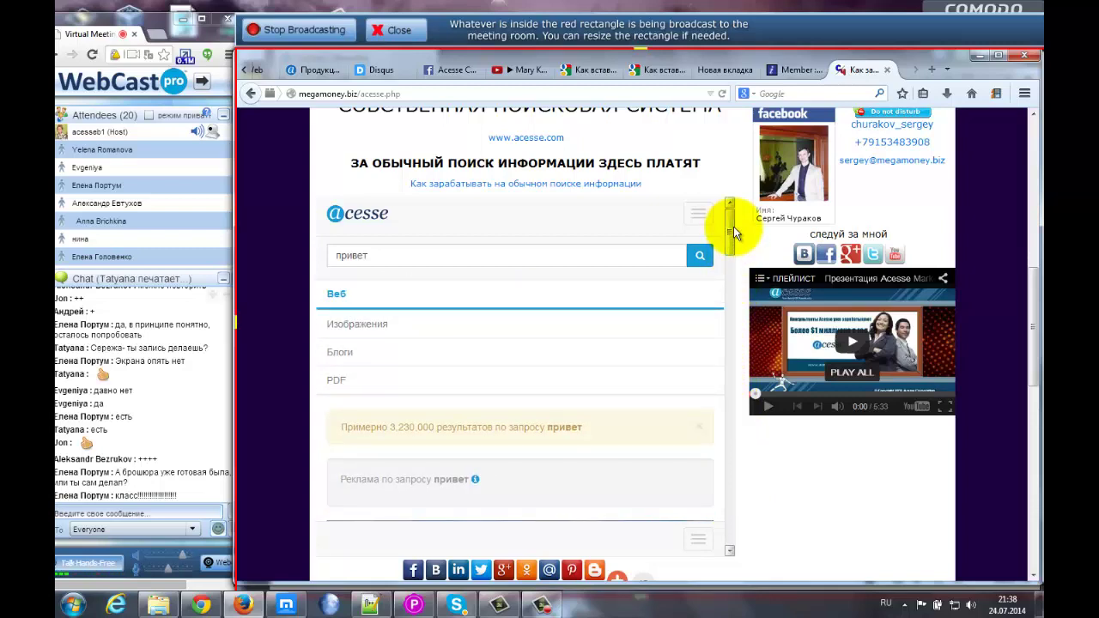
left_click(244, 70)
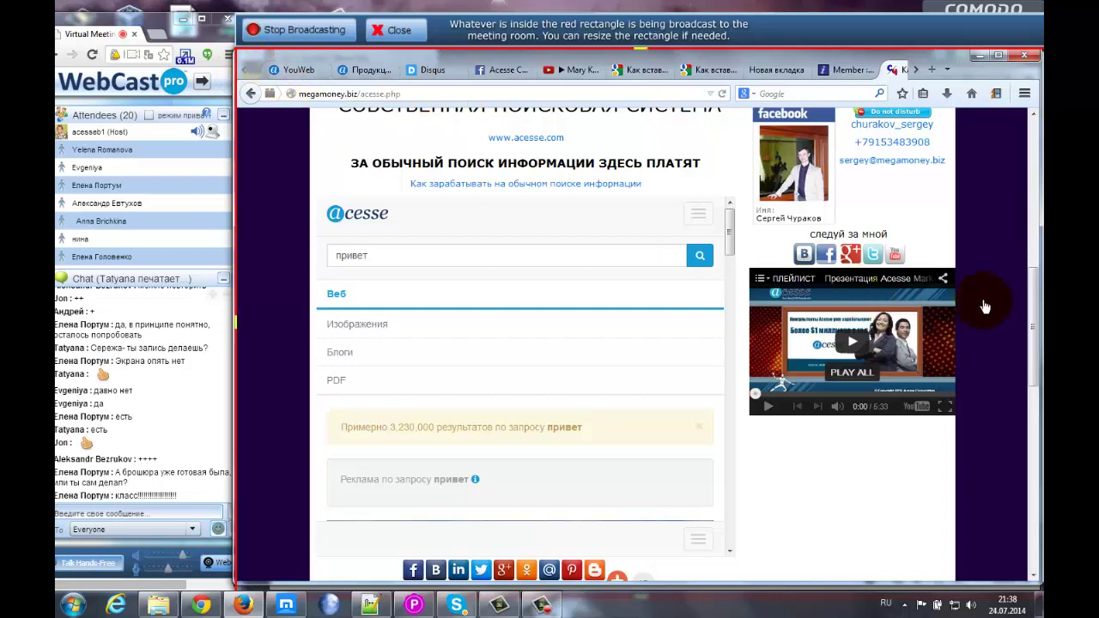
- Return to the YouWeb editor and open the grey «Образ» catalog block's Инструменты menu
left_click(296, 72)
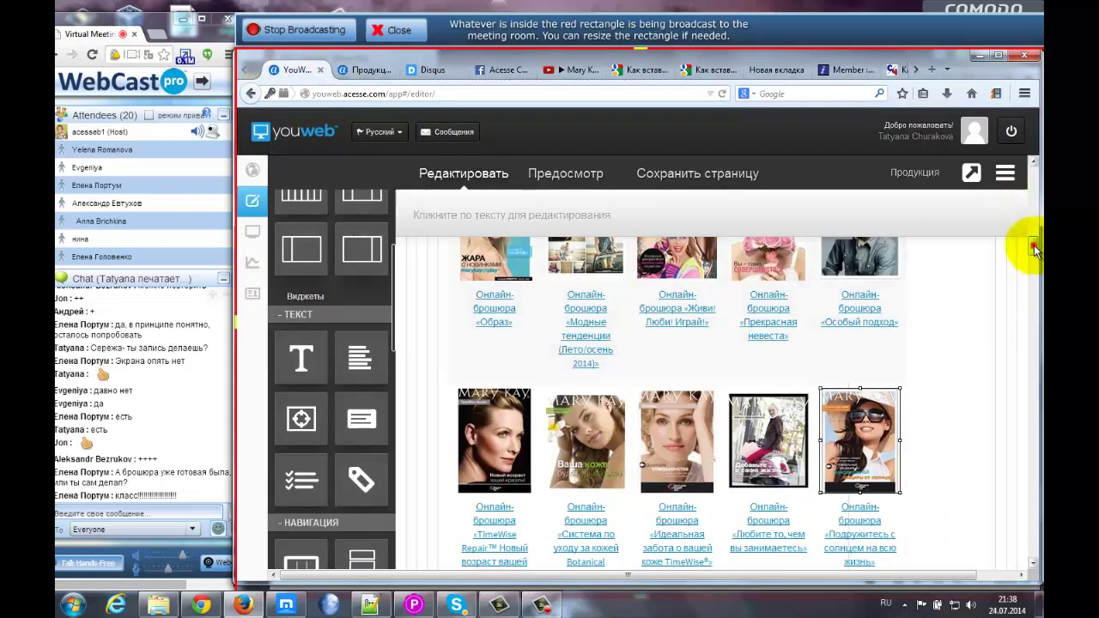
mouse_move(1035, 249)
left_mouse_down()
mouse_move(1036, 283)
mouse_move(1035, 268)
left_mouse_up()
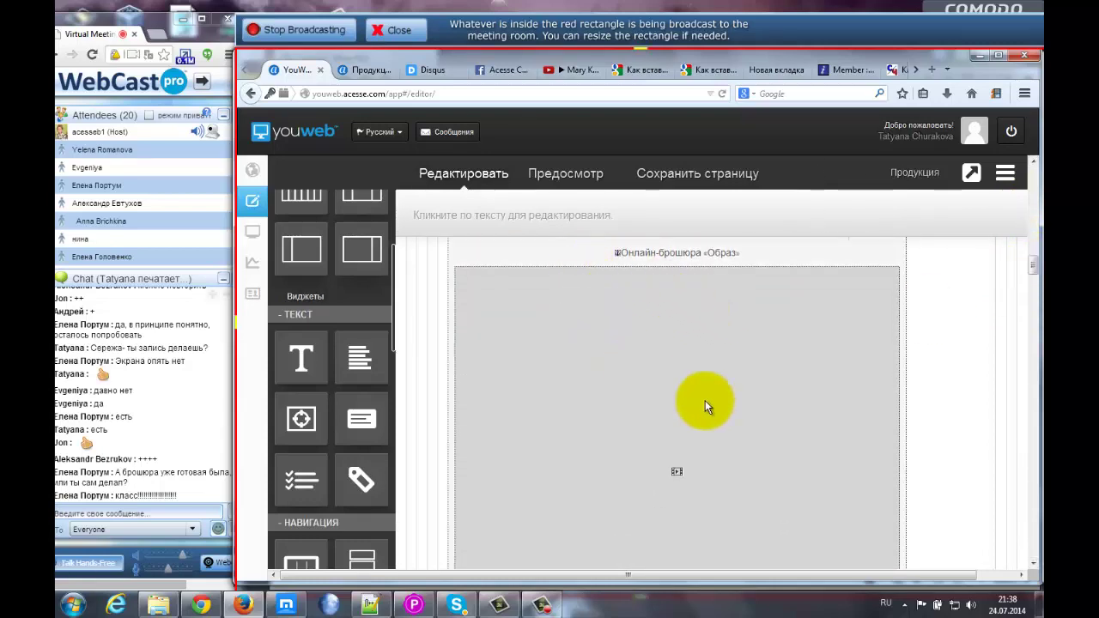
left_click(705, 406)
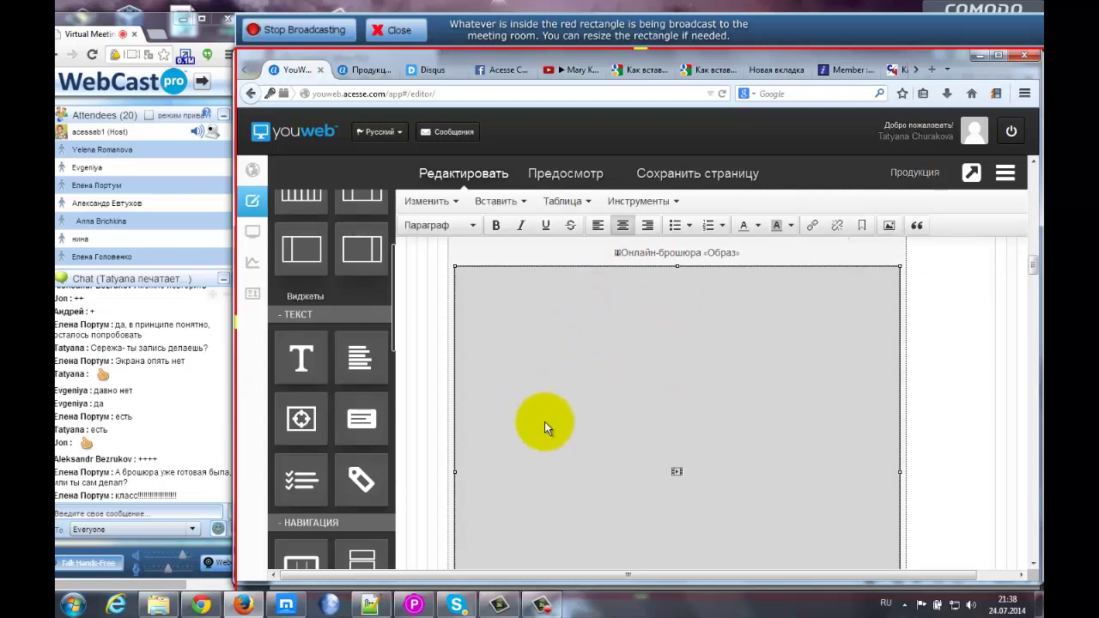
left_click(655, 204)
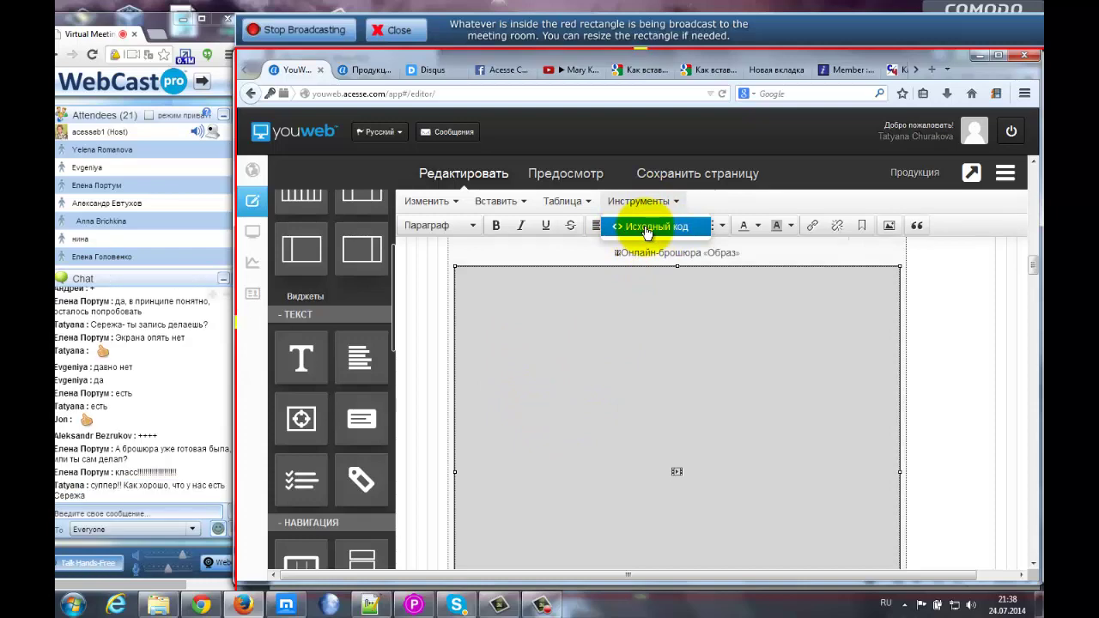
- Open the HTML source and copy the Особый подход iframe's ecatalog.marykay address
left_click(646, 229)
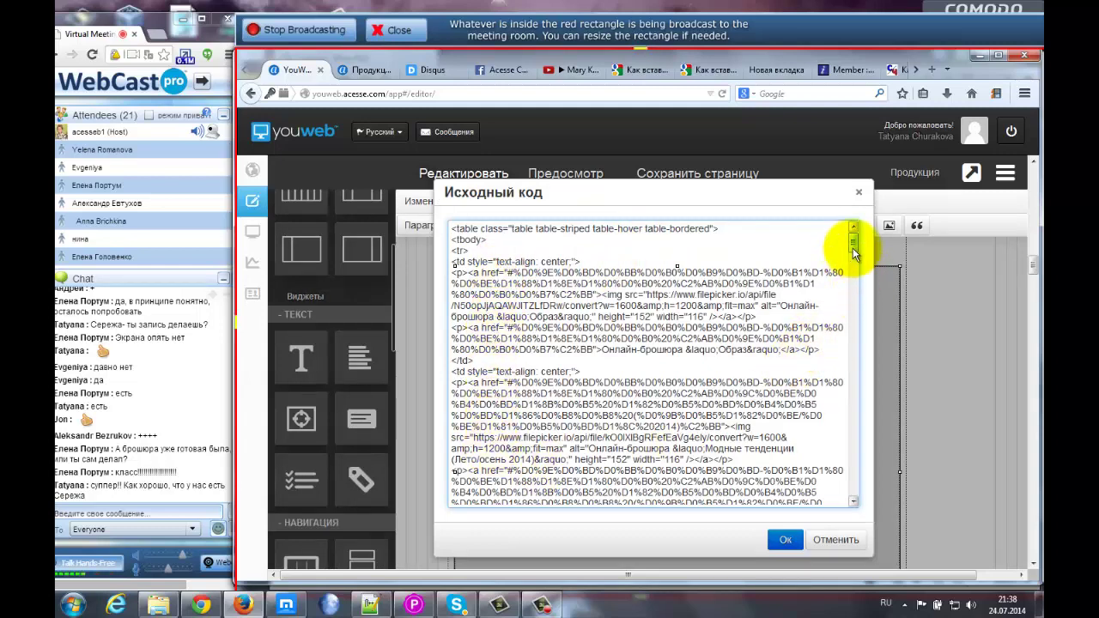
left_click_drag(852, 249, 859, 438)
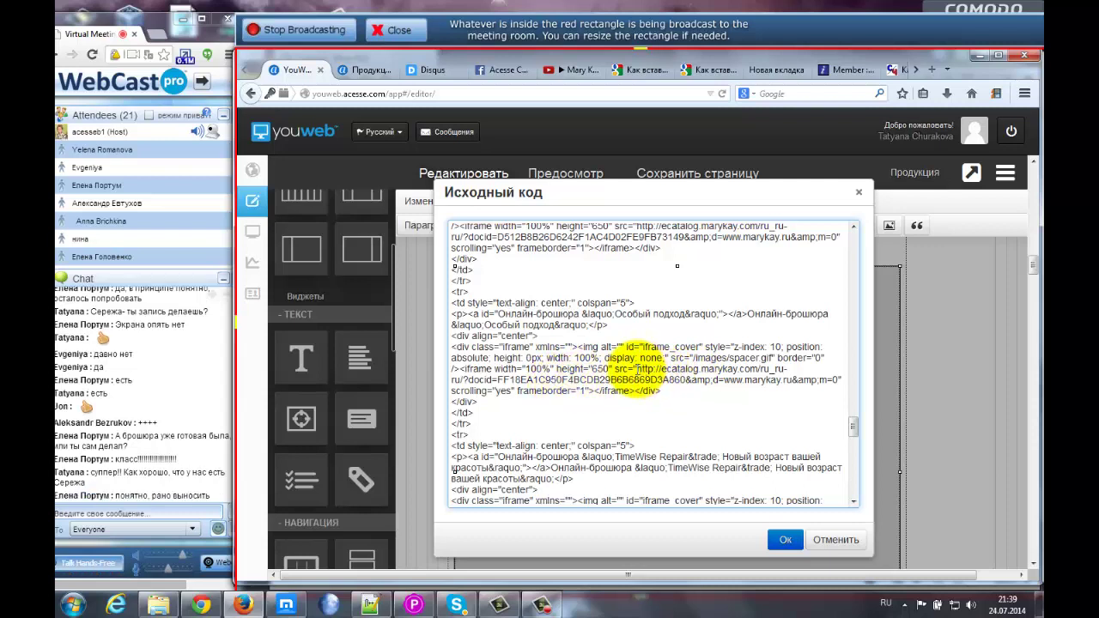
left_click_drag(637, 369, 822, 384)
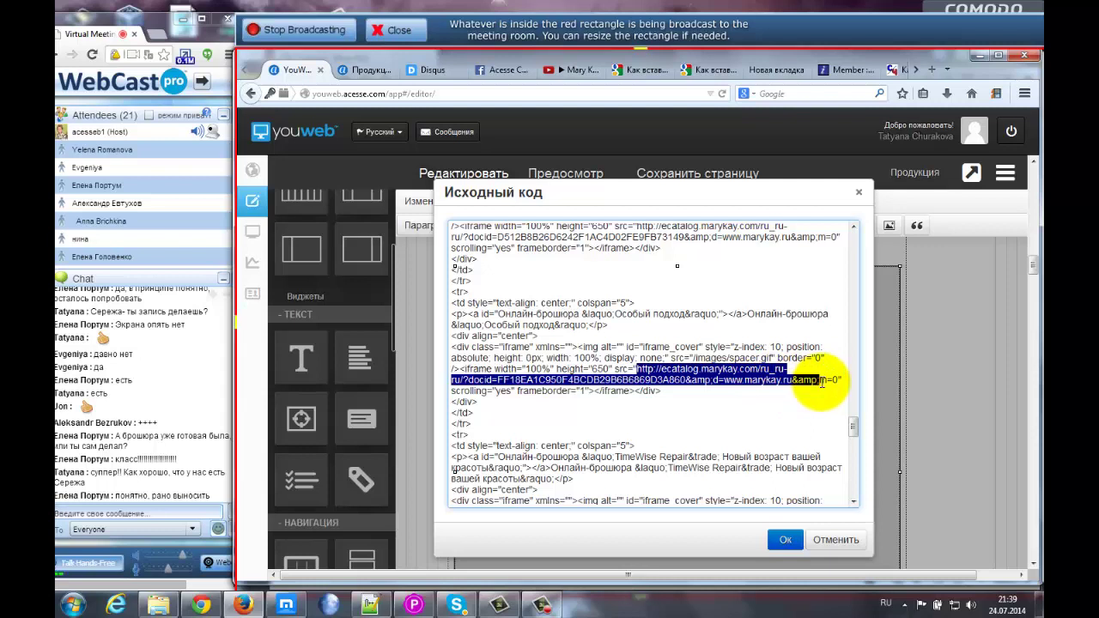
mouse_move(821, 382)
left_mouse_down()
mouse_move(548, 371)
mouse_move(567, 383)
mouse_move(515, 391)
mouse_move(536, 380)
mouse_move(839, 378)
left_mouse_up()
key("ctrl+c")
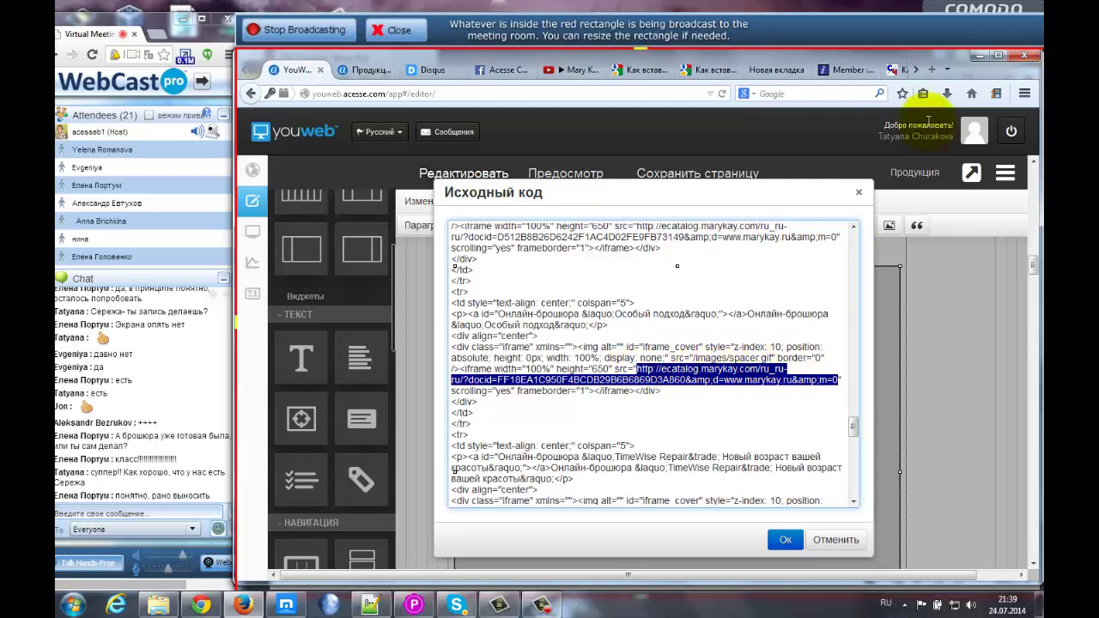
left_click(917, 67)
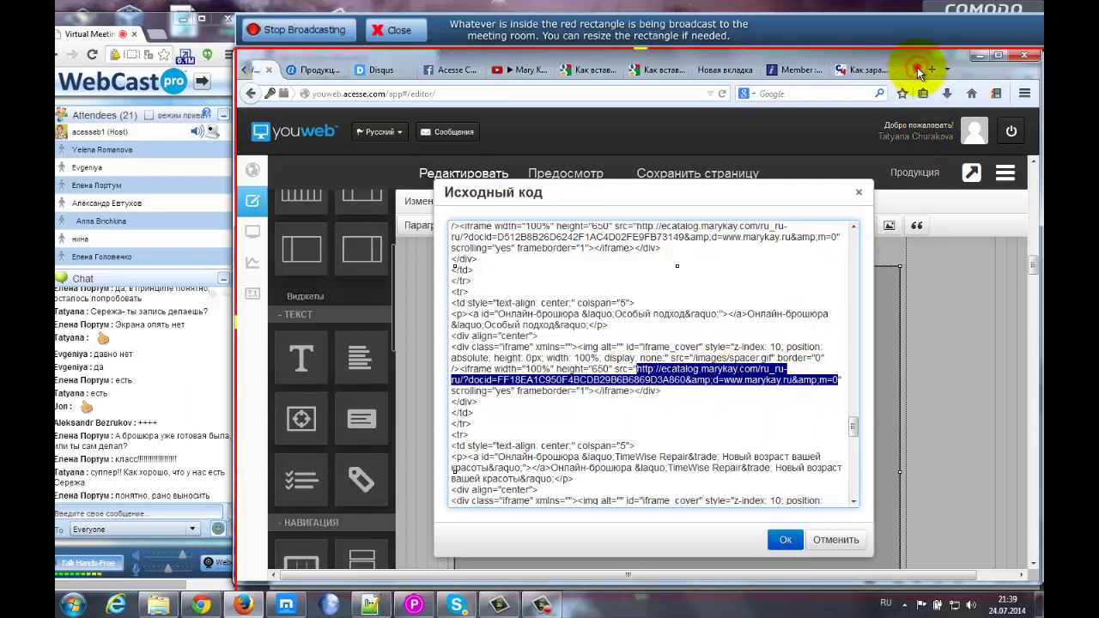
- Load the copied Особый подход catalog address in a new tab, then return to YouWeb's source code
left_click(929, 72)
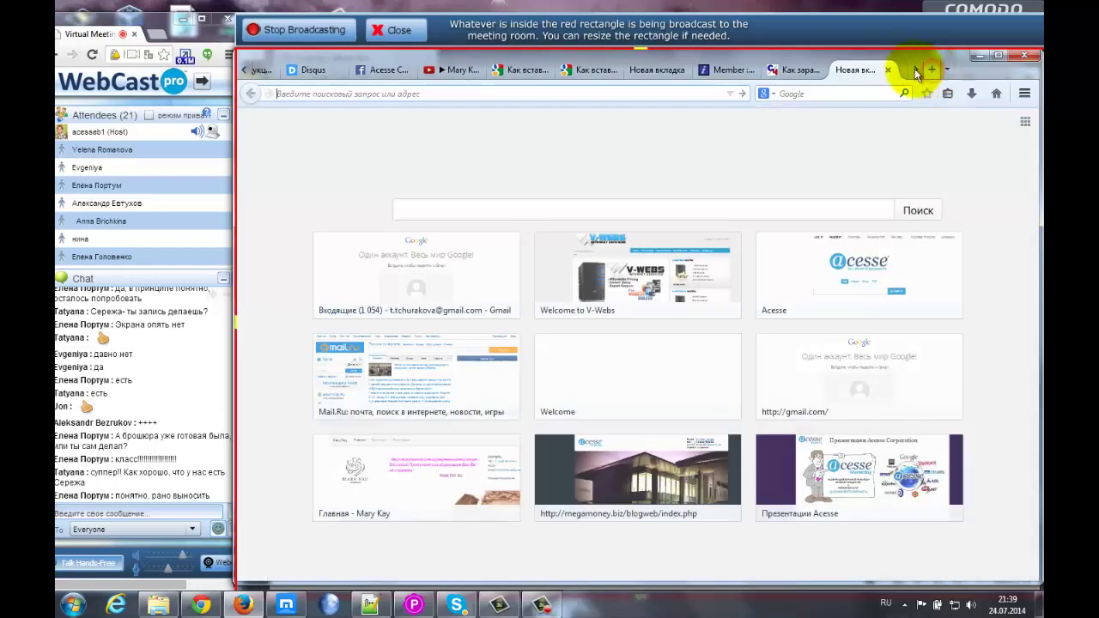
right_click(503, 94)
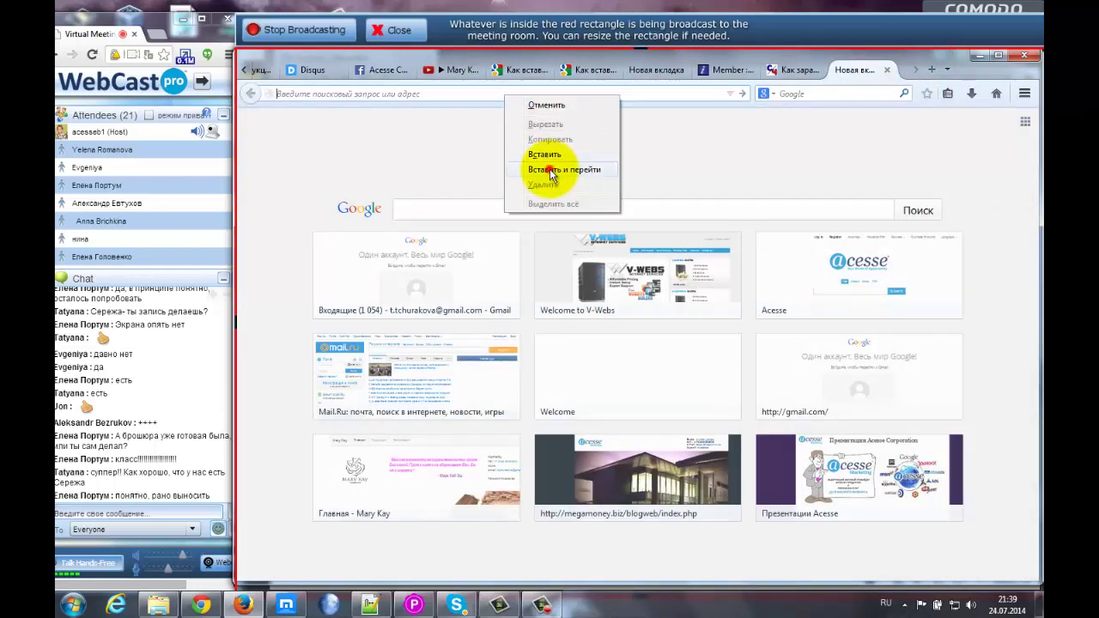
left_click(546, 166)
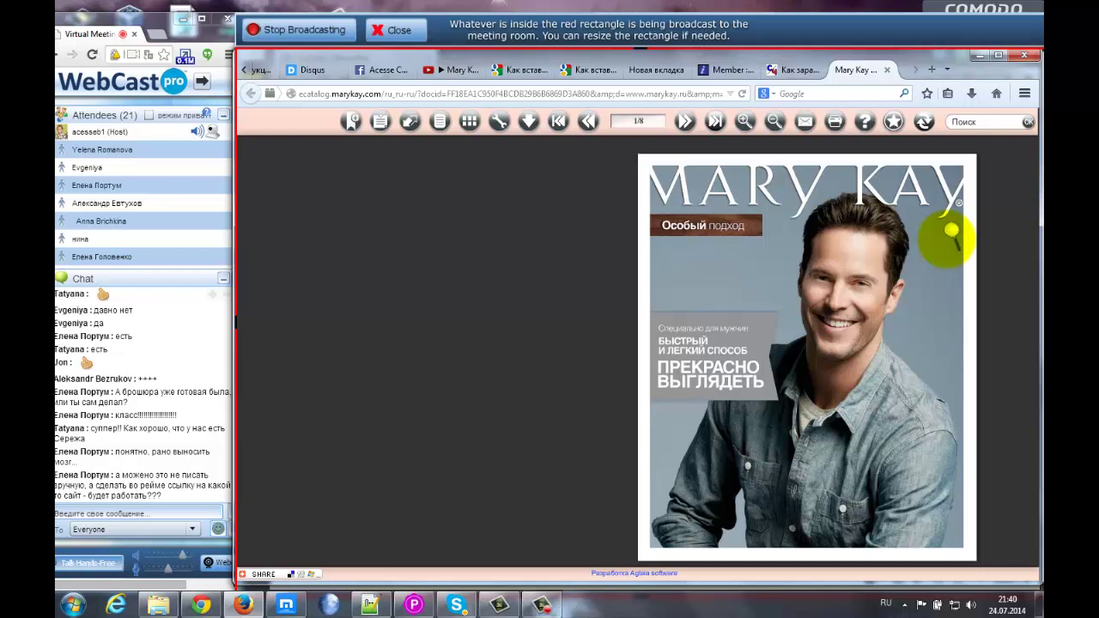
left_click(246, 71)
left_click(247, 71)
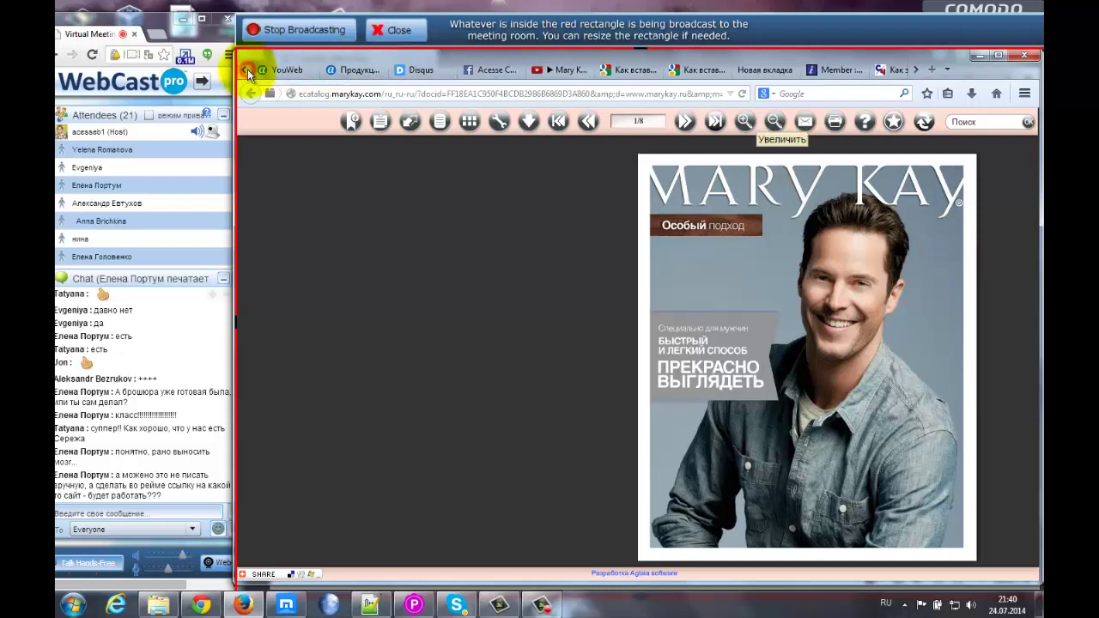
left_click(299, 71)
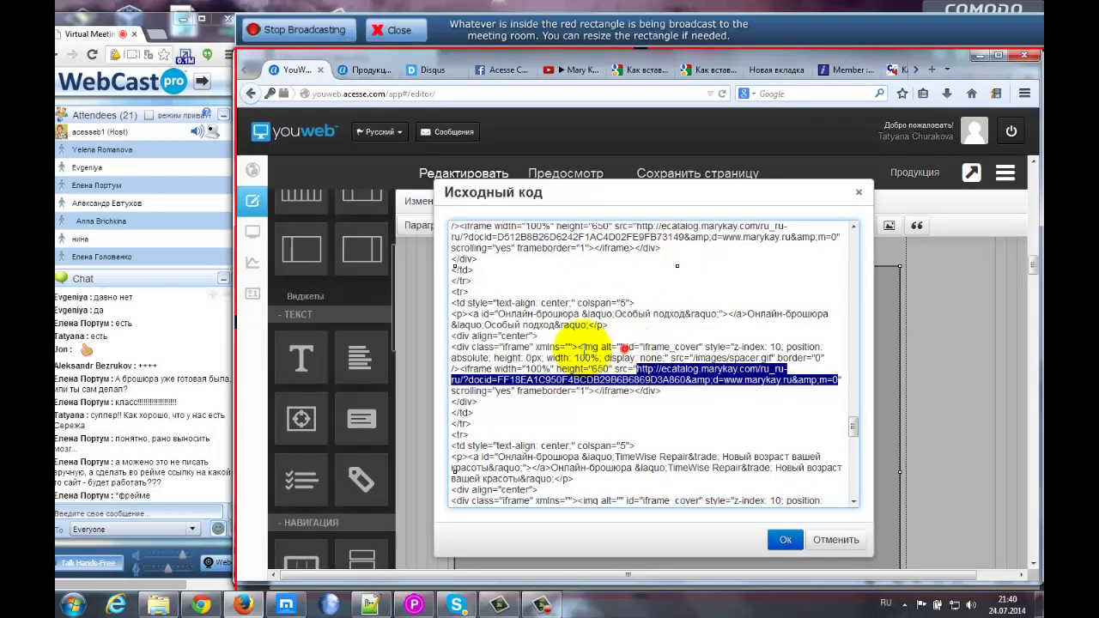
- Examine the centred div's iframe class, width 100 and height 650 values in the source
left_click(623, 346)
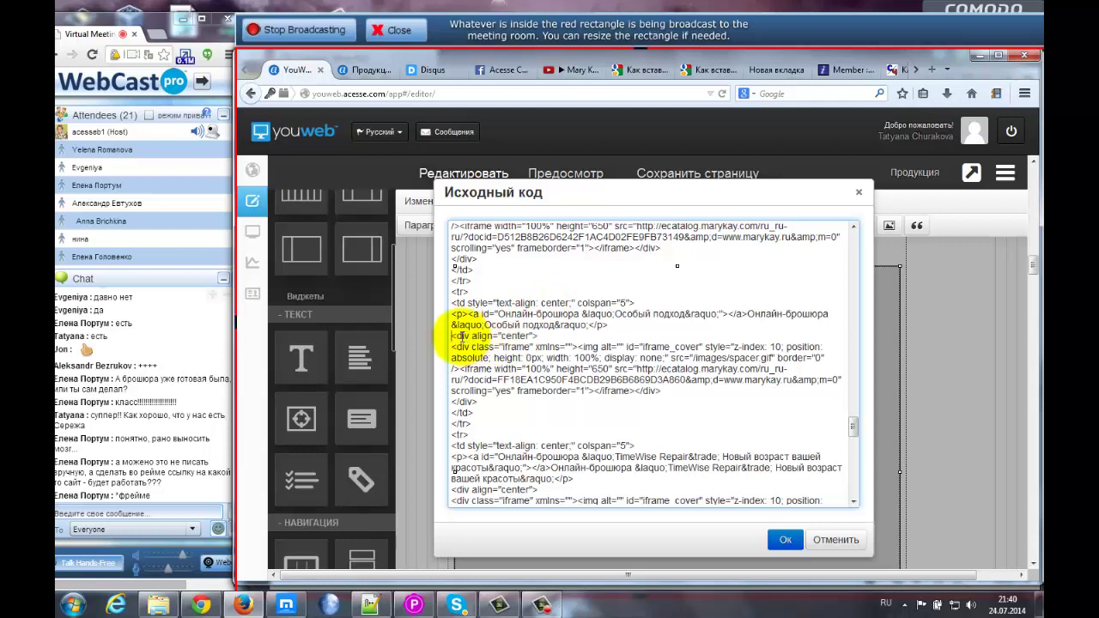
left_click_drag(459, 336, 526, 336)
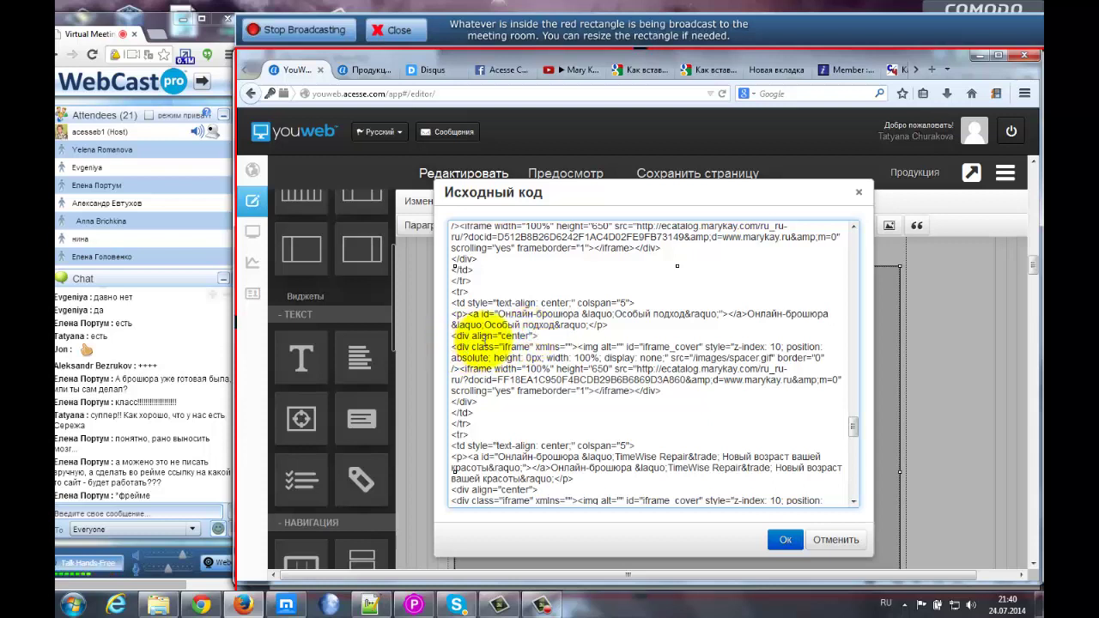
left_click(455, 347)
left_click_drag(455, 347, 514, 347)
double_click(517, 347)
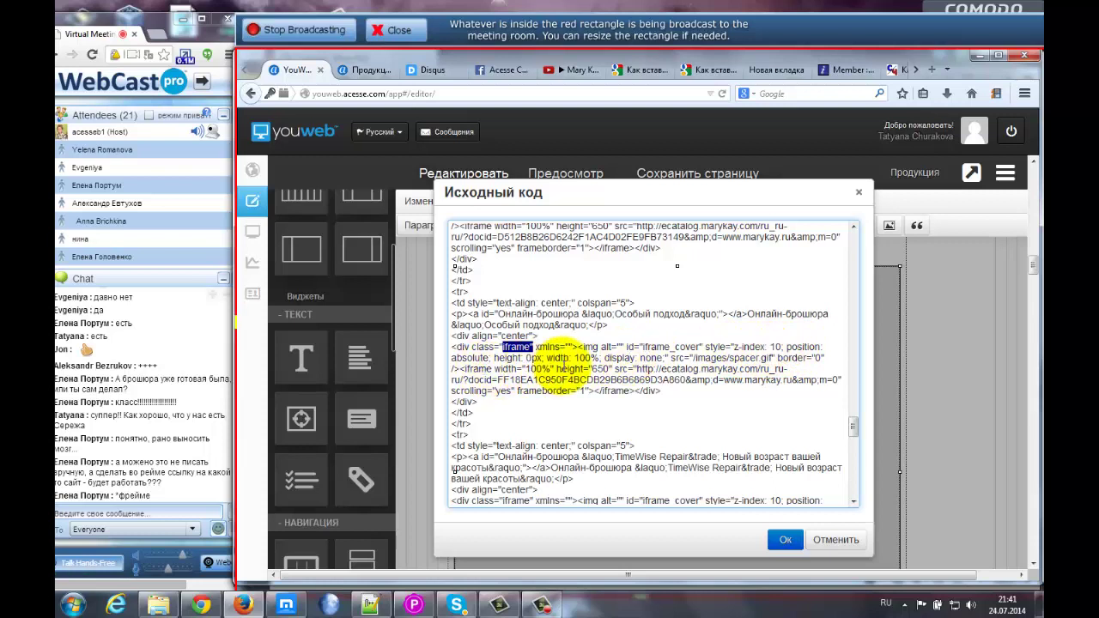
double_click(582, 357)
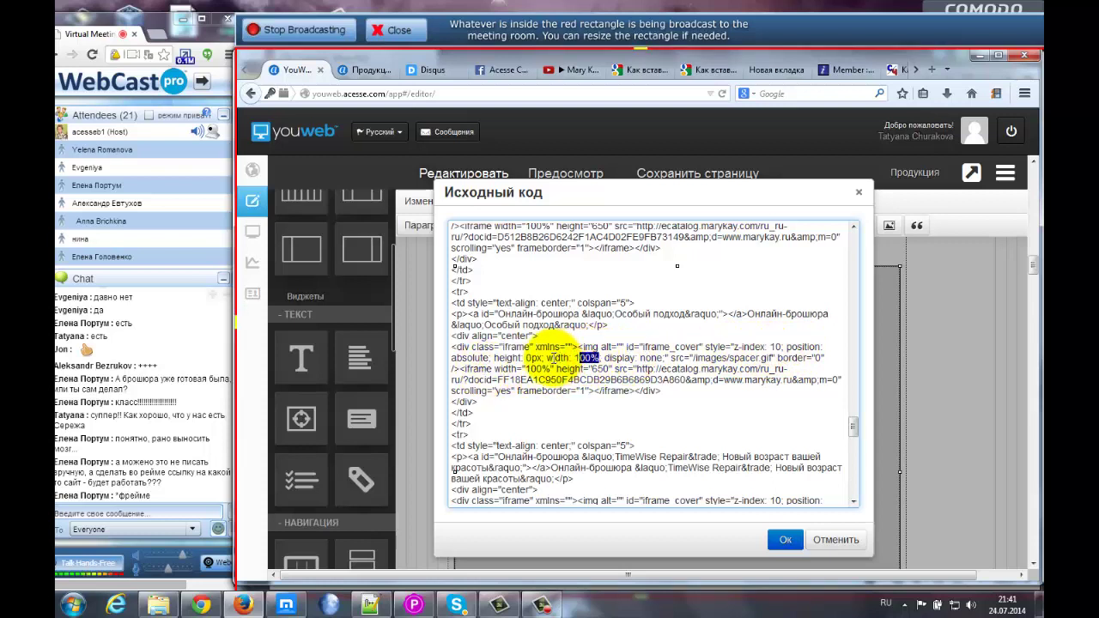
double_click(557, 357)
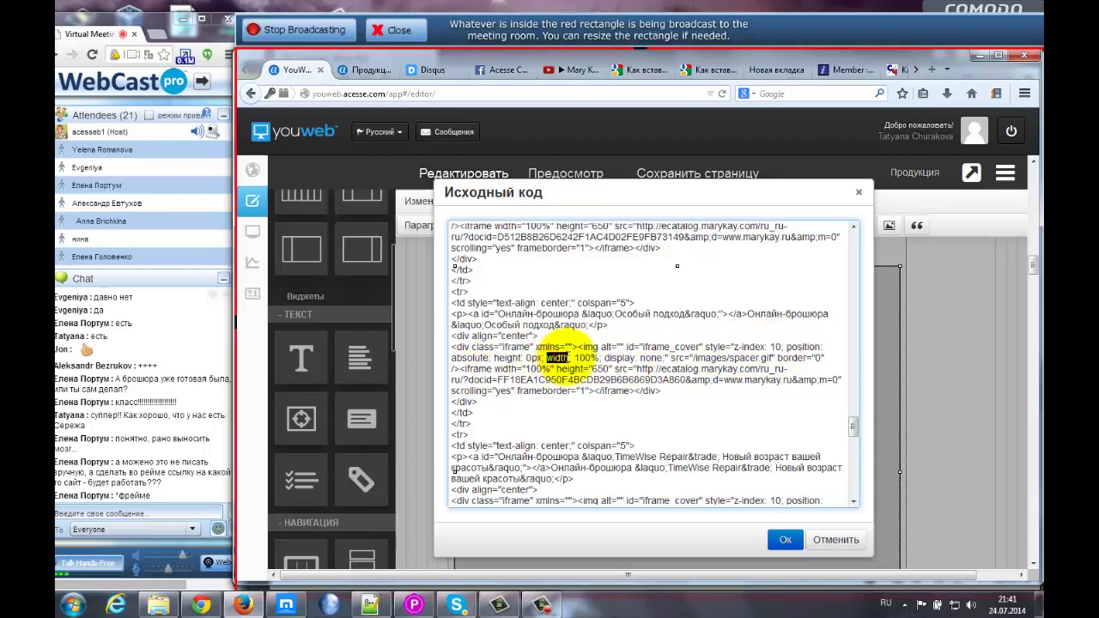
double_click(584, 357)
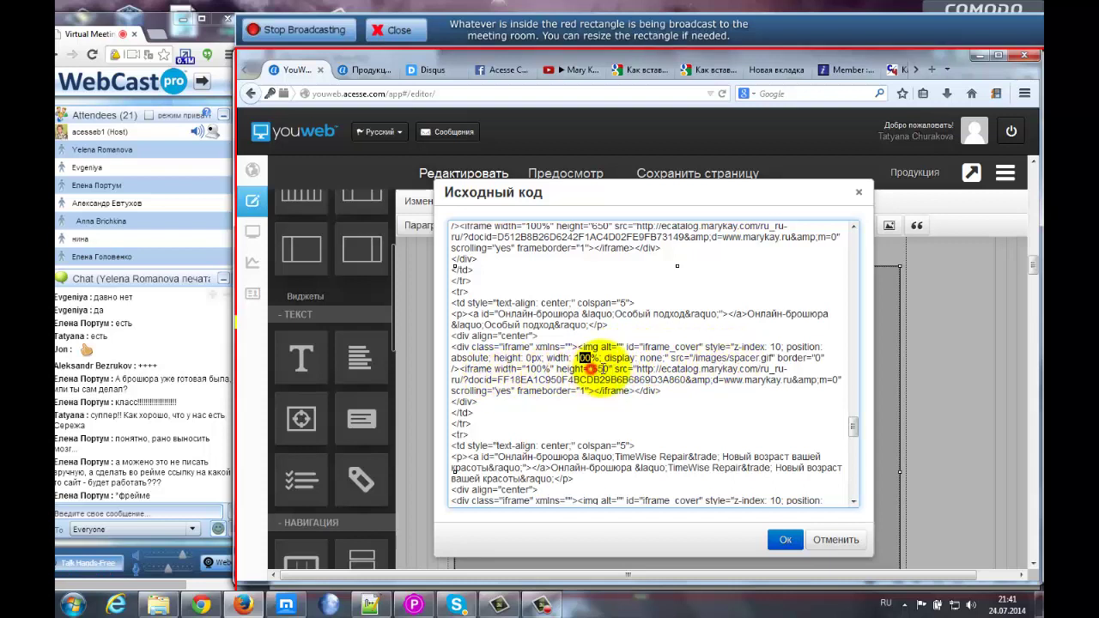
double_click(600, 369)
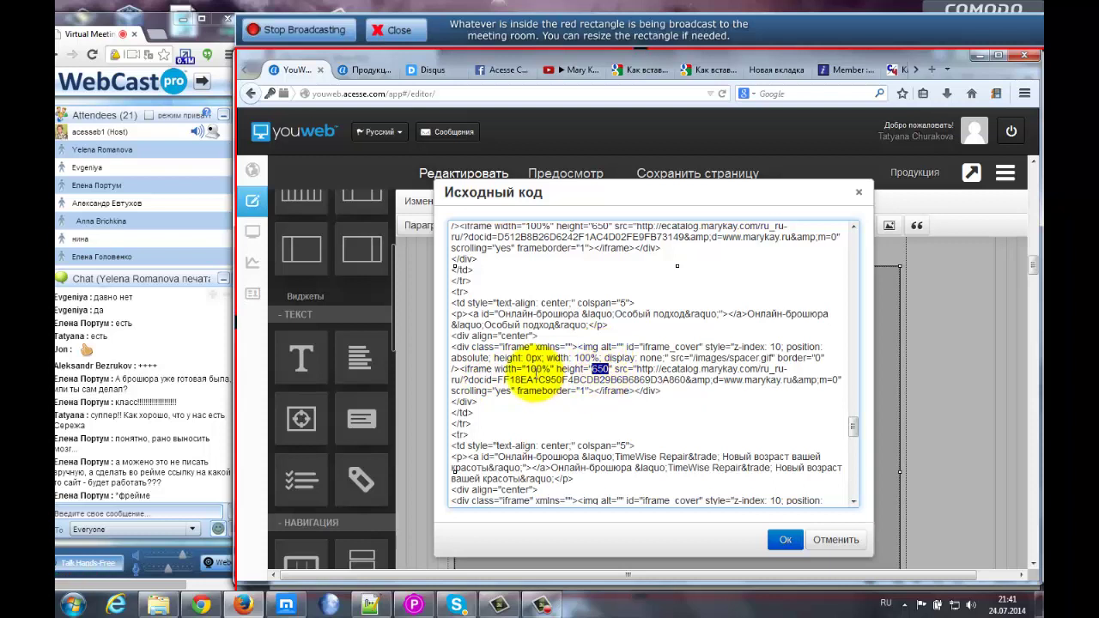
double_click(534, 369)
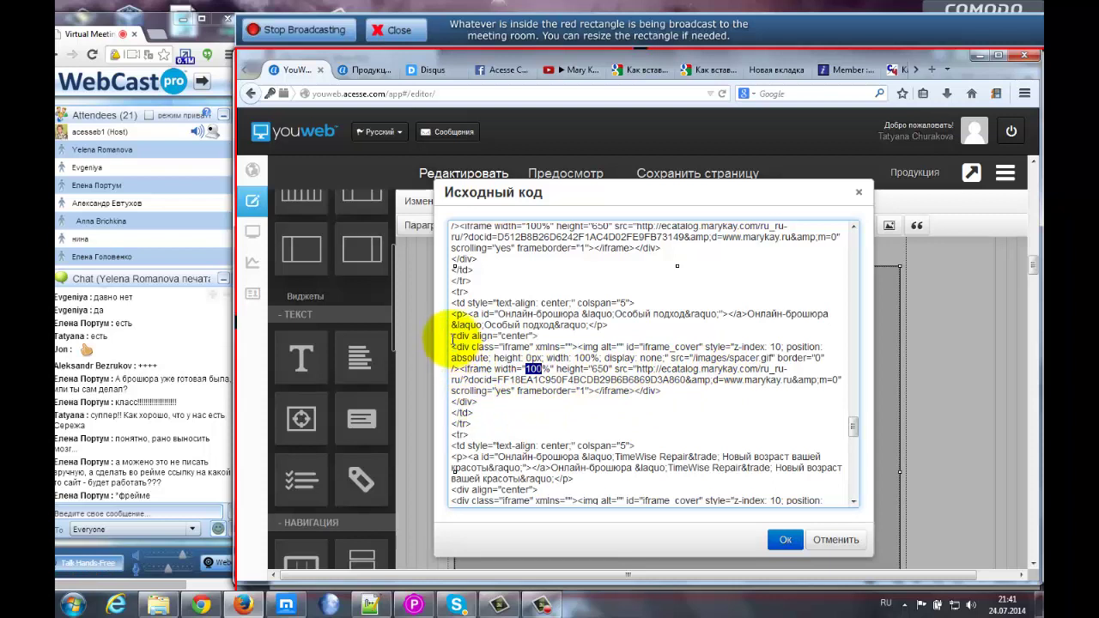
- Inspect the Онлайн-брошюра caption and its enclosing td tags
left_click_drag(453, 341, 484, 402)
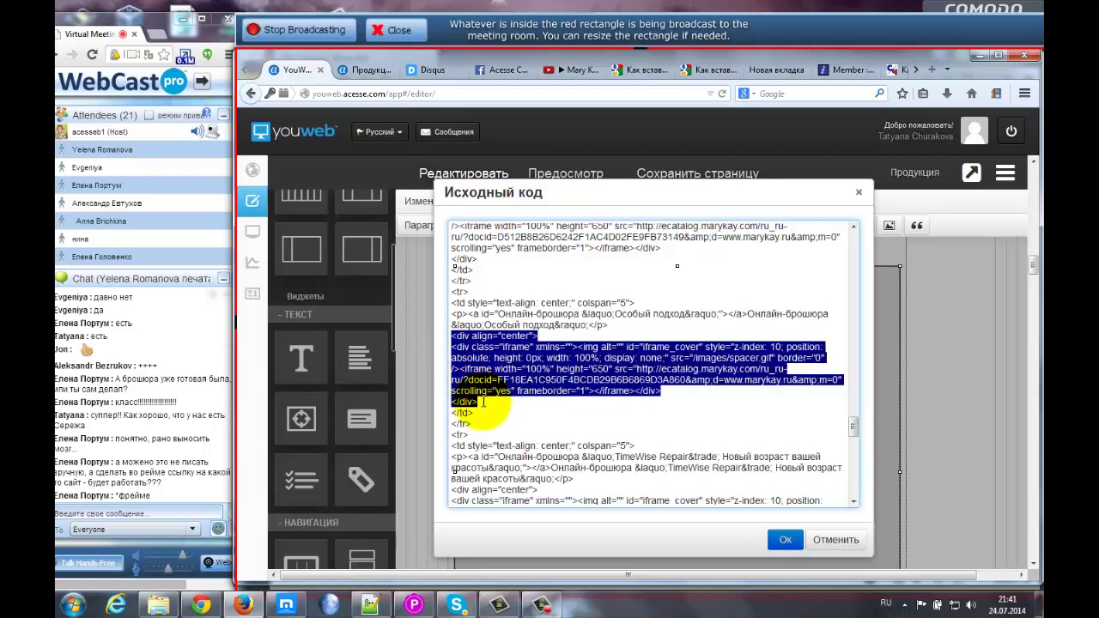
left_click_drag(503, 314, 605, 325)
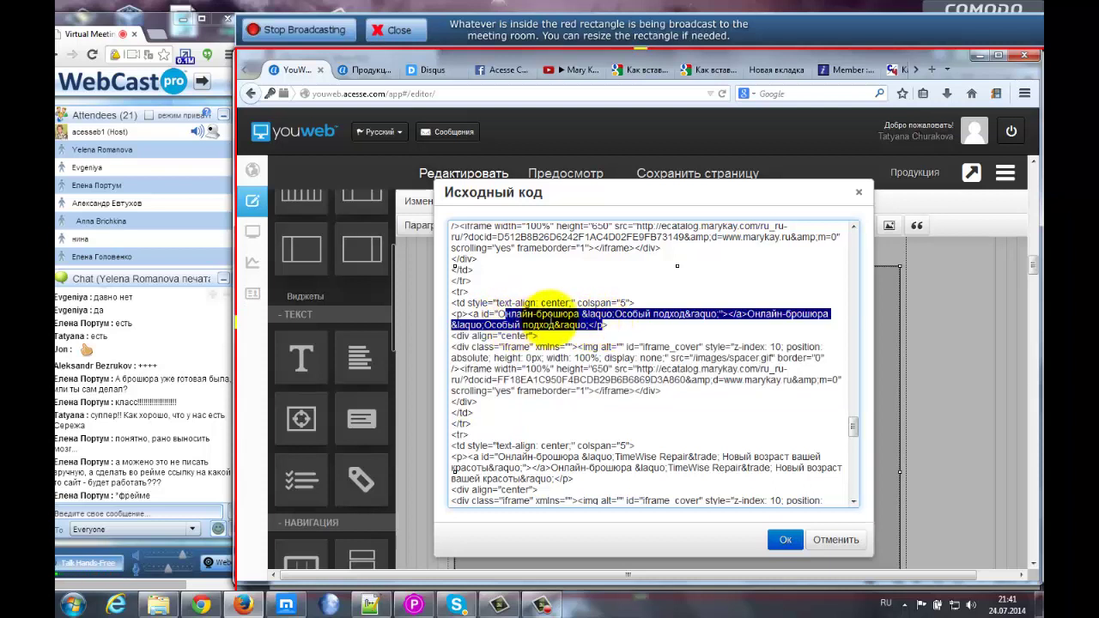
left_click(454, 302)
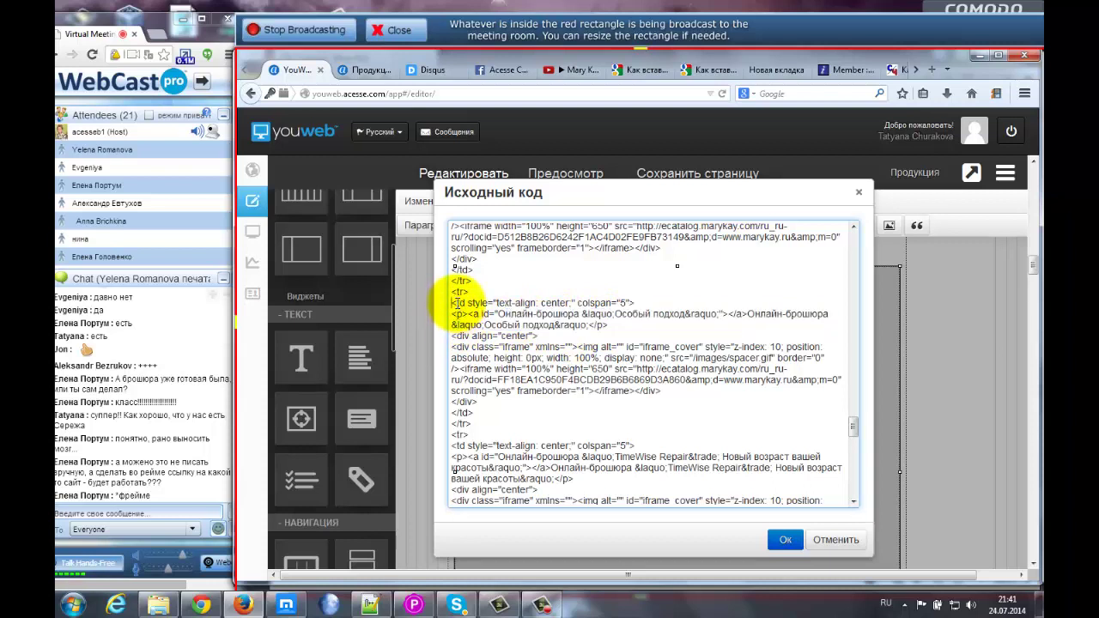
double_click(454, 302)
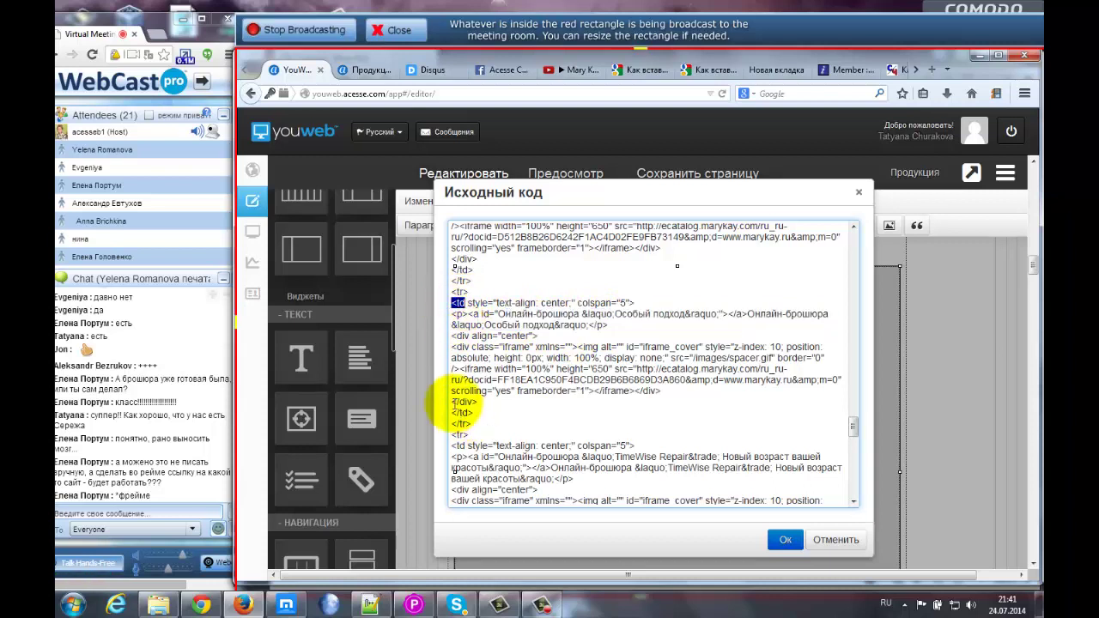
double_click(454, 413)
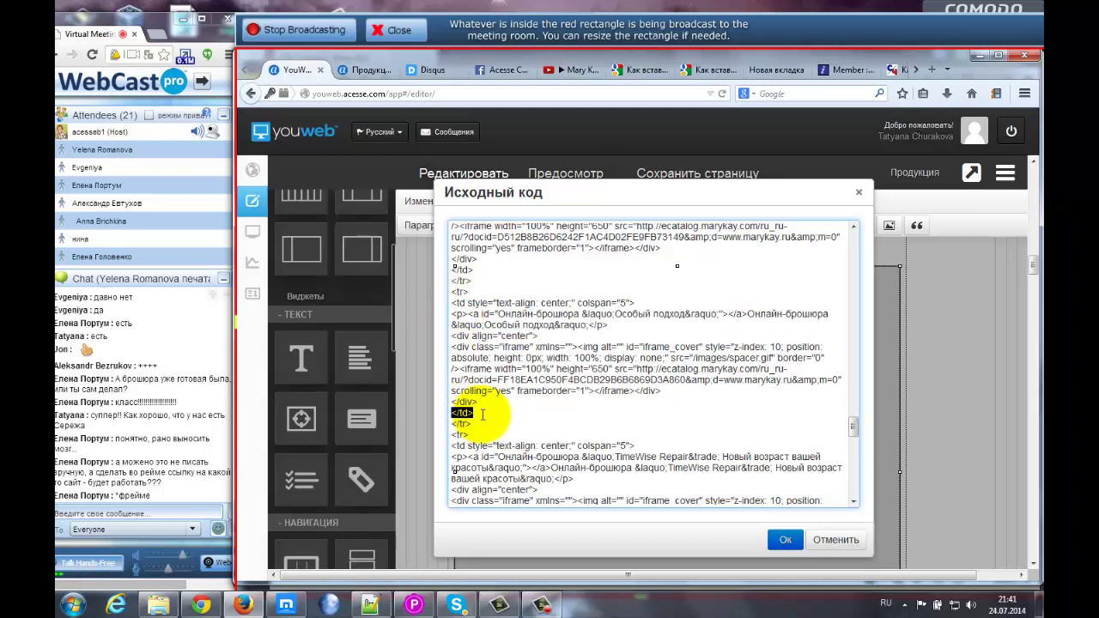
double_click(457, 302)
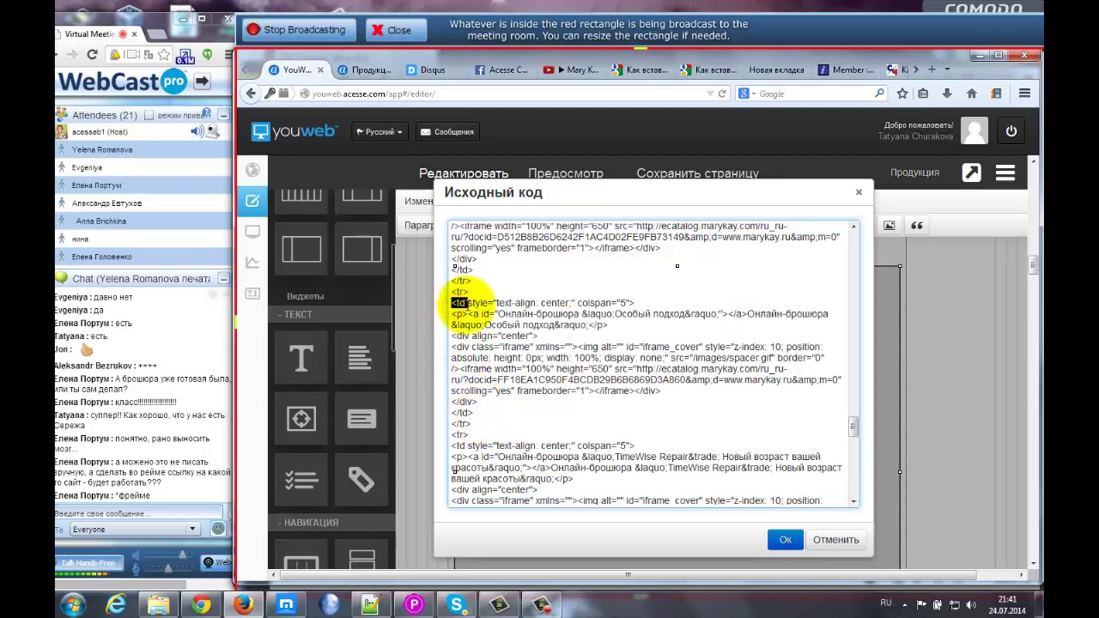
left_click(456, 314)
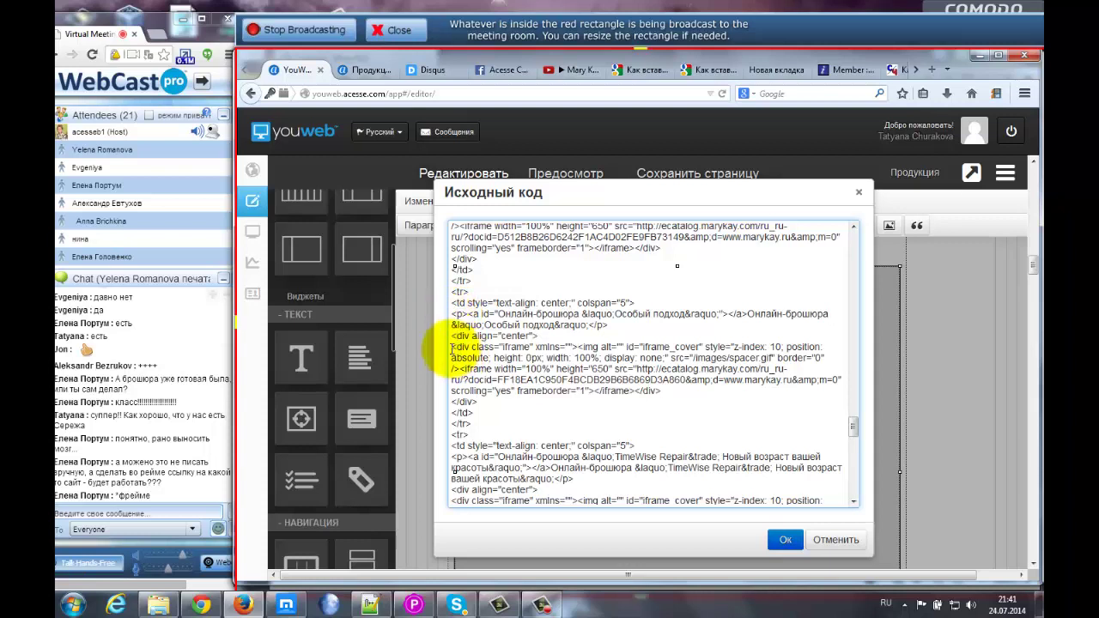
- Copy the complete centred div-and-iframe block and post it in the meeting chat
left_click(448, 348)
triple_click(448, 347)
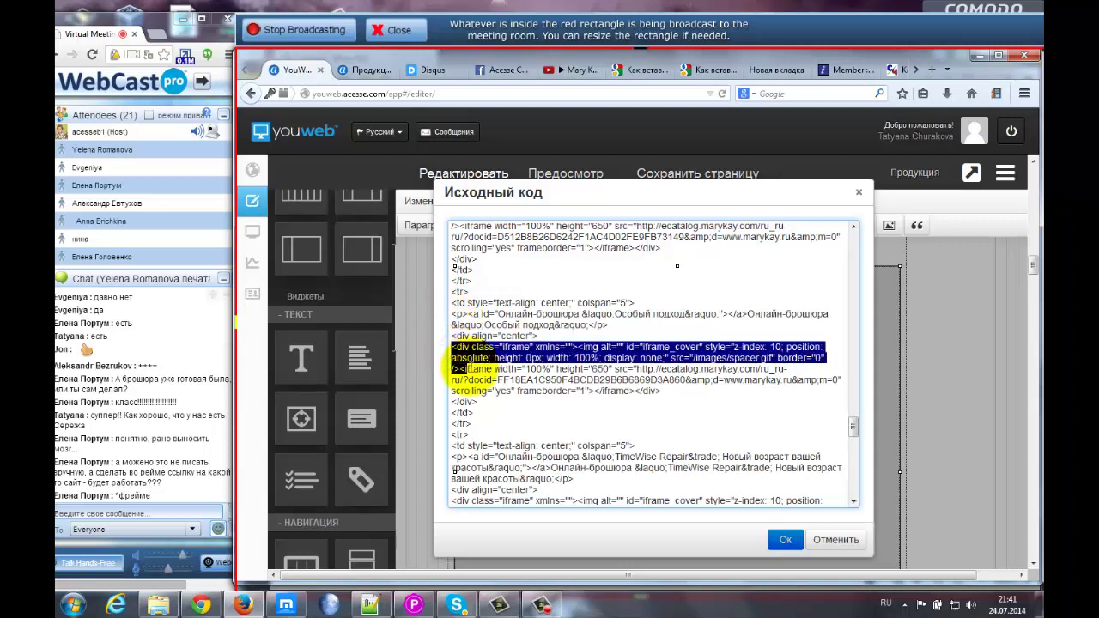
left_click(453, 337)
left_click_drag(451, 337, 482, 400)
key("ctrl+c")
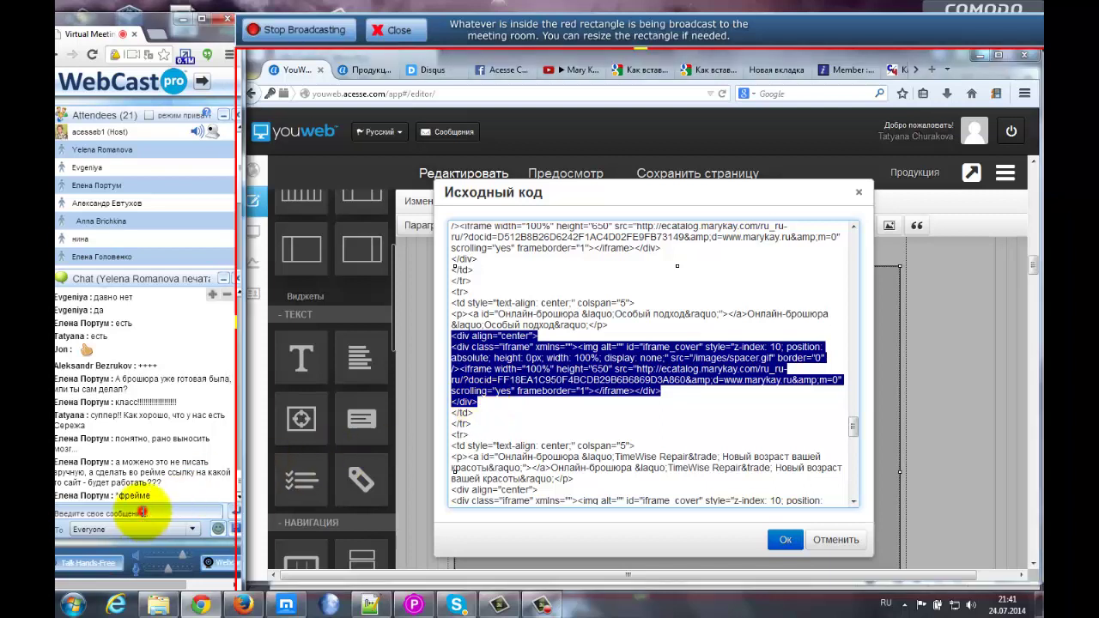
right_click(143, 510)
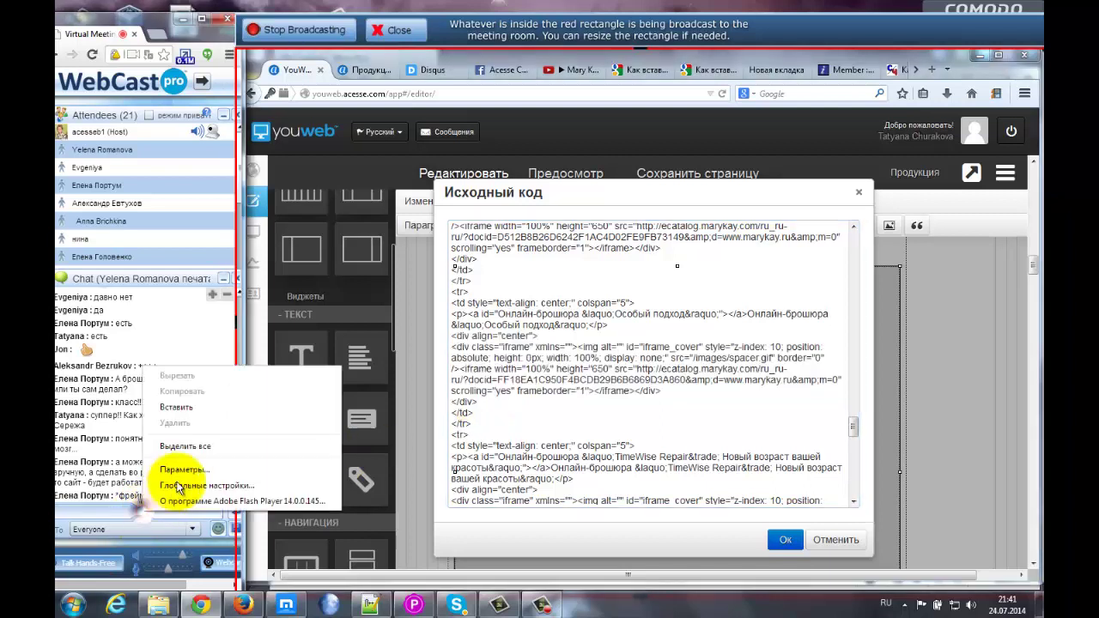
left_click(182, 407)
key("Return")
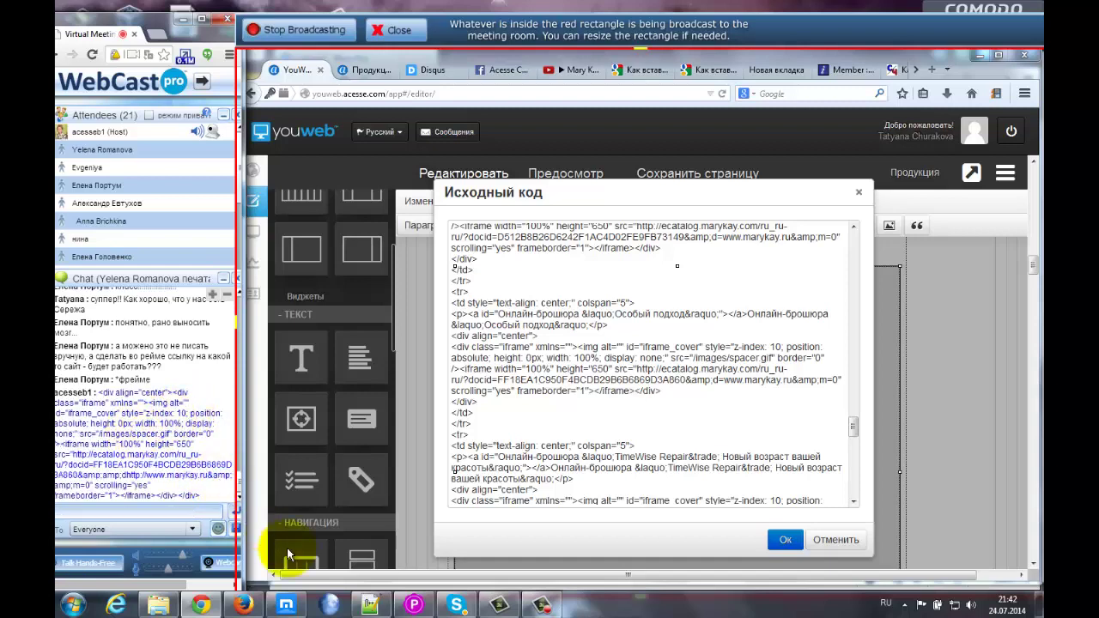
- Replace the old number in Notepad++ «new 8» with the pasted embed code
left_click(370, 604)
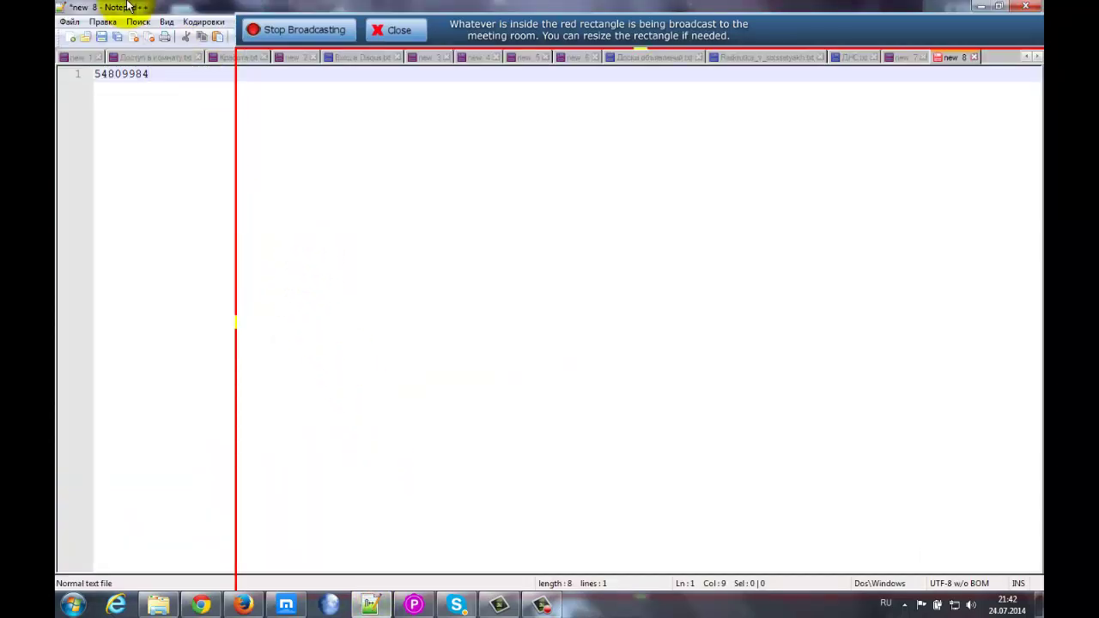
left_click_drag(137, 5, 412, 104)
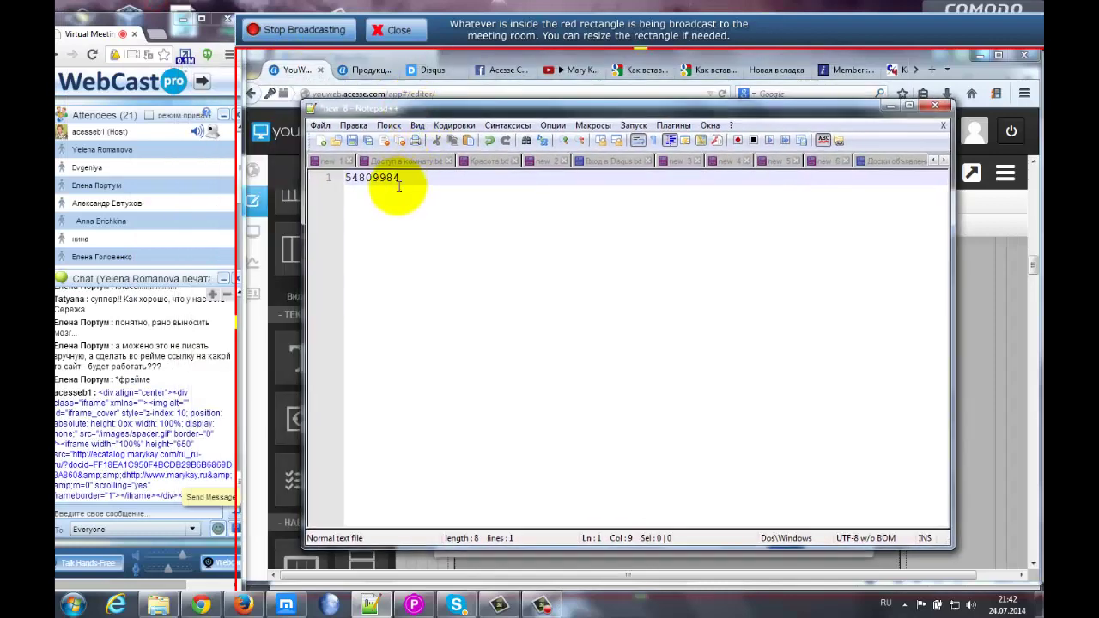
left_click_drag(404, 177, 316, 177)
key("BackSpace")
key("ctrl+v")
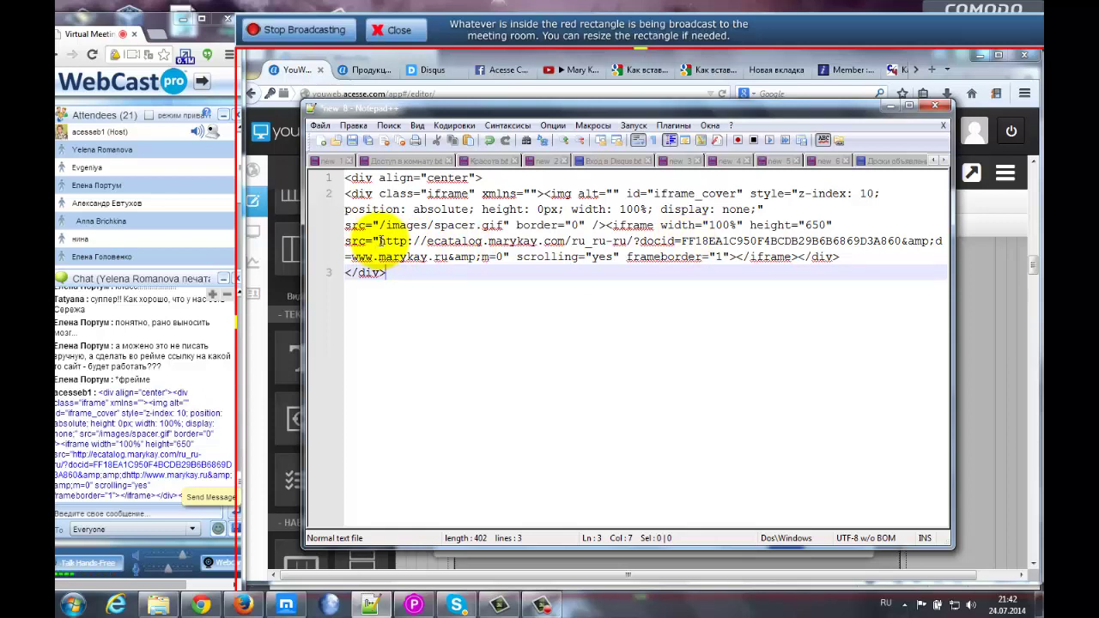
- Highlight the iframe's catalog address and the spacer.gif image name in the pasted code
left_click_drag(379, 241, 432, 249)
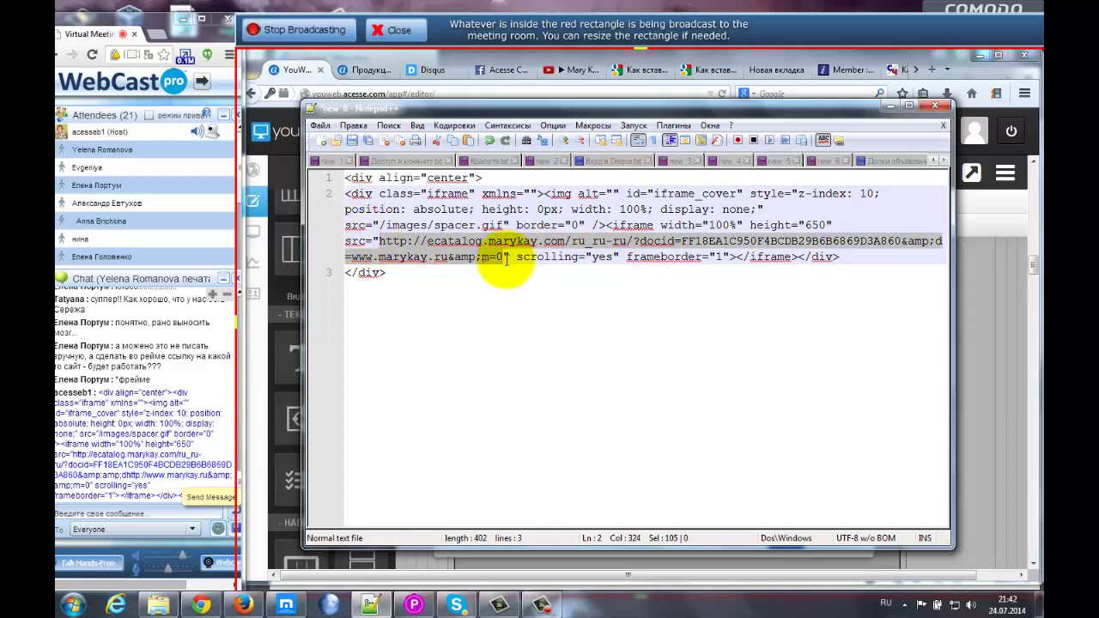
left_click(453, 225)
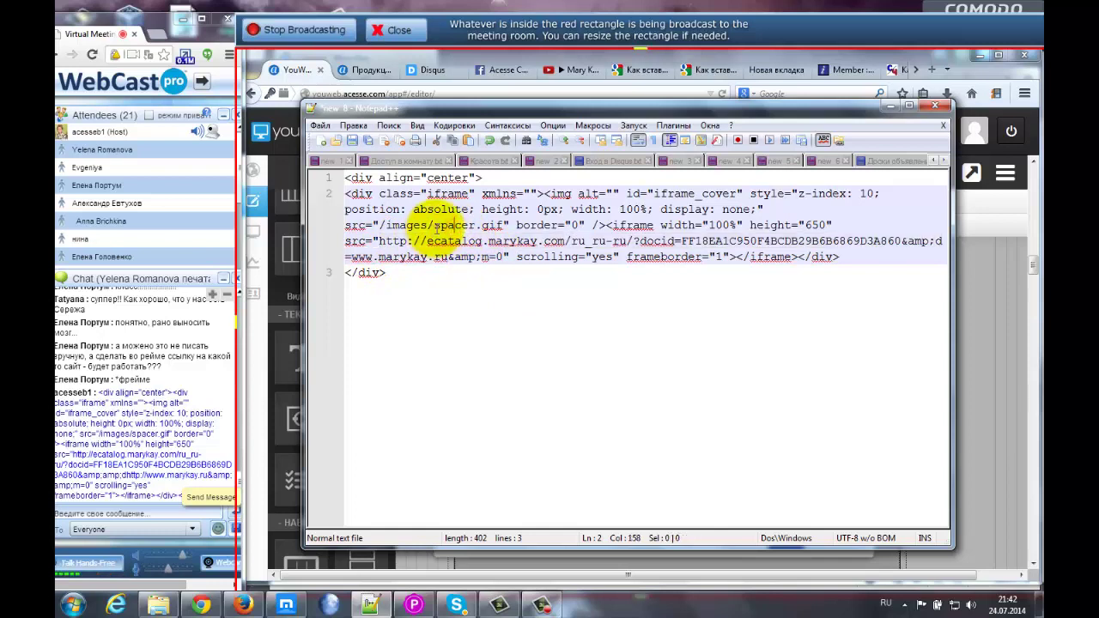
left_click_drag(433, 226, 496, 225)
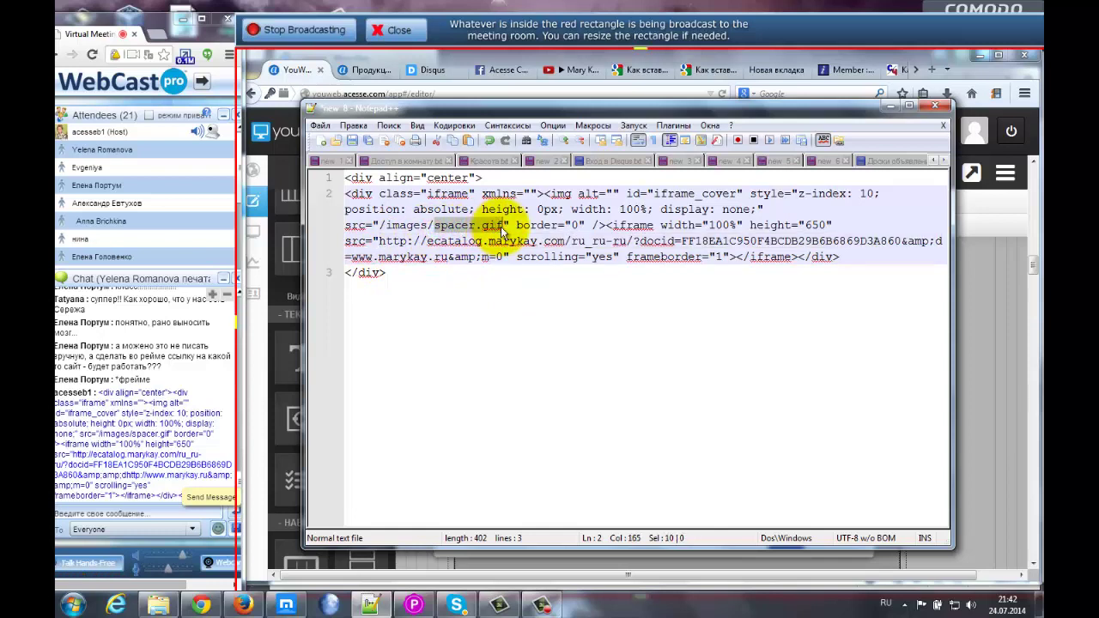
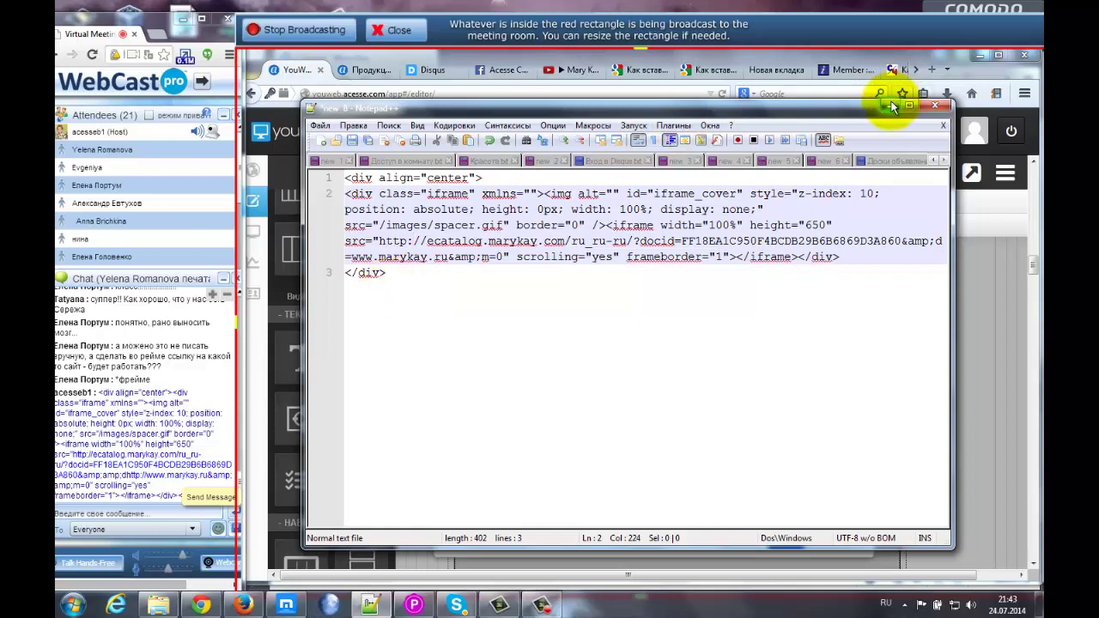
- Place the caret at the catalog URL and minimize Notepad++ to show the page source
left_click(376, 244)
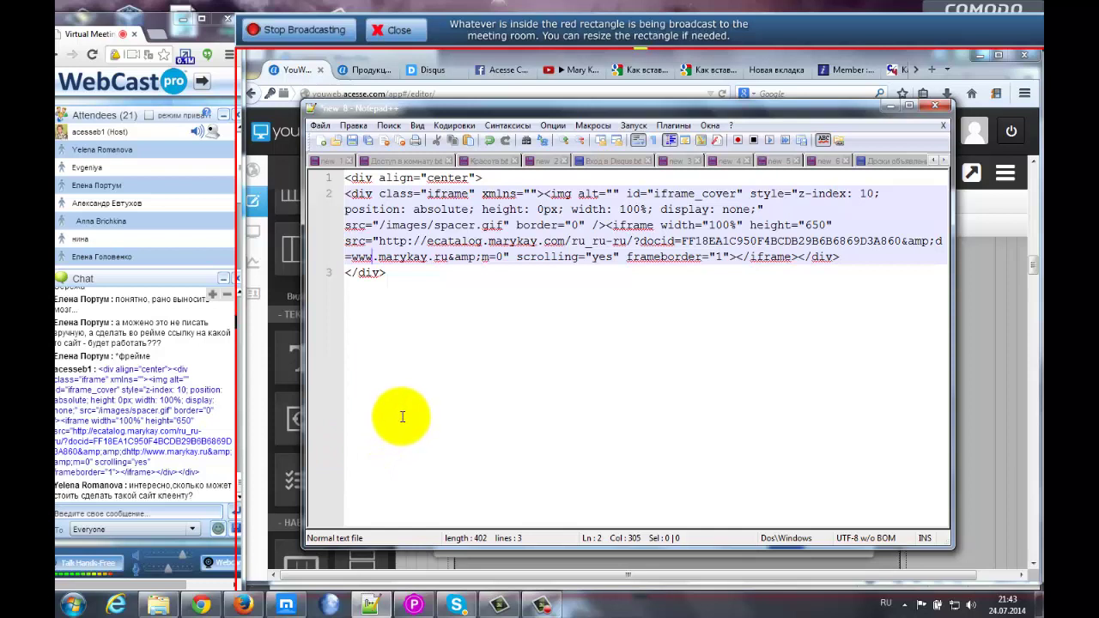
left_click(891, 105)
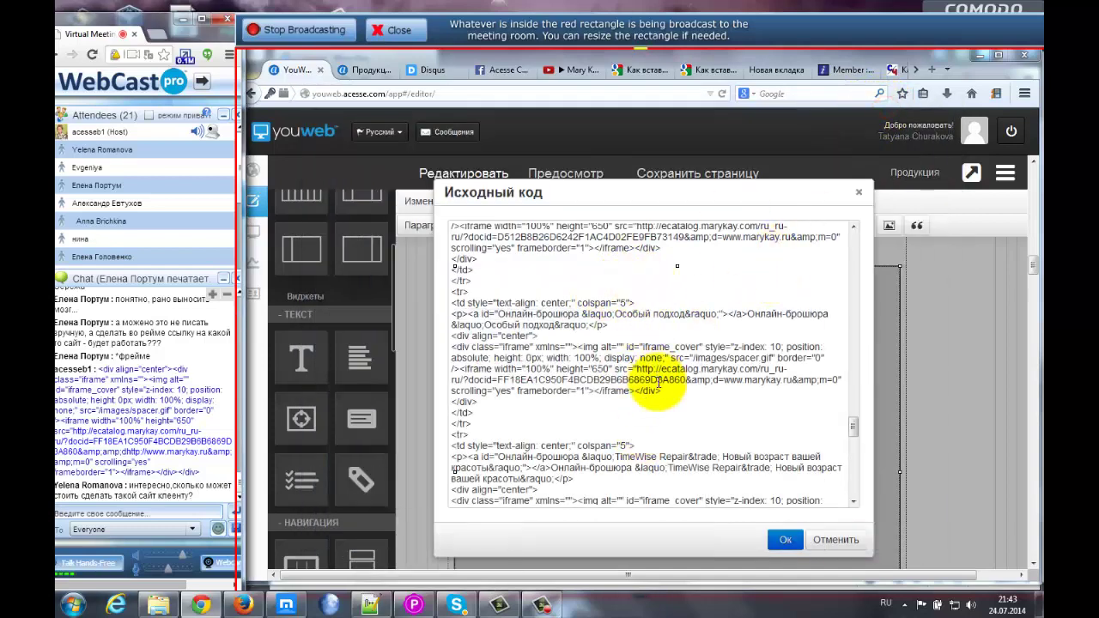
- Close the Исходный код dialog and look over the embedded brochure iframes on the page
left_click_drag(853, 427, 856, 493)
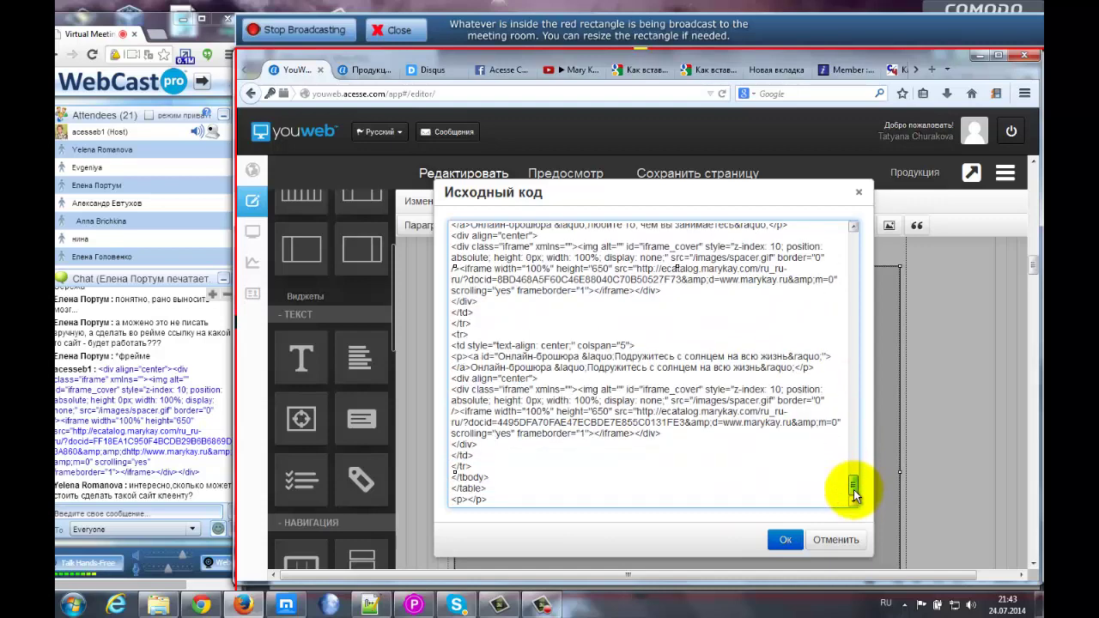
left_click(859, 194)
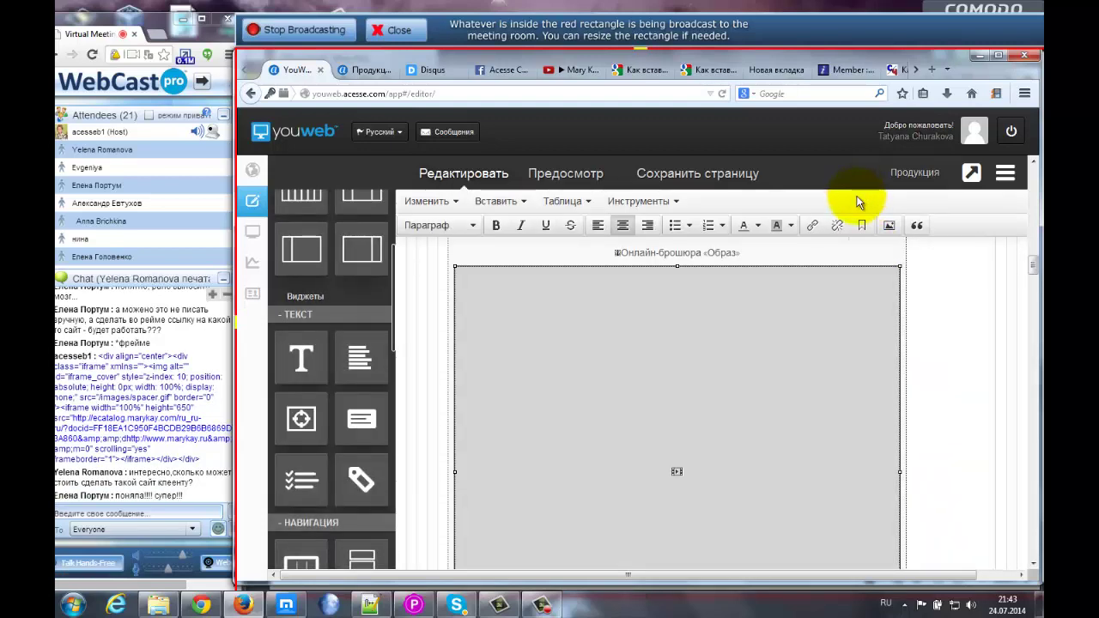
scroll(802, 319, "up", 3)
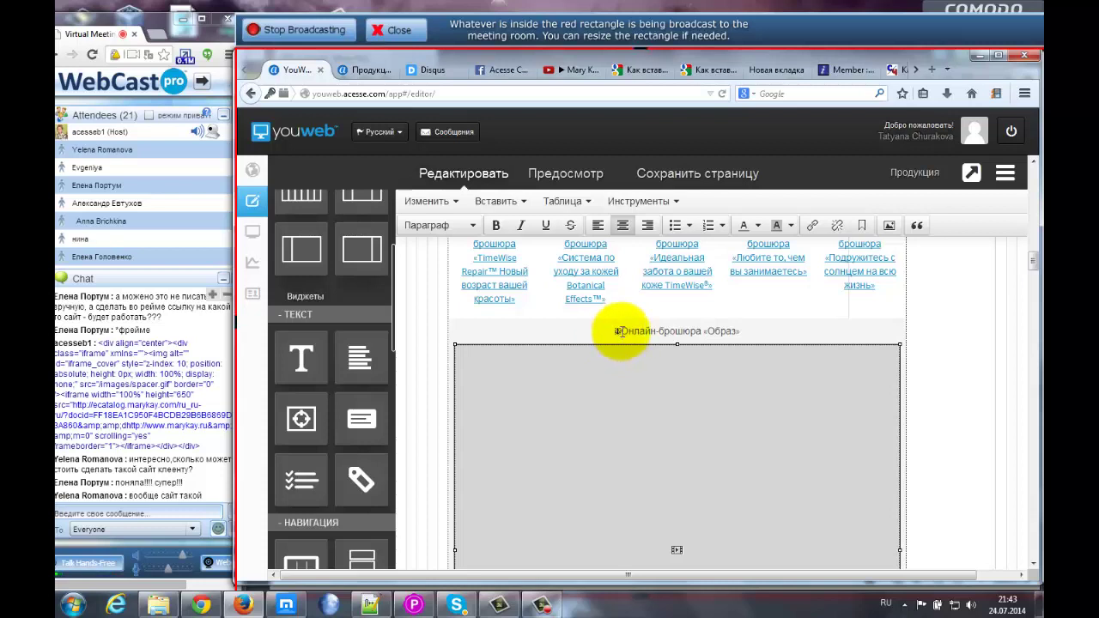
left_click(620, 331)
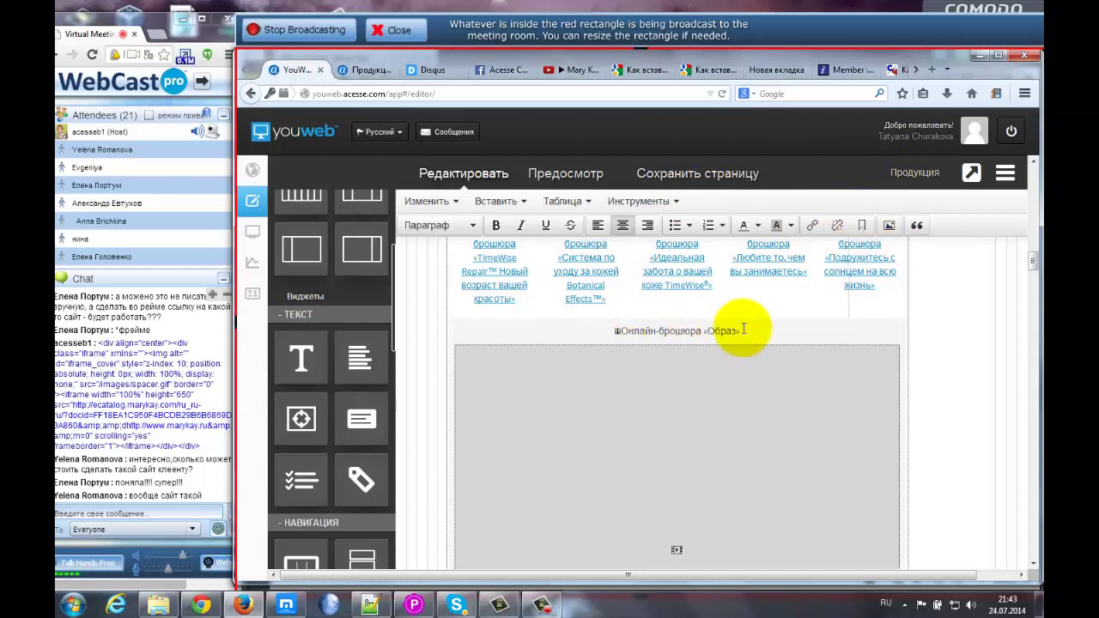
left_click_drag(1033, 271, 1035, 306)
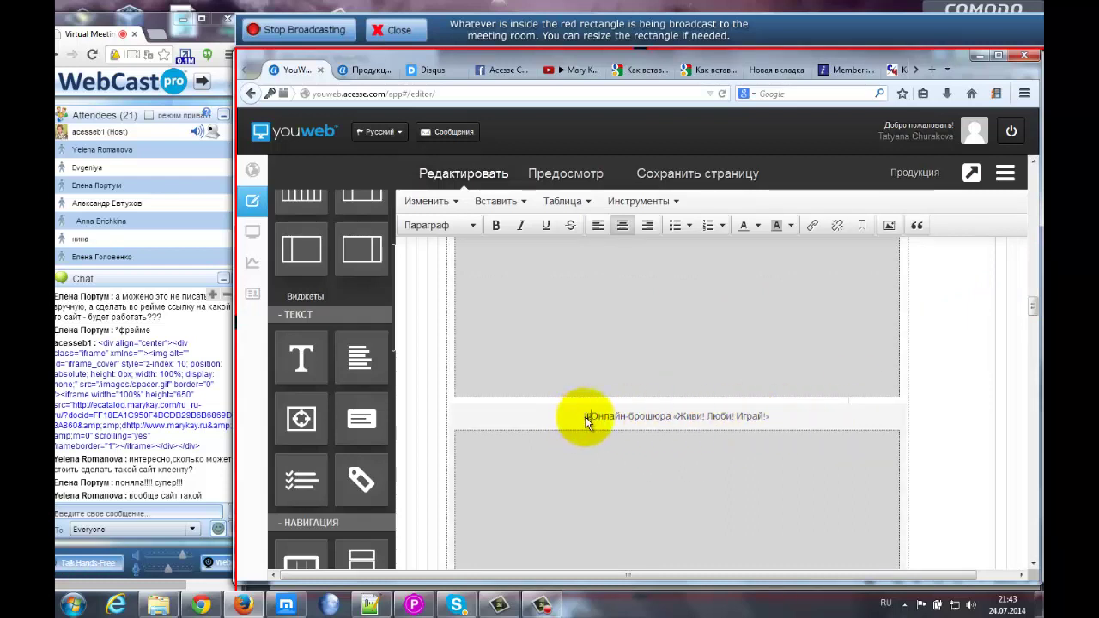
left_click_drag(1033, 318, 973, 351)
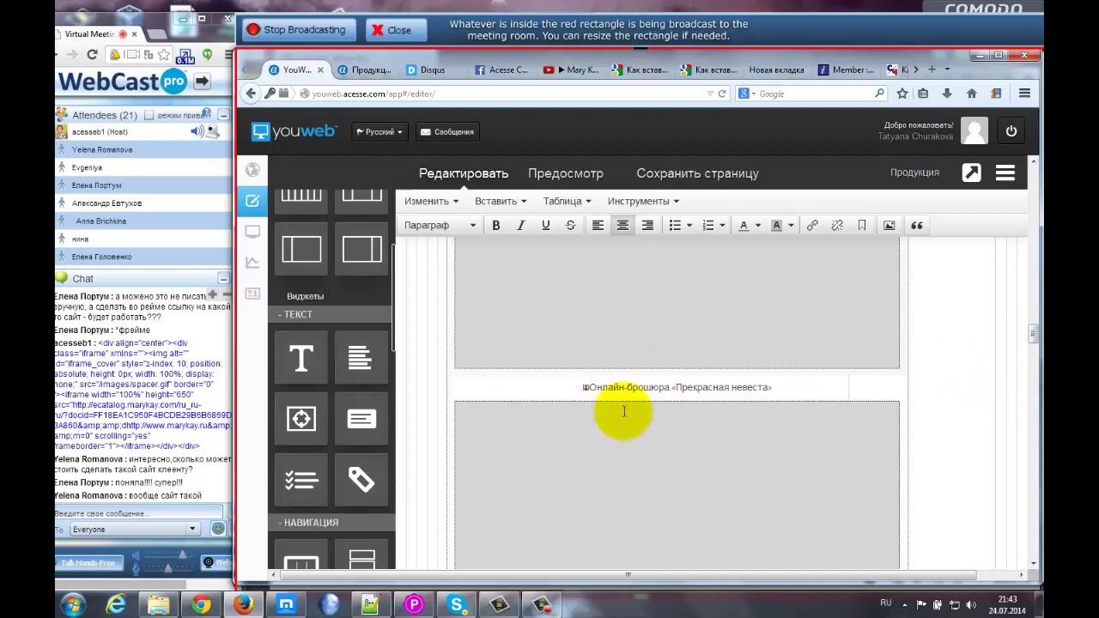
left_click_drag(1035, 337, 990, 215)
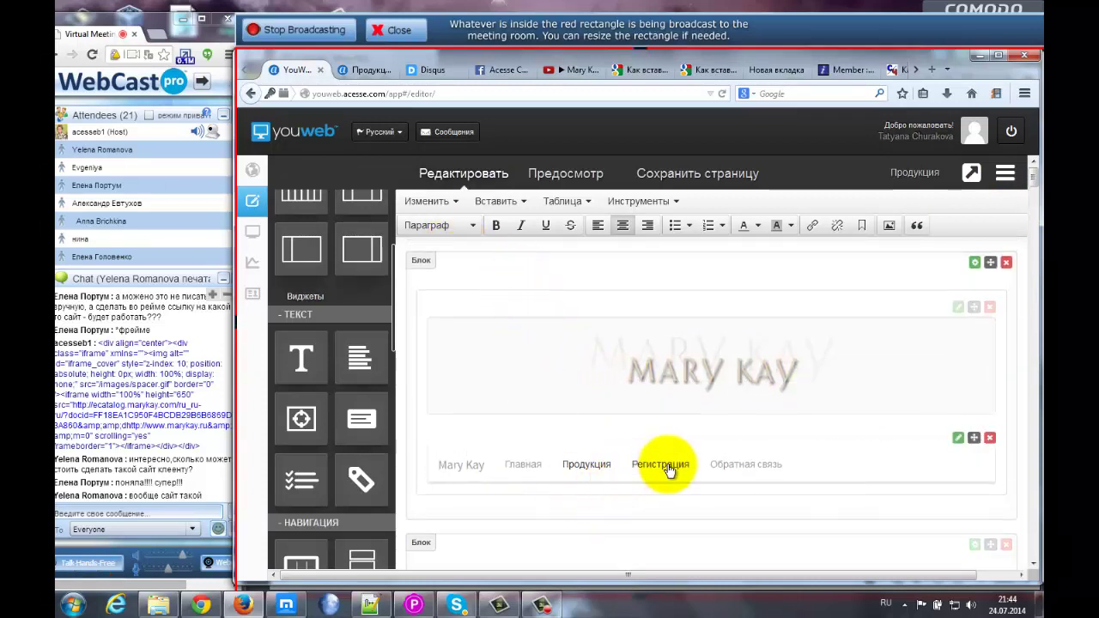
- Switch the editor to the Регистрация page and browse the widget sidebar
left_click(669, 470)
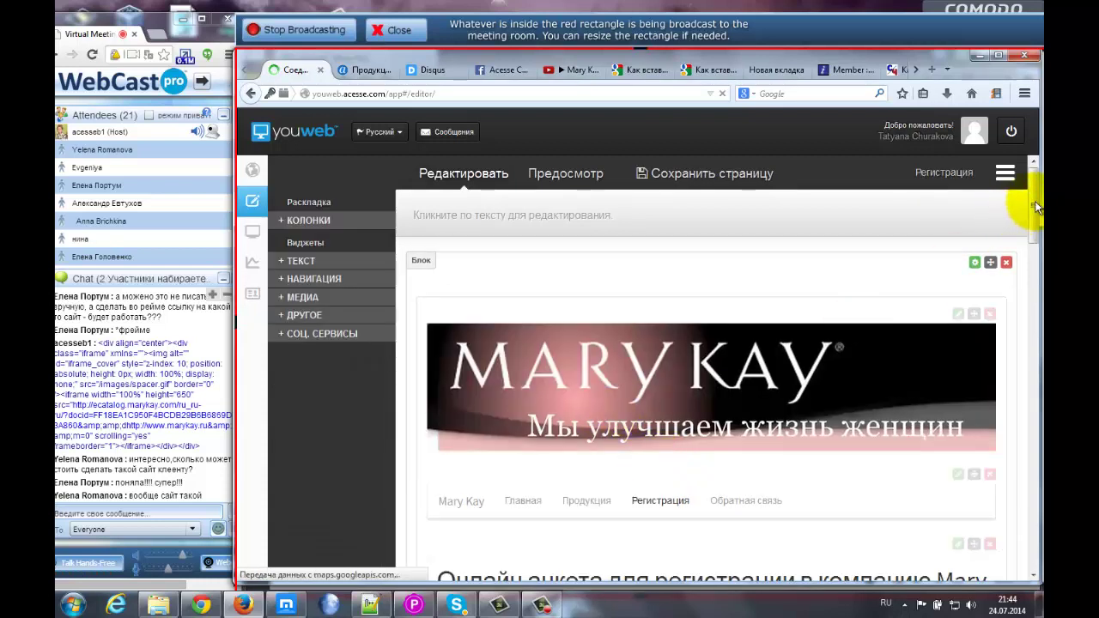
left_click_drag(1033, 205, 1033, 216)
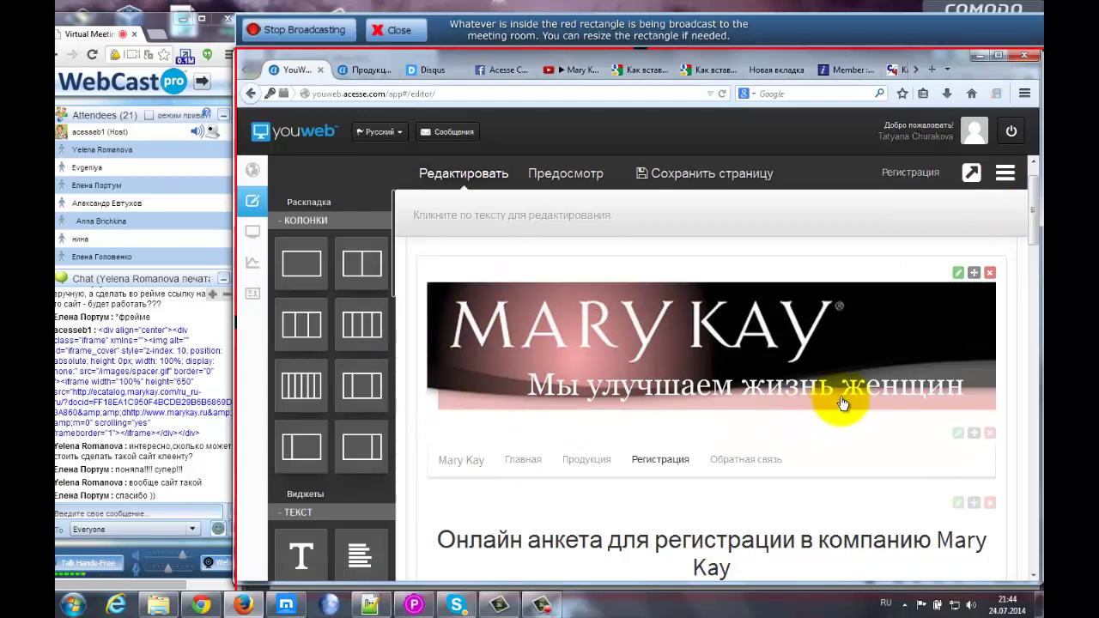
scroll(329, 373, "down", 3)
scroll(309, 386, "down", 7)
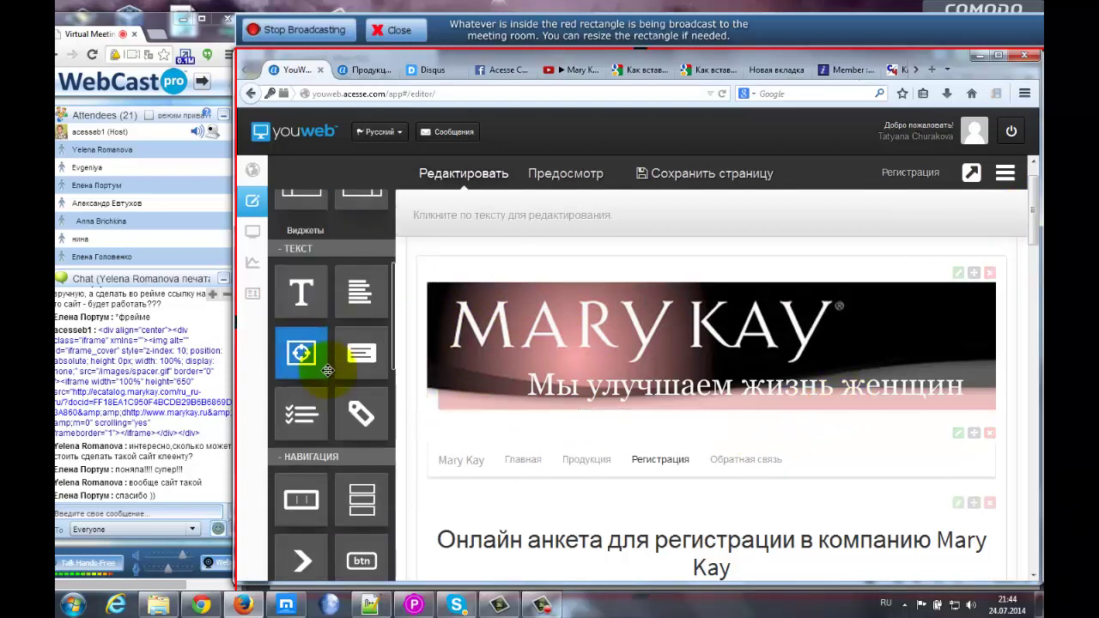
scroll(314, 443, "down", 6)
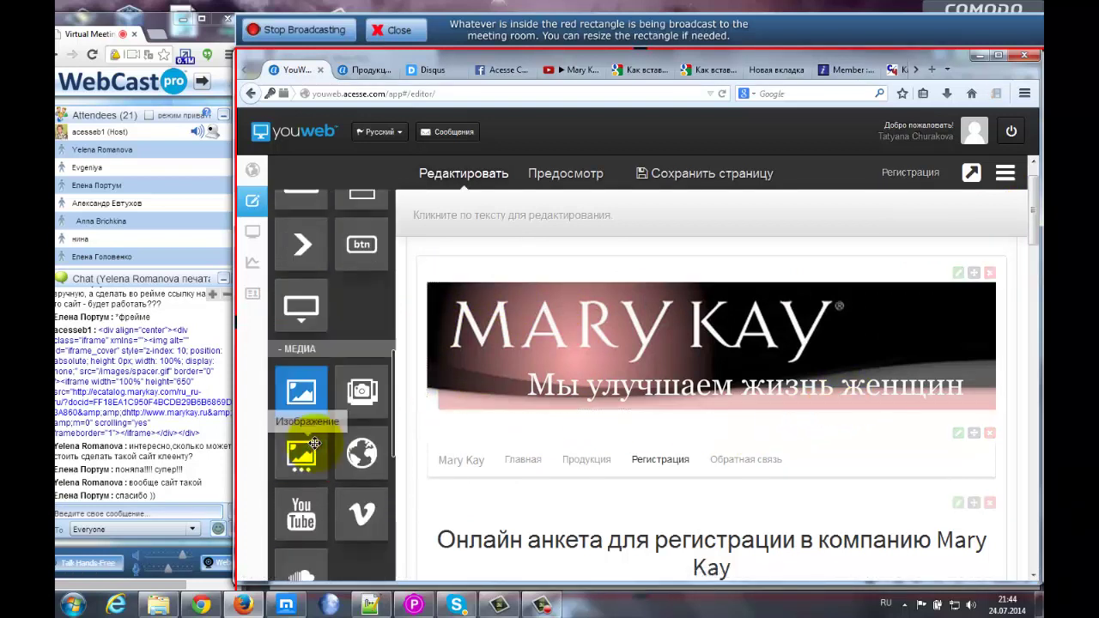
scroll(301, 307, "up", 7)
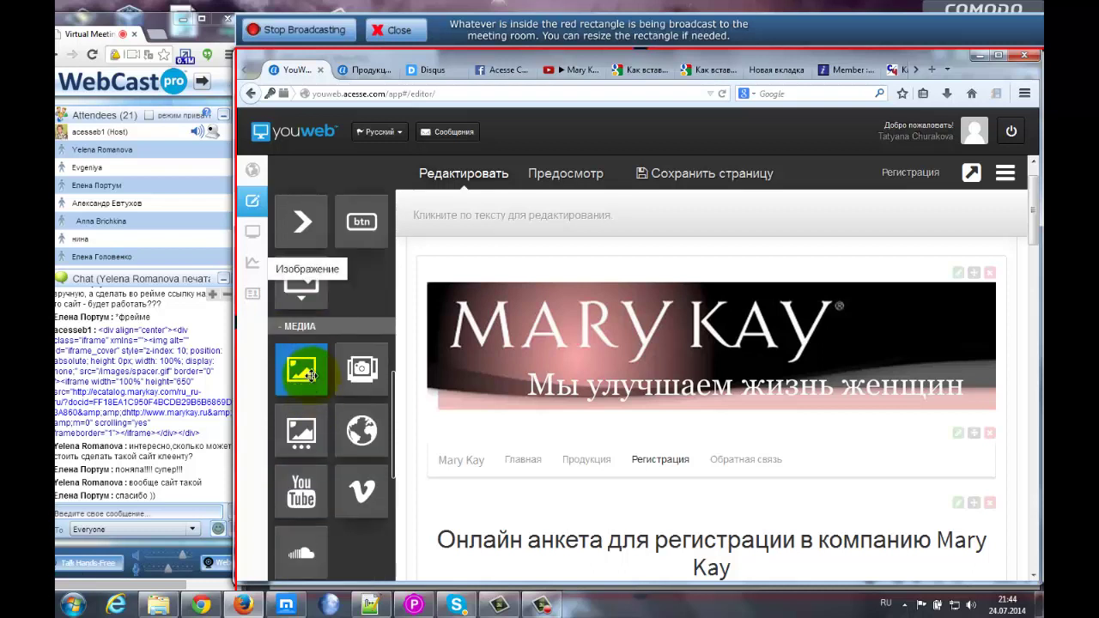
scroll(322, 426, "up", 6)
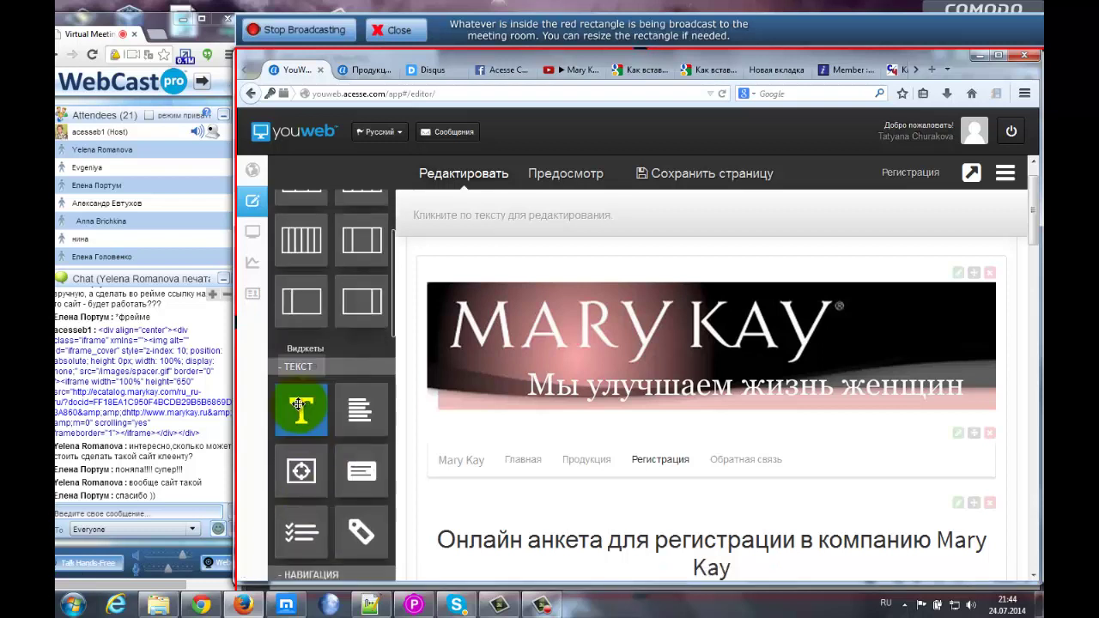
- Demonstrate dropping a showcase widget onto the page, then open the page image's settings
left_click(301, 487)
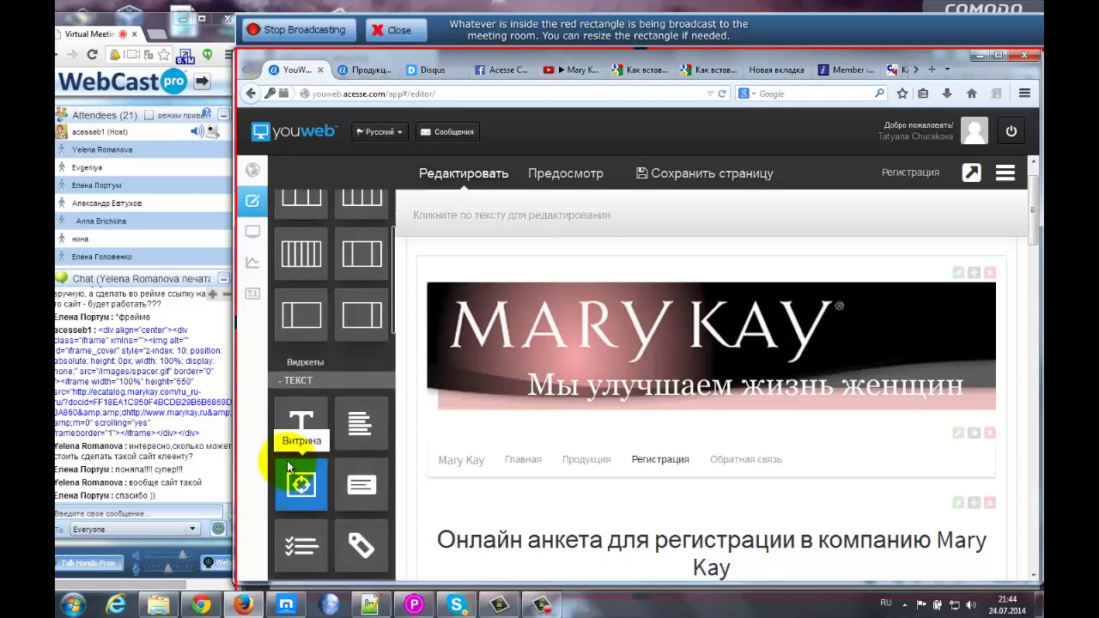
left_click_drag(292, 485, 578, 262)
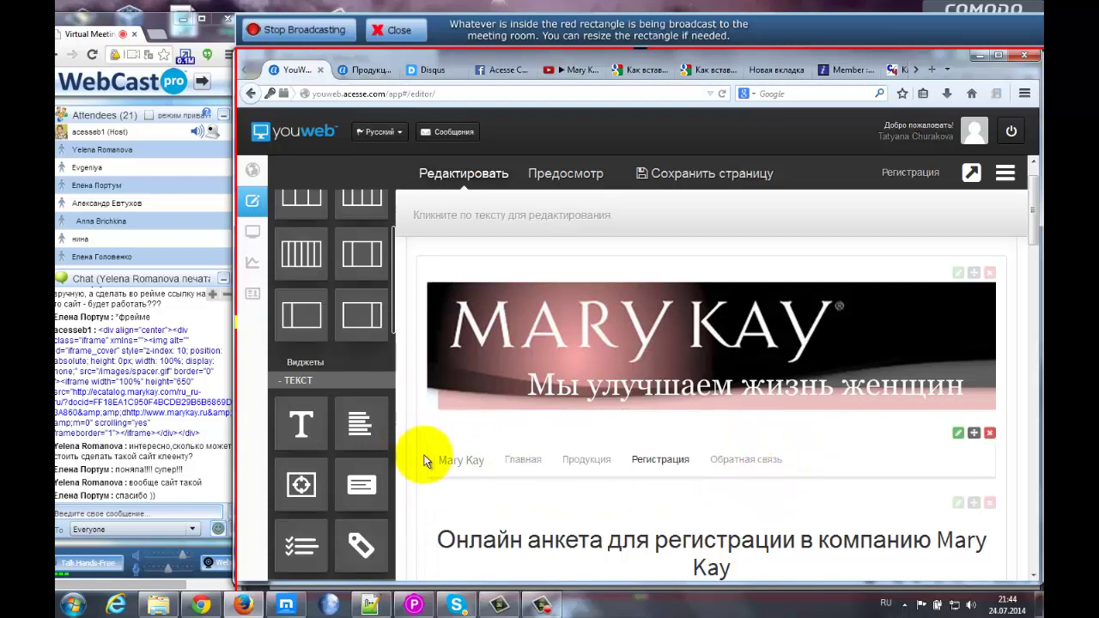
left_click_drag(1035, 240, 1035, 246)
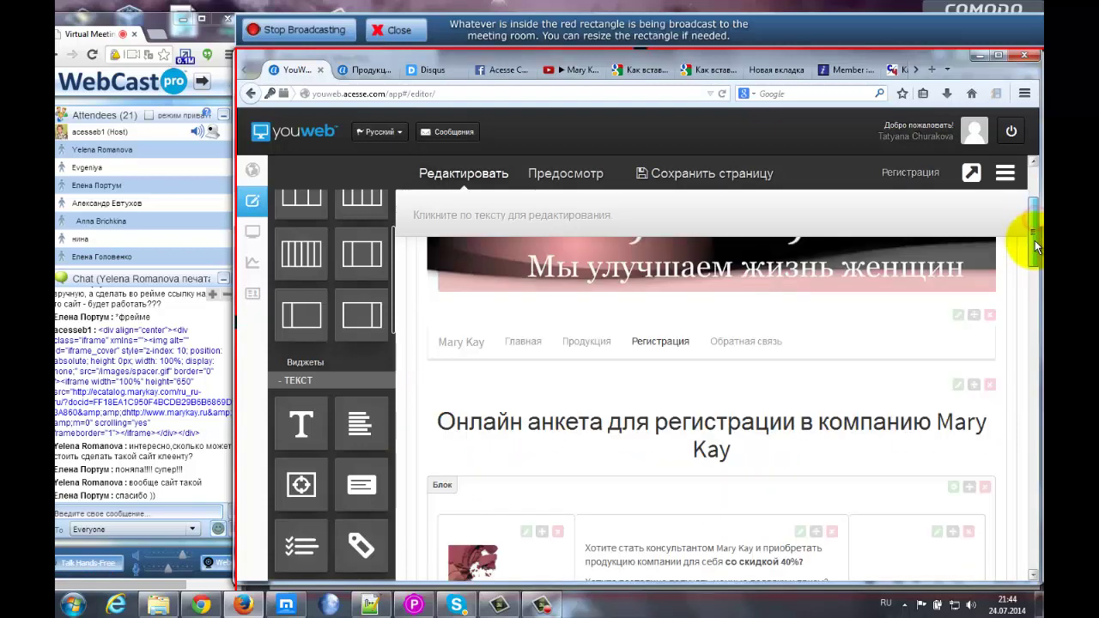
scroll(1036, 249, "down", 2)
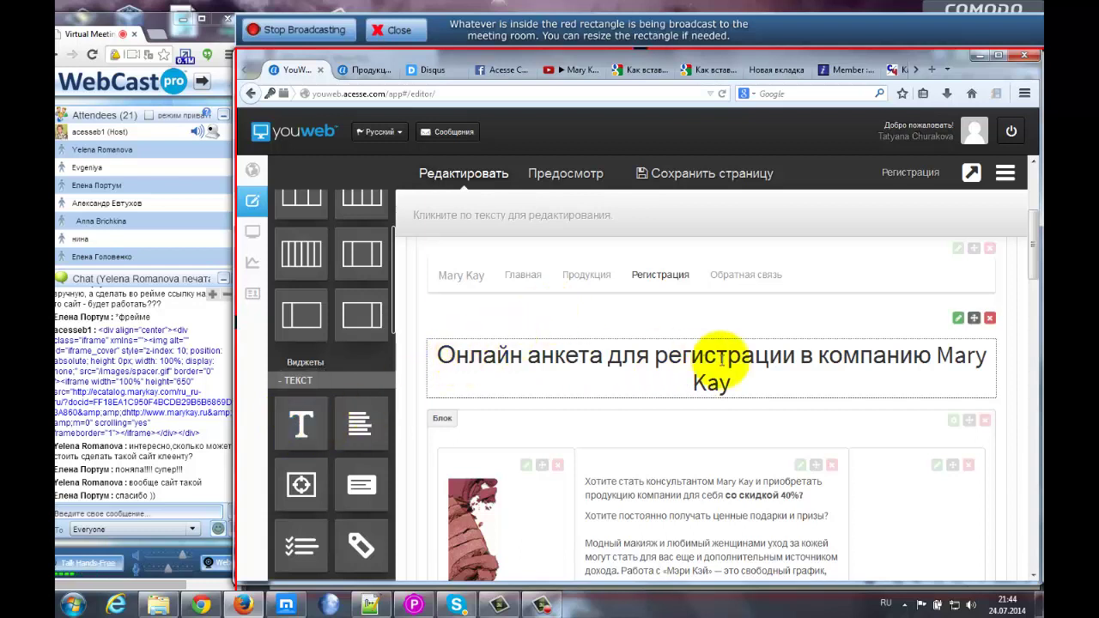
left_click_drag(1035, 245, 1033, 264)
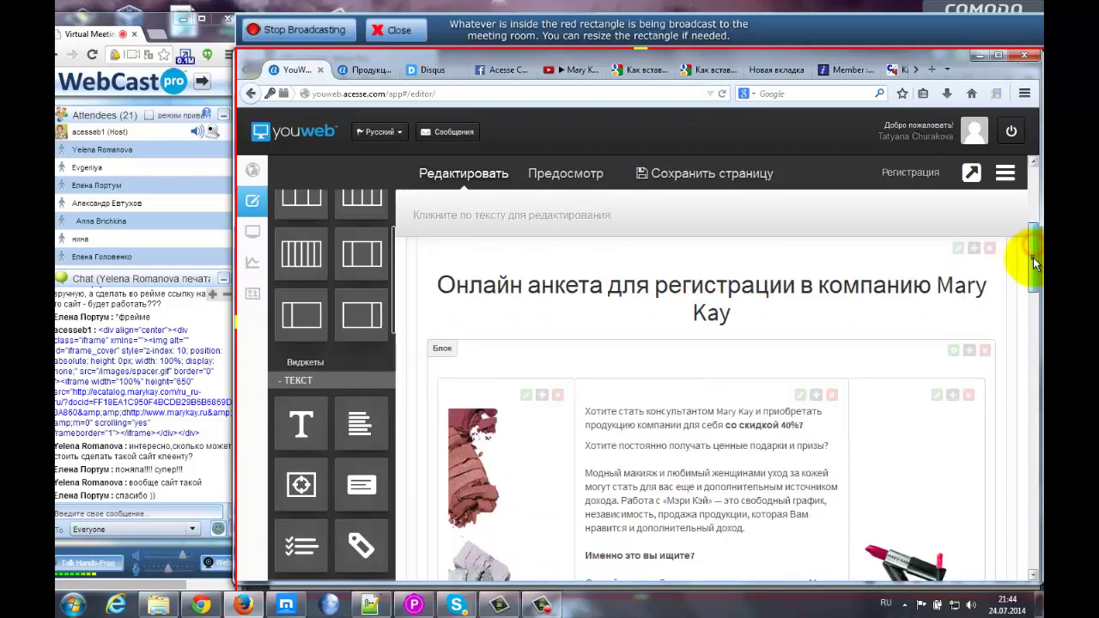
left_click(526, 379)
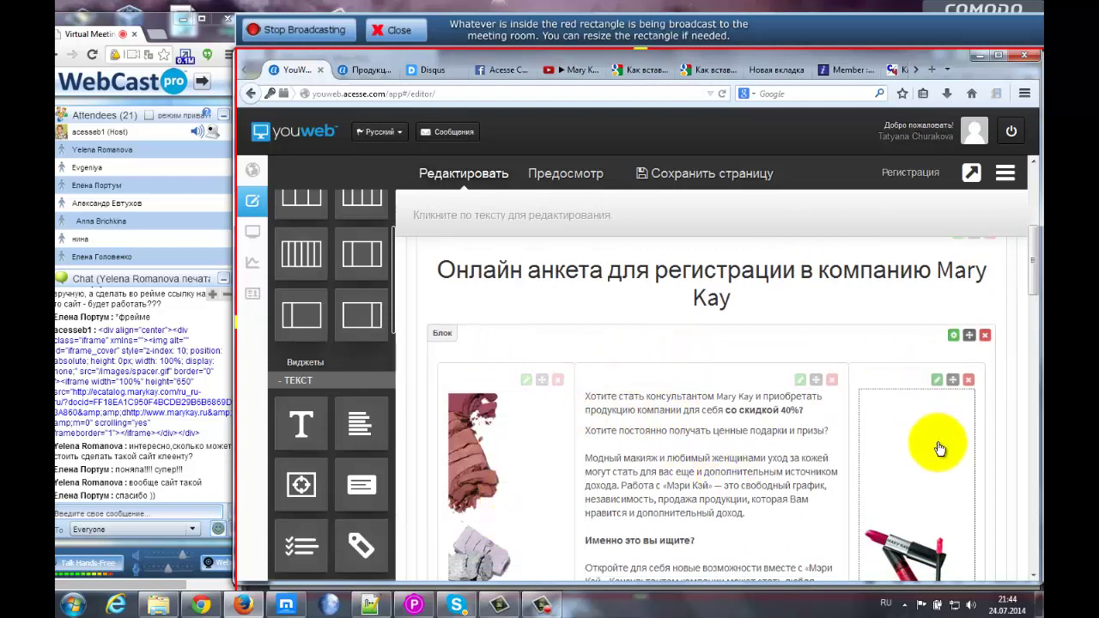
scroll(1036, 262, "down", 2)
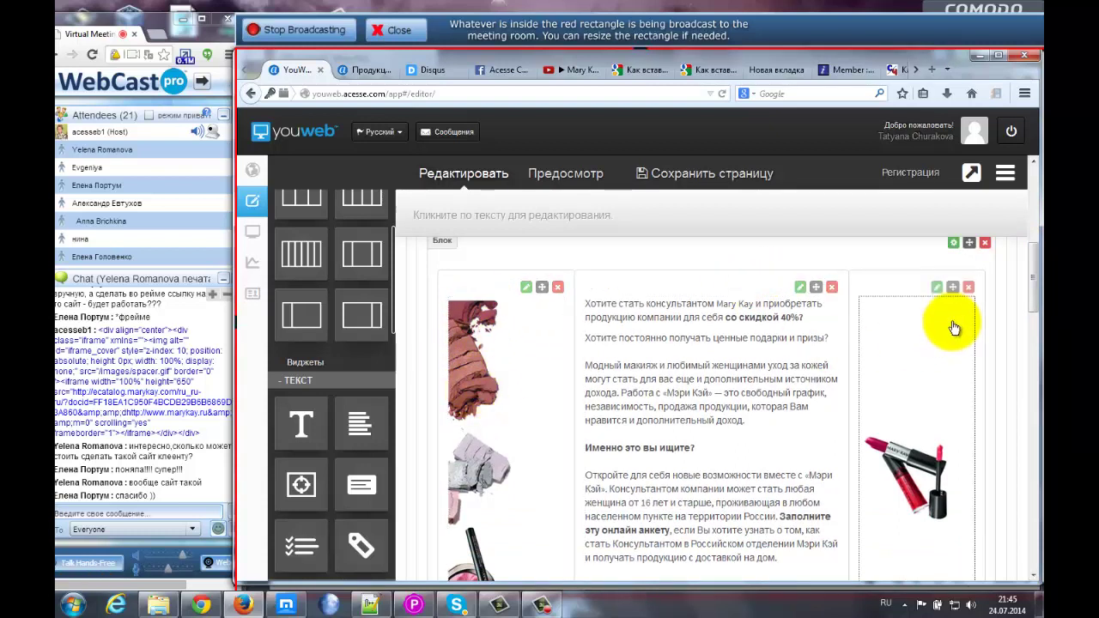
scroll(1035, 279, "up", 2)
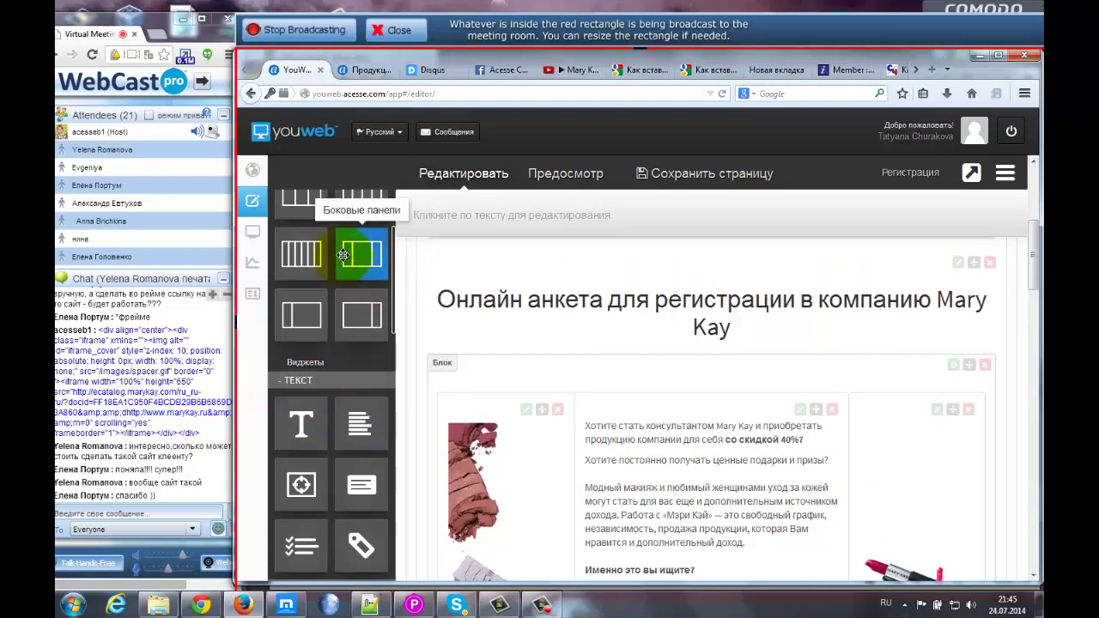
- Insert an empty Боковые панели three-column block directly below the registration heading
scroll(340, 249, "up", 1)
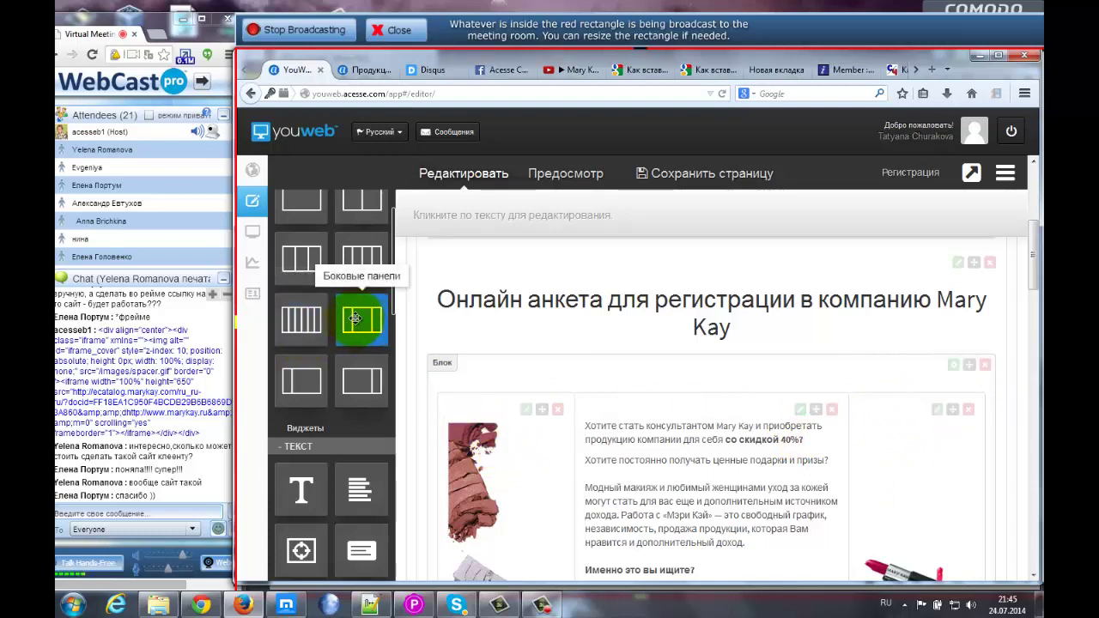
left_click_drag(355, 322, 527, 362)
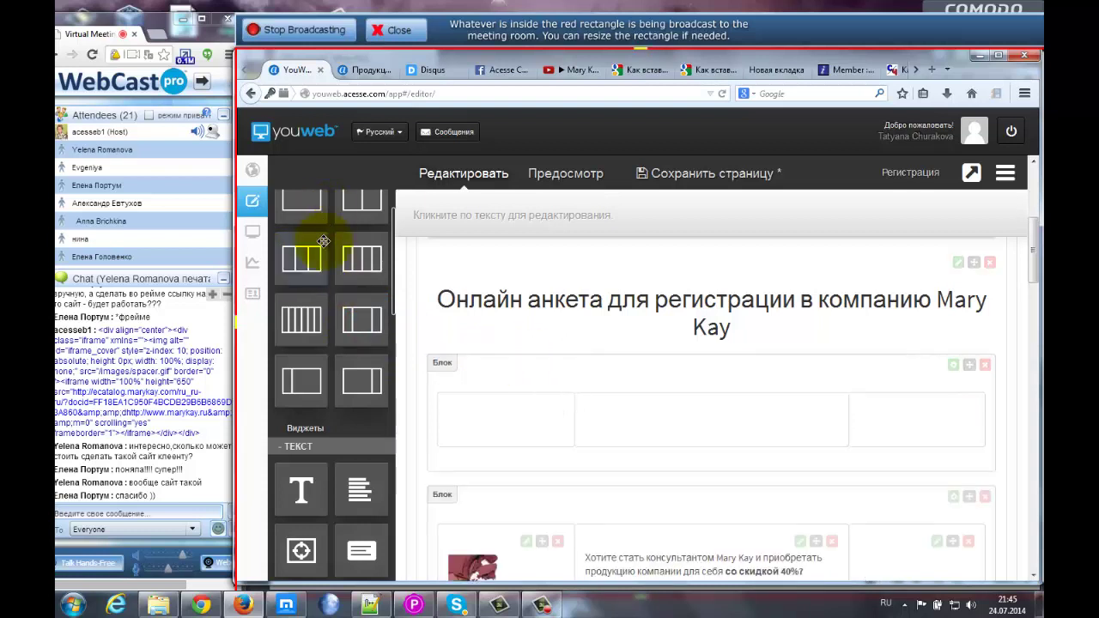
left_click(459, 408)
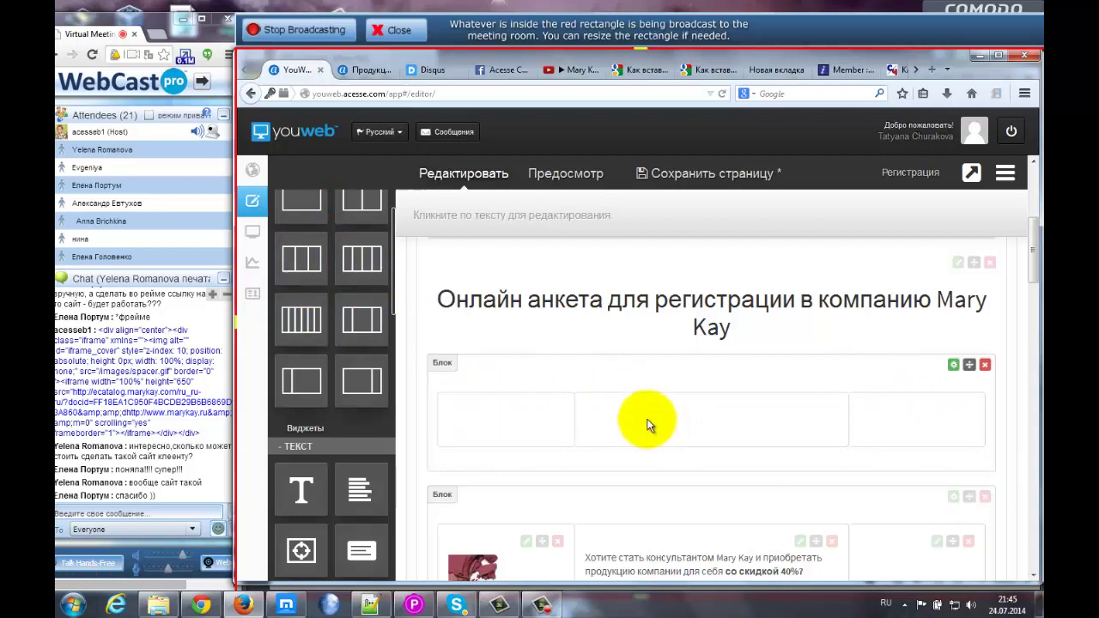
scroll(332, 402, "down", 1)
scroll(332, 403, "down", 3)
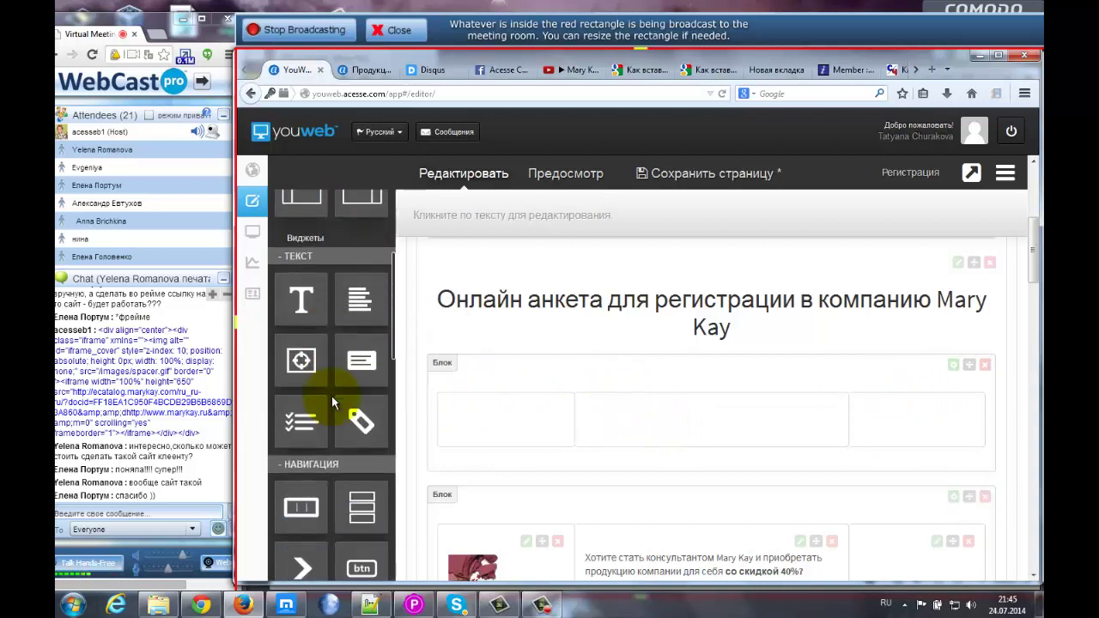
scroll(317, 414, "down", 4)
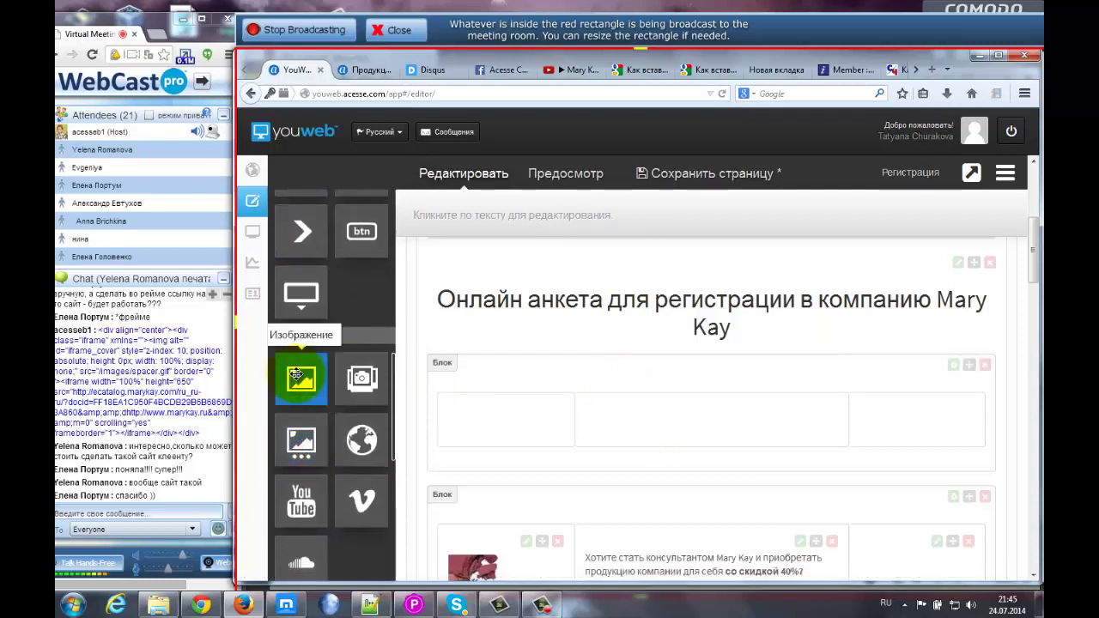
- Add an image to the block's first column and fill it with a makeup picture
left_click_drag(295, 380, 482, 418)
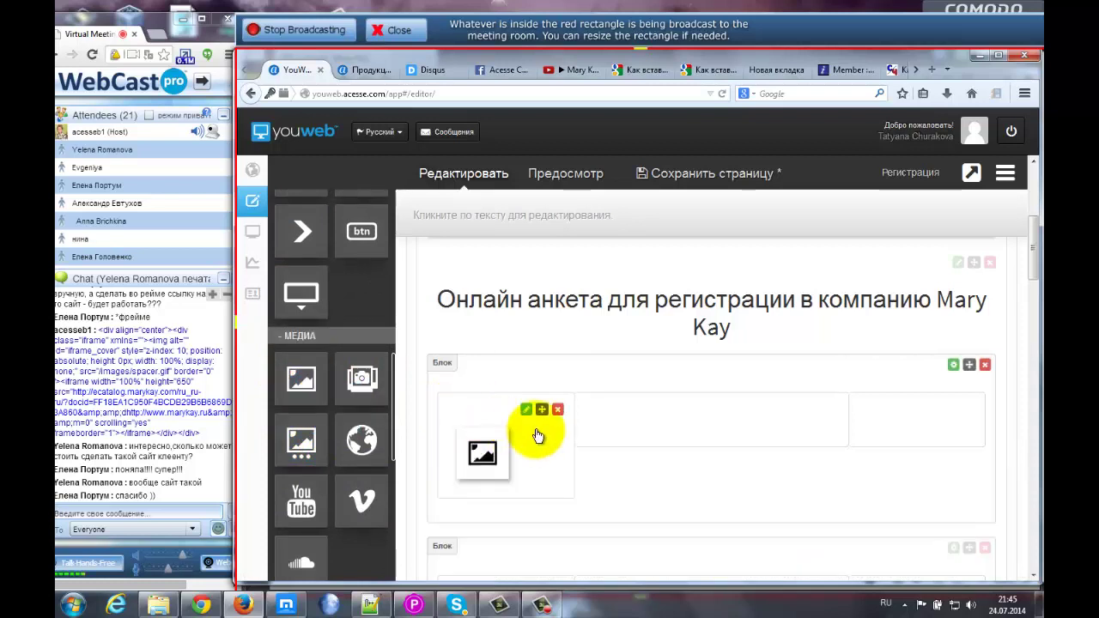
left_click(528, 413)
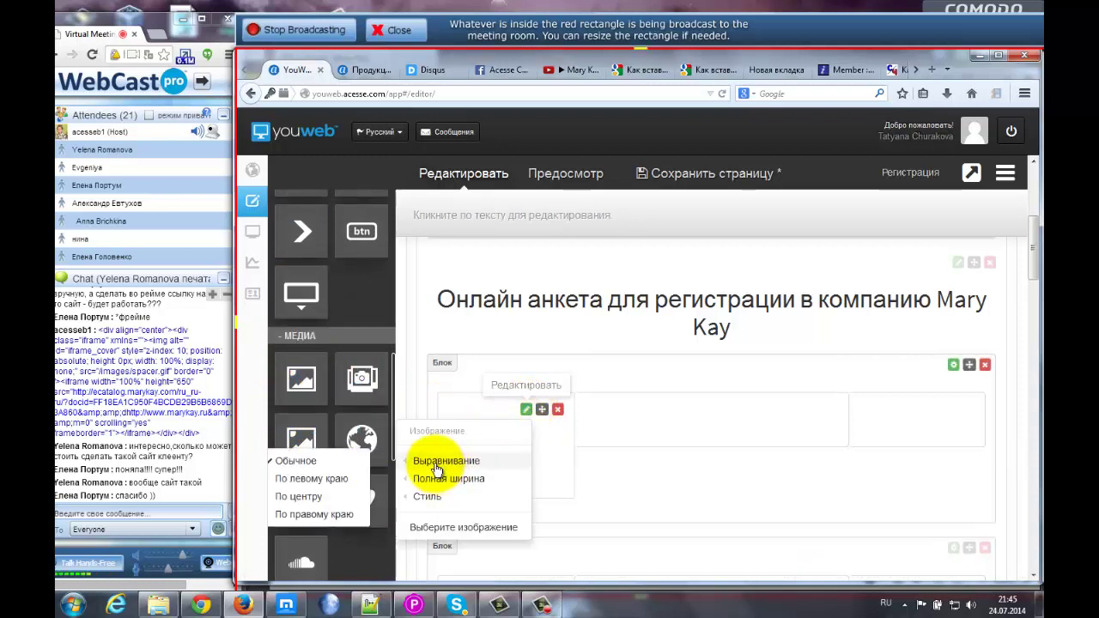
mouse_move(441, 487)
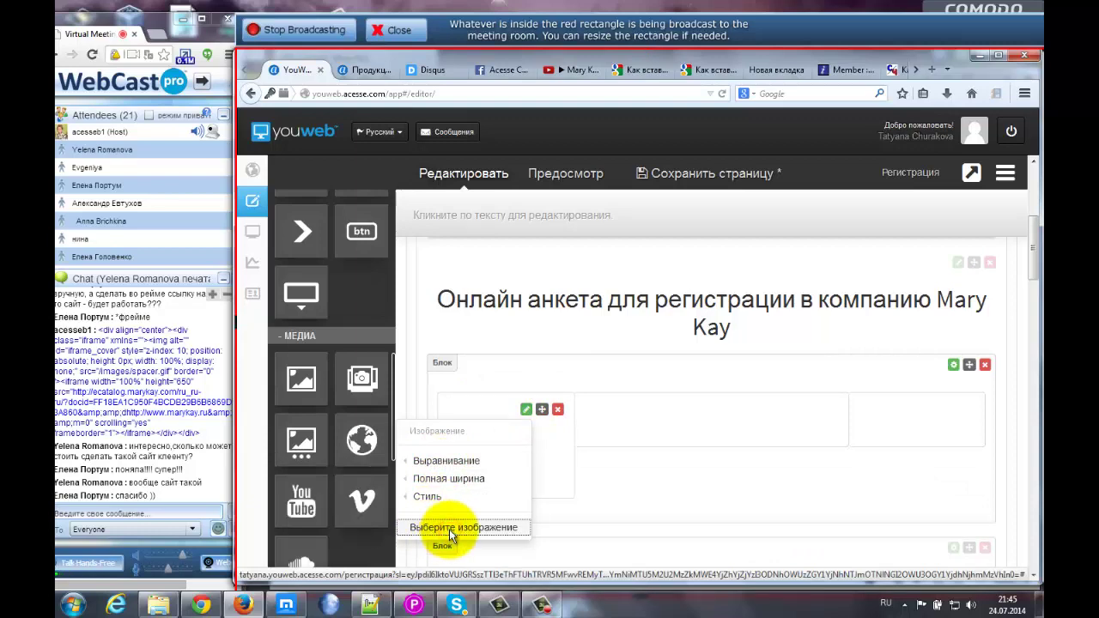
left_click(452, 534)
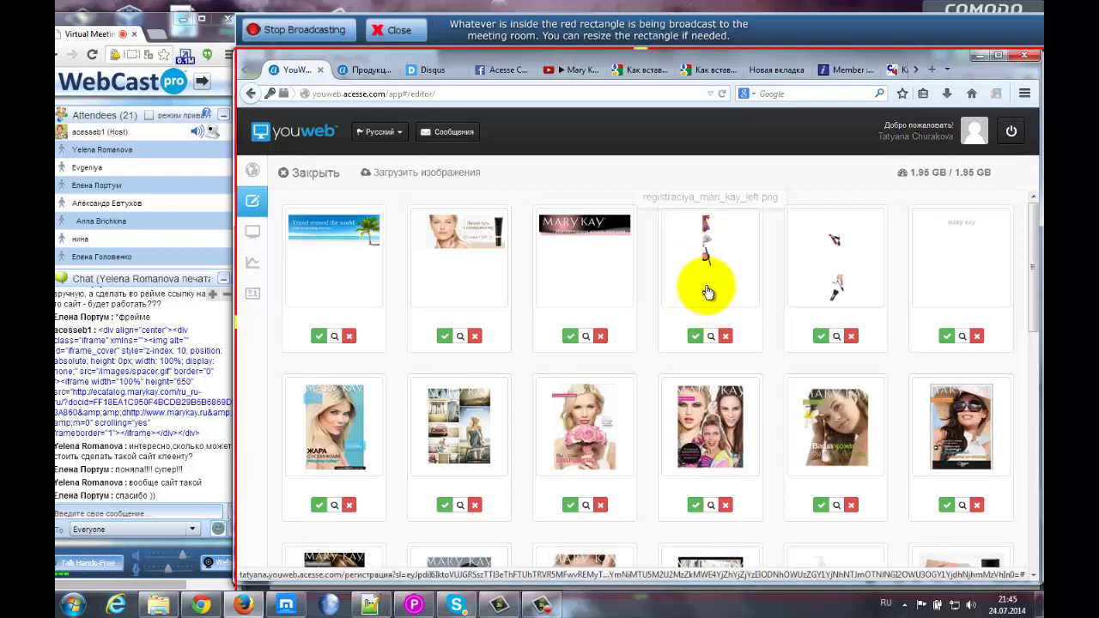
left_click(706, 240)
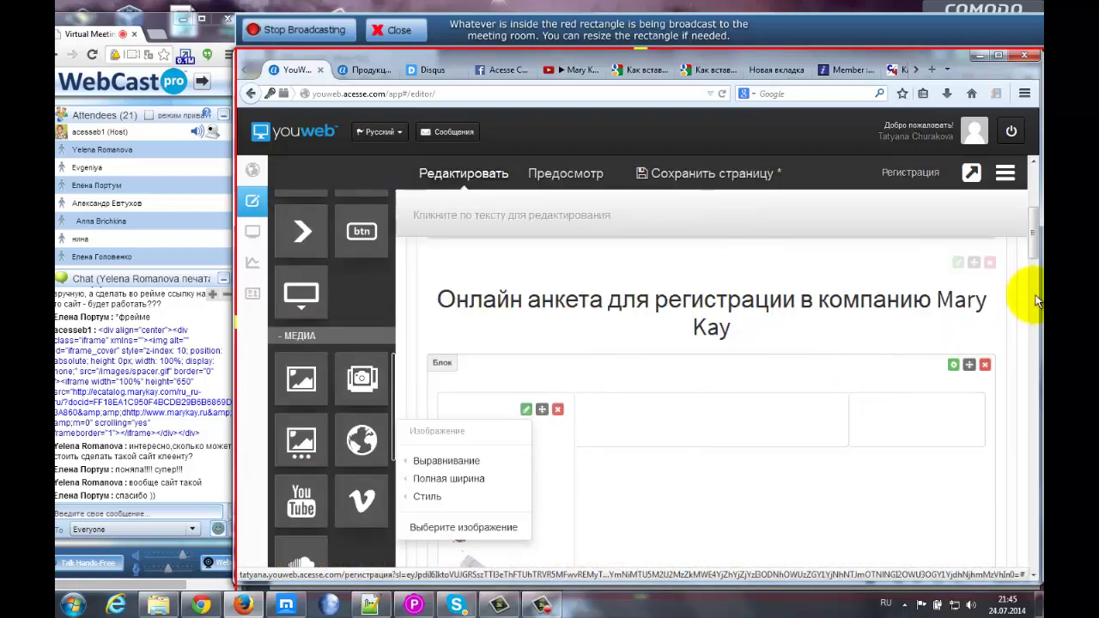
mouse_move(1032, 236)
left_mouse_down()
mouse_move(1031, 332)
mouse_move(1034, 236)
left_mouse_up()
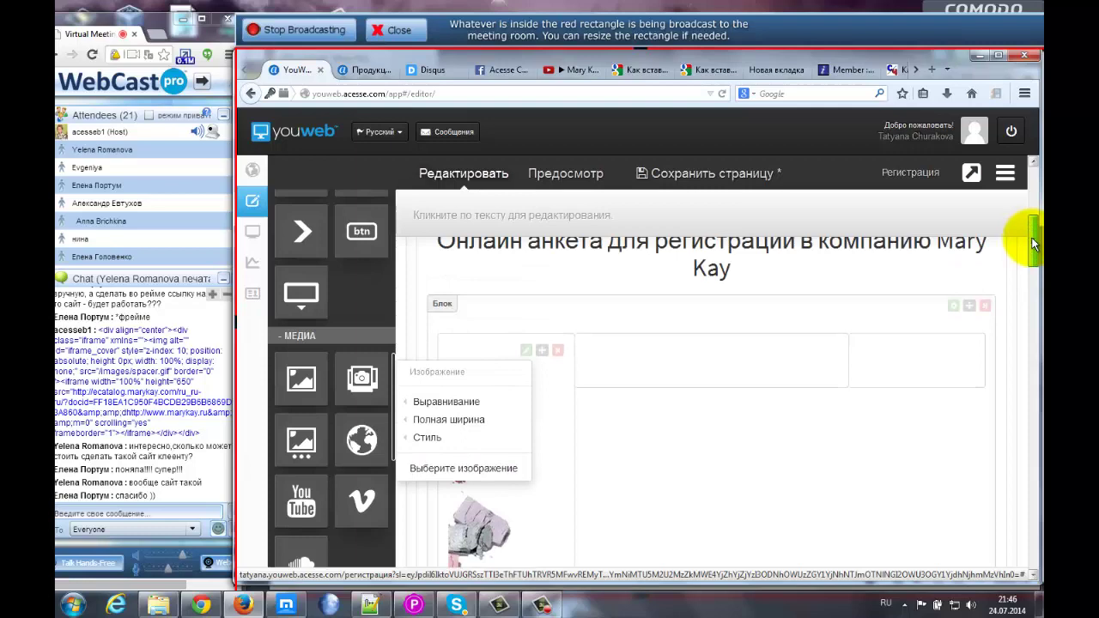
- Delete that image component from the block and confirm with OK
left_click(680, 352)
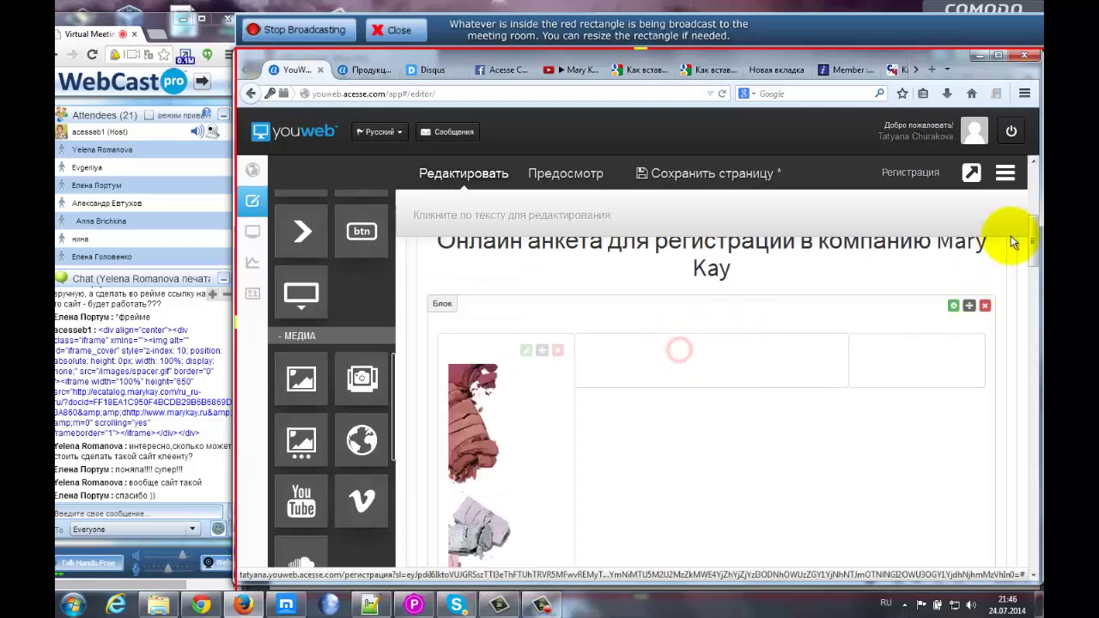
left_click(556, 353)
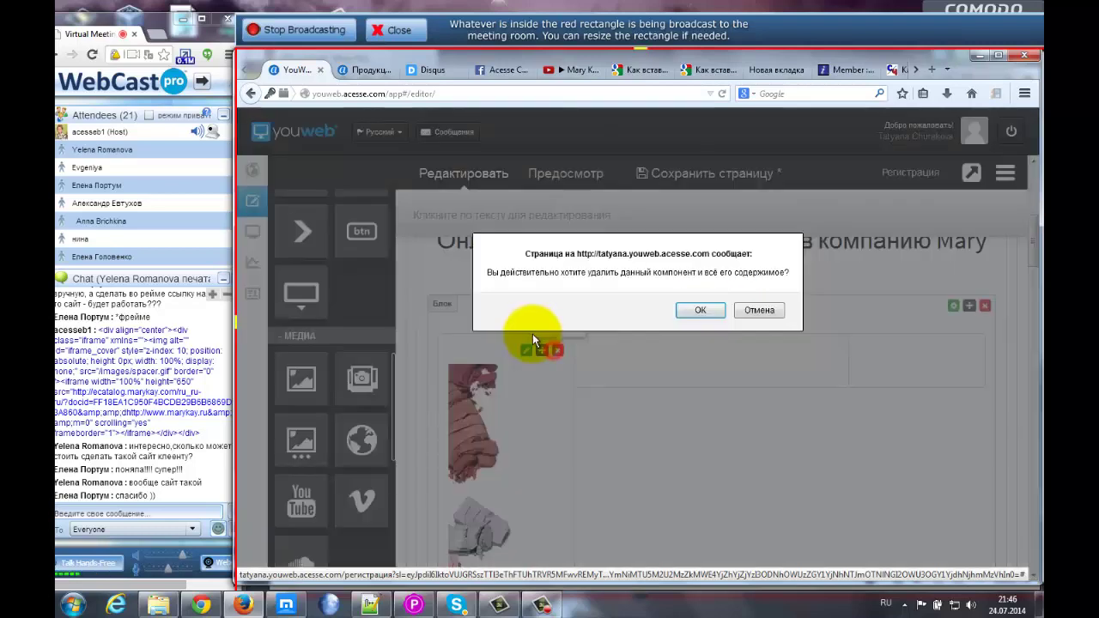
left_click(706, 311)
scroll(1035, 258, "down", 5)
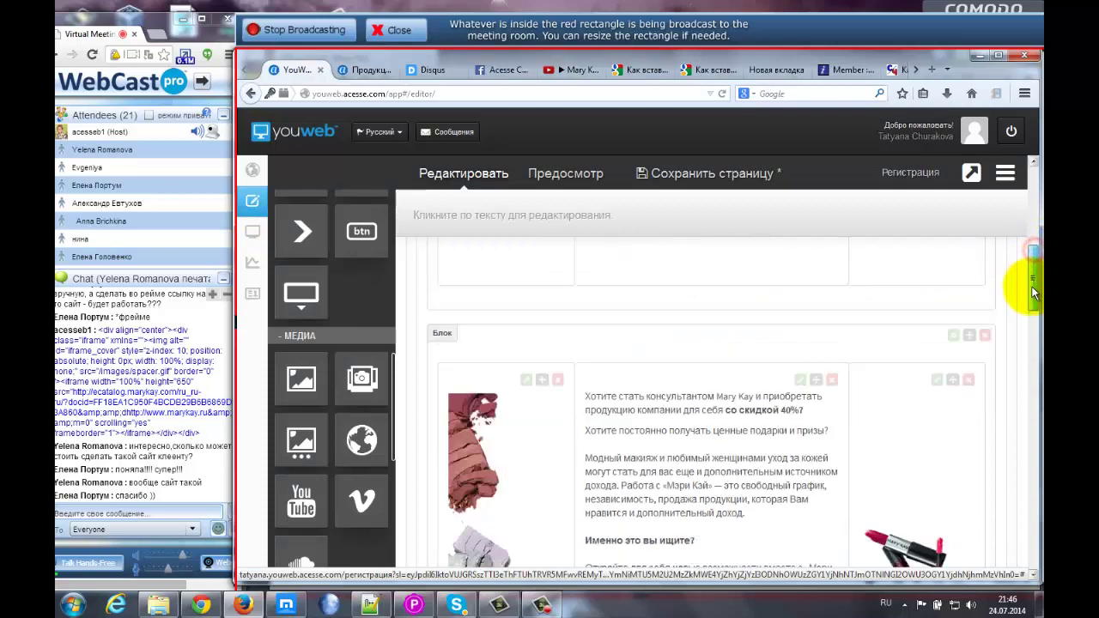
- Drop a Текст widget into the block's middle cell and delete its Lorem-ipsum placeholder
left_click(641, 270)
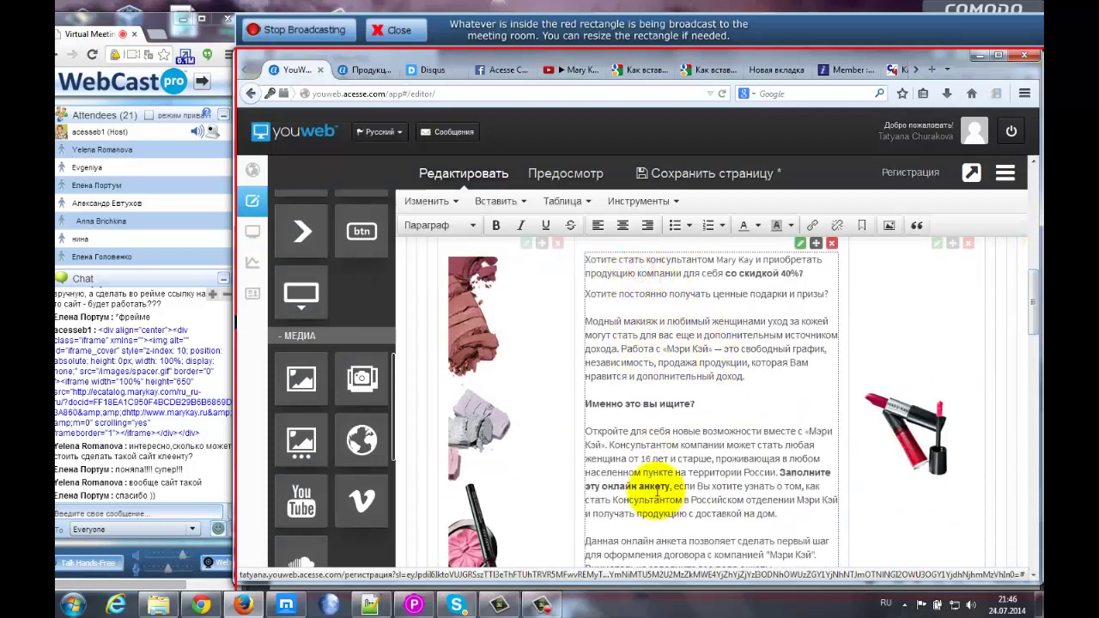
scroll(352, 326, "up", 8)
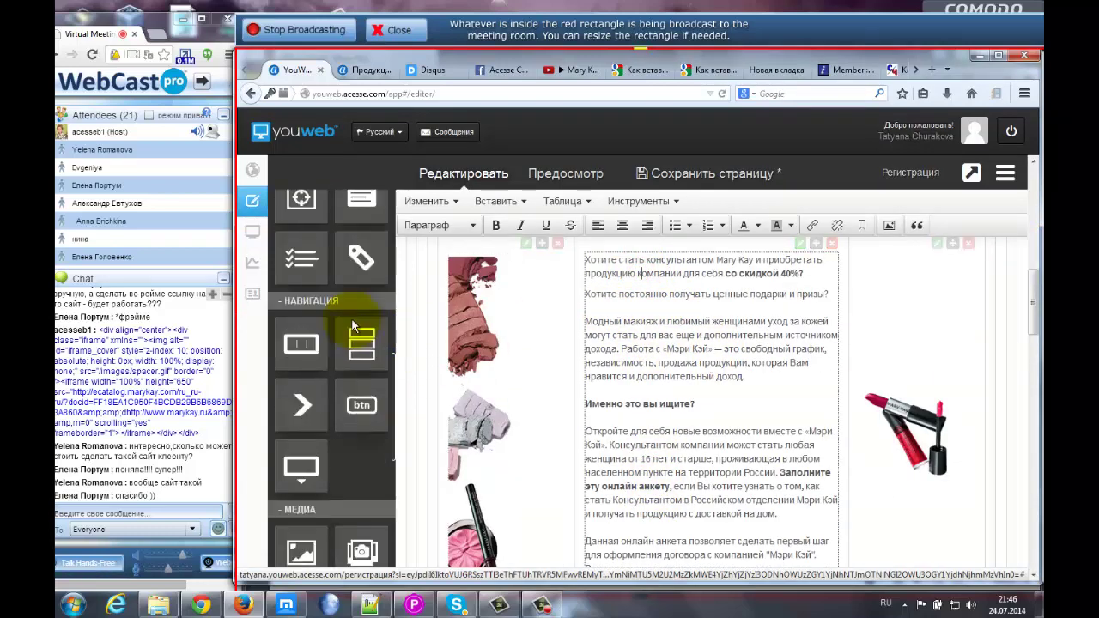
scroll(336, 472, "down", 2)
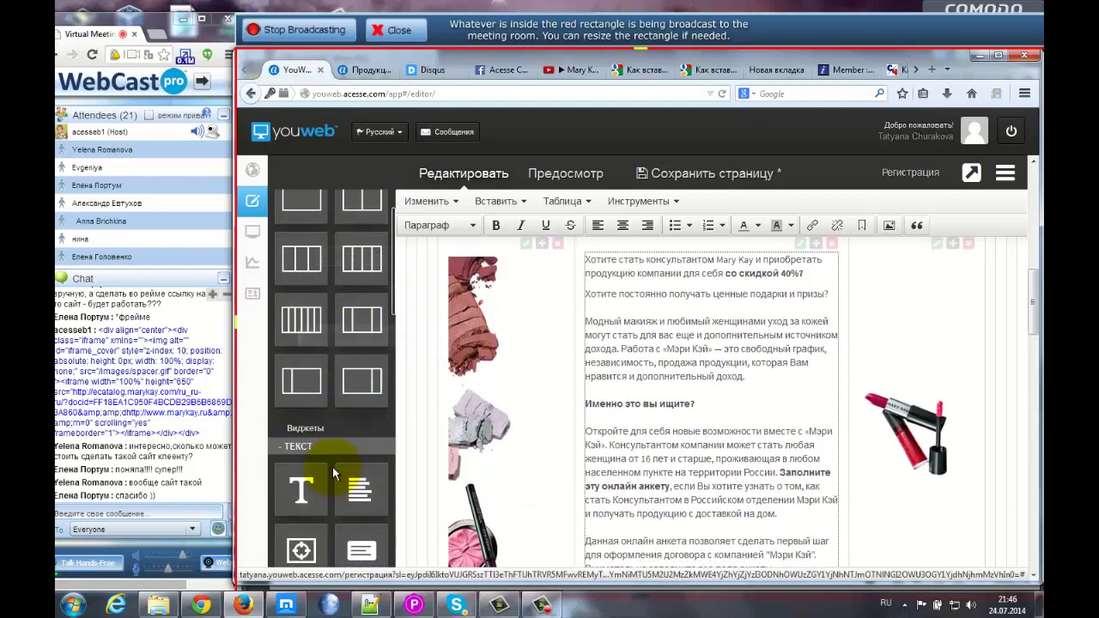
left_click(355, 419)
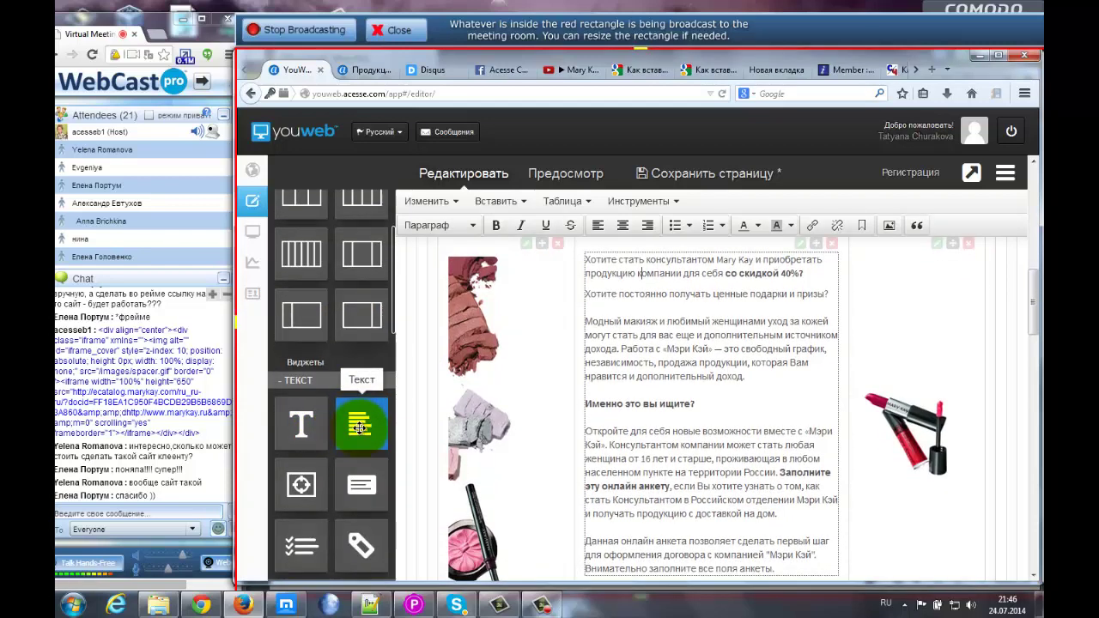
left_click_drag(1036, 294, 1036, 275)
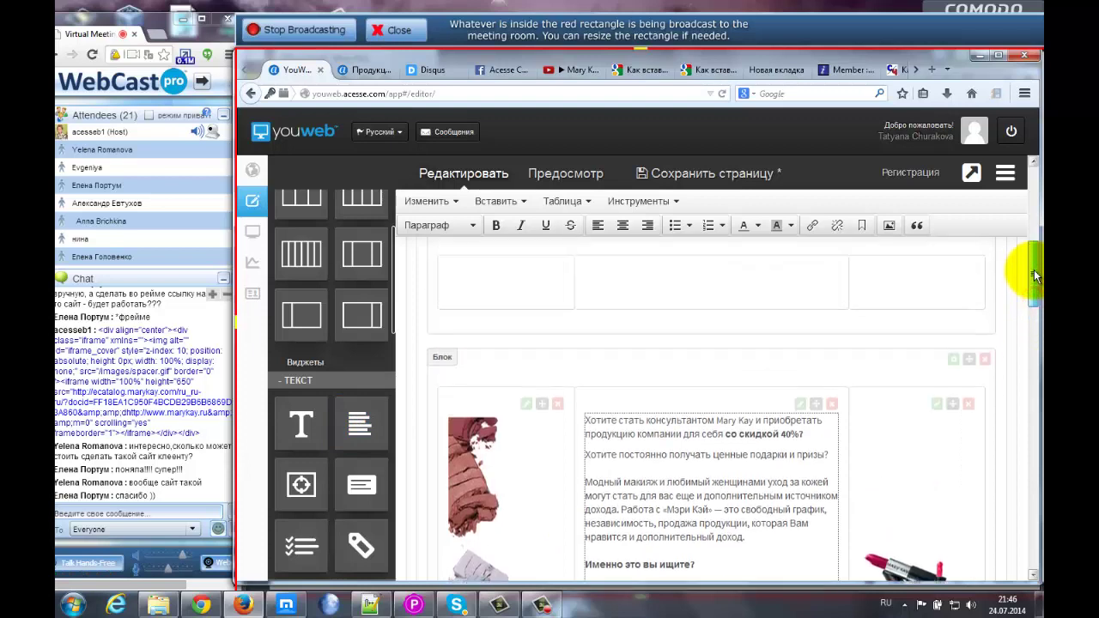
left_click_drag(363, 421, 699, 289)
left_click_drag(784, 388, 582, 302)
key("Delete")
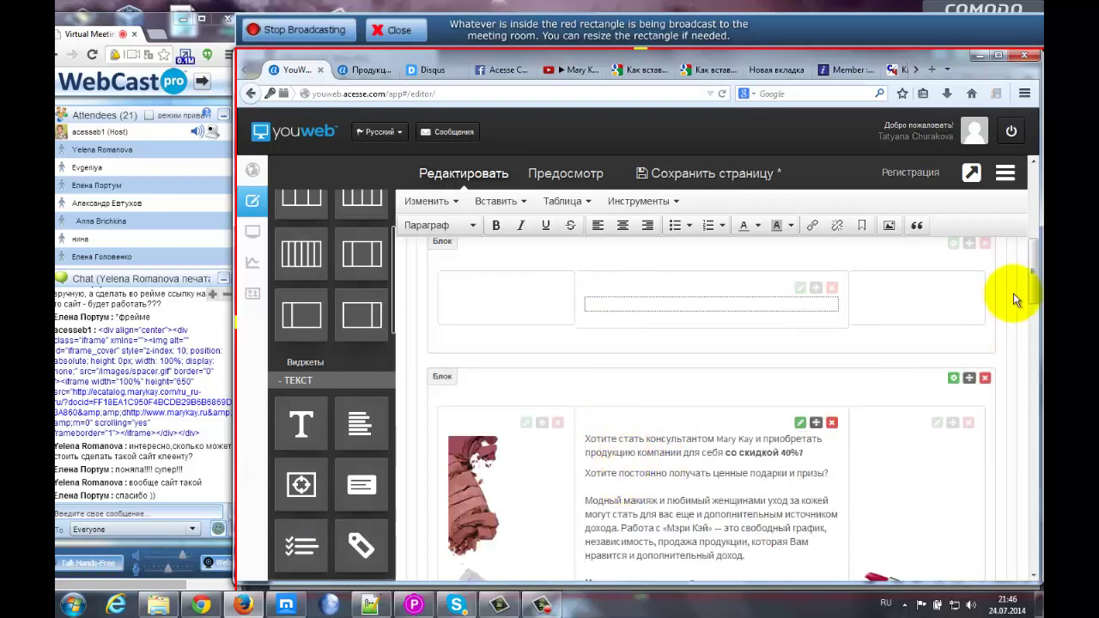
left_click_drag(1035, 295, 1036, 380)
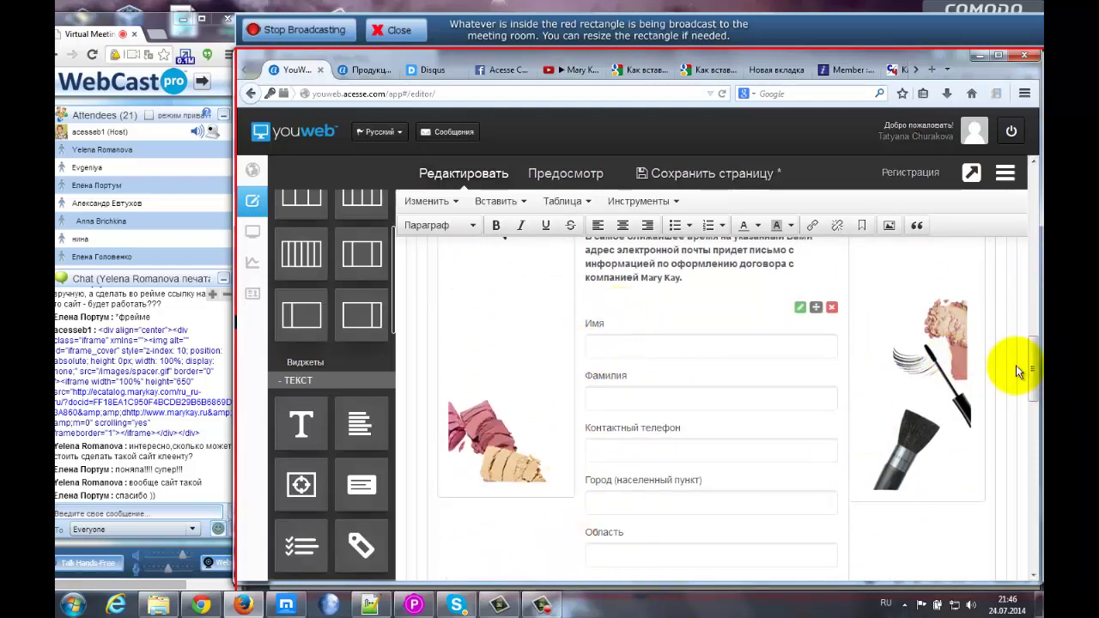
mouse_move(1036, 370)
left_mouse_down()
mouse_move(1037, 421)
mouse_move(1037, 369)
left_mouse_up()
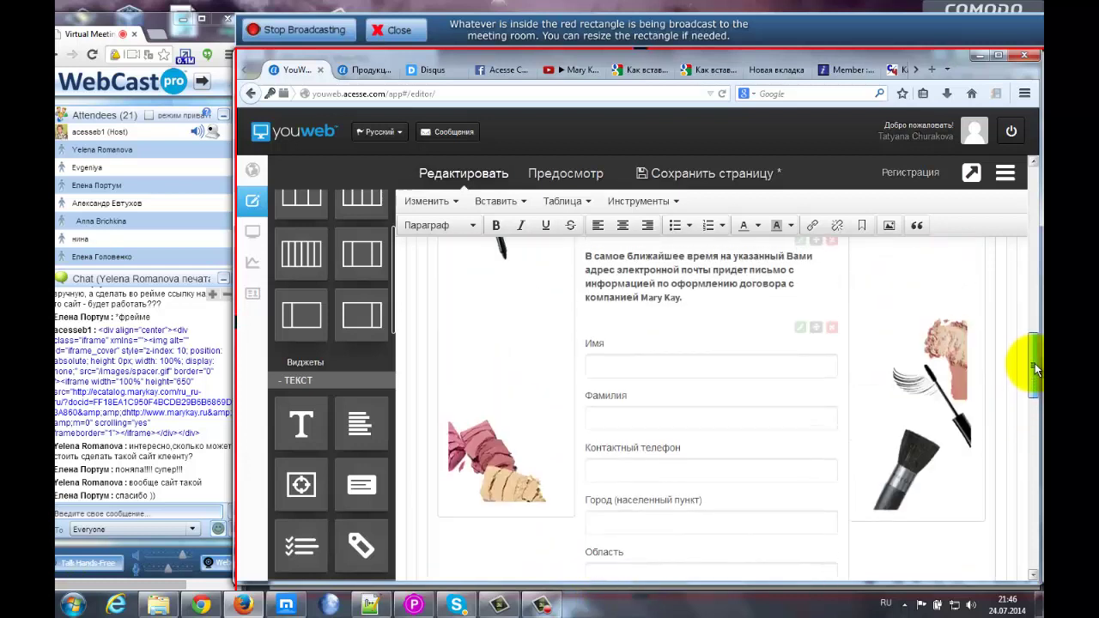
left_click_drag(1036, 369, 1035, 351)
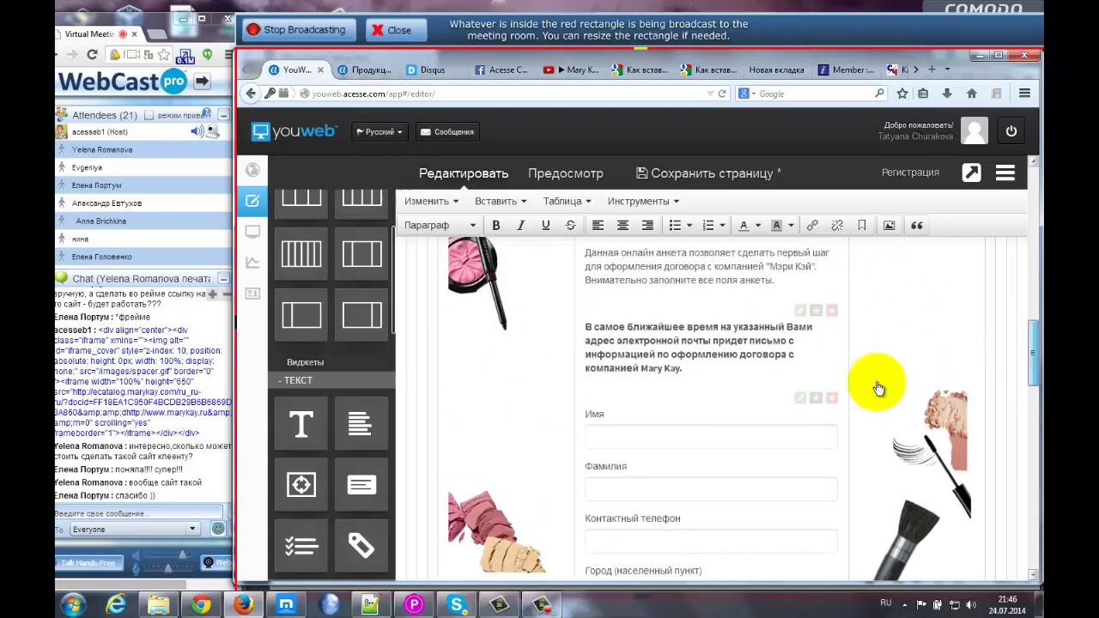
left_click(609, 439)
left_click(606, 489)
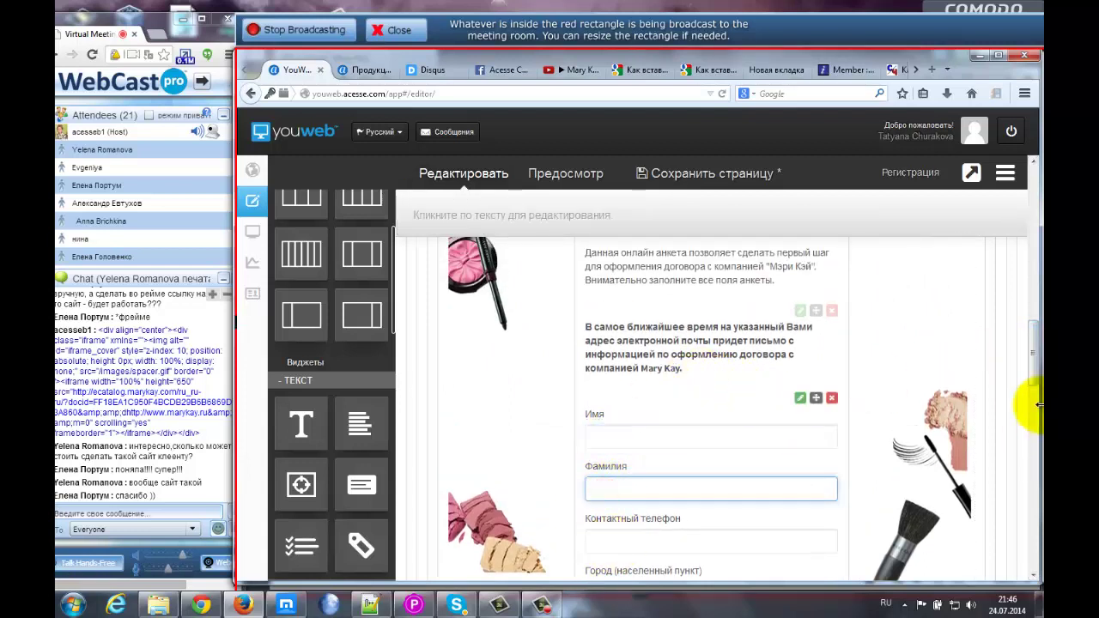
left_click_drag(1036, 353, 1038, 271)
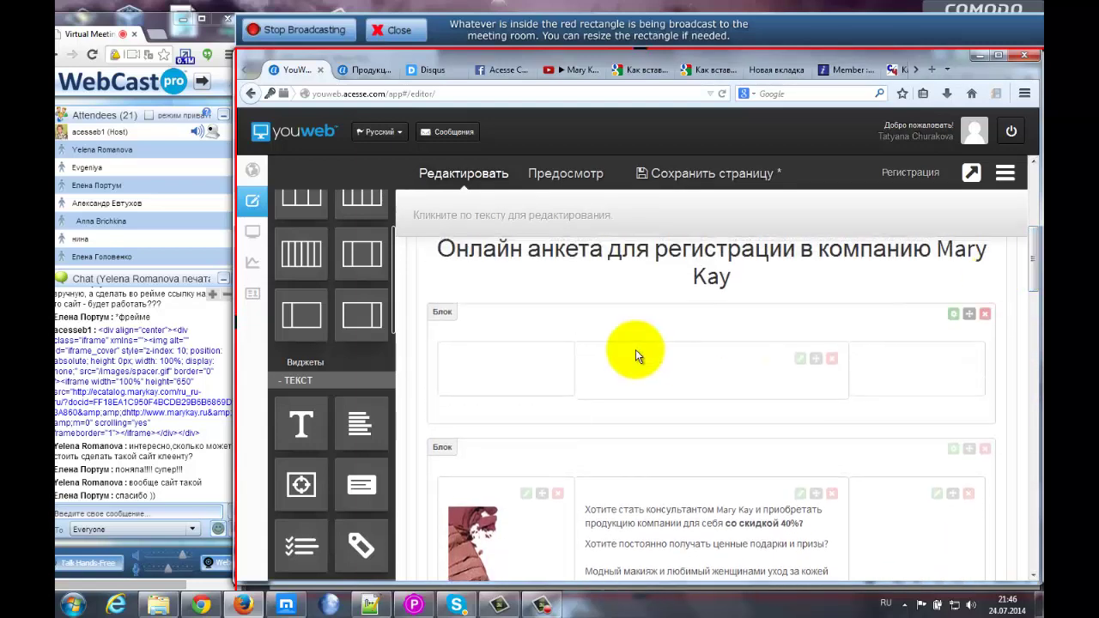
left_click(588, 365)
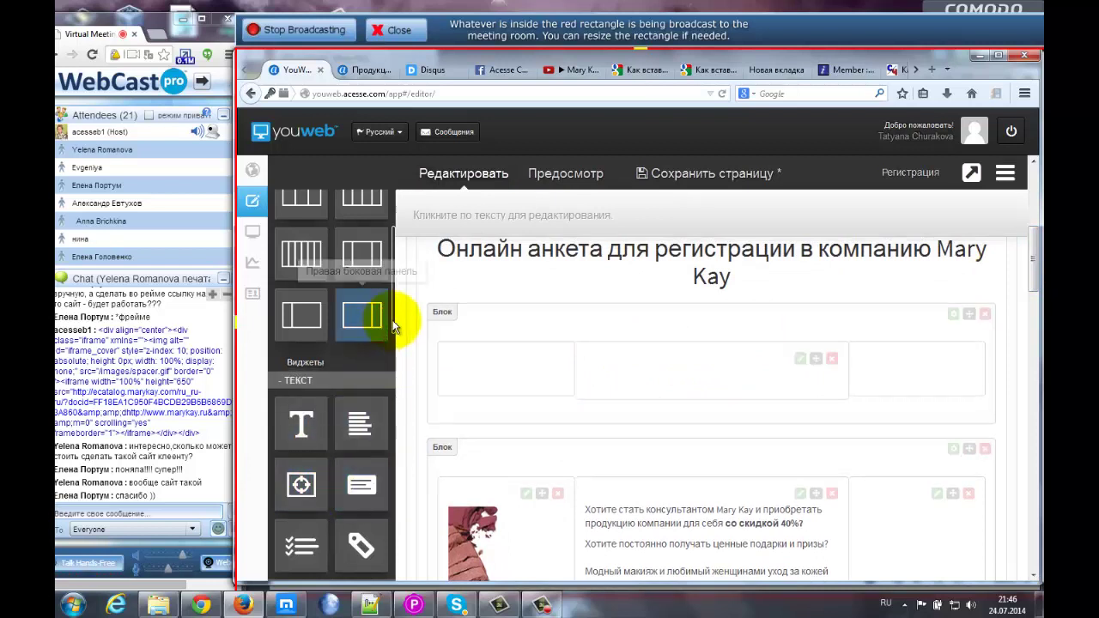
left_click_drag(396, 336, 395, 359)
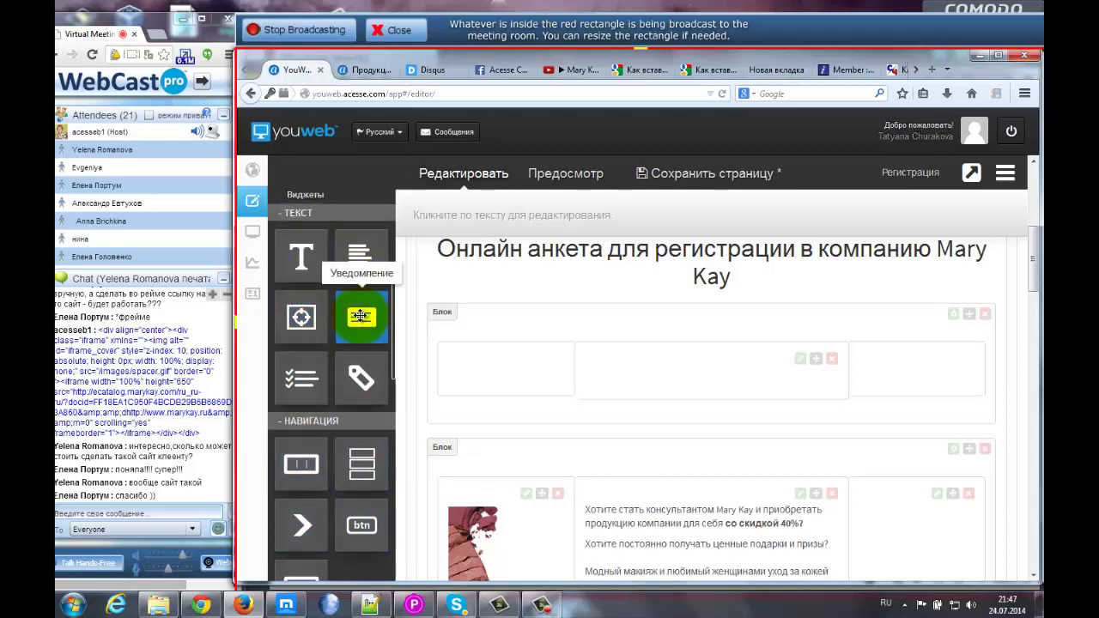
scroll(310, 301, "up", 5)
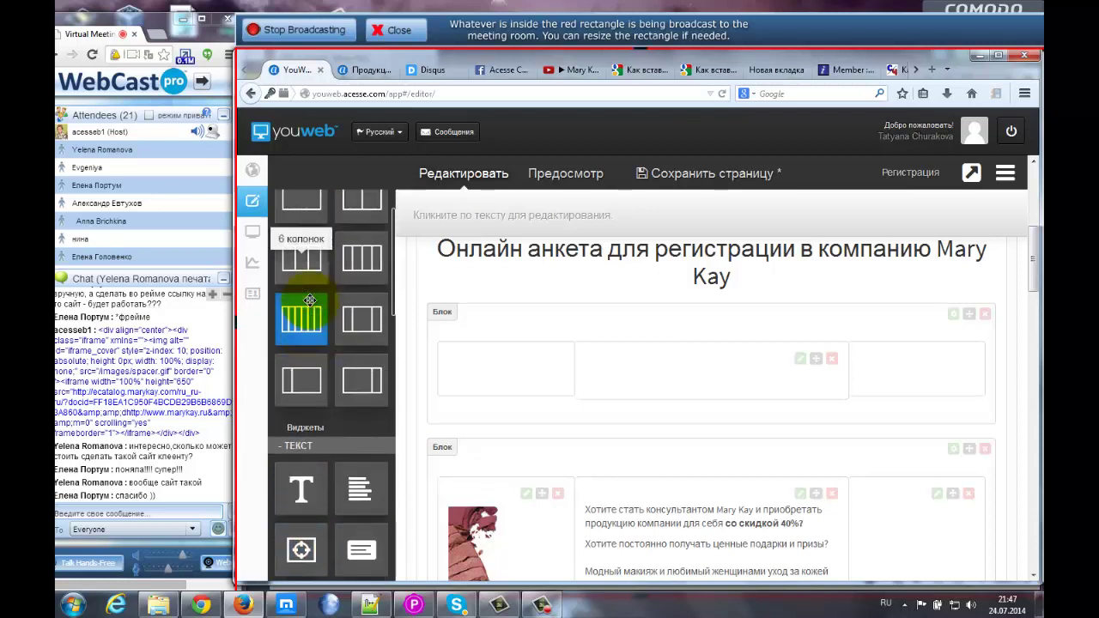
scroll(310, 305, "down", 6)
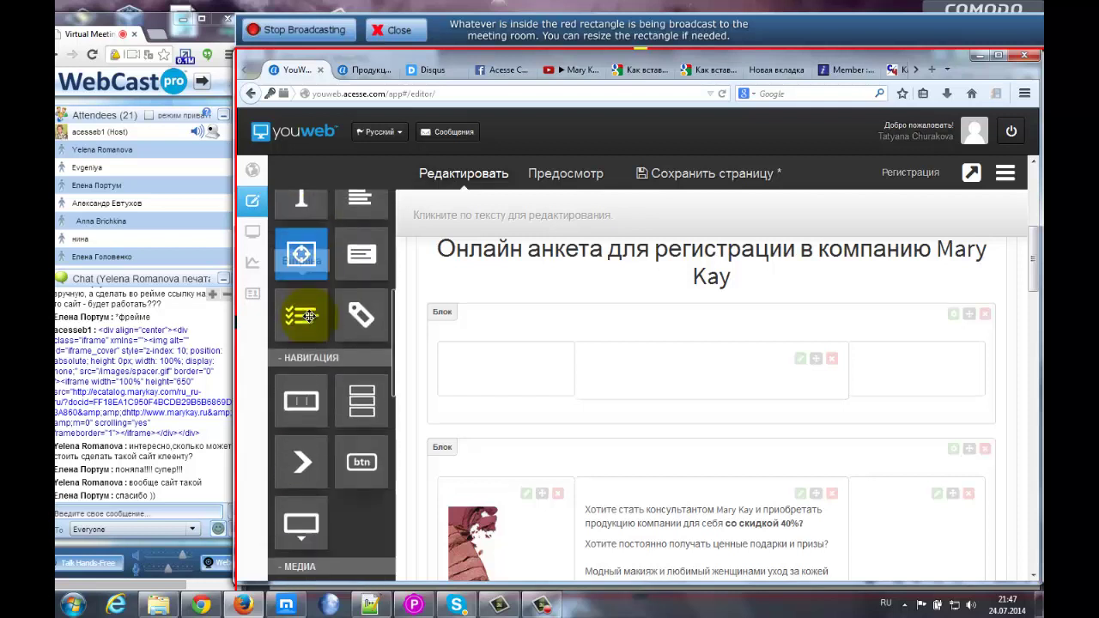
scroll(304, 385, "down", 3)
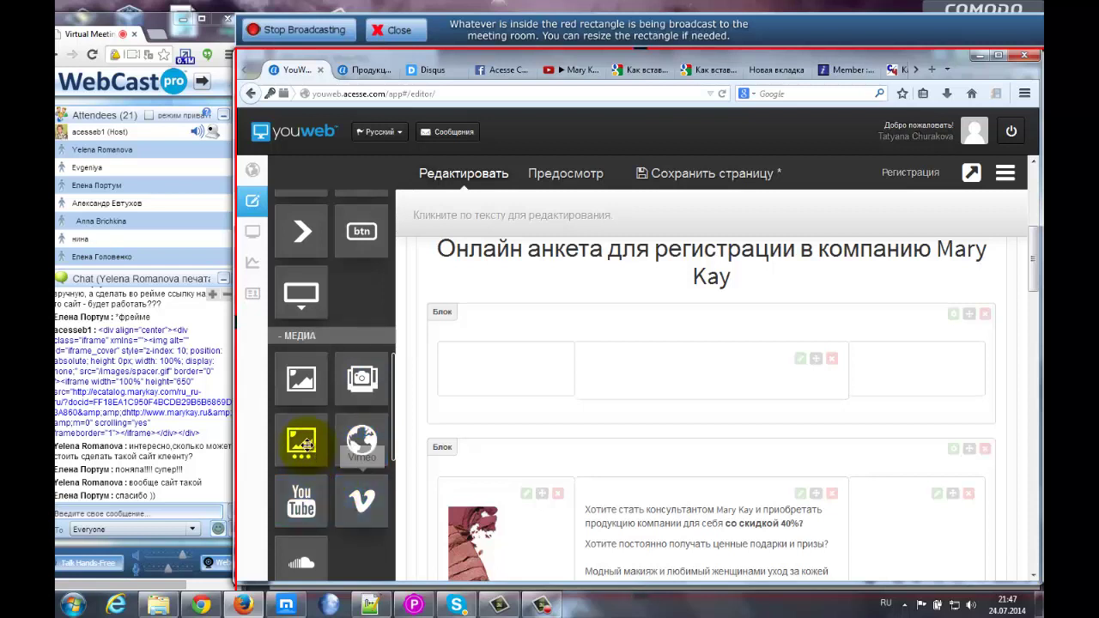
scroll(303, 446, "down", 3)
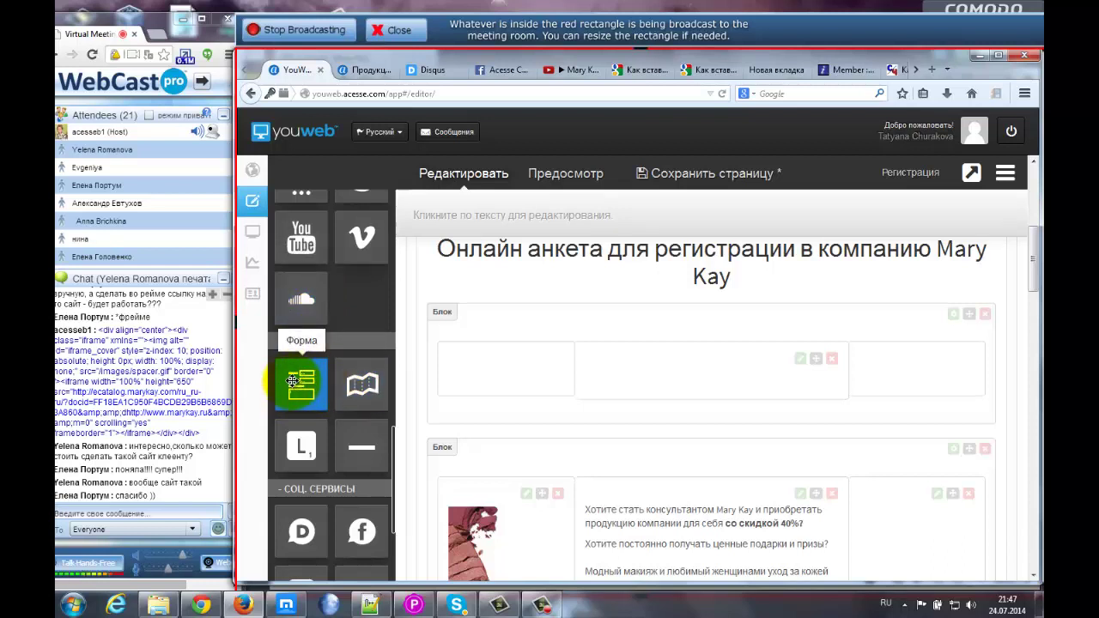
left_click_drag(296, 382, 650, 371)
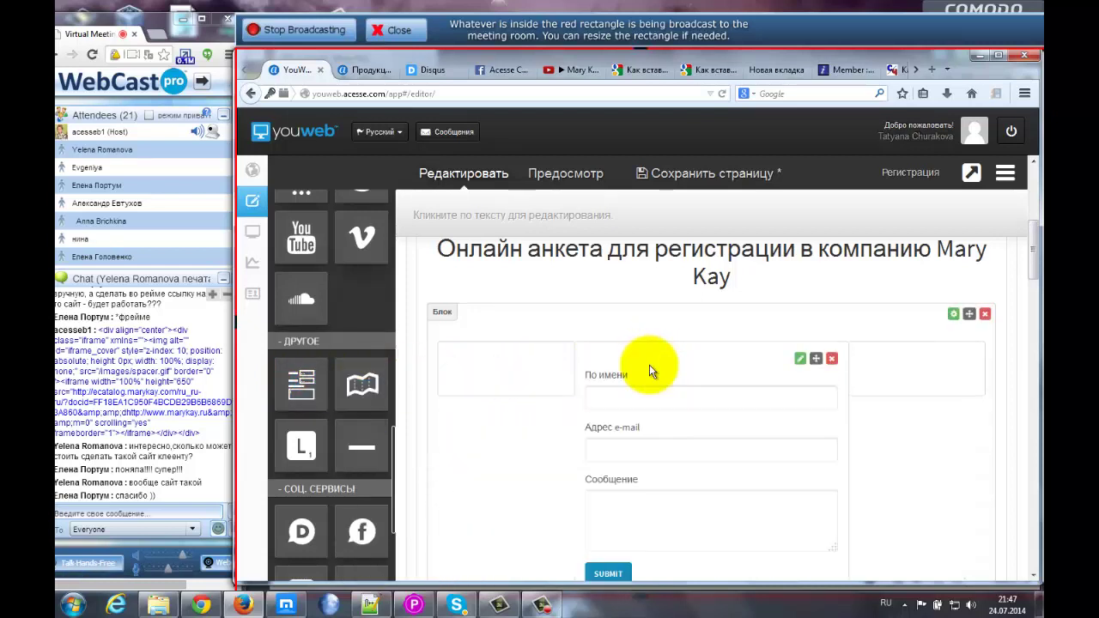
scroll(1037, 281, "down", 2)
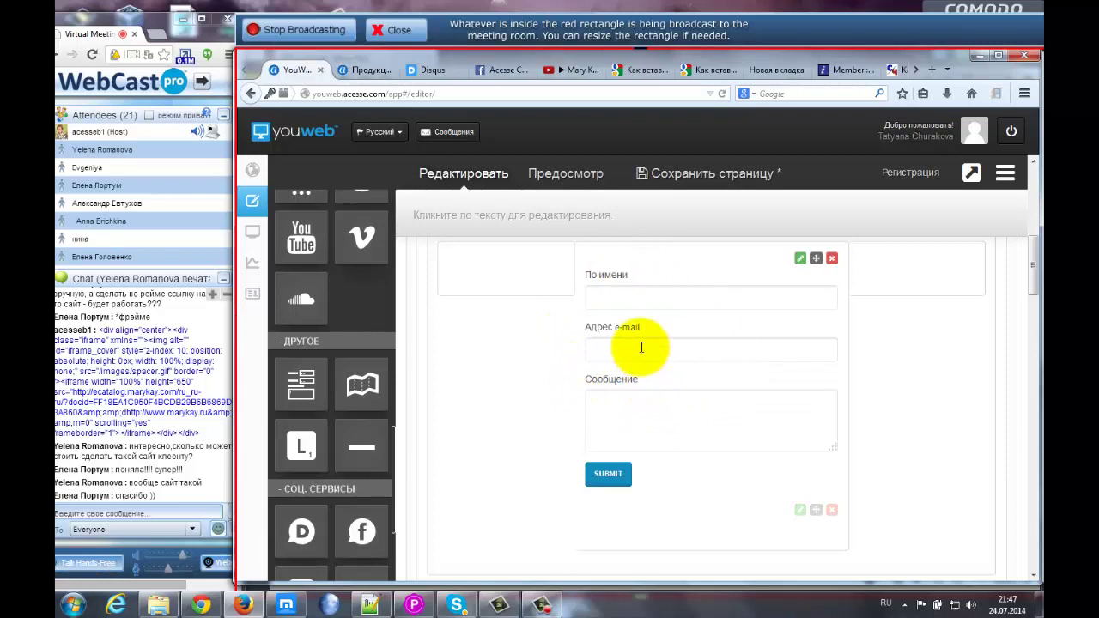
left_click(614, 301)
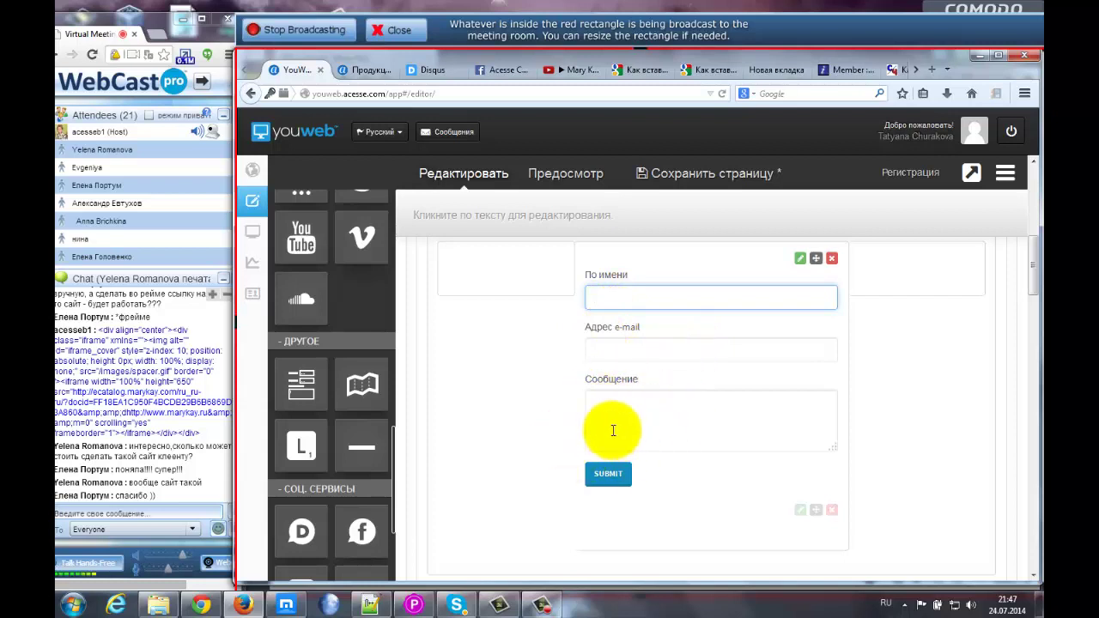
left_click(606, 347)
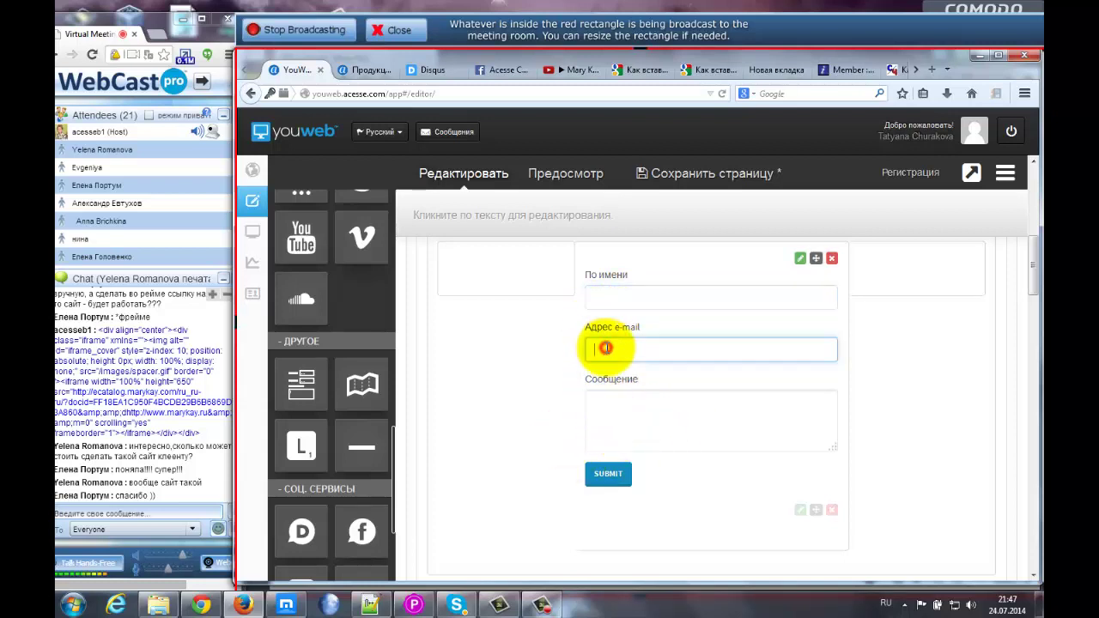
left_click(601, 425)
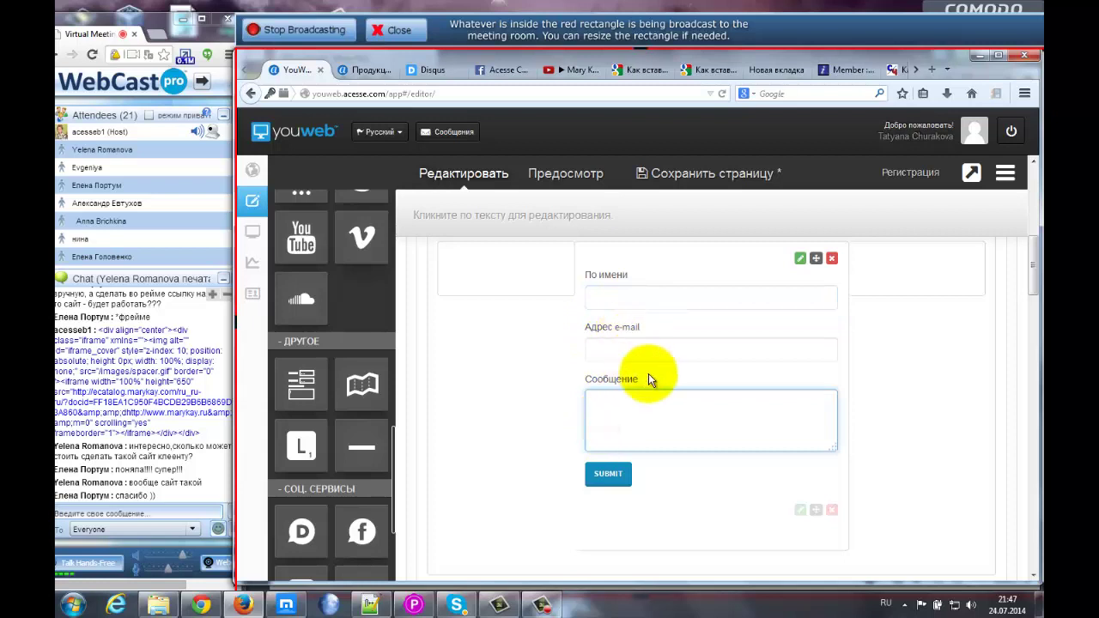
left_click(722, 347)
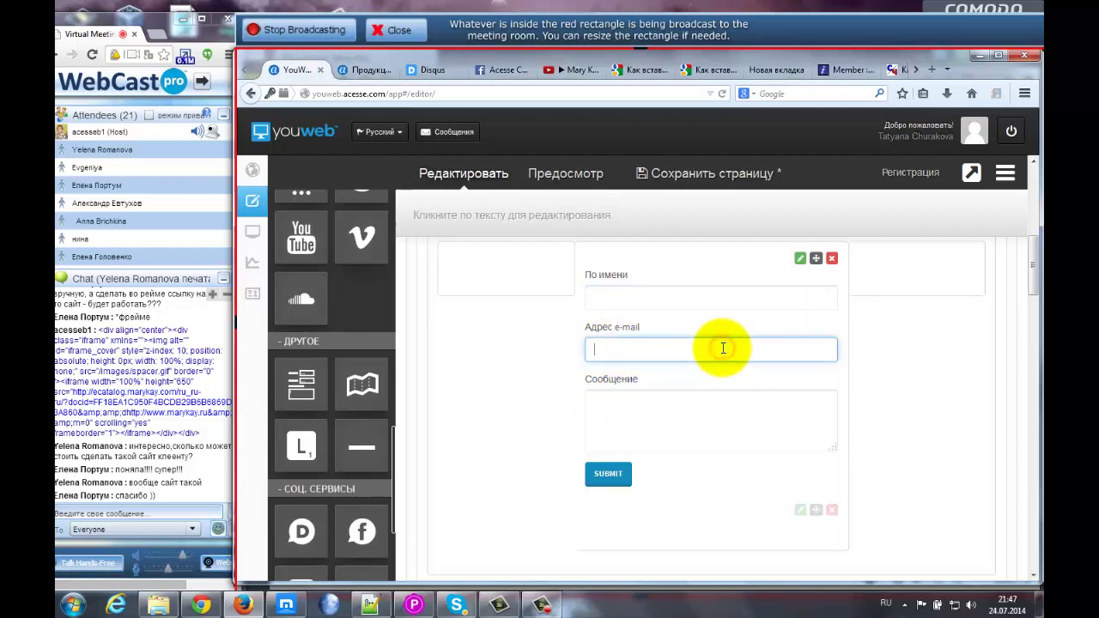
left_click(666, 294)
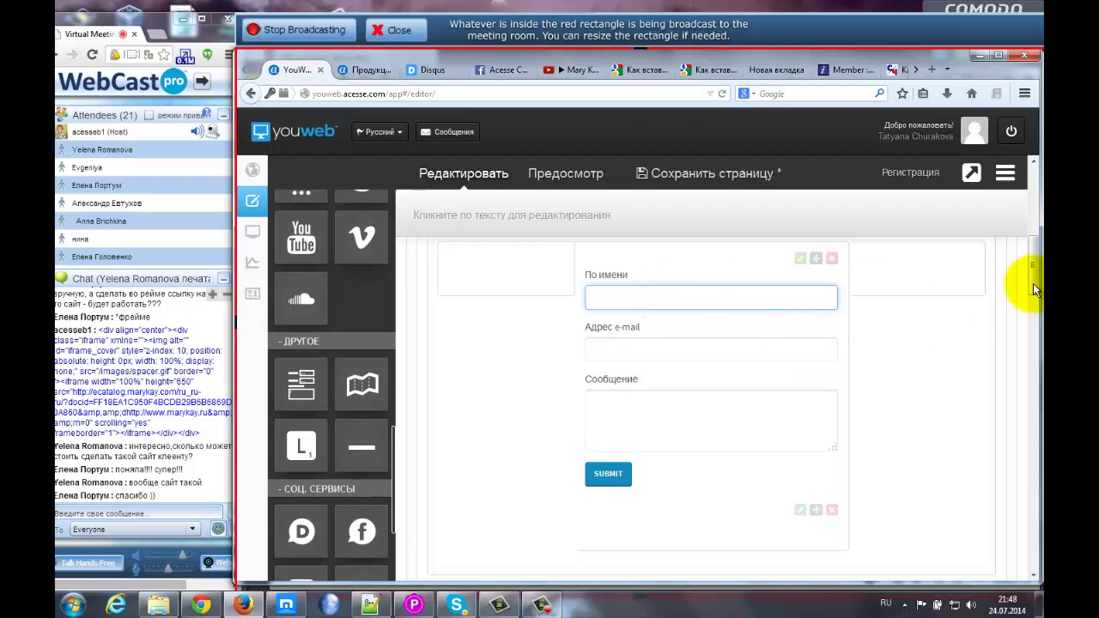
scroll(1033, 279, "up", 2)
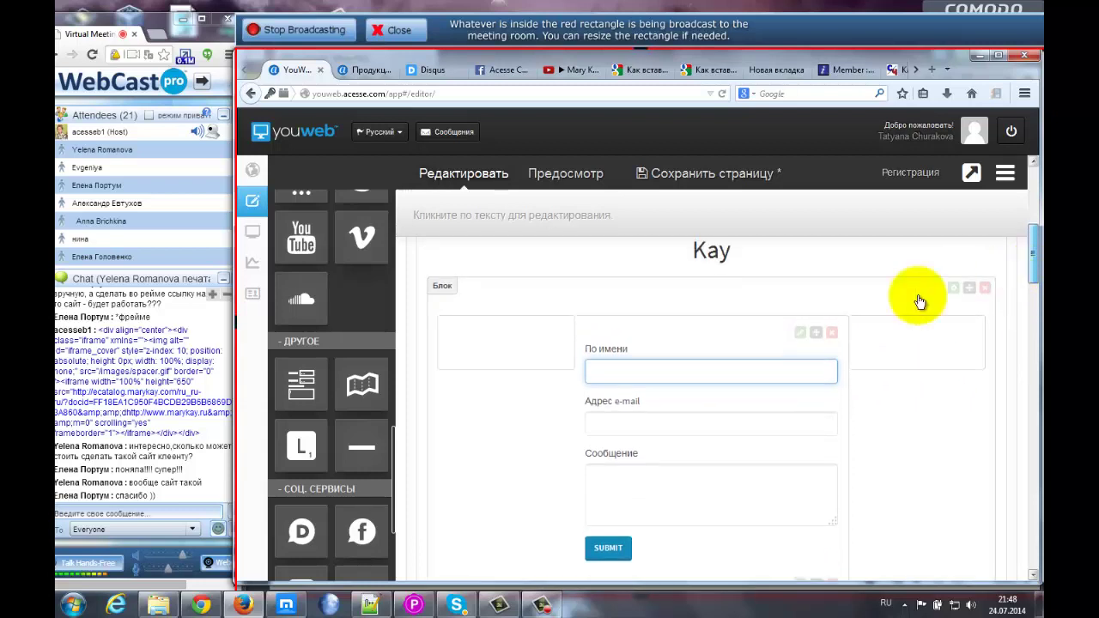
left_click(642, 423)
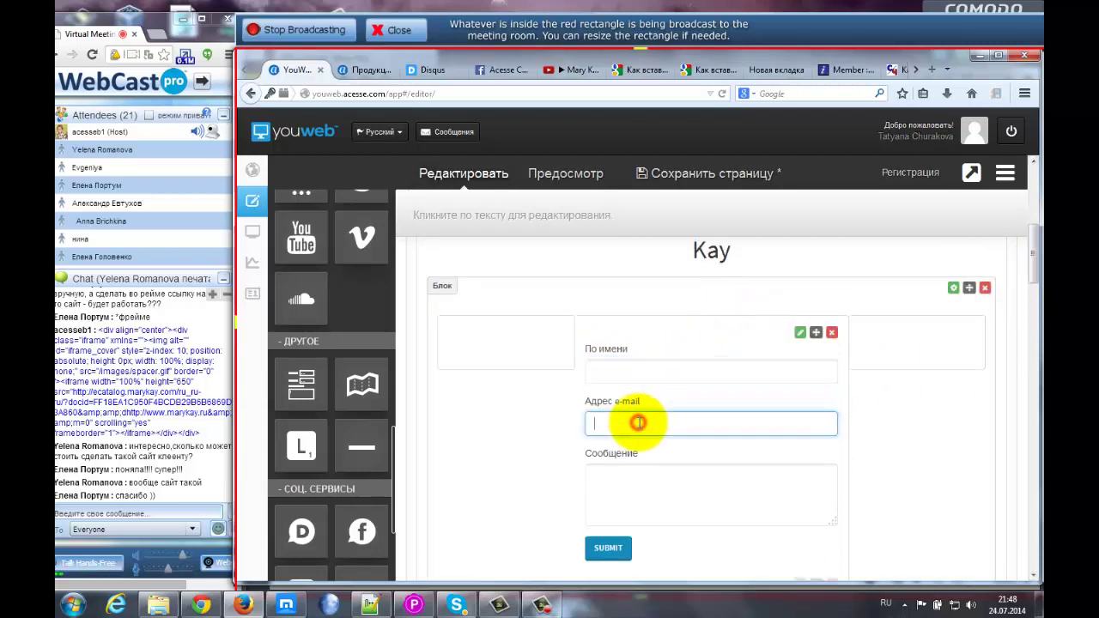
left_click(733, 370)
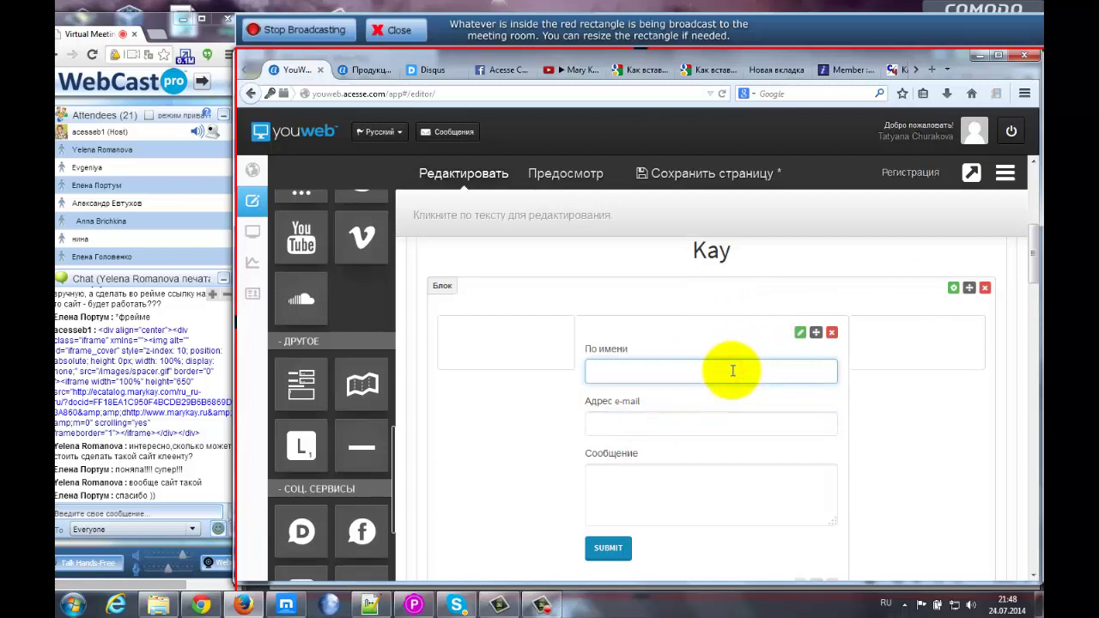
- Open the contact form's Форма settings and review its name and notification e-mail
left_click(800, 334)
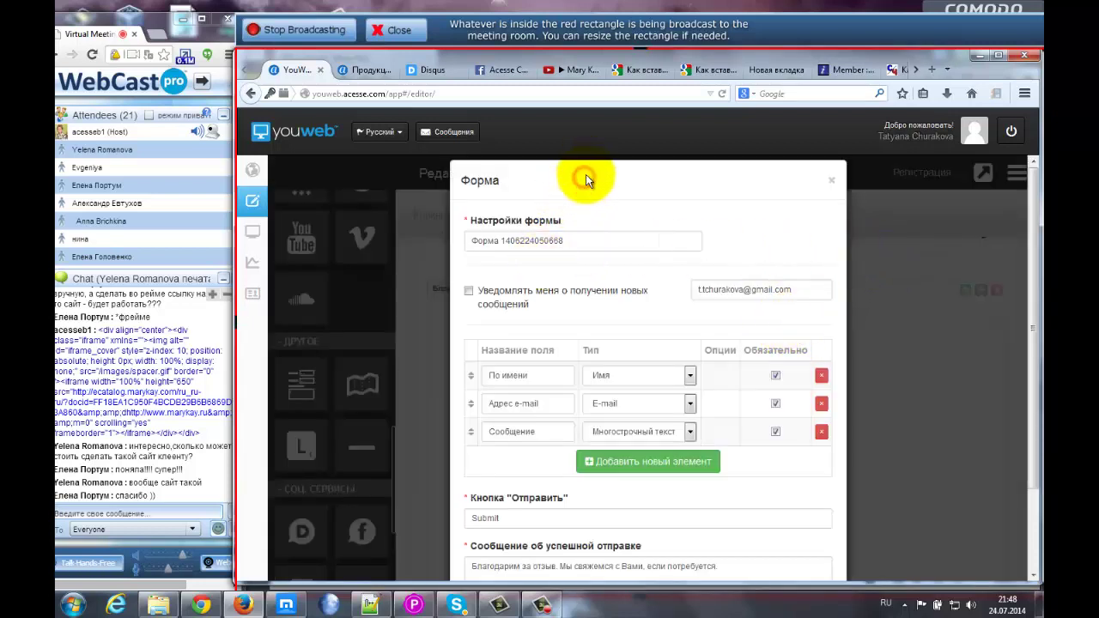
scroll(515, 356, "down", 1)
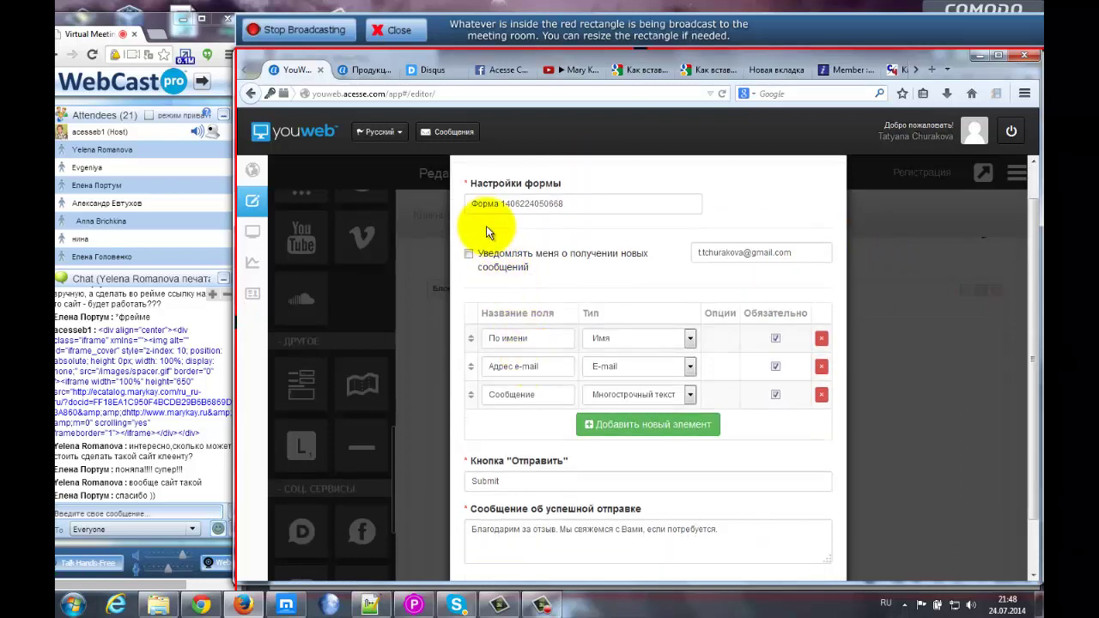
left_click_drag(572, 203, 481, 203)
left_click(536, 206)
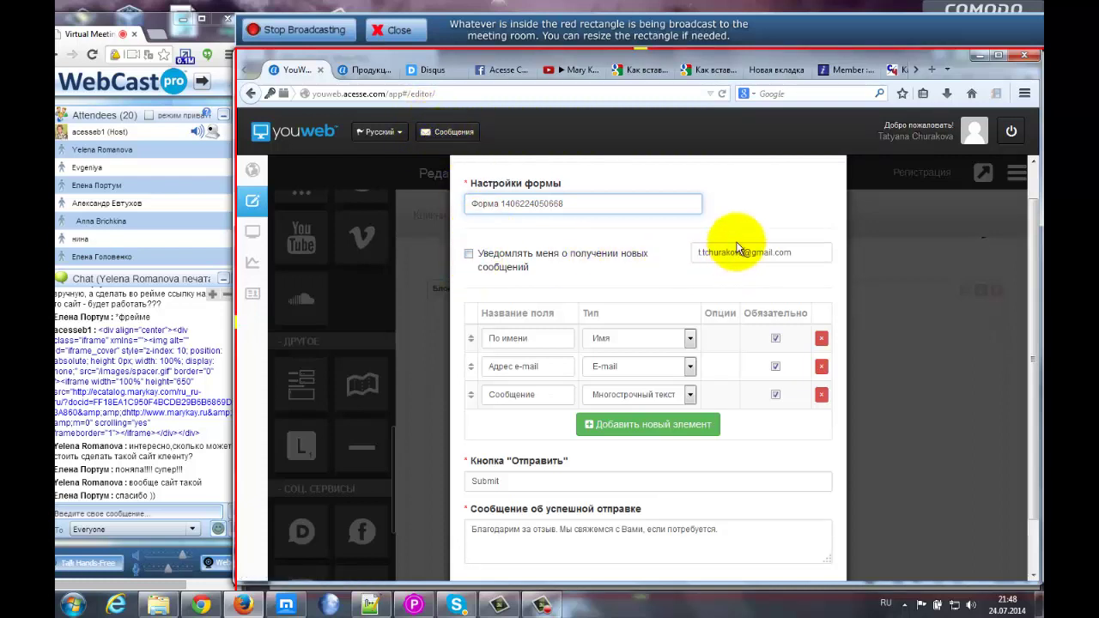
left_click_drag(796, 249, 658, 246)
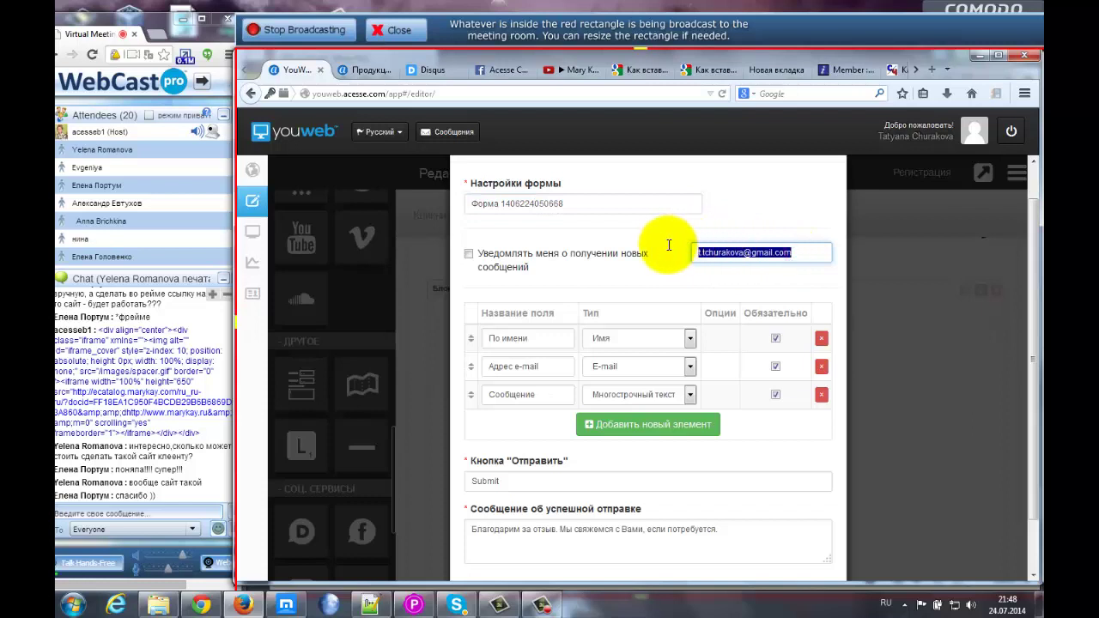
left_click(751, 225)
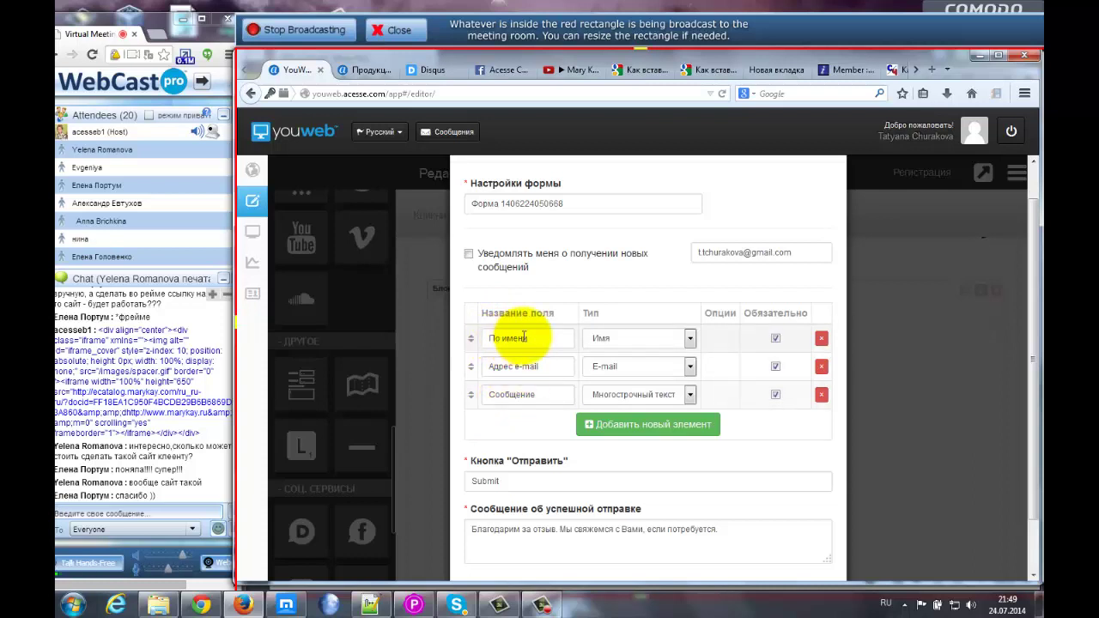
- Edit the first field's label, leaving its field type unchanged
left_click_drag(530, 338, 450, 329)
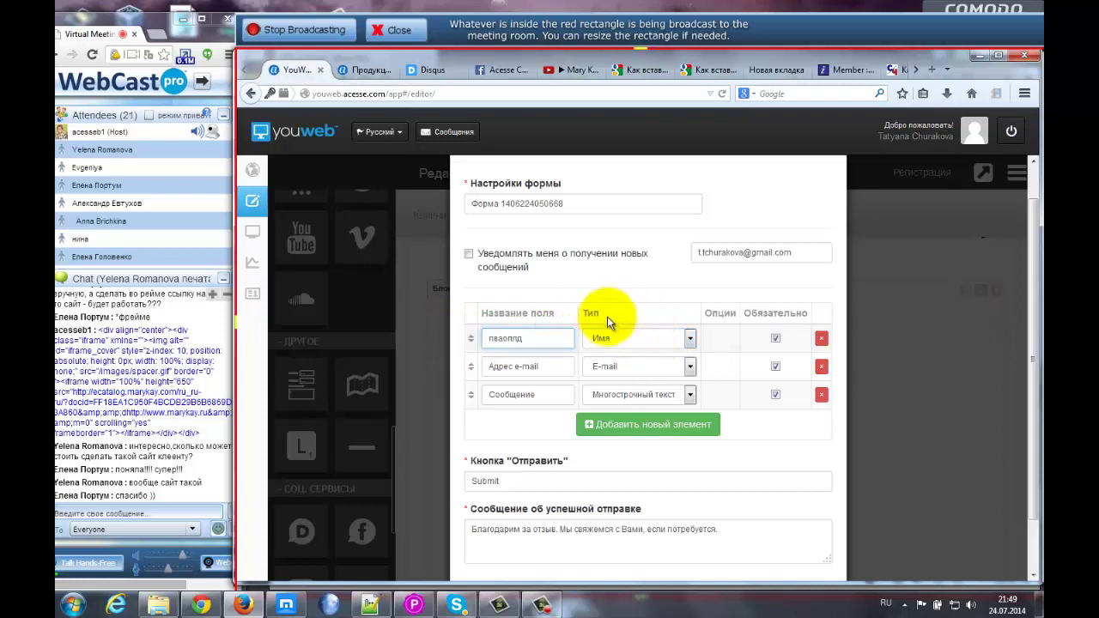
left_click(690, 338)
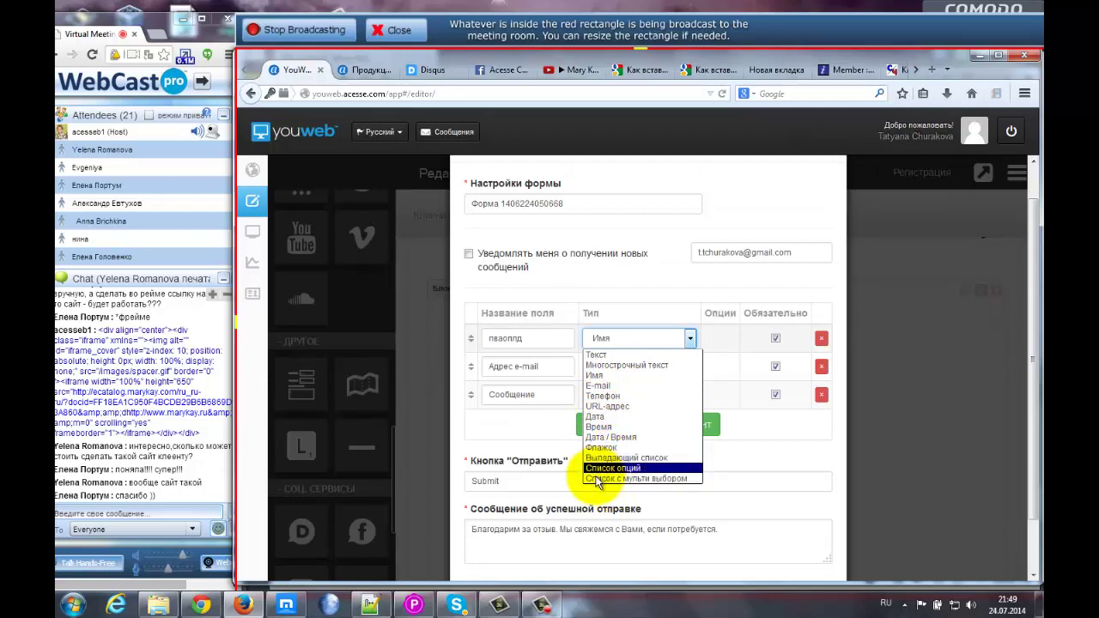
left_click(618, 293)
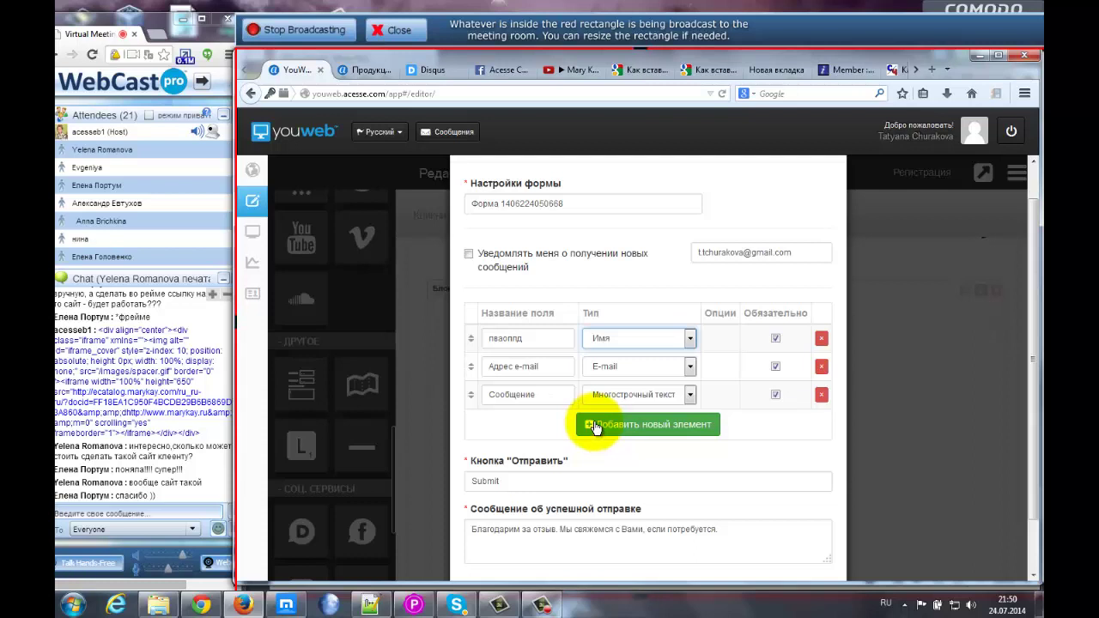
- Add one extra text field and change the submit button label to Отправить
left_click(640, 428)
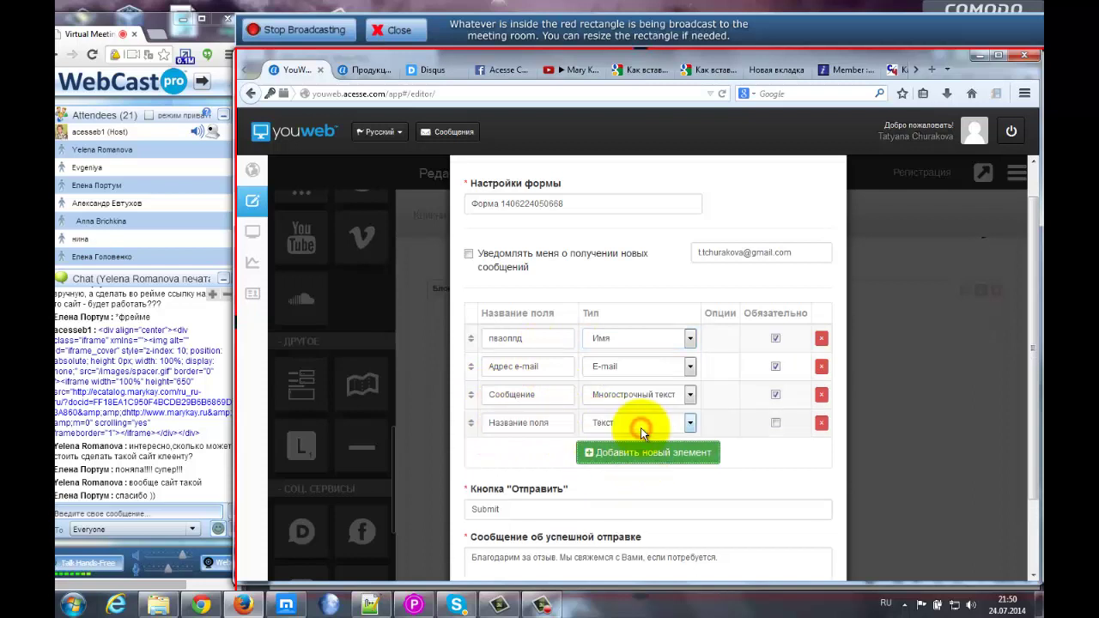
left_click(603, 455)
left_click(616, 484)
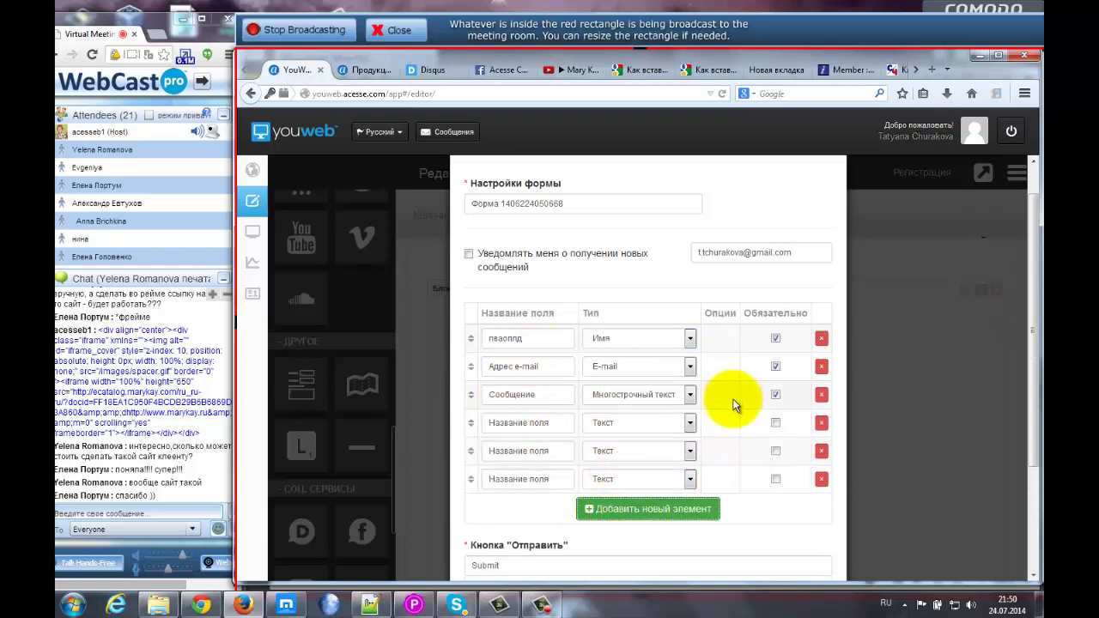
scroll(730, 408, "down", 3)
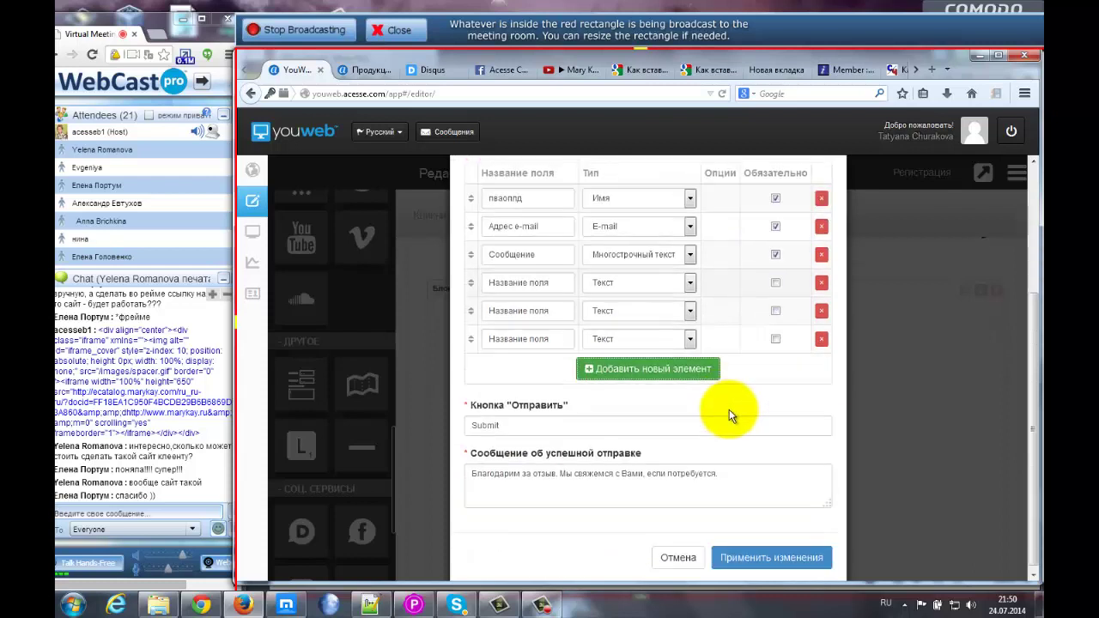
left_click(822, 308)
left_click(822, 309)
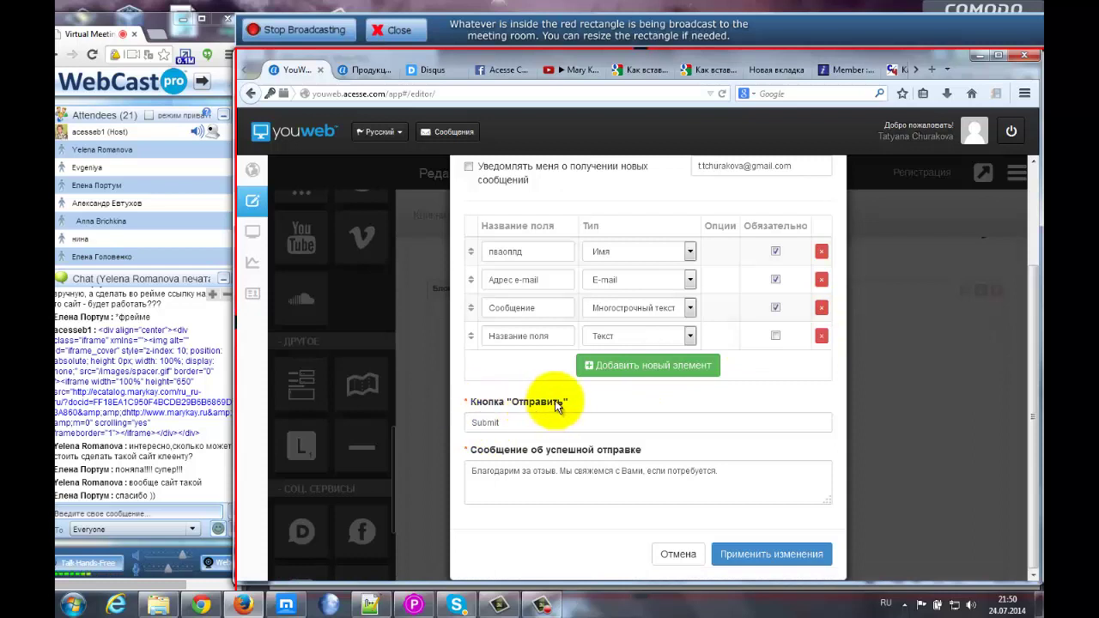
double_click(474, 422)
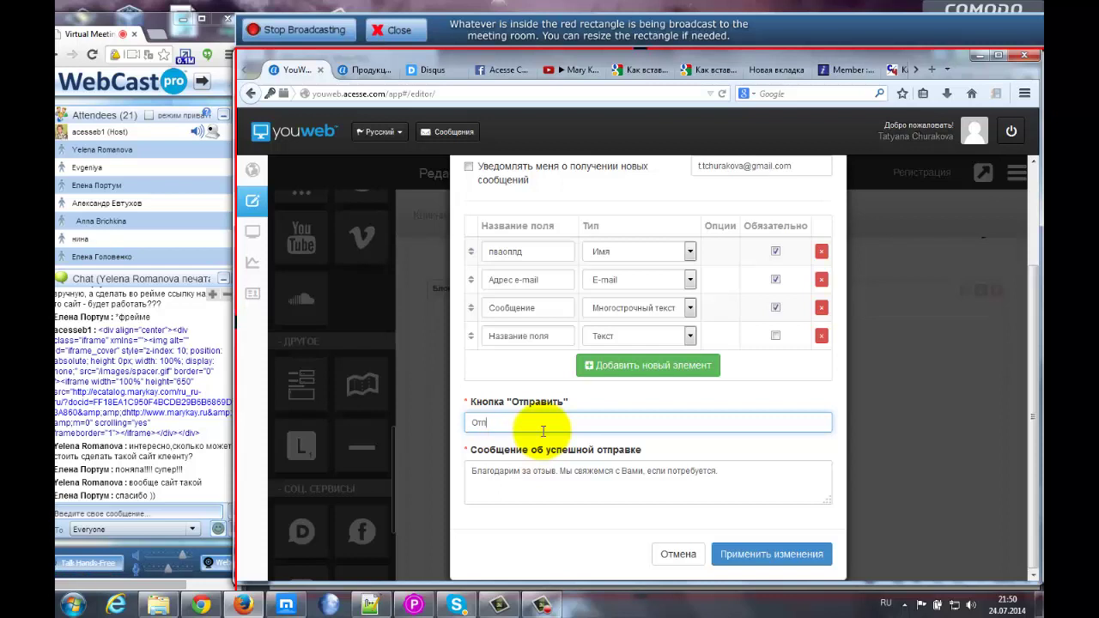
left_click(472, 471)
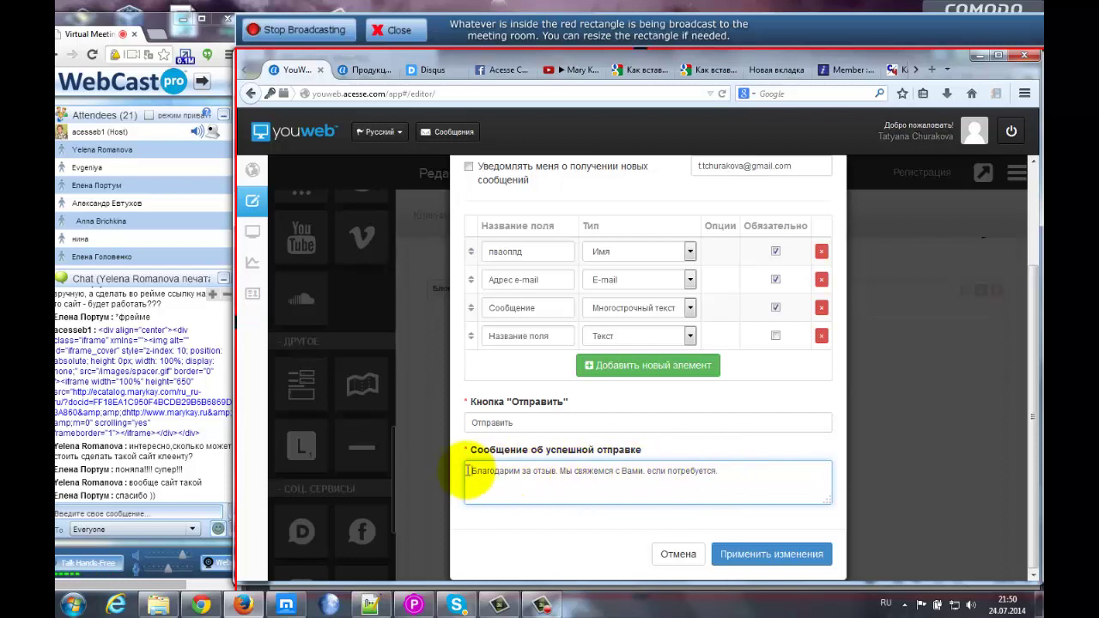
- Apply the form changes and check the fourth field and Отправить button on the page
left_click(767, 556)
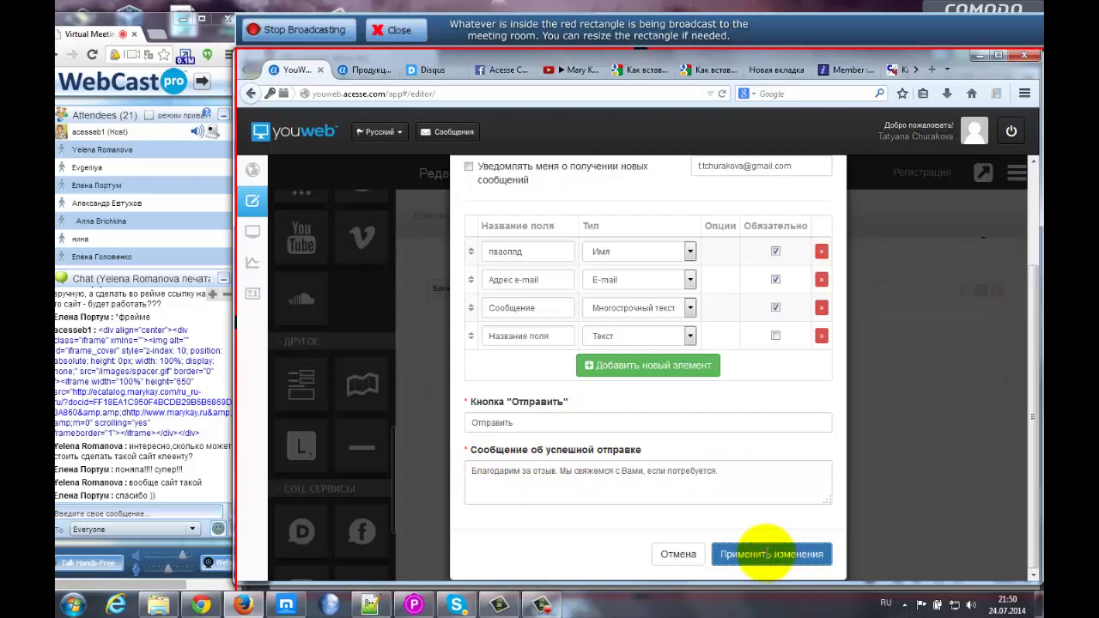
scroll(679, 418, "down", 2)
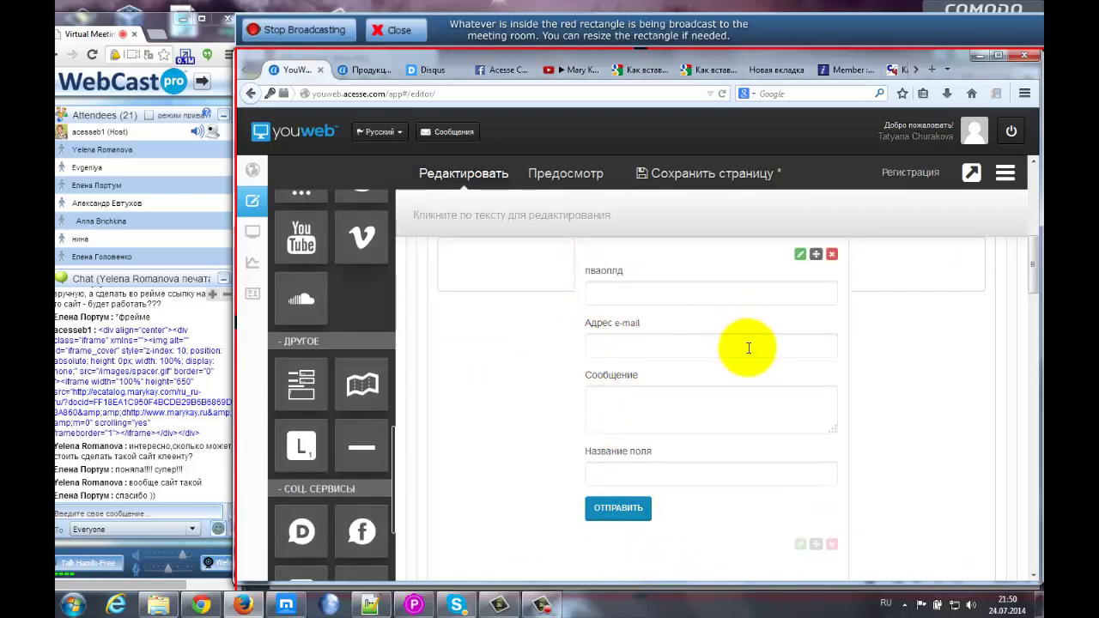
scroll(859, 322, "up", 2)
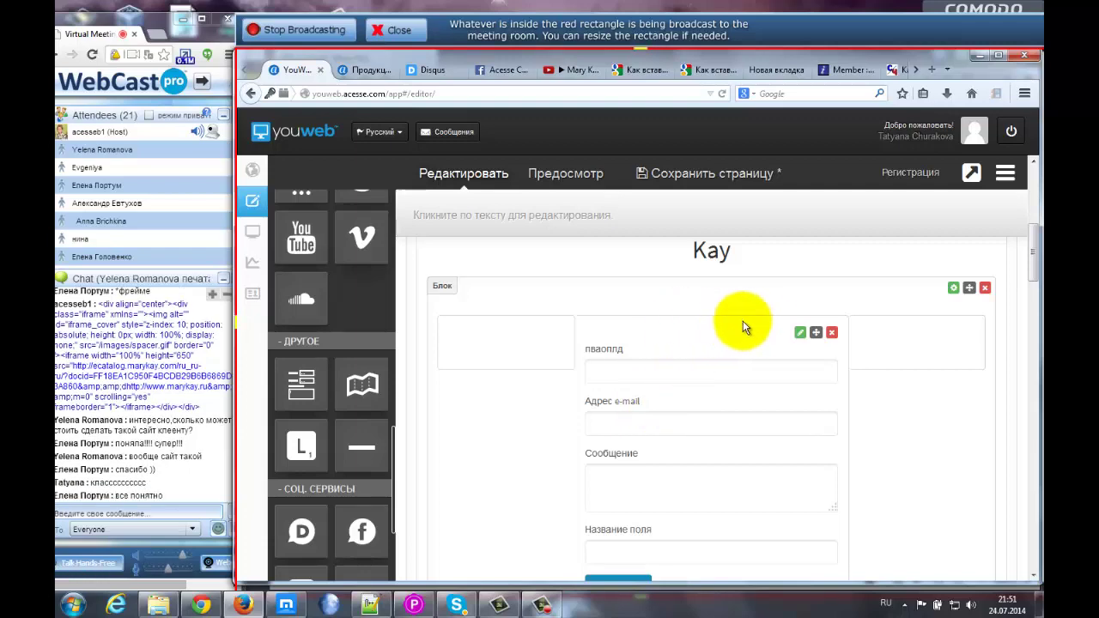
- Delete the form block, confirm with OK, and scroll down to the page footer
left_click(987, 292)
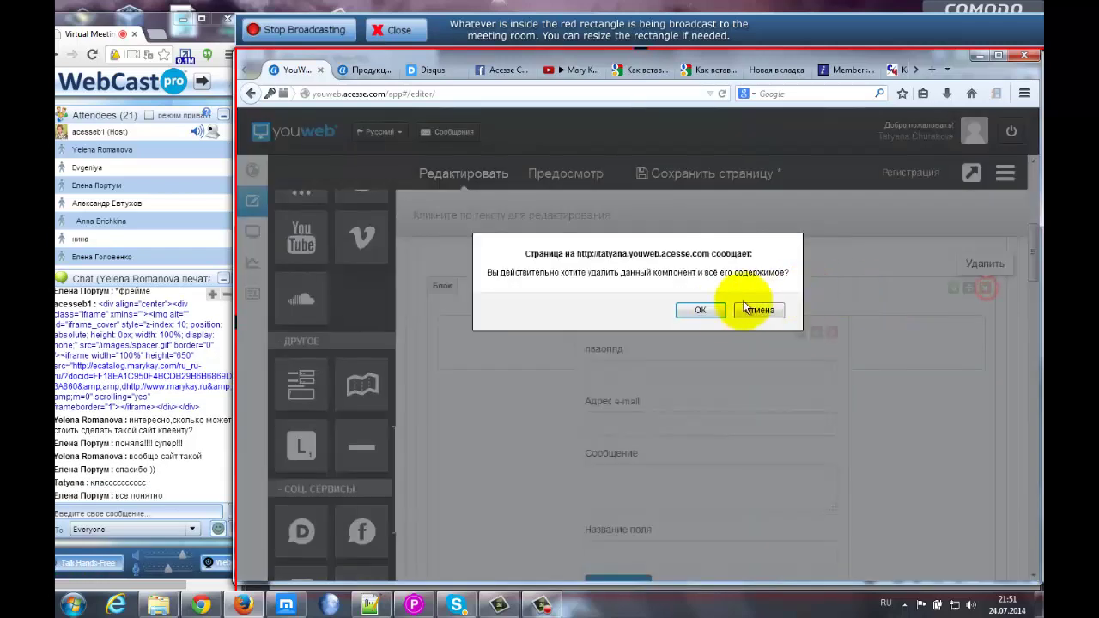
left_click(706, 310)
scroll(682, 347, "down", 8)
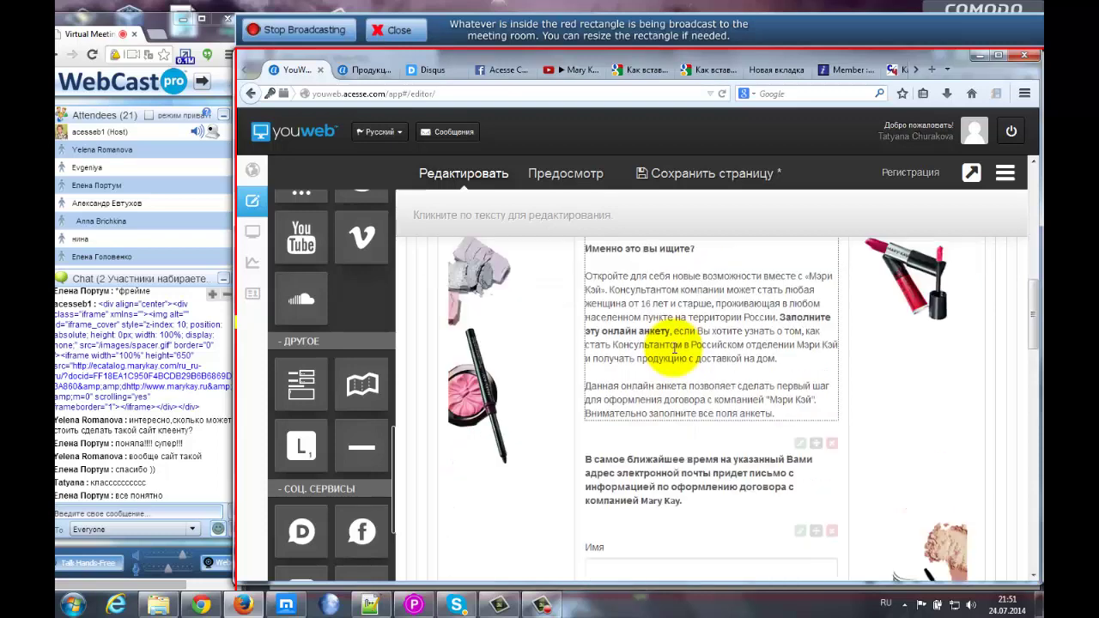
scroll(664, 347, "down", 5)
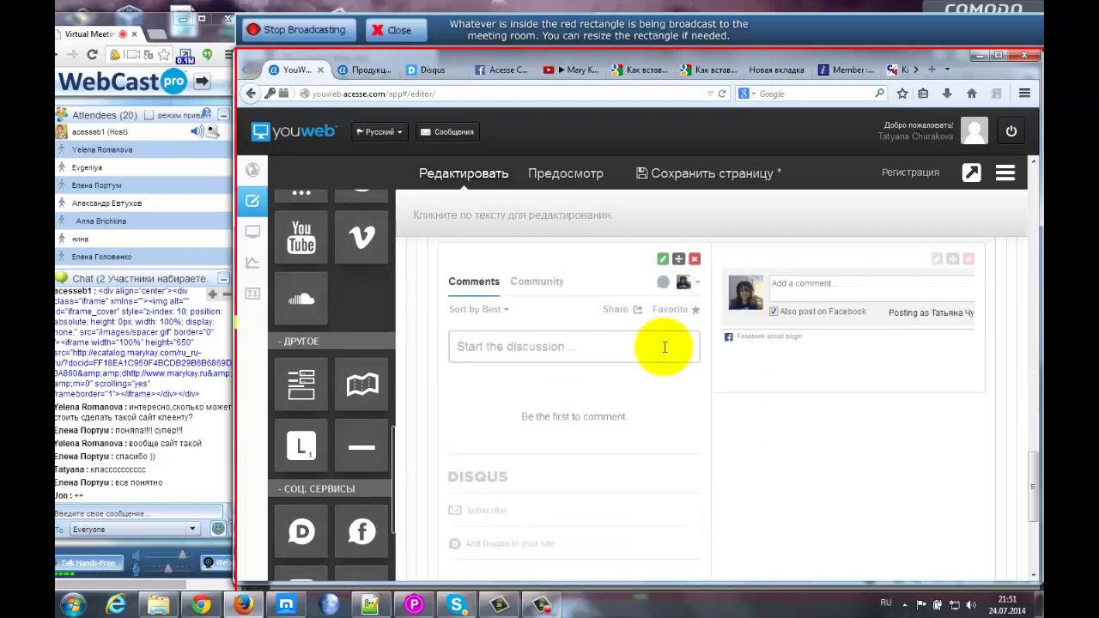
scroll(659, 345, "up", 3)
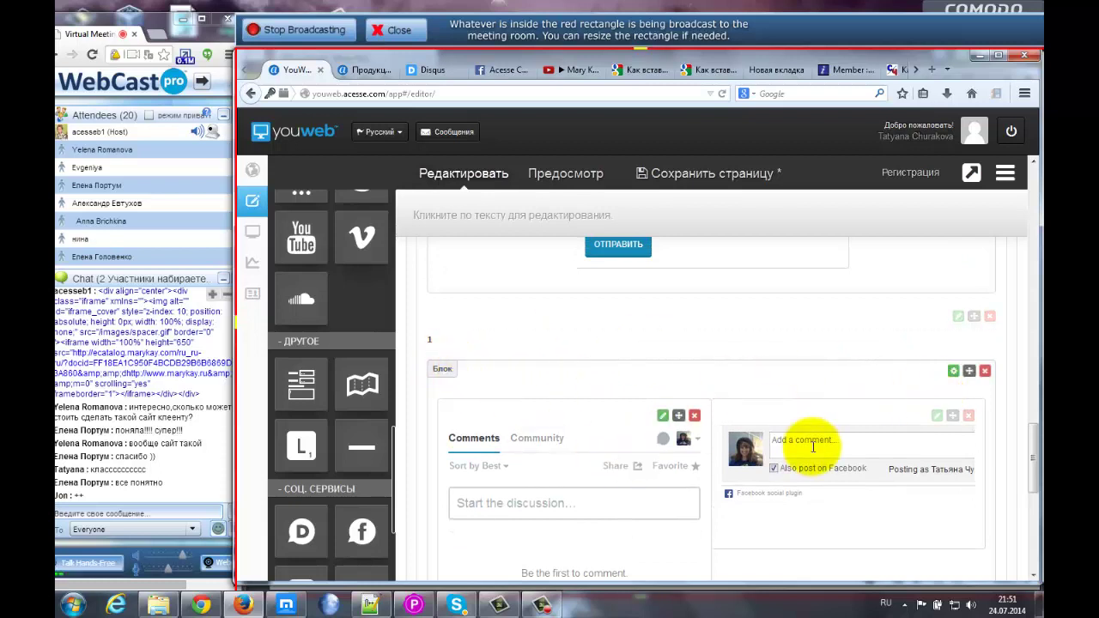
scroll(656, 469, "down", 2)
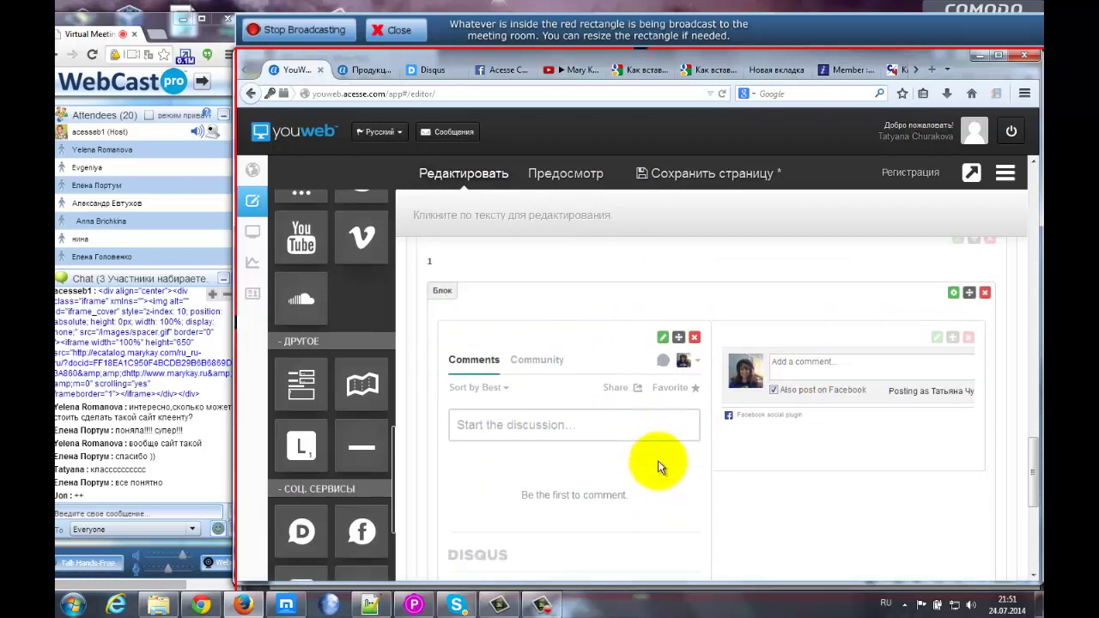
scroll(658, 461, "down", 5)
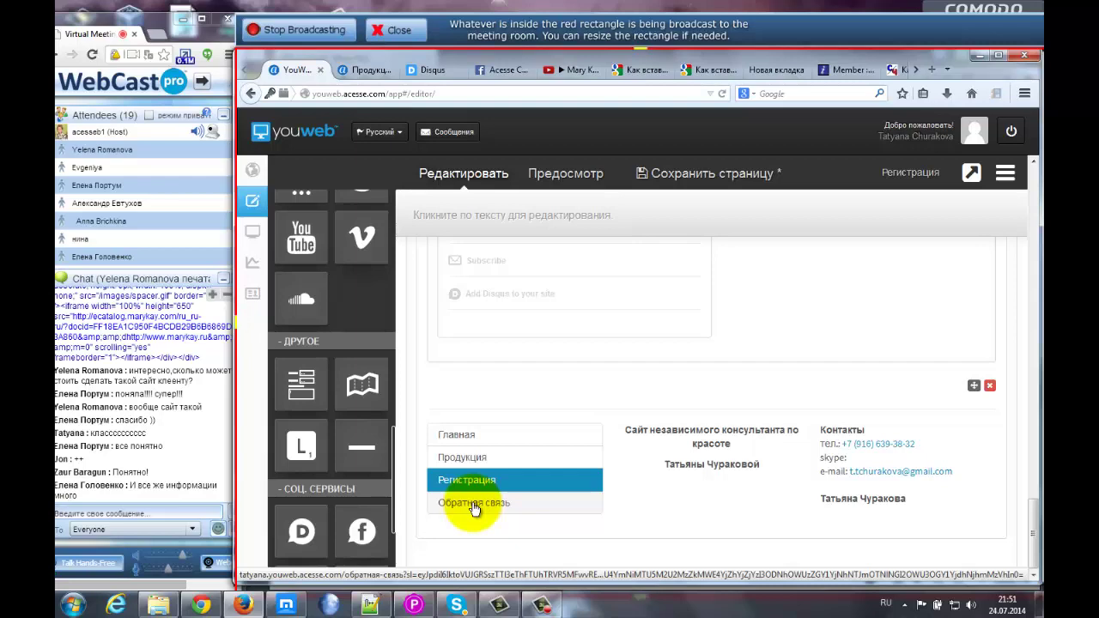
- Switch the editor to the Обратная связь page, leaving the current page without saving
left_click(473, 504)
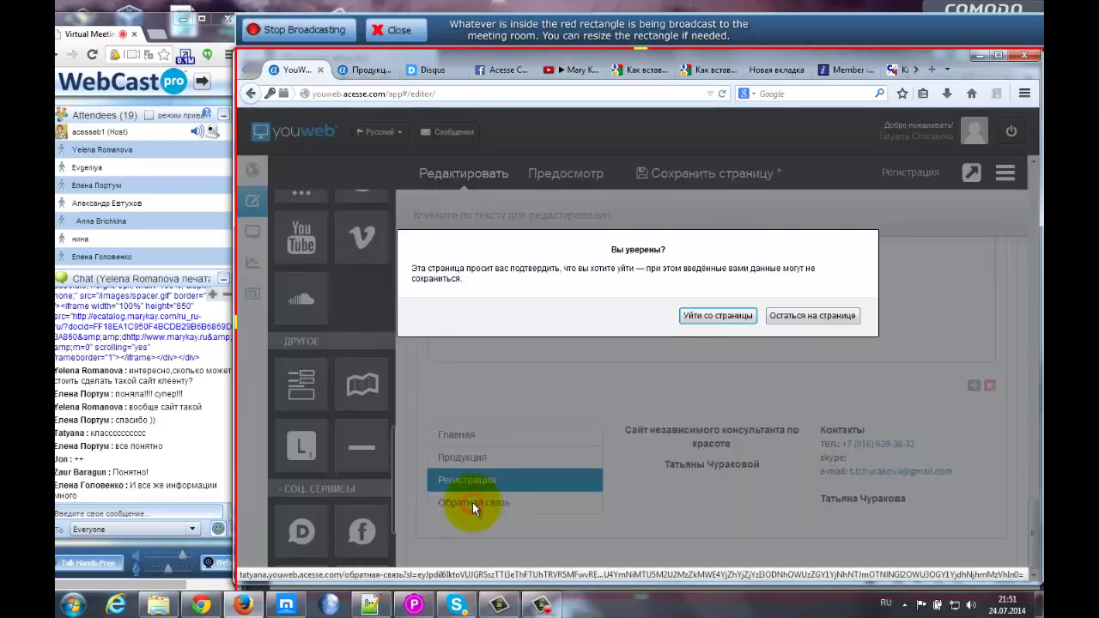
left_click(699, 385)
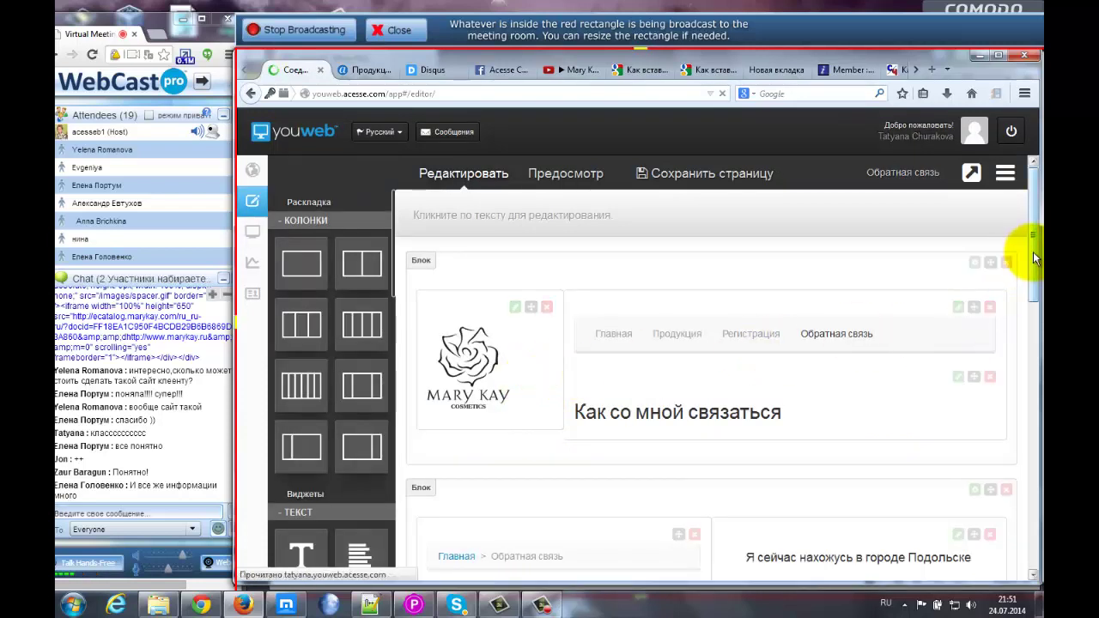
left_click_drag(1030, 267, 1033, 211)
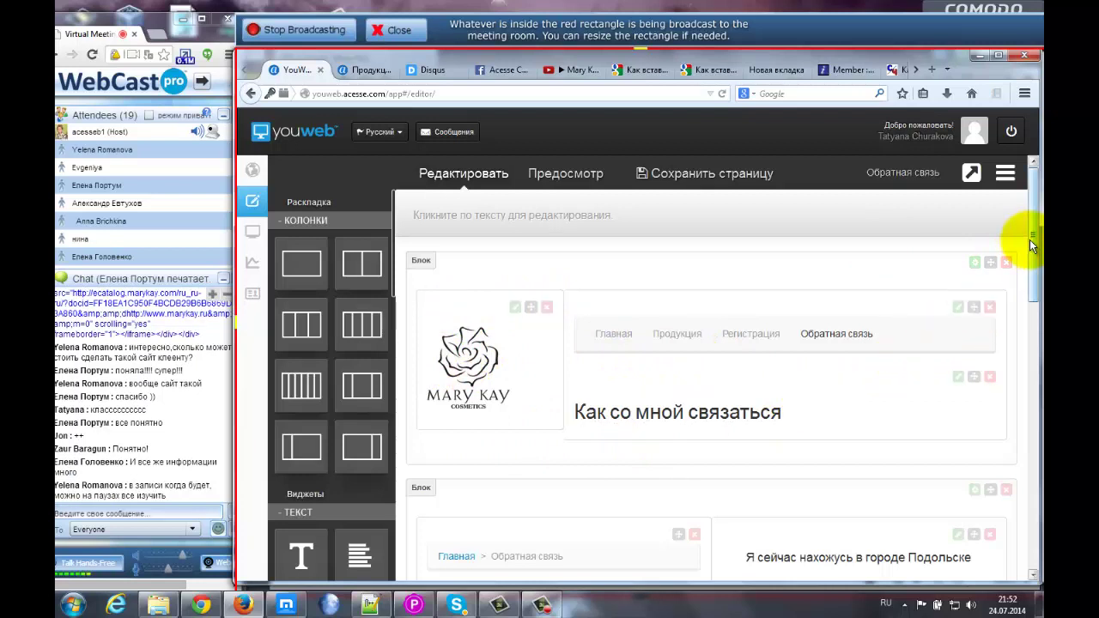
left_click_drag(1031, 244, 1033, 342)
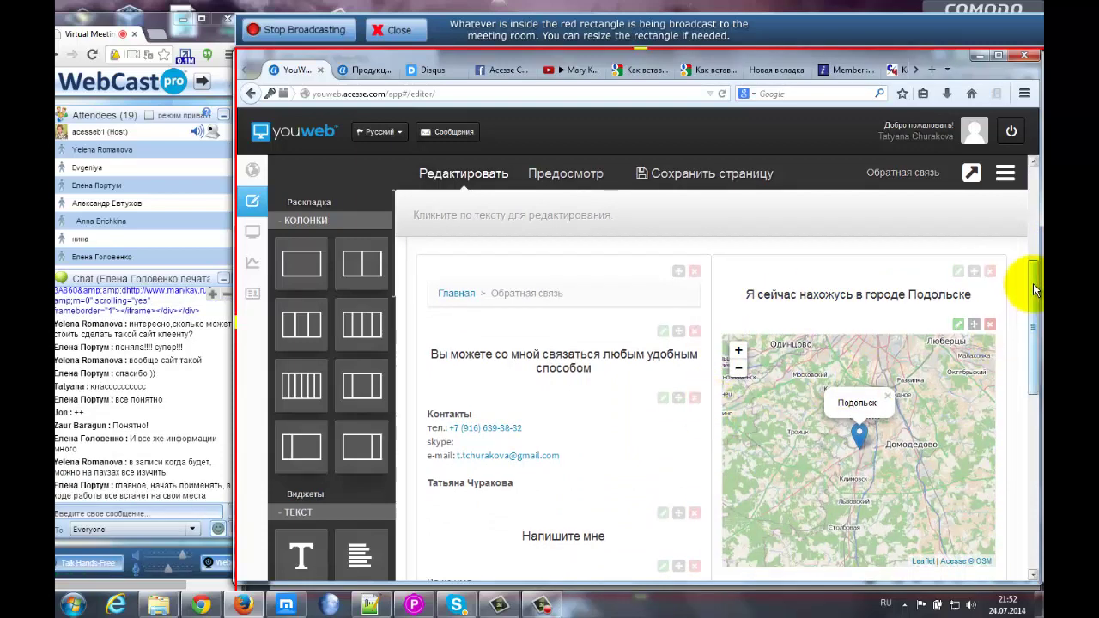
left_click_drag(1036, 289, 1036, 304)
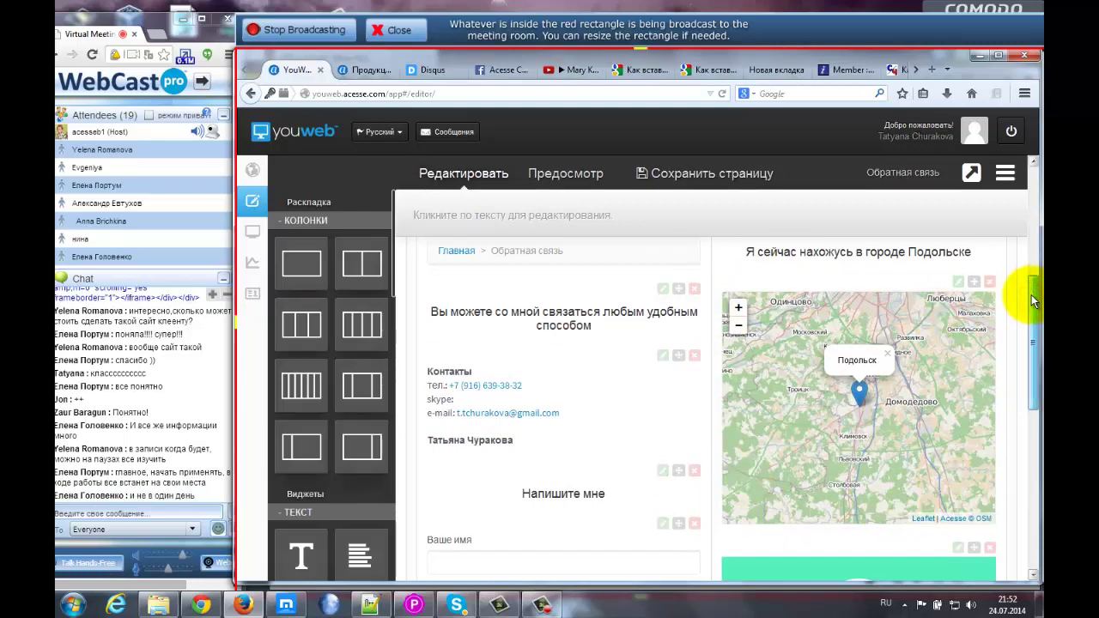
left_click_drag(1034, 300, 1031, 369)
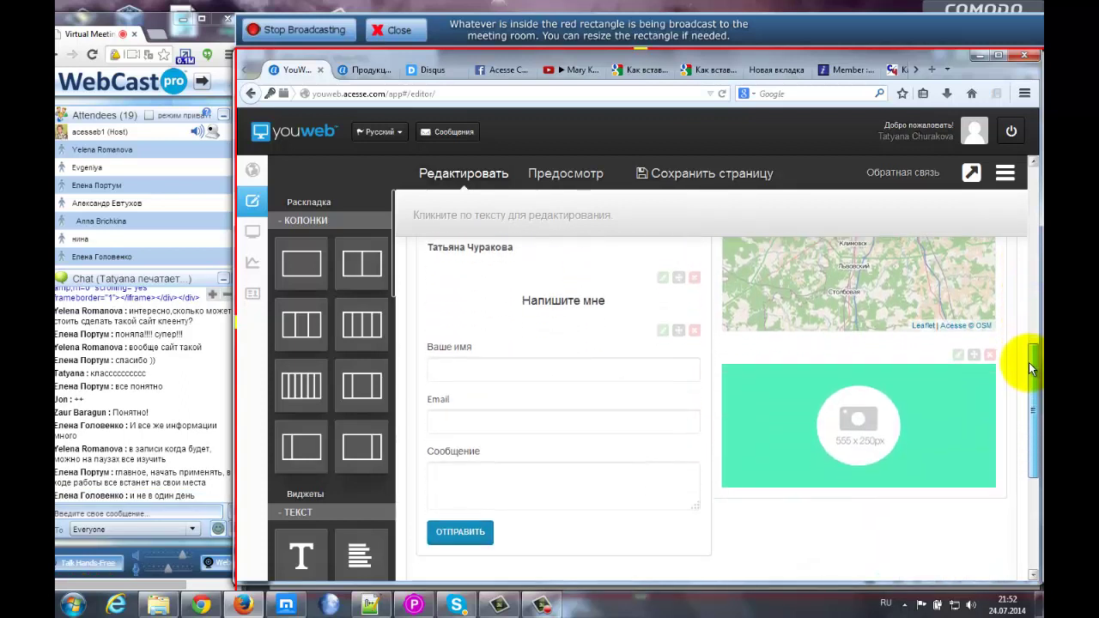
scroll(1030, 367, "down", 1)
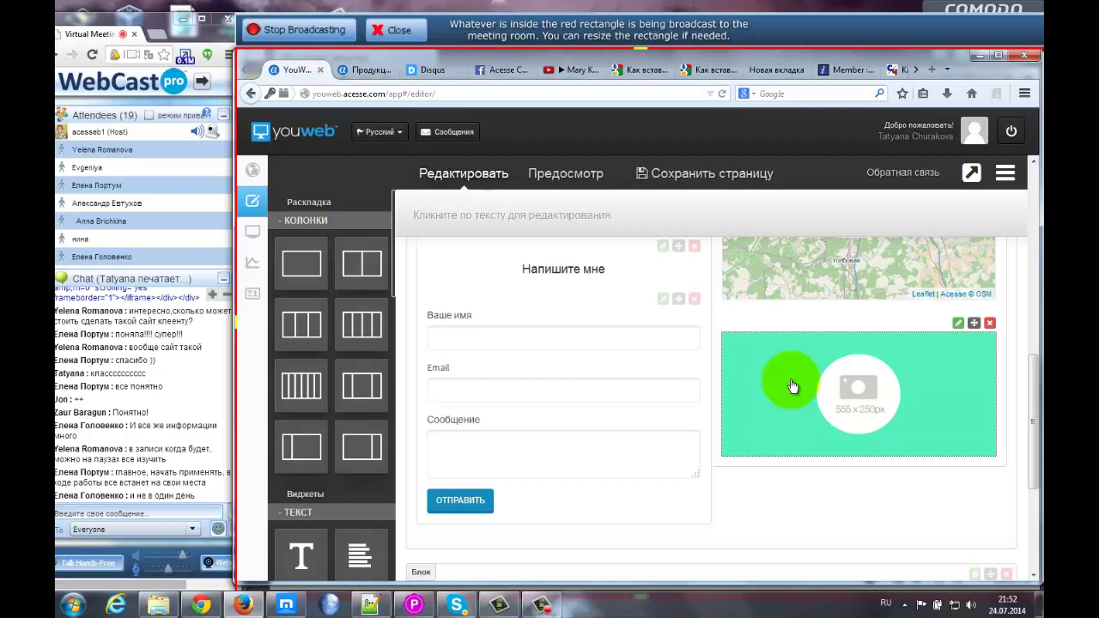
left_click_drag(1034, 388, 1035, 397)
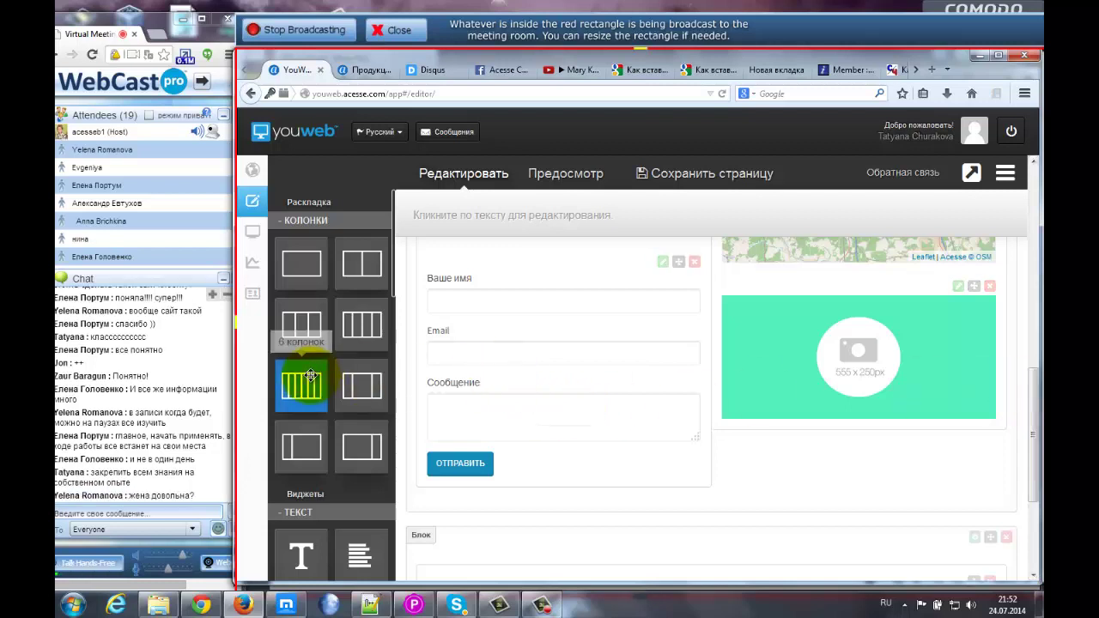
left_click_drag(302, 382, 409, 391)
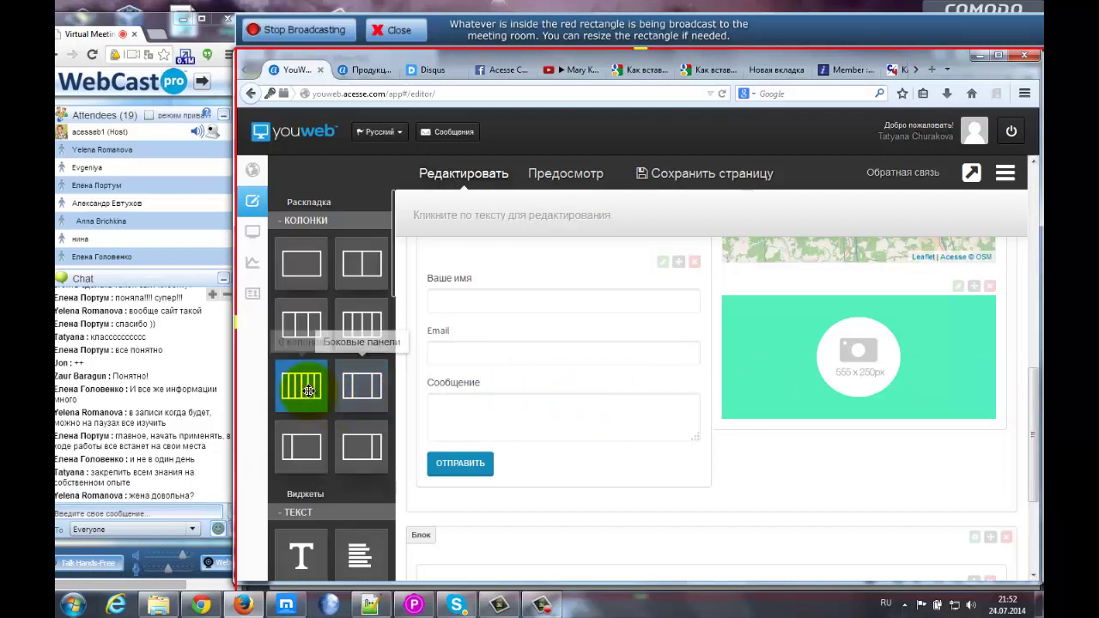
scroll(309, 392, "down", 1)
scroll(308, 392, "down", 3)
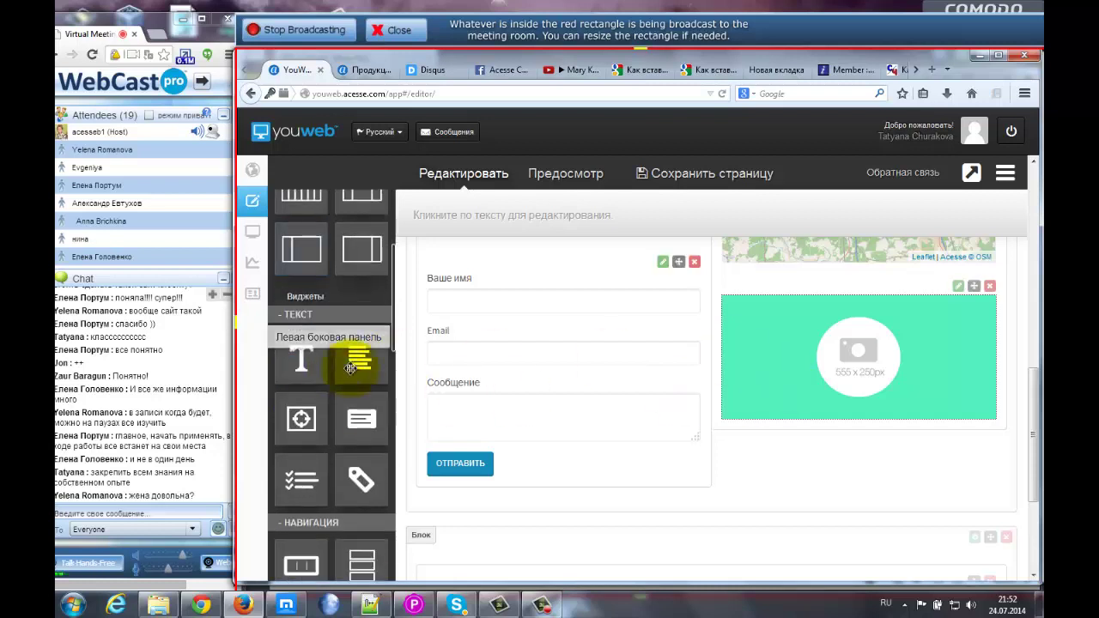
scroll(334, 383, "down", 3)
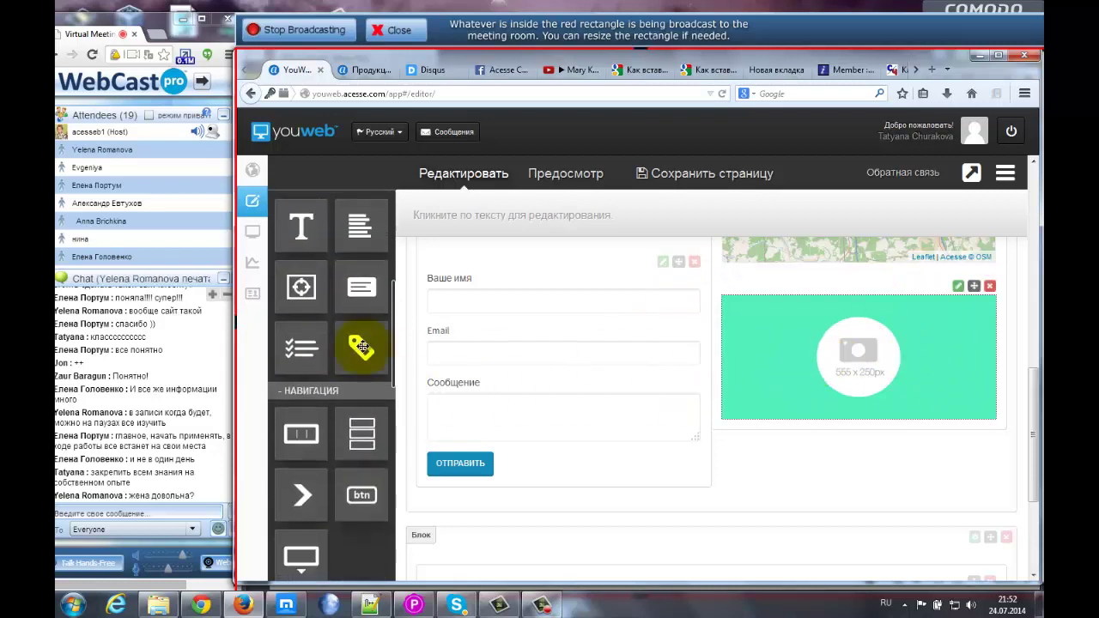
scroll(315, 353, "down", 6)
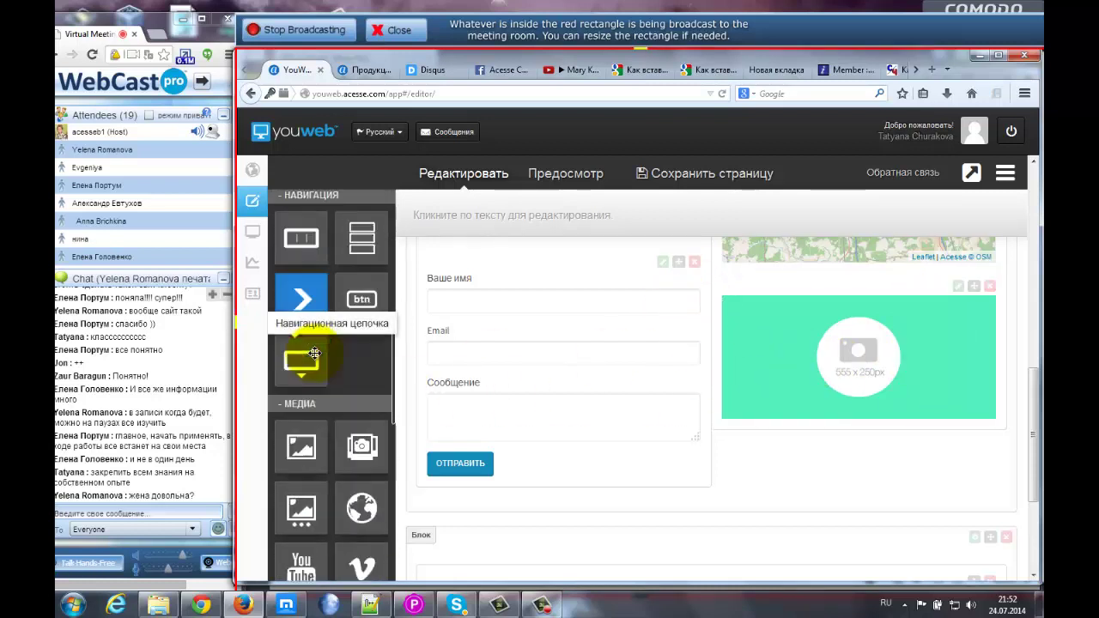
scroll(315, 359, "down", 1)
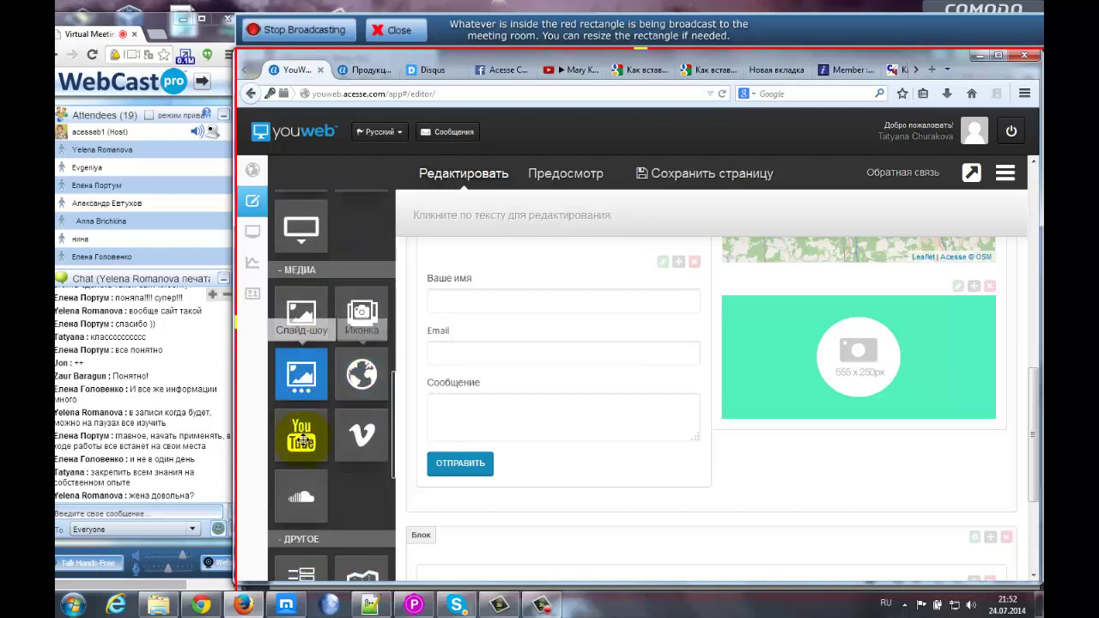
scroll(307, 472, "down", 2)
scroll(308, 432, "down", 2)
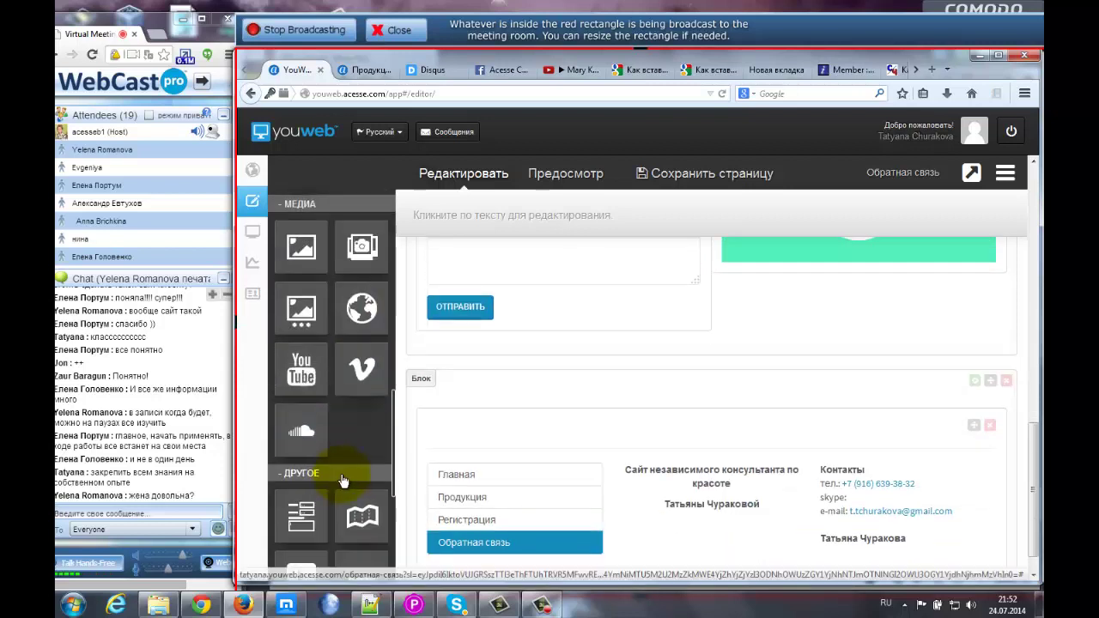
scroll(297, 413, "down", 1)
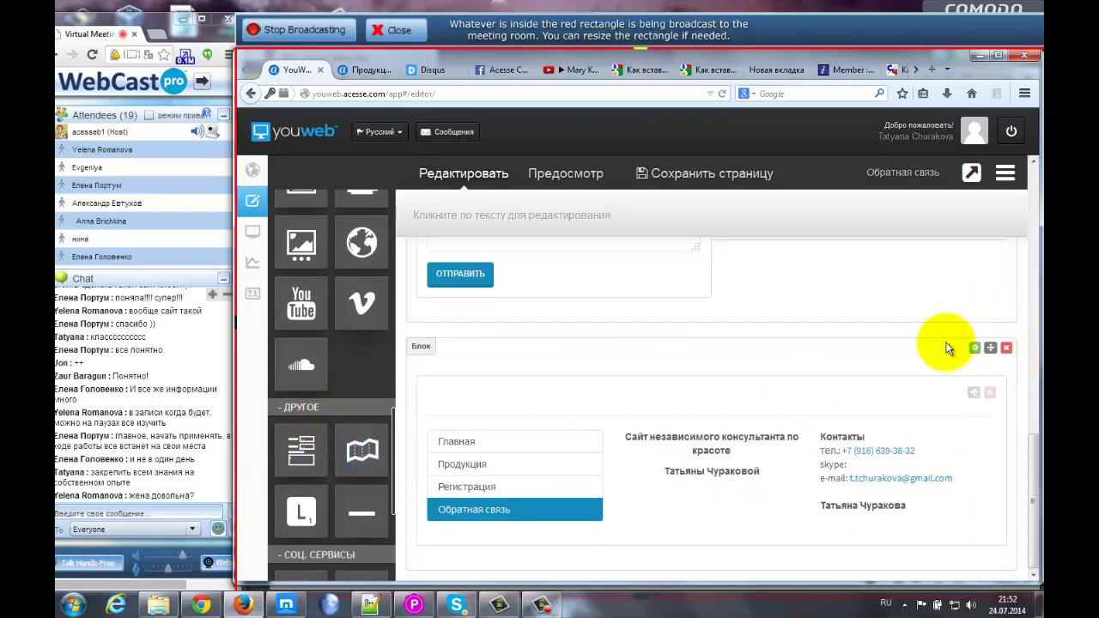
scroll(945, 345, "up", 2)
scroll(948, 348, "up", 1)
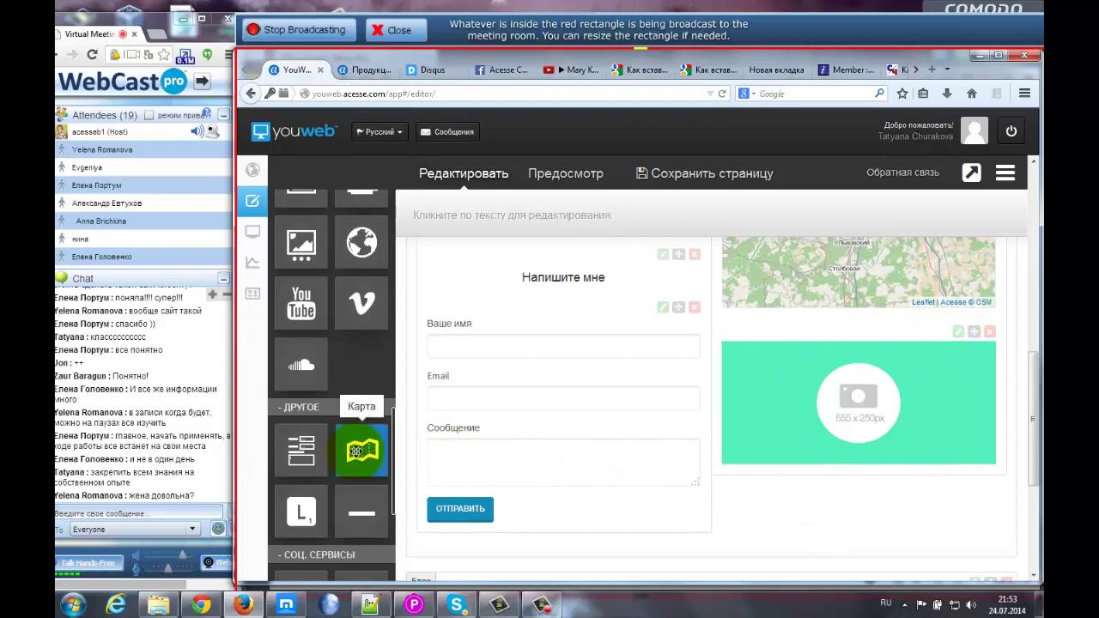
- Drop a Карта widget into the form block's right column and bring up its settings
left_click_drag(359, 447, 800, 336)
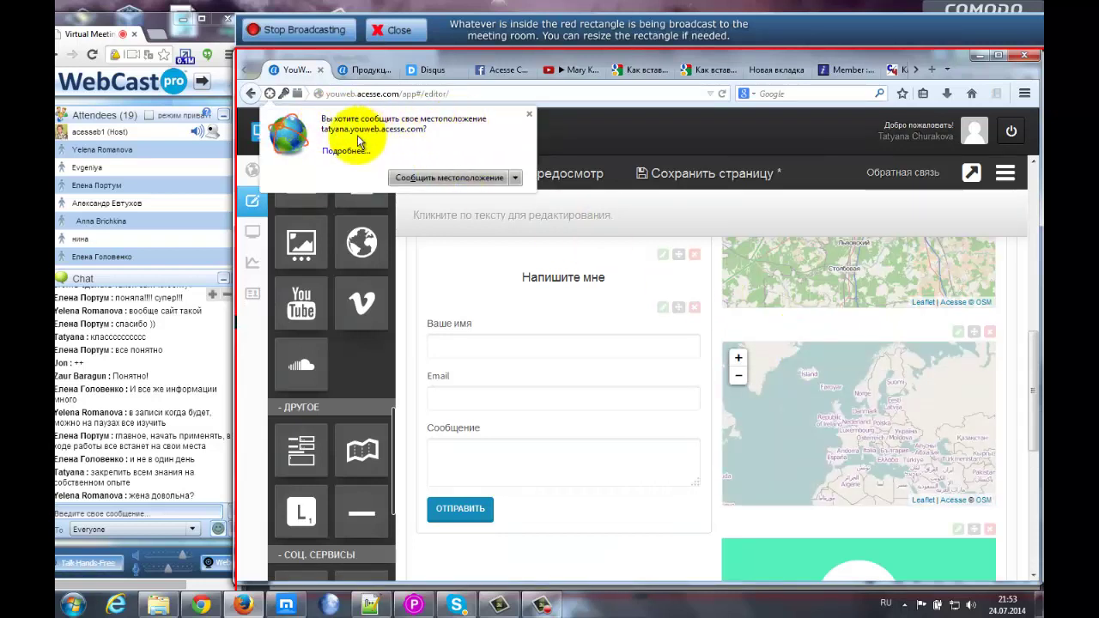
left_click(529, 116)
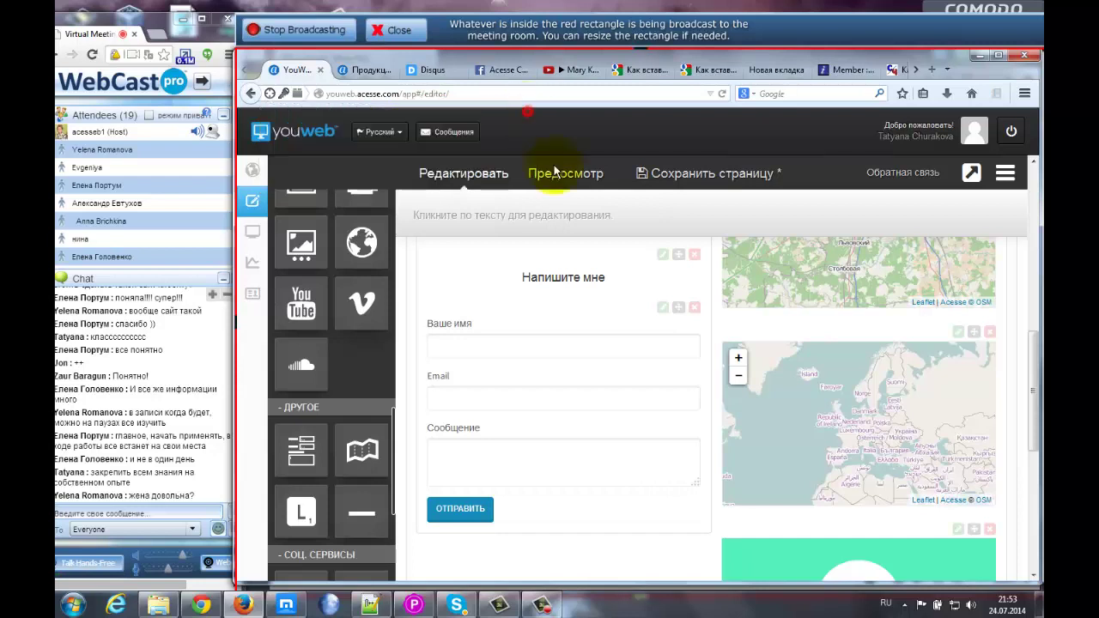
left_click(958, 333)
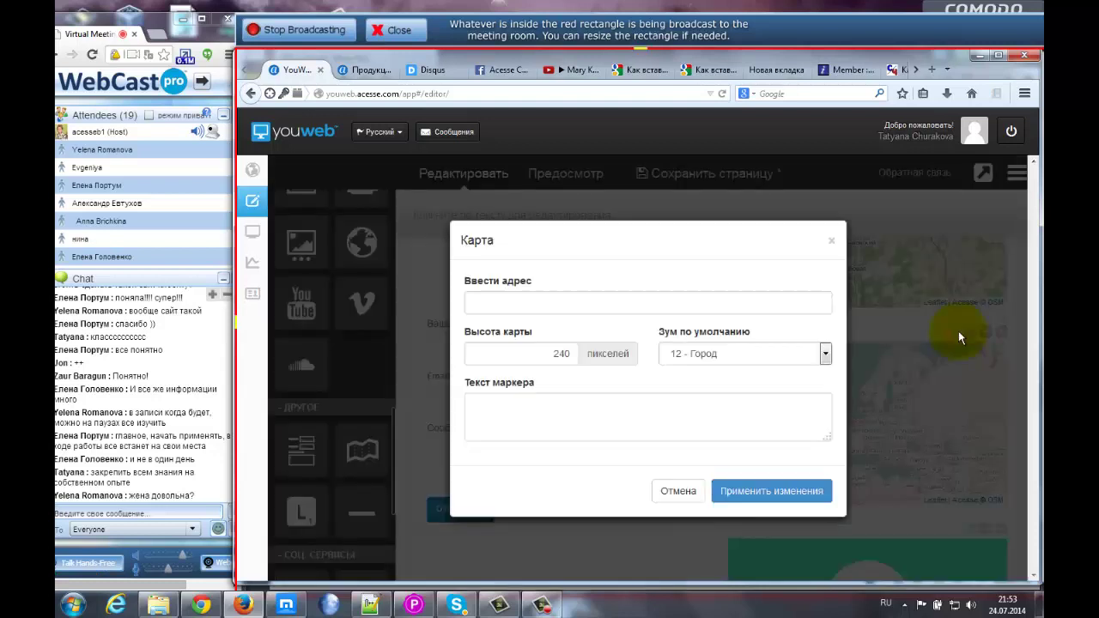
- Look over the Карта dialog's address, marker, height and zoom fields, keeping 12 - Город
left_click(477, 302)
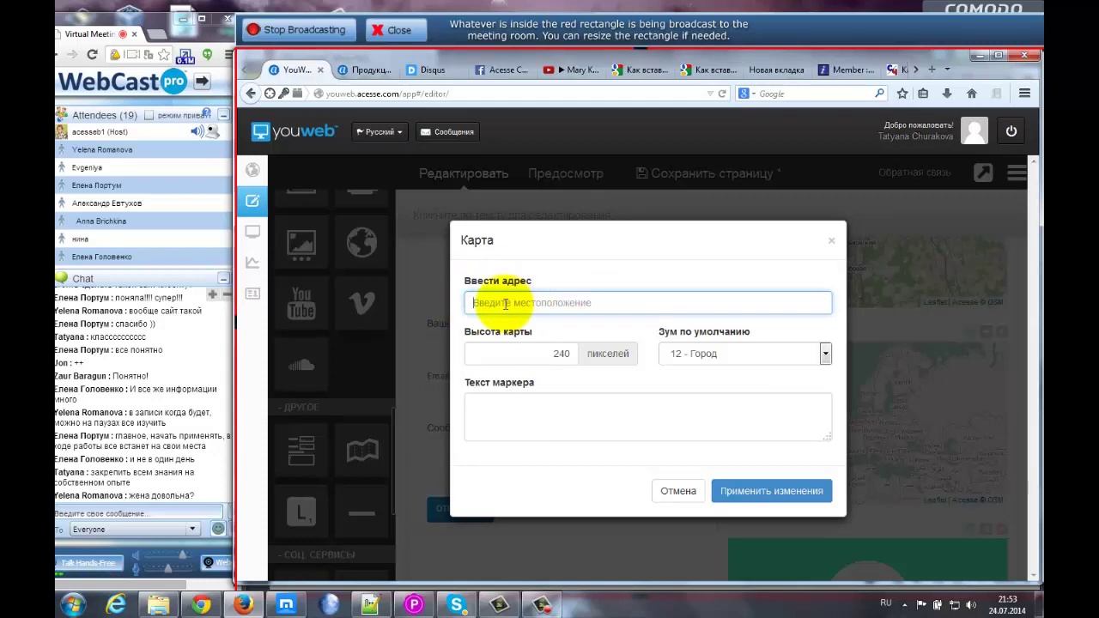
left_click(479, 405)
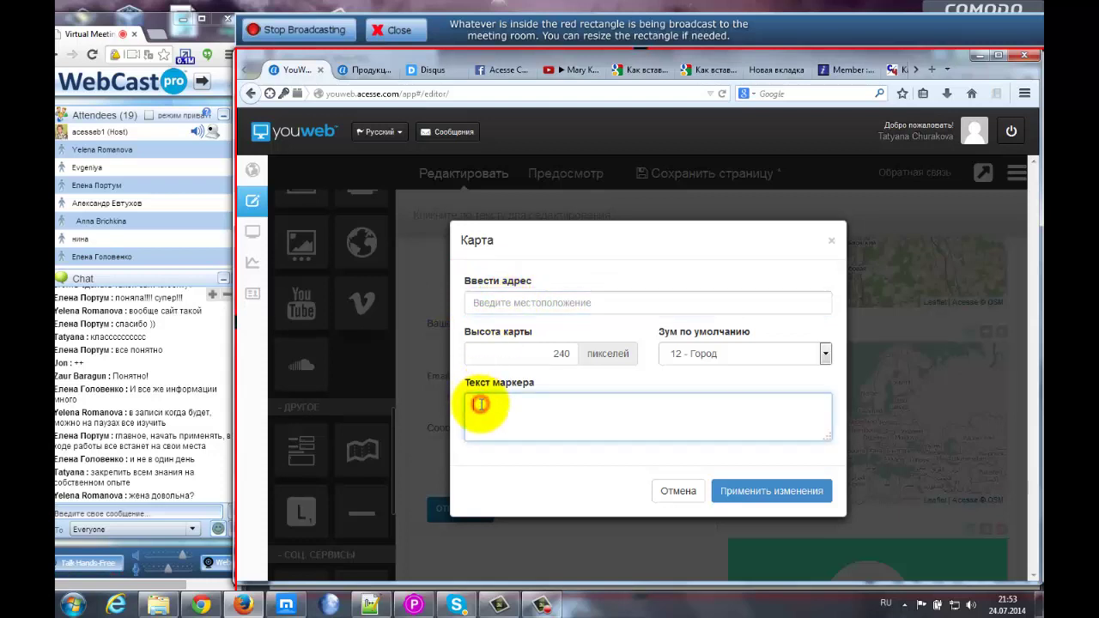
left_click_drag(553, 353, 564, 353)
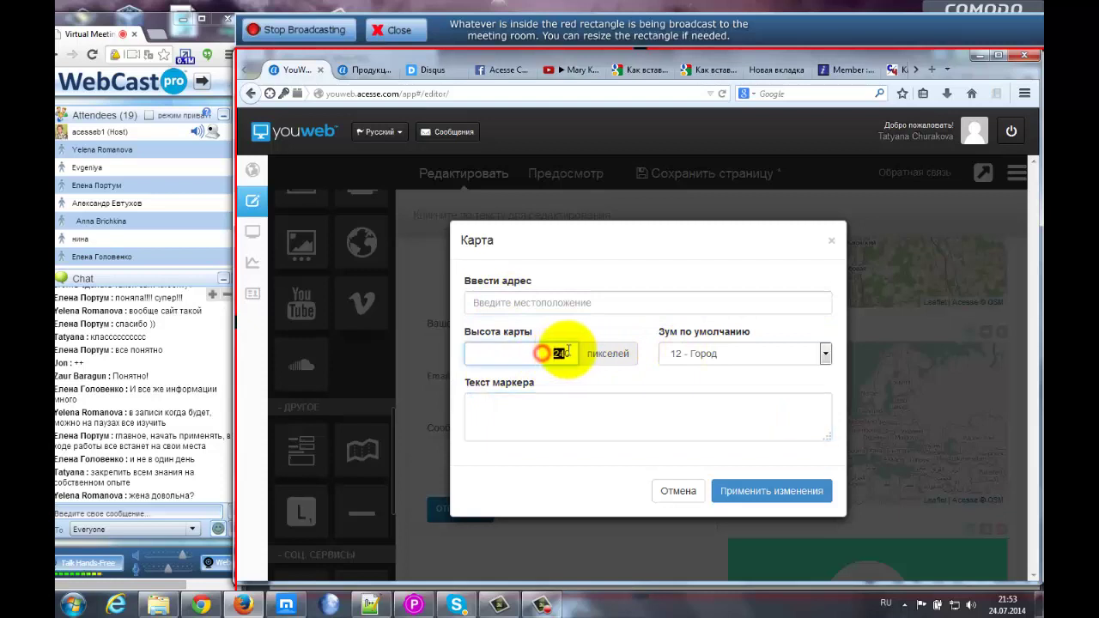
left_click(719, 354)
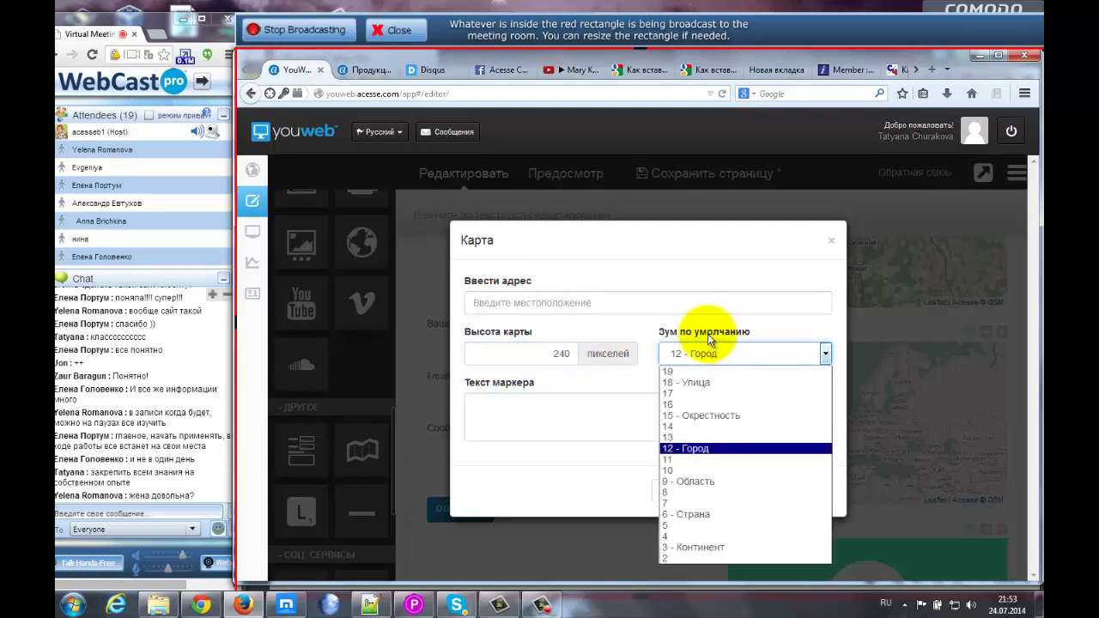
left_click(745, 335)
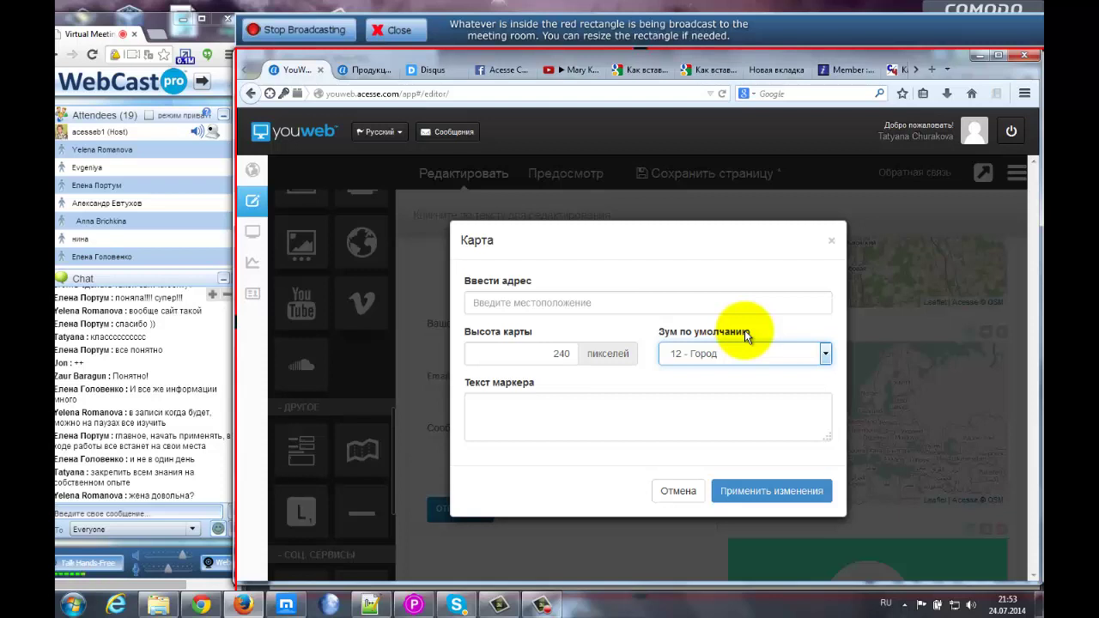
left_click(802, 353)
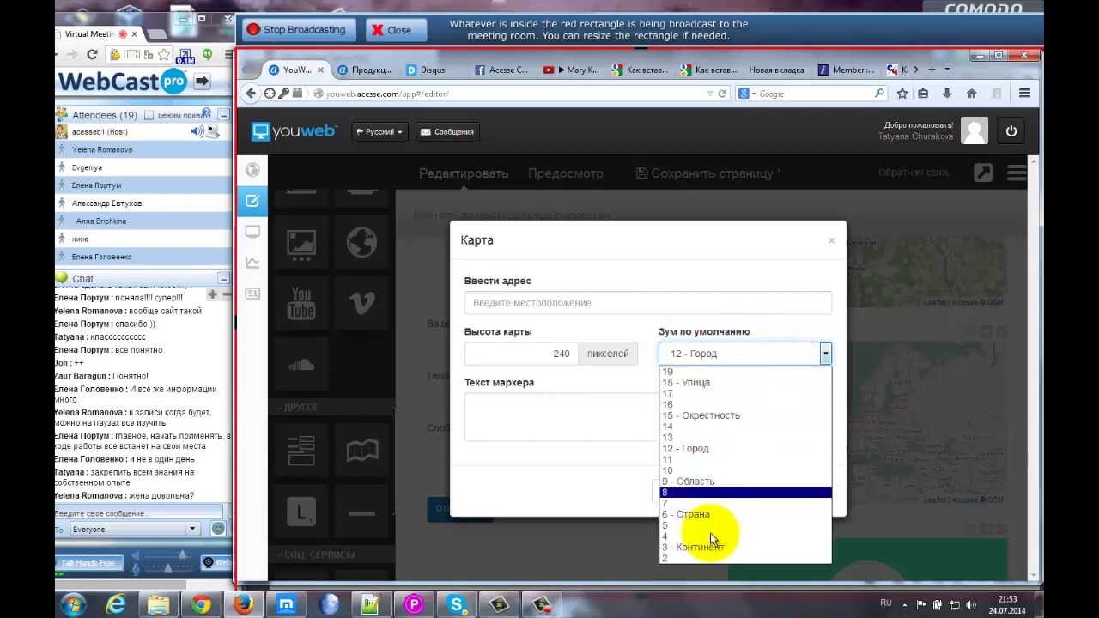
left_click(578, 307)
- Set the map address to Москва, zoom to 6 - Страна and marker text Москва
left_click(602, 303)
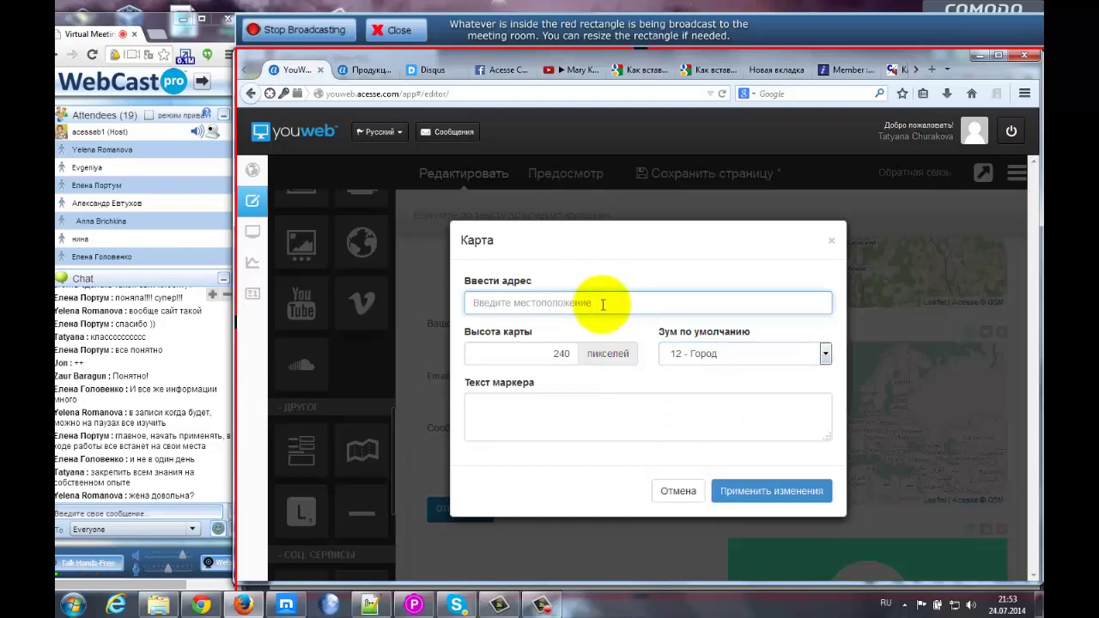
type("Москва")
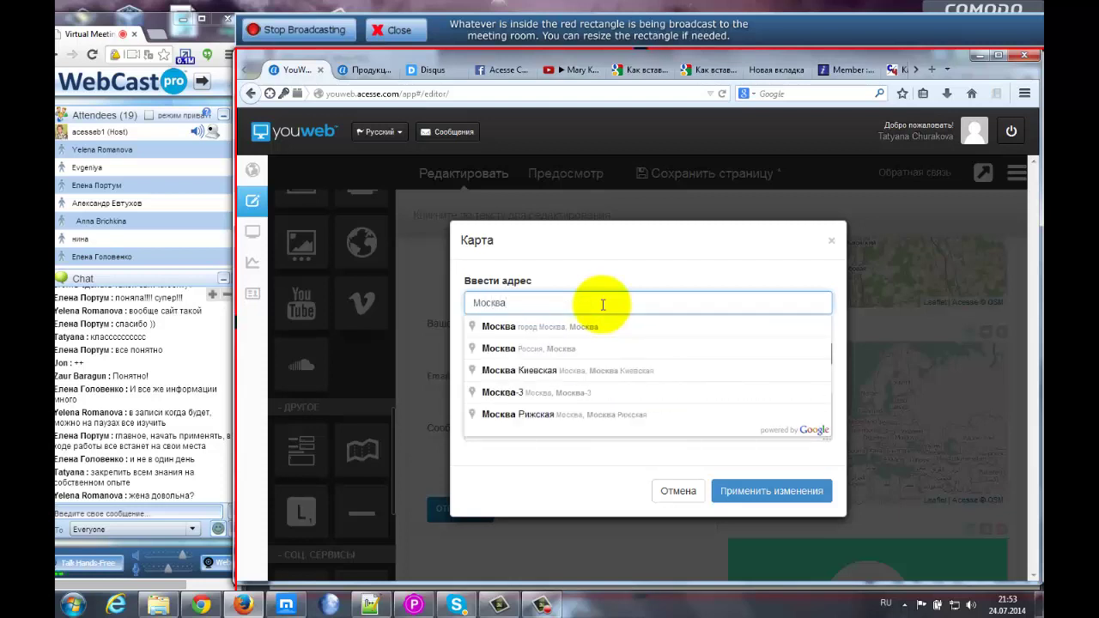
left_click(514, 327)
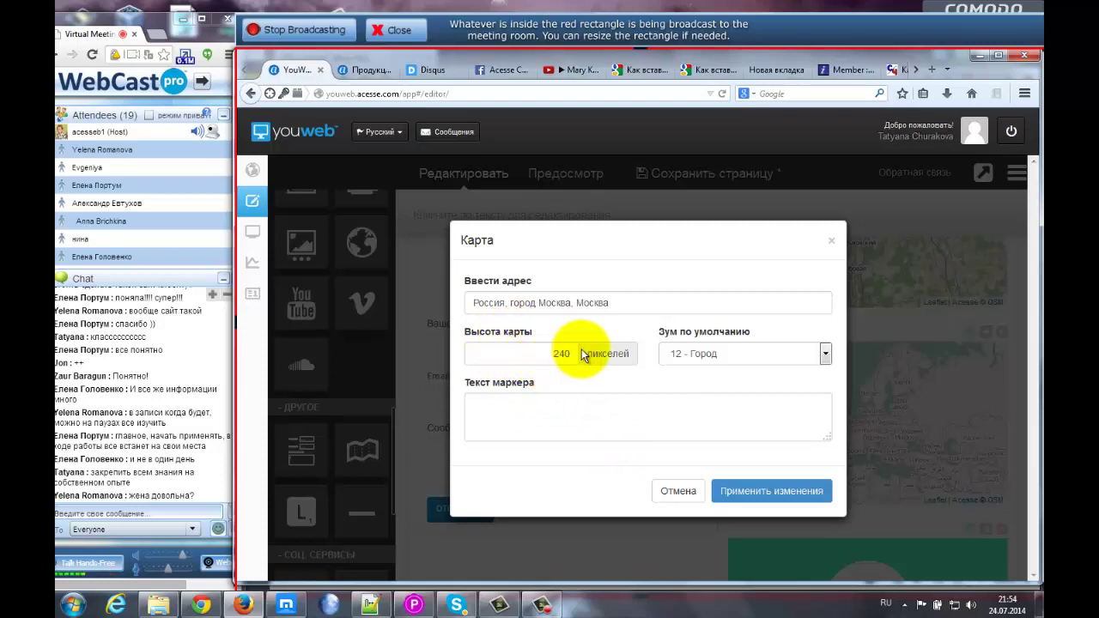
left_click(753, 354)
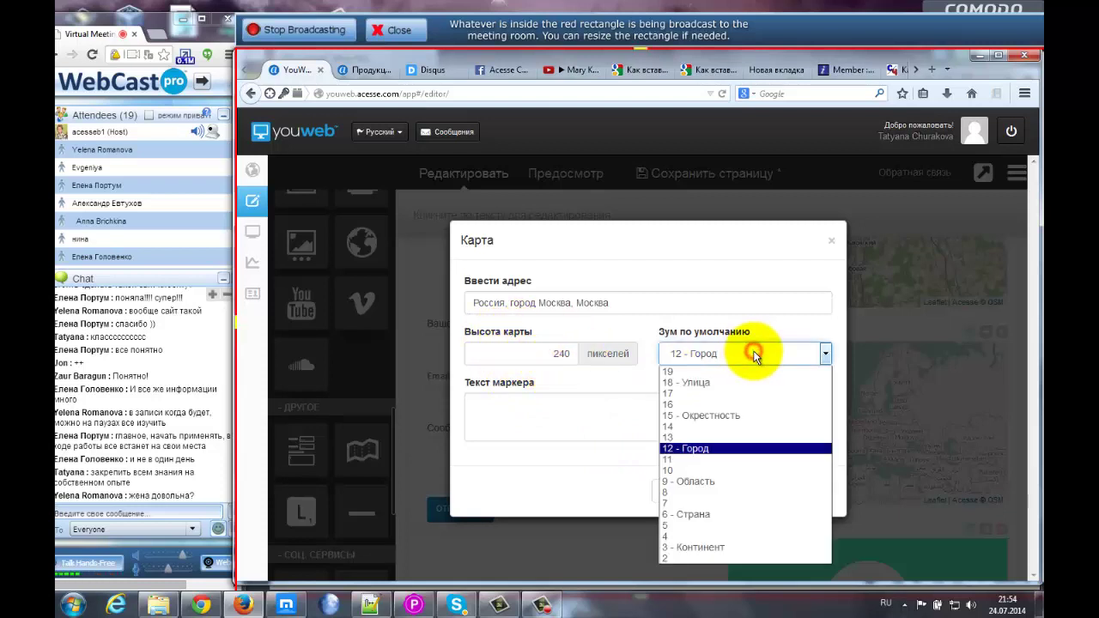
left_click(711, 513)
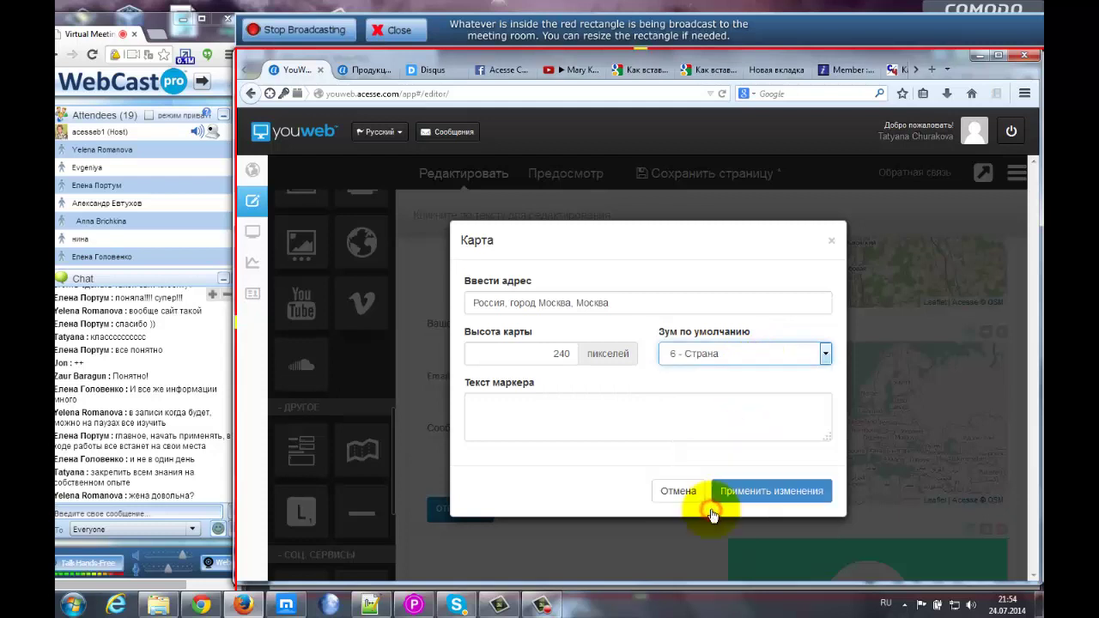
left_click(486, 403)
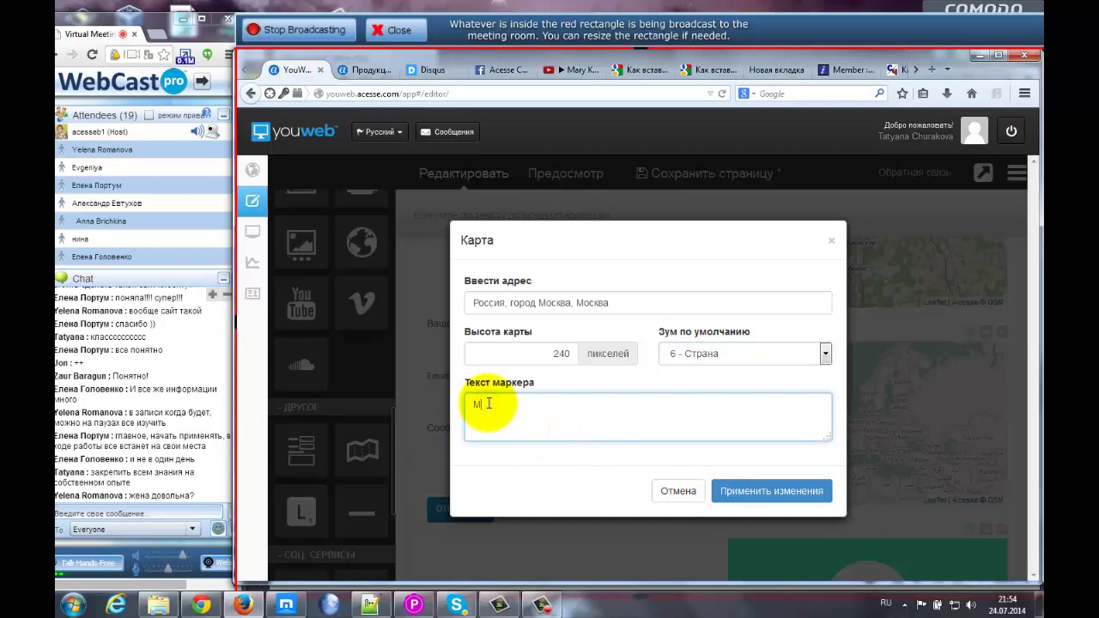
left_click(786, 490)
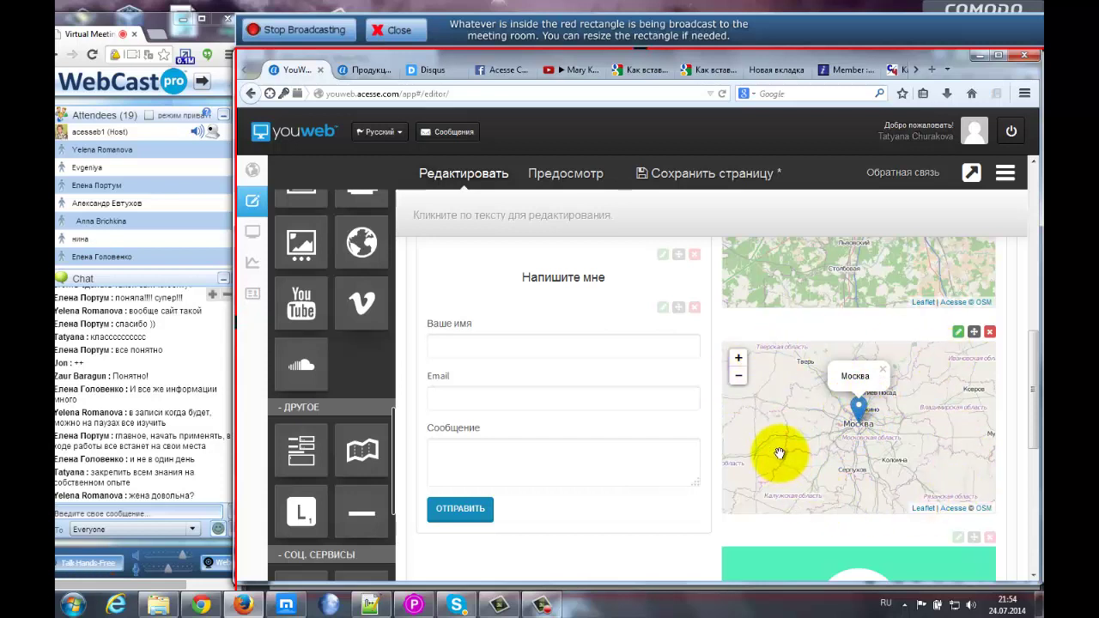
- Set the second map's address to Вознесенский переулок 1/20 with 12 - Город zoom, and apply
left_click(740, 377)
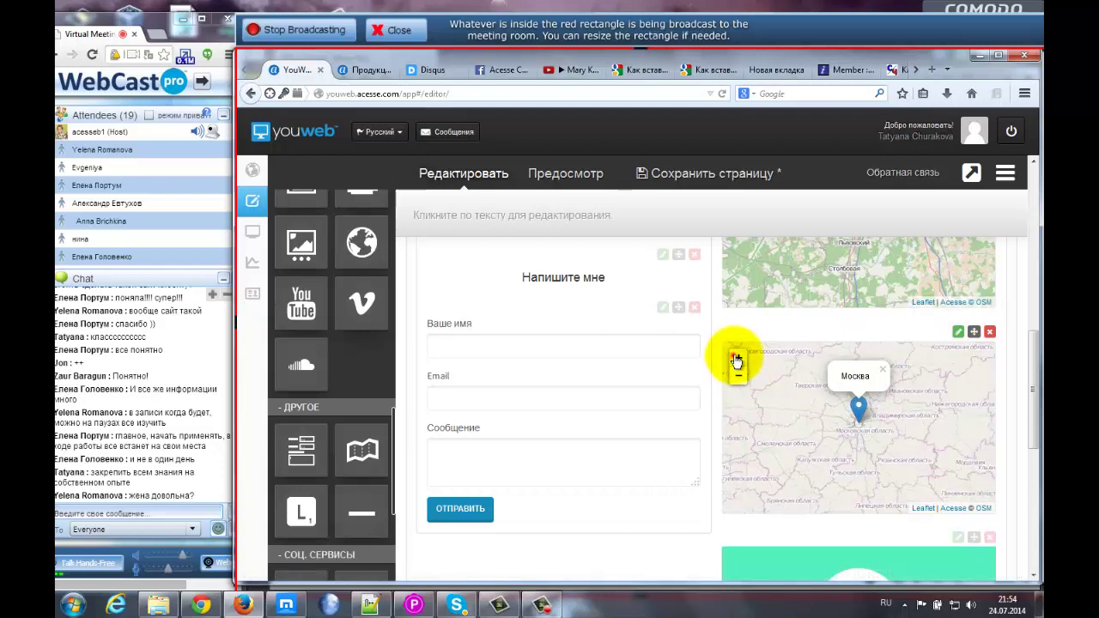
left_click(739, 357)
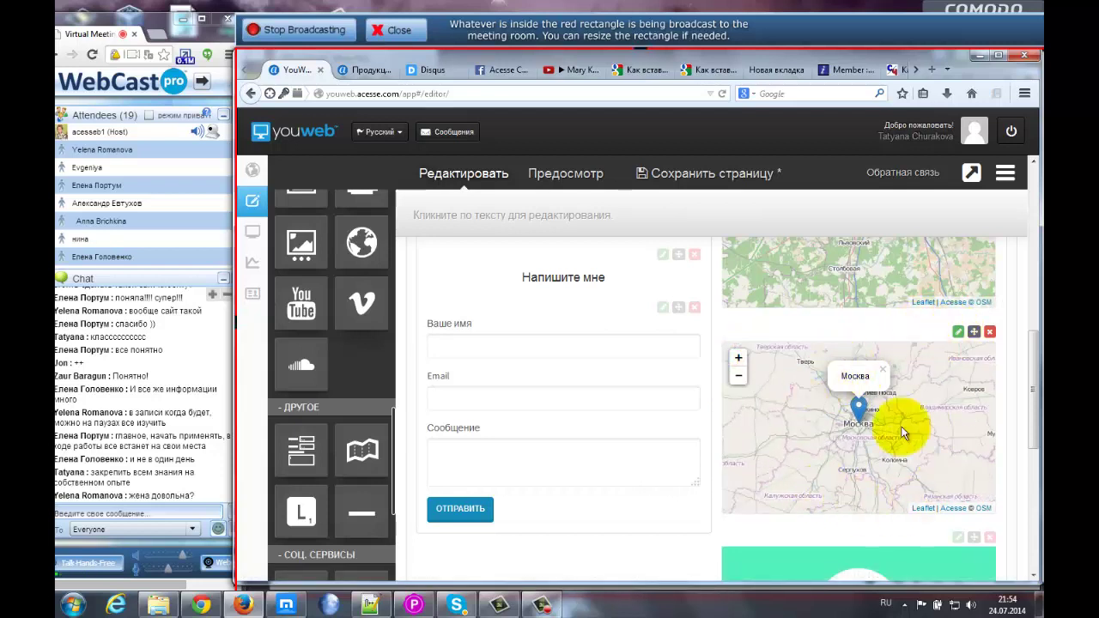
left_click(958, 332)
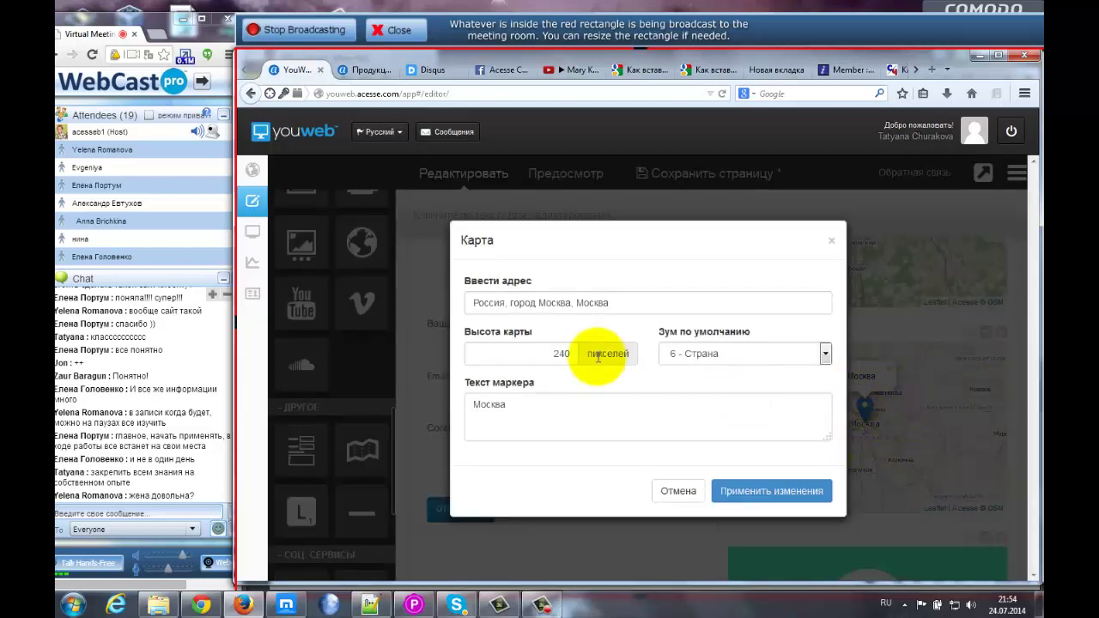
left_click(616, 302)
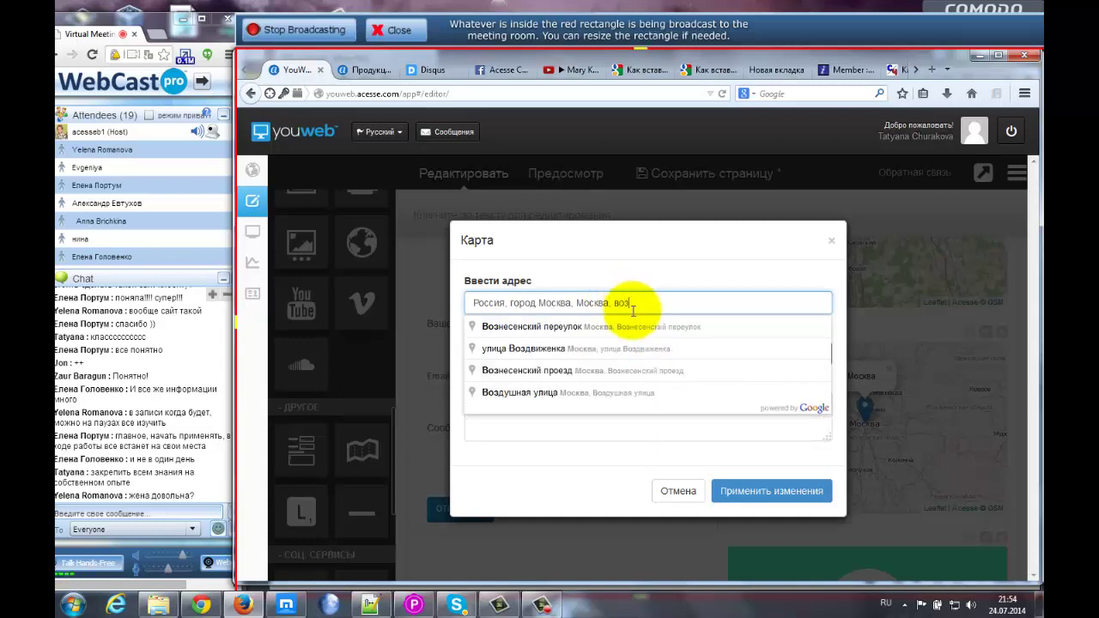
left_click(633, 326)
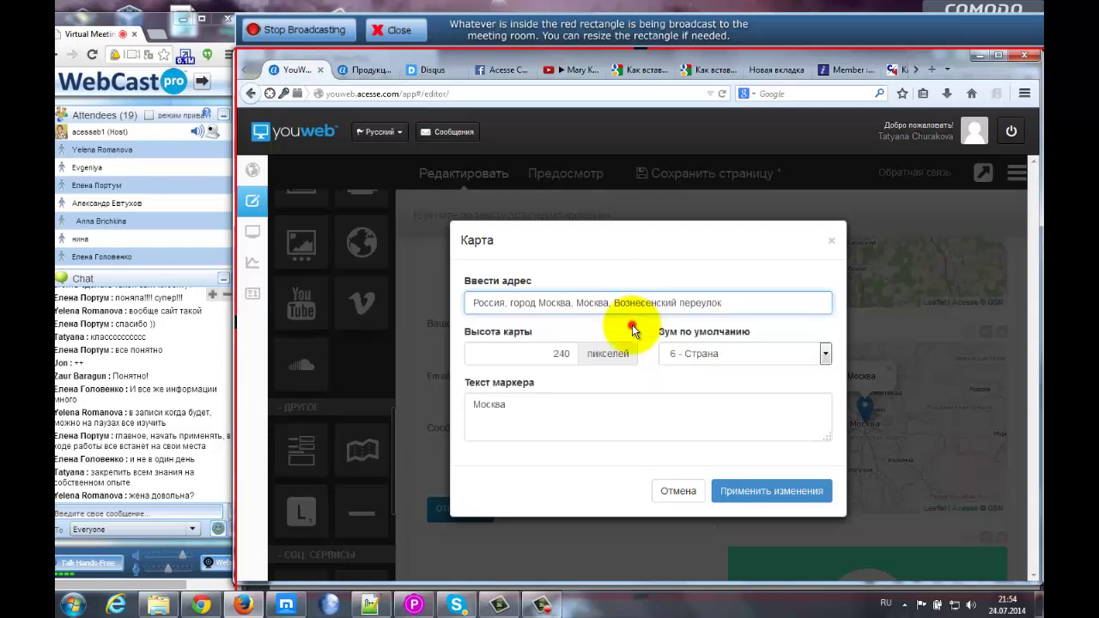
left_click(732, 302)
type("1")
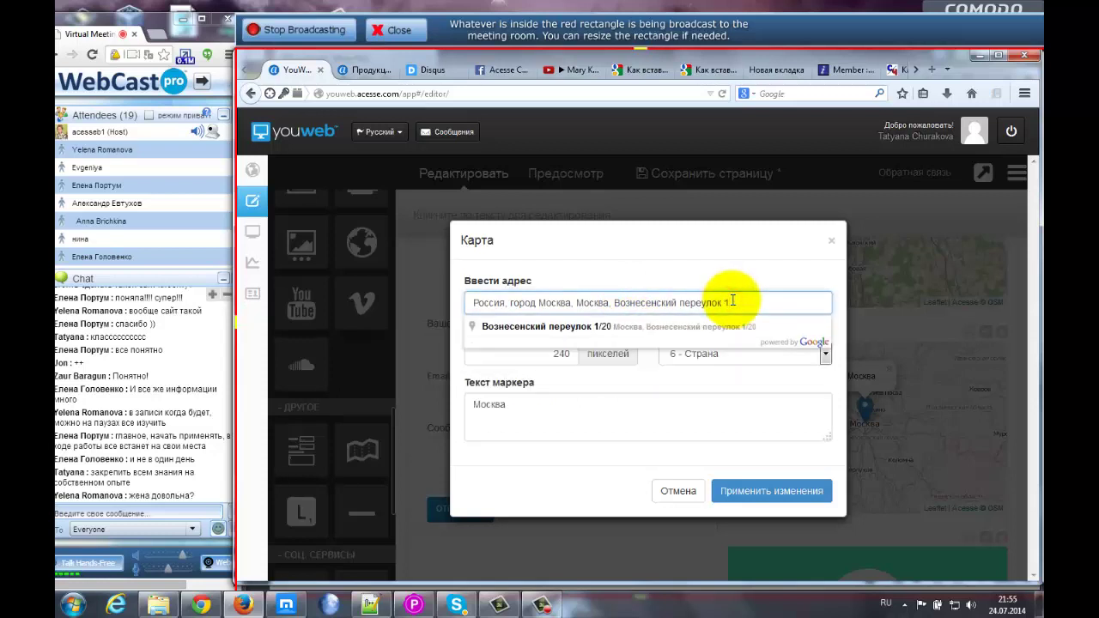
left_click(726, 327)
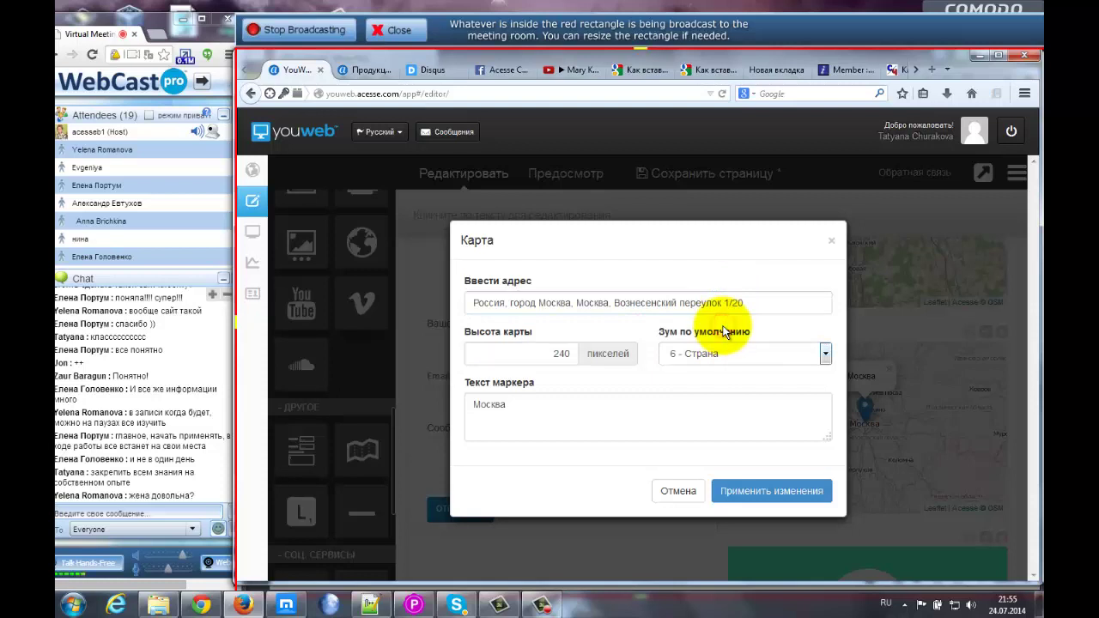
left_click(825, 354)
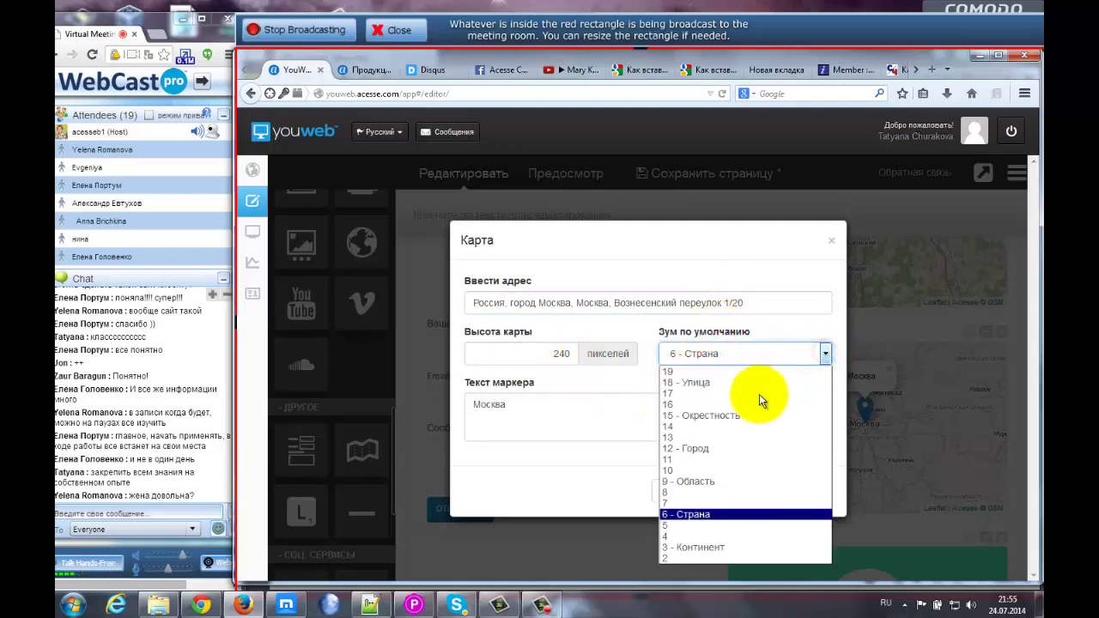
left_click(703, 449)
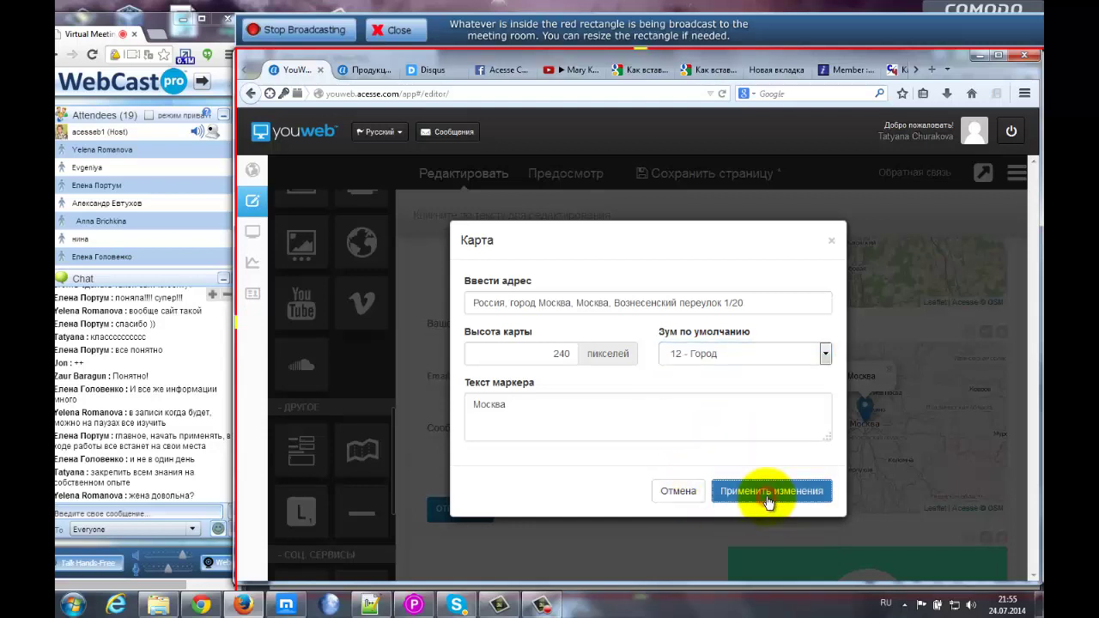
left_click(769, 491)
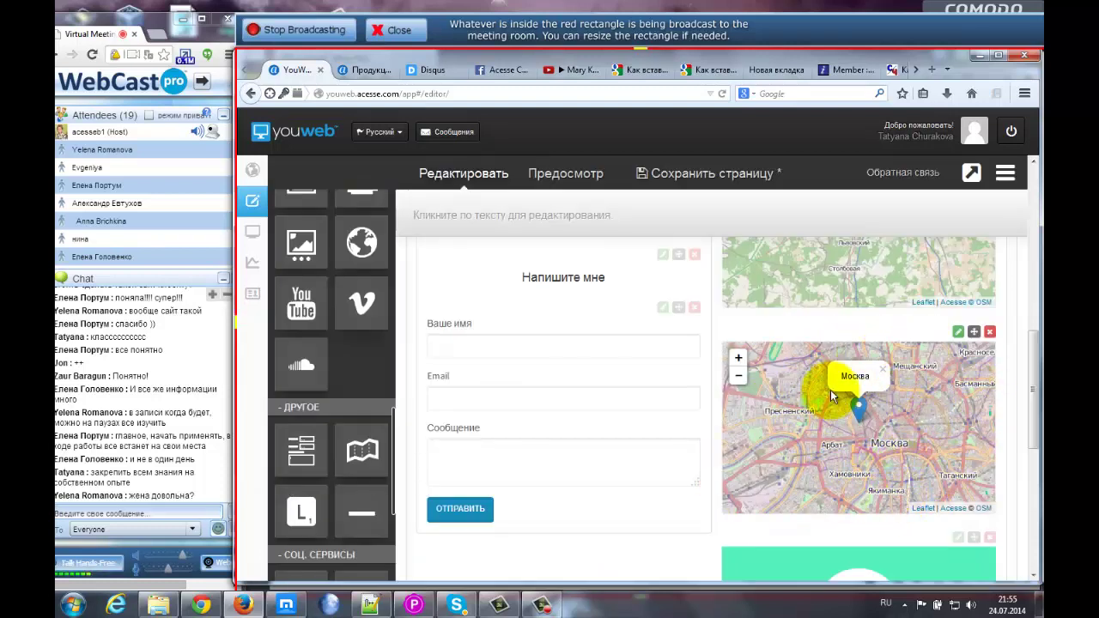
- Change the second map's default zoom to 14 and apply it
left_click(957, 333)
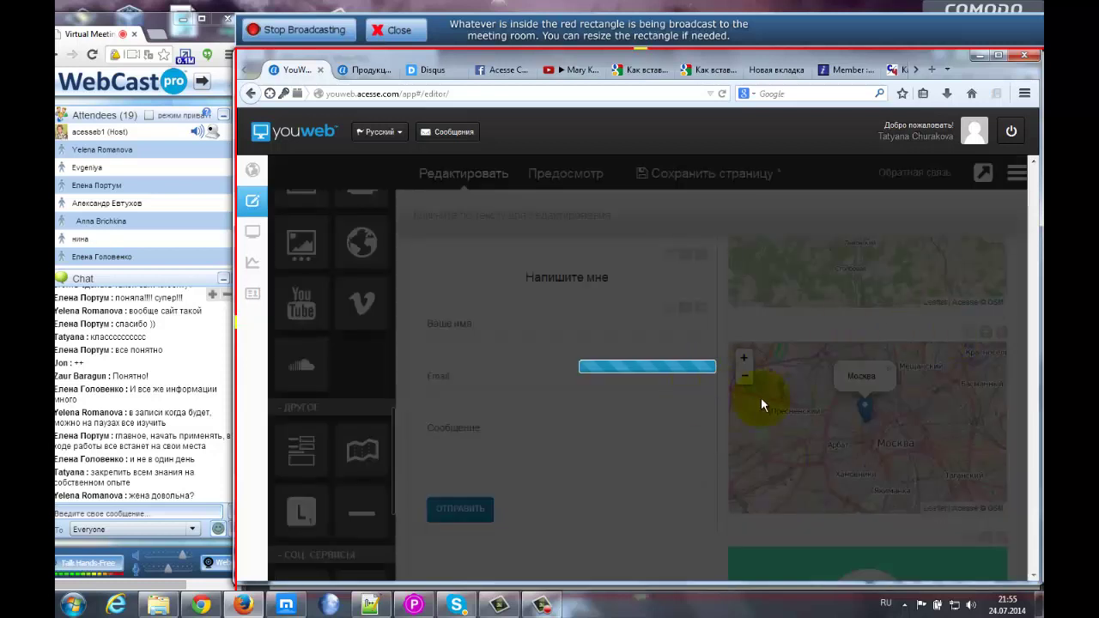
left_click(782, 353)
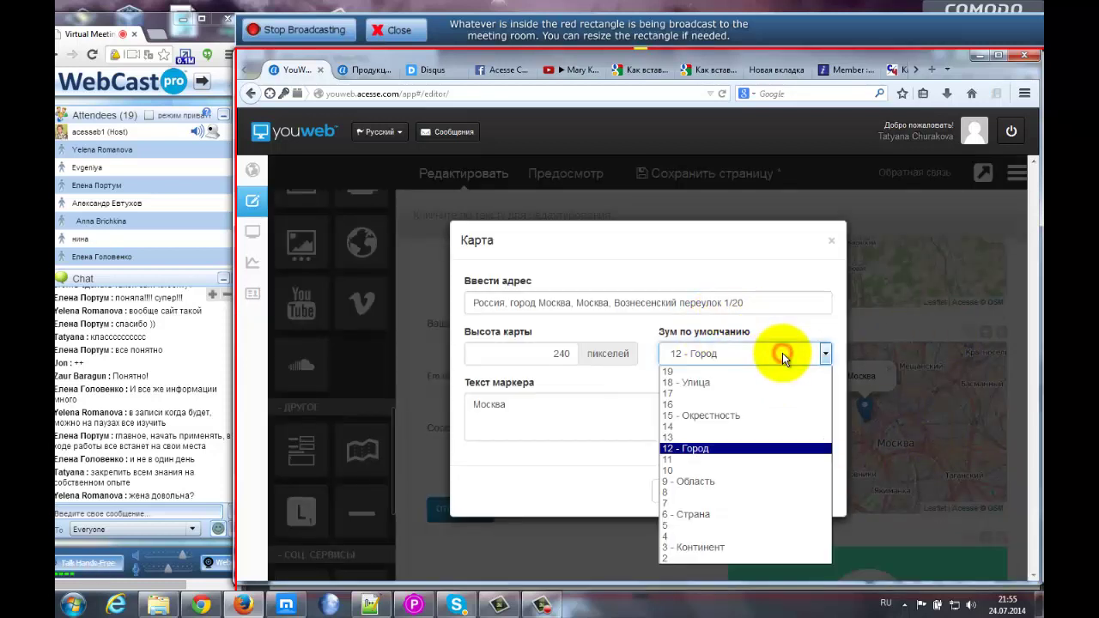
left_click(706, 427)
left_click(764, 491)
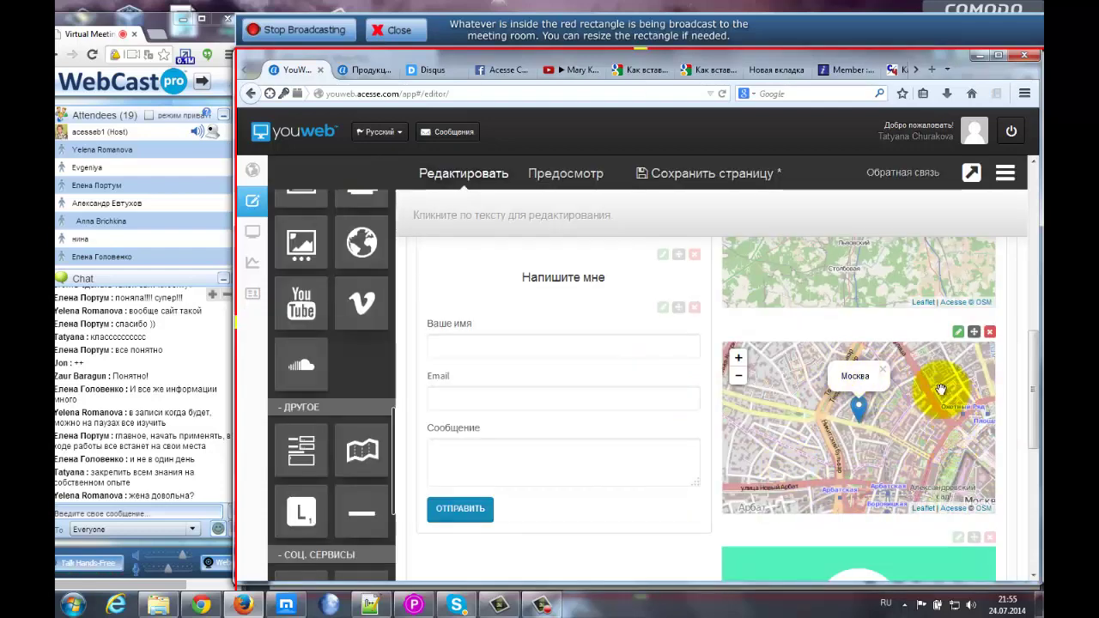
- Raise the map's default zoom to 18 - Улица and apply it
left_click(958, 333)
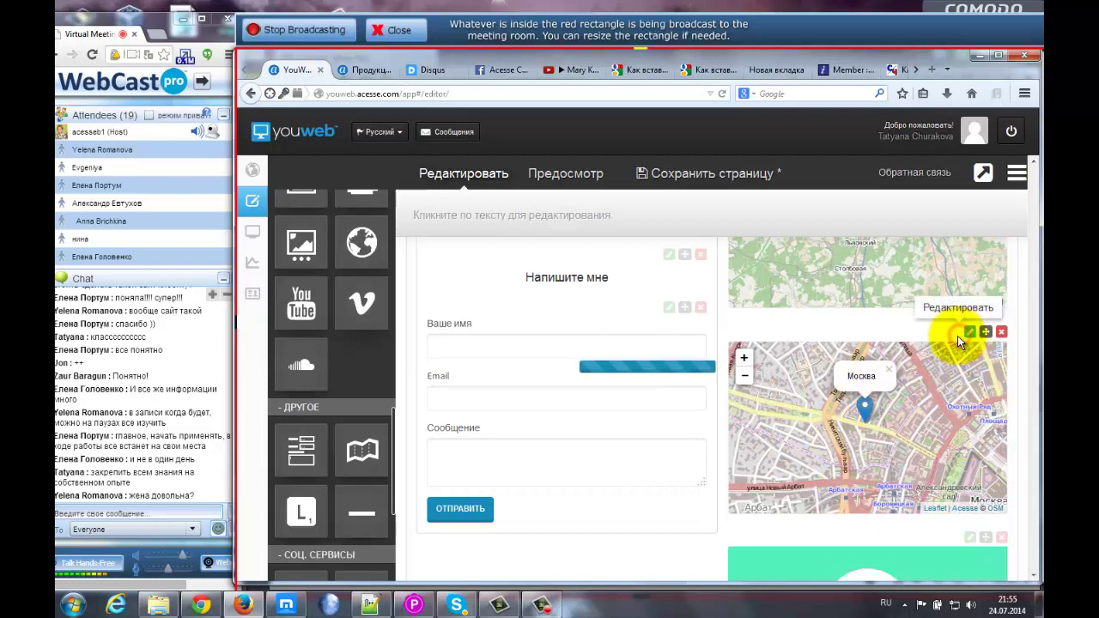
left_click(736, 355)
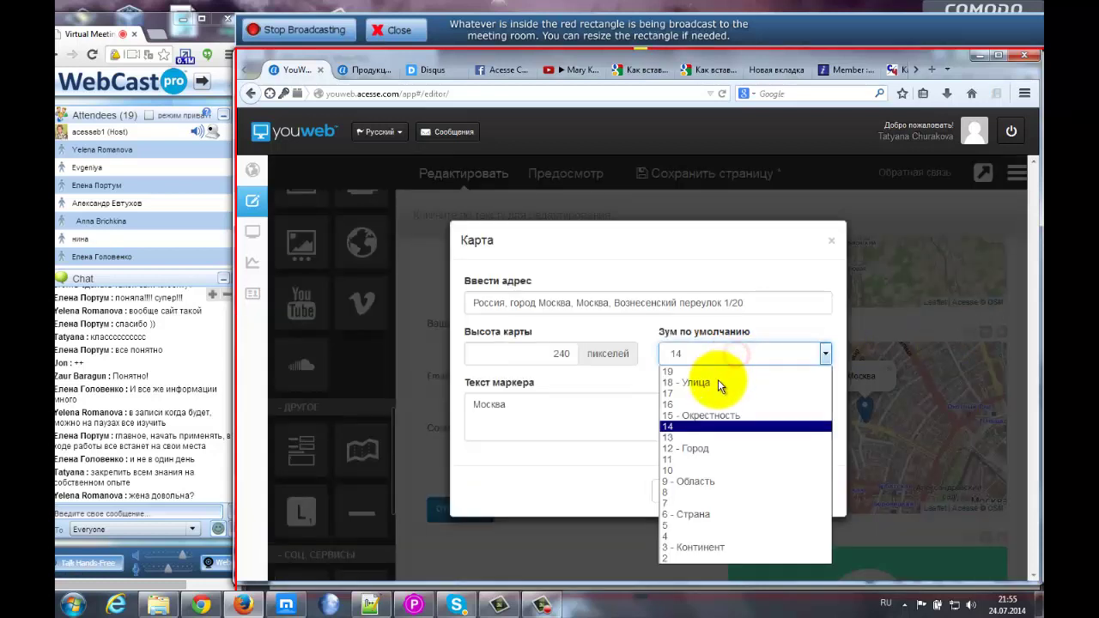
left_click(712, 380)
left_click(760, 496)
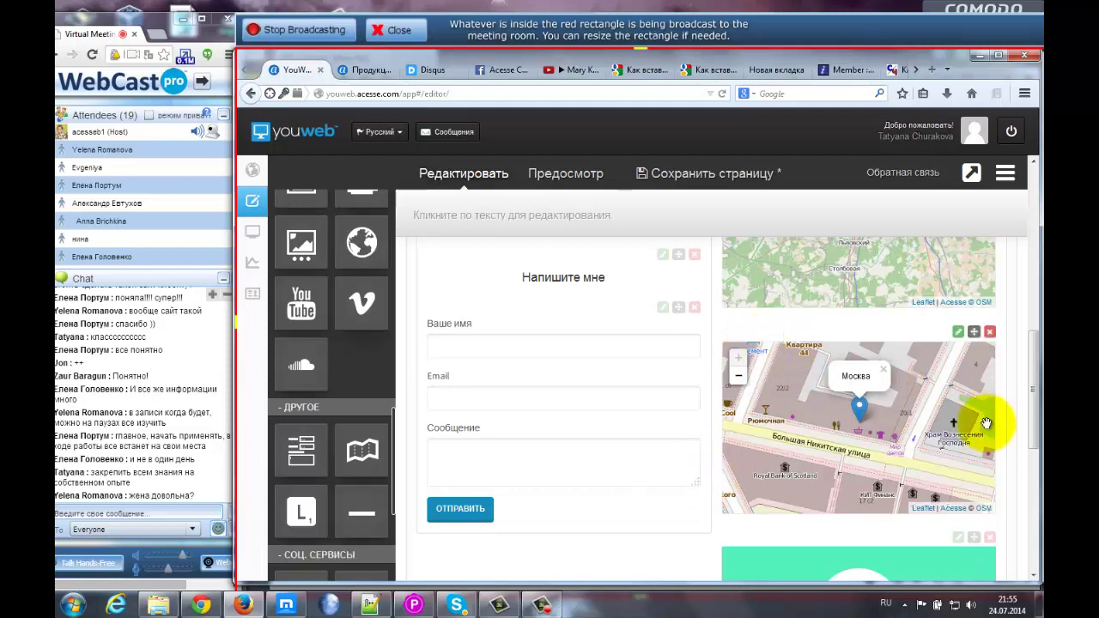
left_click_drag(1030, 405, 1028, 526)
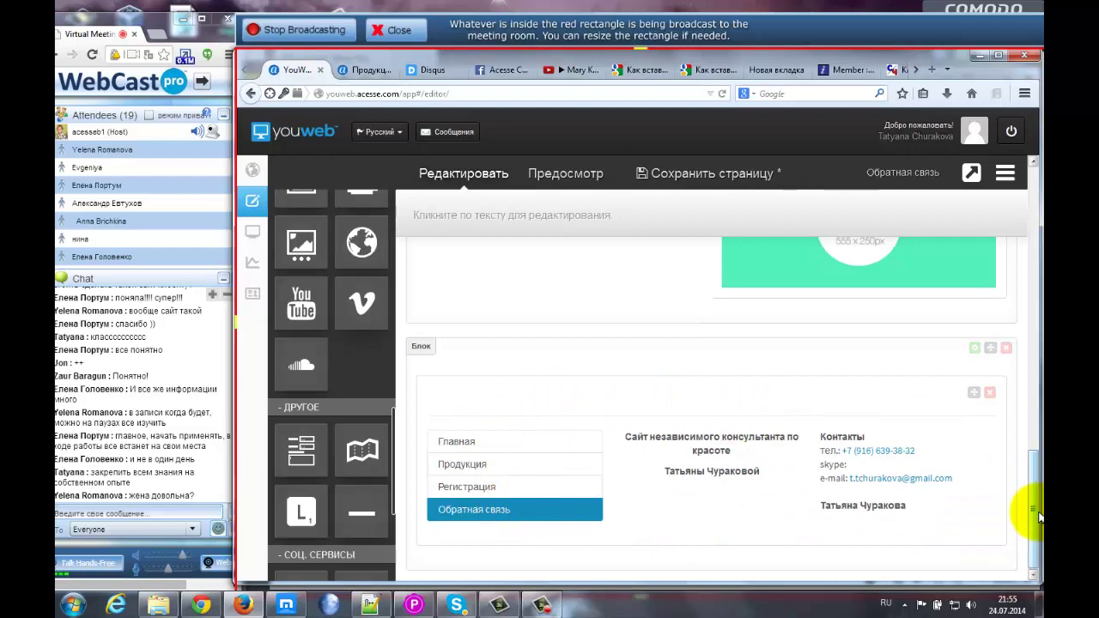
left_click_drag(1038, 516, 1036, 240)
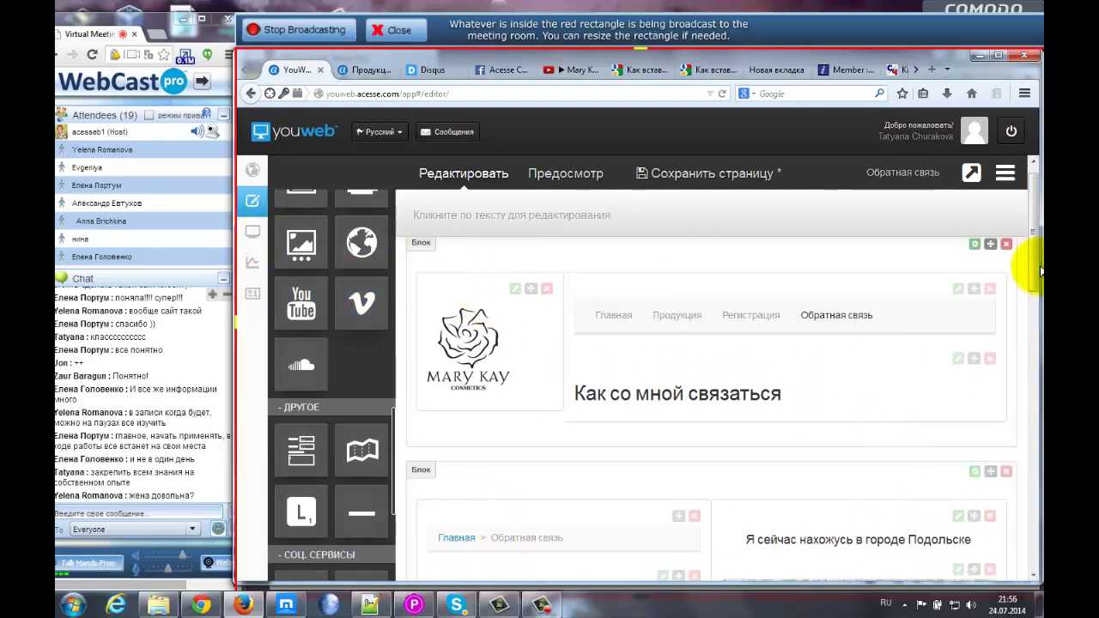
left_click_drag(1036, 245, 1035, 381)
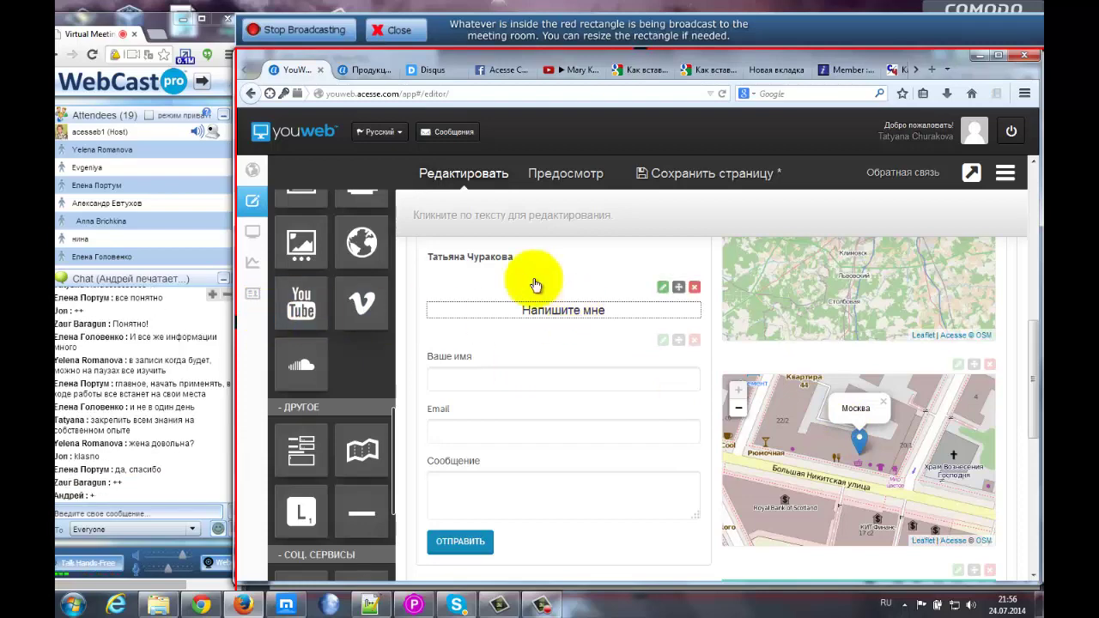
left_click(363, 70)
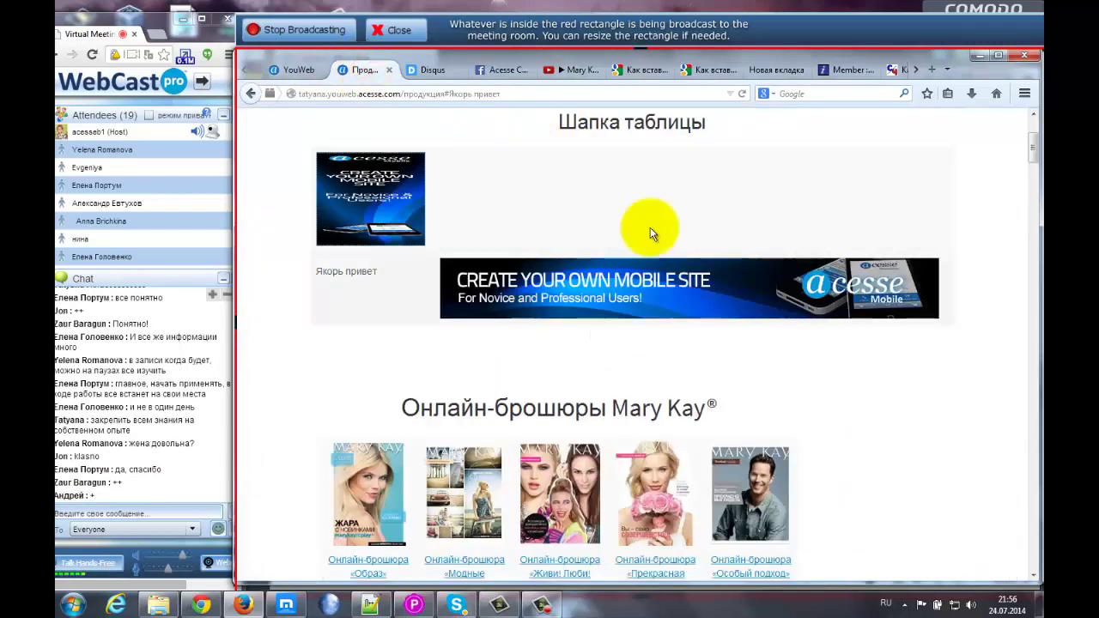
left_click(297, 71)
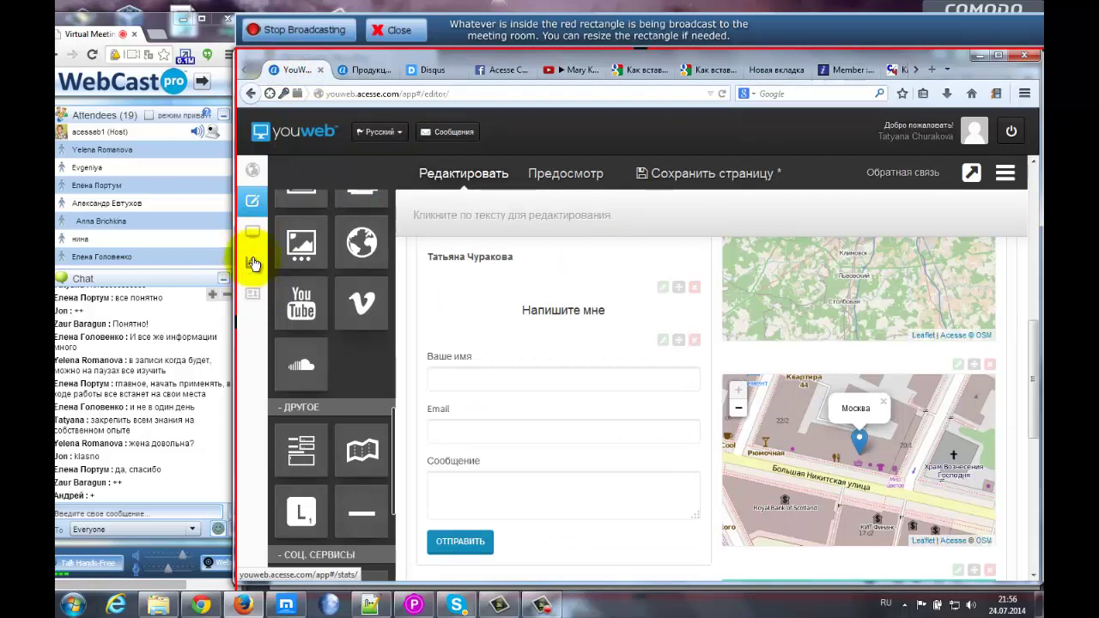
- Go to the Mary Kay site overview and pick its Тема thumbnail
left_click(253, 171)
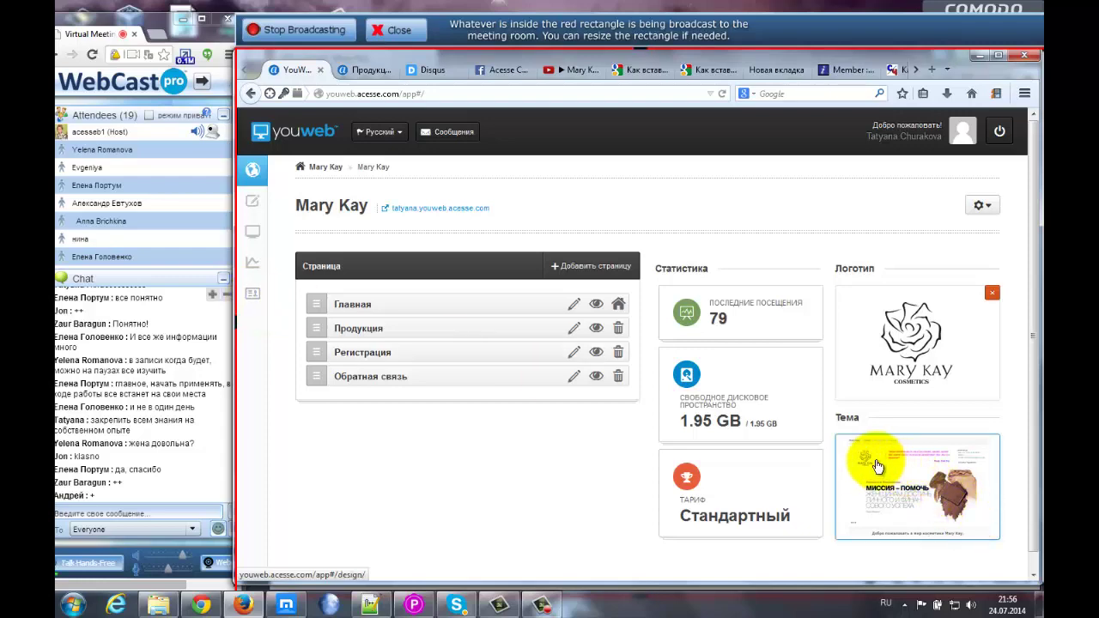
left_click(914, 485)
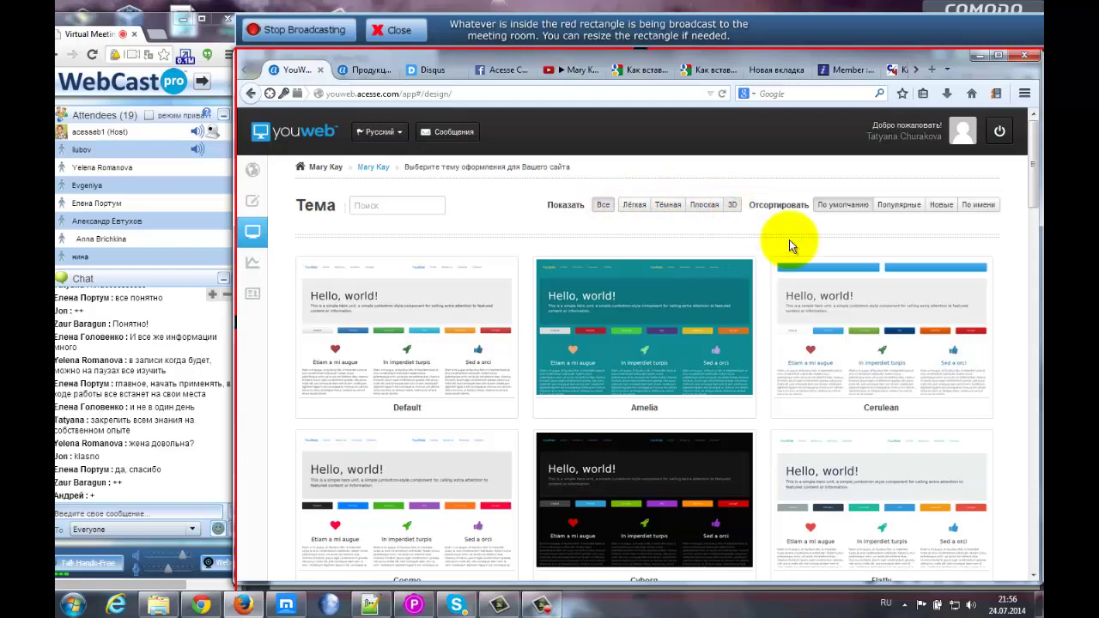
- Browse the theme grid, glance at the Products page, then preview the Dining Room theme
left_click_drag(1038, 179, 1039, 472)
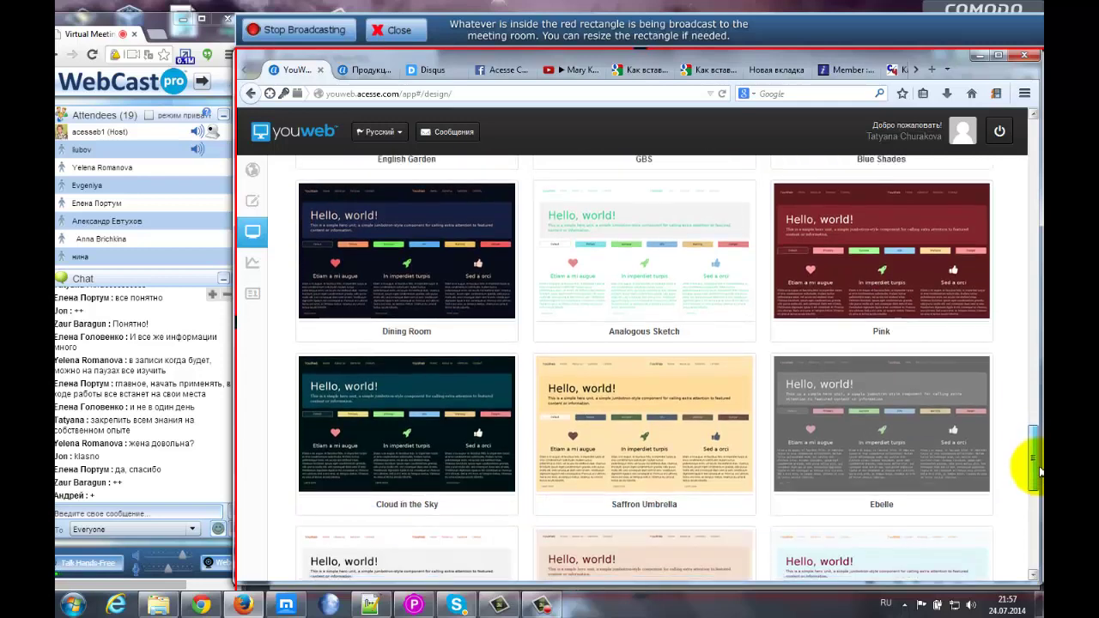
left_click(364, 70)
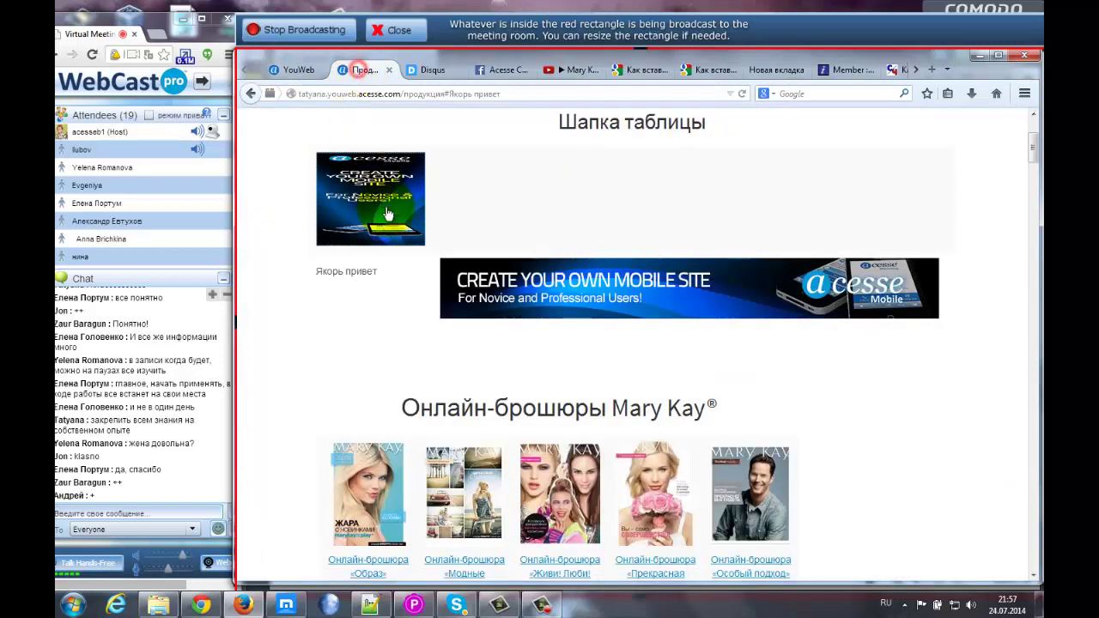
scroll(433, 215, "up", 3)
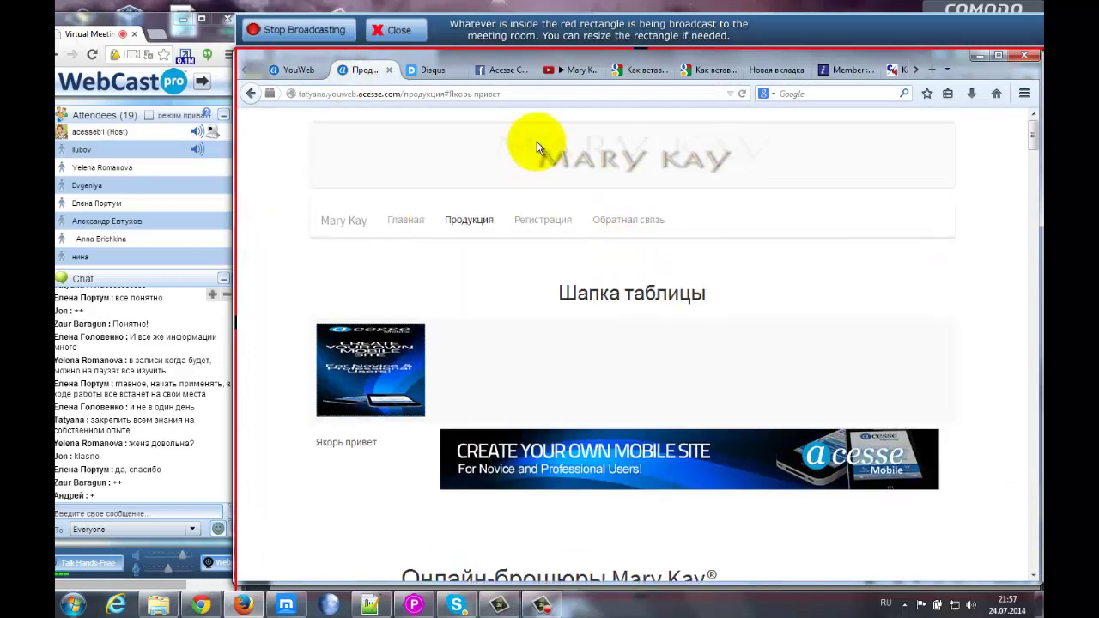
left_click(279, 69)
mouse_move(394, 267)
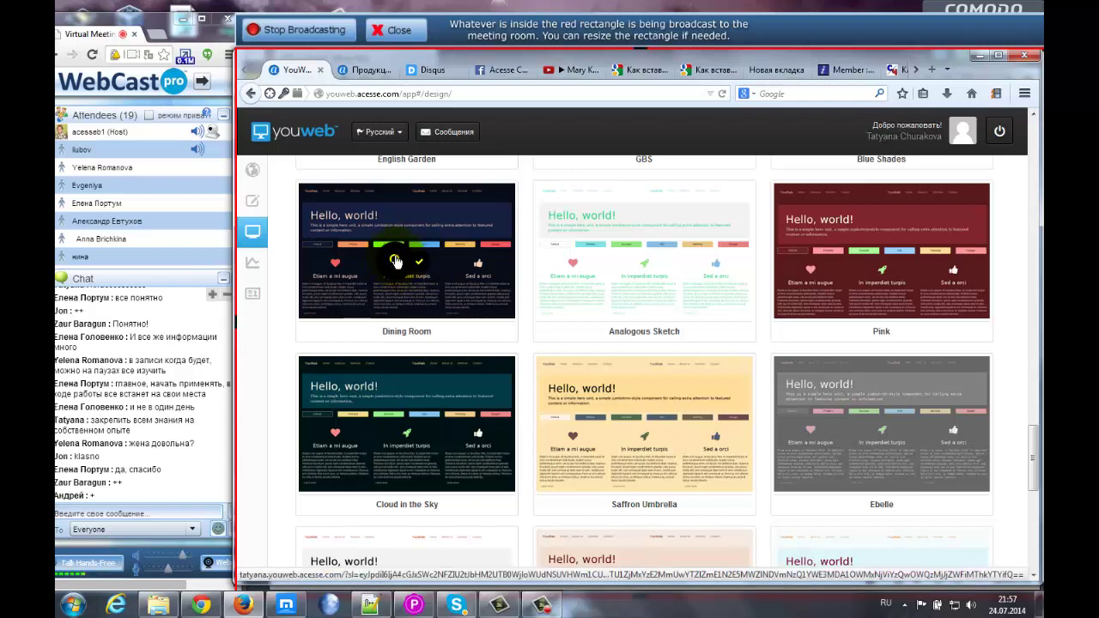
left_click(393, 266)
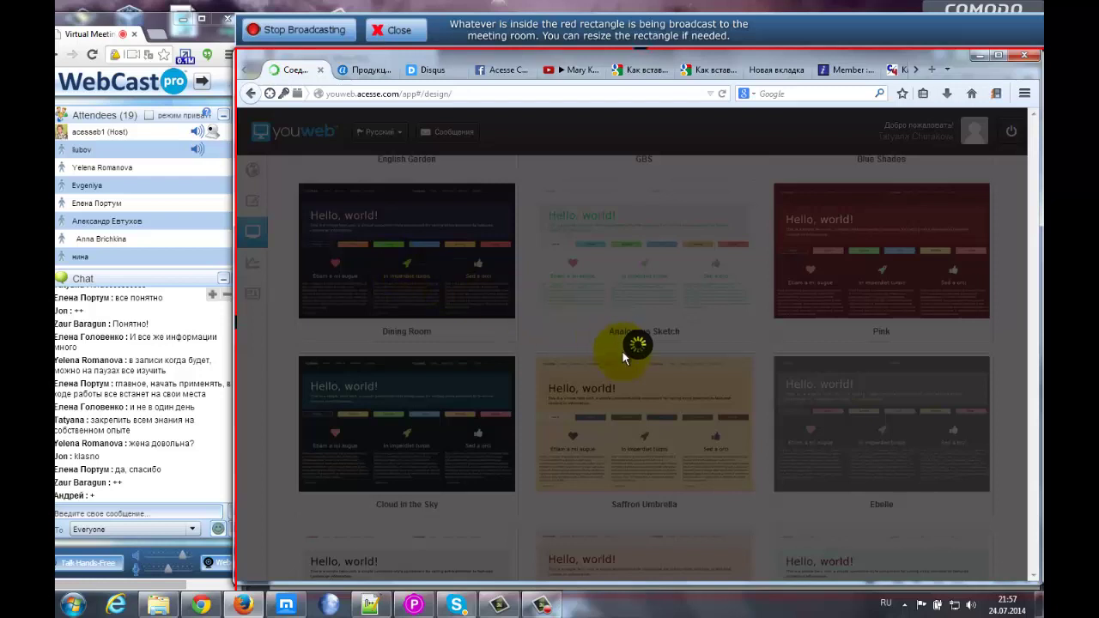
- Scroll the Dining Room preview, play its video, view Регистрация, then close it
left_click(553, 369)
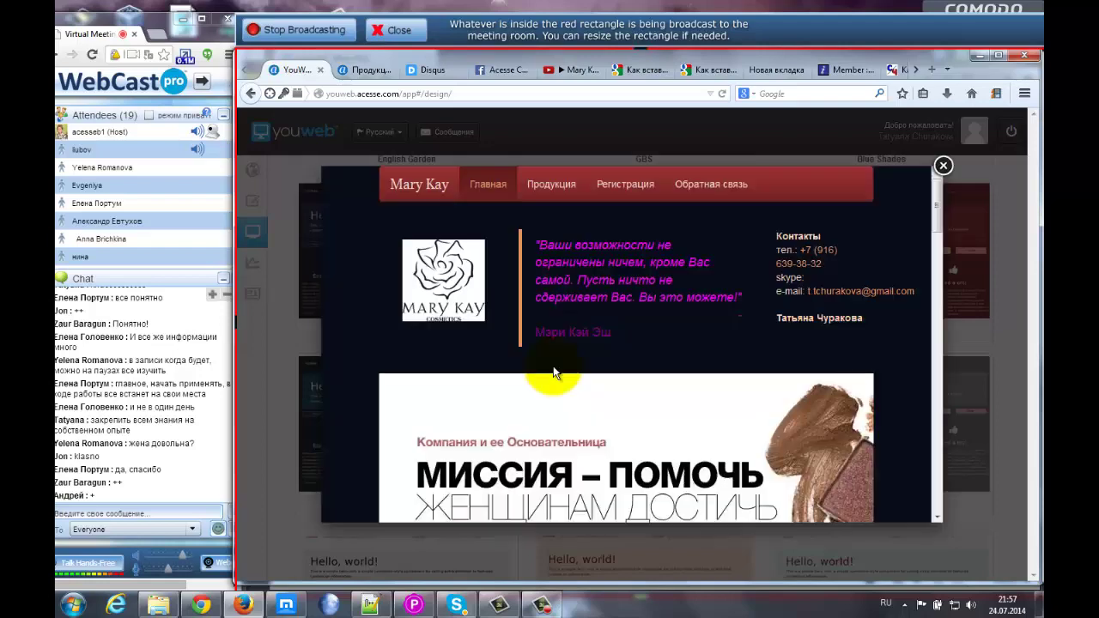
left_click_drag(938, 212, 937, 316)
left_click(409, 407)
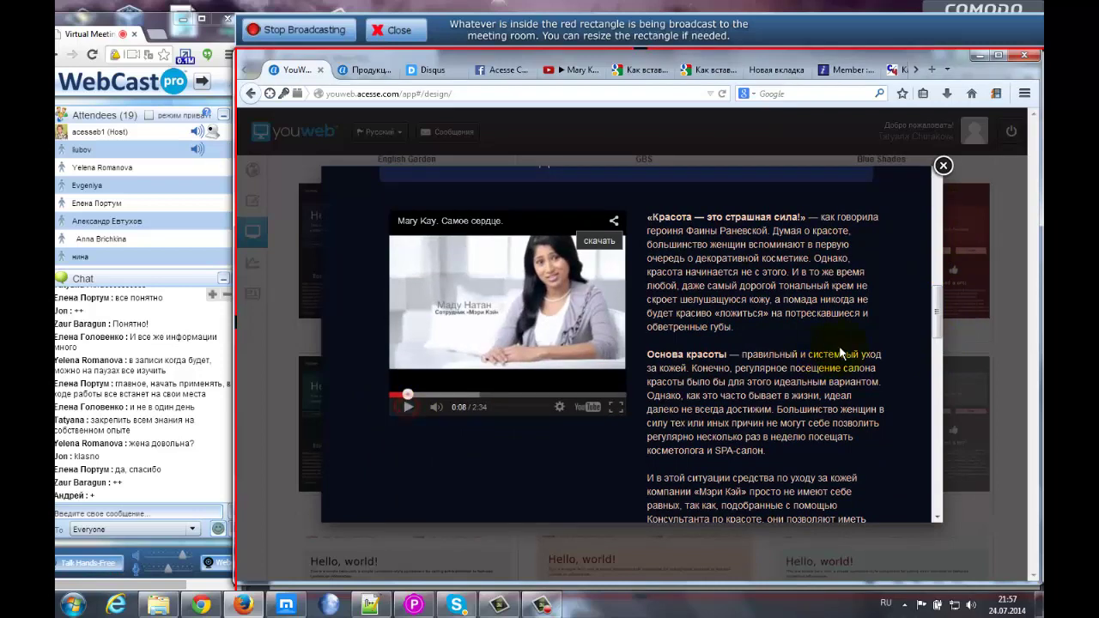
left_click_drag(938, 325, 938, 214)
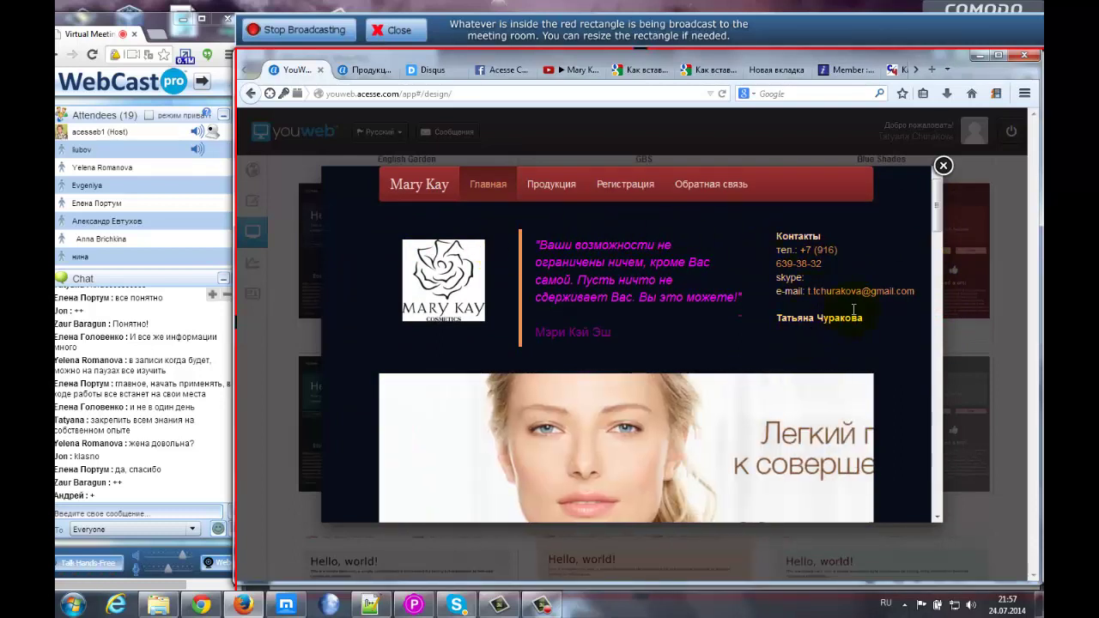
left_click_drag(937, 215, 933, 507)
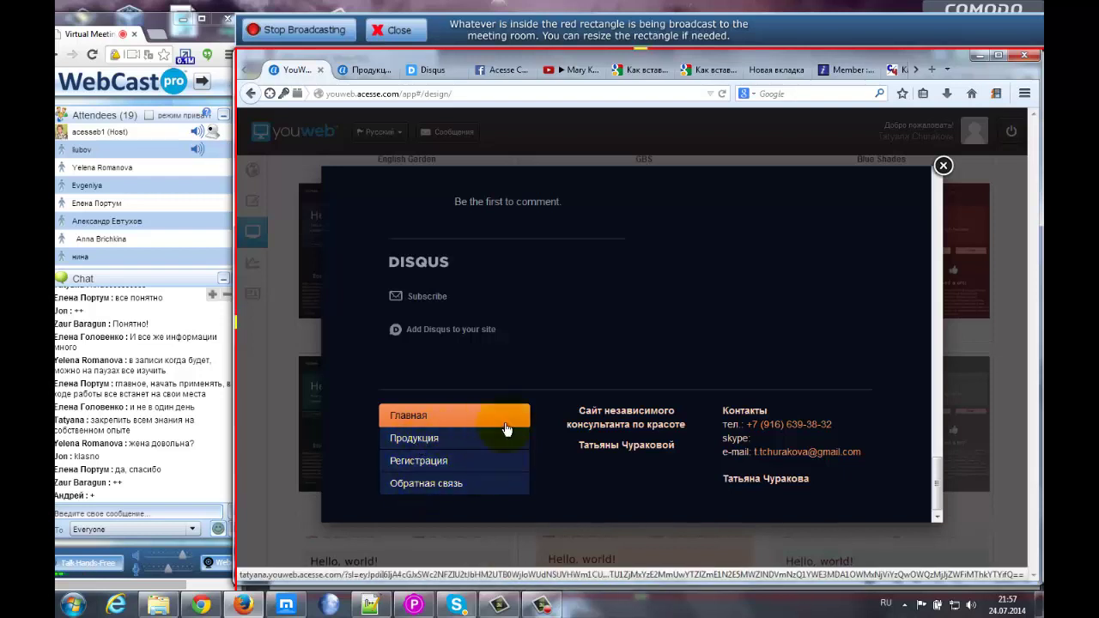
left_click(436, 462)
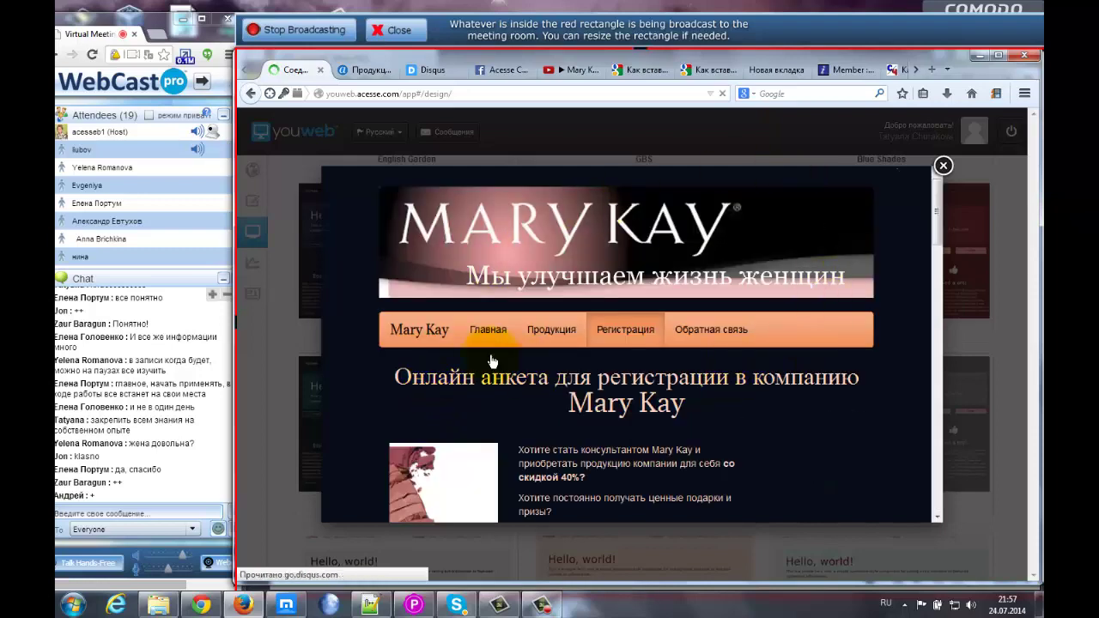
left_click_drag(940, 215, 941, 333)
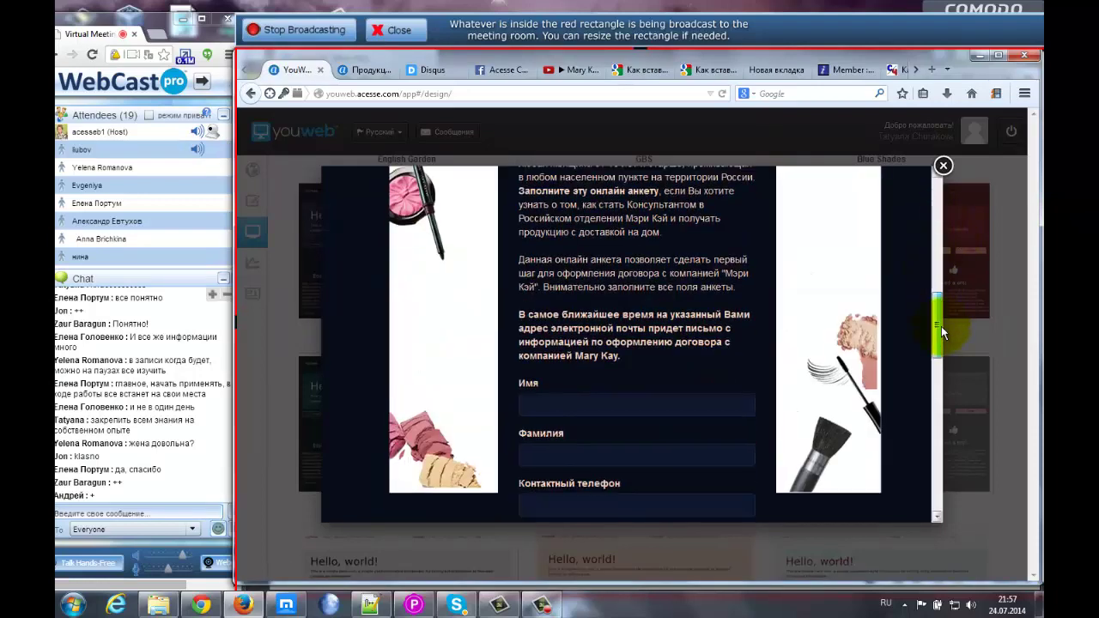
left_click(942, 165)
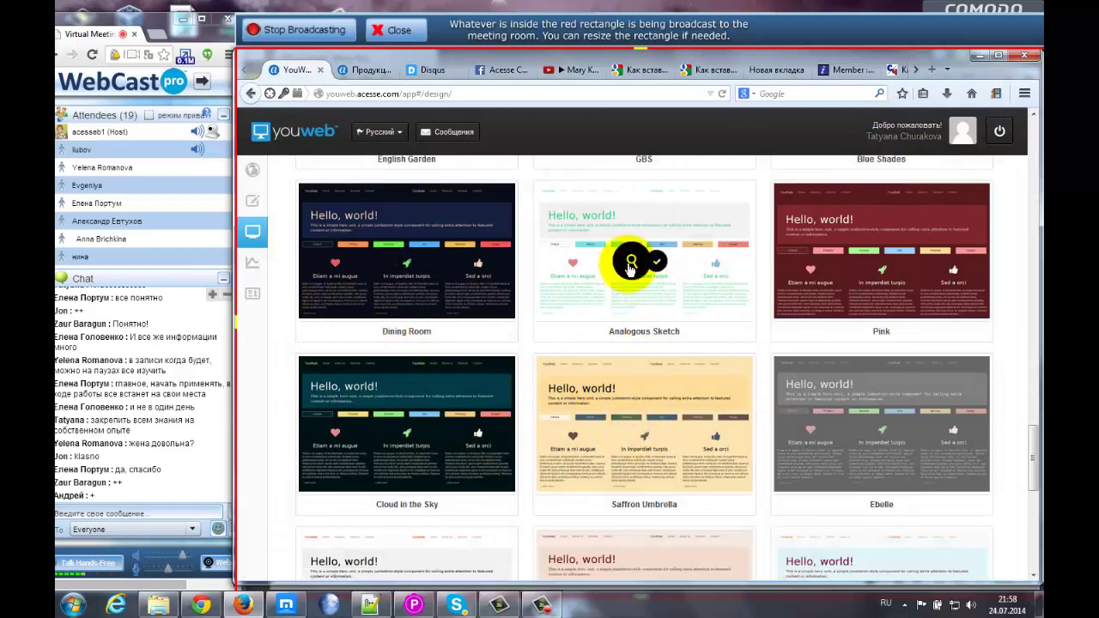
- Preview Analogous Sketch, play and pause its video, open Регистрация, then close
left_click(630, 262)
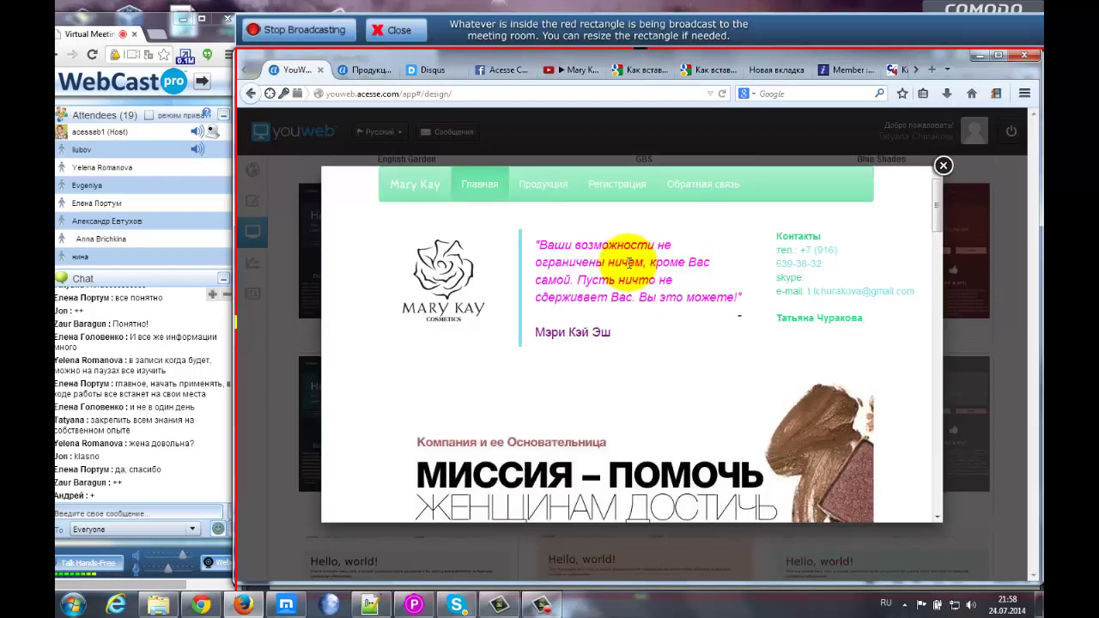
scroll(935, 208, "down", 3)
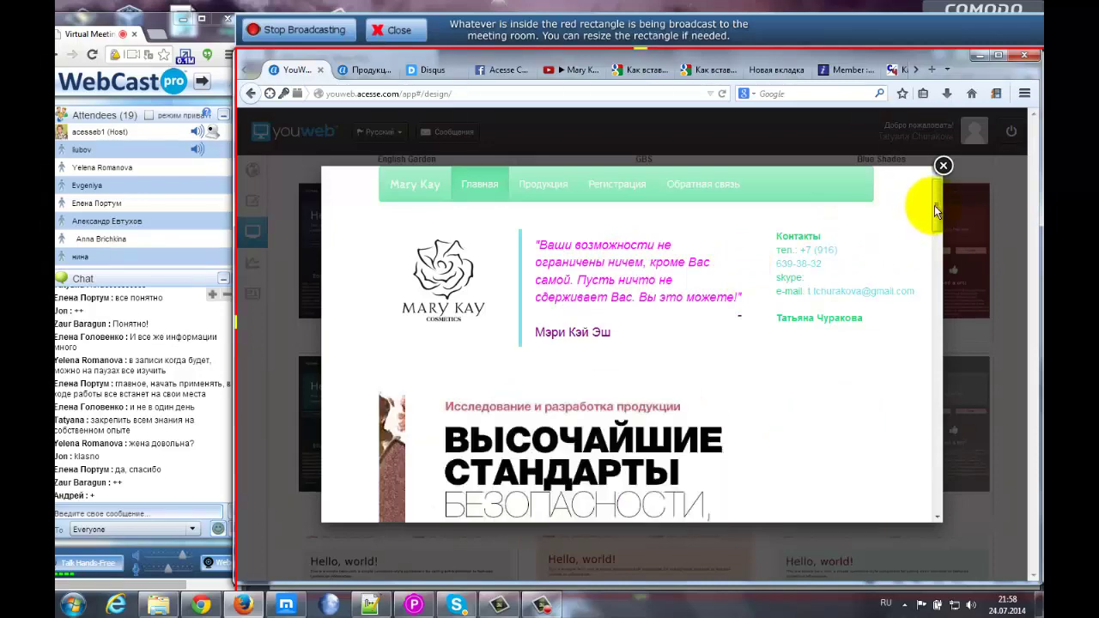
scroll(932, 283, "down", 10)
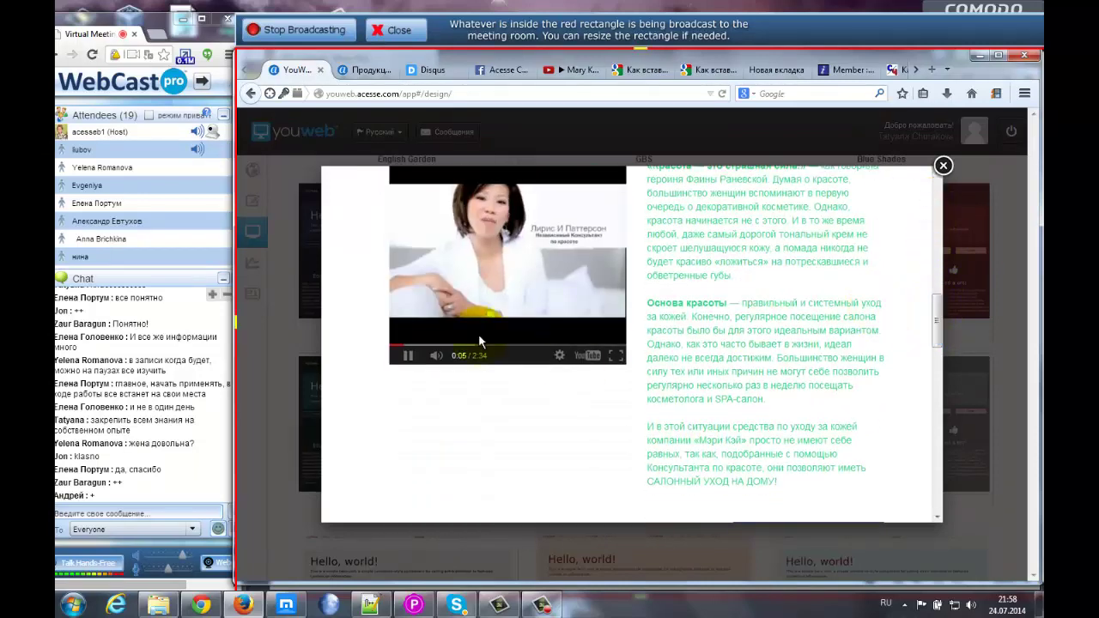
left_click(410, 359)
left_click(410, 359)
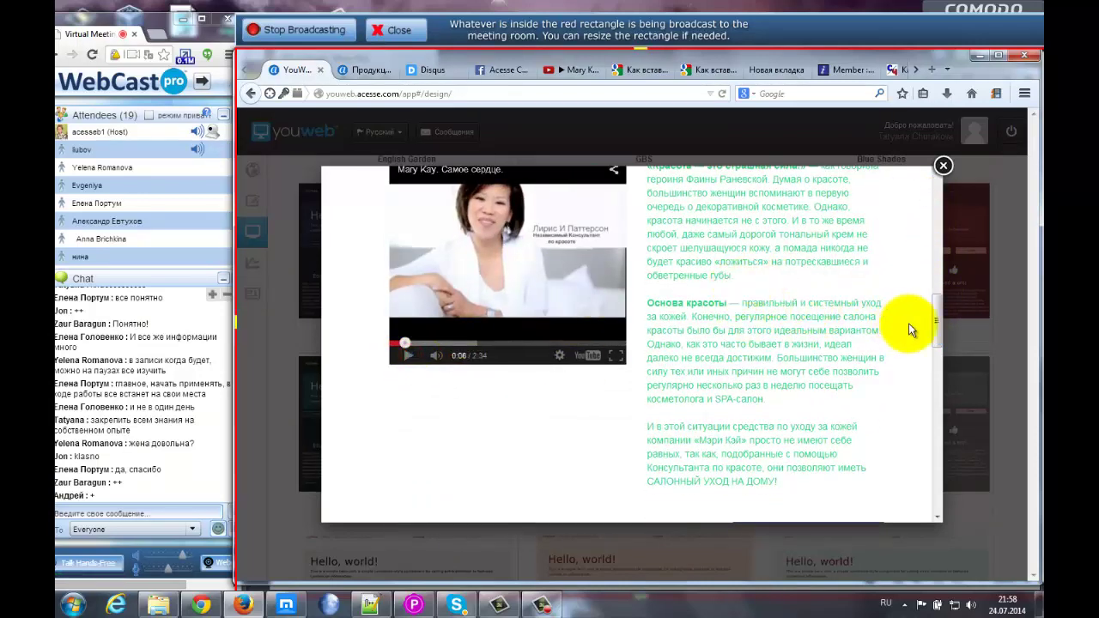
left_click_drag(935, 322, 935, 200)
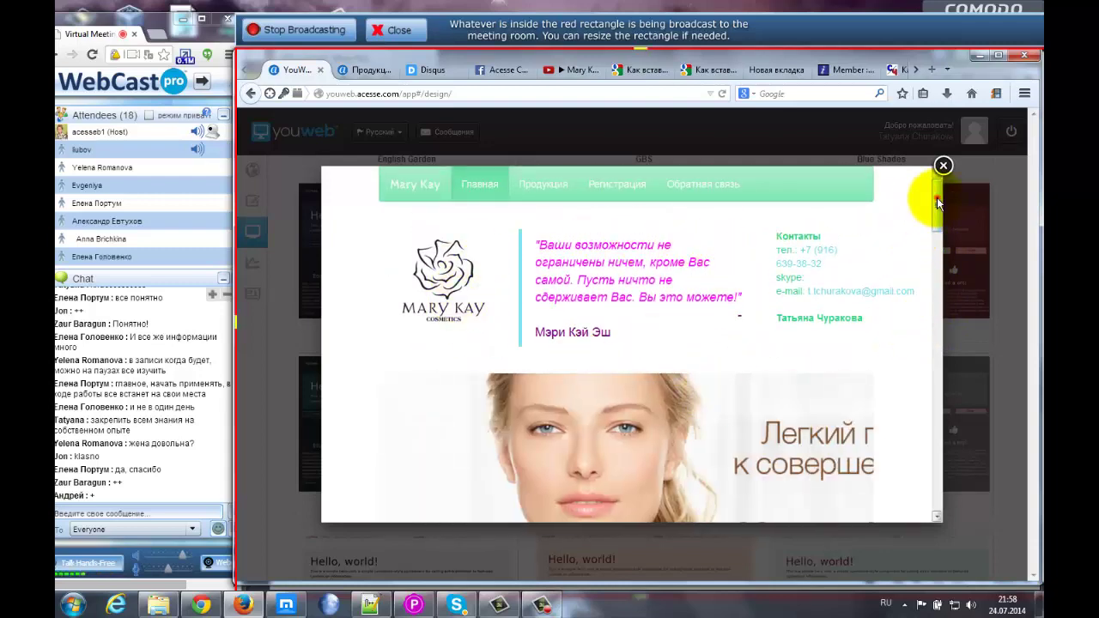
left_click_drag(938, 202, 933, 479)
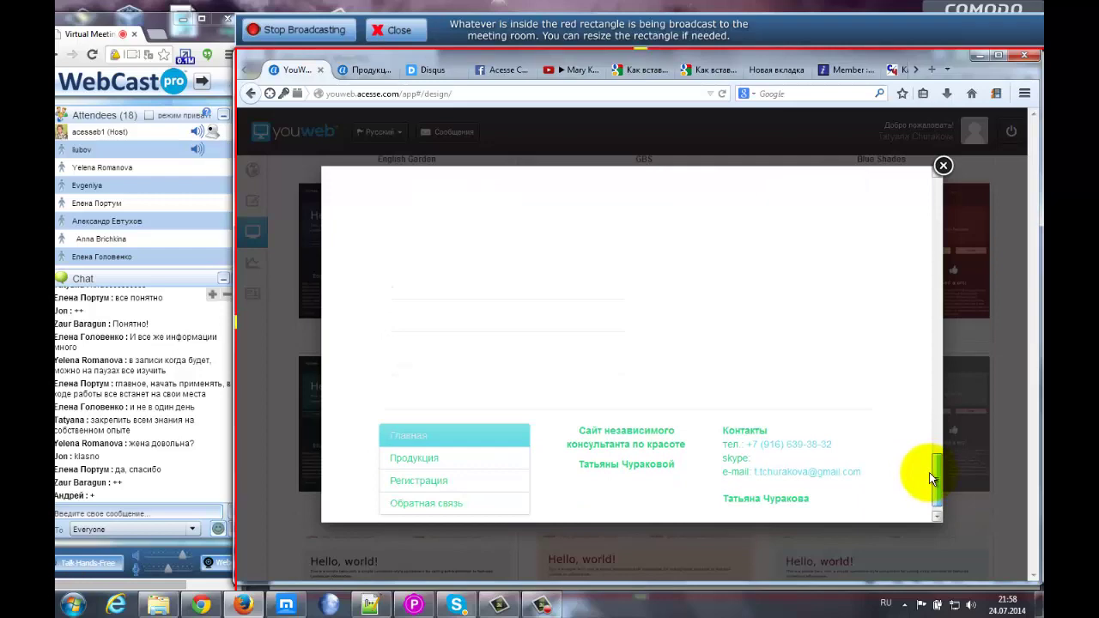
left_click_drag(934, 483, 936, 182)
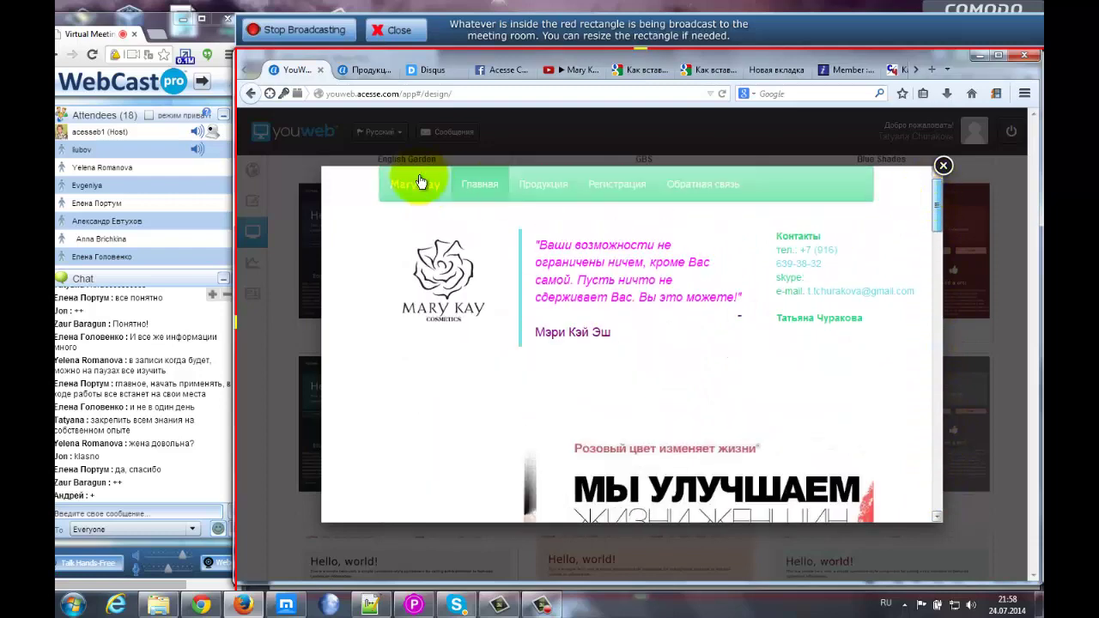
left_click(606, 191)
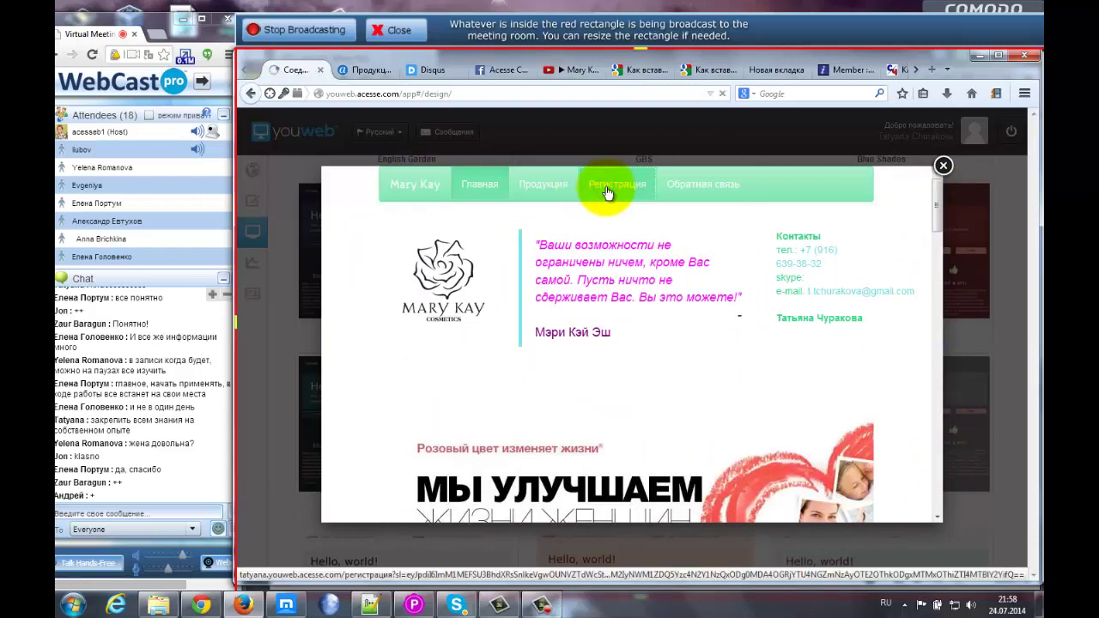
left_click(943, 166)
- Scroll past the remaining themes and return to the Mary Kay site's overview
left_click_drag(1037, 468, 1035, 139)
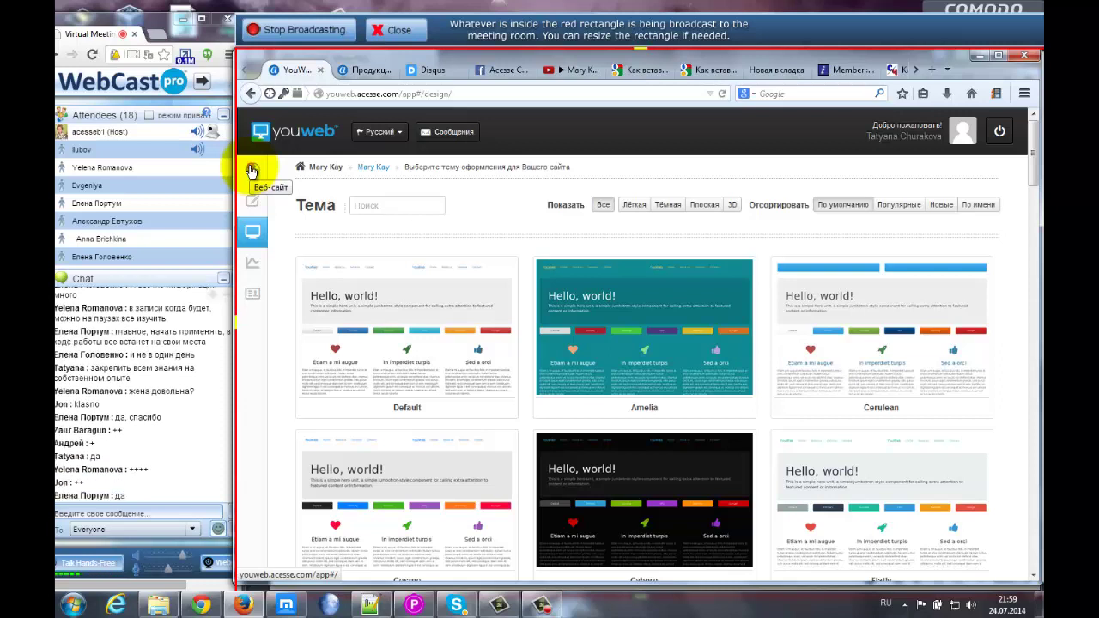
left_click(252, 170)
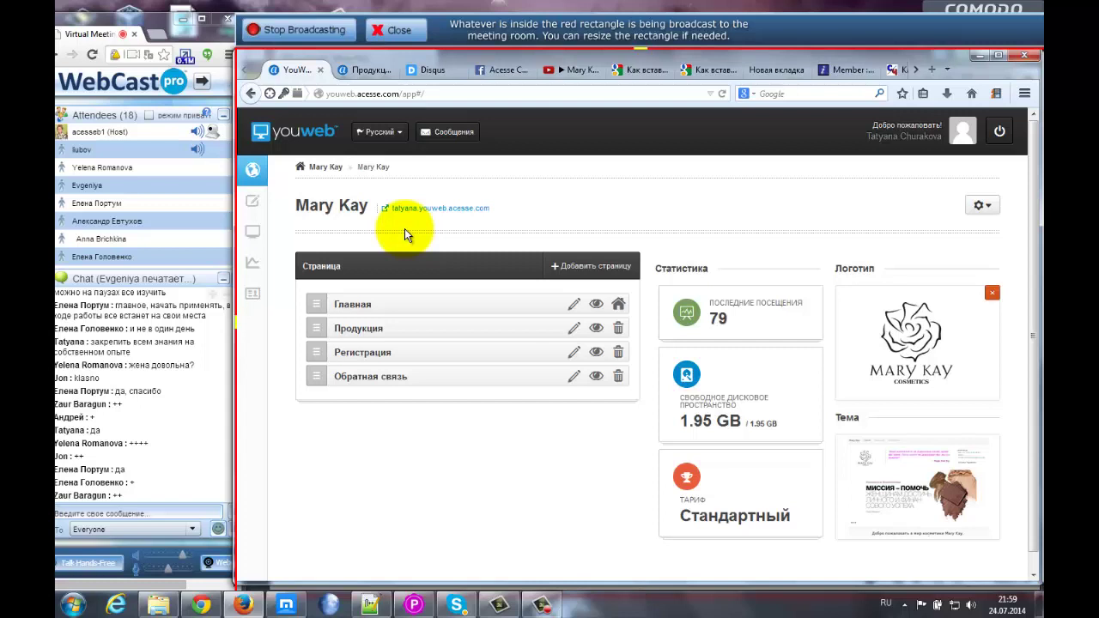
- View the Mary Kay site's Сменить домен dialog, then switch to the blank new tab
left_click(989, 210)
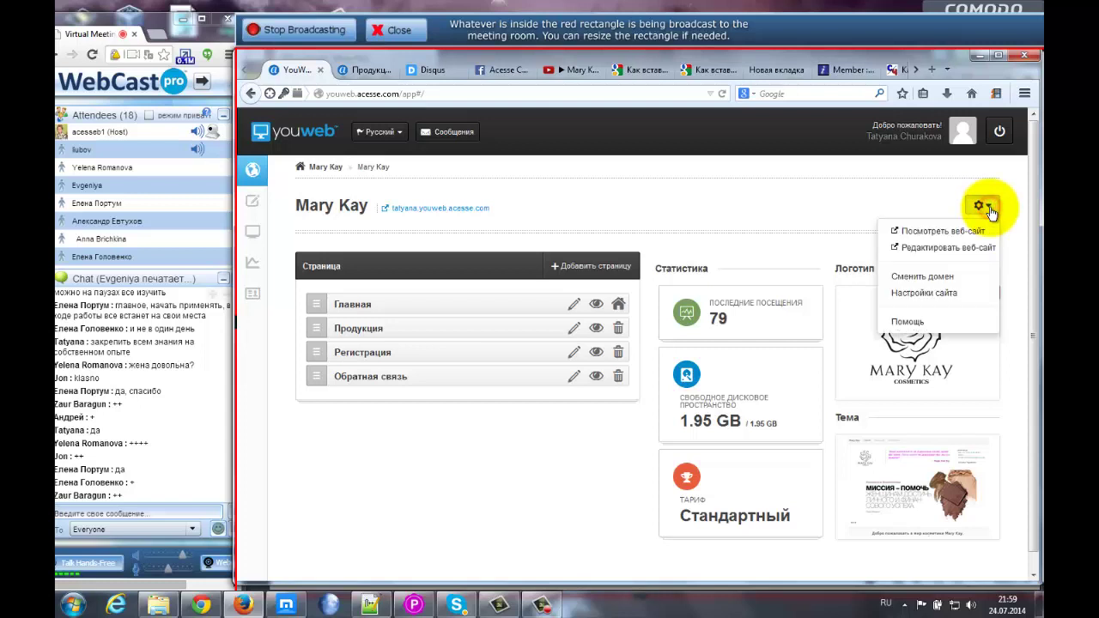
left_click(945, 277)
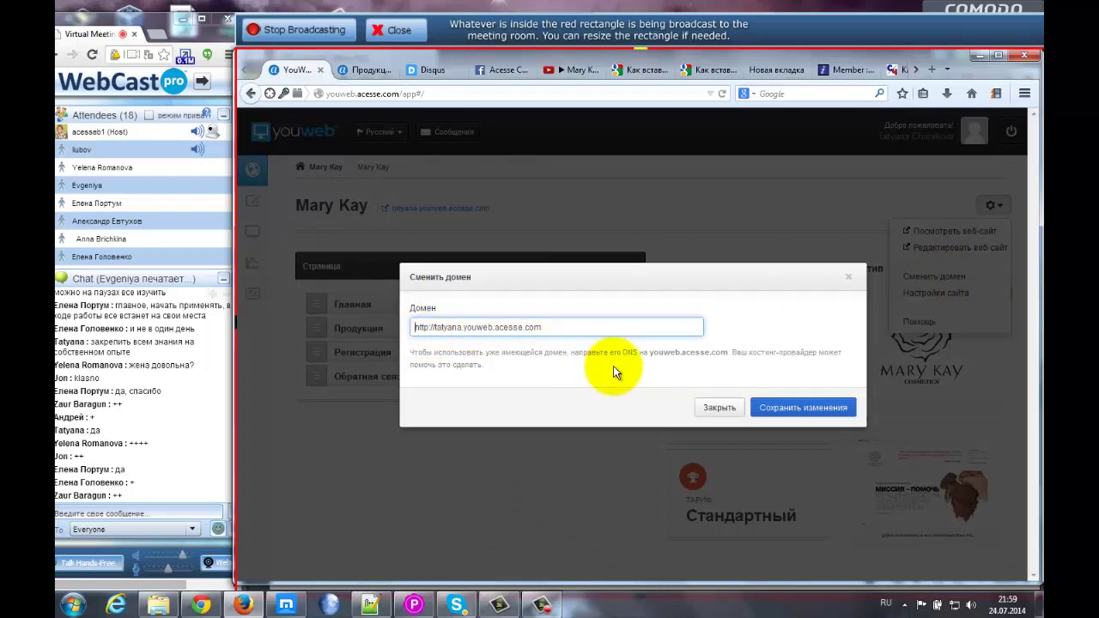
left_click(783, 69)
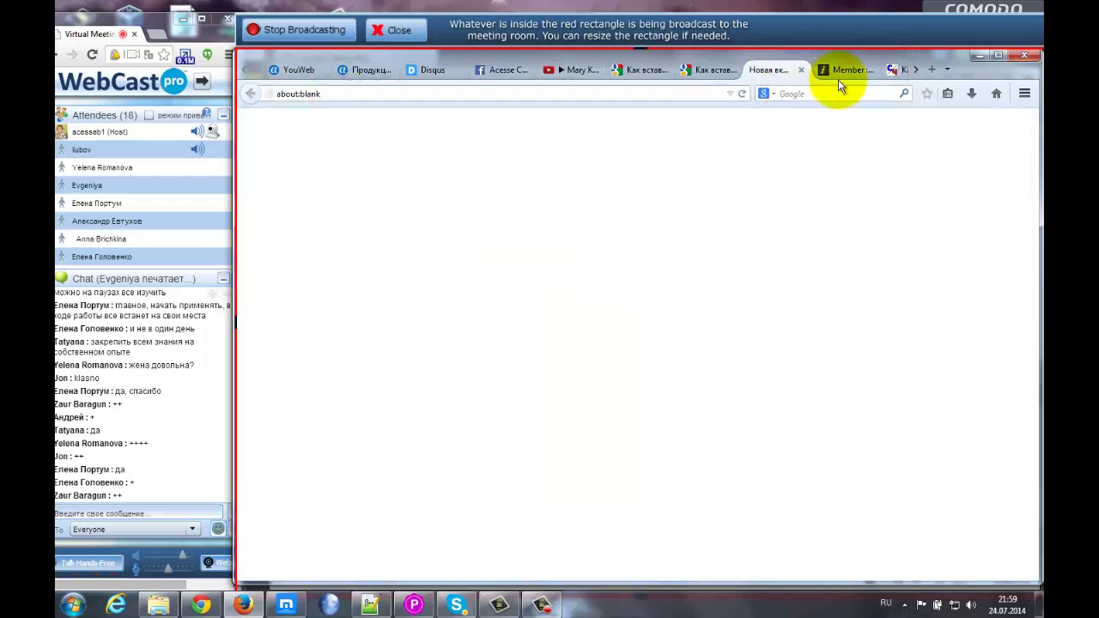
- Go to the member area's banners tab and open the V-Сервисы section
left_click(916, 70)
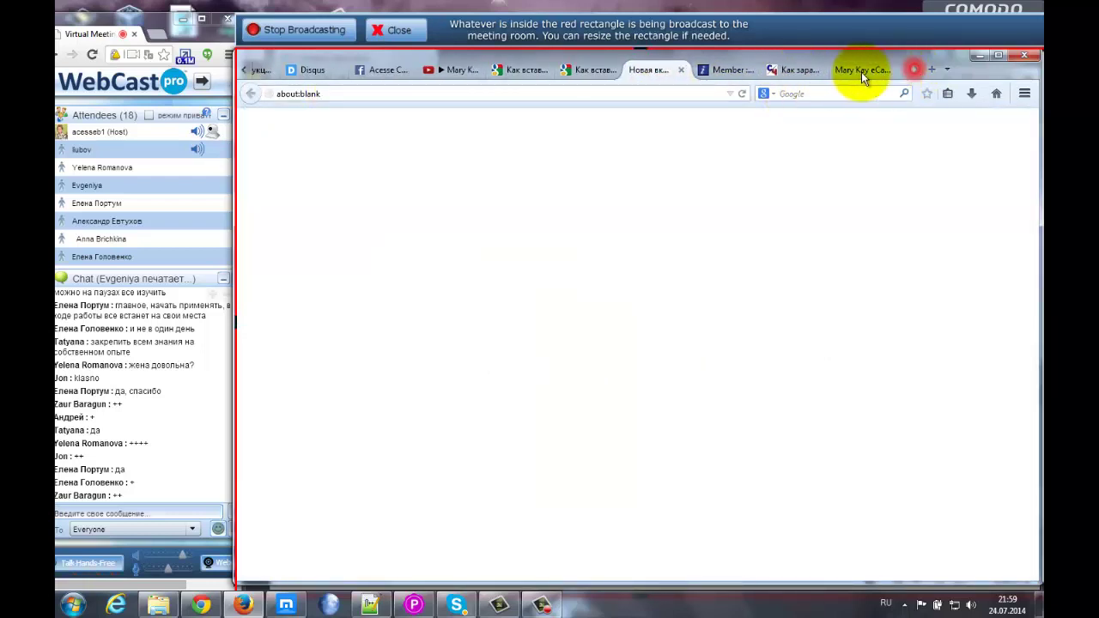
left_click(717, 74)
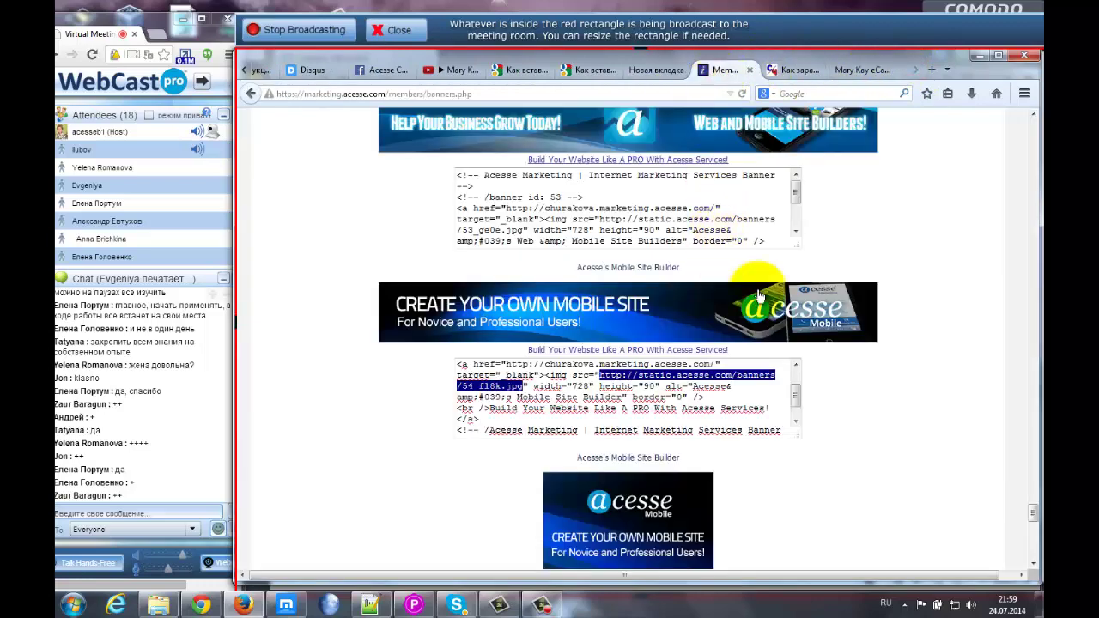
scroll(936, 235, "down", 5)
scroll(936, 234, "up", 3)
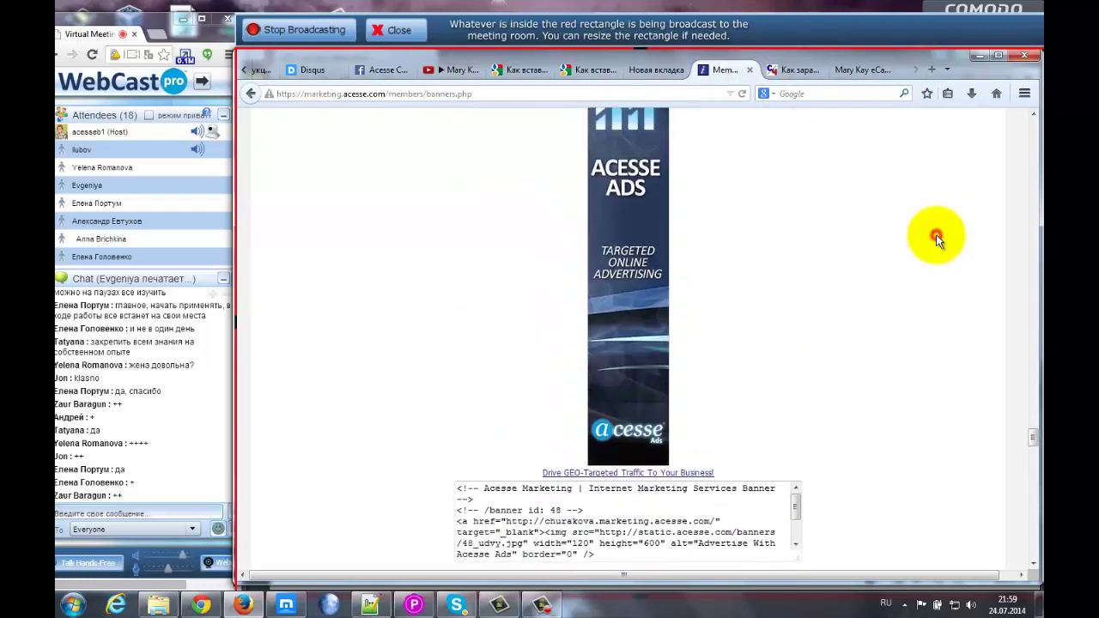
scroll(936, 234, "up", 3)
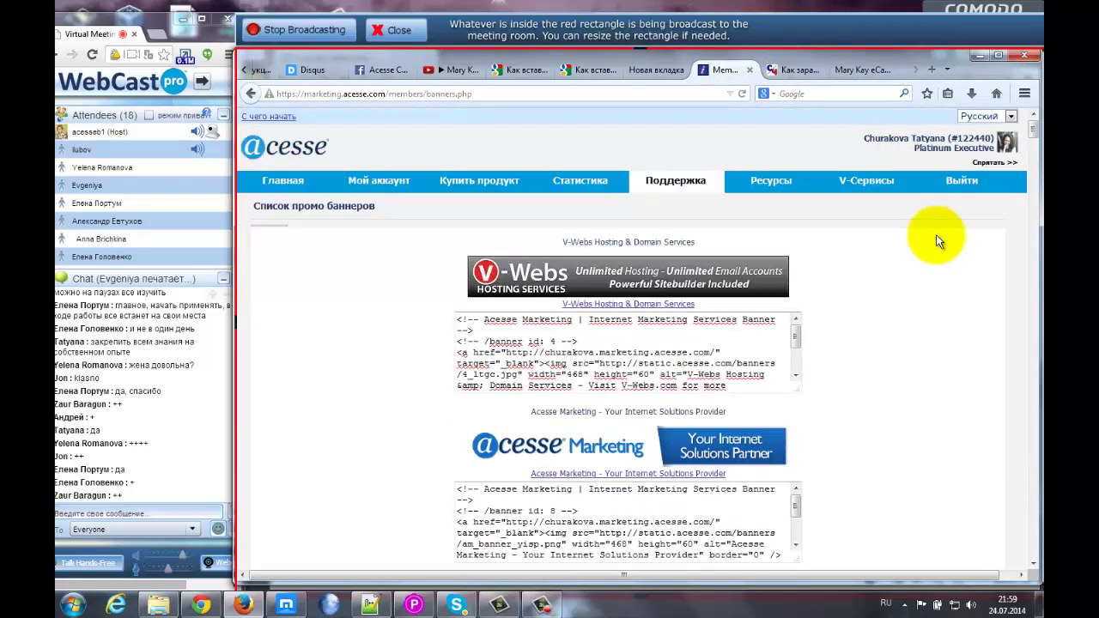
left_click(854, 182)
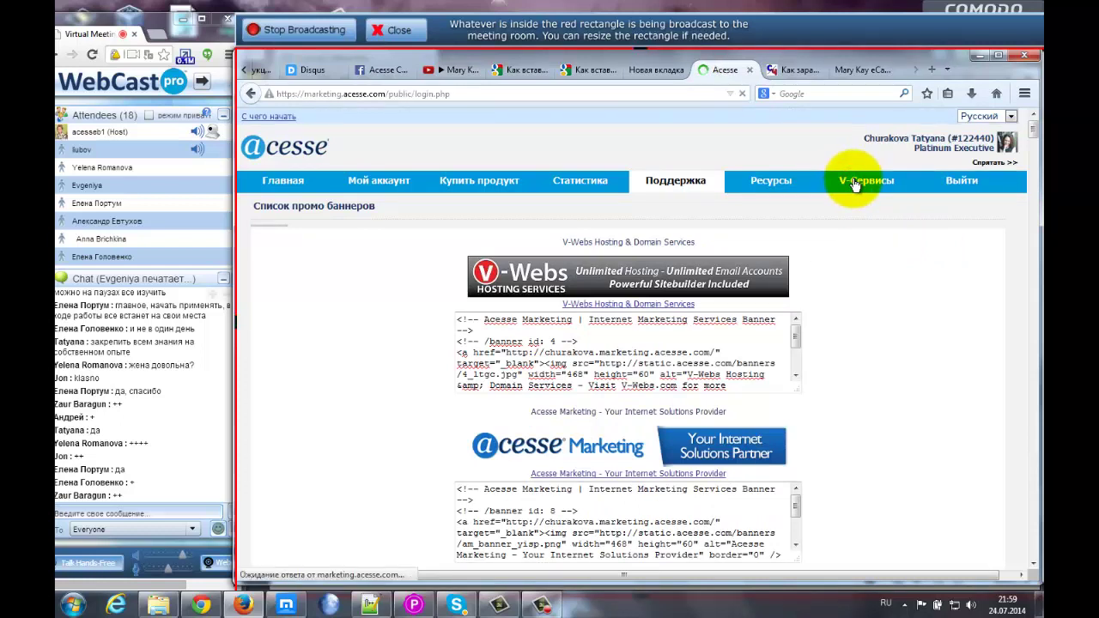
- Log in with the saved member ID, the account password and the Turing number
left_click(626, 242)
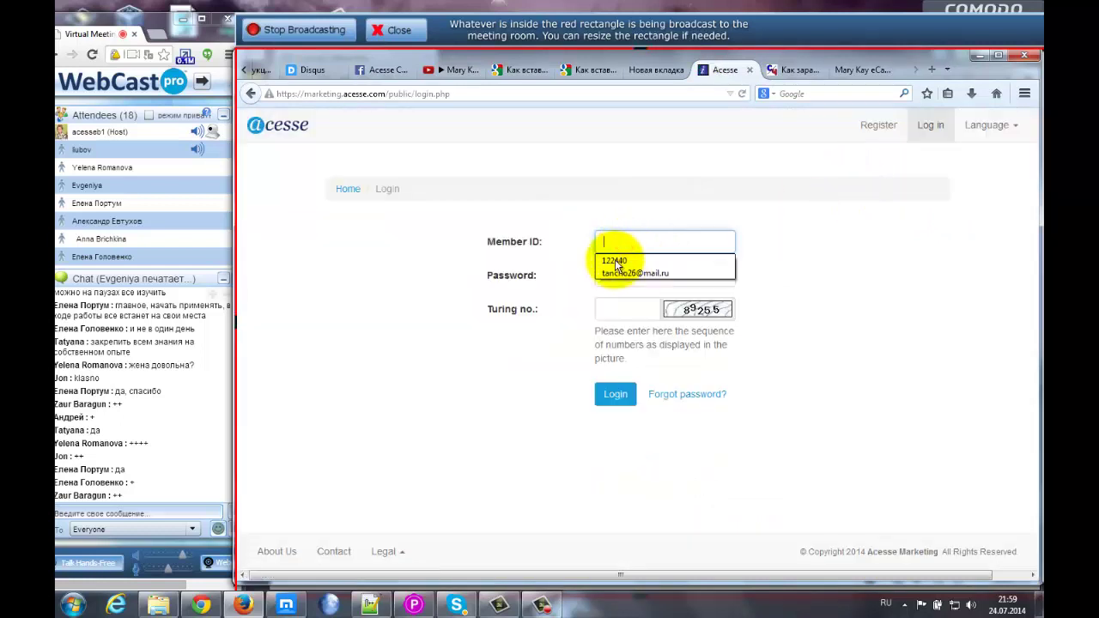
left_click(612, 266)
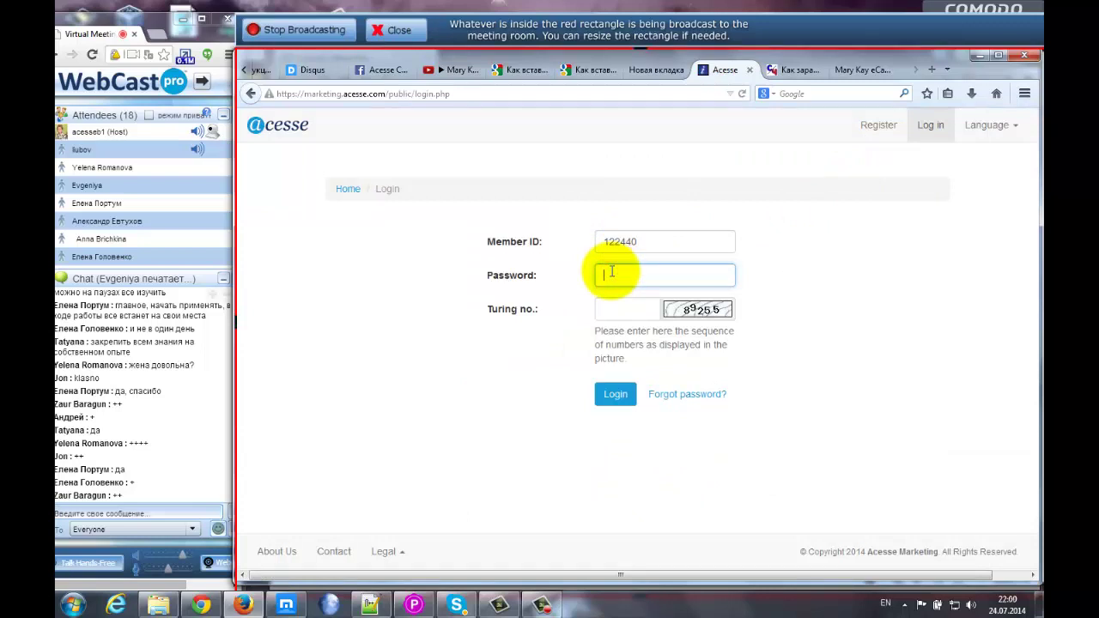
type("***********")
key("Tab")
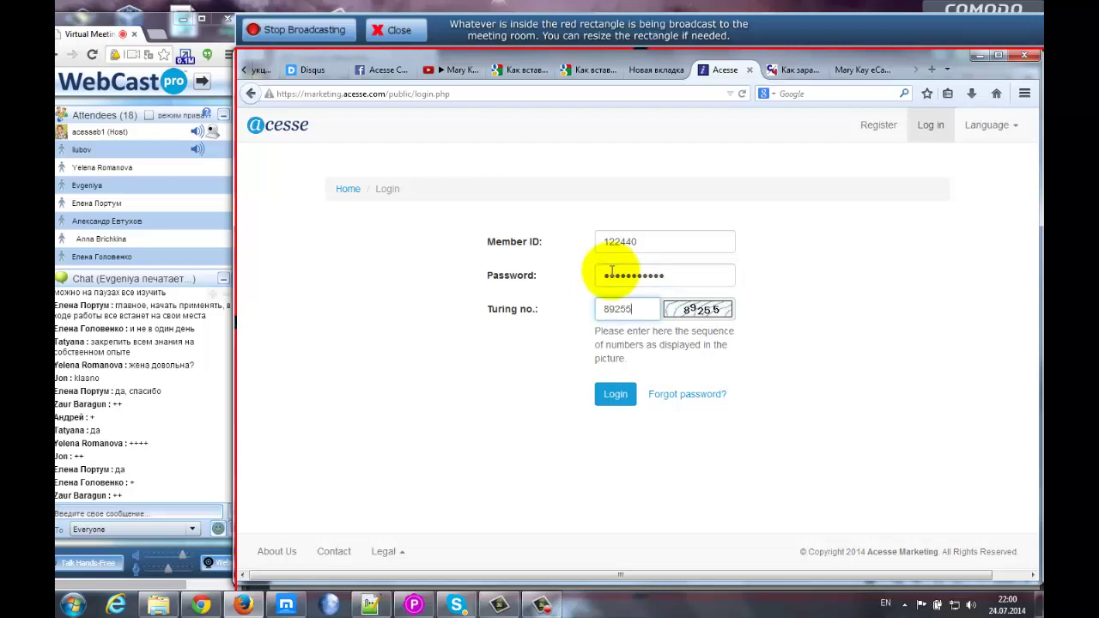
type("89255")
key("Return")
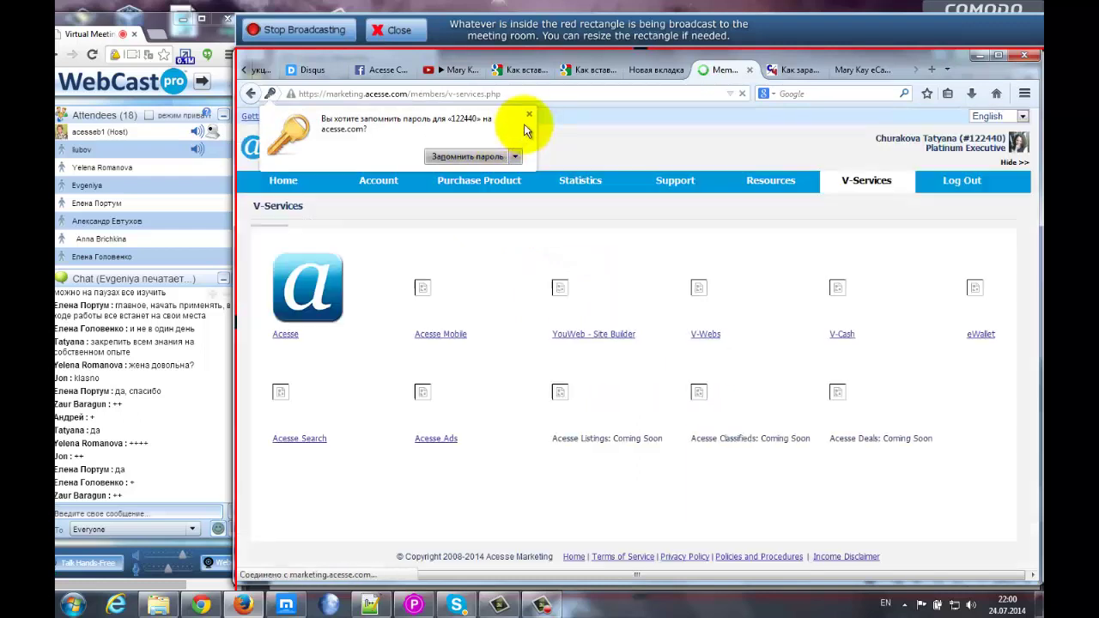
- Dismiss the save-password prompt, open V-Webs, and switch its page language to Russian
left_click(528, 115)
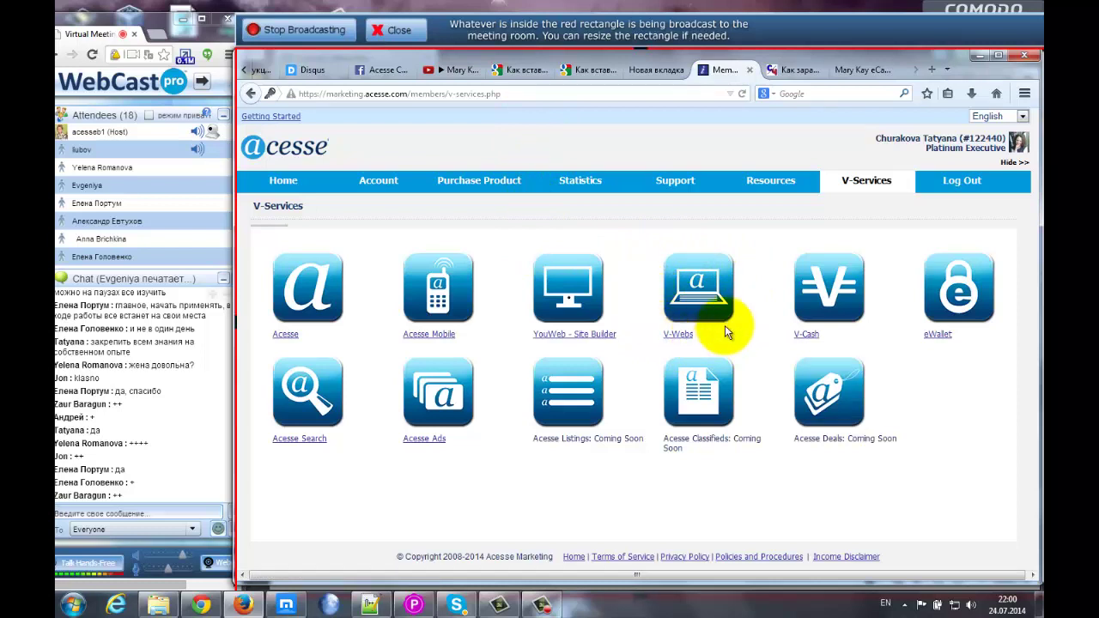
left_click(699, 292)
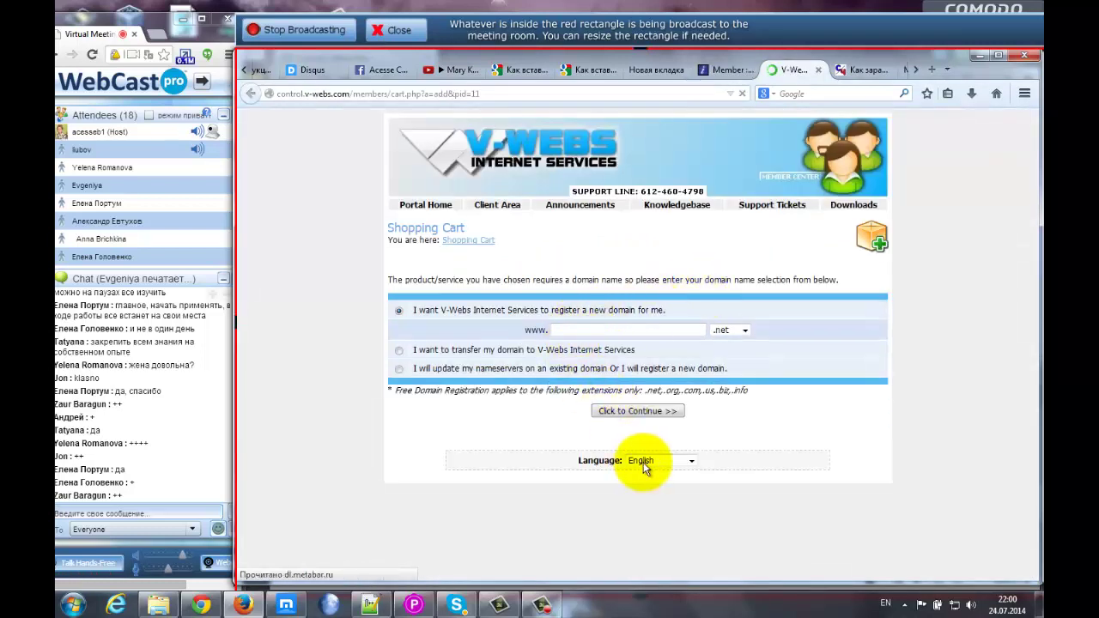
left_click(650, 461)
left_click(649, 439)
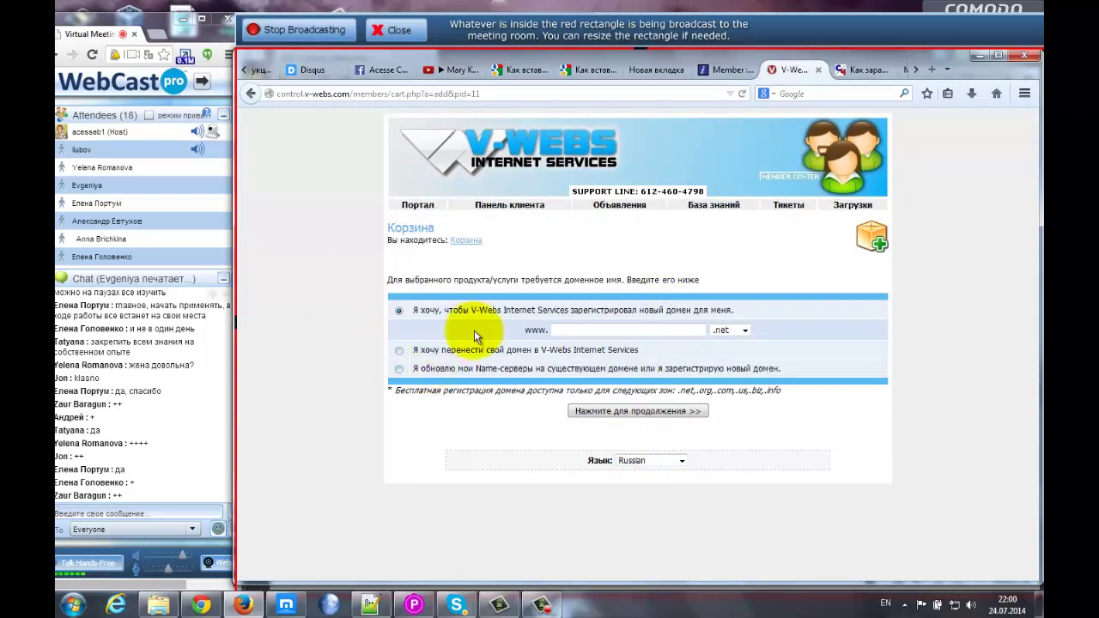
- Enter 'mybizness' as the new domain name and keep the .net zone
left_click(563, 330)
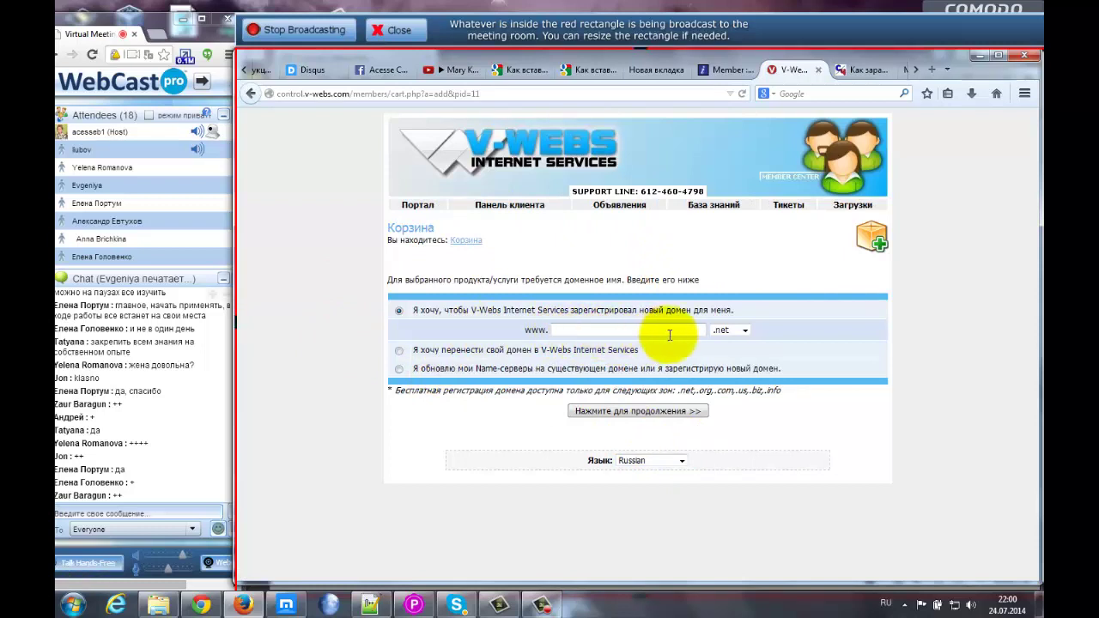
key("alt+shift")
type("v")
type("my")
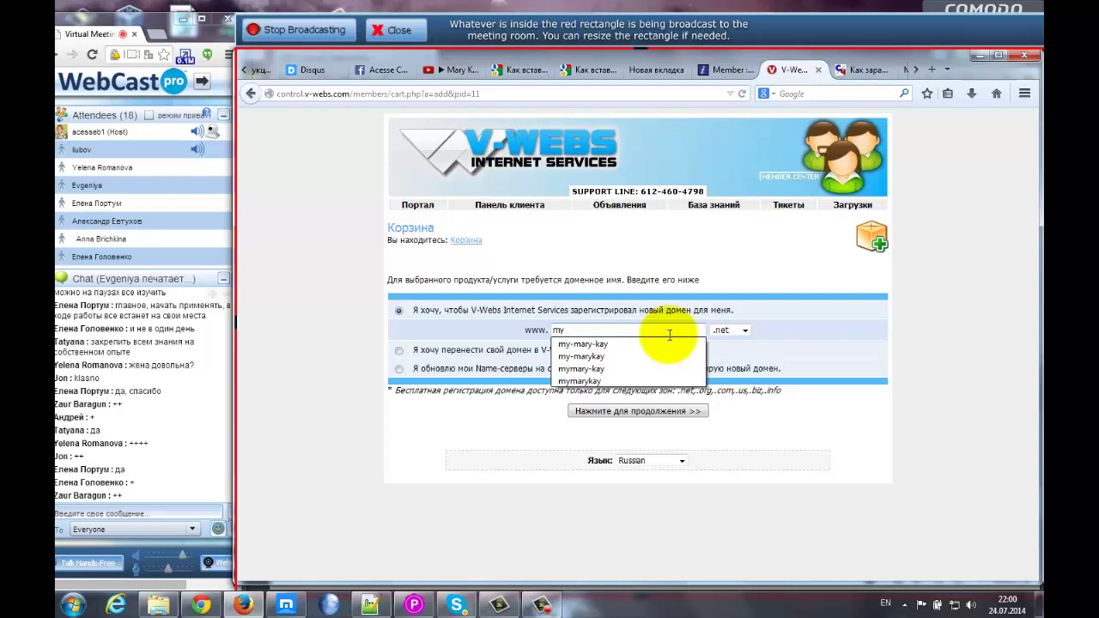
key("BackSpace")
type("-l")
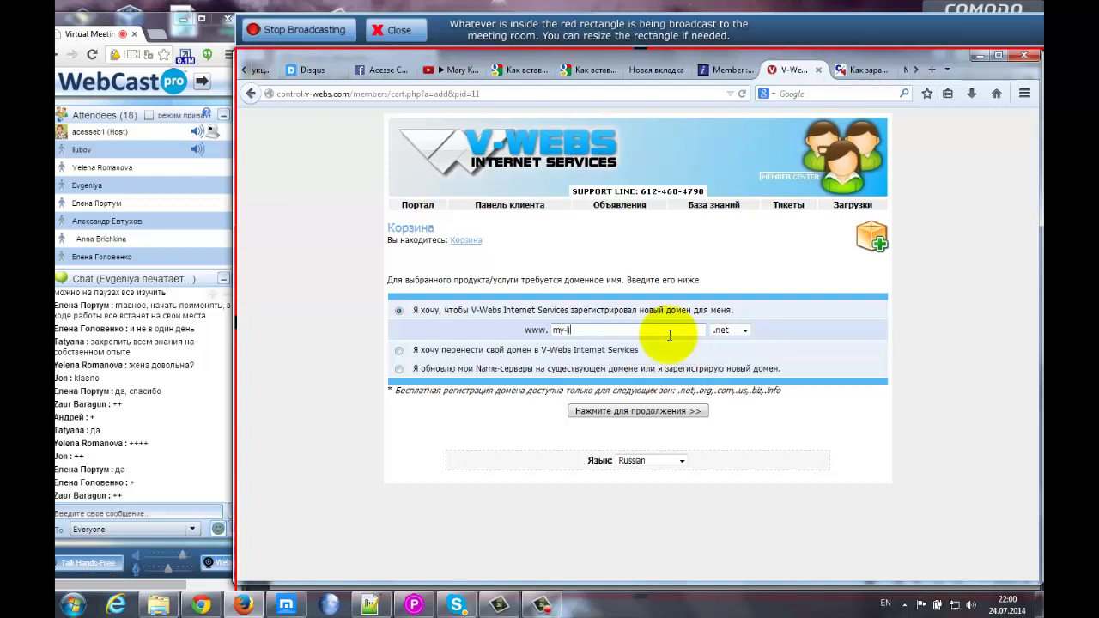
key("BackSpace")
key("BackSpace")
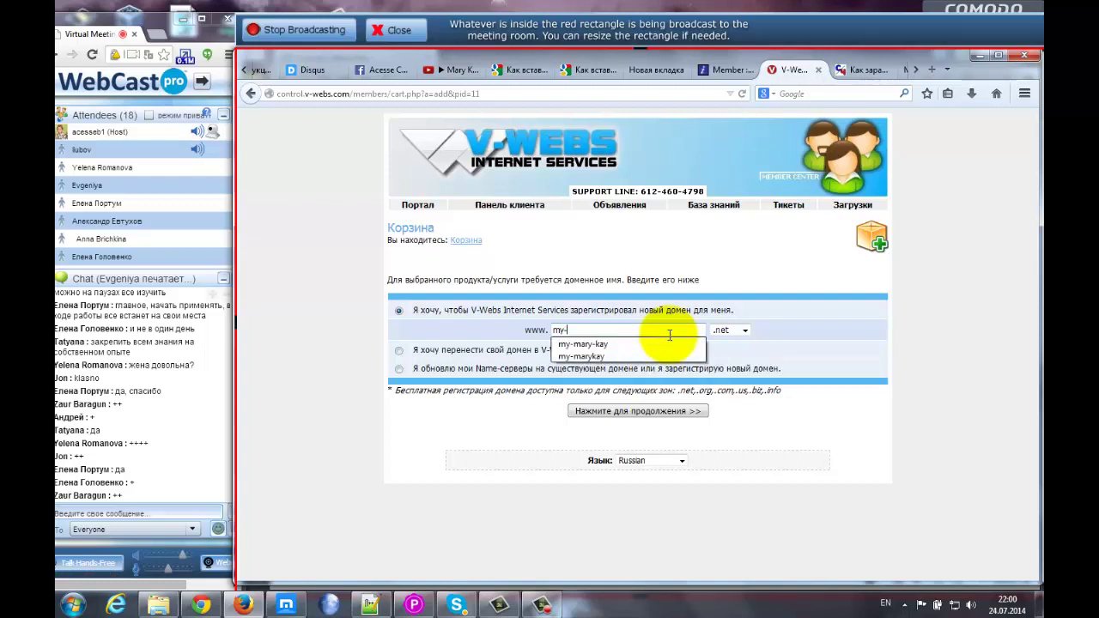
key("BackSpace")
key("BackSpace")
key("BackSpace")
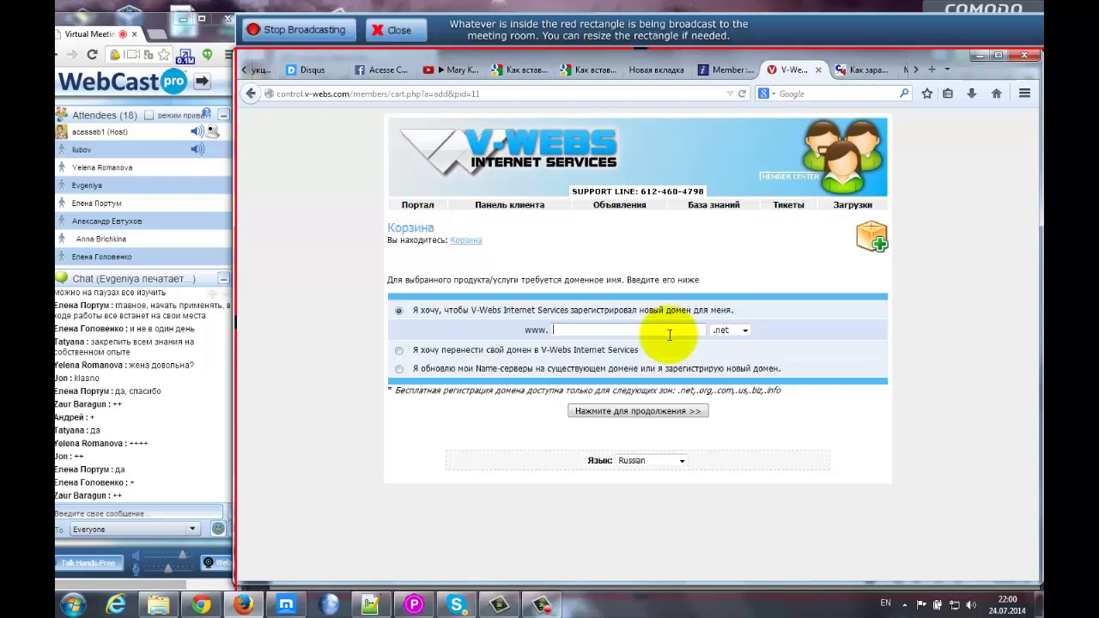
type("mybizness")
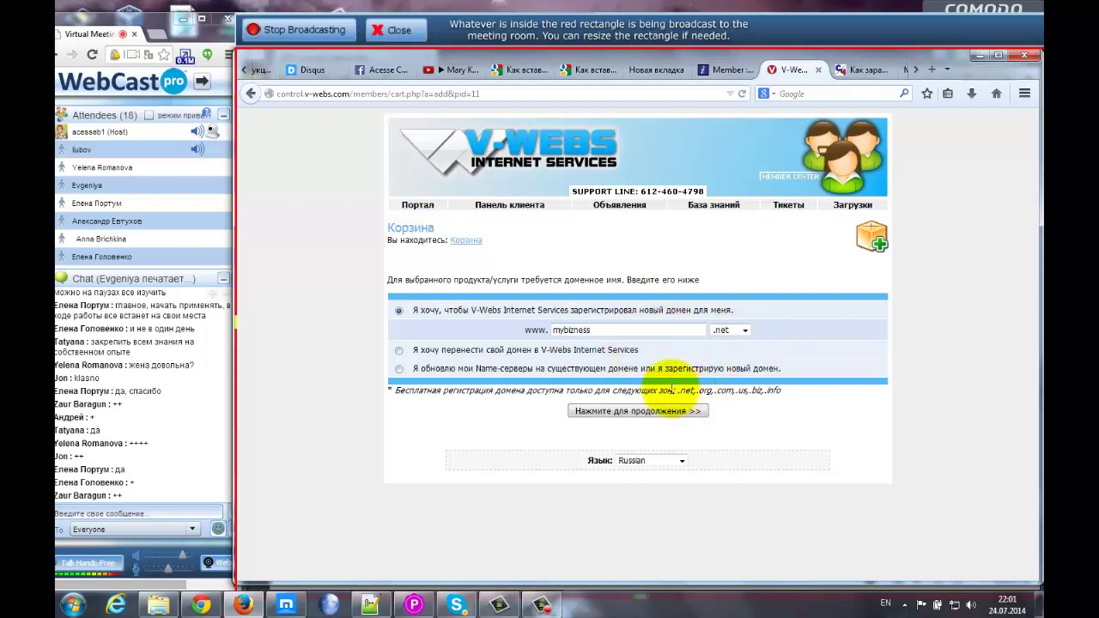
left_click_drag(673, 389, 788, 394)
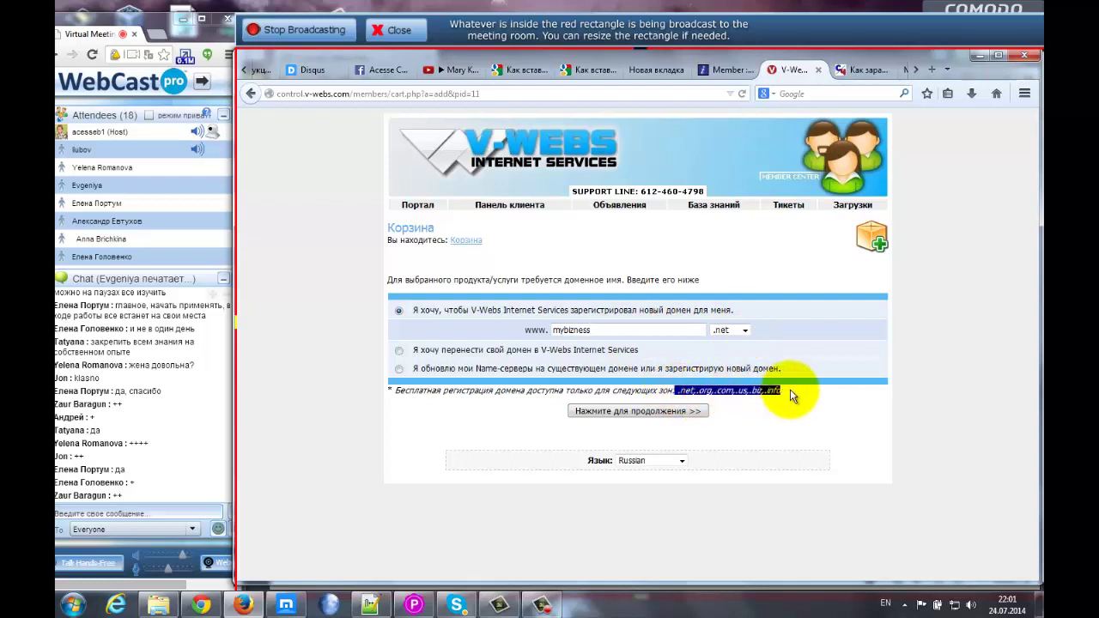
left_click(744, 330)
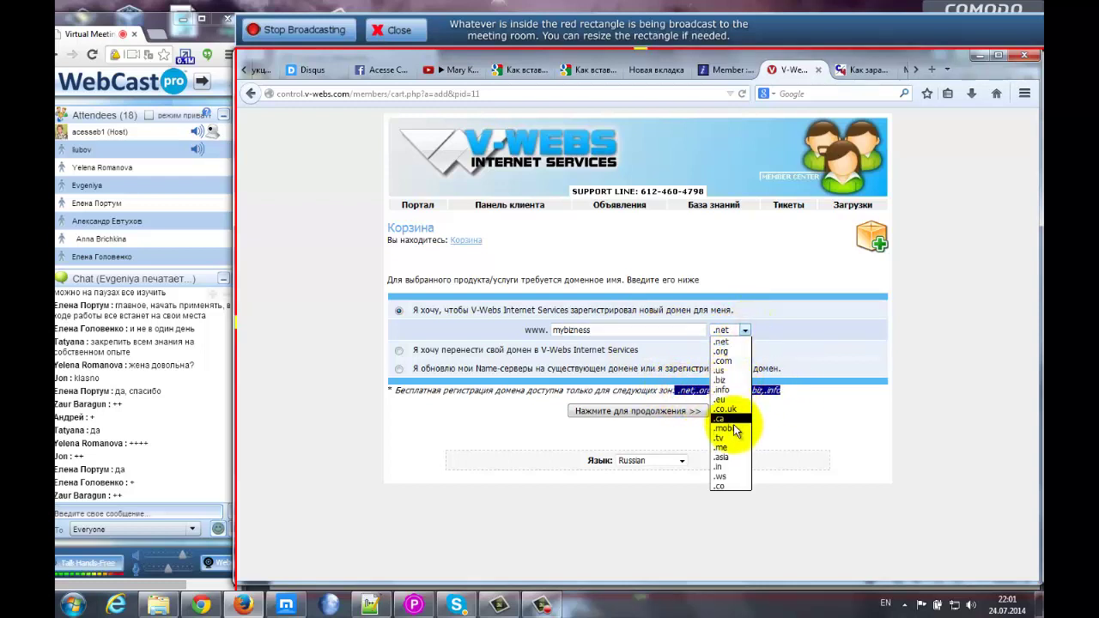
left_click(727, 298)
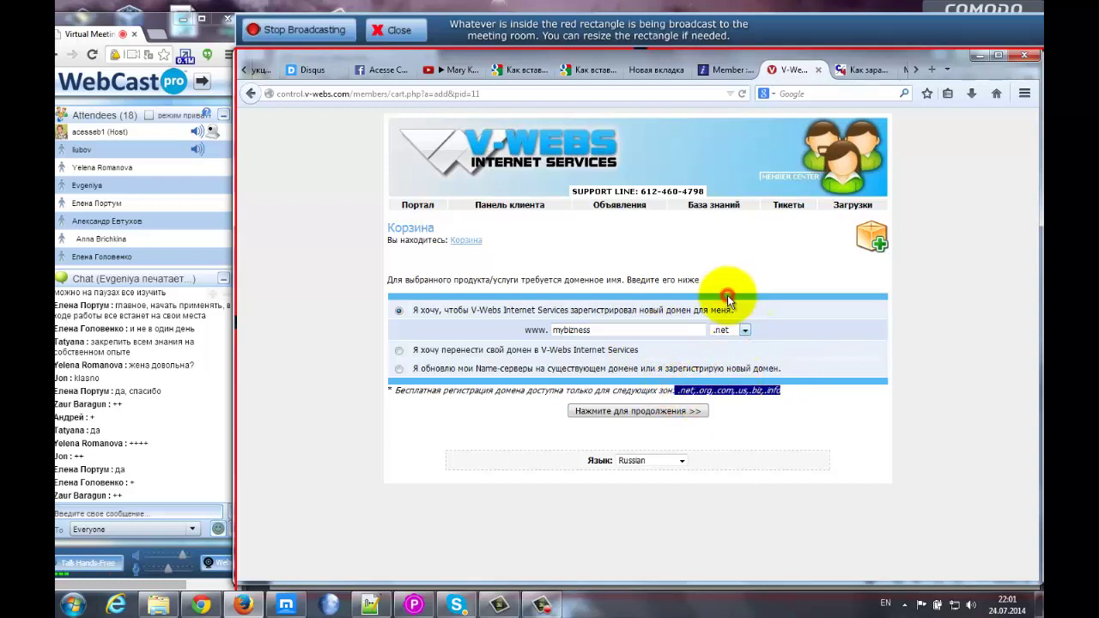
- Check availability of mybizness and review the mybizness.org result
left_click(632, 411)
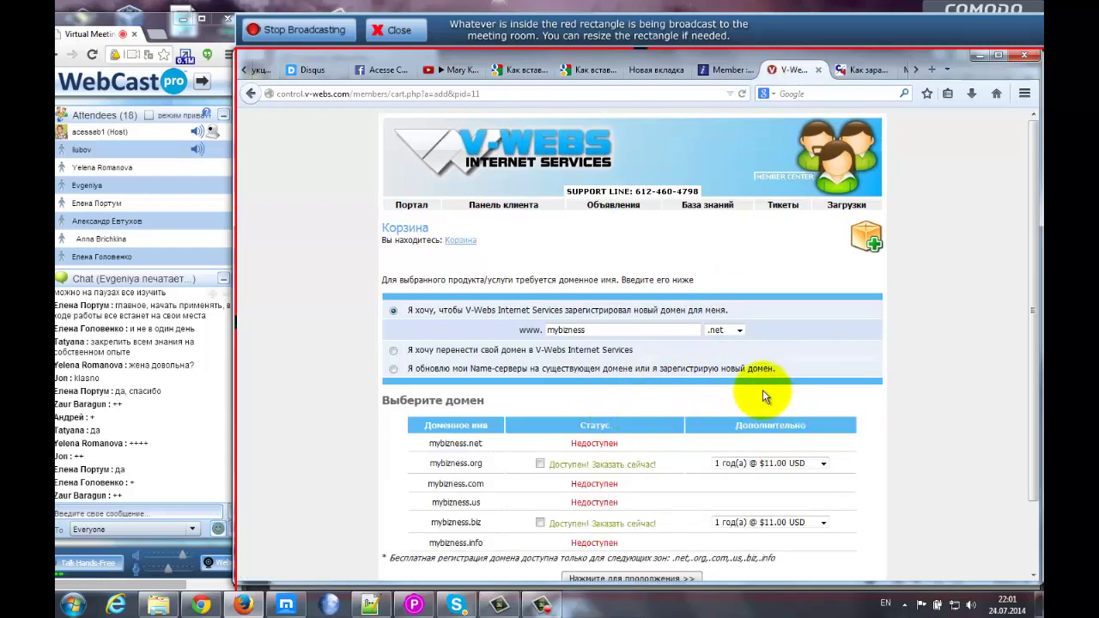
scroll(756, 388, "down", 2)
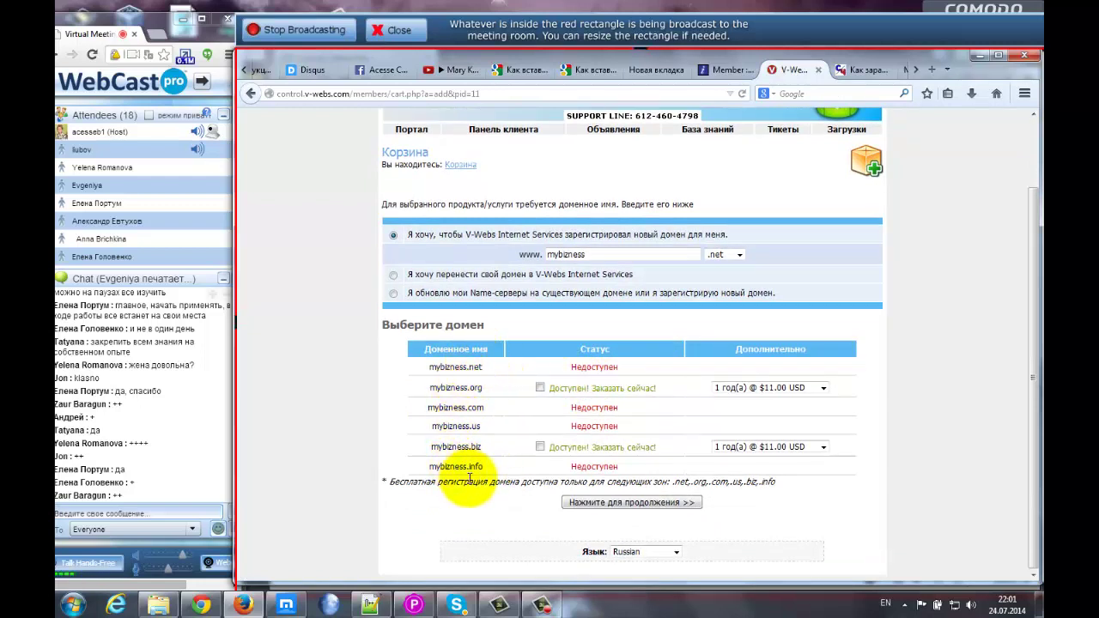
left_click_drag(456, 389, 491, 393)
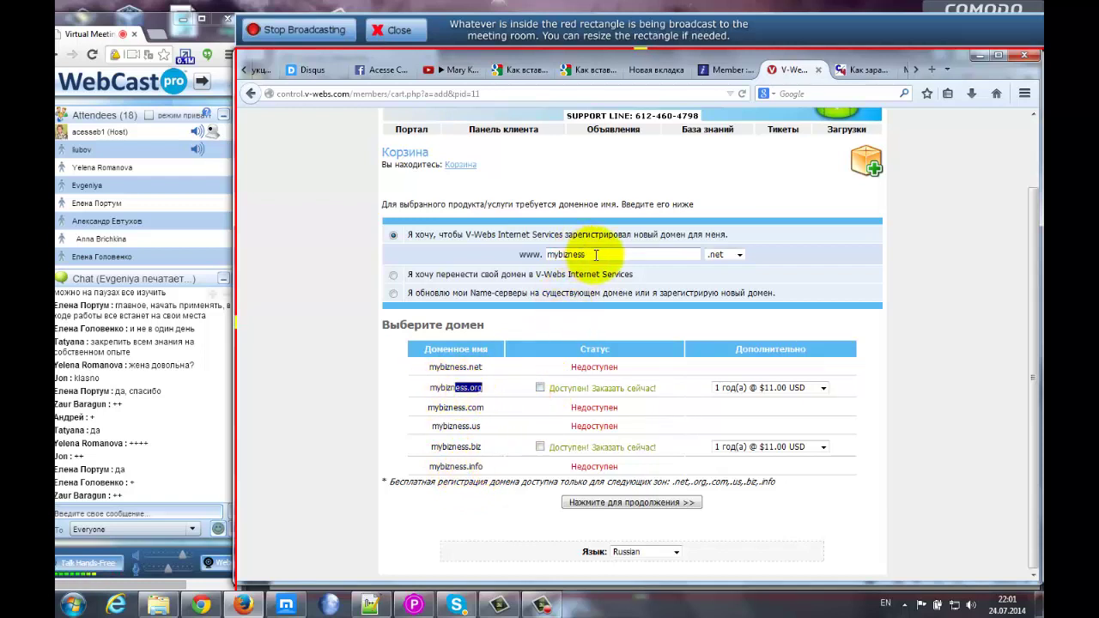
left_click_drag(596, 255, 527, 253)
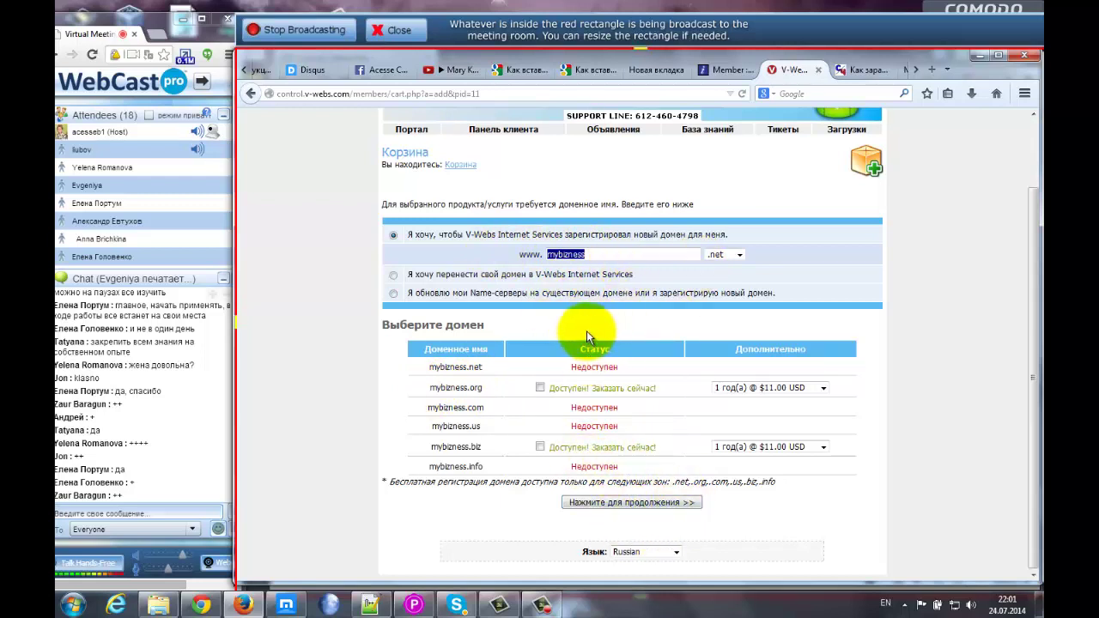
- Select mybizness.org and continue to the Acesse Marketing Hosting configuration
left_click(540, 387)
left_click(635, 505)
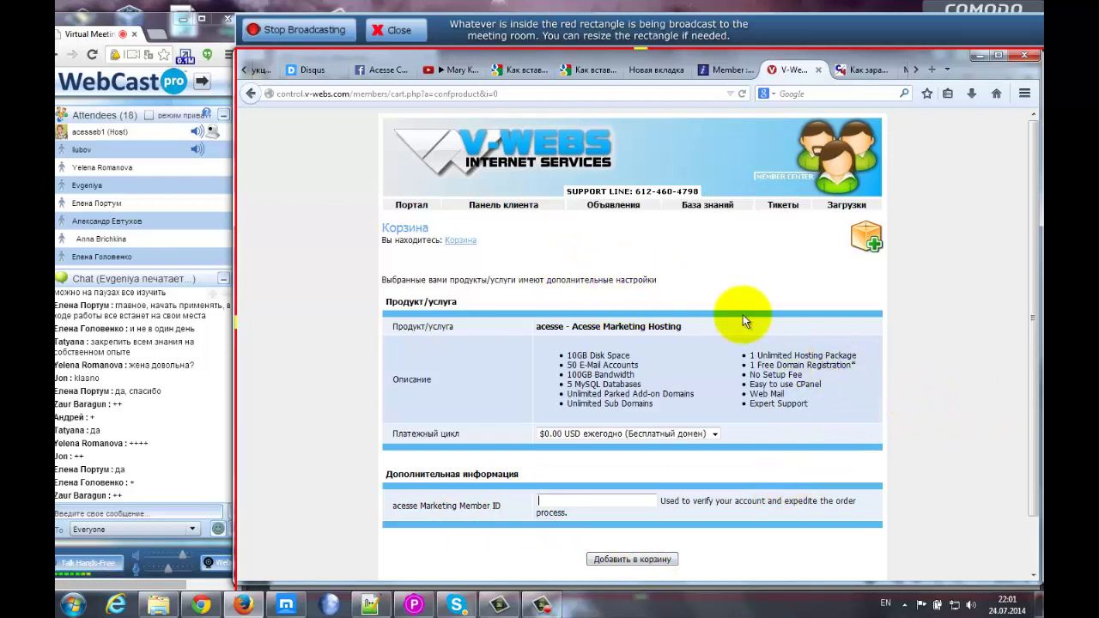
left_click(549, 501)
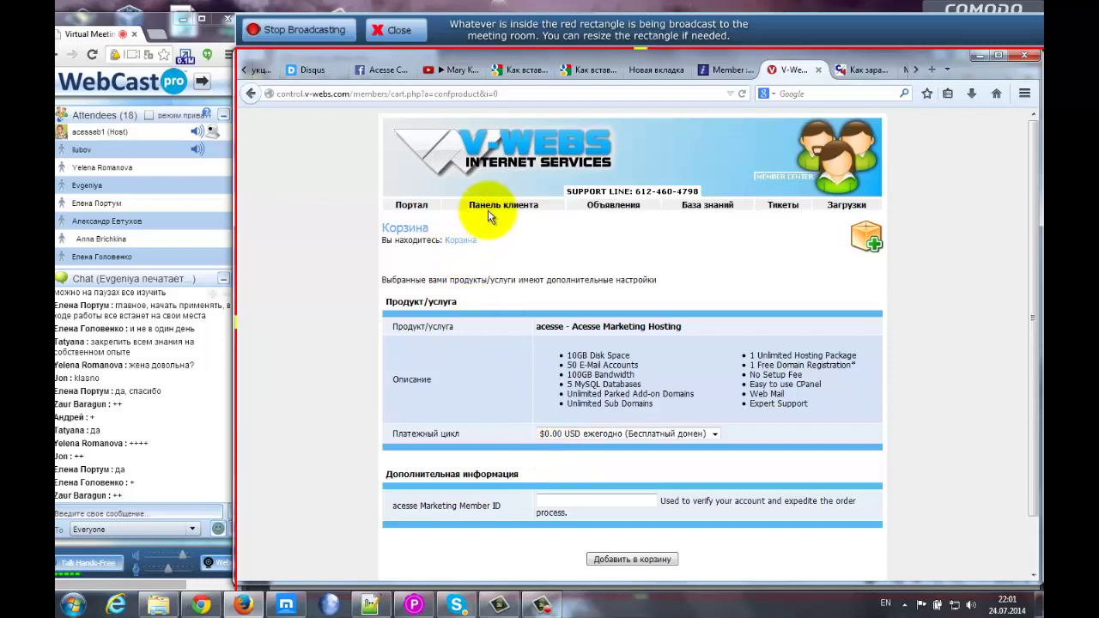
left_click(243, 73)
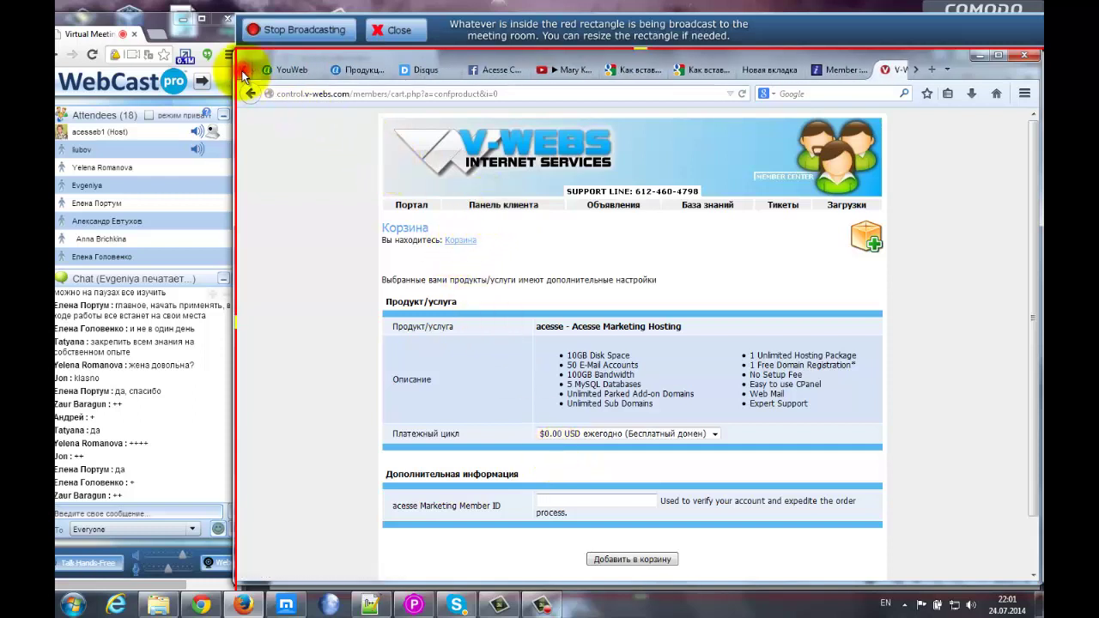
- Read the current youweb address and the DNS instructions pointing to youweb.acesse.com, then close the dialog
left_click(279, 72)
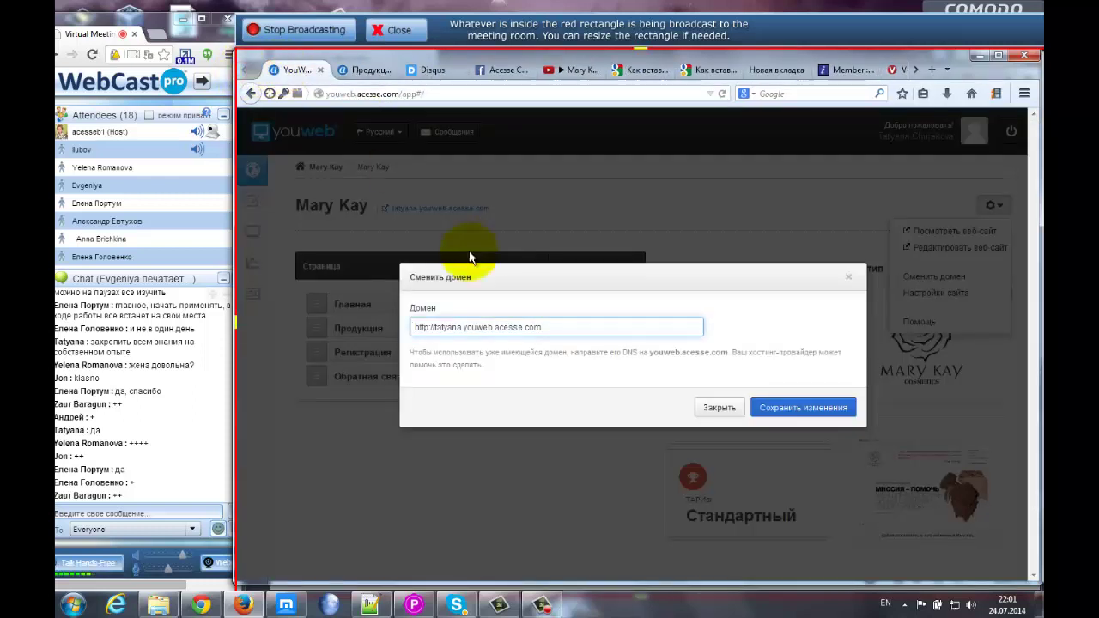
left_click(543, 327)
left_click_drag(544, 327, 433, 327)
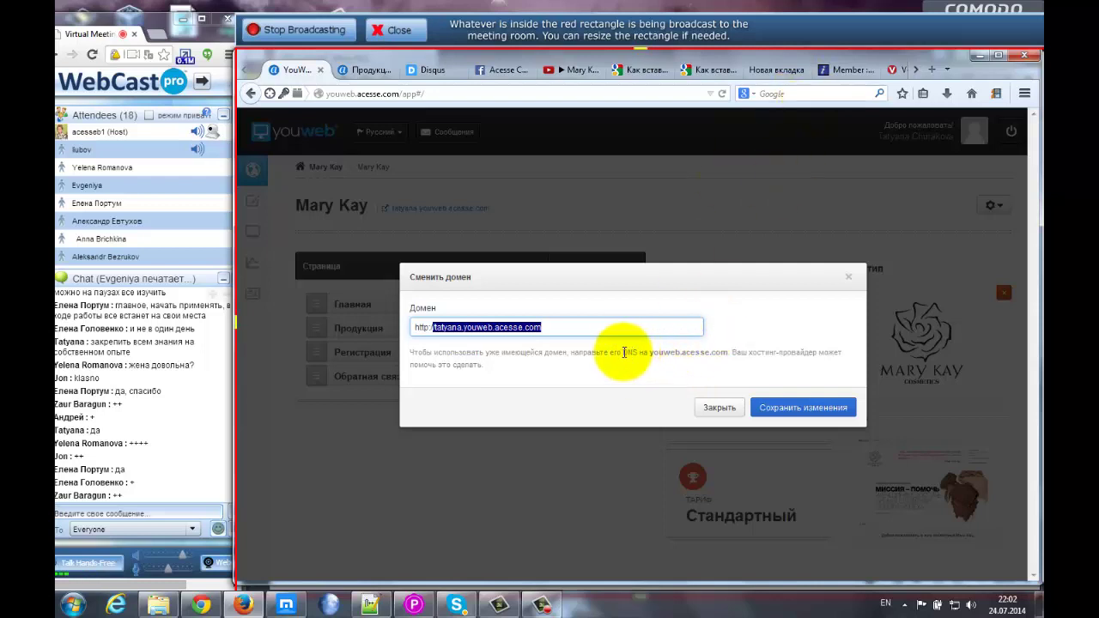
left_click(623, 352)
double_click(633, 352)
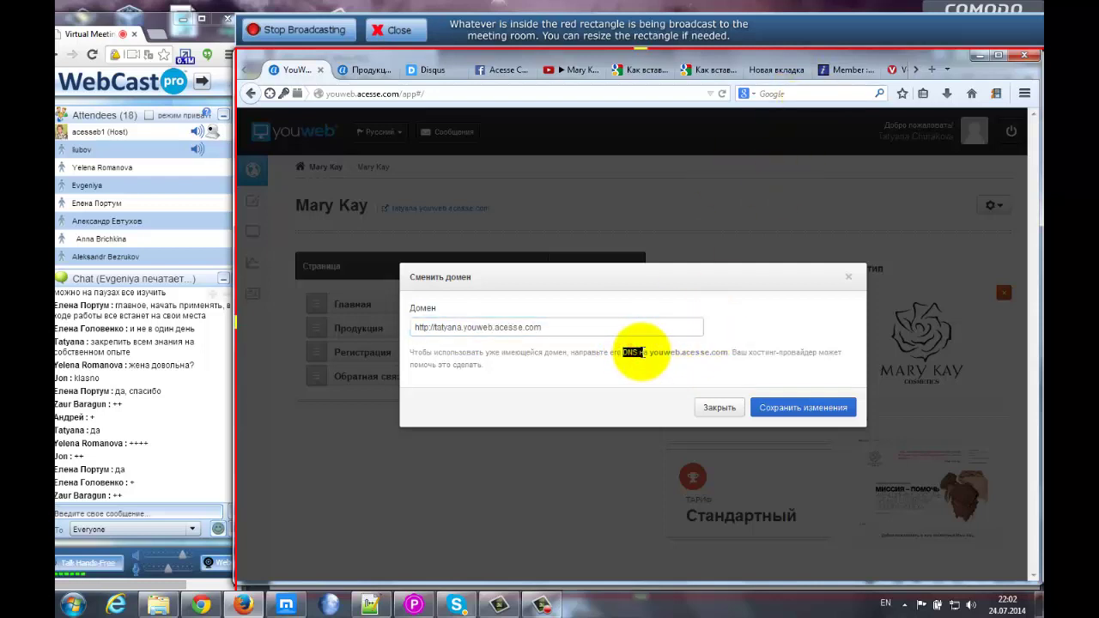
left_click_drag(624, 352, 737, 353)
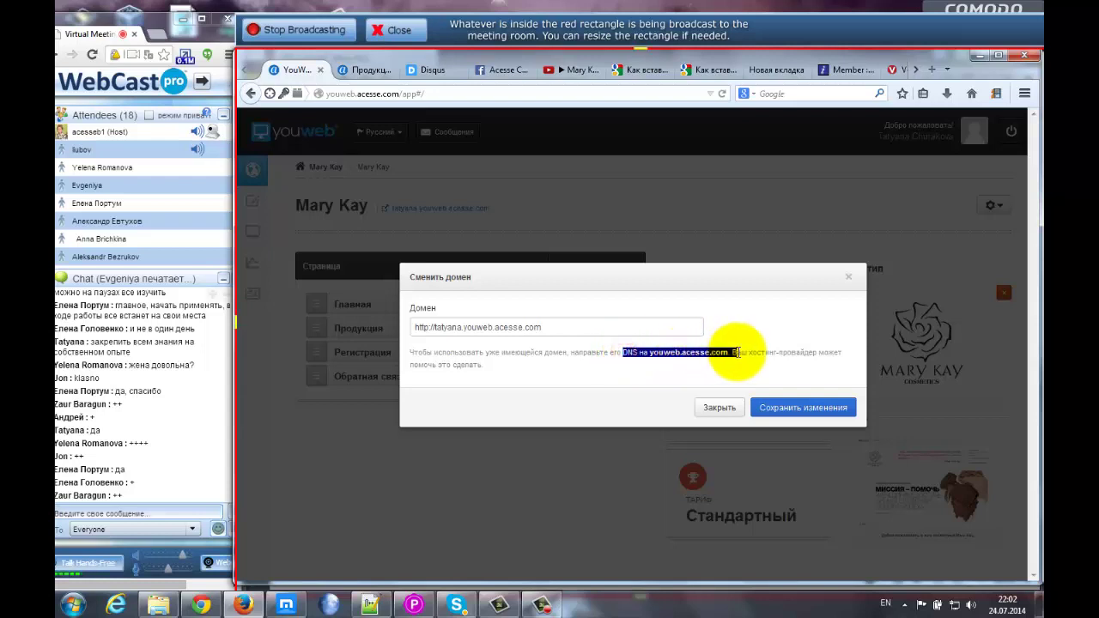
left_click(736, 353)
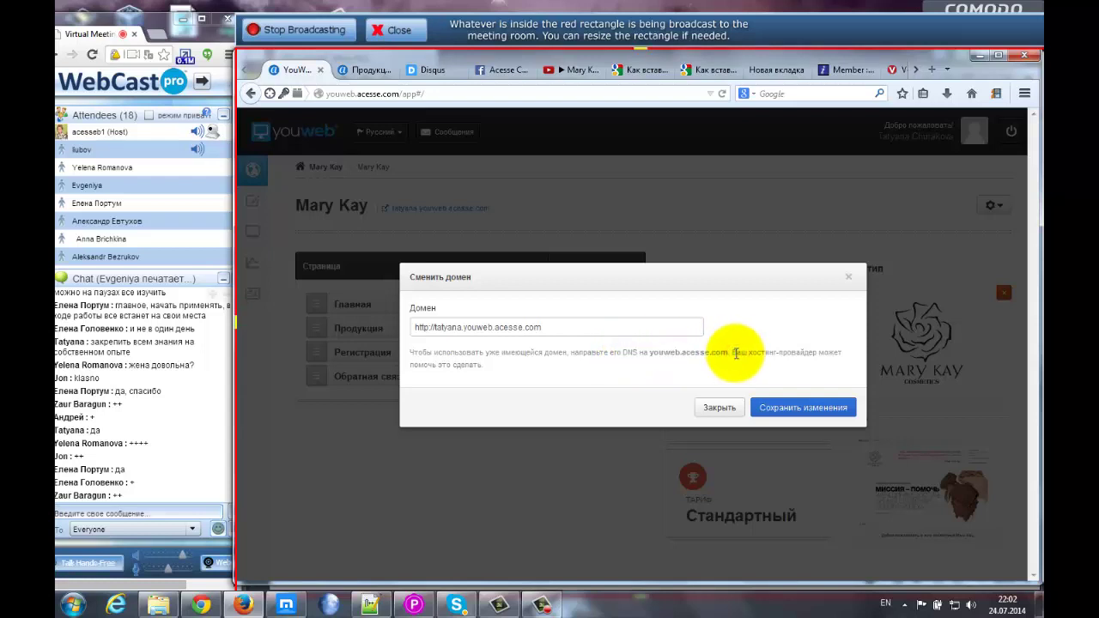
left_click(648, 352)
left_click_drag(685, 352, 736, 353)
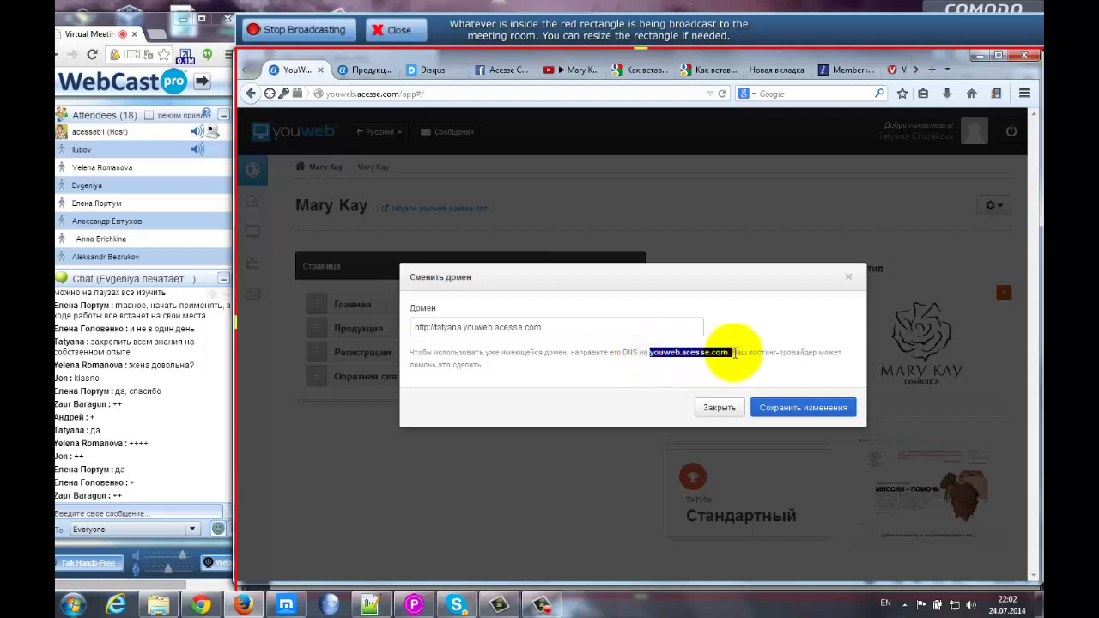
left_click(735, 352)
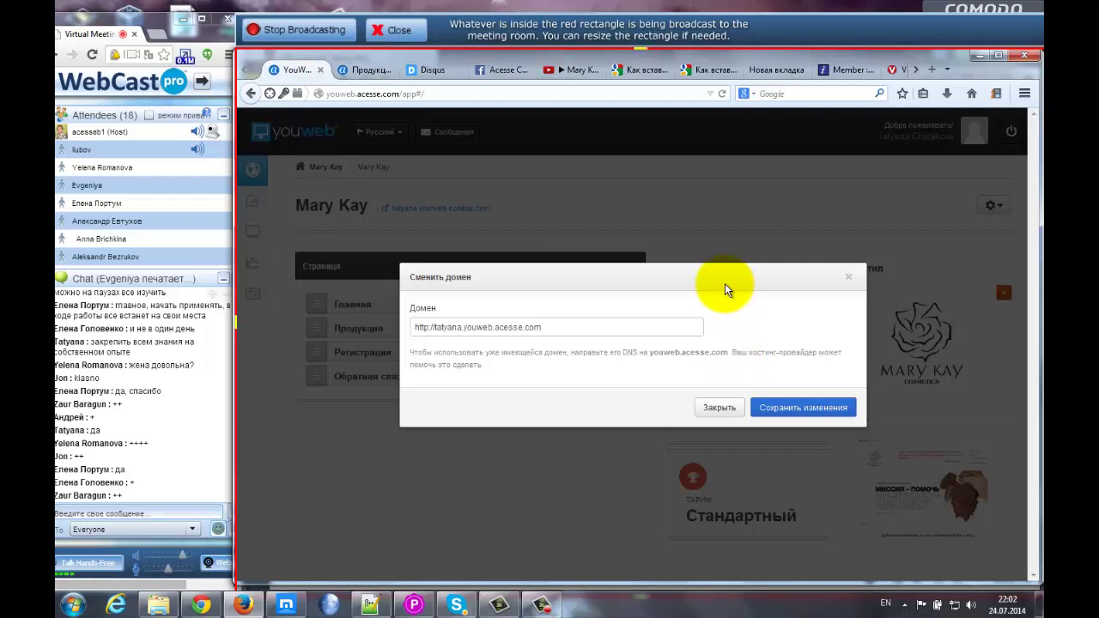
left_click(719, 408)
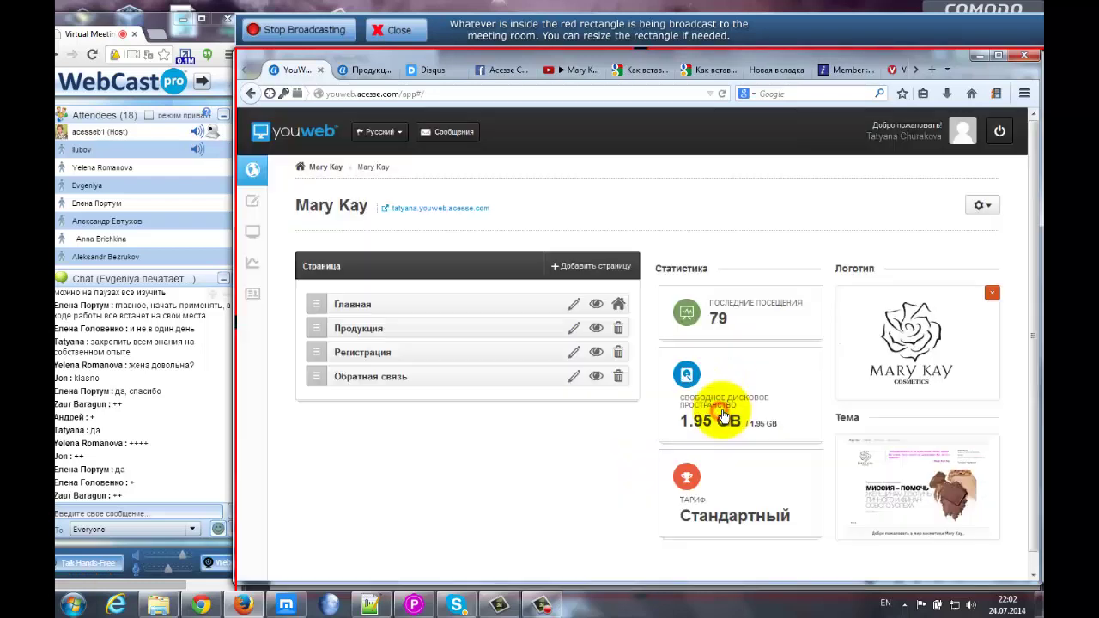
left_click(571, 488)
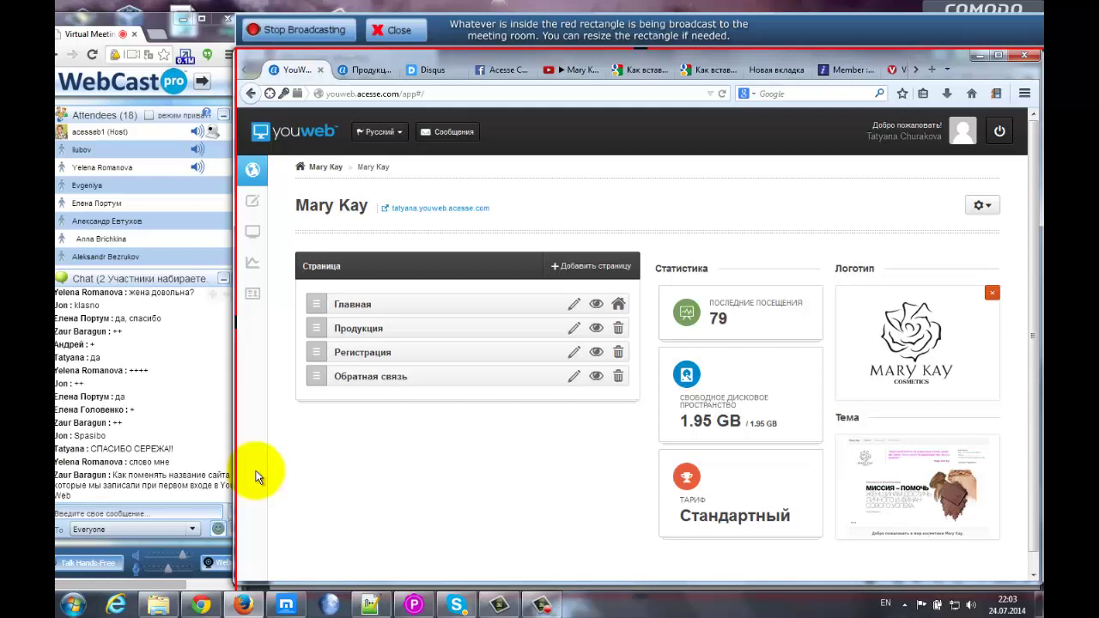
left_click(199, 449)
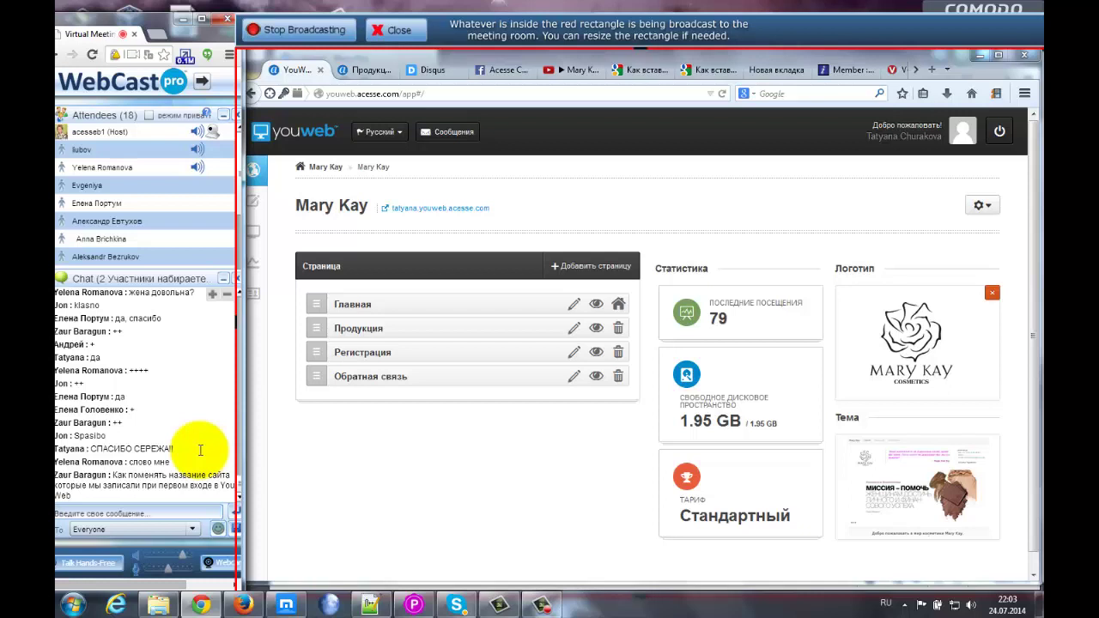
left_click_drag(545, 30, 548, 30)
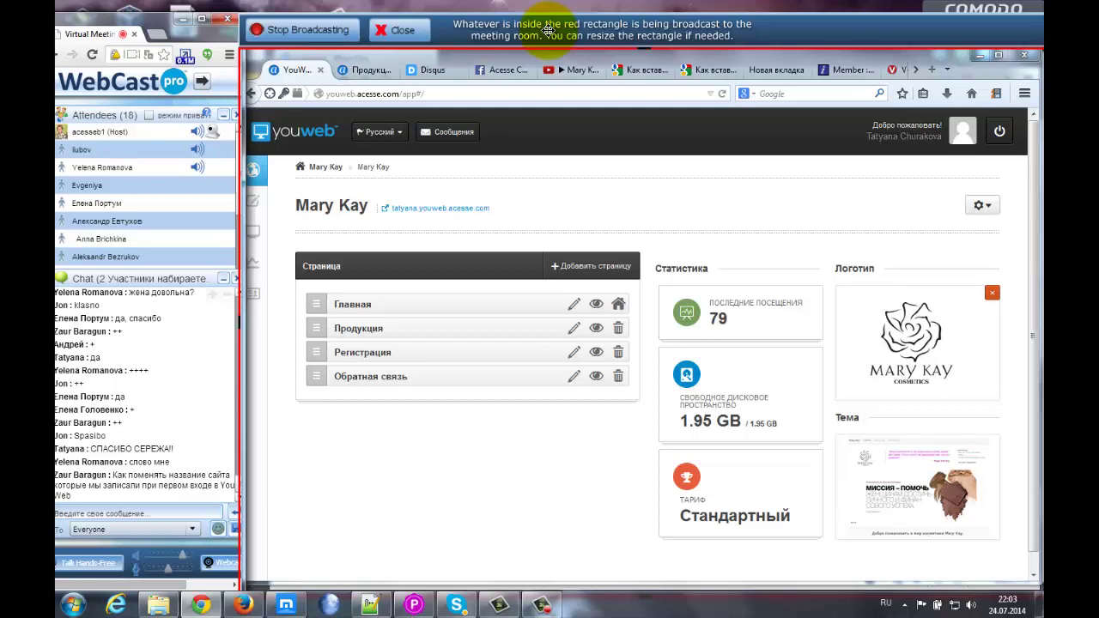
- Go to the Acesse Member Center home page and open the webinar watch link
left_click(846, 69)
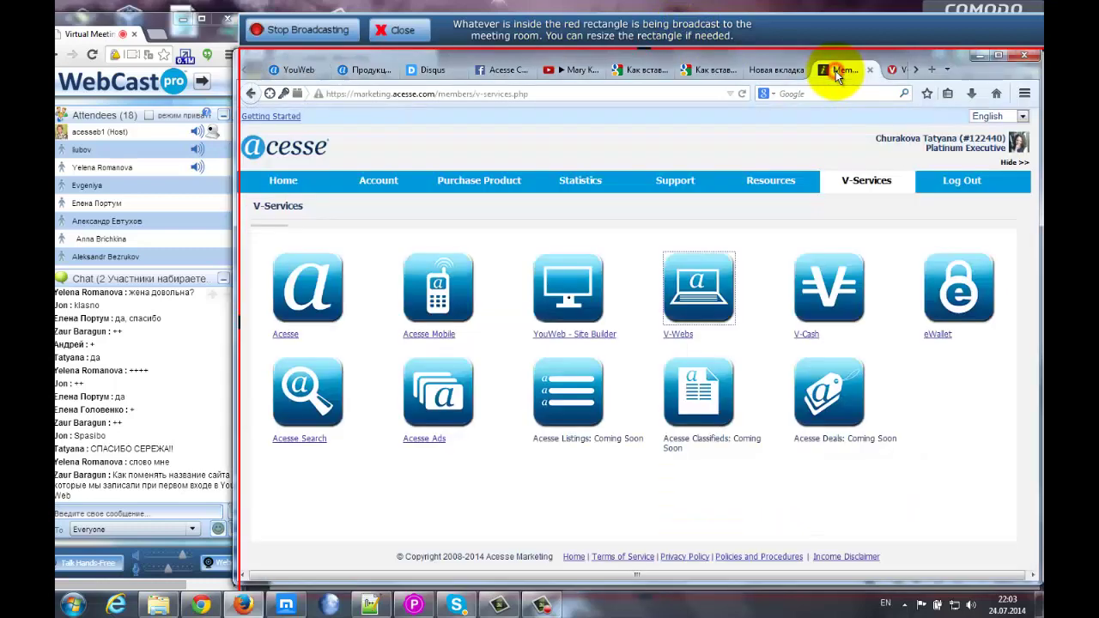
mouse_move(283, 180)
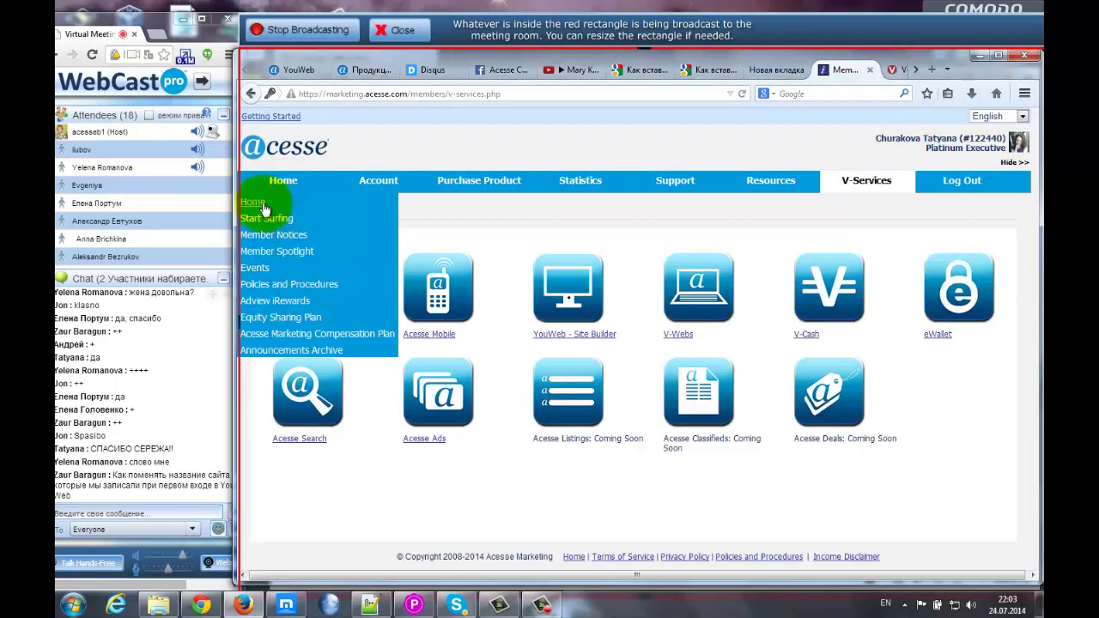
left_click(255, 204)
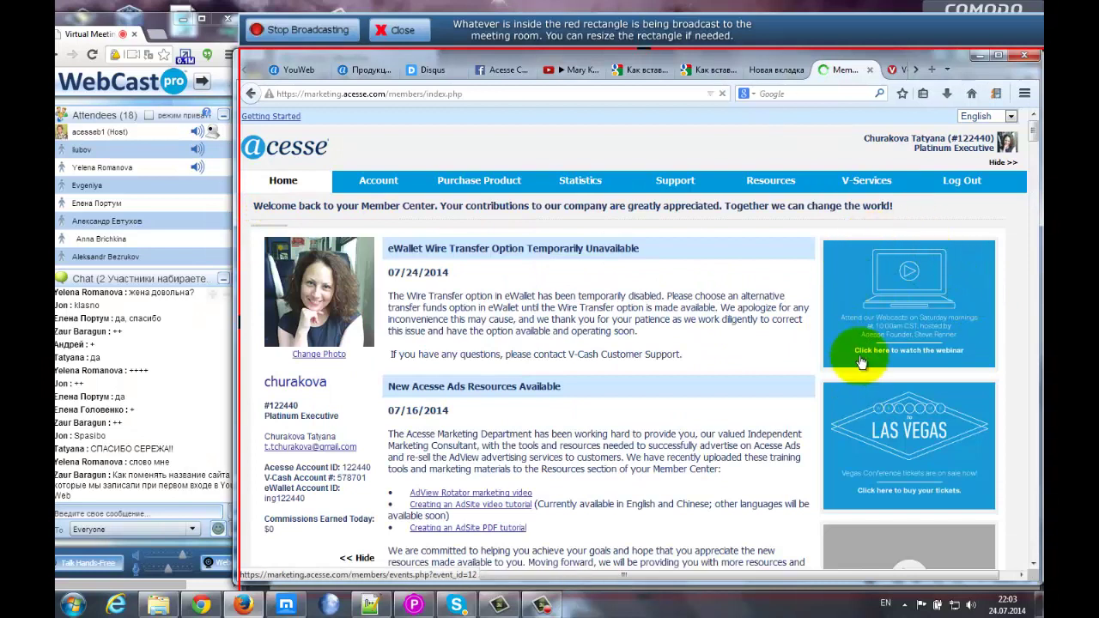
left_click(908, 347)
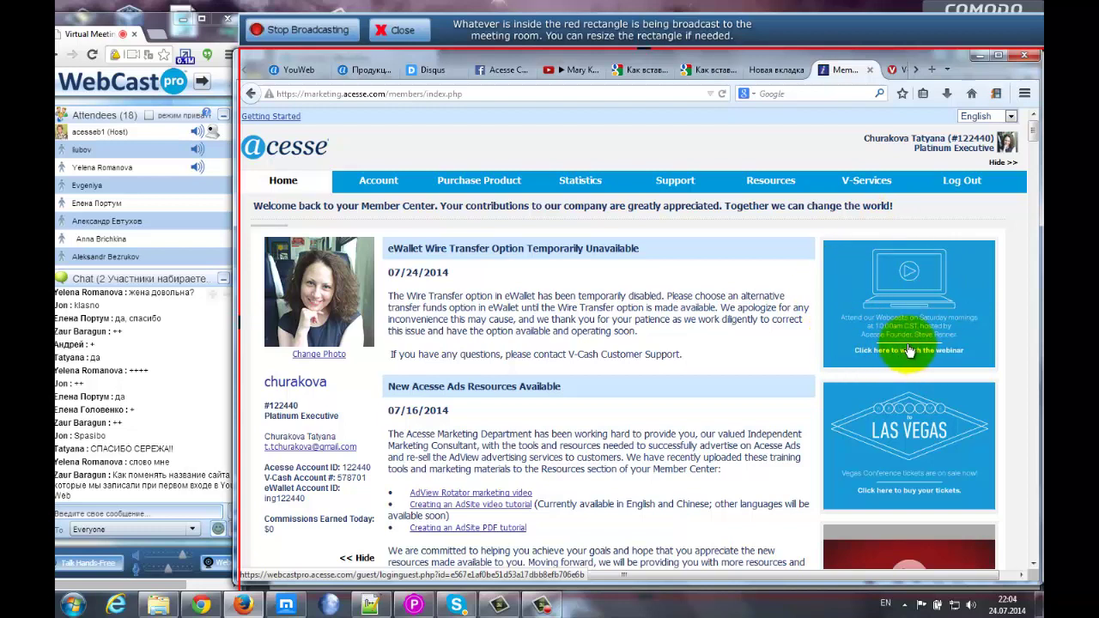
- Switch the member area language to Русский and check the resulting page
left_click(987, 116)
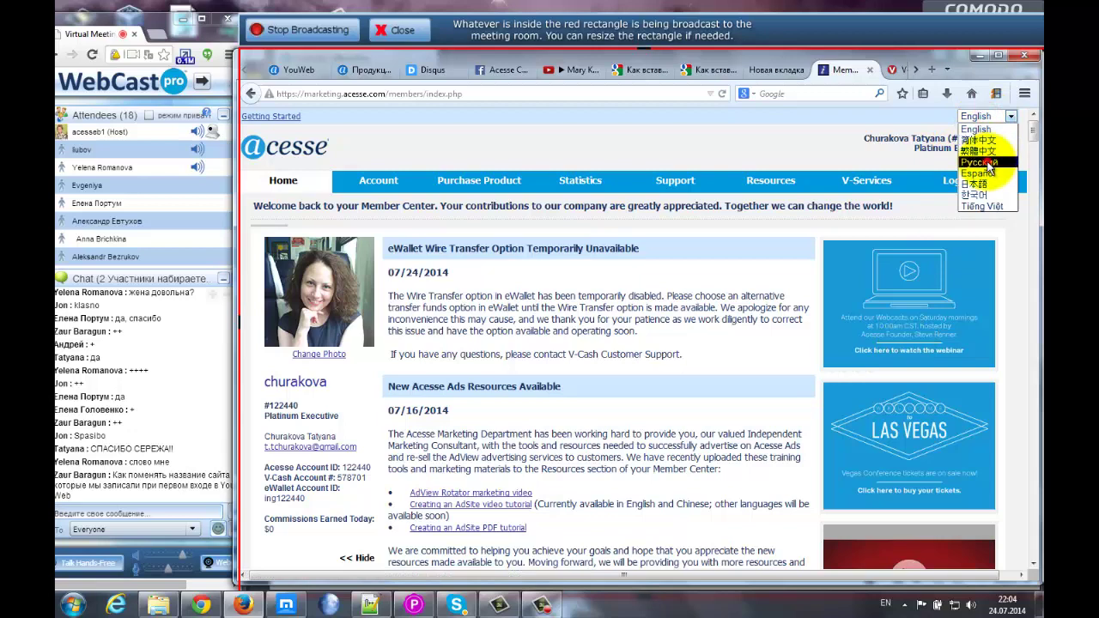
left_click(988, 164)
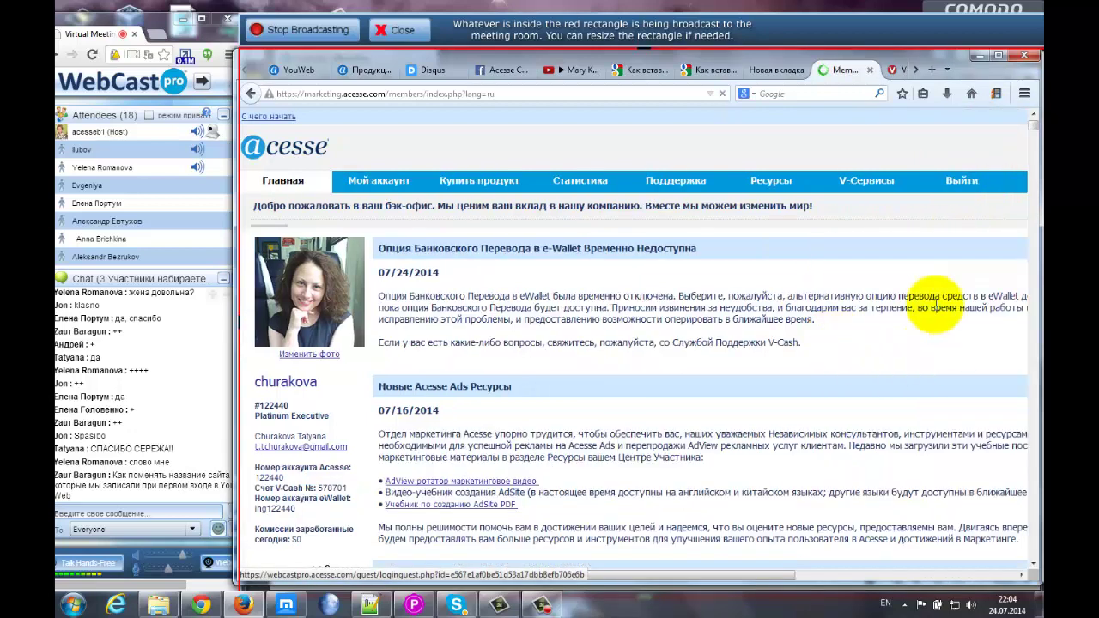
left_click_drag(757, 574, 1005, 569)
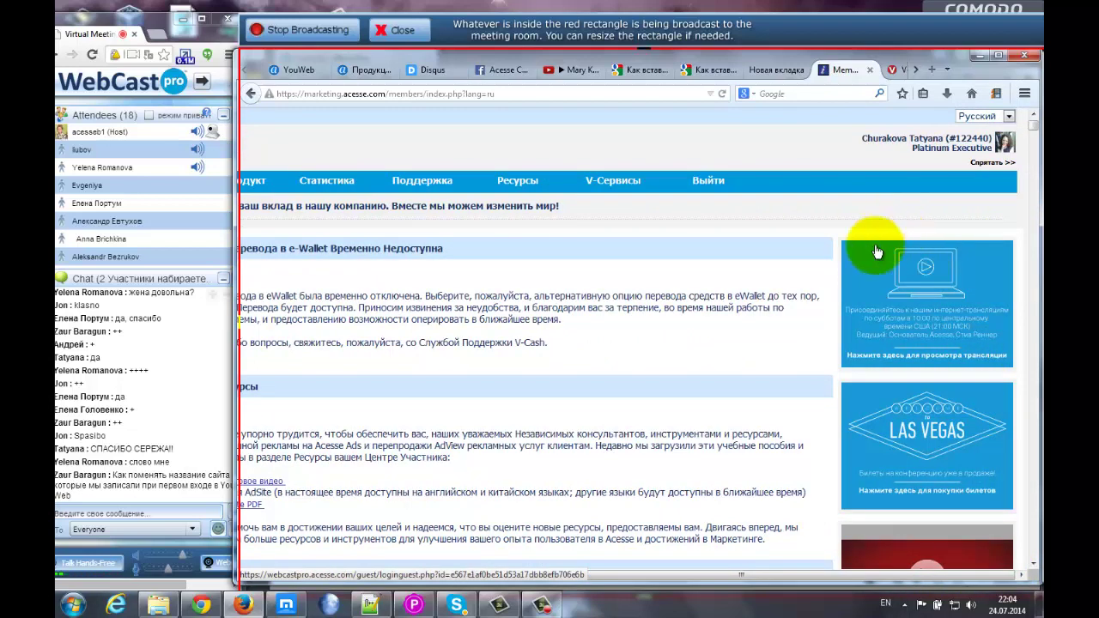
left_click(276, 33)
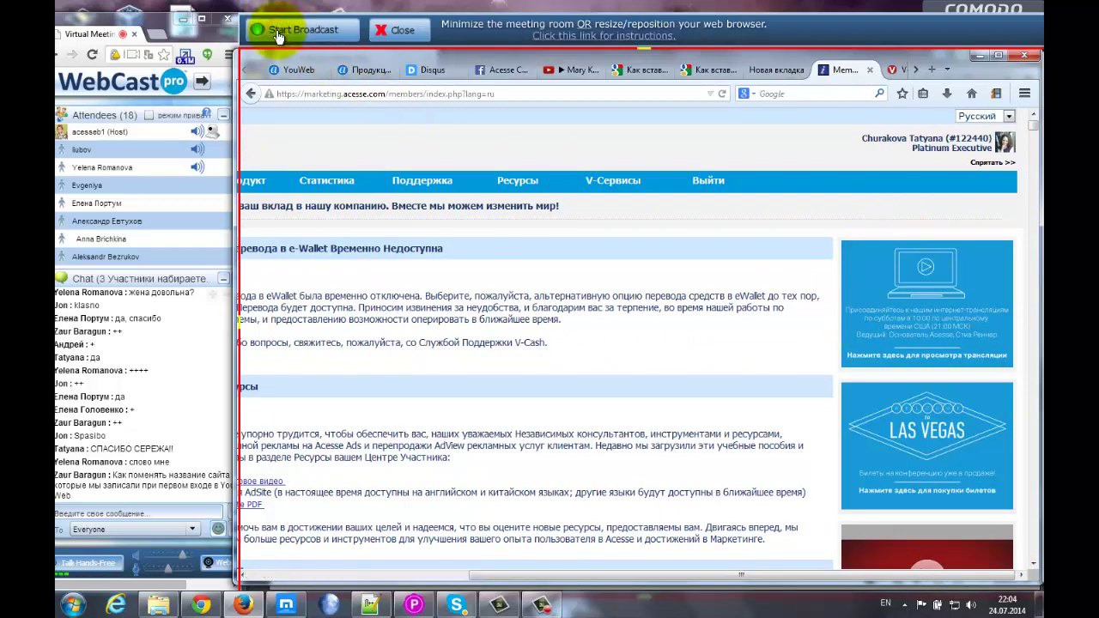
left_click(277, 32)
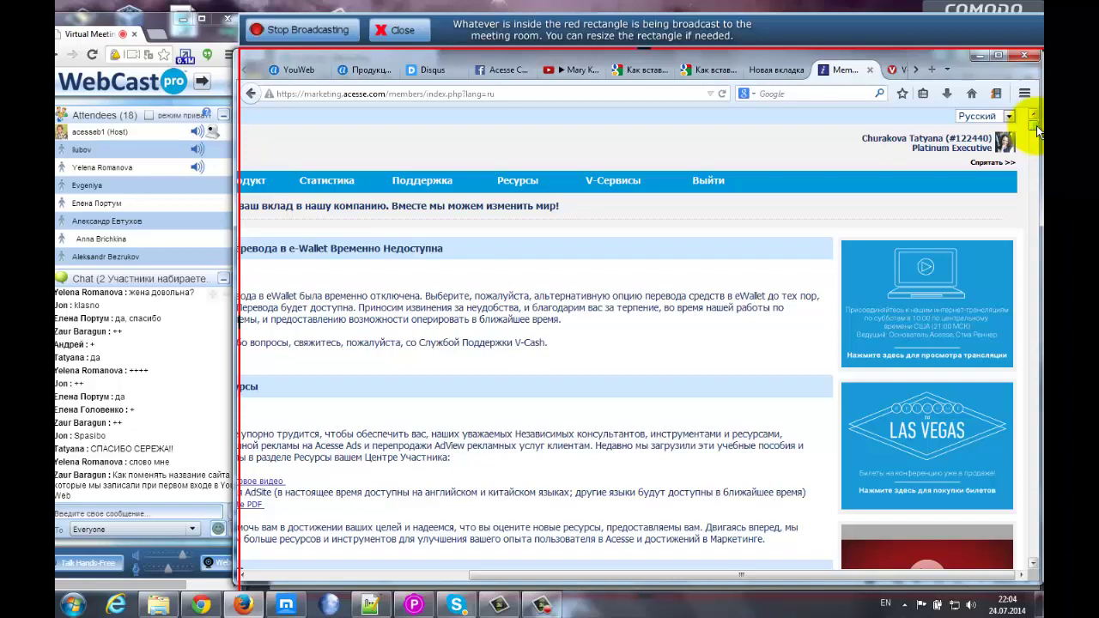
left_click_drag(1036, 125, 1037, 130)
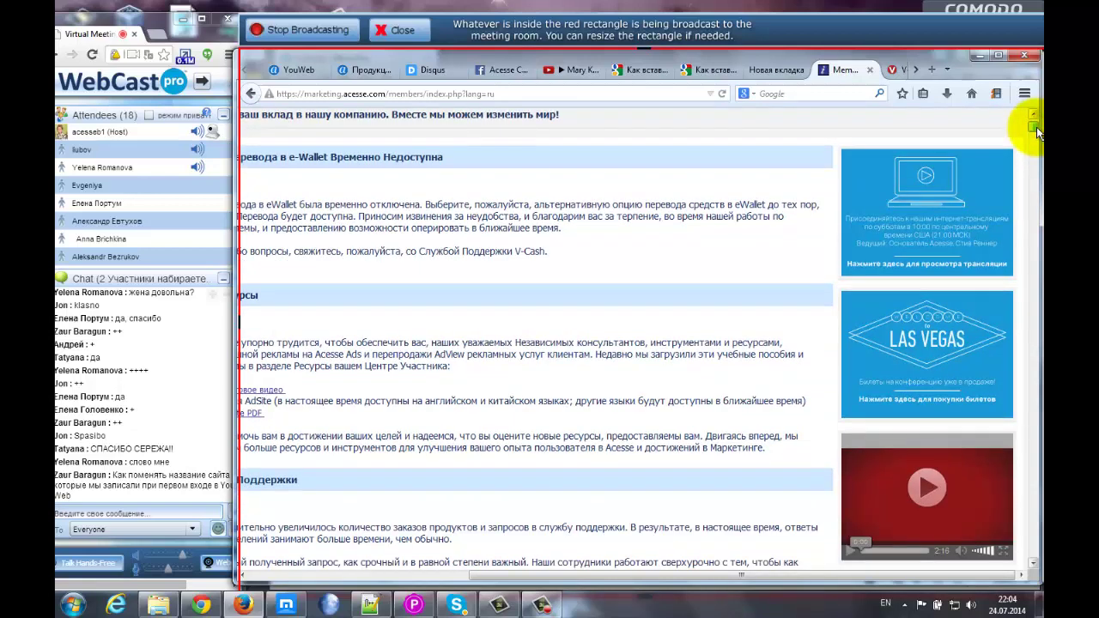
left_click_drag(1038, 130, 1036, 124)
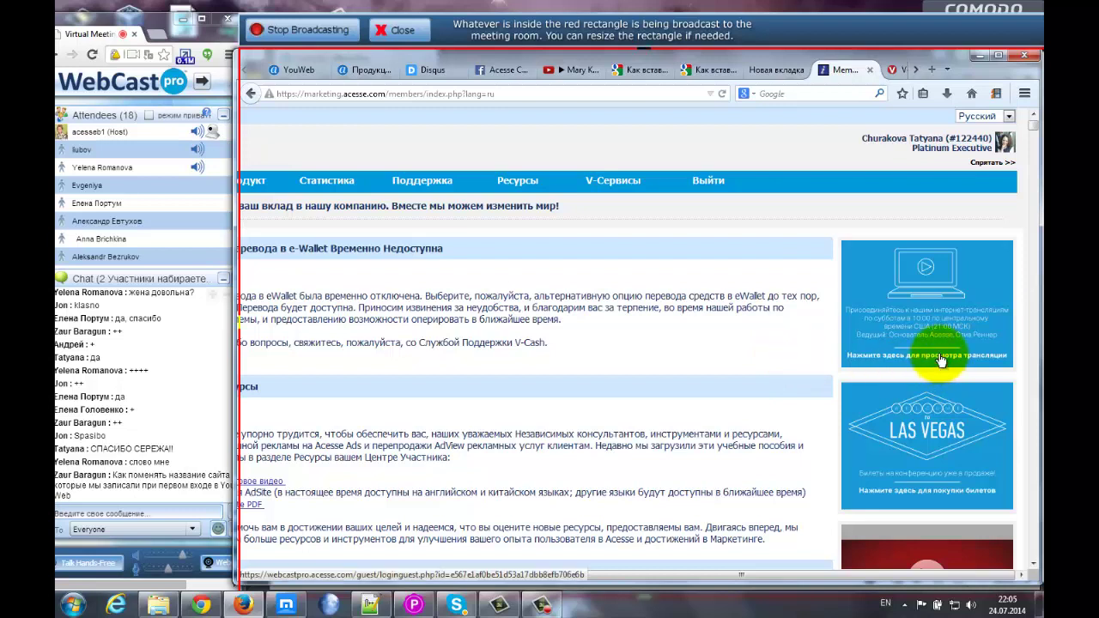
- Copy the webinar banner's link address
right_click(932, 301)
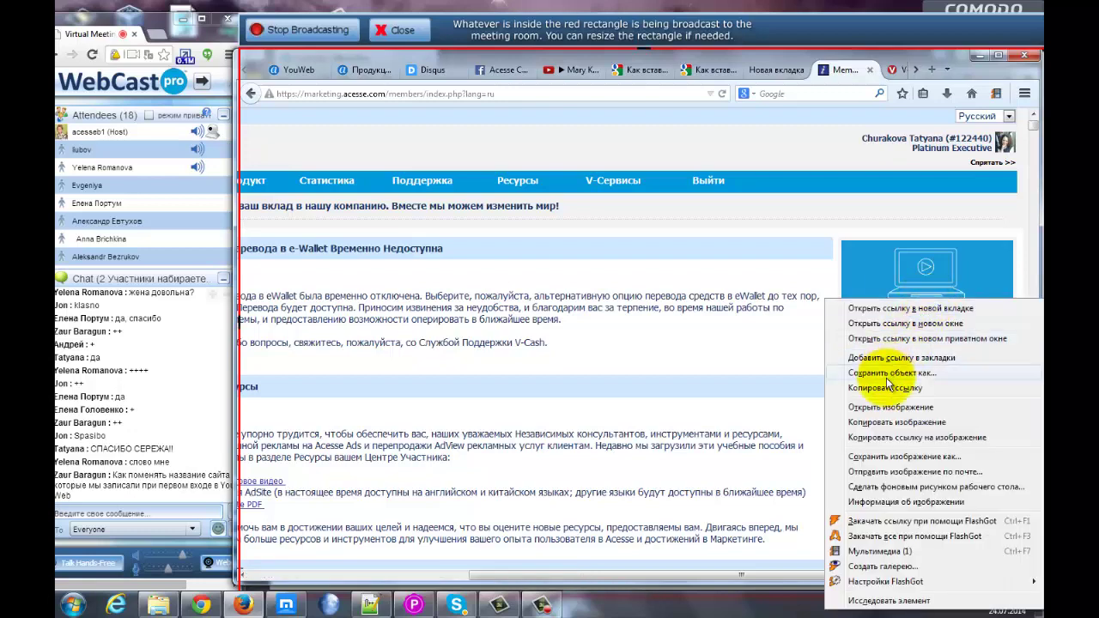
left_click(790, 343)
right_click(904, 316)
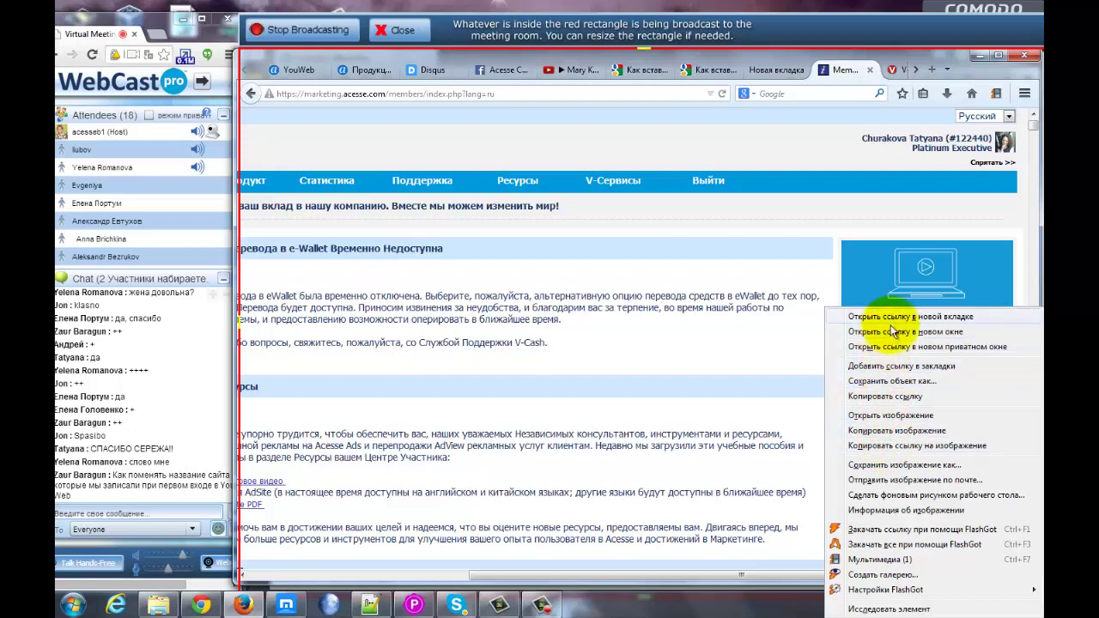
left_click(887, 394)
- Paste the link into a new tab to load the Virtual Meeting Room page
left_click(916, 69)
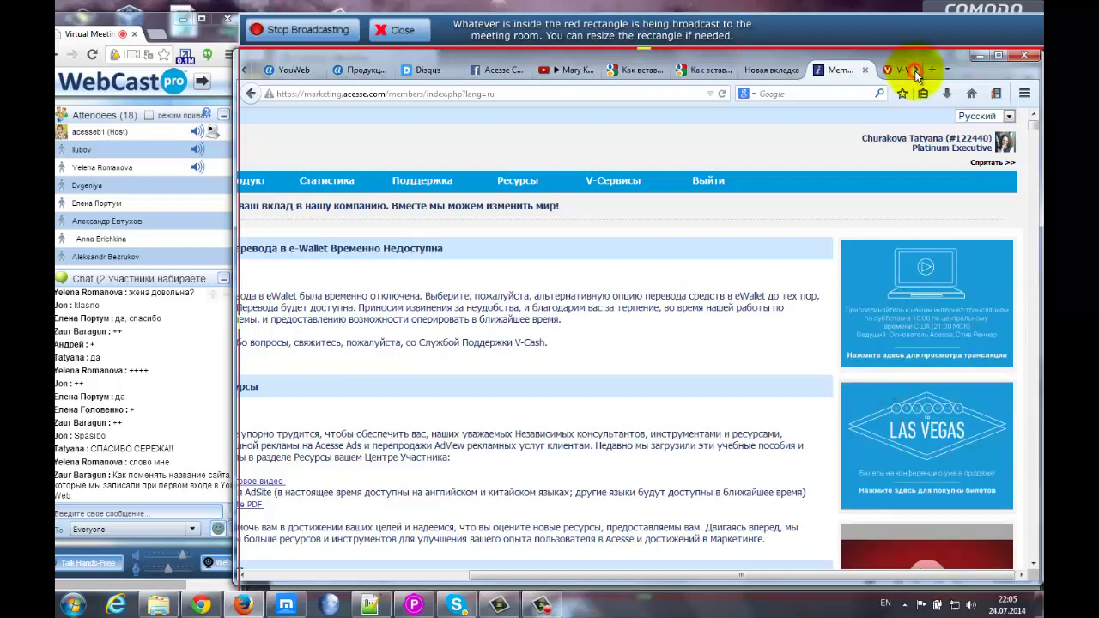
left_click(916, 69)
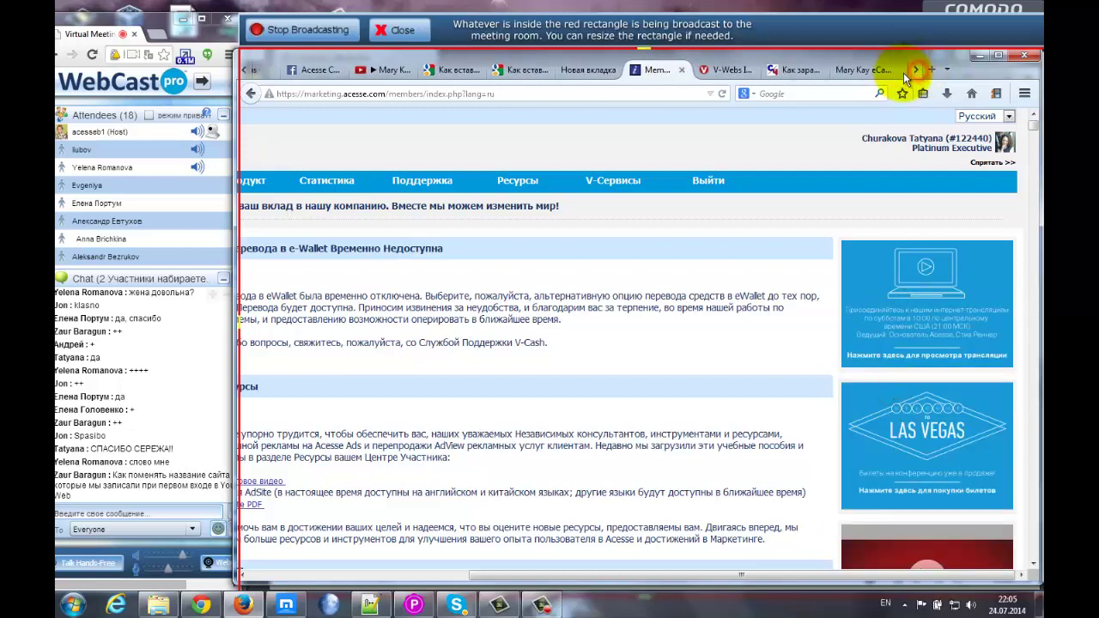
left_click(931, 70)
right_click(692, 94)
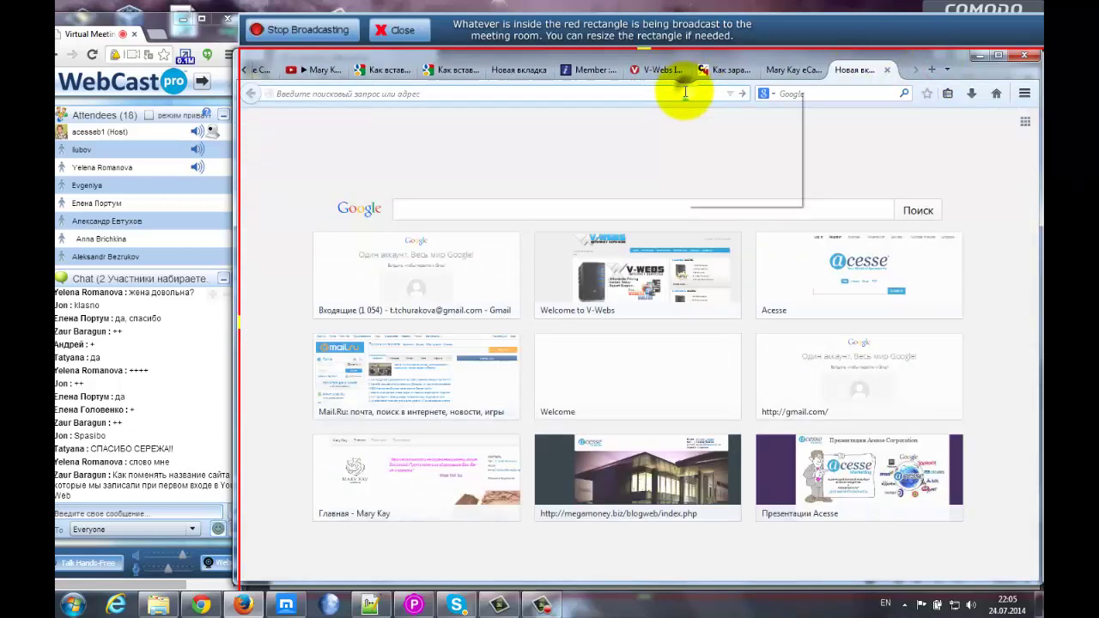
left_click(724, 151)
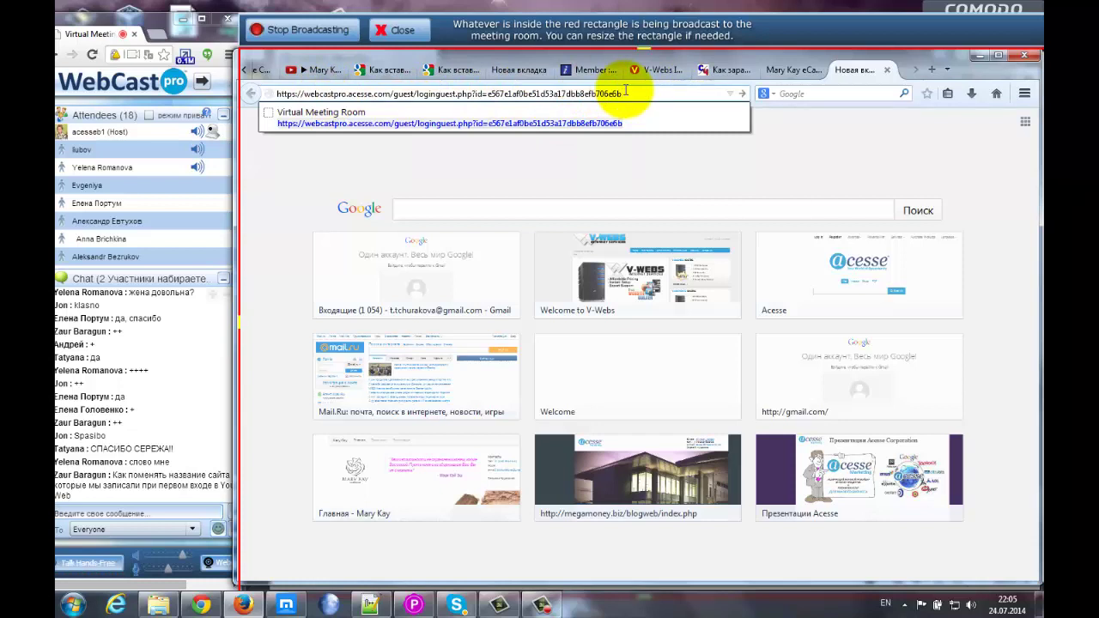
key("Return")
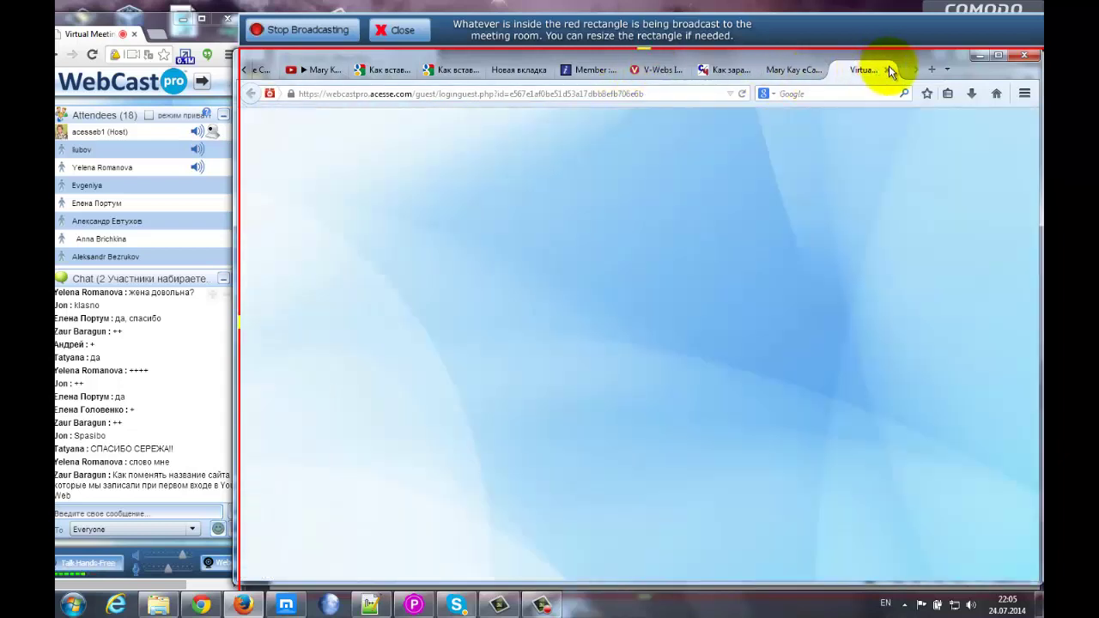
left_click(887, 70)
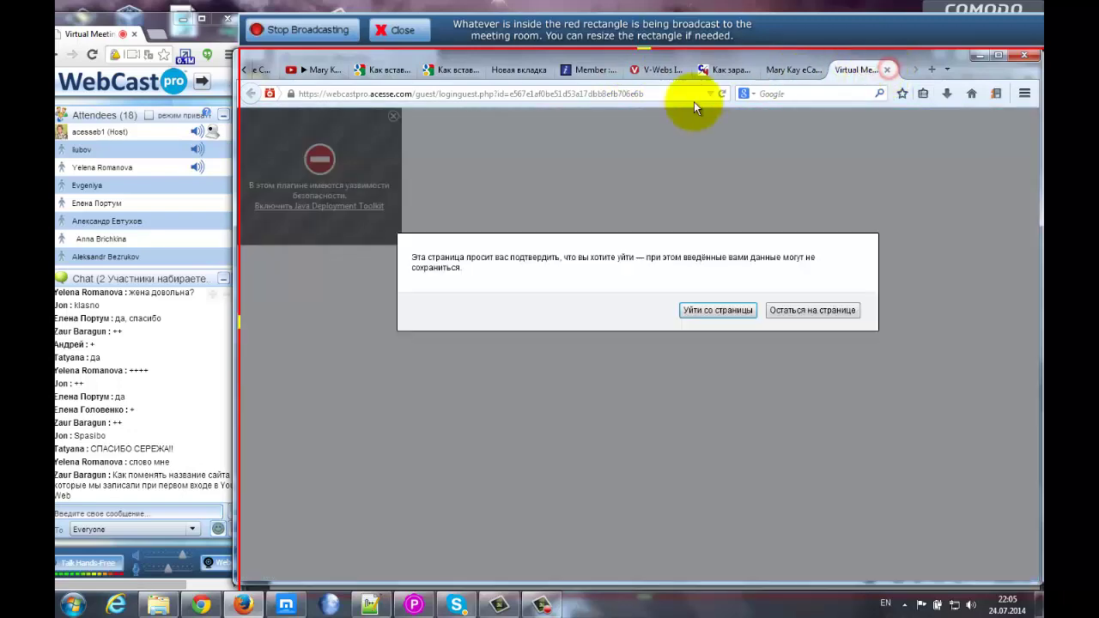
- Confirm leaving the Virtual Meeting Room page and open a new blank tab with Ctrl+T
left_click(728, 310)
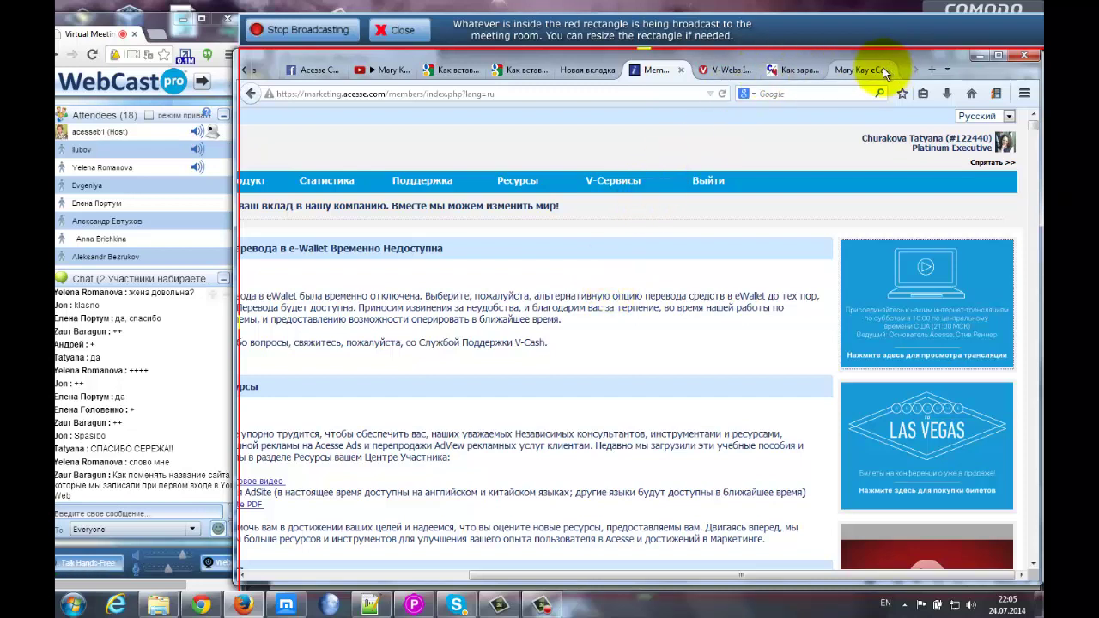
key("ctrl+t")
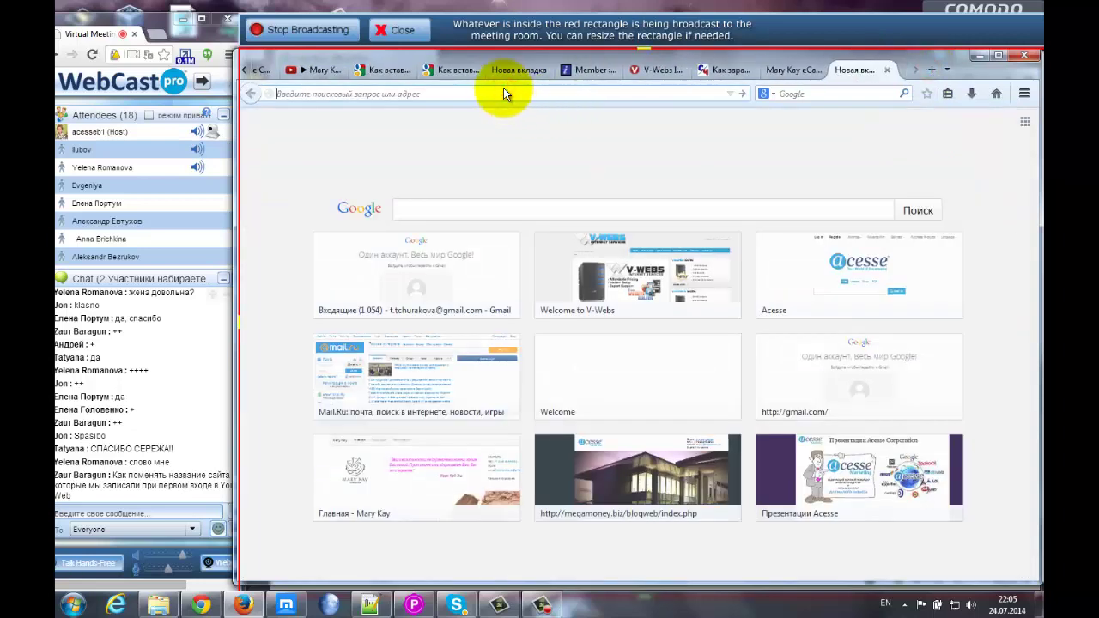
- Open the Презентации Acesse thumbnail and scroll through both weekly webinar schedule tables
left_click(863, 492)
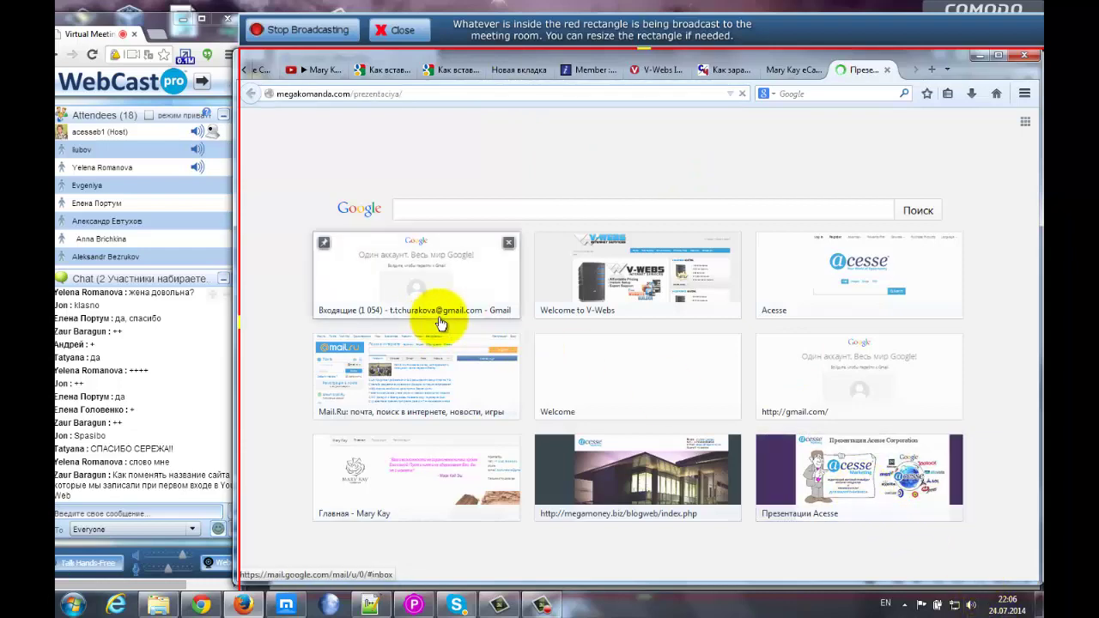
scroll(477, 344, "down", 5)
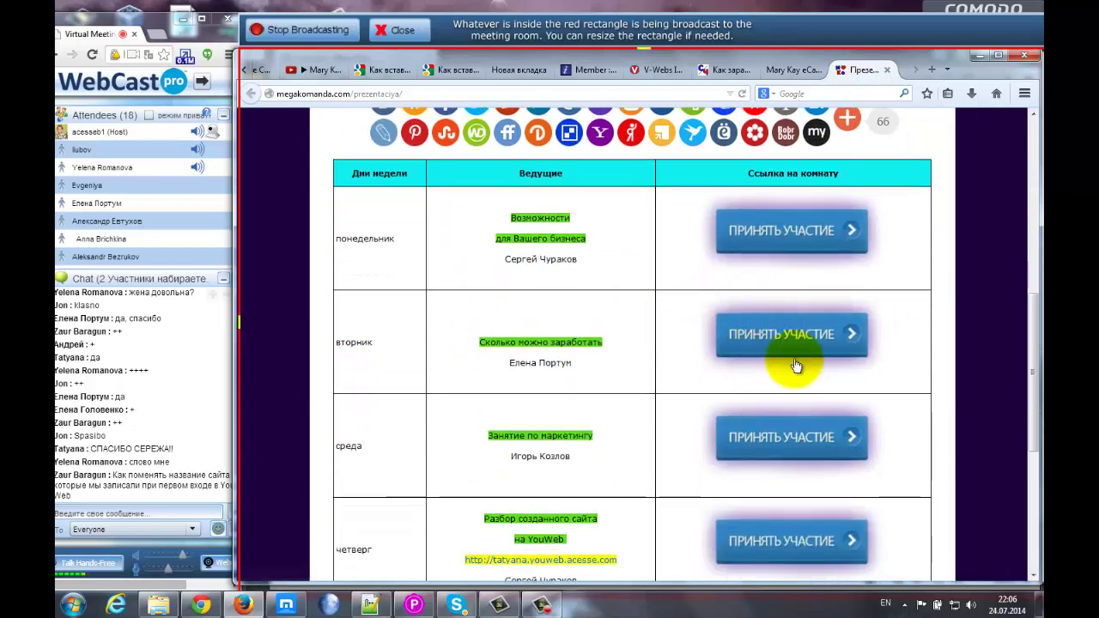
scroll(654, 352, "down", 4)
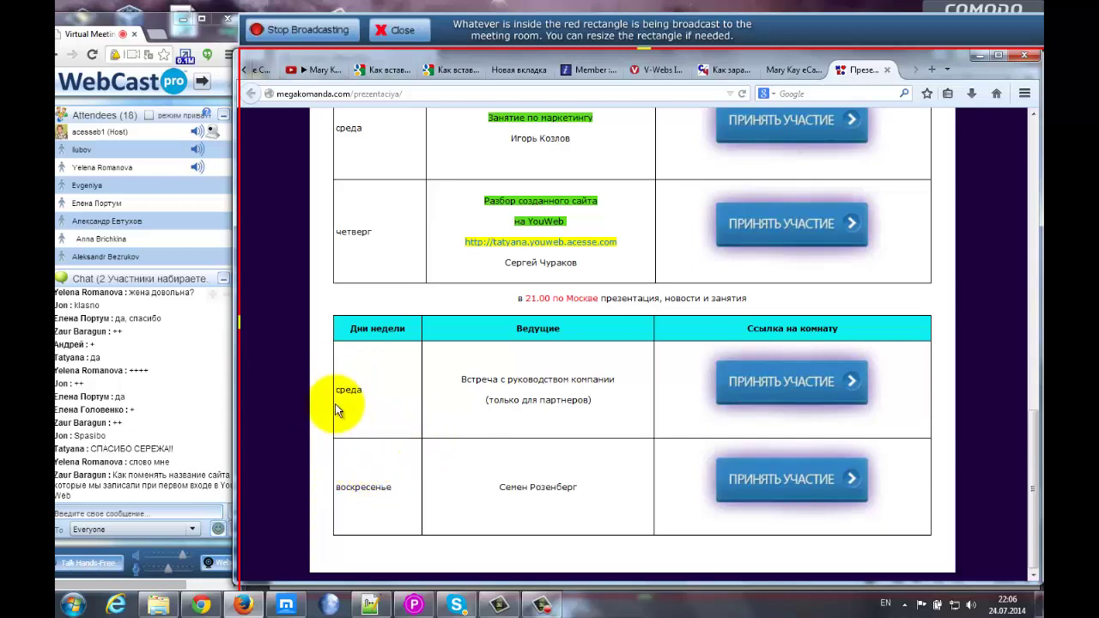
scroll(336, 403, "up", 10)
scroll(372, 401, "up", 1)
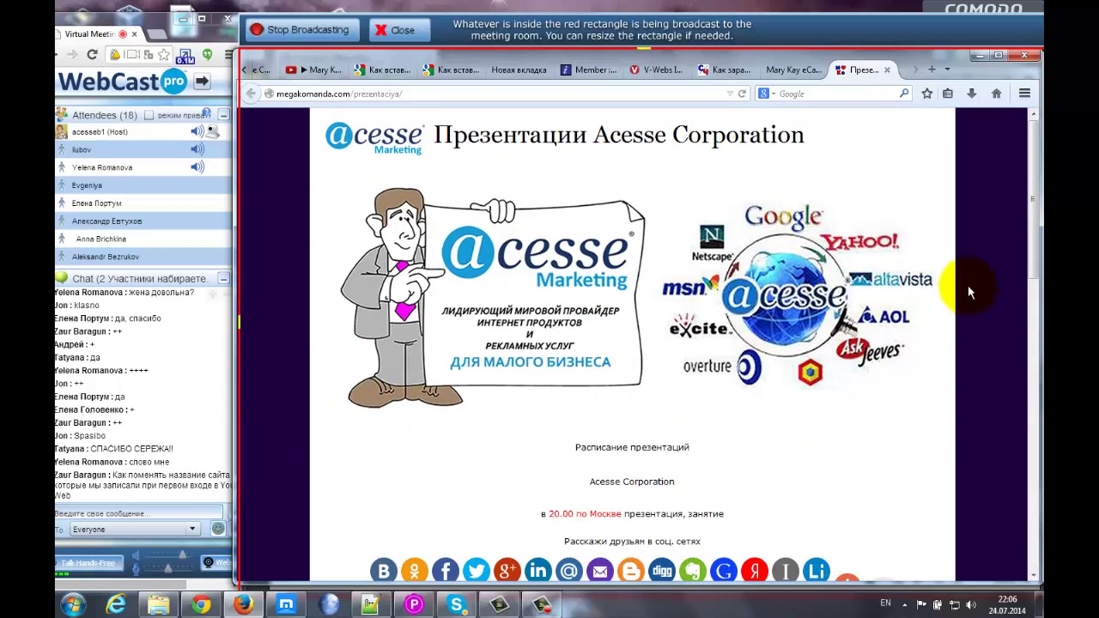
scroll(753, 386, "down", 12)
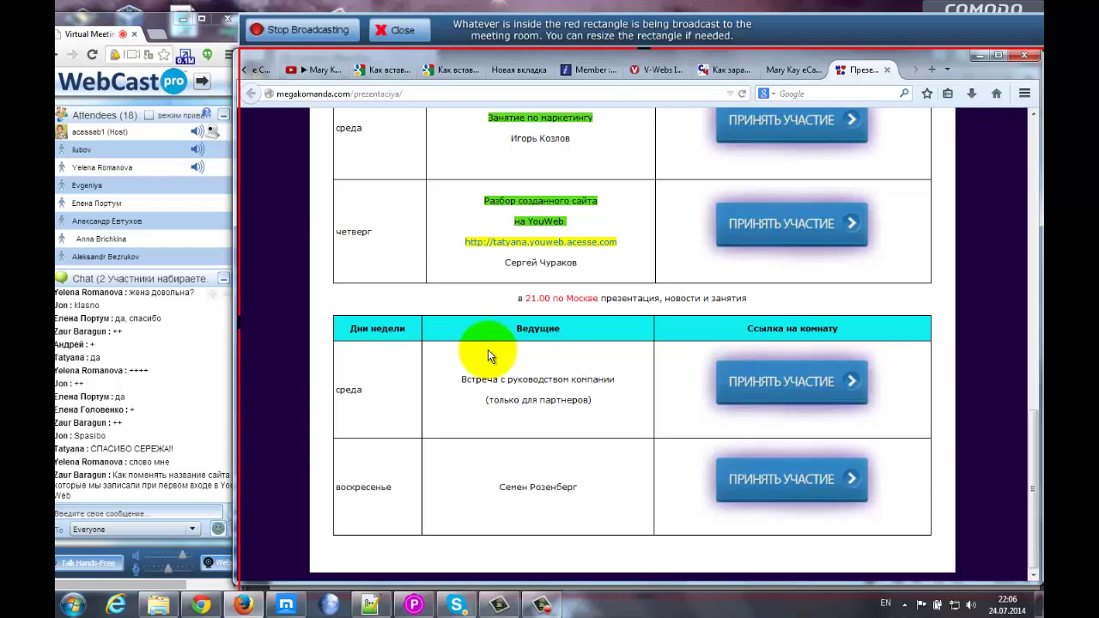
left_click(245, 70)
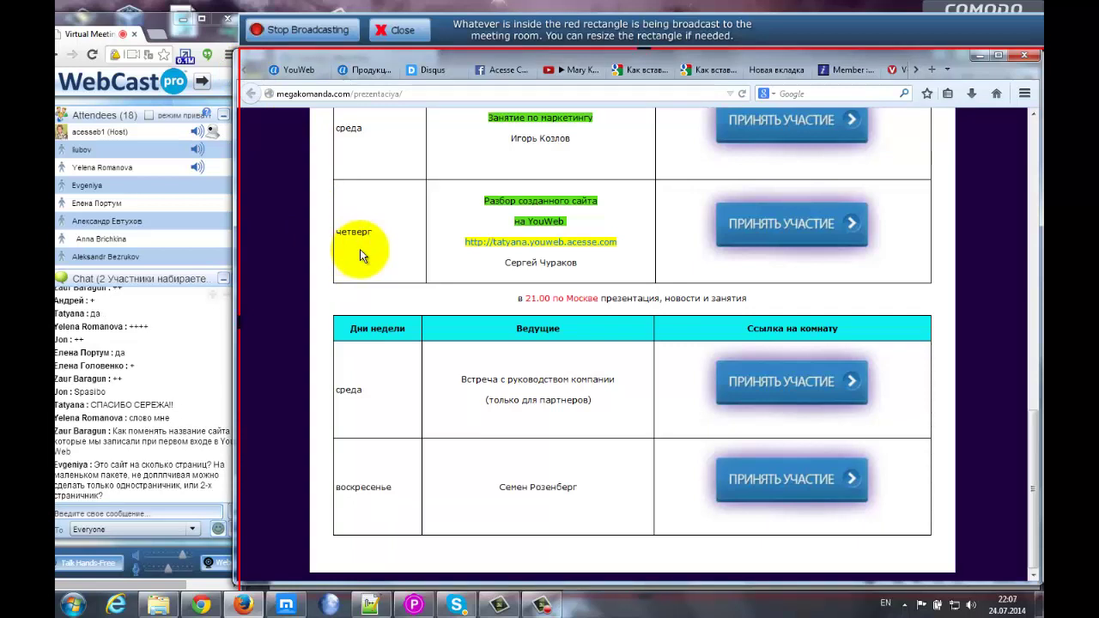
- View the Mary Kay dashboard in YouWeb, then switch back to the Acesse member area tab
left_click(294, 71)
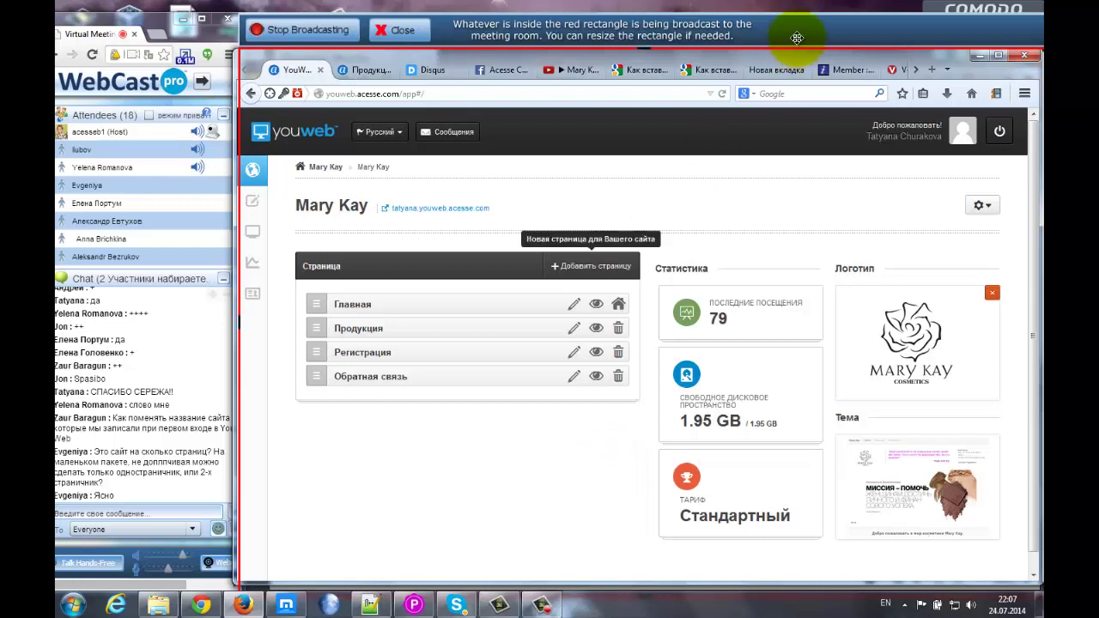
left_click(845, 70)
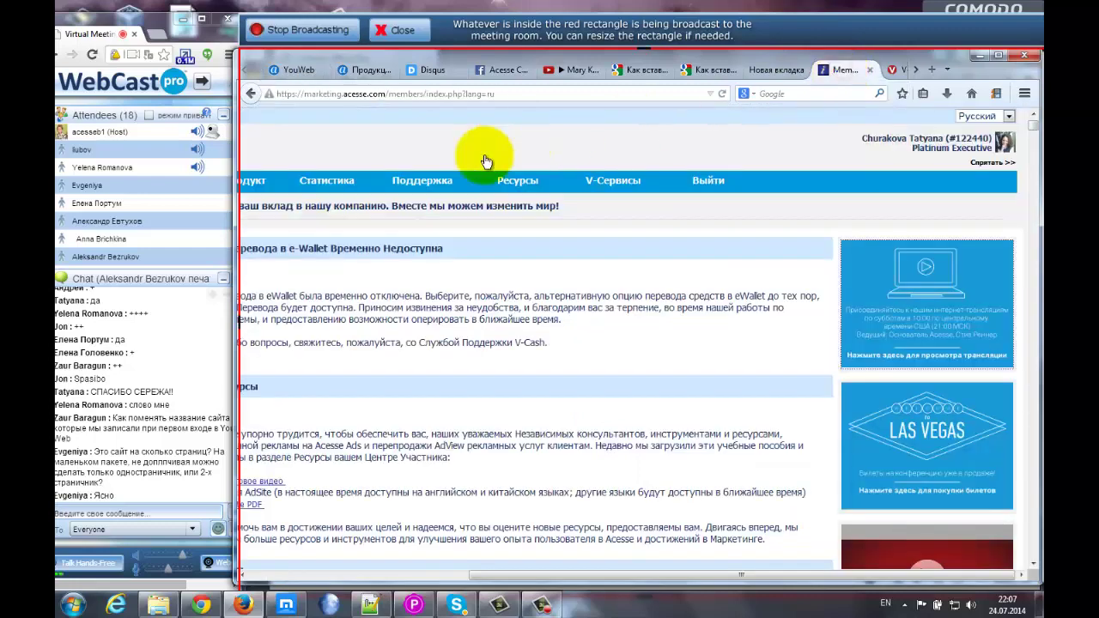
- Open the Клиентские Пакеты product page from the Купить продукт menu in the Acesse member center
mouse_move(255, 183)
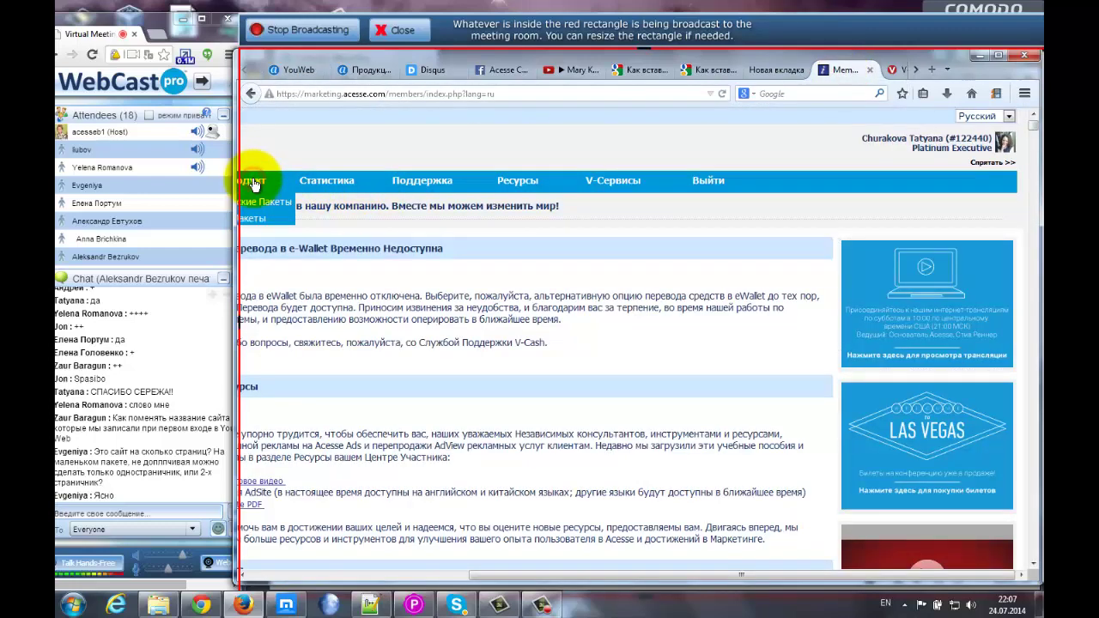
left_click_drag(569, 574, 395, 575)
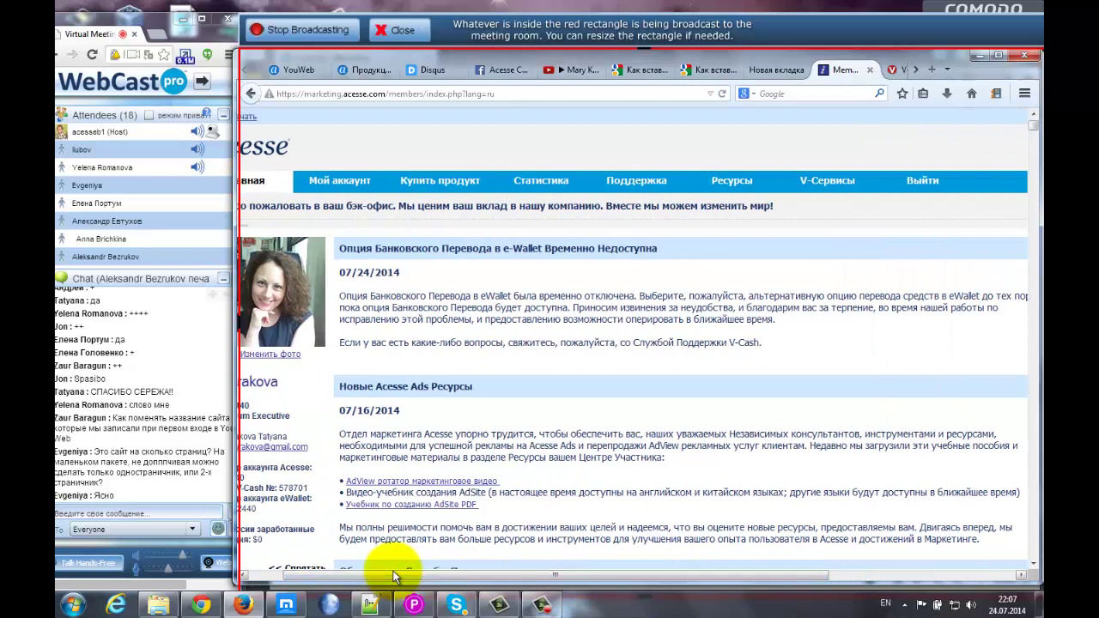
left_click(412, 180)
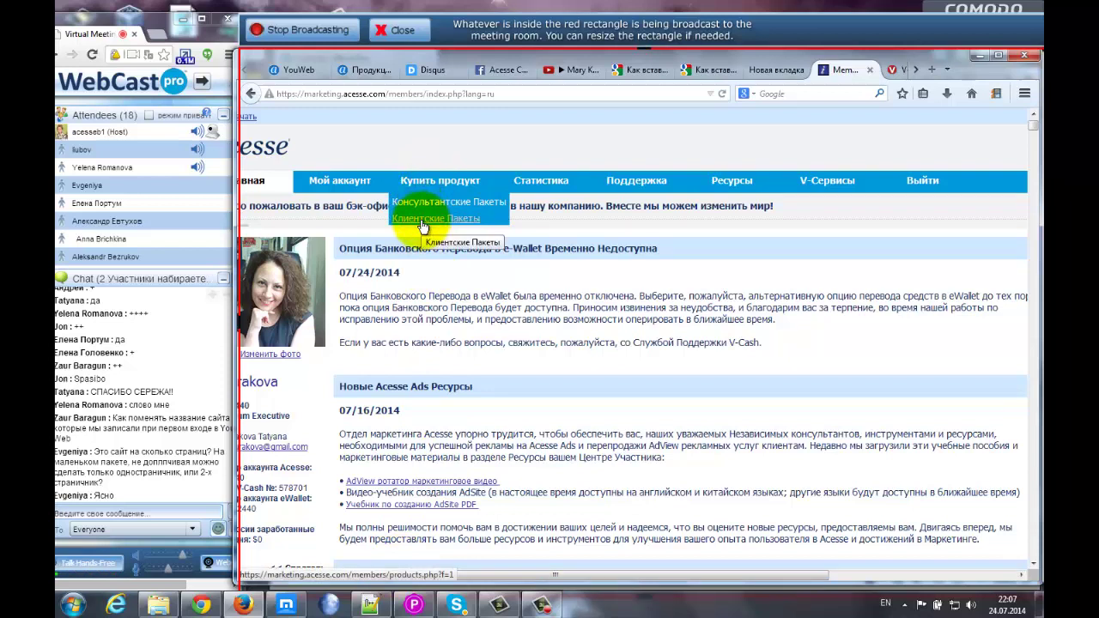
left_click(425, 220)
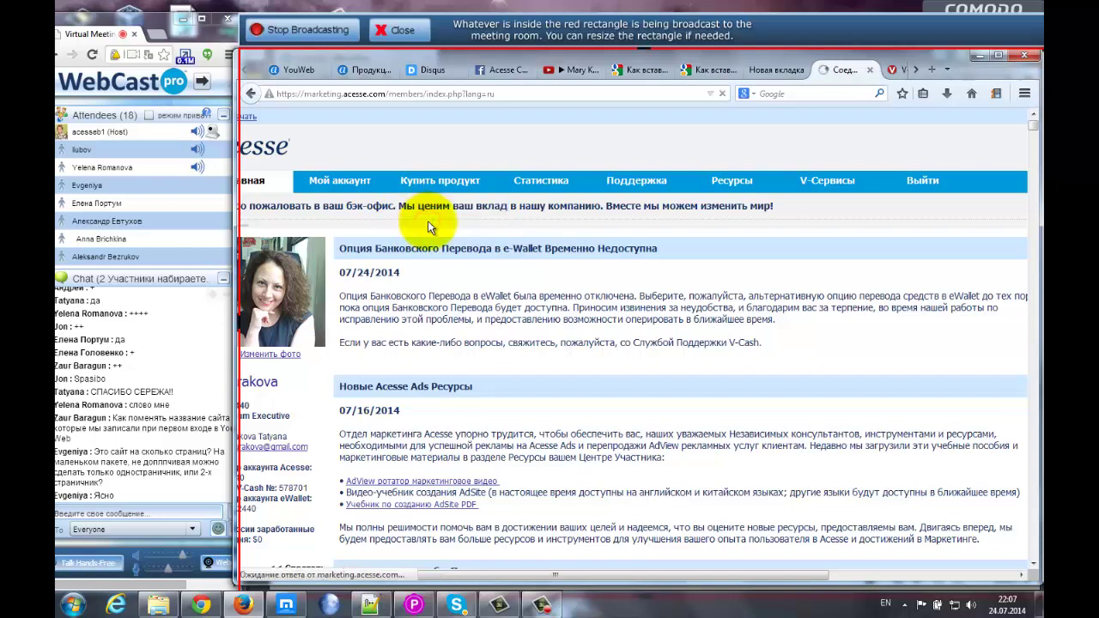
scroll(467, 328, "down", 3)
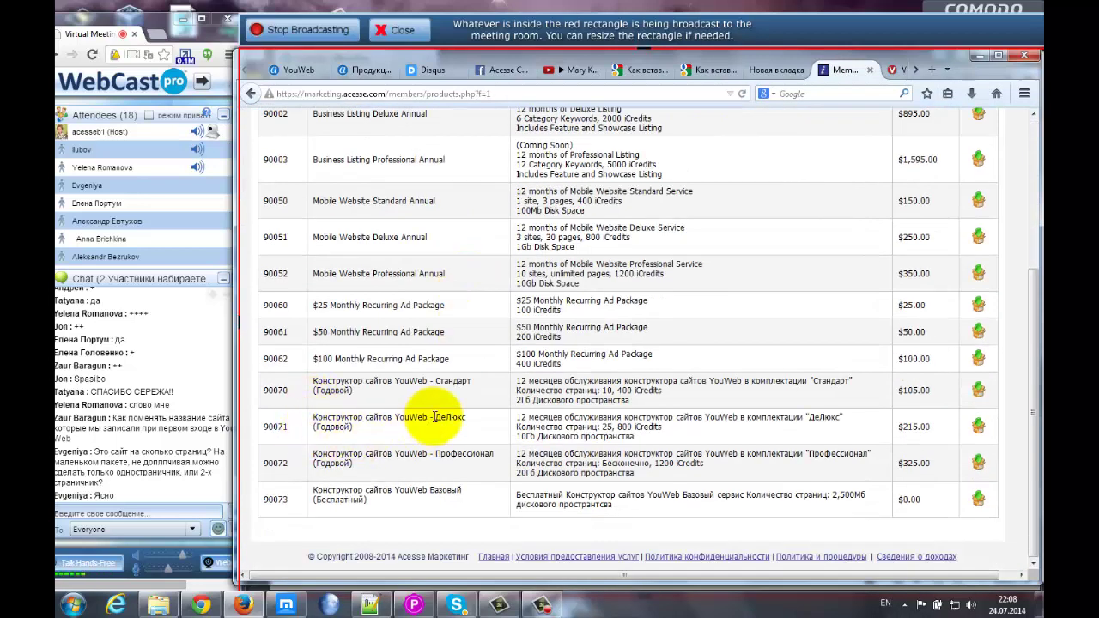
left_click_drag(436, 418, 534, 418)
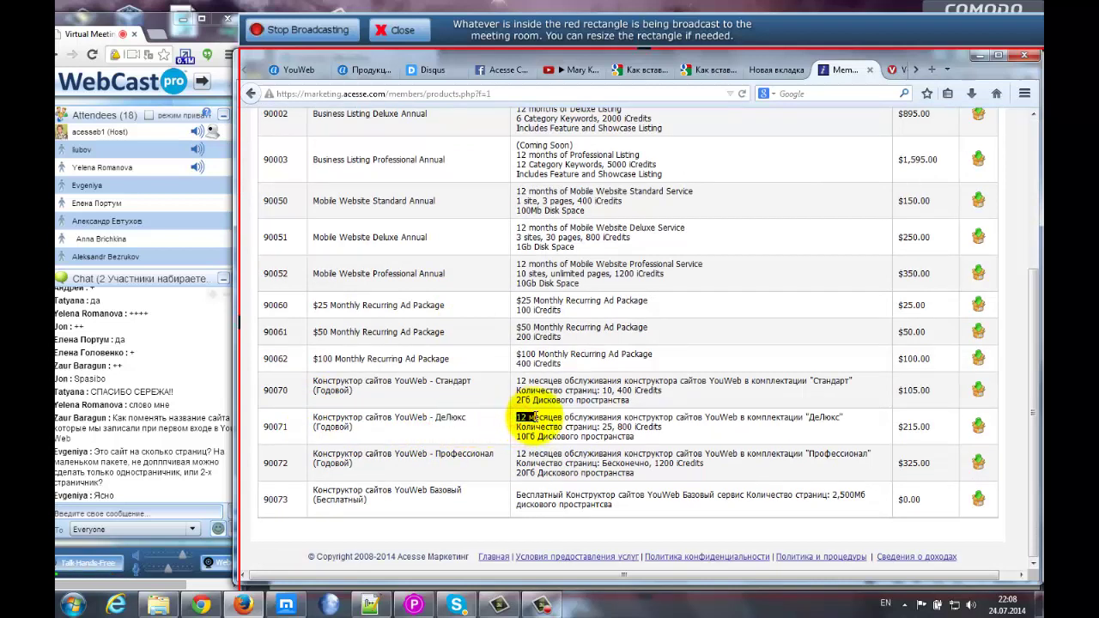
left_click_drag(896, 426, 933, 431)
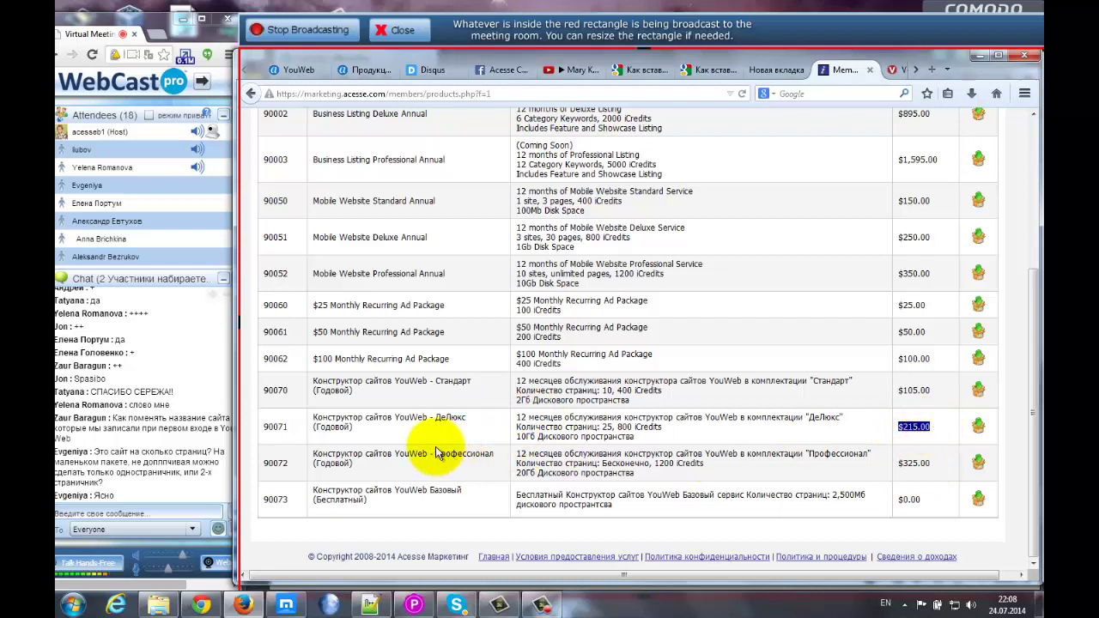
left_click_drag(436, 453, 491, 453)
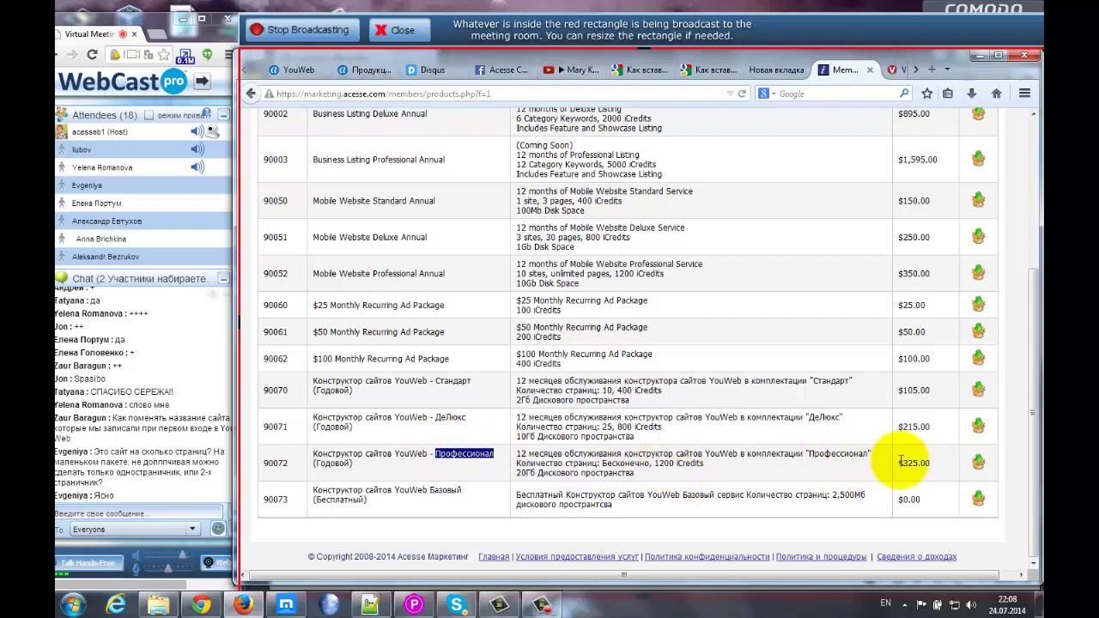
left_click_drag(899, 462, 929, 463)
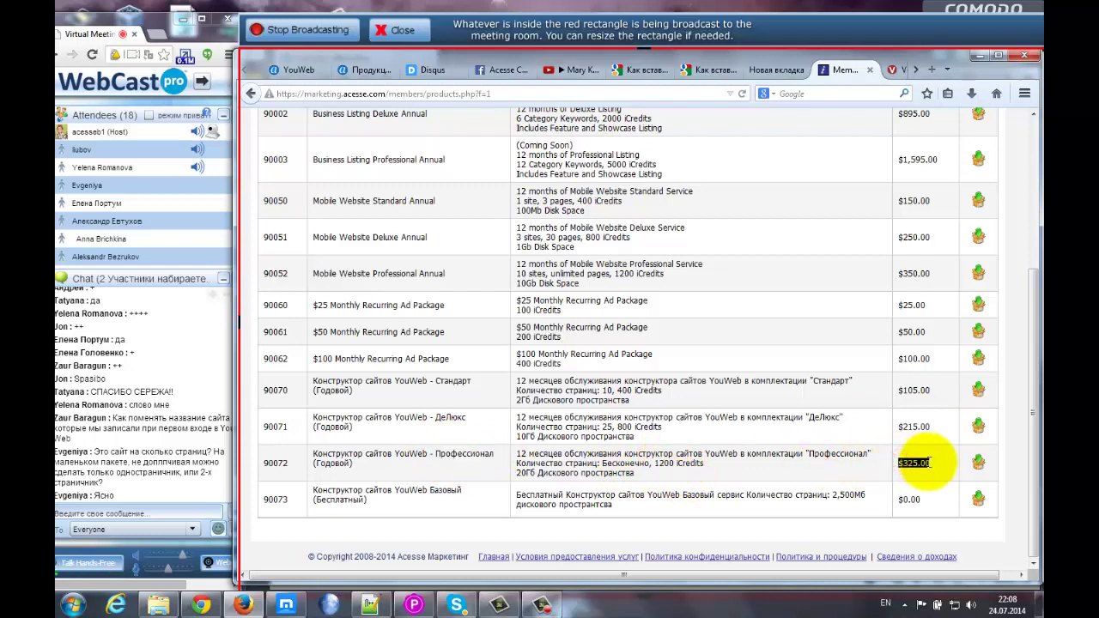
left_click(929, 463)
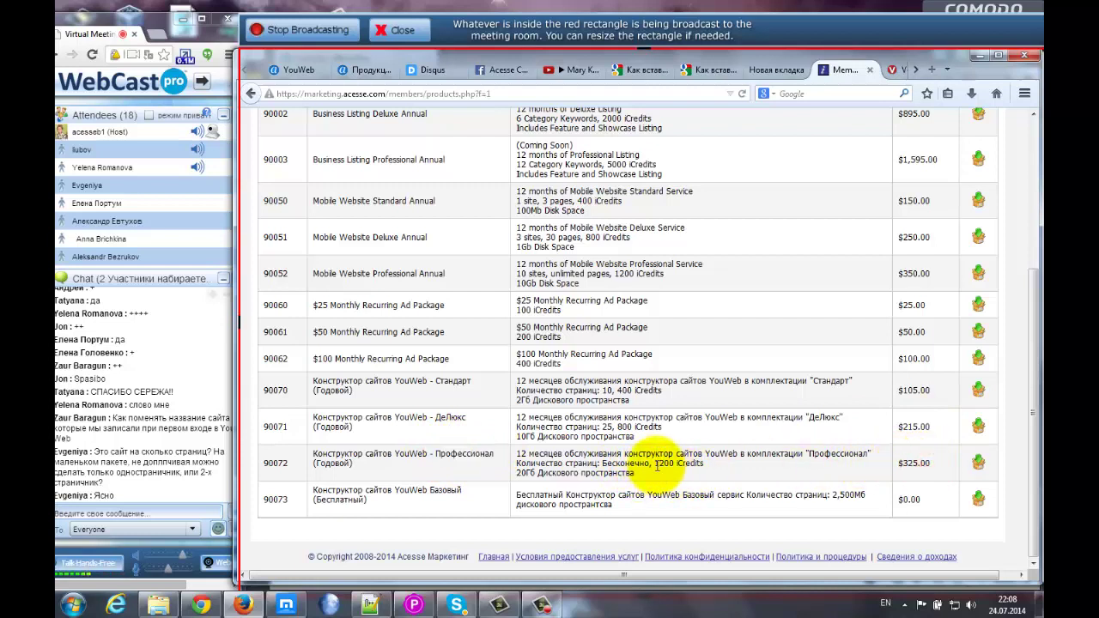
left_click_drag(601, 463, 713, 473)
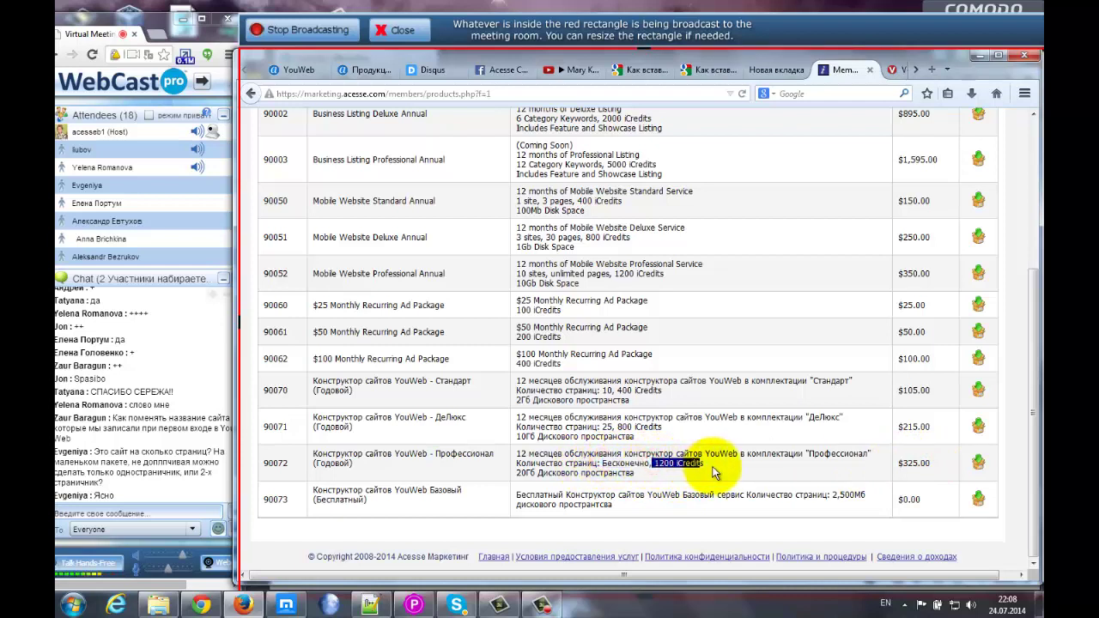
left_click(712, 472)
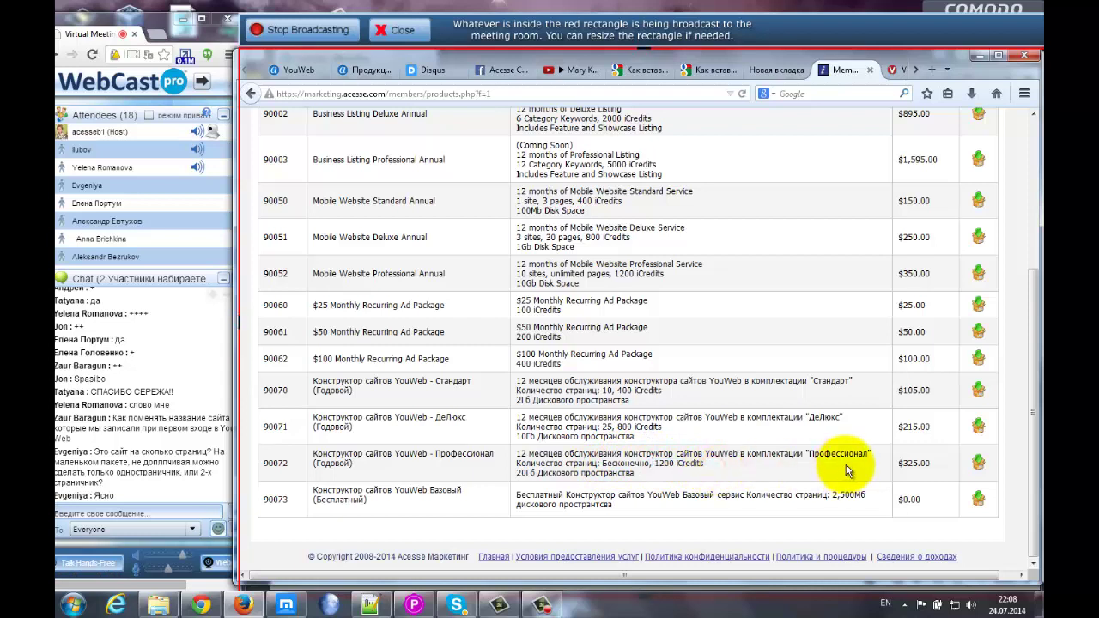
left_click_drag(515, 472, 535, 473)
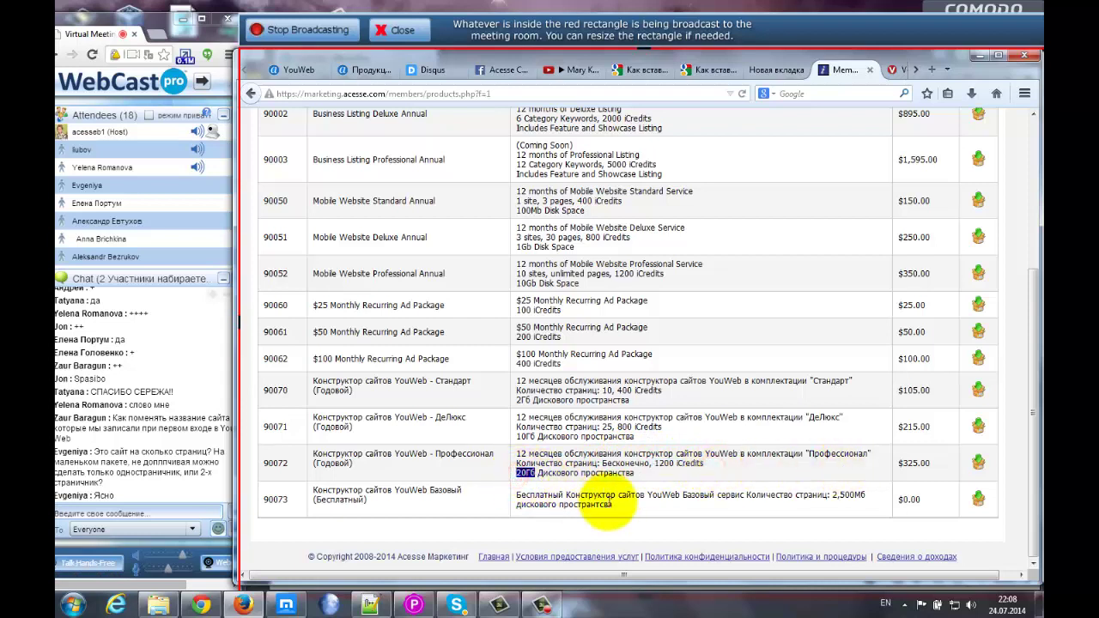
left_click(591, 478)
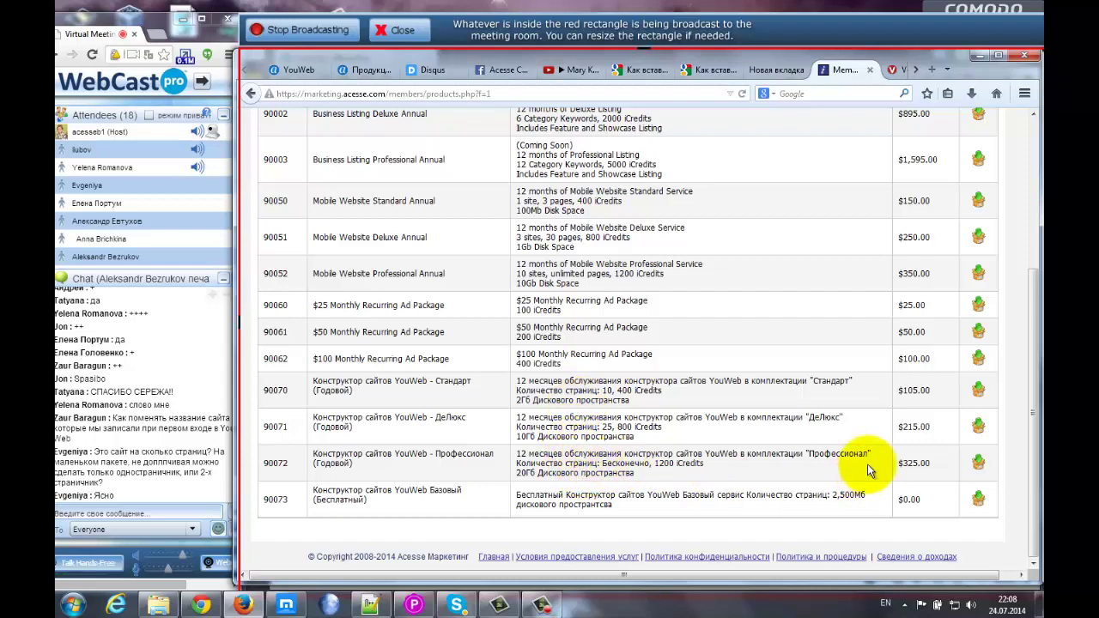
left_click_drag(897, 463, 936, 463)
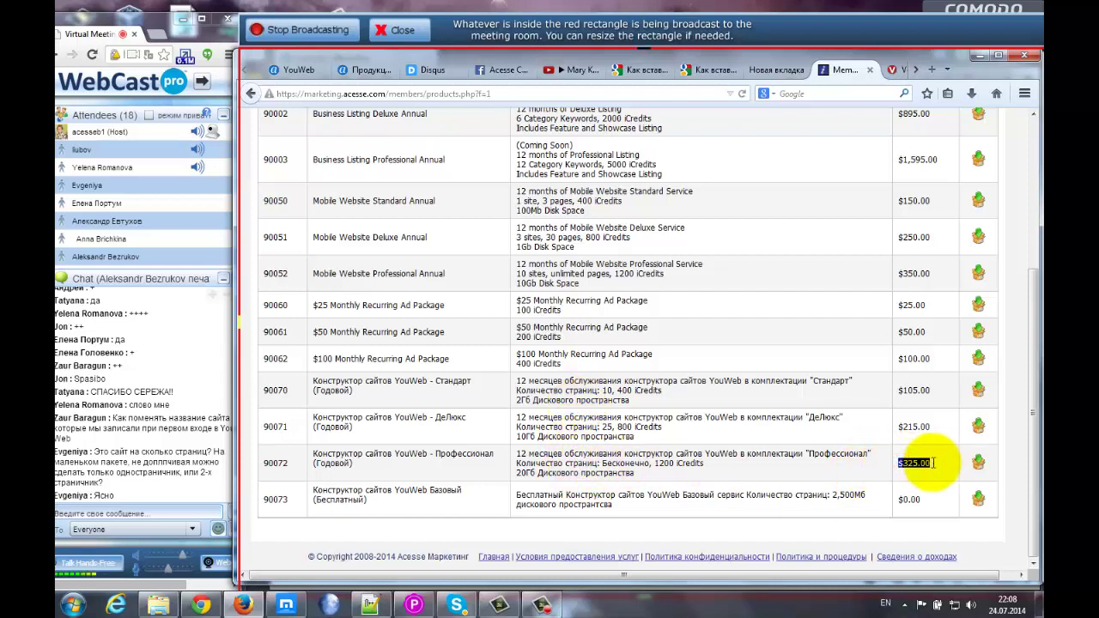
left_click_drag(582, 453, 663, 477)
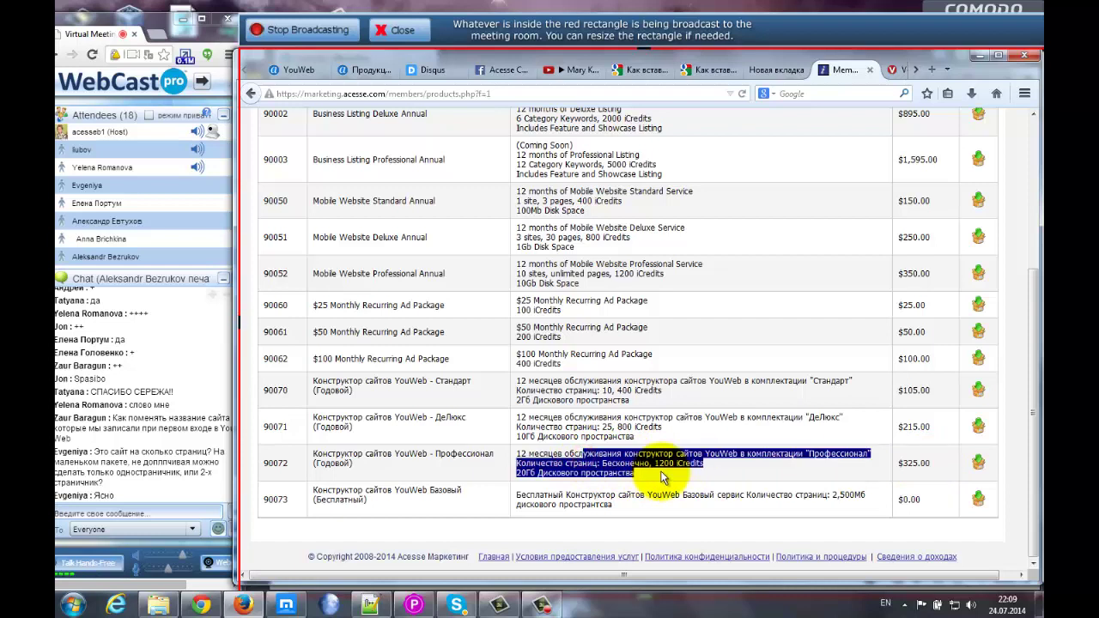
left_click(663, 477)
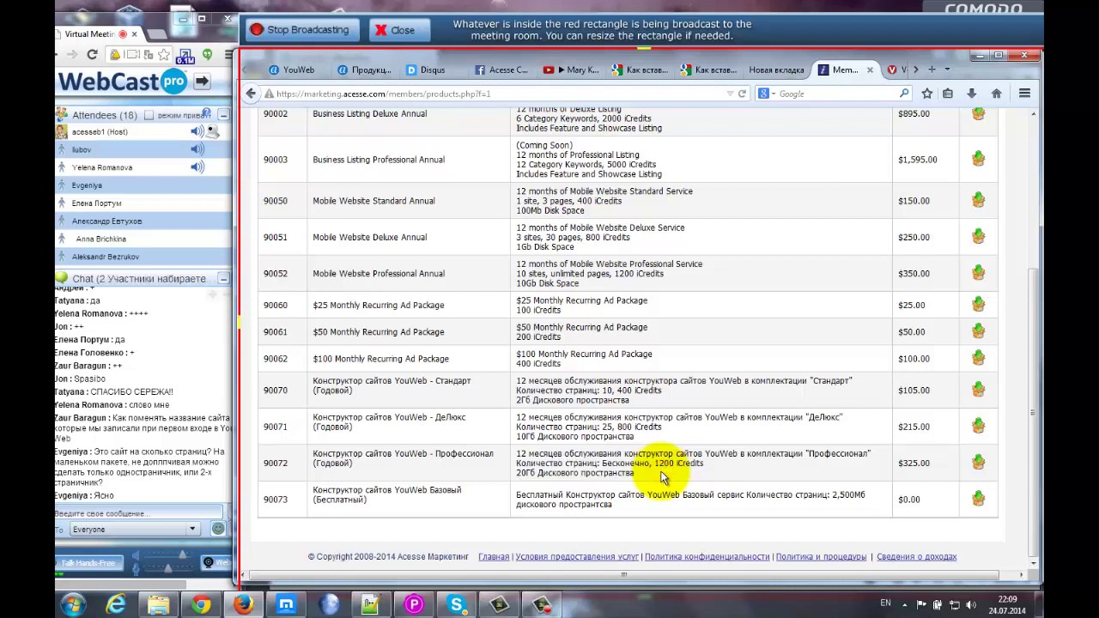
left_click_drag(601, 464, 644, 464)
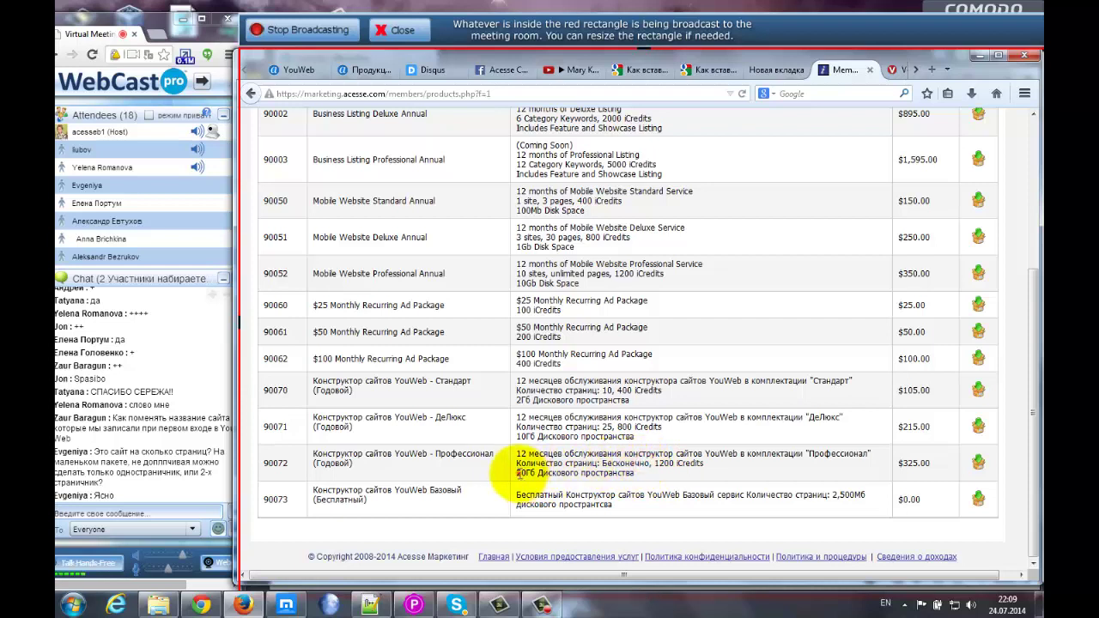
left_click(568, 465)
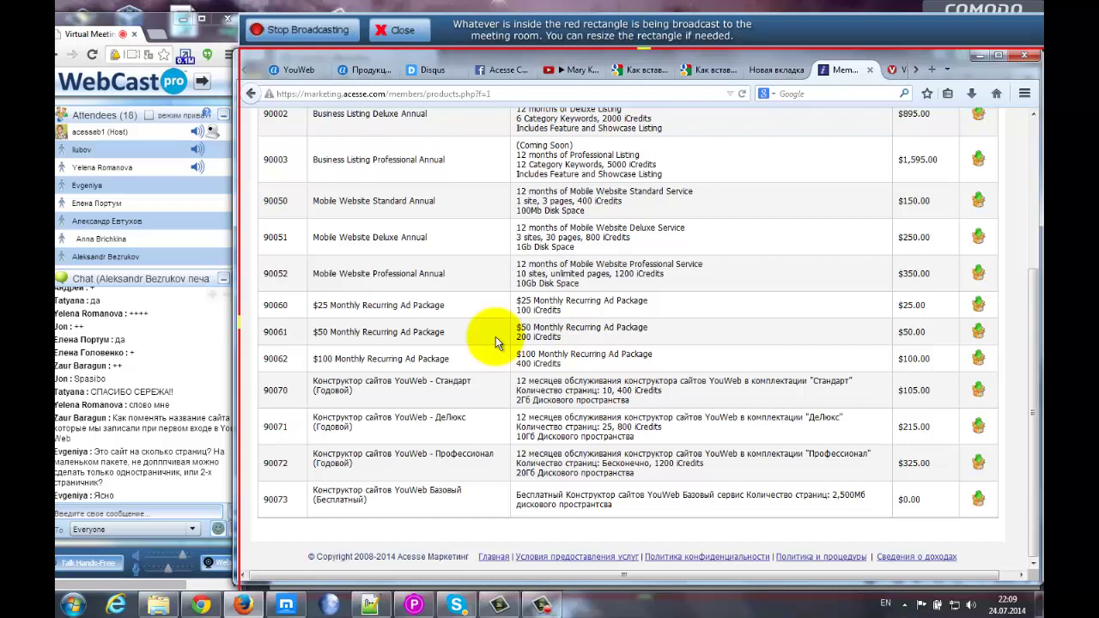
- Leave the Acesse price list for the YouWeb overview of the Mary Kay site and its four pages
left_click(1034, 330)
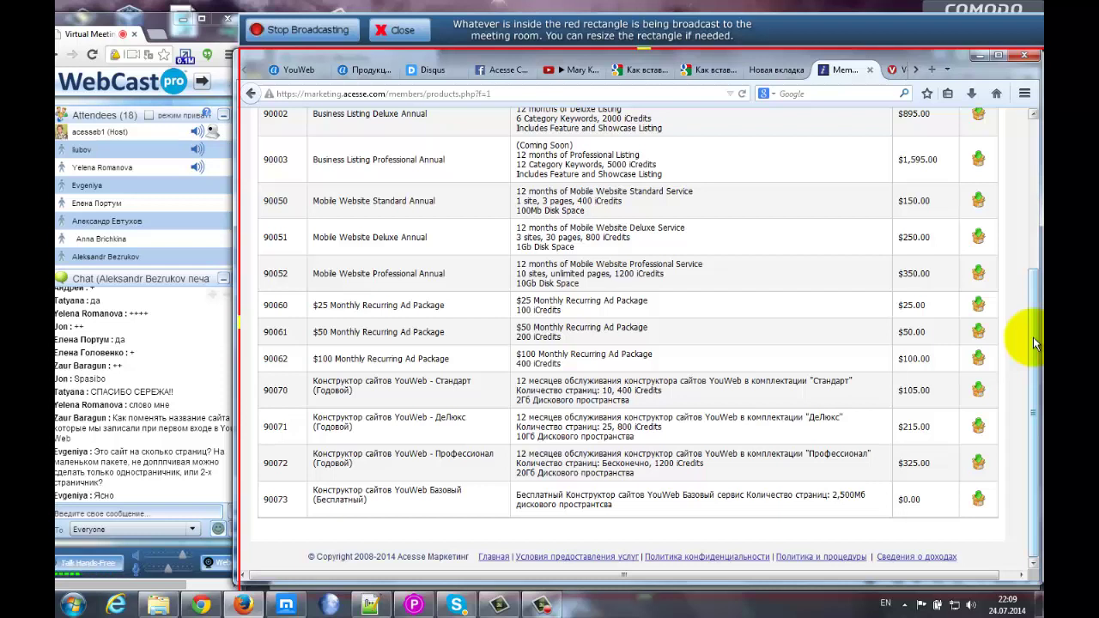
left_click(292, 70)
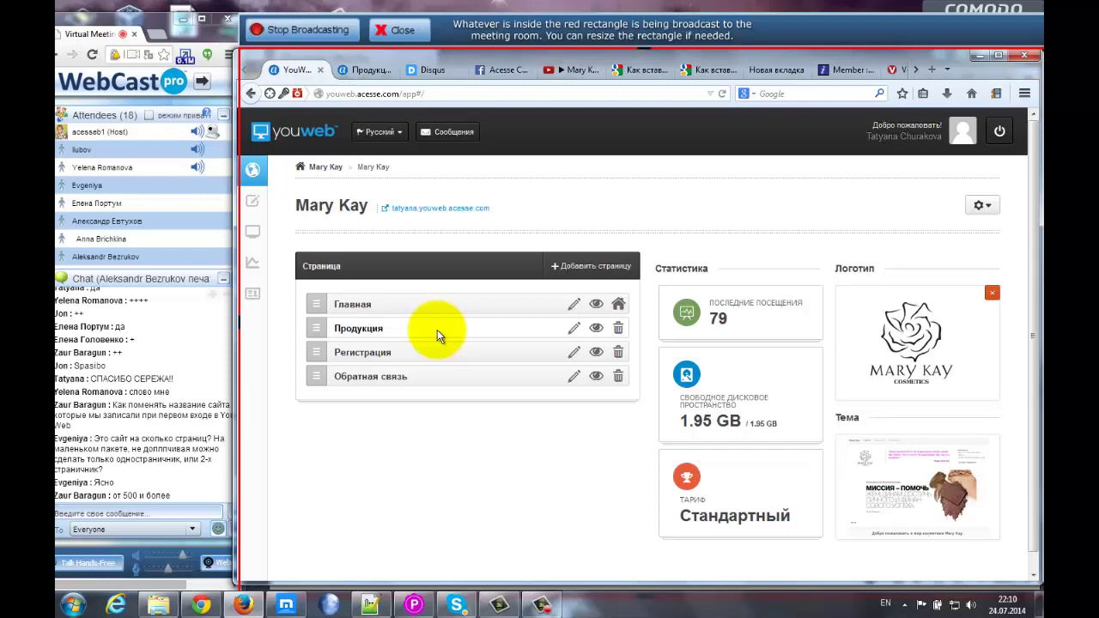
- View the Acesse Corporation Facebook page, then return to the YouWeb plan prices, Стандарт $105.00 to Профессионал $325.00
left_click(494, 75)
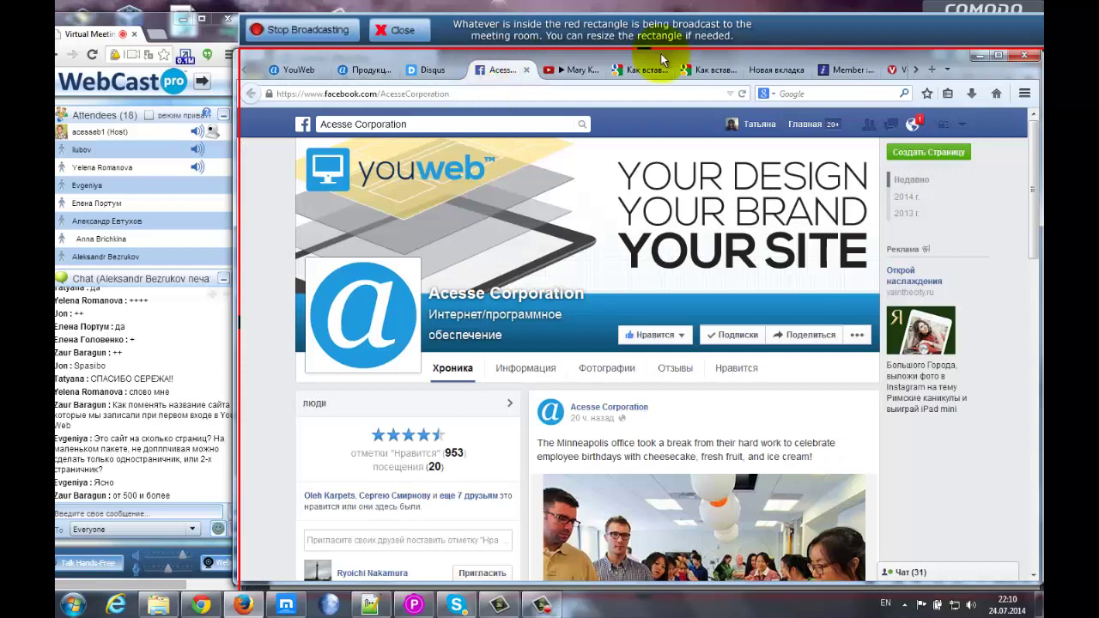
left_click(841, 73)
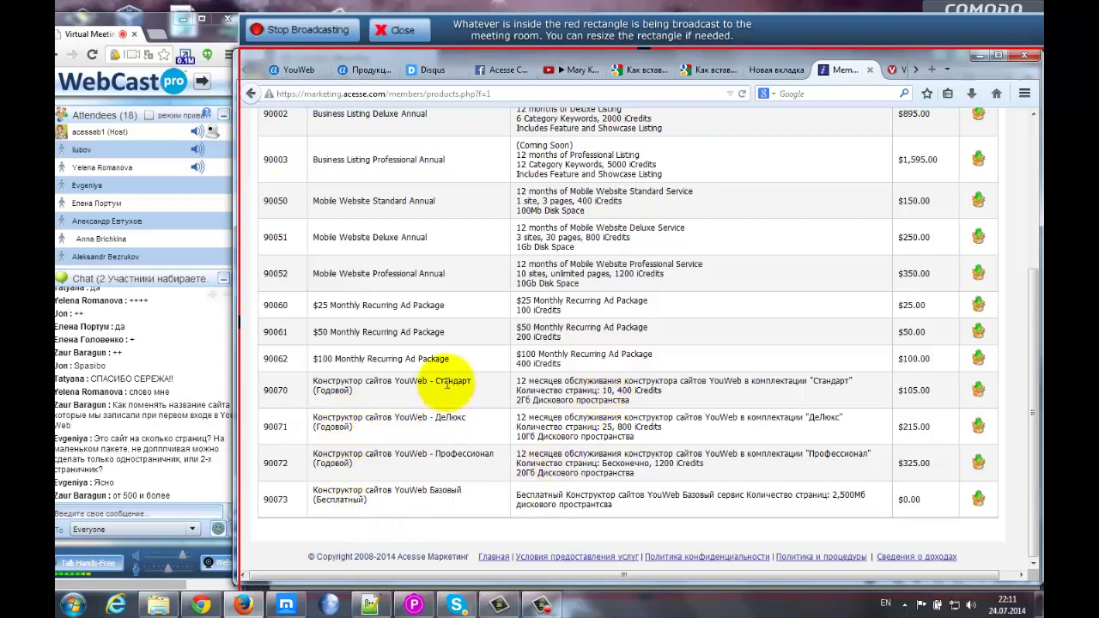
left_click_drag(602, 391, 616, 391)
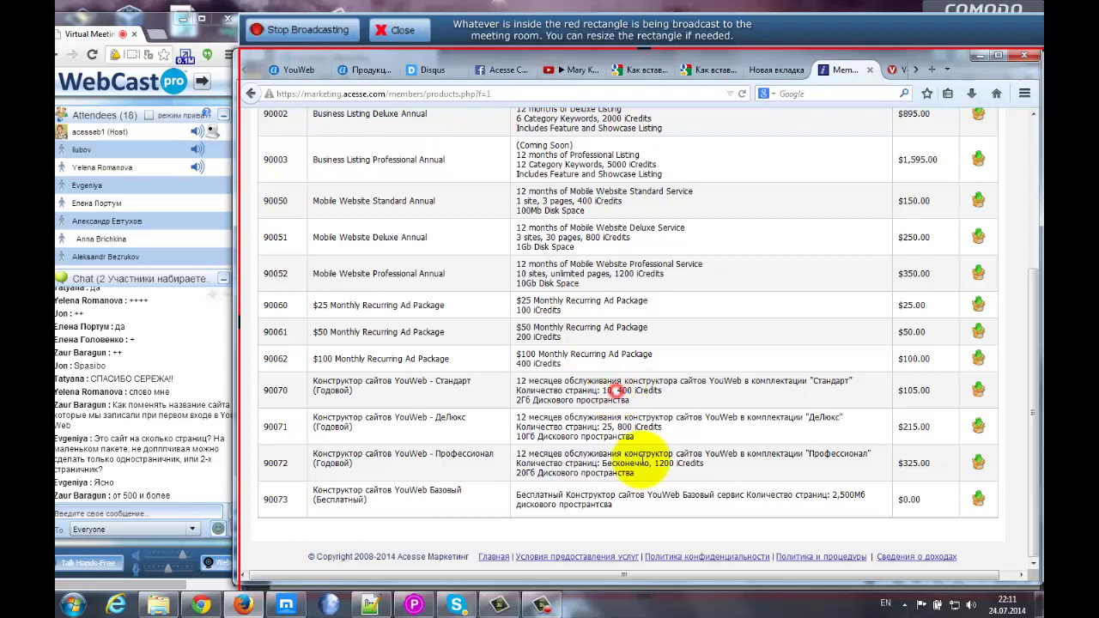
left_click_drag(602, 426, 615, 427)
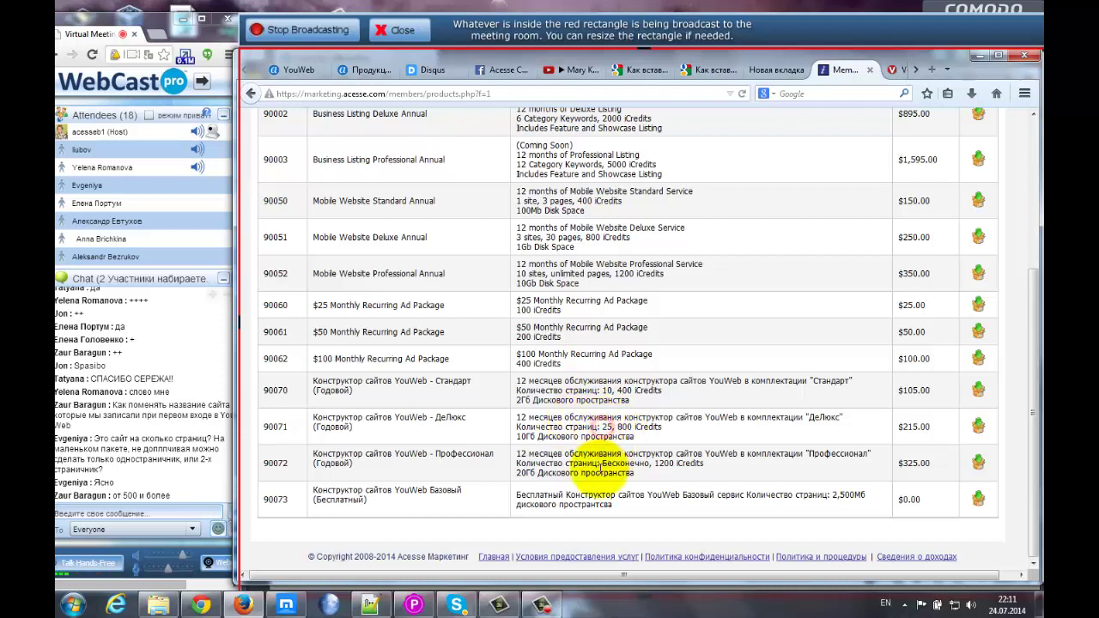
left_click_drag(602, 463, 652, 462)
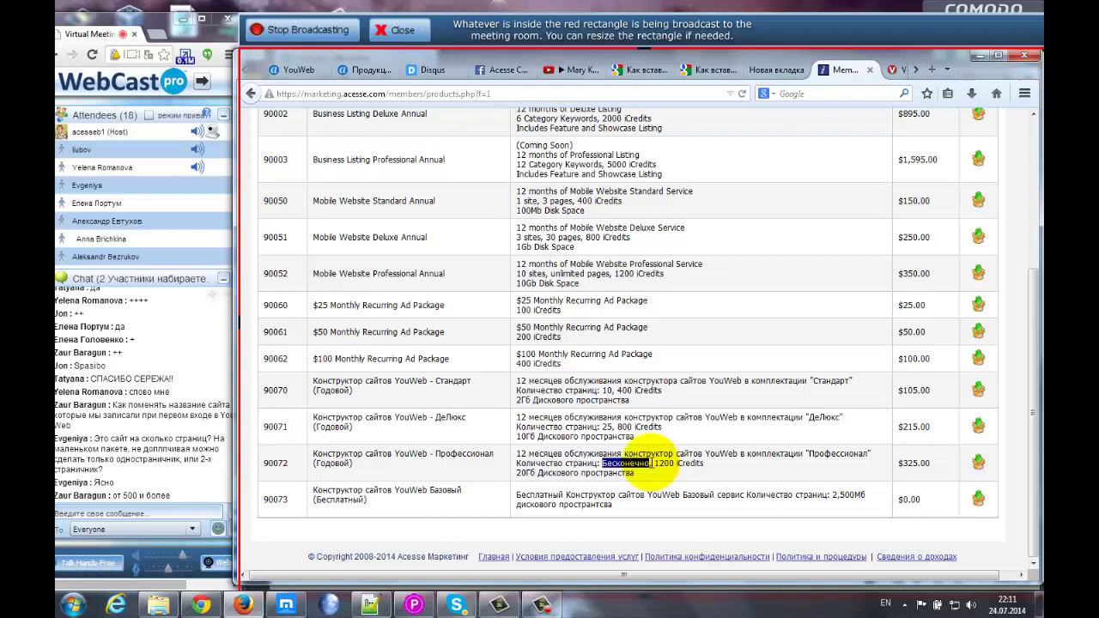
left_click(653, 464)
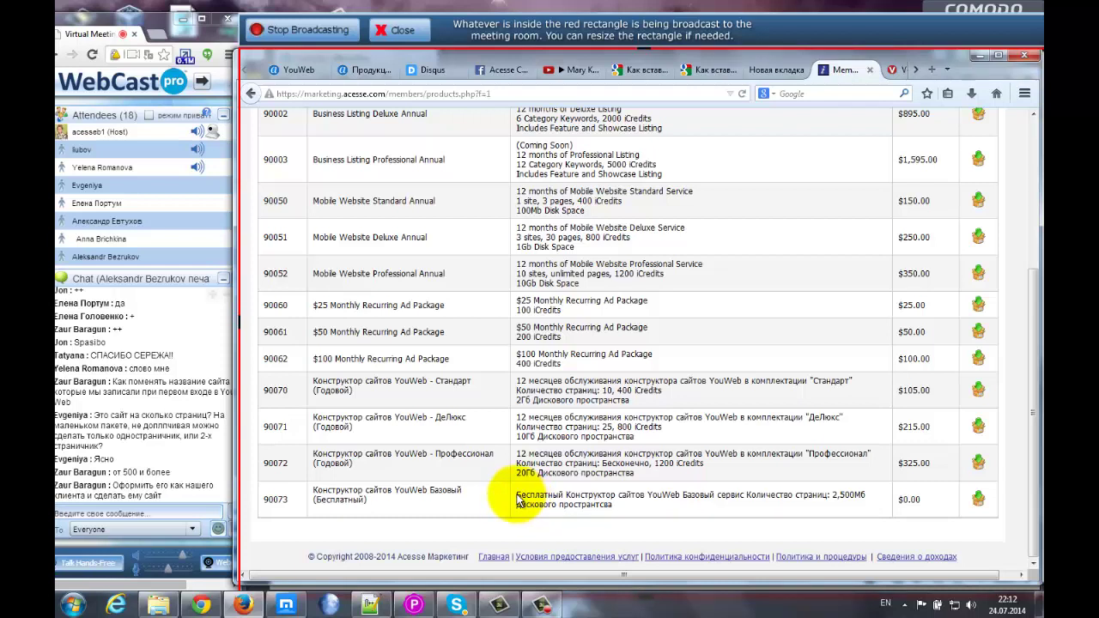
left_click_drag(517, 495, 615, 508)
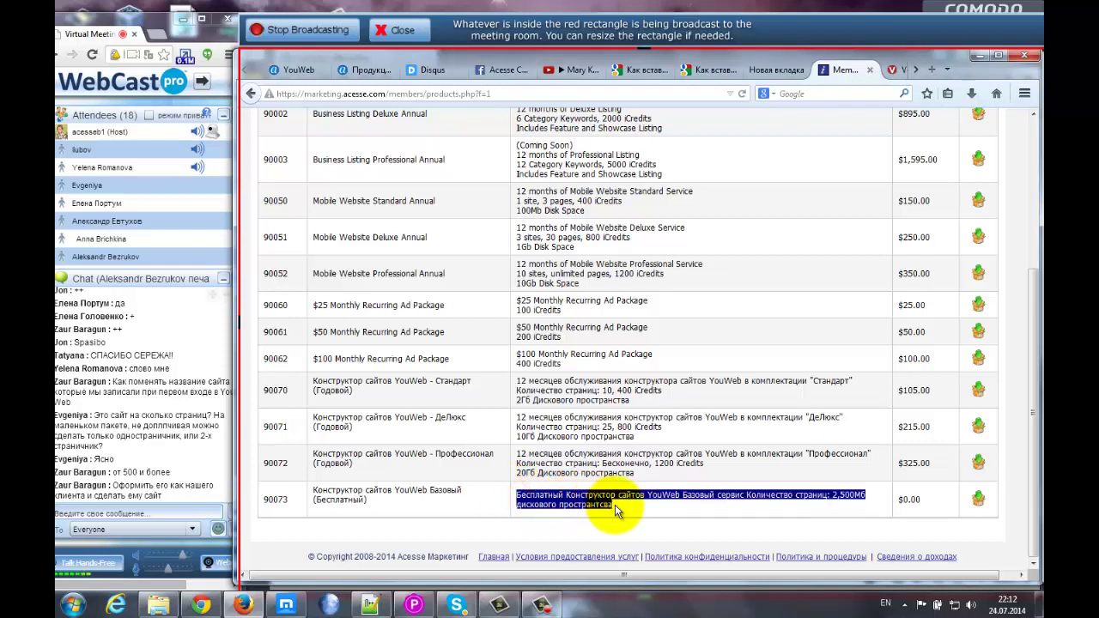
left_click(614, 505)
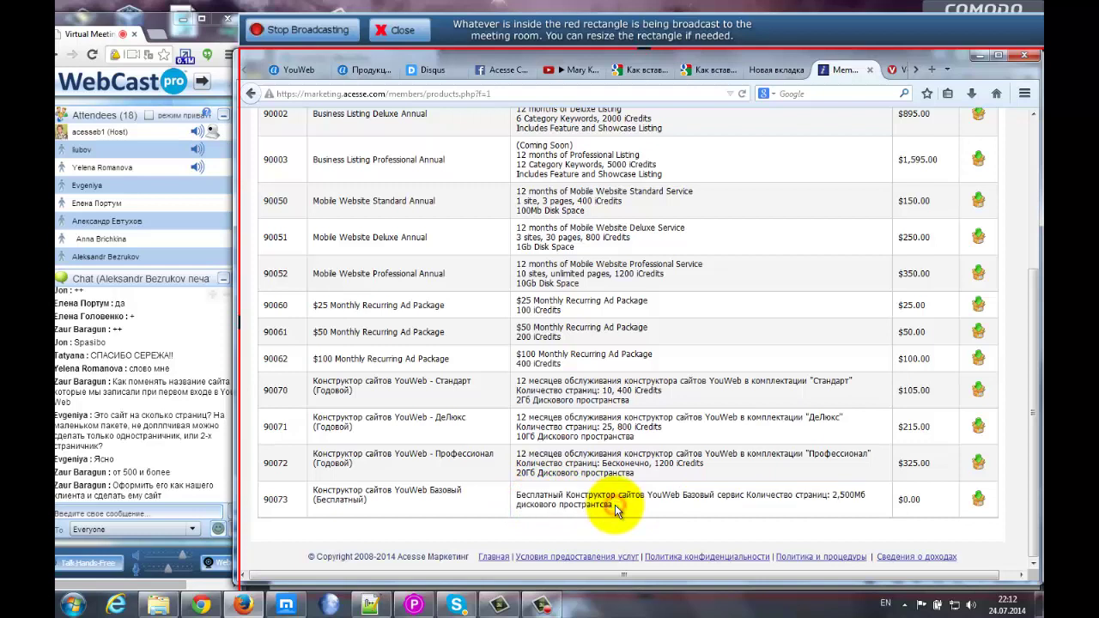
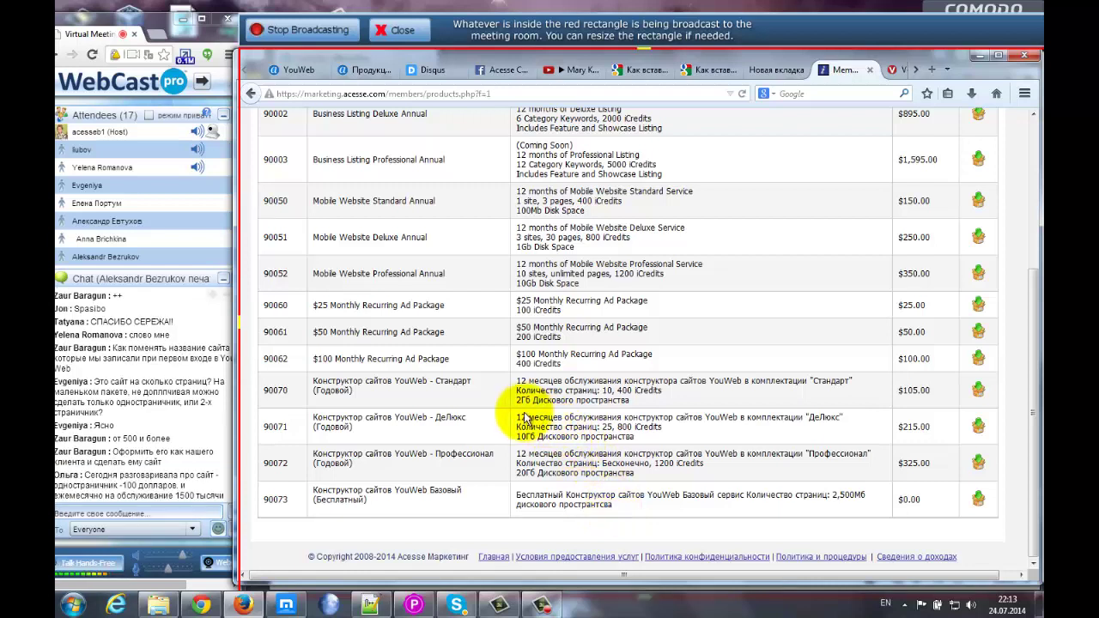
- Point out the 215.00 and 105.00 prices of packages 90071 and 90070
left_click_drag(904, 426, 931, 426)
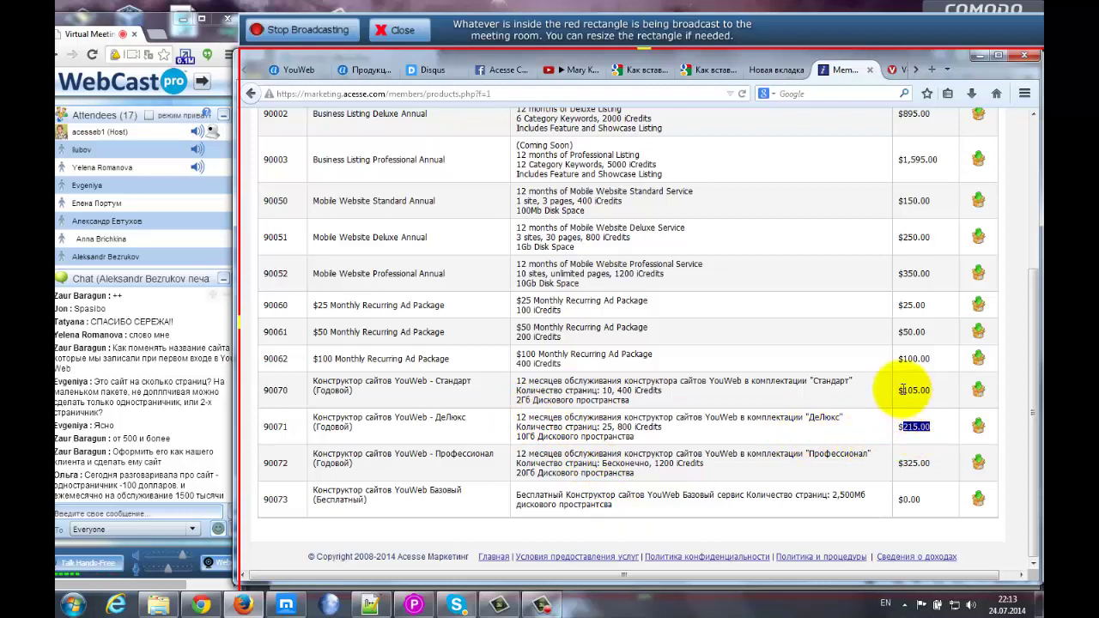
left_click_drag(901, 391, 927, 392)
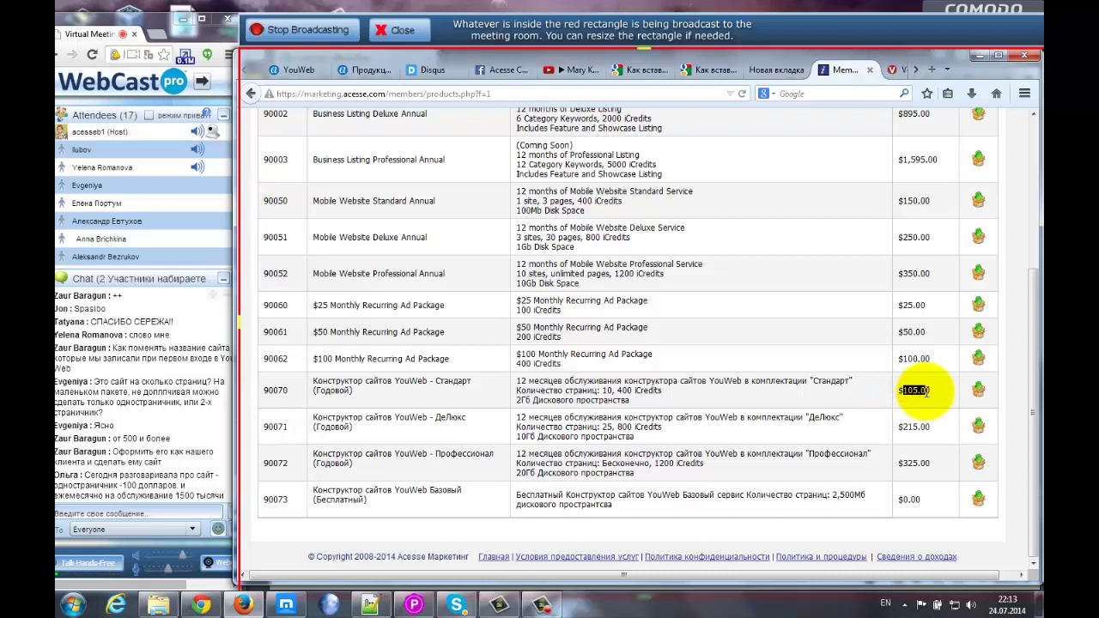
left_click(926, 391)
double_click(923, 426)
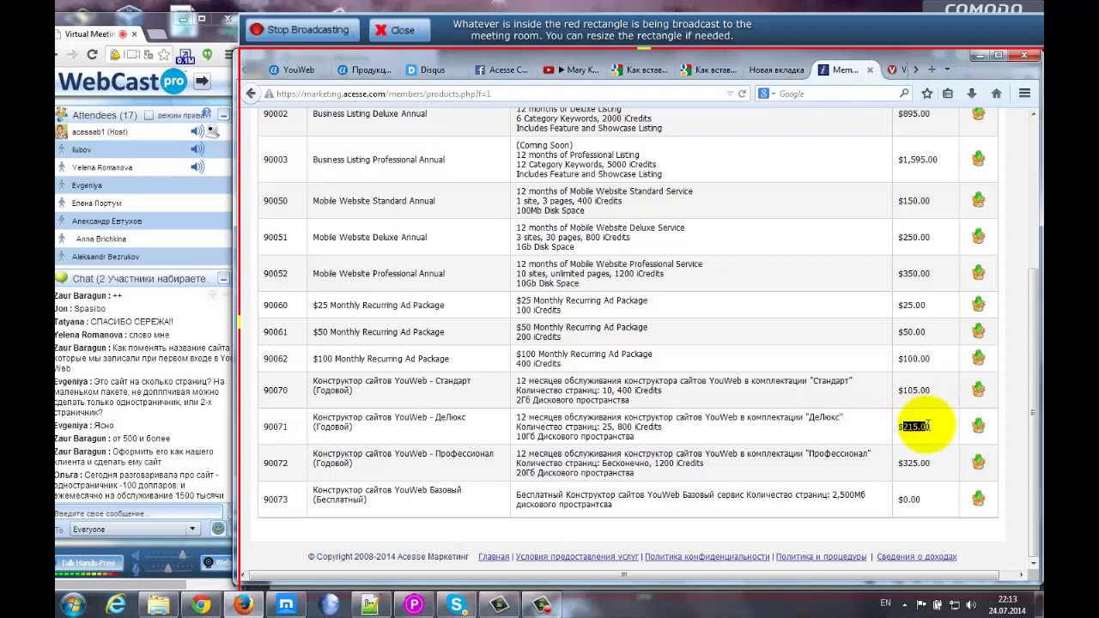
left_click(927, 426)
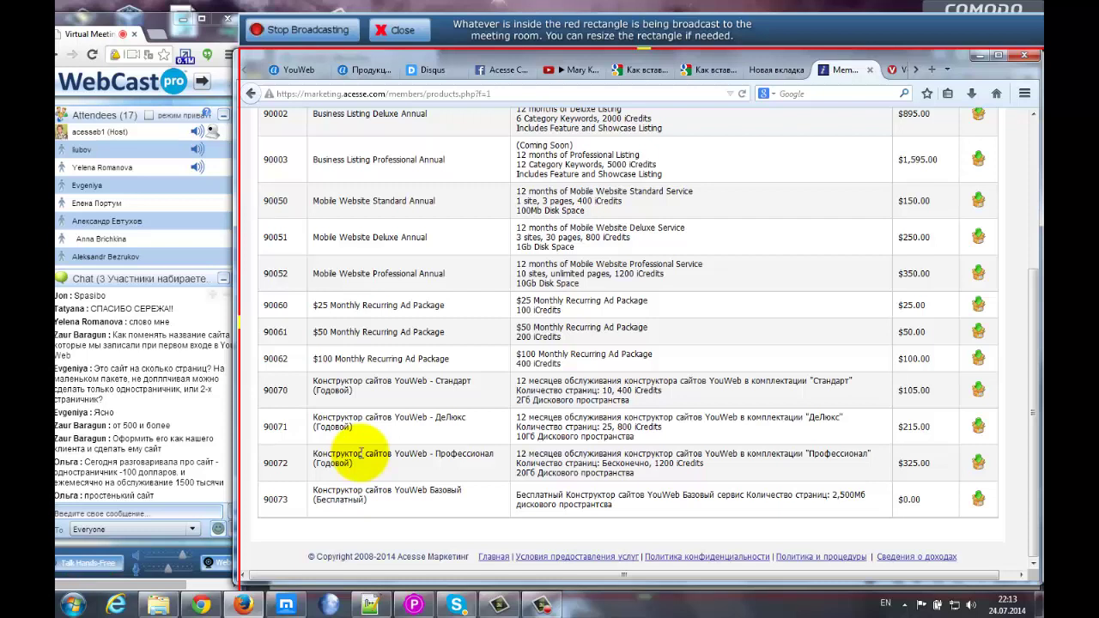
- Emphasise the words сайтов and YouWeb in package 90072's name
left_click_drag(360, 453, 388, 455)
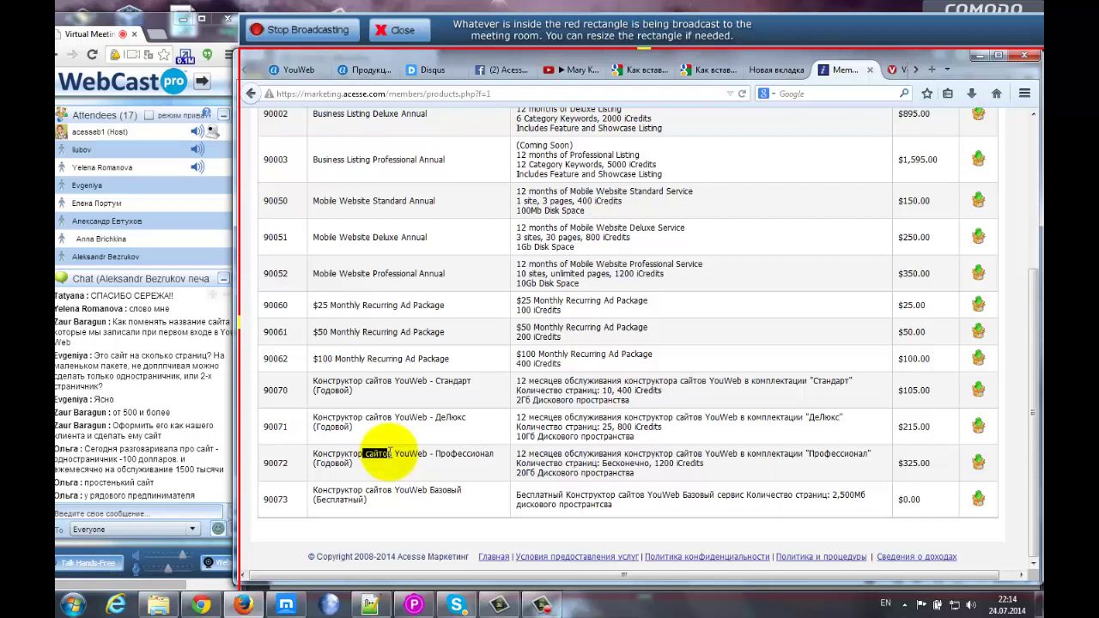
left_click(389, 453)
left_click_drag(391, 453, 420, 456)
left_click(421, 455)
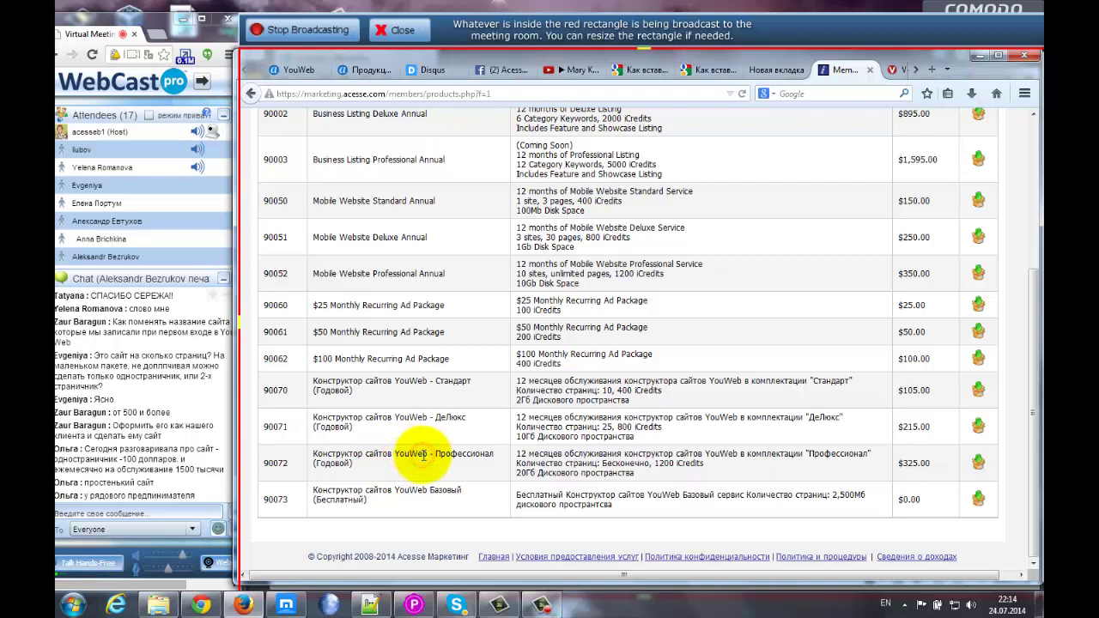
- Emphasise package 90073's YouWeb Базовый name, free label and $0.00 price
left_click_drag(394, 490, 464, 498)
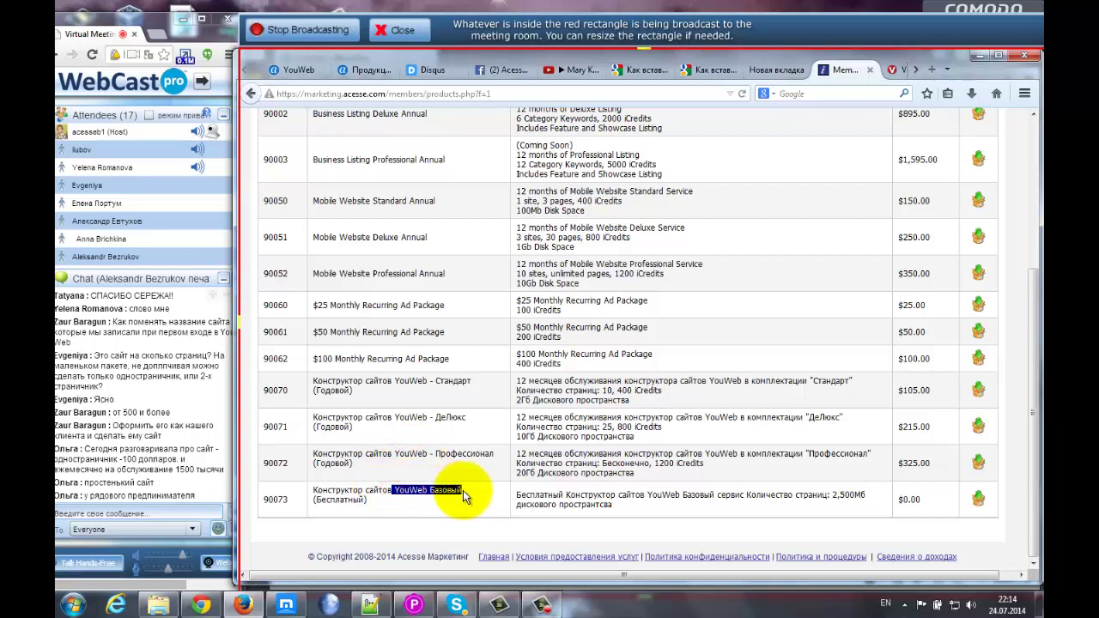
left_click(462, 494)
left_click_drag(340, 498, 355, 502)
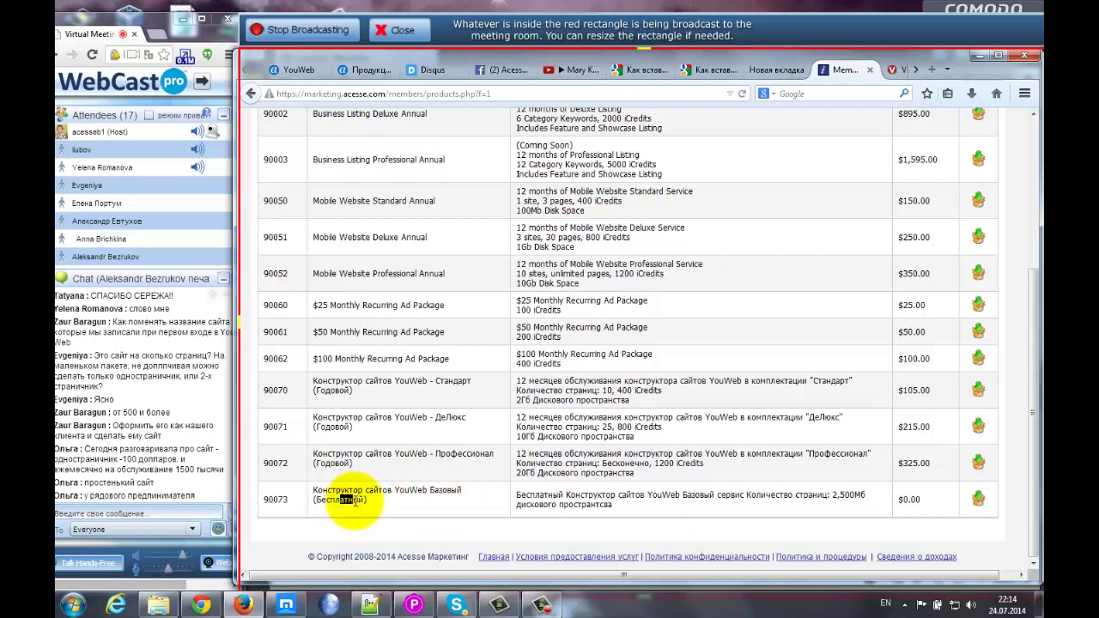
left_click(355, 501)
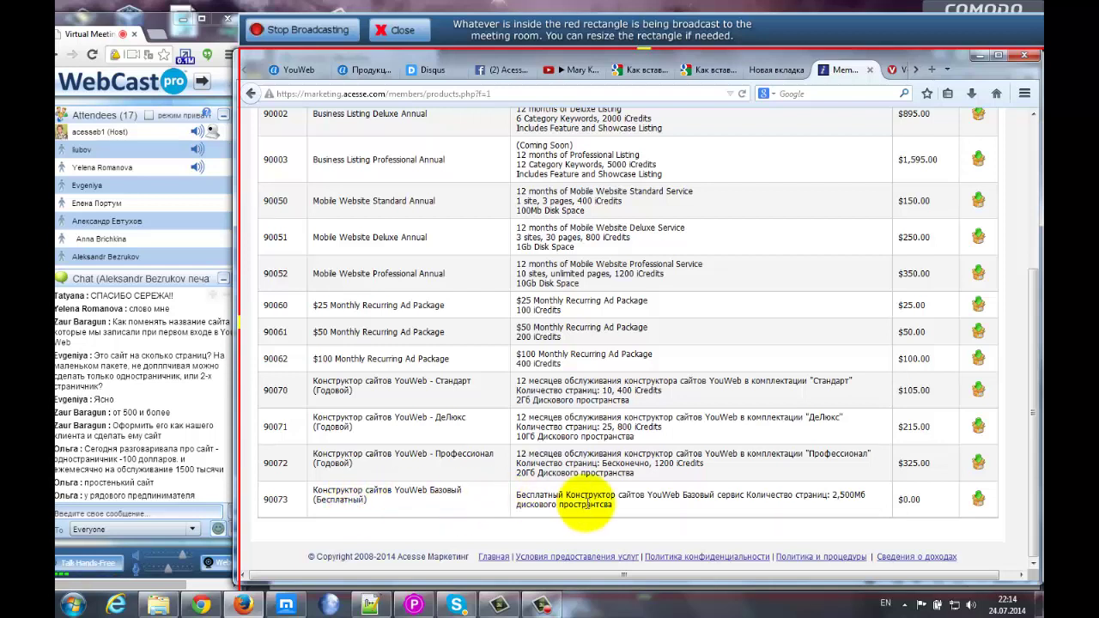
left_click_drag(895, 505, 923, 507)
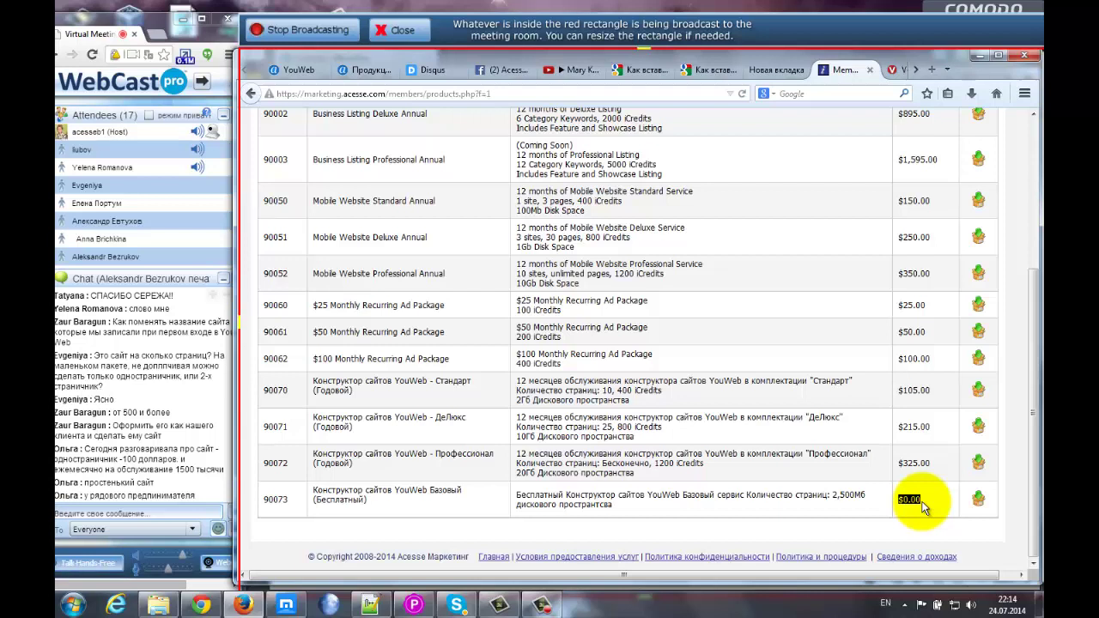
left_click(923, 507)
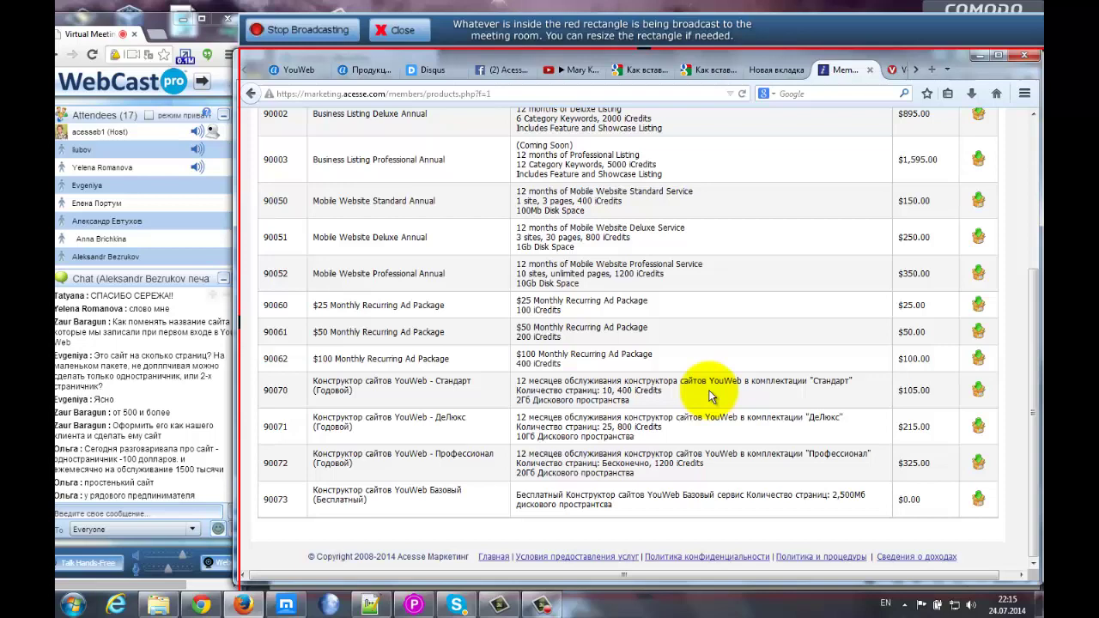
scroll(709, 396, "up", 2)
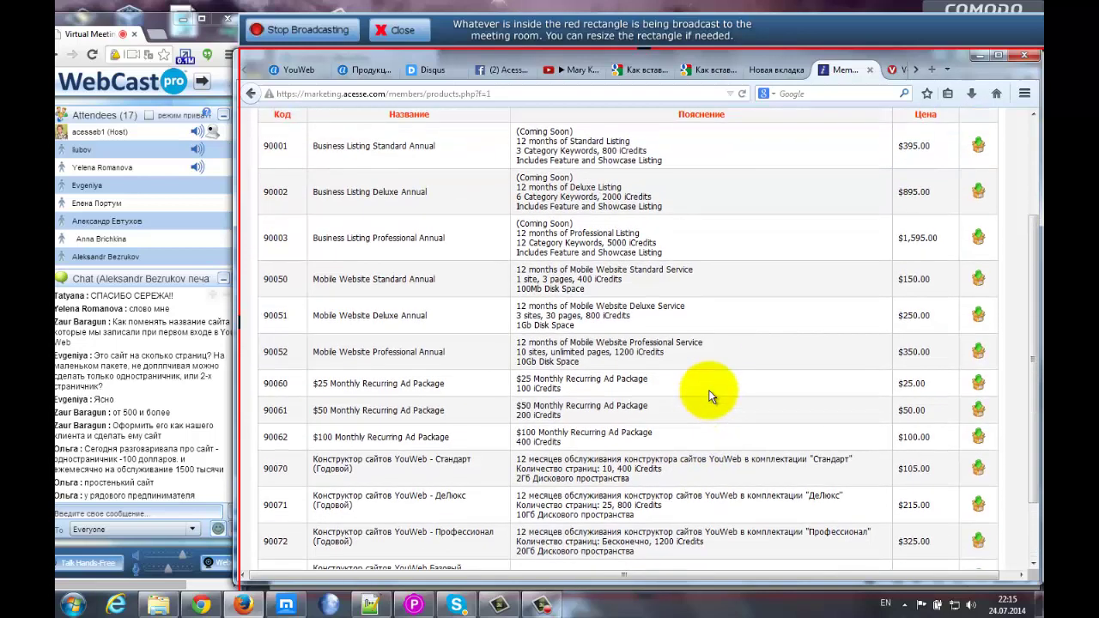
scroll(709, 395, "down", 2)
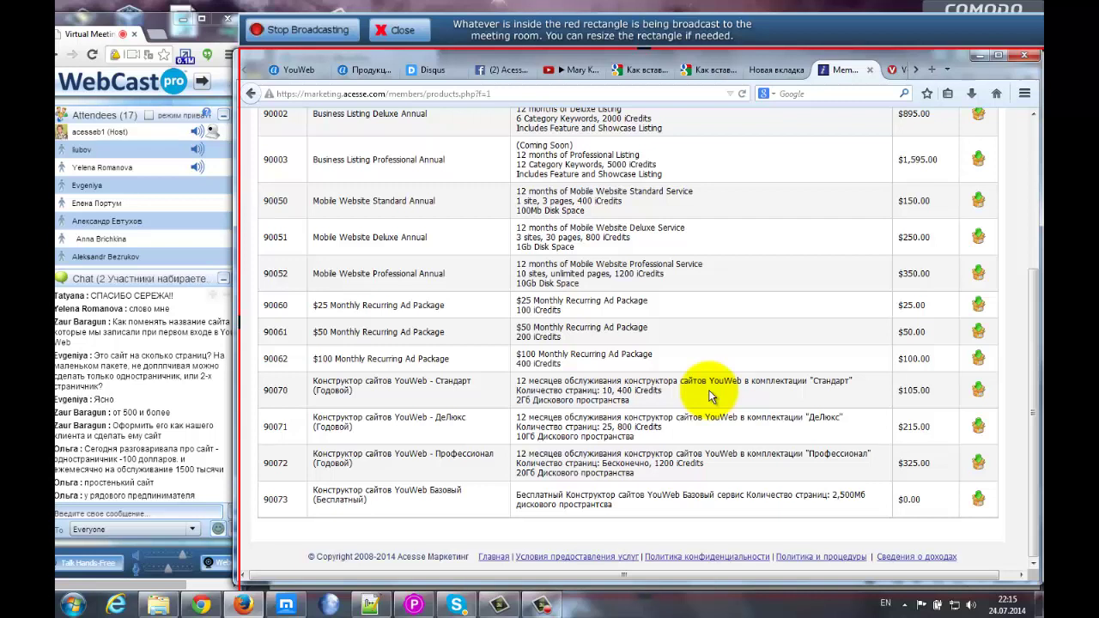
scroll(709, 396, "up", 2)
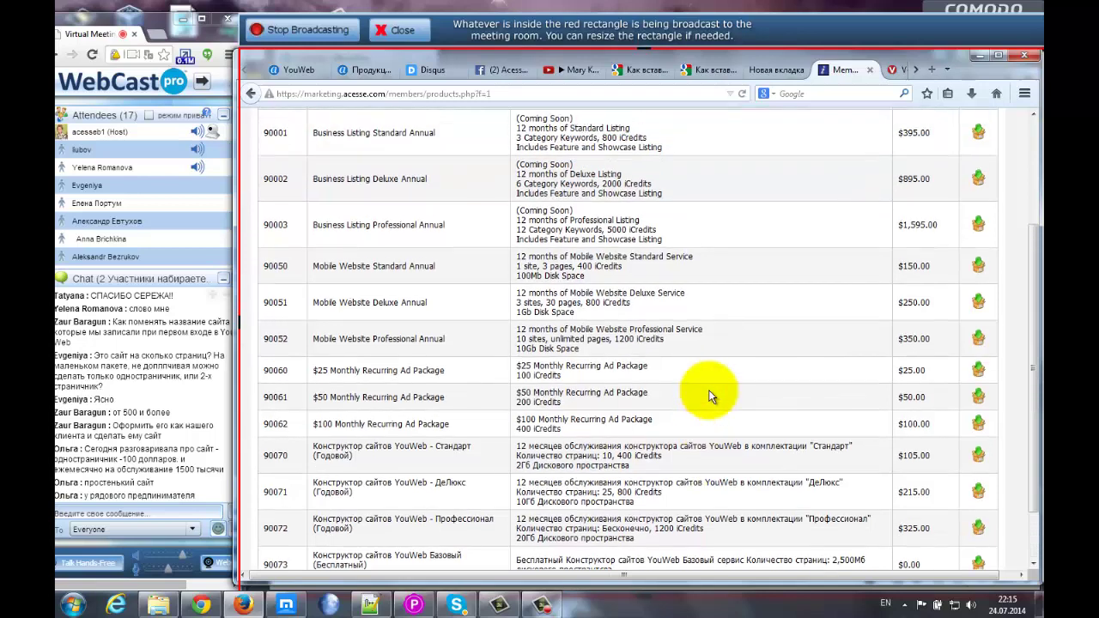
scroll(710, 396, "down", 2)
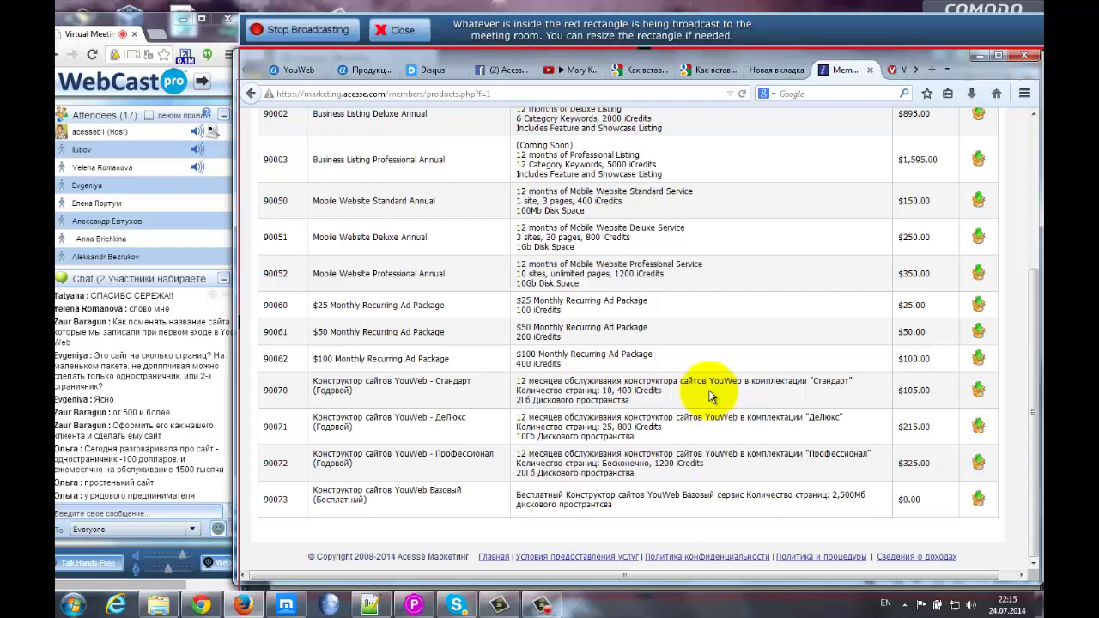
scroll(709, 396, "up", 3)
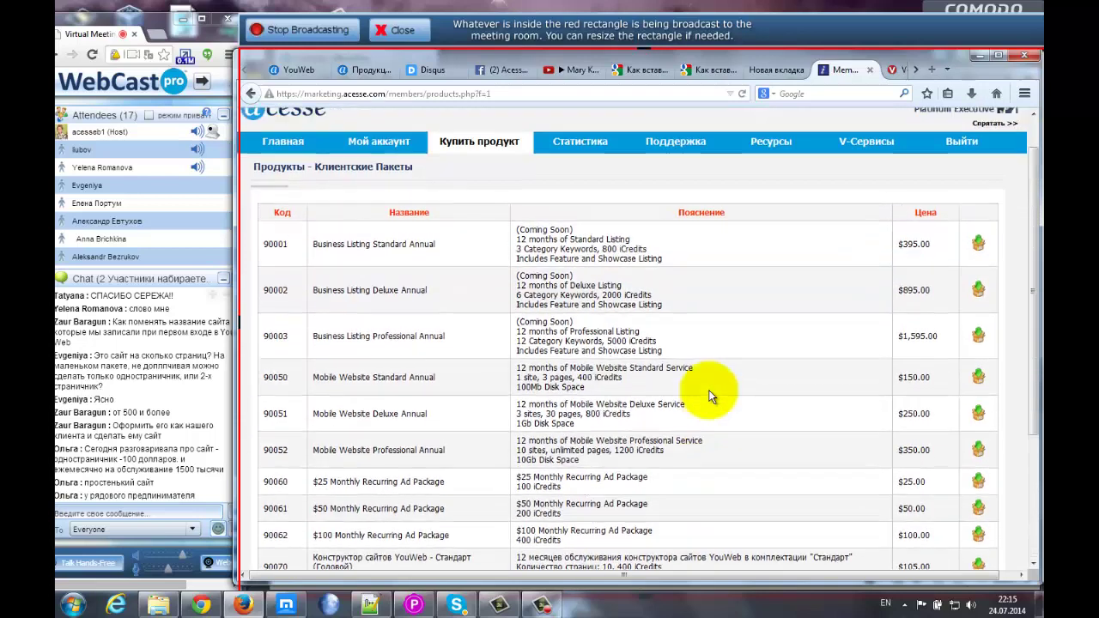
scroll(709, 396, "down", 4)
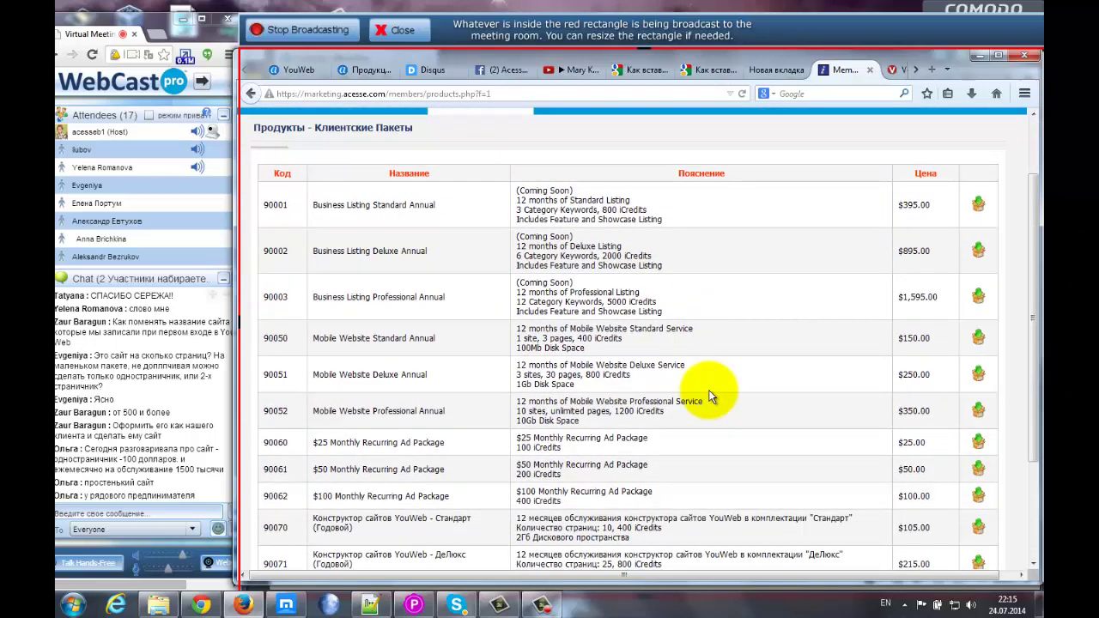
scroll(709, 395, "down", 2)
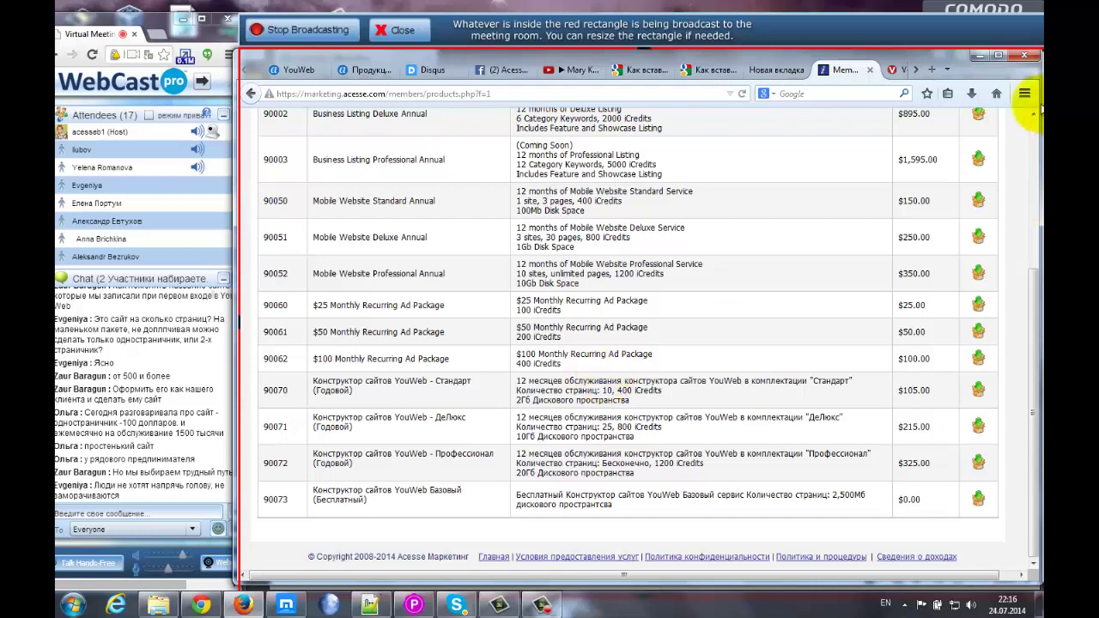
- Load the m.megamoney.biz mobile site in a new tab
left_click(932, 69)
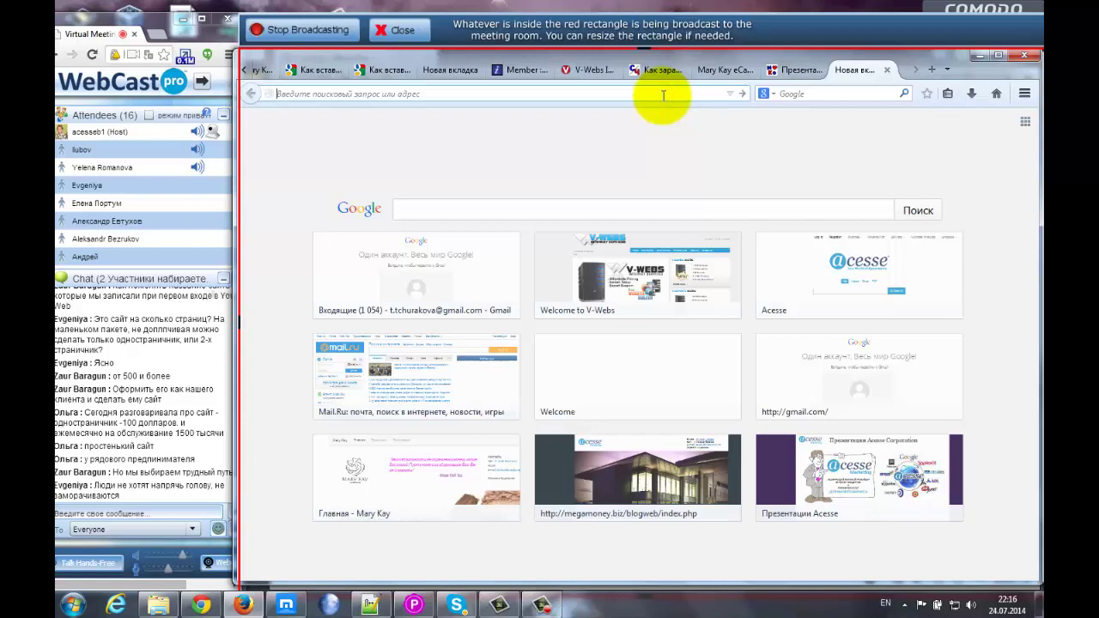
type("m")
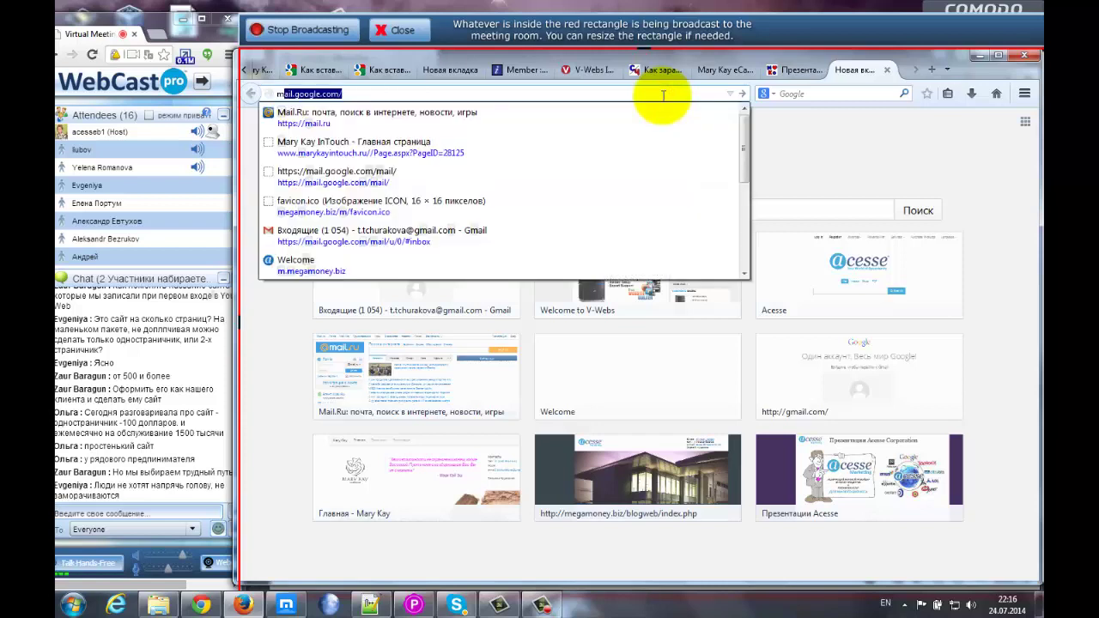
key("BackSpace")
type("egamoney.biz")
key("Return")
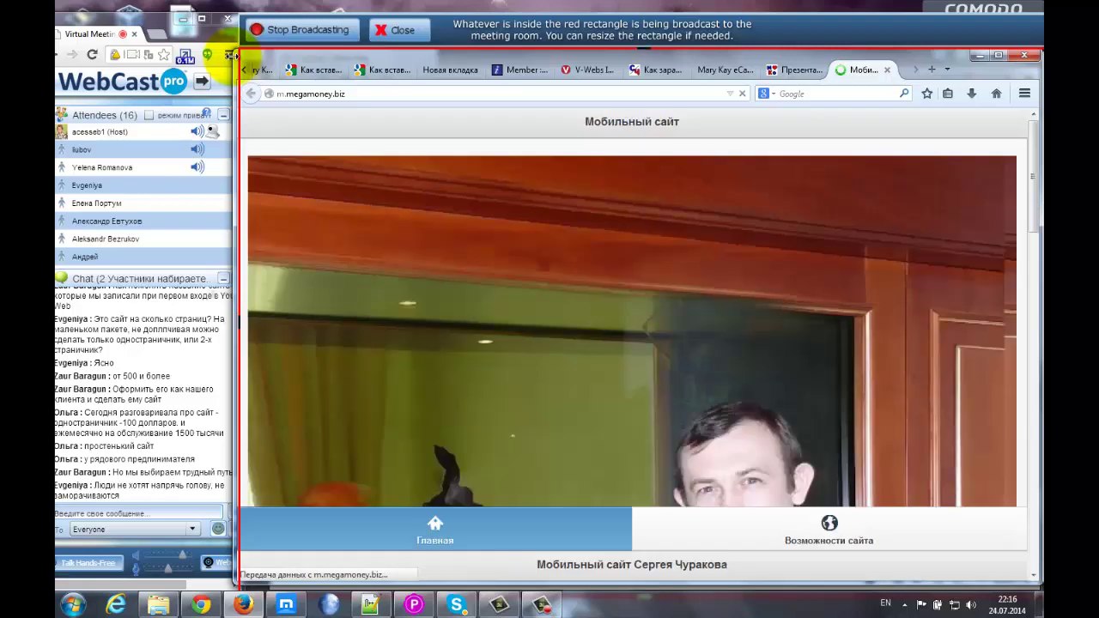
- Shrink the mobile site window to phone width and position it over the Mary Kay page
left_click_drag(230, 55, 823, 122)
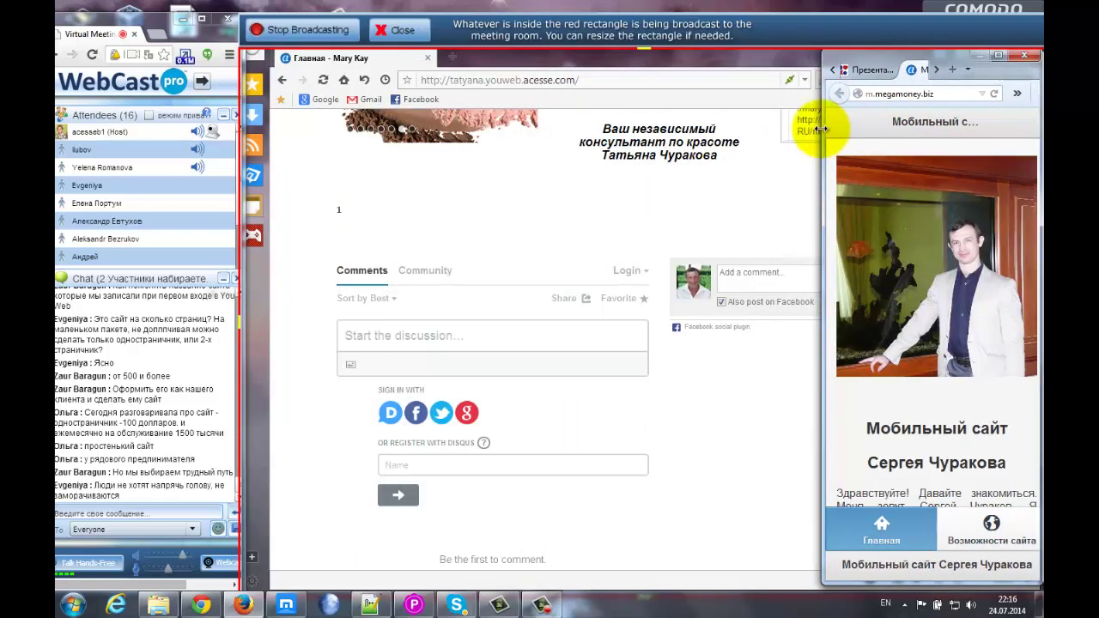
left_click_drag(904, 53, 566, 100)
left_click_drag(690, 204, 692, 434)
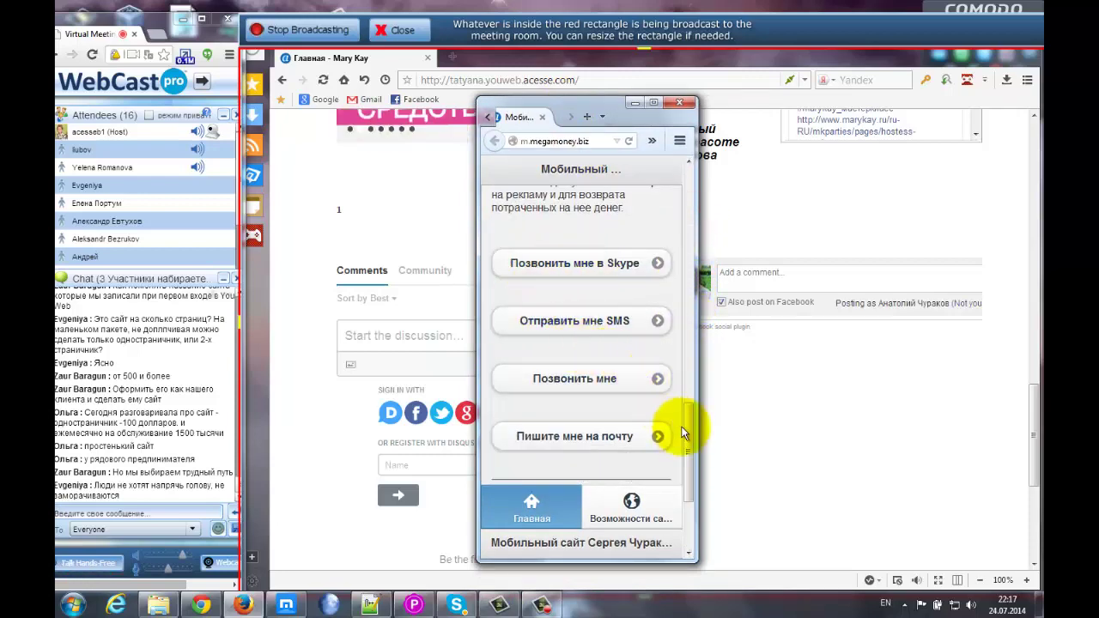
left_click_drag(694, 461, 589, 507)
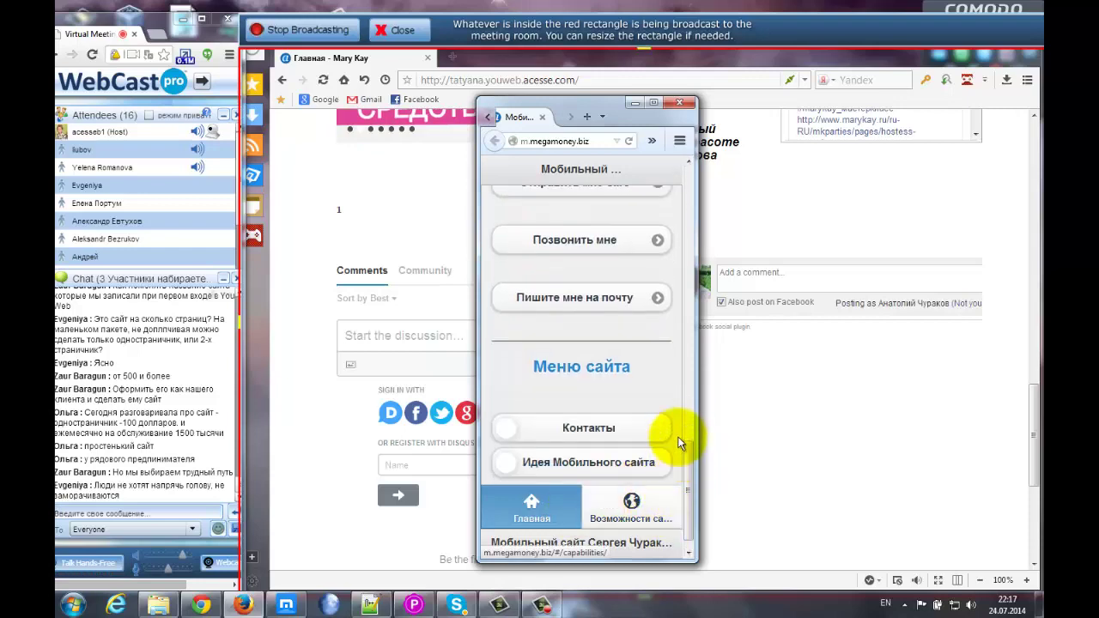
left_click(652, 104)
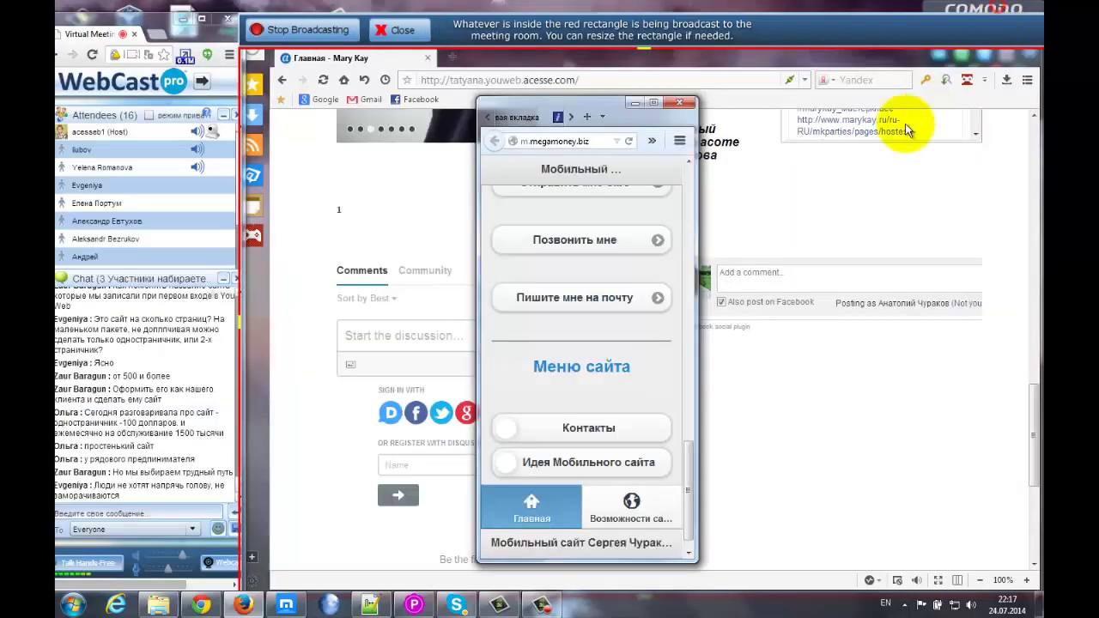
left_click(999, 6)
left_click_drag(528, 102, 395, 79)
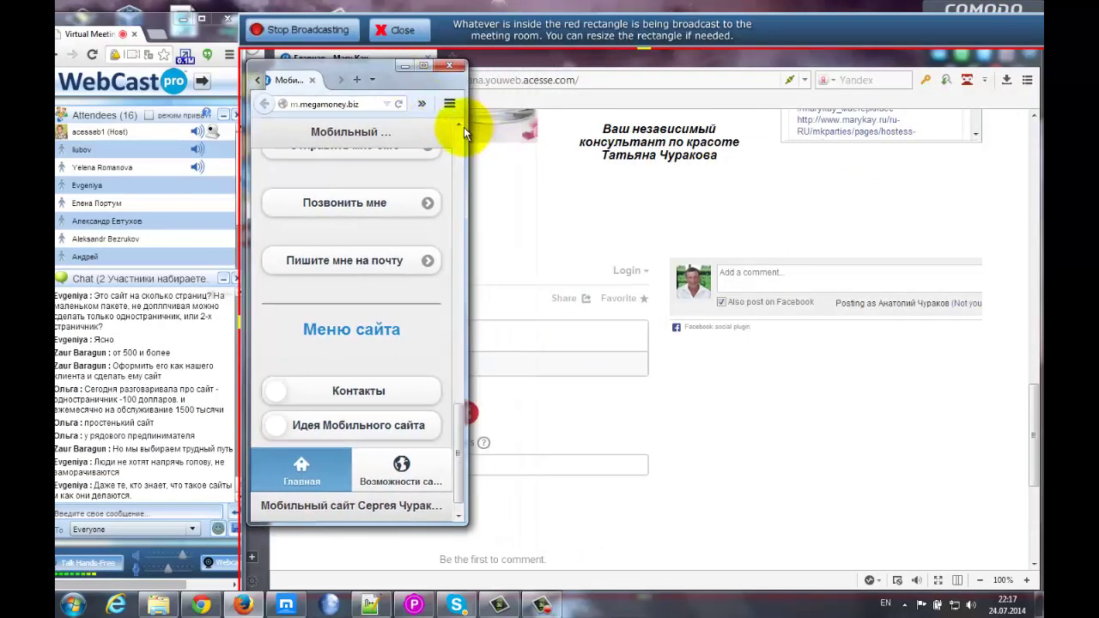
left_click_drag(467, 127, 952, 142)
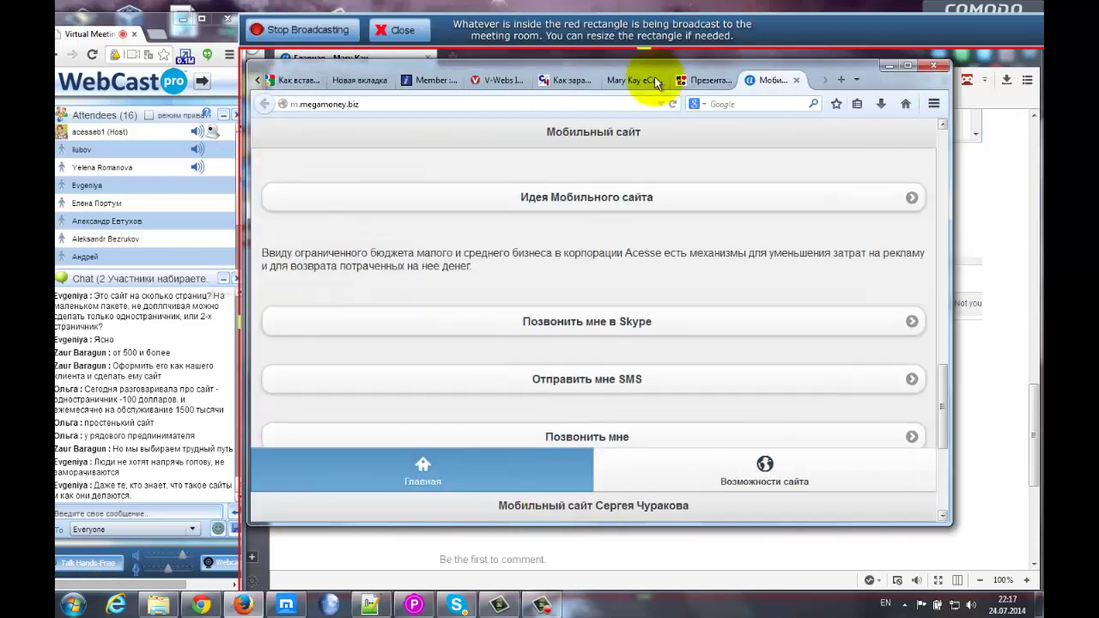
- Switch to the presentation schedule page and narrow and shorten its window
left_click(692, 80)
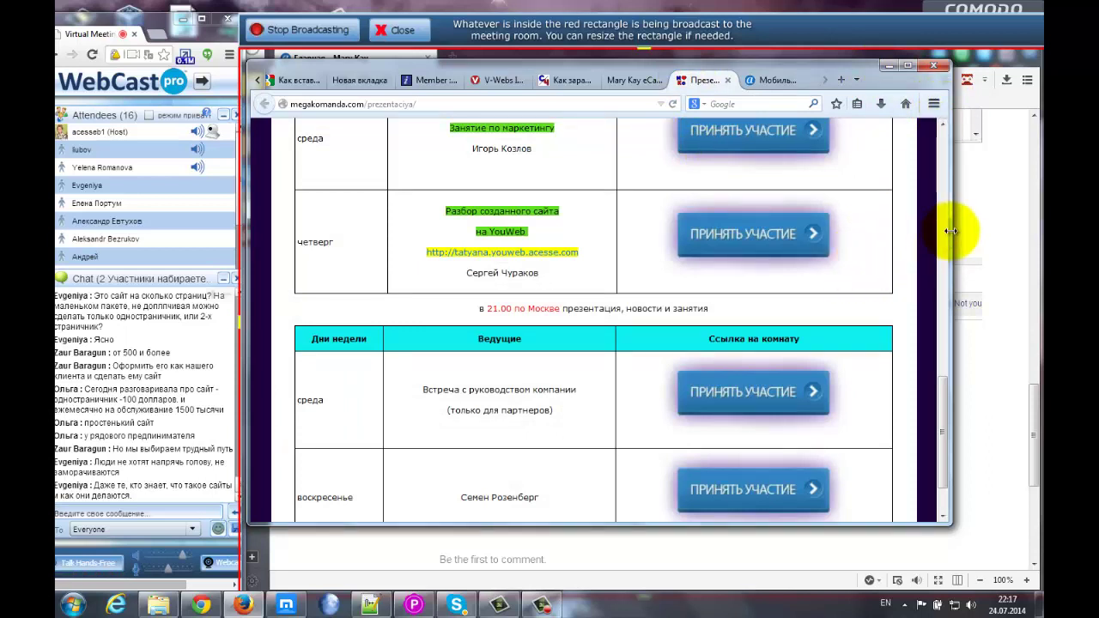
left_click_drag(948, 230, 461, 249)
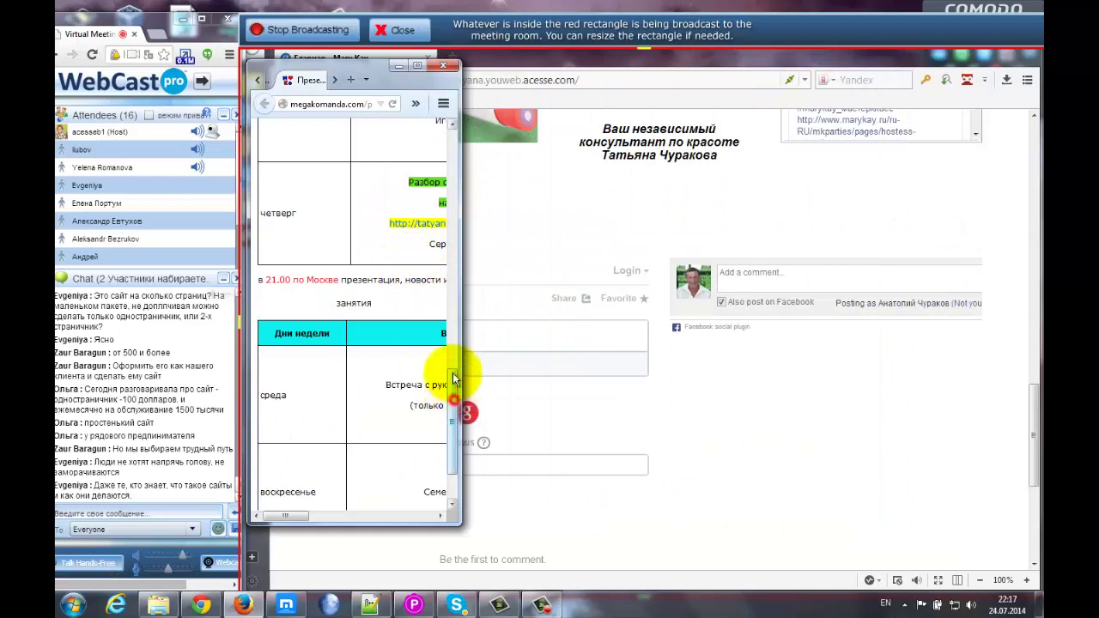
left_click_drag(453, 371, 440, 139)
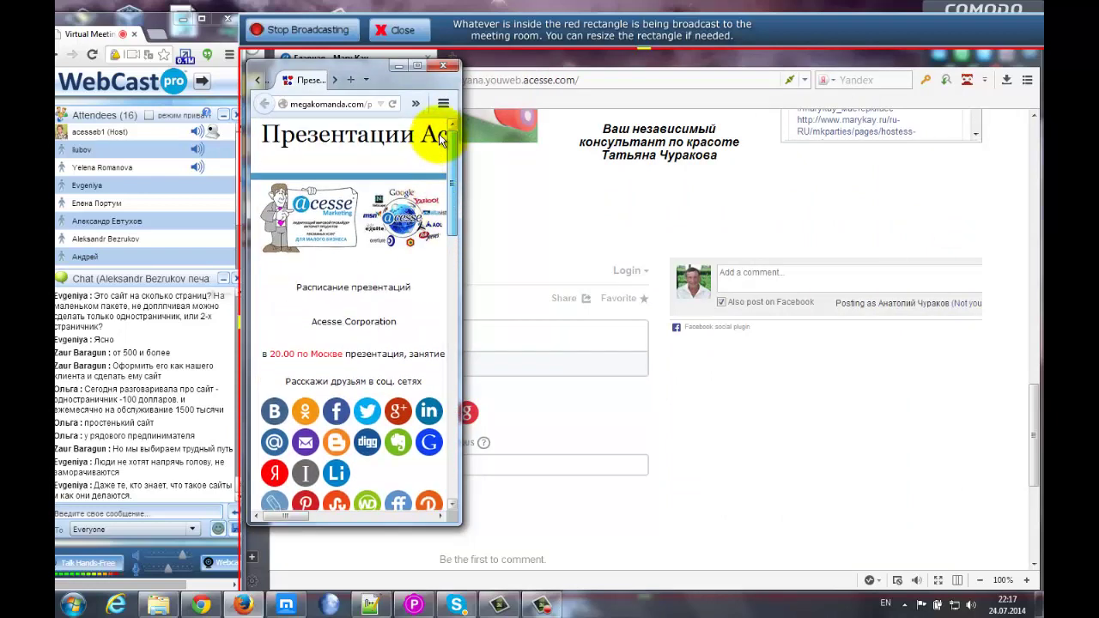
left_click_drag(363, 62, 363, 138)
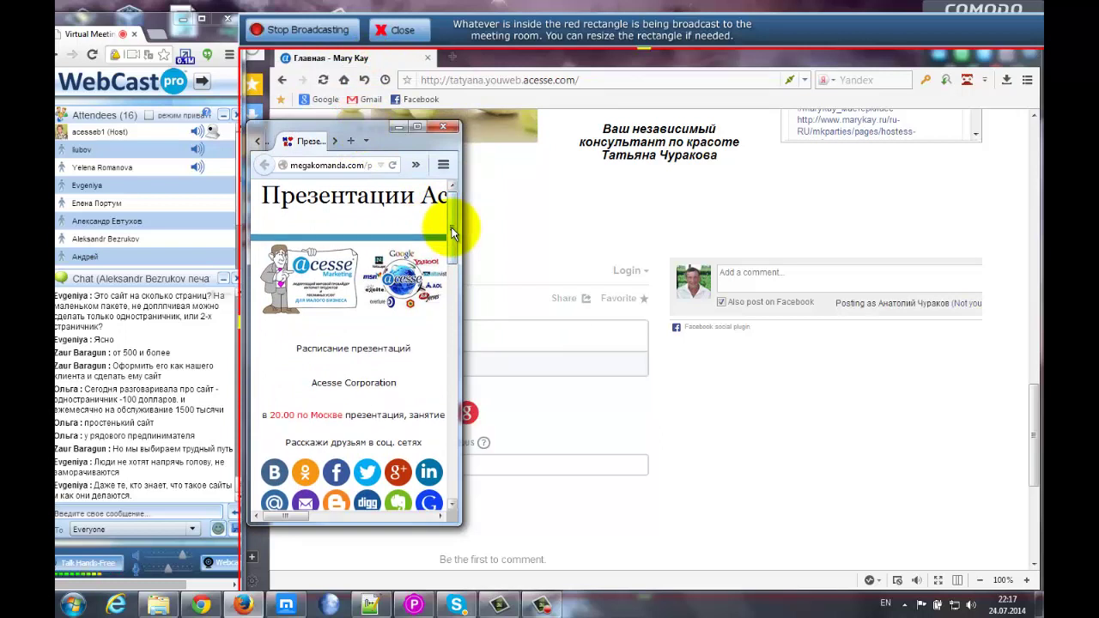
left_click_drag(367, 127, 405, 133)
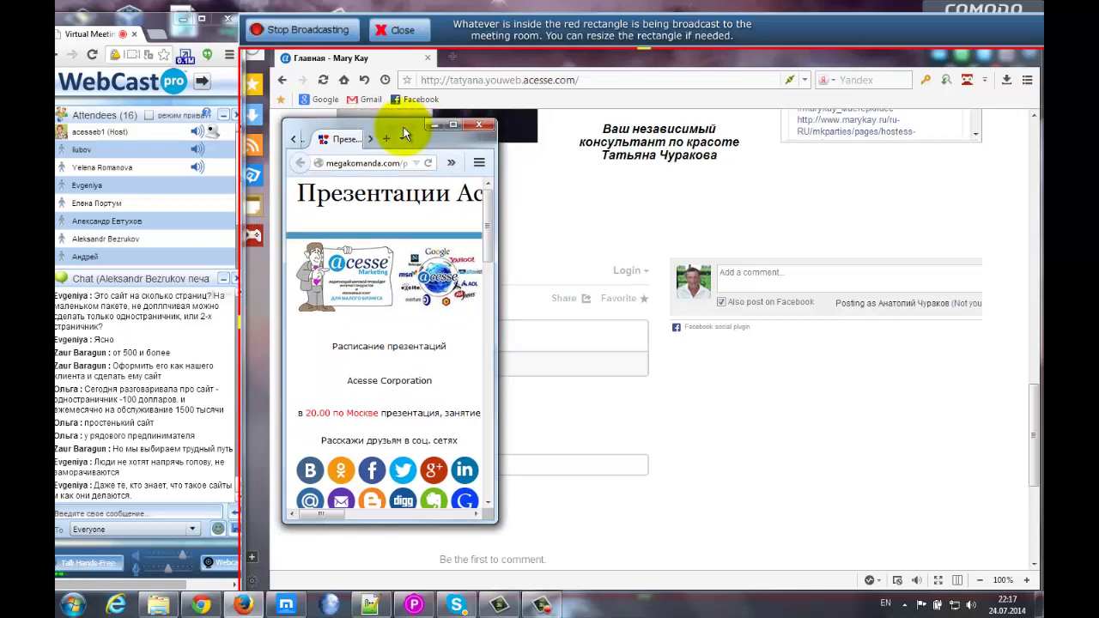
left_click_drag(486, 213, 403, 508)
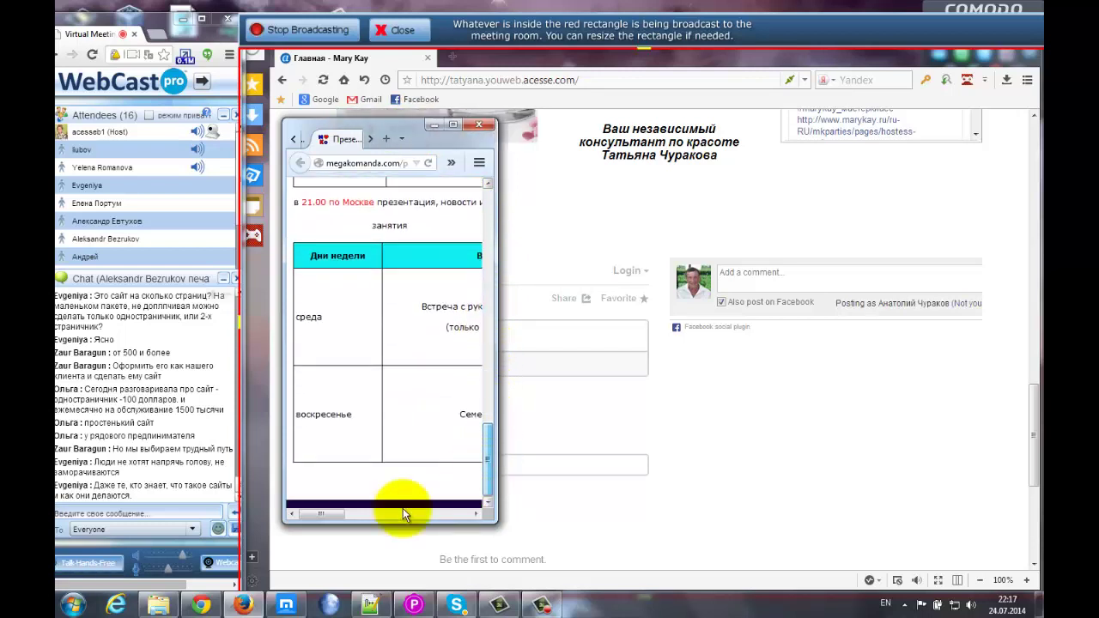
left_click_drag(334, 513, 294, 511)
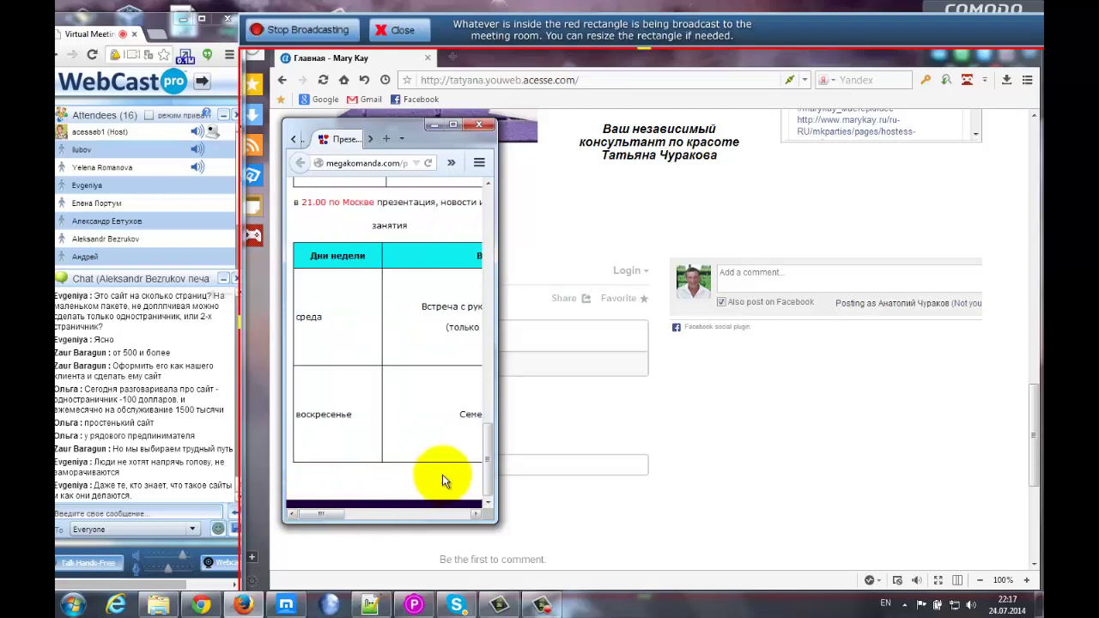
left_click_drag(488, 475, 490, 426)
left_click_drag(318, 508, 382, 506)
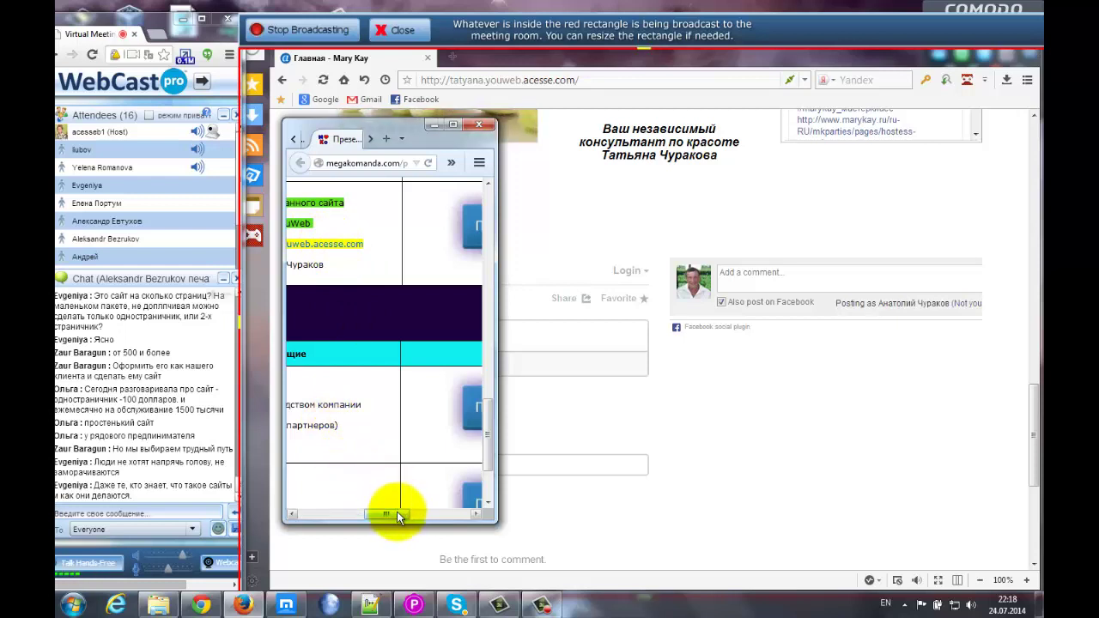
left_click_drag(396, 512, 377, 511)
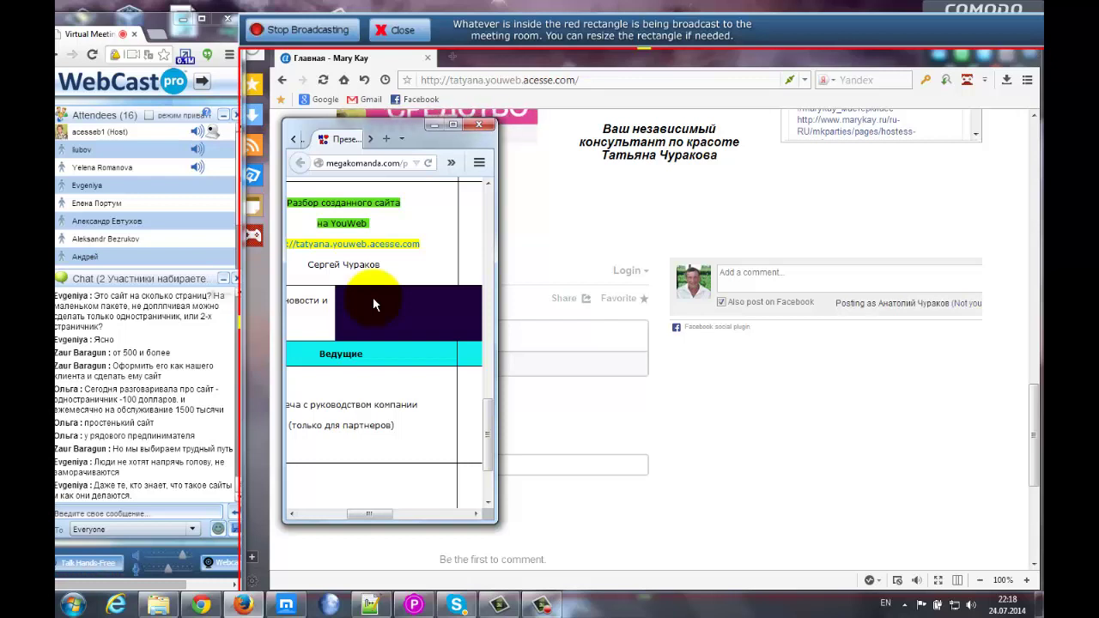
left_click_drag(367, 513, 333, 513)
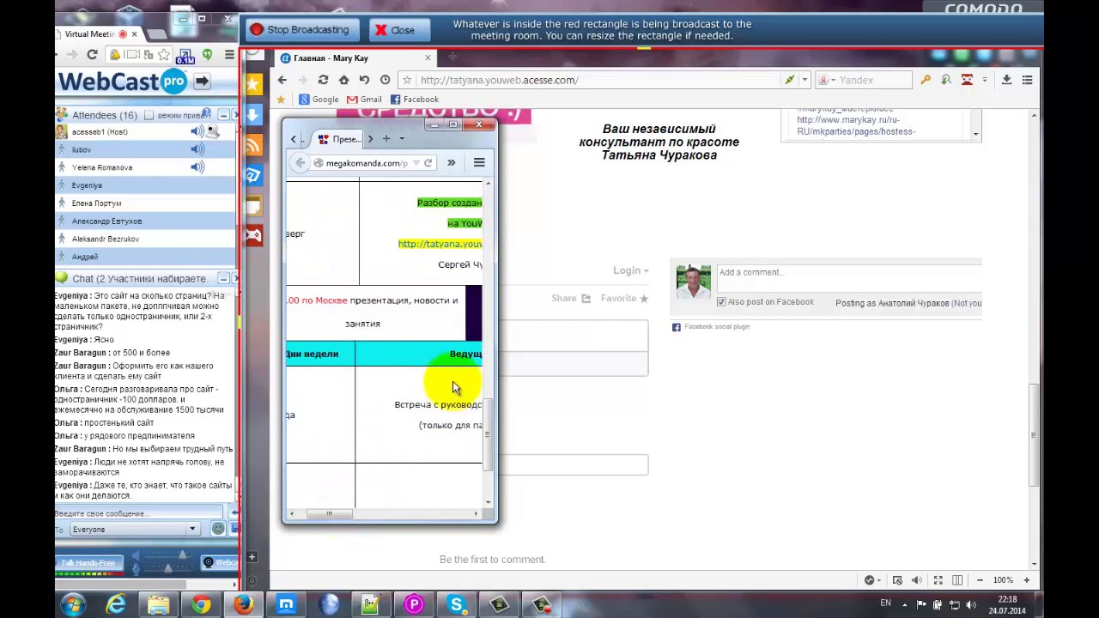
left_click_drag(489, 429, 486, 462)
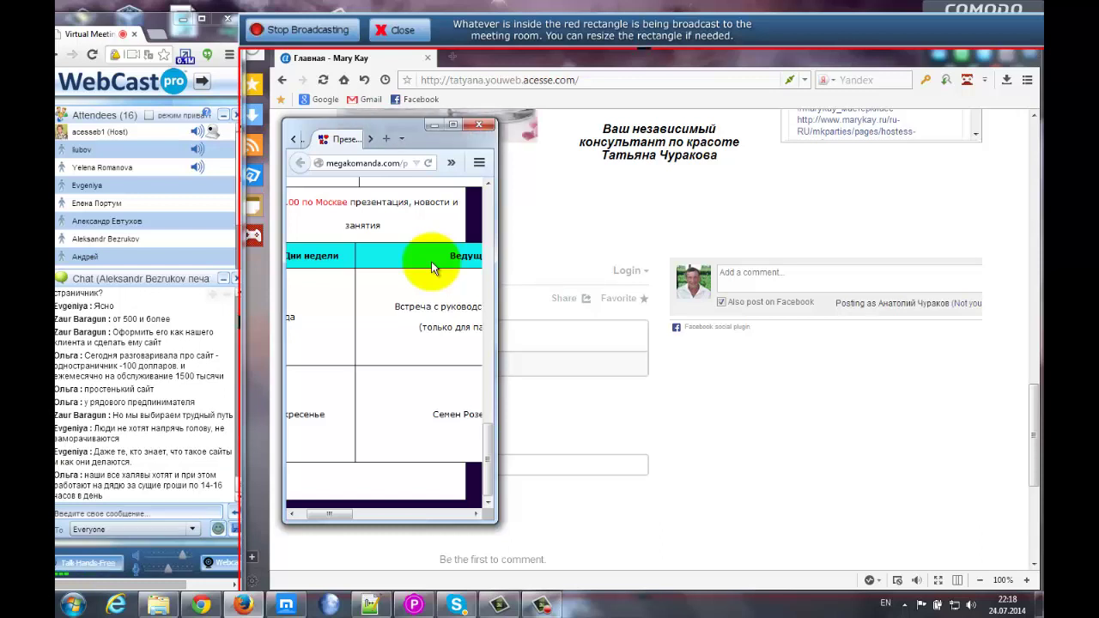
- Enlarge the schedule window to show the full weekday table, then shrink it and move it down
left_click_drag(446, 141, 414, 63)
left_click_drag(460, 442, 1020, 522)
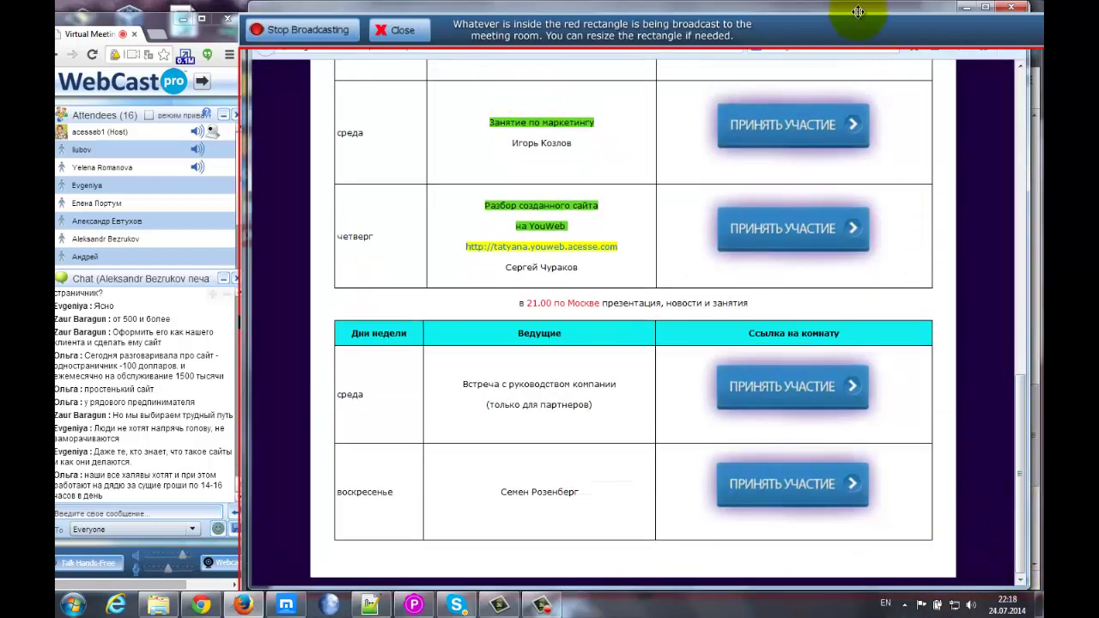
left_click_drag(856, 30, 856, 19)
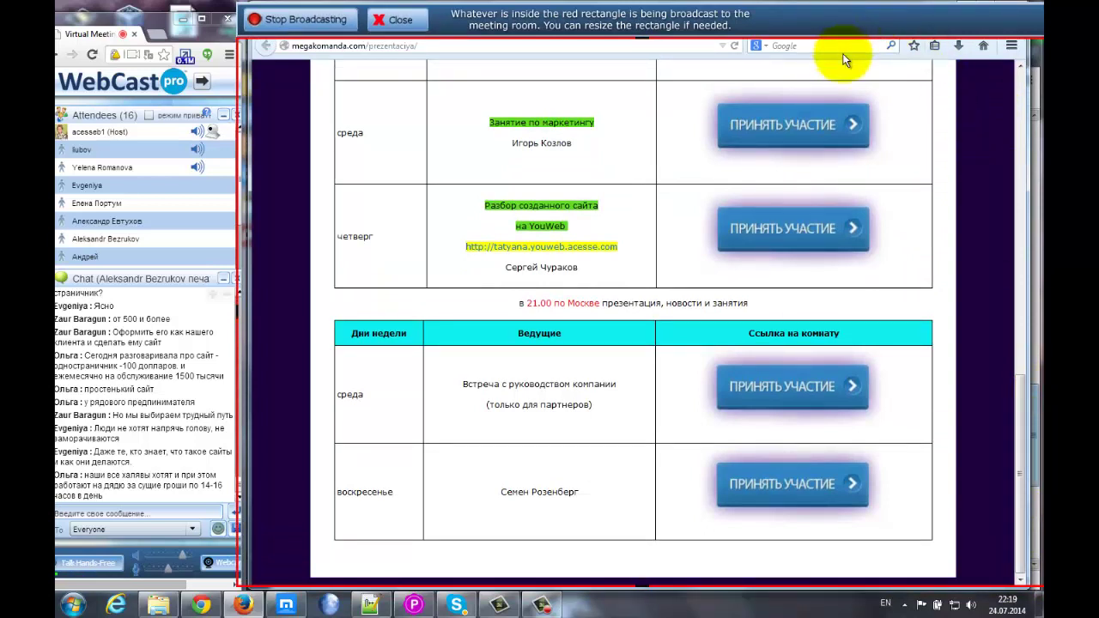
left_click_drag(843, 56, 844, 71)
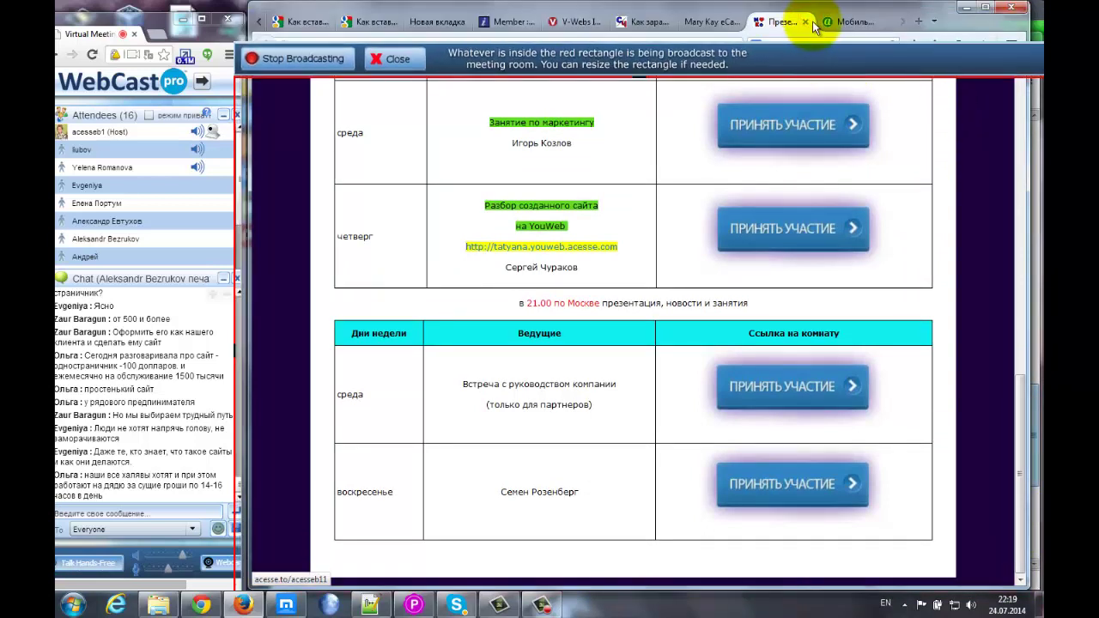
left_click_drag(827, 13, 825, 120)
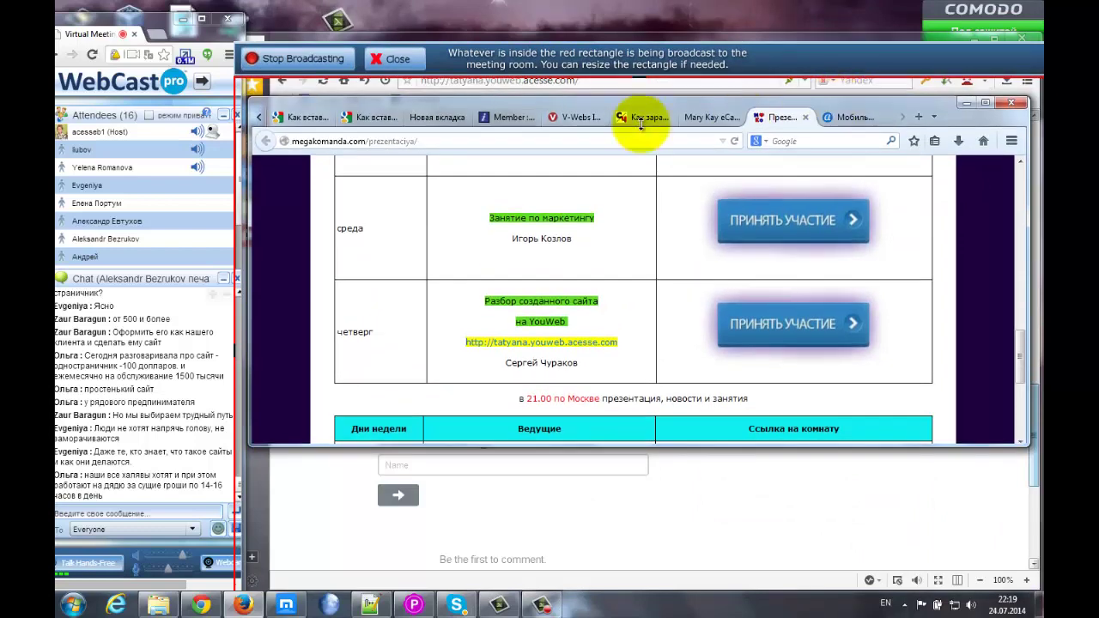
- Highlight the Mobile Website Standard plan name, its 3 pages limit and $150.00 price
left_click(504, 121)
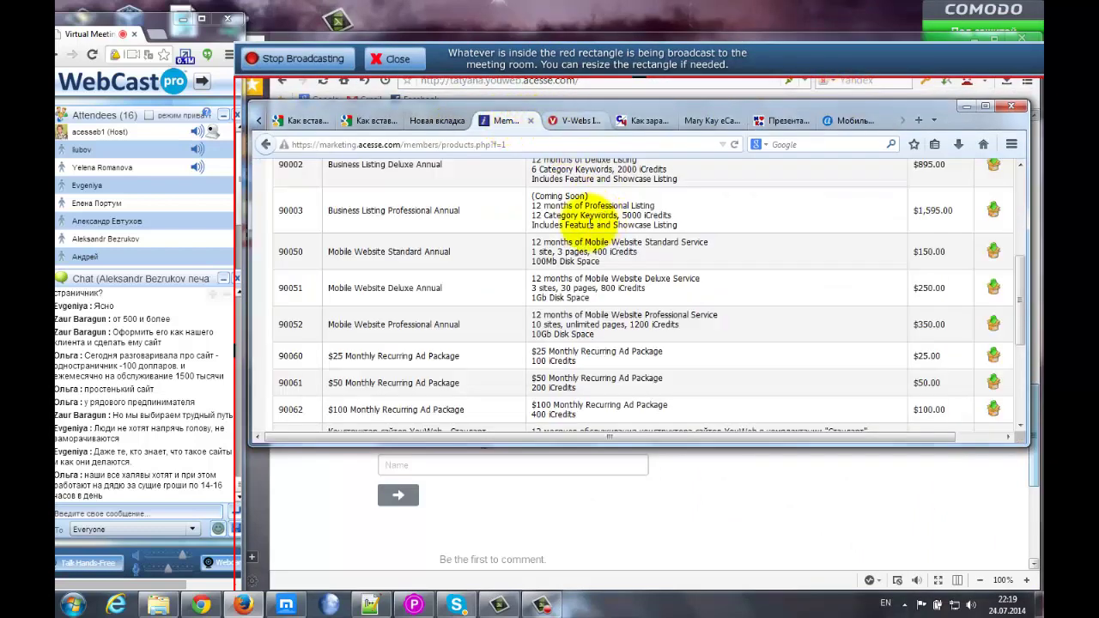
scroll(542, 257, "up", 2)
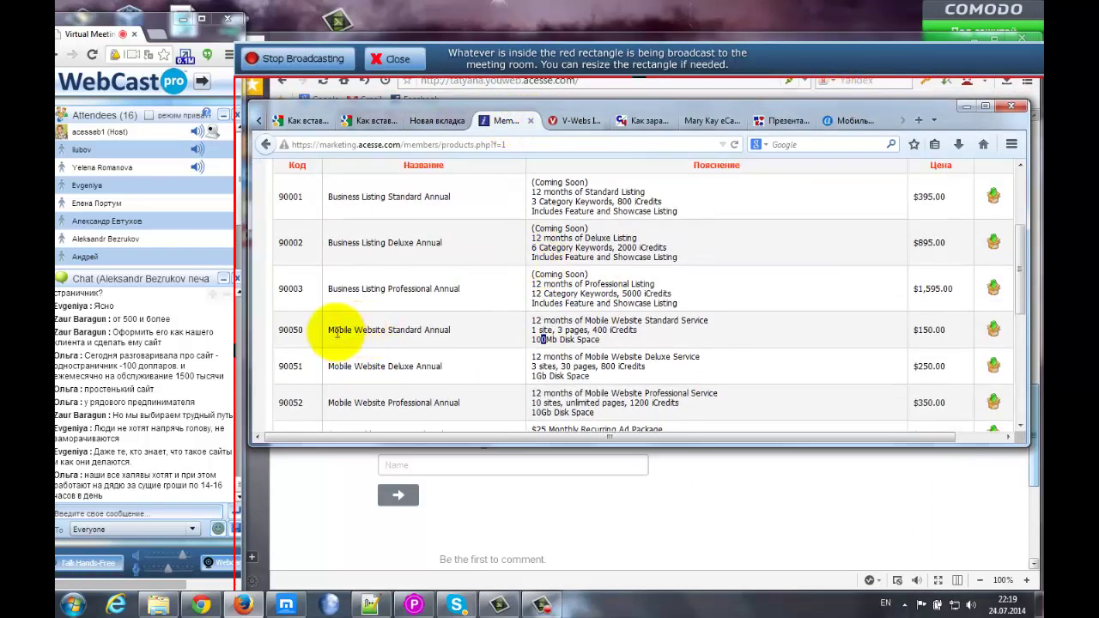
left_click_drag(329, 333, 422, 333)
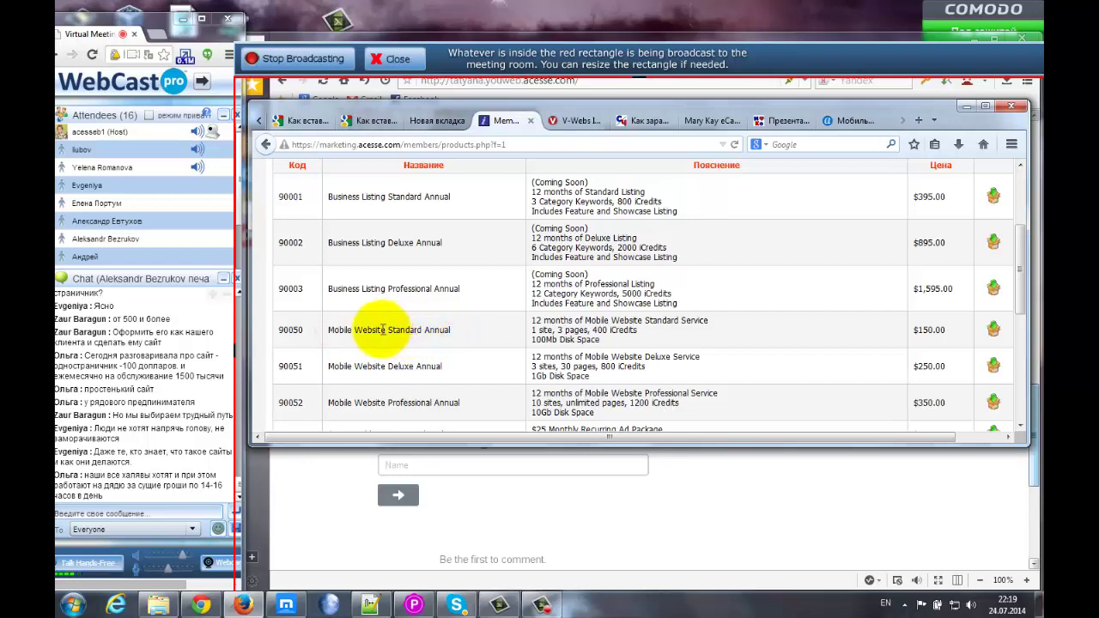
left_click_drag(381, 330, 450, 329)
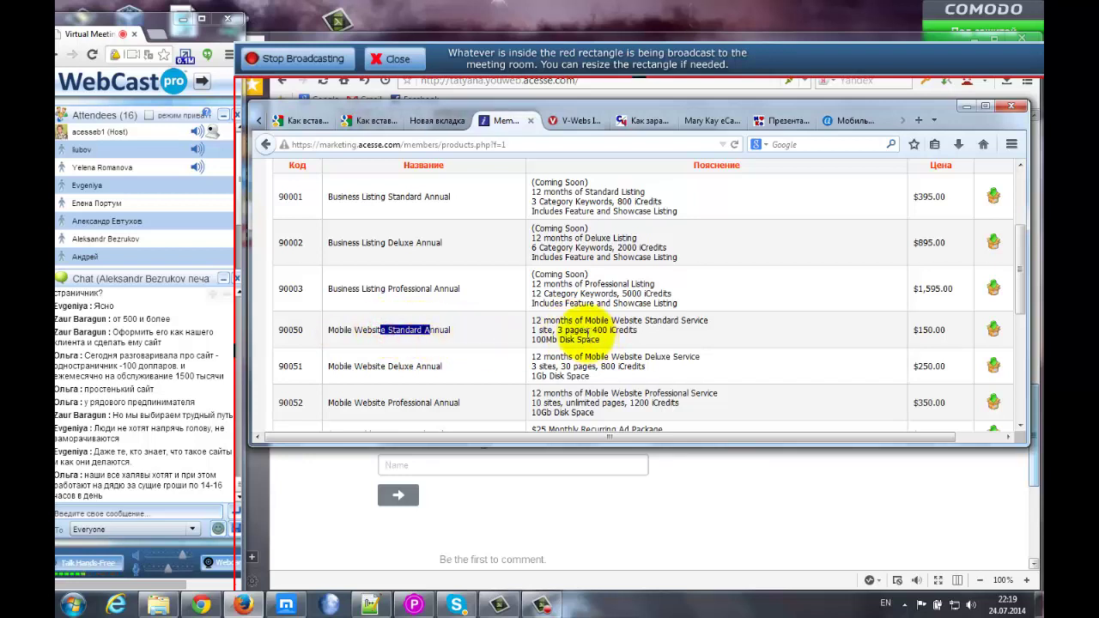
left_click(533, 340)
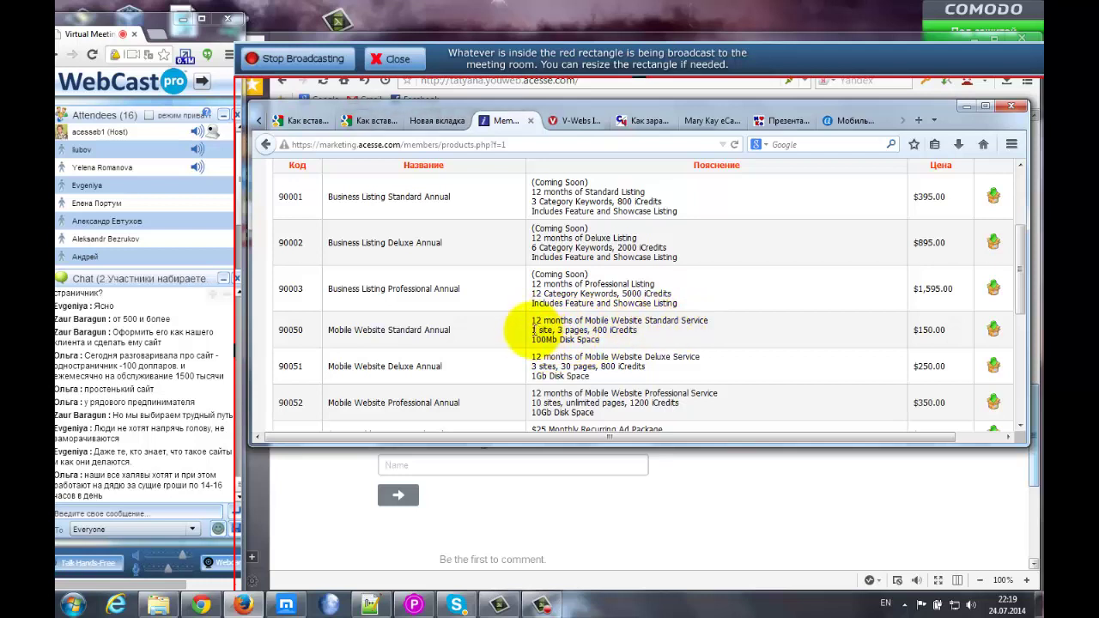
left_click(566, 330)
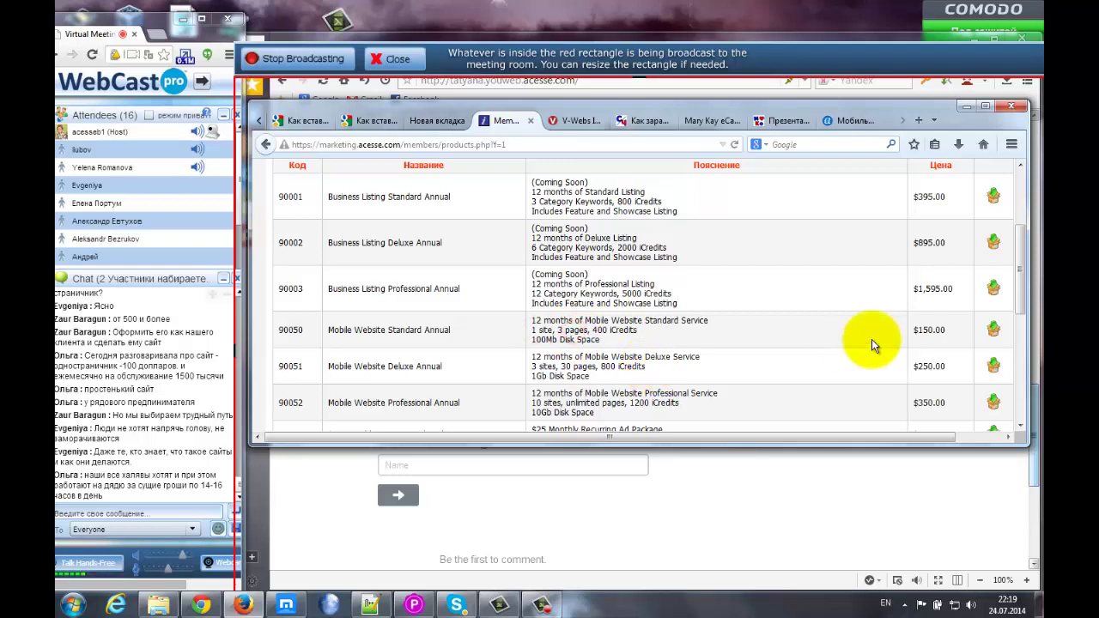
left_click_drag(914, 333, 944, 330)
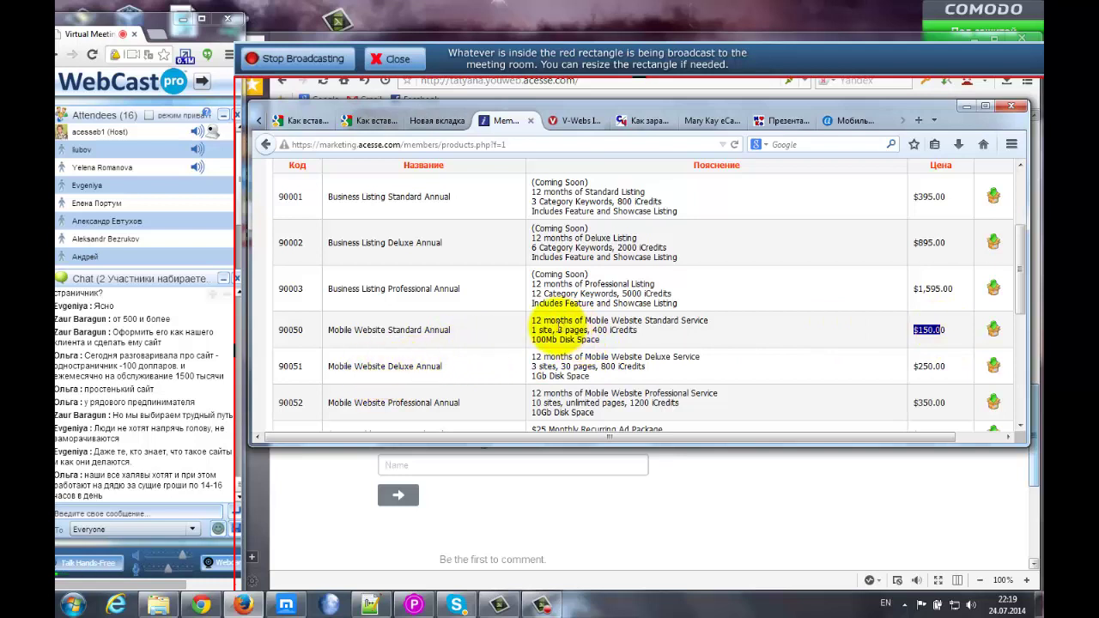
left_click_drag(559, 330, 587, 329)
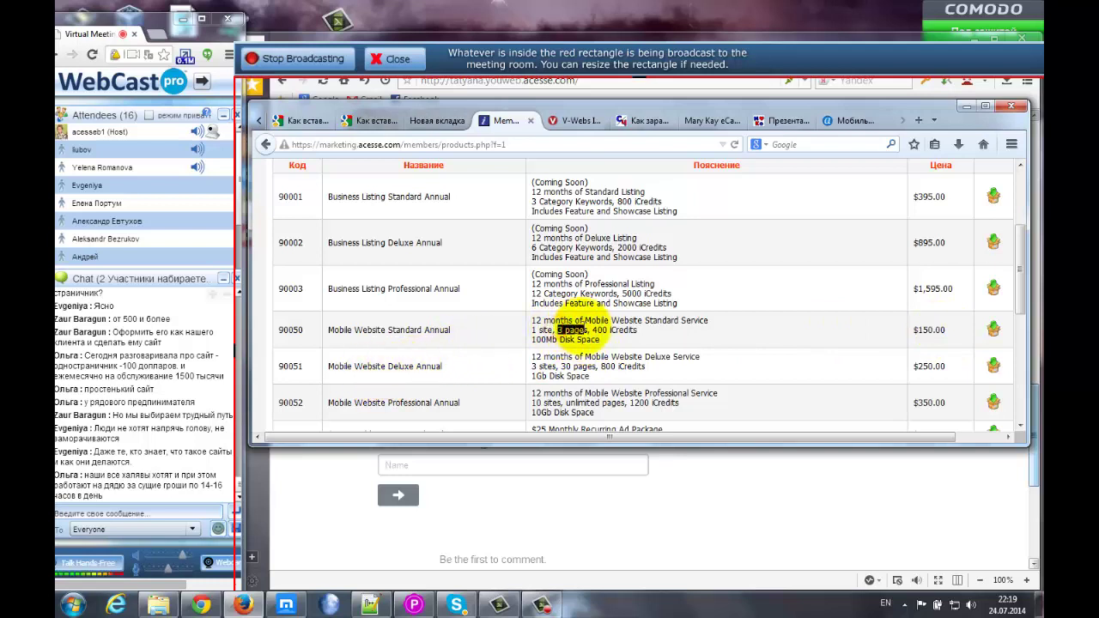
- Highlight the Deluxe plan's pages, credits and disk space, and Professional Annual's $350.00 price
double_click(391, 368)
left_click_drag(561, 366, 593, 380)
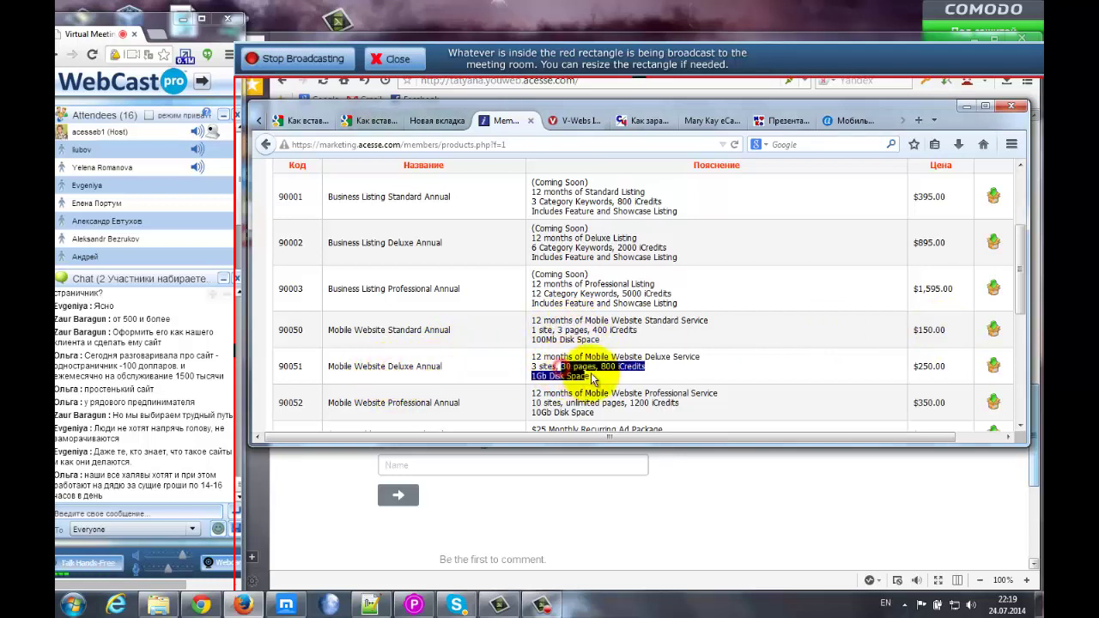
left_click(532, 366)
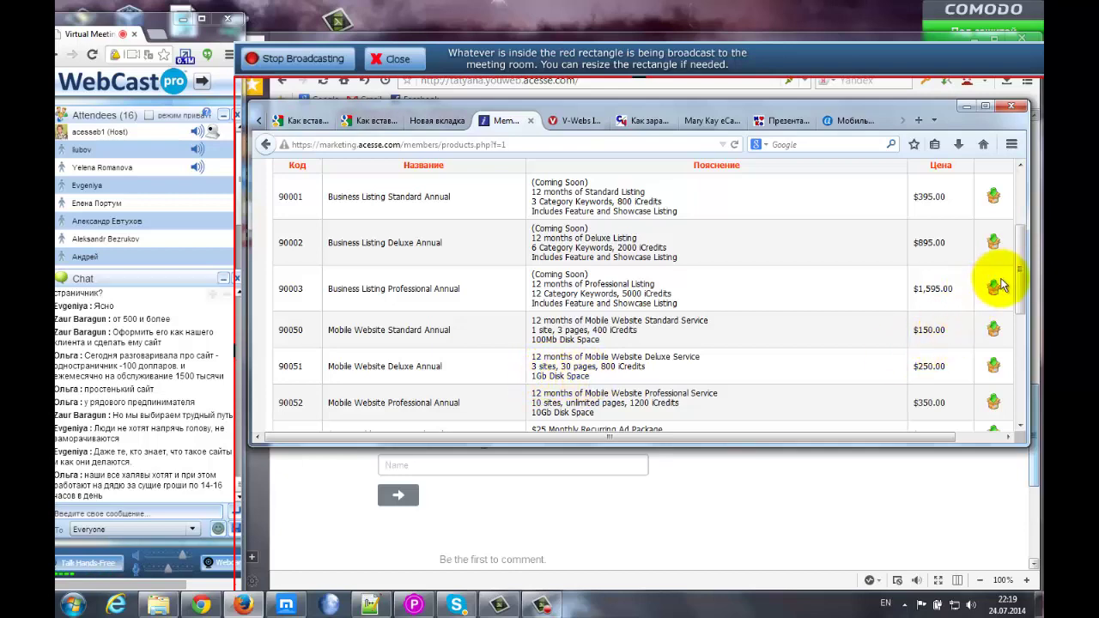
left_click_drag(1020, 285, 1024, 314)
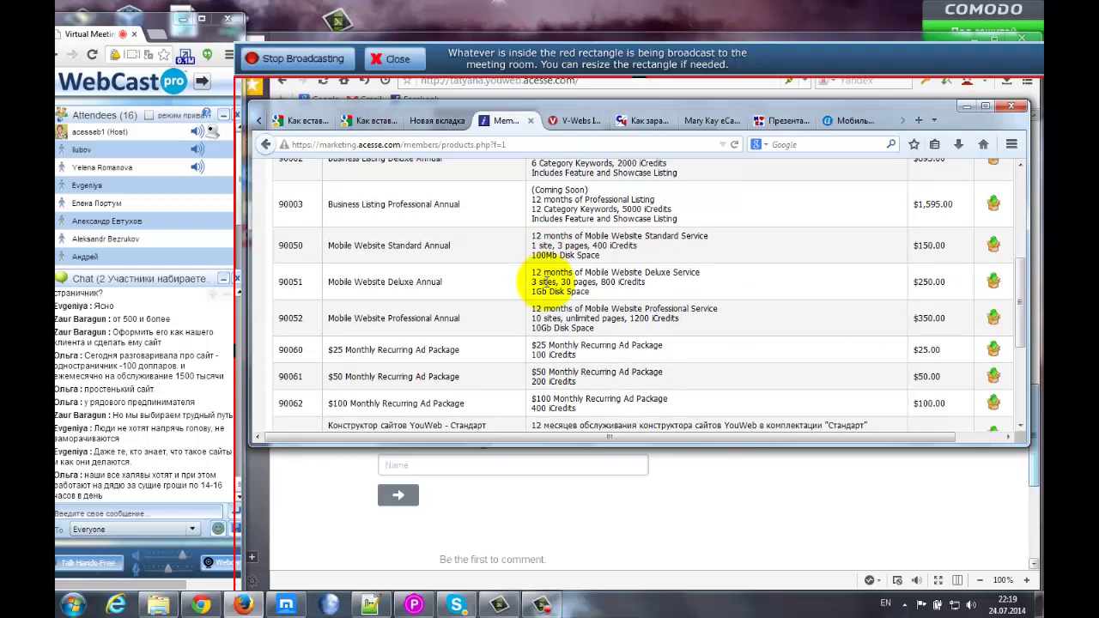
left_click_drag(396, 318, 462, 320)
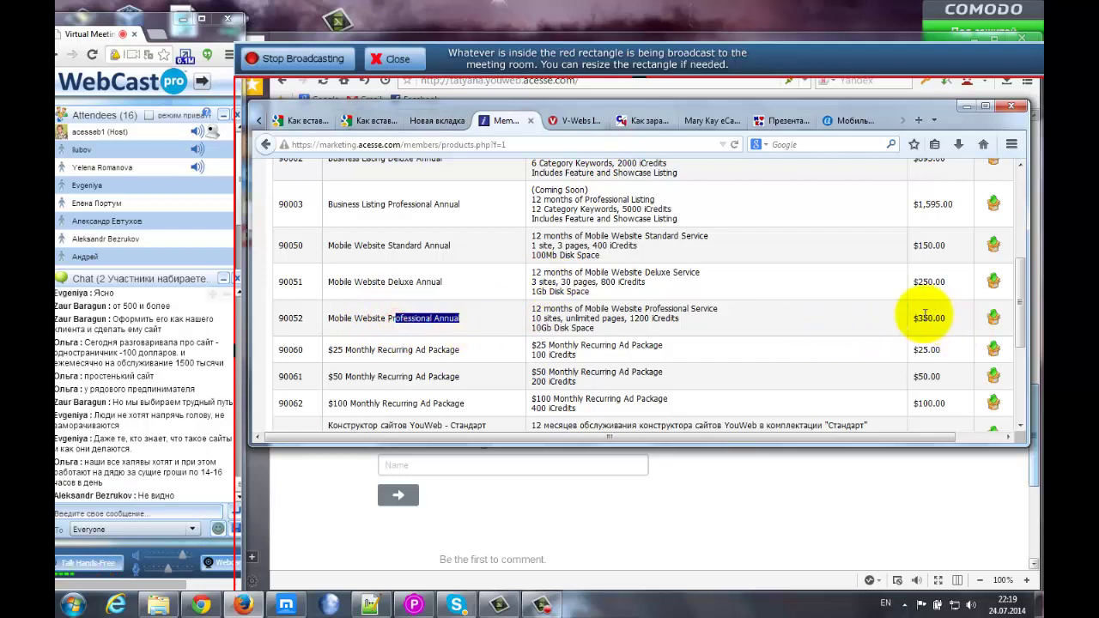
left_click_drag(917, 316, 936, 315)
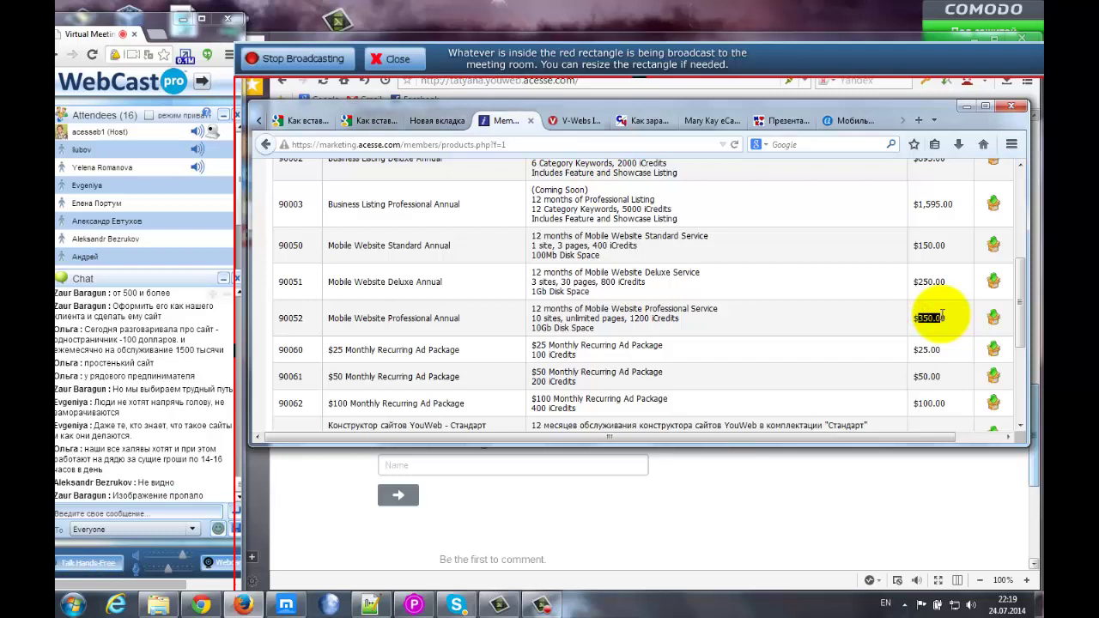
left_click(942, 315)
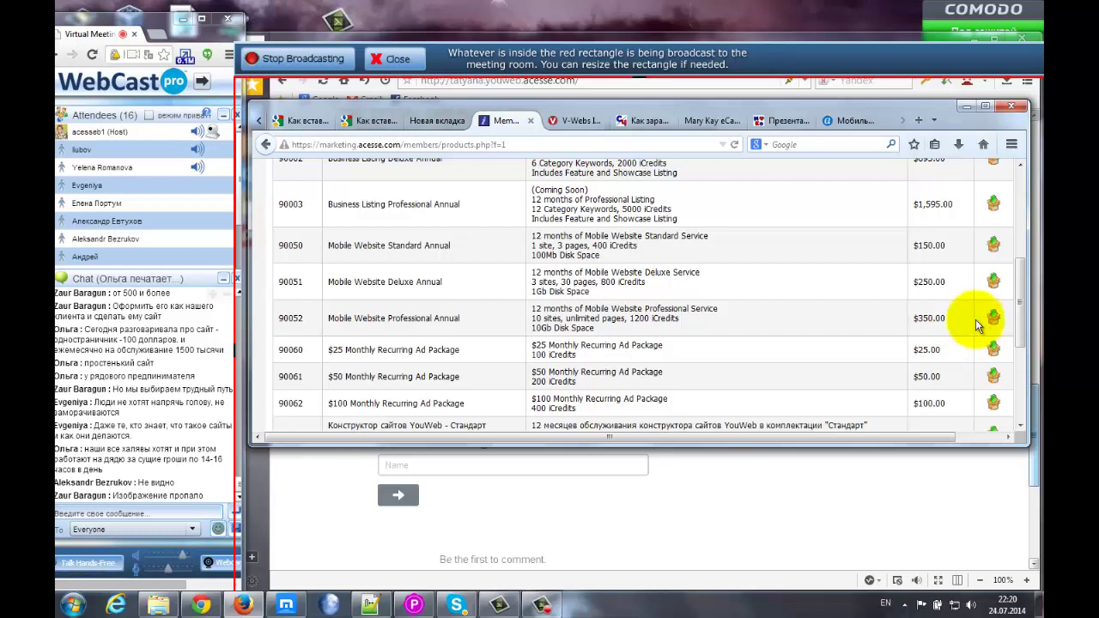
left_click_drag(912, 318, 953, 319)
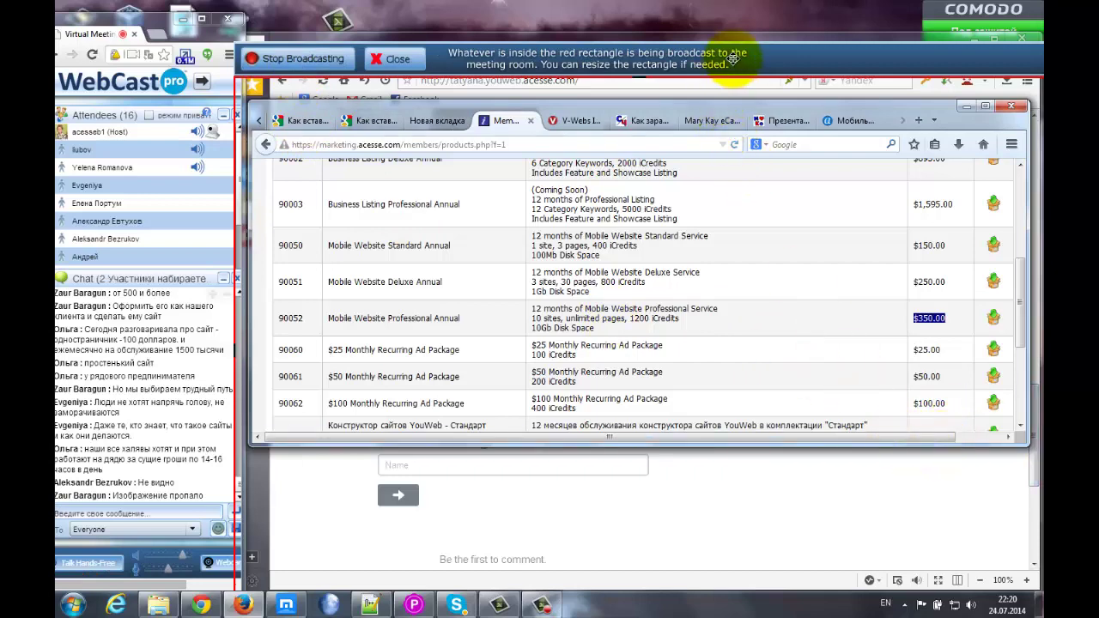
left_click_drag(733, 60, 738, 99)
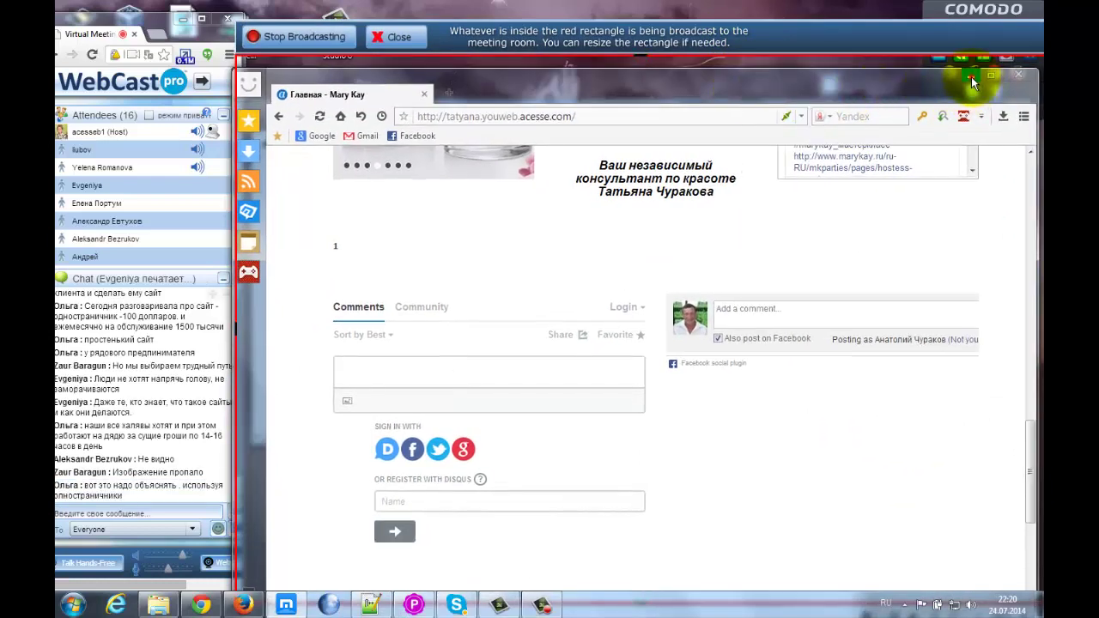
- Minimize the Mary Kay site window and nudge the member-area window into place
left_click(971, 69)
left_click_drag(725, 108, 731, 95)
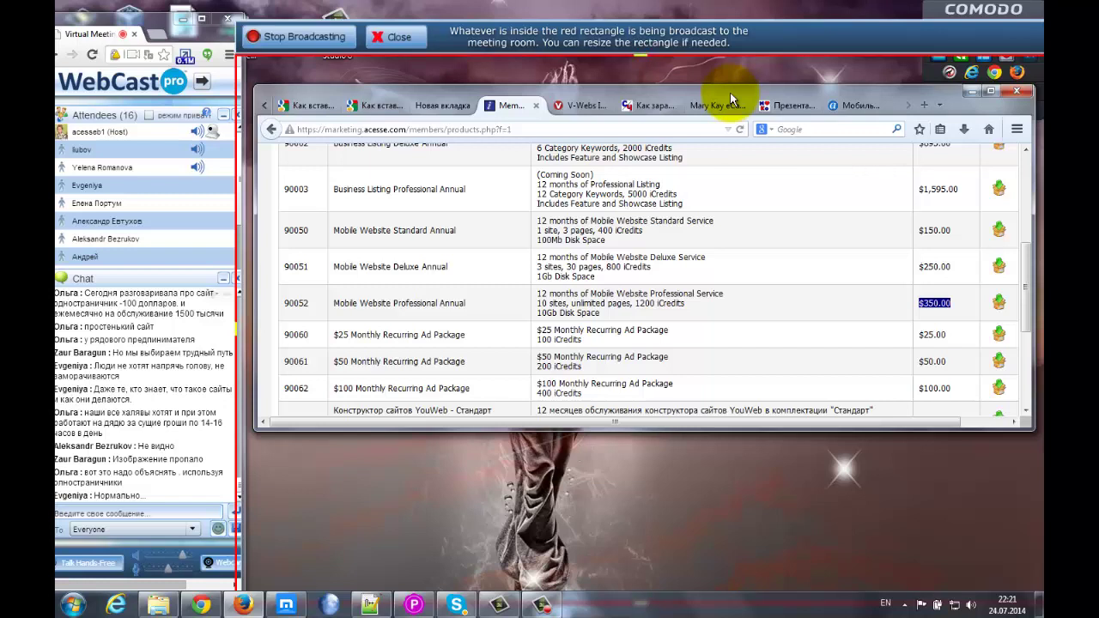
- Scroll the products table and drag the window's bottom edge down so rows 90001–90071 fit
left_click_drag(1027, 275, 1028, 196)
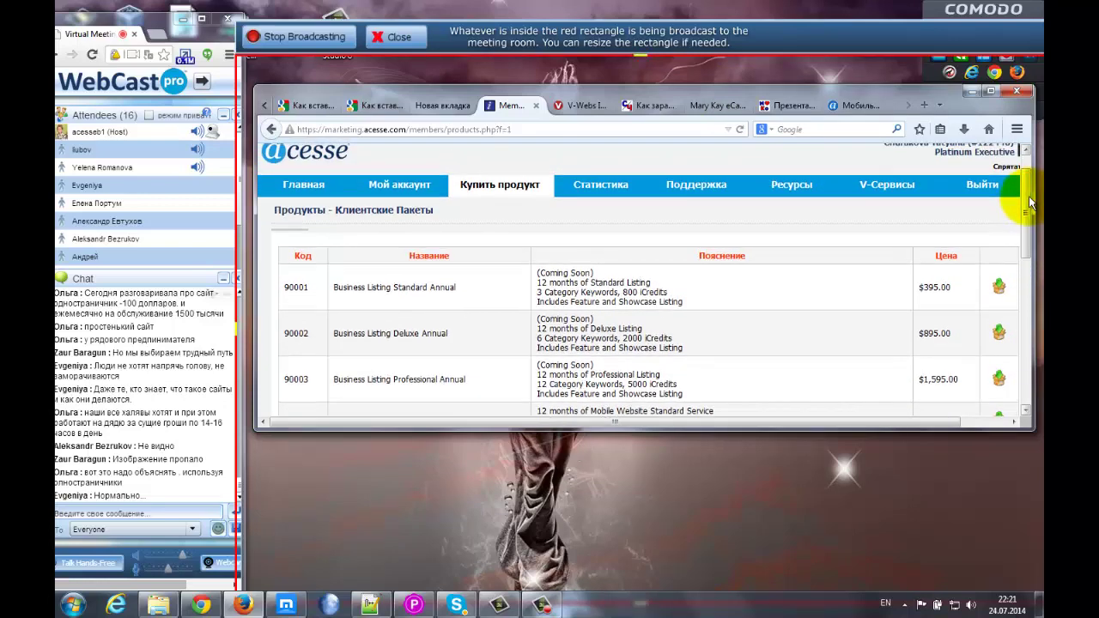
left_click_drag(1028, 196, 1030, 206)
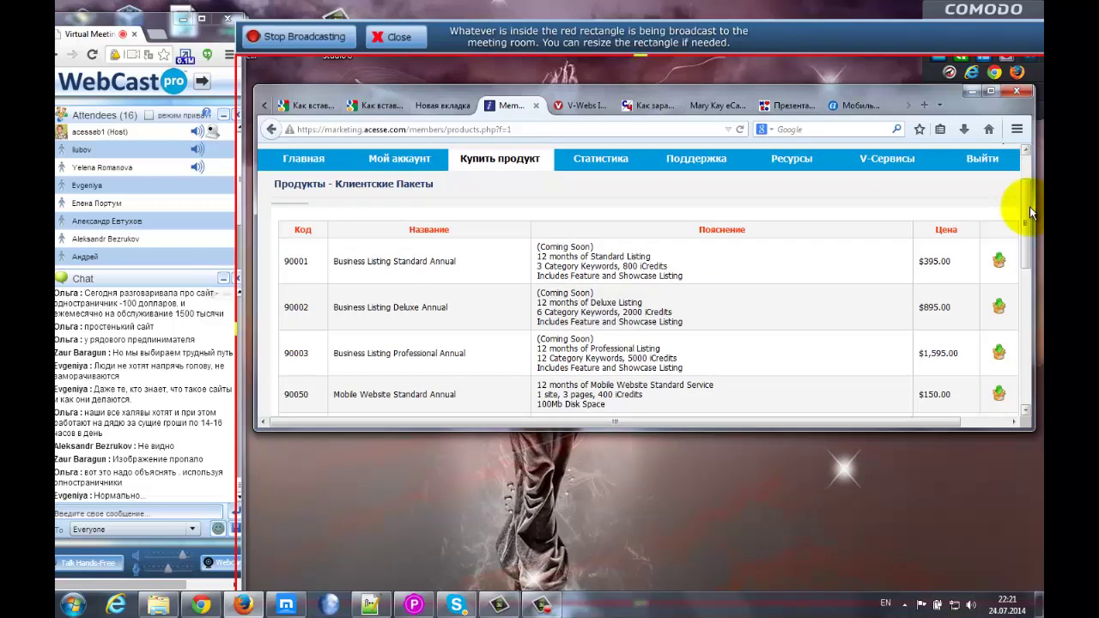
left_click_drag(1028, 204, 1028, 218)
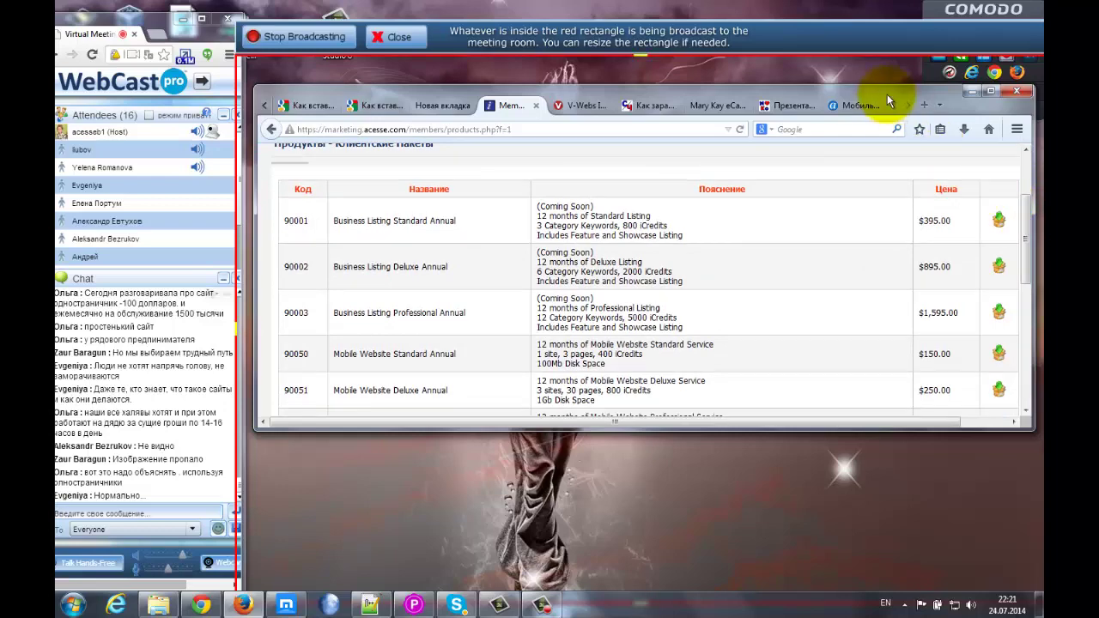
left_click_drag(885, 93, 884, 74)
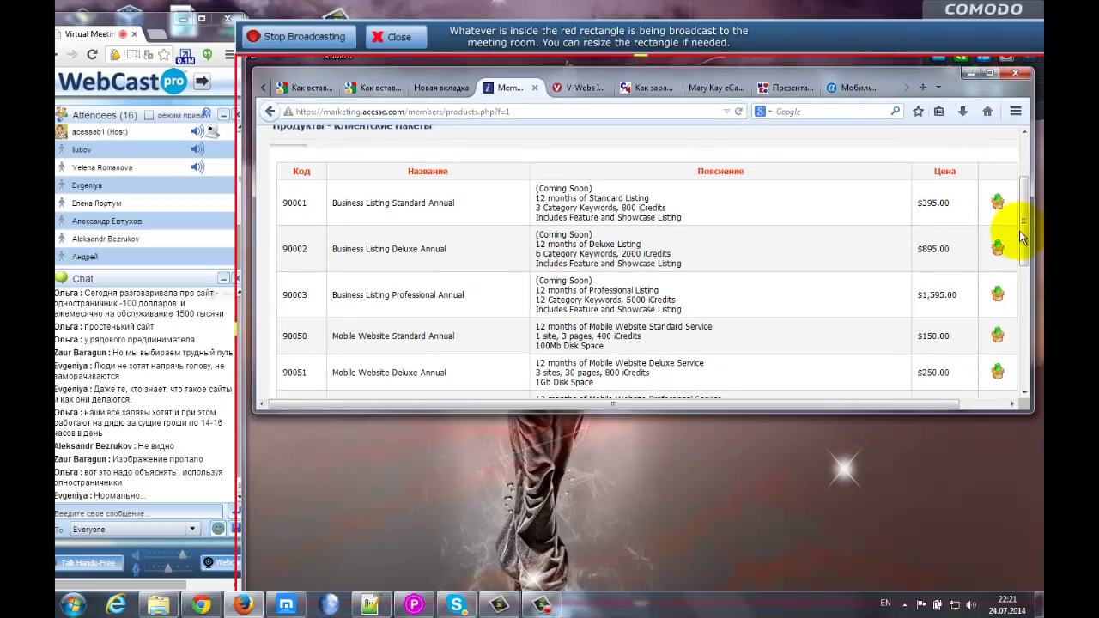
scroll(1022, 233, "down", 1)
left_click_drag(844, 413, 862, 568)
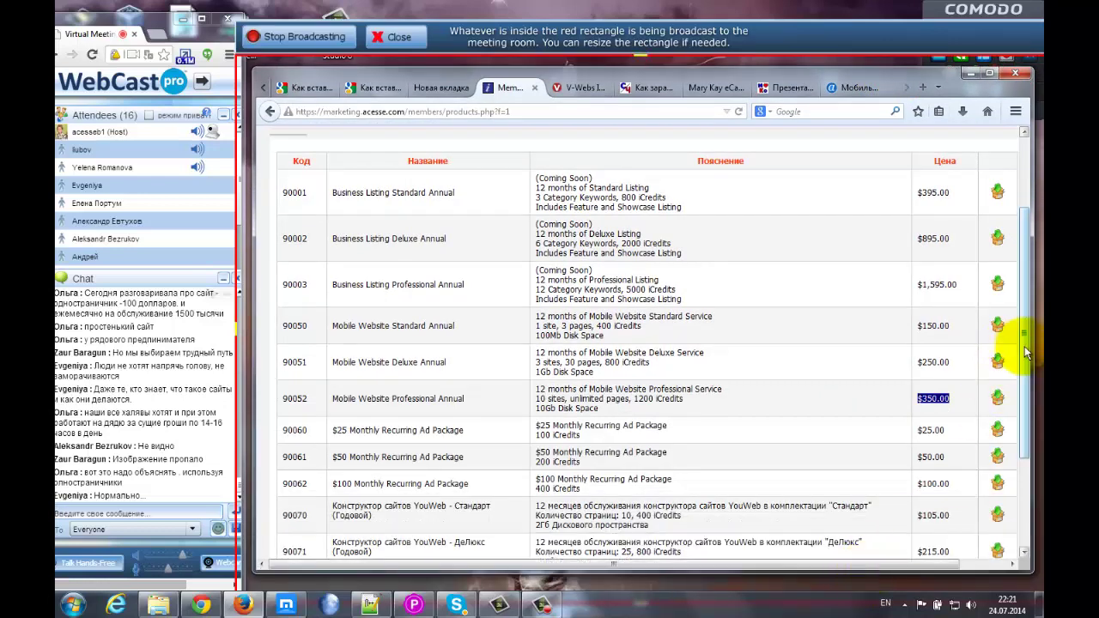
- Deselect the $350.00 price and select the $250.00 Deluxe Annual price
left_click(931, 362)
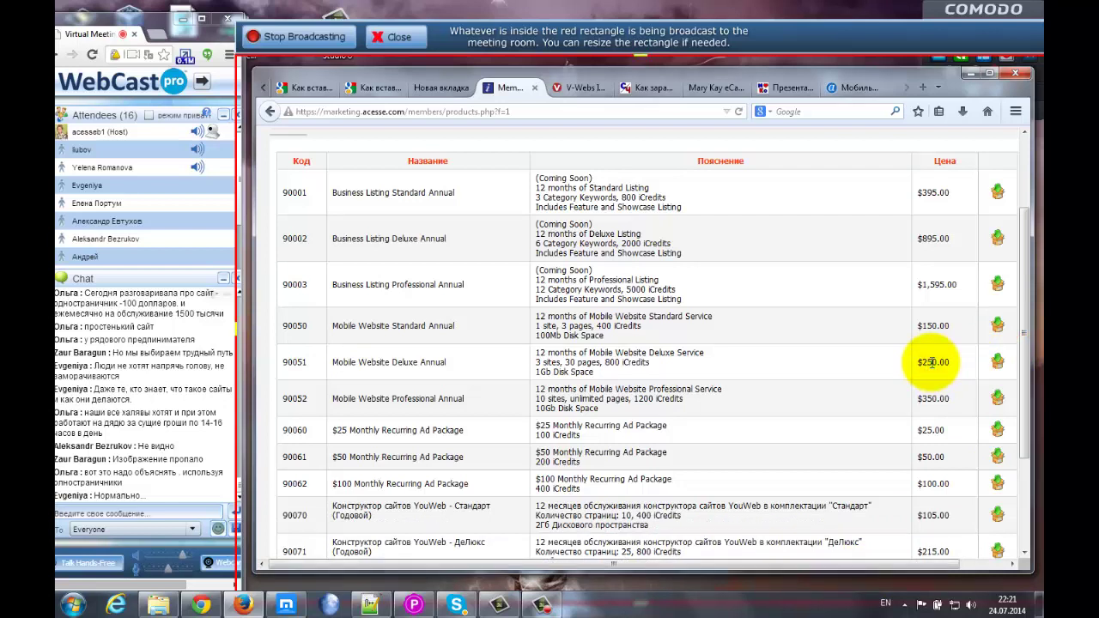
left_click(932, 361)
left_click(935, 361)
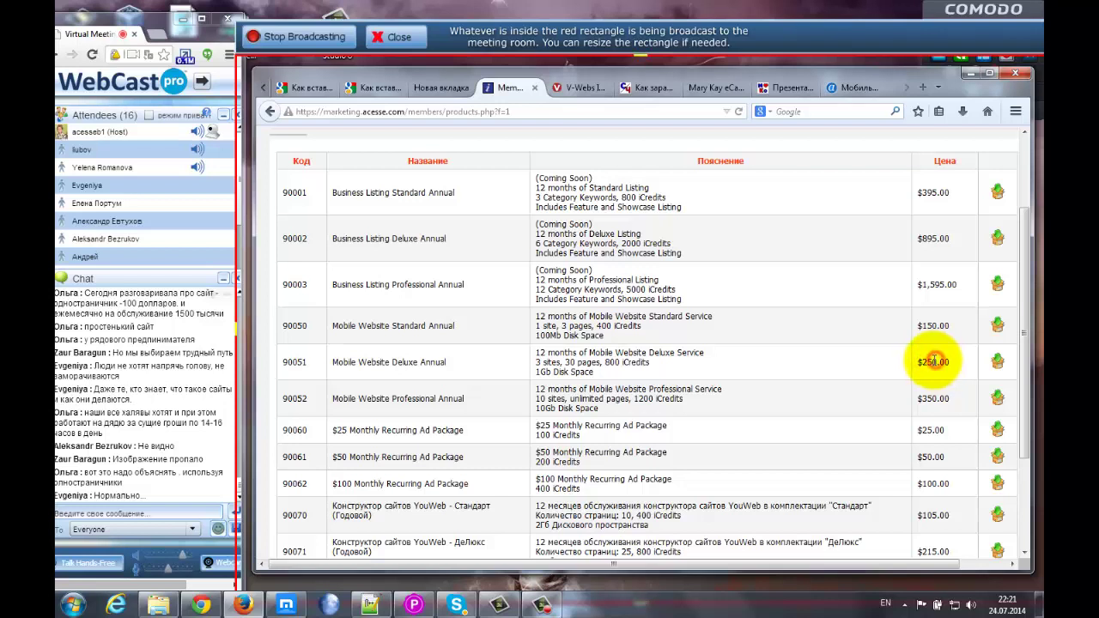
left_click(935, 362)
left_click(934, 361)
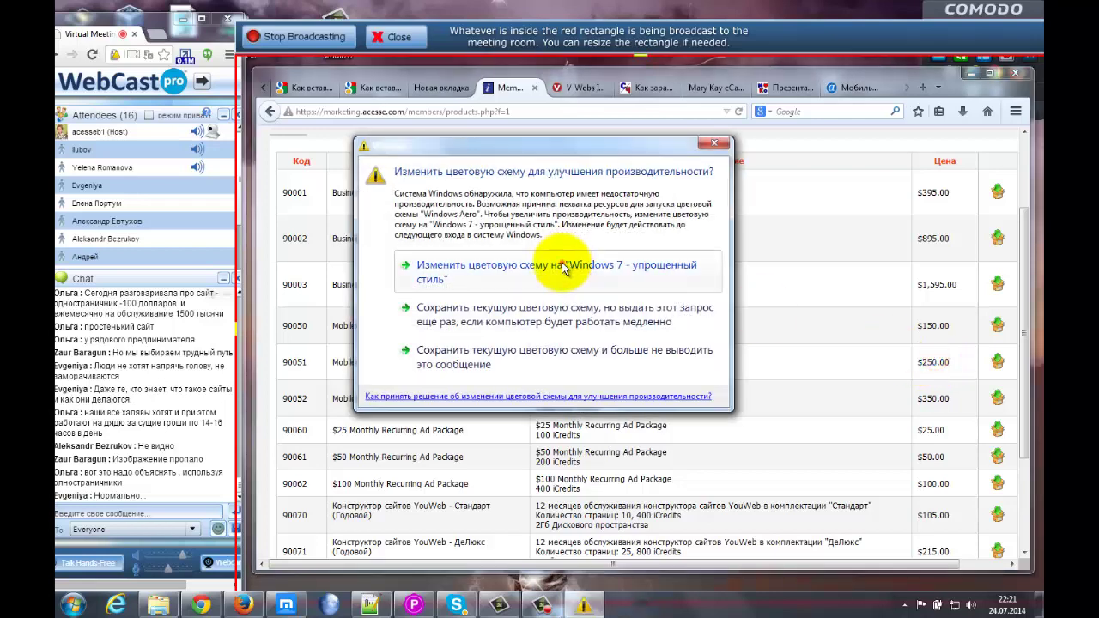
- Accept switching the colour scheme to Windows 7 Basic
left_click(564, 269)
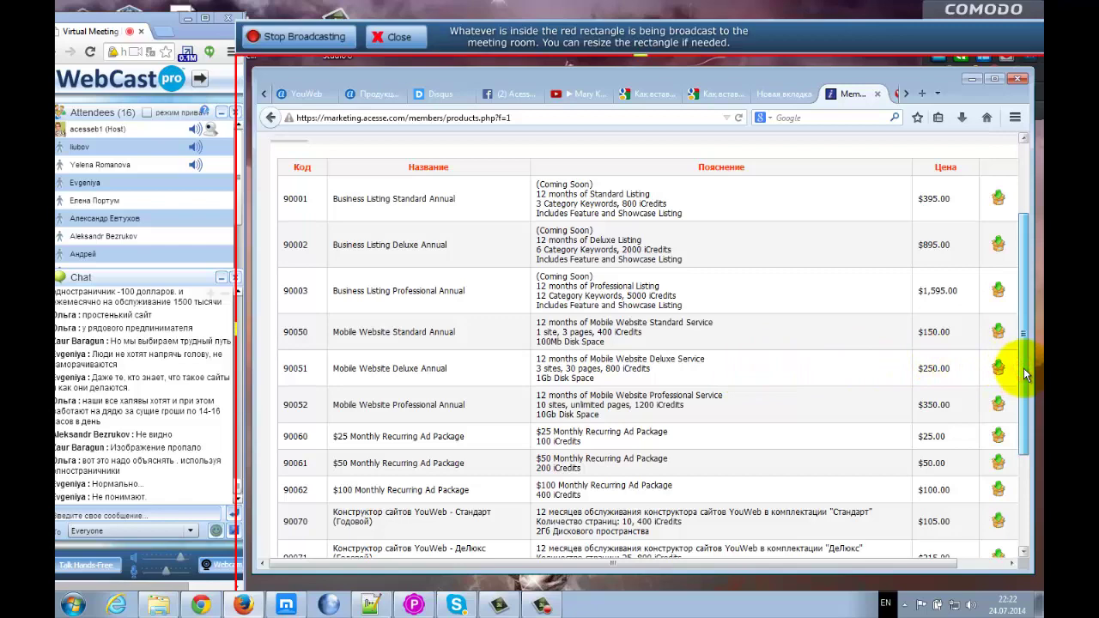
left_click_drag(1024, 373, 1033, 349)
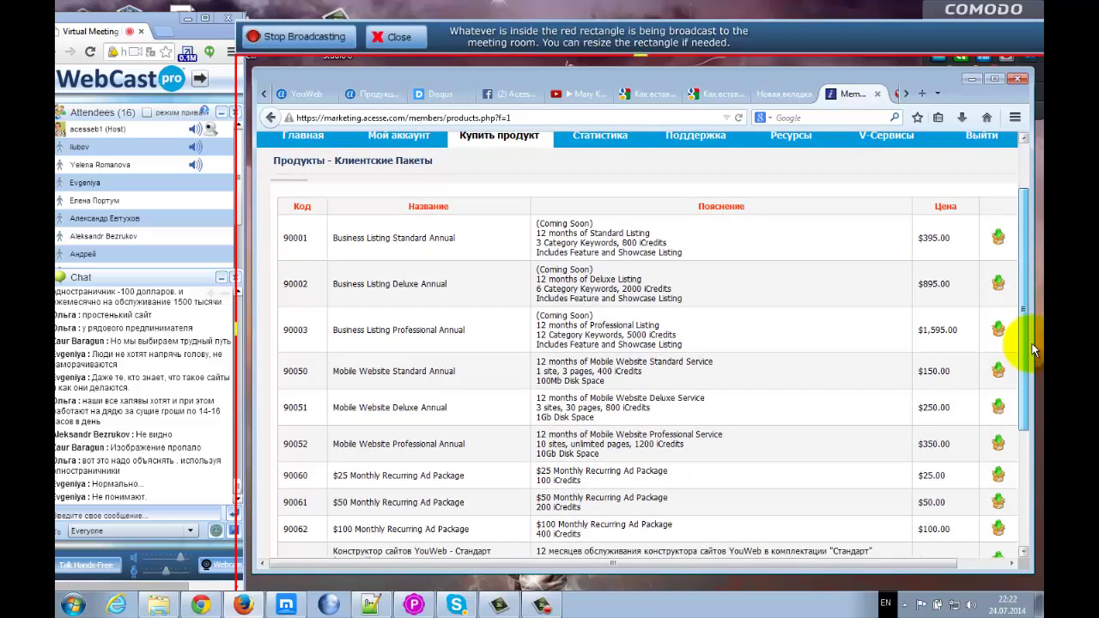
left_click_drag(1033, 349, 1033, 359)
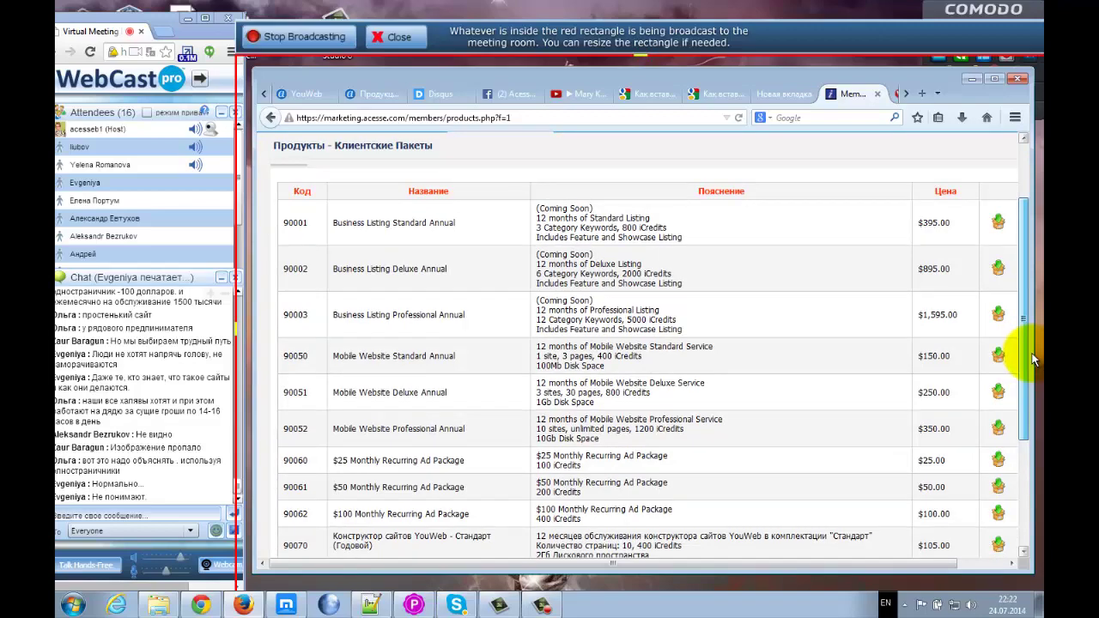
left_click_drag(1033, 359, 1025, 303)
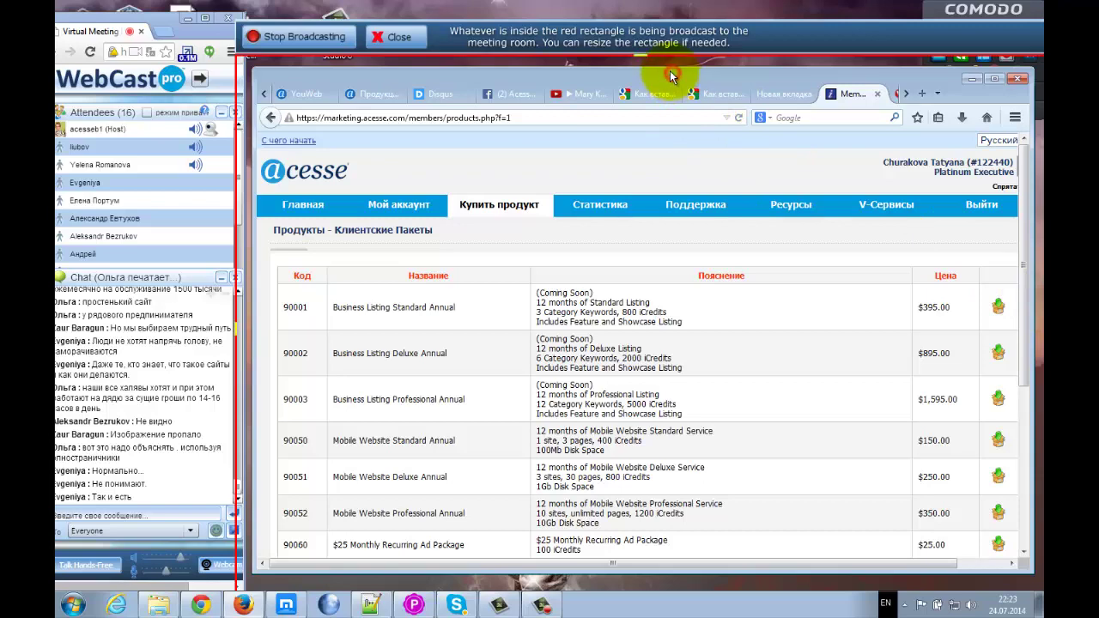
left_click_drag(670, 72, 667, 70)
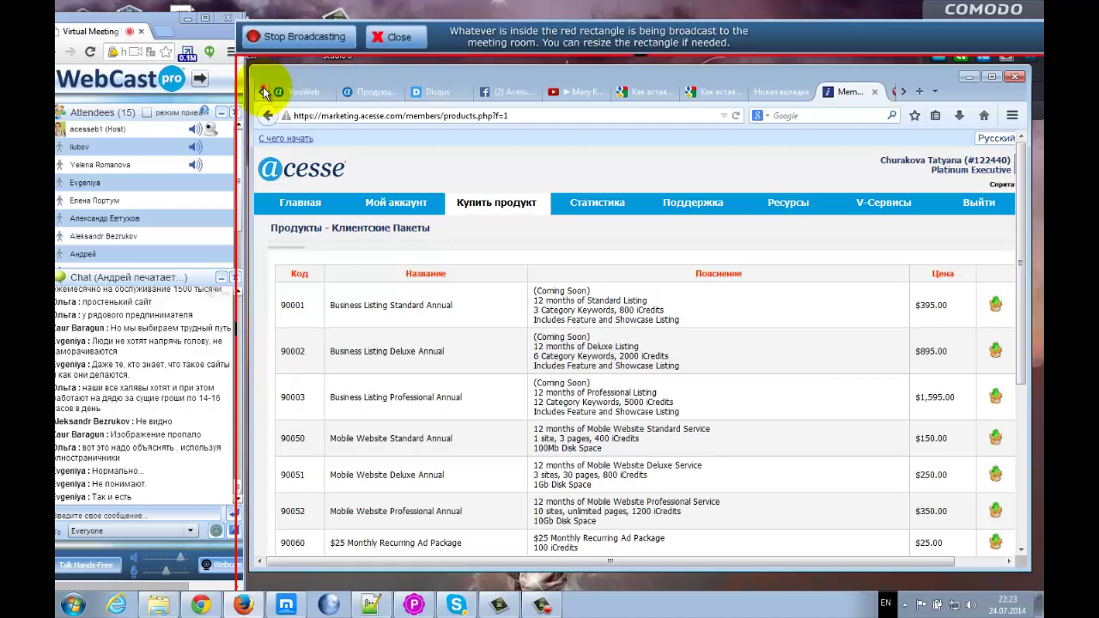
- Open the Mary Kay products page from the YouWeb dashboard, reload it and scroll down
left_click(306, 93)
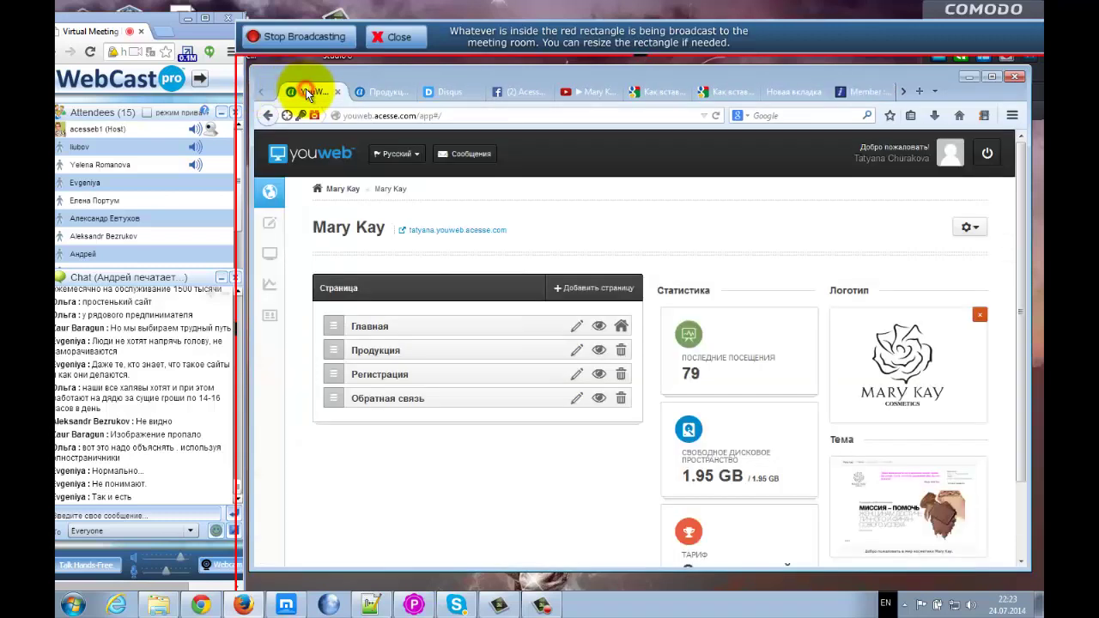
left_click(370, 97)
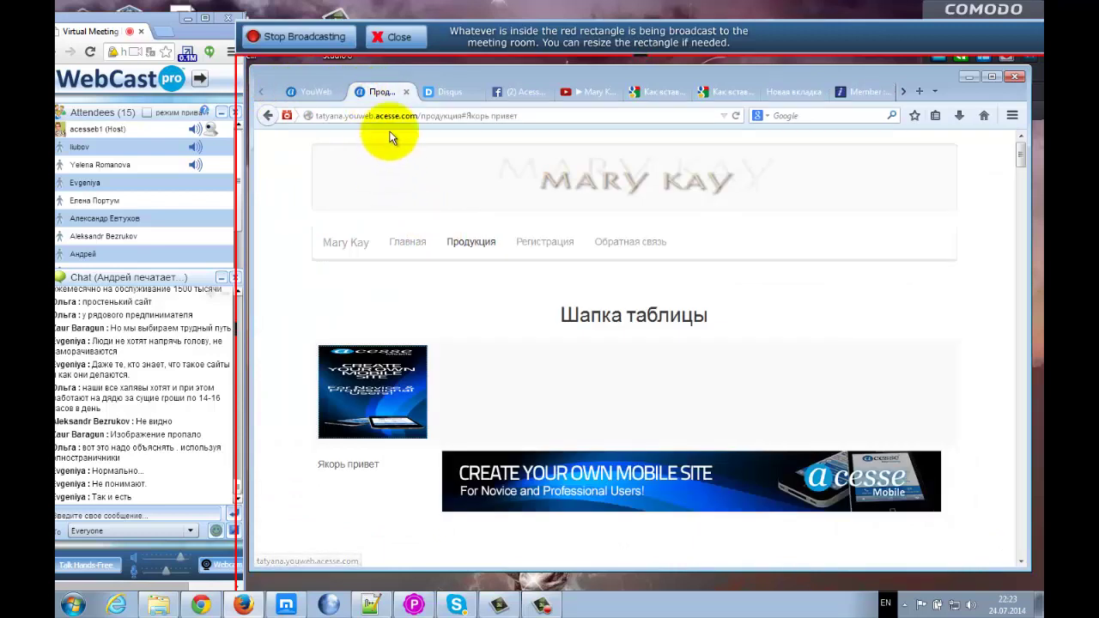
left_click(737, 114)
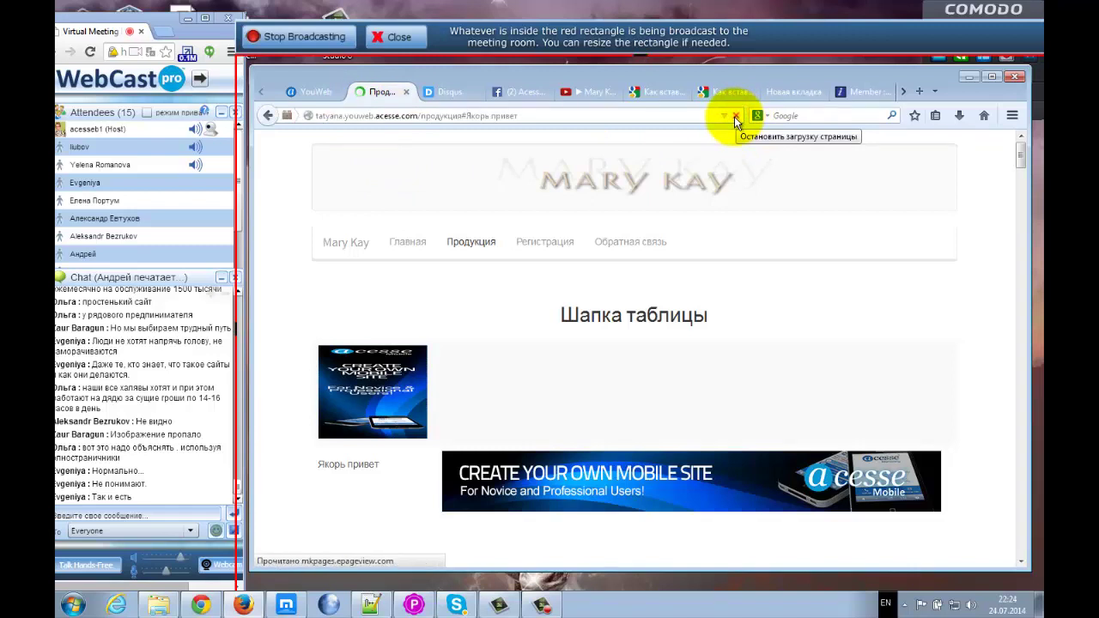
left_click(734, 117)
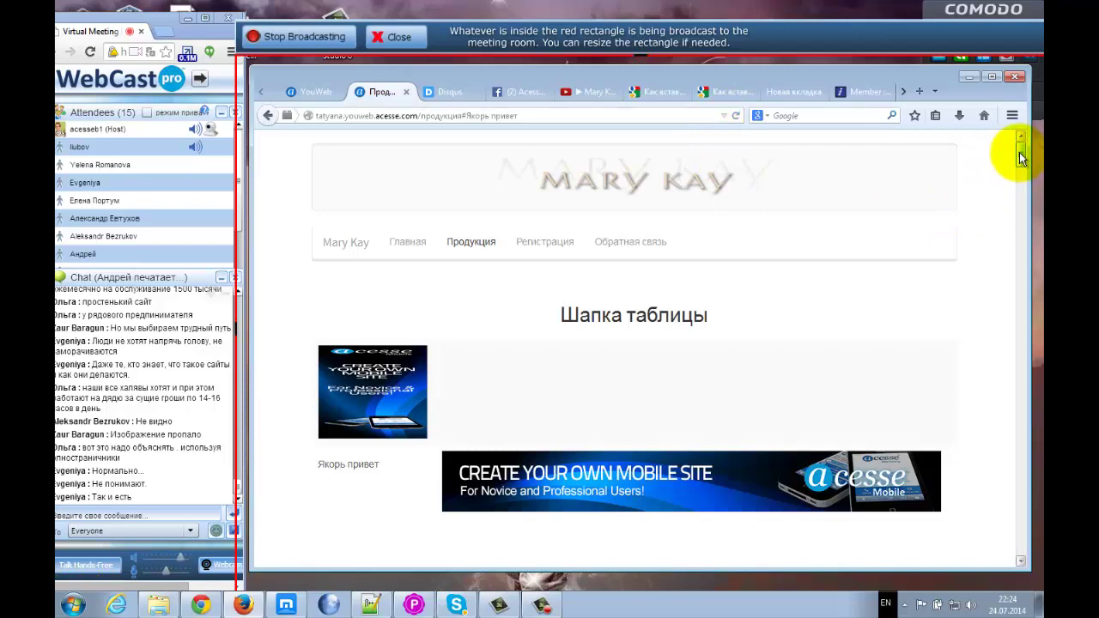
left_click_drag(1021, 157, 1021, 249)
left_click_drag(1031, 399, 1018, 544)
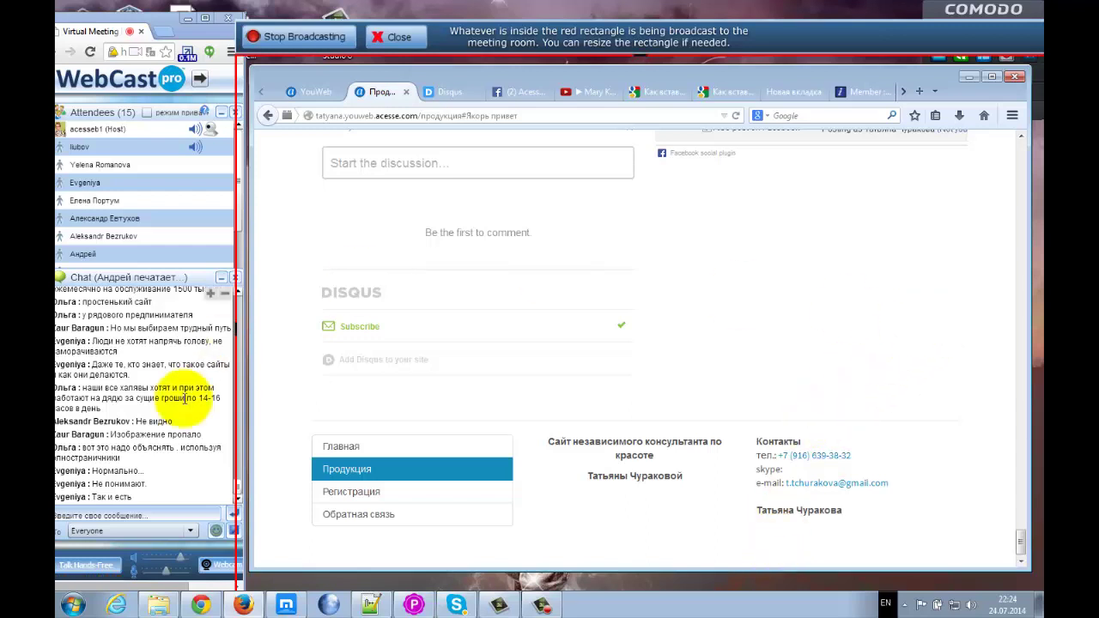
- Select the domain in the site address, then scroll back to the top of the products page
mouse_move(376, 115)
left_mouse_down()
mouse_move(407, 116)
mouse_move(376, 115)
left_mouse_up()
left_click(376, 115)
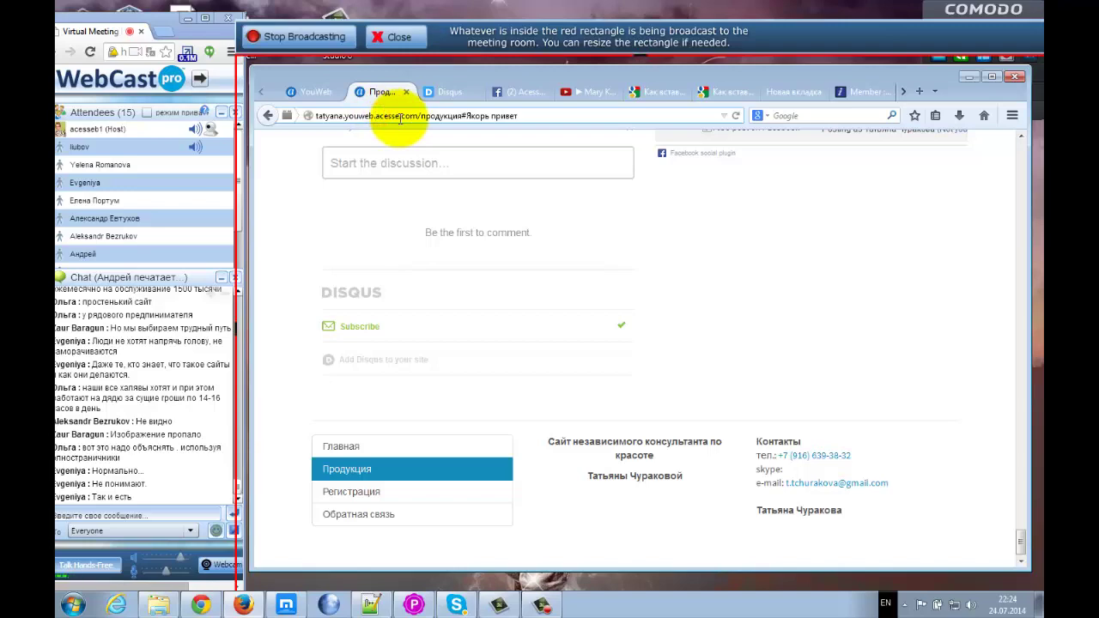
scroll(747, 399, "up", 5)
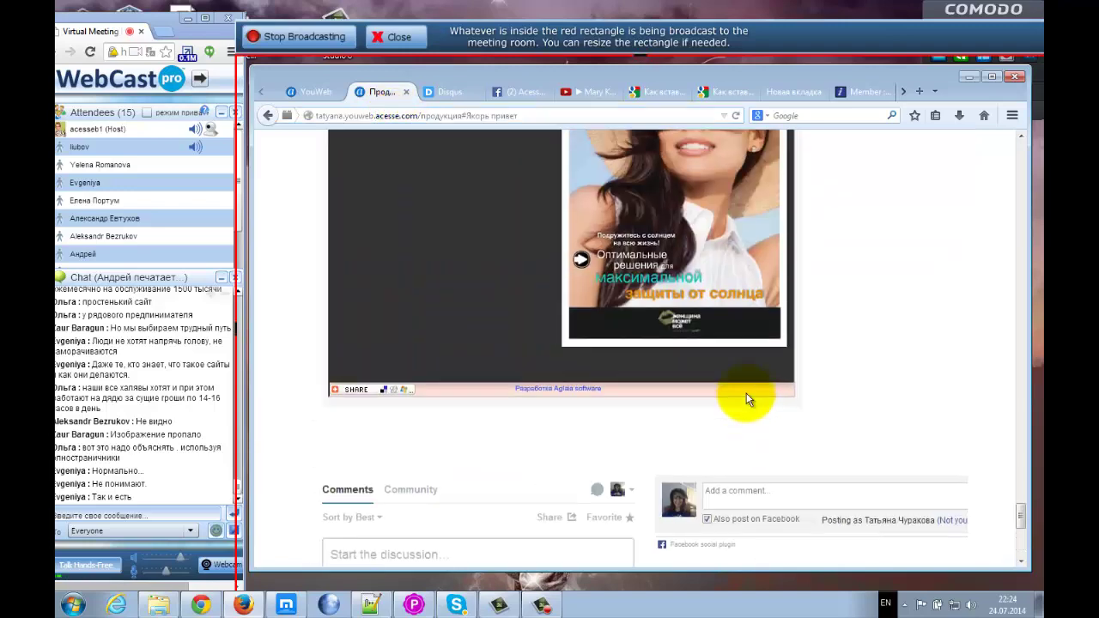
scroll(825, 403, "down", 5)
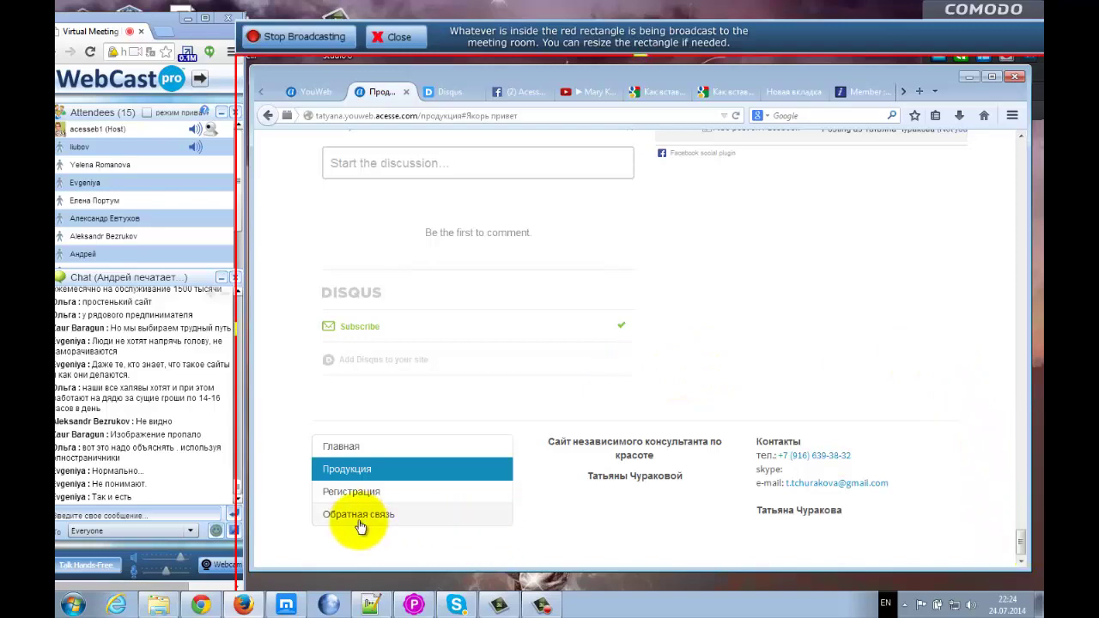
scroll(734, 312, "up", 5)
scroll(887, 265, "up", 10)
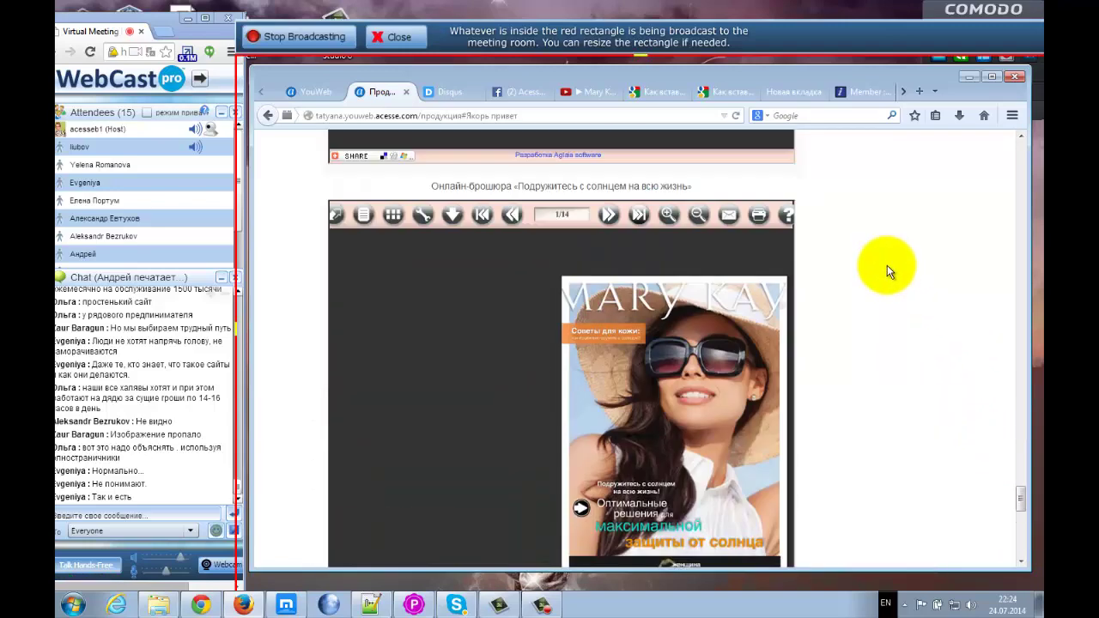
left_click_drag(1018, 418, 1018, 155)
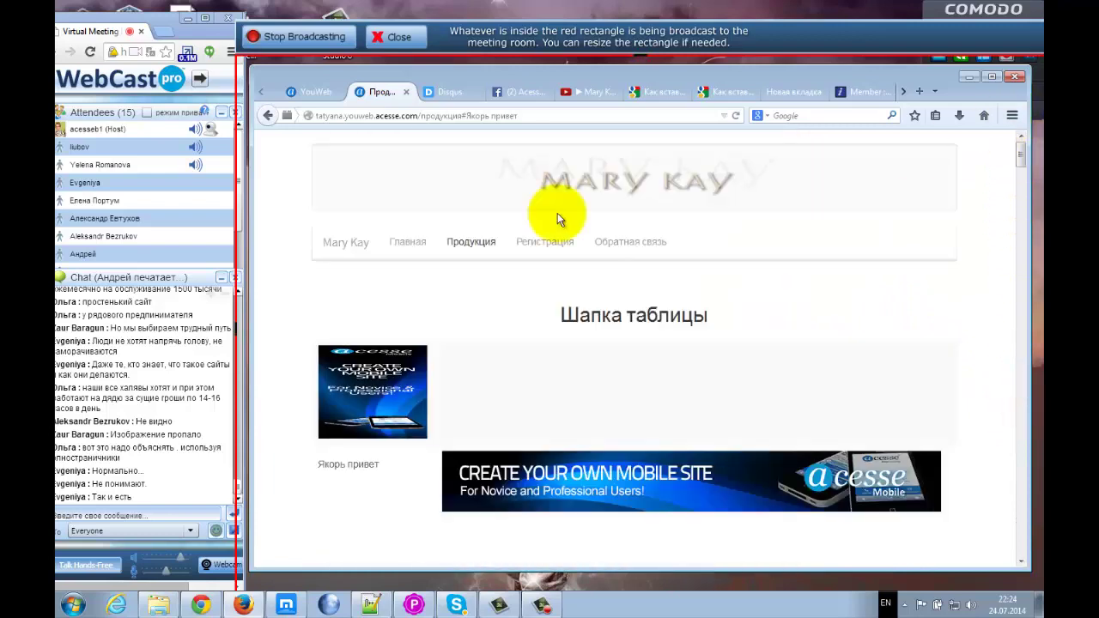
- Go to the Mary Kay home page and pause the embedded video
left_click(328, 242)
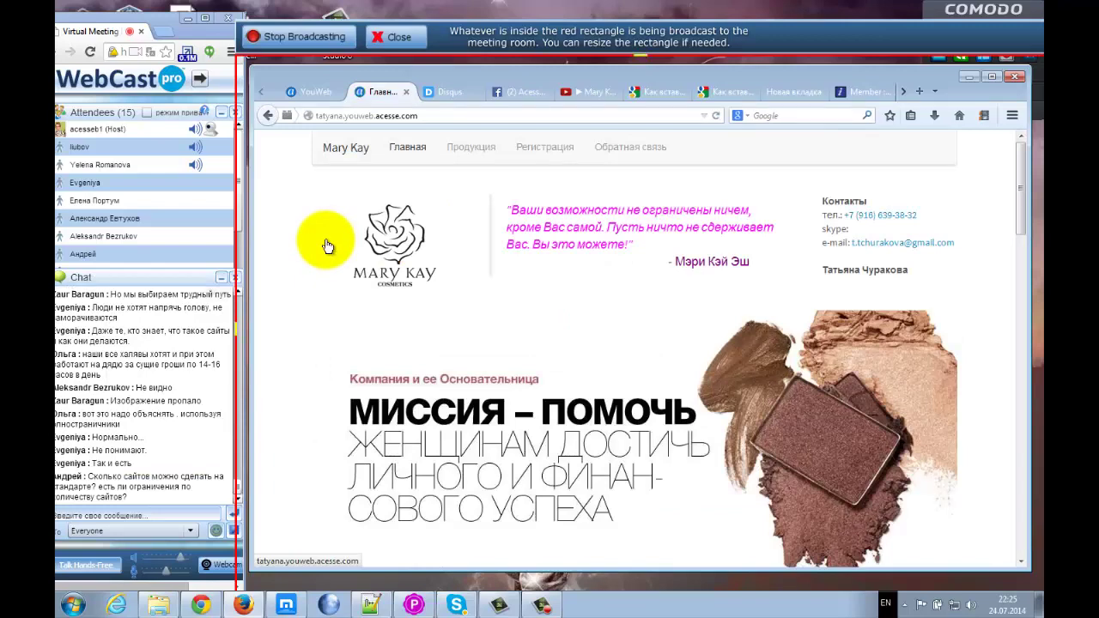
scroll(404, 301, "down", 7)
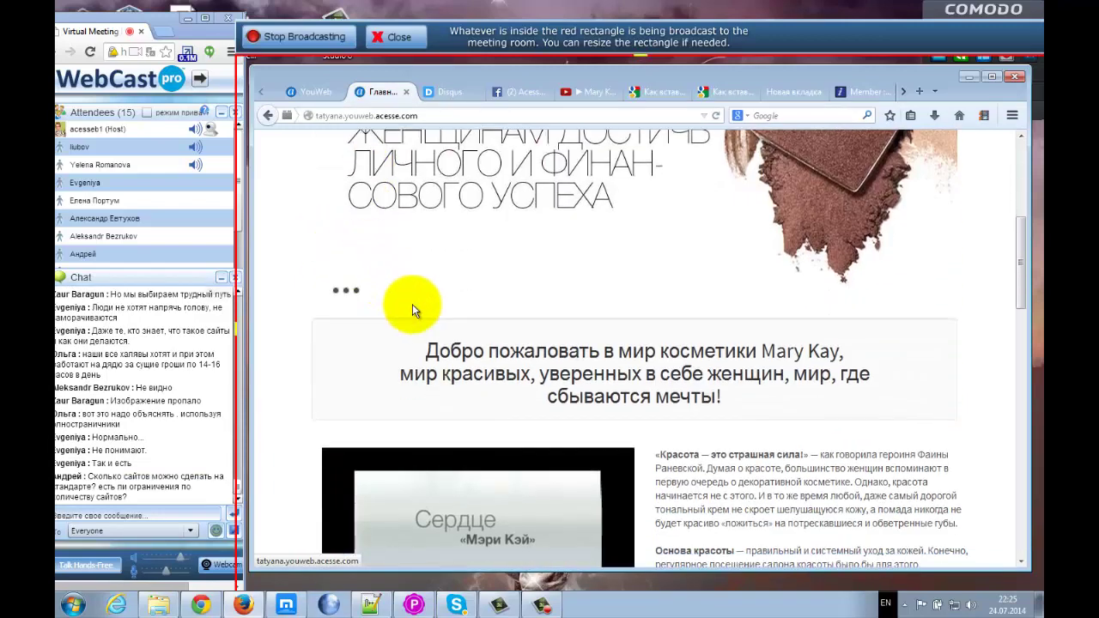
left_click(340, 412)
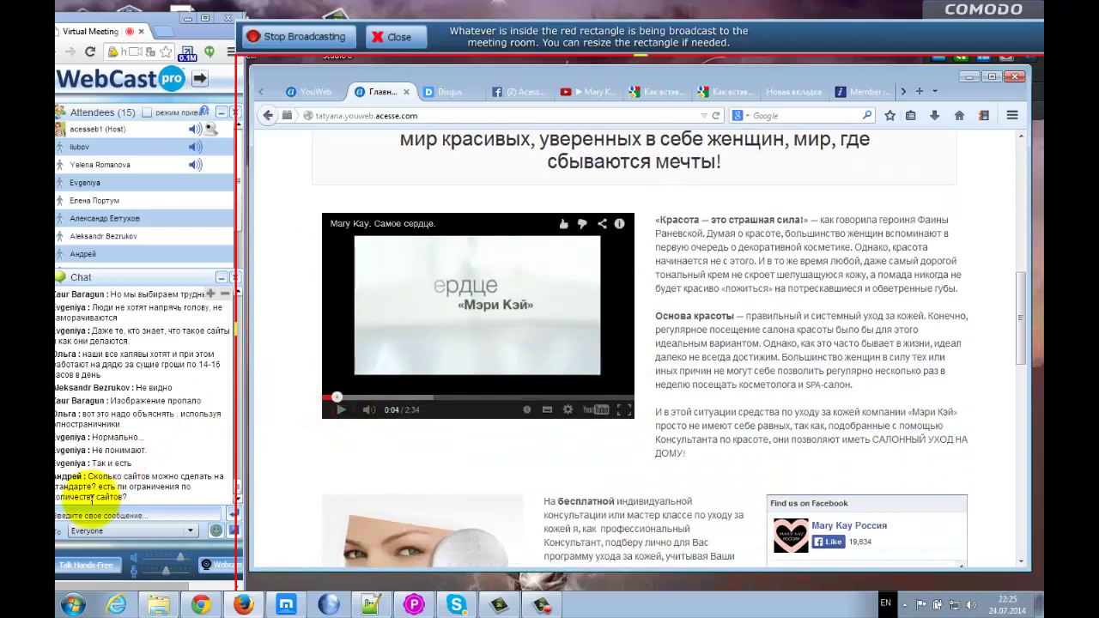
left_click(857, 92)
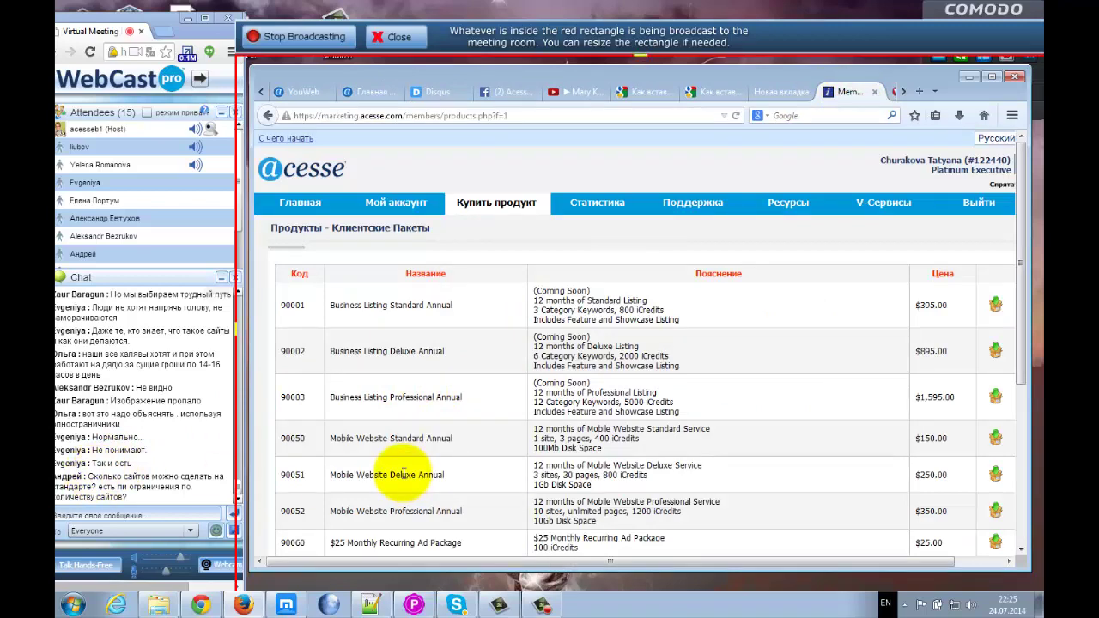
scroll(403, 474, "down", 5)
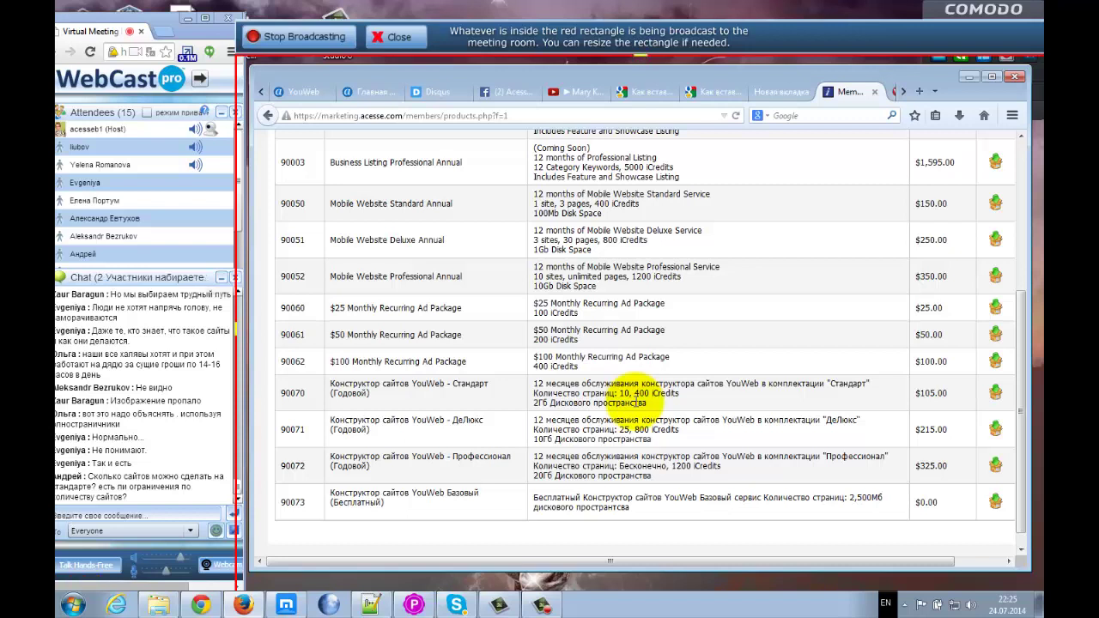
left_click(627, 393)
double_click(627, 393)
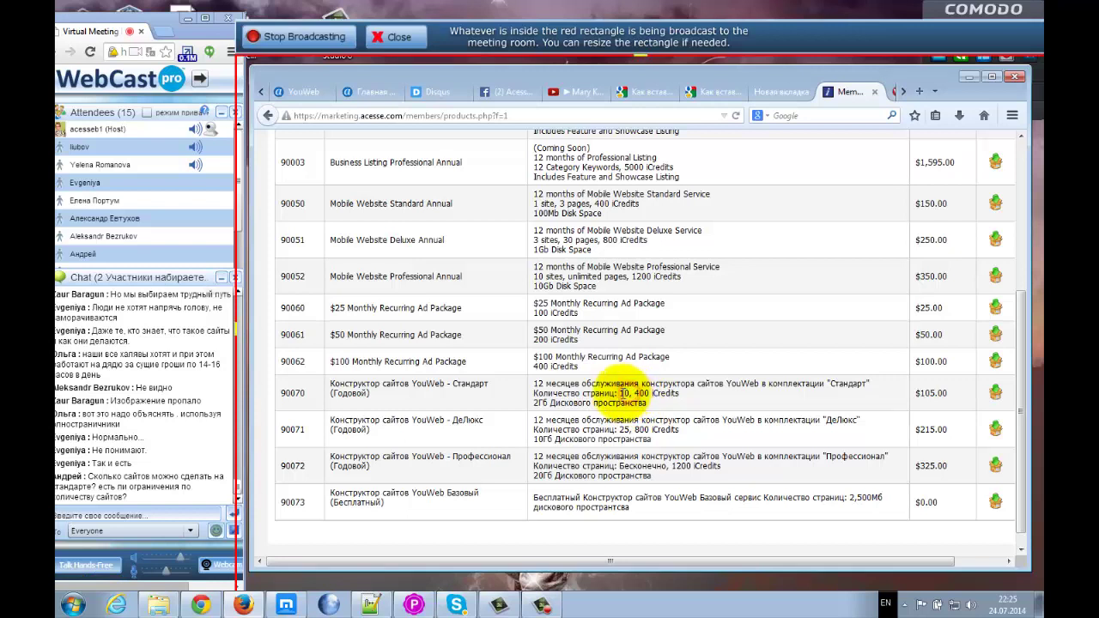
left_click(627, 393)
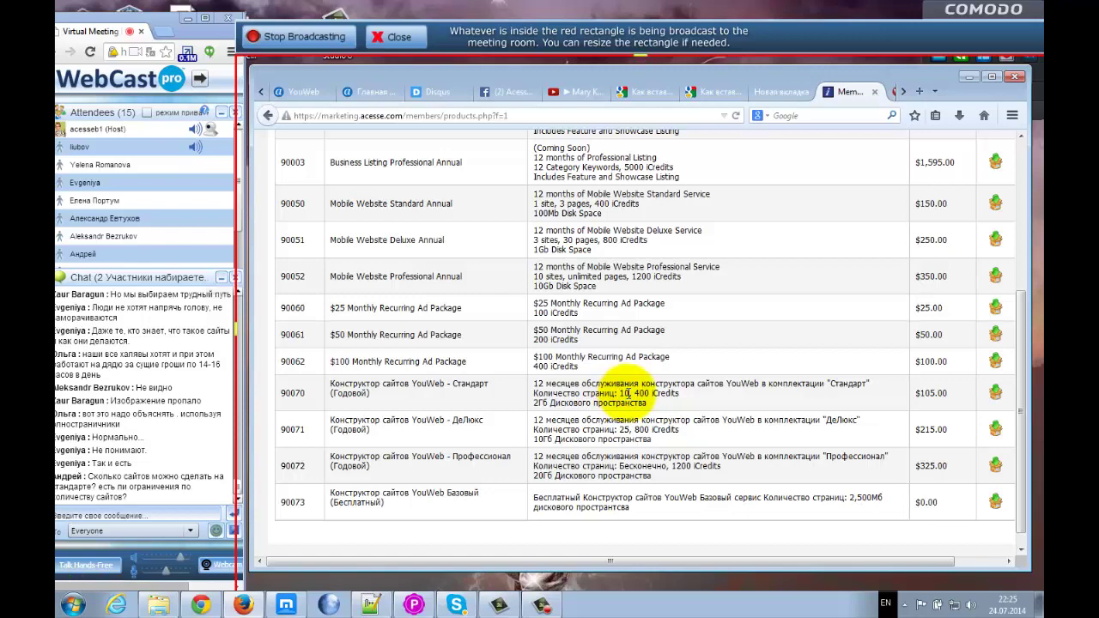
scroll(627, 393, "up", 5)
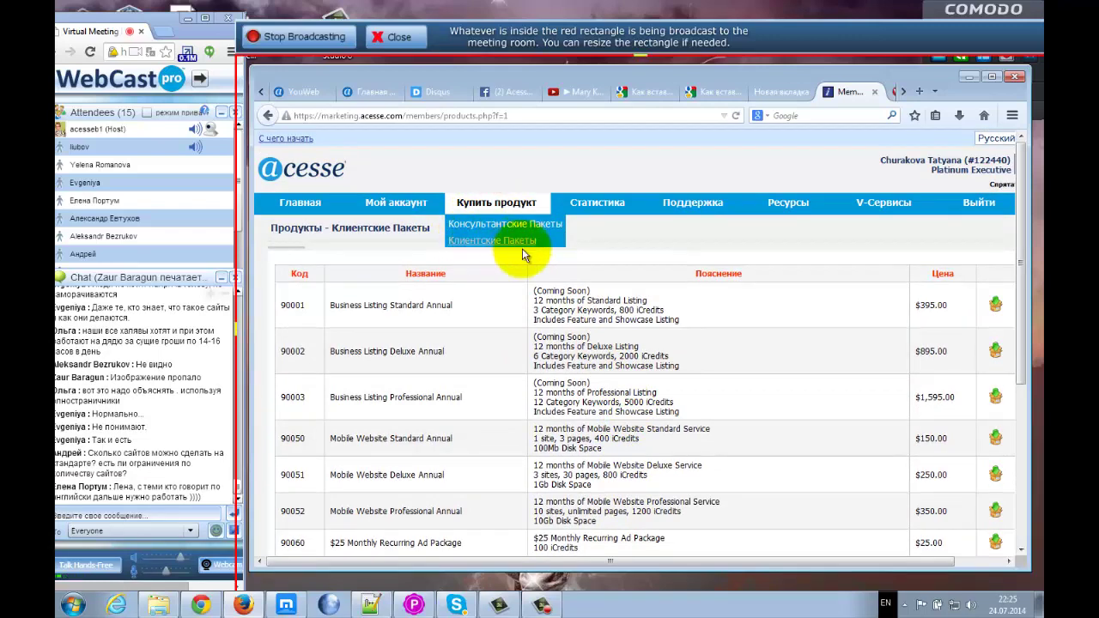
scroll(466, 392, "down", 5)
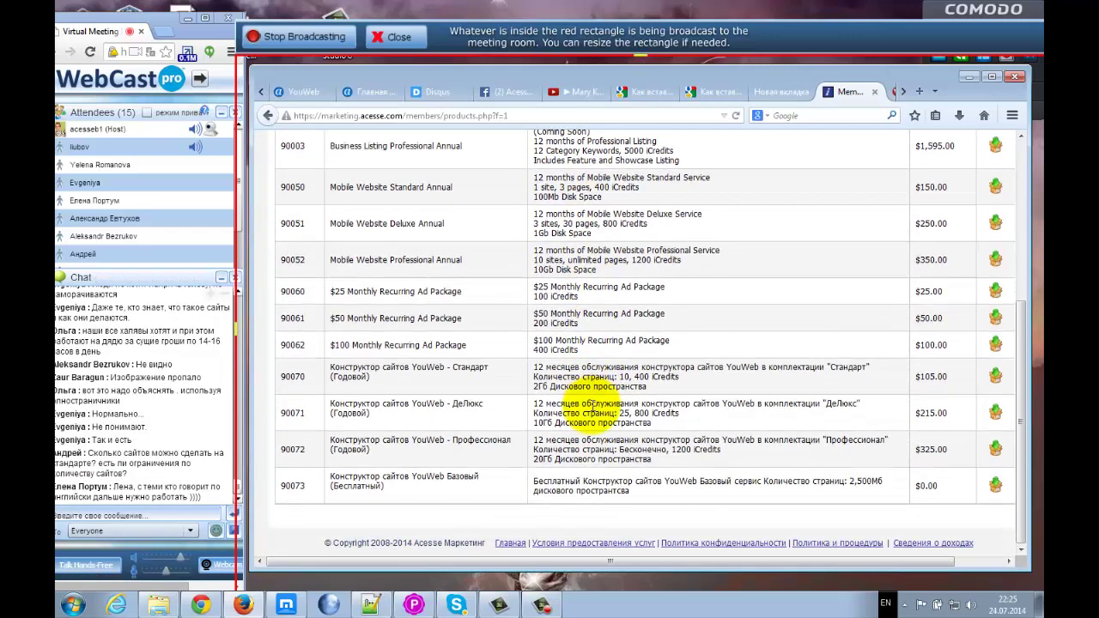
left_click_drag(456, 369, 489, 369)
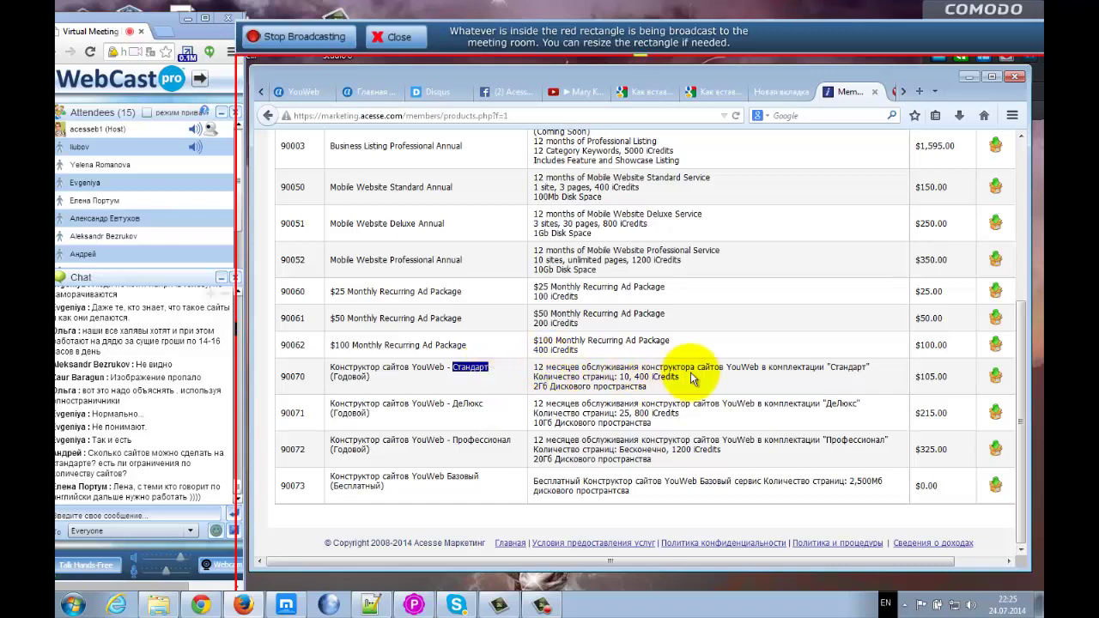
left_click(562, 367)
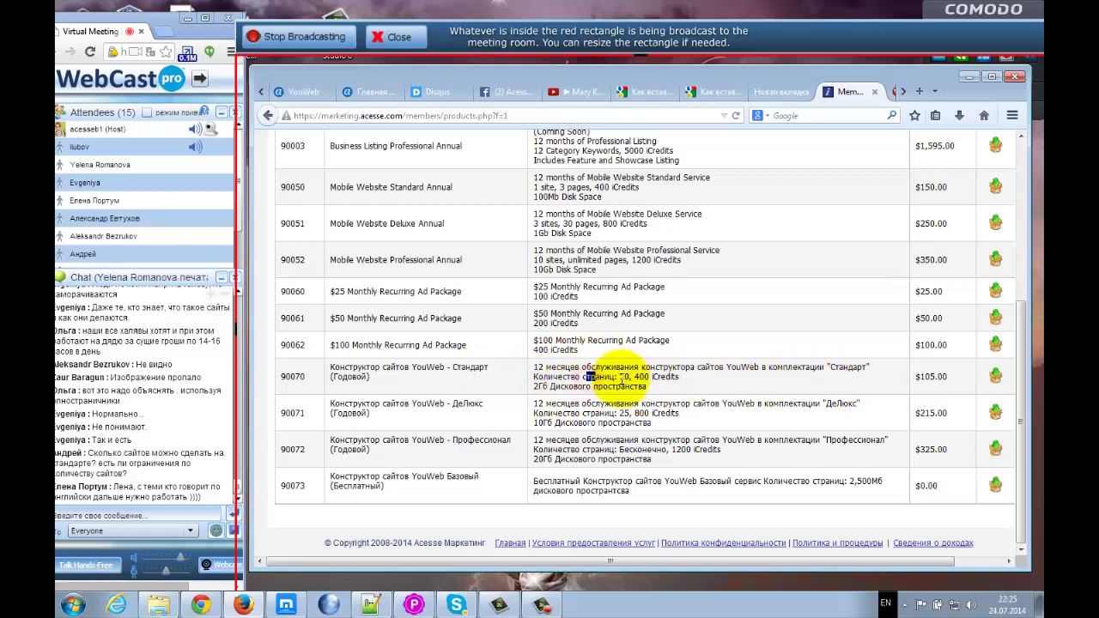
double_click(624, 377)
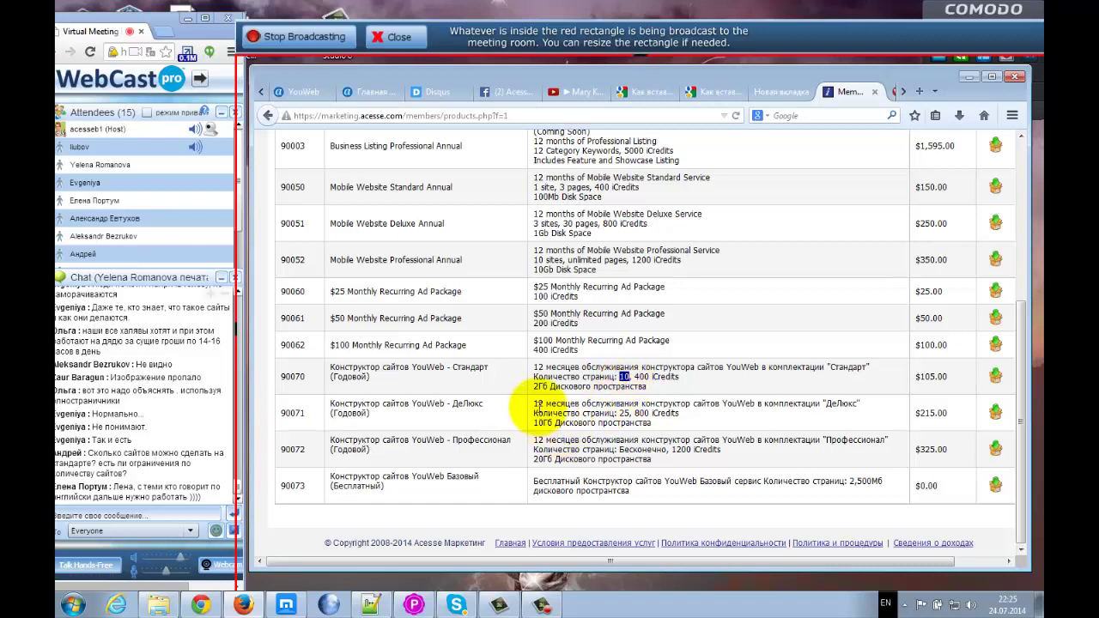
left_click(537, 409)
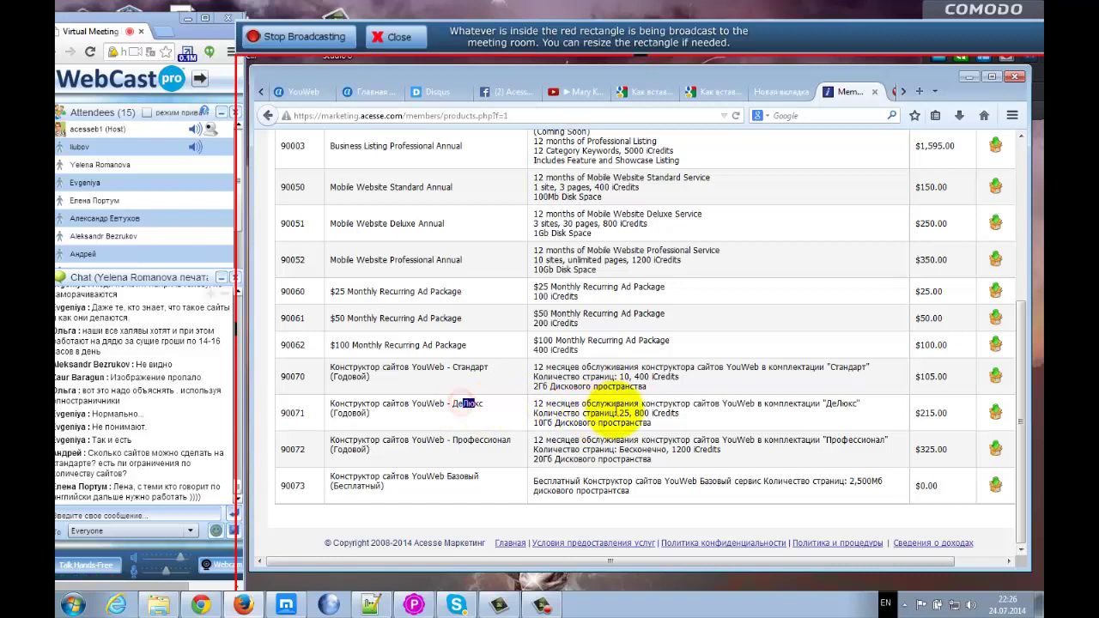
double_click(626, 413)
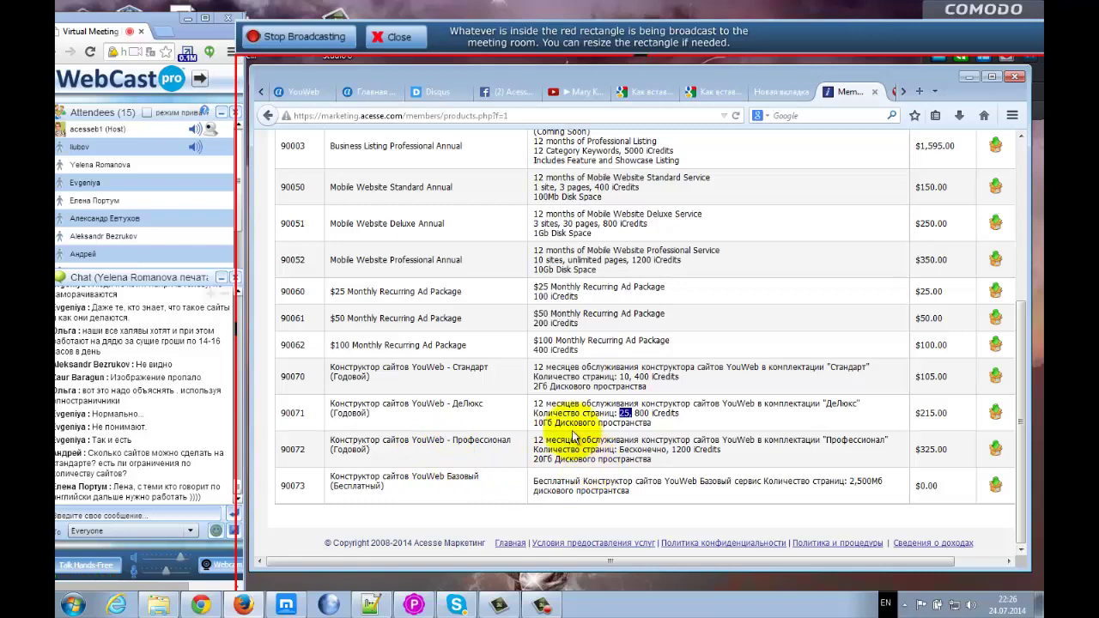
scroll(541, 406, "up", 5)
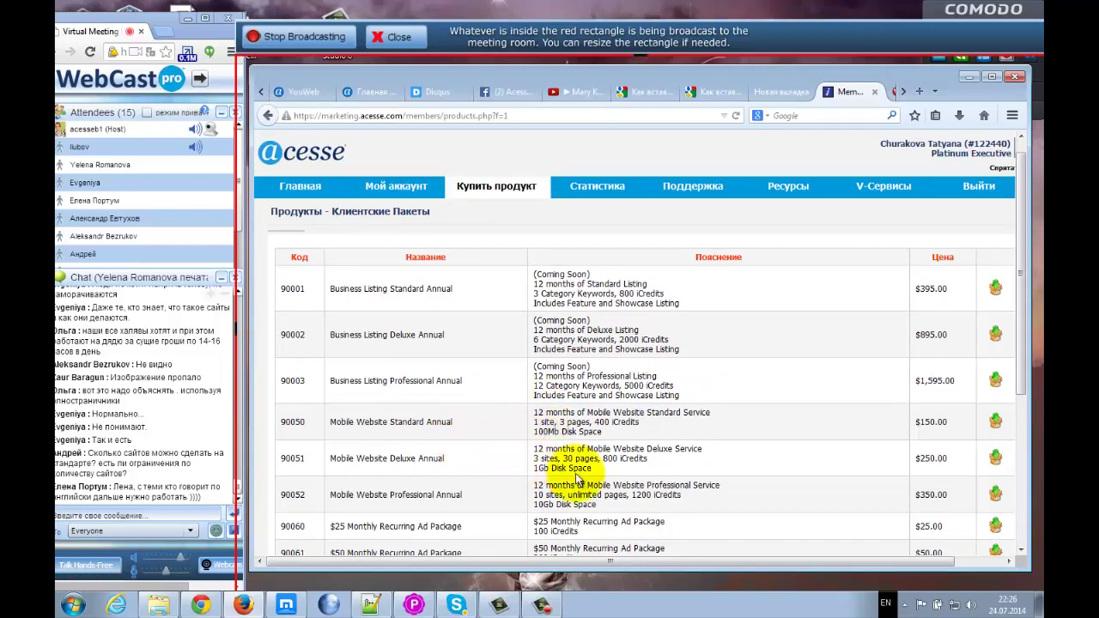
scroll(577, 481, "down", 2)
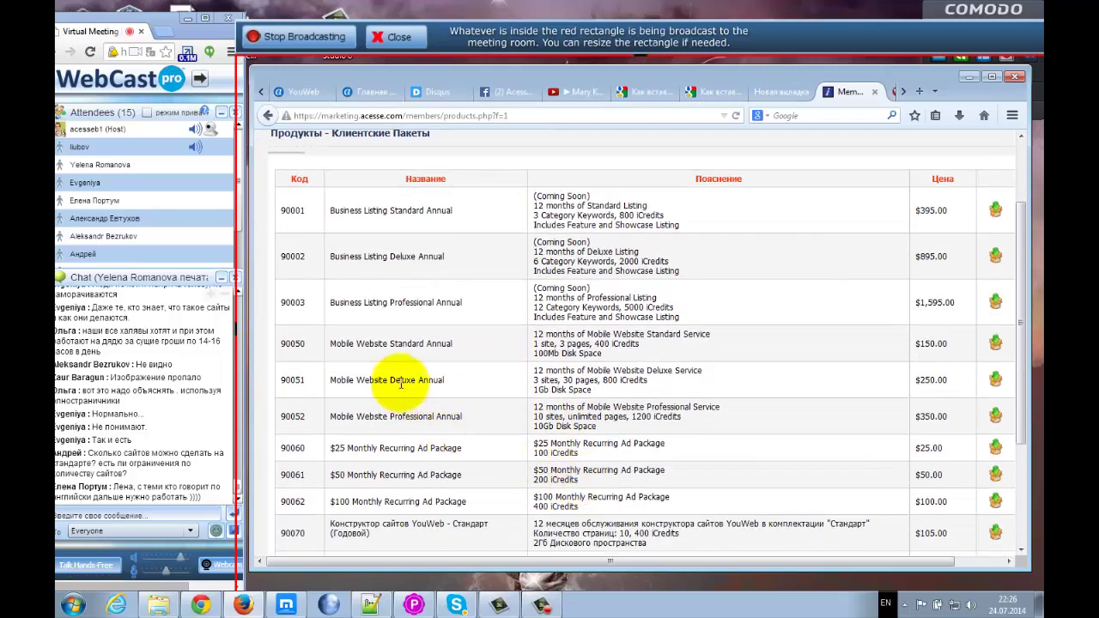
left_click_drag(388, 381, 418, 381)
left_click_drag(534, 379, 560, 381)
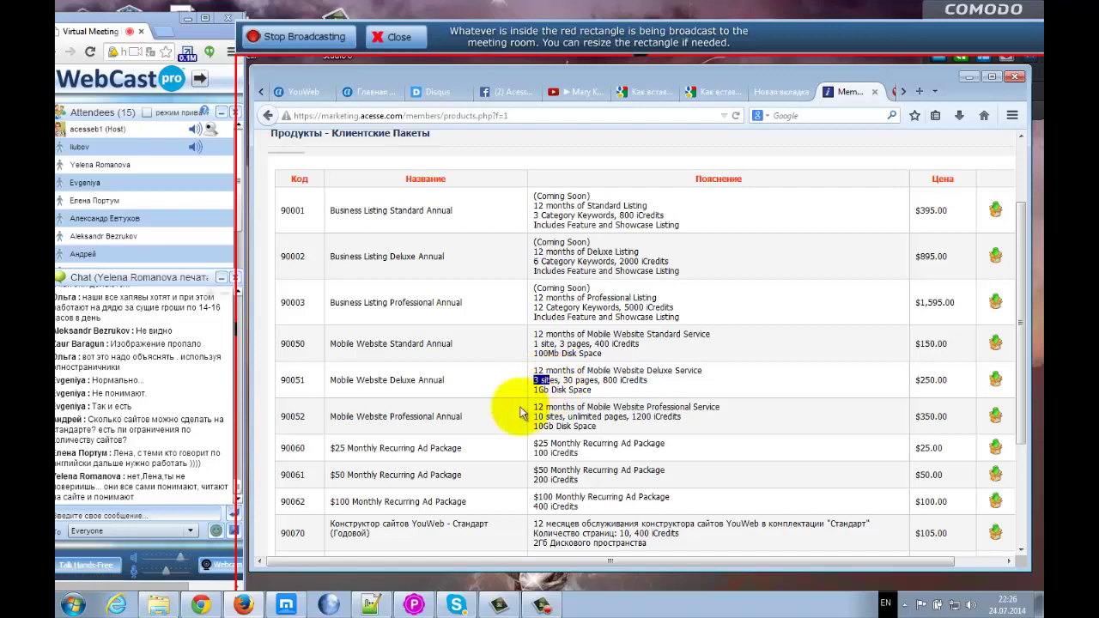
left_click_drag(397, 417, 436, 416)
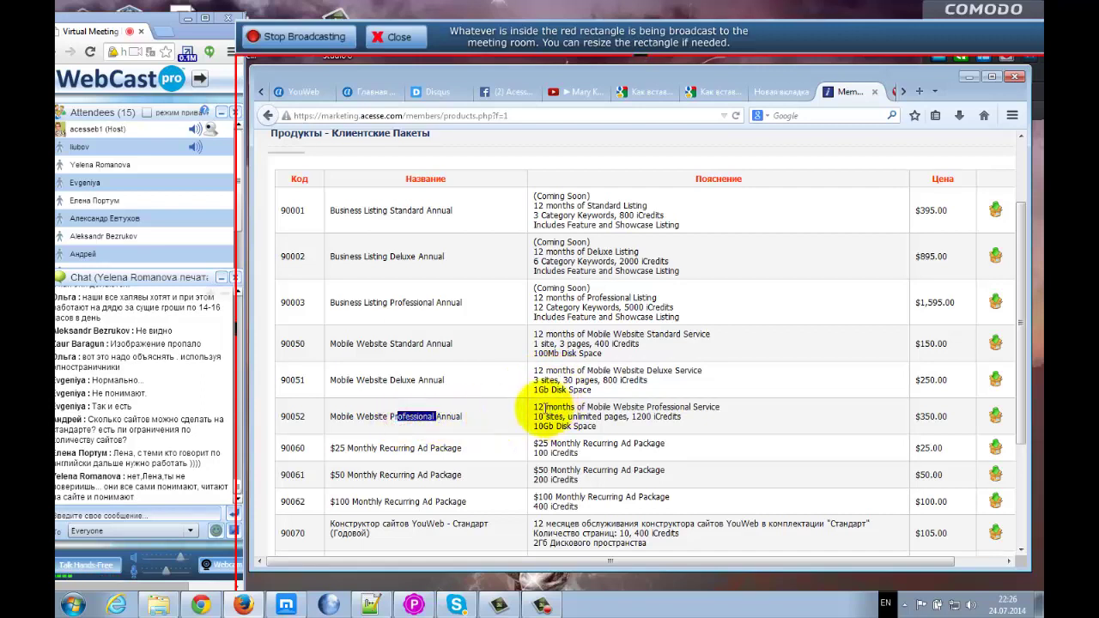
left_click_drag(533, 416, 628, 418)
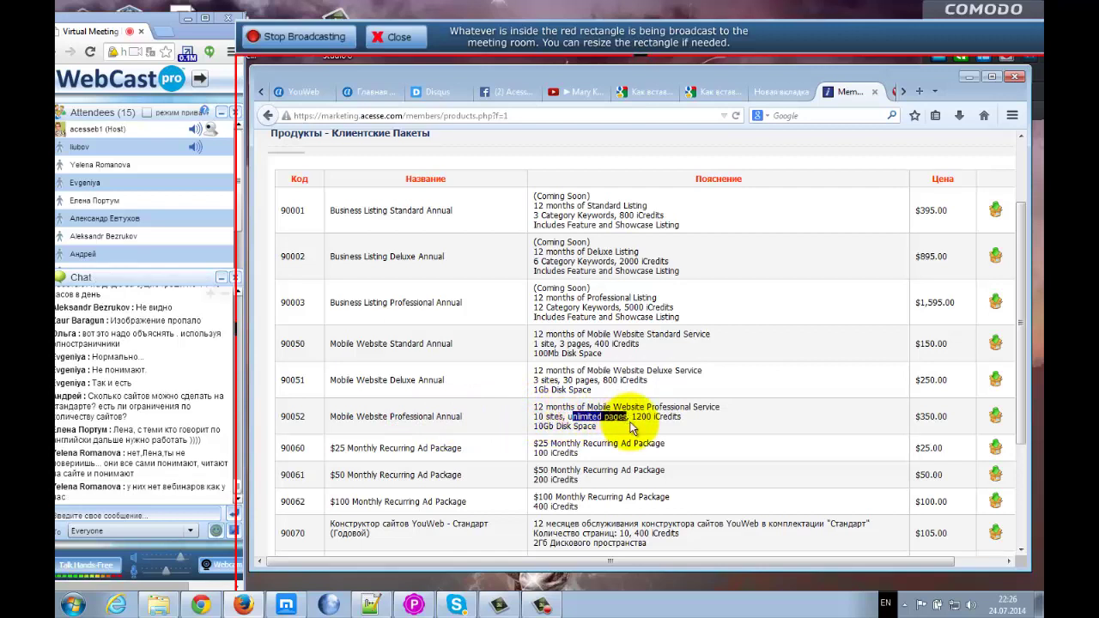
left_click_drag(530, 427, 600, 433)
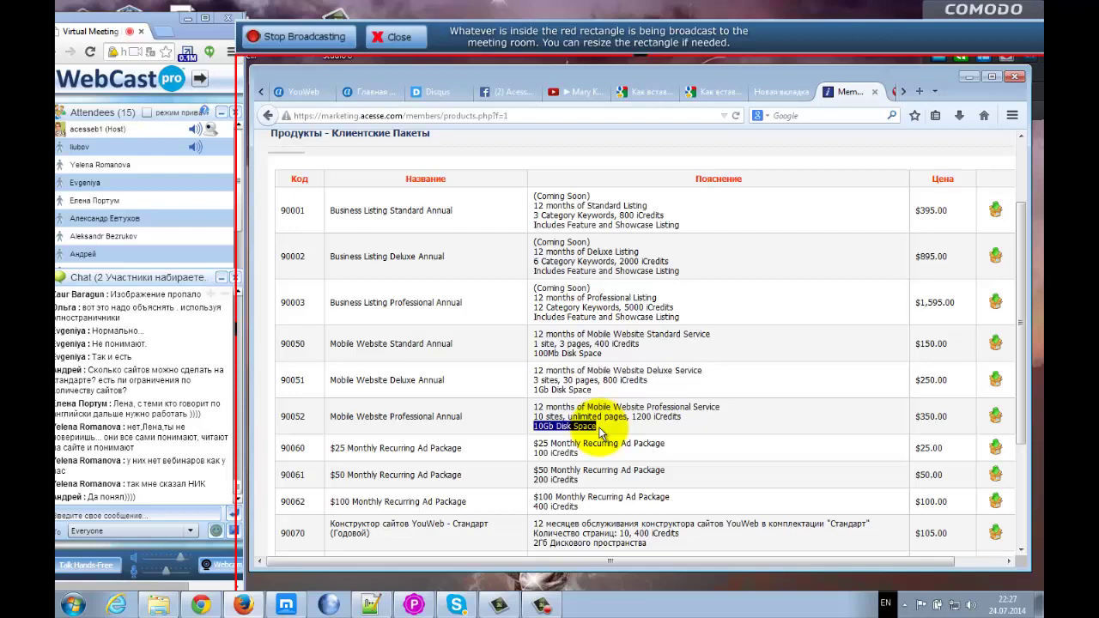
scroll(599, 432, "up", 2)
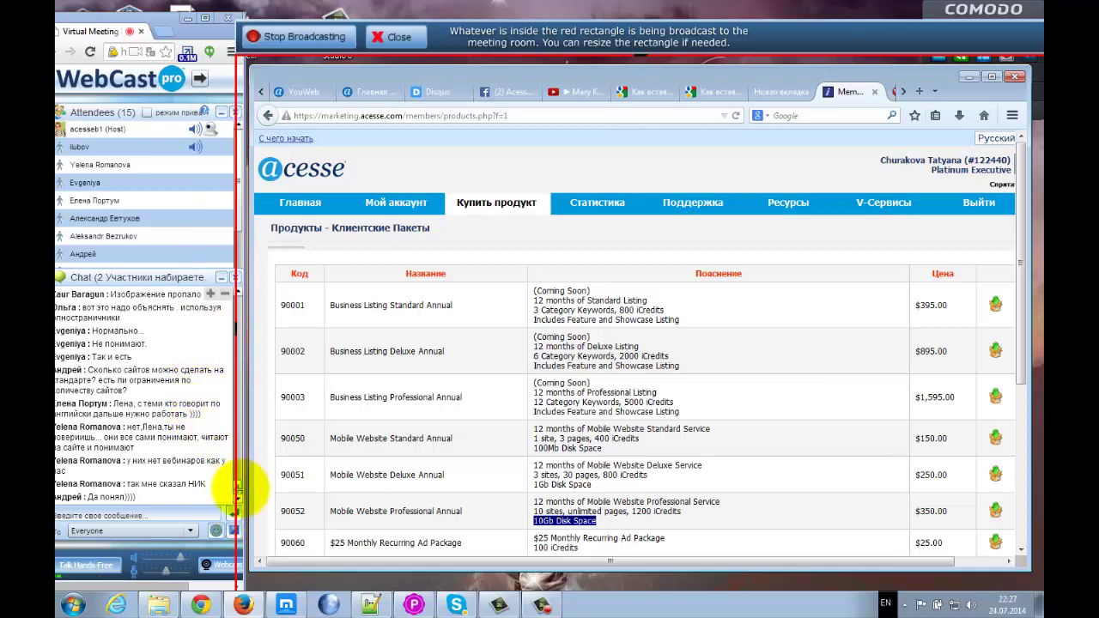
left_click_drag(472, 30, 489, 32)
left_click_drag(238, 493, 238, 470)
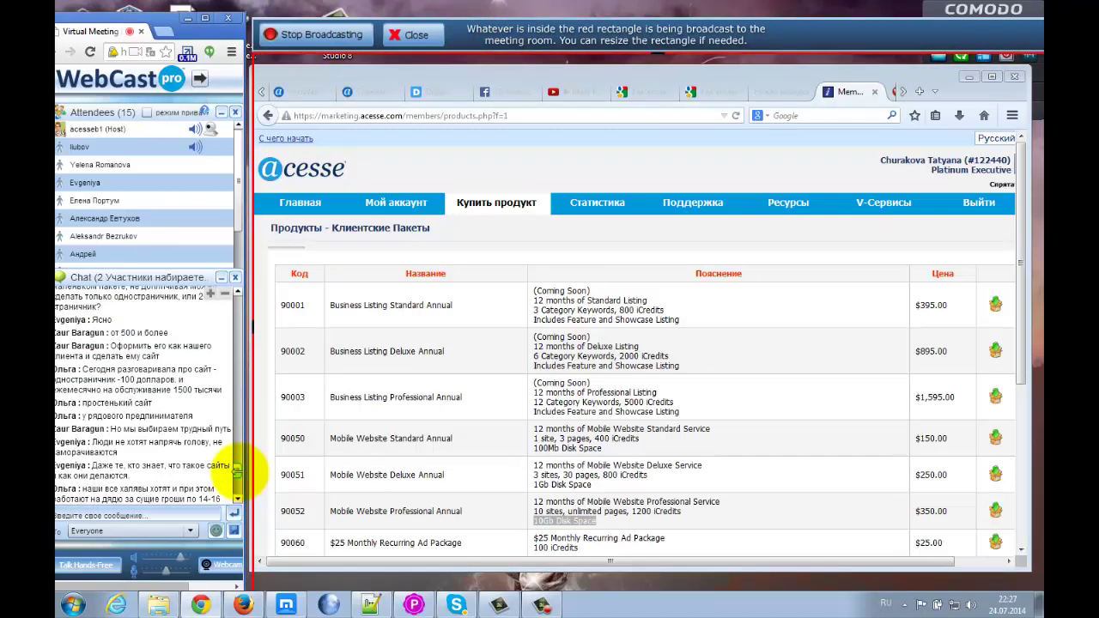
scroll(112, 378, "down", 5)
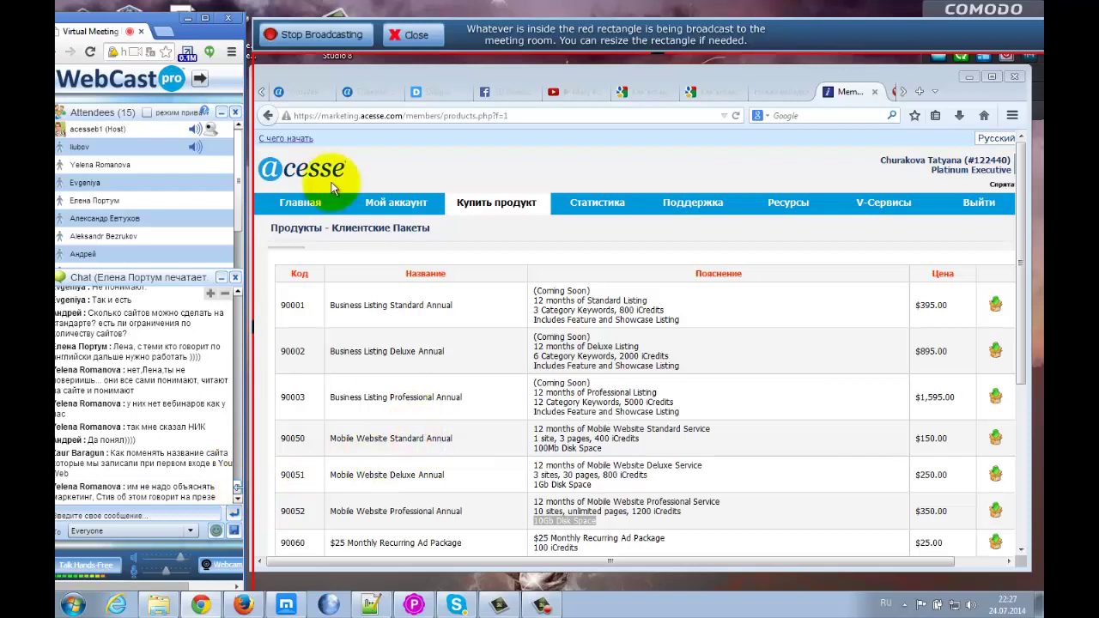
- Return to the YouWeb Mary Kay dashboard and open Настройки сайта from the gear menu
left_click(262, 91)
left_click(292, 91)
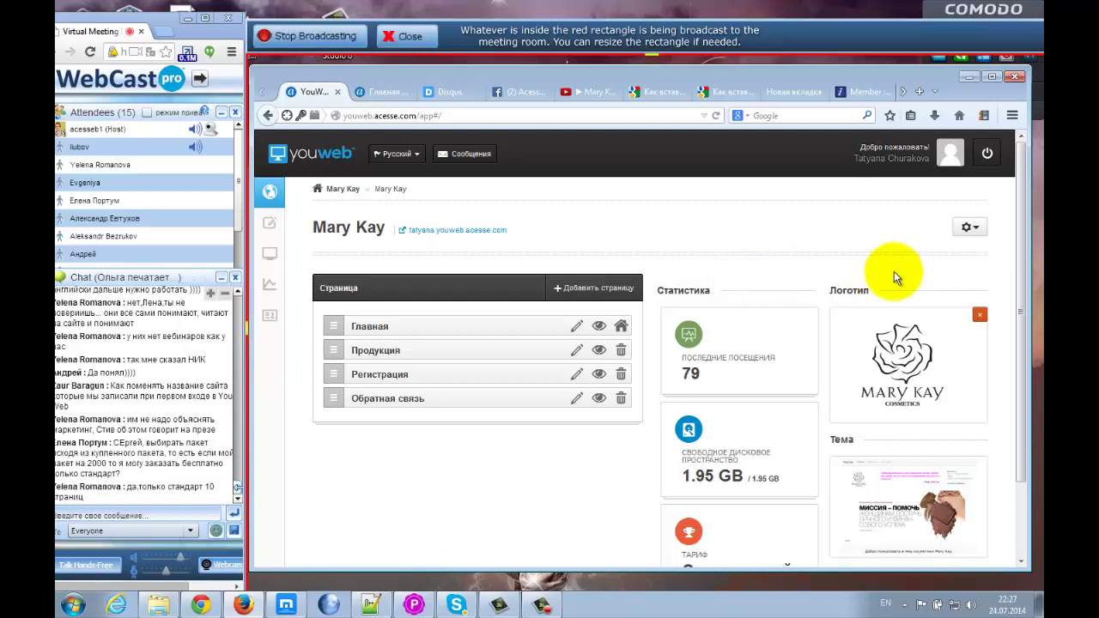
left_click(977, 233)
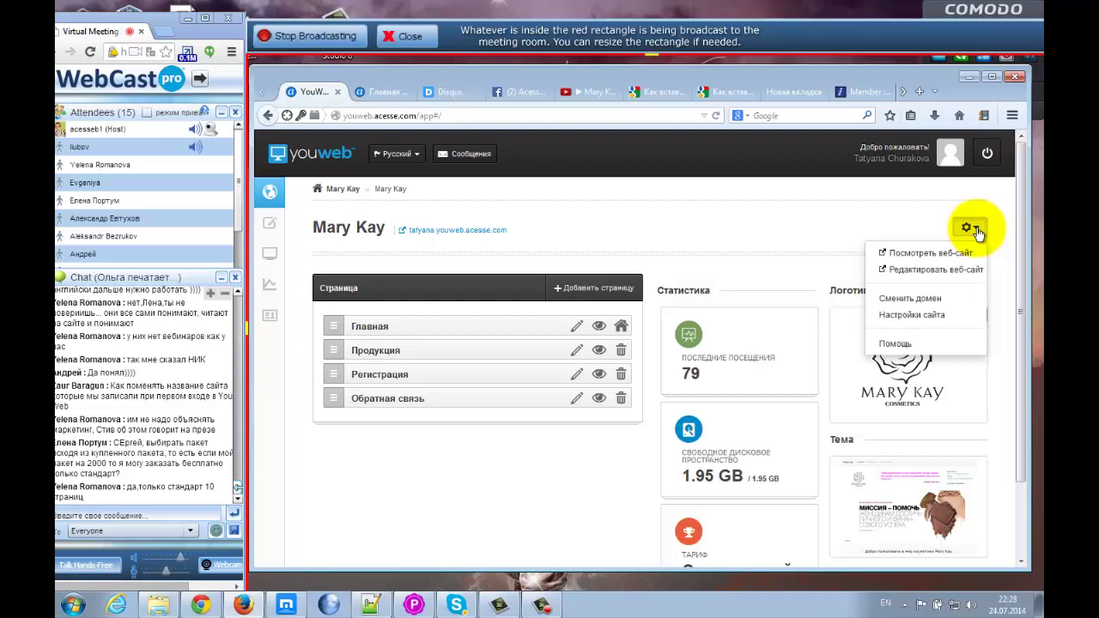
left_click(912, 315)
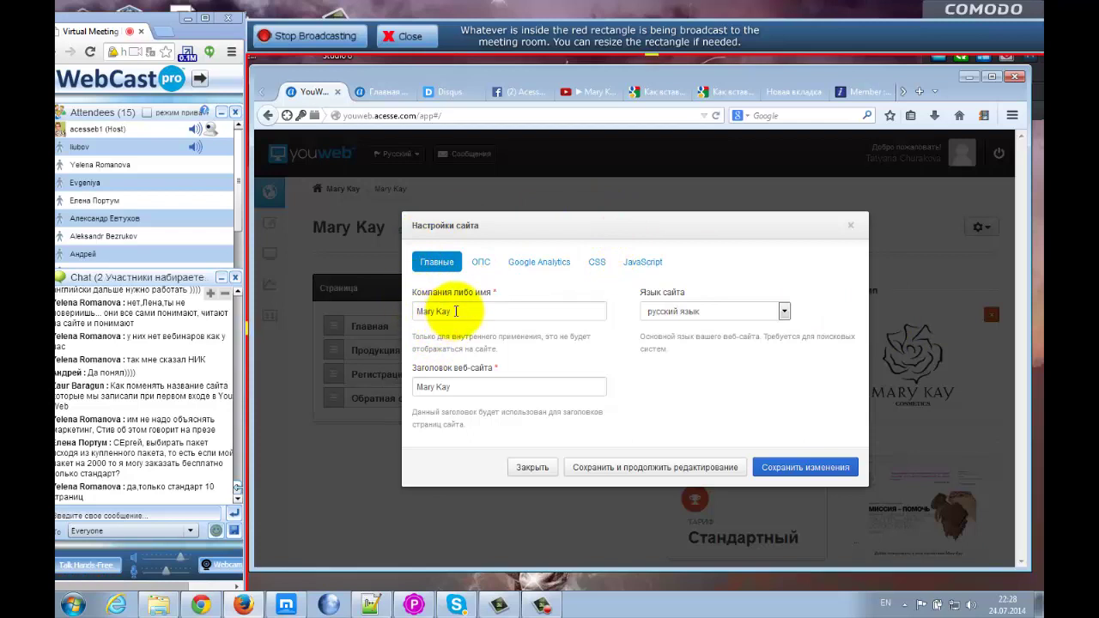
- Select the Mary Kay company name and site title, then close the settings unsaved
left_click_drag(452, 312, 412, 311)
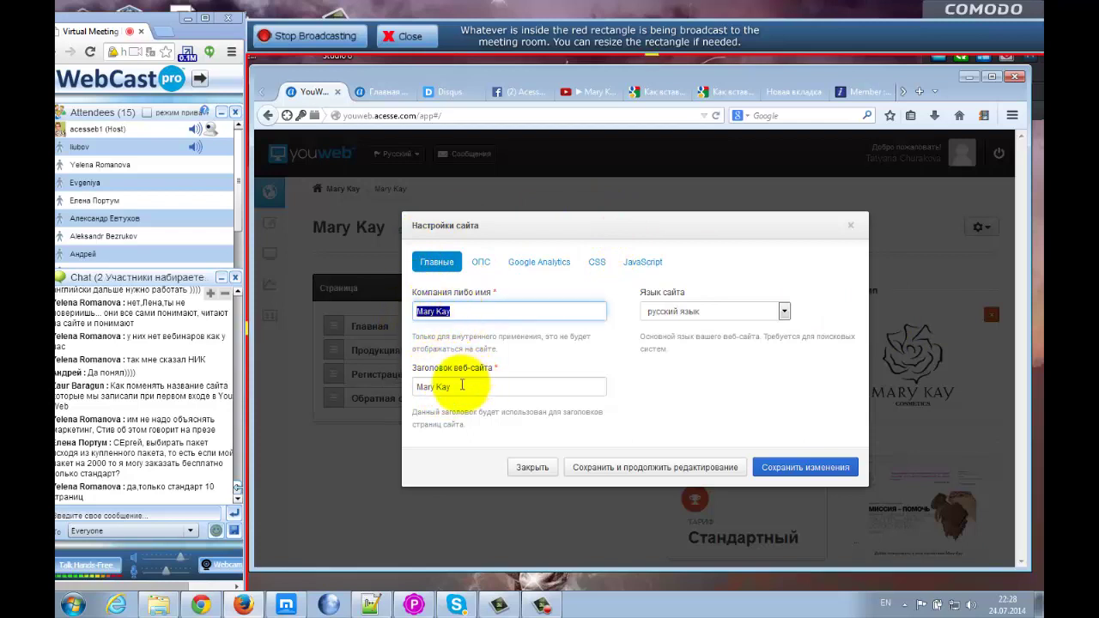
left_click_drag(464, 388, 410, 386)
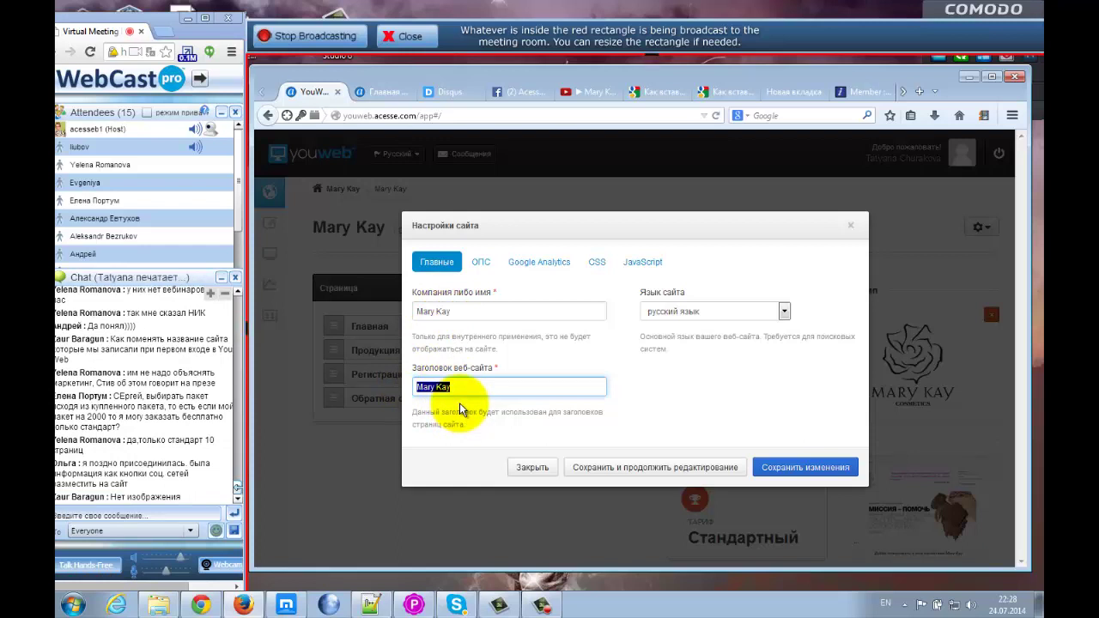
left_click(312, 39)
left_click(312, 39)
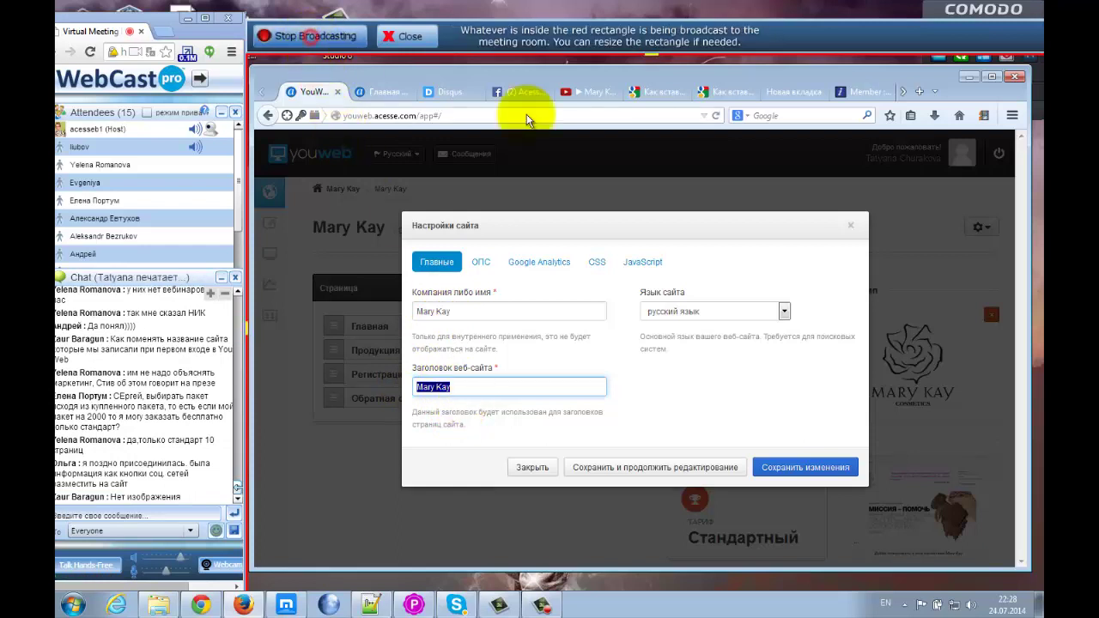
left_click(849, 224)
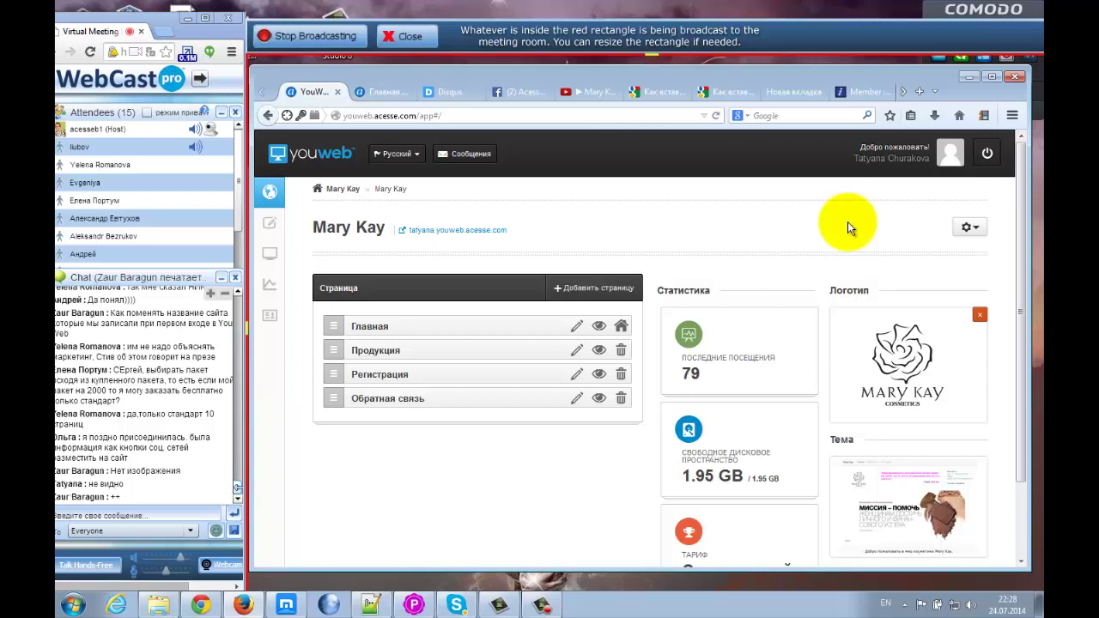
left_click(968, 230)
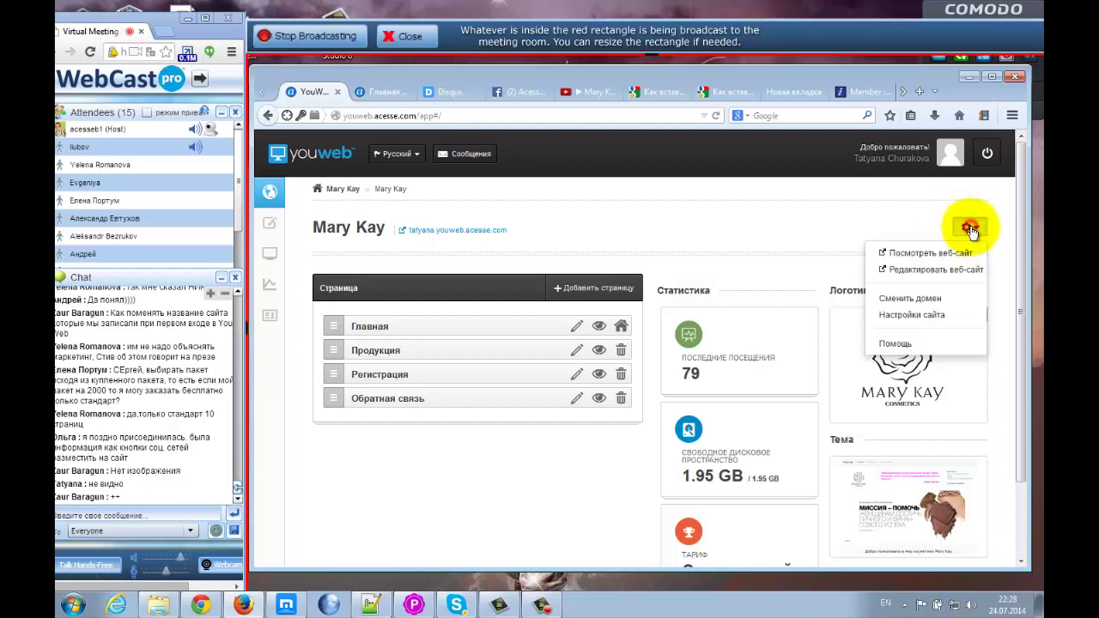
left_click(918, 318)
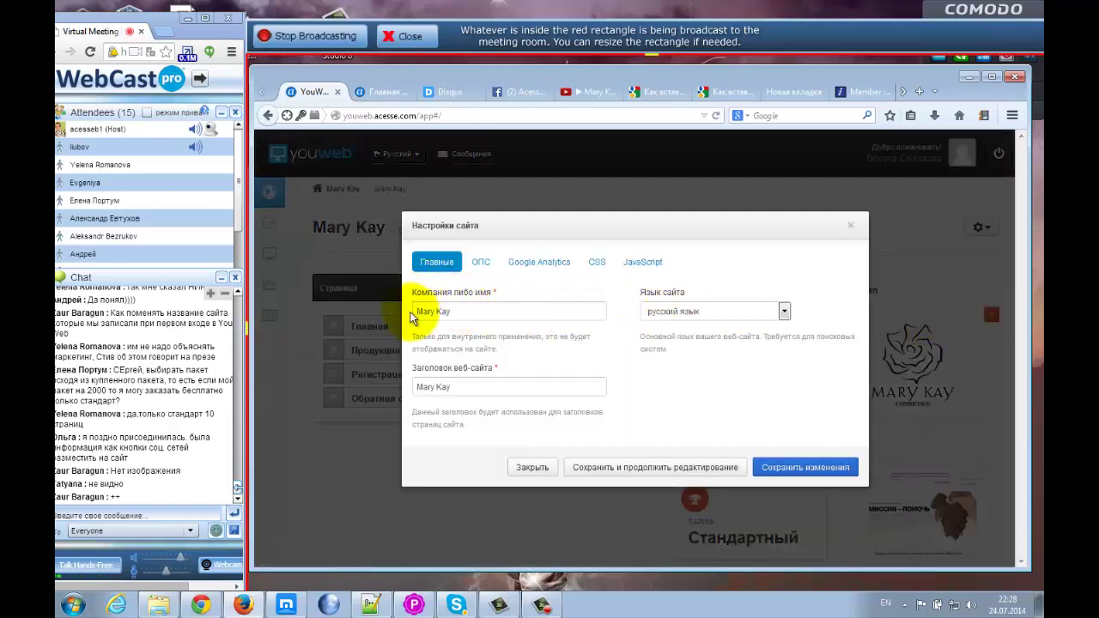
triple_click(455, 312)
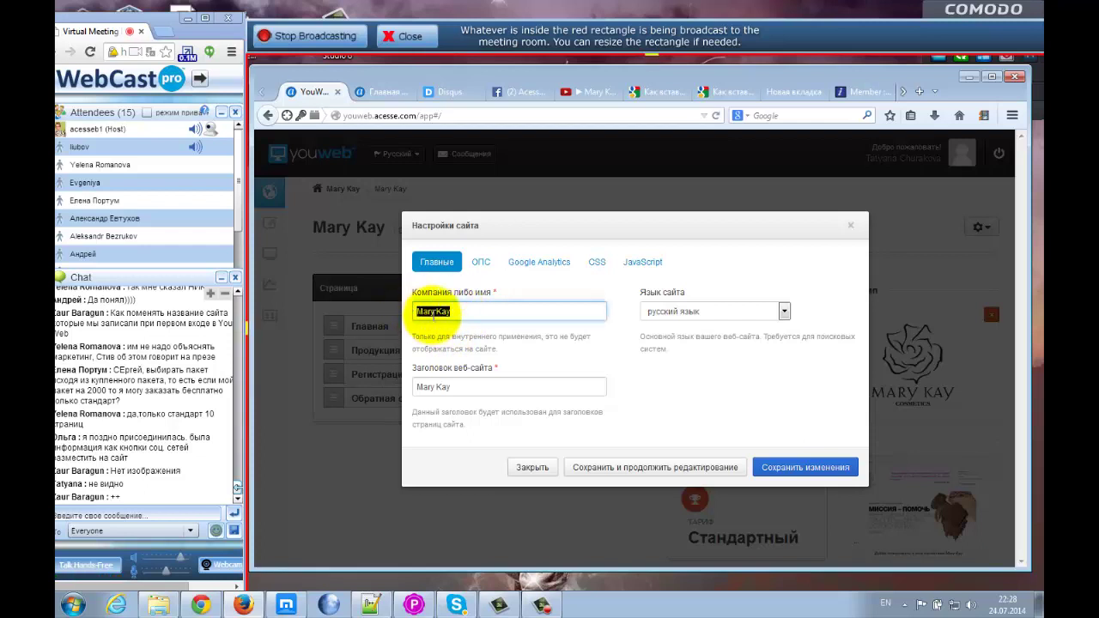
left_click(434, 311)
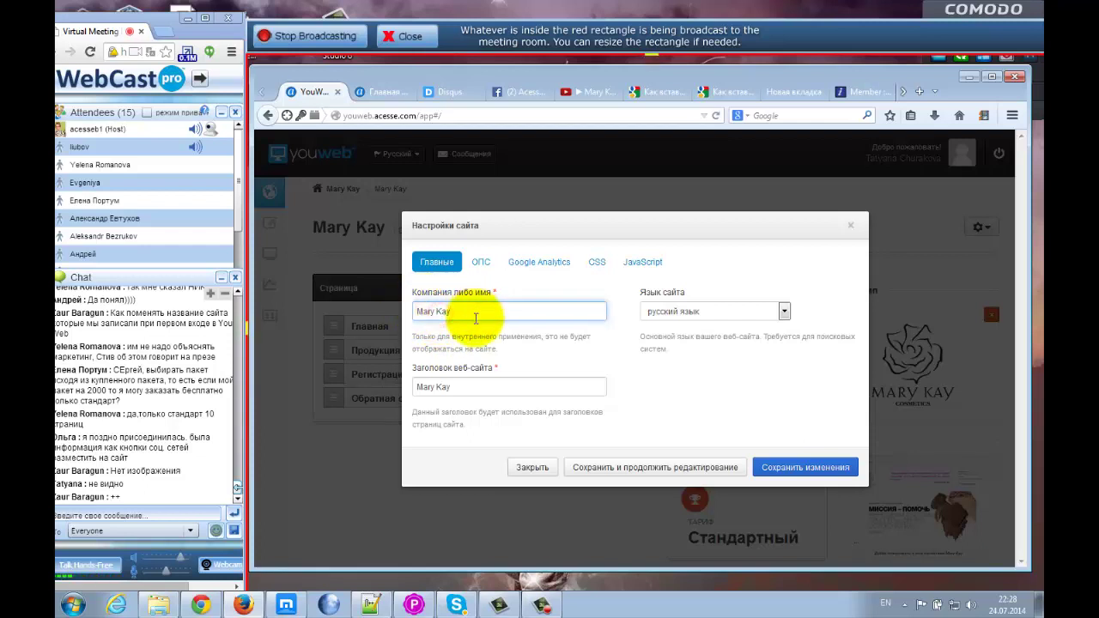
left_click_drag(485, 387, 412, 390)
left_click(518, 390)
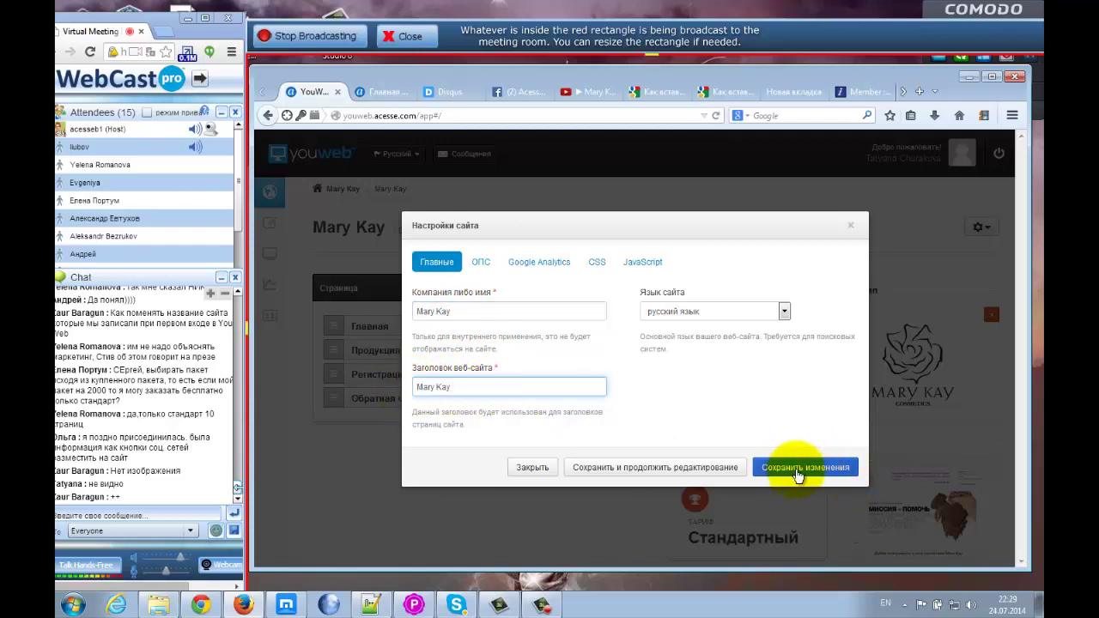
left_click(667, 314)
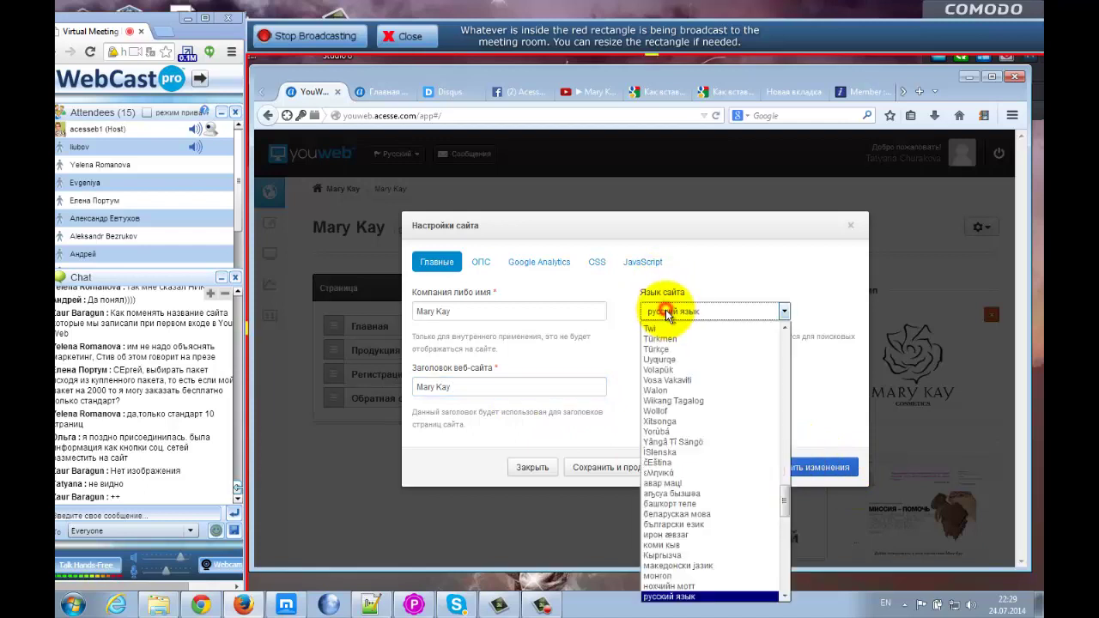
left_click(712, 276)
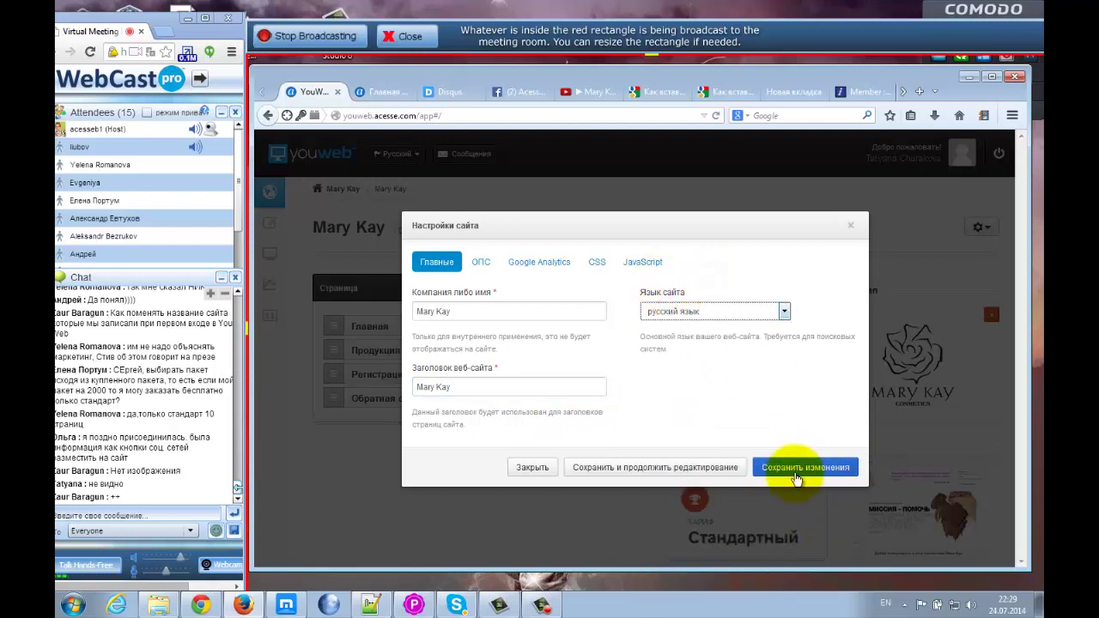
left_click(702, 400)
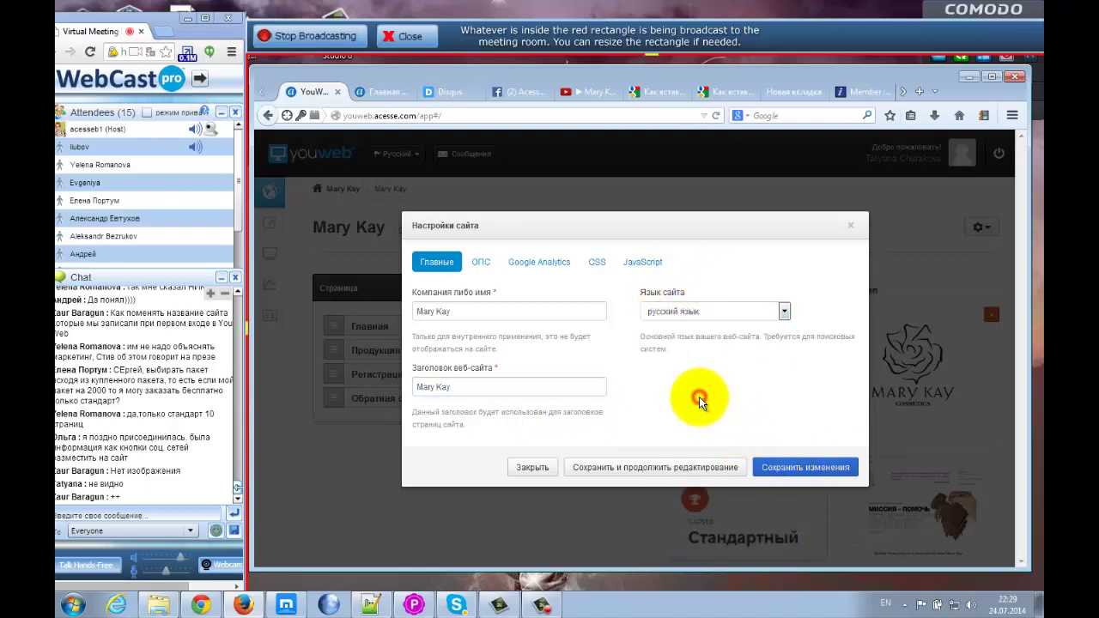
- Check the Google Analytics, CSS, JavaScript and ОПС meta title Mary Kay, then save changes
left_click(535, 268)
left_click(453, 312)
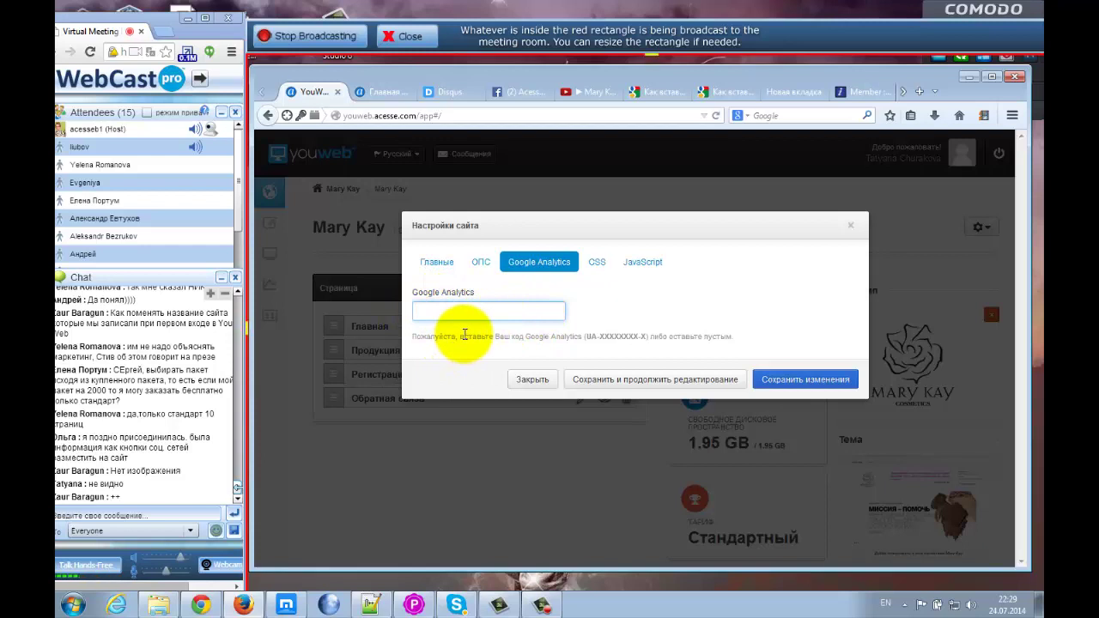
left_click(597, 263)
left_click(460, 345)
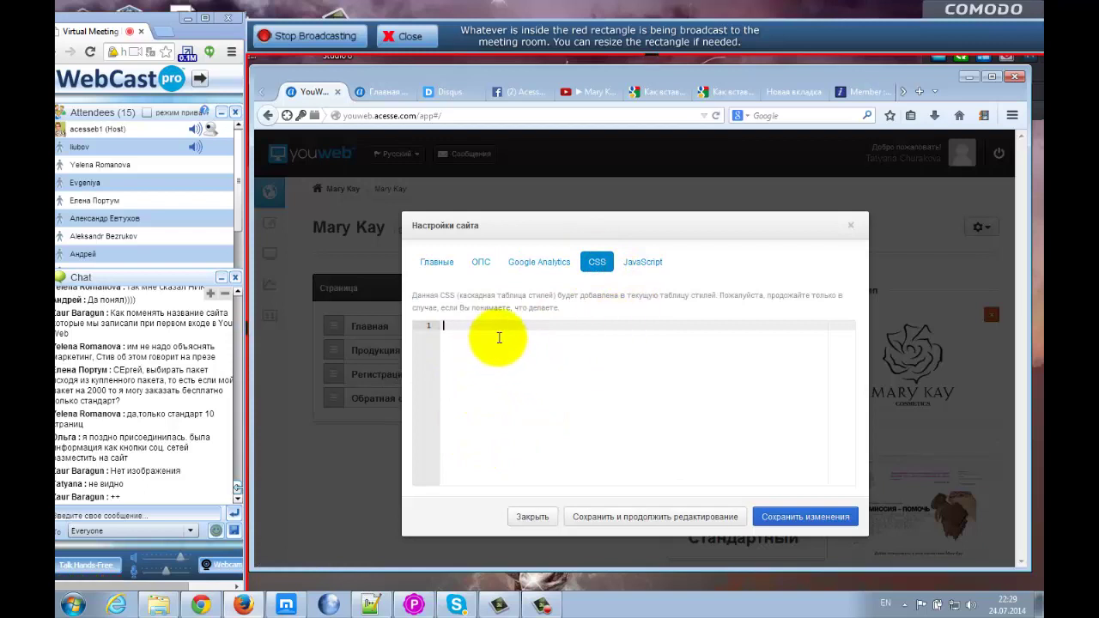
left_click(644, 270)
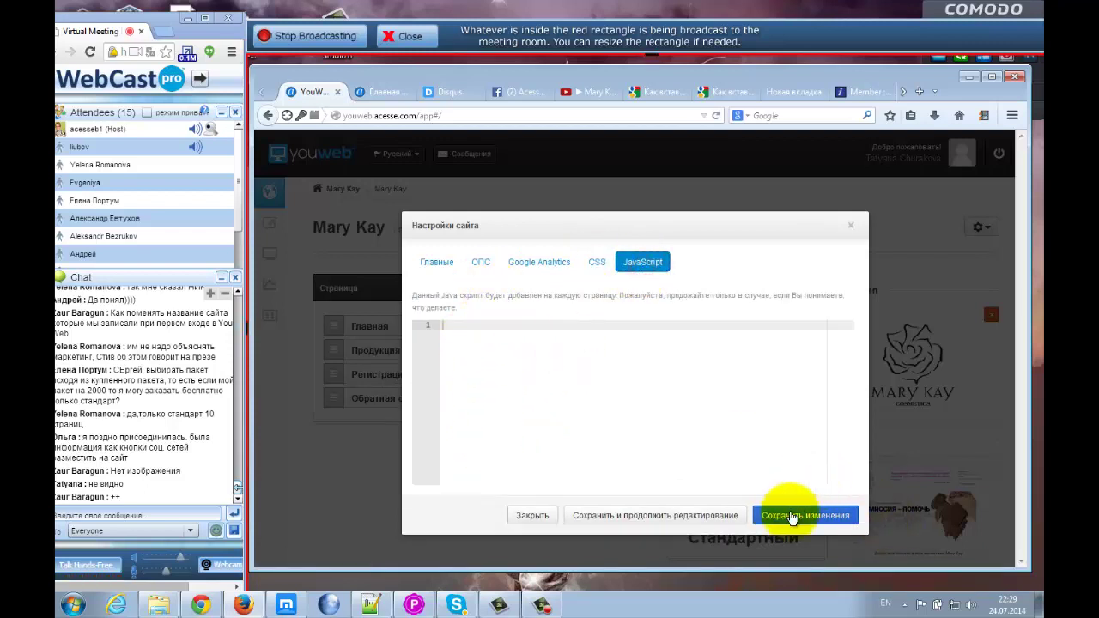
left_click(479, 262)
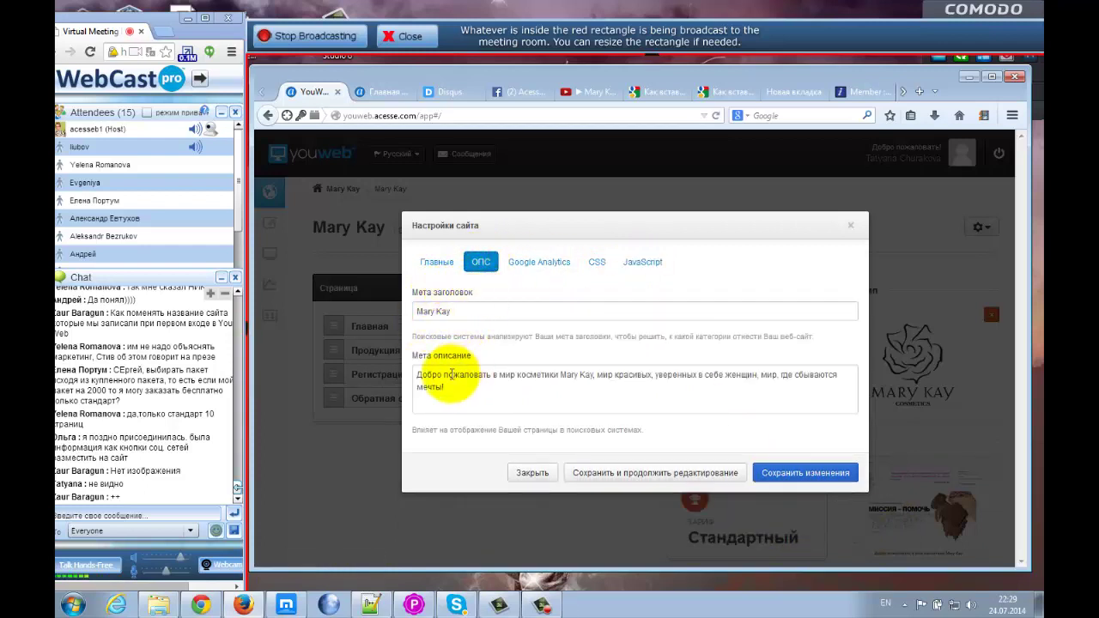
left_click(465, 313)
left_click_drag(429, 311, 415, 312)
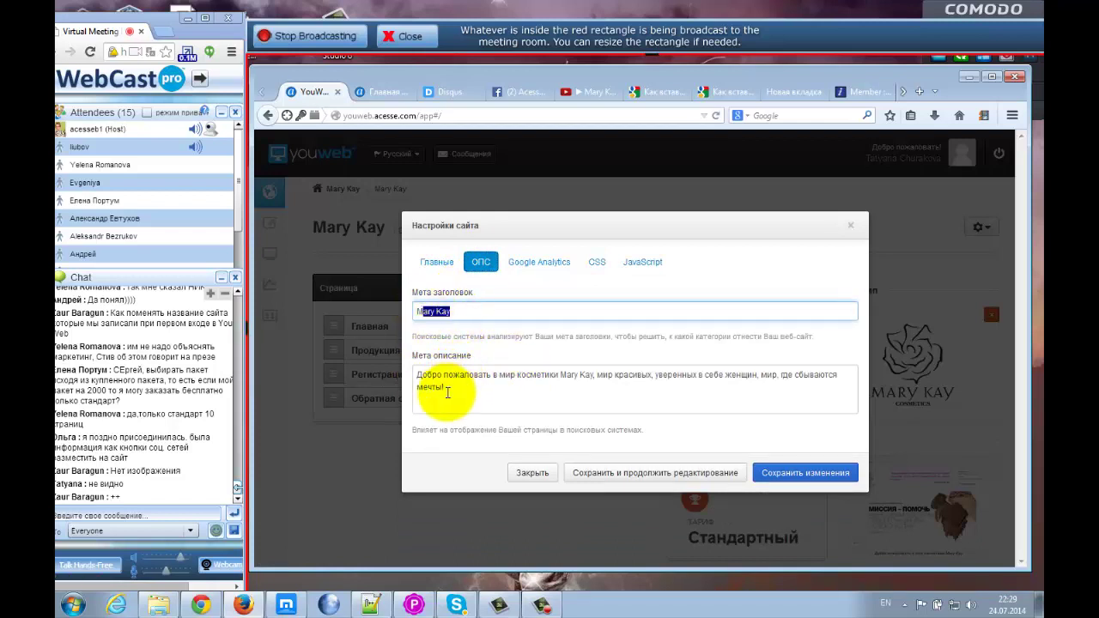
left_click(807, 473)
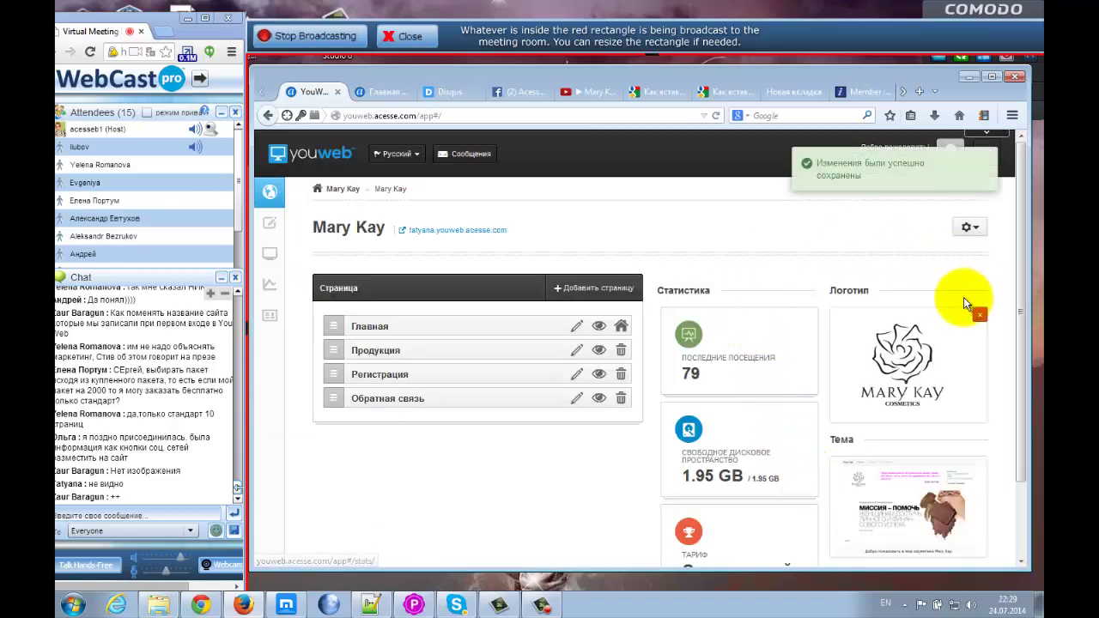
- Start the Помощь help tour from the site actions menu and step through its first tips
left_click(968, 226)
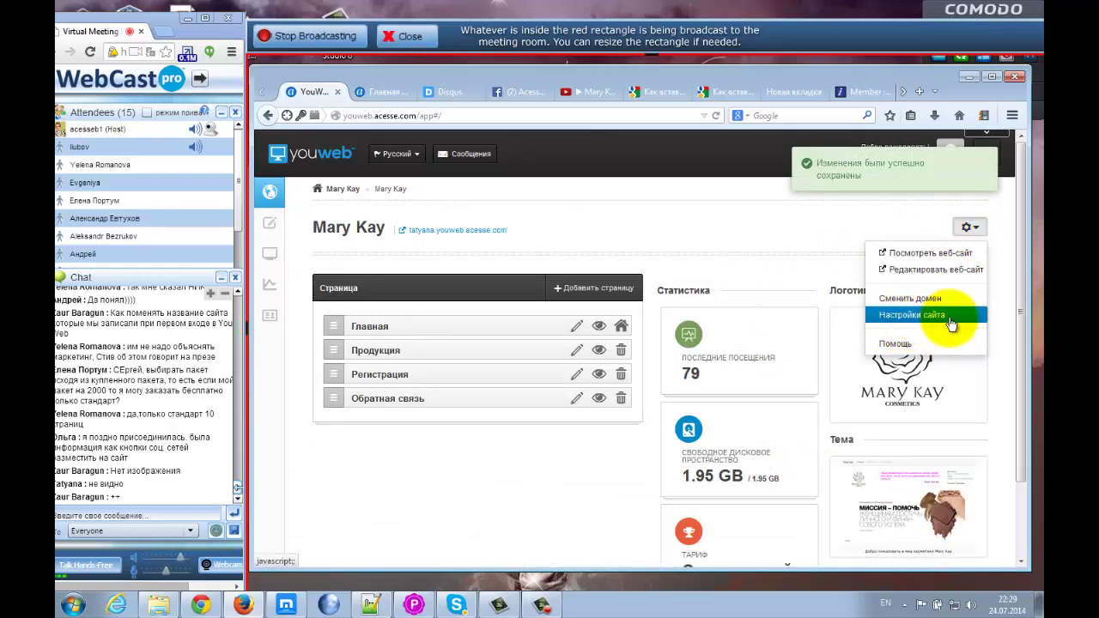
left_click(793, 215)
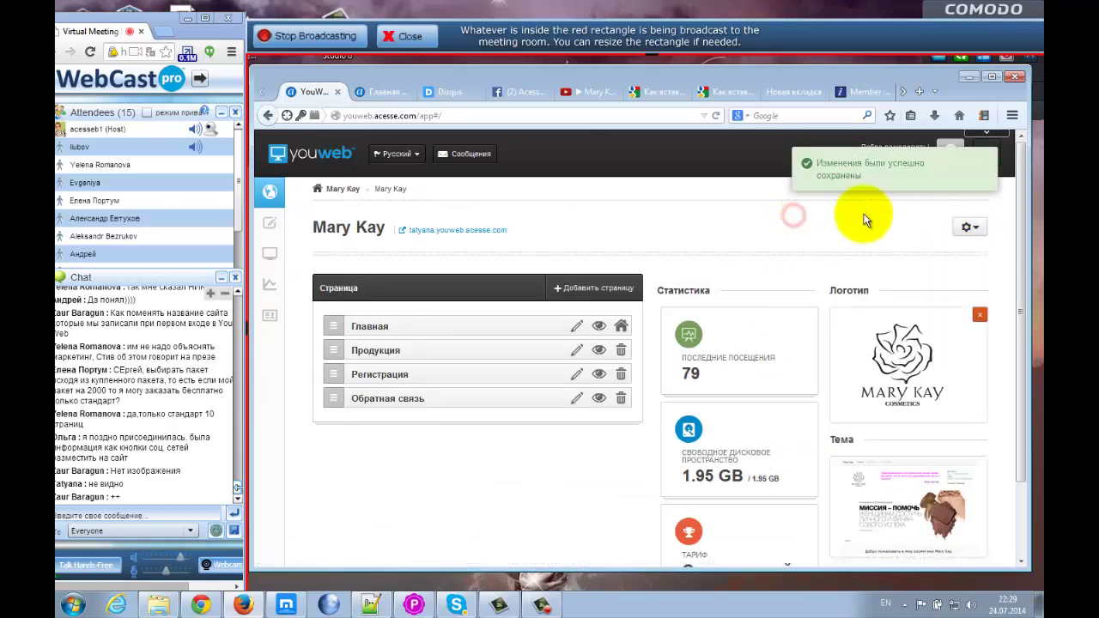
left_click(967, 228)
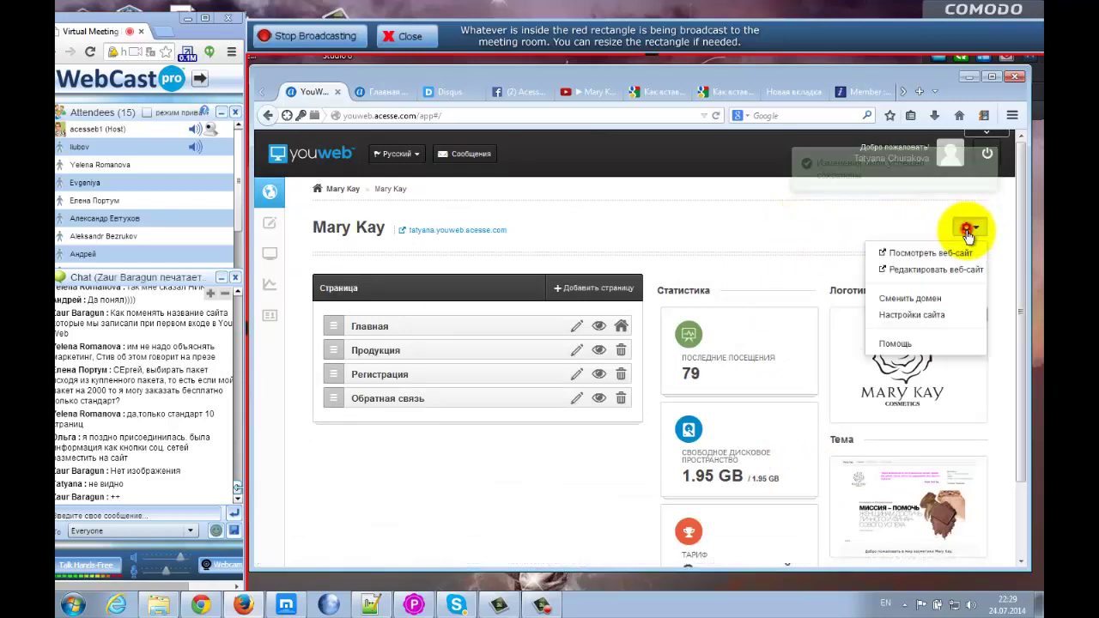
left_click(921, 345)
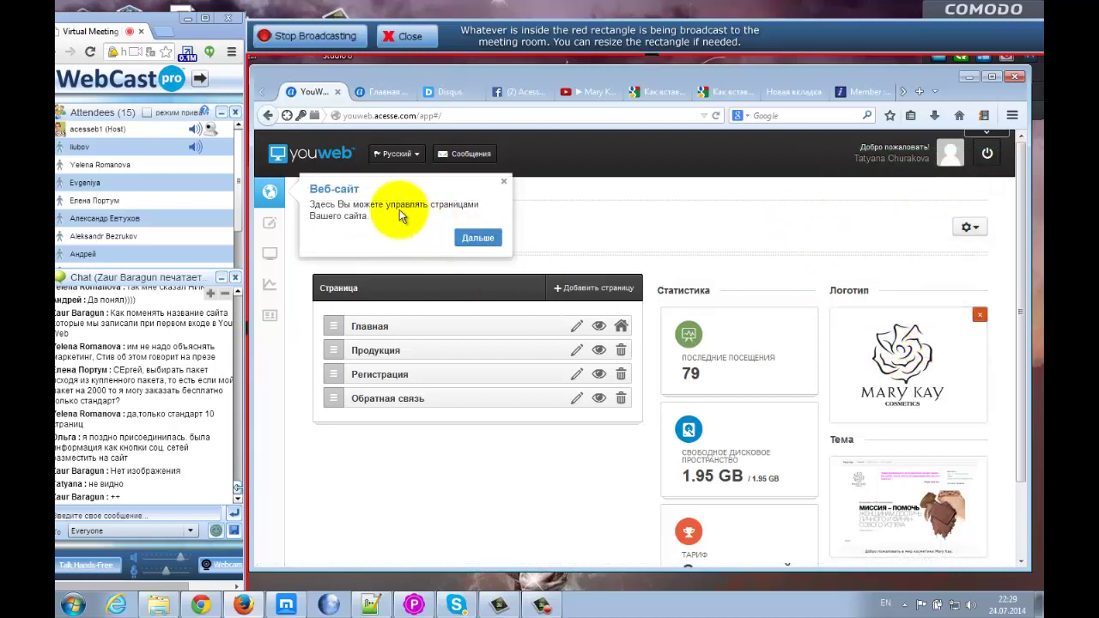
left_click(489, 242)
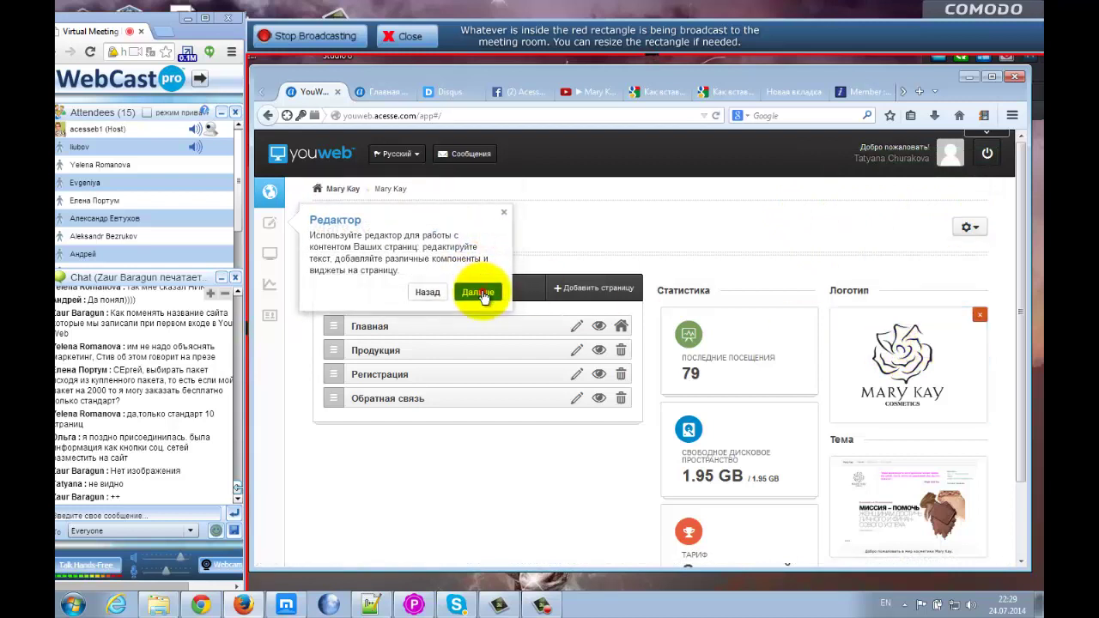
left_click(485, 299)
left_click(486, 307)
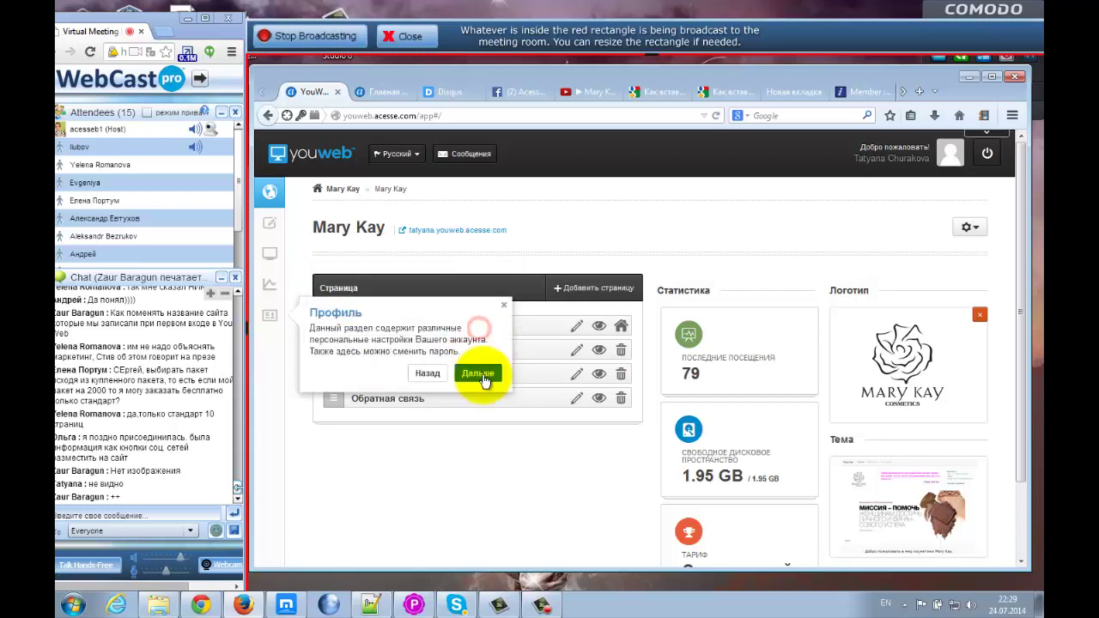
left_click(482, 376)
- Continue the tour through the domain, settings and design tips and finish it
left_click(490, 240)
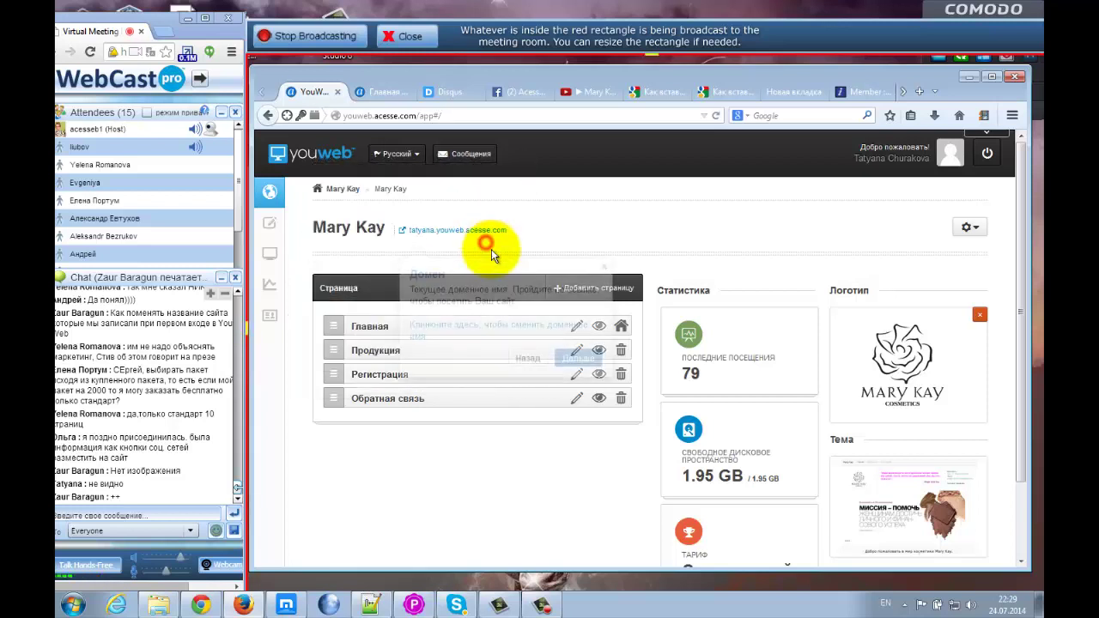
left_click(577, 356)
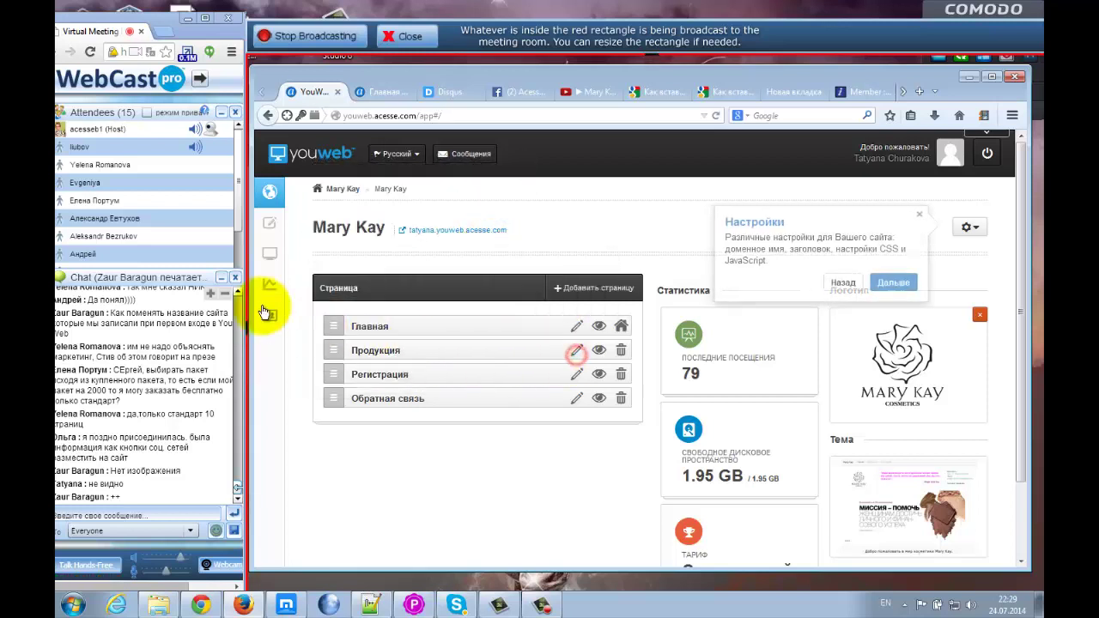
left_click(898, 282)
left_click(770, 360)
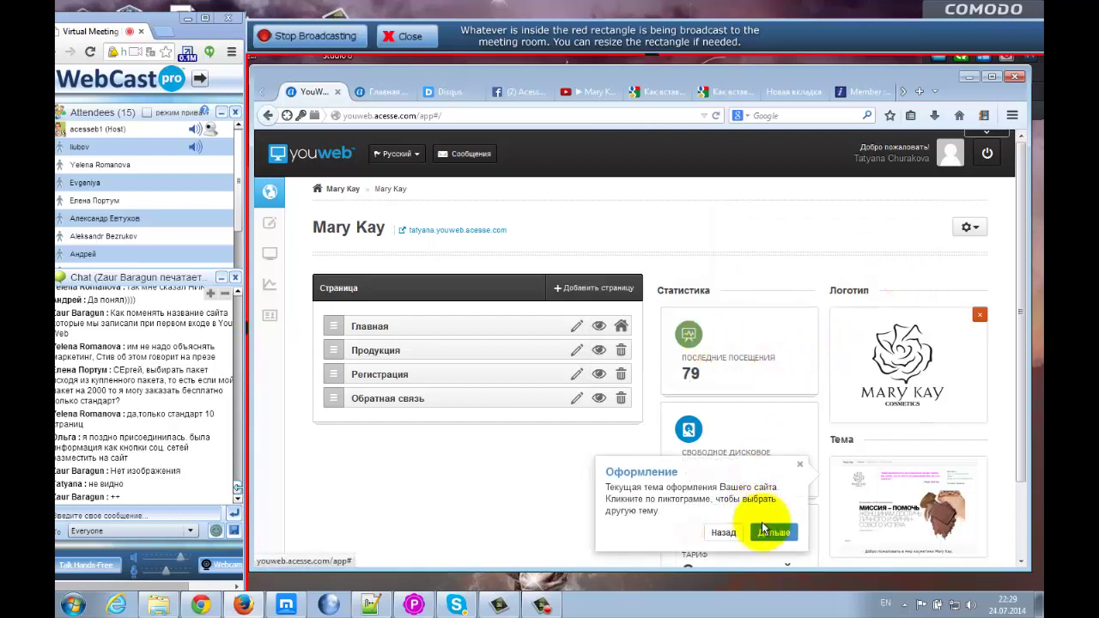
left_click(775, 534)
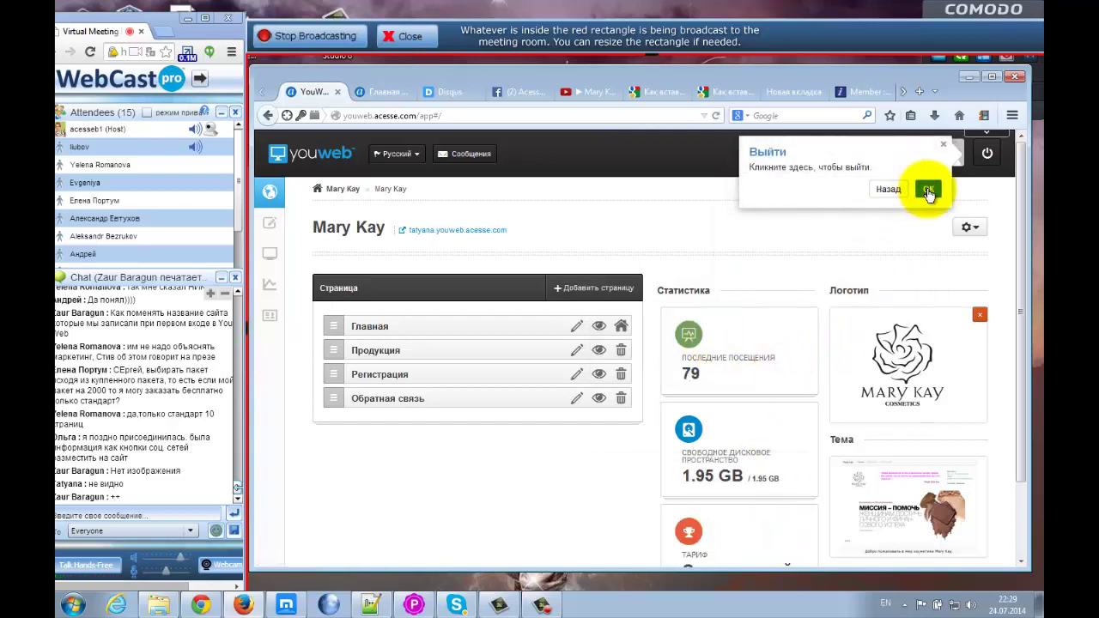
left_click(926, 189)
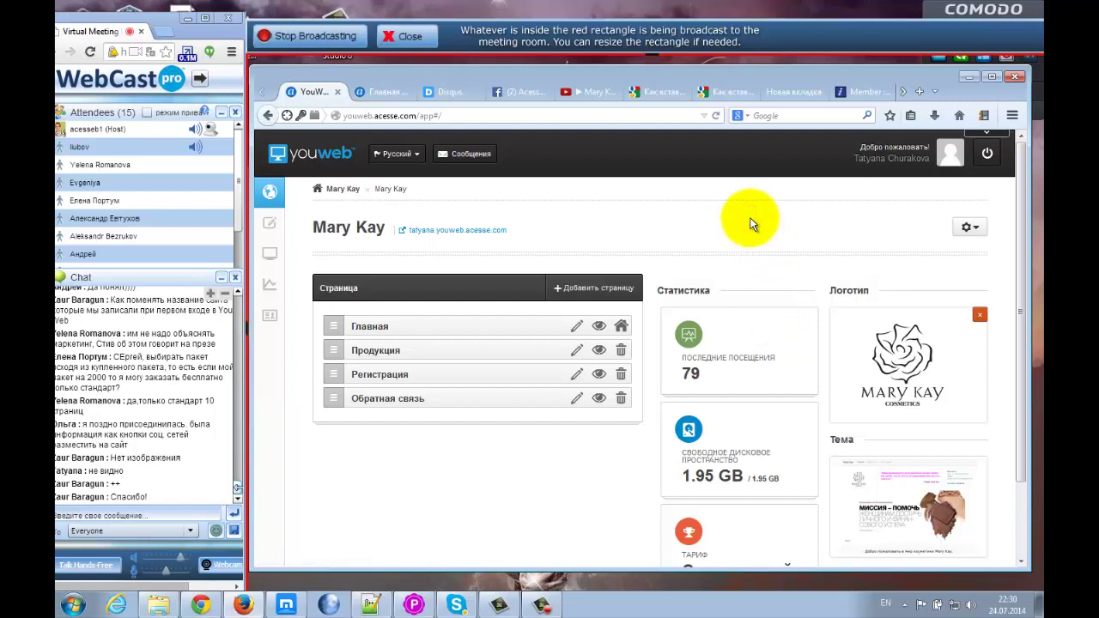
left_click_drag(732, 80, 736, 75)
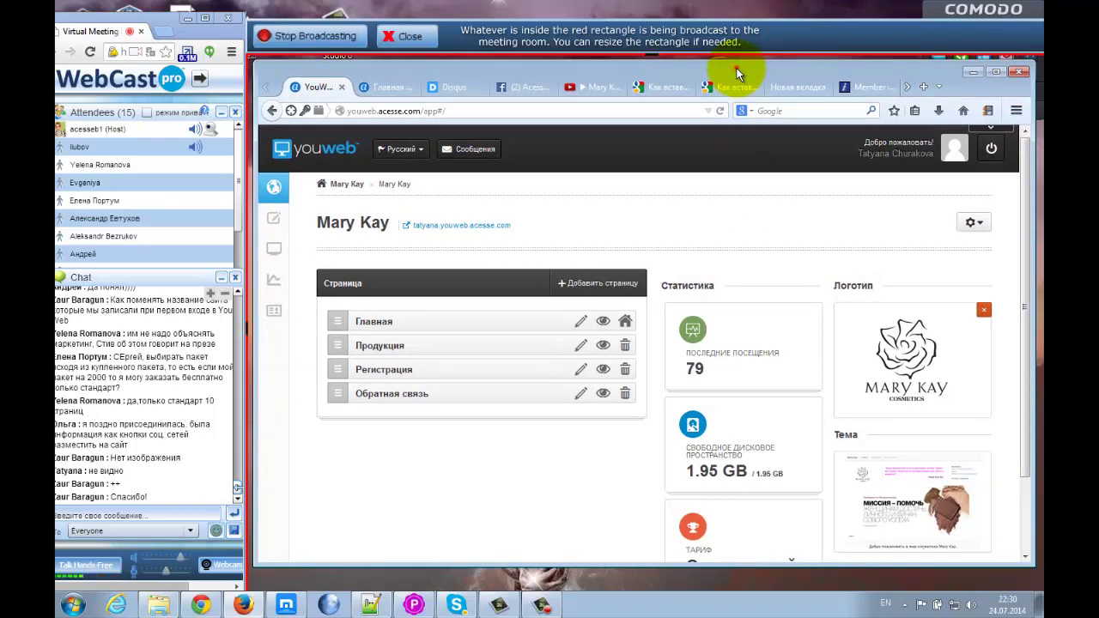
left_click_drag(736, 72, 733, 66)
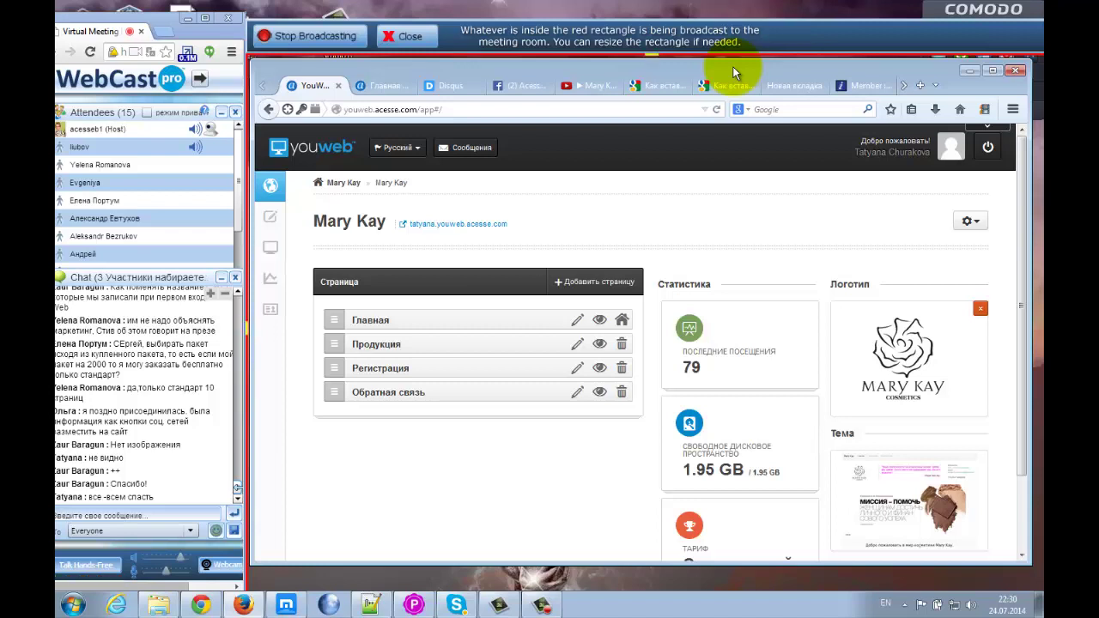
left_click_drag(732, 66, 735, 67)
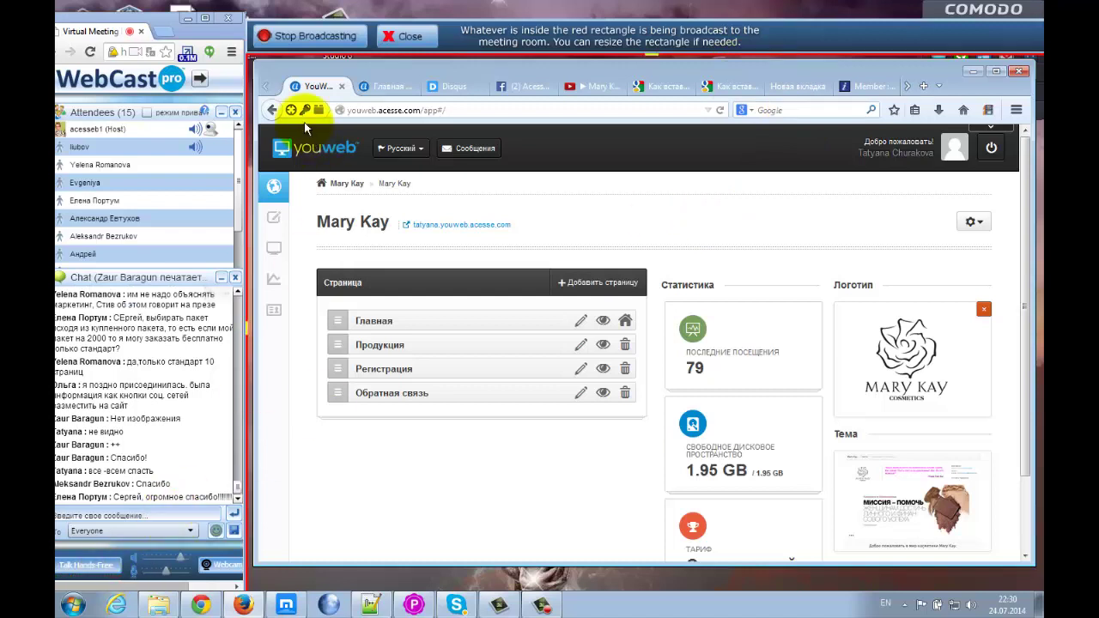
- Stop the desktop broadcast, maximize the WebCast Pro meeting room window, and bring up the Camtasia recorder controls
left_click(390, 38)
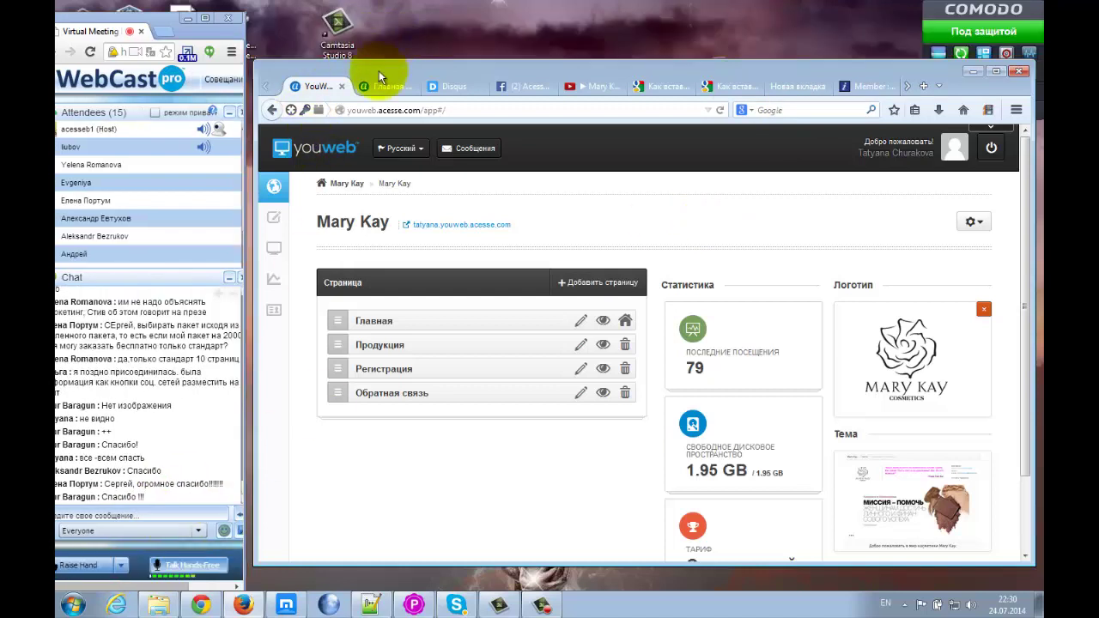
left_click(205, 17)
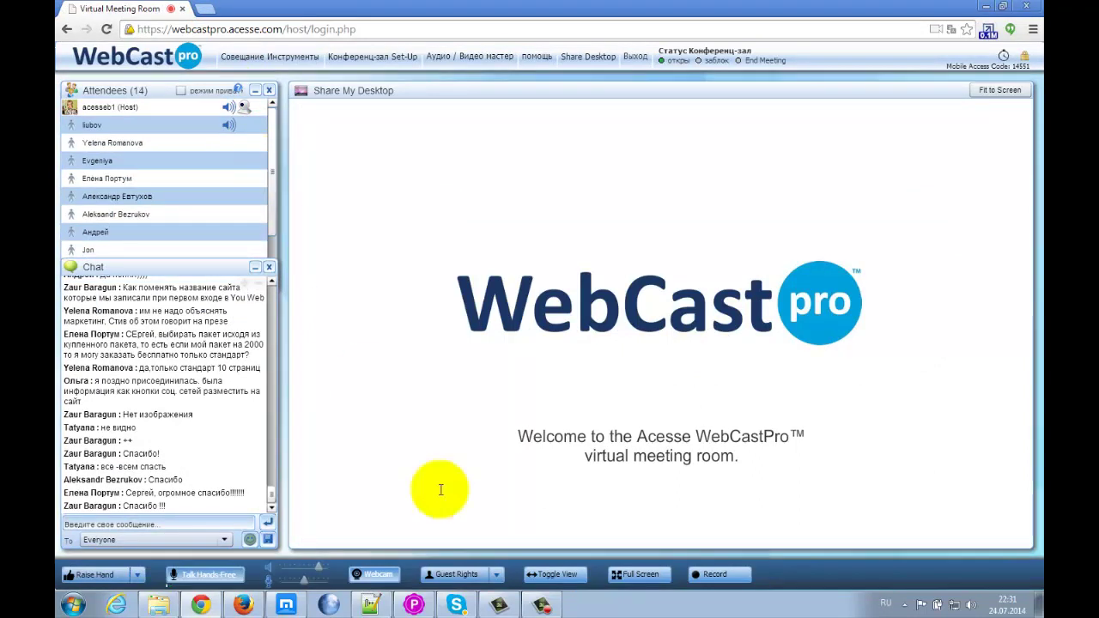
left_click(544, 606)
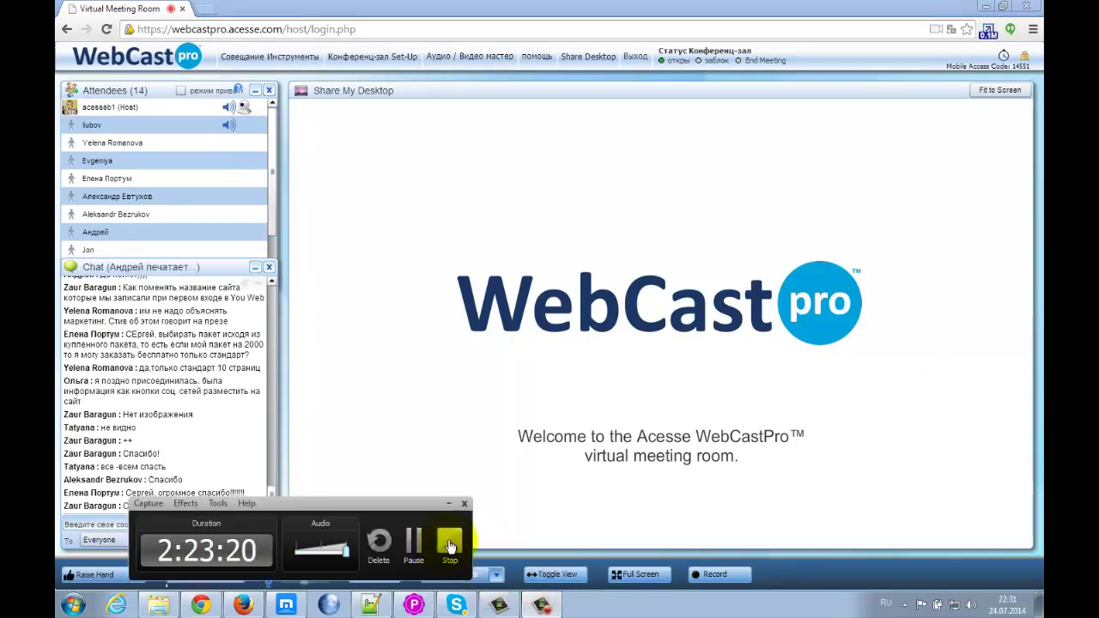